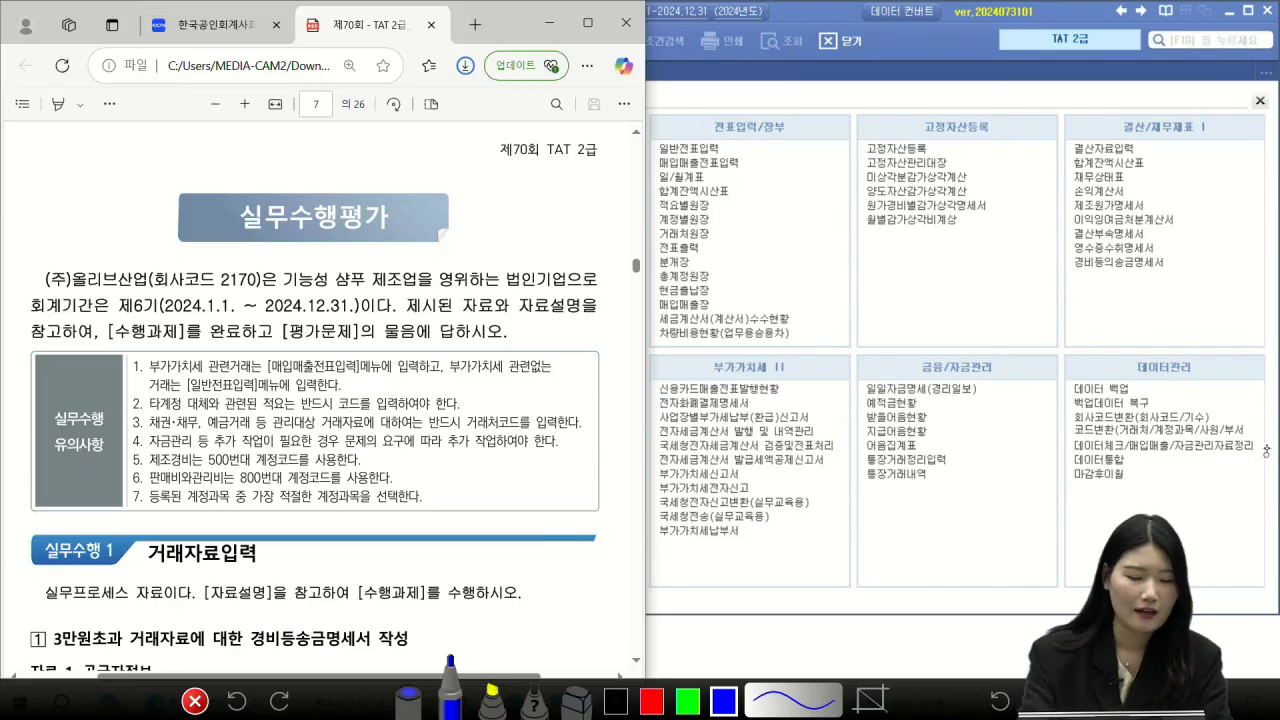
# Step: Underline (주)올리브산업 and the 2024.1.1.~2024.12.31. period, clear the ink, and scroll to 실무수행 1
pyautogui.moveTo(45, 292); pyautogui.dragTo(144, 286)
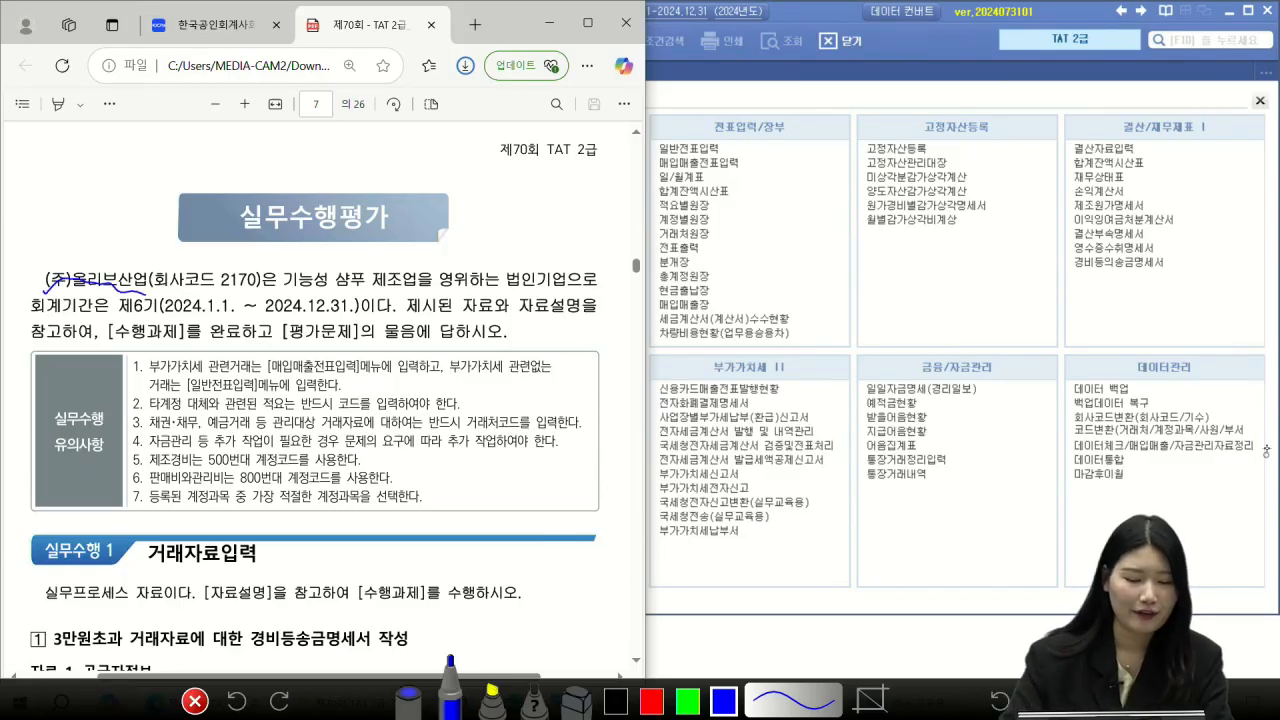
pyautogui.moveTo(162, 314)
pyautogui.mouseDown()
pyautogui.moveTo(324, 320)
pyautogui.moveTo(360, 294)
pyautogui.moveTo(424, 290)
pyautogui.mouseUp()
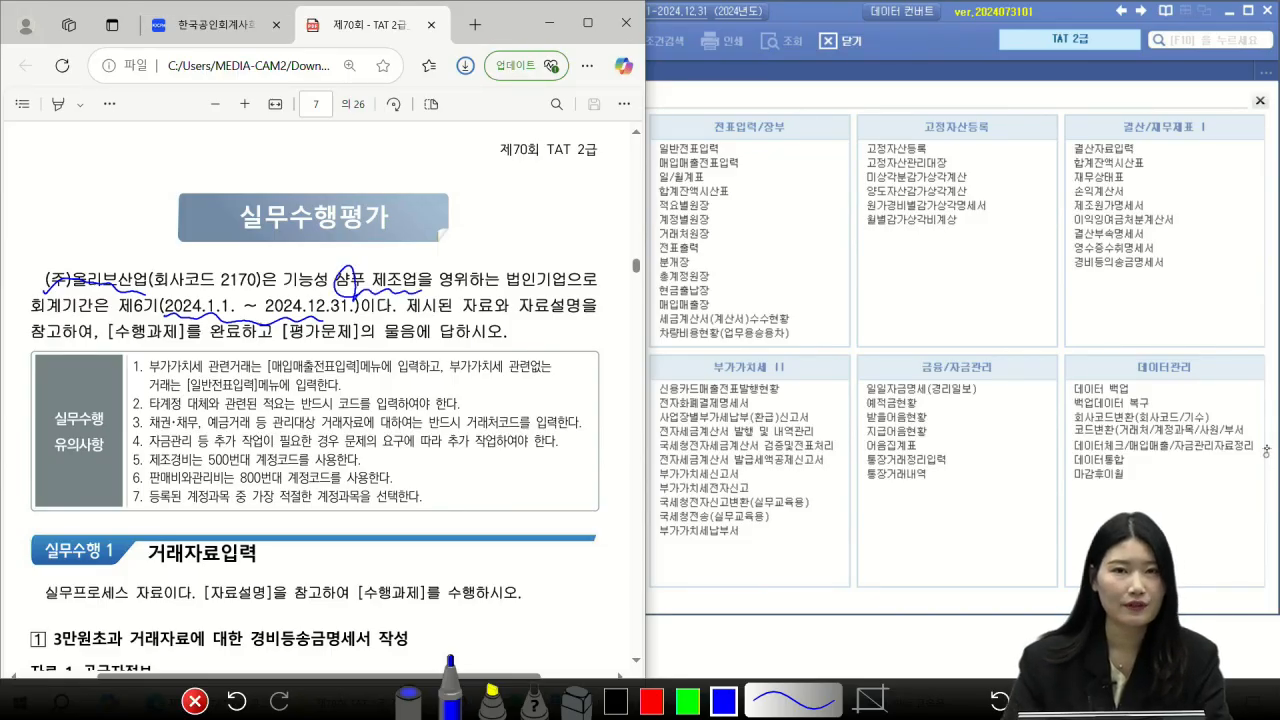
pyautogui.click(194, 701)
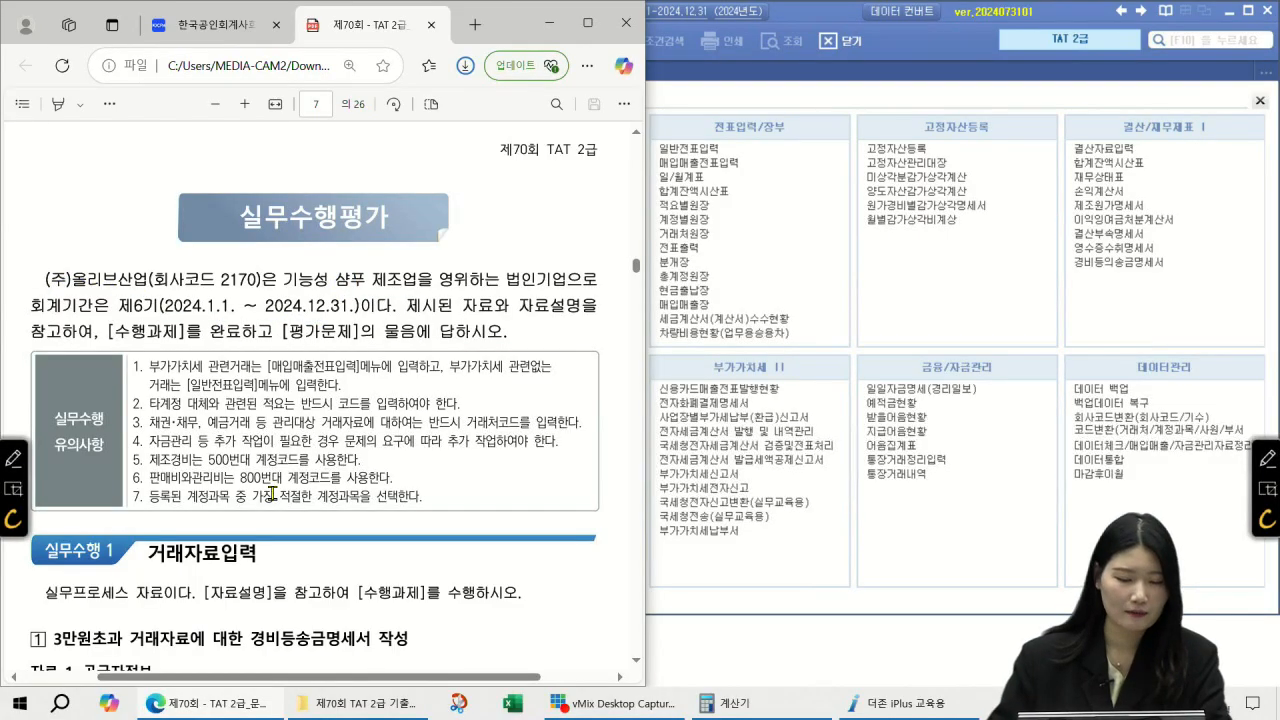
pyautogui.scroll(-3, 272, 497)
pyautogui.scroll(-1, 272, 497)
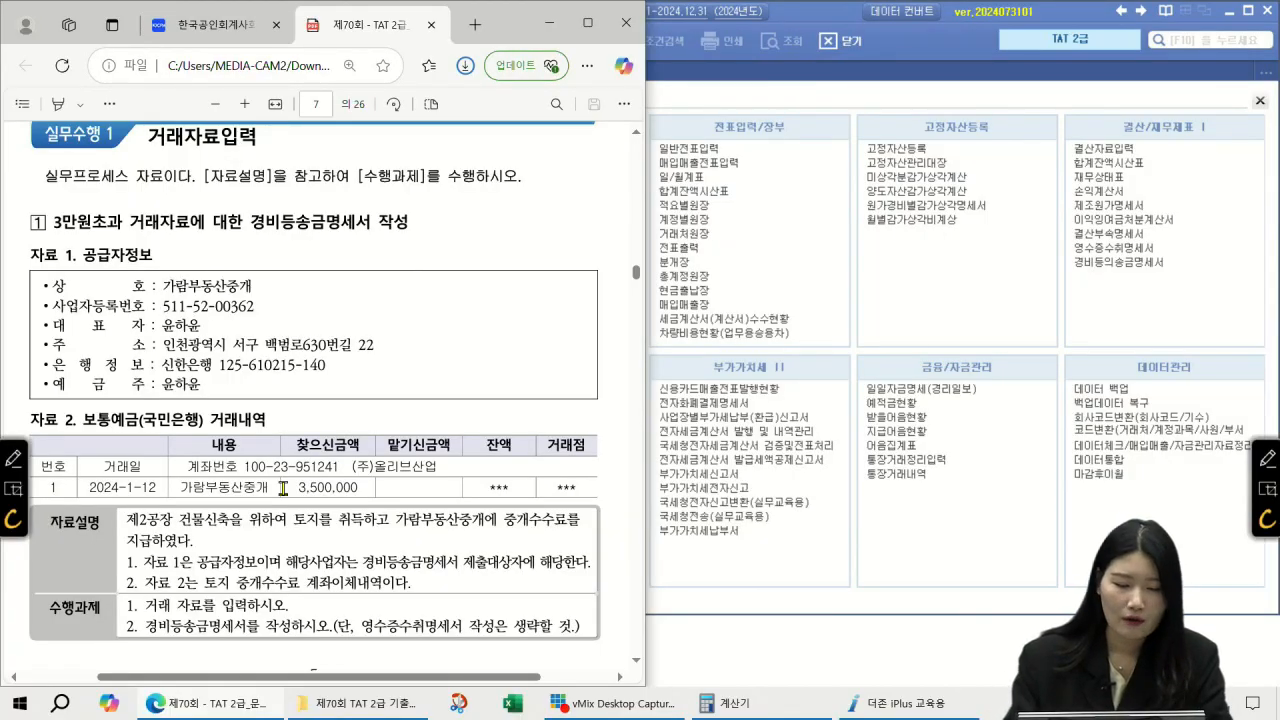
pyautogui.click(1267, 458)
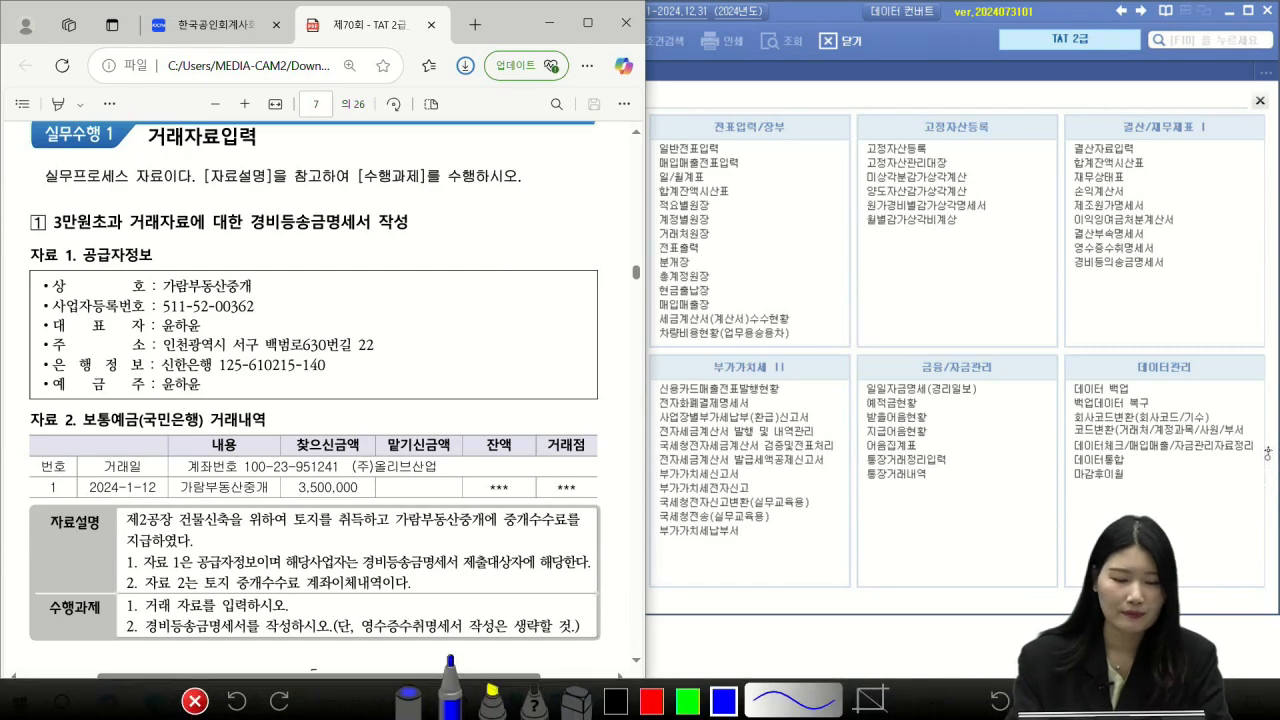
pyautogui.moveTo(249, 236); pyautogui.dragTo(352, 227)
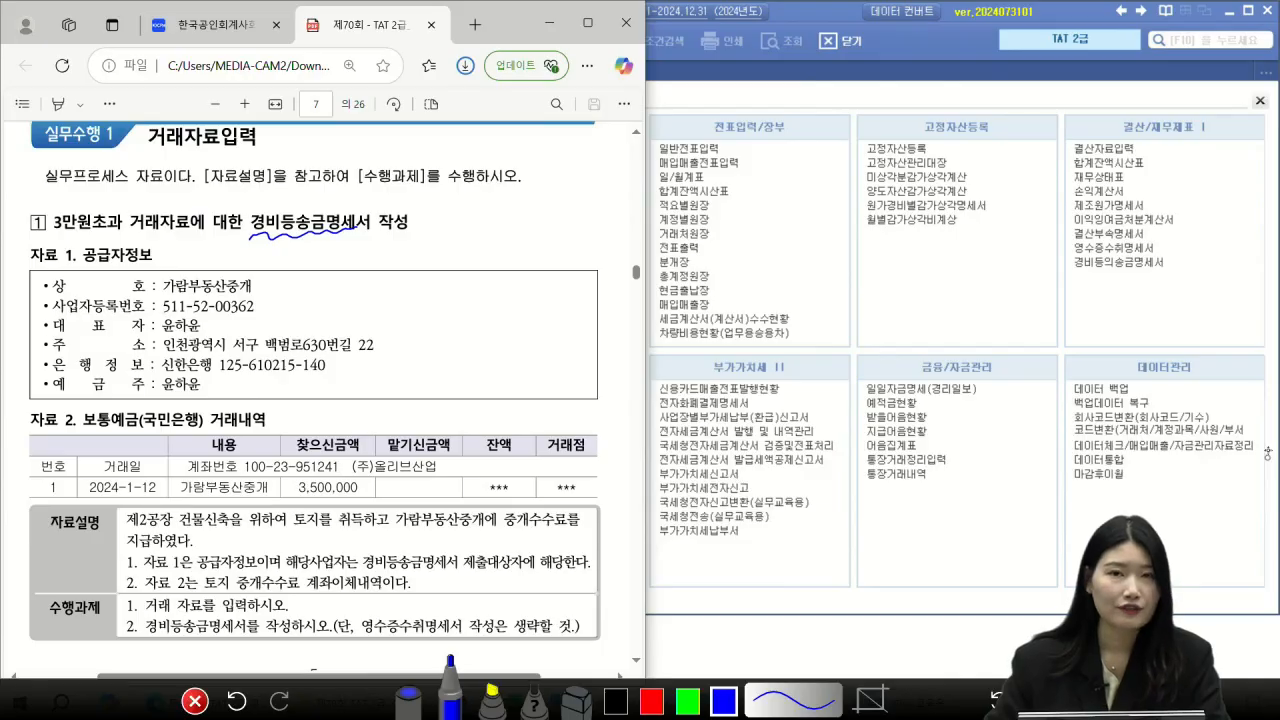
pyautogui.moveTo(434, 210)
pyautogui.mouseDown()
pyautogui.moveTo(450, 206)
pyautogui.moveTo(446, 226)
pyautogui.moveTo(478, 206)
pyautogui.moveTo(480, 230)
pyautogui.mouseUp()
pyautogui.moveTo(486, 196)
pyautogui.mouseDown()
pyautogui.moveTo(500, 220)
pyautogui.moveTo(514, 198)
pyautogui.moveTo(548, 216)
pyautogui.moveTo(570, 190)
pyautogui.moveTo(566, 216)
pyautogui.mouseUp()
pyautogui.moveTo(430, 234)
pyautogui.mouseDown()
pyautogui.moveTo(421, 261)
pyautogui.moveTo(450, 258)
pyautogui.mouseUp()
pyautogui.moveTo(456, 240)
pyautogui.mouseDown()
pyautogui.moveTo(456, 260)
pyautogui.moveTo(470, 250)
pyautogui.mouseUp()
pyautogui.moveTo(464, 256)
pyautogui.mouseDown()
pyautogui.moveTo(492, 262)
pyautogui.moveTo(516, 238)
pyautogui.moveTo(532, 258)
pyautogui.mouseUp()
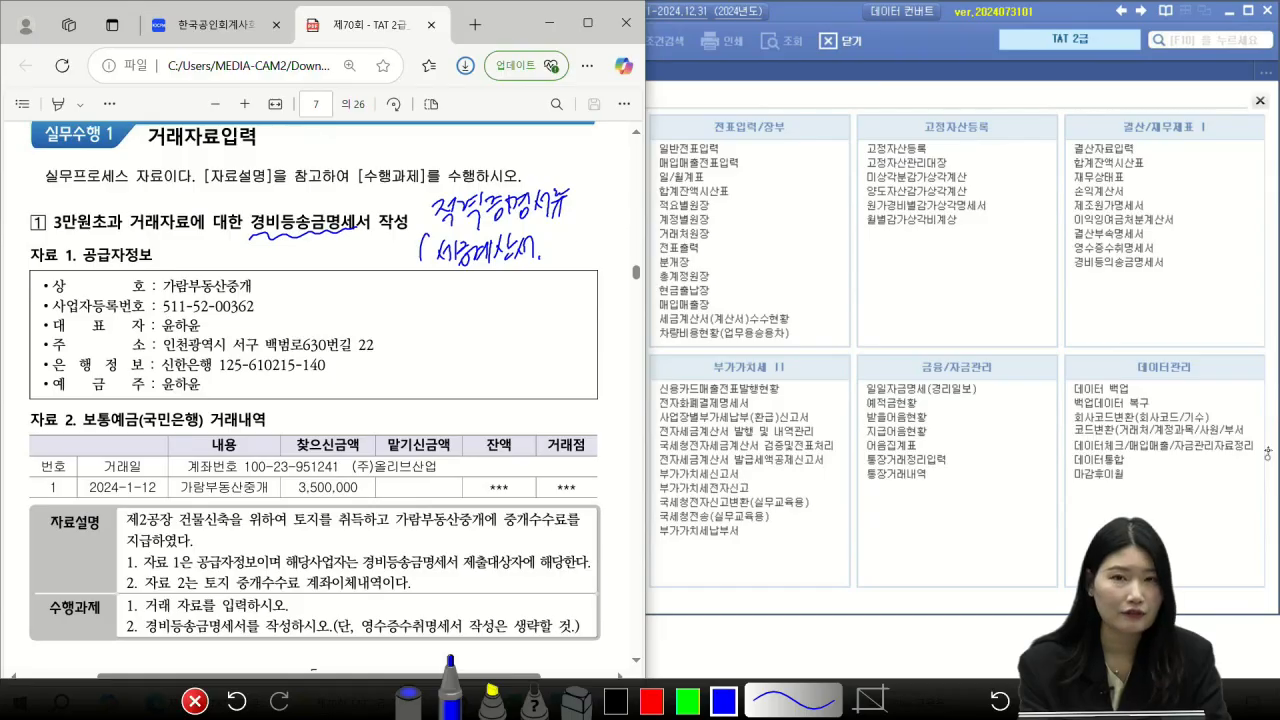
pyautogui.moveTo(430, 285); pyautogui.dragTo(456, 304)
pyautogui.moveTo(452, 290)
pyautogui.mouseDown()
pyautogui.moveTo(460, 306)
pyautogui.moveTo(514, 294)
pyautogui.moveTo(530, 306)
pyautogui.moveTo(572, 276)
pyautogui.moveTo(578, 296)
pyautogui.mouseUp()
pyautogui.moveTo(450, 318); pyautogui.dragTo(458, 330)
pyautogui.moveTo(458, 318)
pyautogui.mouseDown()
pyautogui.moveTo(470, 336)
pyautogui.moveTo(518, 342)
pyautogui.mouseUp()
pyautogui.moveTo(578, 242); pyautogui.dragTo(586, 350)
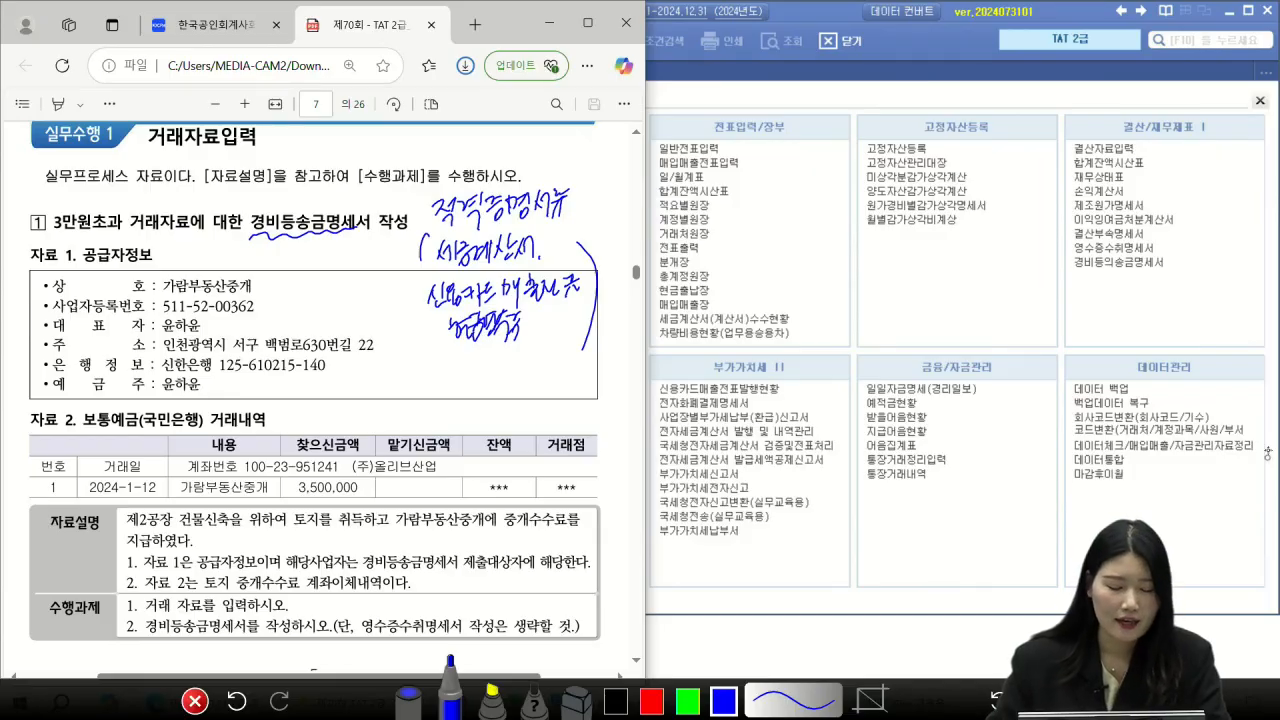
pyautogui.moveTo(432, 368)
pyautogui.mouseDown()
pyautogui.moveTo(436, 400)
pyautogui.moveTo(470, 378)
pyautogui.moveTo(474, 396)
pyautogui.moveTo(488, 384)
pyautogui.moveTo(494, 408)
pyautogui.moveTo(526, 366)
pyautogui.mouseUp()
pyautogui.moveTo(100, 182); pyautogui.dragTo(114, 188)
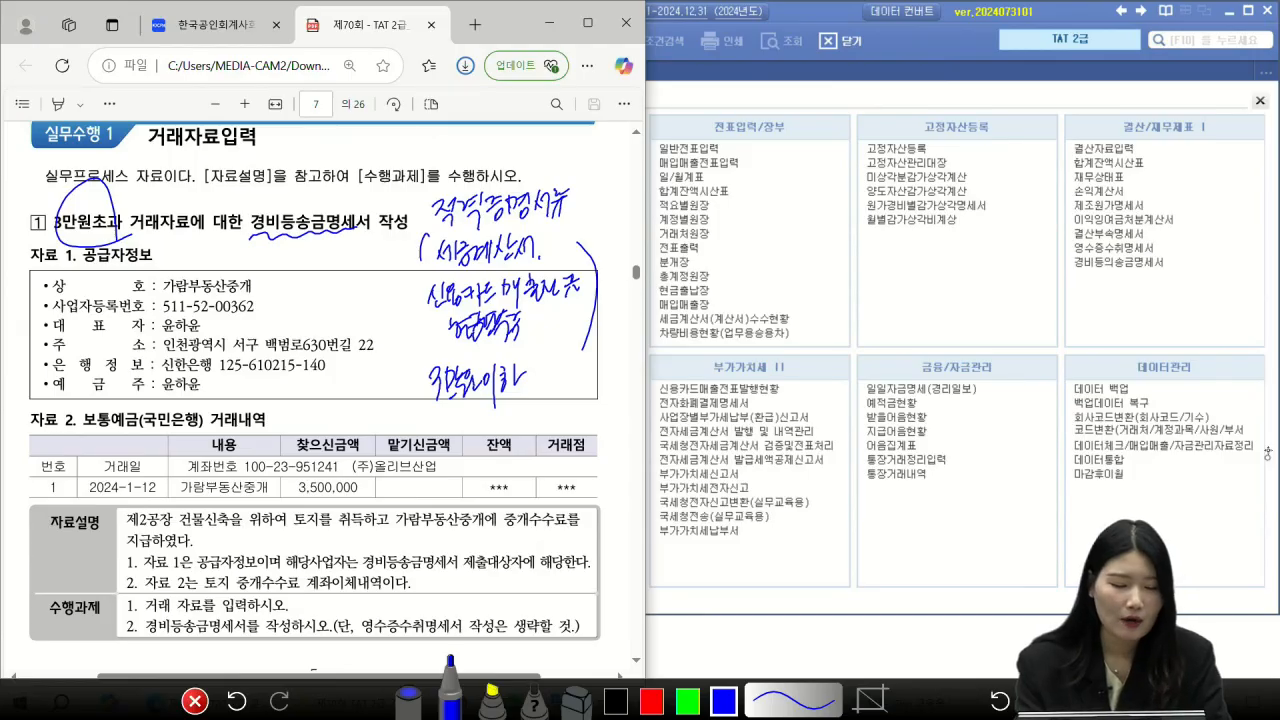
pyautogui.moveTo(292, 232)
pyautogui.mouseDown()
pyautogui.moveTo(352, 244)
pyautogui.moveTo(356, 214)
pyautogui.mouseUp()
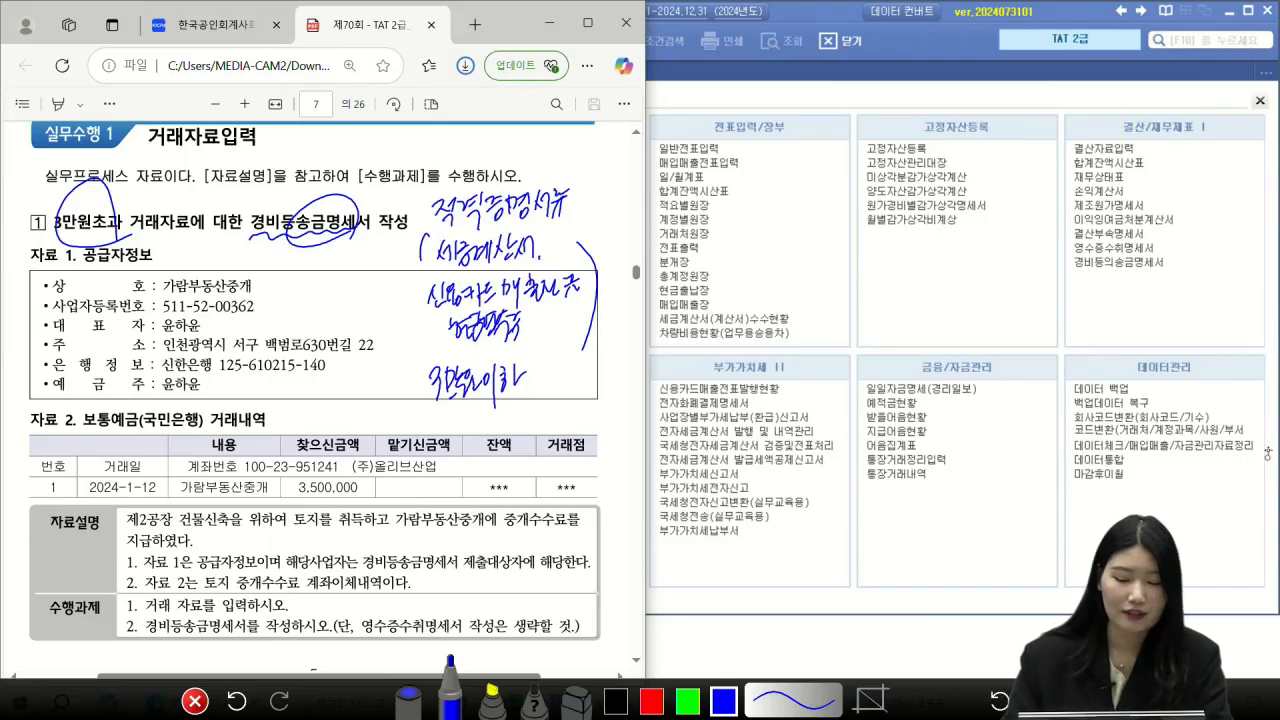
pyautogui.click(195, 701)
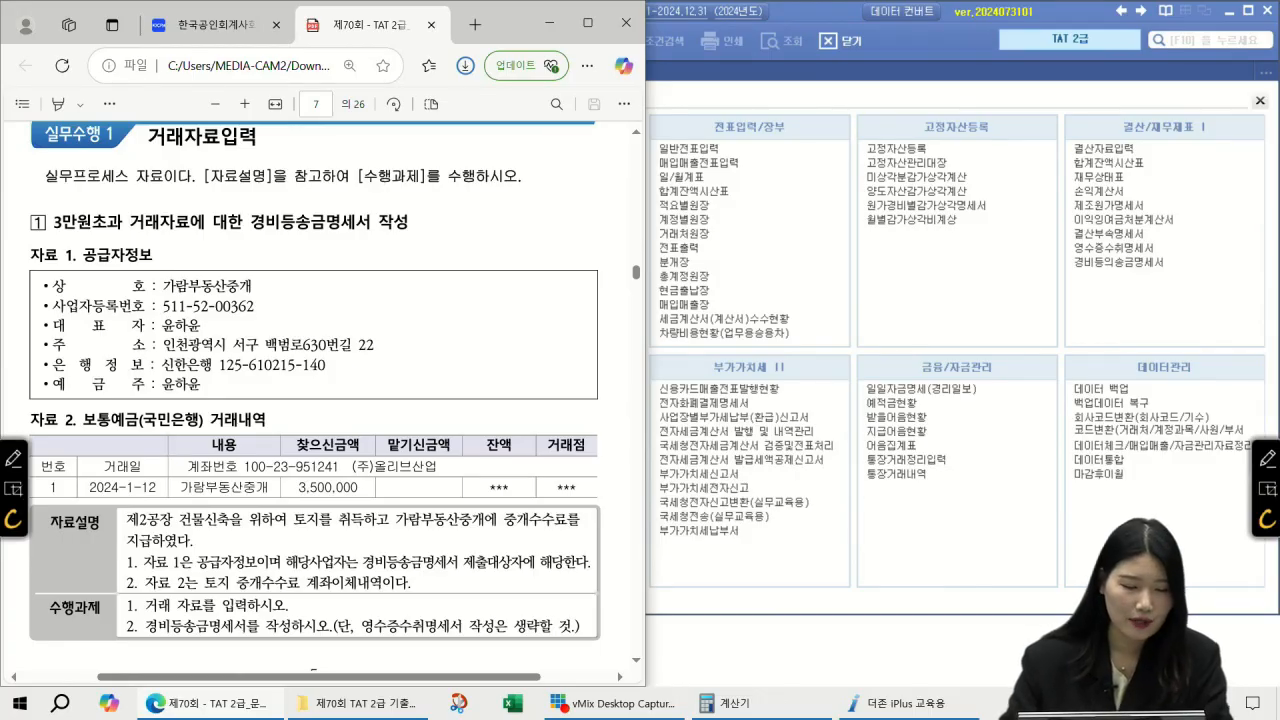
pyautogui.click(1267, 457)
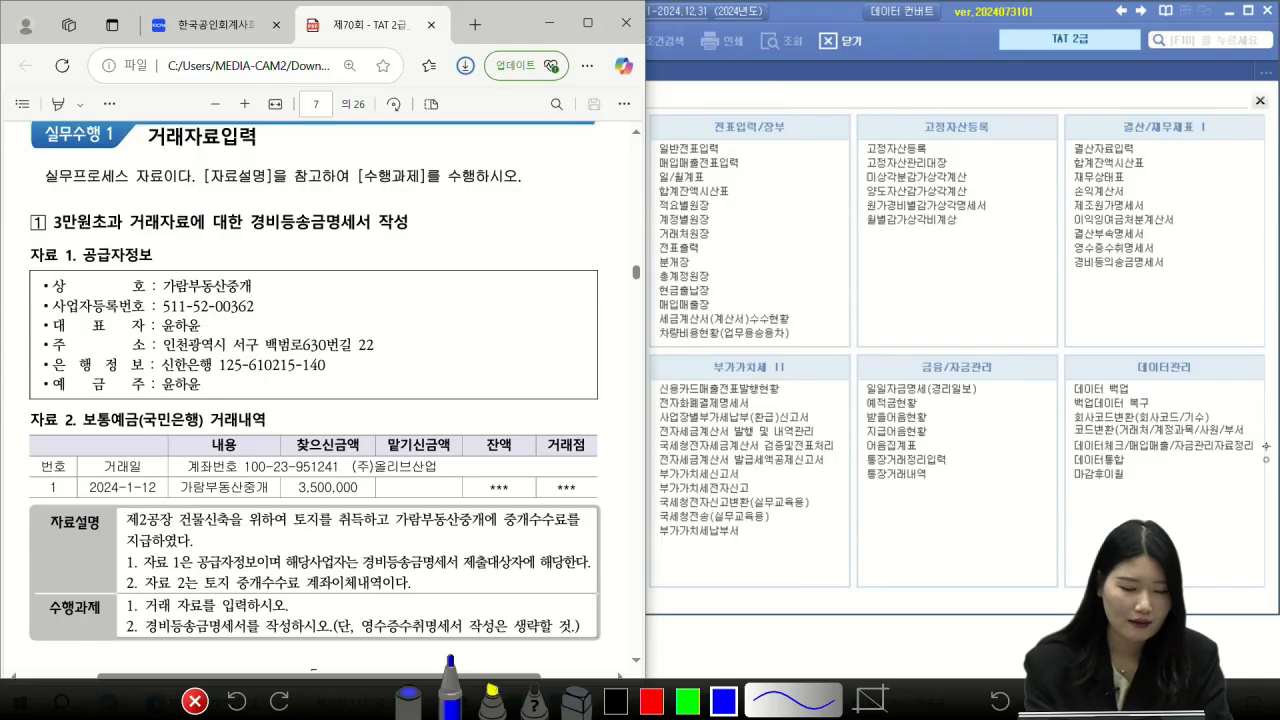
pyautogui.moveTo(70, 426); pyautogui.dragTo(202, 432)
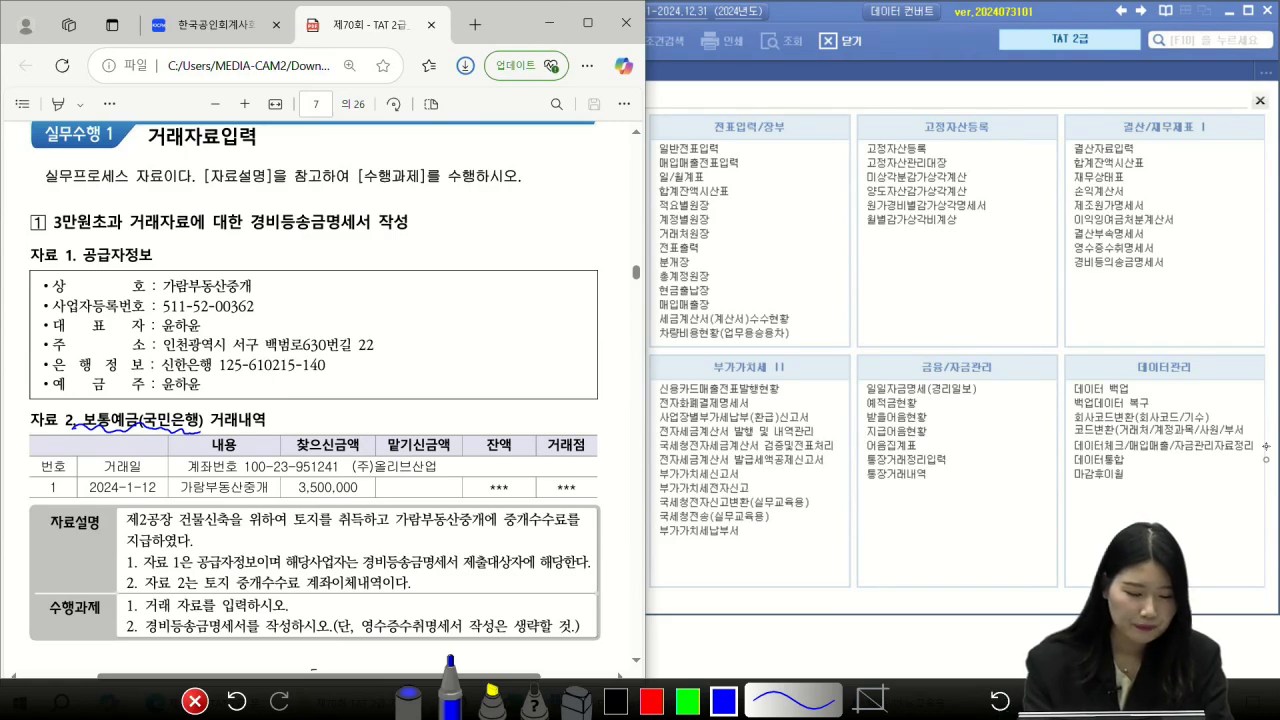
pyautogui.moveTo(154, 500)
pyautogui.mouseDown()
pyautogui.moveTo(148, 458)
pyautogui.moveTo(154, 496)
pyautogui.mouseUp()
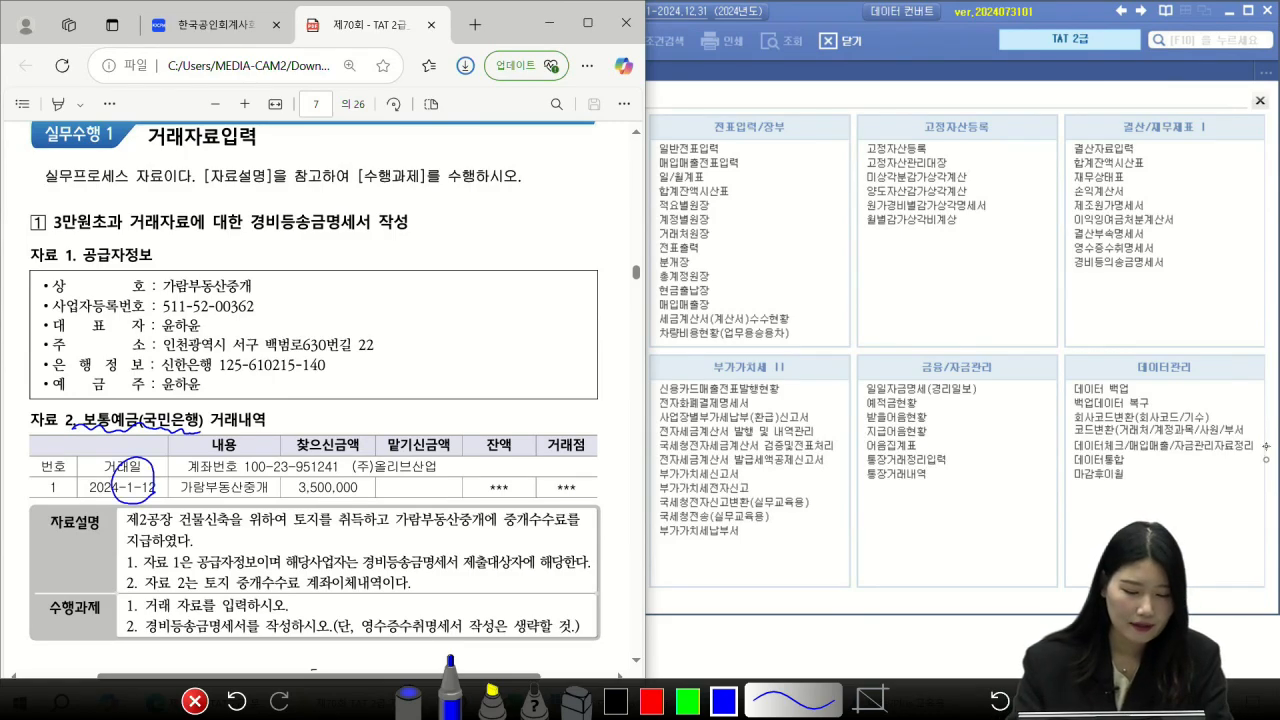
pyautogui.moveTo(289, 495); pyautogui.dragTo(375, 494)
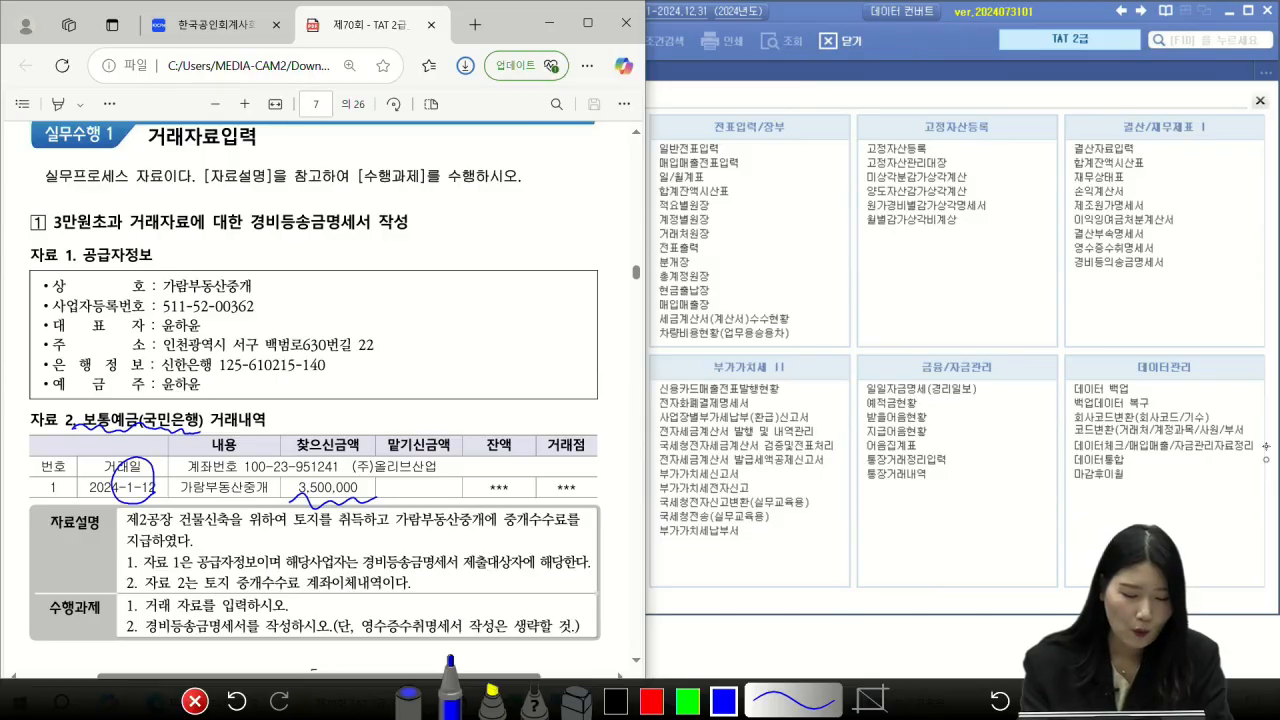
pyautogui.moveTo(493, 288); pyautogui.dragTo(524, 276)
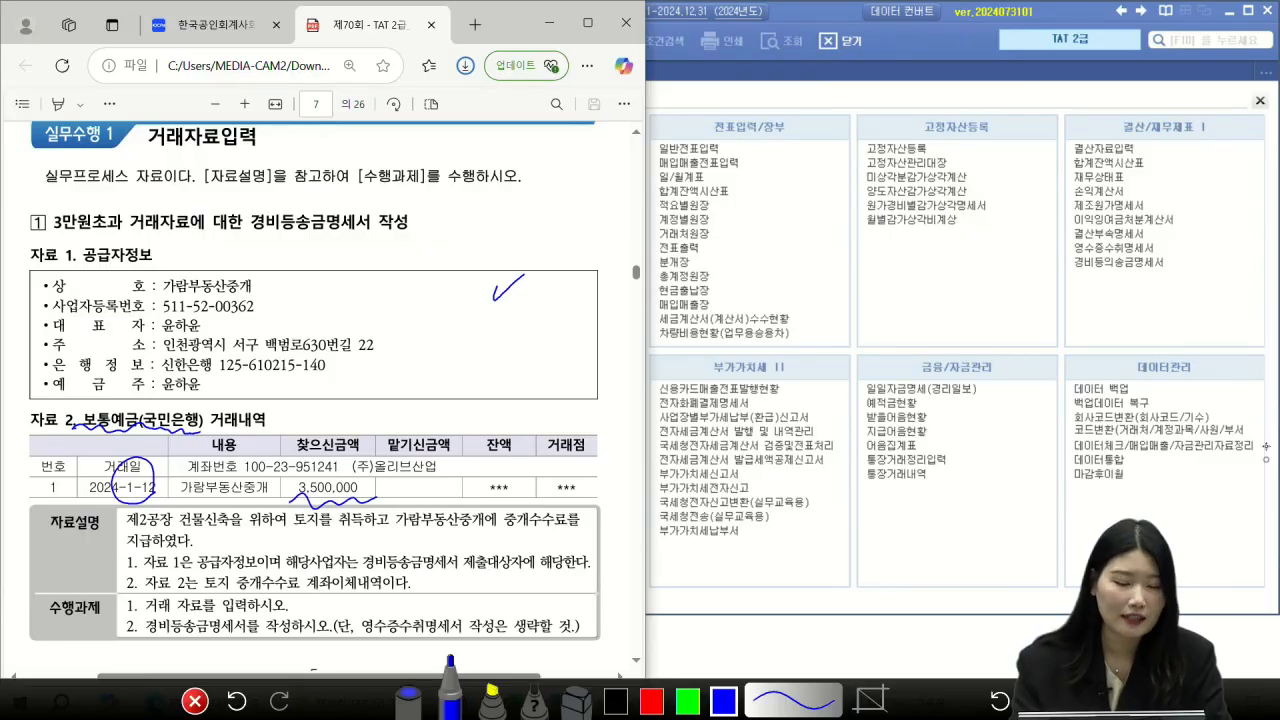
pyautogui.moveTo(345, 240)
pyautogui.mouseDown()
pyautogui.moveTo(290, 246)
pyautogui.moveTo(352, 249)
pyautogui.mouseUp()
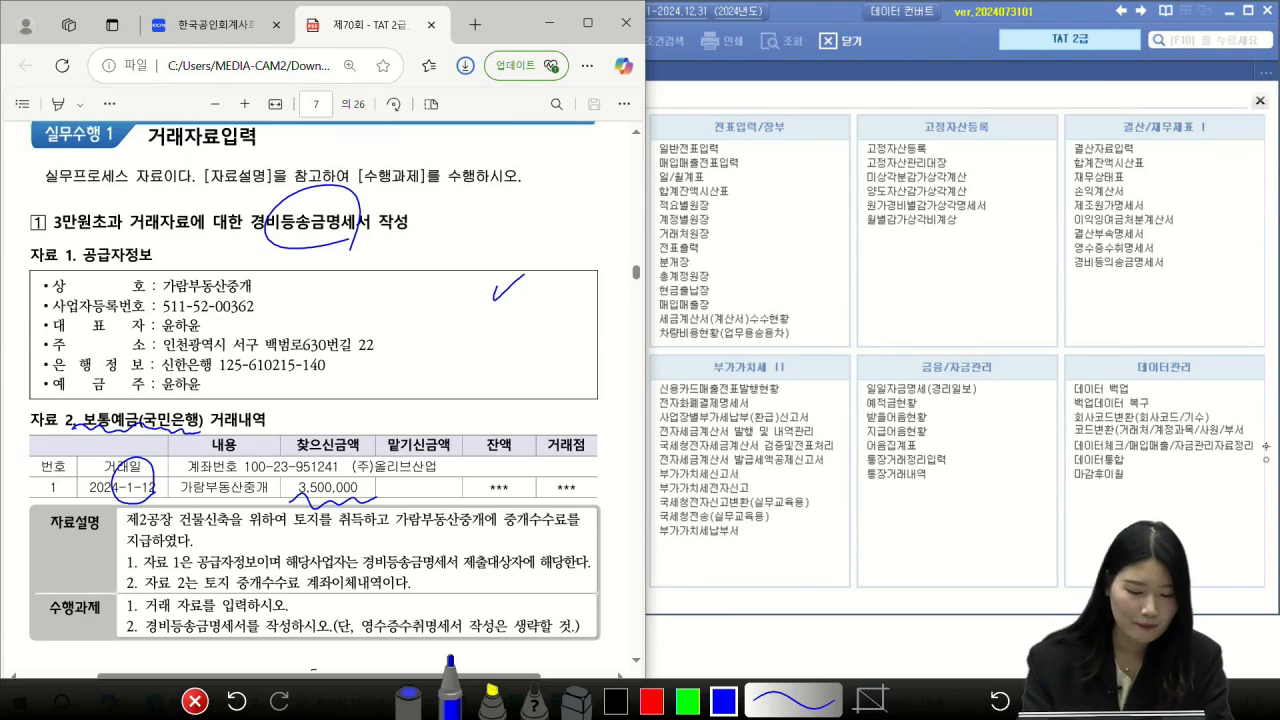
pyautogui.moveTo(208, 586); pyautogui.dragTo(354, 588)
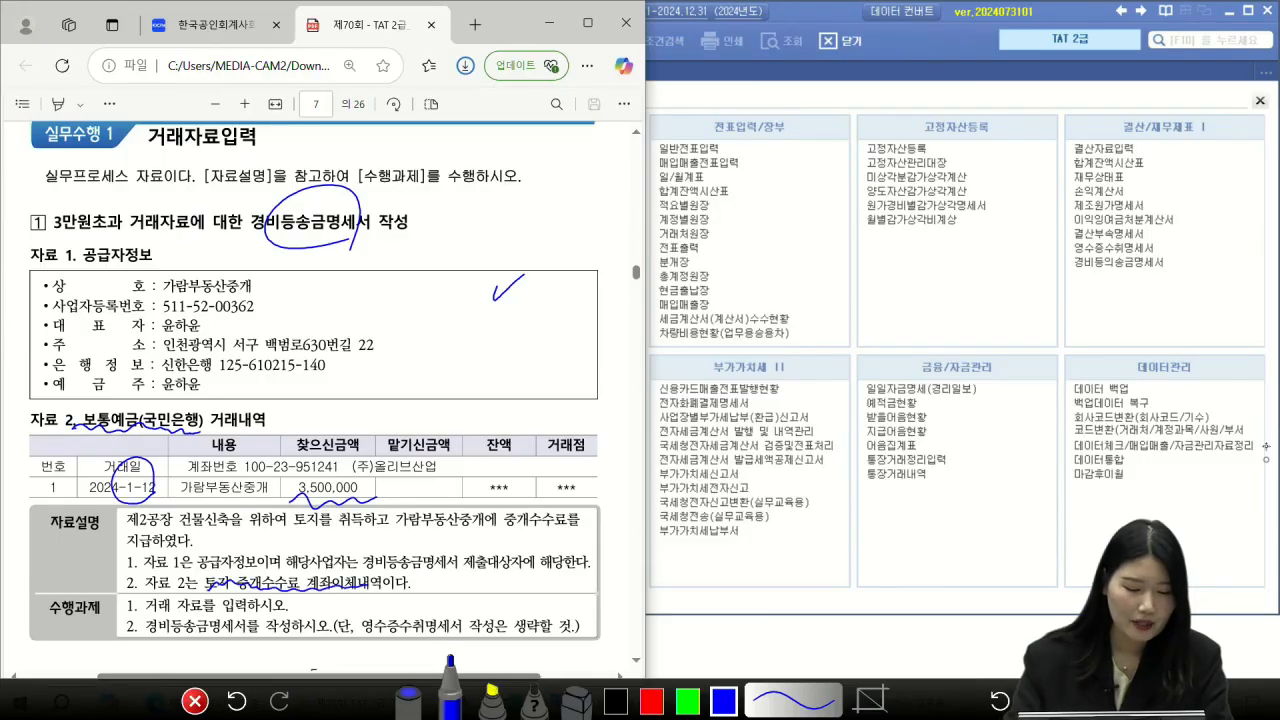
pyautogui.moveTo(146, 616); pyautogui.dragTo(284, 615)
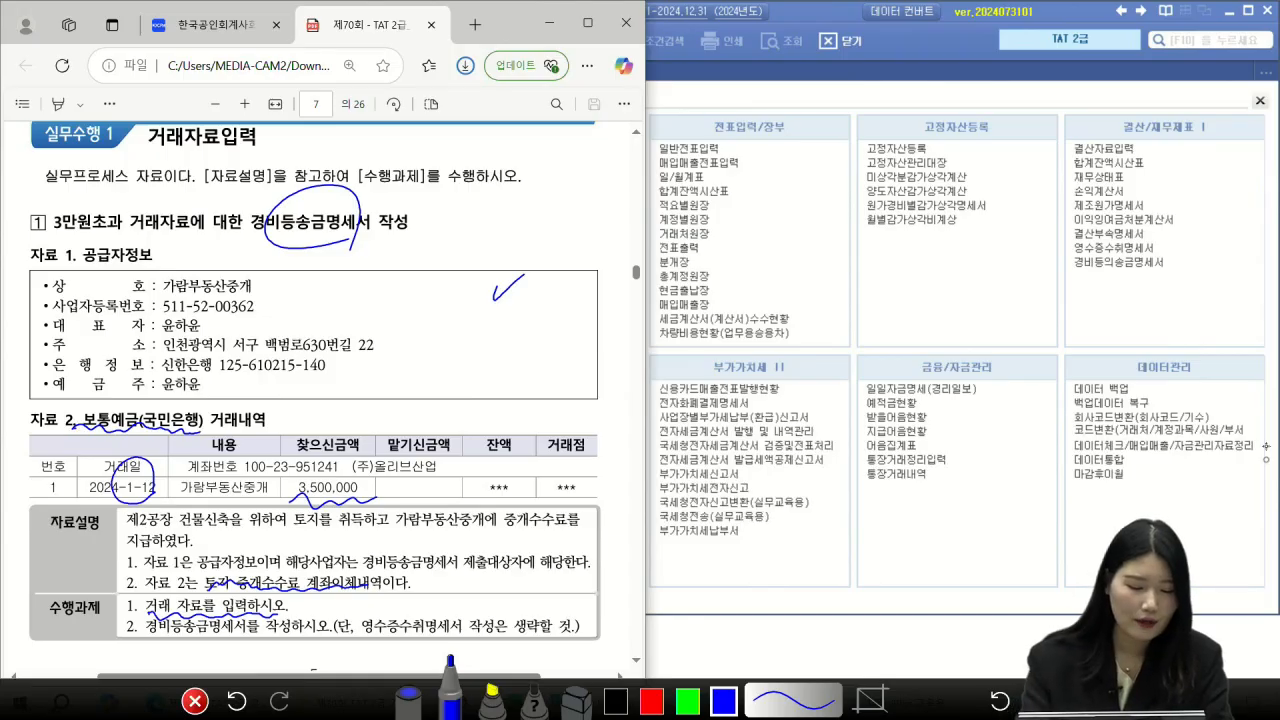
pyautogui.moveTo(147, 640); pyautogui.dragTo(251, 634)
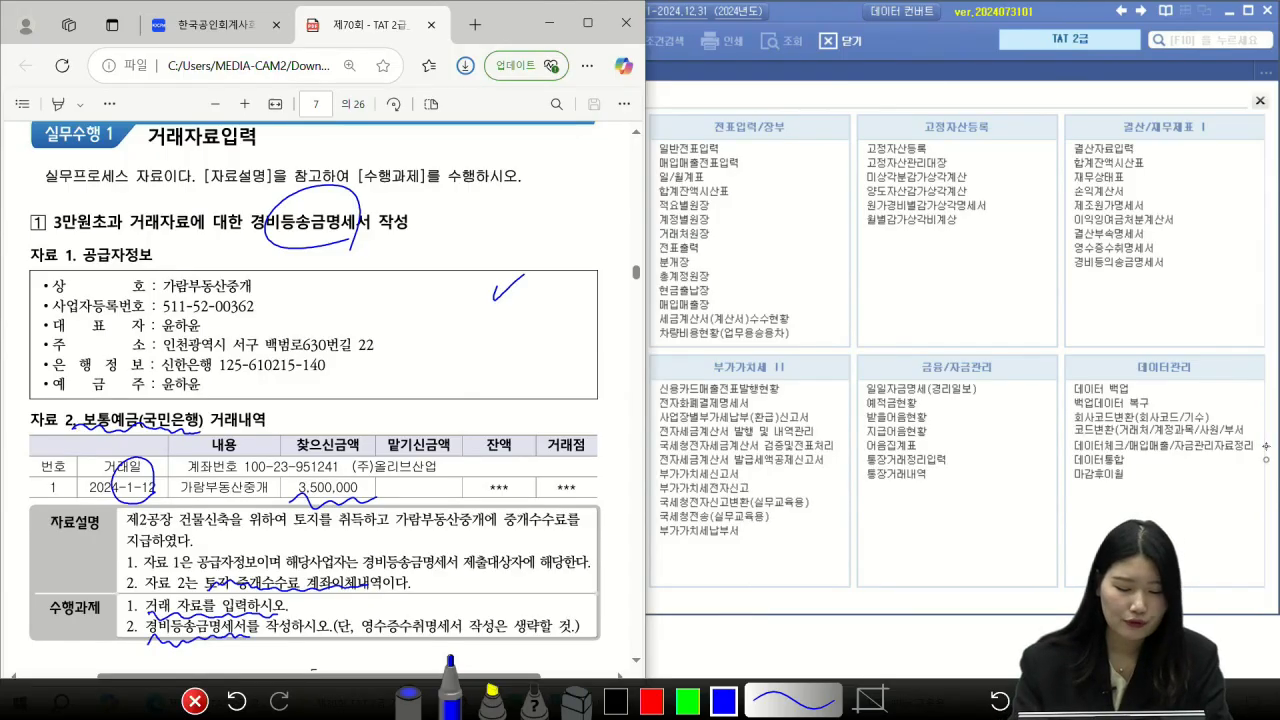
pyautogui.click(195, 701)
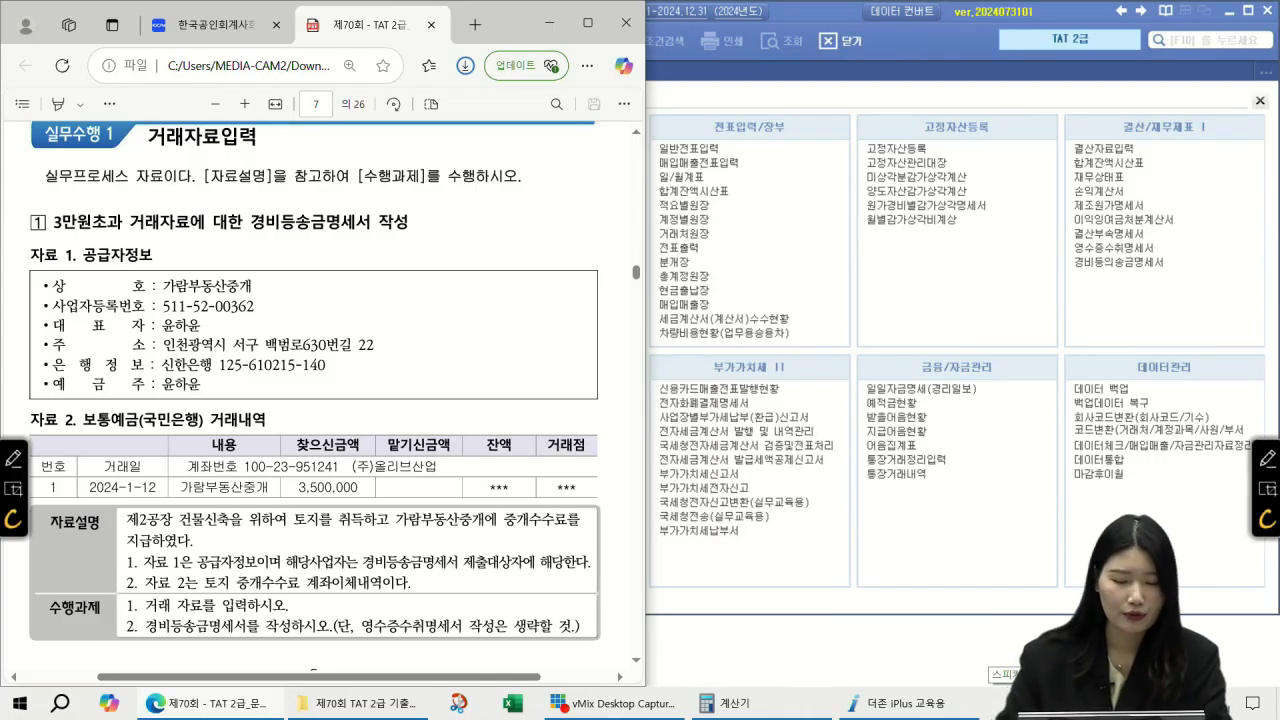
pyautogui.click(1266, 457)
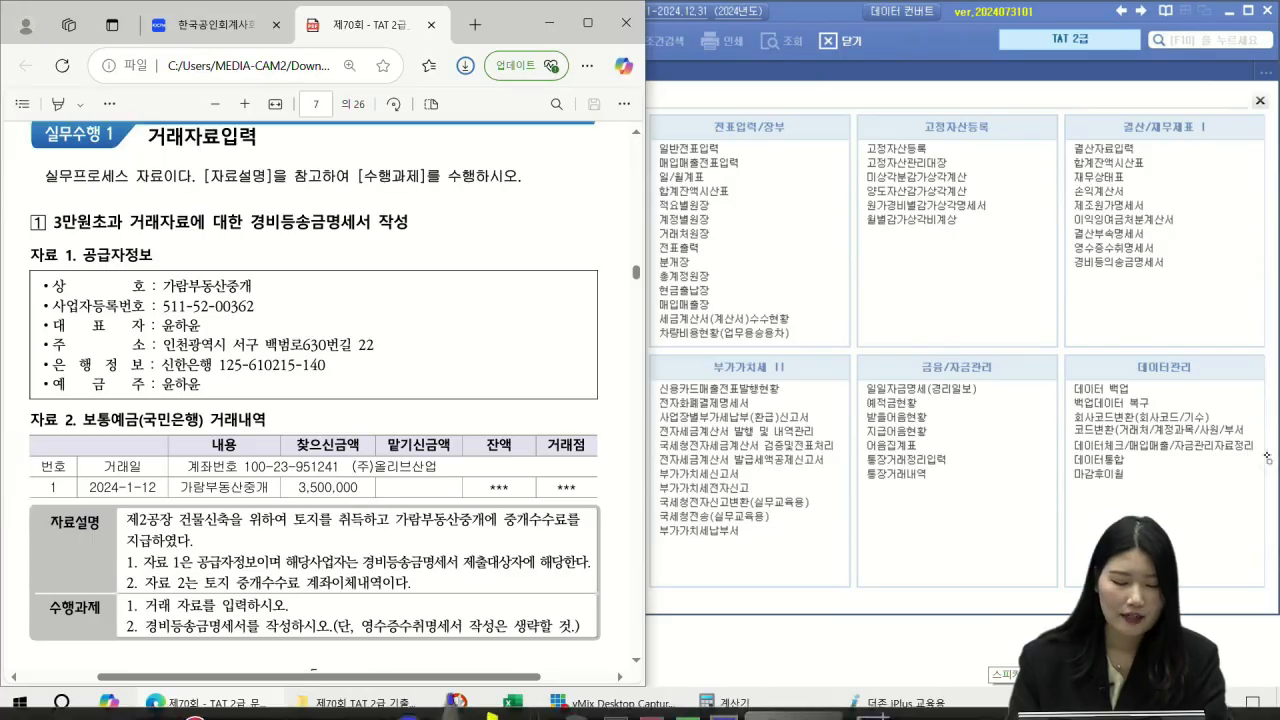
pyautogui.moveTo(288, 522); pyautogui.dragTo(368, 531)
pyautogui.moveTo(560, 532)
pyautogui.mouseDown()
pyautogui.moveTo(510, 512)
pyautogui.moveTo(560, 514)
pyautogui.moveTo(463, 456)
pyautogui.moveTo(372, 500)
pyautogui.mouseUp()
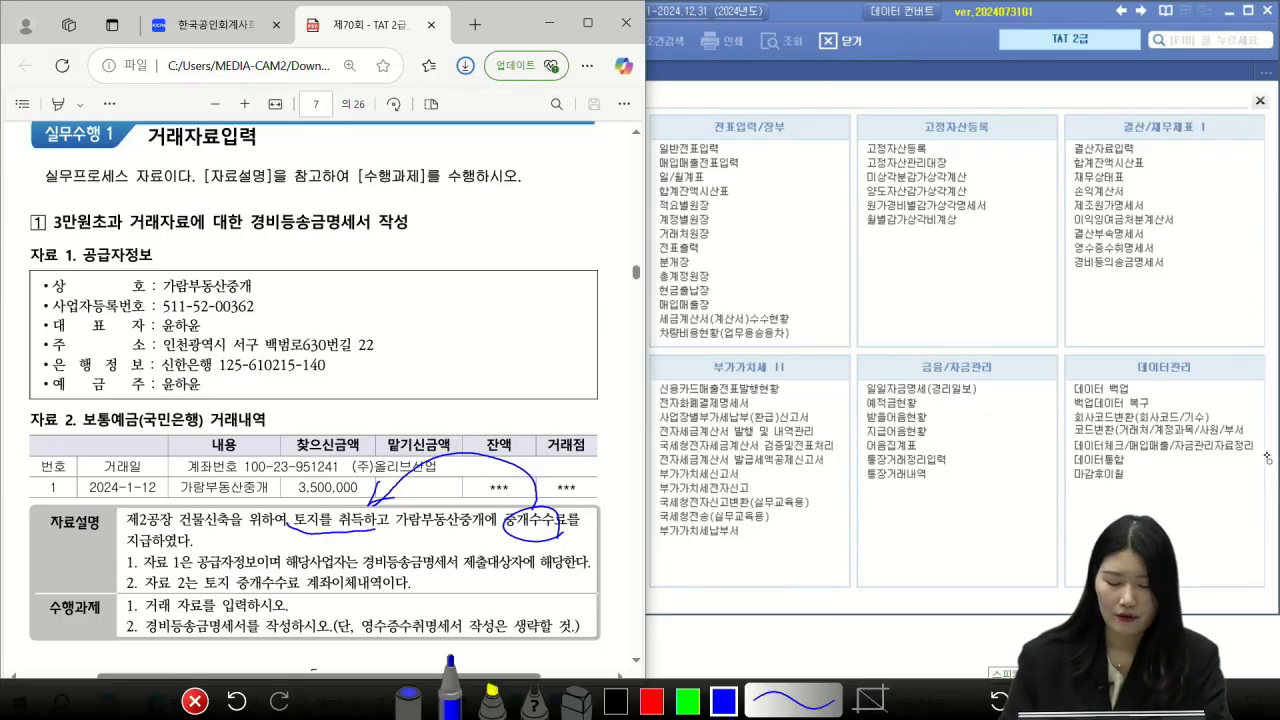
pyautogui.click(195, 701)
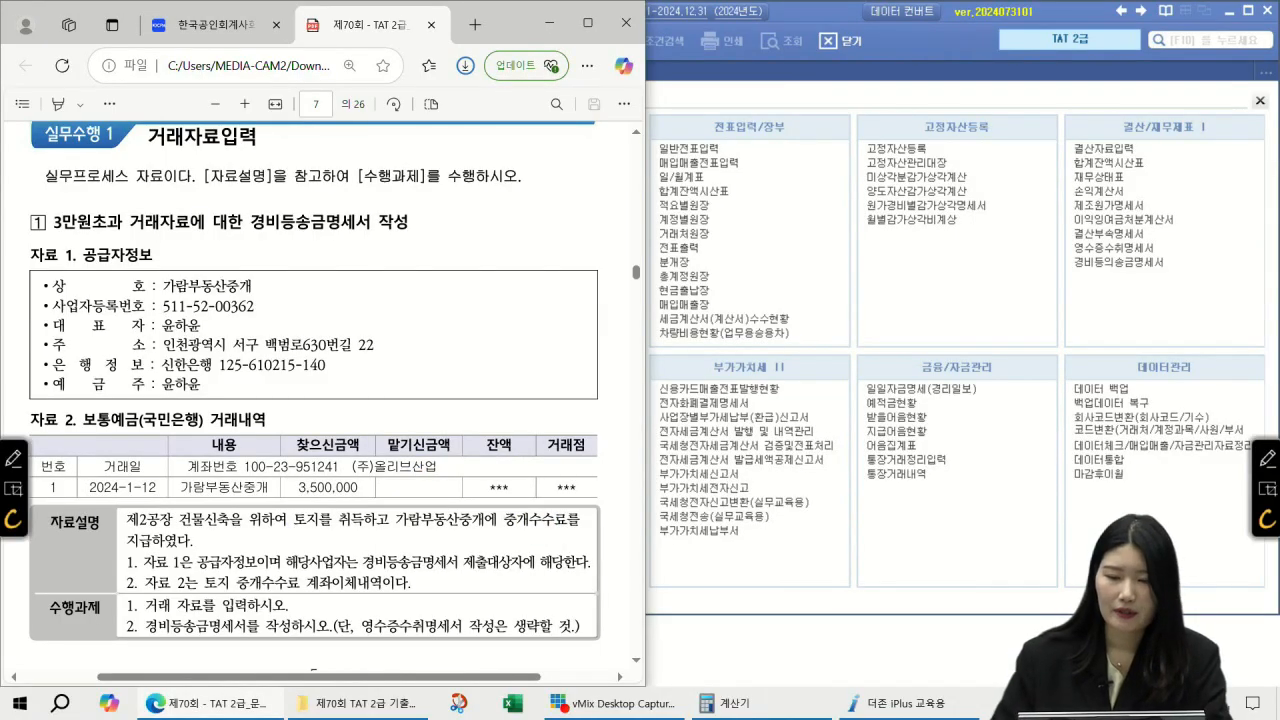
# Step: Start a 2024-01-12 general journal entry debiting 201 토지 for 3,500,000
pyautogui.click(768, 10)
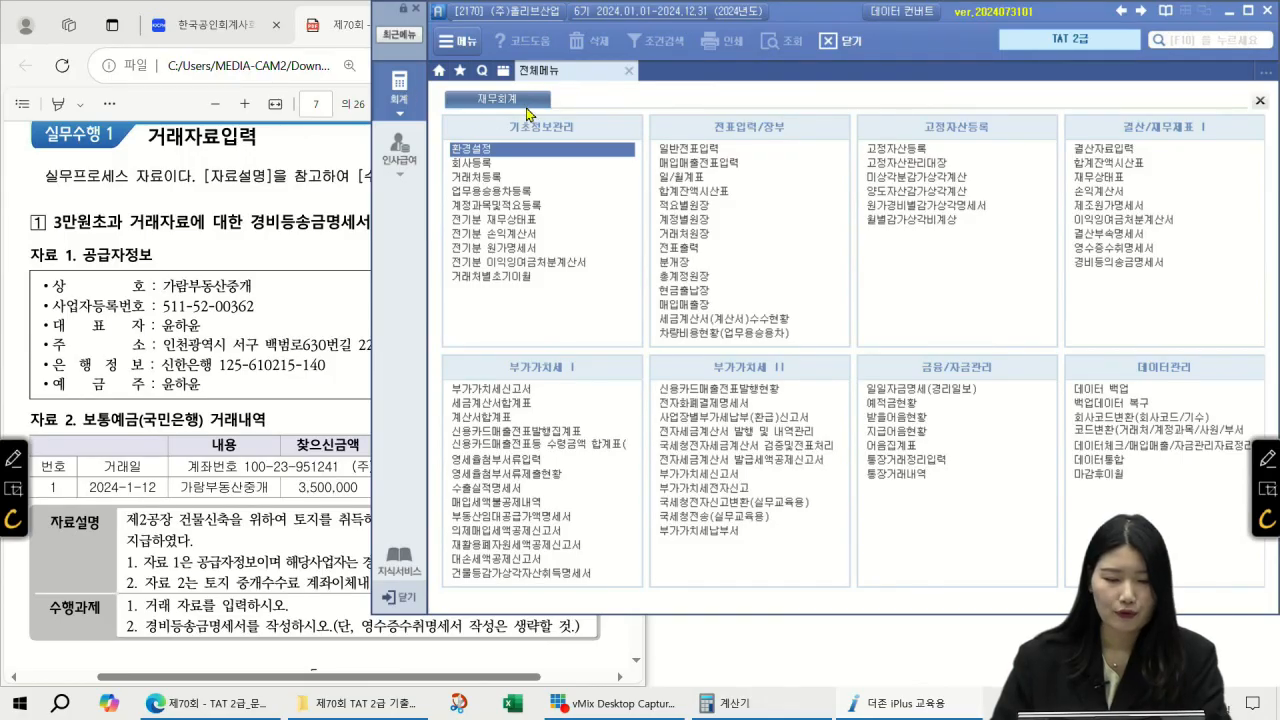
pyautogui.click(690, 149)
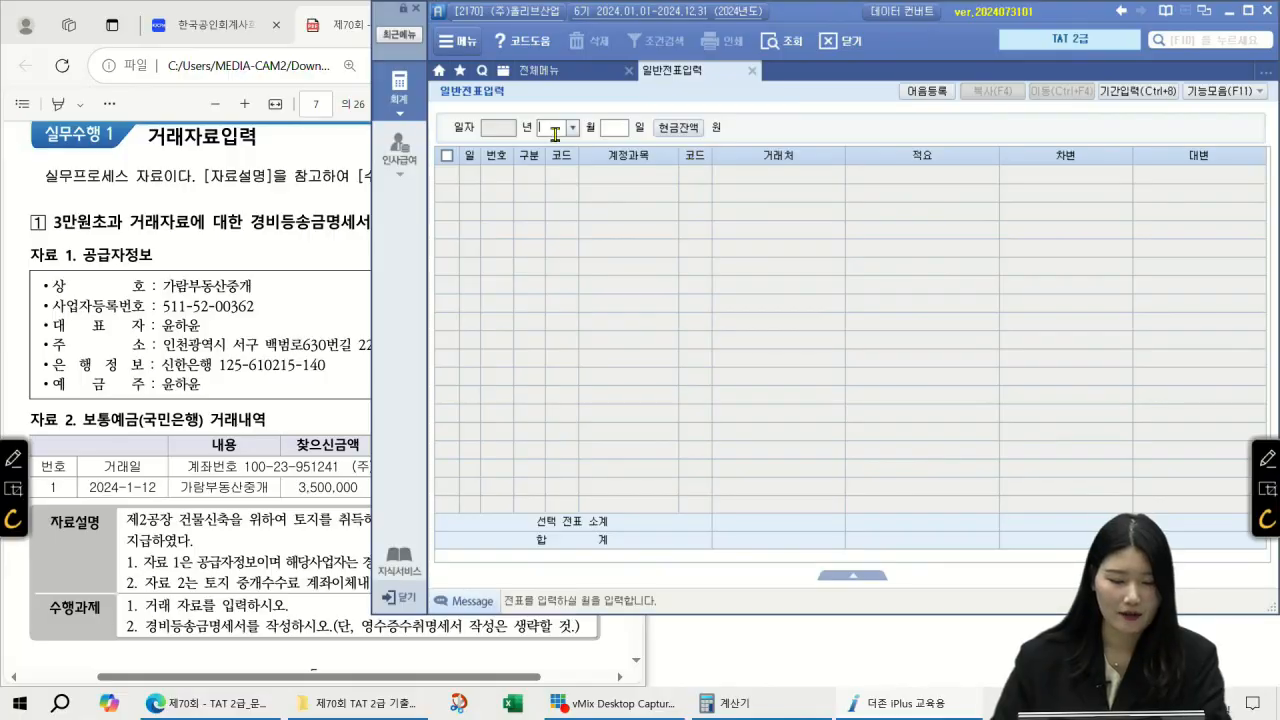
pyautogui.write('01')
pyautogui.press('Return')
pyautogui.write('12')
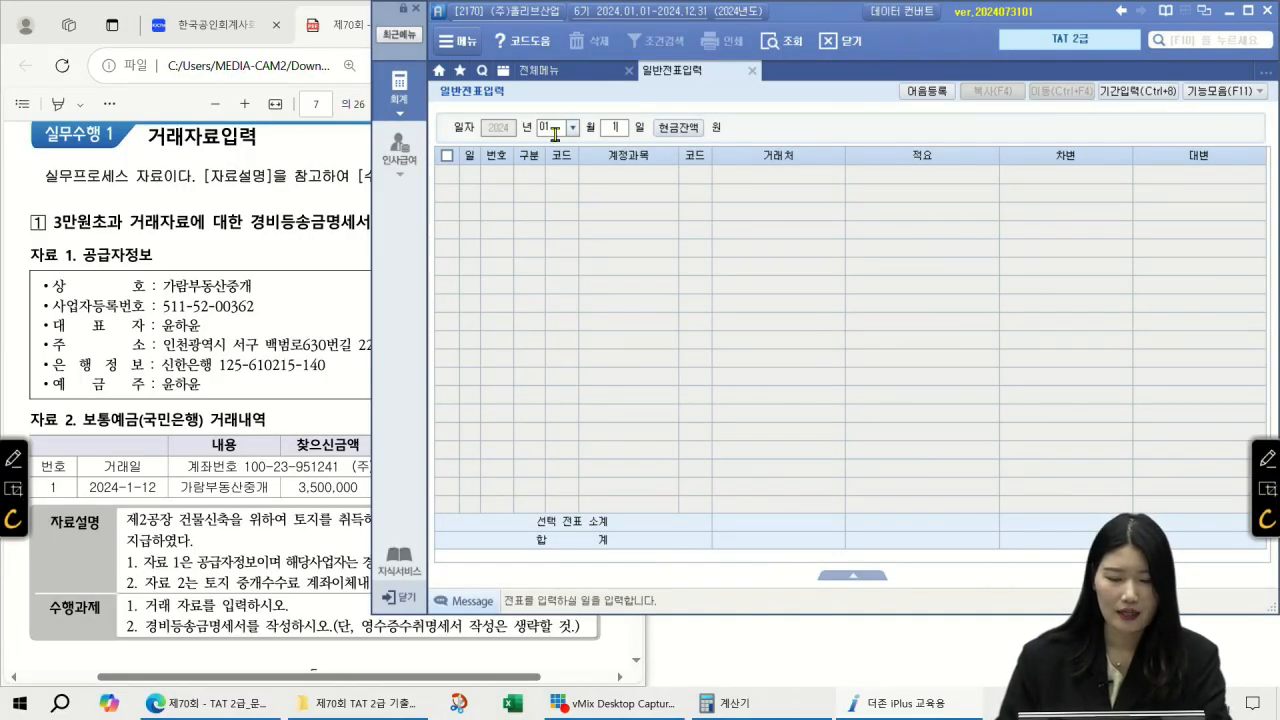
pyautogui.press('Return')
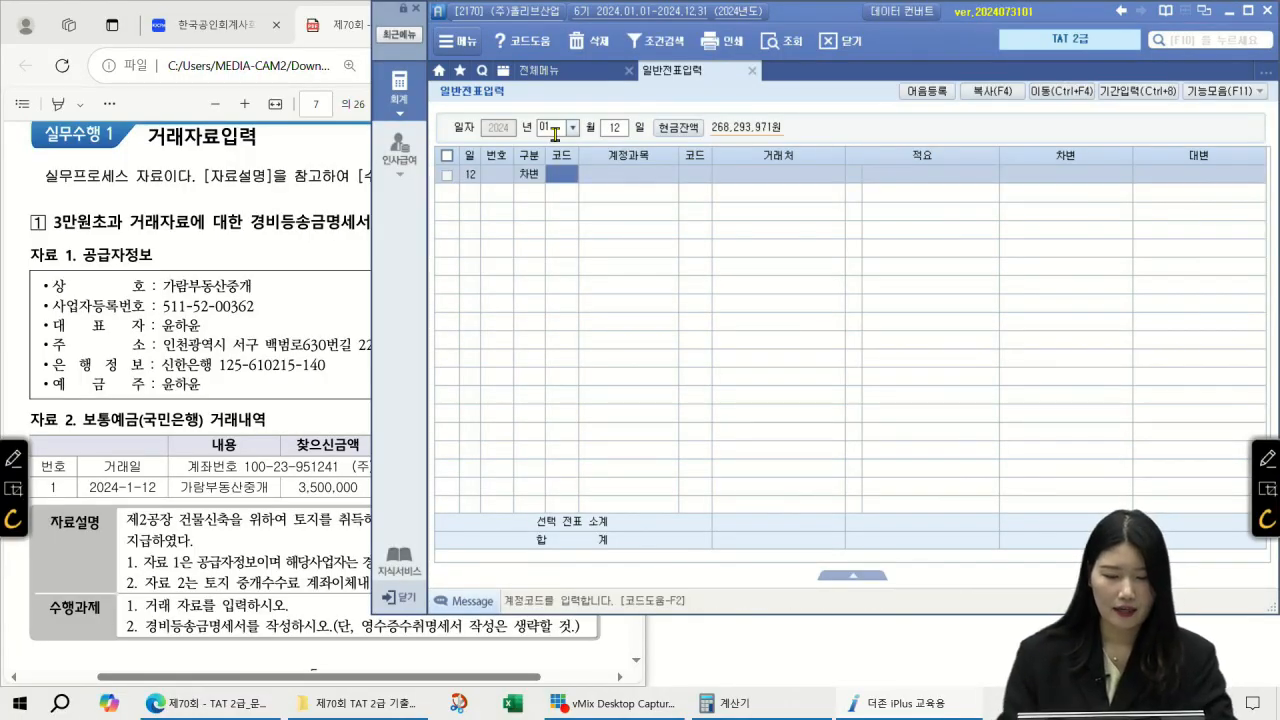
pyautogui.press('F2')
pyautogui.write('토지')
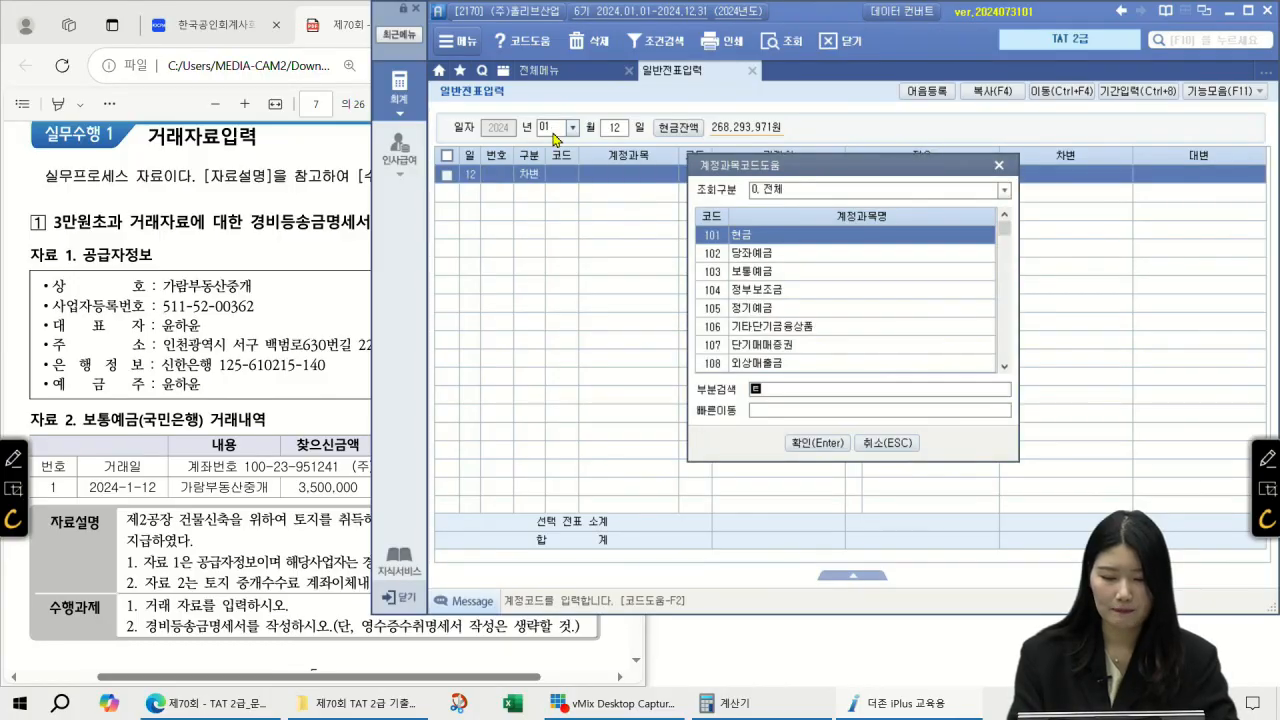
pyautogui.press('Return')
pyautogui.press('Return')
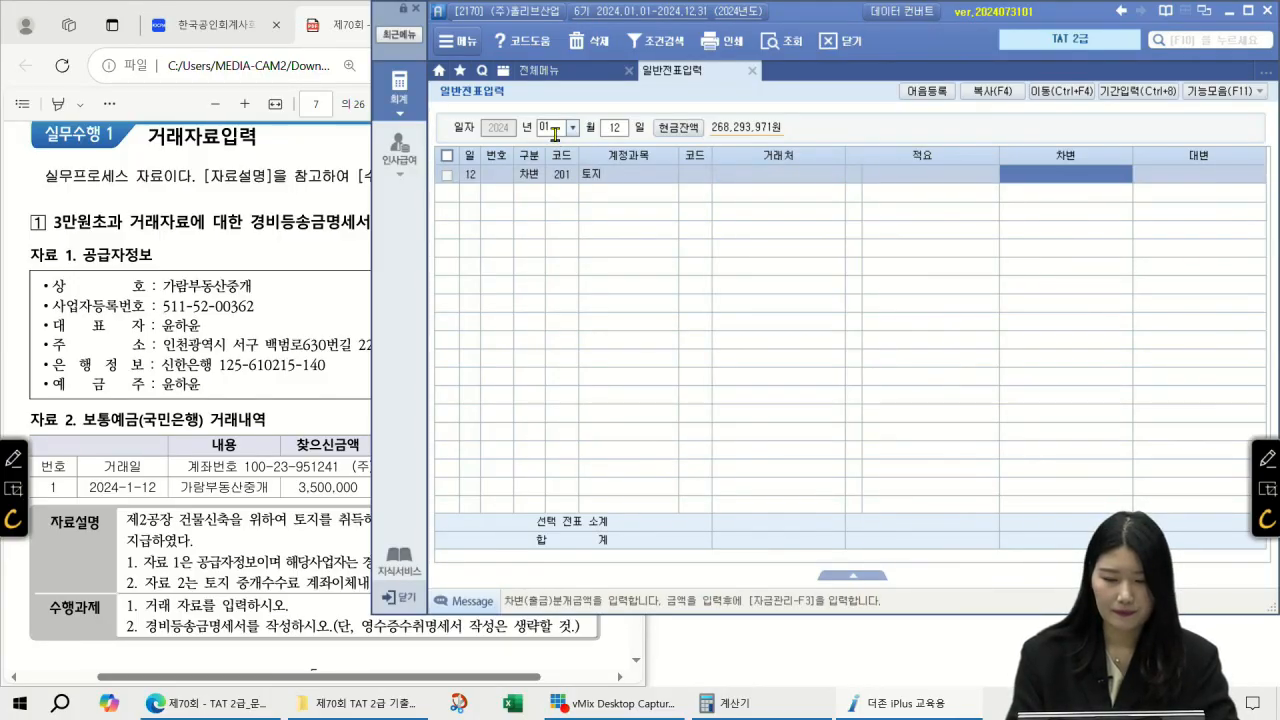
pyautogui.write('3500000')
pyautogui.press('Return')
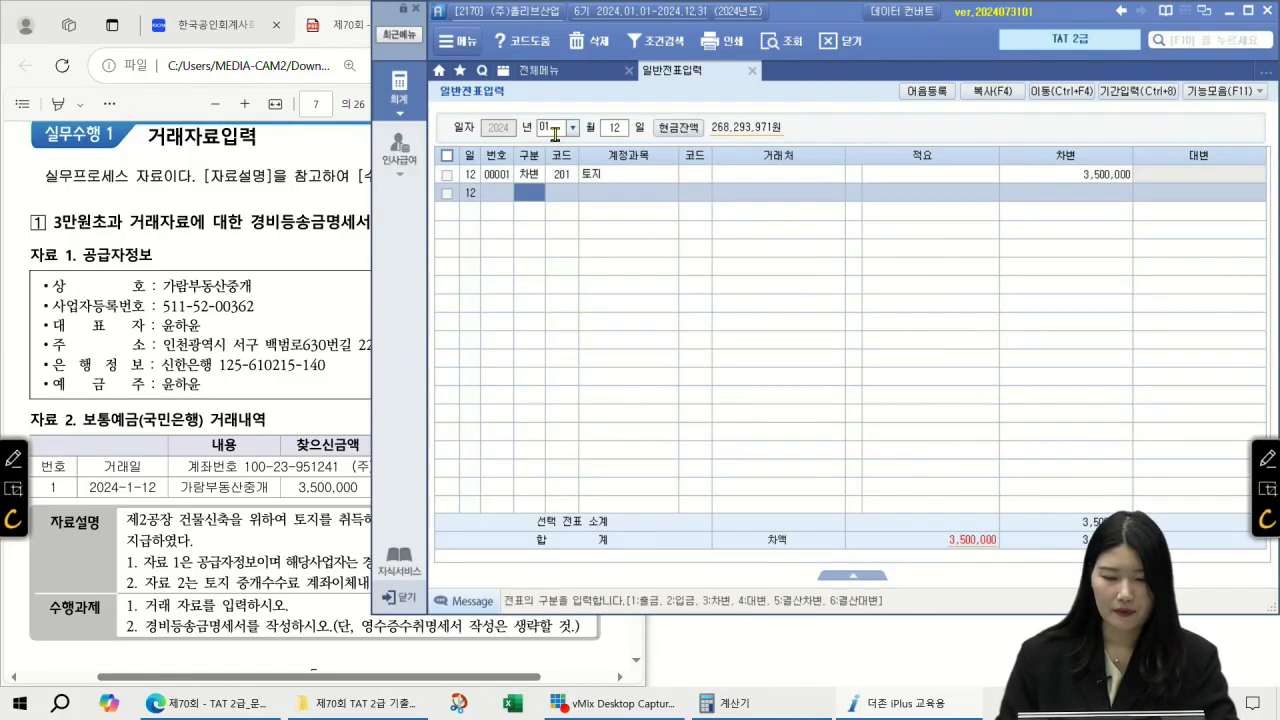
# Step: Credit 103 보통예금 3,500,000 with trading partner 국민은행(보통), then show the full menu
pyautogui.press('F2')
pyautogui.write('보통')
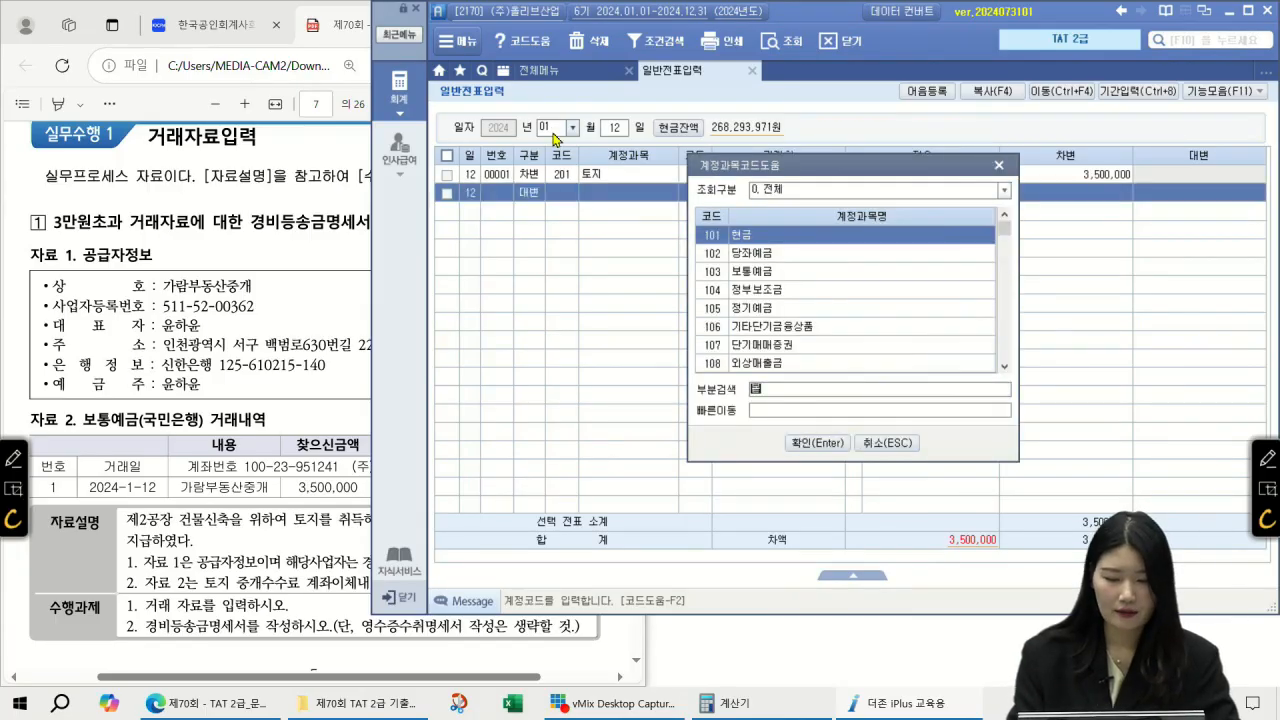
pyautogui.press('Return')
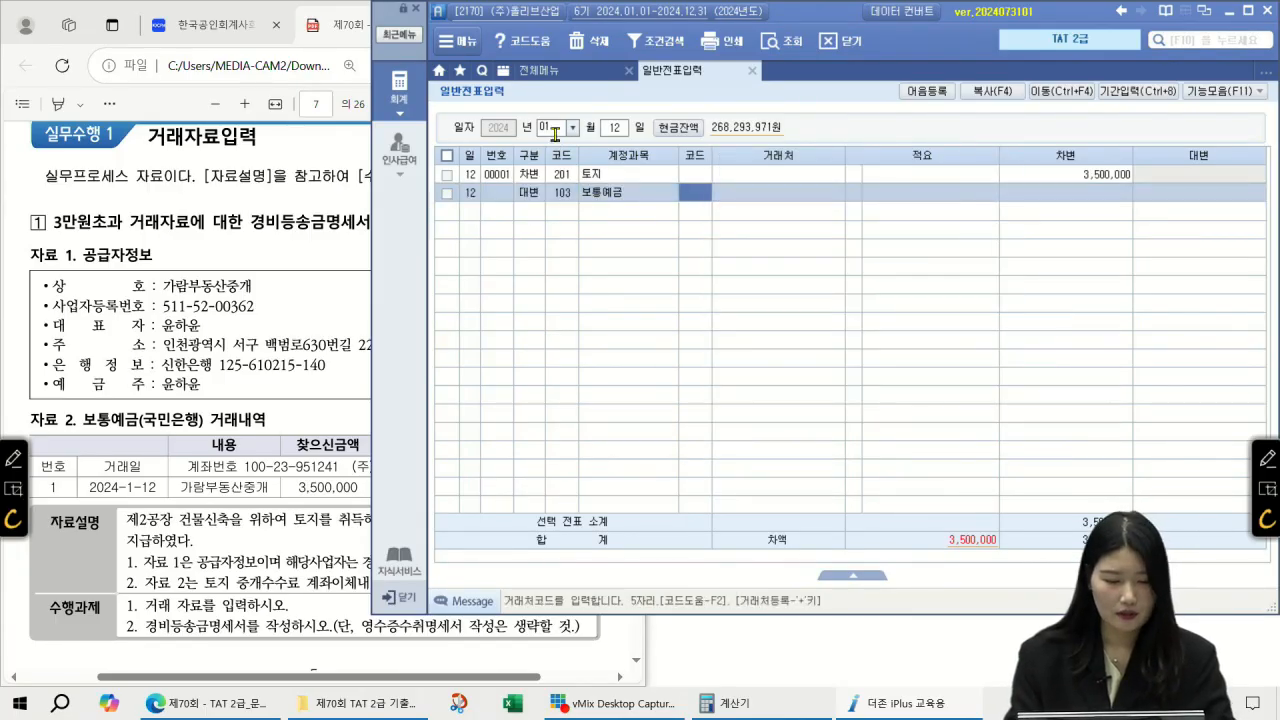
pyautogui.press('F2')
pyautogui.write('비')
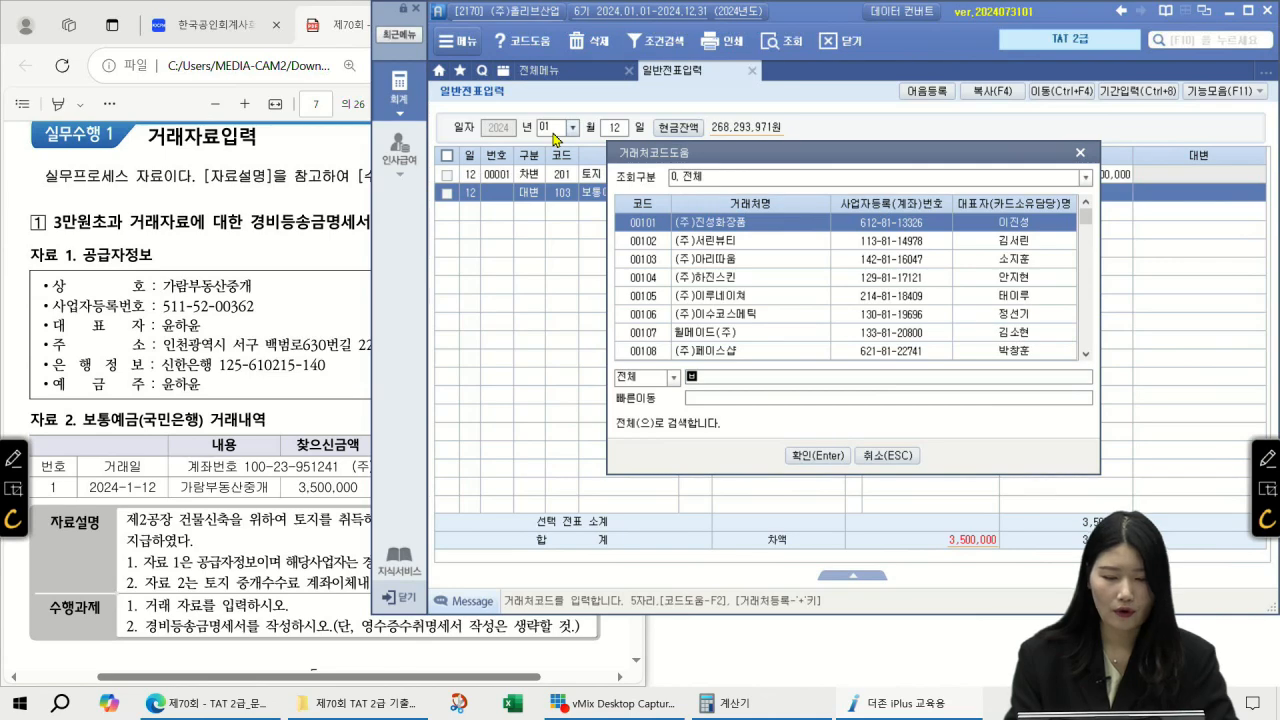
pyautogui.press('BackSpace')
pyautogui.write('국미은행보')
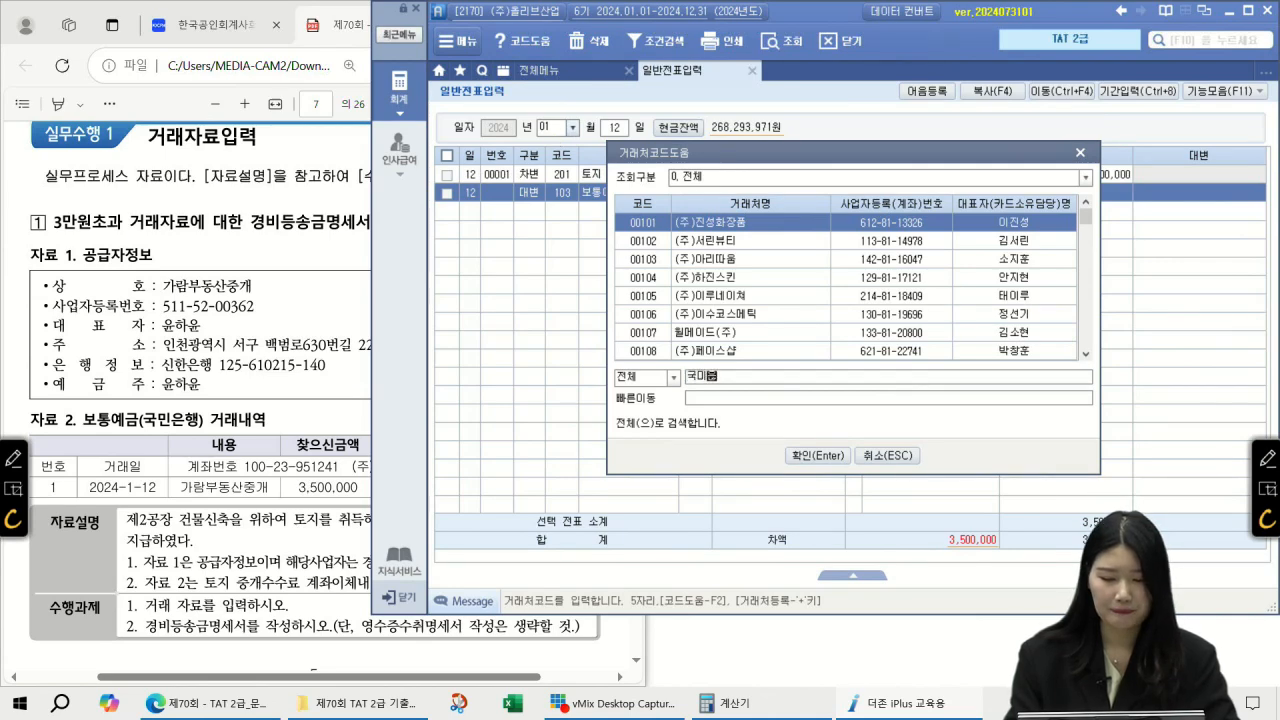
pyautogui.press('BackSpace')
pyautogui.press('BackSpace')
pyautogui.press('BackSpace')
pyautogui.write('ㄴ은행')
pyautogui.press('Return')
pyautogui.press('Return')
pyautogui.press('Return')
pyautogui.press('Return')
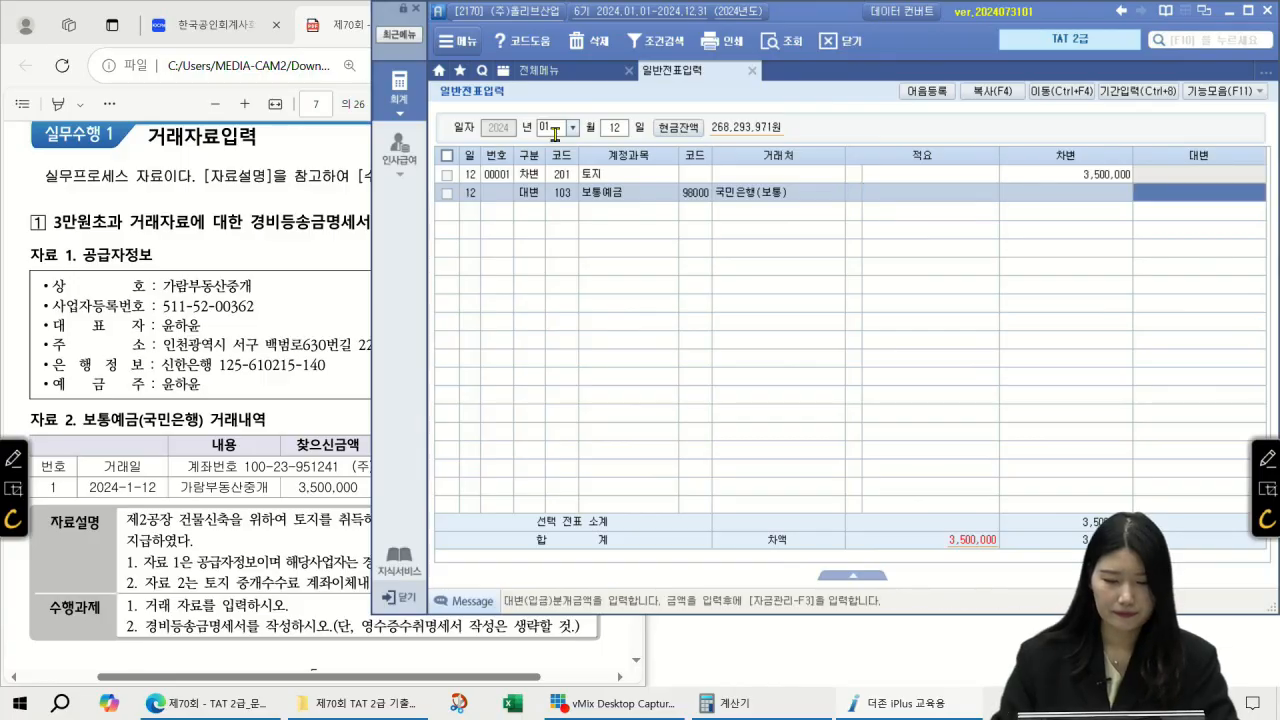
pyautogui.write('3500000')
pyautogui.press('Return')
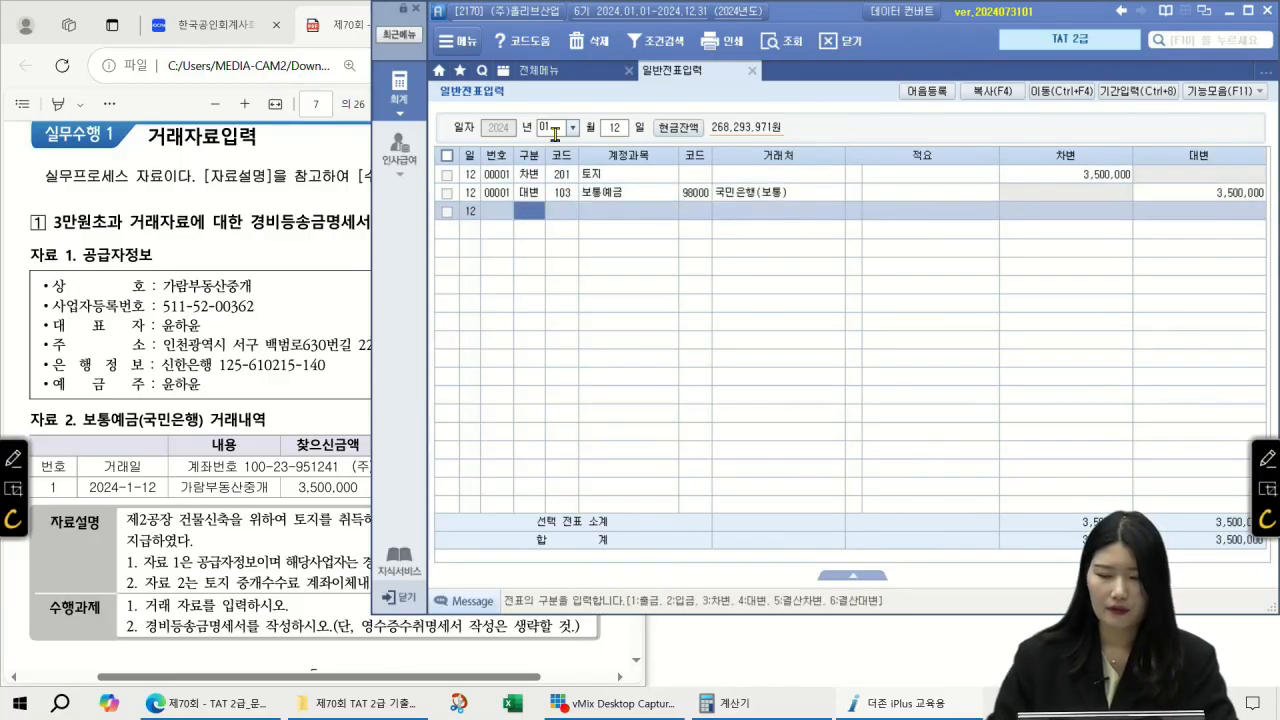
pyautogui.click(555, 71)
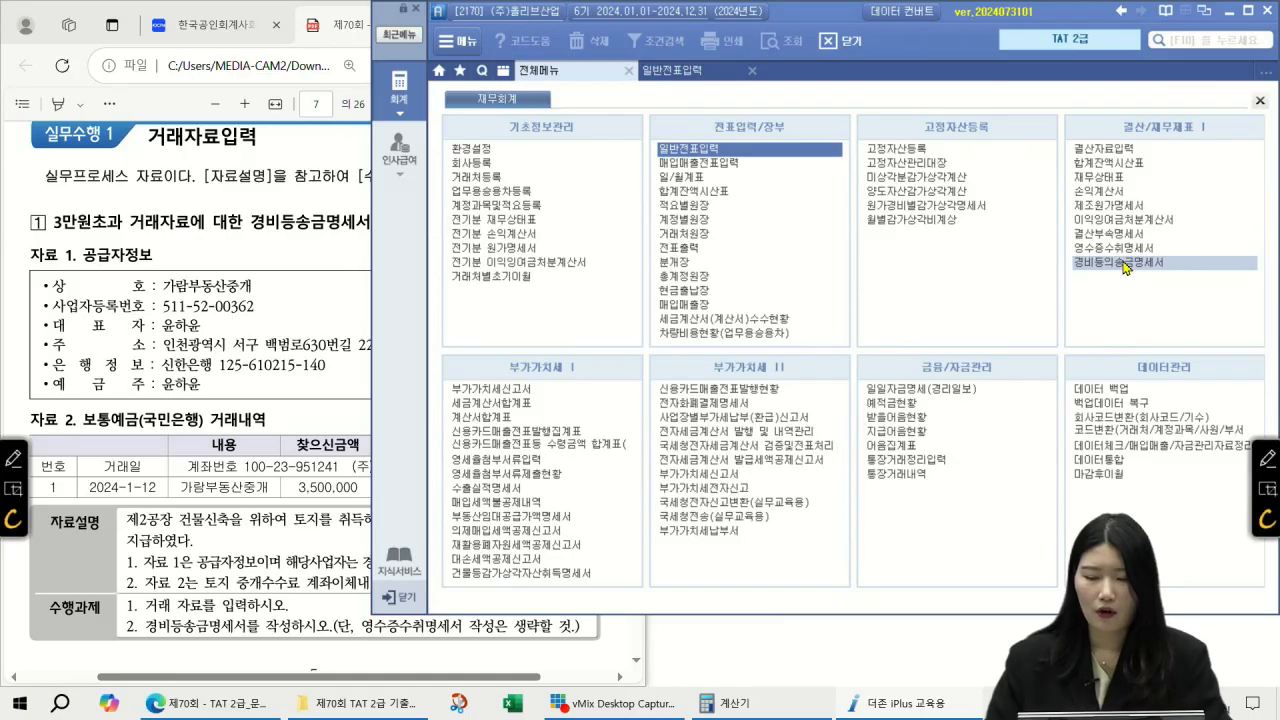
# Step: Find 경비등의송금명세서 through the [F10] 메뉴검색 box and open it
pyautogui.click(1207, 41)
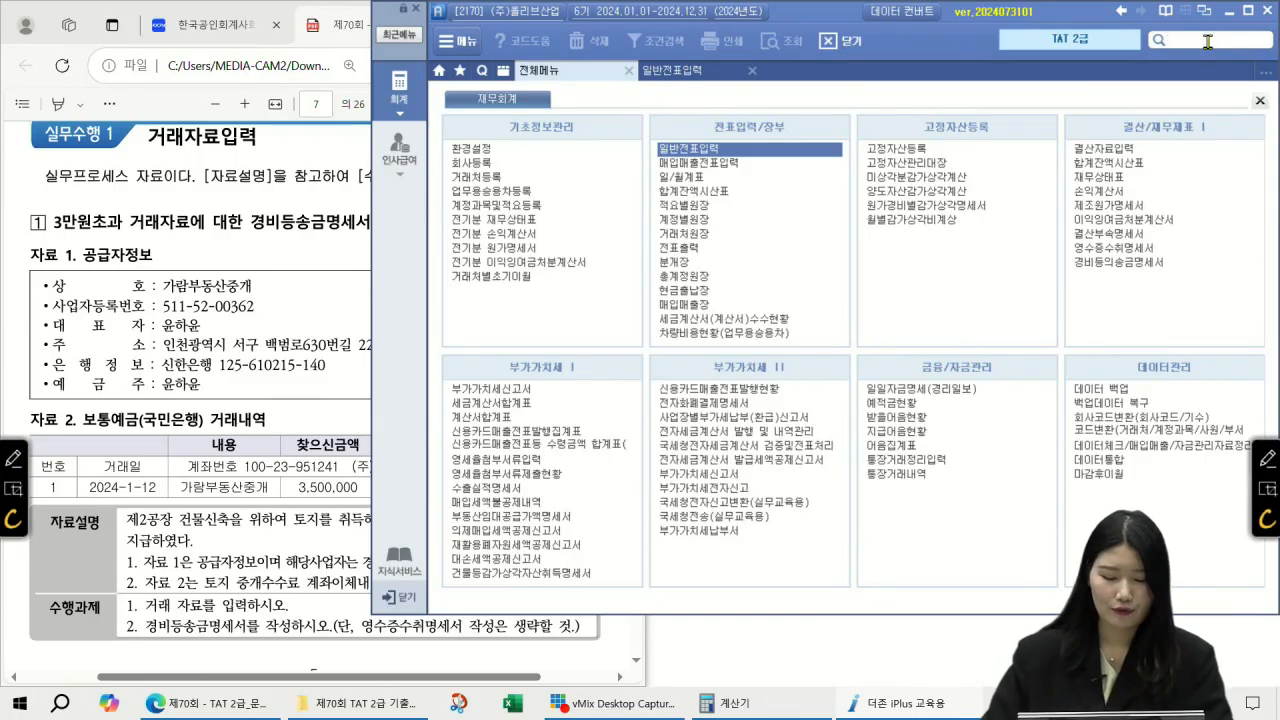
pyautogui.write('경비')
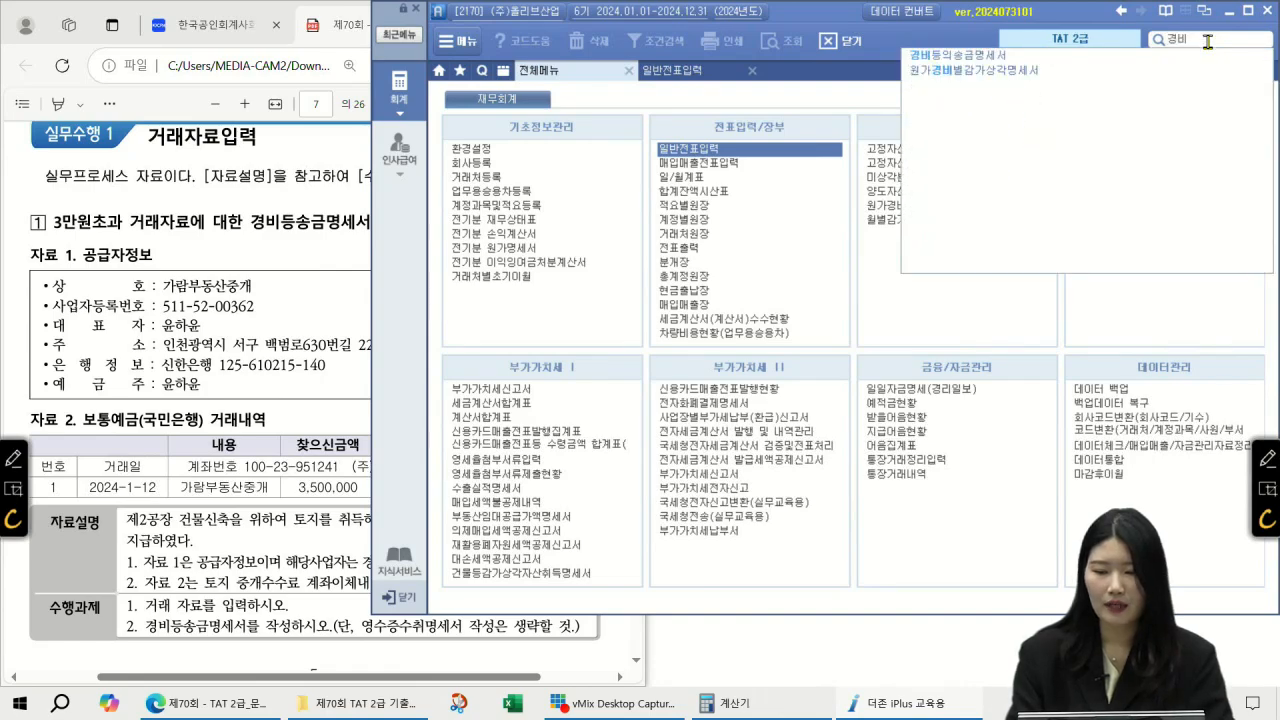
pyautogui.write('등의송금명세서')
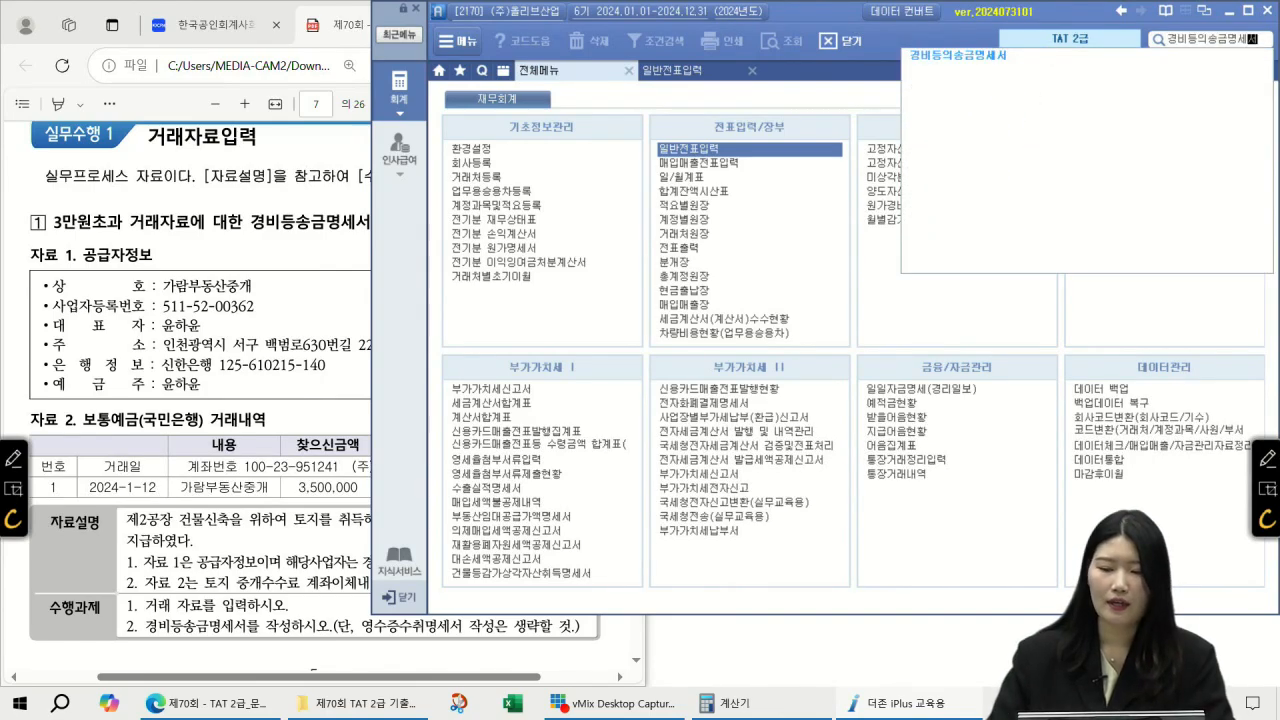
pyautogui.click(1000, 56)
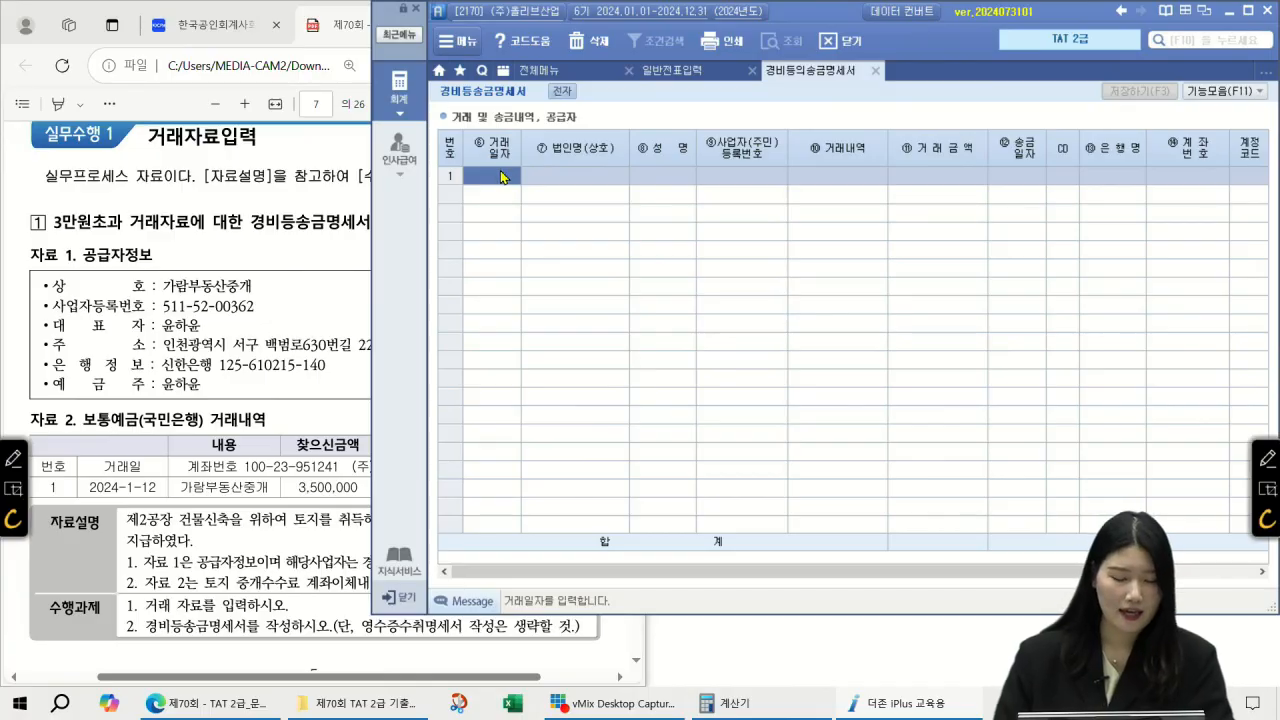
# Step: Enter row 1's date 2024-01-12, company 가람부동산중개, the owner's name and business registration number
pyautogui.click(501, 176)
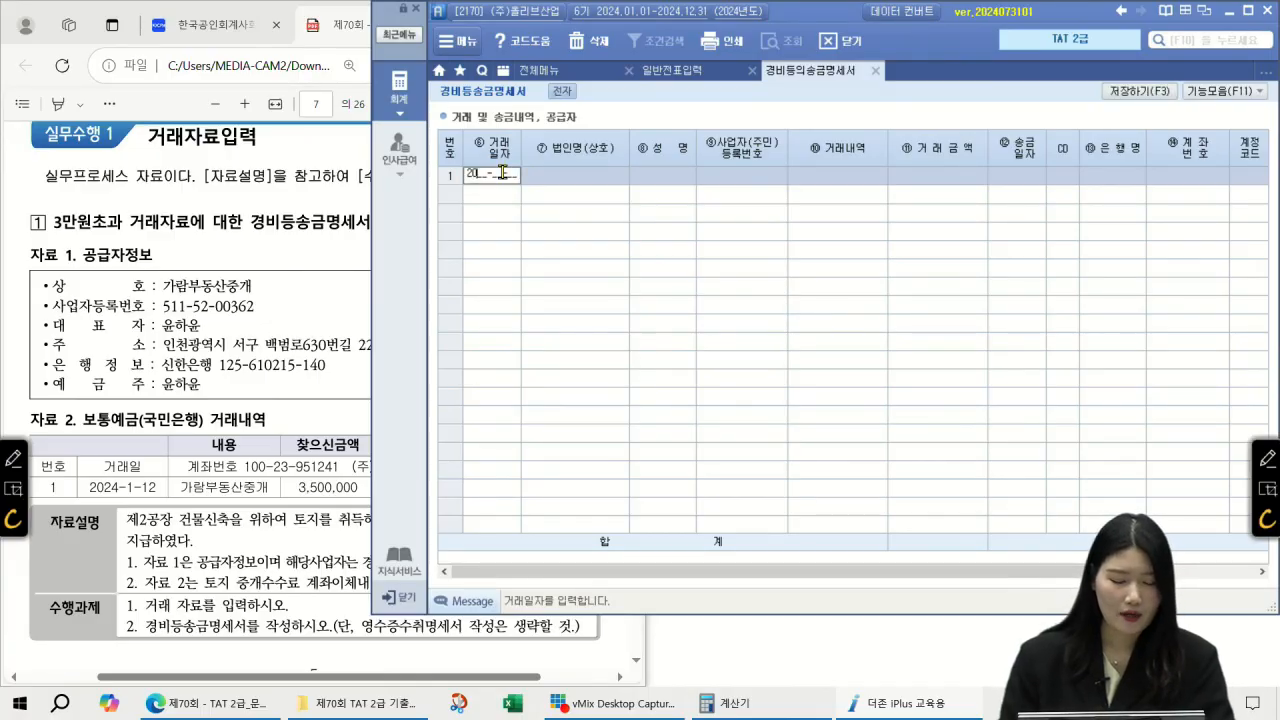
pyautogui.write('240112')
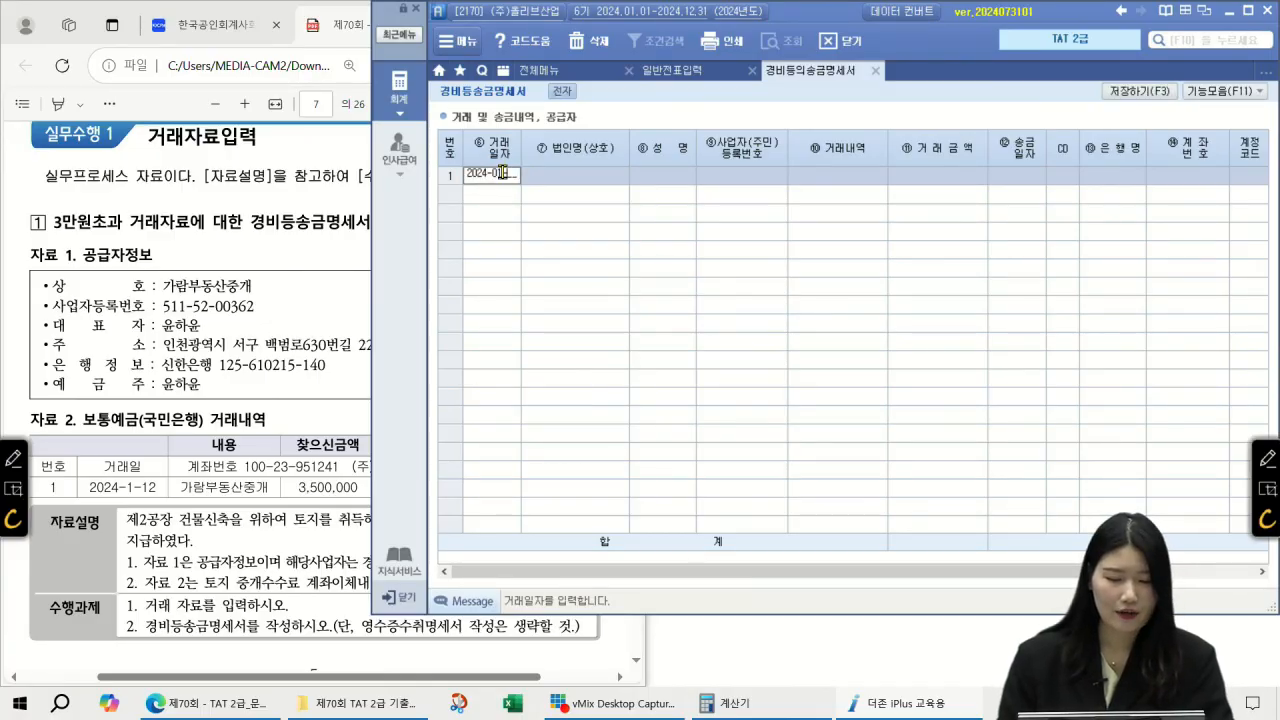
pyautogui.press('Return')
pyautogui.write('가람')
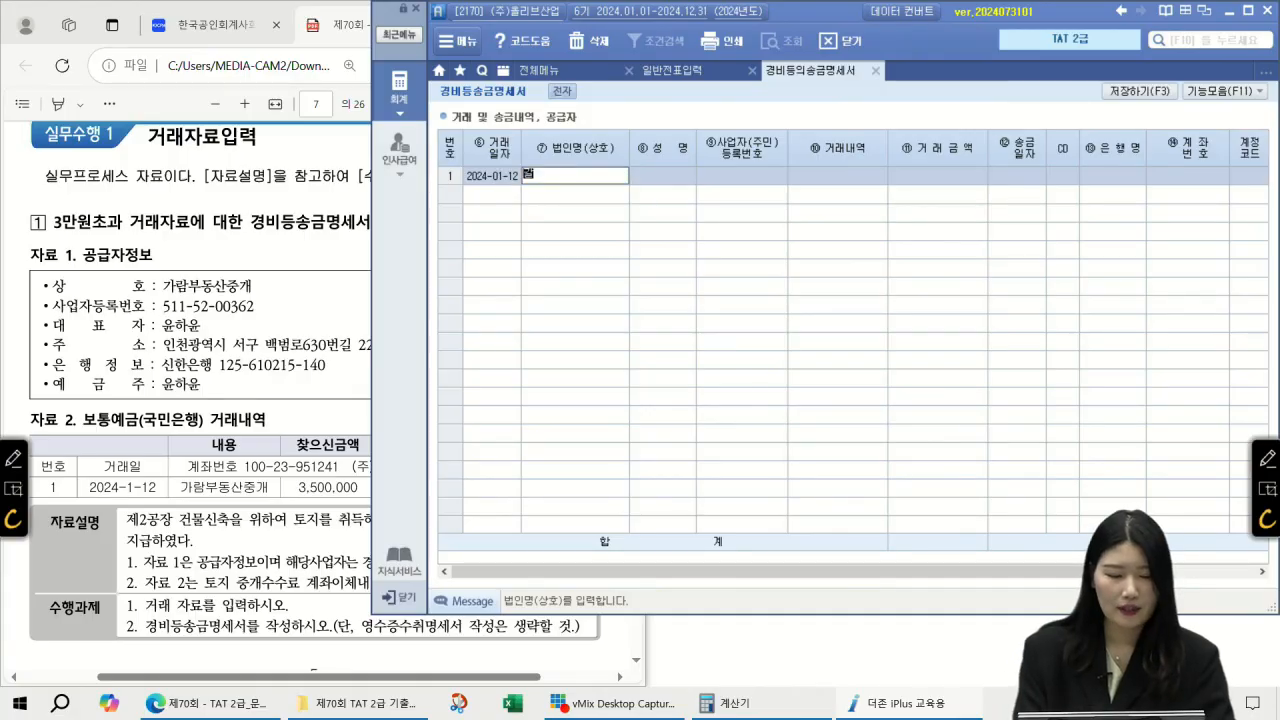
pyautogui.write('부동ㅅ')
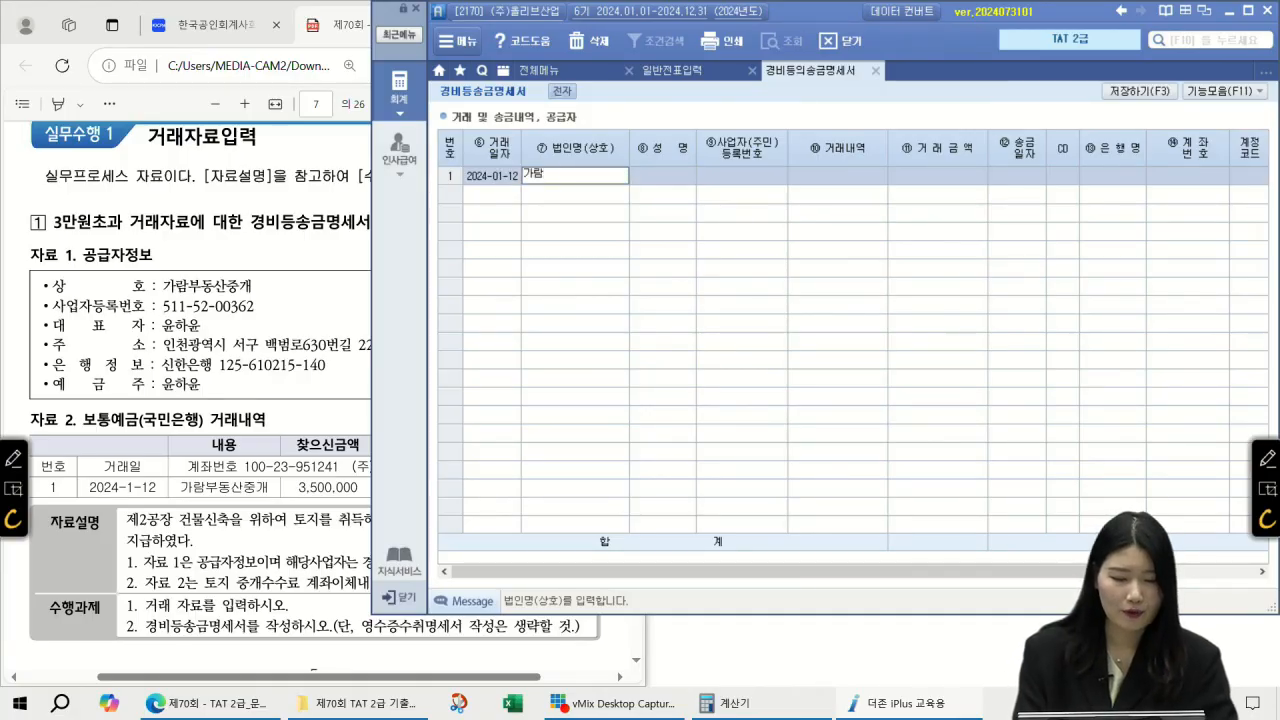
pyautogui.write('산중개')
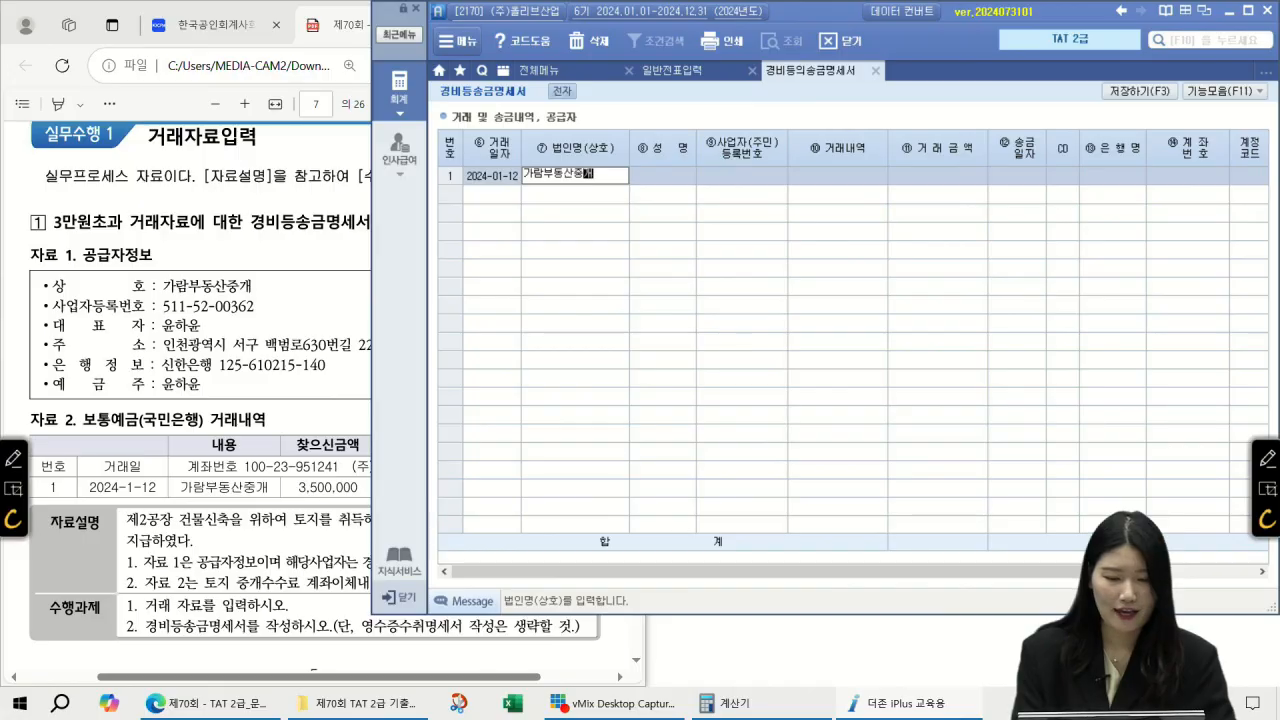
pyautogui.press('Return')
pyautogui.press('Return')
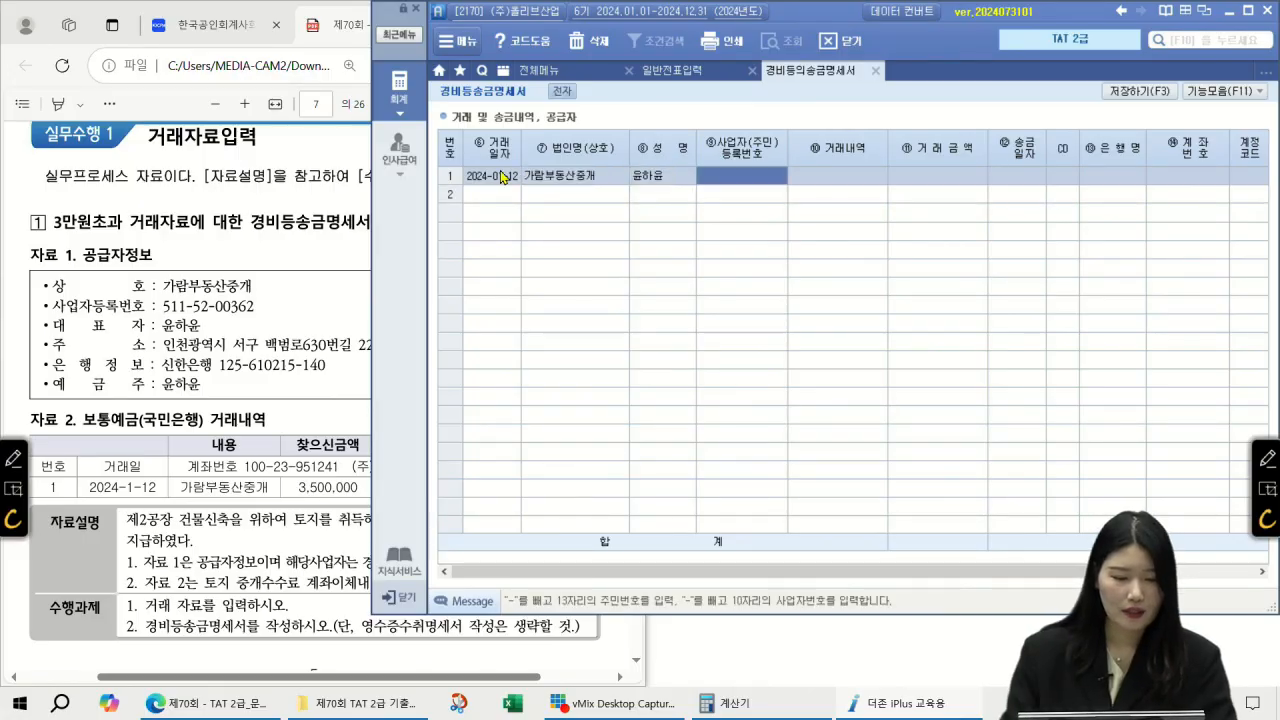
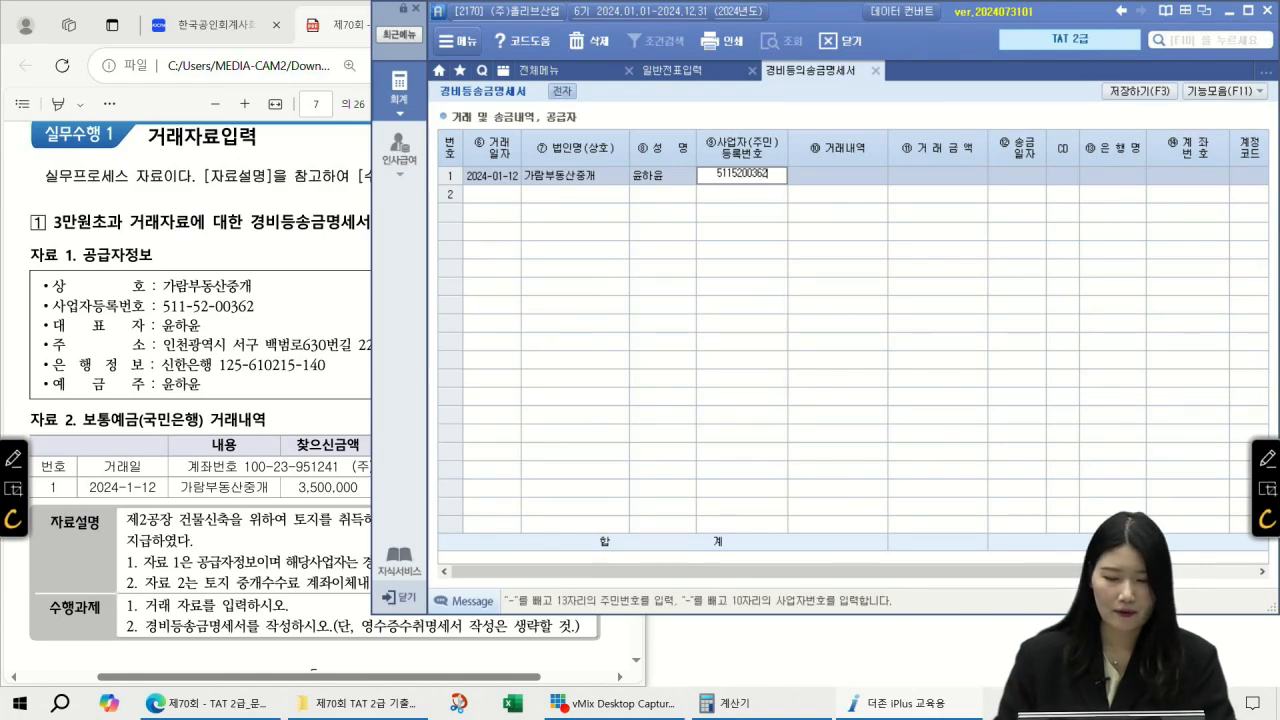
pyautogui.press('Return')
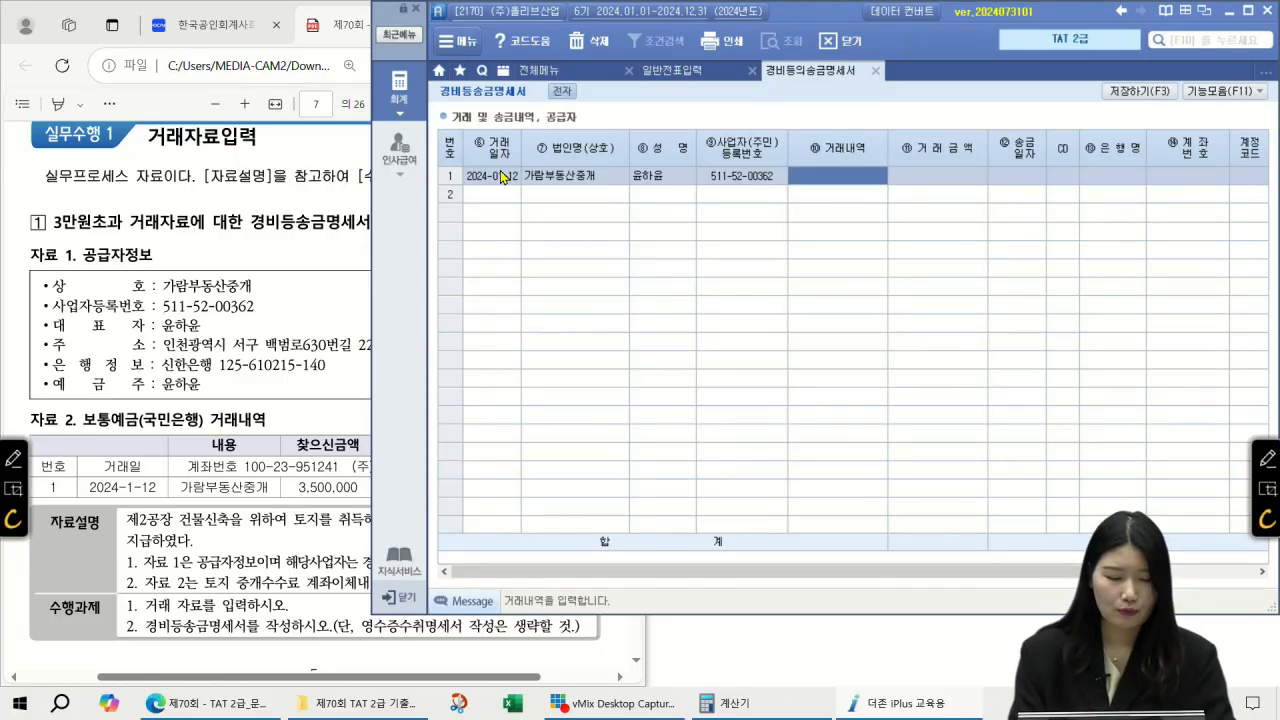
# Step: Add 거래내역 부동산중개, amount 3,500,000 and remittance date 2024-01-12 to row 1
pyautogui.write('부동산중ㄱ')
pyautogui.write('ㅐ')
pyautogui.press('Return')
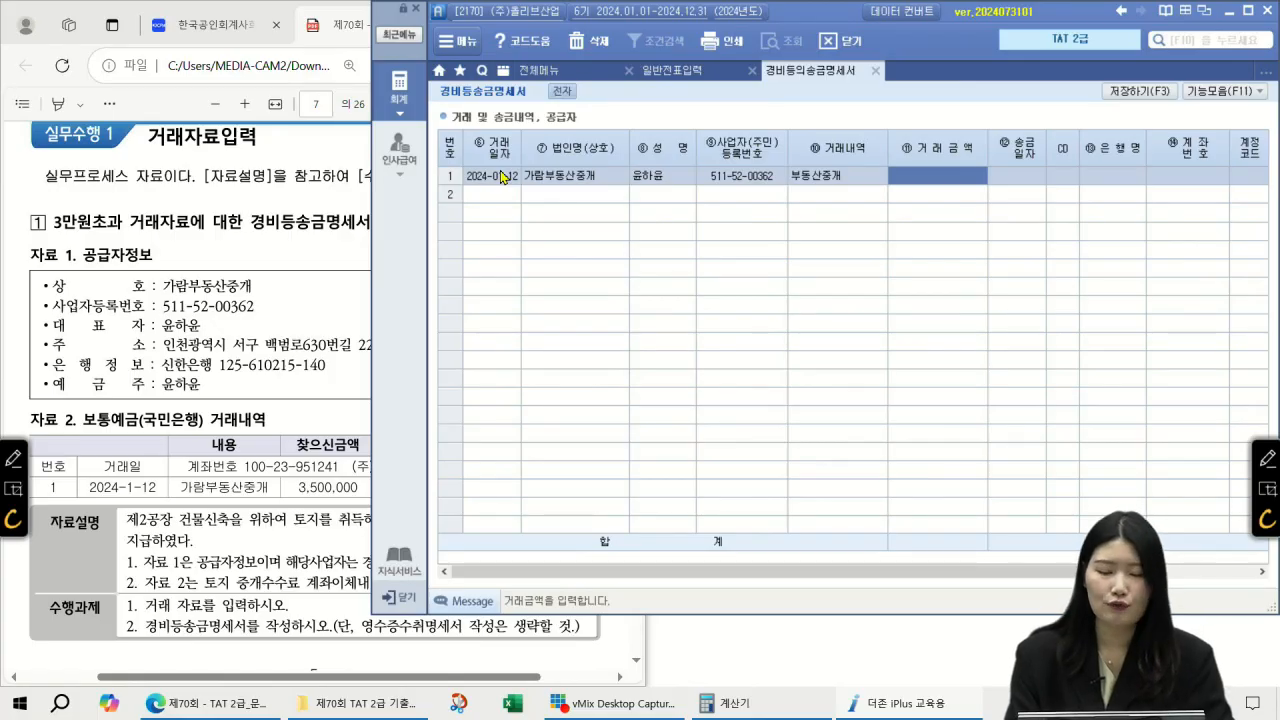
pyautogui.press('Left')
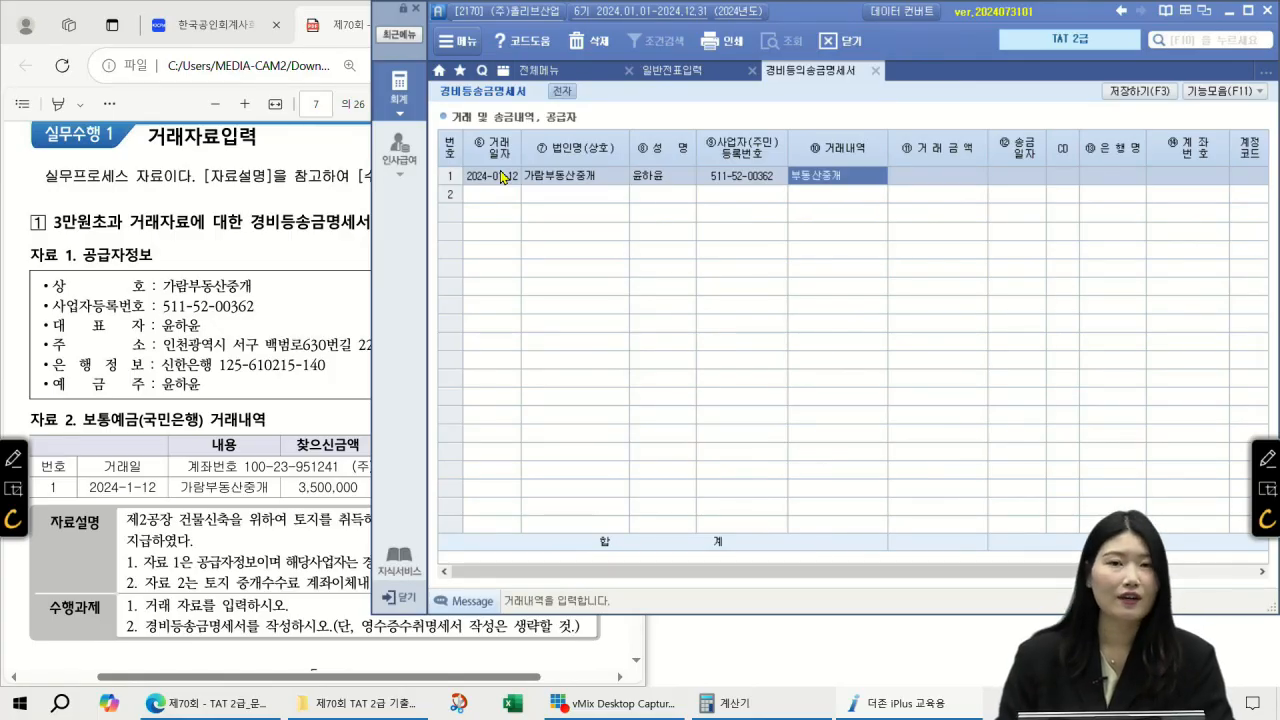
pyautogui.press('Return')
pyautogui.write('3500000')
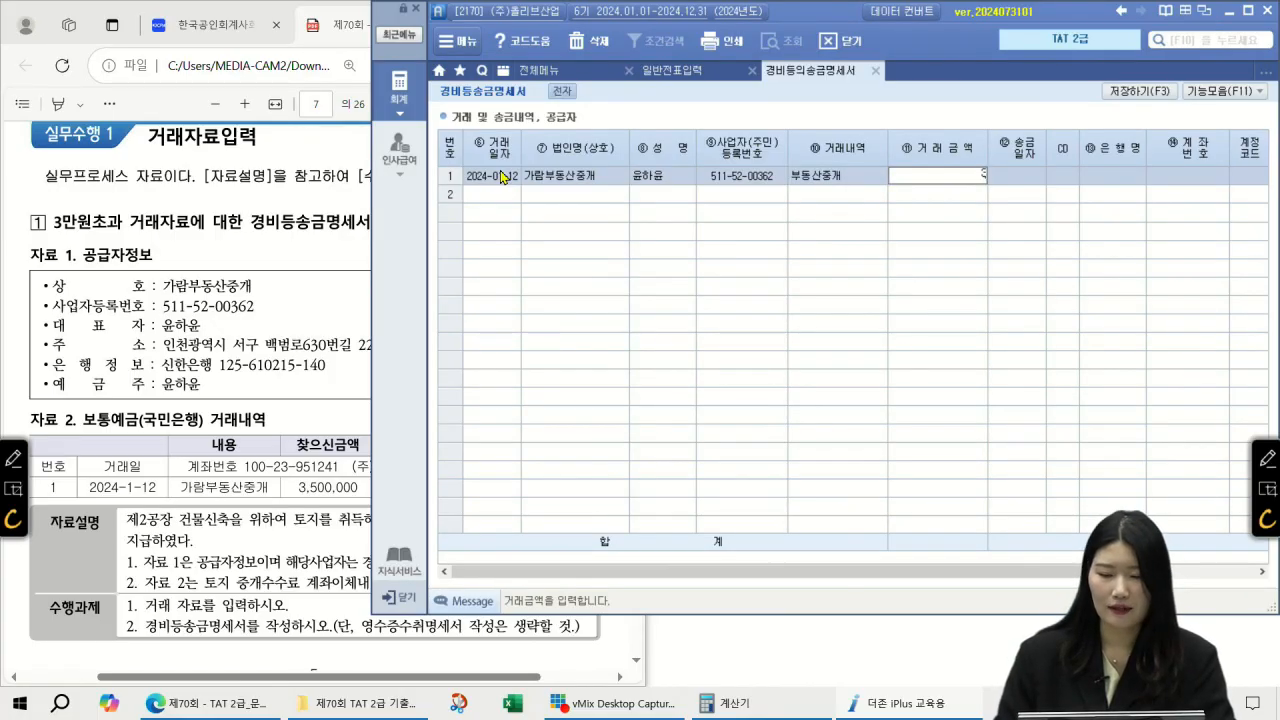
pyautogui.press('Return')
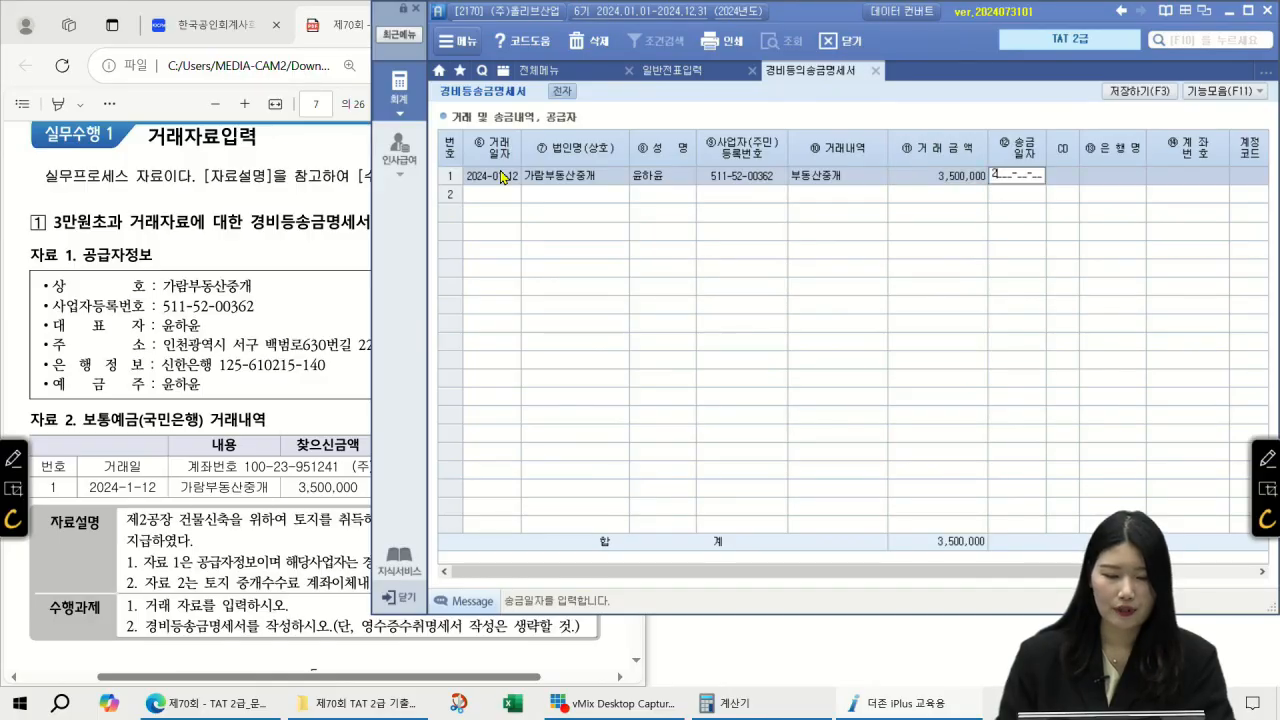
pyautogui.write('0112')
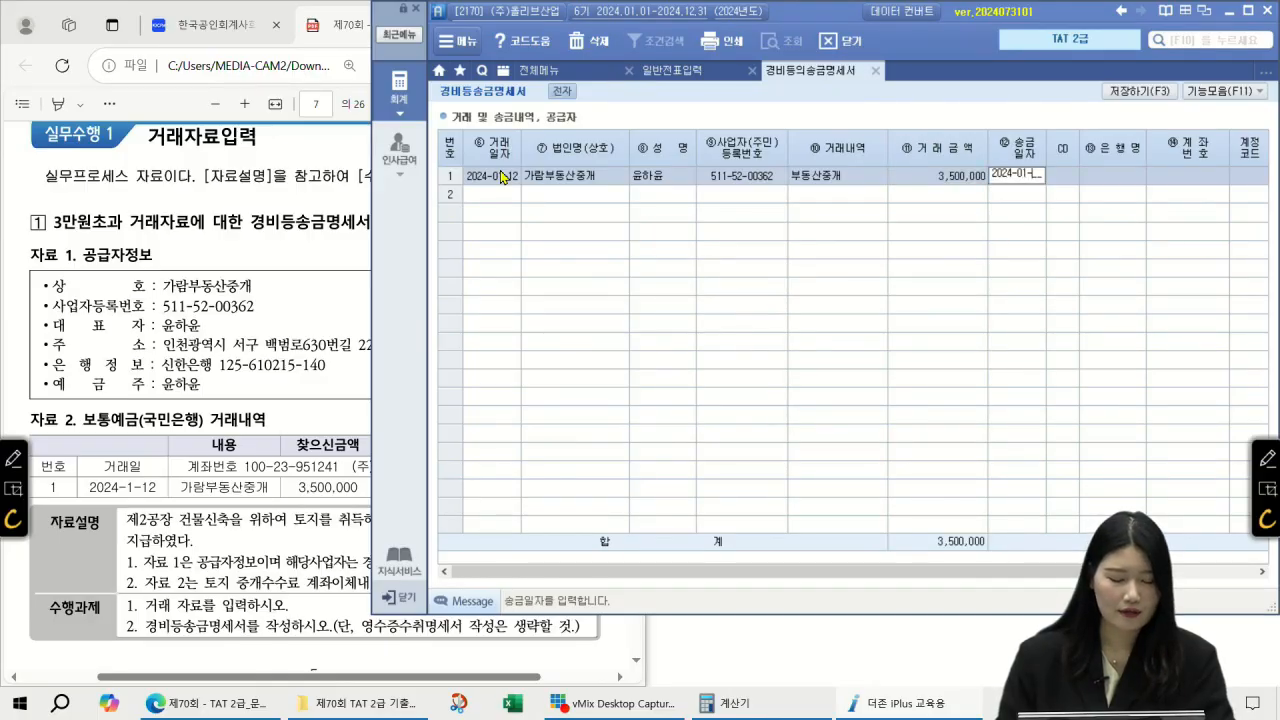
pyautogui.press('Return')
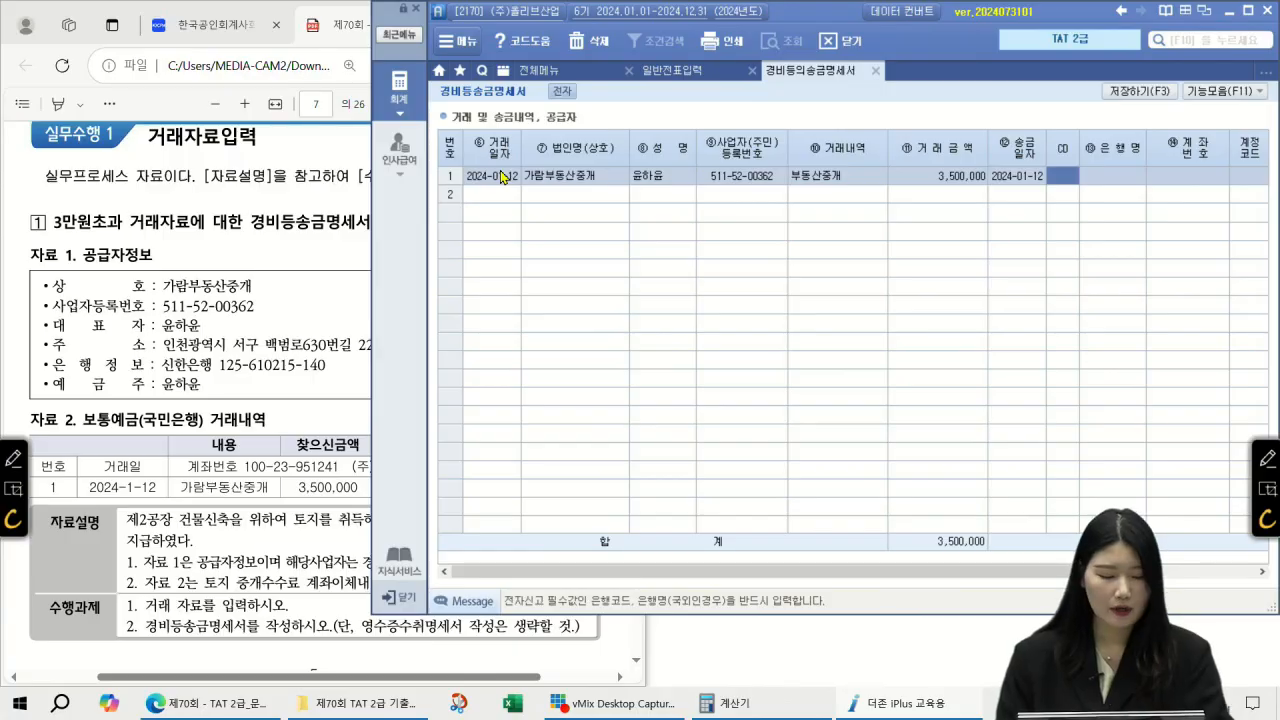
pyautogui.press('F2')
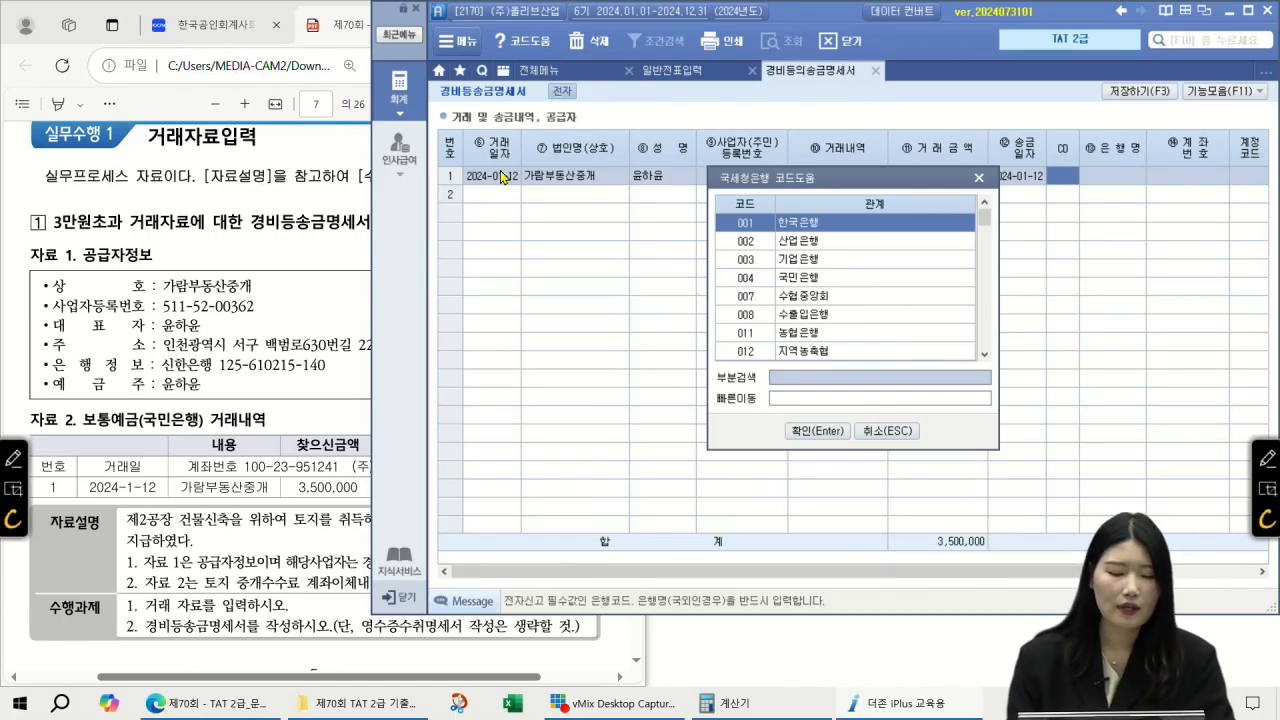
# Step: Set the payee's bank to 088 신한은행 and enter the supplier's account number
pyautogui.write('신한')
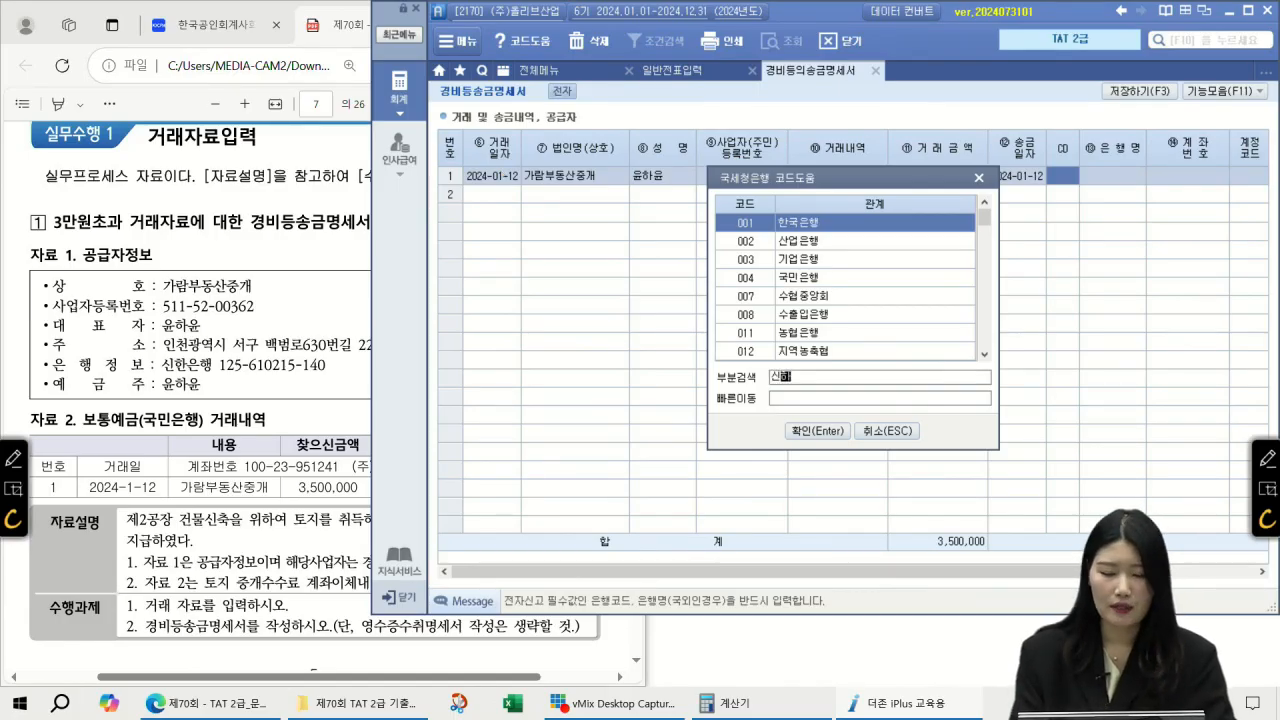
pyautogui.press('Return')
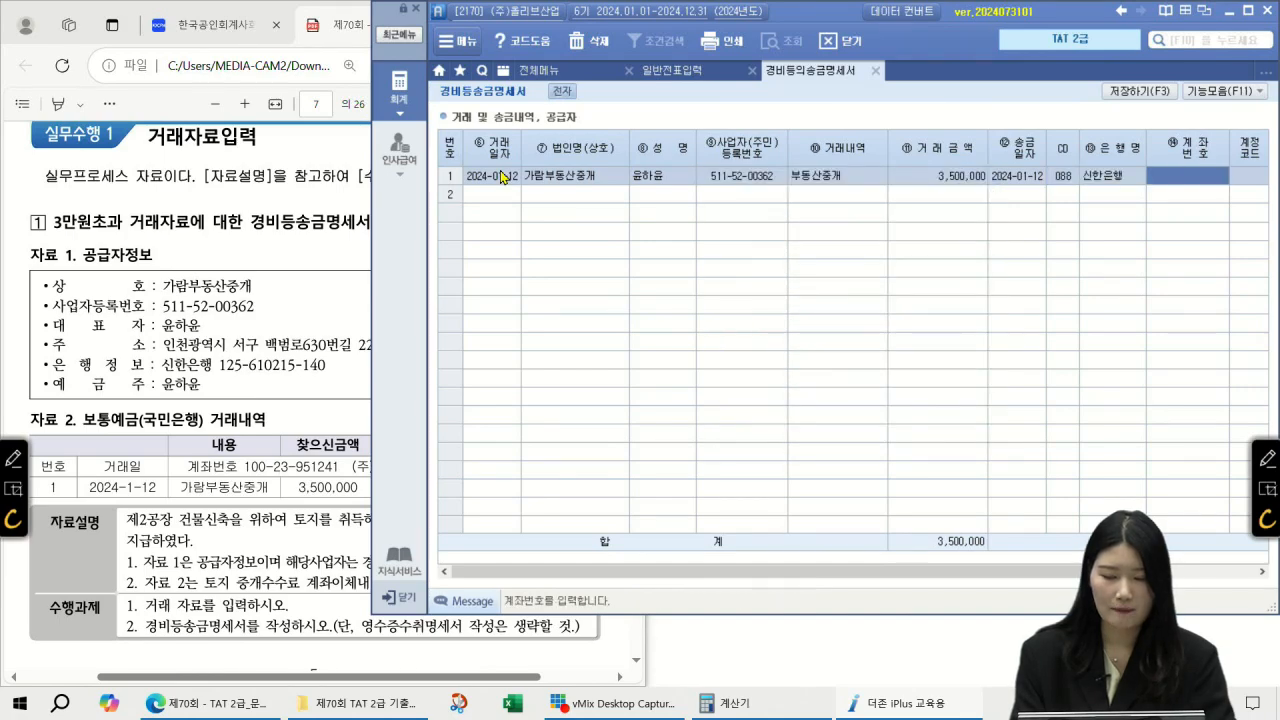
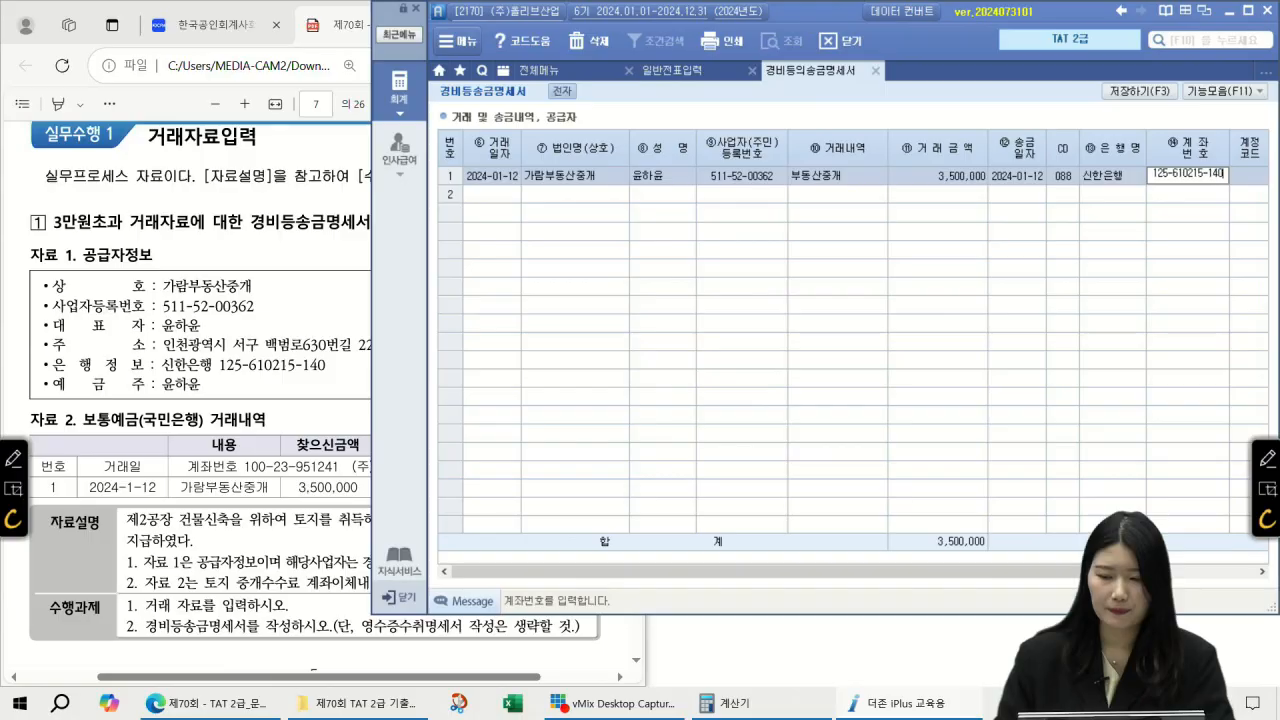
pyautogui.press('Return')
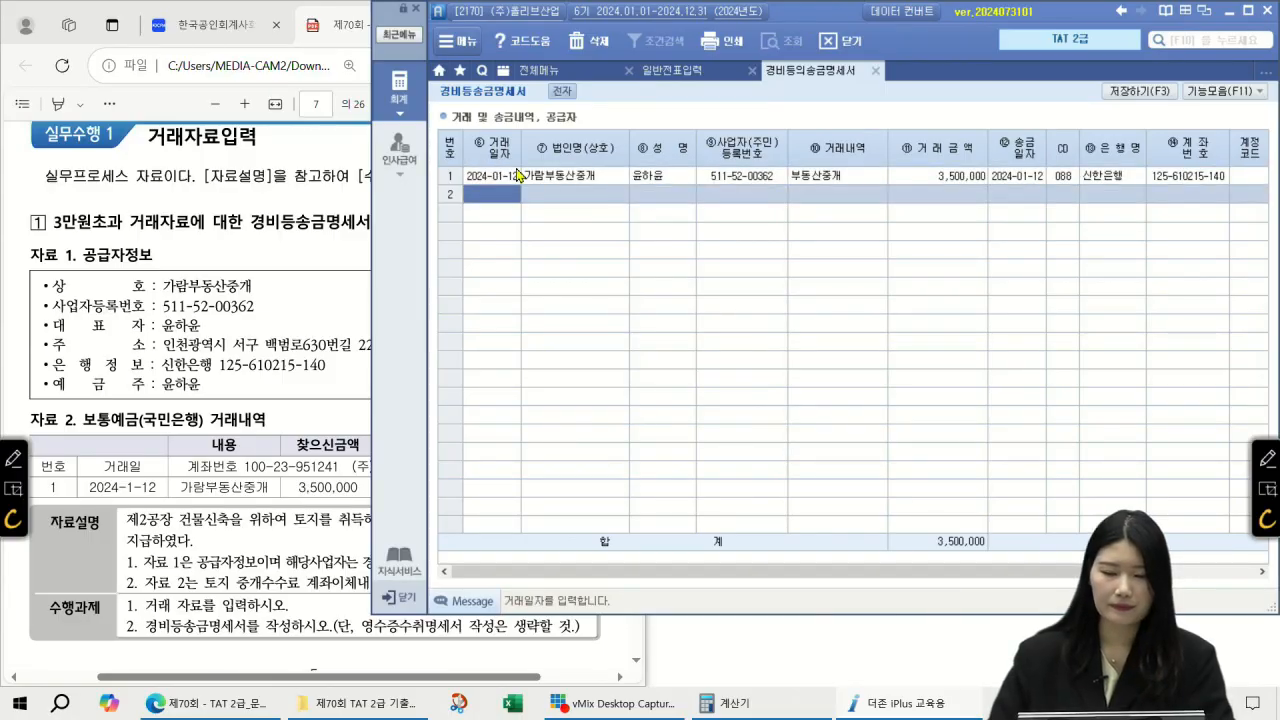
pyautogui.click(1070, 182)
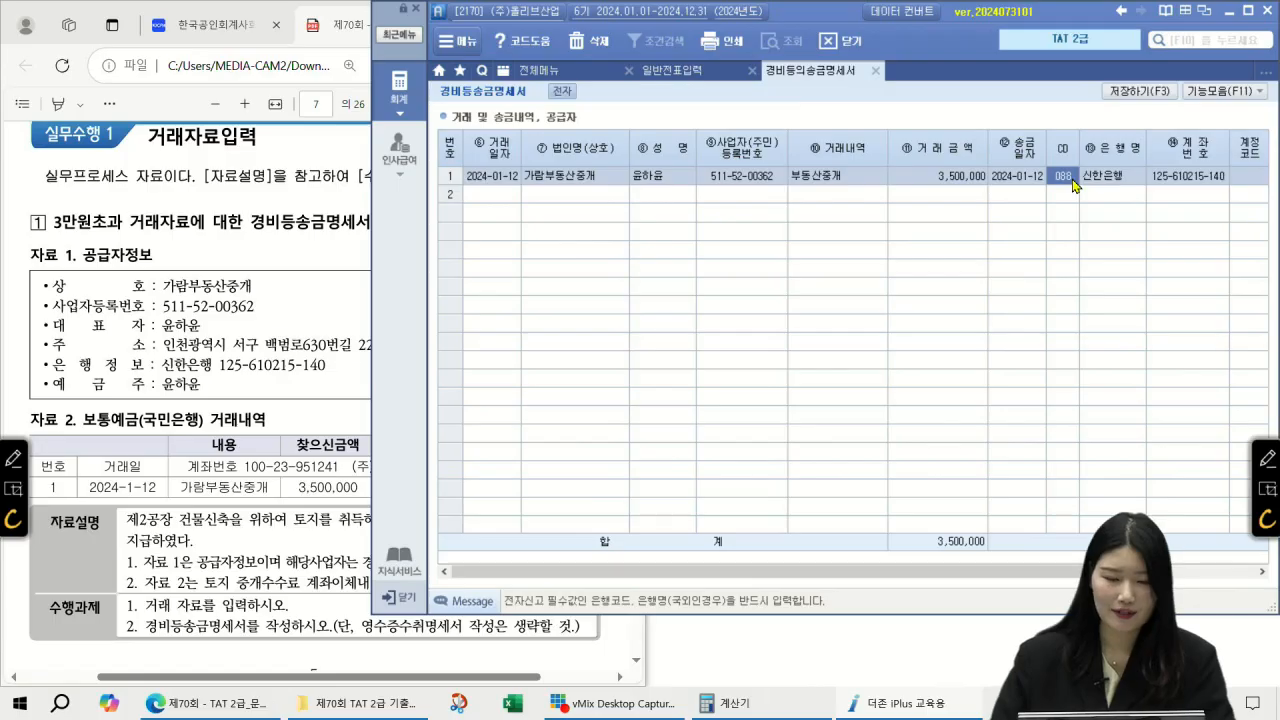
# Step: Close 일반전표입력 and save and close the 경비등의송금명세서 screen
pyautogui.click(752, 71)
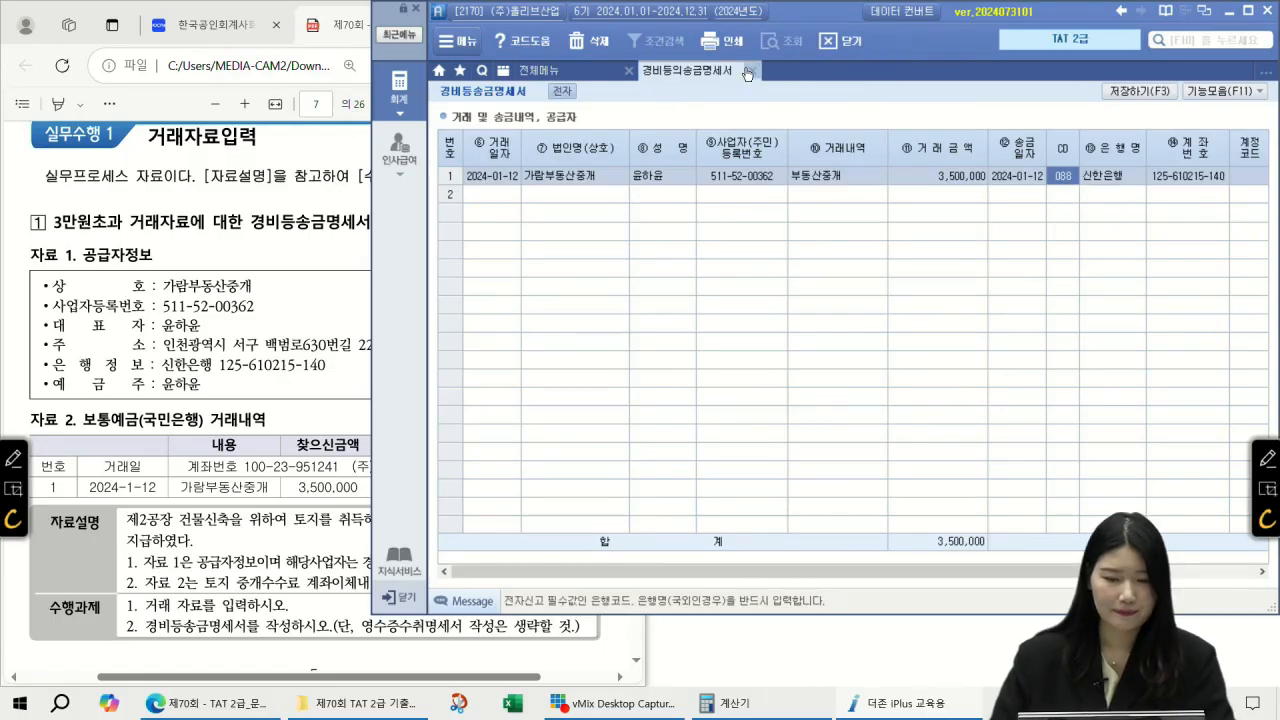
pyautogui.click(750, 71)
pyautogui.click(586, 397)
pyautogui.click(628, 398)
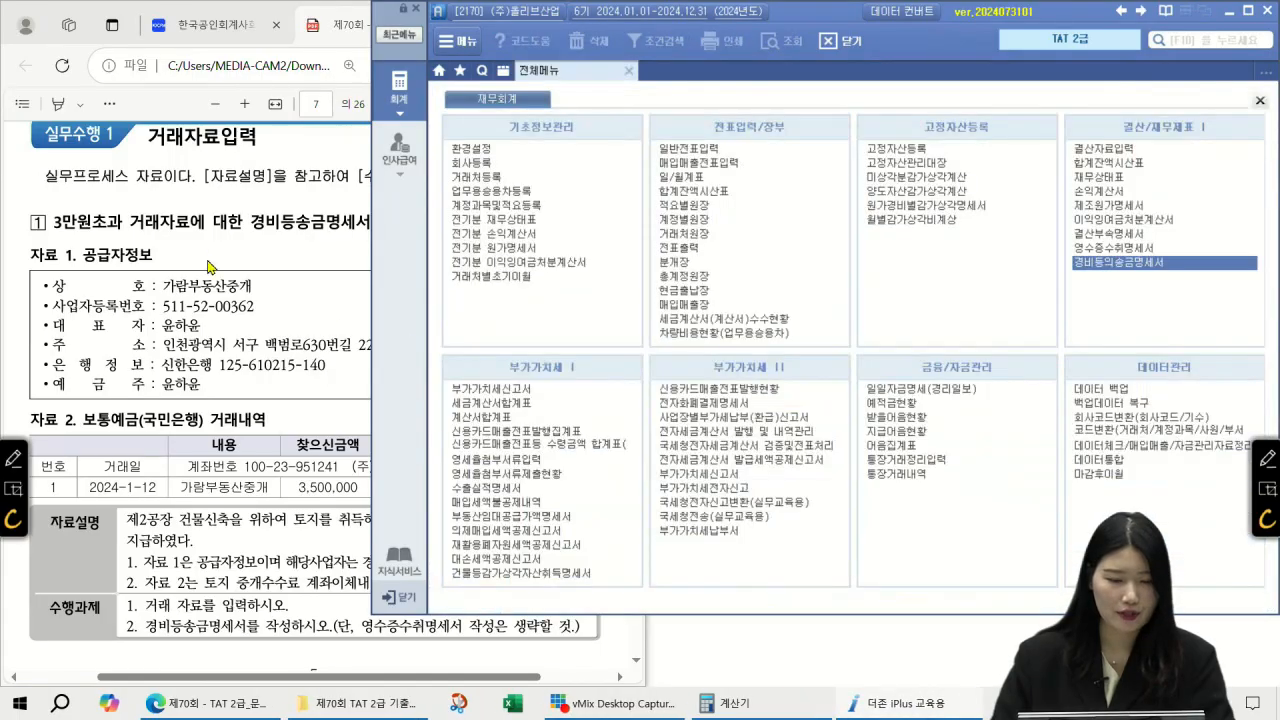
# Step: On PDF page 8, mark the contractor (주)올리브산업 and the 1회보험료 breakdown, then clear the ink
pyautogui.click(213, 268)
pyautogui.scroll(-10, 220, 260)
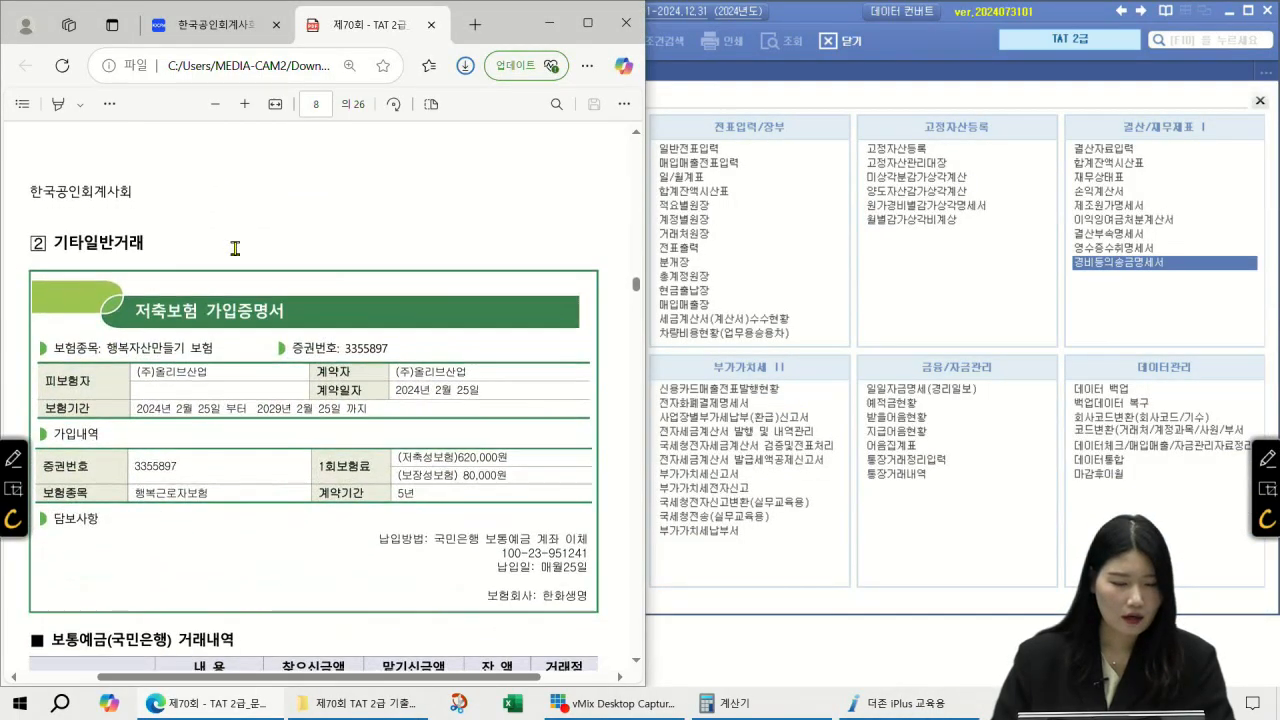
pyautogui.scroll(-1, 235, 248)
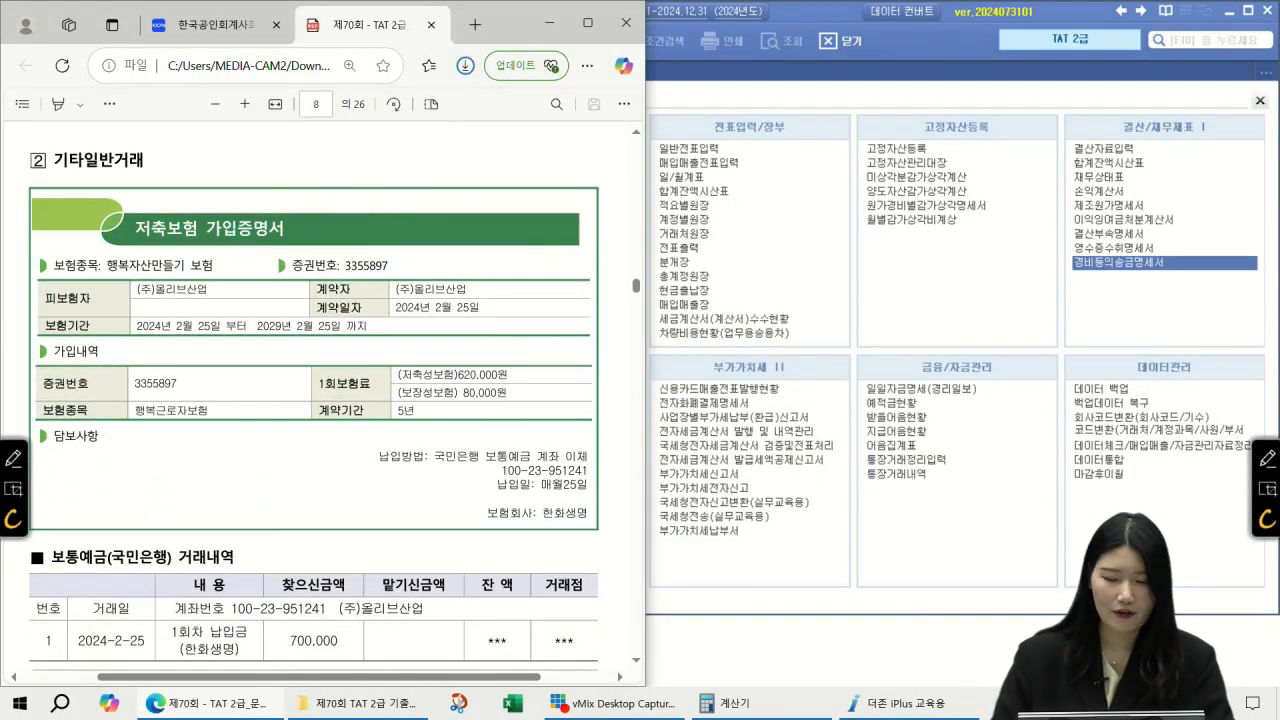
pyautogui.click(1267, 458)
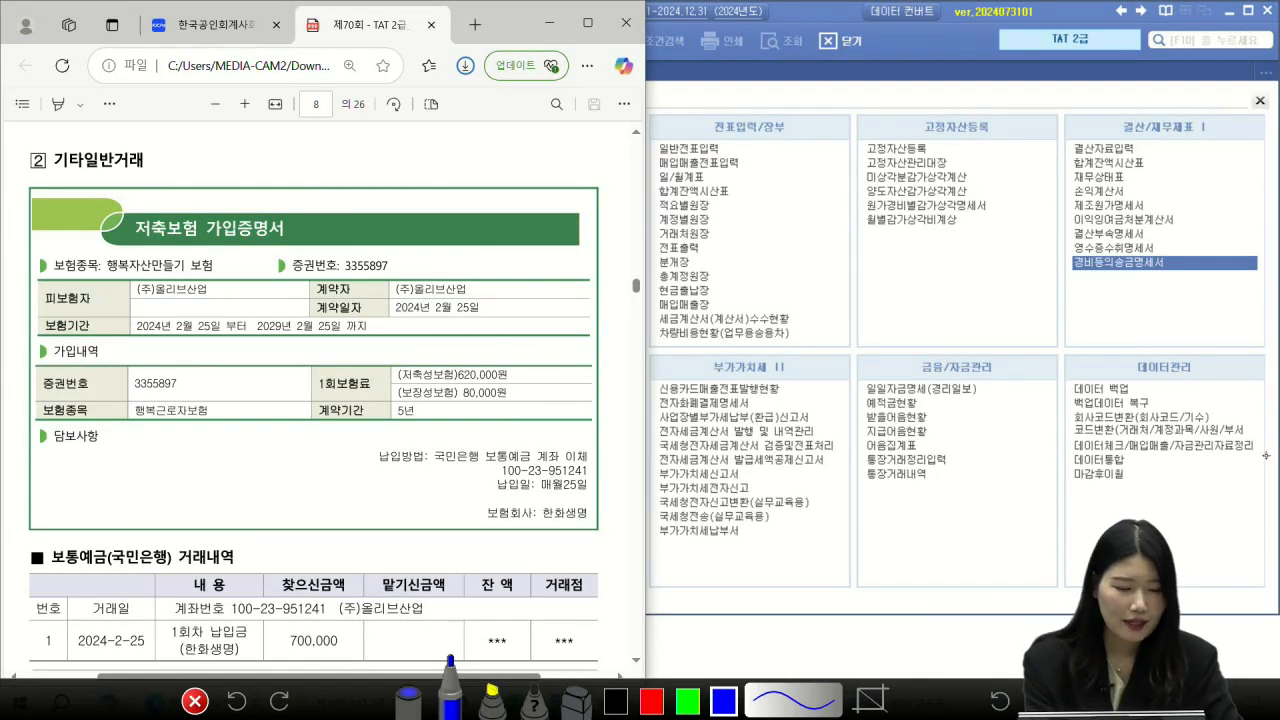
pyautogui.moveTo(384, 296); pyautogui.dragTo(475, 293)
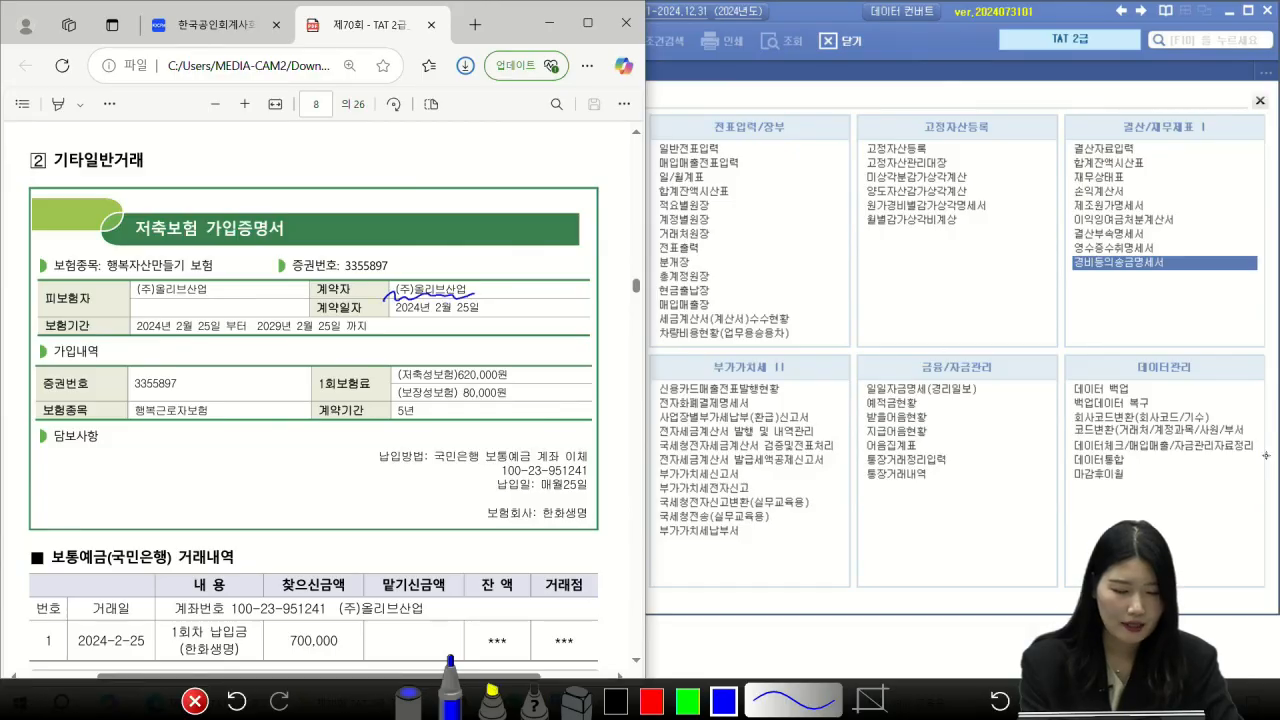
pyautogui.moveTo(376, 392)
pyautogui.mouseDown()
pyautogui.moveTo(338, 366)
pyautogui.moveTo(368, 404)
pyautogui.moveTo(452, 380)
pyautogui.moveTo(456, 399)
pyautogui.moveTo(424, 411)
pyautogui.mouseUp()
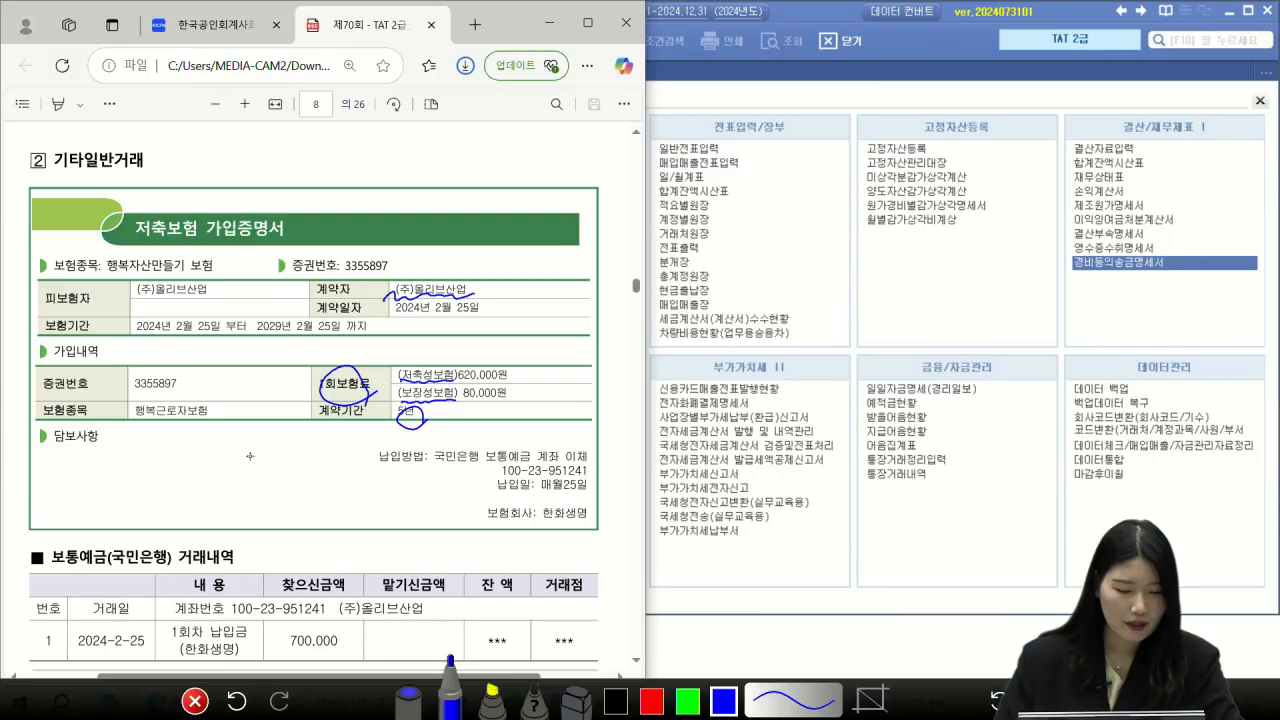
pyautogui.press('Escape')
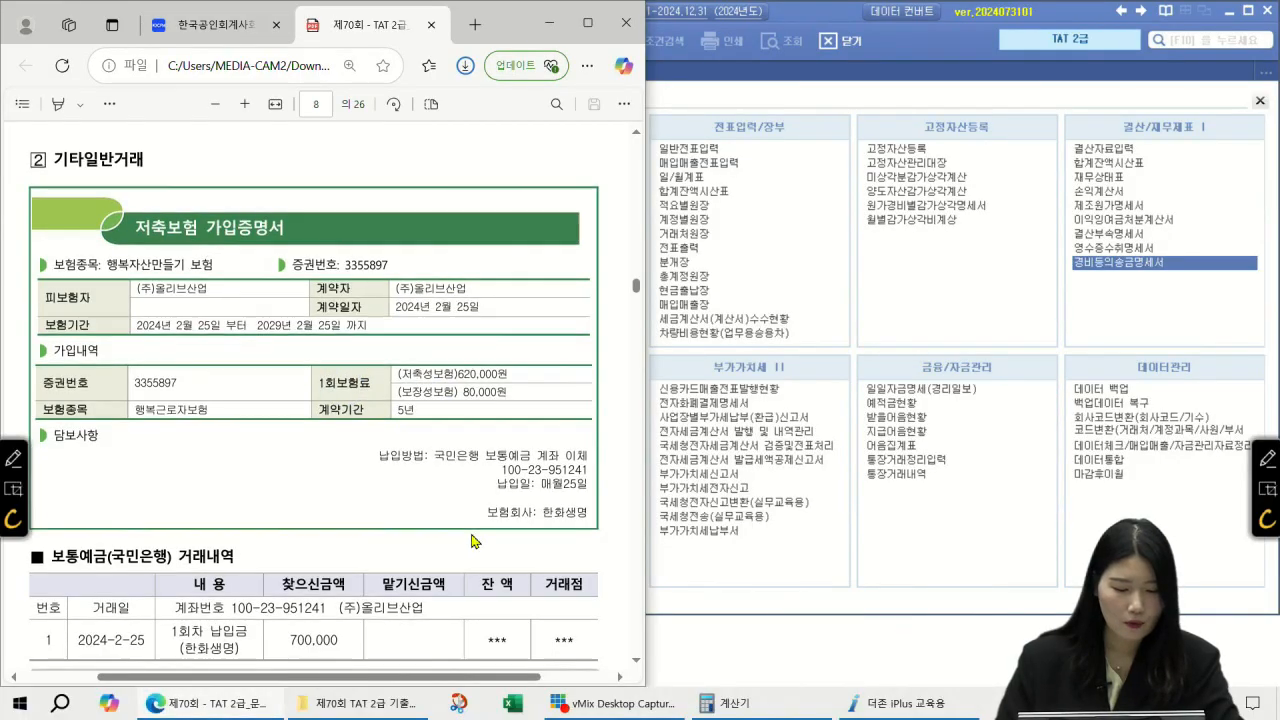
pyautogui.scroll(-3, 474, 537)
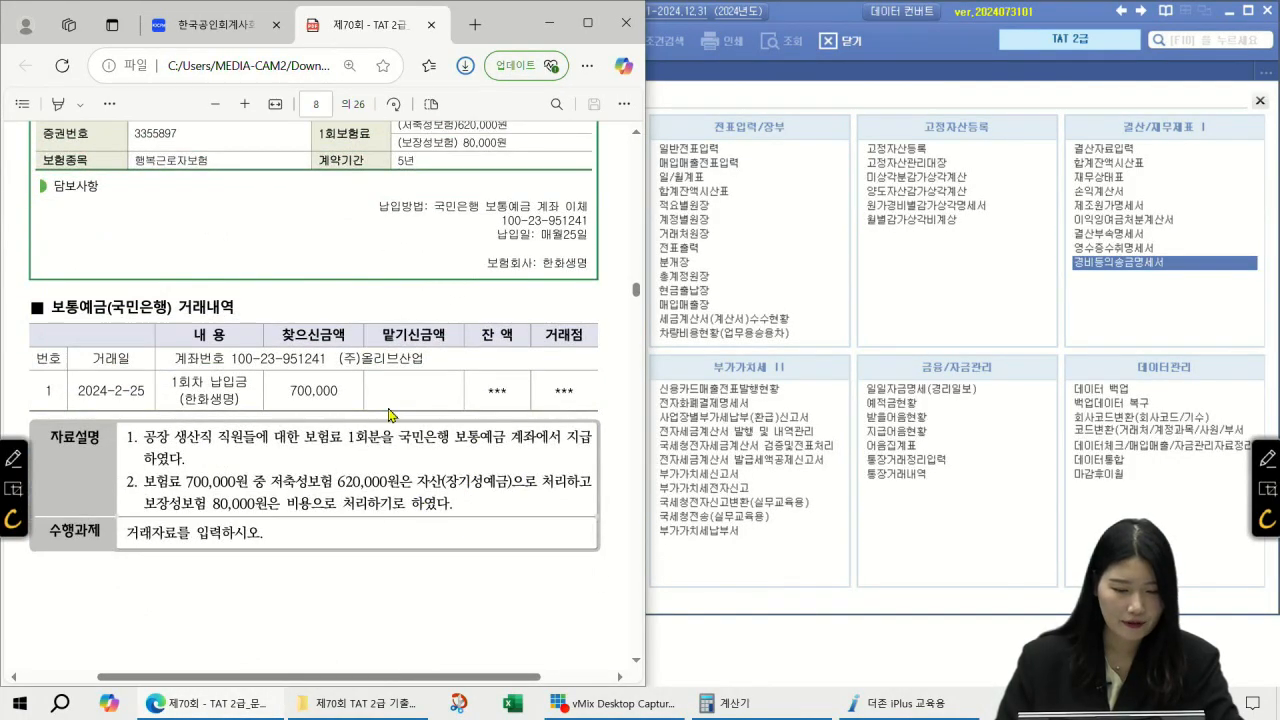
pyautogui.scroll(1, 394, 415)
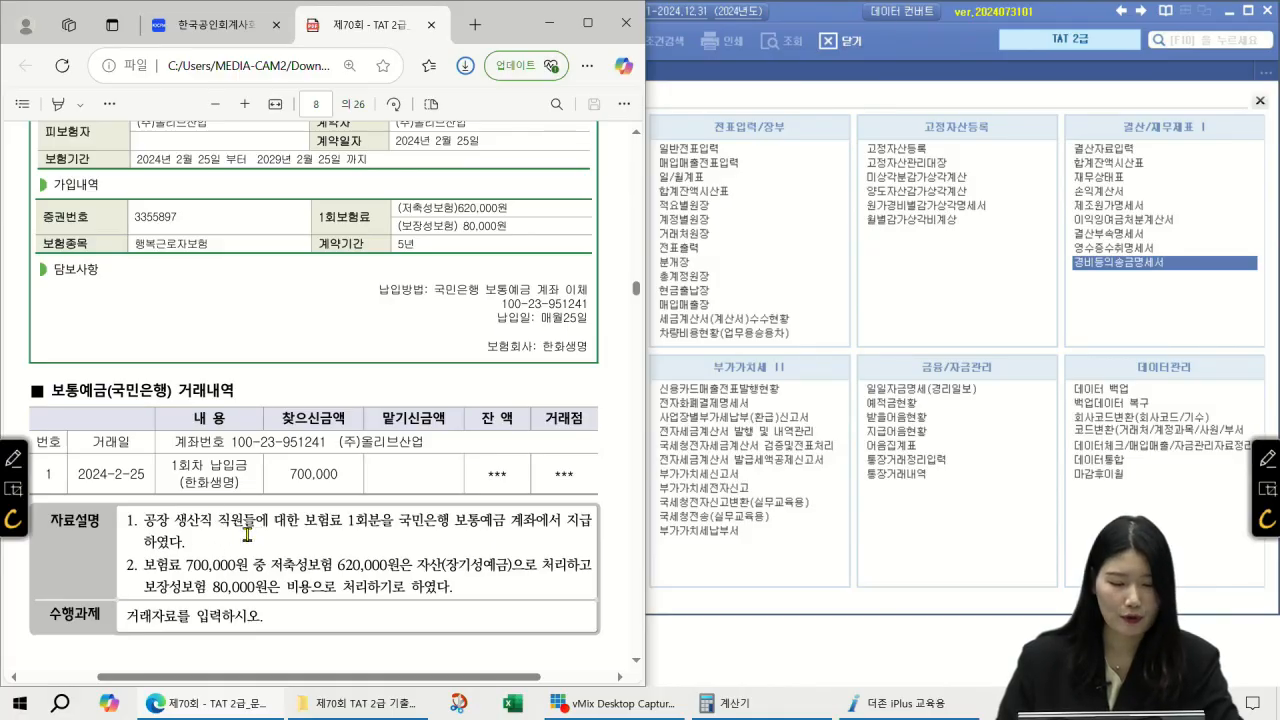
pyautogui.click(736, 103)
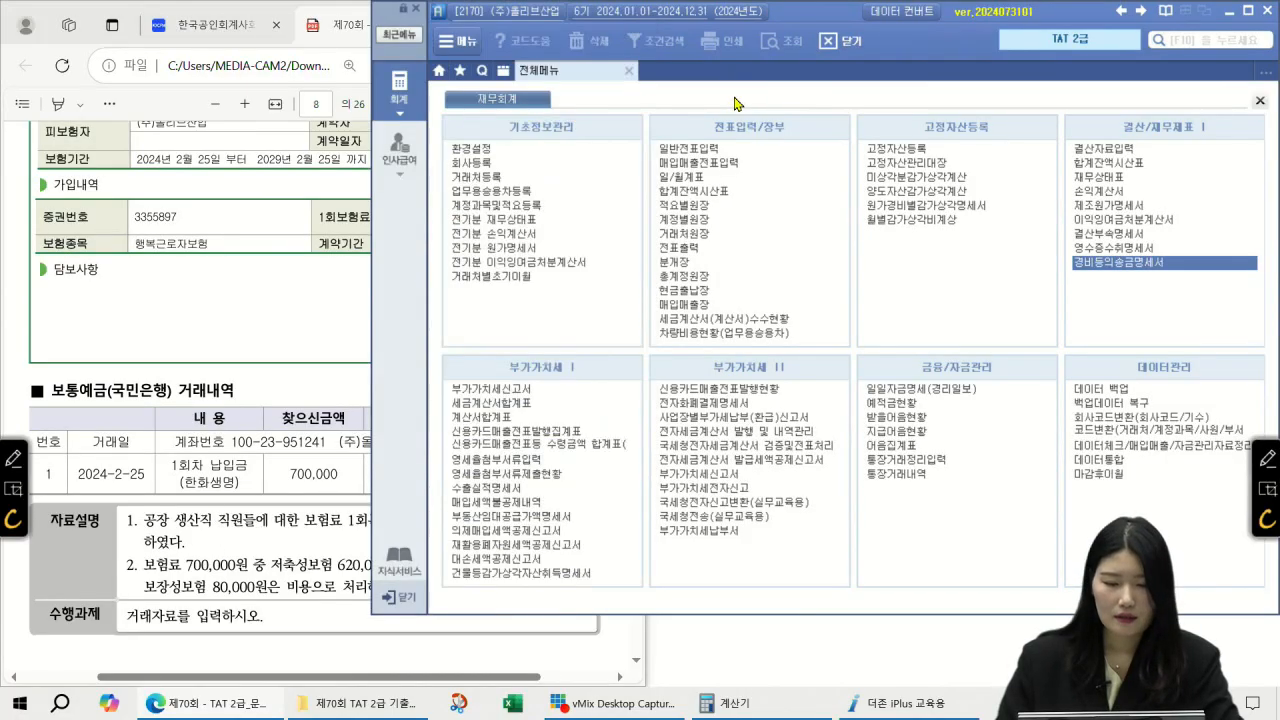
# Step: Start the February journal entry debiting 176 장기성예금 for 620,000
pyautogui.click(710, 149)
pyautogui.write('02')
pyautogui.press('Return')
pyautogui.press('3')
pyautogui.press('F2')
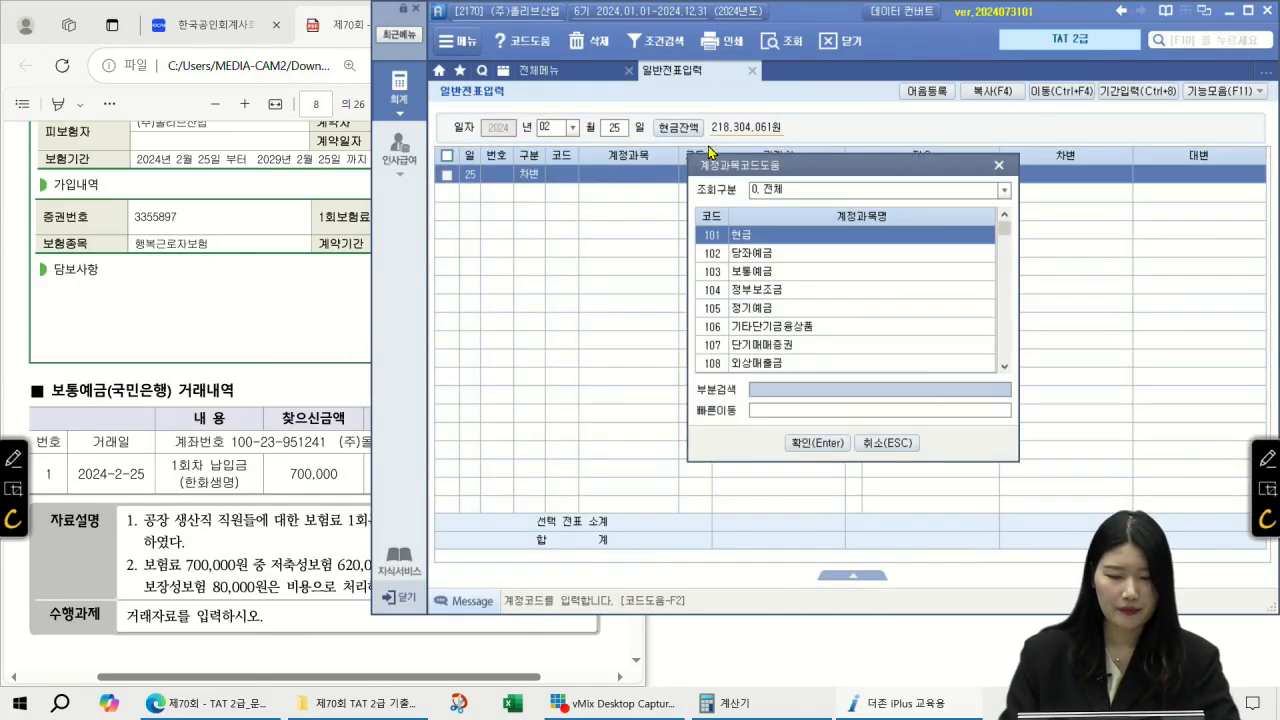
pyautogui.write('장기성예')
pyautogui.press('Return')
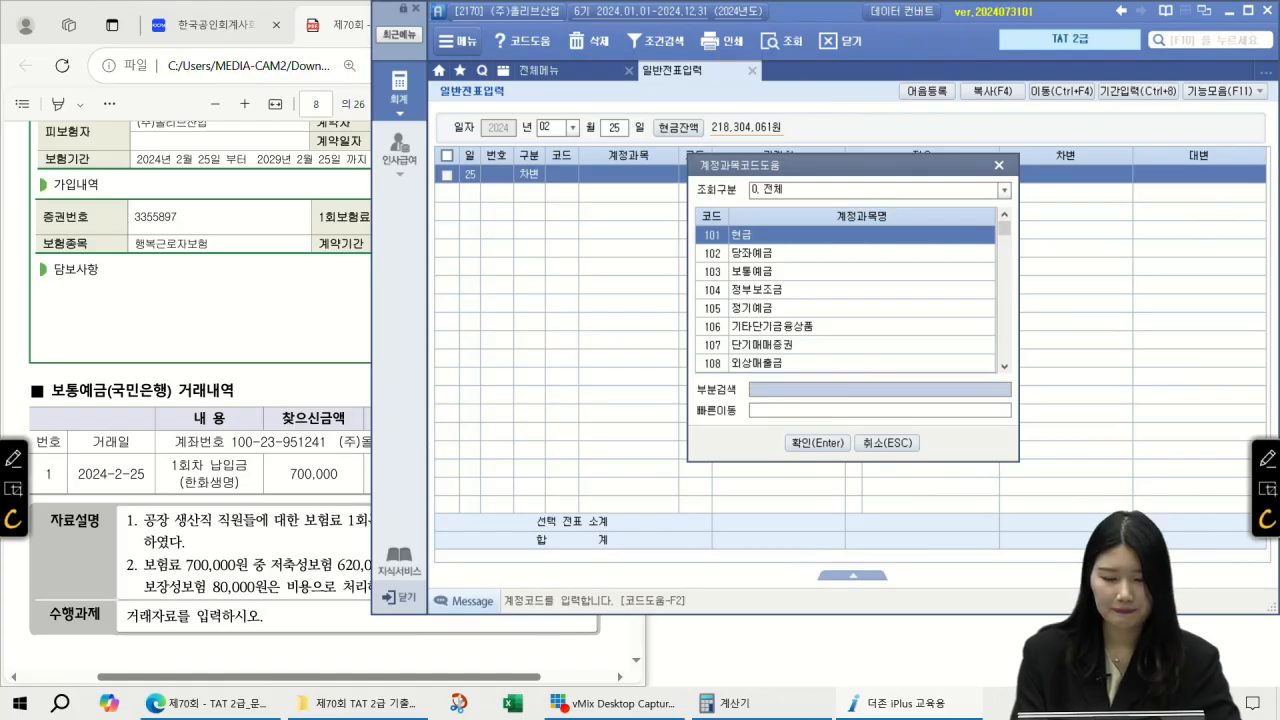
pyautogui.press('Return')
pyautogui.press('Return')
pyautogui.press('Return')
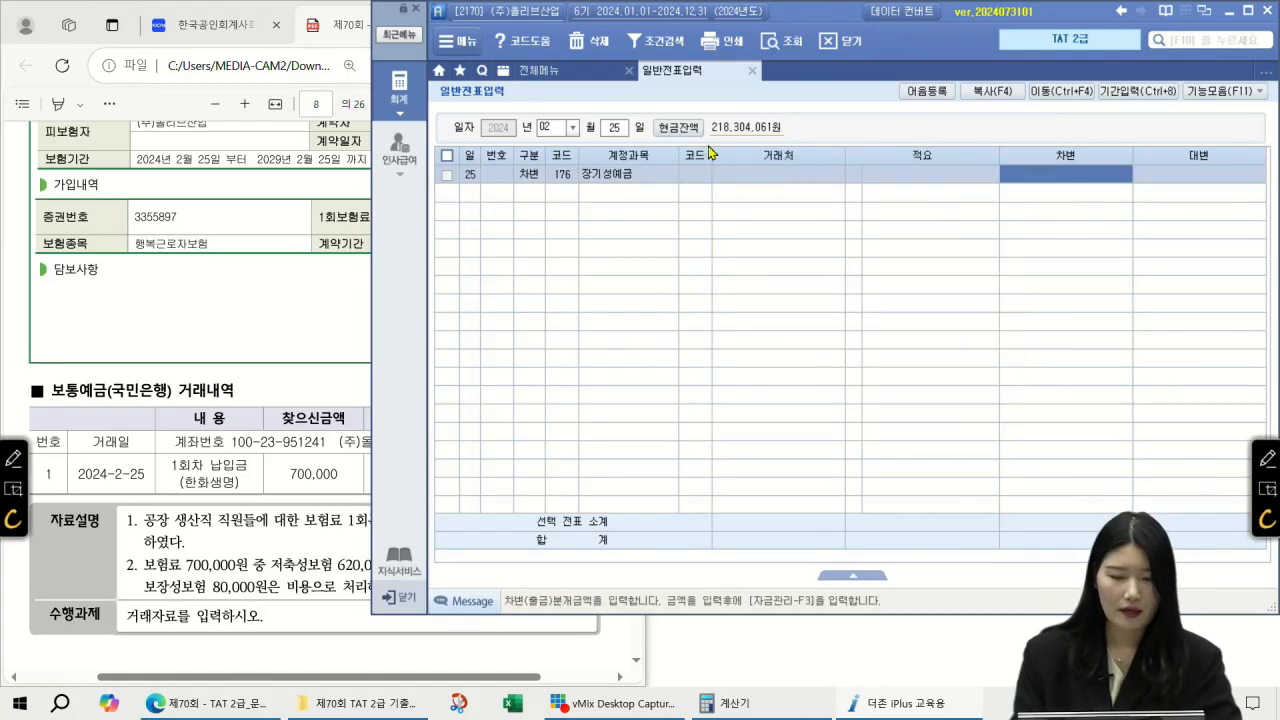
pyautogui.click(362, 376)
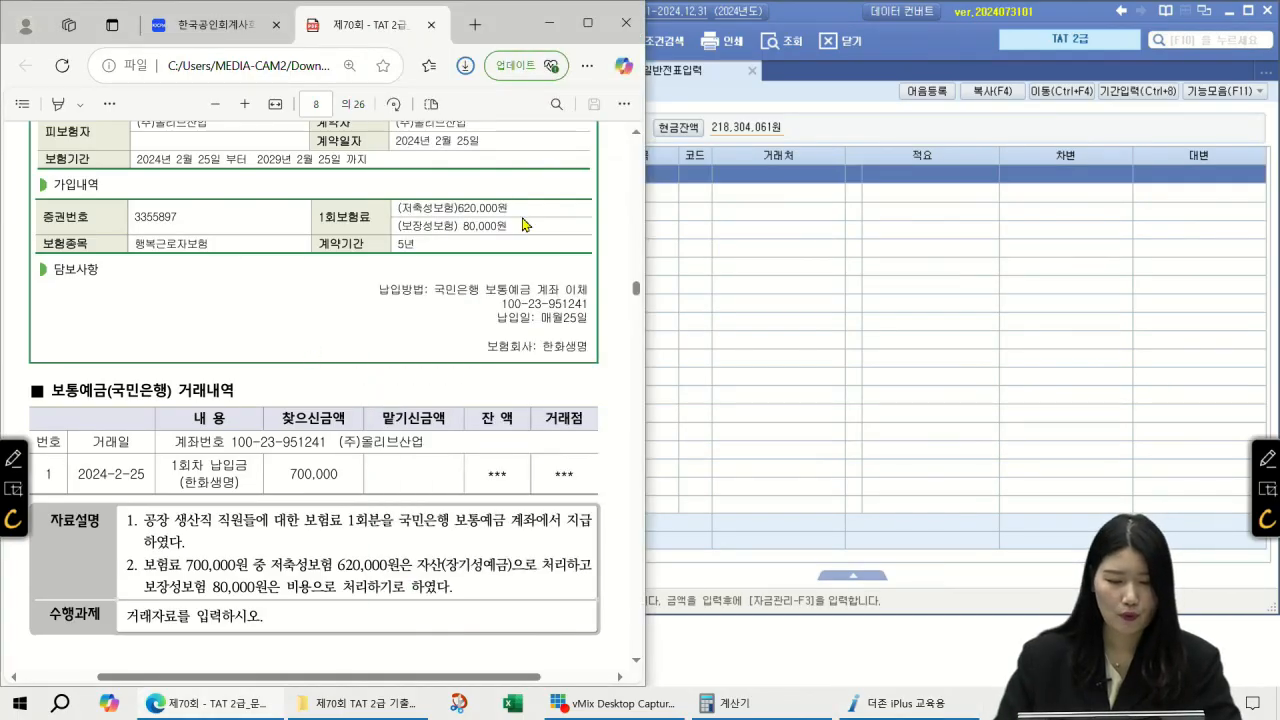
pyautogui.click(1120, 180)
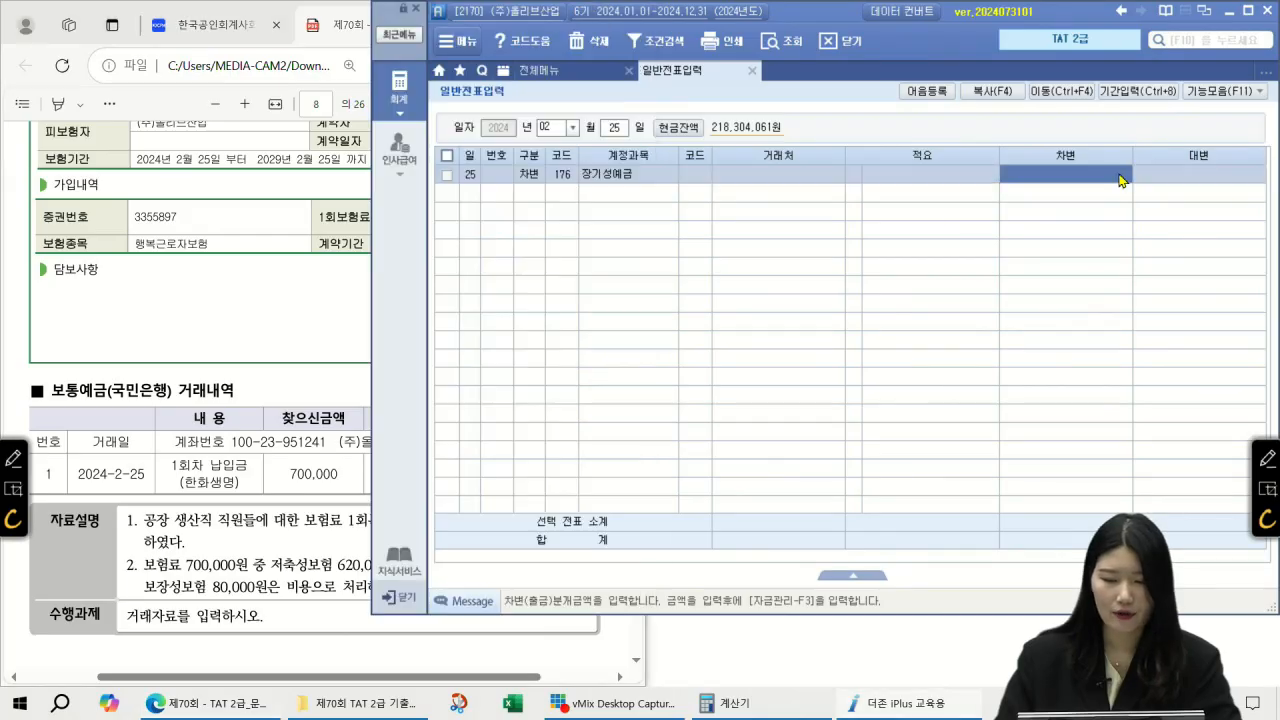
pyautogui.write('6200000')
pyautogui.press('Return')
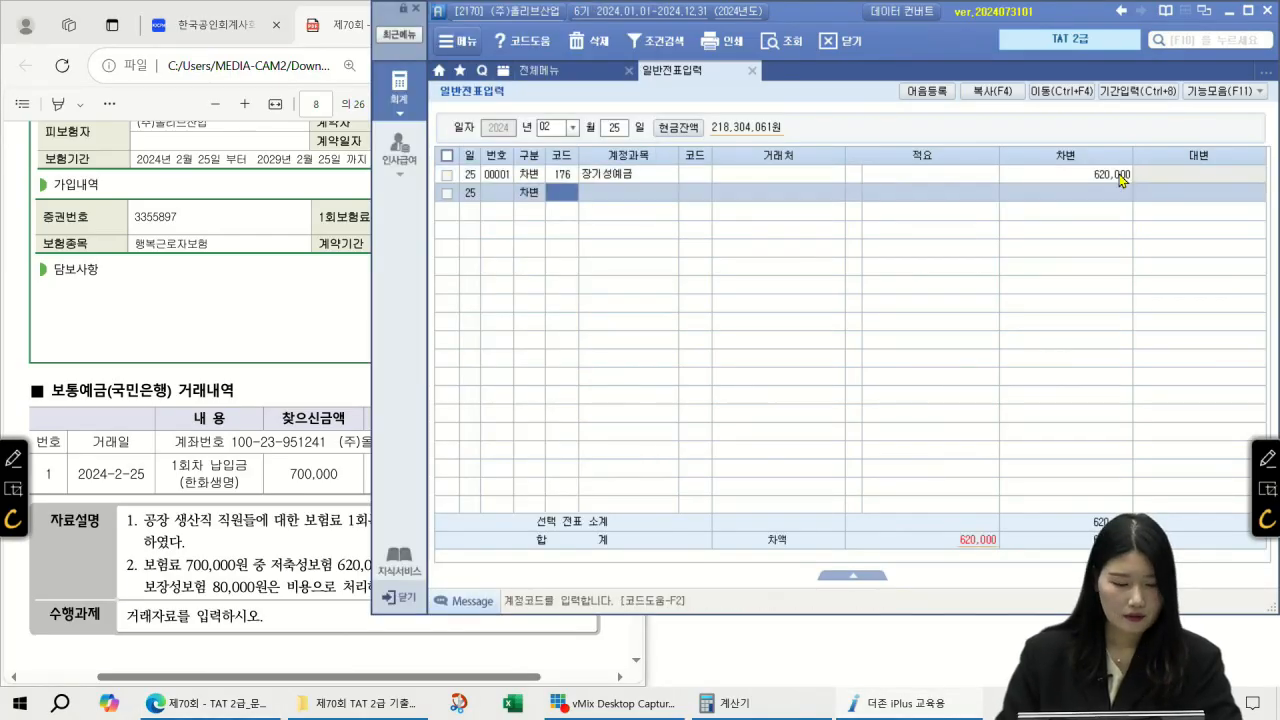
# Step: Add a second debit line: 521 보험료 for 80,000
pyautogui.press('F2')
pyautogui.write('보험료')
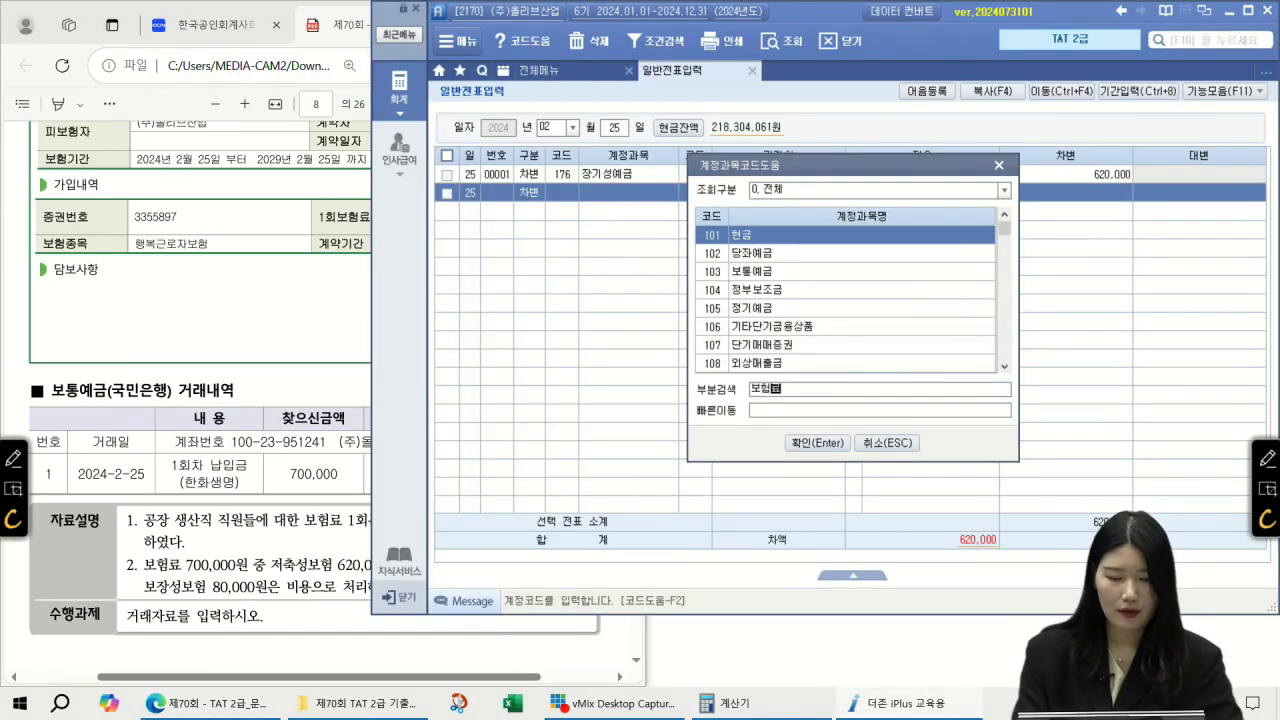
pyautogui.press('Return')
pyautogui.press('Return')
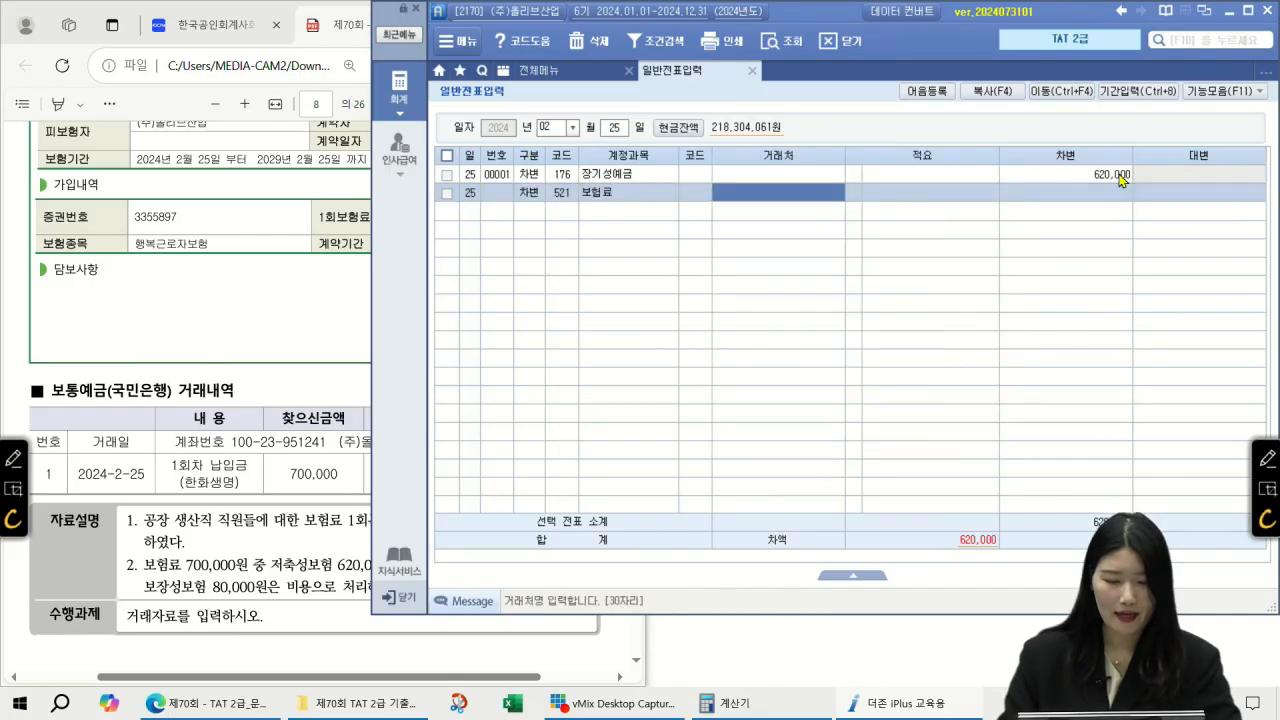
pyautogui.press('Return')
pyautogui.press('Return')
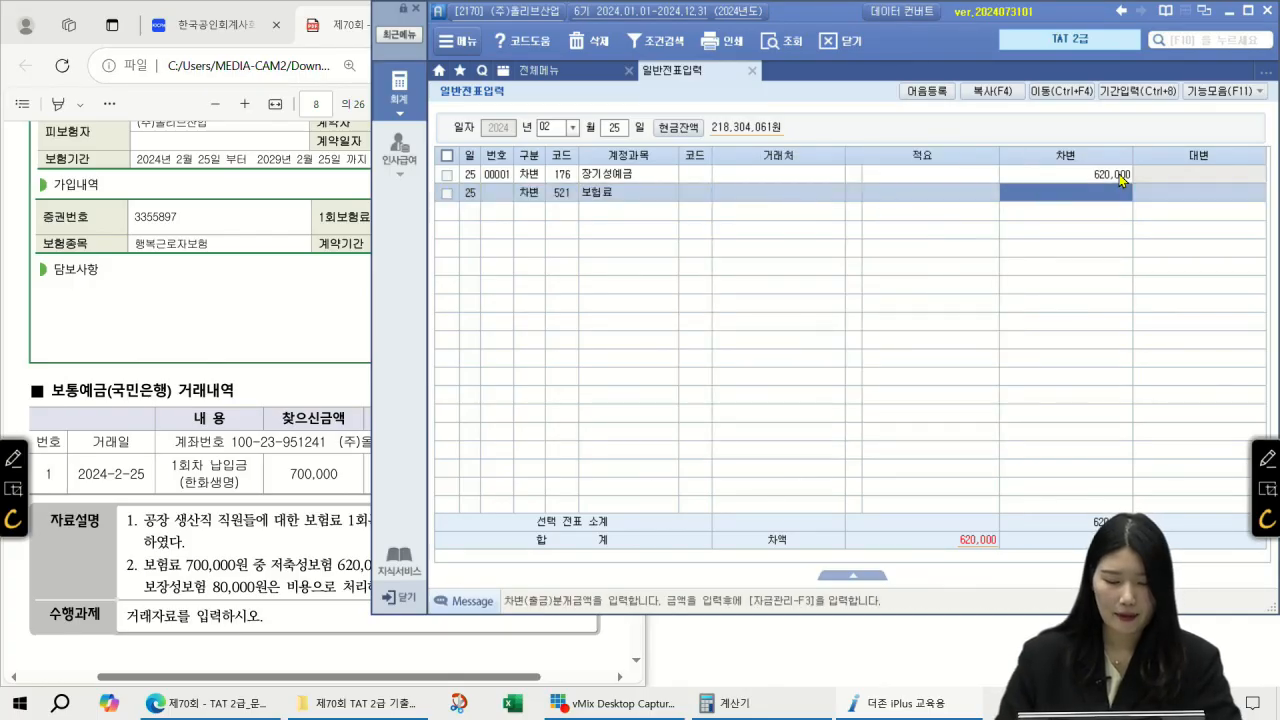
pyautogui.write('800000')
pyautogui.press('Return')
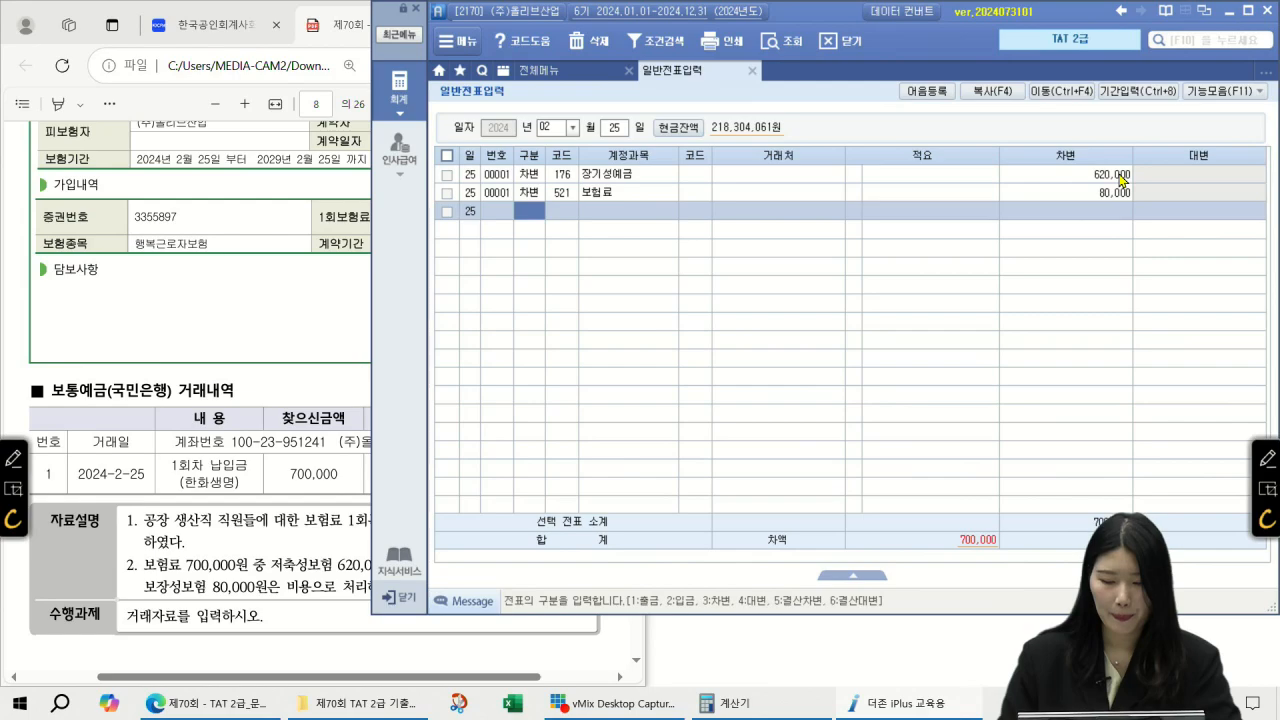
# Step: Credit 103 보통예금 for 국민은행(보통), correcting the amount from 70,000 to 700,000
pyautogui.write('4')
pyautogui.press('Return')
pyautogui.press('F2')
pyautogui.write('보통예')
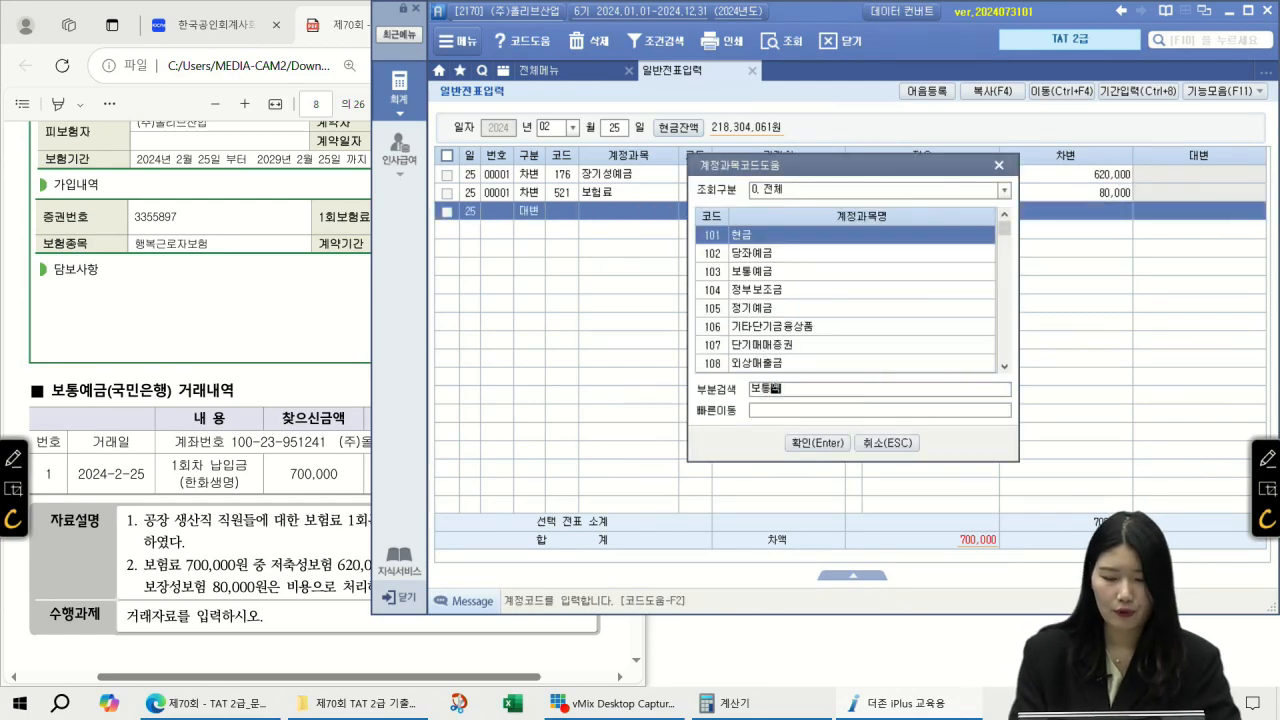
pyautogui.press('Return')
pyautogui.press('Return')
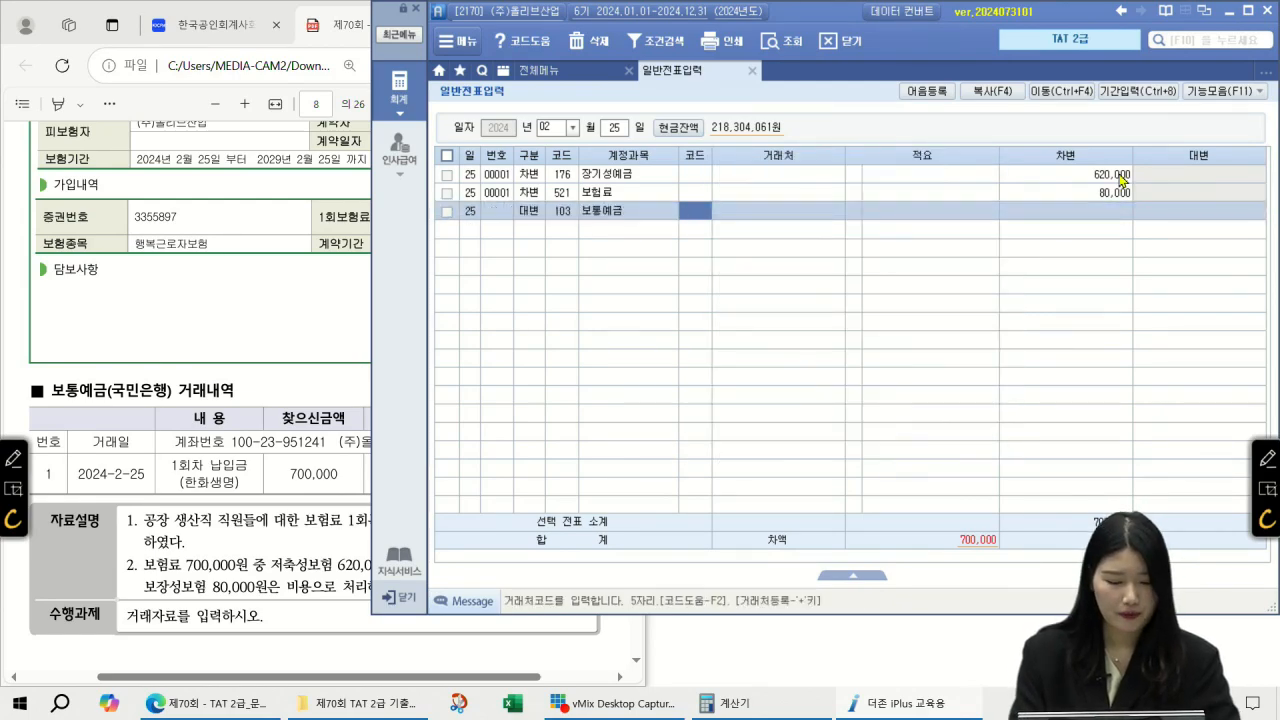
pyautogui.press('F2')
pyautogui.write('국민은행')
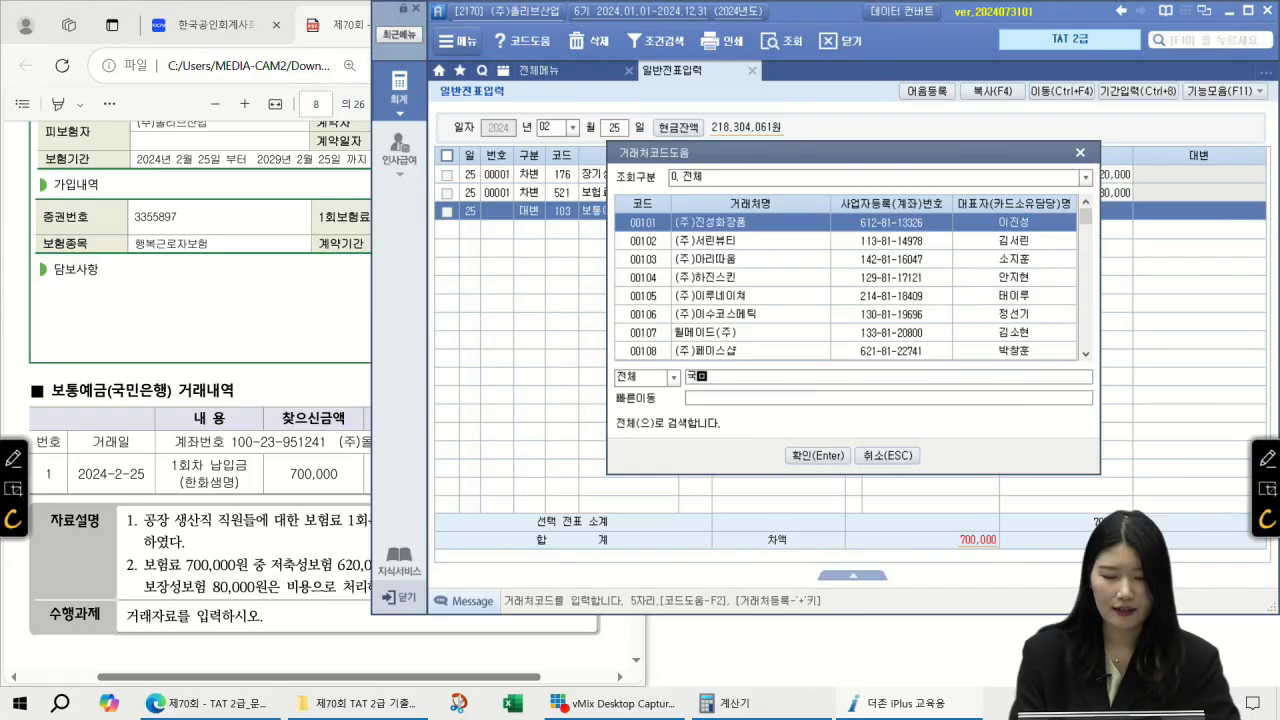
pyautogui.press('Return')
pyautogui.press('Return')
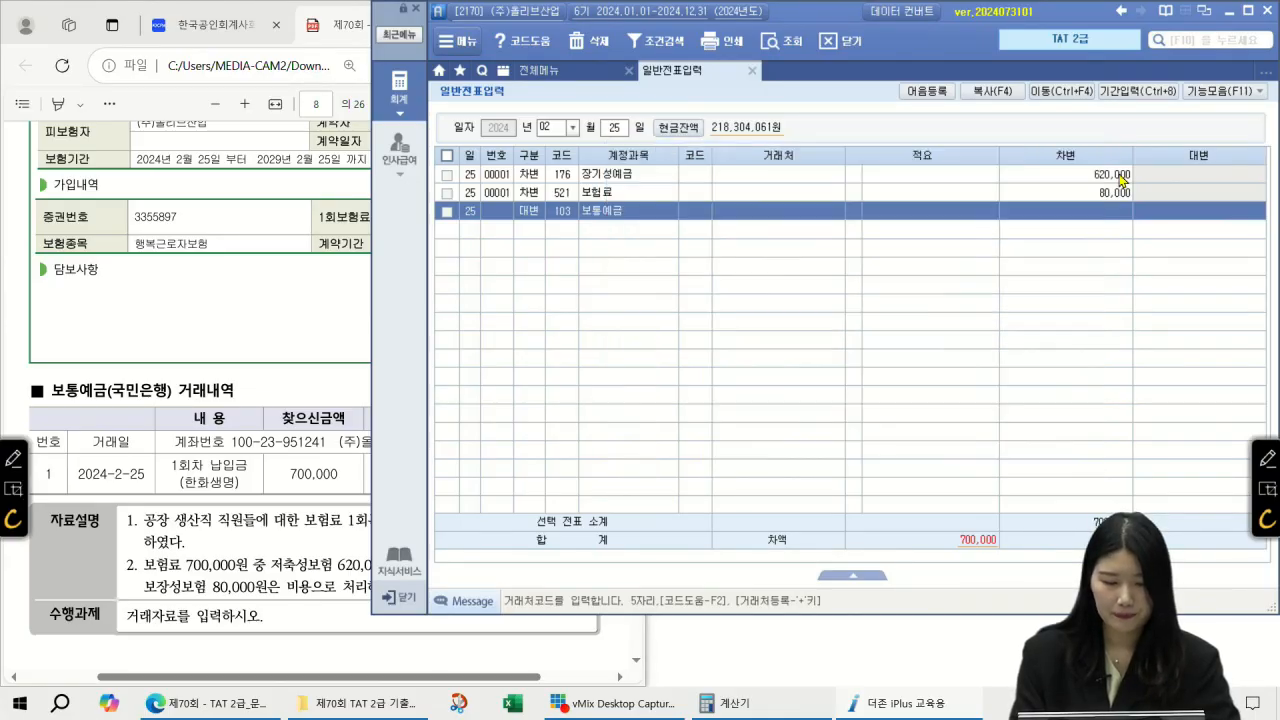
pyautogui.press('Return')
pyautogui.write('70,000')
pyautogui.press('Return')
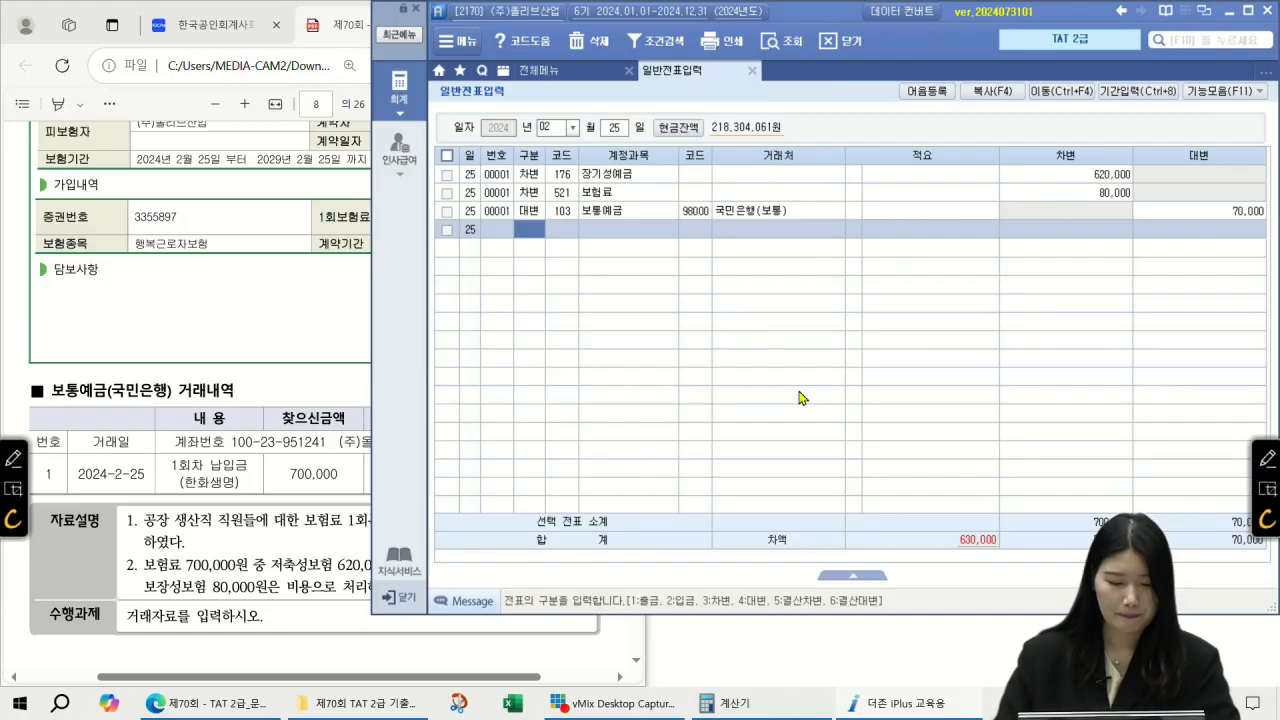
pyautogui.click(308, 362)
pyautogui.click(1218, 222)
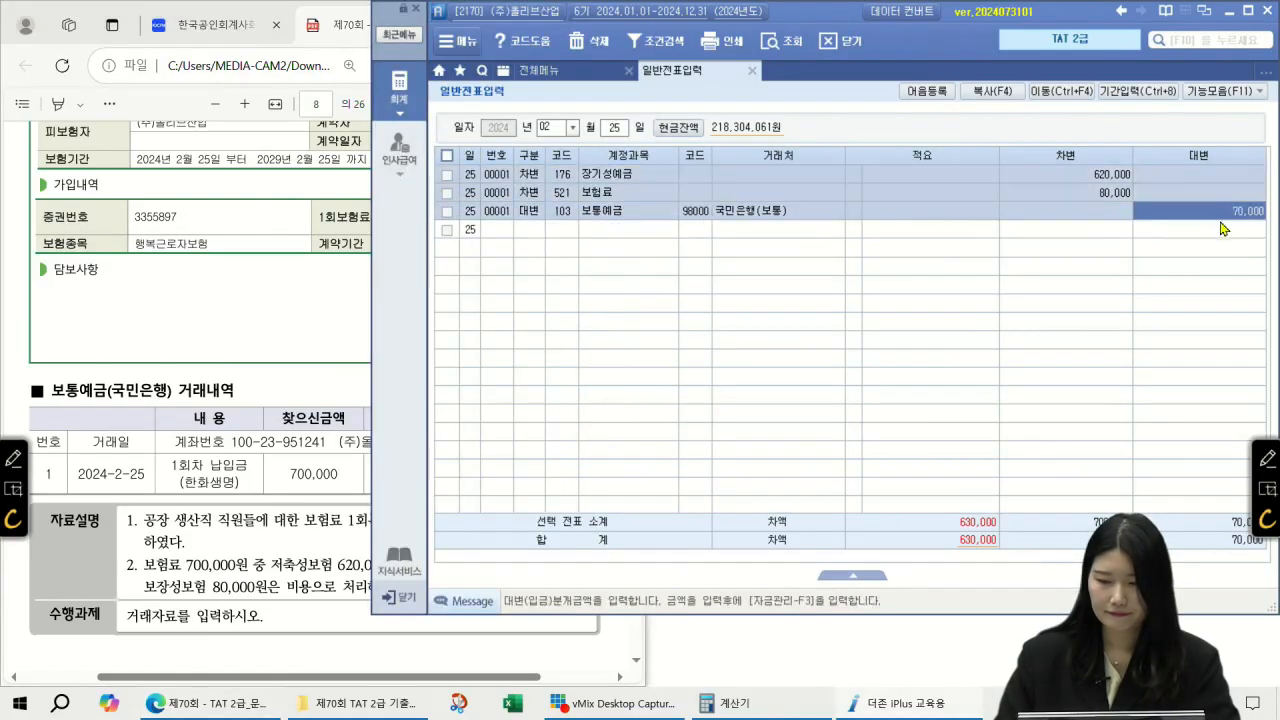
pyautogui.write('700000')
pyautogui.press('Return')
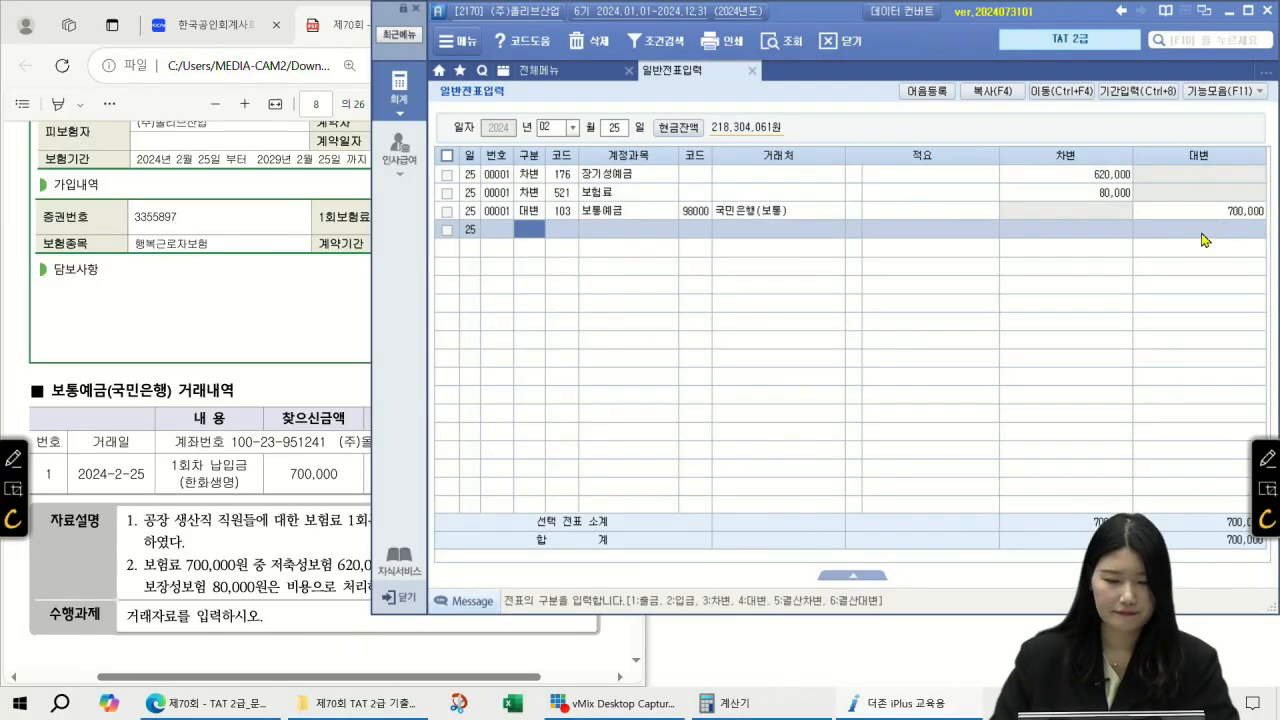
pyautogui.click(224, 330)
pyautogui.scroll(-10, 387, 345)
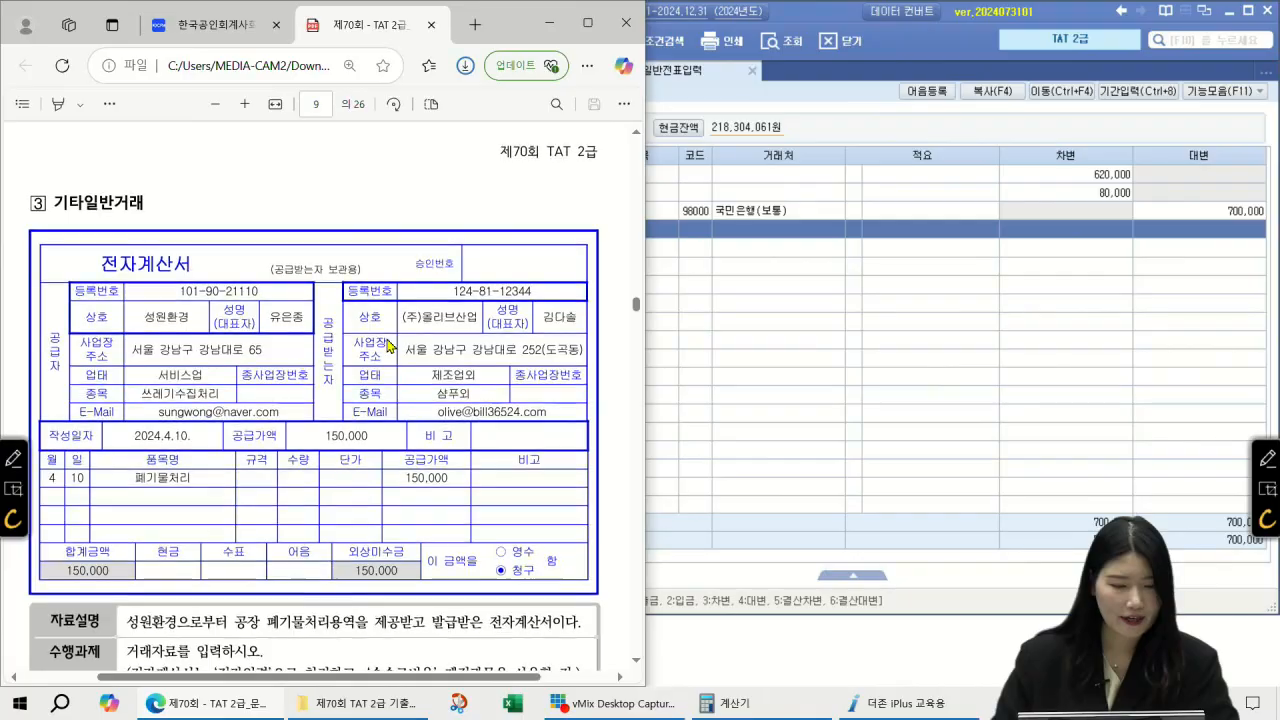
pyautogui.scroll(-1, 390, 345)
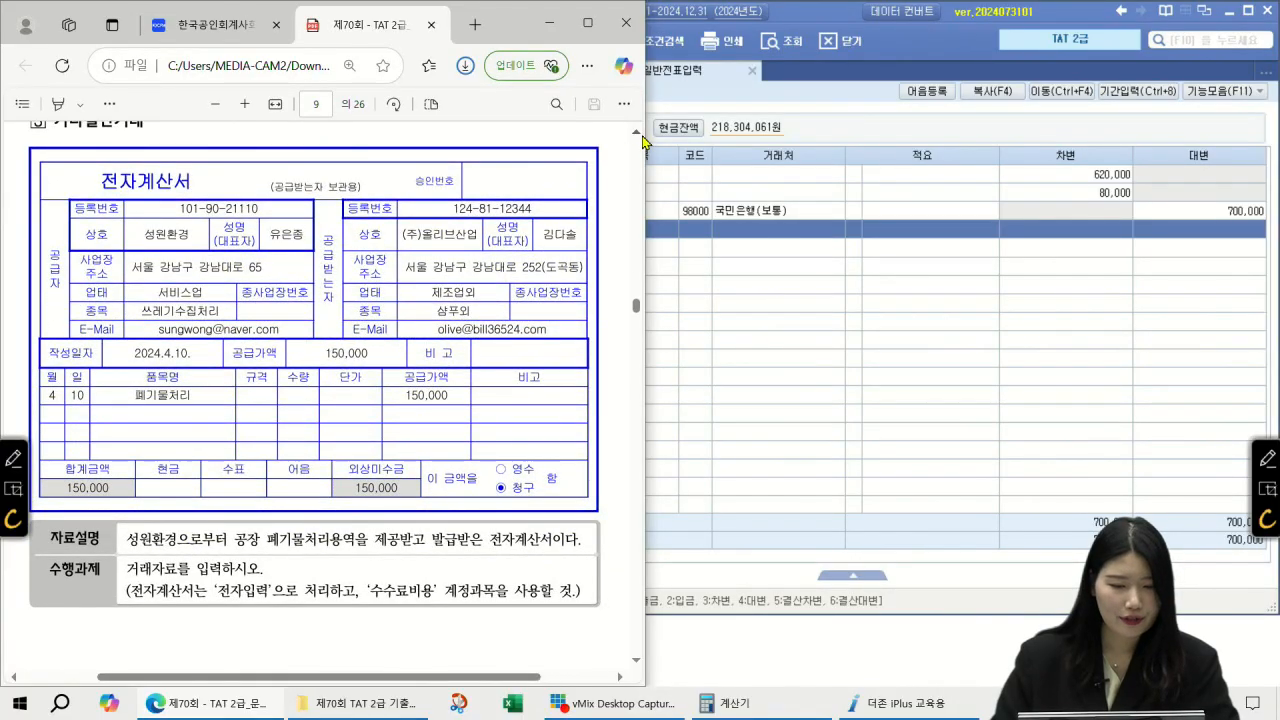
pyautogui.scroll(1, 642, 145)
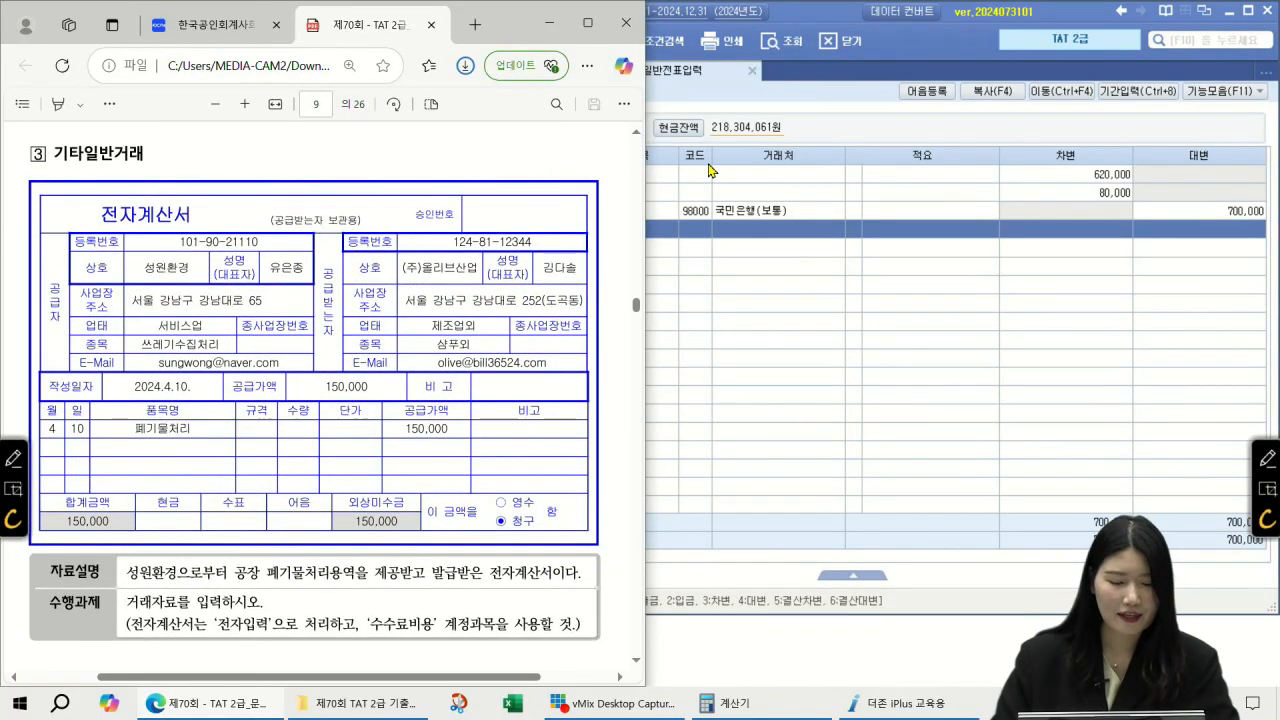
pyautogui.click(1267, 456)
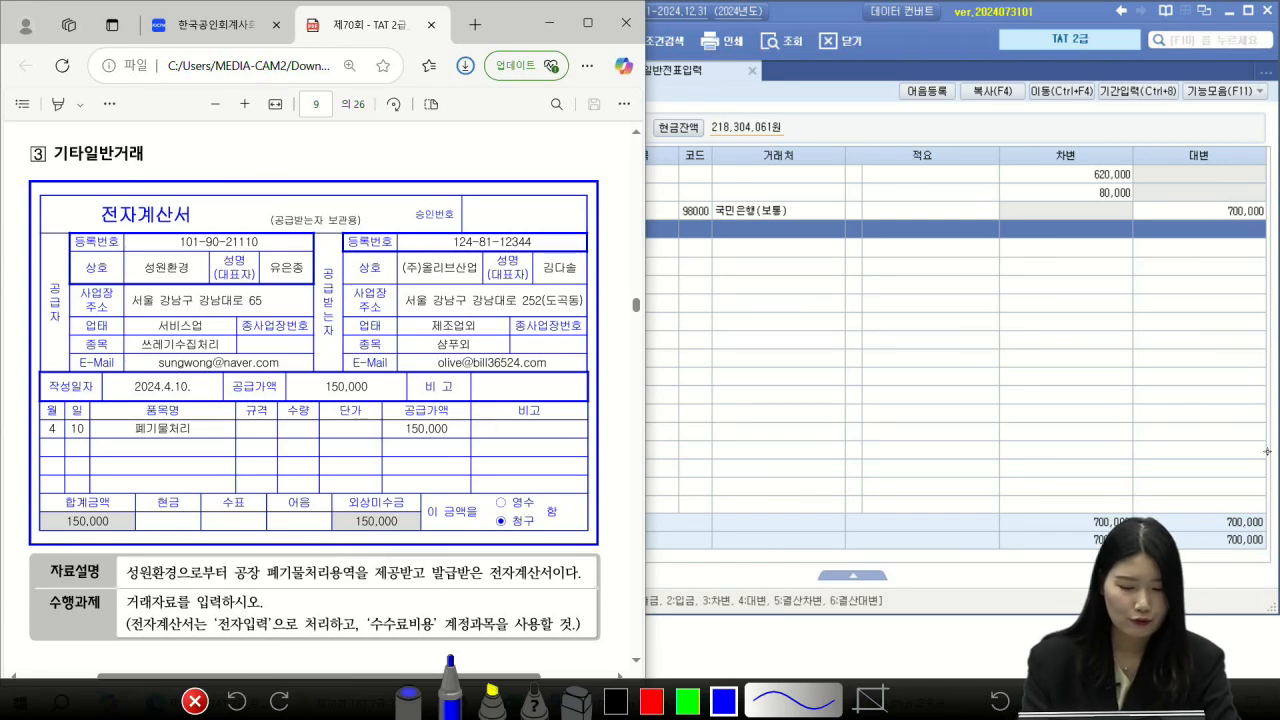
pyautogui.moveTo(452, 442)
pyautogui.mouseDown()
pyautogui.moveTo(398, 410)
pyautogui.moveTo(456, 440)
pyautogui.mouseUp()
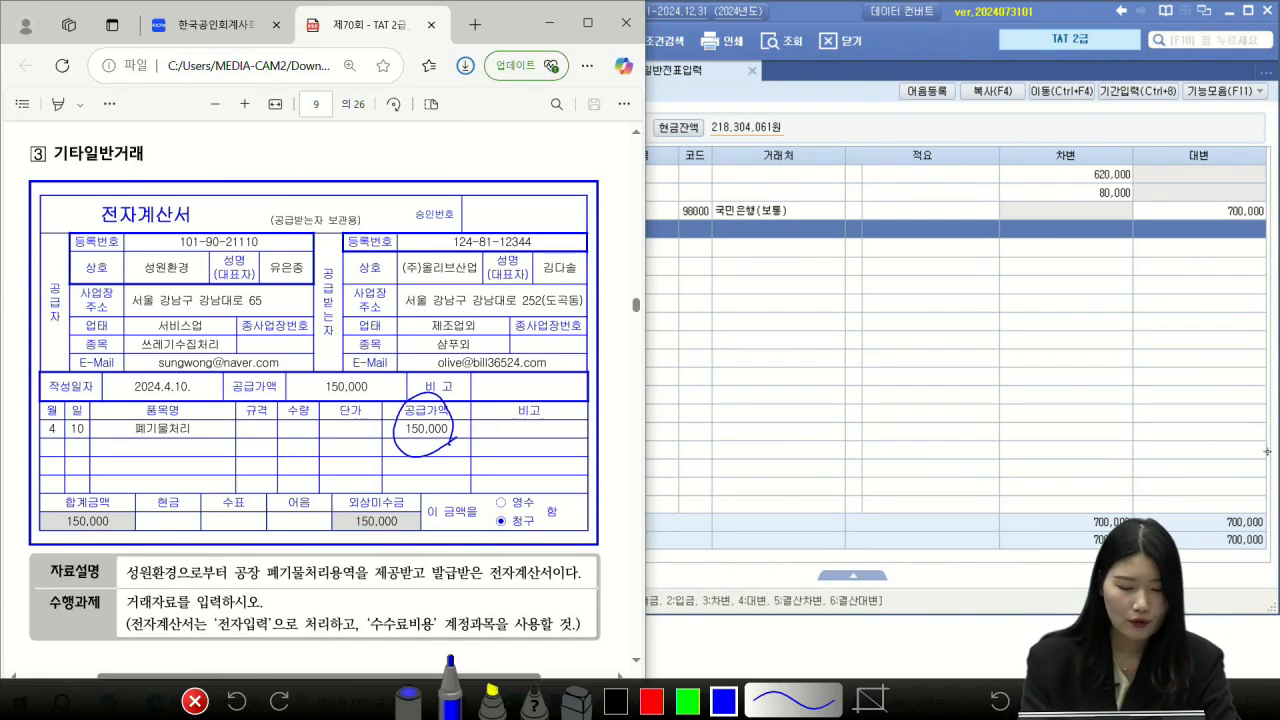
pyautogui.moveTo(119, 438); pyautogui.dragTo(205, 434)
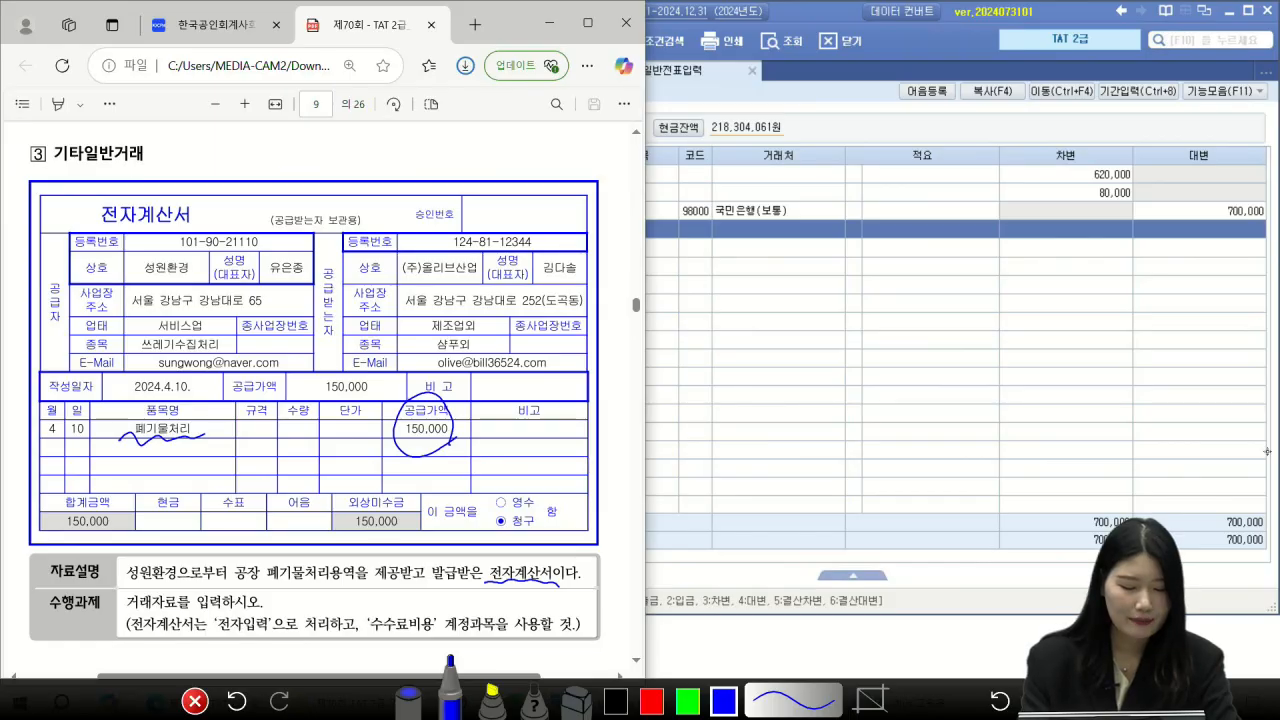
pyautogui.moveTo(258, 645); pyautogui.dragTo(274, 632)
pyautogui.moveTo(428, 648)
pyautogui.mouseDown()
pyautogui.moveTo(398, 649)
pyautogui.moveTo(430, 642)
pyautogui.mouseUp()
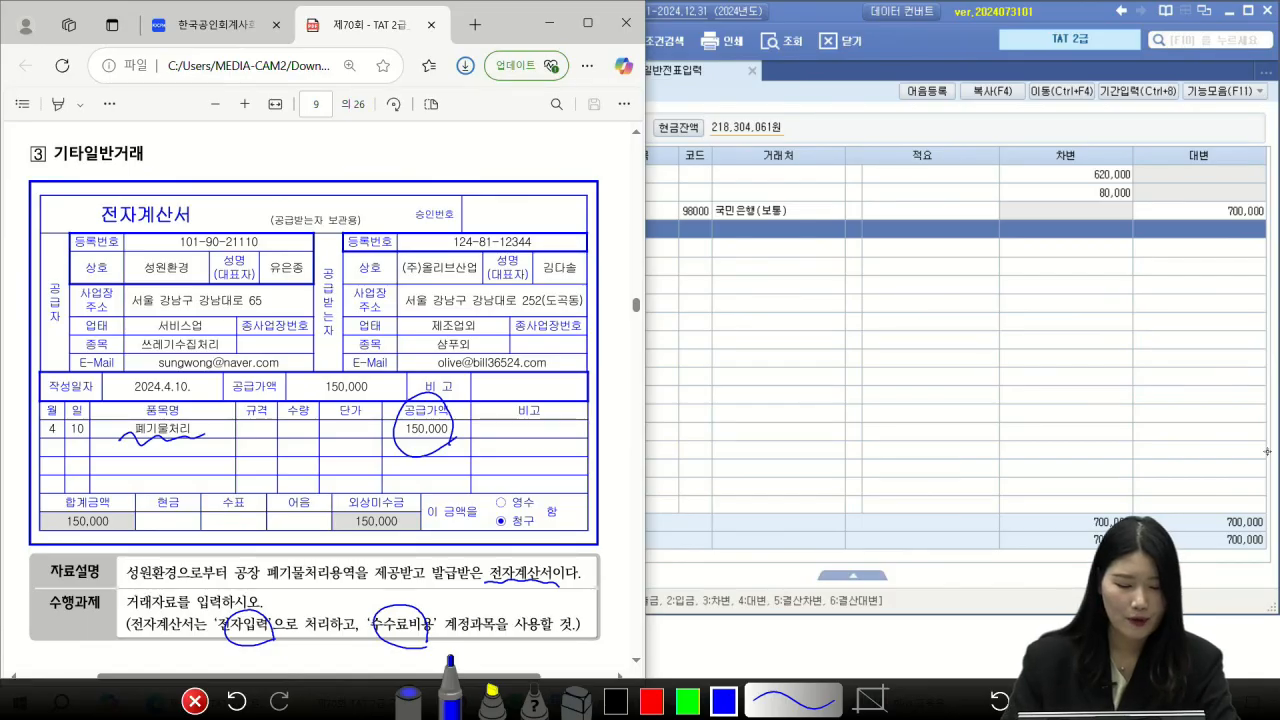
pyautogui.moveTo(258, 588)
pyautogui.mouseDown()
pyautogui.moveTo(244, 549)
pyautogui.moveTo(378, 621)
pyautogui.mouseUp()
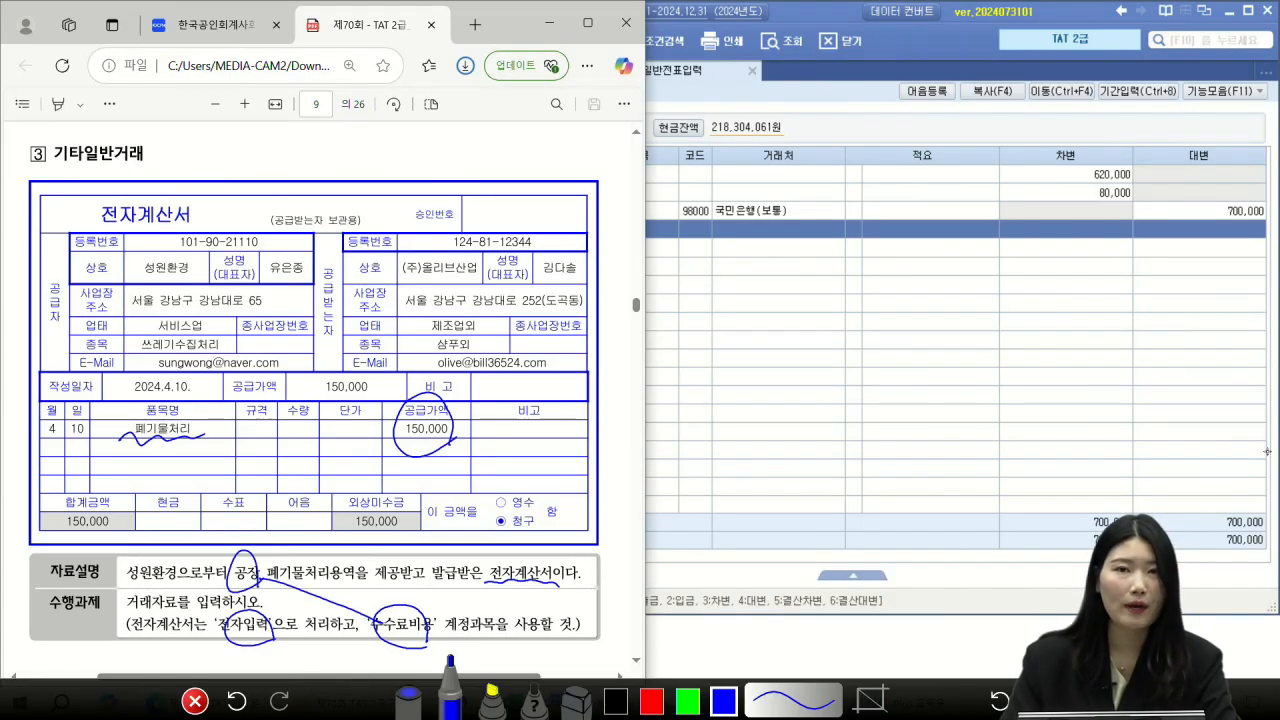
pyautogui.click(195, 701)
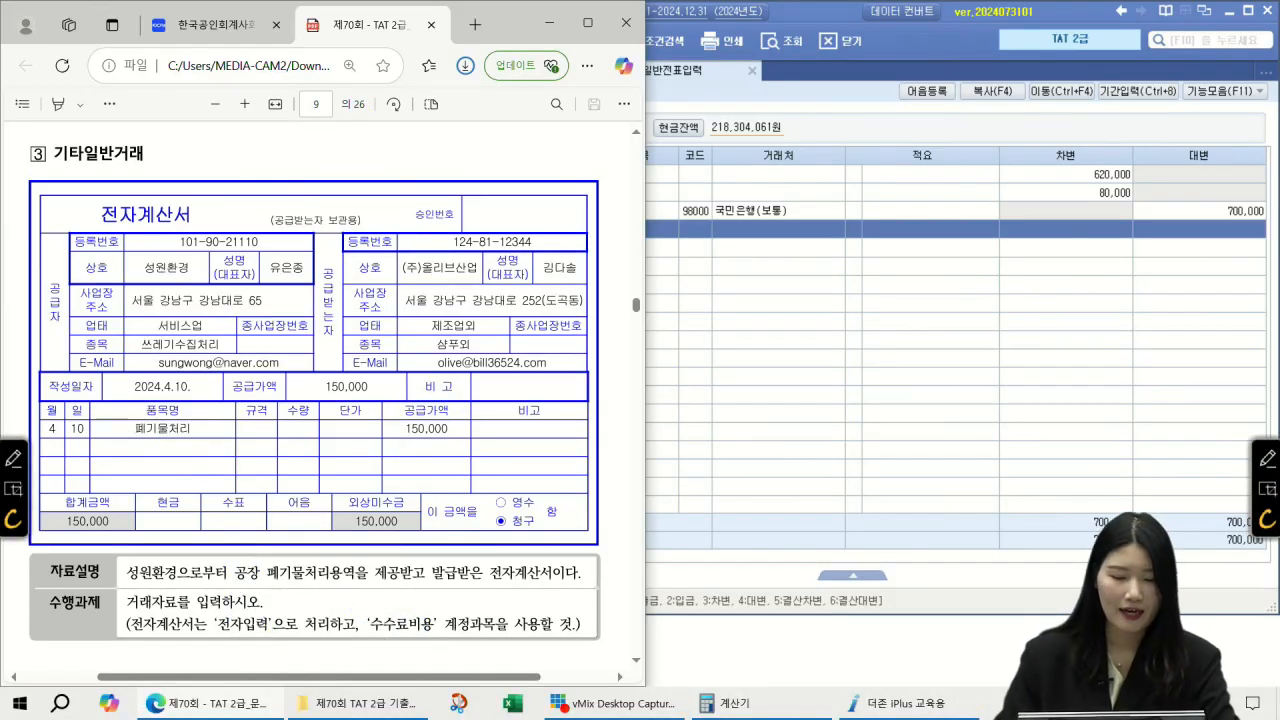
# Step: Close 일반전표입력 and start a 04/10 row in 매입매출전표입력
pyautogui.click(800, 282)
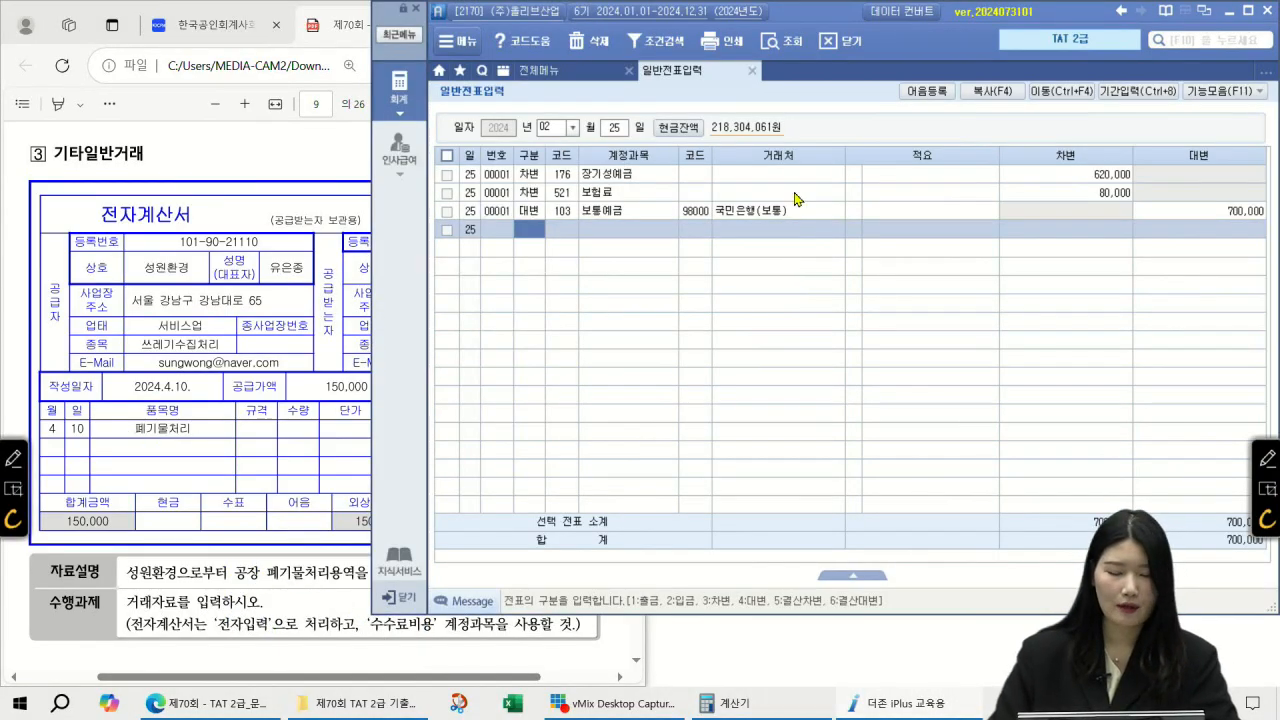
pyautogui.click(751, 71)
pyautogui.click(714, 163)
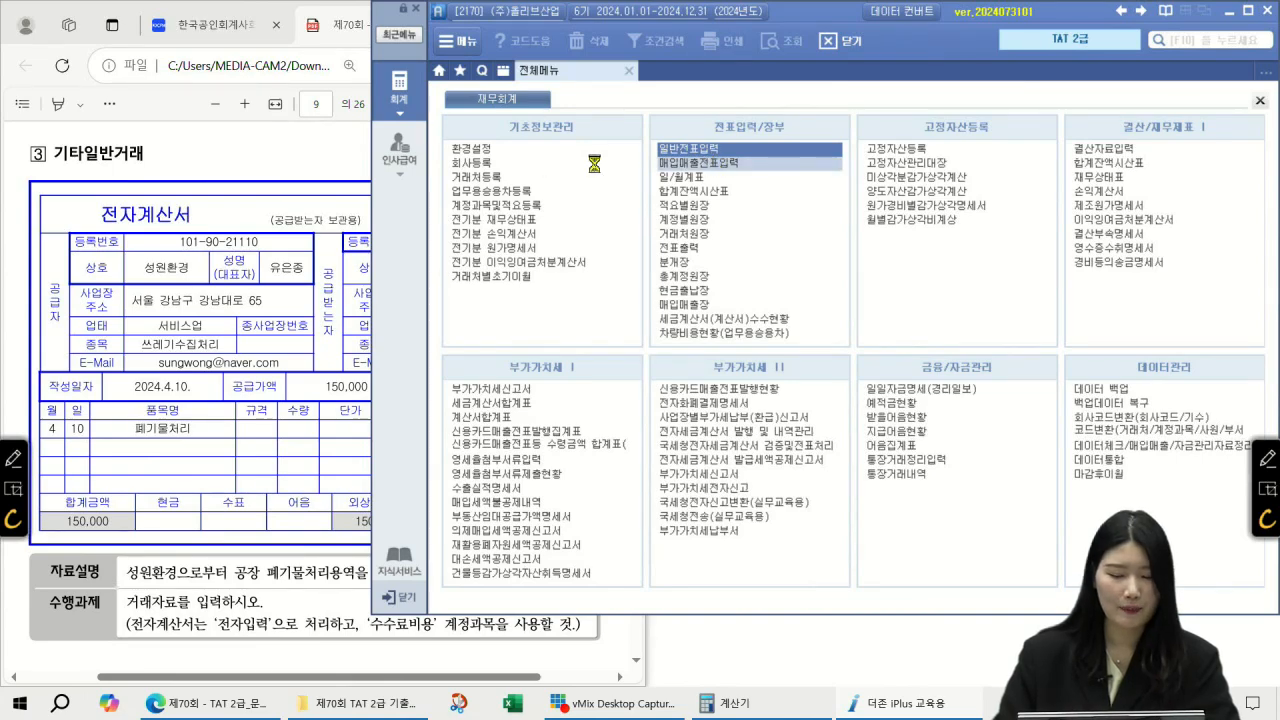
pyautogui.write('04')
pyautogui.press('Return')
pyautogui.write('10')
pyautogui.press('Return')
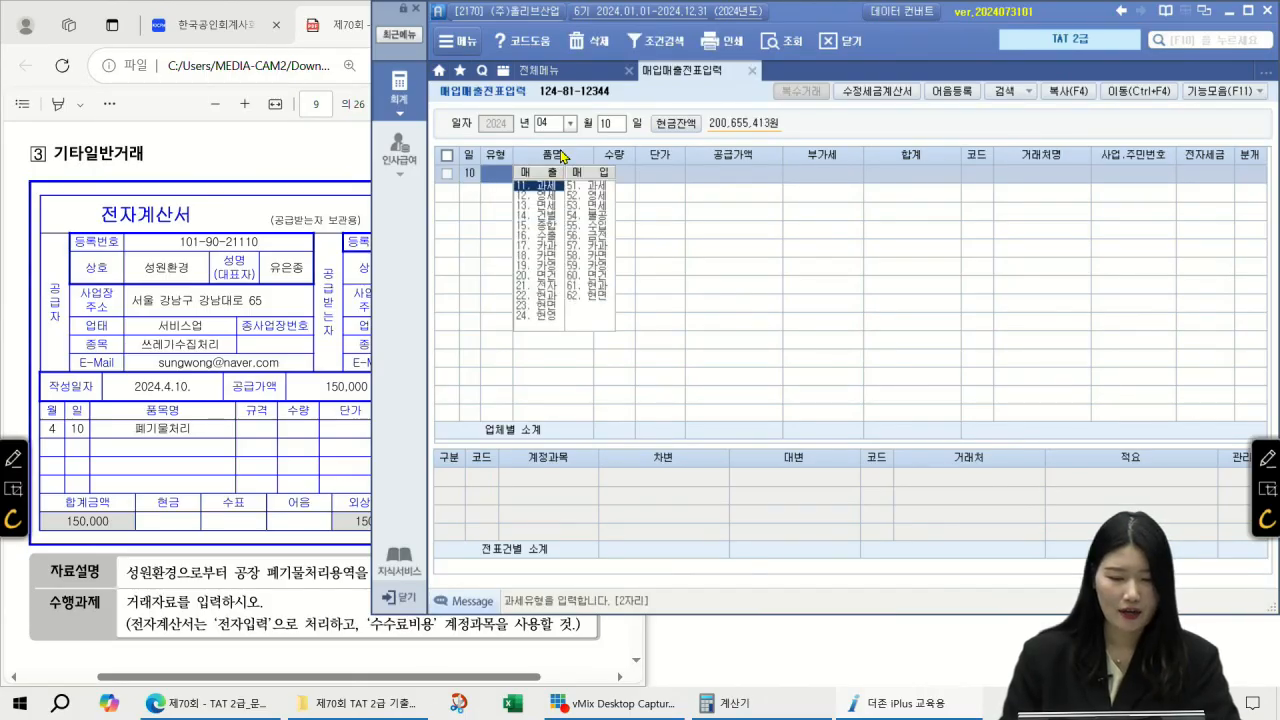
# Step: Enter type 53 면세, item 폐기물처리, 150,000, supplier 성원환경, with 전자세금 set to 1
pyautogui.write('53')
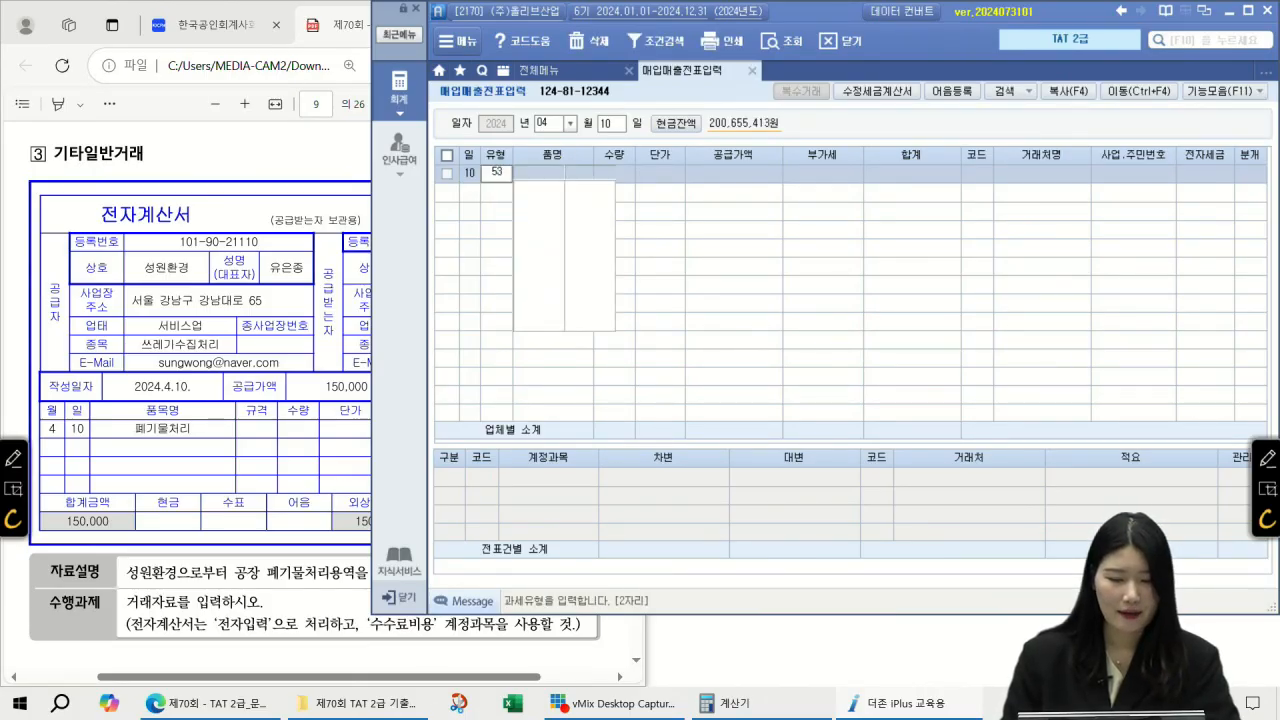
pyautogui.press('Return')
pyautogui.write('폐기물처리')
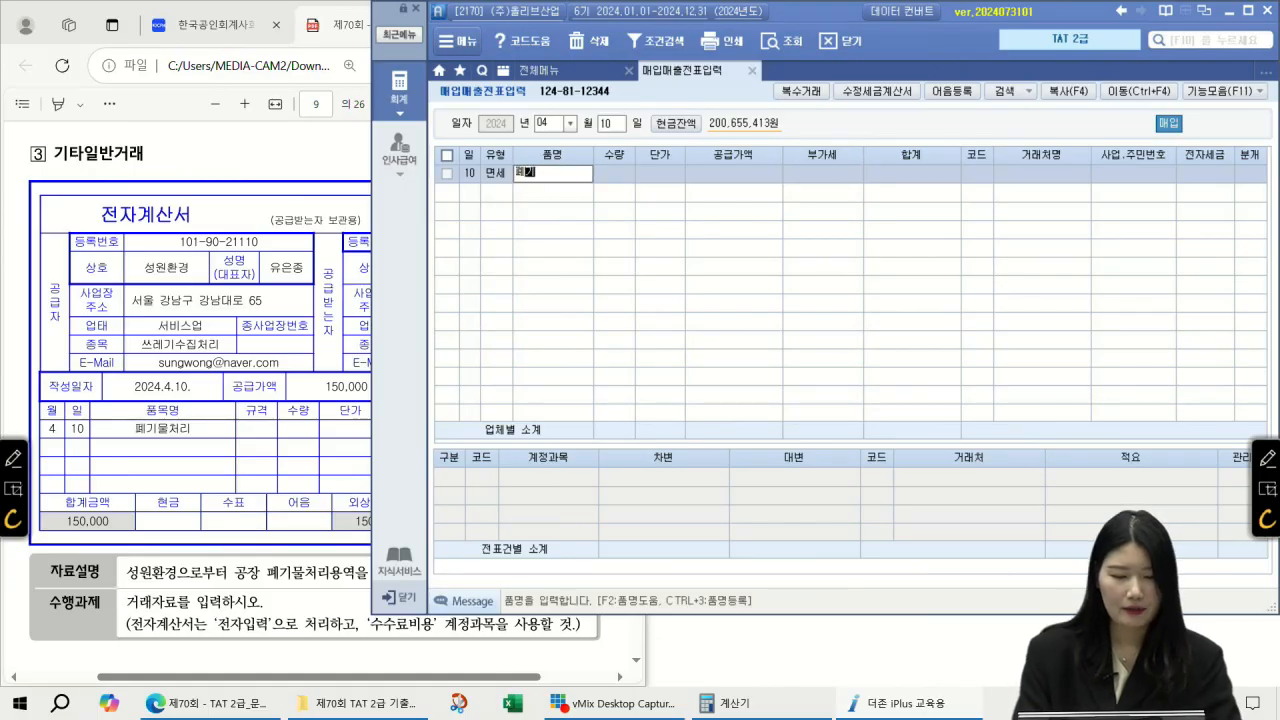
pyautogui.press('Return')
pyautogui.press('Return')
pyautogui.press('Return')
pyautogui.write('150000')
pyautogui.press('Return')
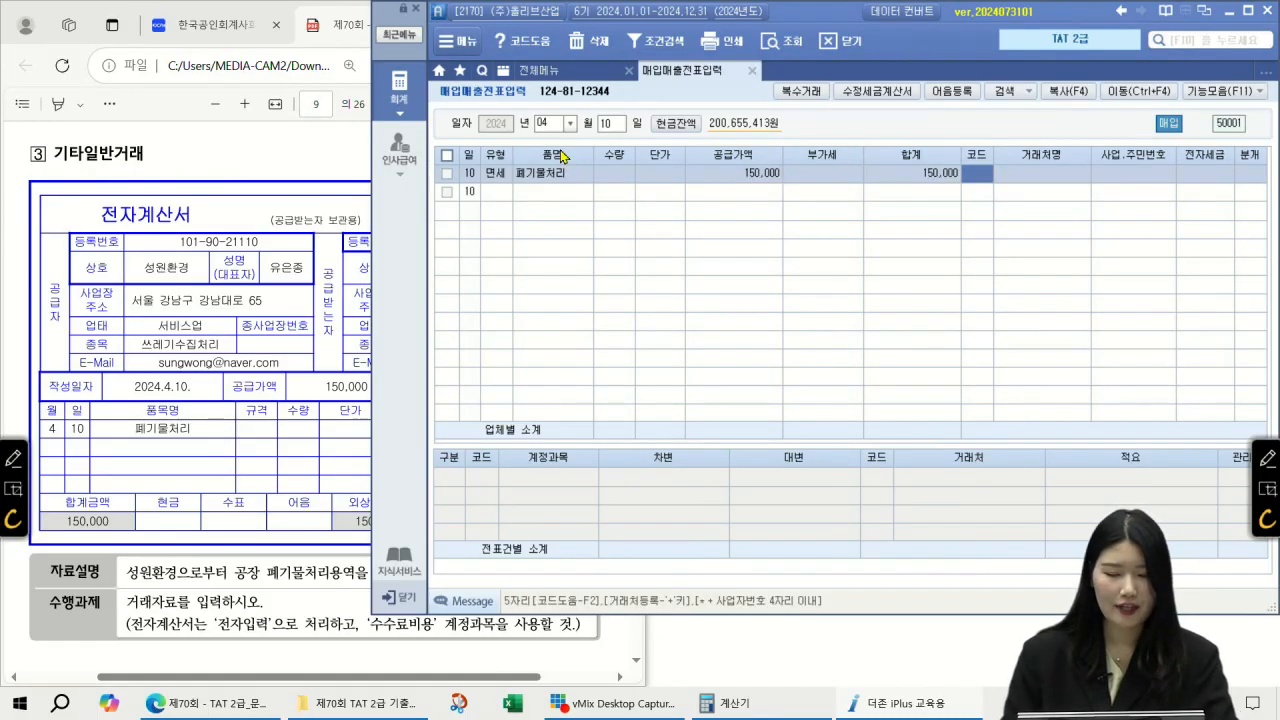
pyautogui.press('F2')
pyautogui.write('성원')
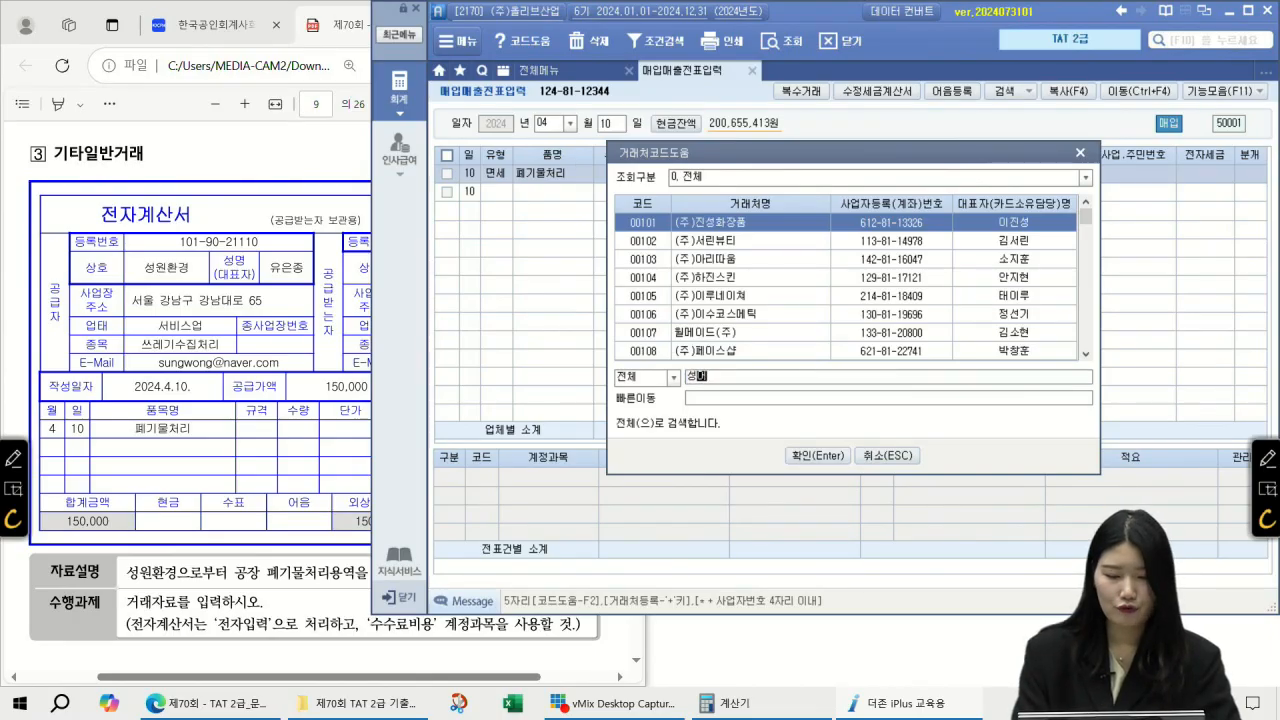
pyautogui.write('환경')
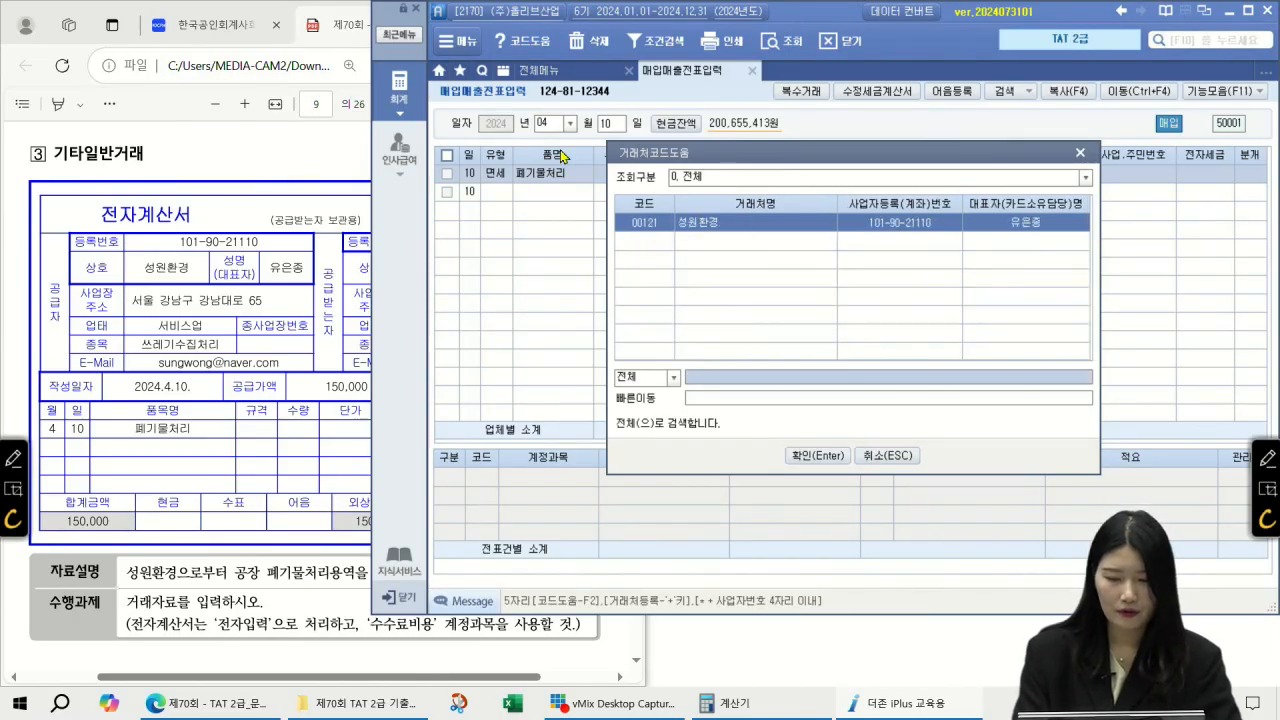
pyautogui.press('Return')
pyautogui.write('1')
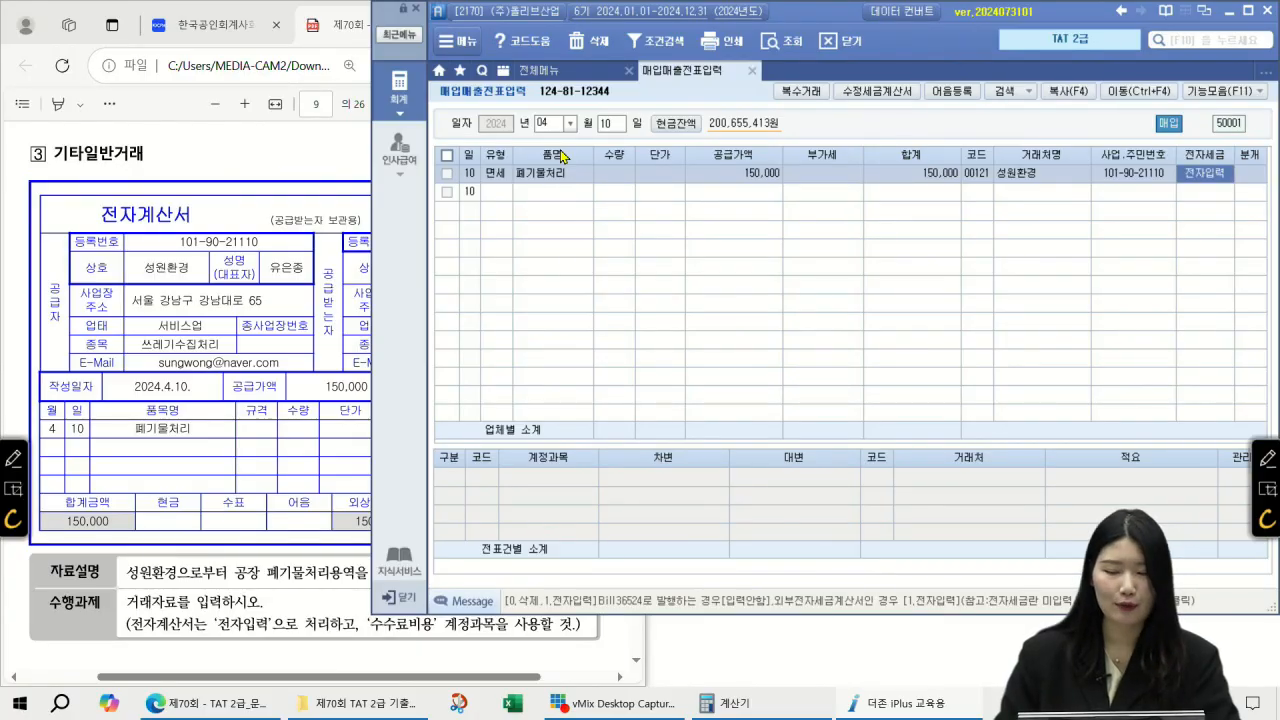
pyautogui.press('Return')
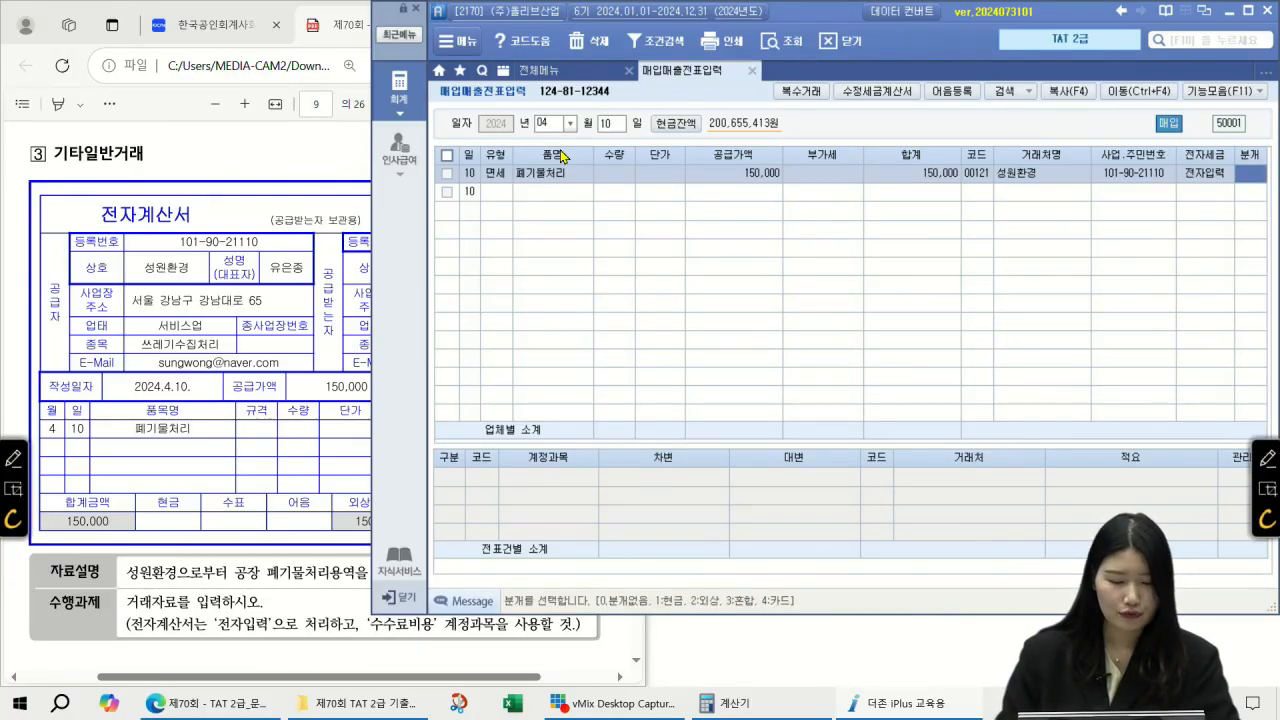
pyautogui.click(216, 537)
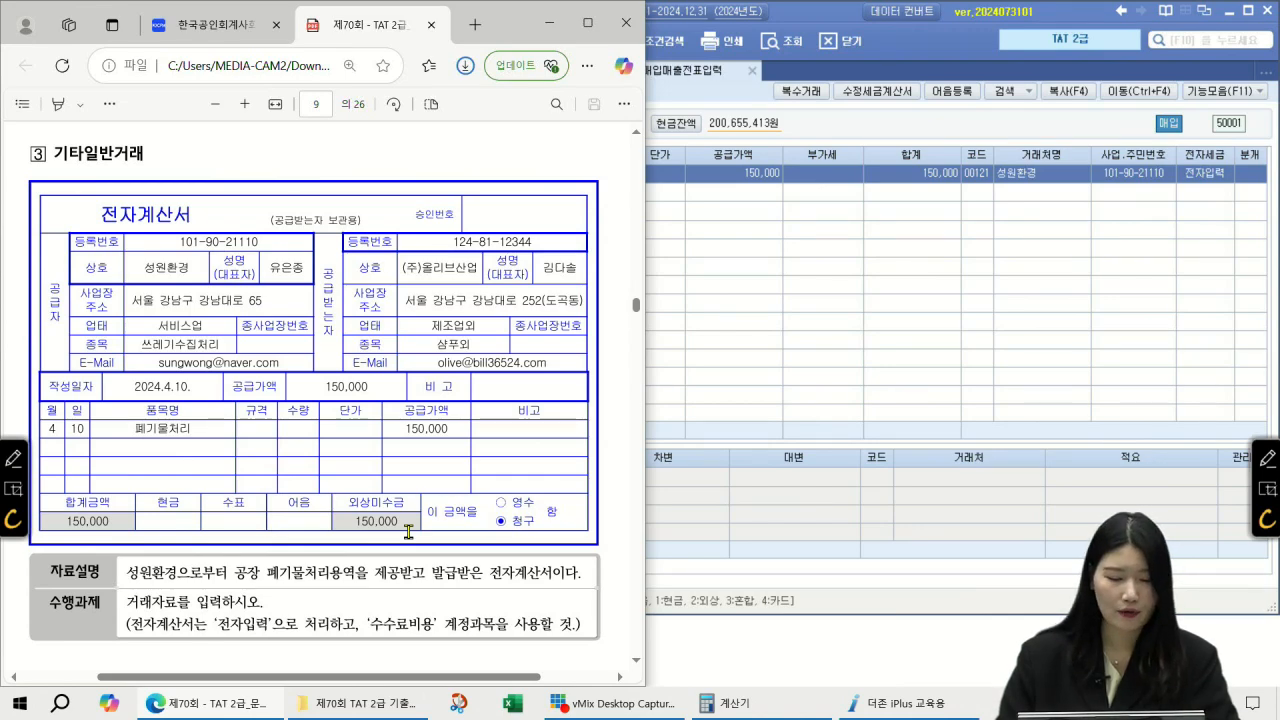
# Step: Set the 4/10 purchase to 분개 3 (혼합) with debit account 531 수수료비용
pyautogui.click(1258, 181)
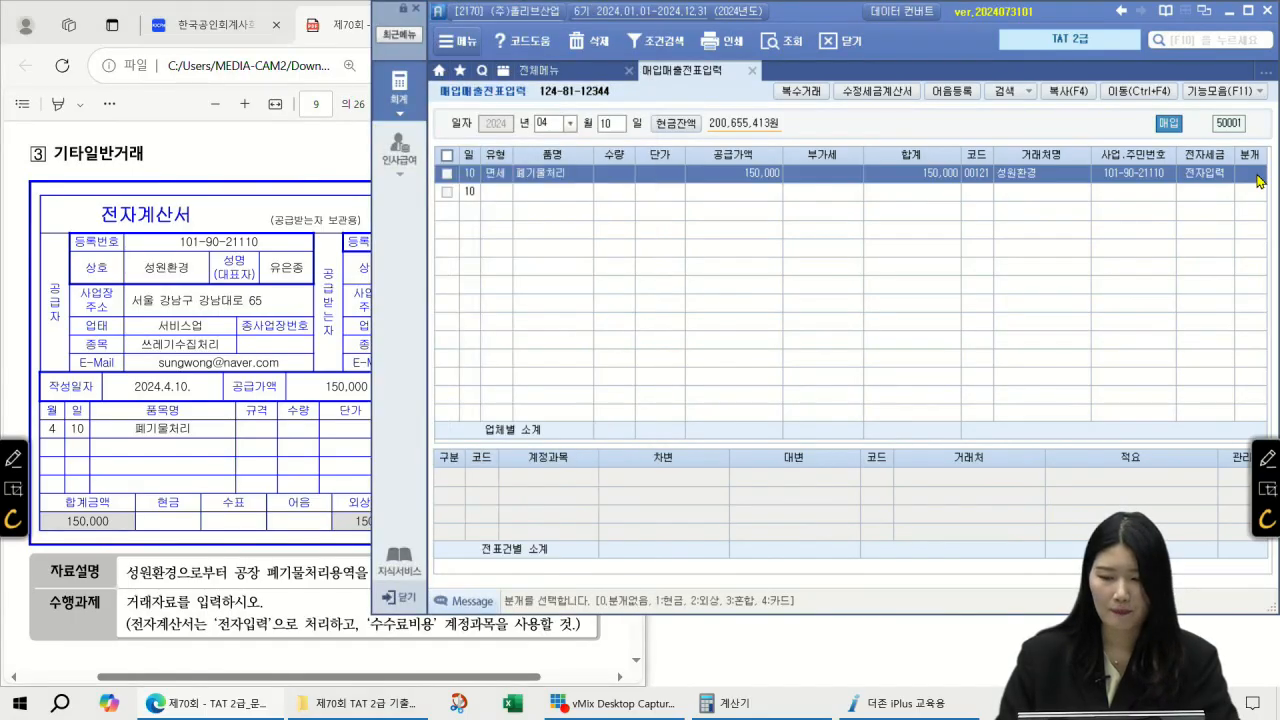
pyautogui.write('3')
pyautogui.press('Return')
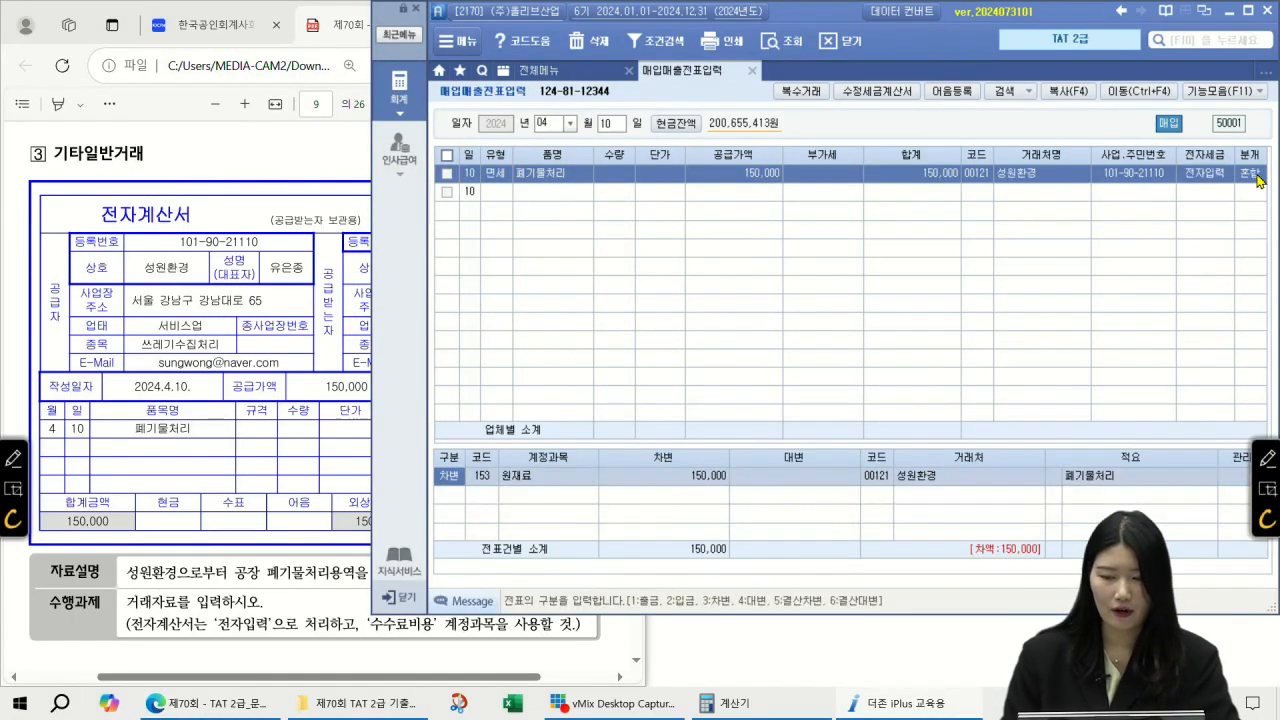
pyautogui.press('Return')
pyautogui.press('F2')
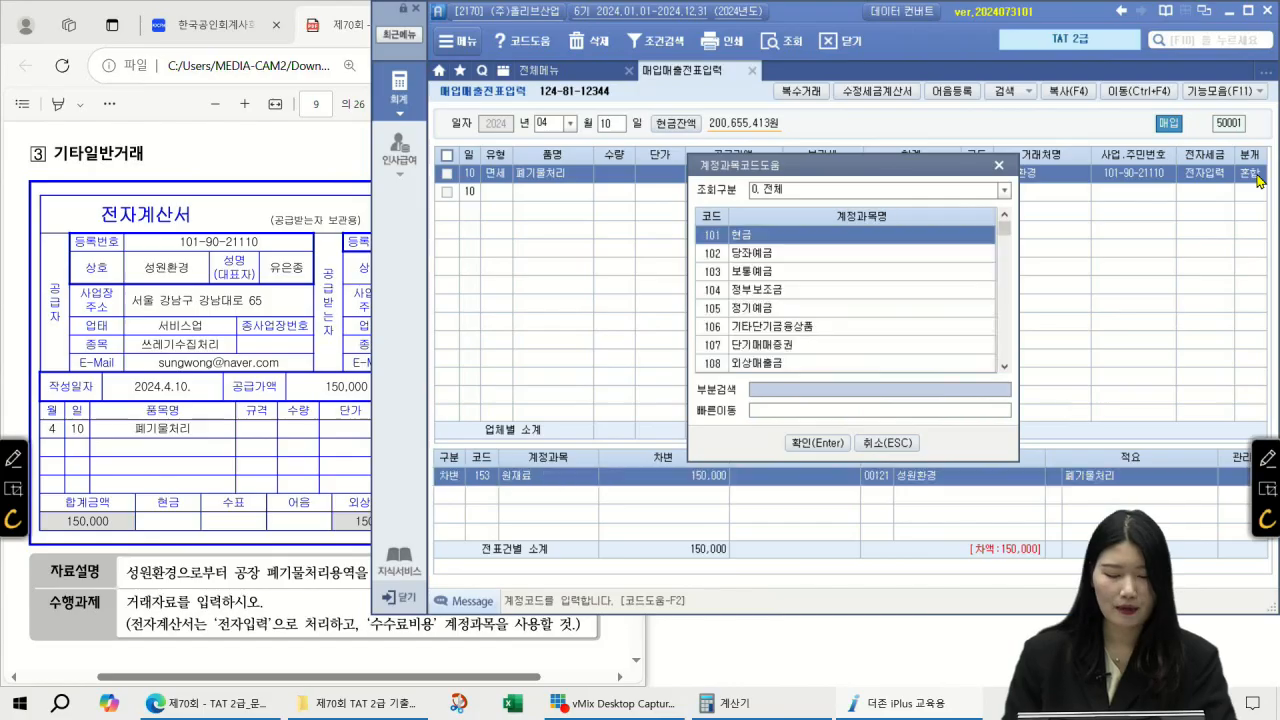
pyautogui.write('수수료비')
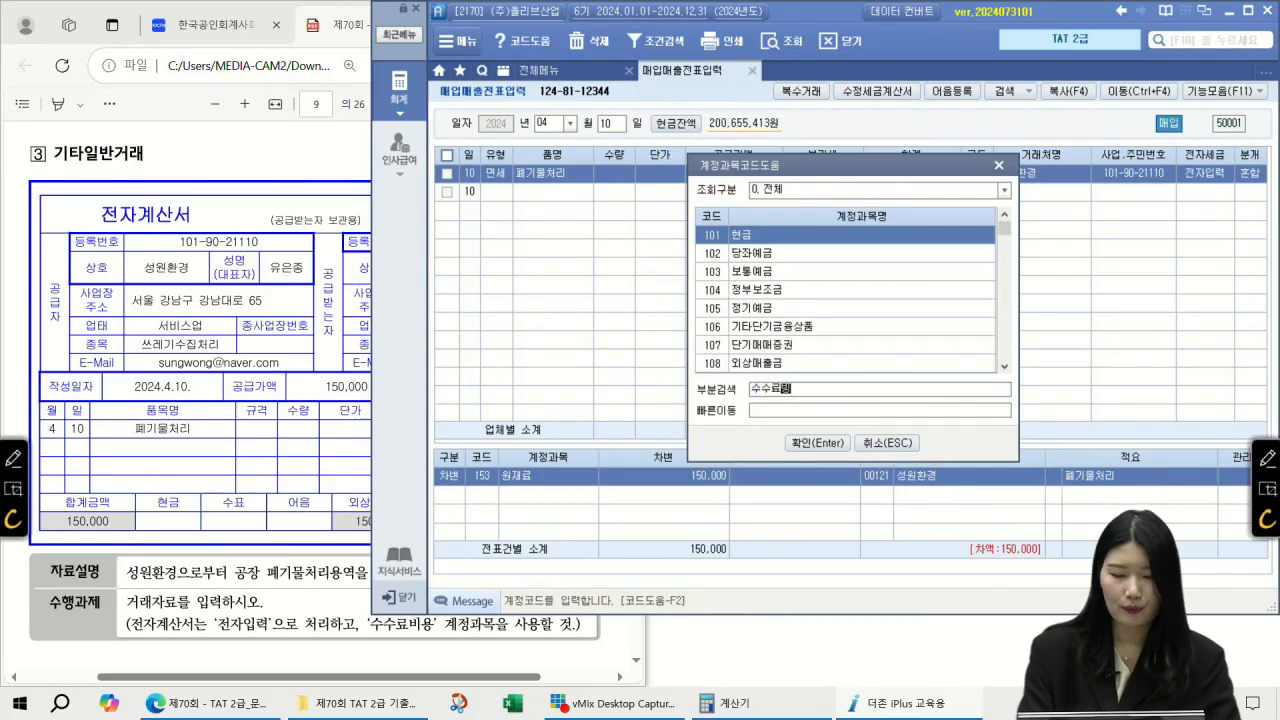
pyautogui.press('Return')
pyautogui.press('Return')
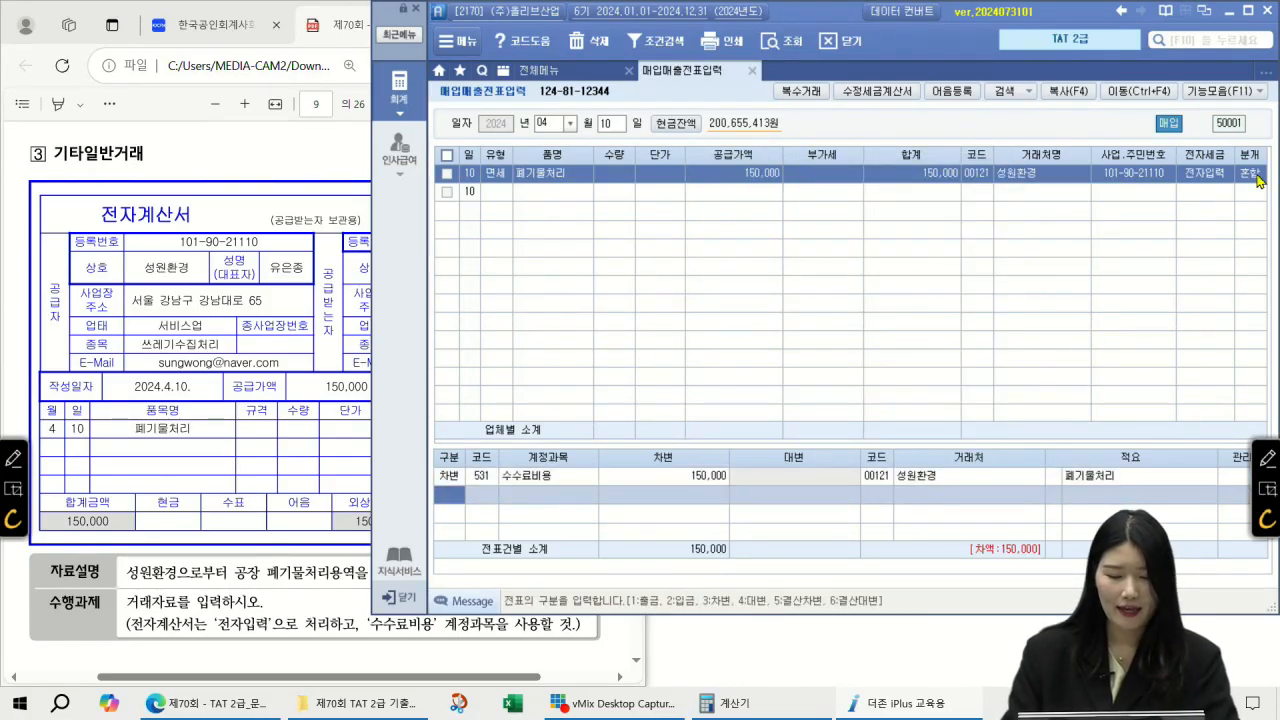
pyautogui.write('4')
# Step: Add a 150,000 credit to 253 미지급금, then return to the problem PDF
pyautogui.press('Return')
pyautogui.press('F2')
pyautogui.write('미지급')
pyautogui.write('비')
pyautogui.press('Return')
pyautogui.press('Return')
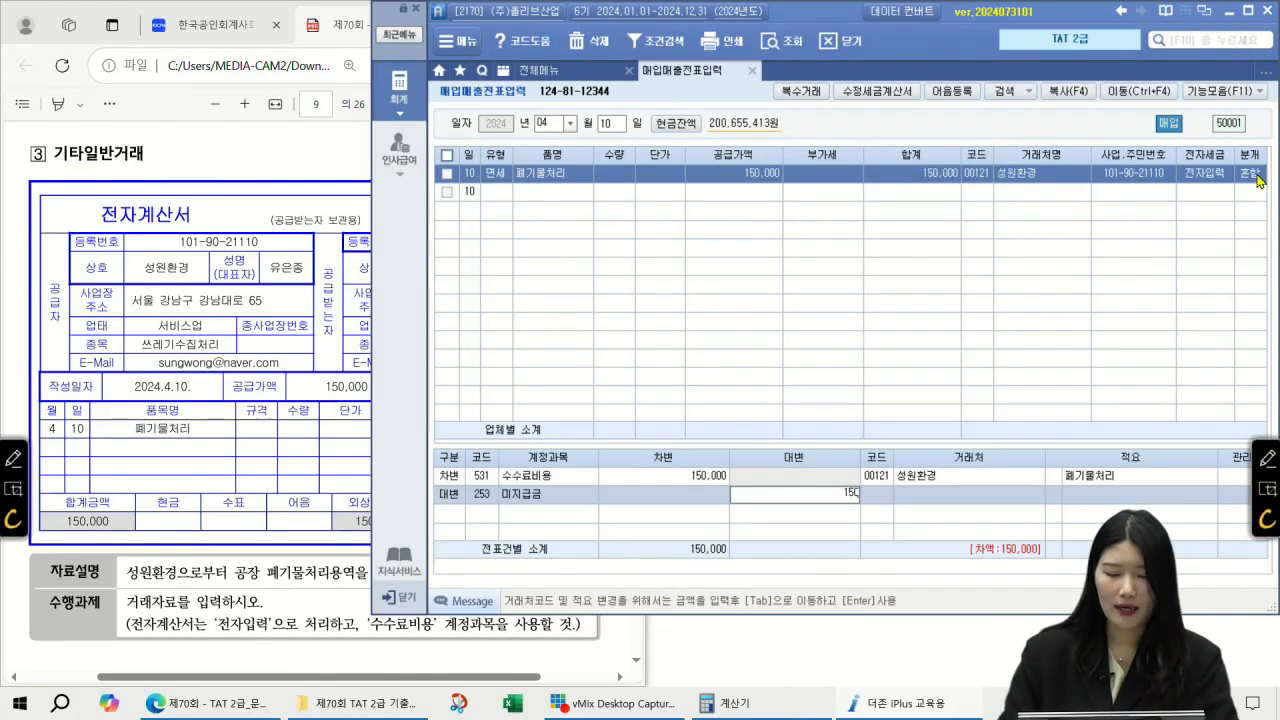
pyautogui.press('Return')
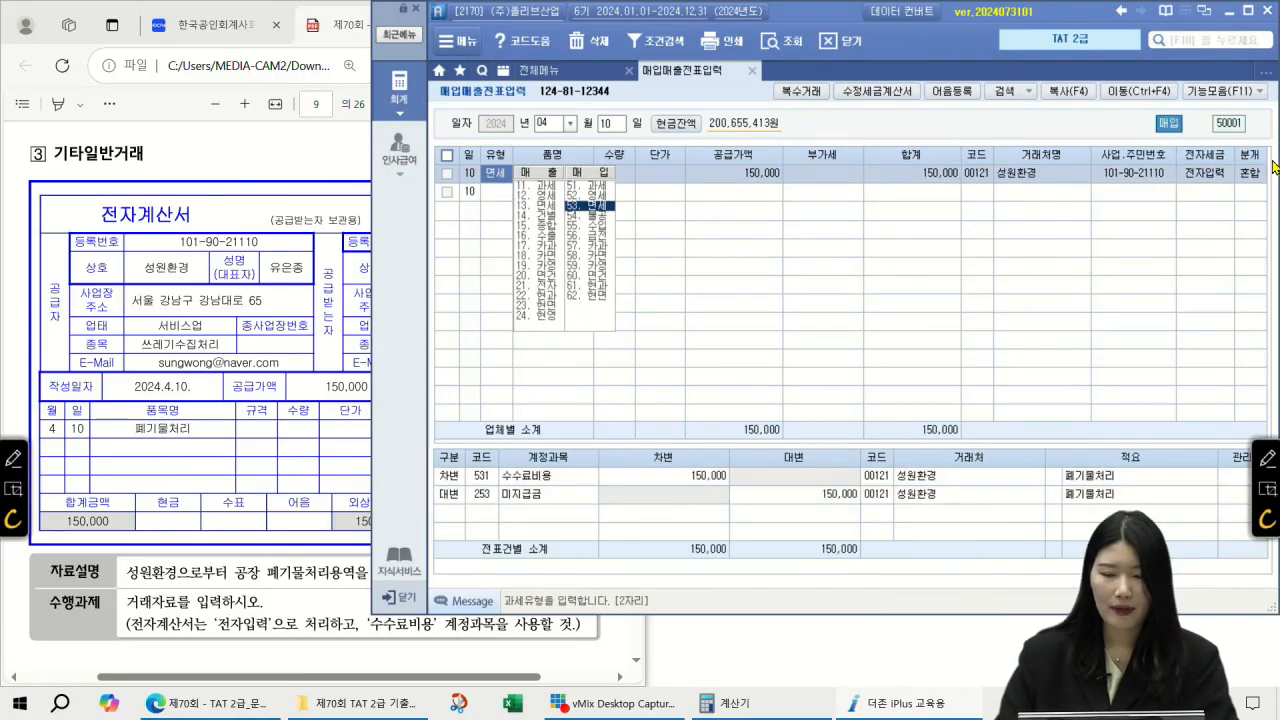
pyautogui.click(527, 505)
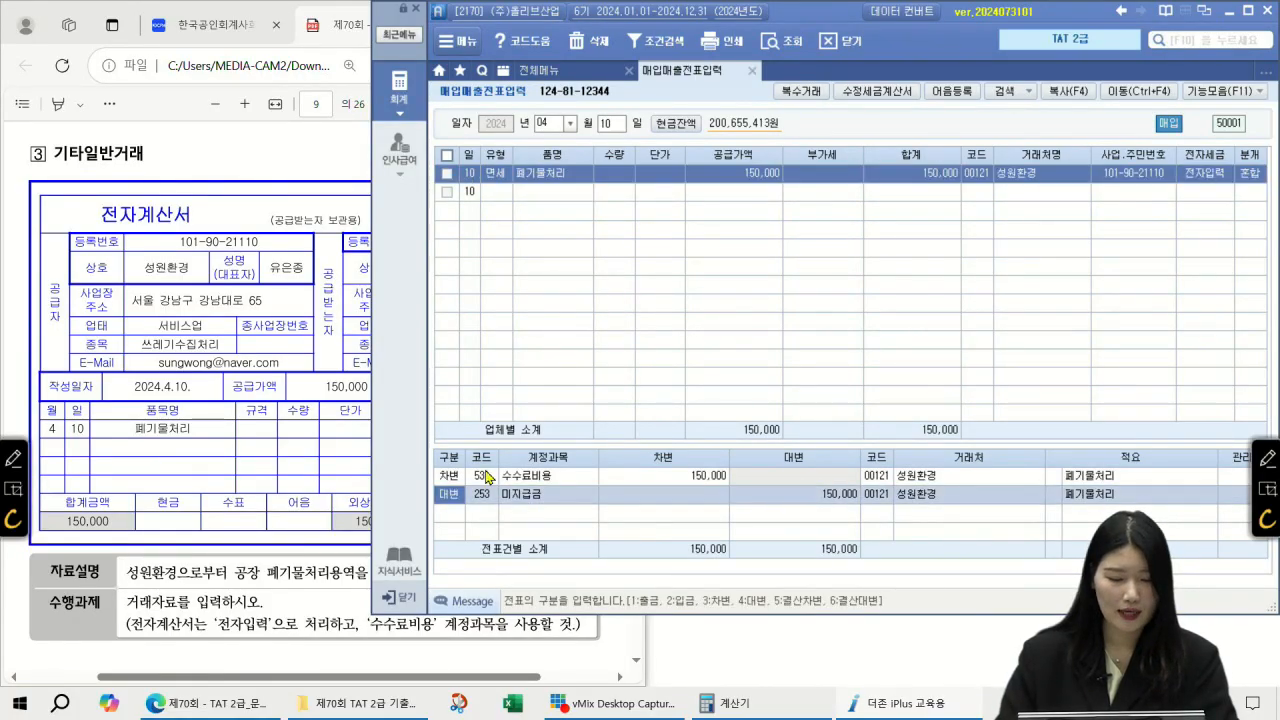
pyautogui.click(296, 184)
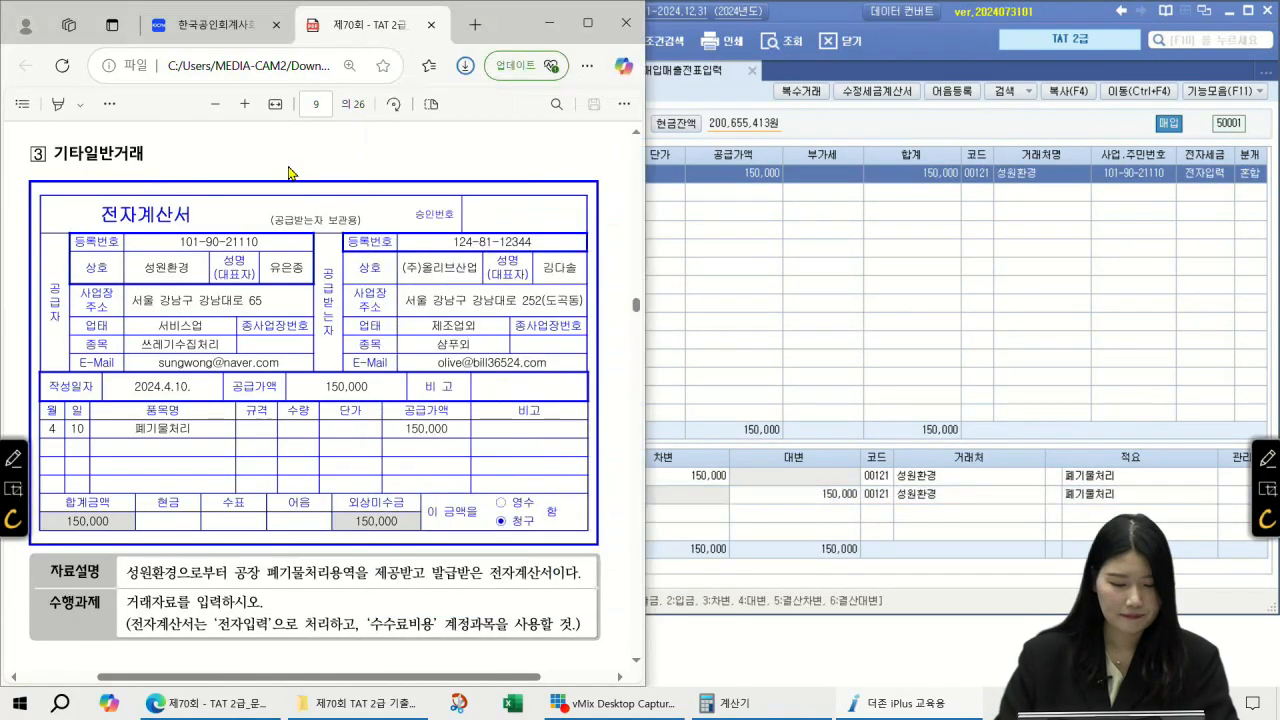
pyautogui.scroll(-5, 497, 383)
# Step: Read page 10's task: the 4/10 5,000,000 deposit and the 4/15 16,500,000 탈모샴푸 sale
pyautogui.scroll(-8, 497, 383)
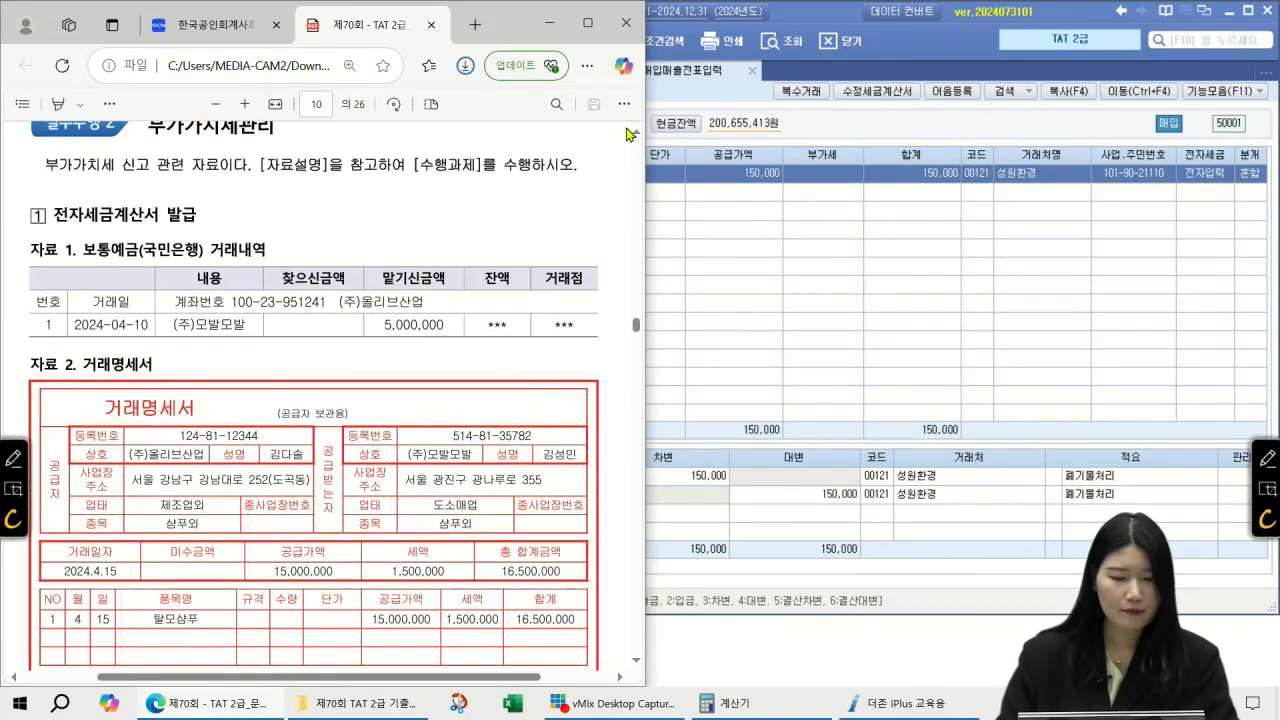
pyautogui.click(636, 132)
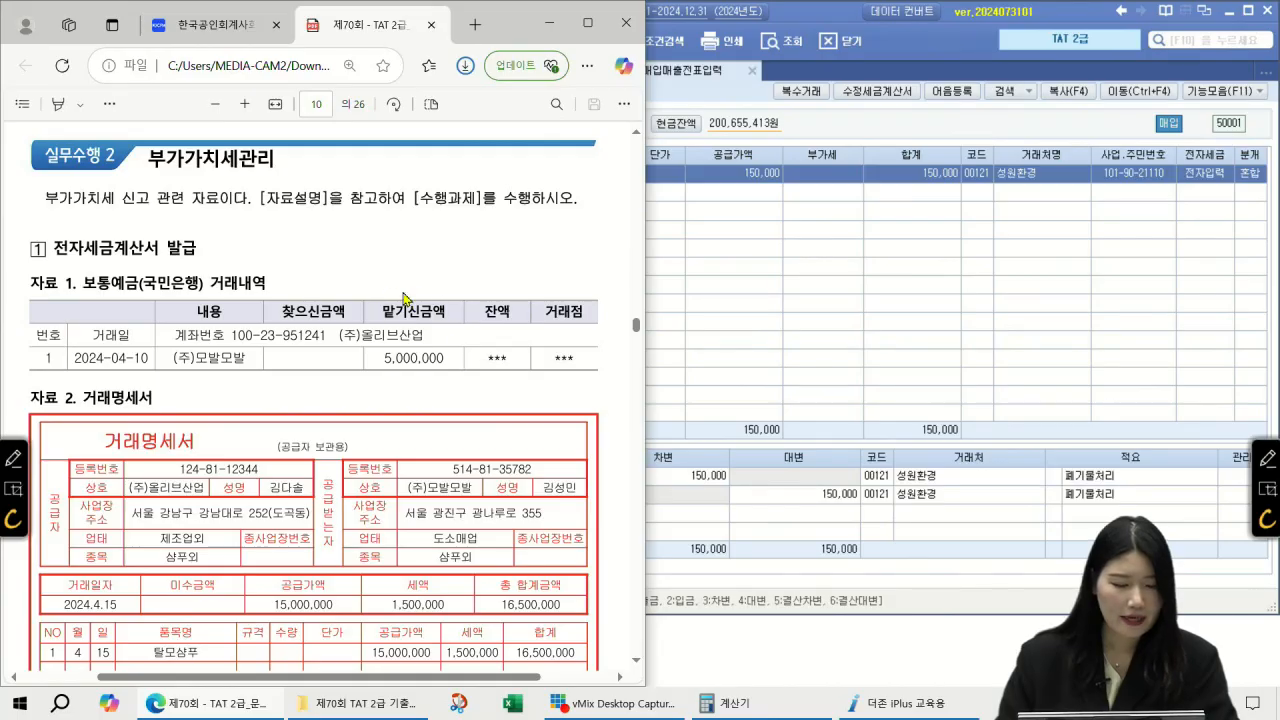
pyautogui.scroll(-3, 451, 362)
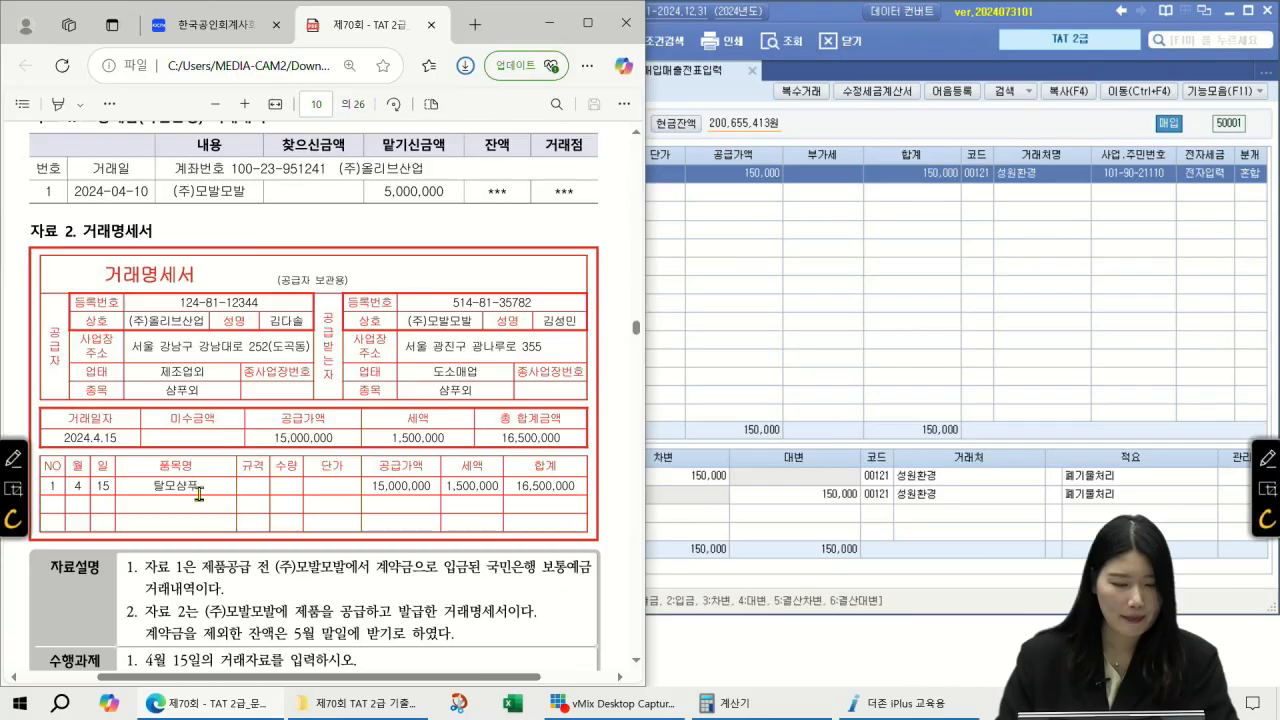
pyautogui.scroll(-2, 237, 455)
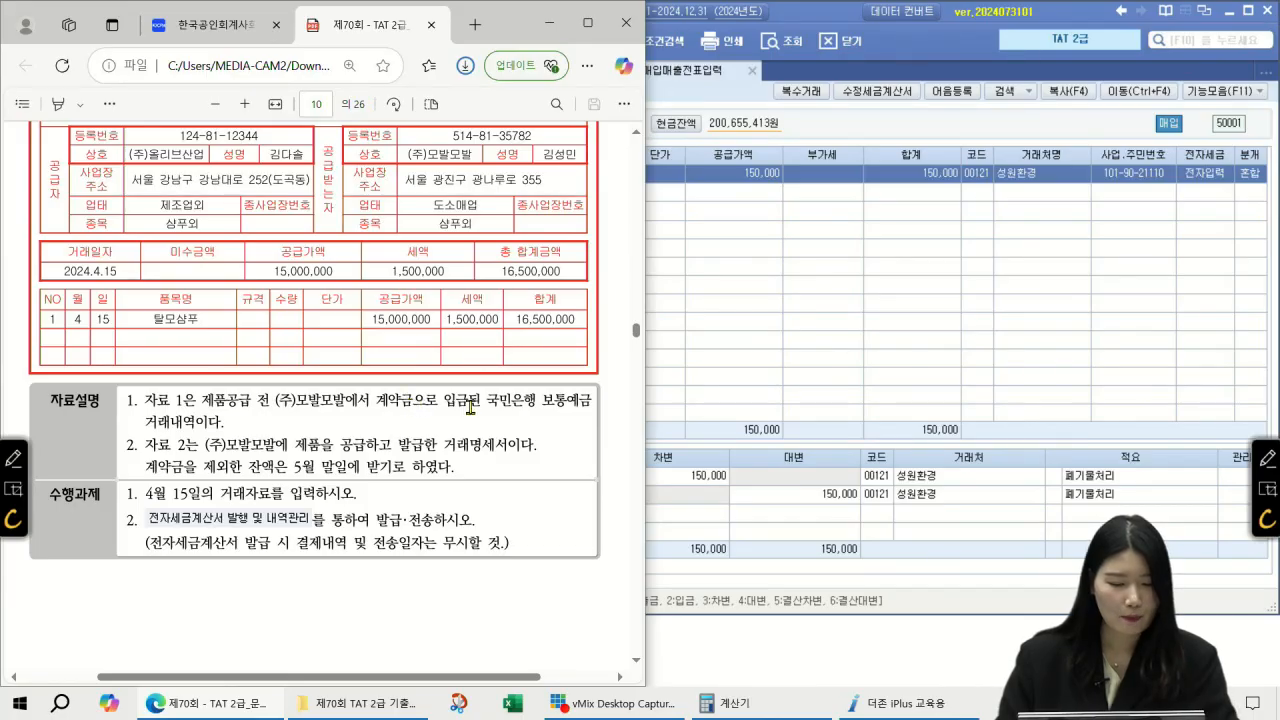
pyautogui.scroll(5, 470, 407)
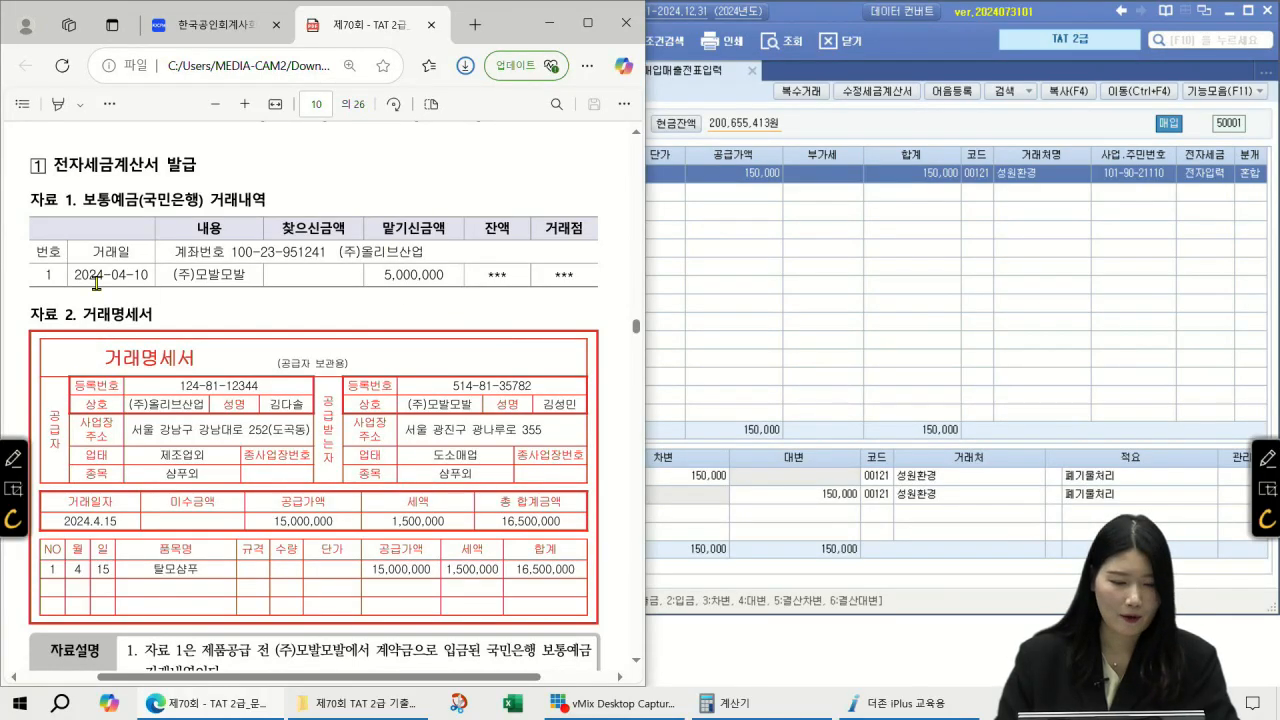
# Step: Open 일반전표입력 for 04/10 to check the 5,000,000 선수금 entry from (주)모발모발
pyautogui.click(867, 267)
pyautogui.click(572, 73)
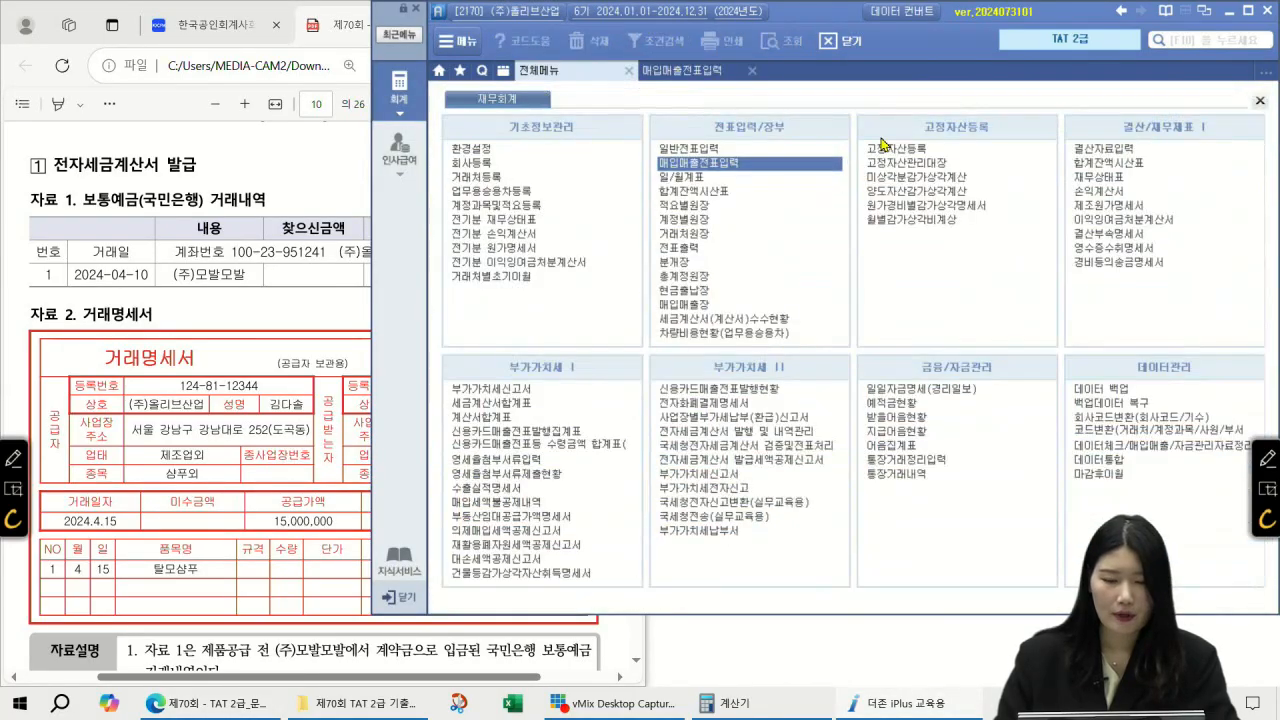
pyautogui.click(742, 148)
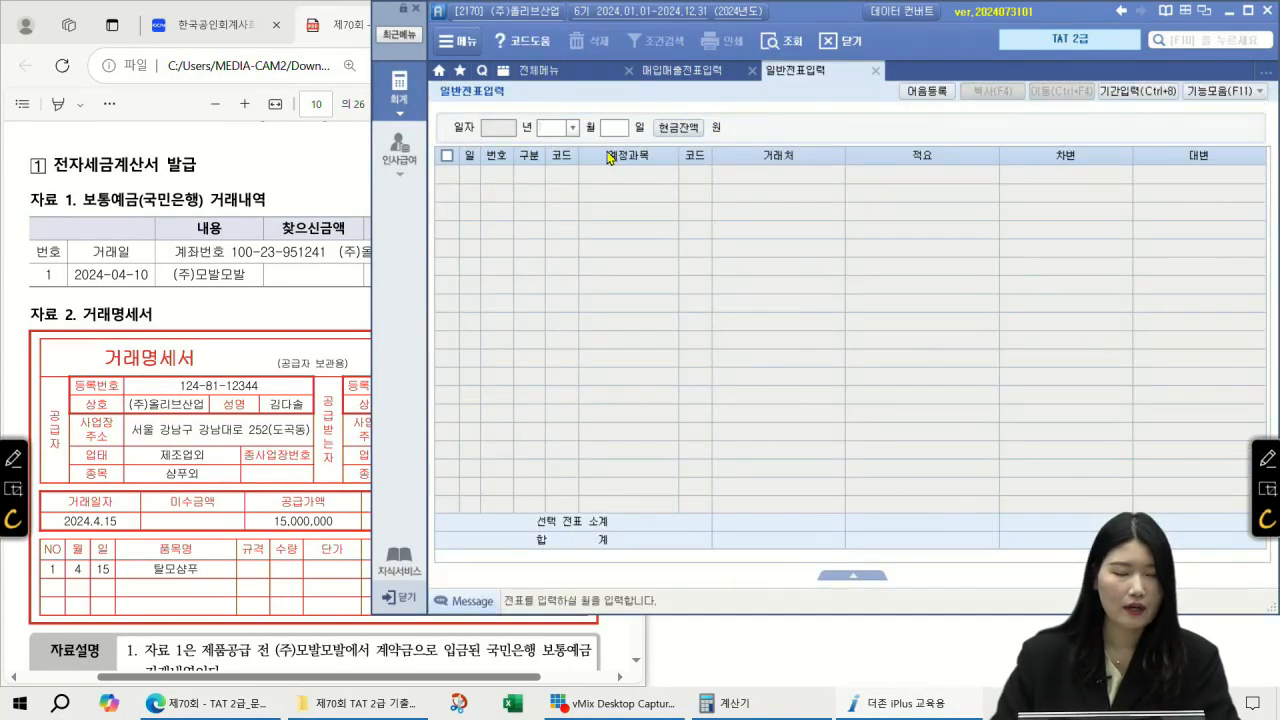
pyautogui.write('4')
pyautogui.press('Return')
pyautogui.write('10')
pyautogui.press('Return')
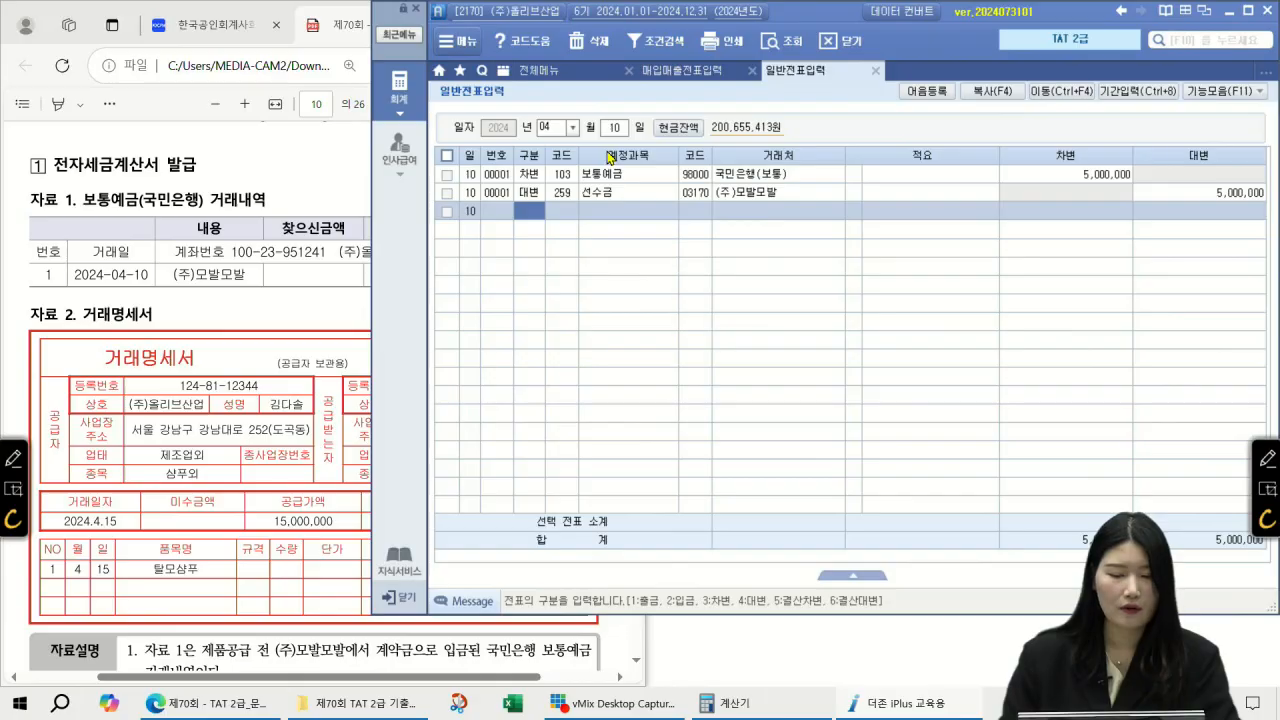
pyautogui.press('Up')
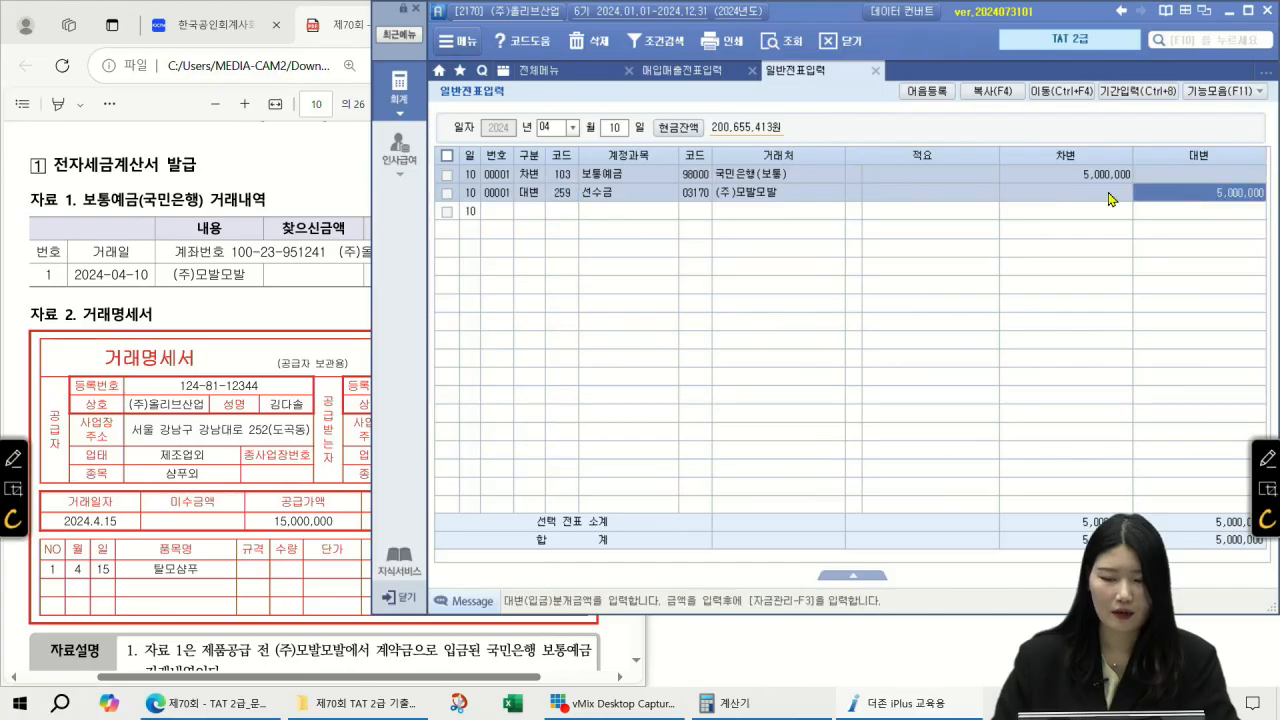
pyautogui.click(222, 312)
pyautogui.scroll(-3, 222, 312)
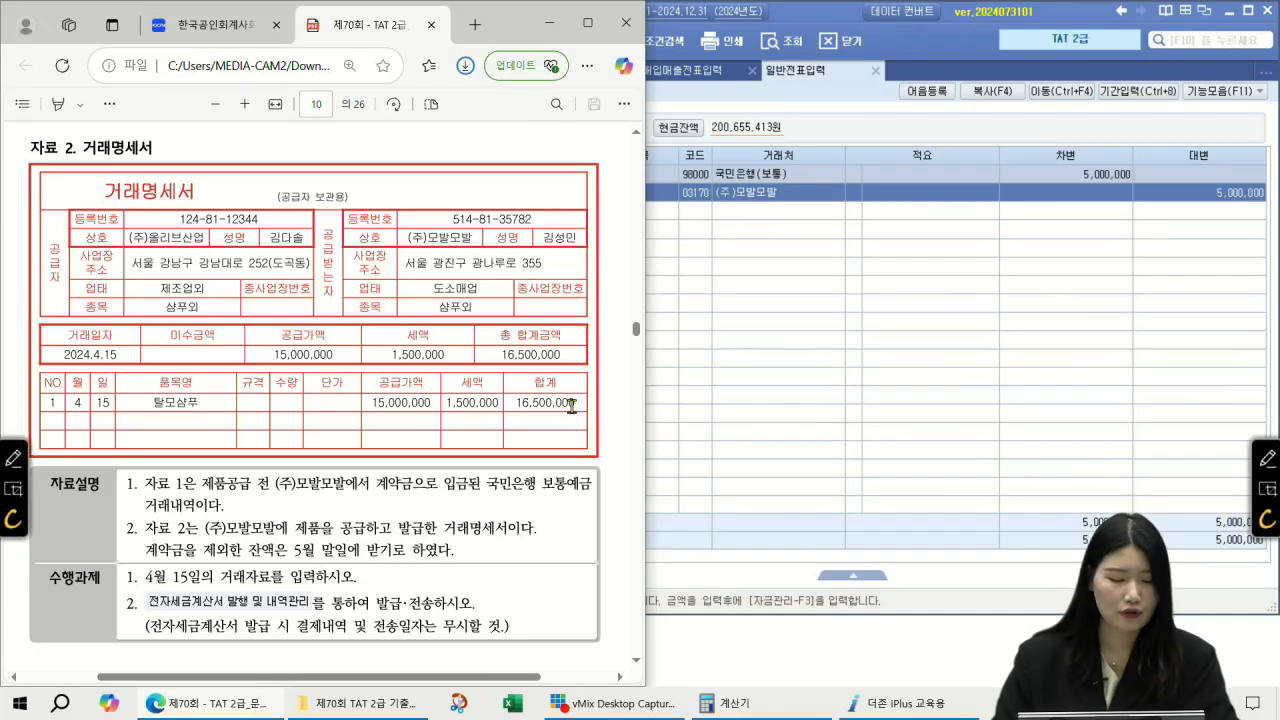
# Step: Reread the 거래명세서 and 수행과제 for the 4/15 sale, then go back to 매입매출전표입력
pyautogui.scroll(-2, 400, 460)
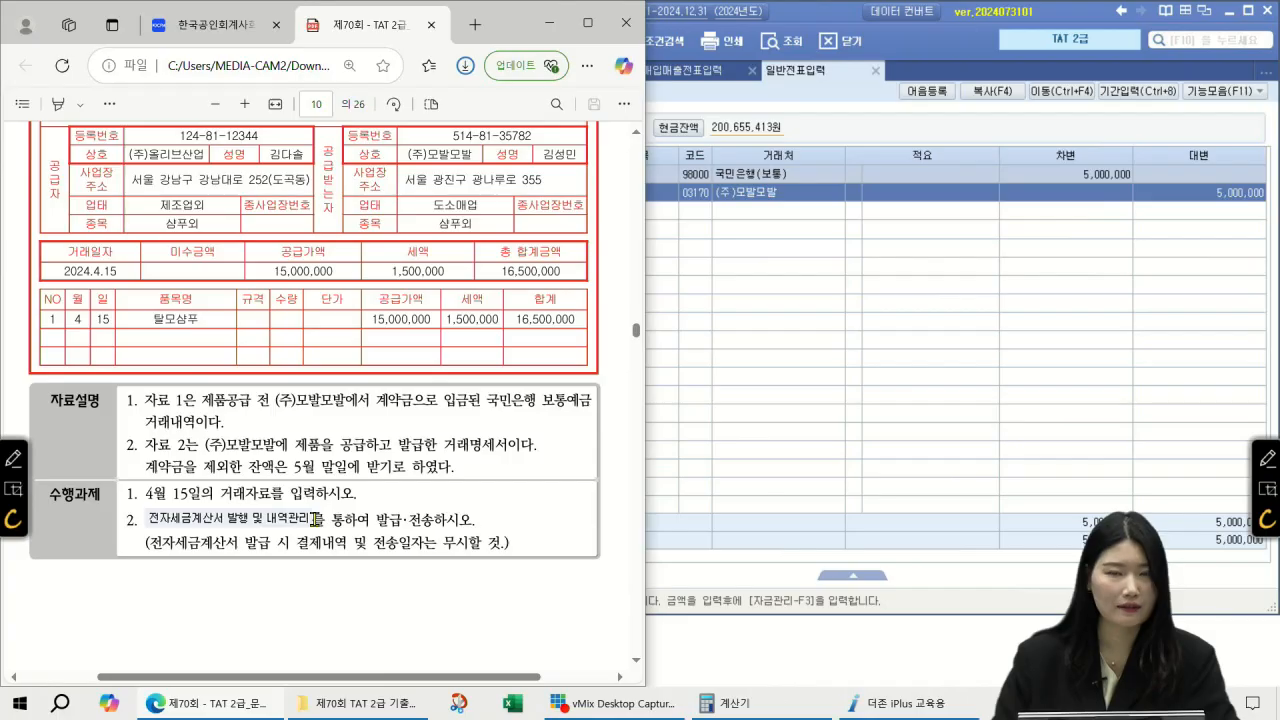
pyautogui.click(711, 75)
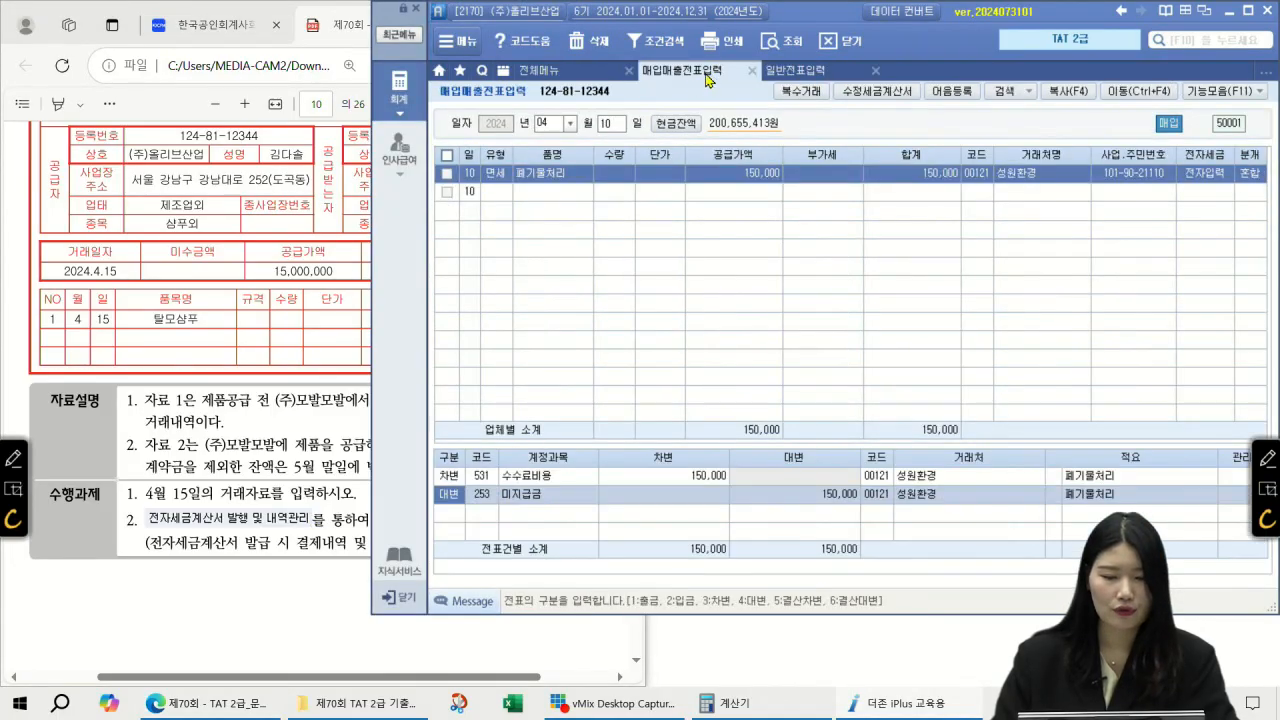
# Step: Enter a 04/15 type 11 과세 sale of 탈모샴푸 with supply amount 15,000,000
pyautogui.click(557, 126)
pyautogui.press('Return')
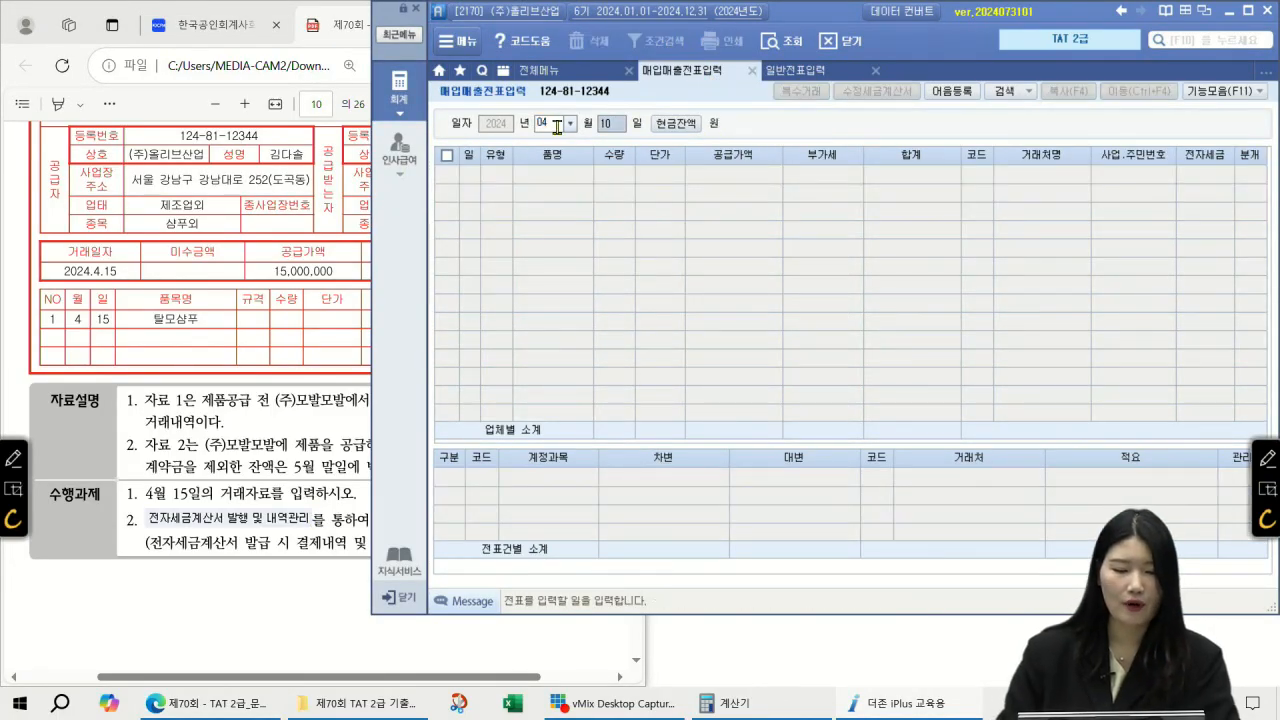
pyautogui.write('15')
pyautogui.press('Return')
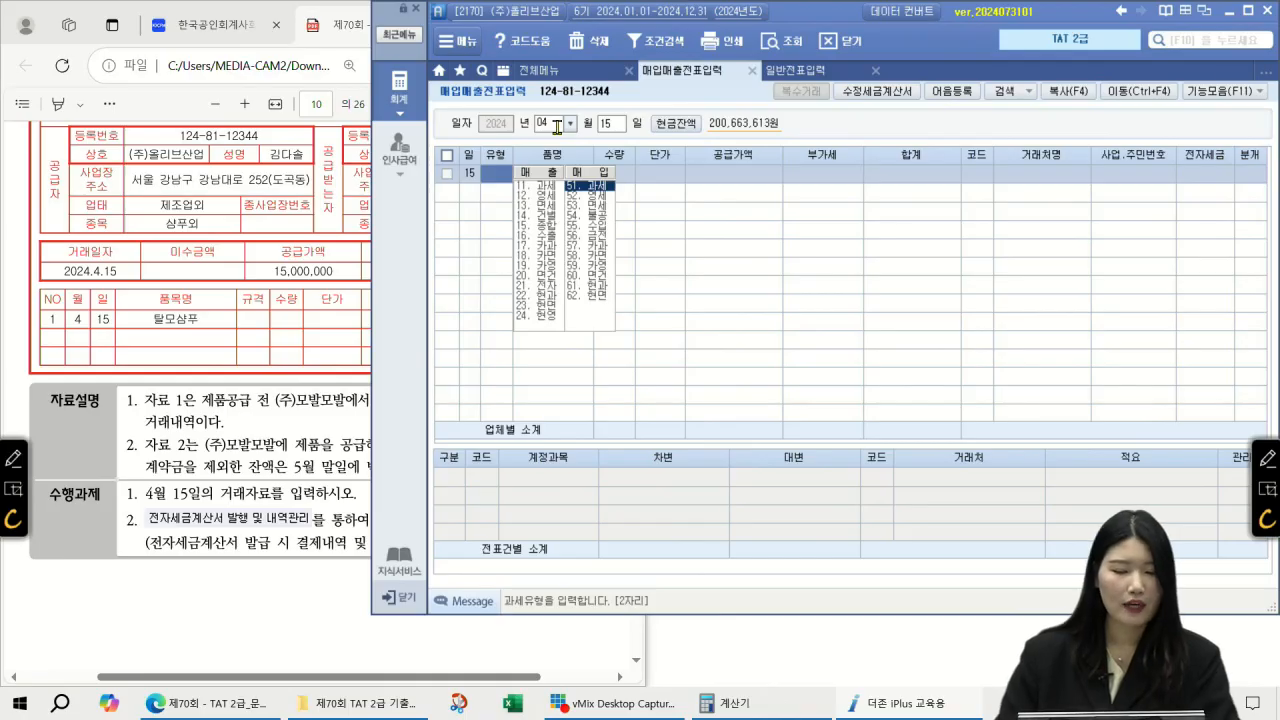
pyautogui.write('11')
pyautogui.press('Return')
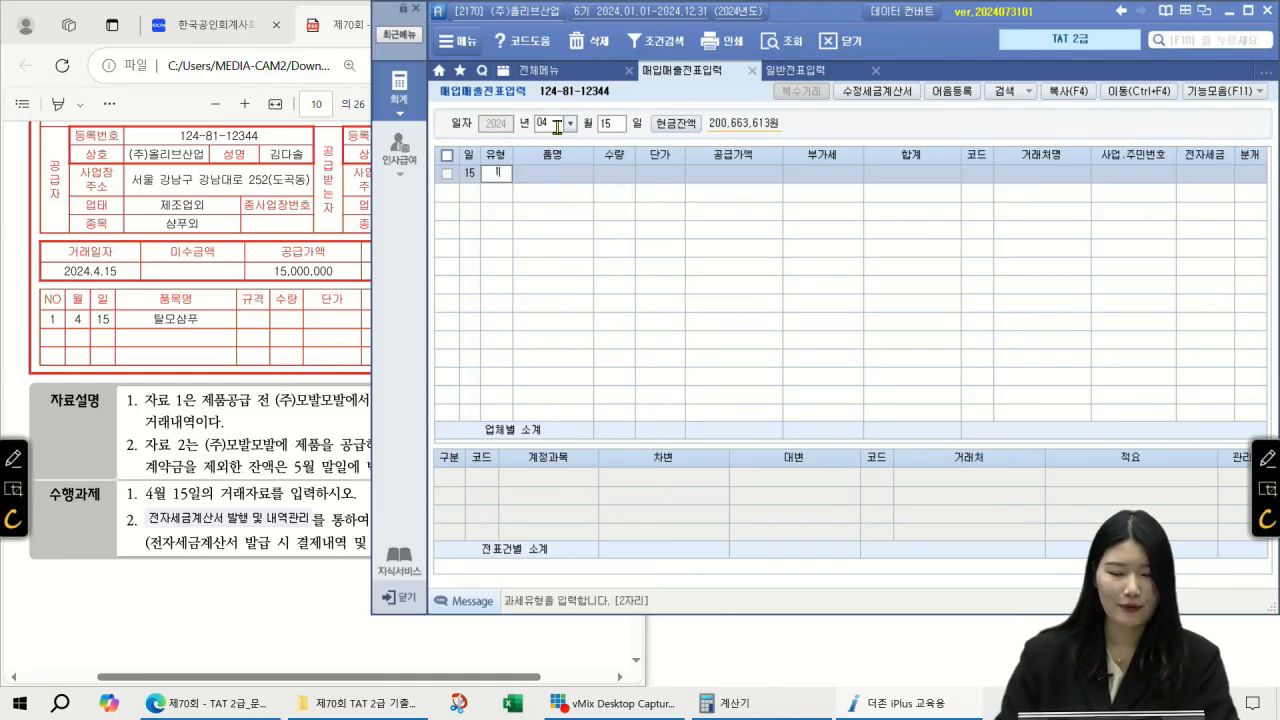
pyautogui.write('ㅌ')
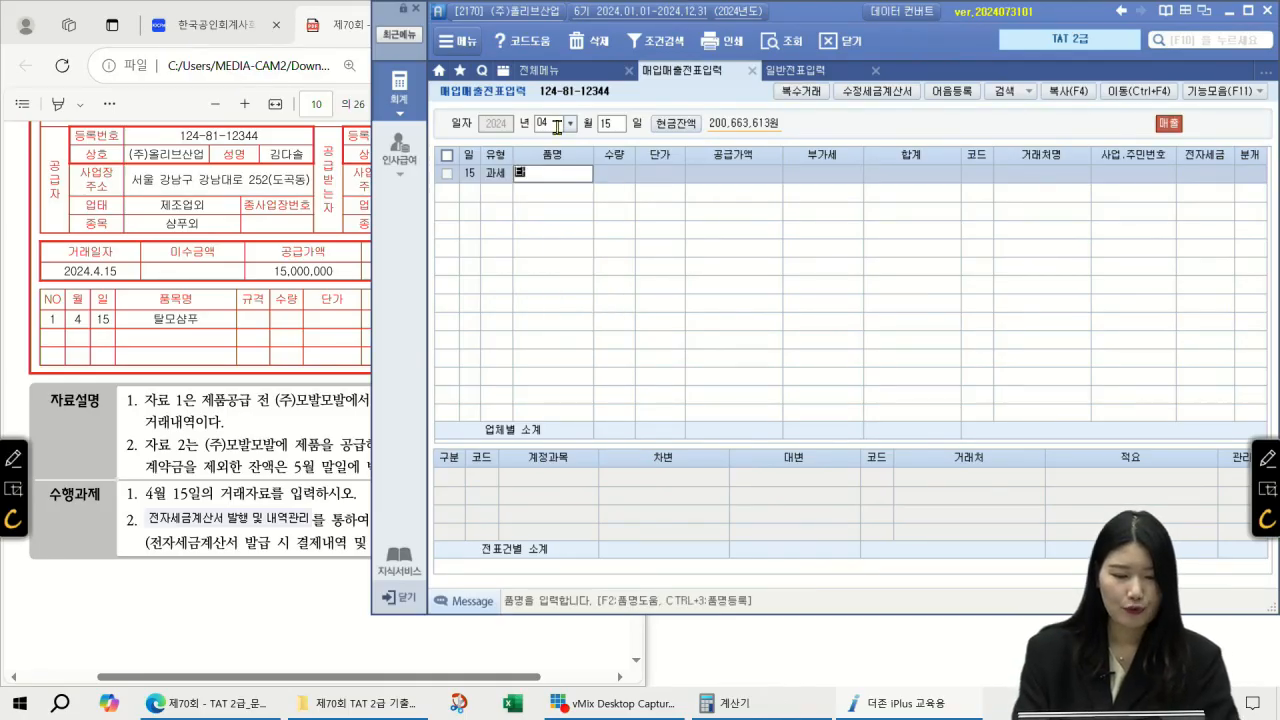
pyautogui.write('탈모샴푸')
pyautogui.press('Return')
pyautogui.press('Return')
pyautogui.press('Return')
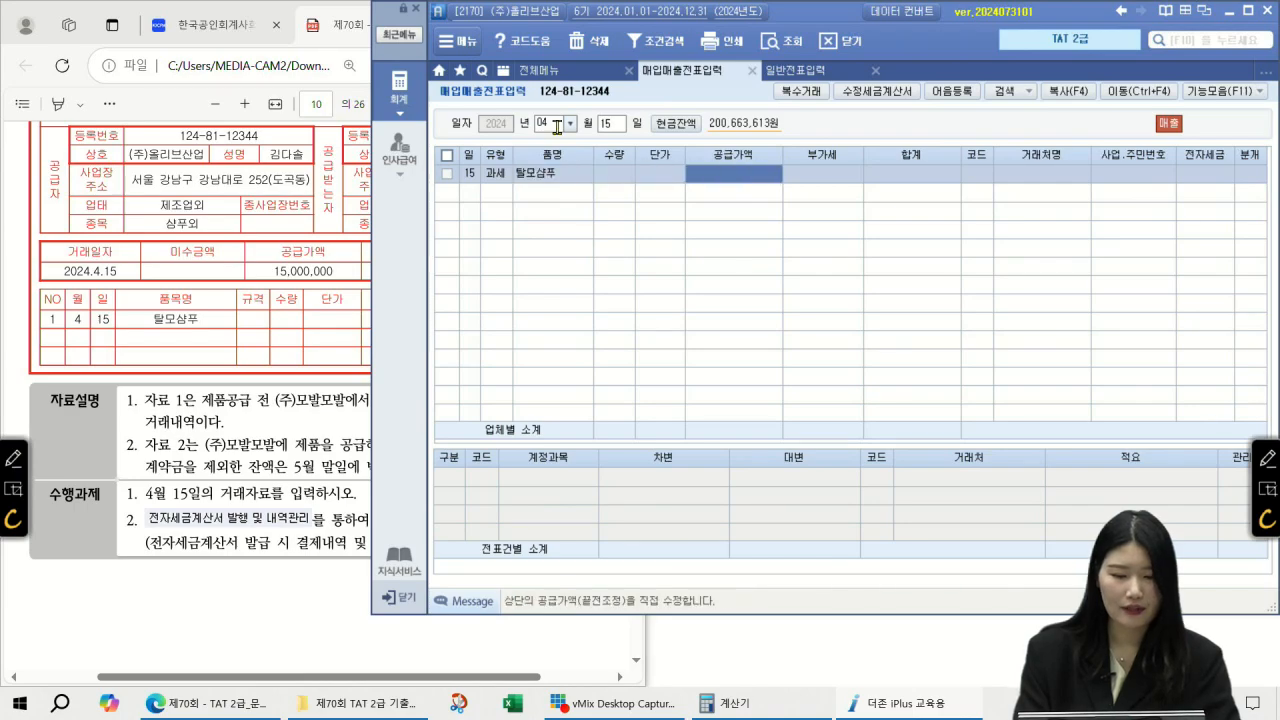
pyautogui.write('15000000')
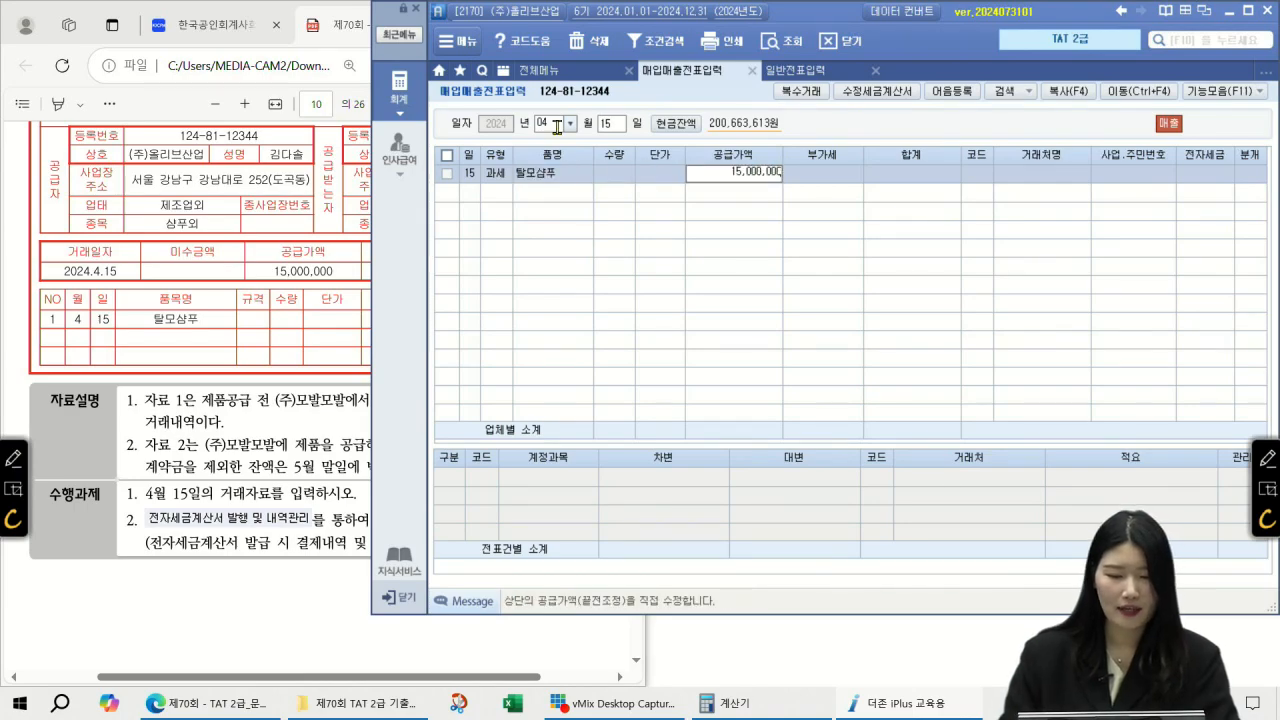
pyautogui.press('Return')
pyautogui.press('Return')
# Step: Set customer (주)모발모발, leave 전자세금 blank, and choose 분개 3 (혼합)
pyautogui.press('F2')
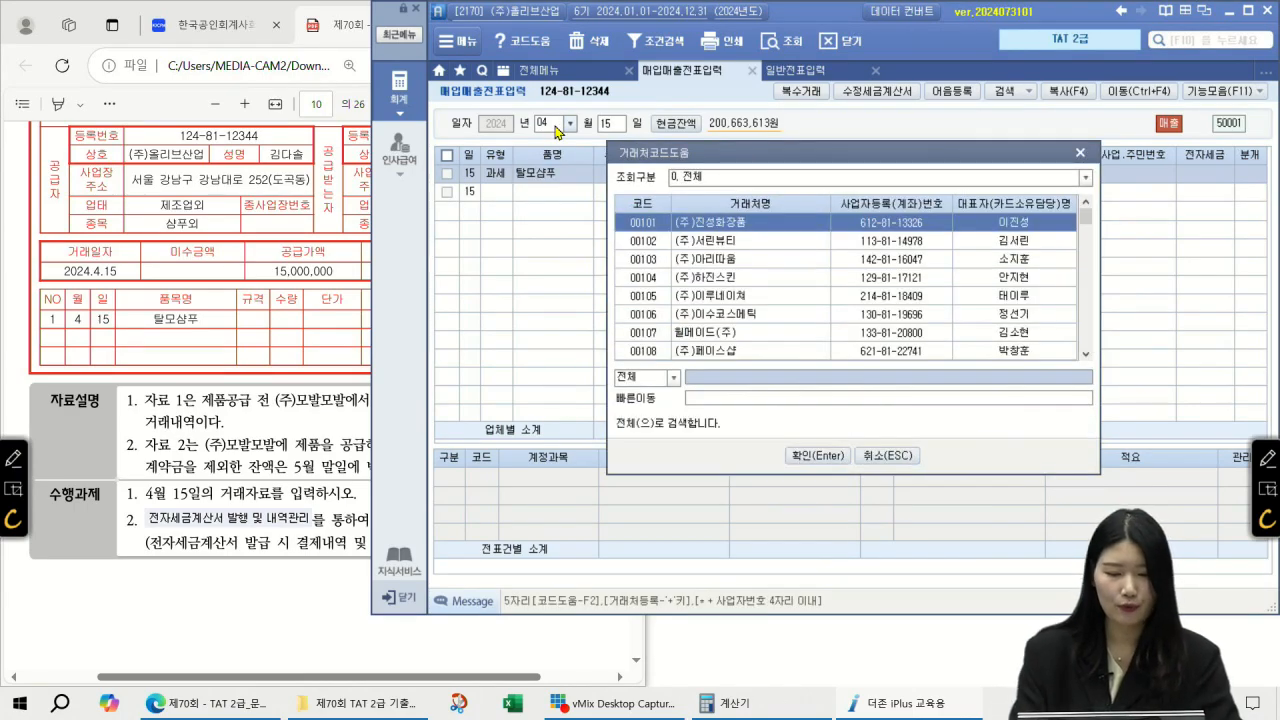
pyautogui.write('모발모발')
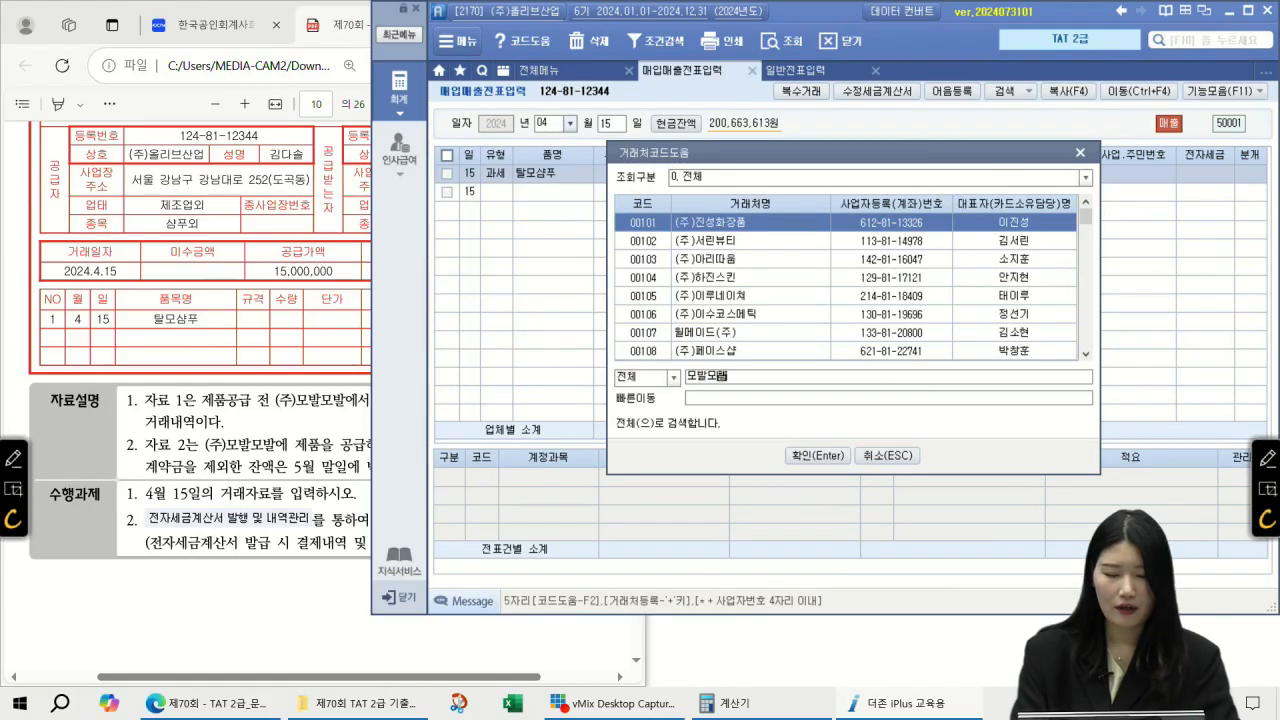
pyautogui.press('Return')
pyautogui.press('Return')
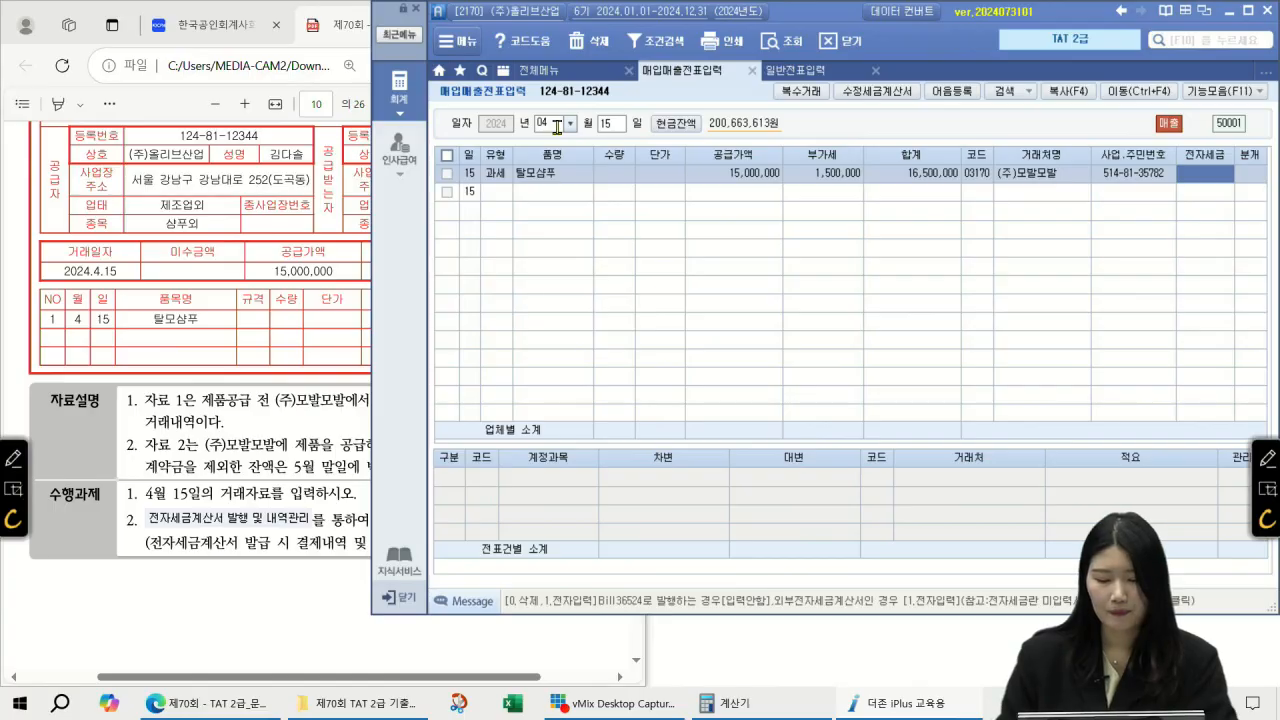
pyautogui.write('1')
pyautogui.press('Return')
pyautogui.press('Left')
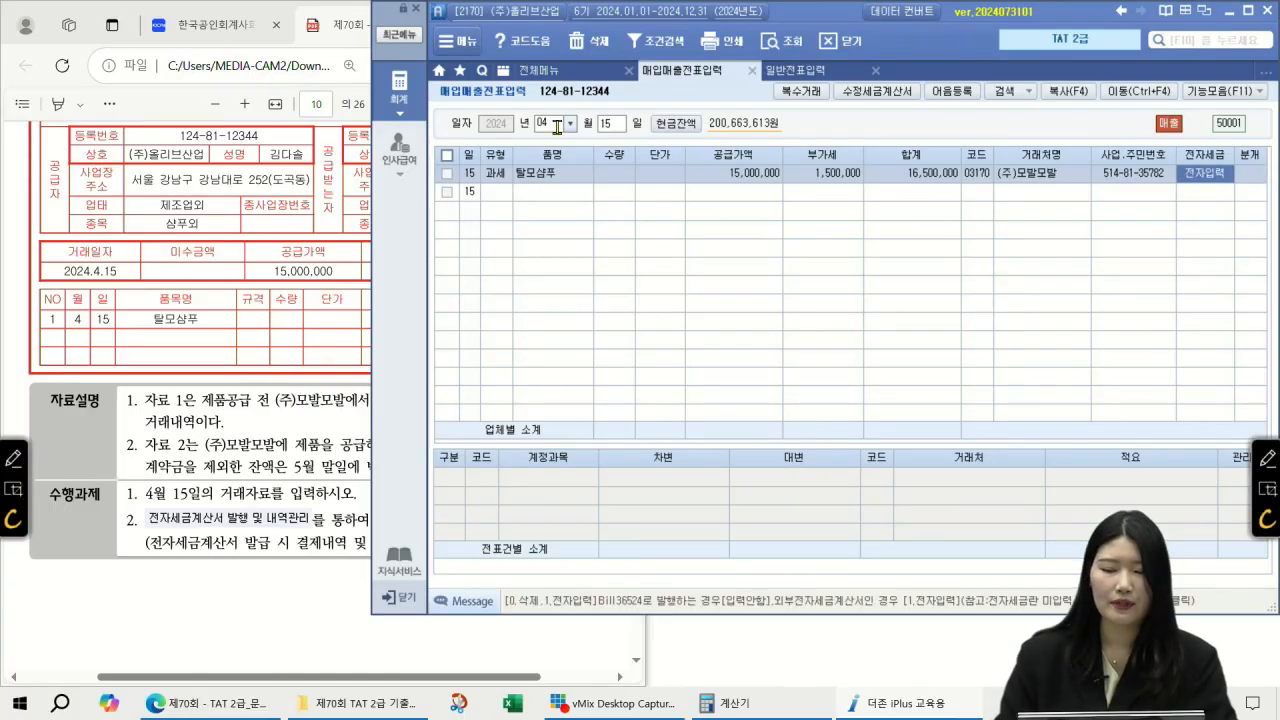
pyautogui.write('0')
pyautogui.press('Return')
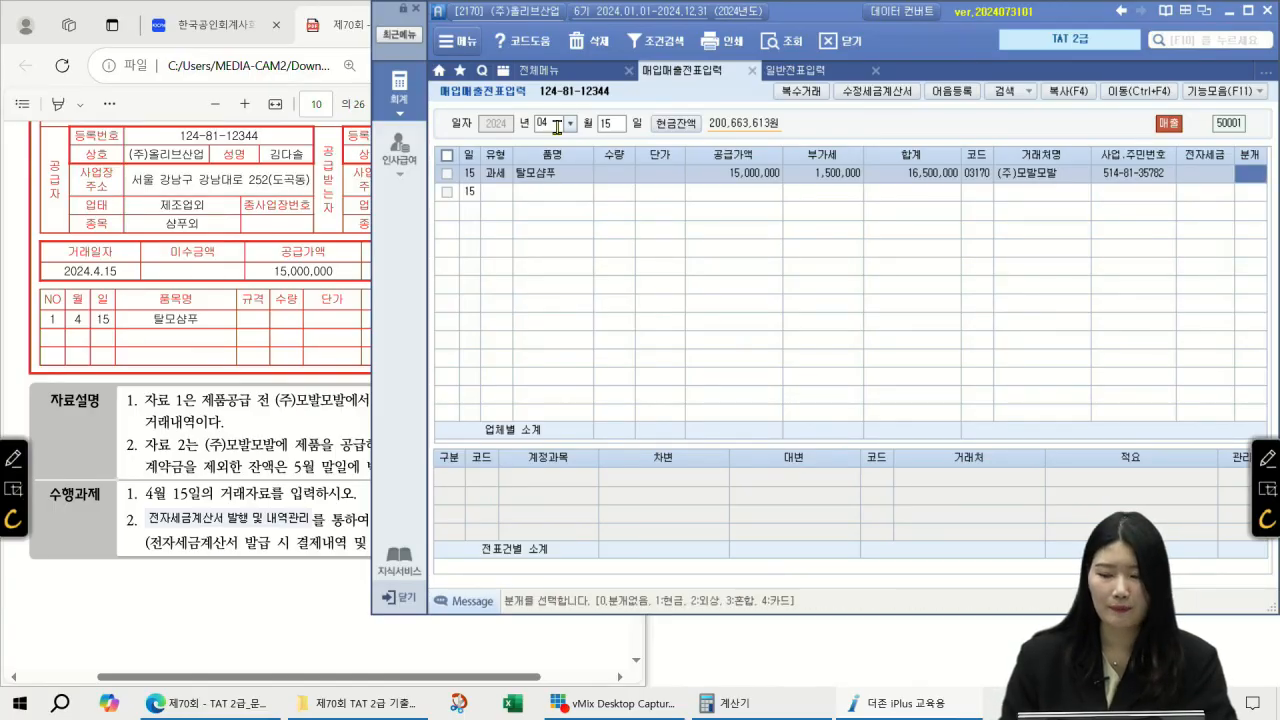
pyautogui.write('3')
pyautogui.press('Return')
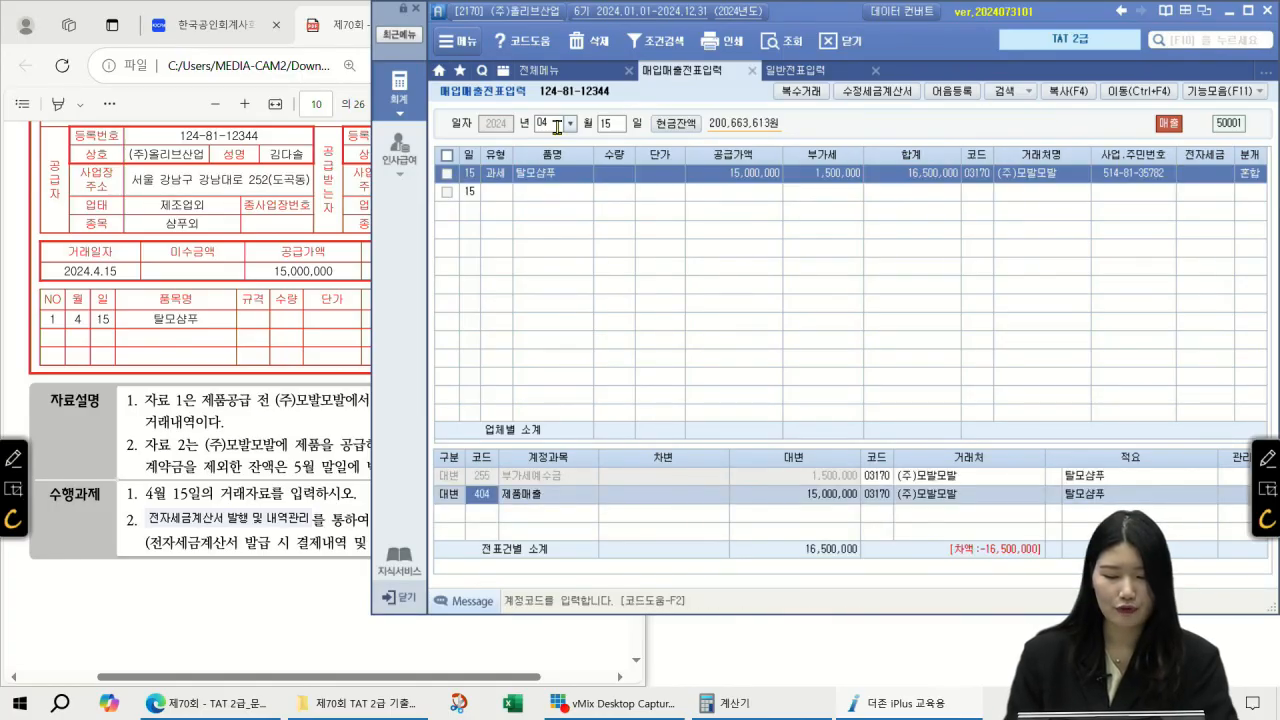
pyautogui.press('Return')
pyautogui.press('Return')
pyautogui.press('Return')
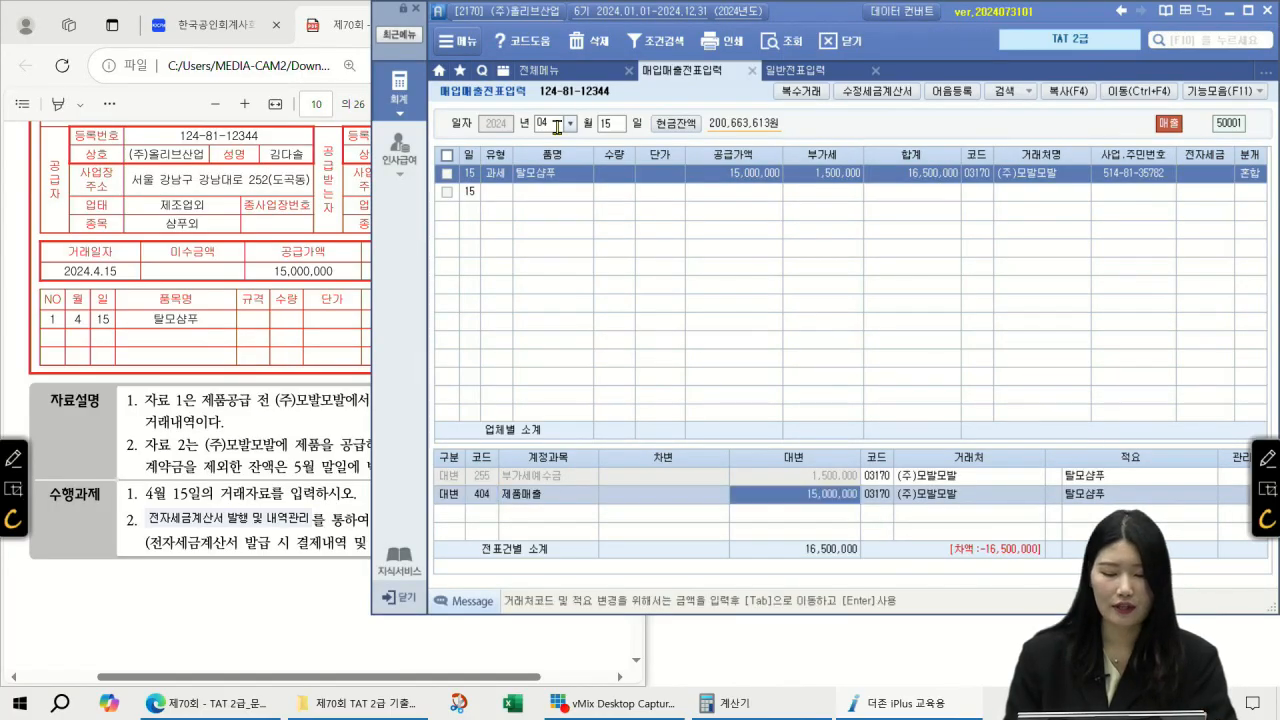
# Step: Add a 5,000,000 debit line to 259 선수금
pyautogui.press('F2')
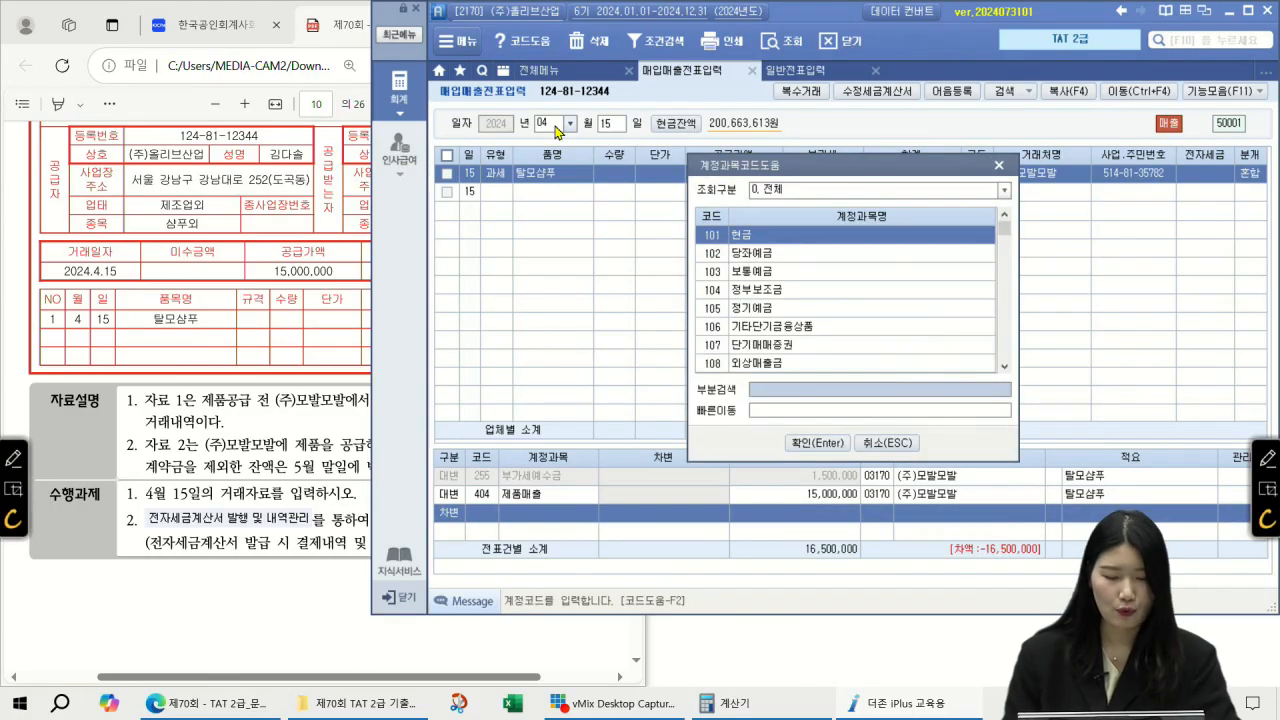
pyautogui.write('선수금')
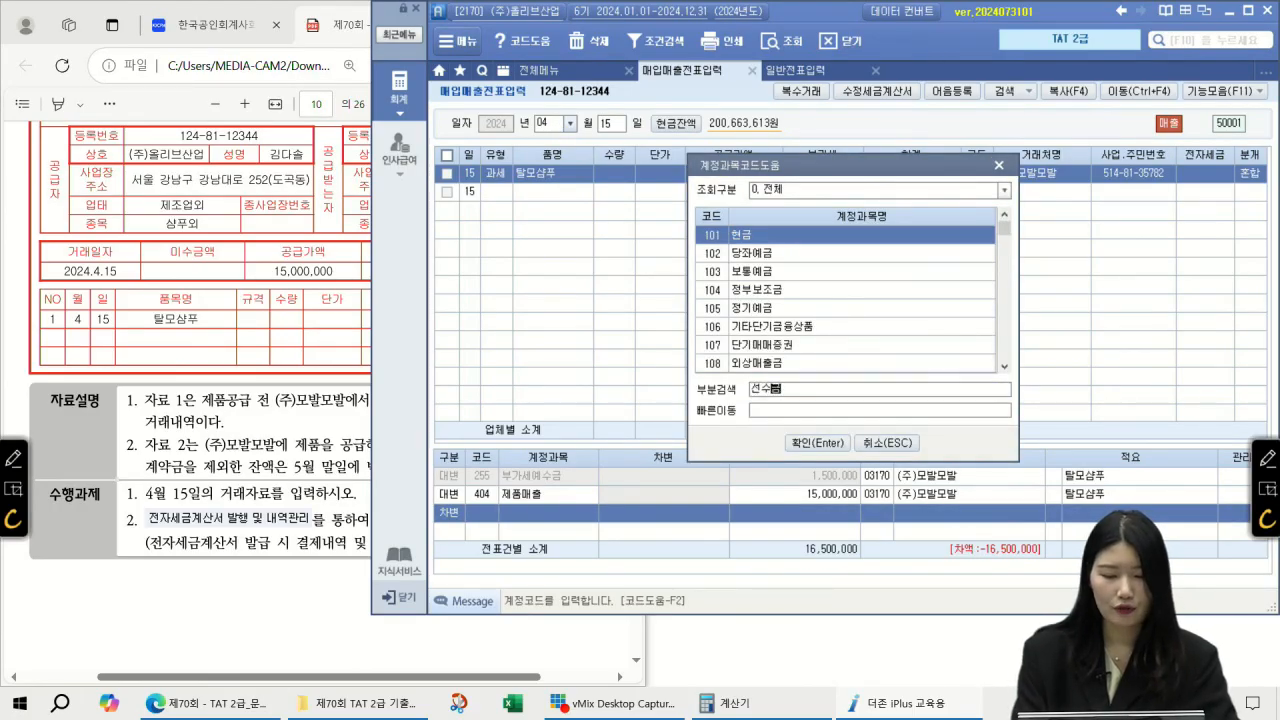
pyautogui.press('Return')
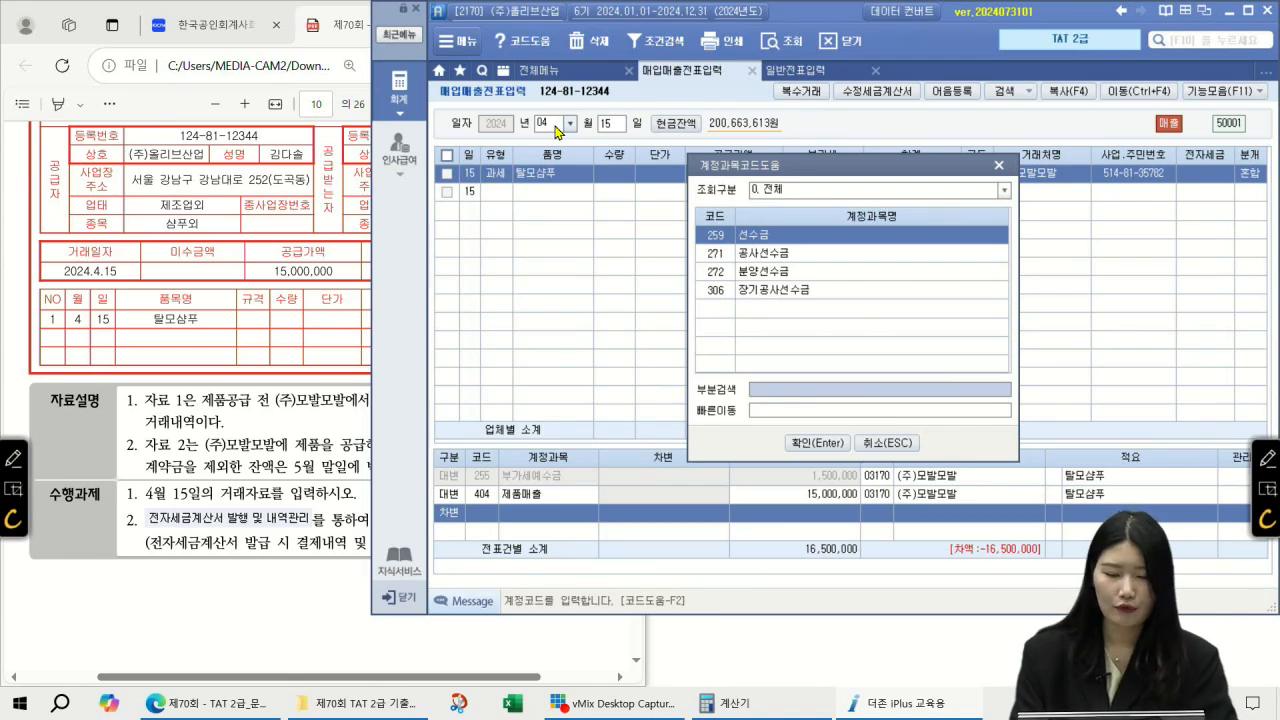
pyautogui.press('Return')
pyautogui.write('5000000')
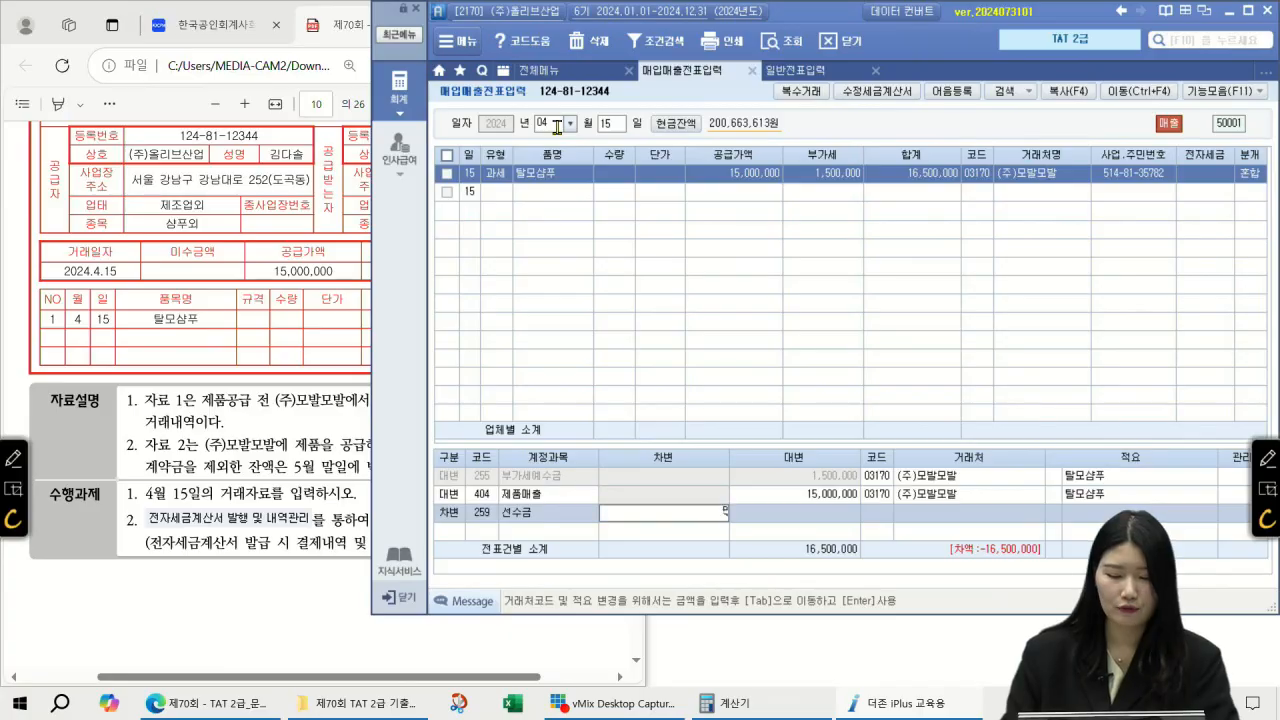
pyautogui.press('Return')
# Step: Add an 11,500,000 debit to 108 외상매출금 so the slip balances, and review the lines
pyautogui.write('3')
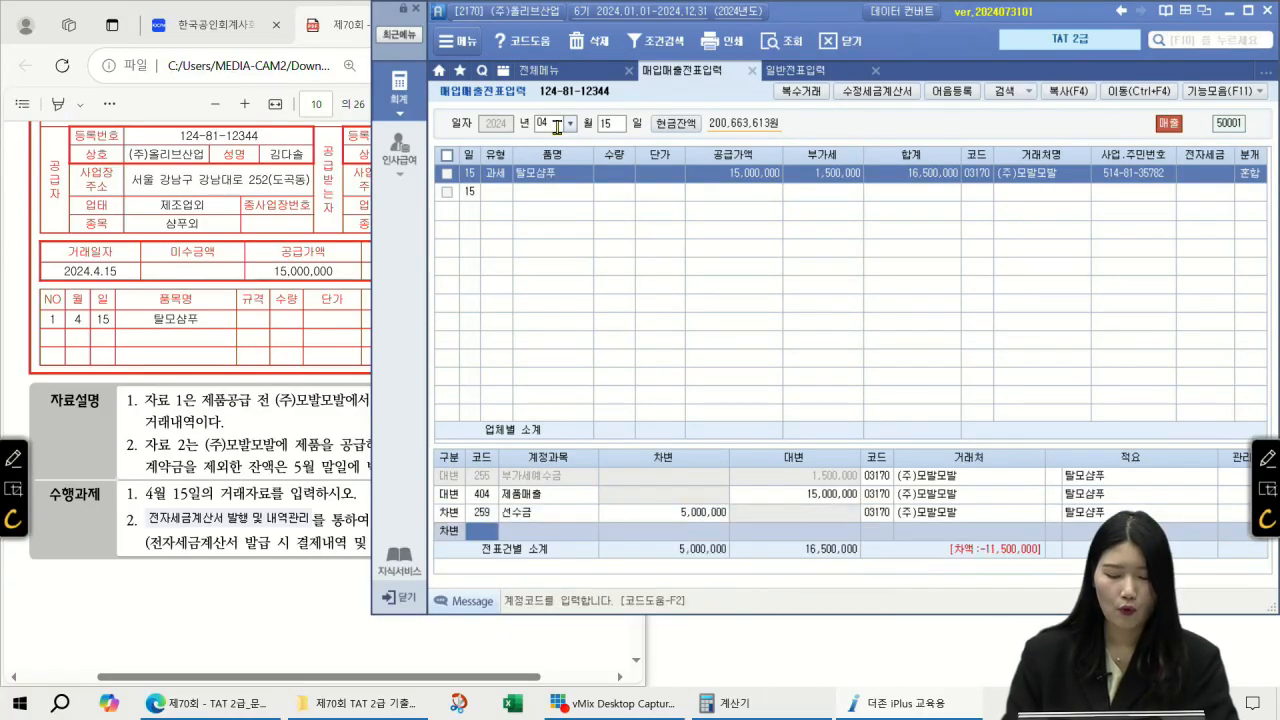
pyautogui.press('F2')
pyautogui.write('외상매출금')
pyautogui.press('Return')
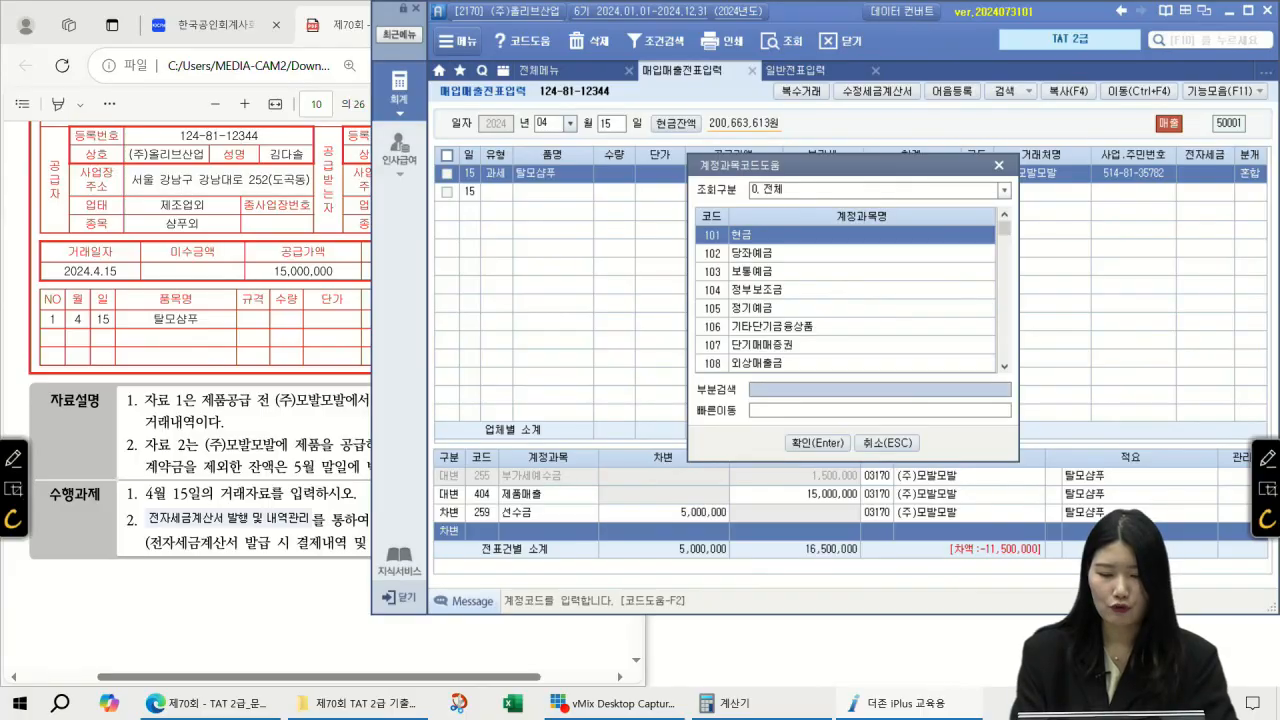
pyautogui.press('Return')
pyautogui.write('11,500')
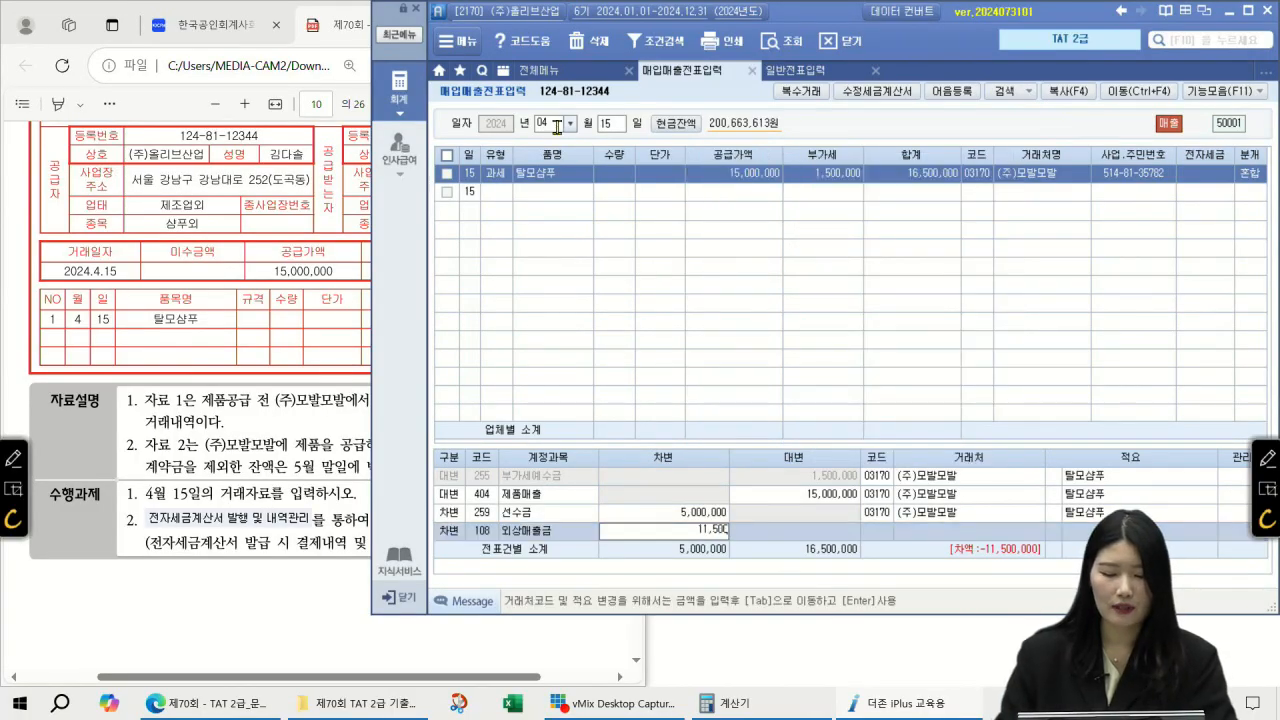
pyautogui.write(',000')
pyautogui.press('Return')
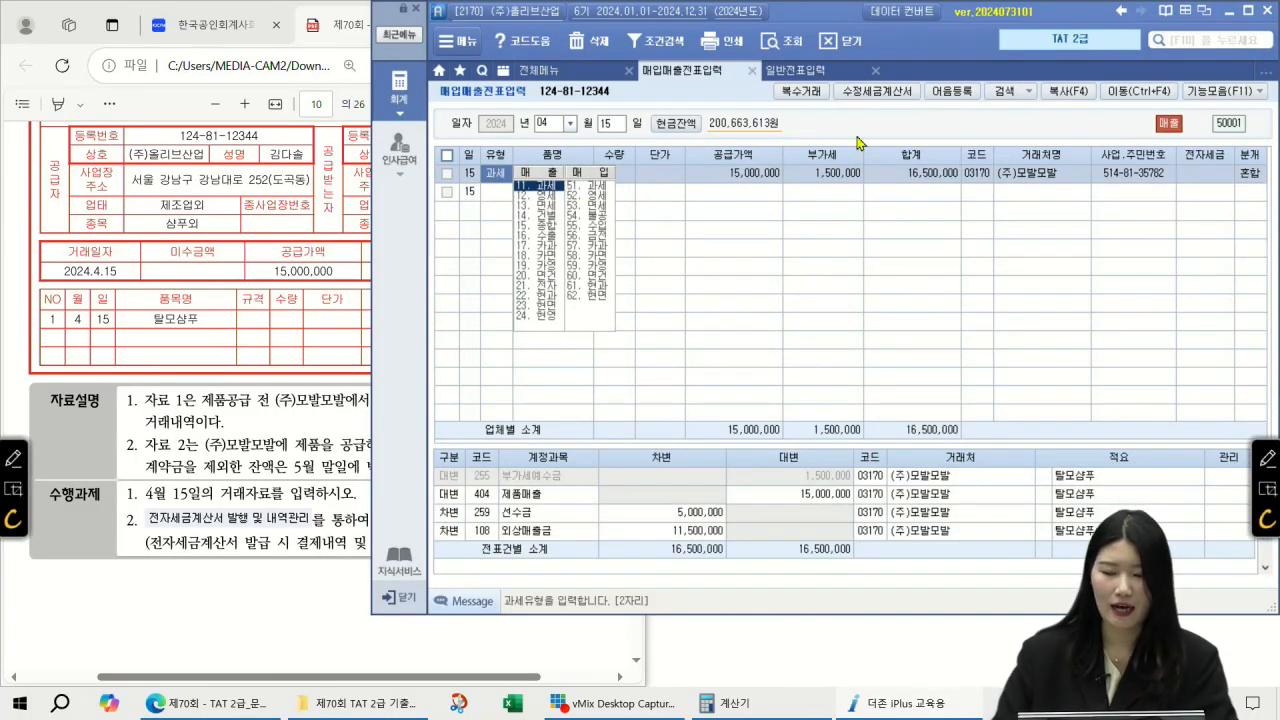
pyautogui.click(1248, 178)
pyautogui.click(509, 514)
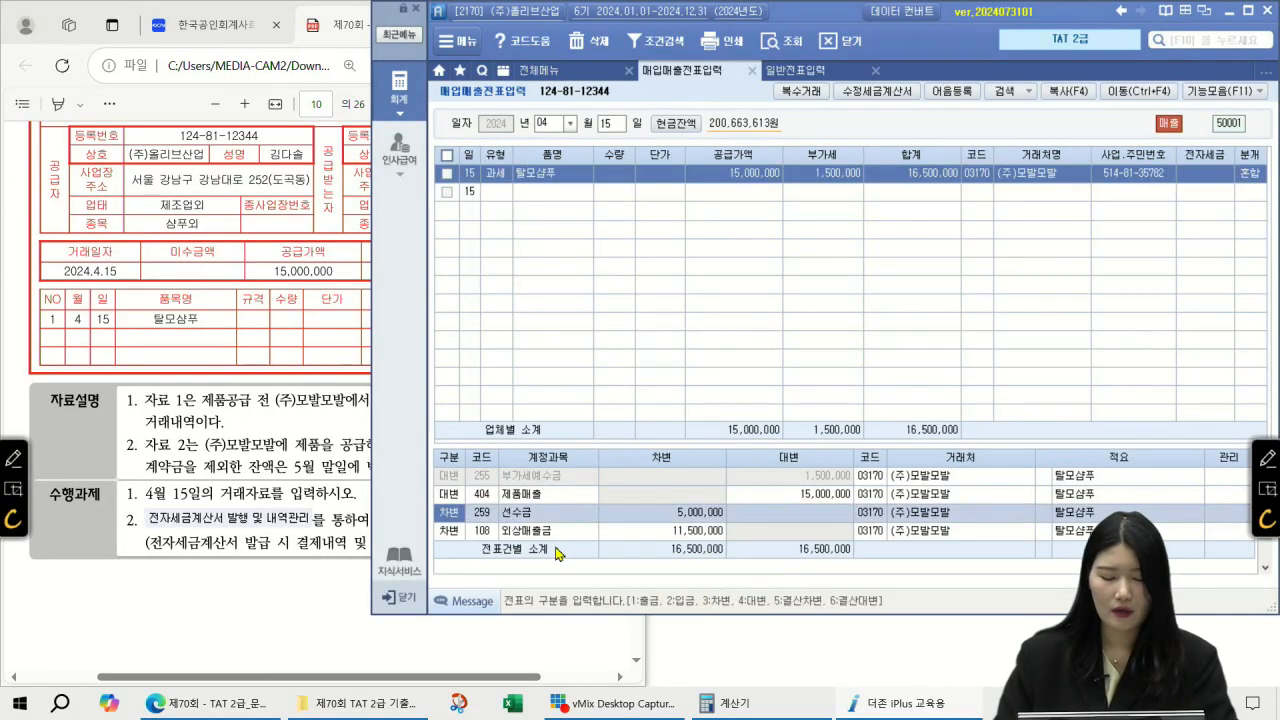
pyautogui.press('Return')
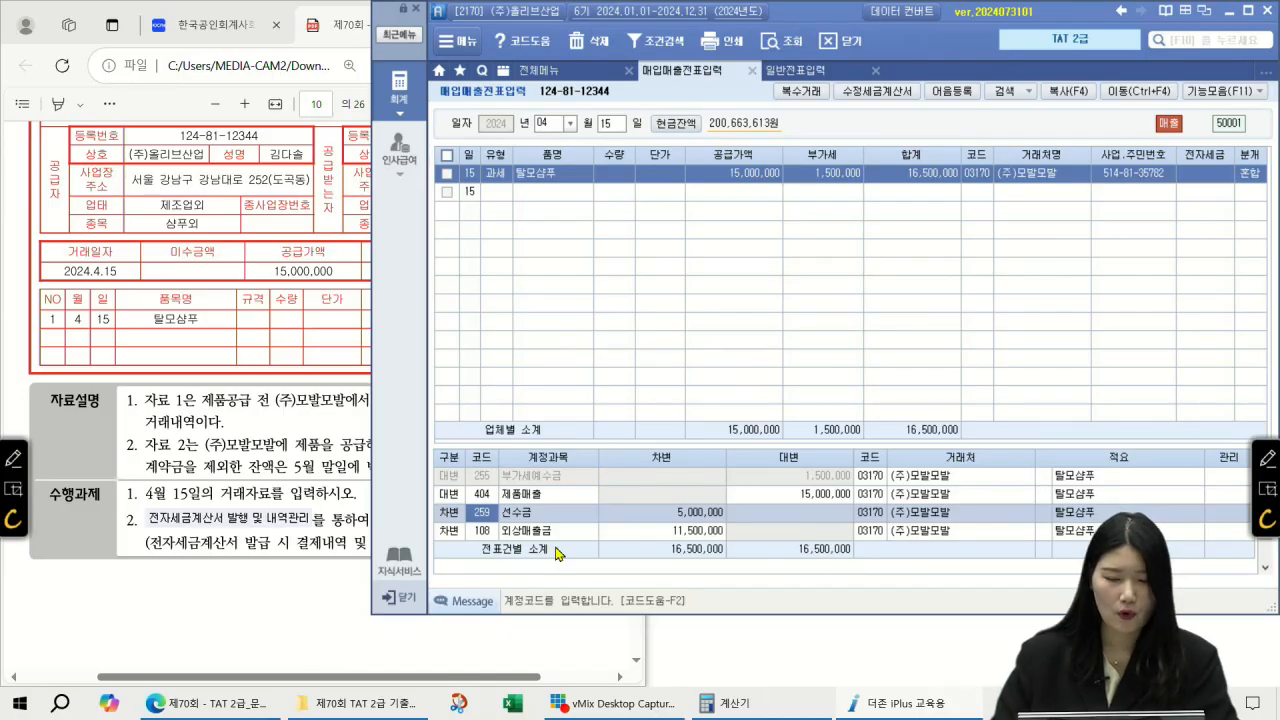
pyautogui.click(558, 74)
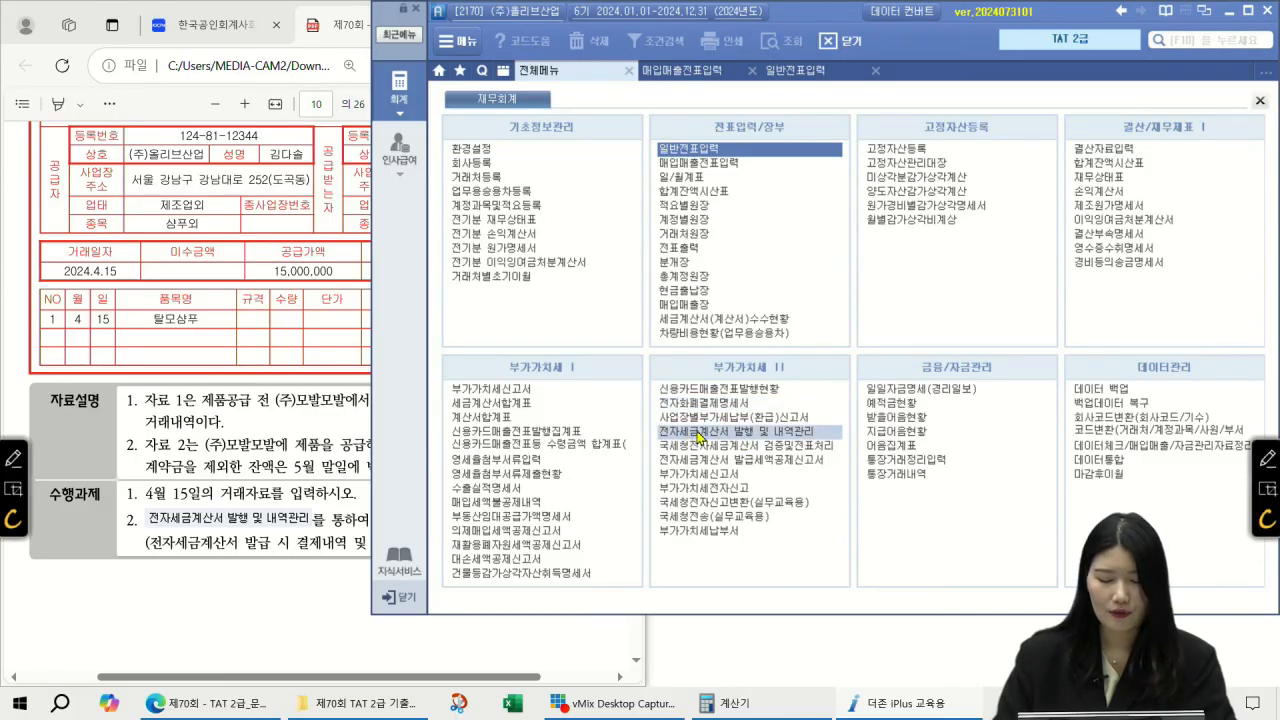
# Step: List invoices in 전자세금계산서 발행 및 내역관리 for the period 04/15 to 04/15
pyautogui.click(763, 433)
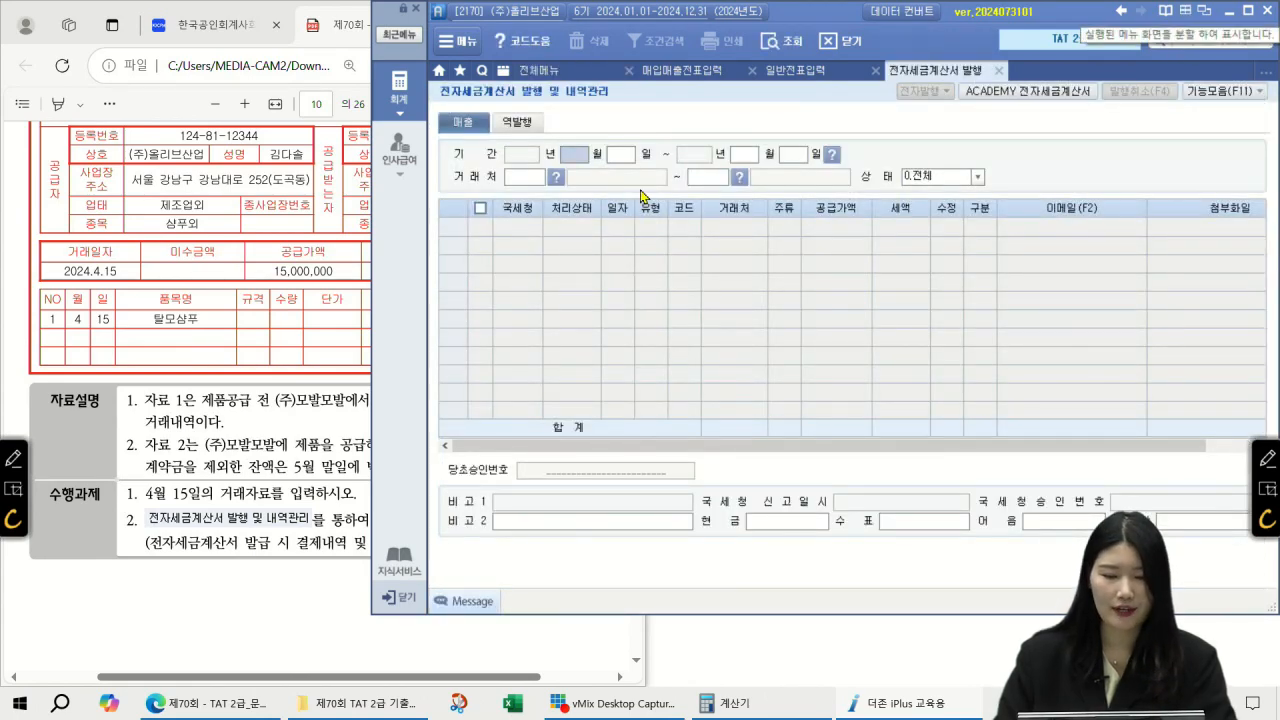
pyautogui.write('04150415')
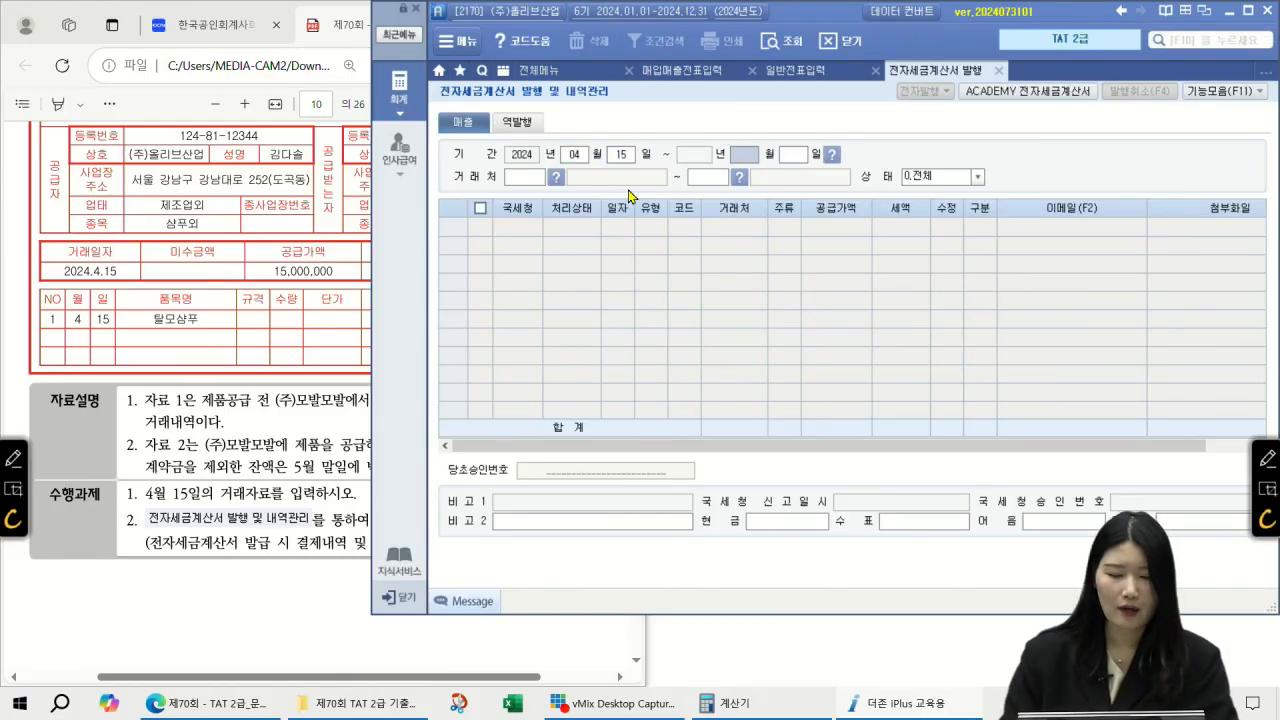
pyautogui.press('Return')
pyautogui.press('Return')
pyautogui.press('Return')
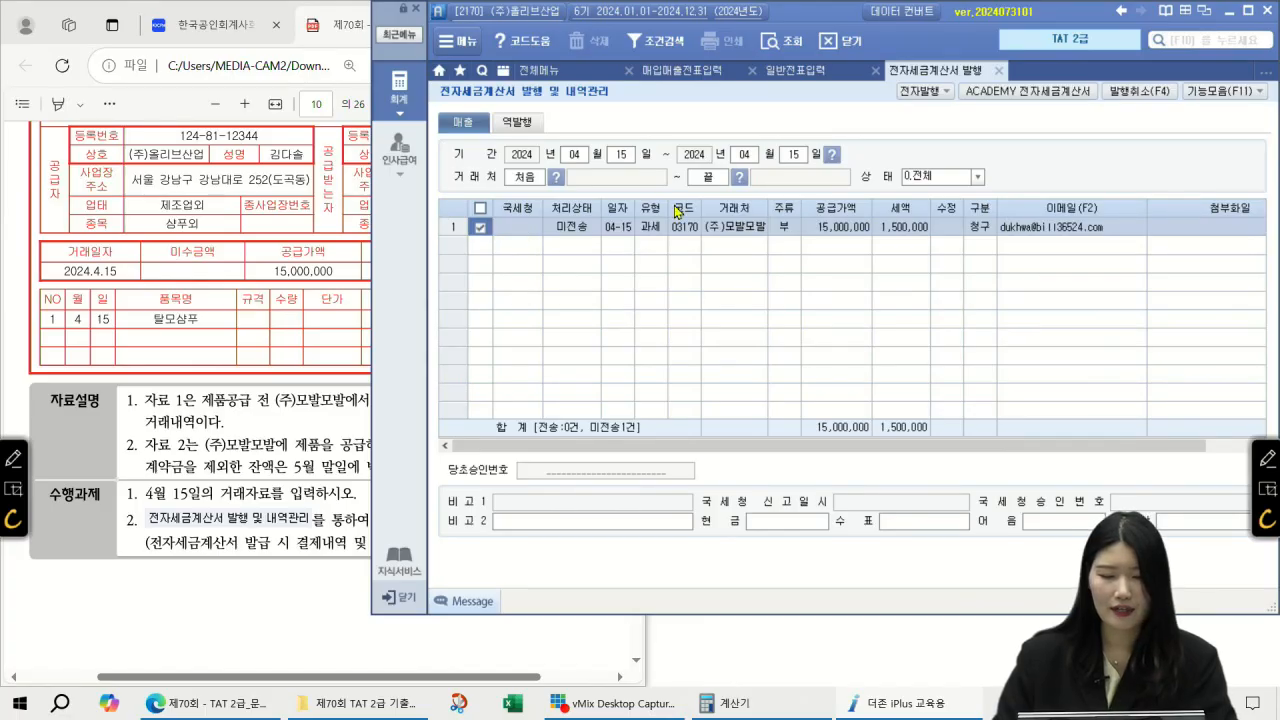
# Step: Issue the 4/15 (주)모발모발 e-tax invoice via 전자발행 and tick it for transmission
pyautogui.click(922, 91)
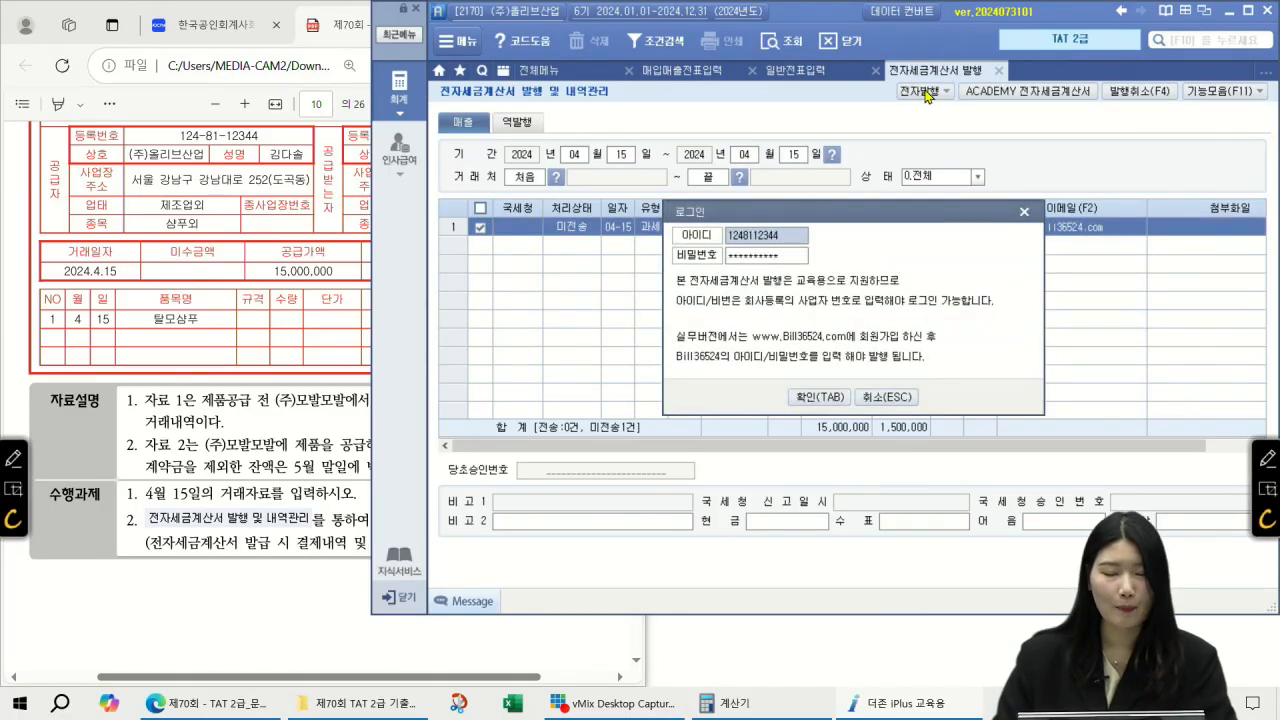
pyautogui.click(770, 258)
pyautogui.click(766, 238)
pyautogui.click(769, 256)
pyautogui.click(826, 398)
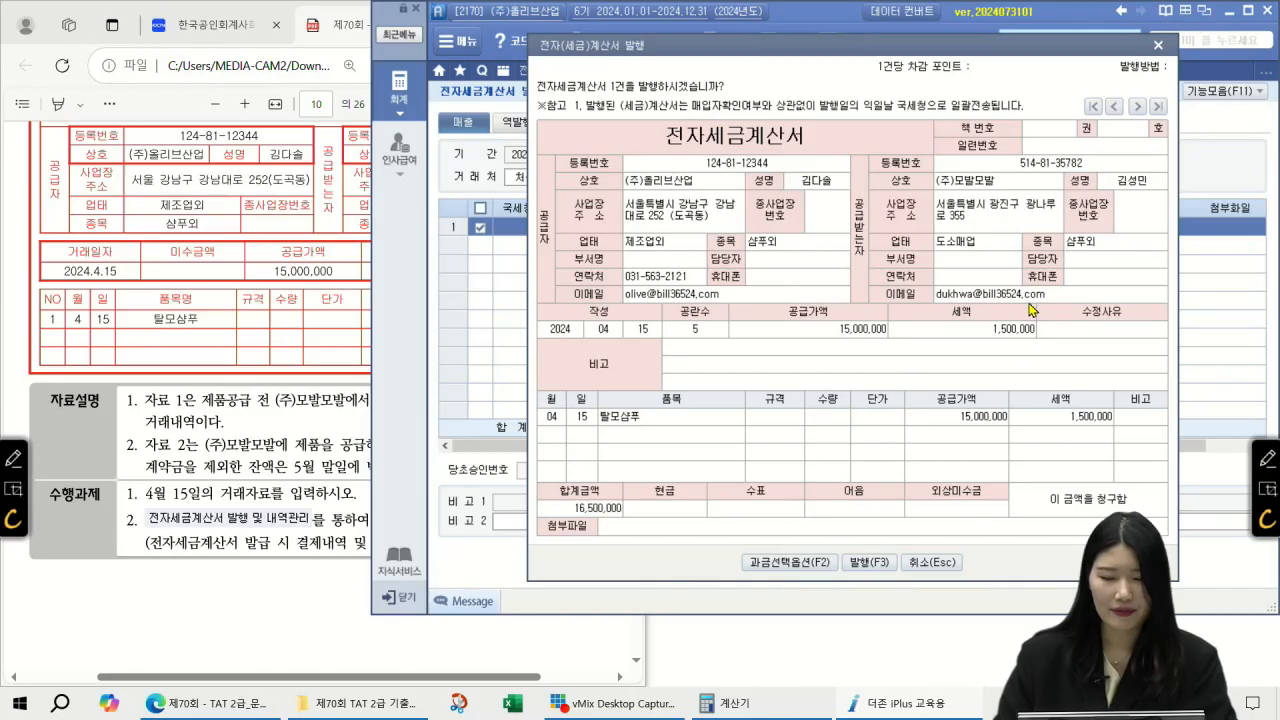
pyautogui.click(870, 563)
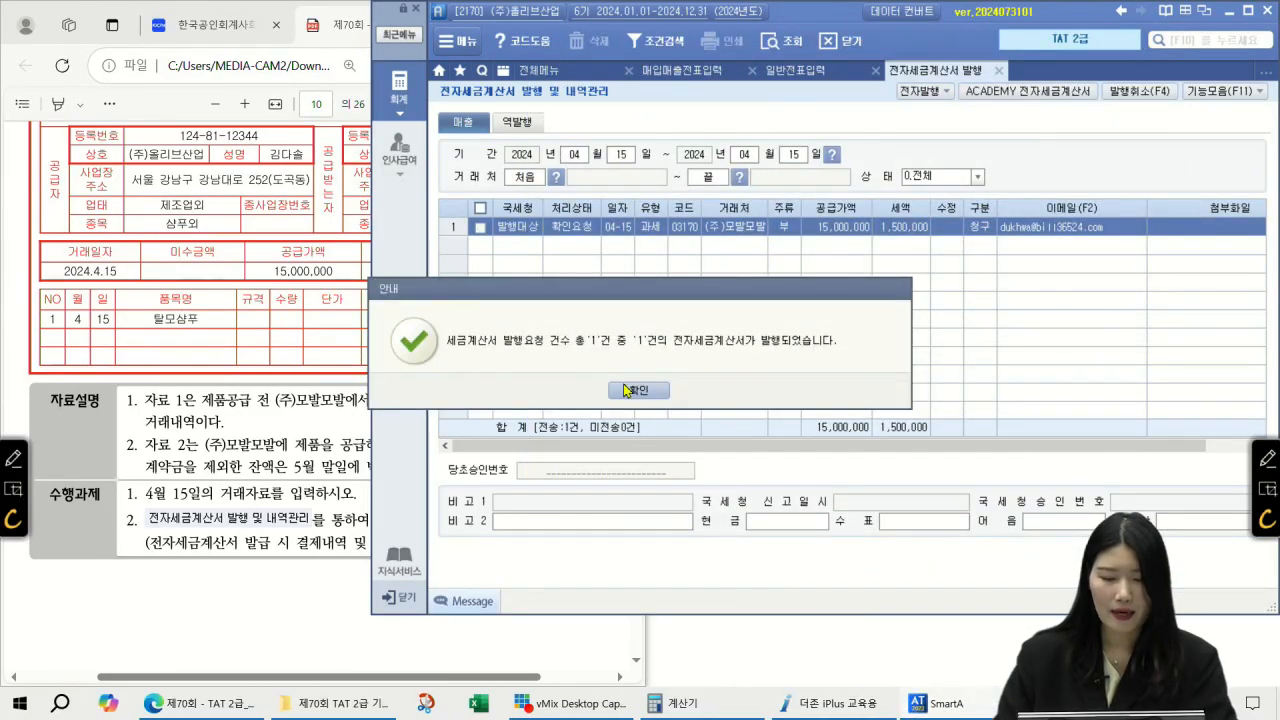
pyautogui.click(633, 390)
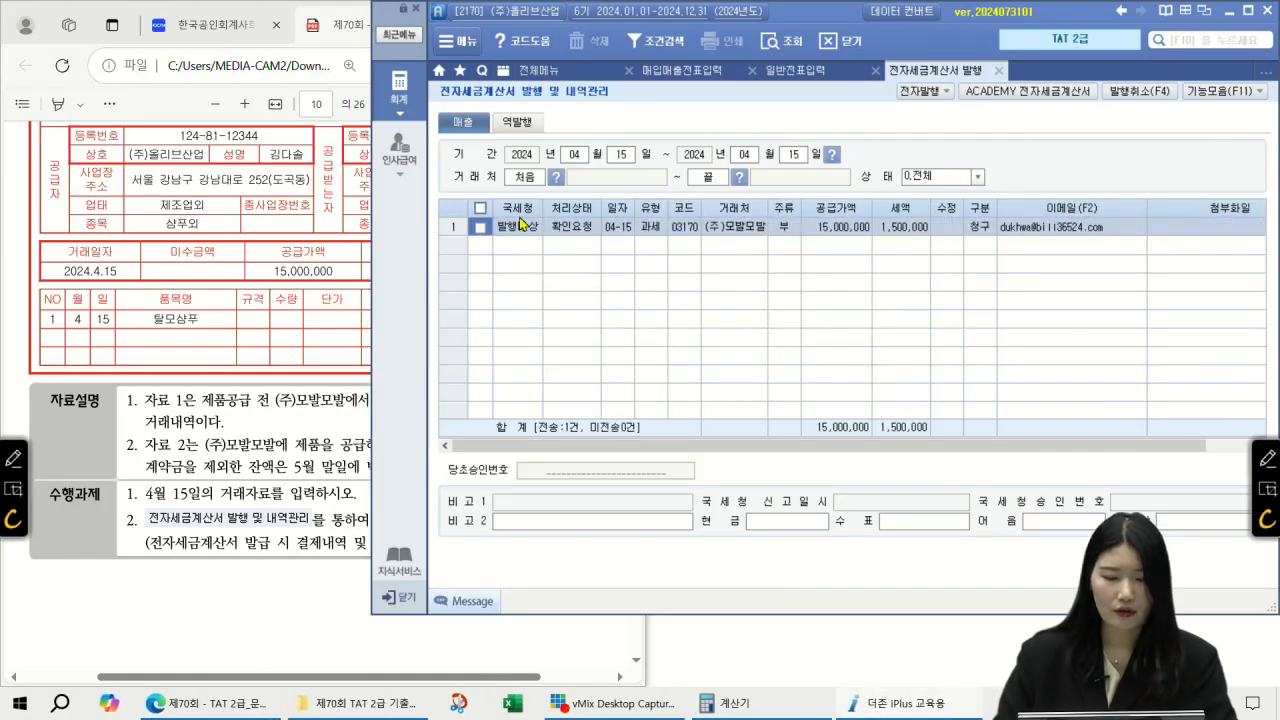
pyautogui.click(479, 209)
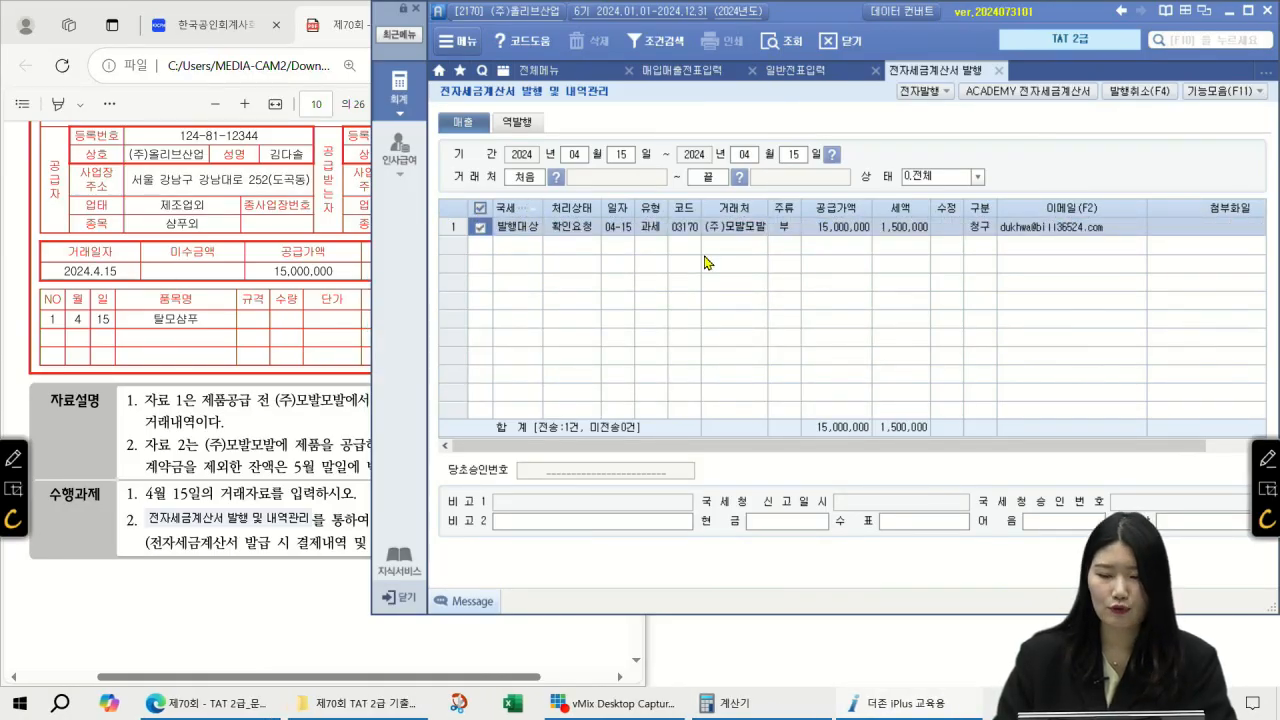
# Step: In Bill36524, look up unsent sales invoices, send the 4/15 invoice, and re-query
pyautogui.click(993, 100)
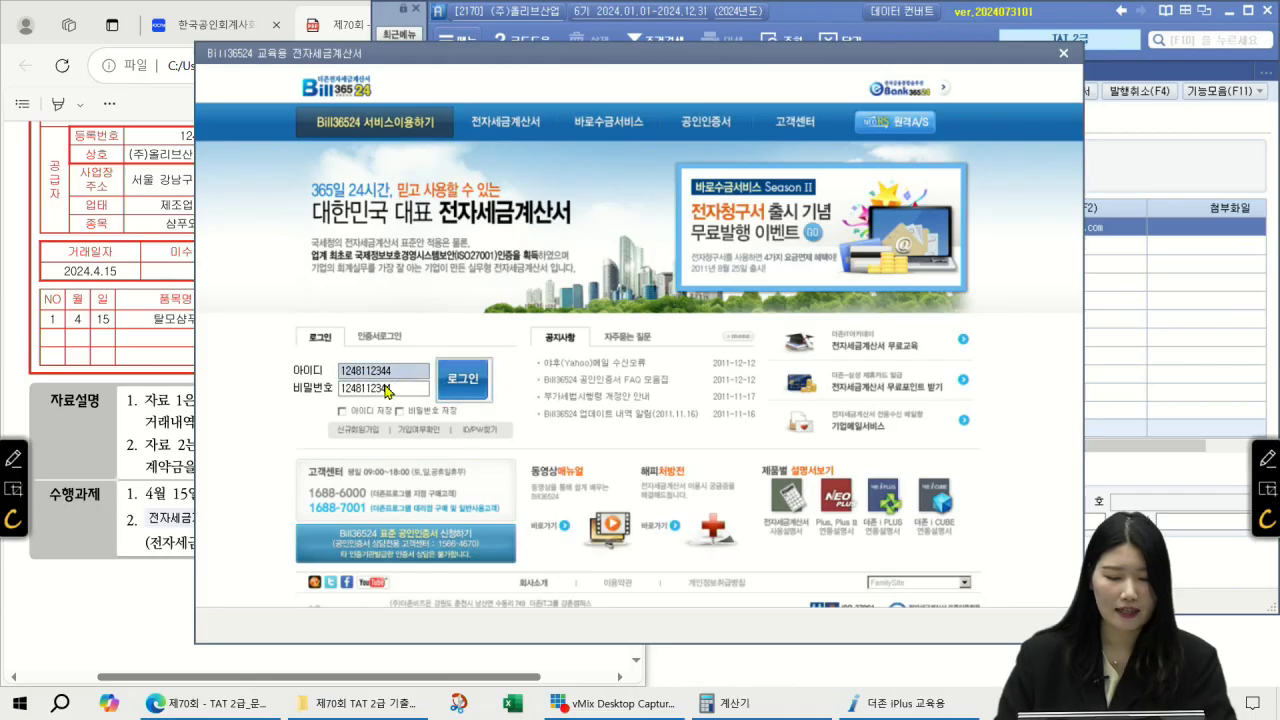
pyautogui.click(462, 382)
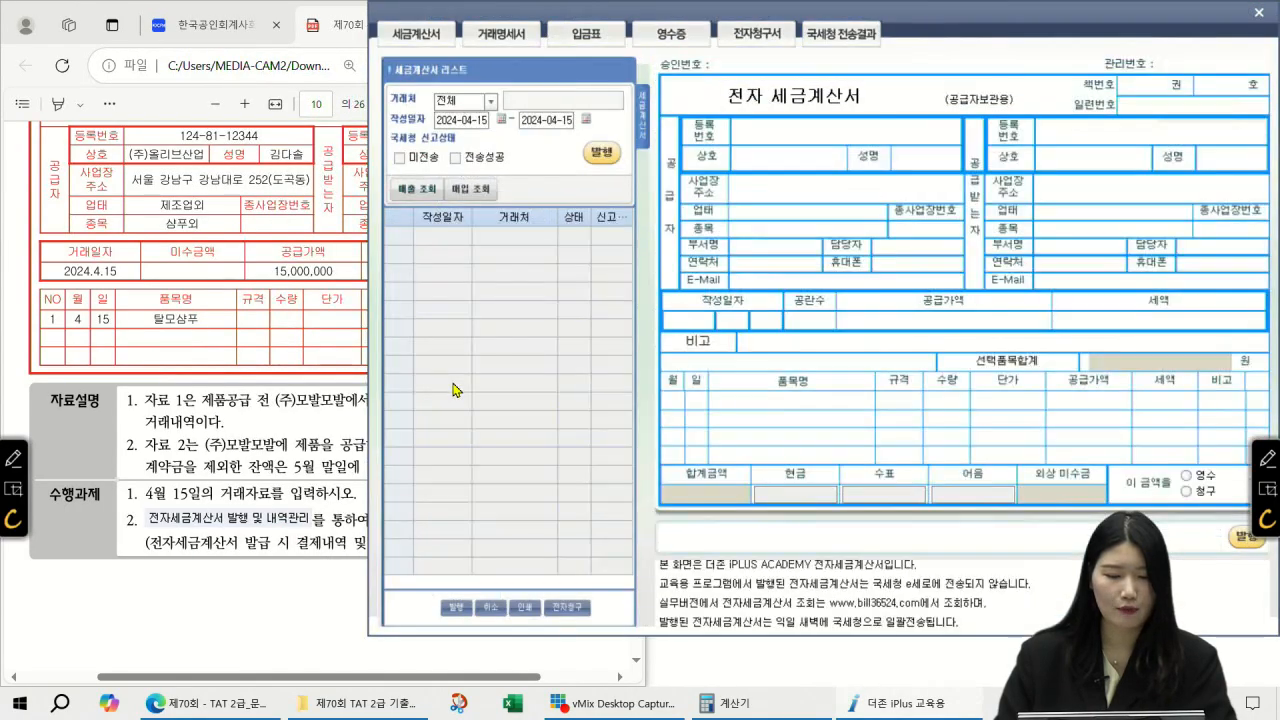
pyautogui.click(400, 157)
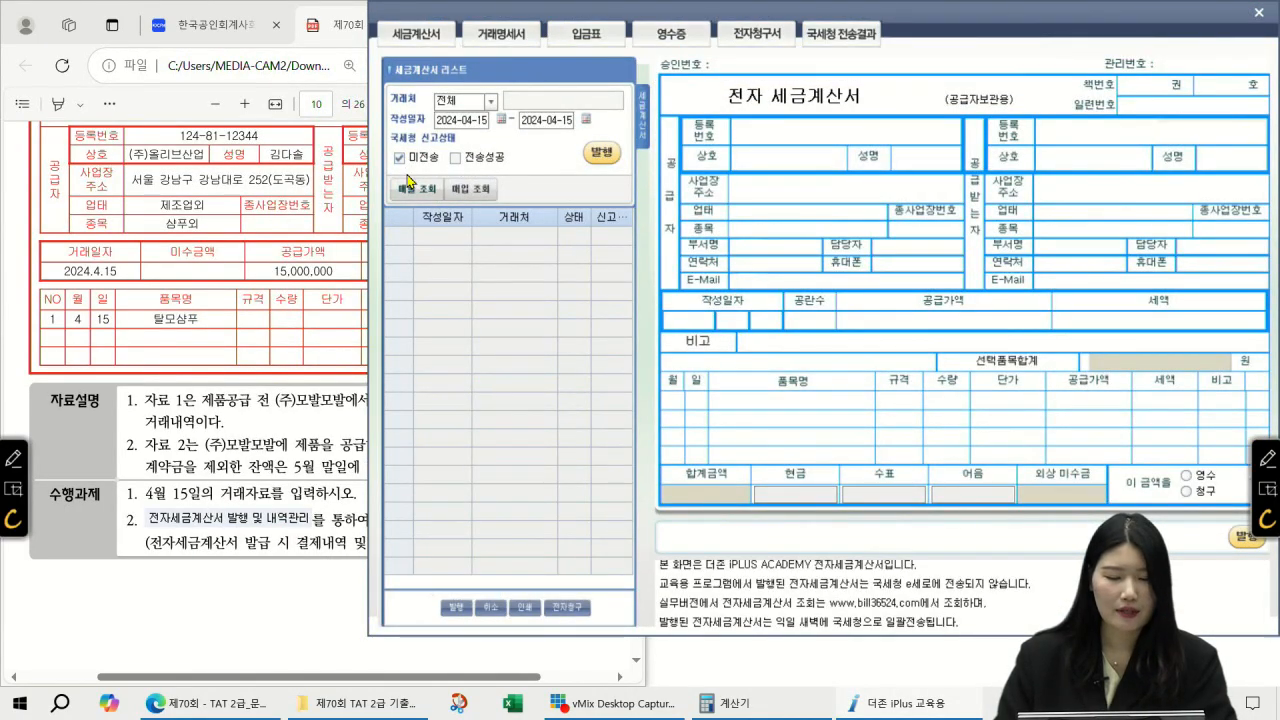
pyautogui.click(408, 192)
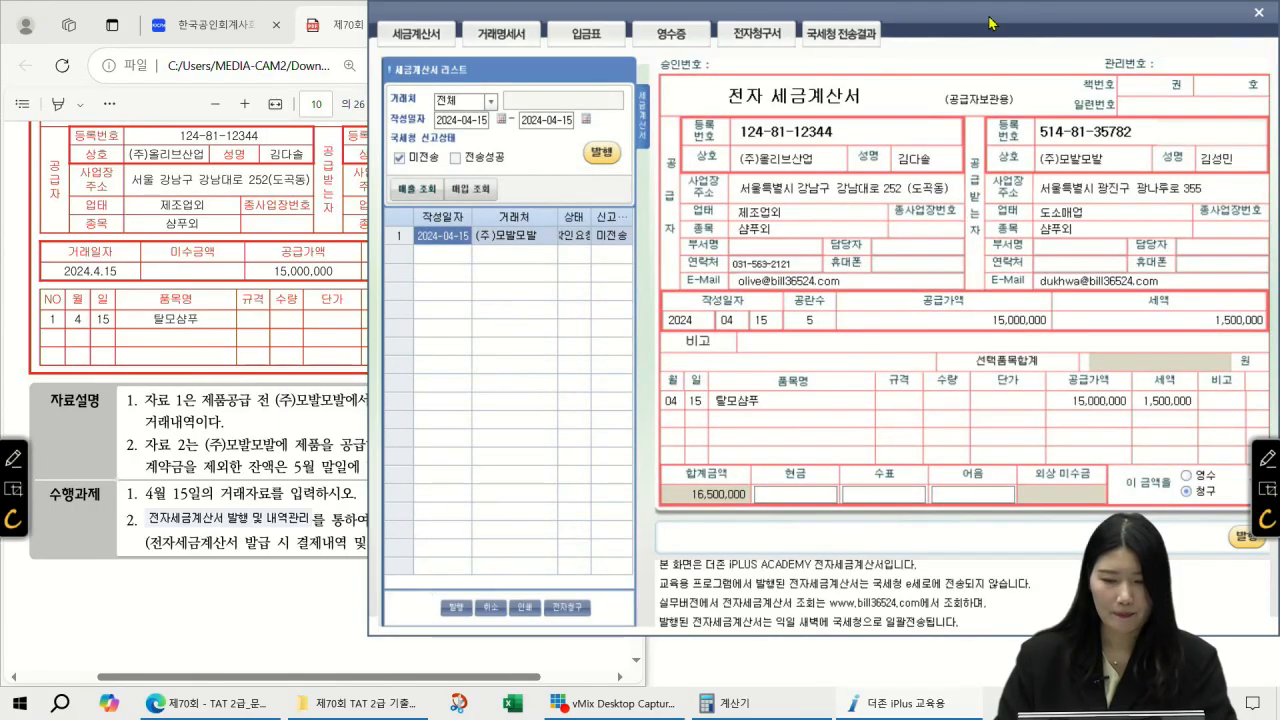
pyautogui.moveTo(991, 21); pyautogui.dragTo(967, 25)
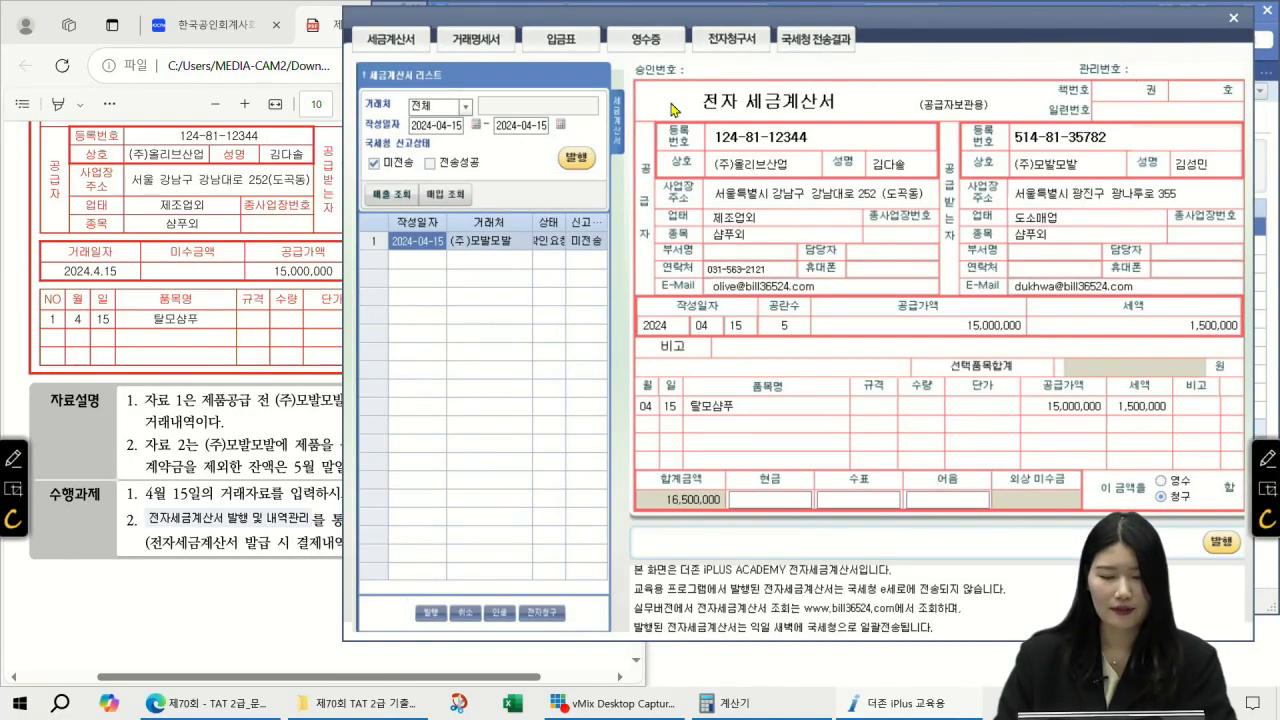
pyautogui.click(577, 160)
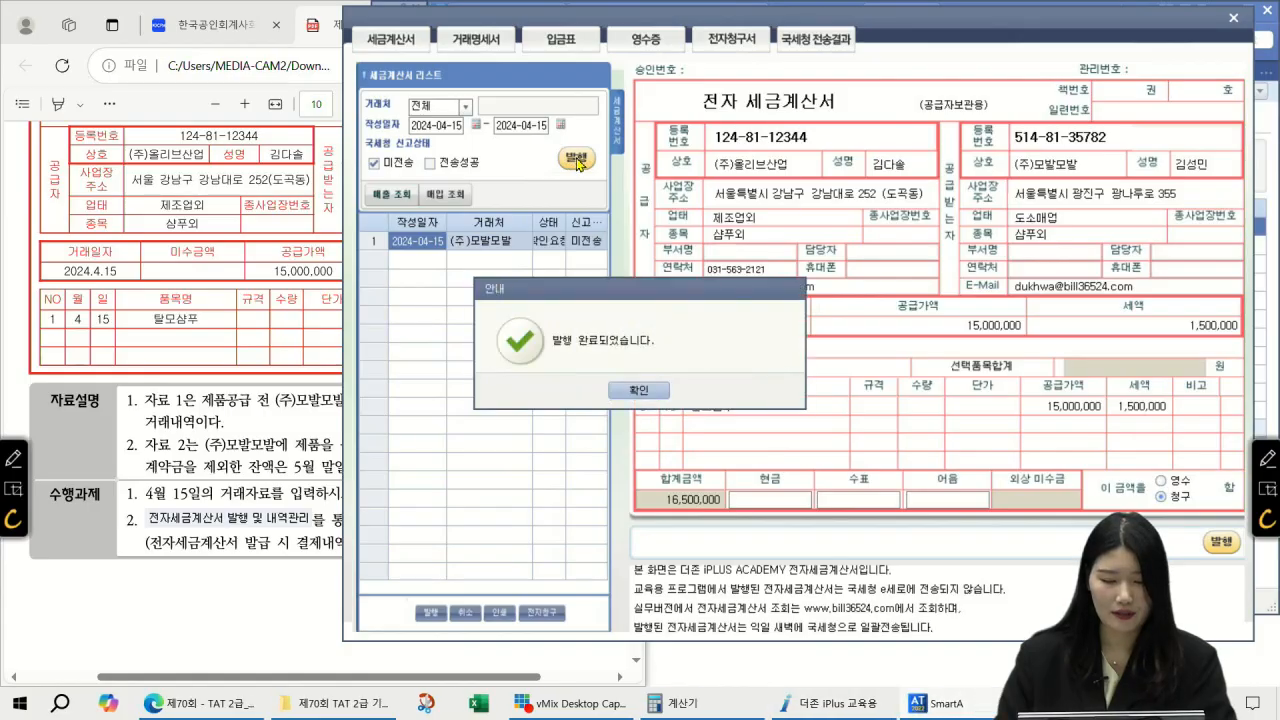
pyautogui.click(638, 393)
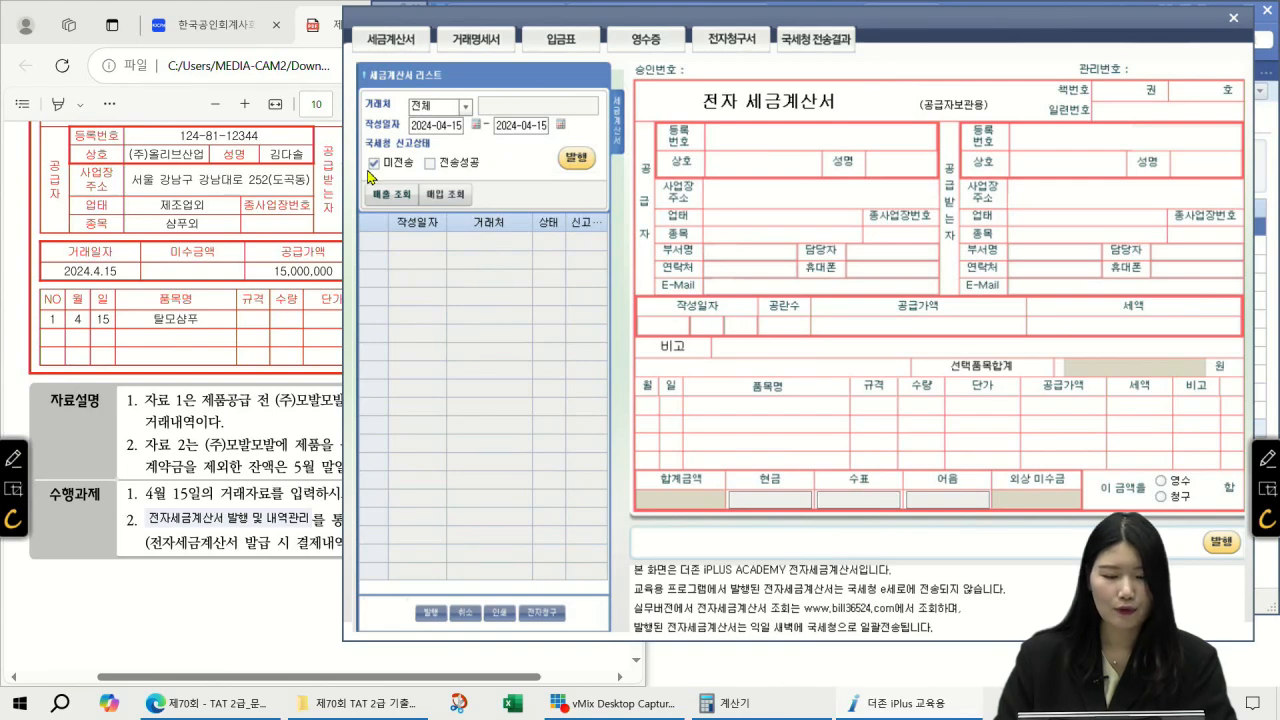
pyautogui.click(400, 192)
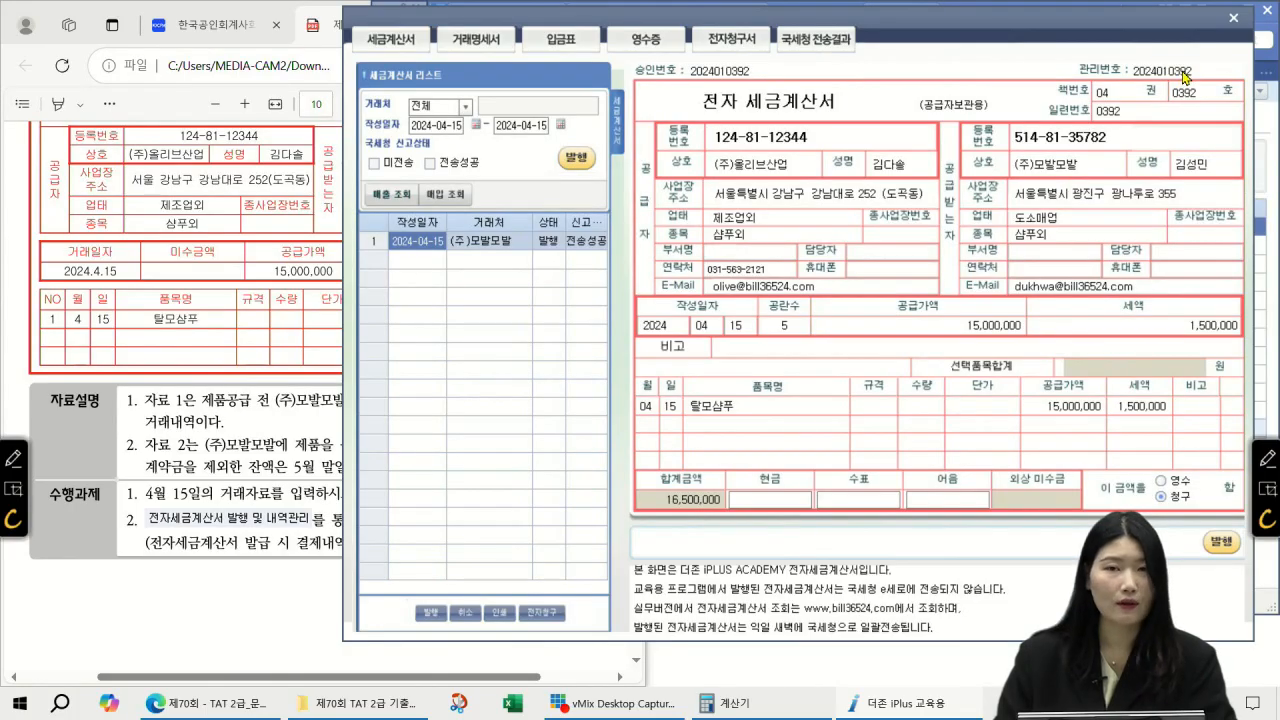
# Step: Confirm the invoice shows 전송성공 and set the 4/15 sale's 전자세금 to 1 (전자발행)
pyautogui.click(1234, 17)
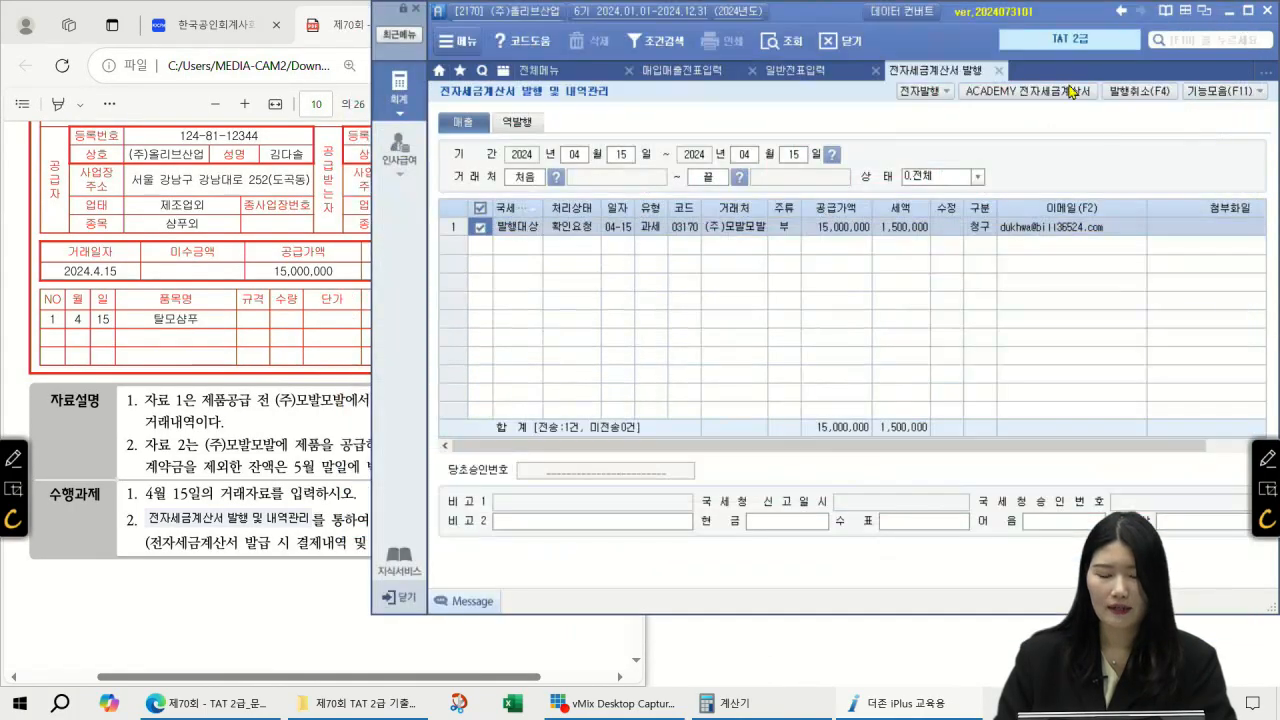
pyautogui.click(773, 44)
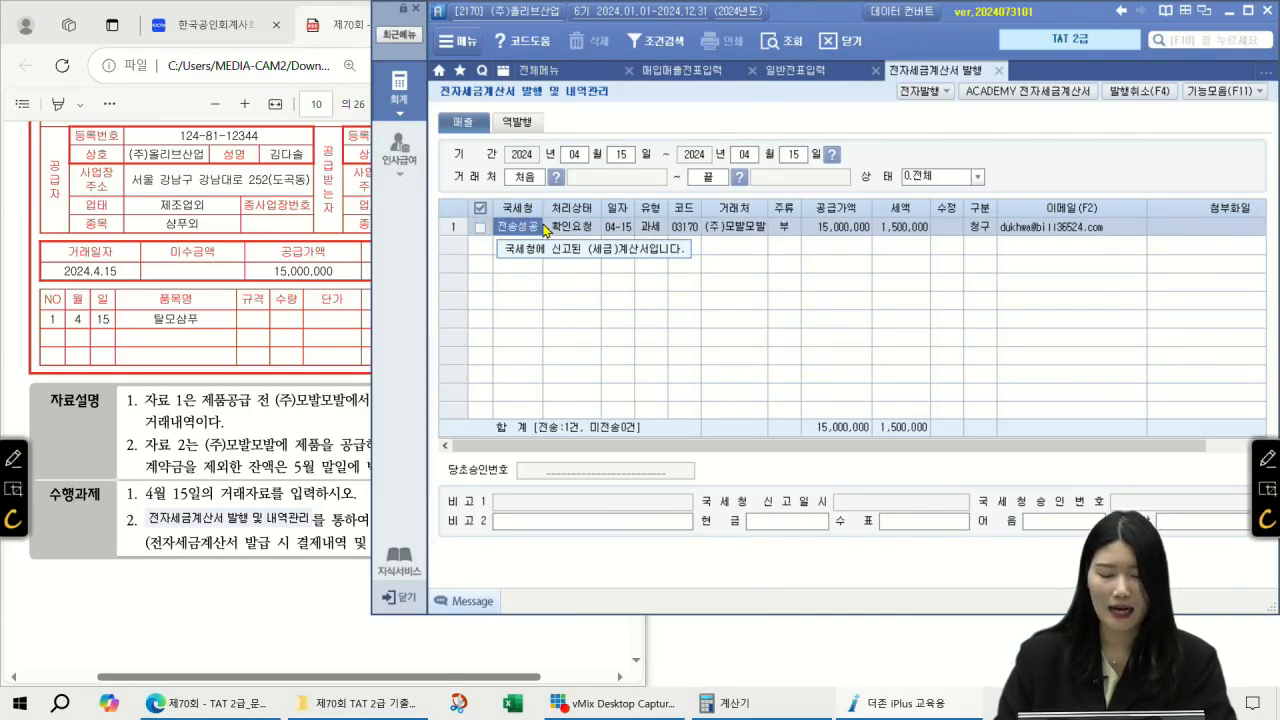
pyautogui.click(692, 72)
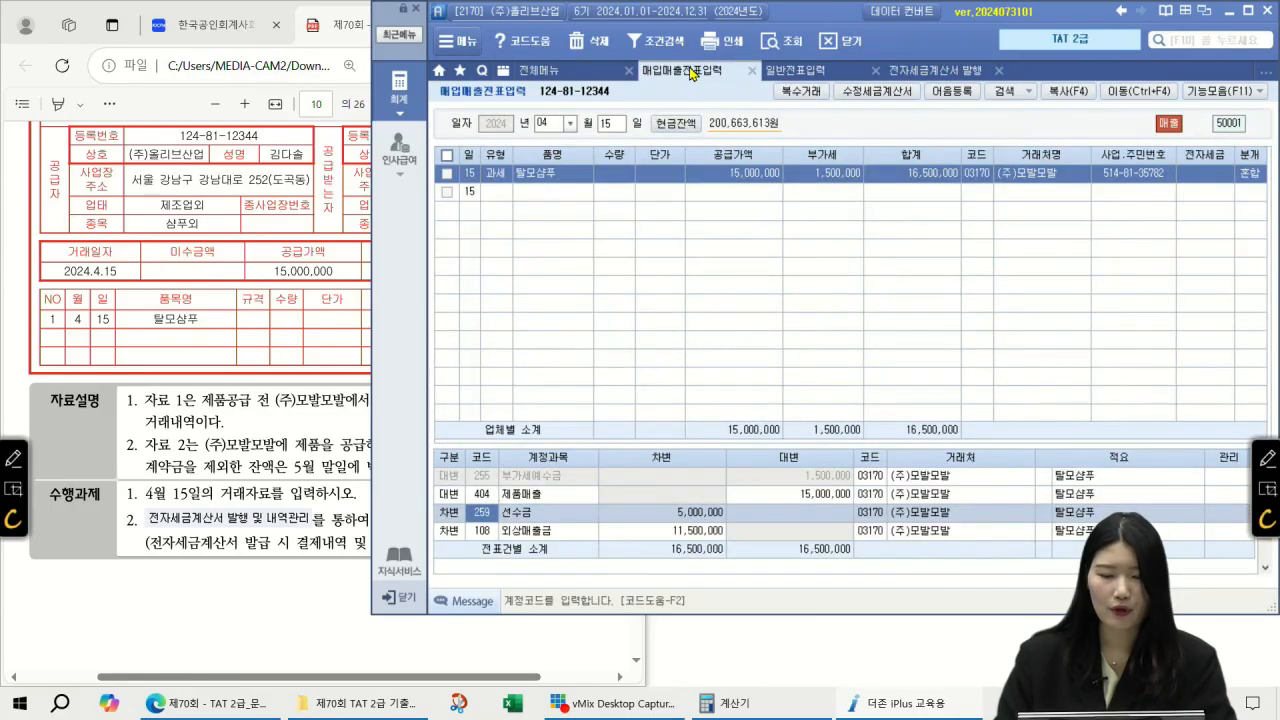
pyautogui.click(1222, 174)
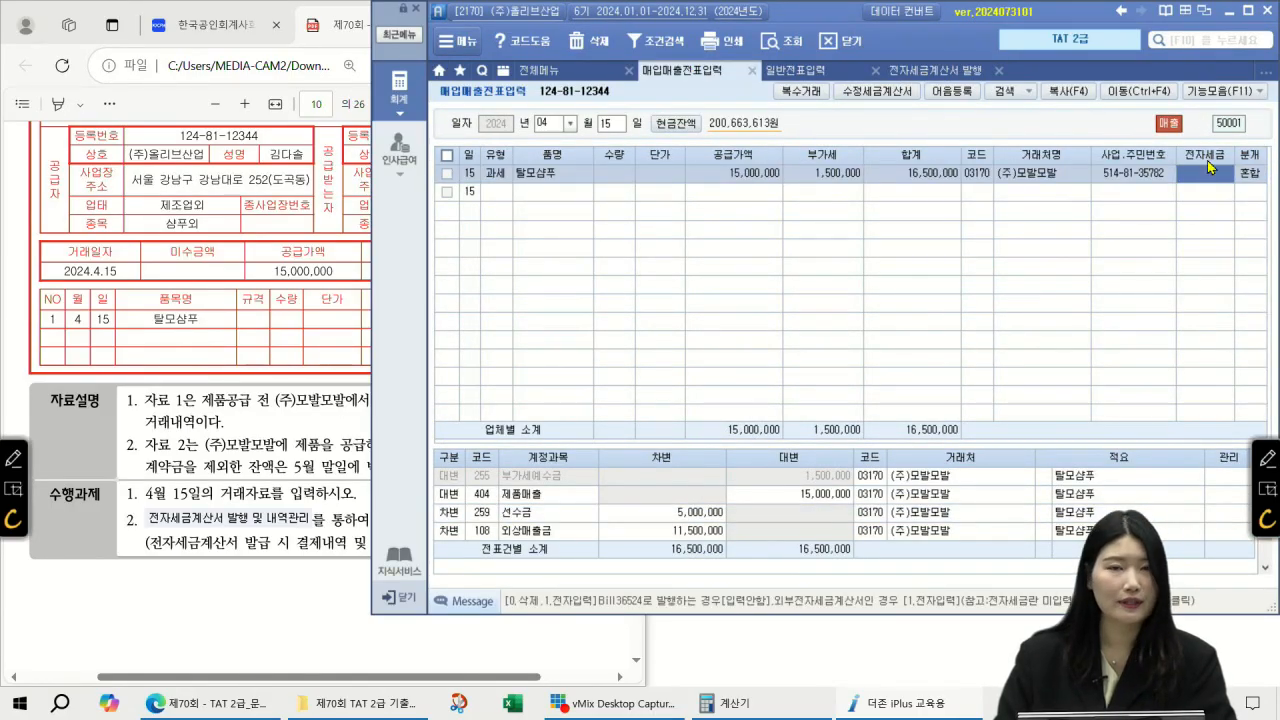
pyautogui.write('1')
pyautogui.press('Return')
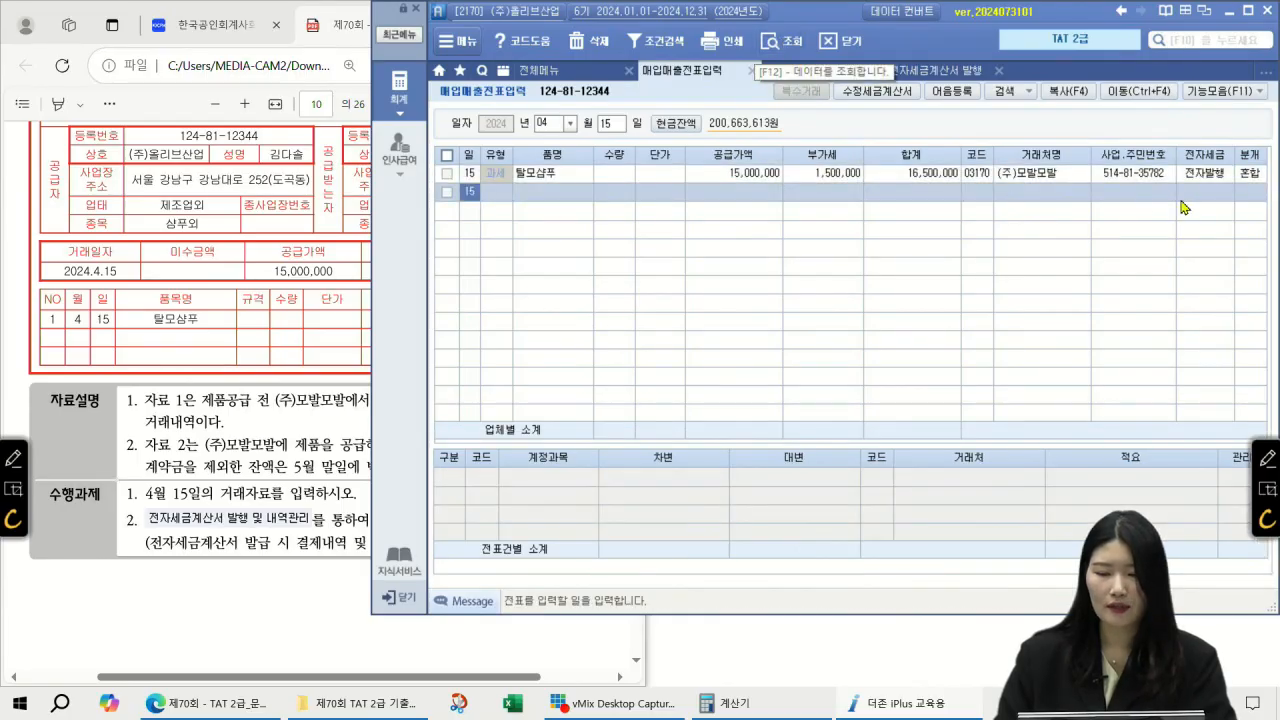
pyautogui.click(1218, 176)
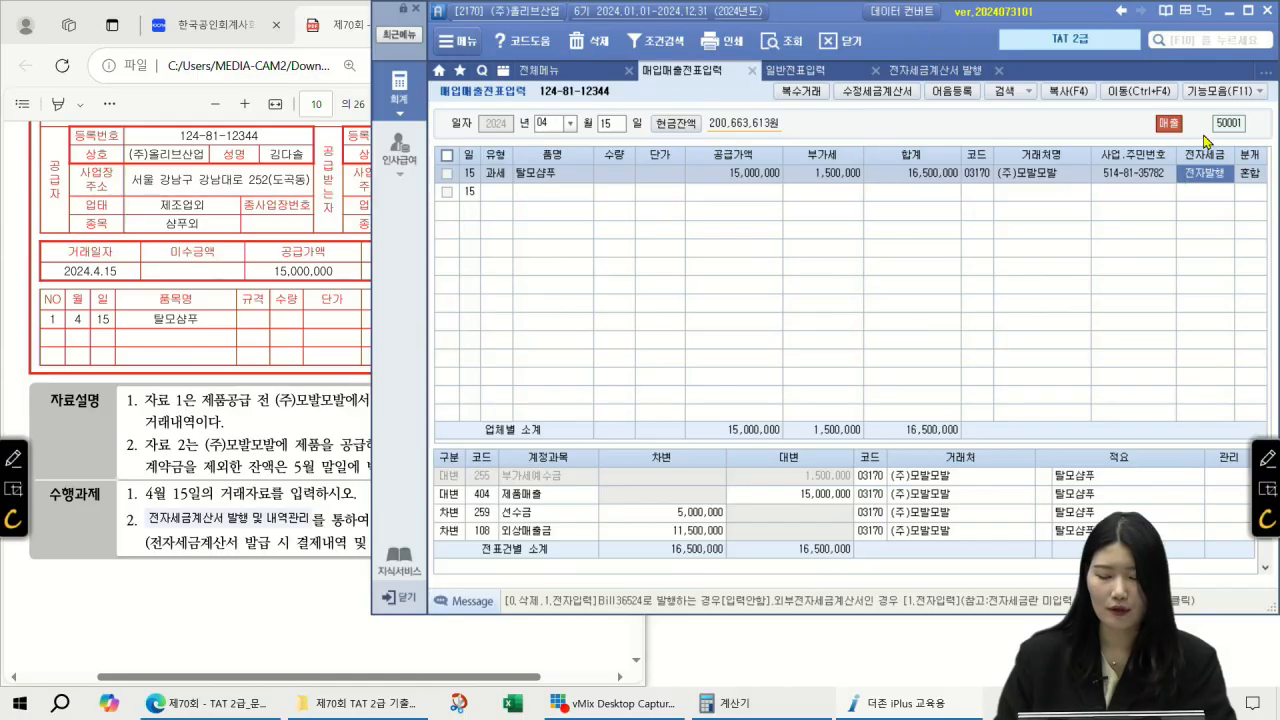
pyautogui.click(756, 70)
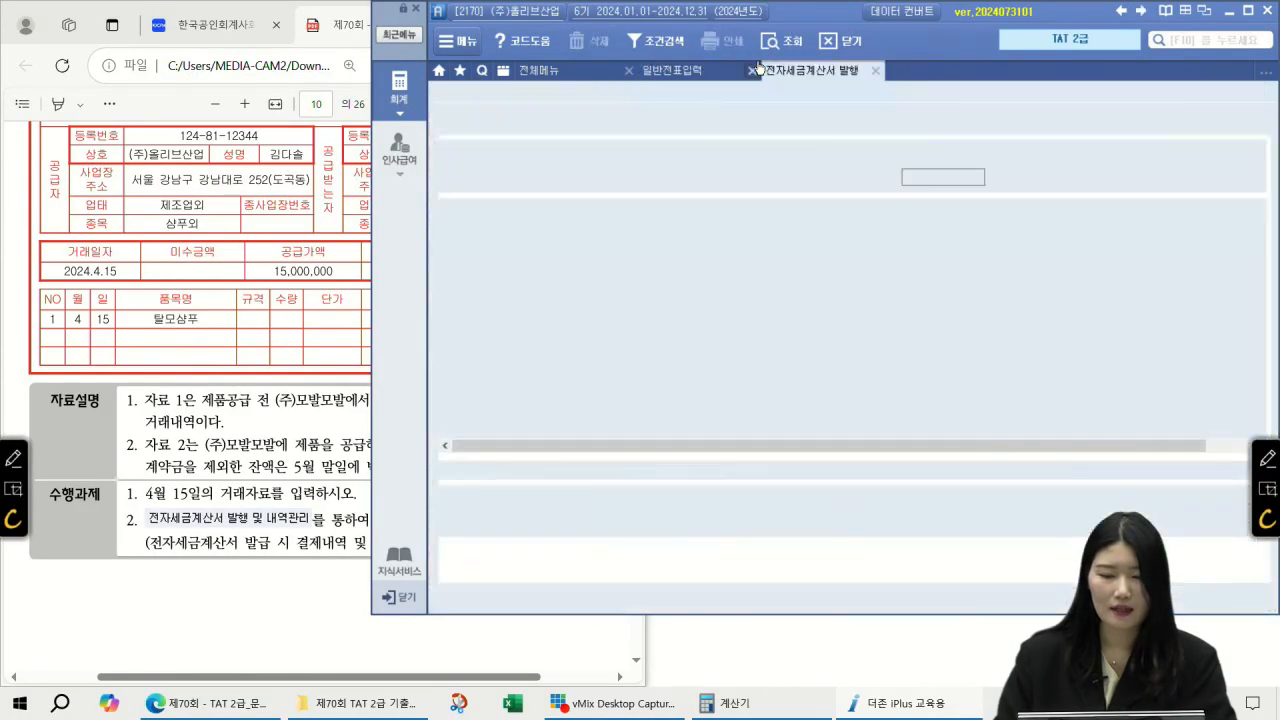
pyautogui.click(756, 70)
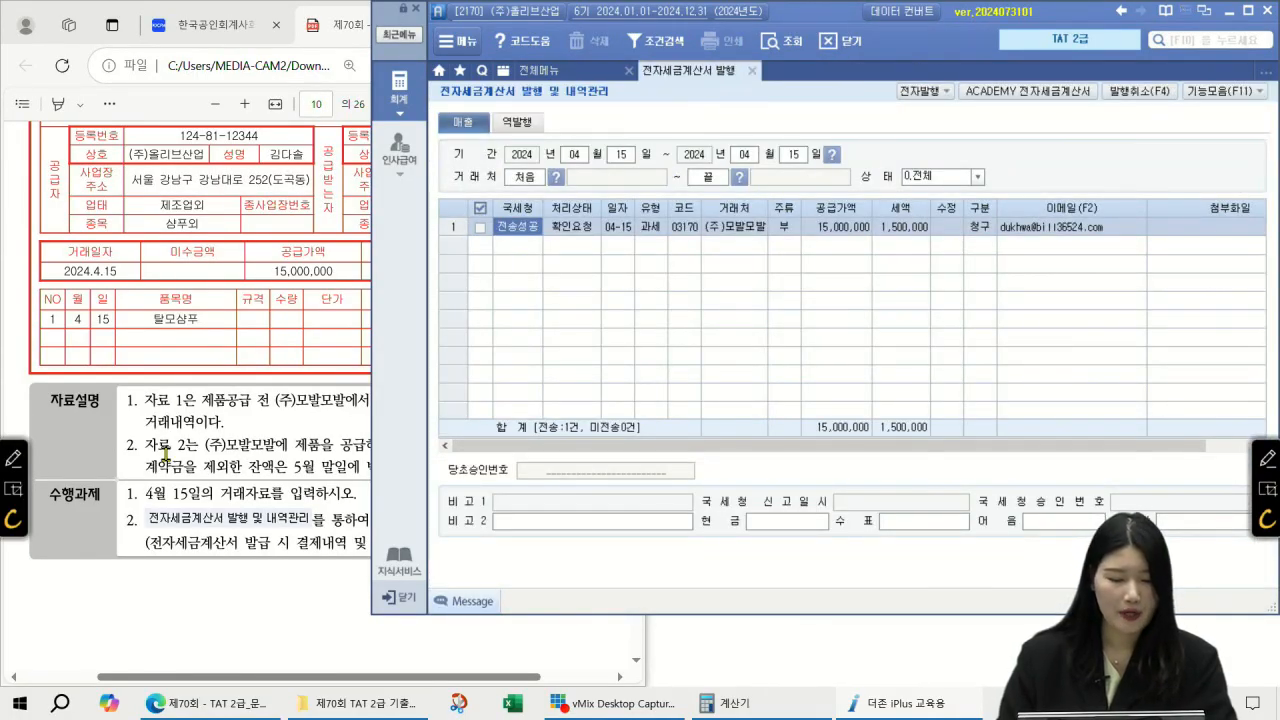
pyautogui.click(204, 607)
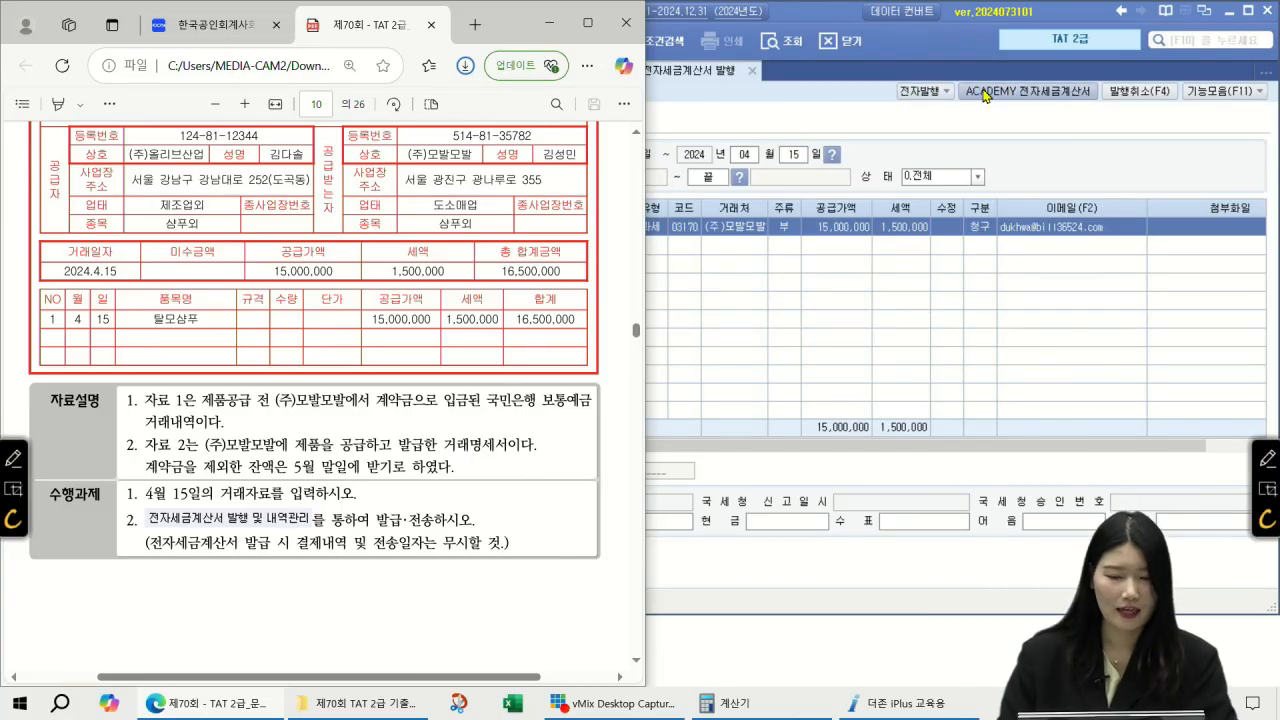
# Step: Scroll the exam PDF to page 11's task on the misdated 4,000,000 천연샴푸 invoice
pyautogui.scroll(-5, 517, 250)
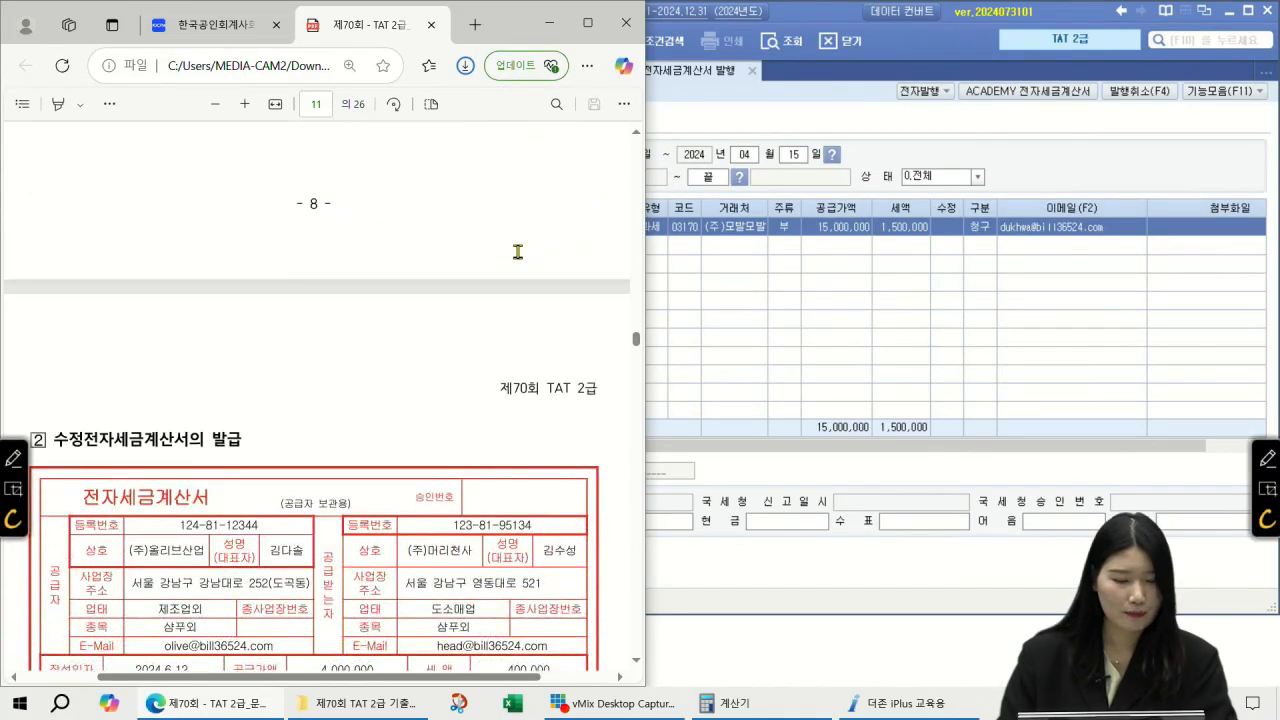
pyautogui.scroll(-3, 517, 251)
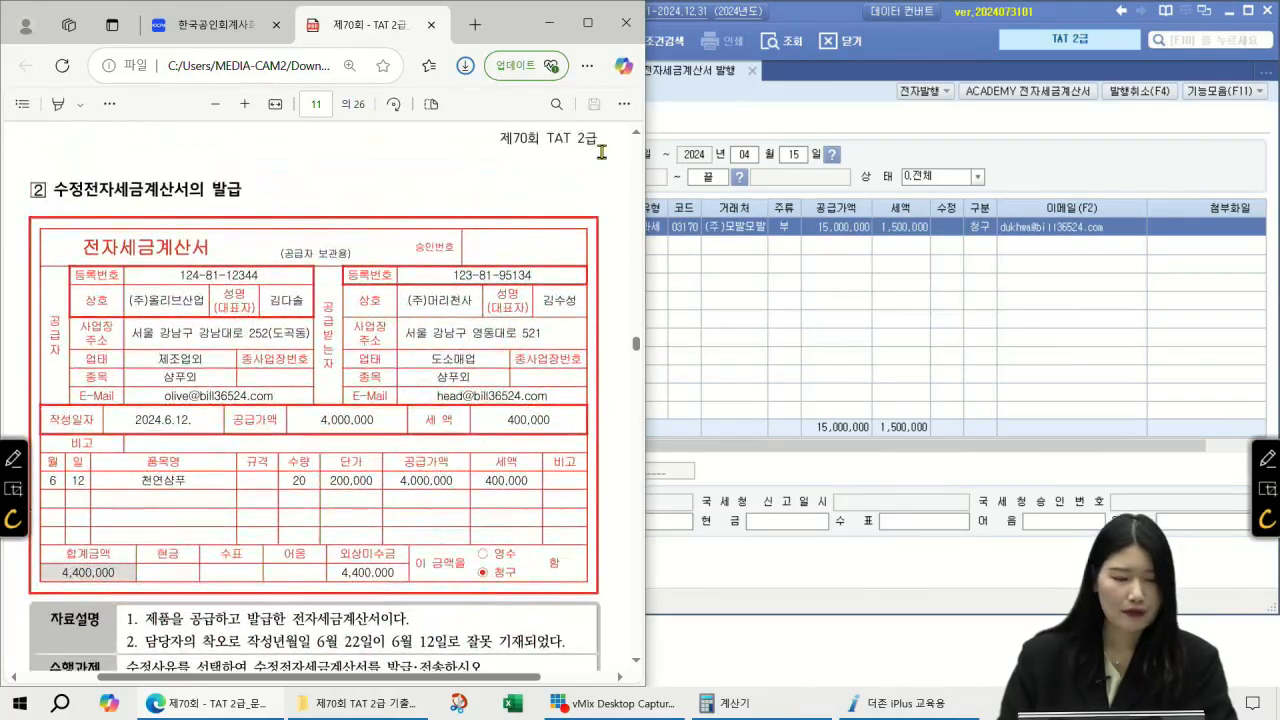
pyautogui.click(634, 659)
pyautogui.click(635, 659)
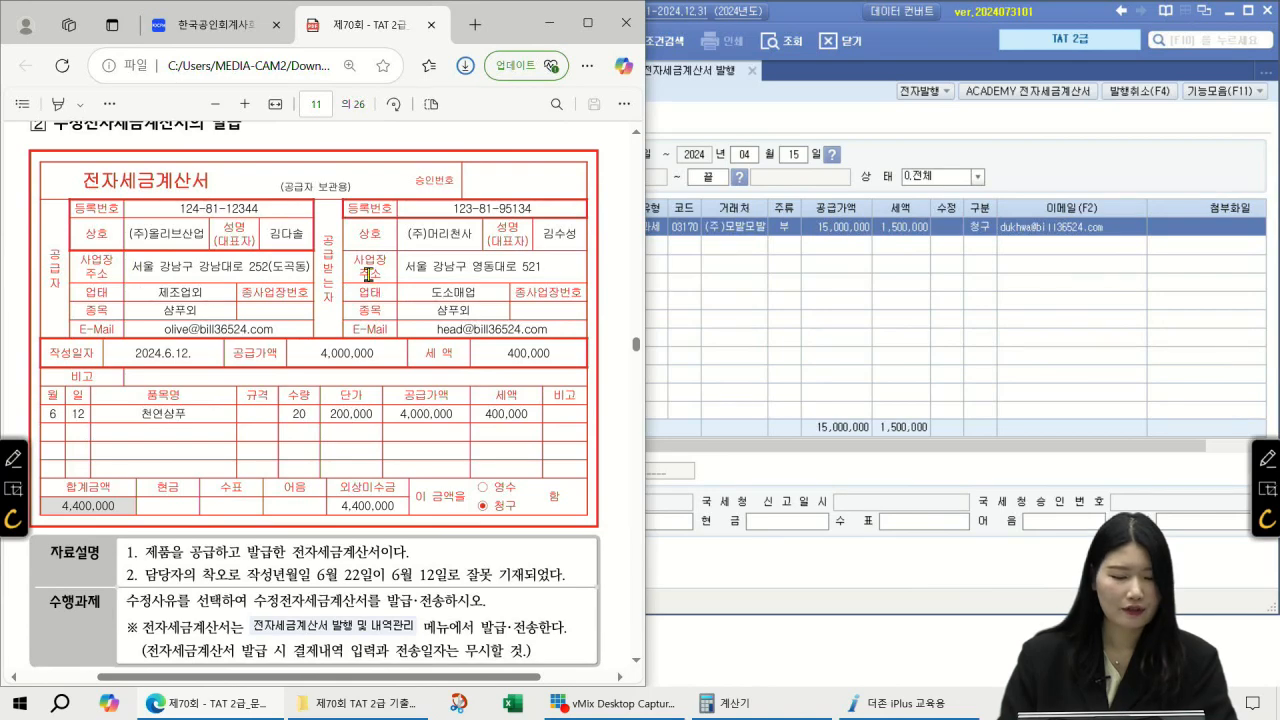
pyautogui.scroll(-1, 418, 261)
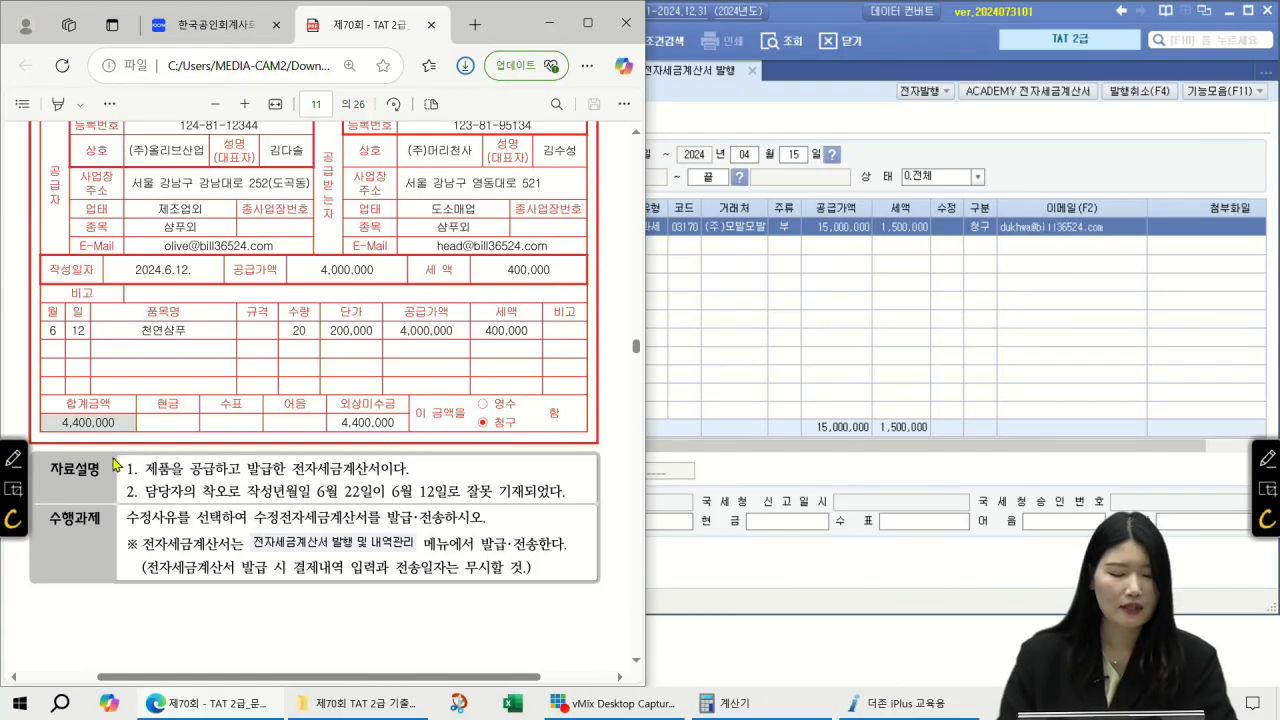
# Step: Circle the wrong 6/12 date and write the correct date 6/22 beside it
pyautogui.click(13, 458)
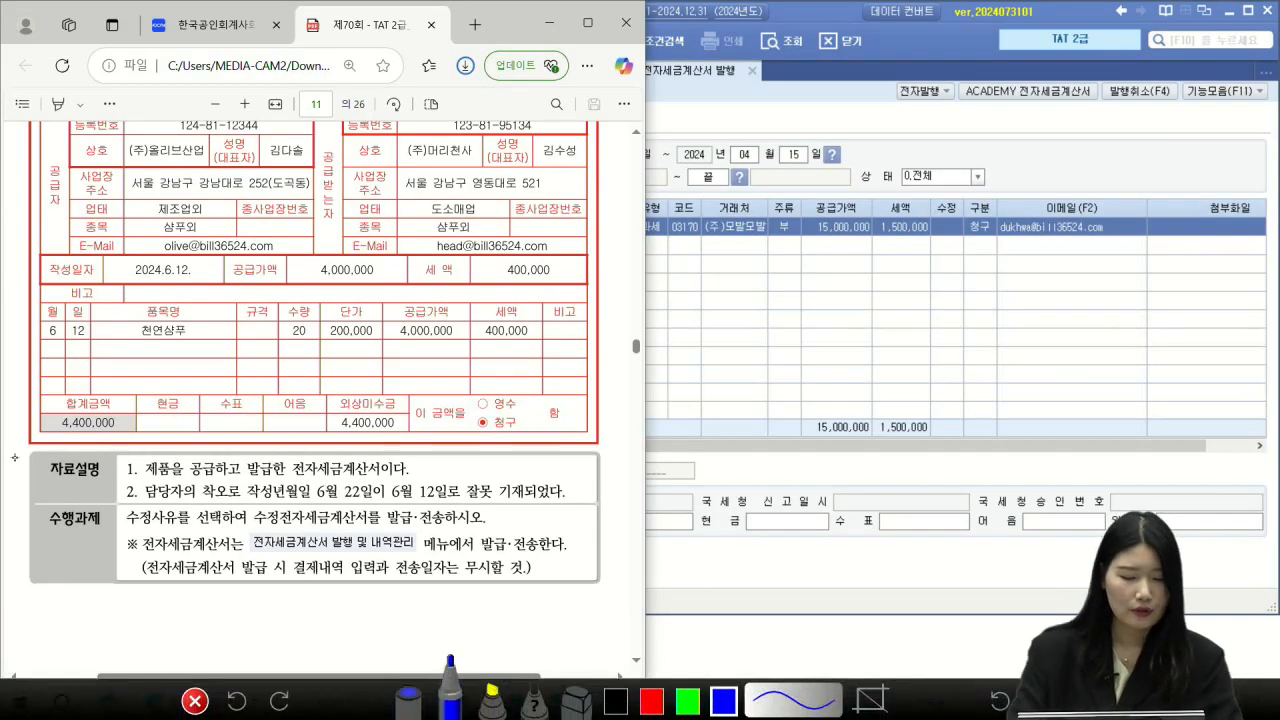
pyautogui.moveTo(97, 338)
pyautogui.mouseDown()
pyautogui.moveTo(86, 318)
pyautogui.moveTo(78, 372)
pyautogui.moveTo(150, 390)
pyautogui.mouseUp()
pyautogui.moveTo(168, 348); pyautogui.dragTo(160, 386)
pyautogui.moveTo(160, 388); pyautogui.dragTo(153, 410)
pyautogui.moveTo(166, 378); pyautogui.dragTo(200, 377)
pyautogui.moveTo(208, 382); pyautogui.dragTo(160, 326)
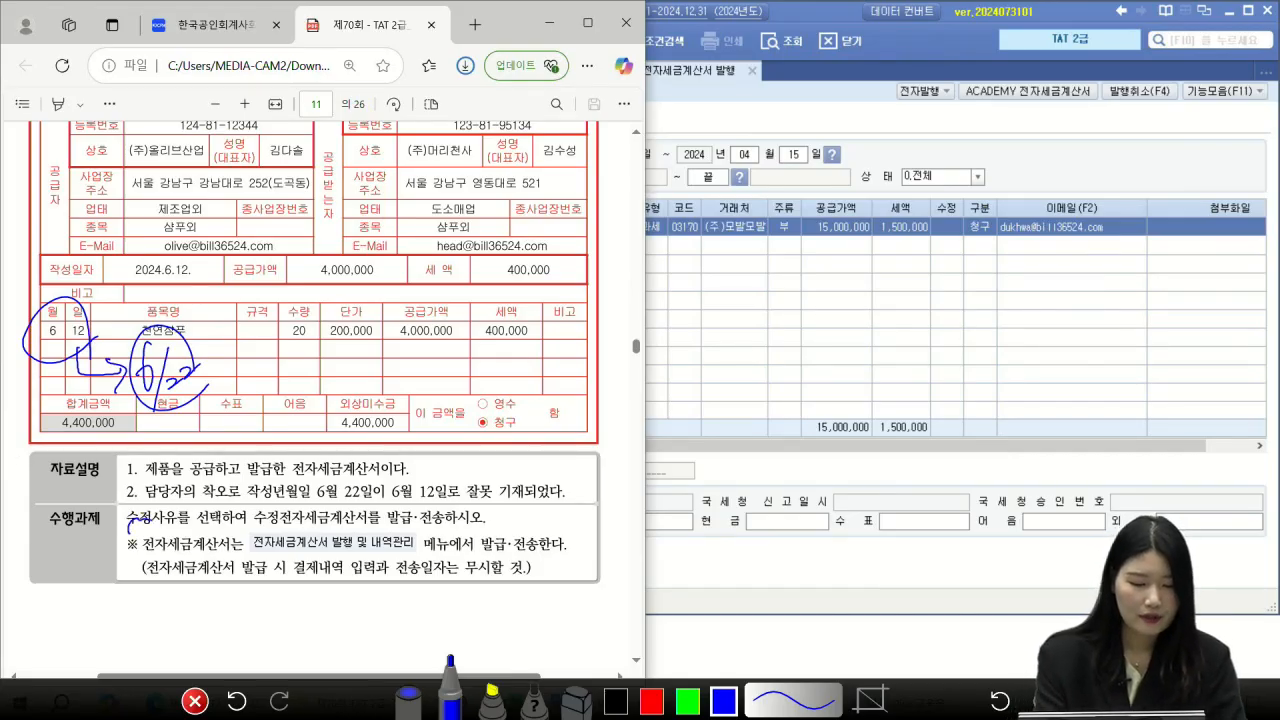
# Step: Mark the 수정전자세금계산서 and 발급·전송 requirements, then return to Smart A
pyautogui.moveTo(288, 526)
pyautogui.mouseDown()
pyautogui.moveTo(408, 529)
pyautogui.moveTo(390, 501)
pyautogui.mouseUp()
pyautogui.moveTo(435, 505)
pyautogui.mouseDown()
pyautogui.moveTo(427, 528)
pyautogui.moveTo(440, 550)
pyautogui.mouseUp()
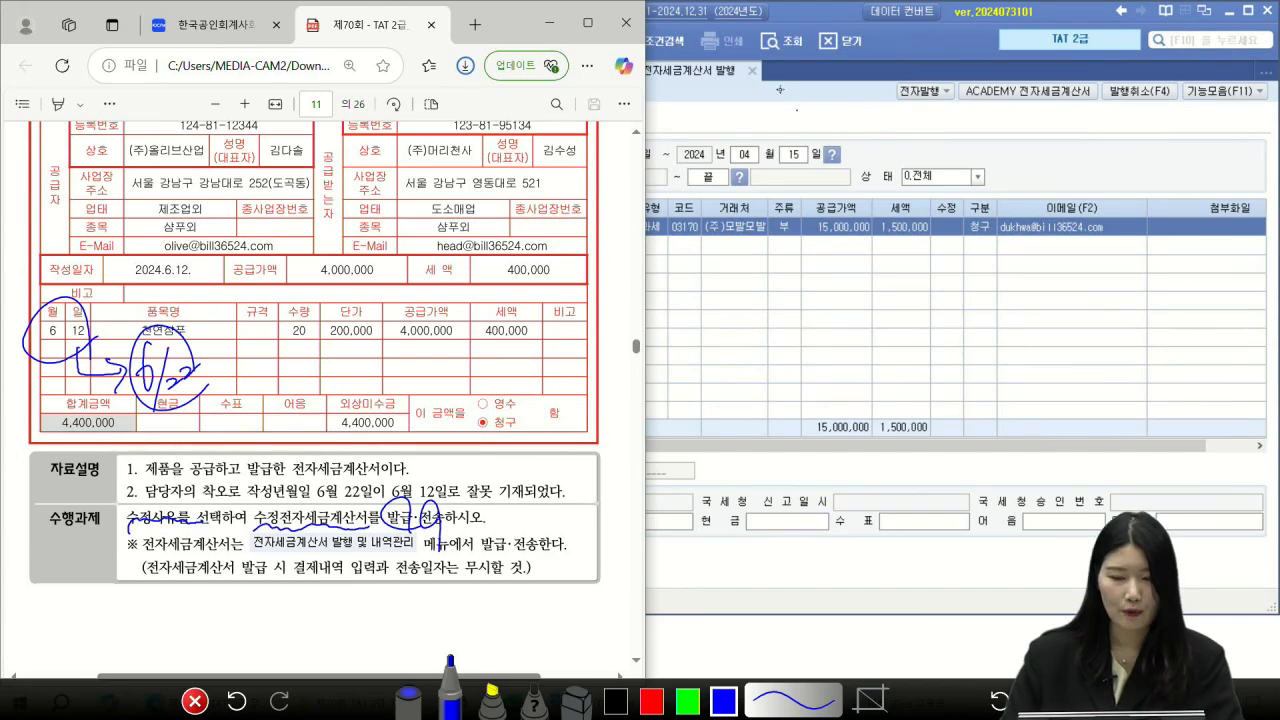
pyautogui.press('Escape')
pyautogui.click(811, 128)
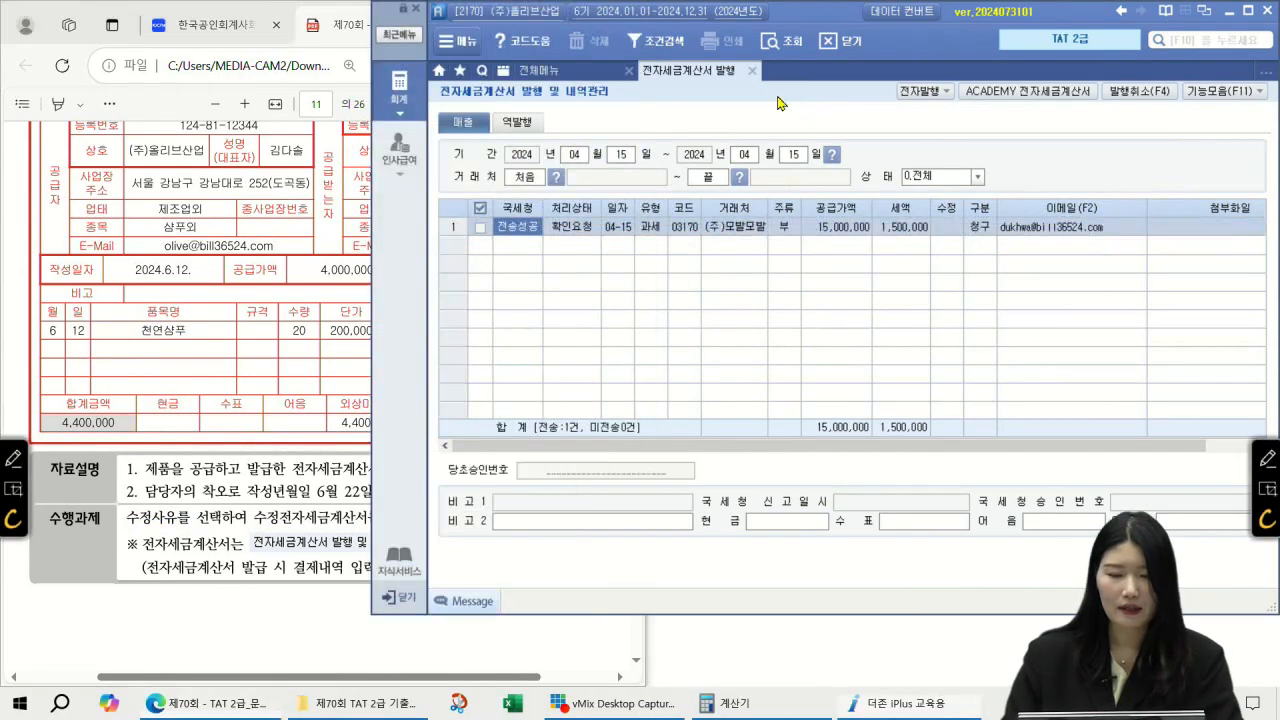
# Step: In 매입매출전표입력, load 06/12 vouchers and tick the 천연샴푸 sales row
pyautogui.click(753, 71)
pyautogui.click(685, 162)
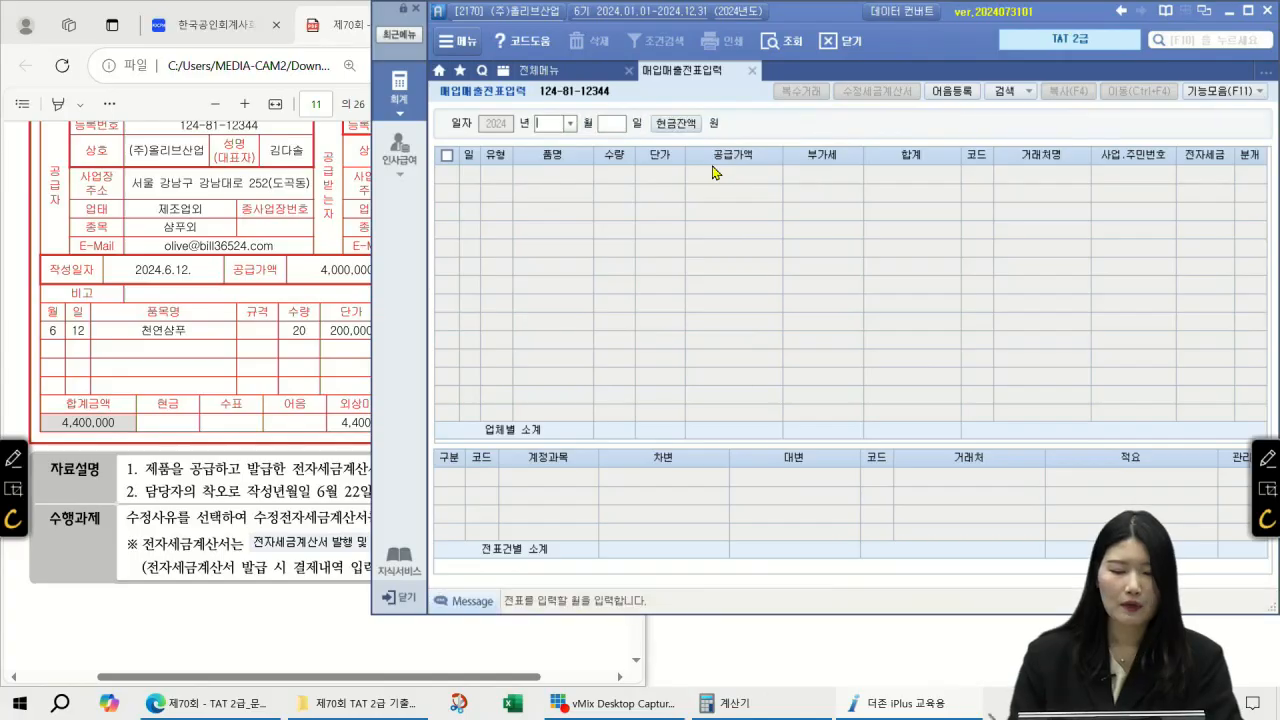
pyautogui.write('06')
pyautogui.press('Return')
pyautogui.write('12')
pyautogui.press('Return')
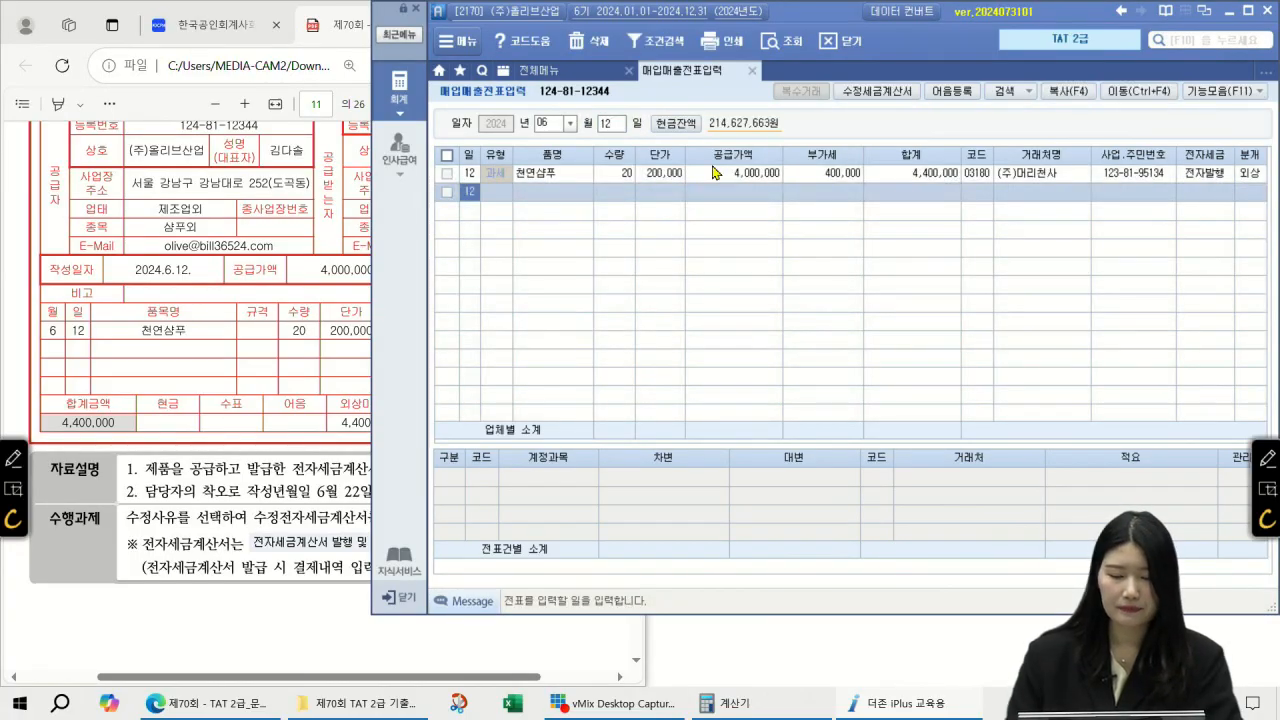
pyautogui.click(722, 174)
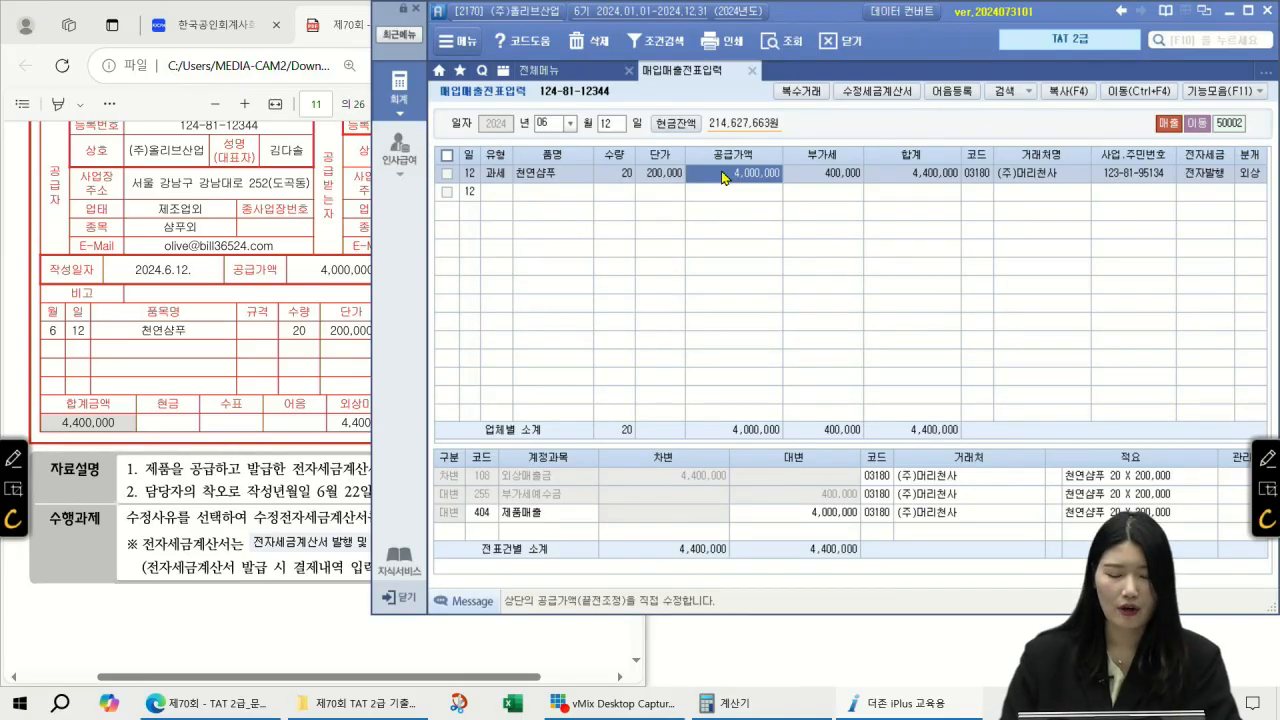
pyautogui.click(446, 174)
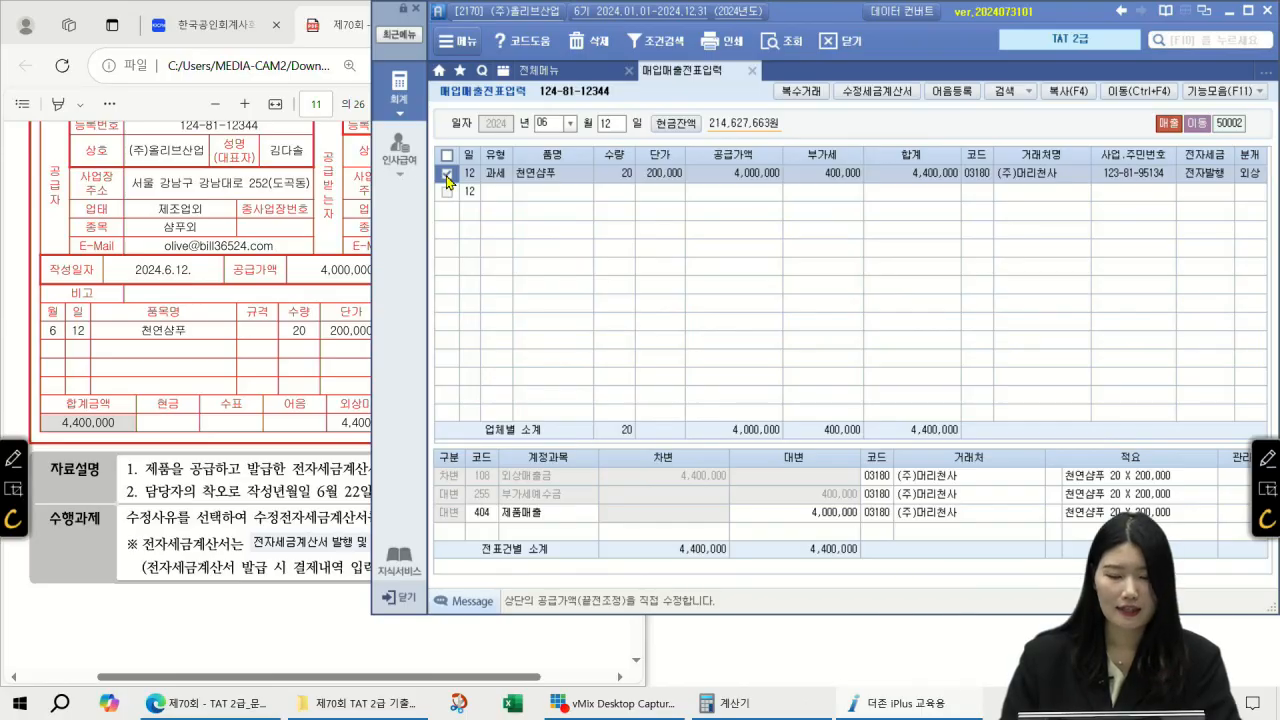
# Step: Start a 수정세금계산서 with reason 기재사항 착오·정정 and item 2 작성년월일
pyautogui.click(884, 93)
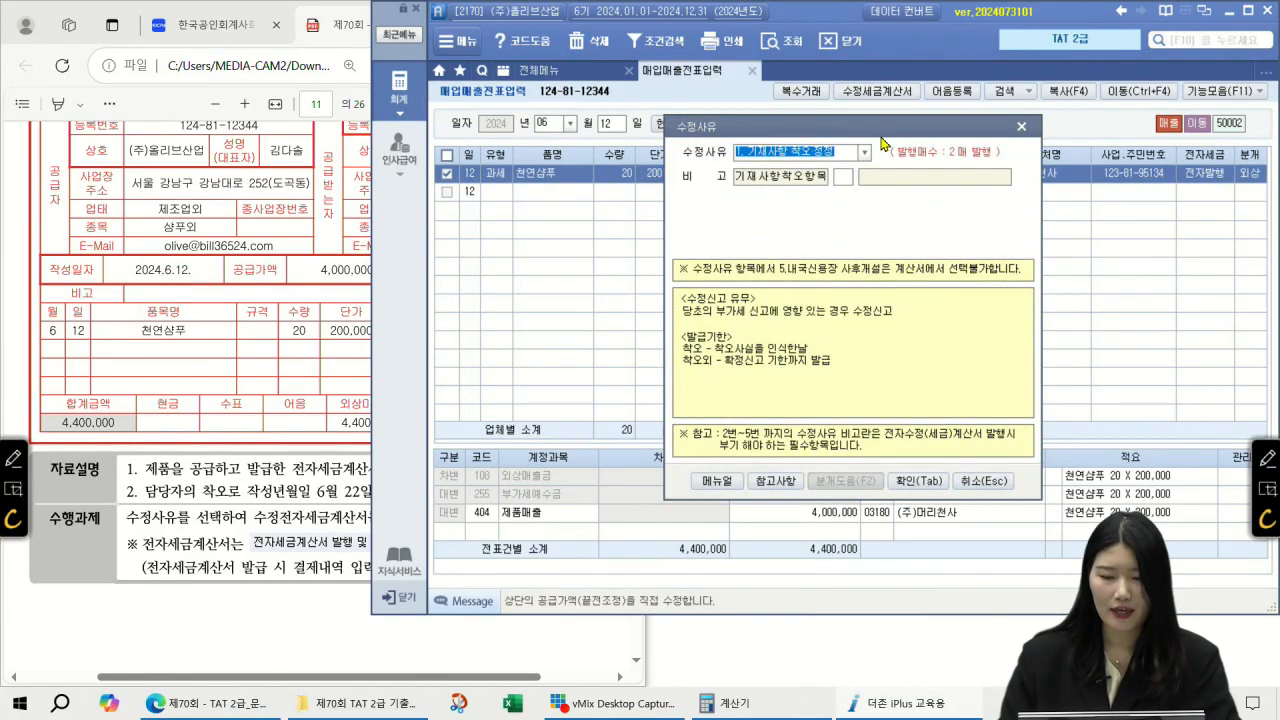
pyautogui.click(864, 152)
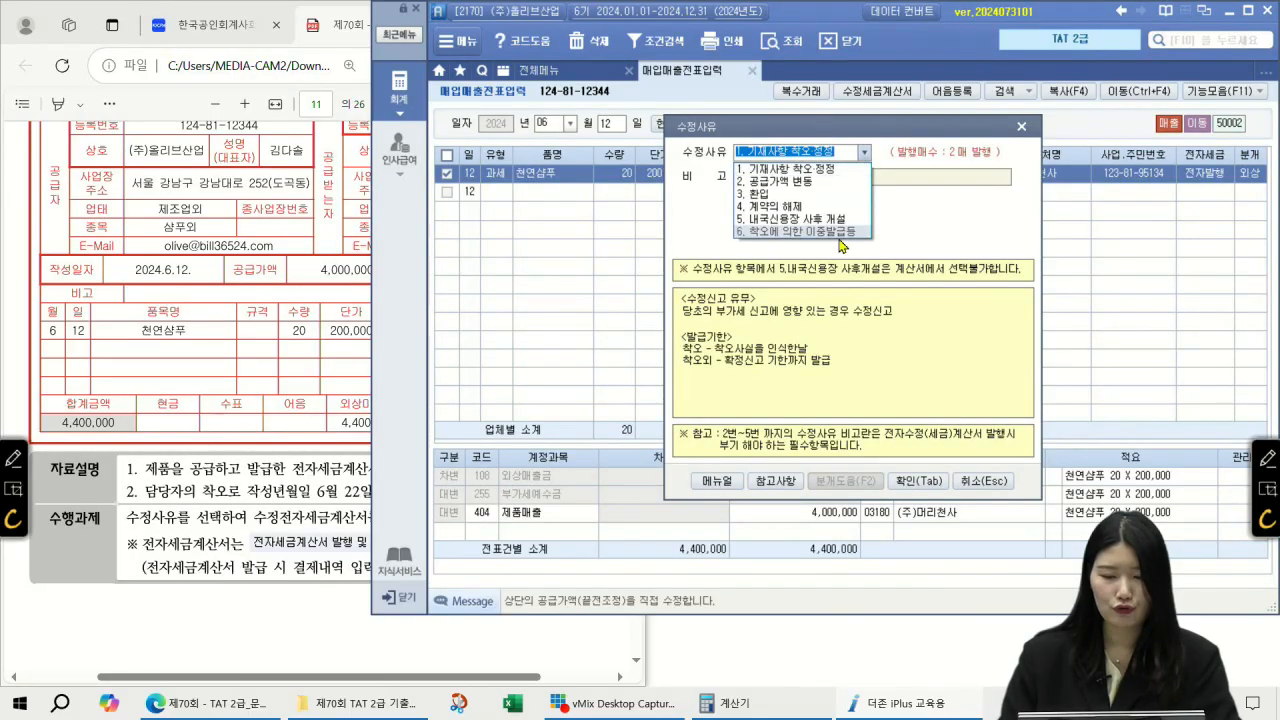
pyautogui.click(829, 170)
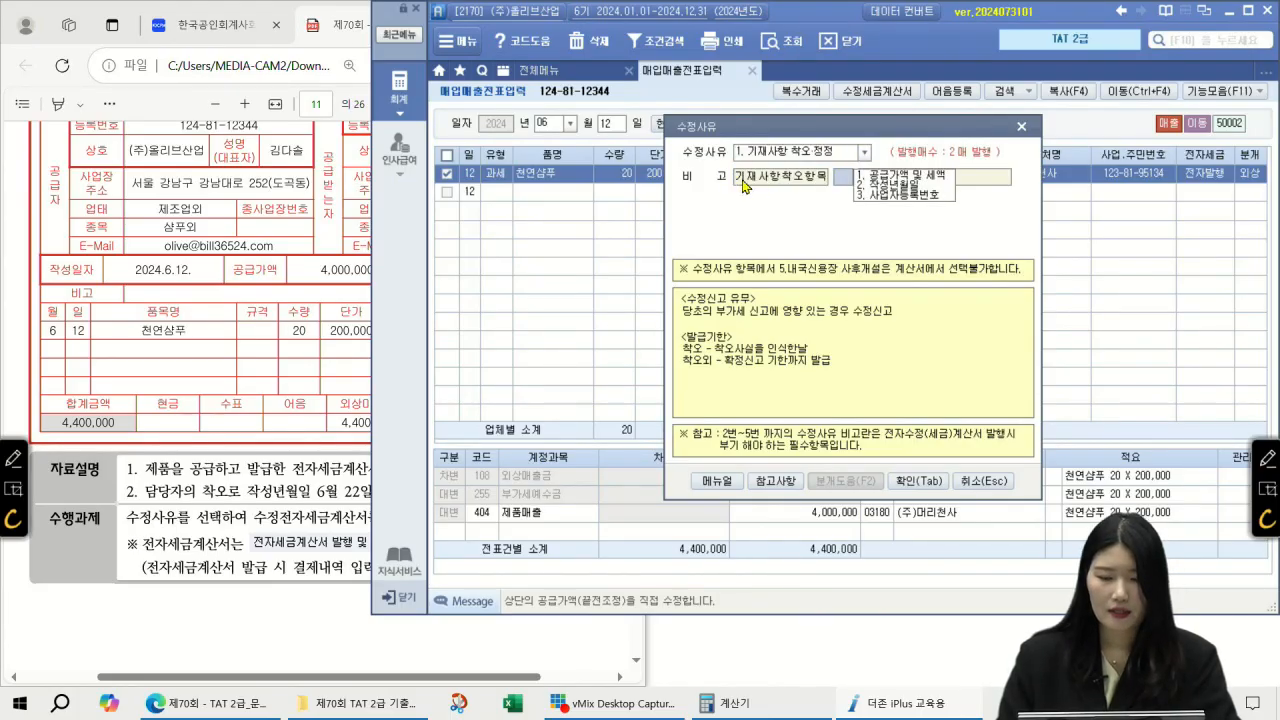
pyautogui.click(884, 186)
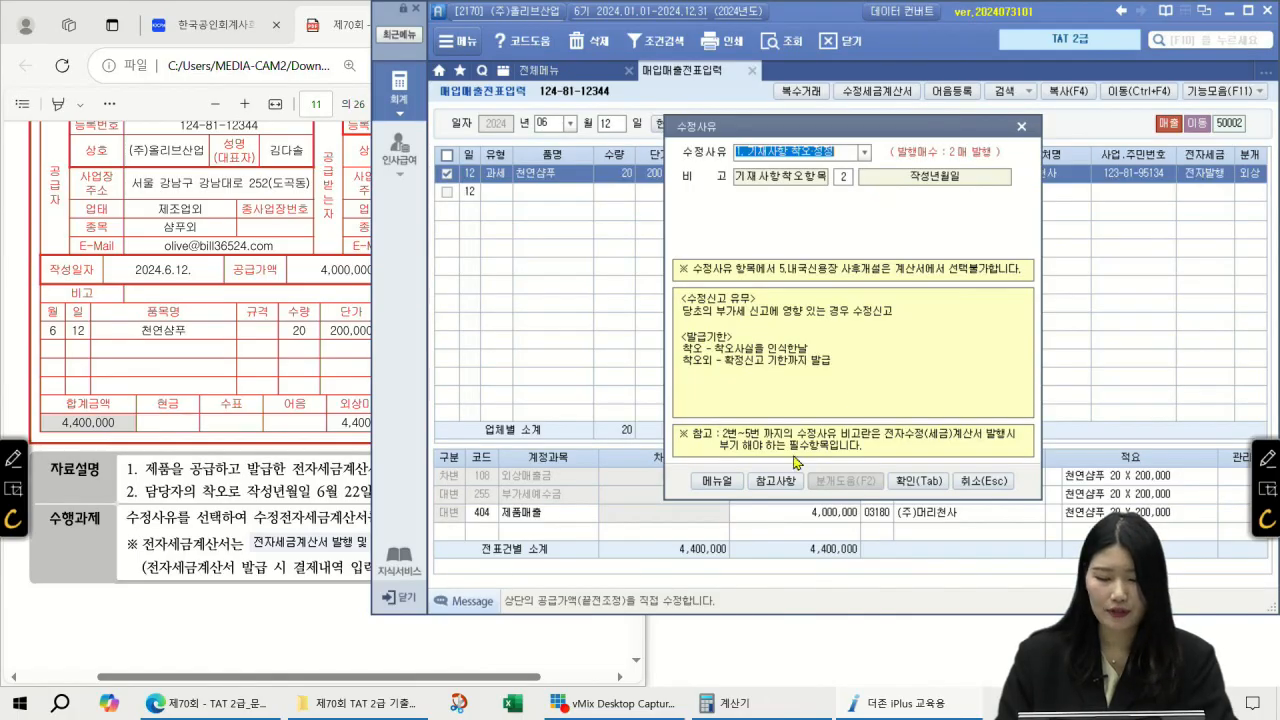
# Step: Review the 참고사항 amendment rules, then confirm the 기재사항 착오·정정 reason
pyautogui.click(773, 484)
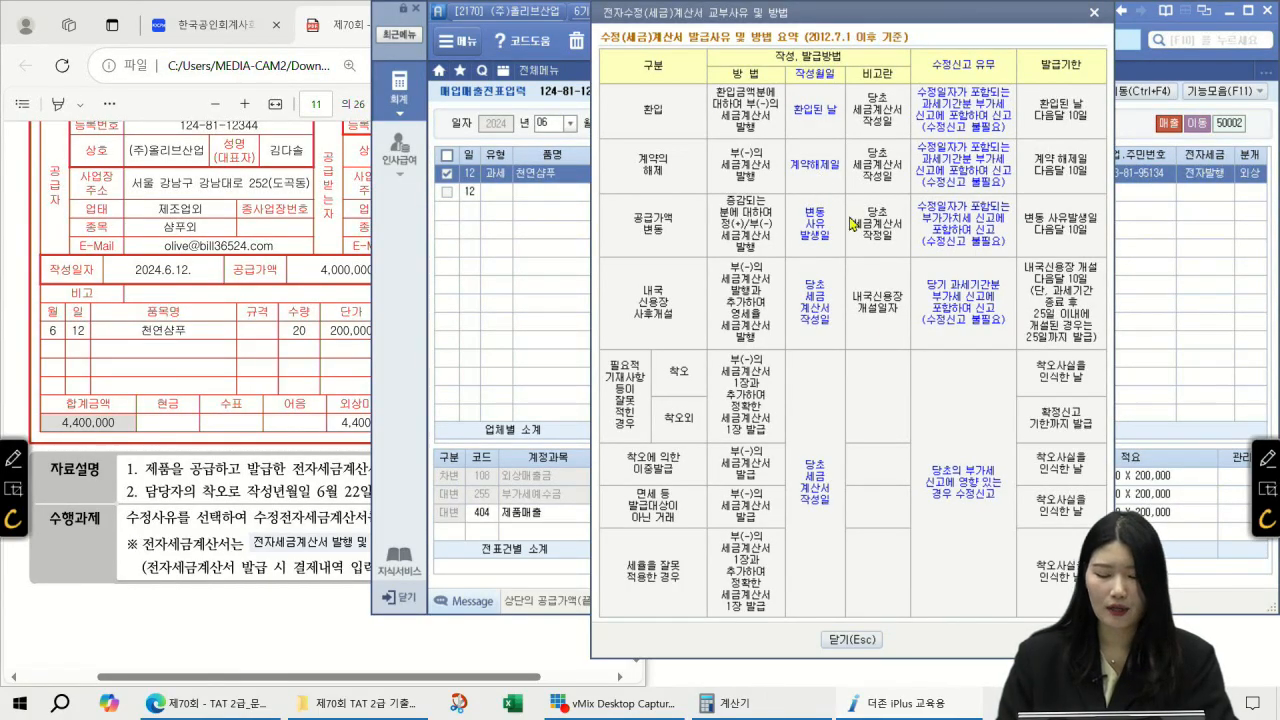
pyautogui.click(859, 641)
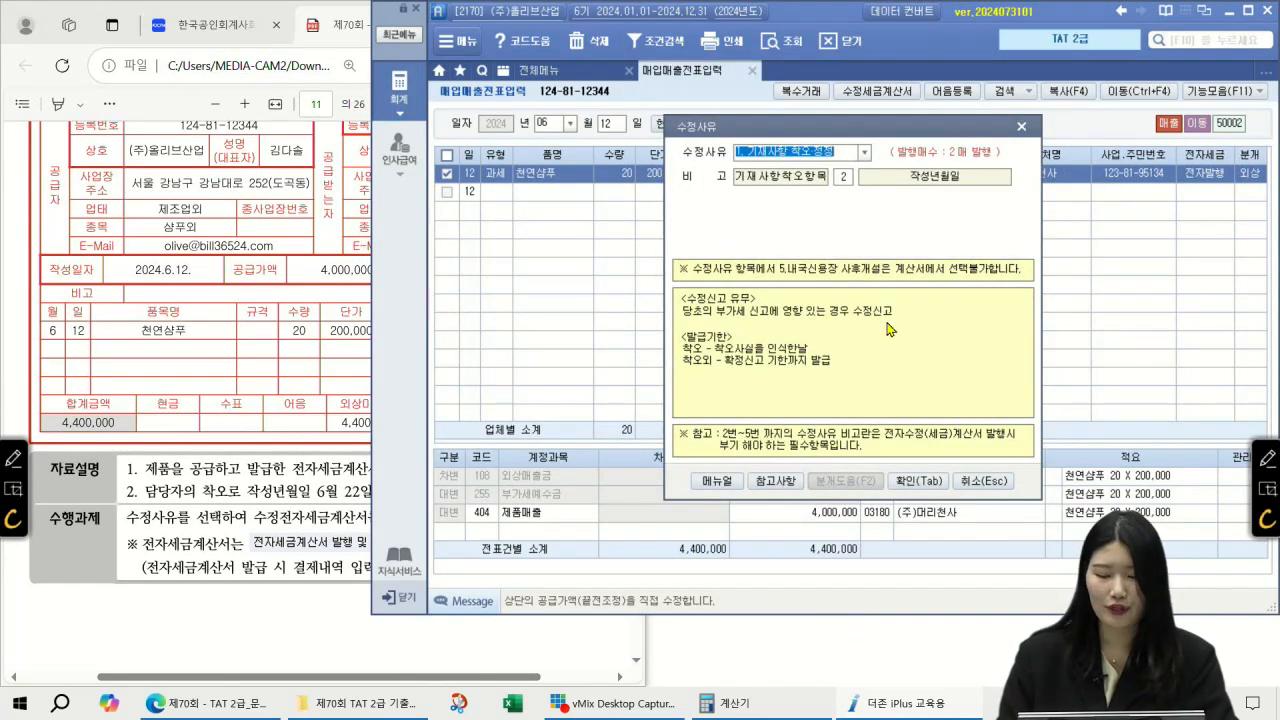
pyautogui.click(918, 481)
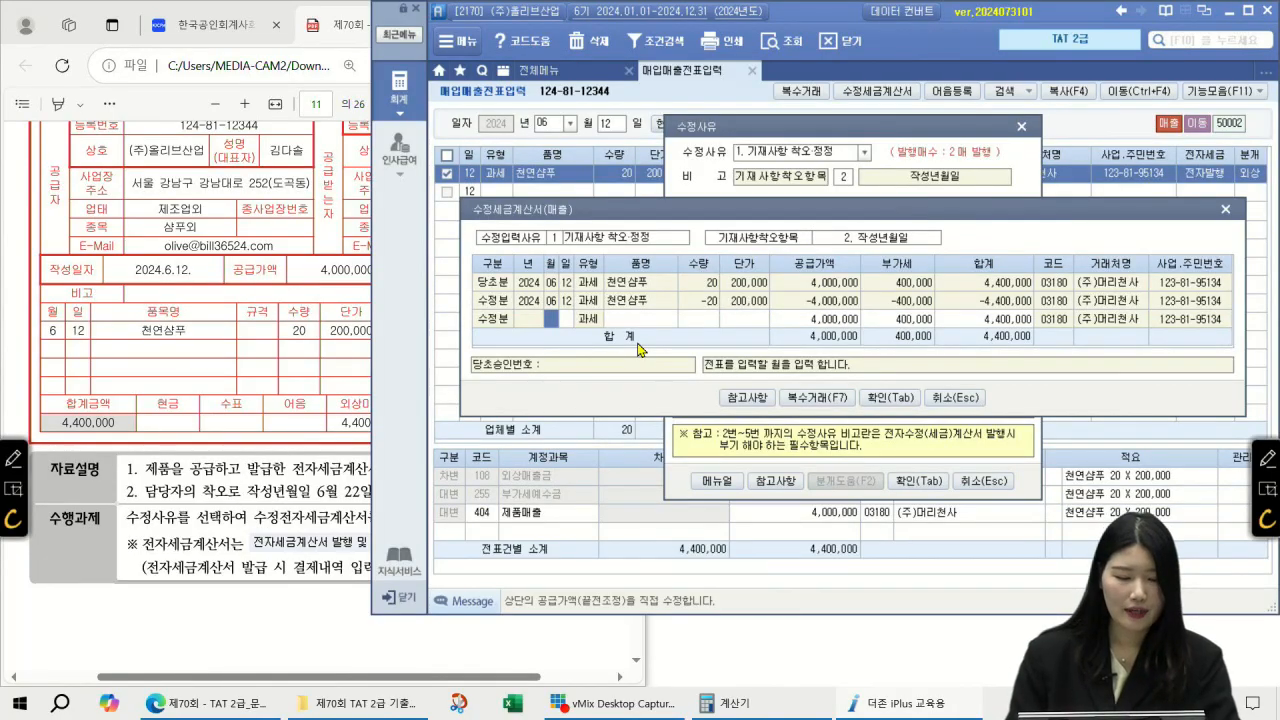
# Step: Fill the corrected row: day 22, 천연샴푸, quantity 20, unit price 200,000
pyautogui.write('22')
pyautogui.press('Return')
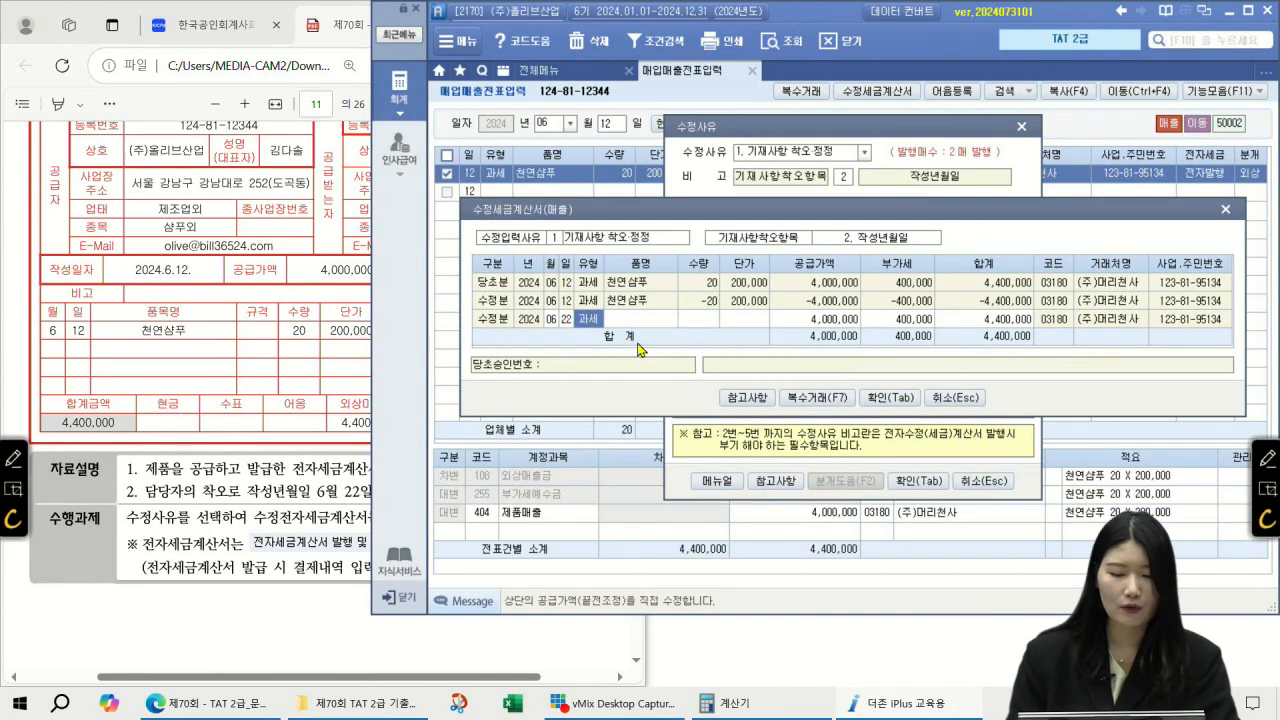
pyautogui.press('Return')
pyautogui.write('천연샴푸')
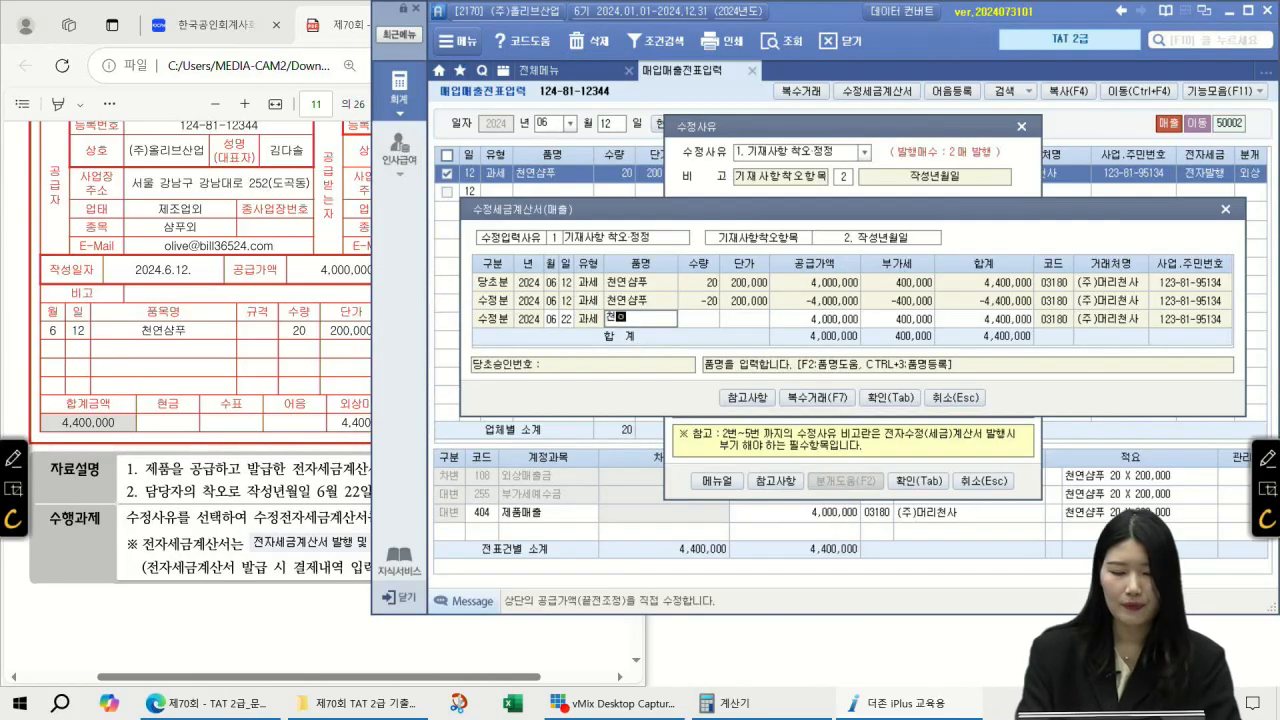
pyautogui.press('Return')
pyautogui.write('20')
pyautogui.press('Return')
pyautogui.write('200000')
pyautogui.press('Return')
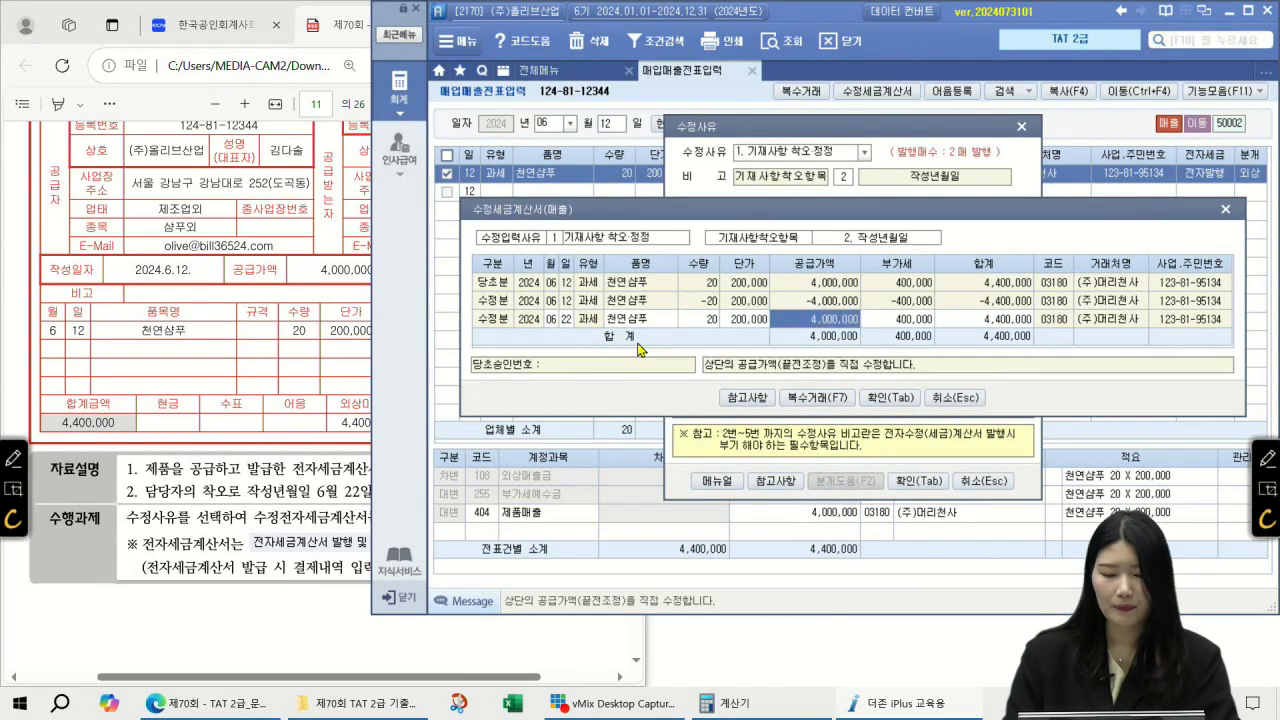
# Step: Check the −20 / −4,000,000 reversal row and the 4,000,000 + 400,000 VAT corrected row
pyautogui.click(638, 286)
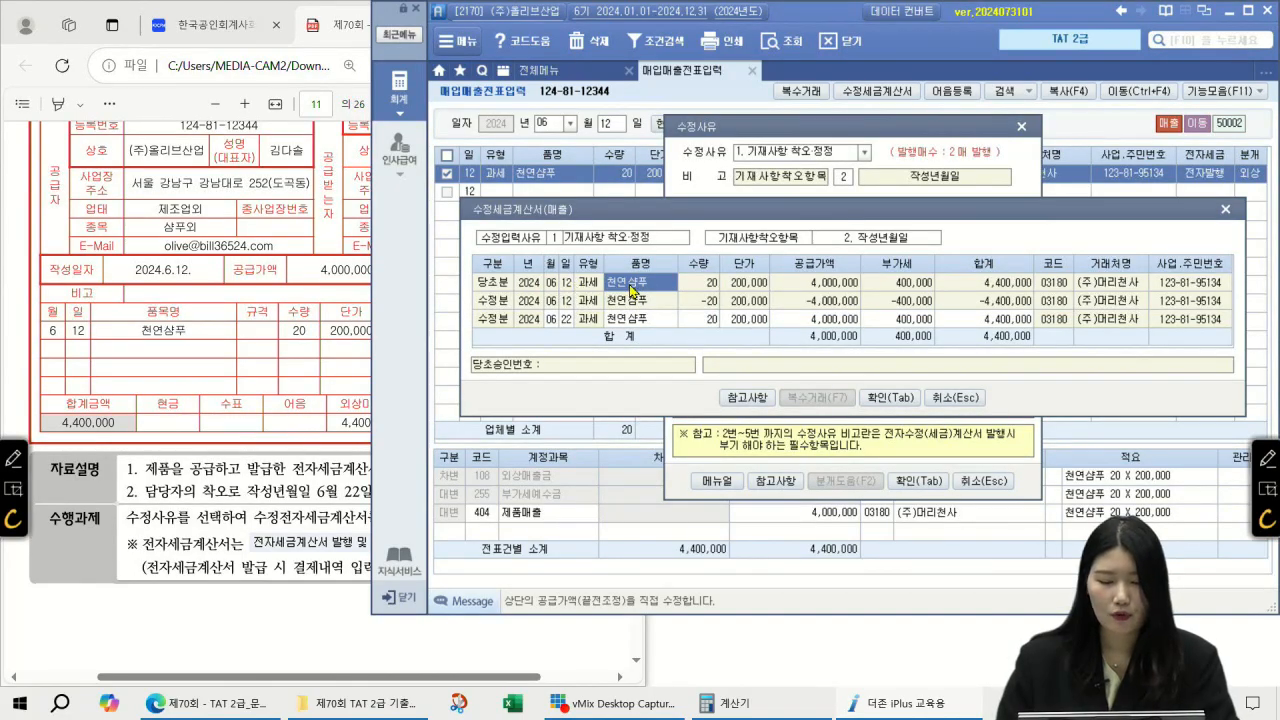
pyautogui.click(632, 300)
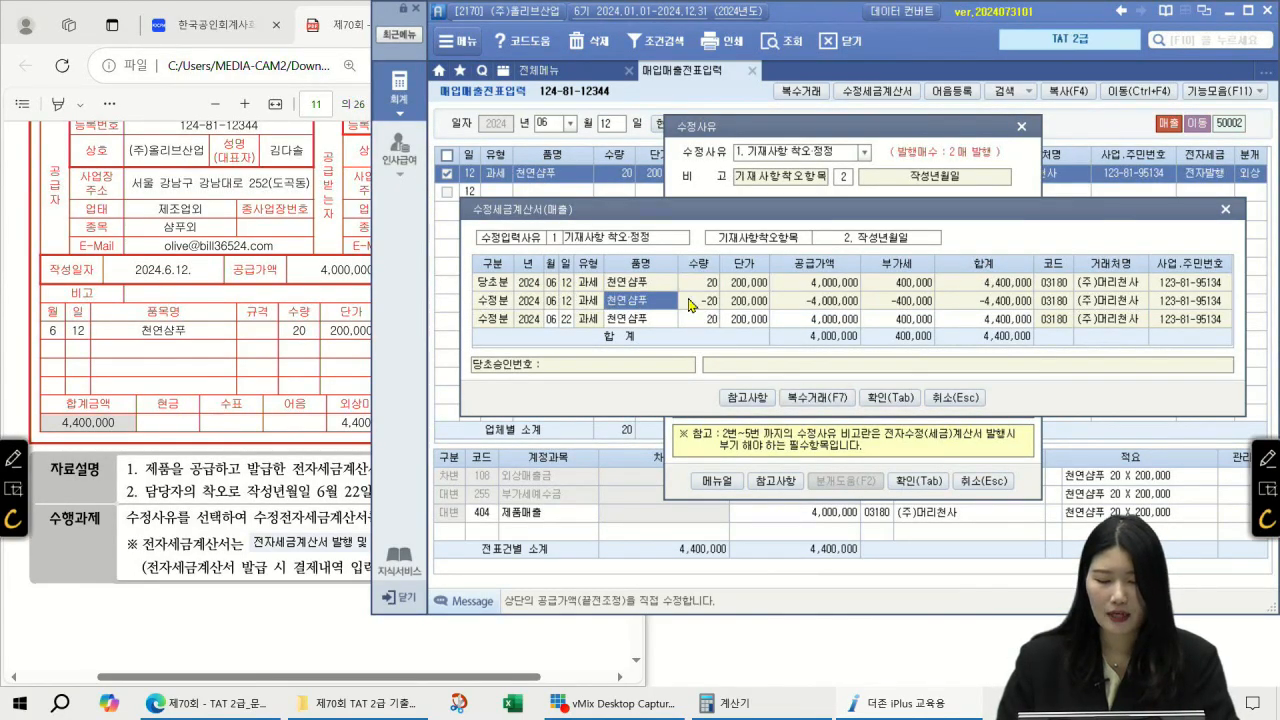
pyautogui.click(694, 302)
pyautogui.click(794, 302)
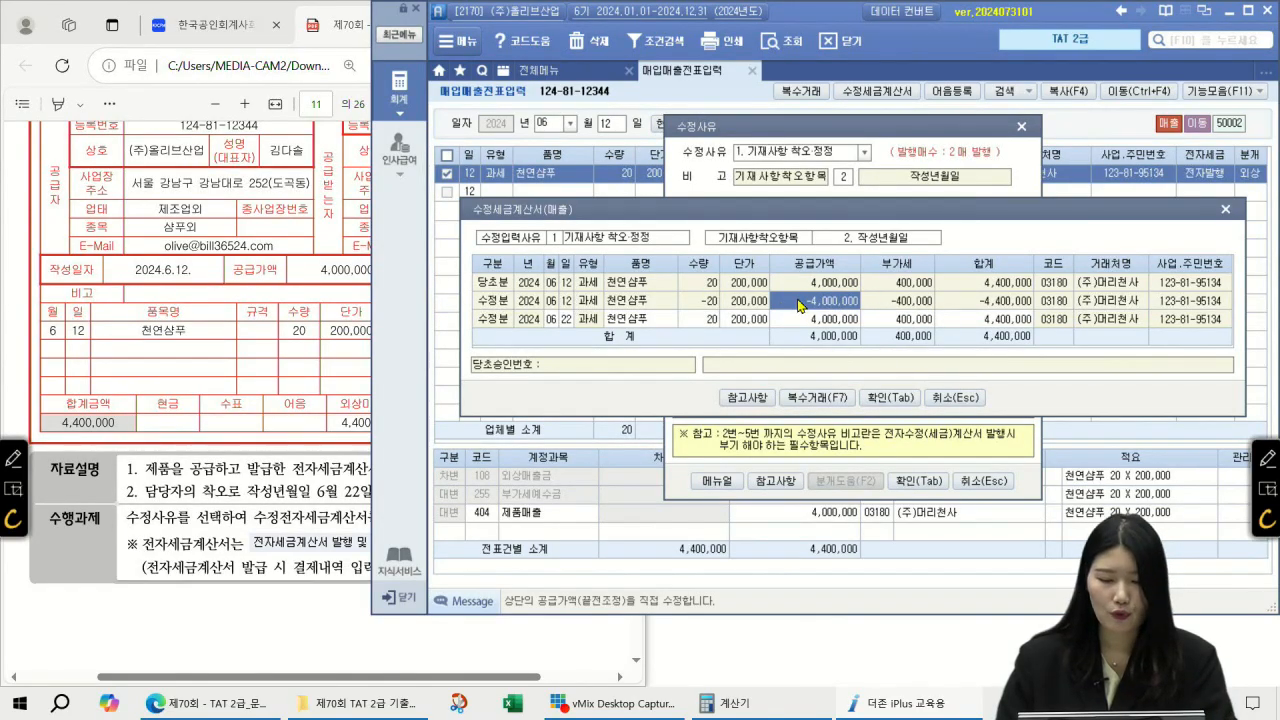
pyautogui.click(565, 320)
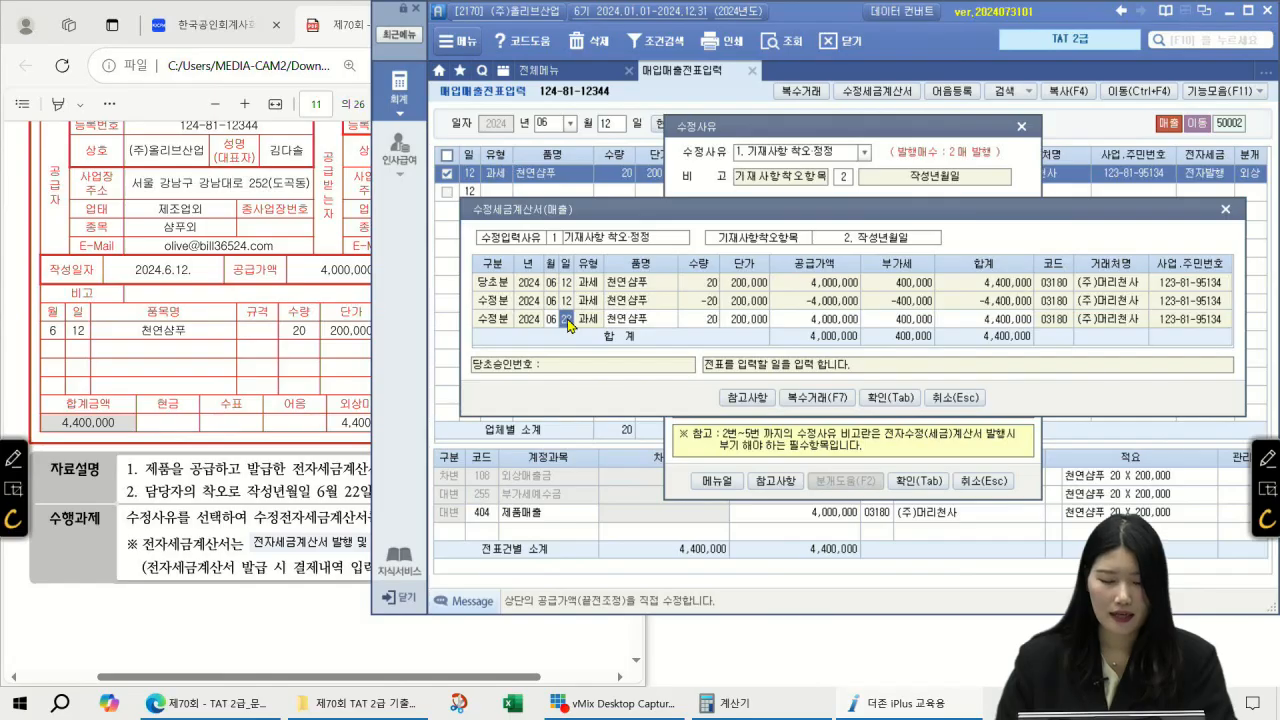
pyautogui.click(738, 321)
pyautogui.click(843, 319)
pyautogui.click(898, 320)
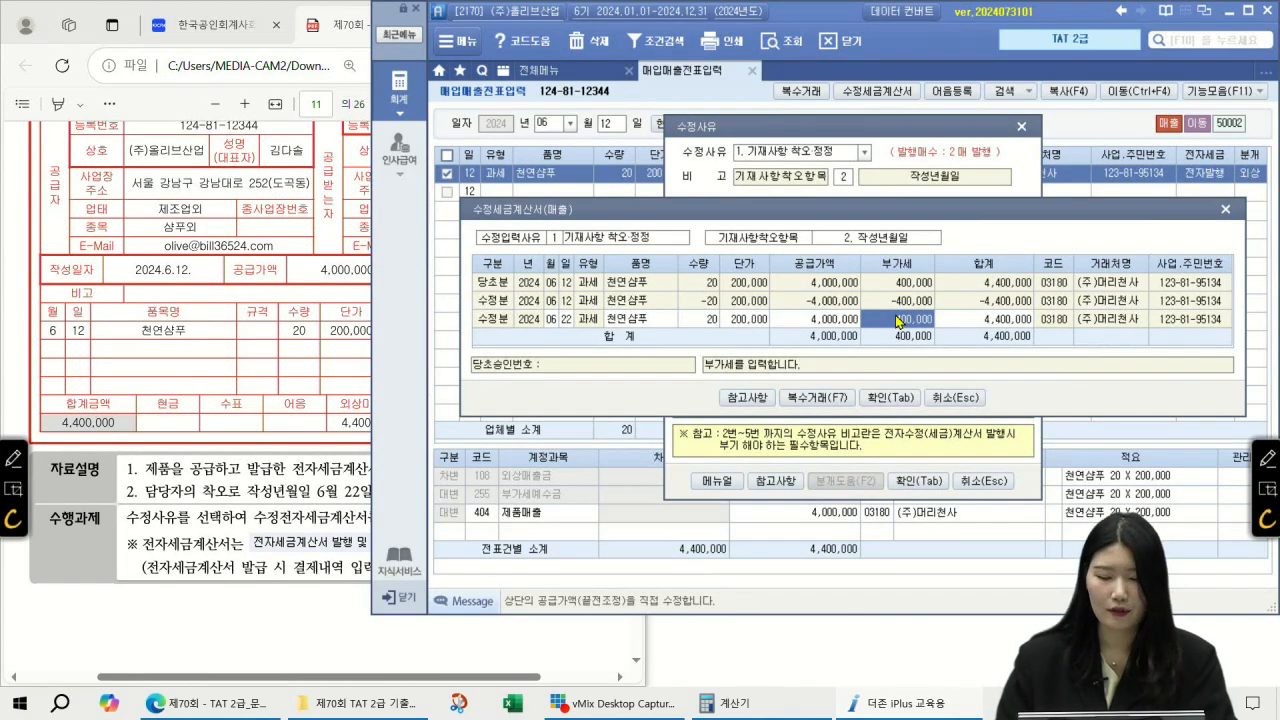
# Step: Compare supply amounts across all three rows and record both amended invoices
pyautogui.click(838, 319)
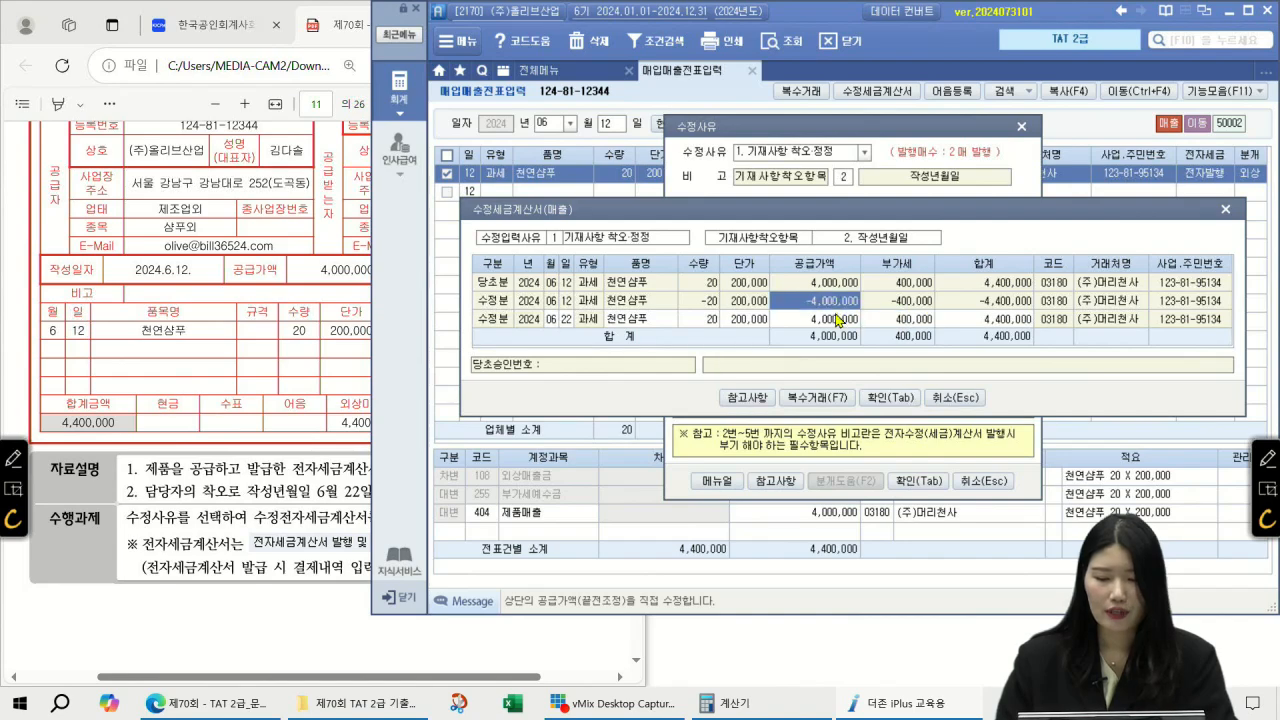
pyautogui.click(822, 285)
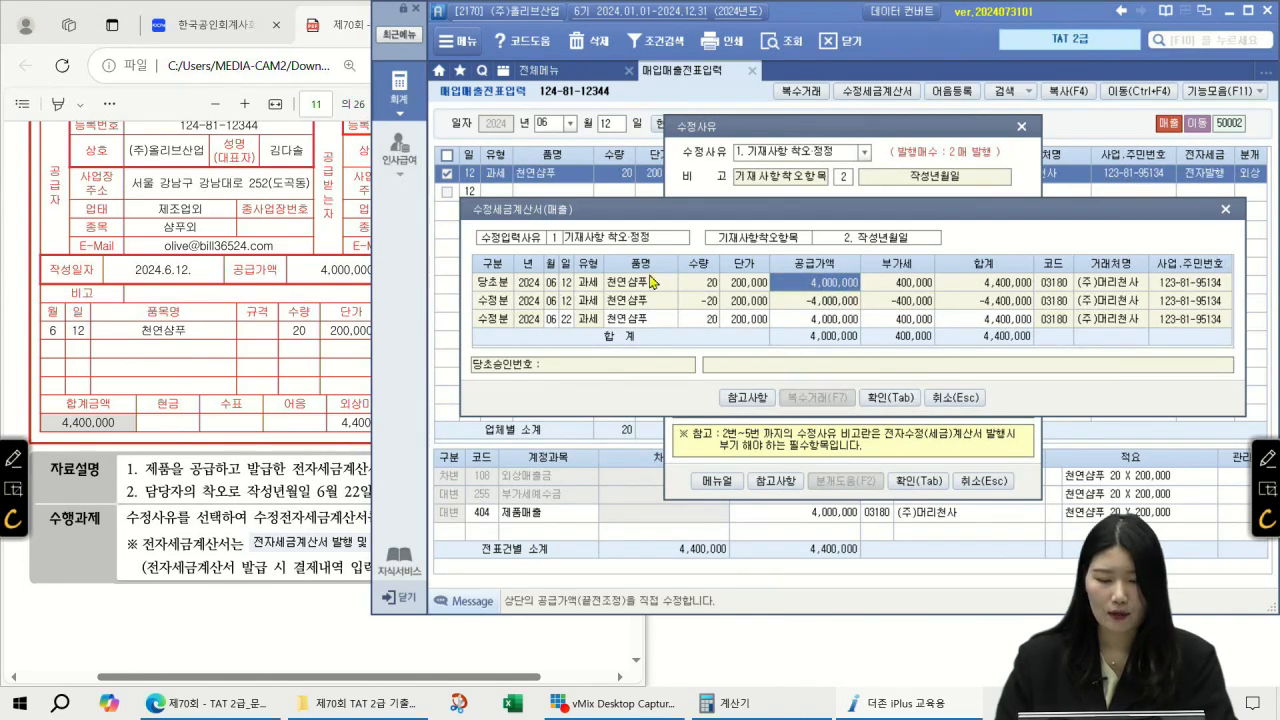
pyautogui.click(800, 300)
pyautogui.click(806, 320)
pyautogui.click(807, 303)
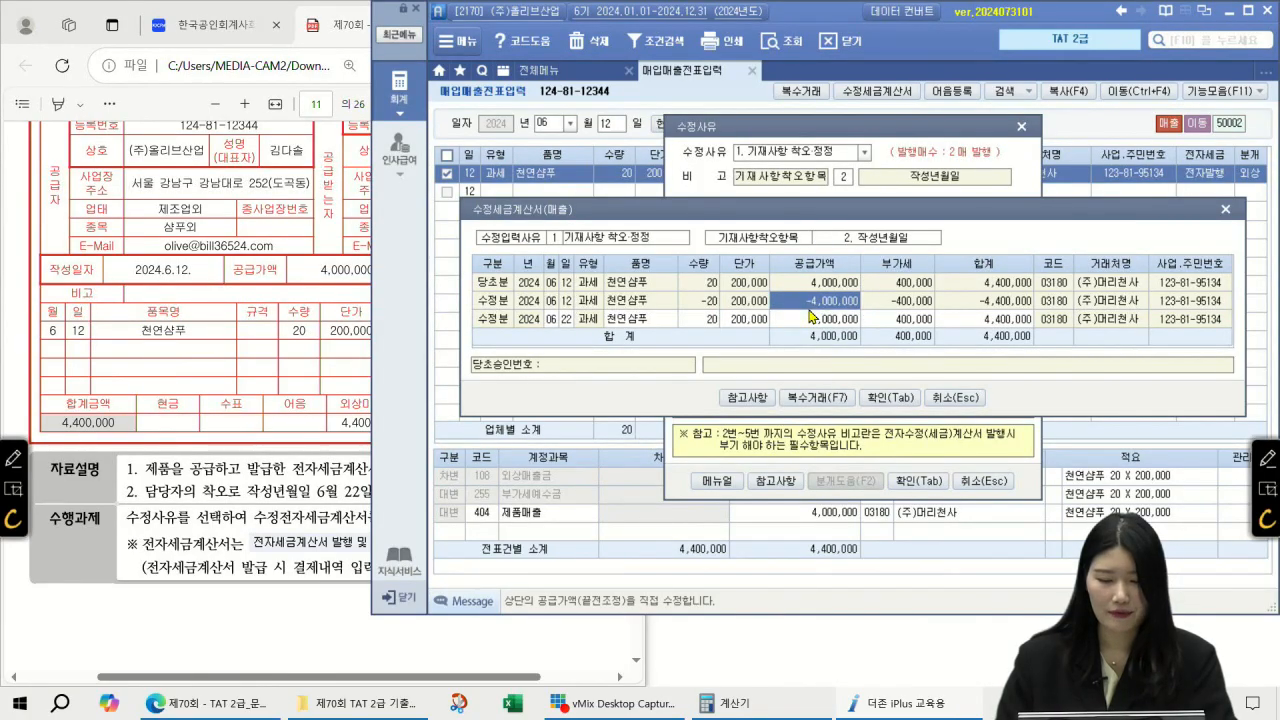
pyautogui.click(890, 397)
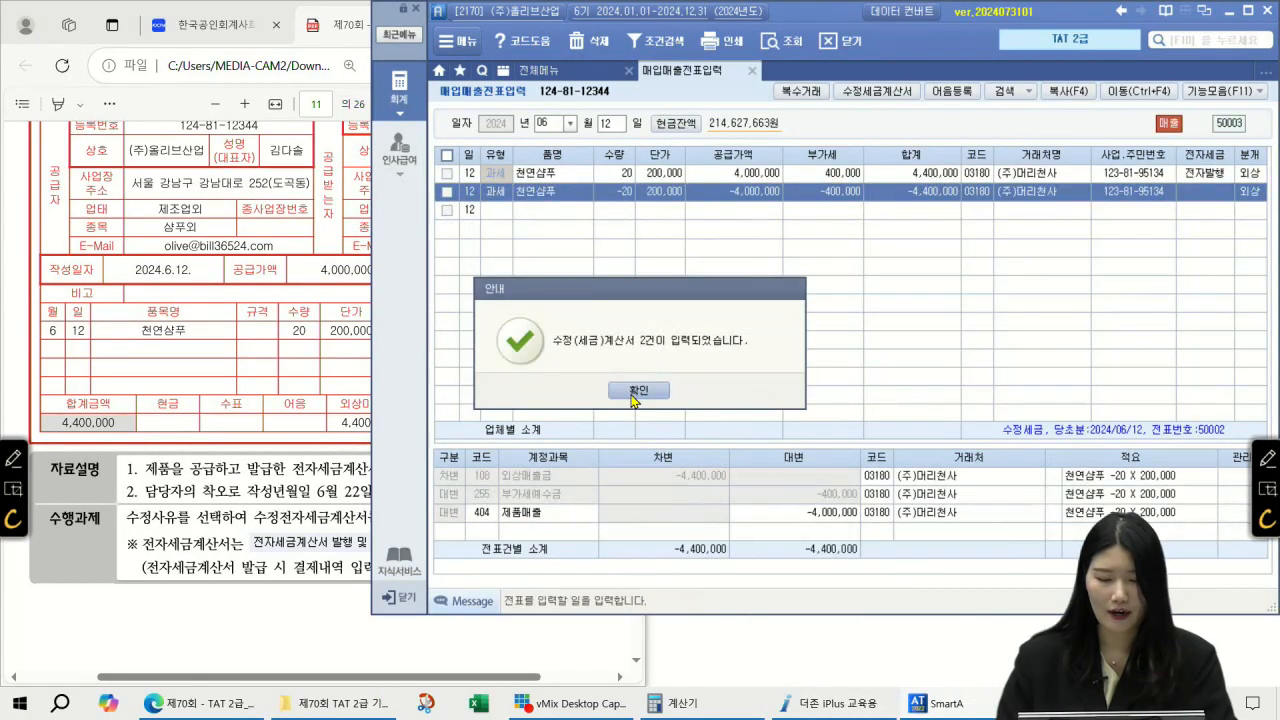
# Step: Dismiss the confirmation and review the new 6/12 reversal voucher's −400,000 VAT
pyautogui.click(633, 392)
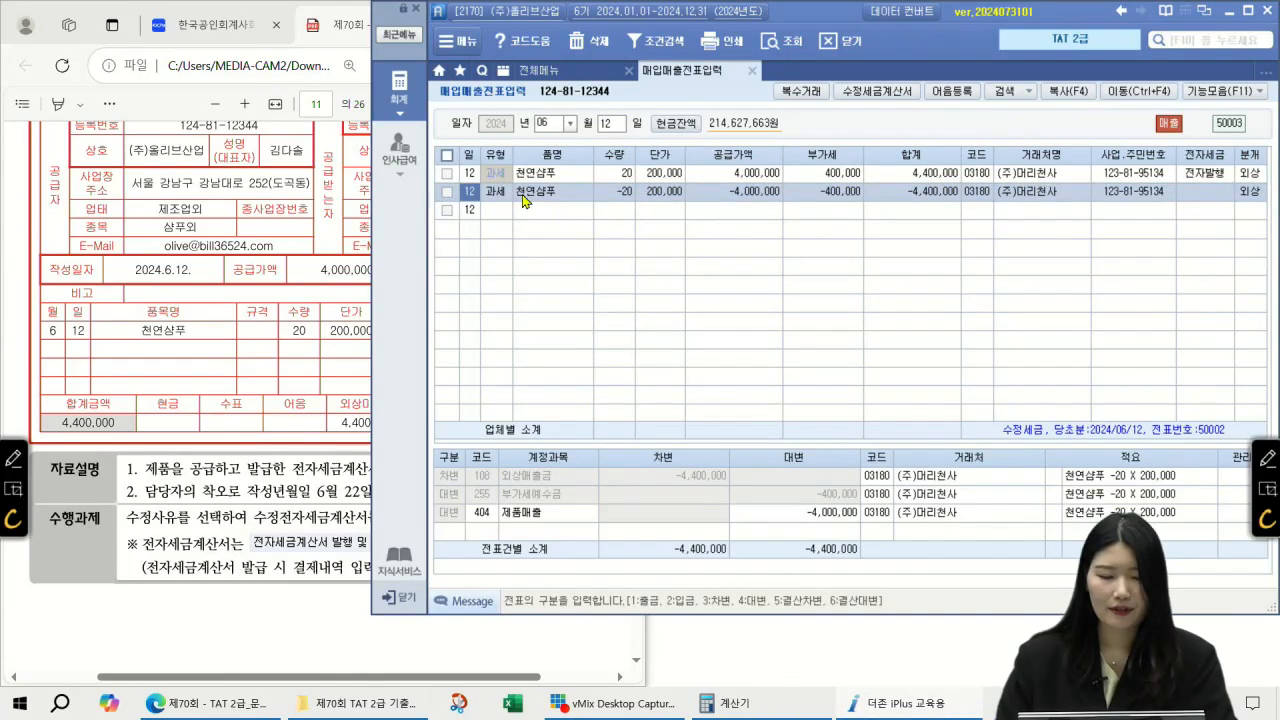
pyautogui.click(622, 200)
pyautogui.click(727, 200)
pyautogui.click(840, 200)
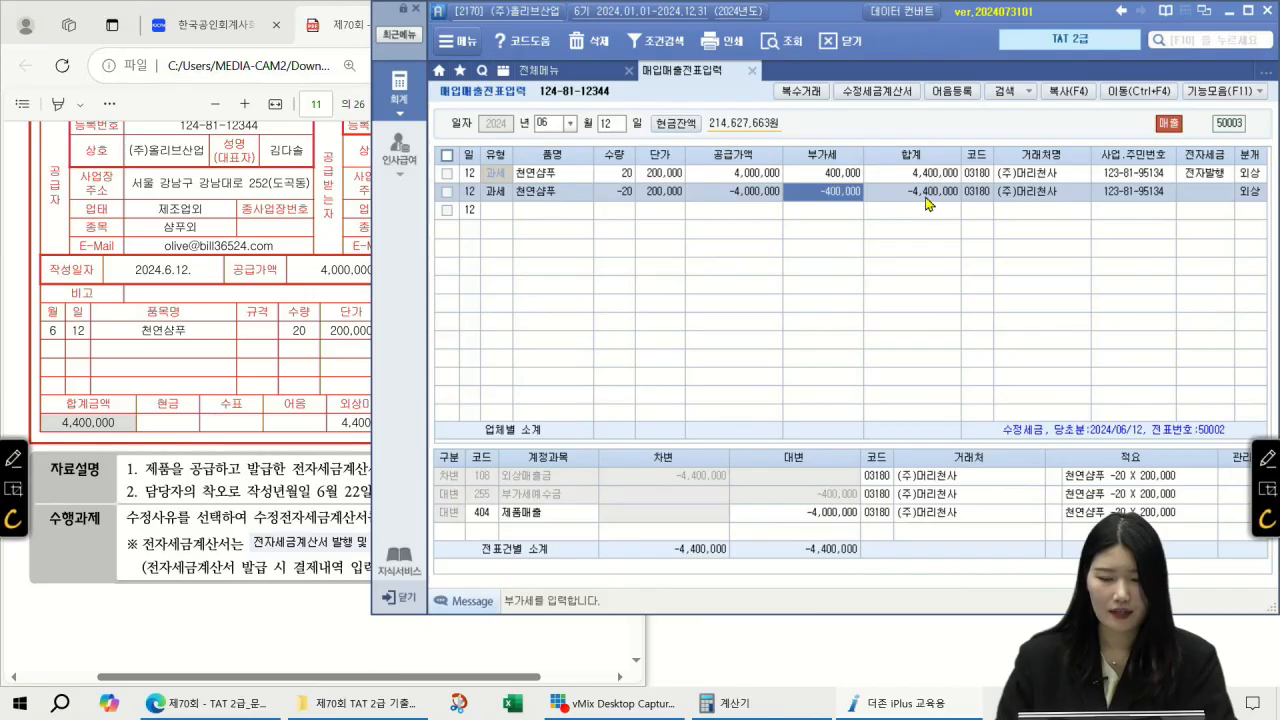
# Step: Check the corrected 6/22 천연샴푸 voucher, then switch to the 전체메뉴
pyautogui.click(606, 121)
pyautogui.write('22')
pyautogui.press('Return')
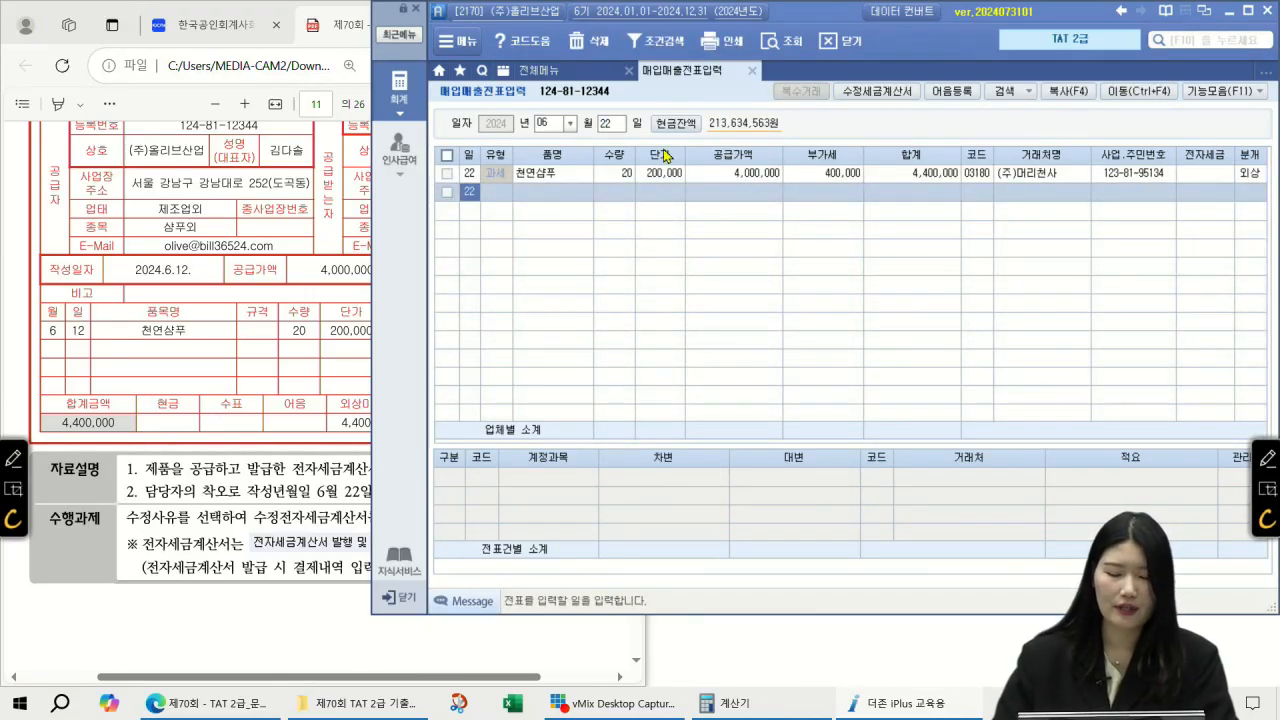
pyautogui.click(665, 174)
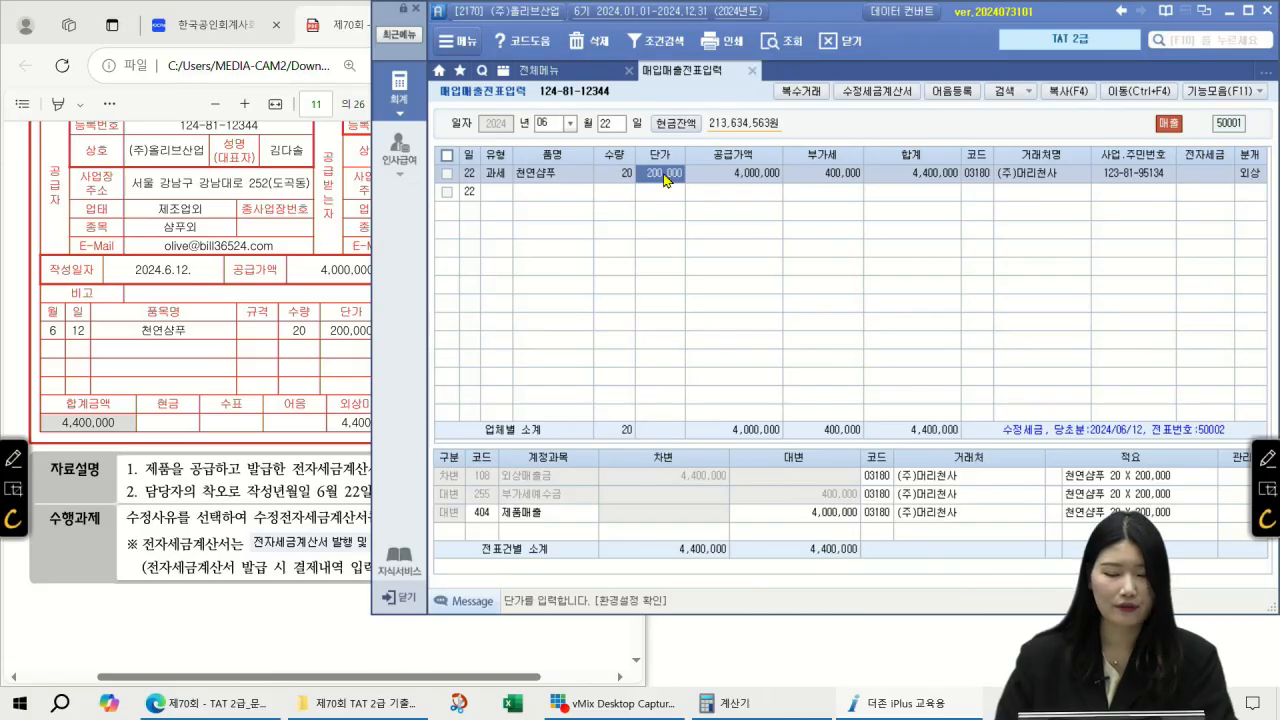
pyautogui.click(540, 70)
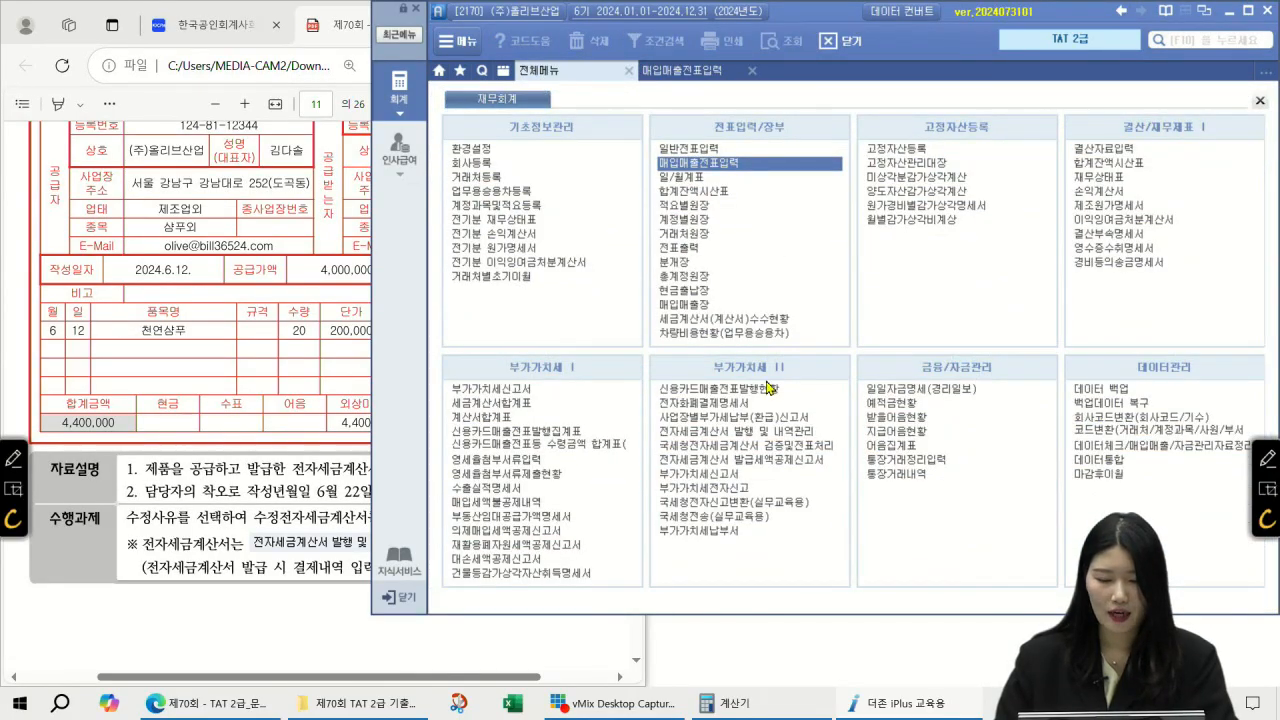
# Step: List e-invoices for 2024-06-01~06-30, tick the 06-12 and 06-22 invoices, and start 전자발행
pyautogui.click(735, 434)
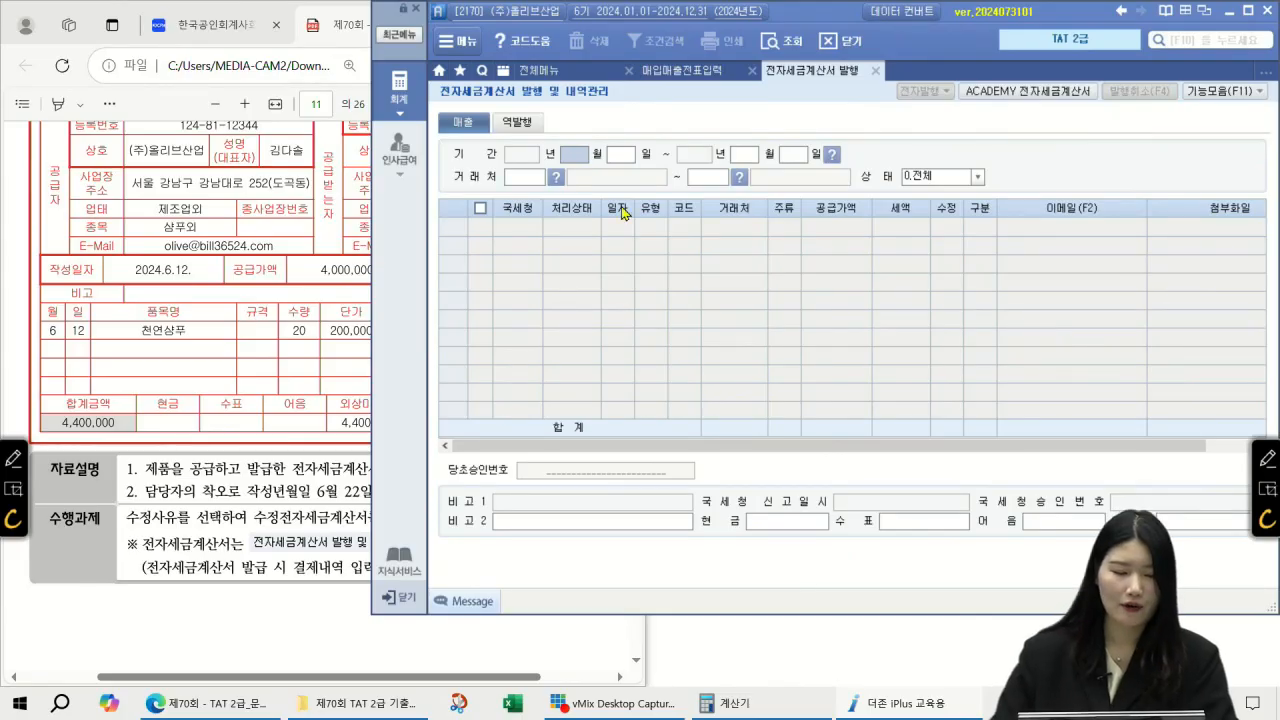
pyautogui.write('06')
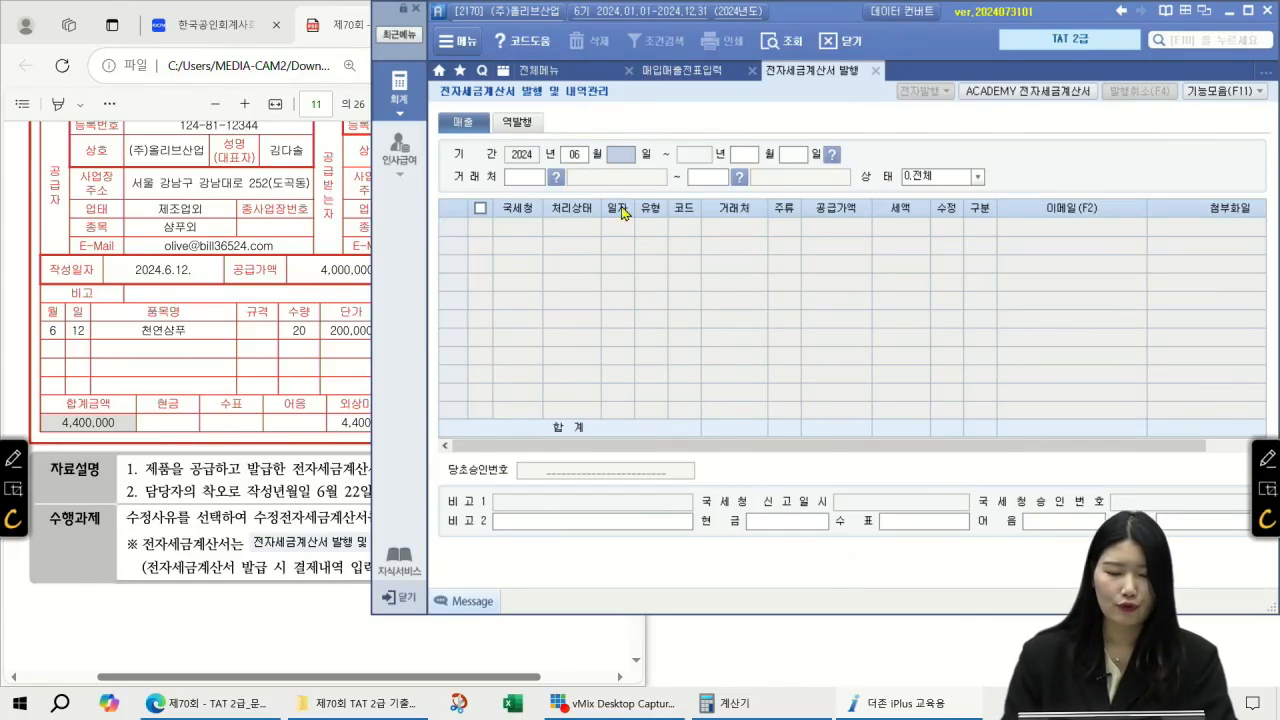
pyautogui.write('010630')
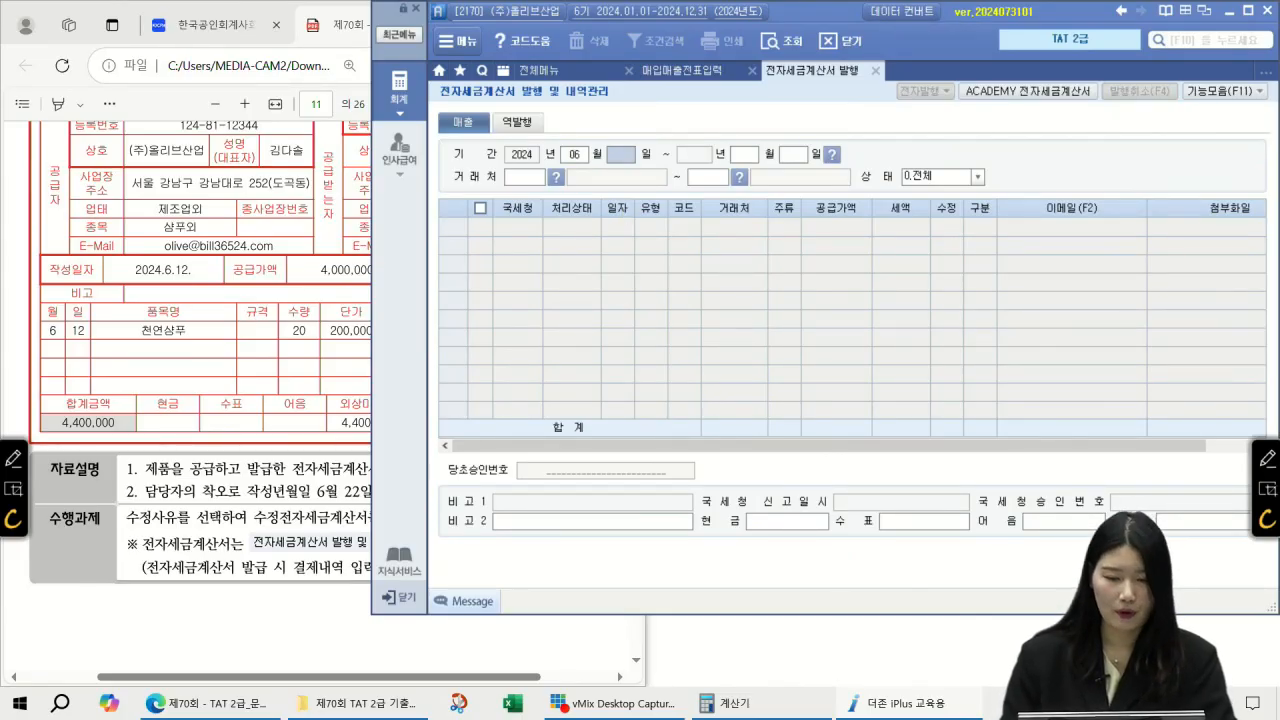
pyautogui.press('Return')
pyautogui.press('Return')
pyautogui.press('Return')
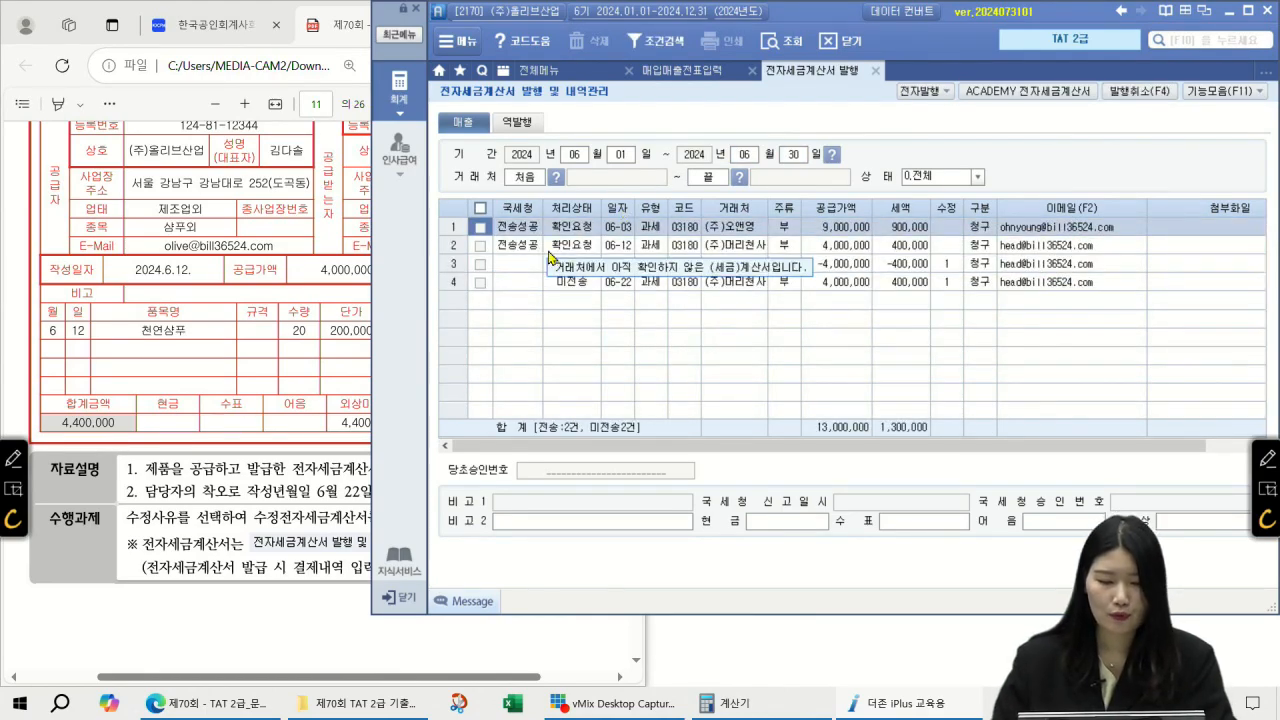
pyautogui.click(516, 263)
pyautogui.click(481, 265)
pyautogui.click(483, 287)
pyautogui.click(482, 285)
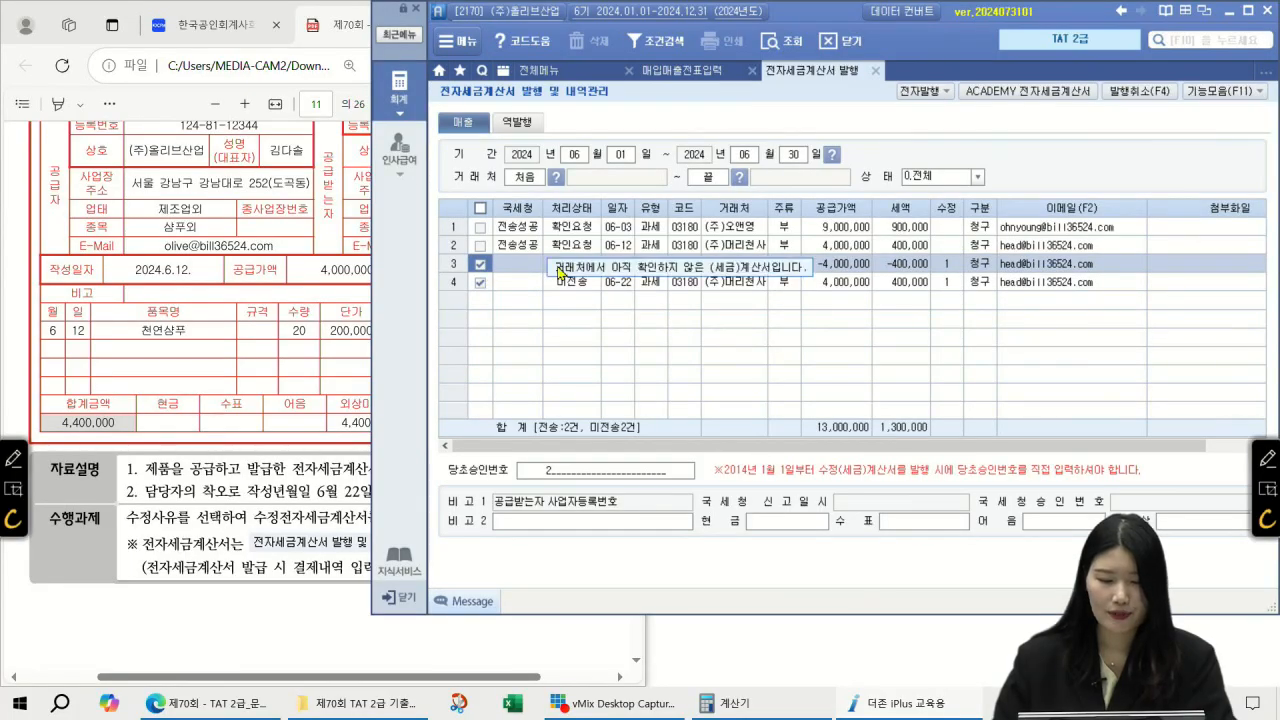
pyautogui.click(921, 90)
# Step: Log in to the issuing service and issue both amended invoices
pyautogui.click(820, 397)
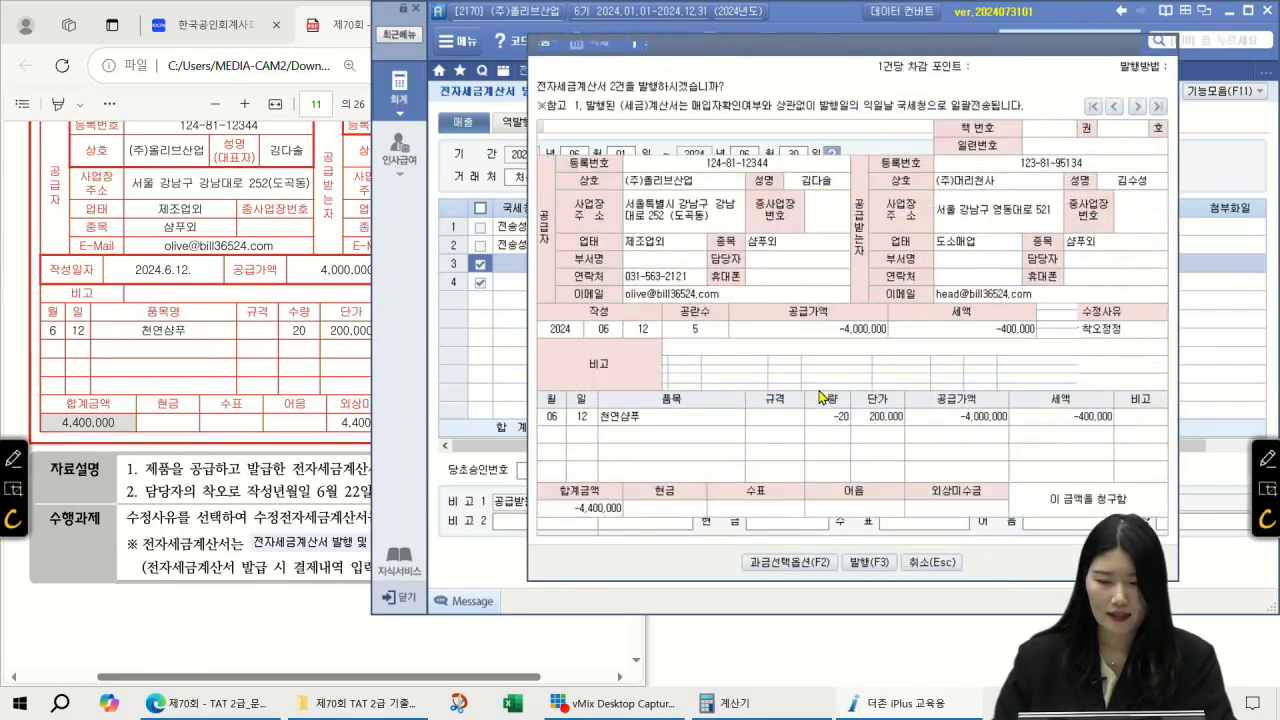
pyautogui.click(873, 564)
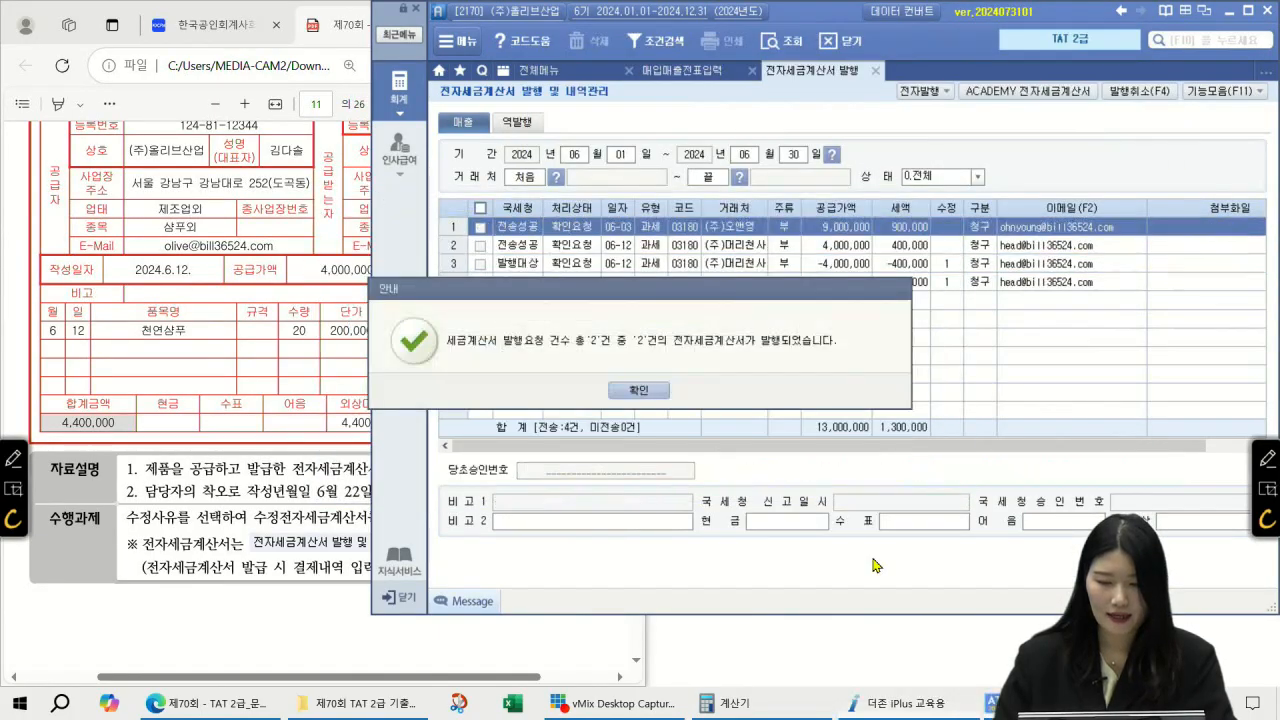
pyautogui.click(655, 397)
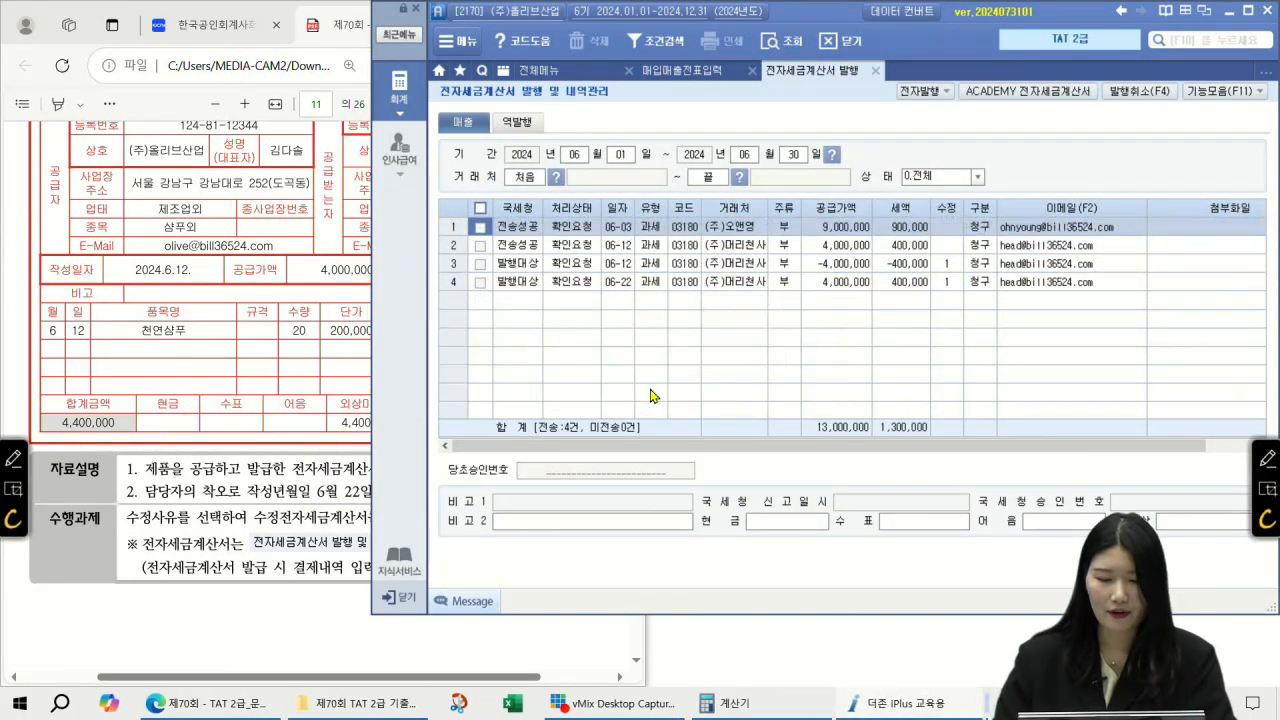
pyautogui.click(480, 264)
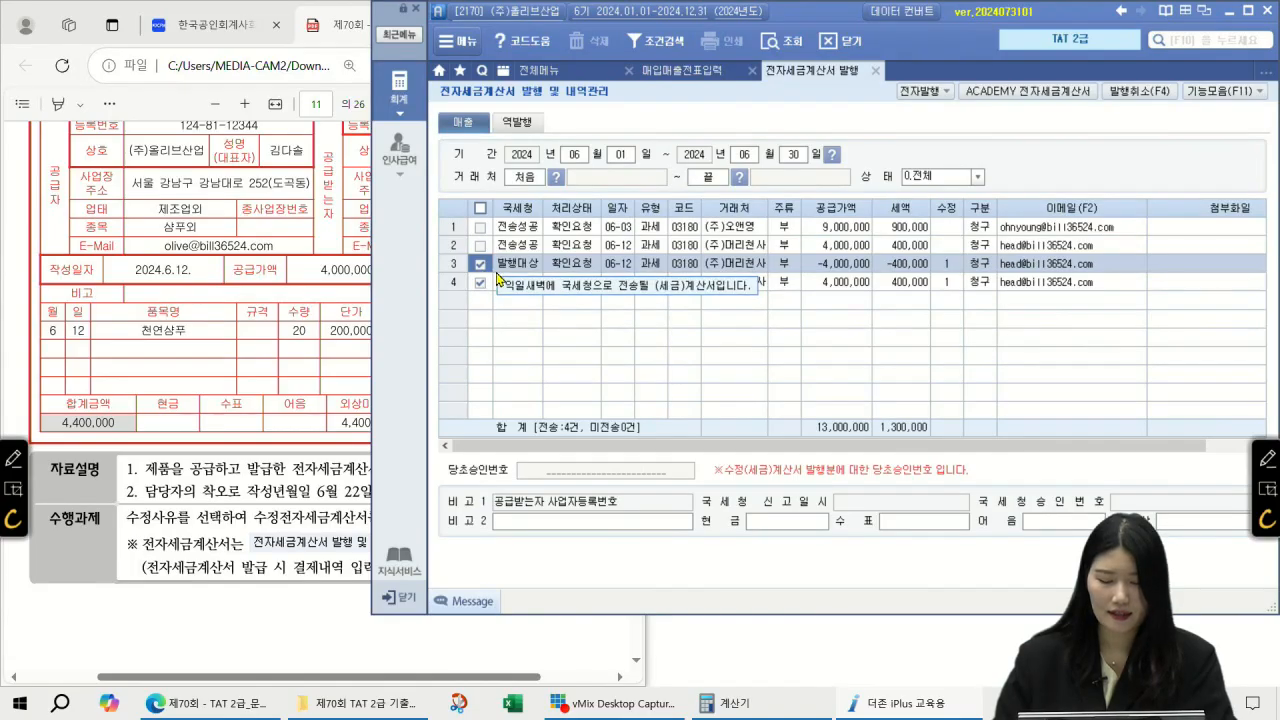
# Step: On the Bill36524 practice site, list unsent sales invoices and issue-send the 06-12 and 06-22 invoices
pyautogui.click(1012, 101)
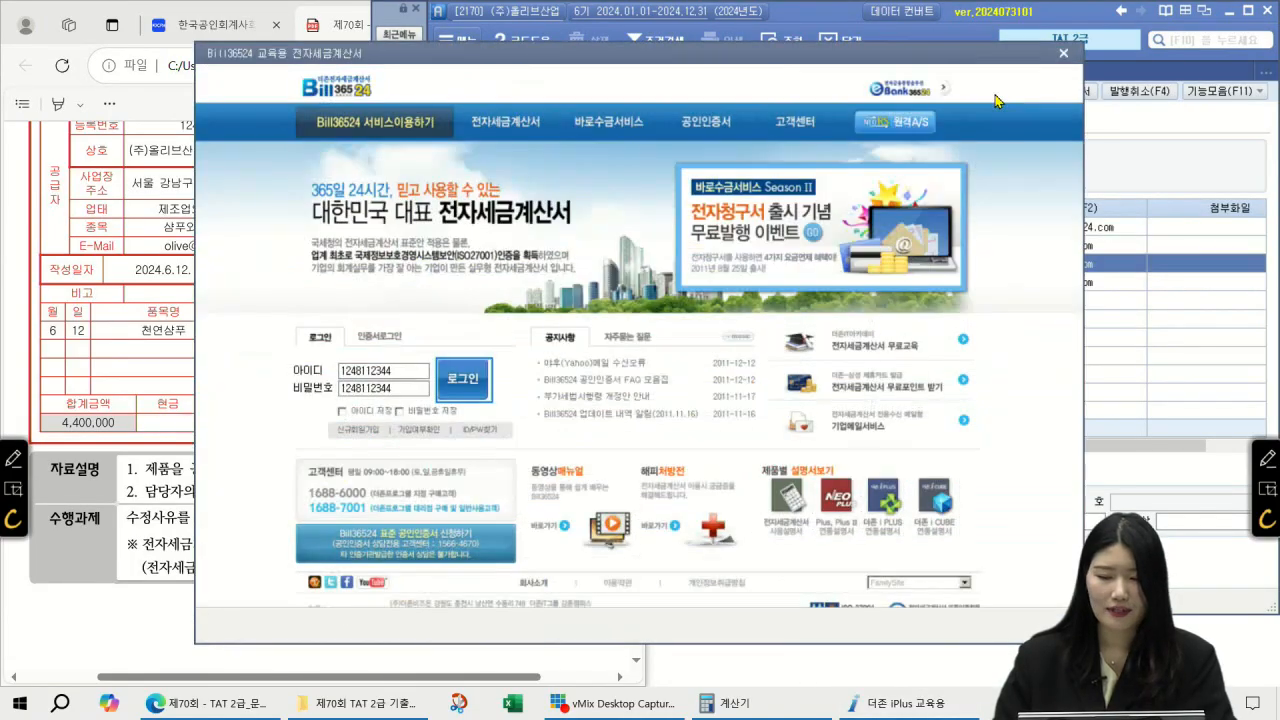
pyautogui.click(451, 379)
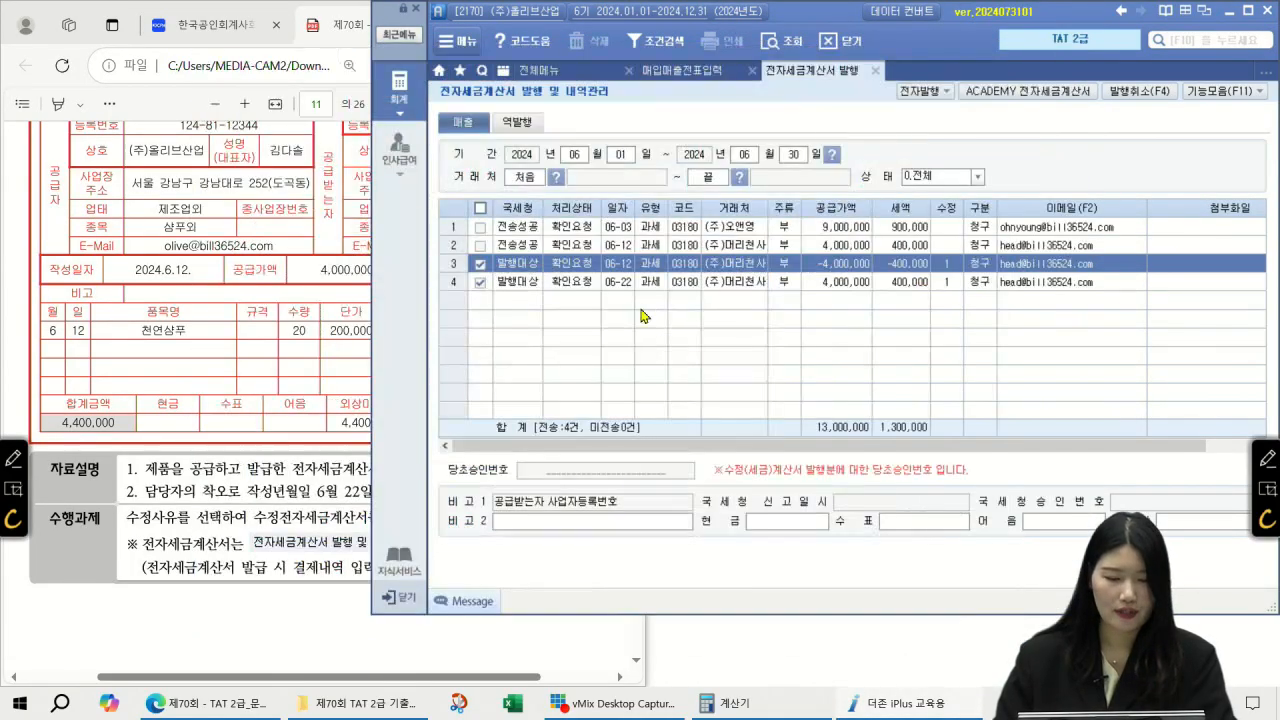
pyautogui.click(401, 158)
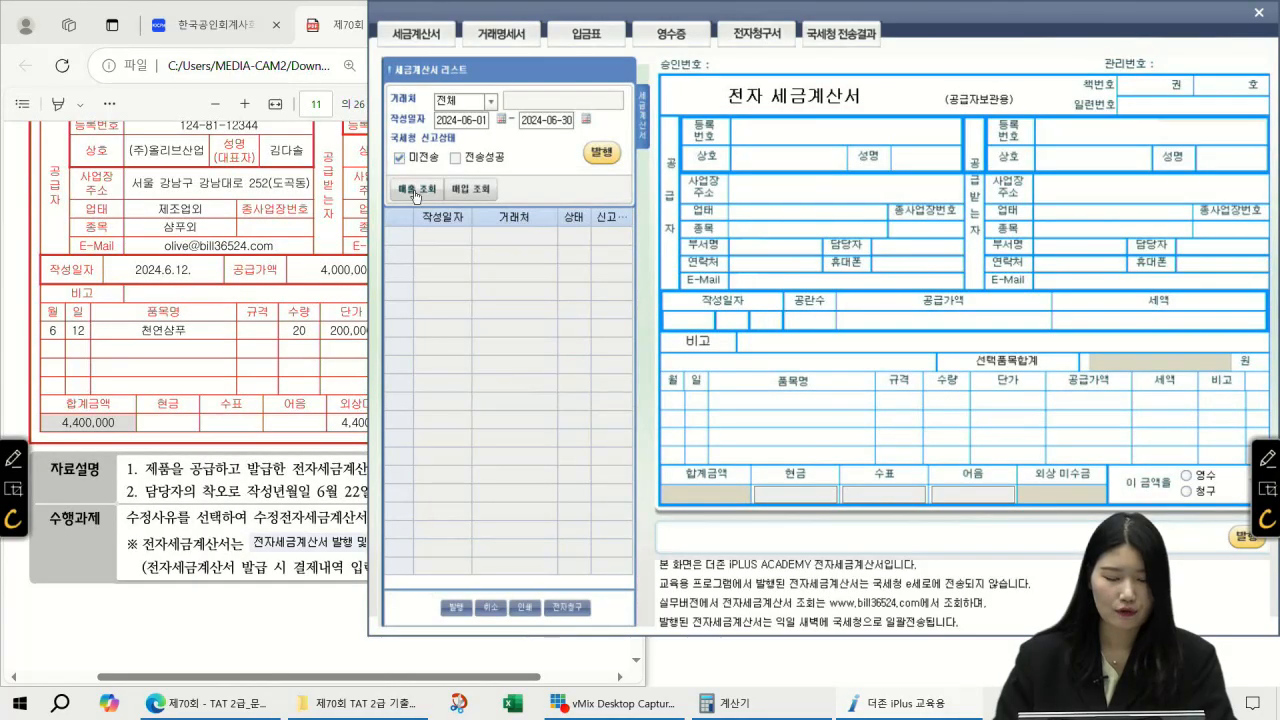
pyautogui.click(416, 194)
pyautogui.click(516, 240)
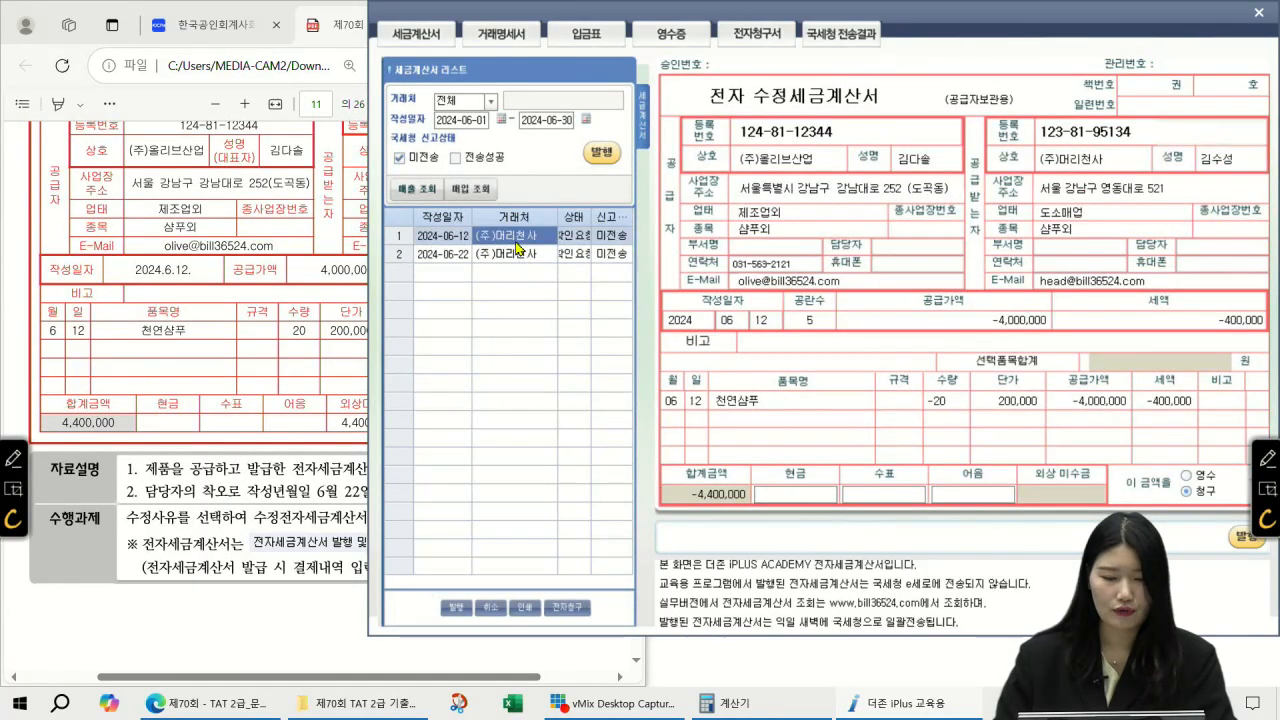
pyautogui.click(600, 155)
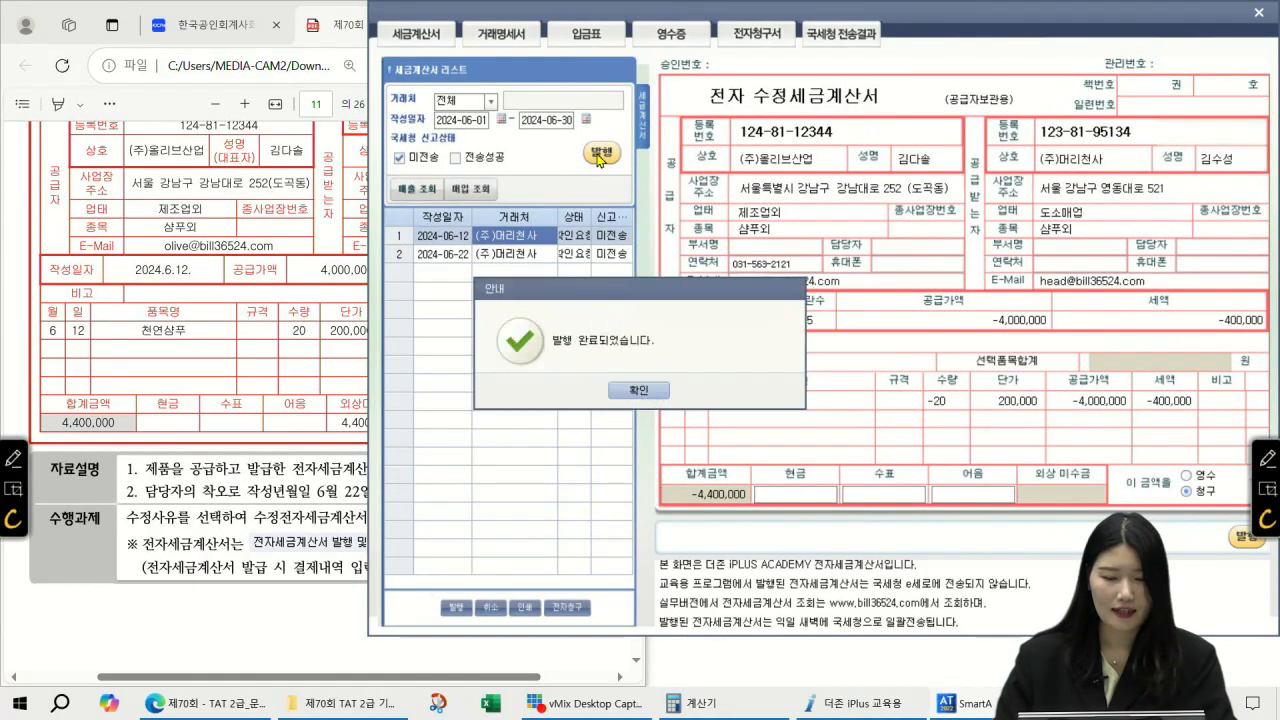
pyautogui.click(655, 390)
pyautogui.click(601, 156)
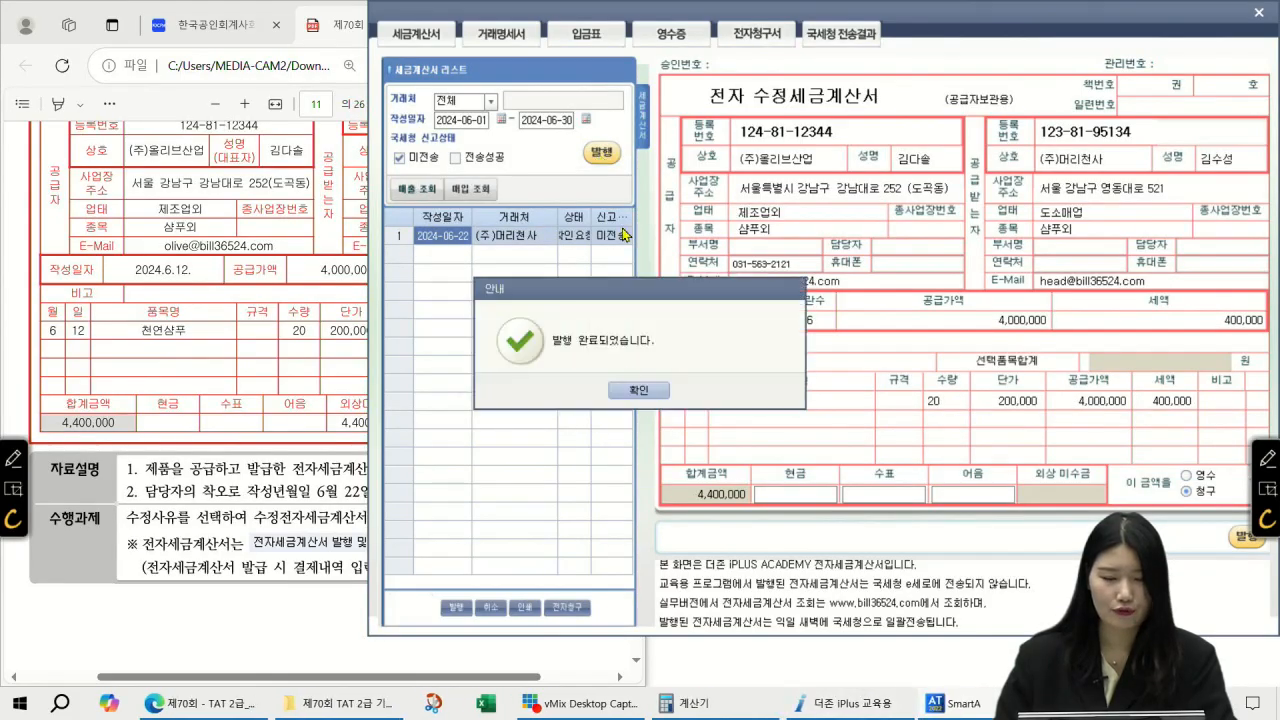
pyautogui.click(630, 391)
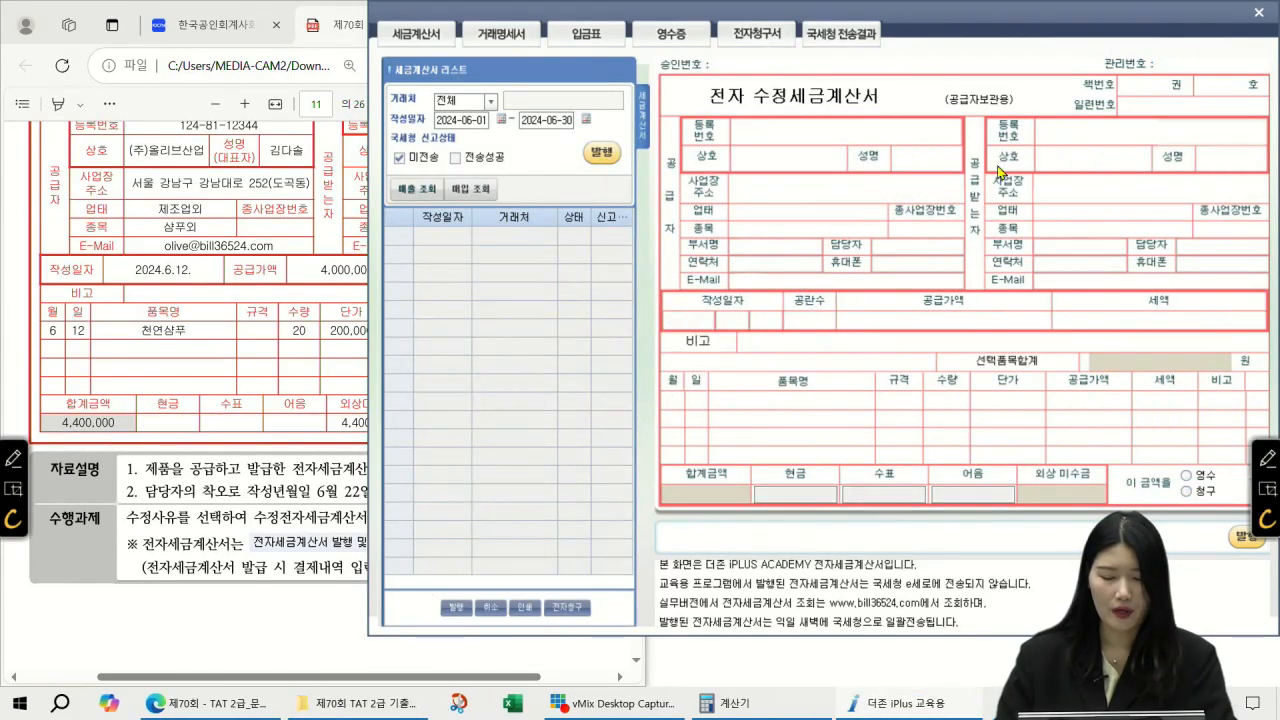
pyautogui.click(1257, 13)
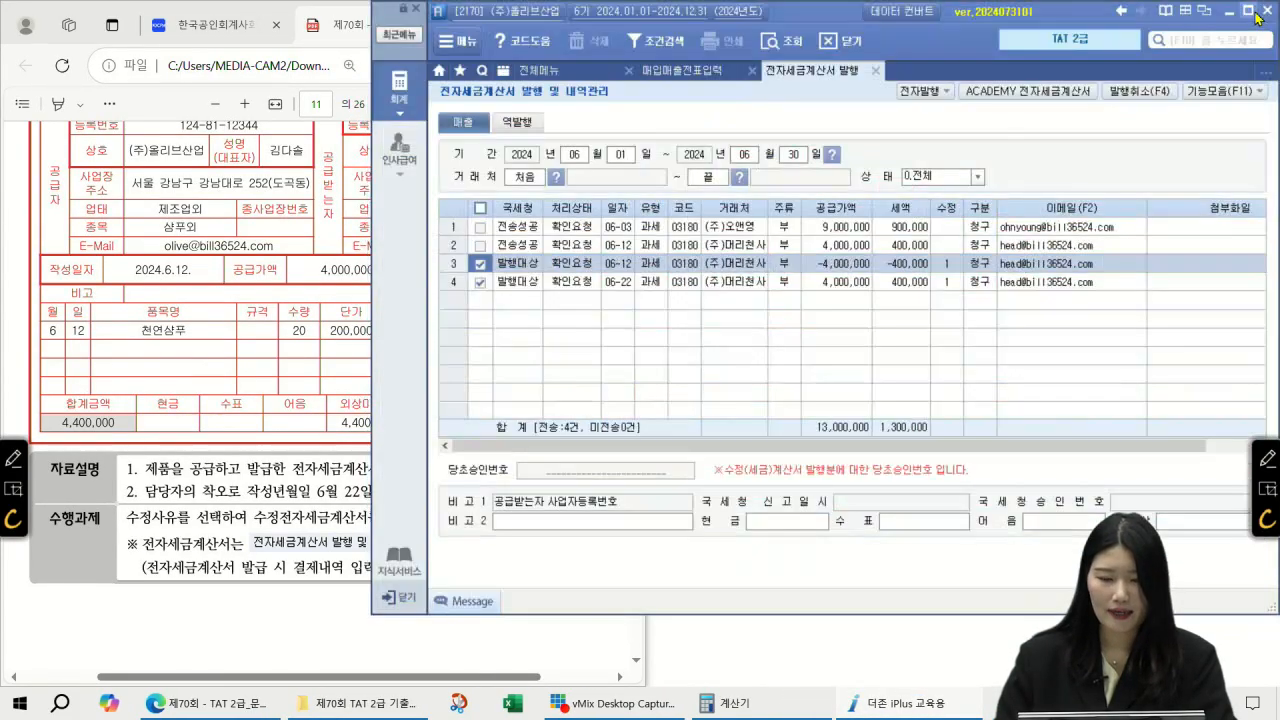
# Step: Refresh the list and confirm the 06-12 and 06-22 invoices show 전송성공
pyautogui.click(790, 41)
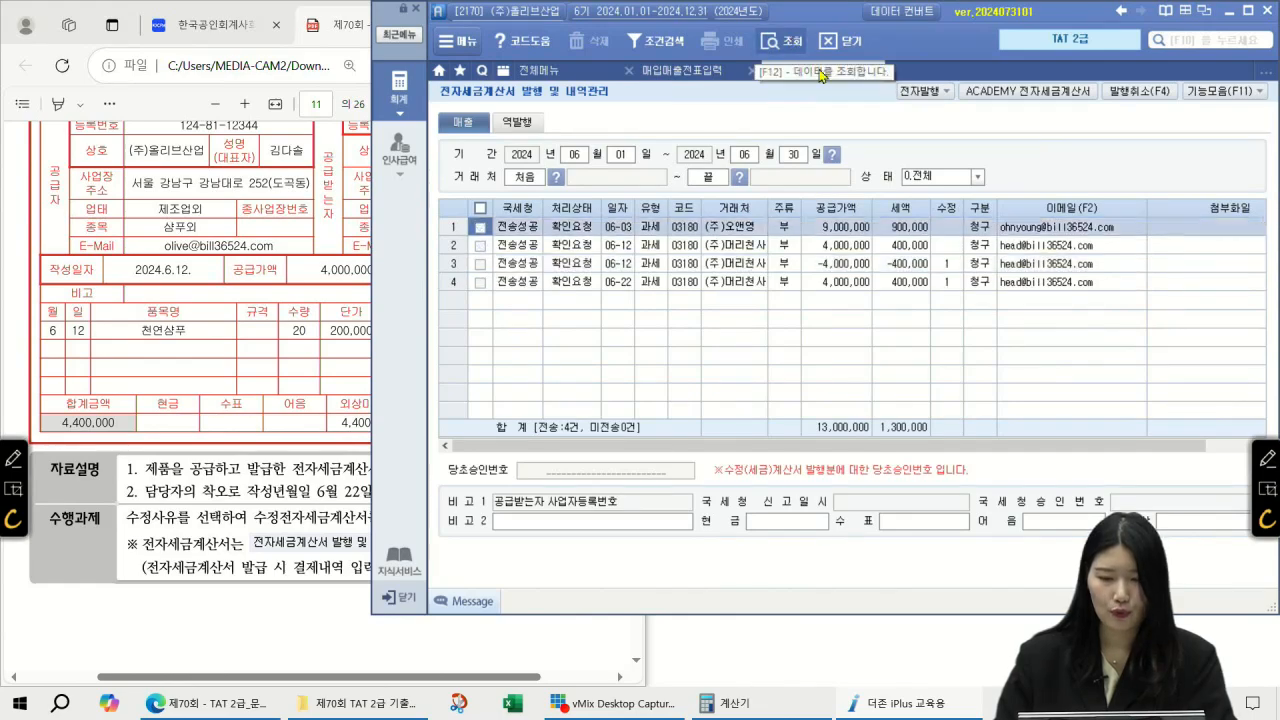
pyautogui.click(505, 265)
pyautogui.click(533, 283)
pyautogui.click(528, 265)
pyautogui.click(531, 283)
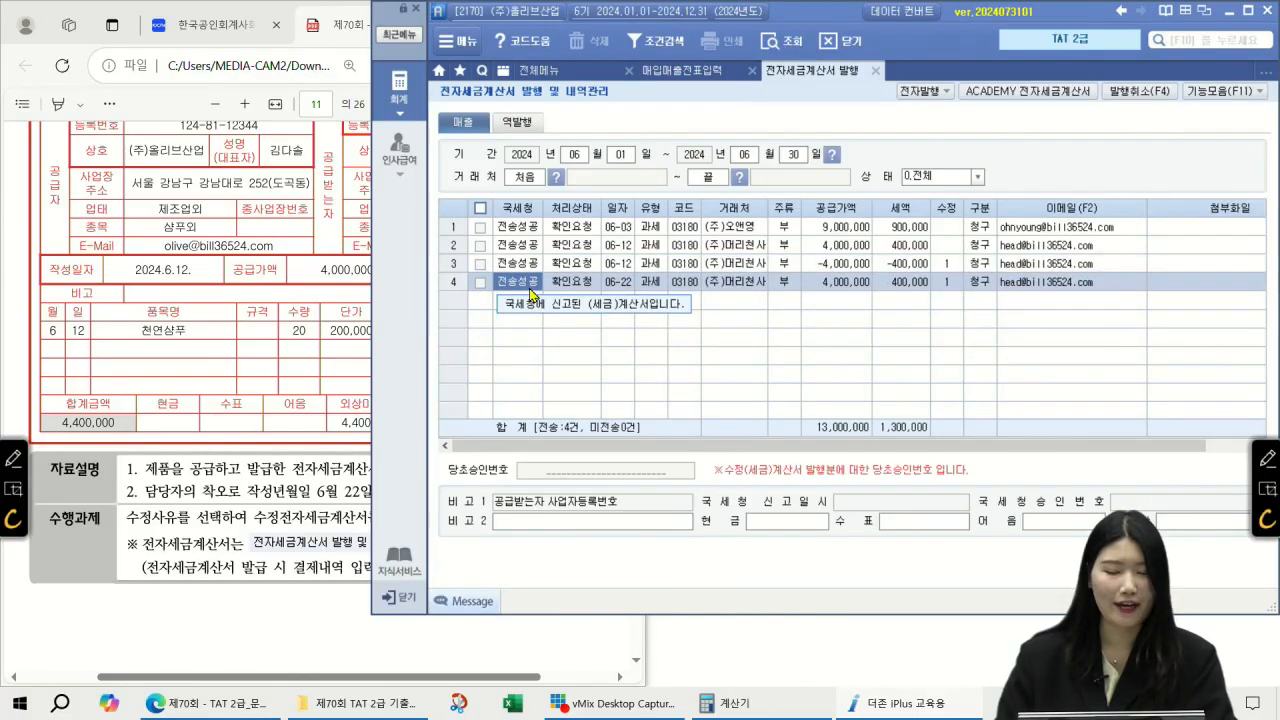
# Step: Verify the 6/12 reversal and 6/22 천연샴푸 vouchers read 전자발행, then return to the PDF
pyautogui.click(696, 72)
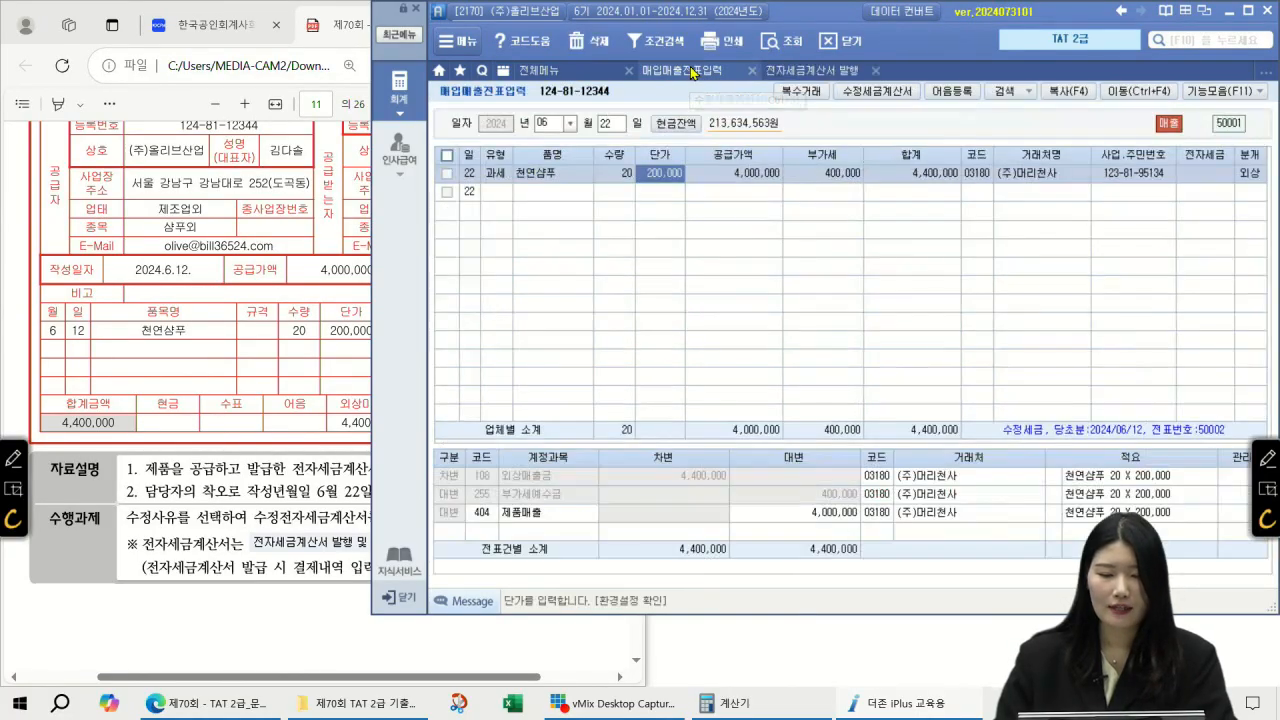
pyautogui.click(617, 128)
pyautogui.write('12')
pyautogui.press('Return')
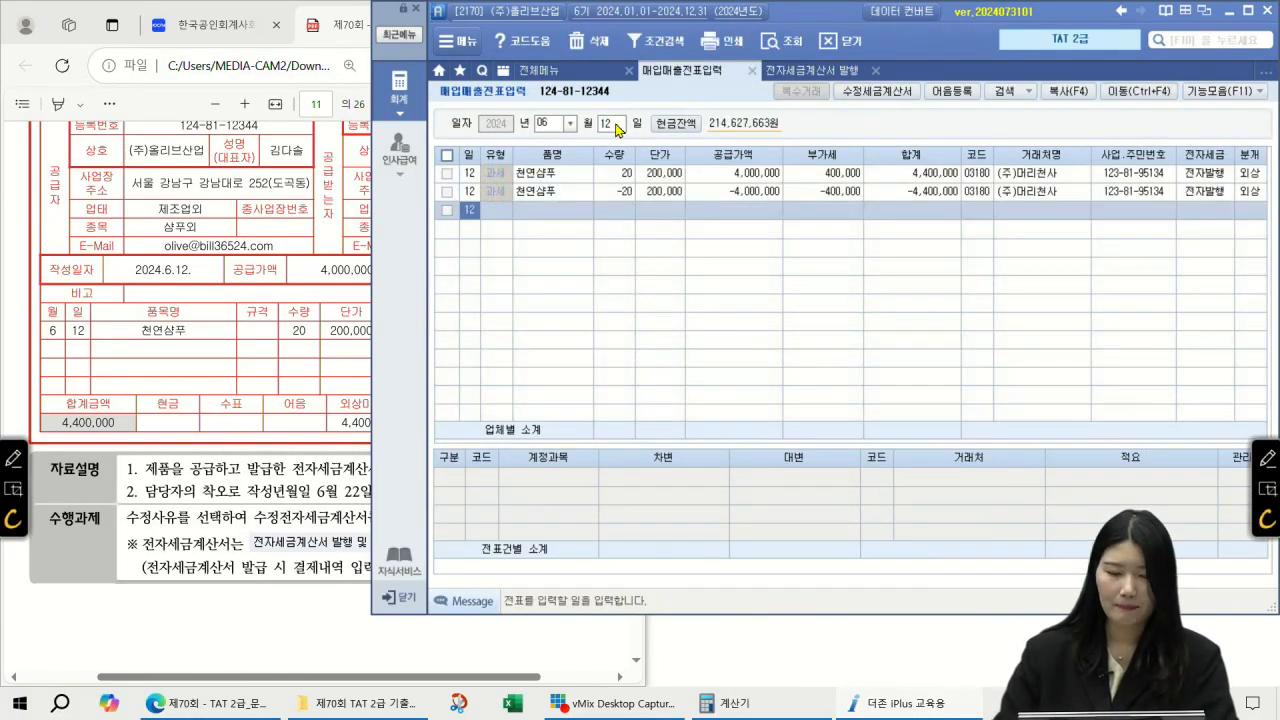
pyautogui.click(1228, 193)
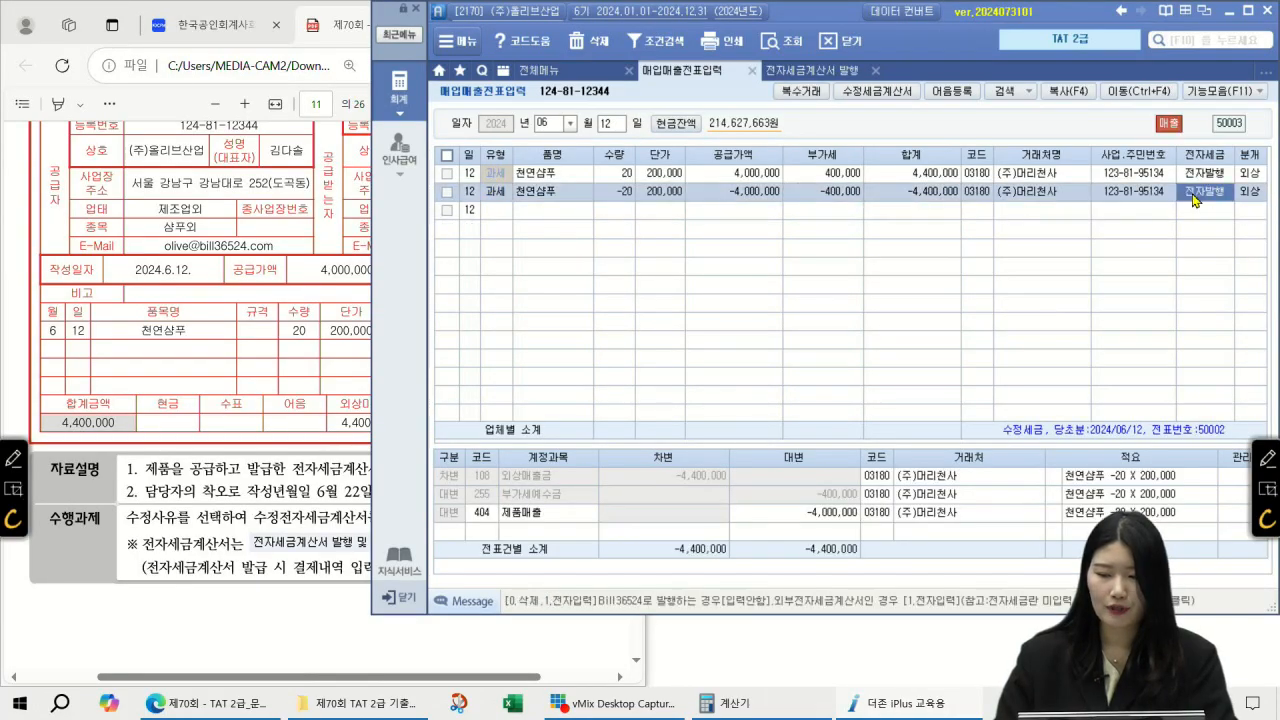
pyautogui.click(617, 129)
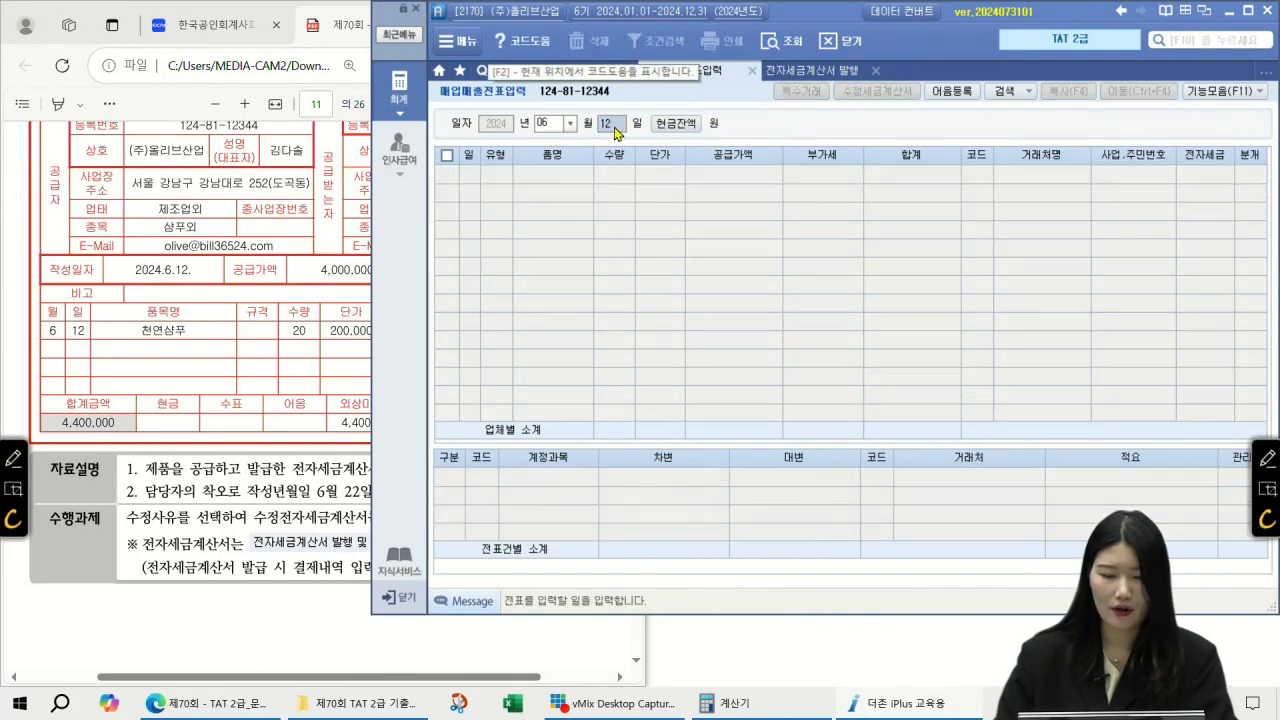
pyautogui.write('22')
pyautogui.press('Return')
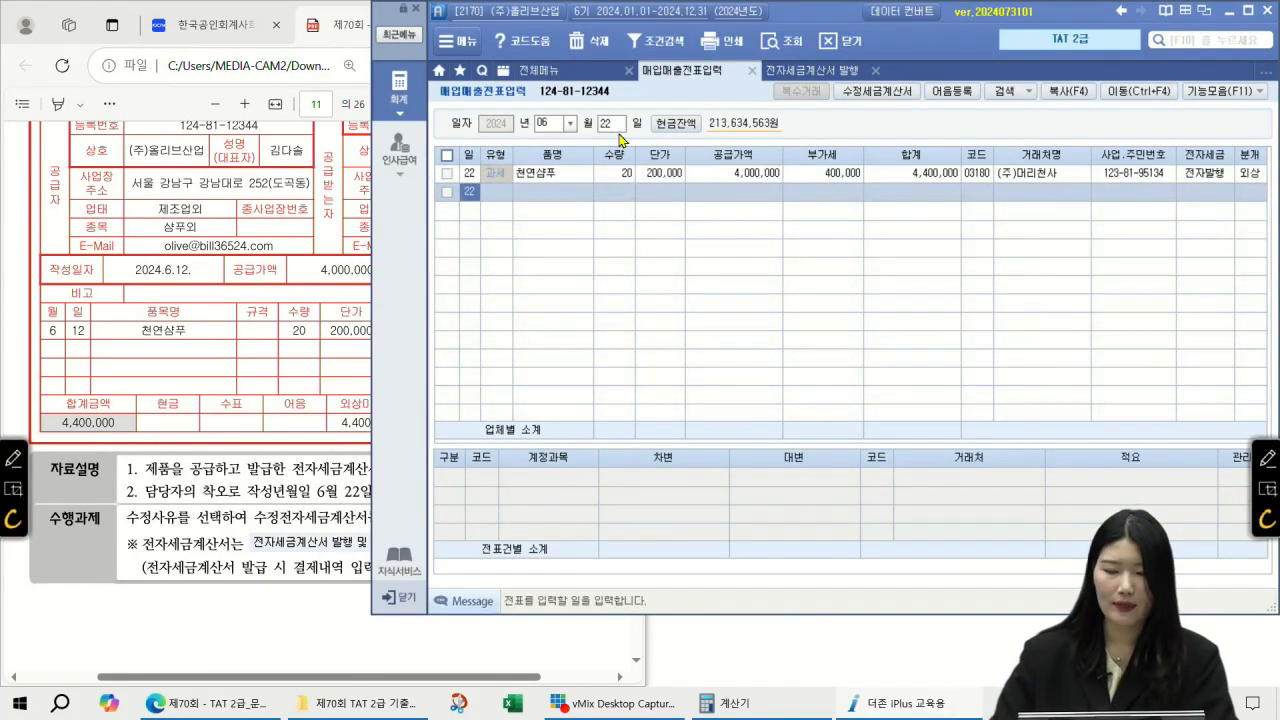
pyautogui.click(1215, 174)
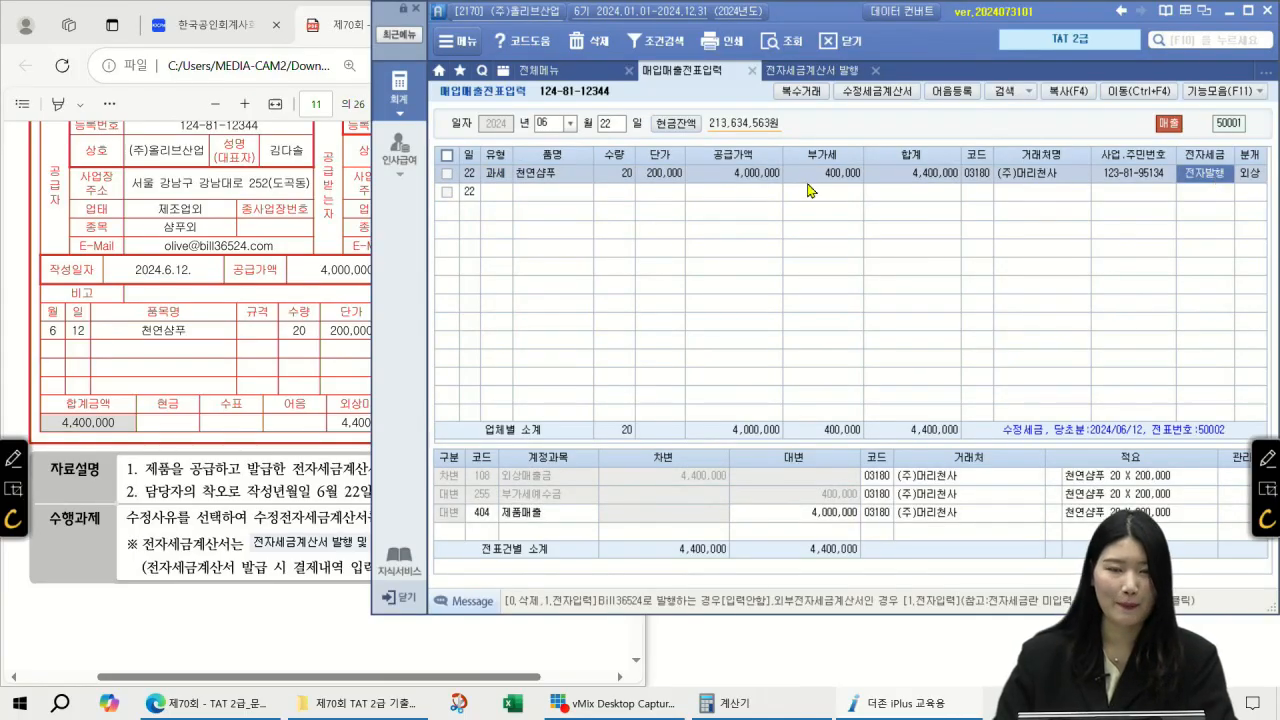
pyautogui.click(40, 342)
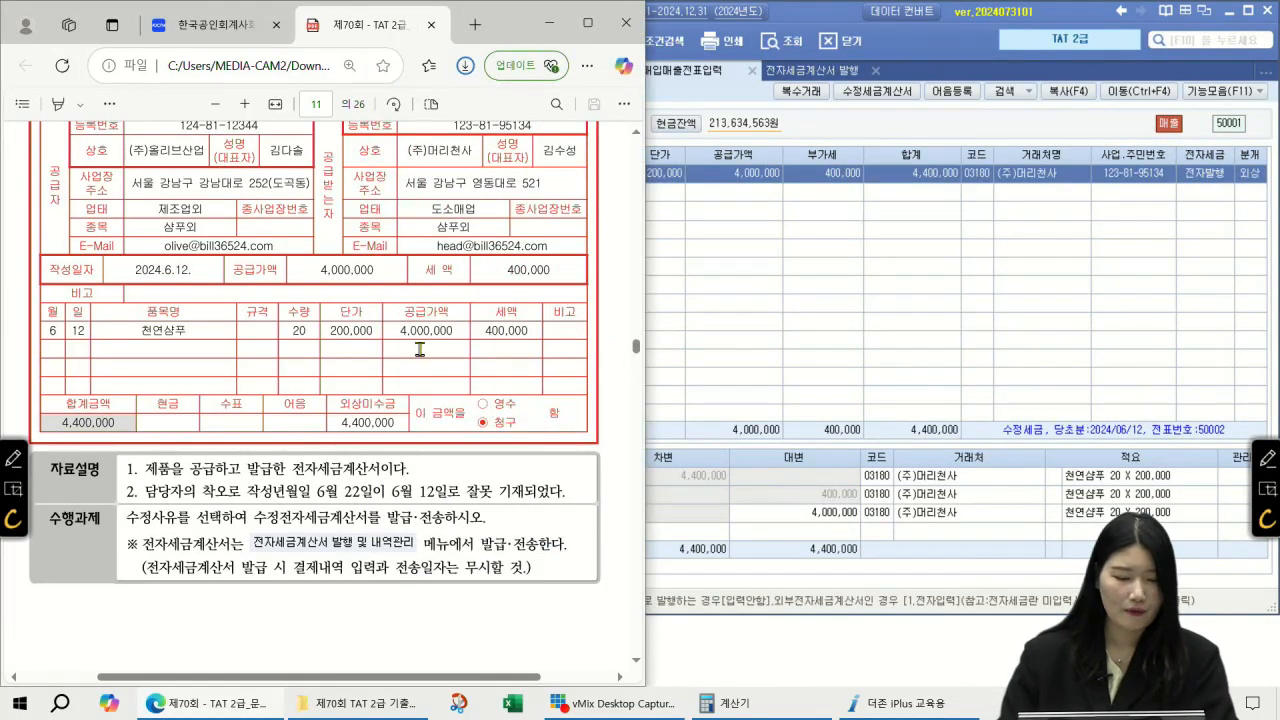
# Step: Scroll the PDF to page 12's task ③ 매입세액불공제내역 and its vehicle purchase invoice
pyautogui.scroll(-5, 420, 350)
pyautogui.scroll(-3, 387, 292)
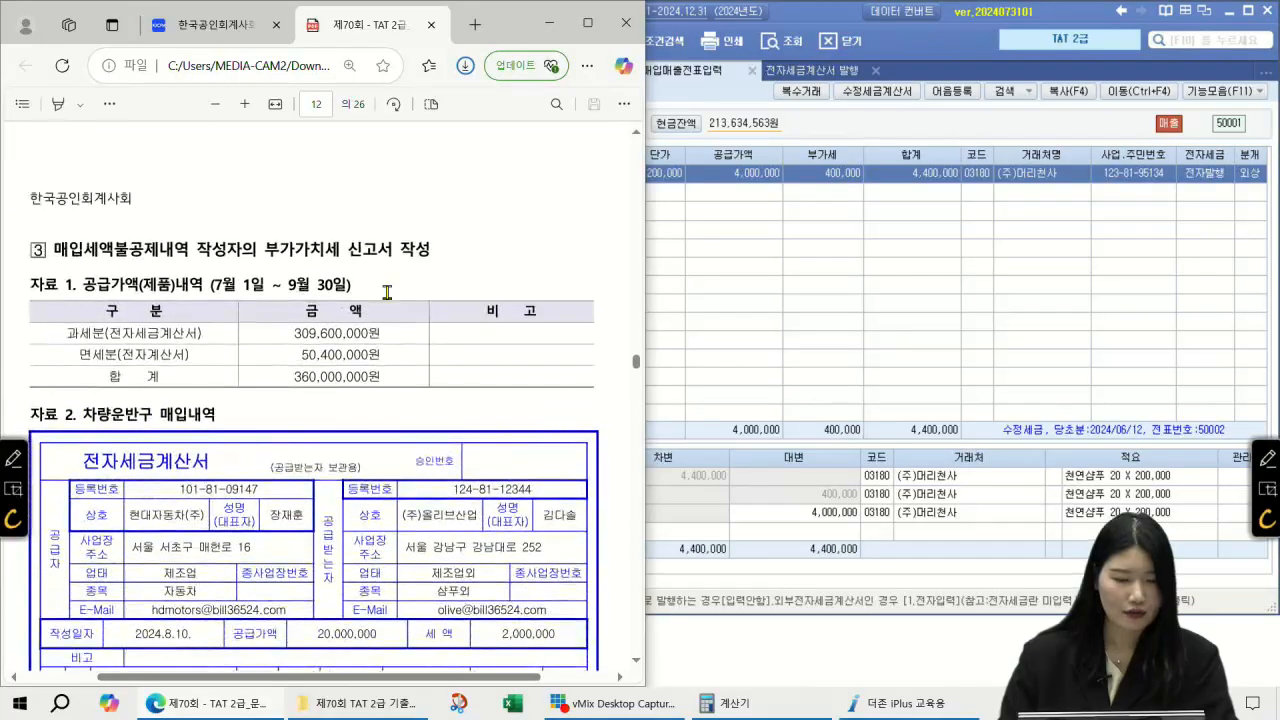
pyautogui.click(635, 661)
pyautogui.click(635, 664)
pyautogui.click(635, 664)
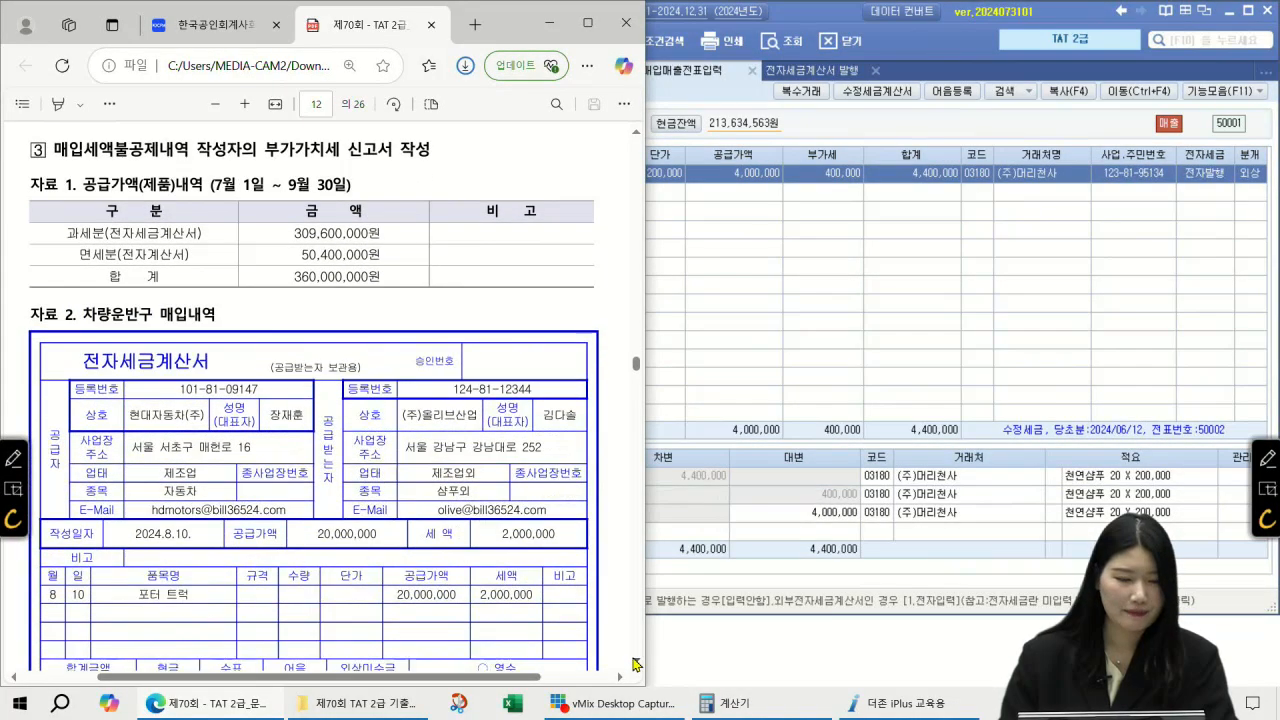
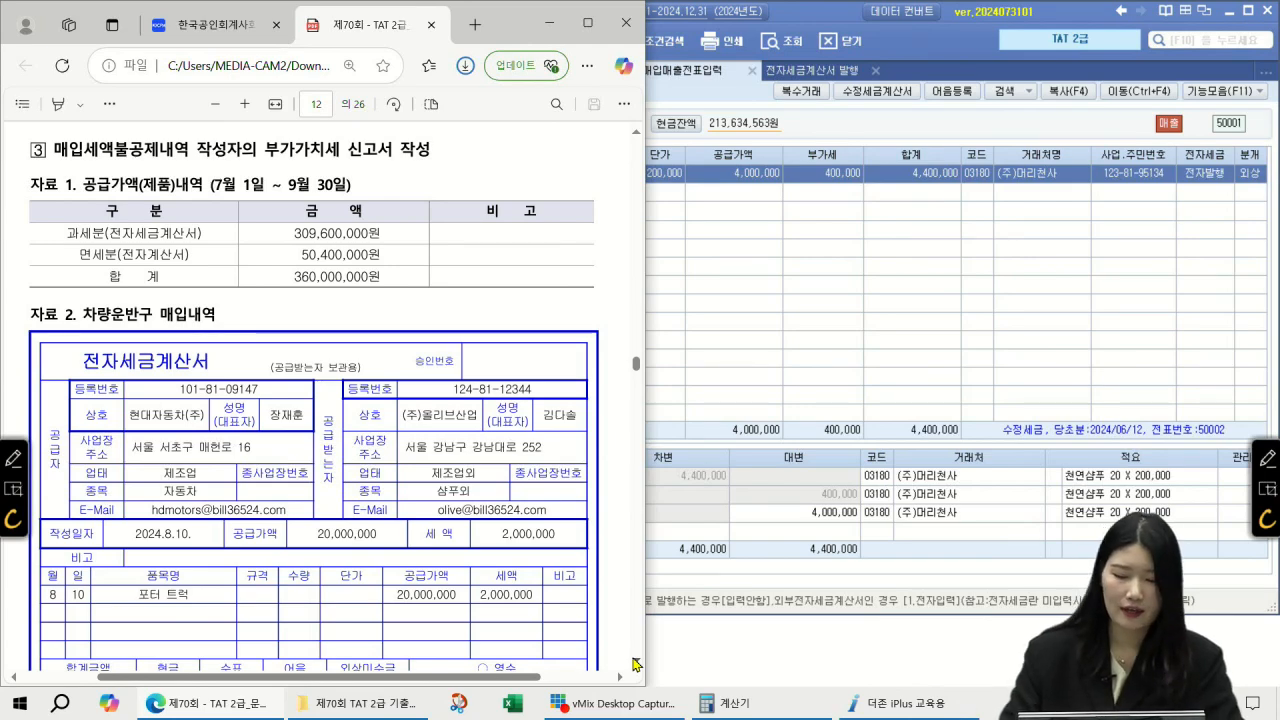
# Step: Mark the 7월 1일 ~ 9월 30일 period, 과세분/면세분 rows and 360,000,000 total in 자료 1
pyautogui.click(1269, 457)
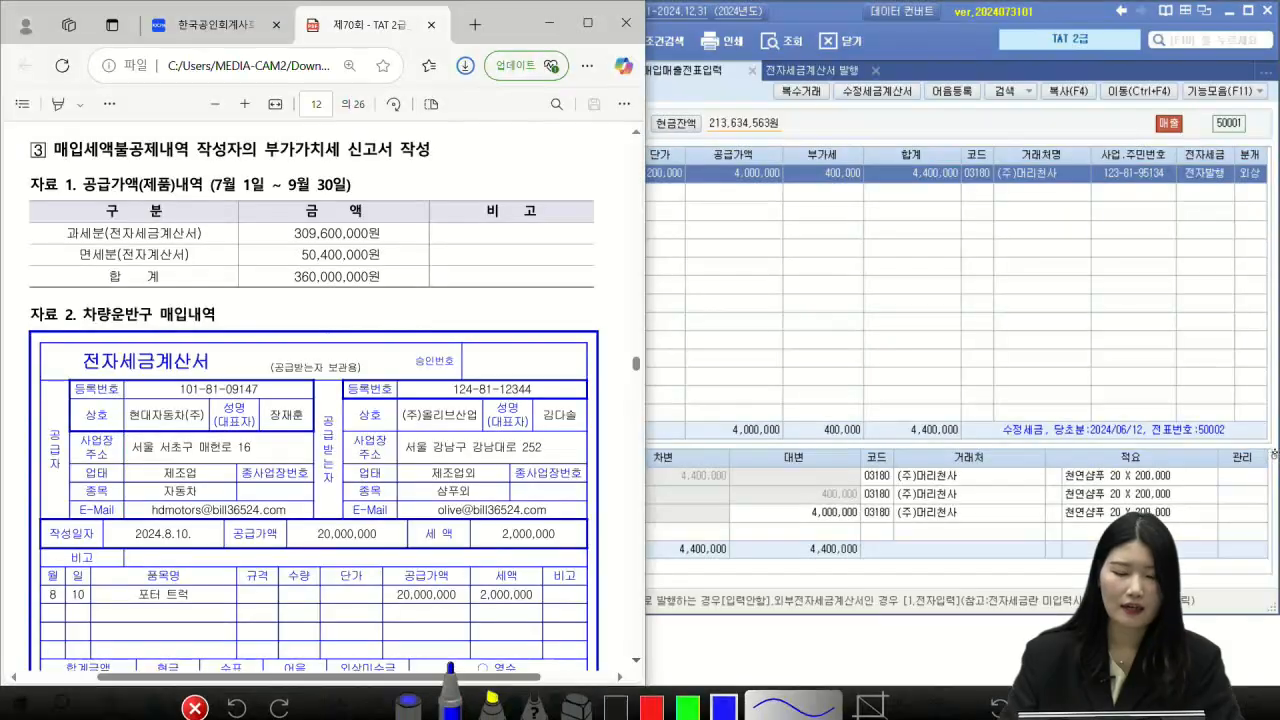
pyautogui.moveTo(196, 201); pyautogui.dragTo(352, 190)
pyautogui.moveTo(57, 219)
pyautogui.mouseDown()
pyautogui.moveTo(71, 209)
pyautogui.moveTo(75, 237)
pyautogui.mouseUp()
pyautogui.moveTo(363, 286)
pyautogui.mouseDown()
pyautogui.moveTo(396, 266)
pyautogui.moveTo(378, 286)
pyautogui.mouseUp()
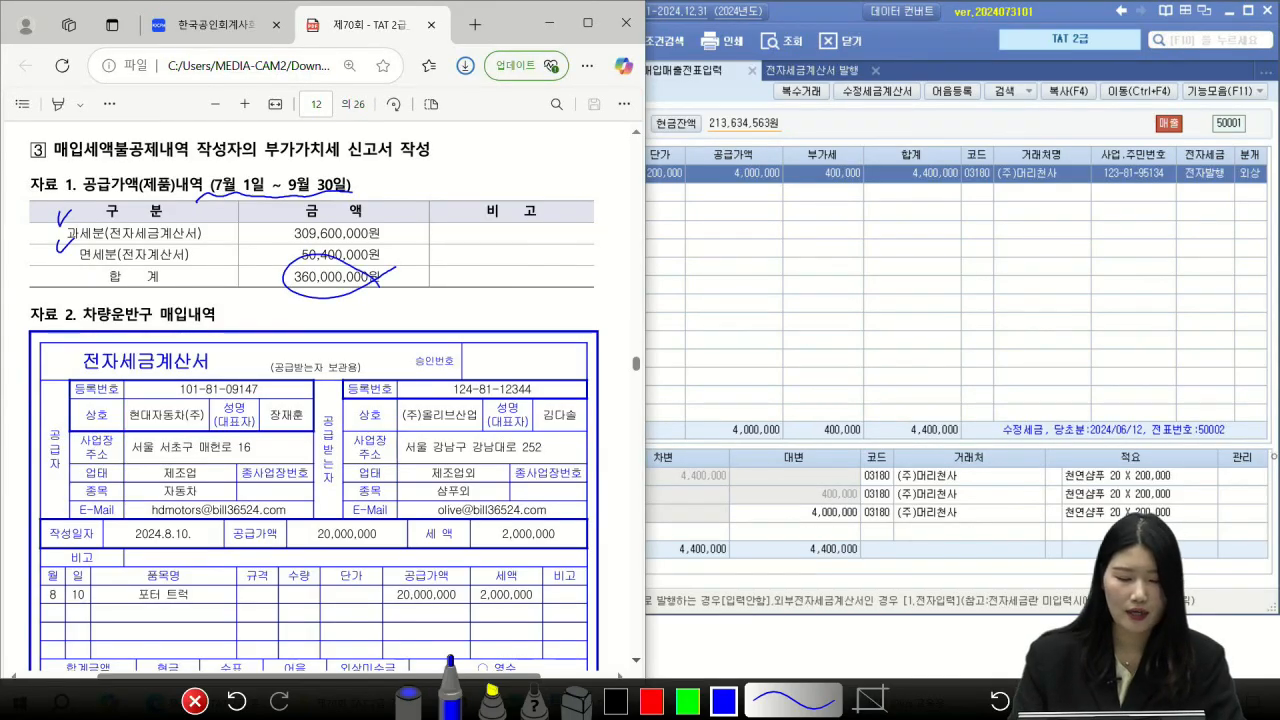
pyautogui.click(195, 701)
# Step: Circle the invoice's supplier 현대자동차(주), 20,000,000 supply, 2,000,000 tax and 22,000,000 total
pyautogui.scroll(-3, 446, 410)
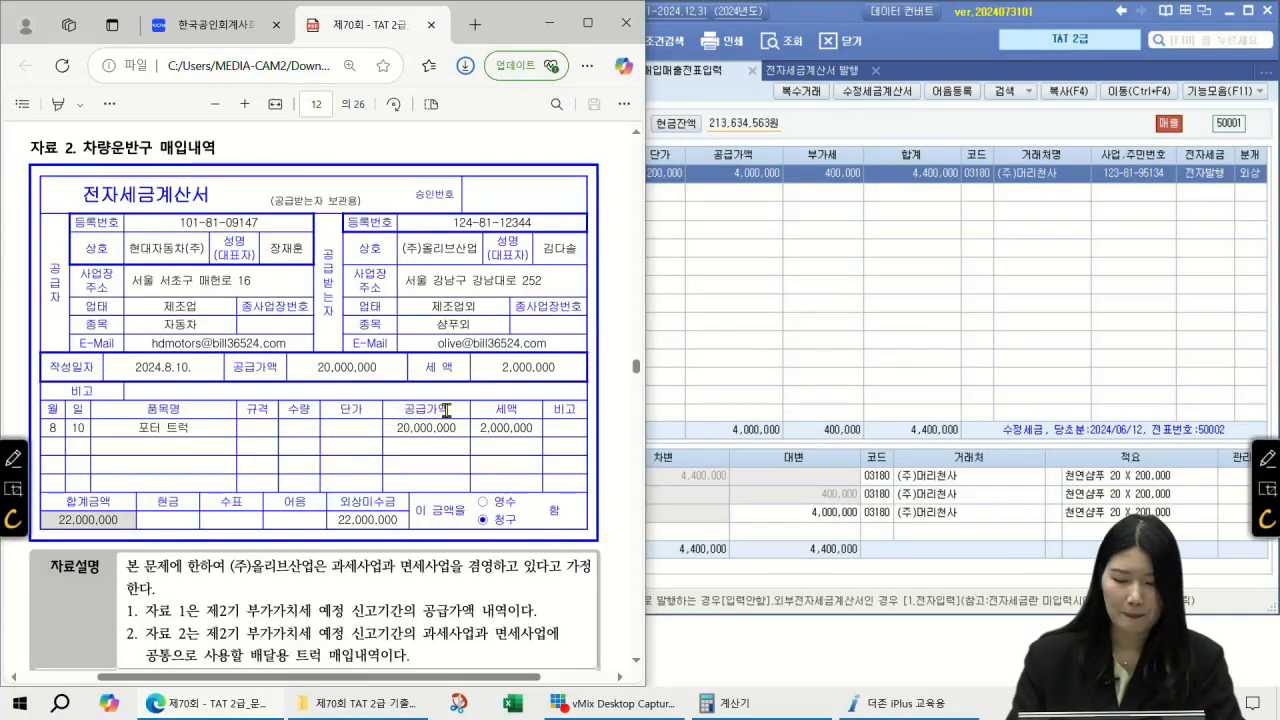
pyautogui.click(1268, 459)
pyautogui.moveTo(160, 281); pyautogui.dragTo(225, 255)
pyautogui.moveTo(175, 215); pyautogui.dragTo(205, 215)
pyautogui.moveTo(365, 345)
pyautogui.mouseDown()
pyautogui.moveTo(368, 400)
pyautogui.moveTo(388, 370)
pyautogui.mouseUp()
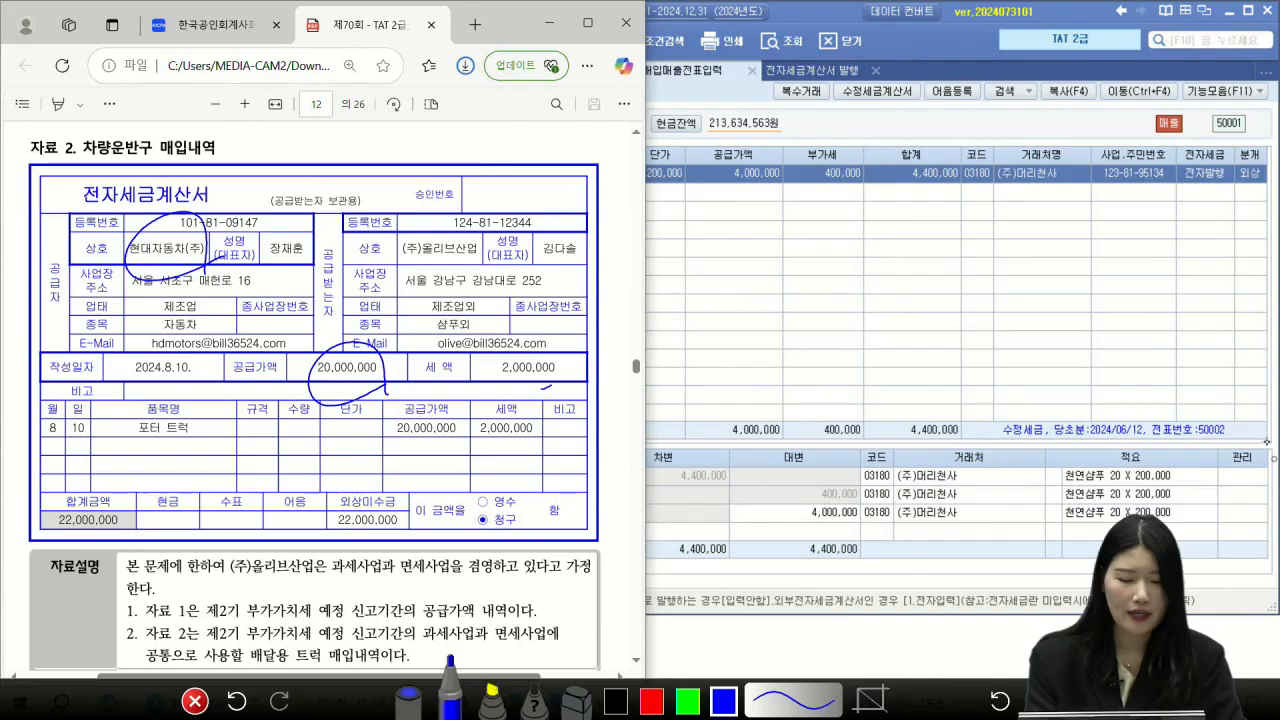
pyautogui.moveTo(550, 382)
pyautogui.mouseDown()
pyautogui.moveTo(492, 368)
pyautogui.moveTo(562, 377)
pyautogui.mouseUp()
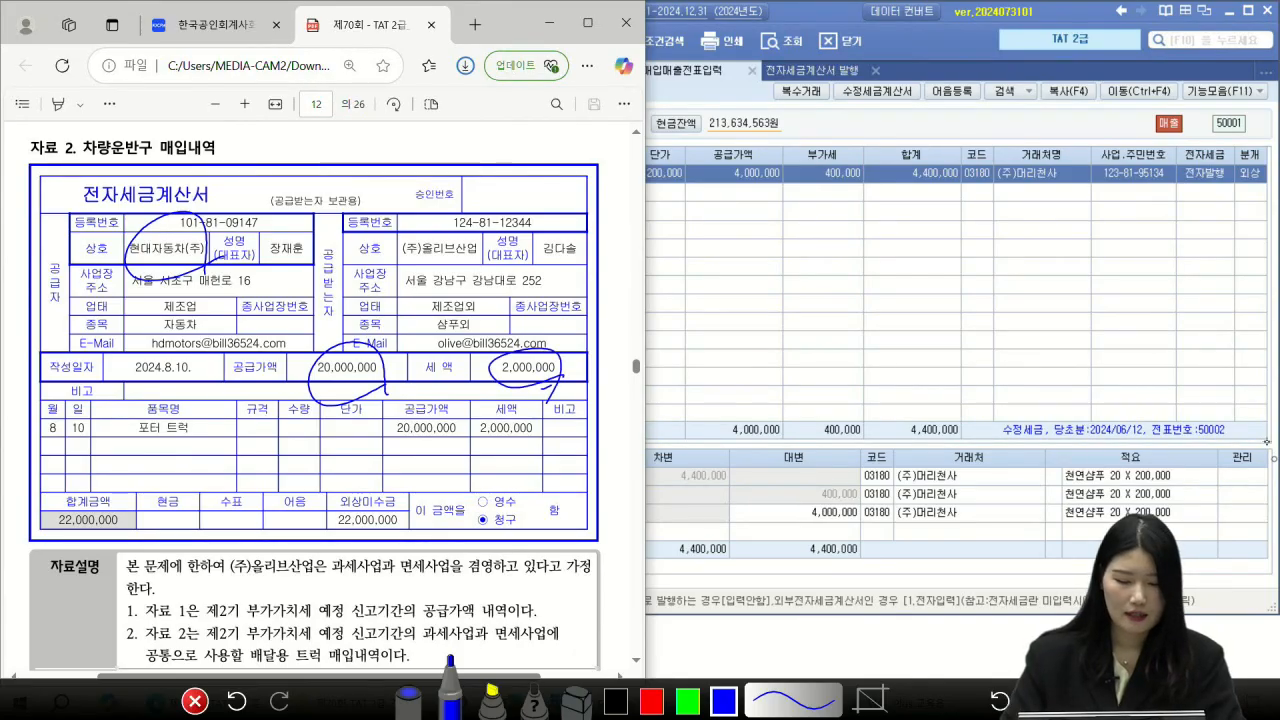
pyautogui.moveTo(350, 552)
pyautogui.mouseDown()
pyautogui.moveTo(408, 528)
pyautogui.moveTo(406, 500)
pyautogui.mouseUp()
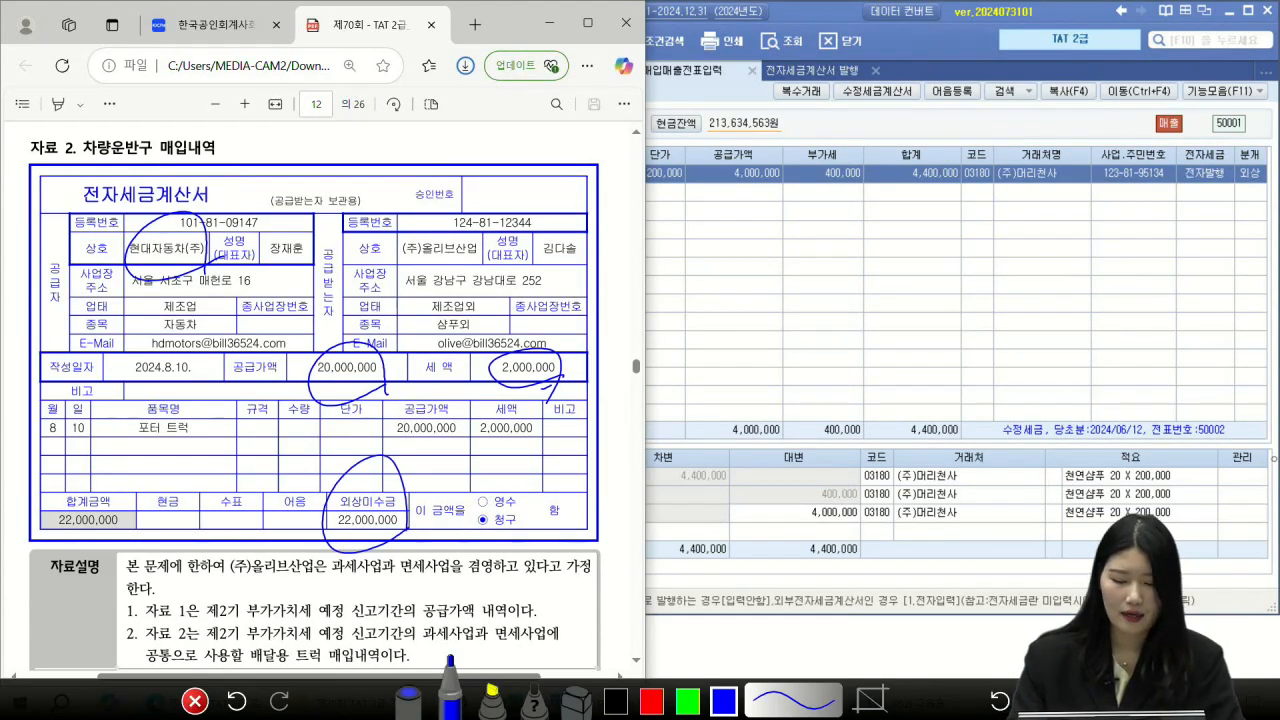
pyautogui.press('Escape')
# Step: Underline 과세사업과 면세사업 and 공급가액 내역 in the 자료설명, and circle 공통으로
pyautogui.scroll(-1, 230, 445)
pyautogui.scroll(-3, 230, 445)
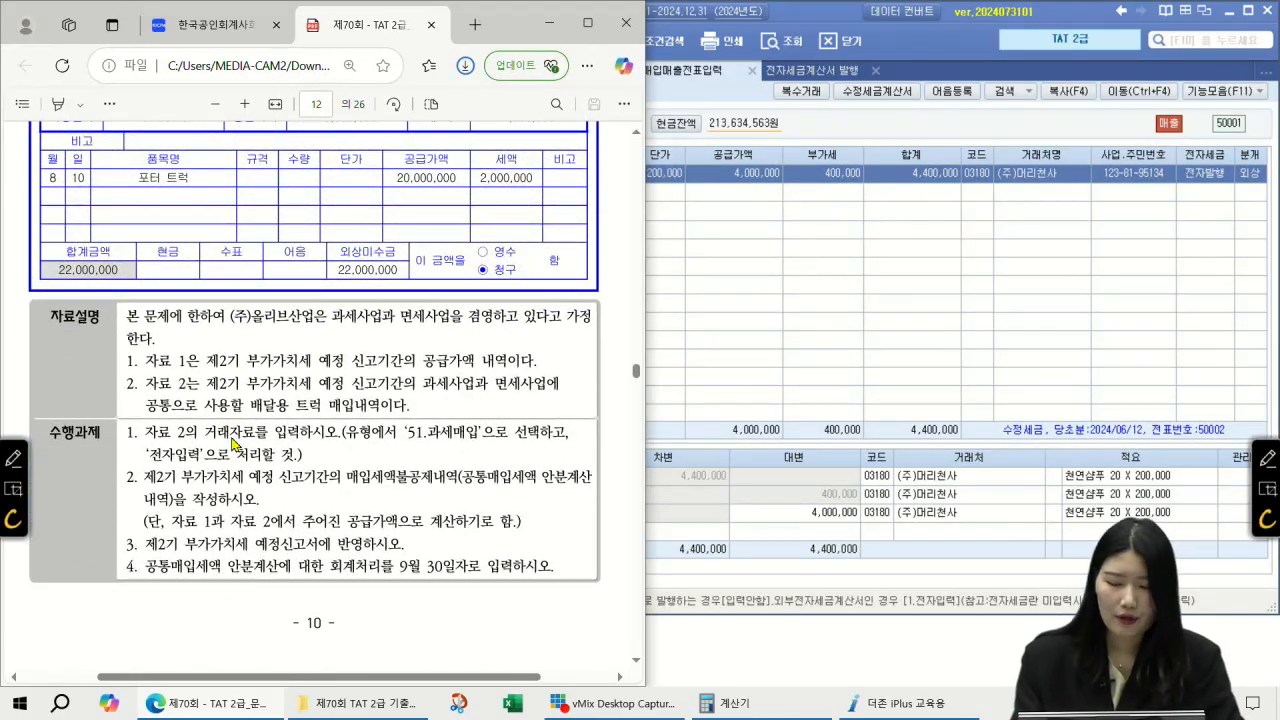
pyautogui.click(1265, 457)
pyautogui.moveTo(332, 324); pyautogui.dragTo(502, 313)
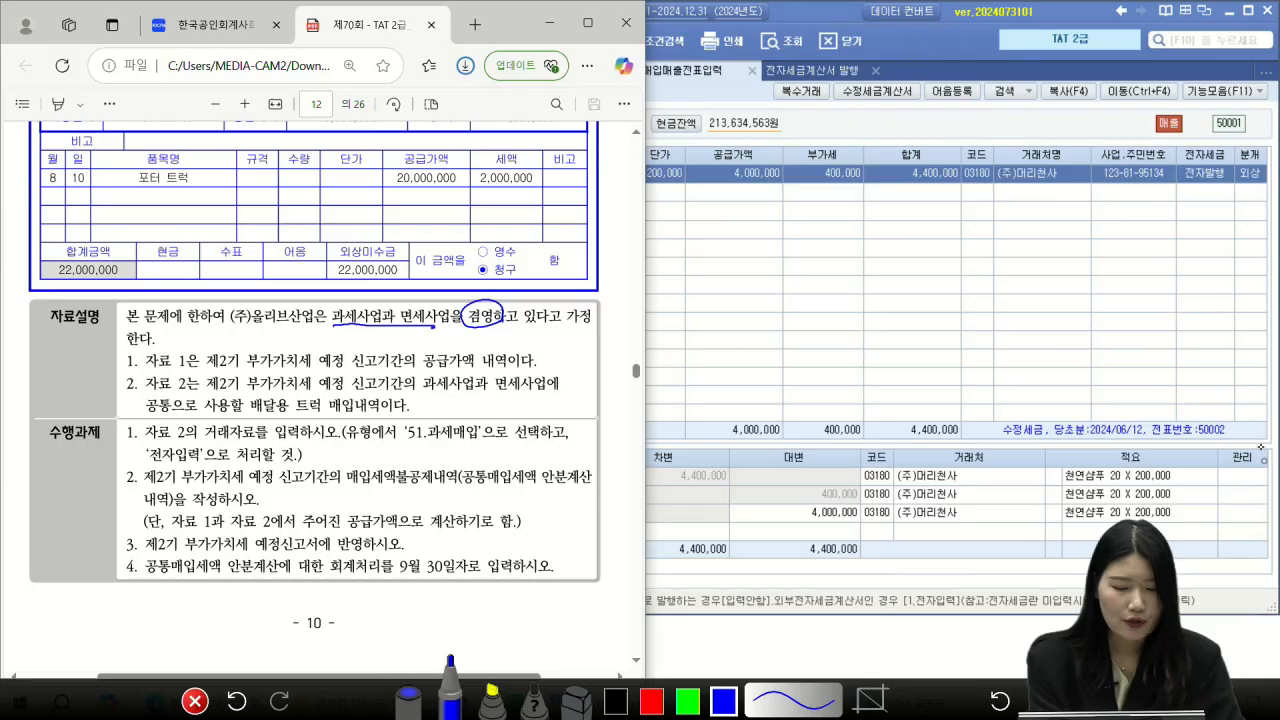
pyautogui.moveTo(422, 368); pyautogui.dragTo(520, 369)
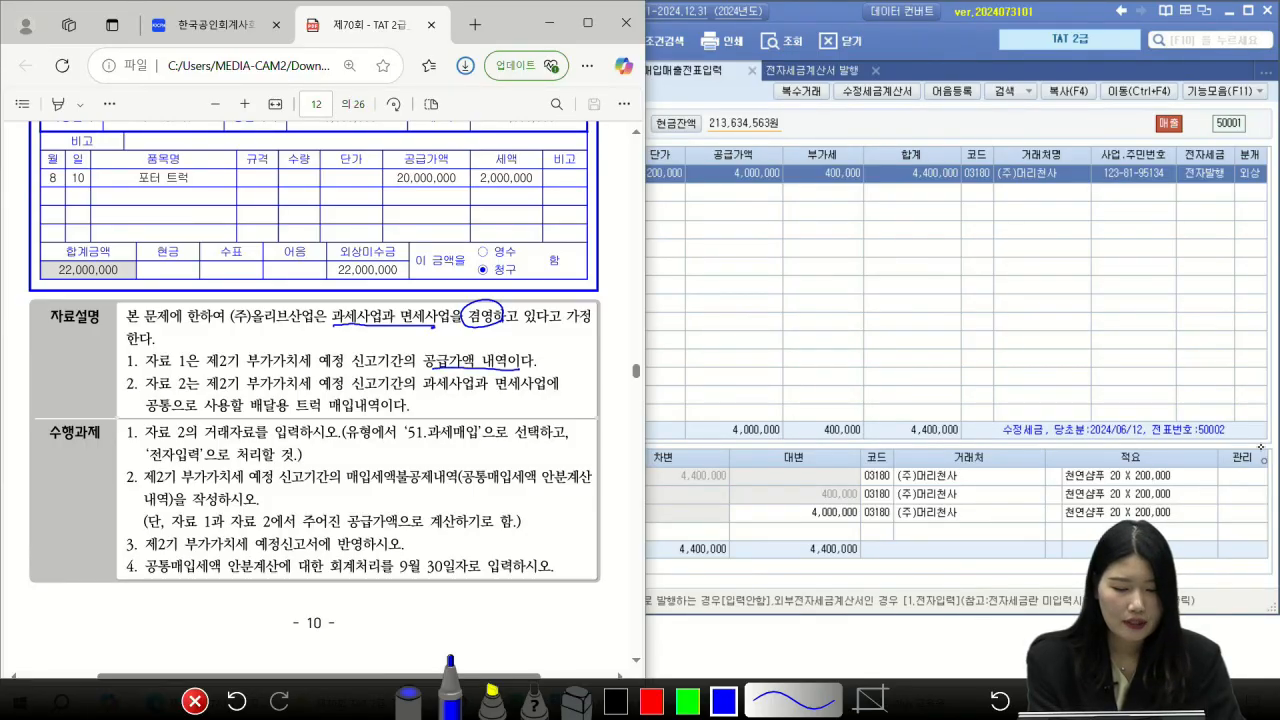
pyautogui.moveTo(428, 393); pyautogui.dragTo(542, 392)
pyautogui.moveTo(188, 416); pyautogui.dragTo(192, 378)
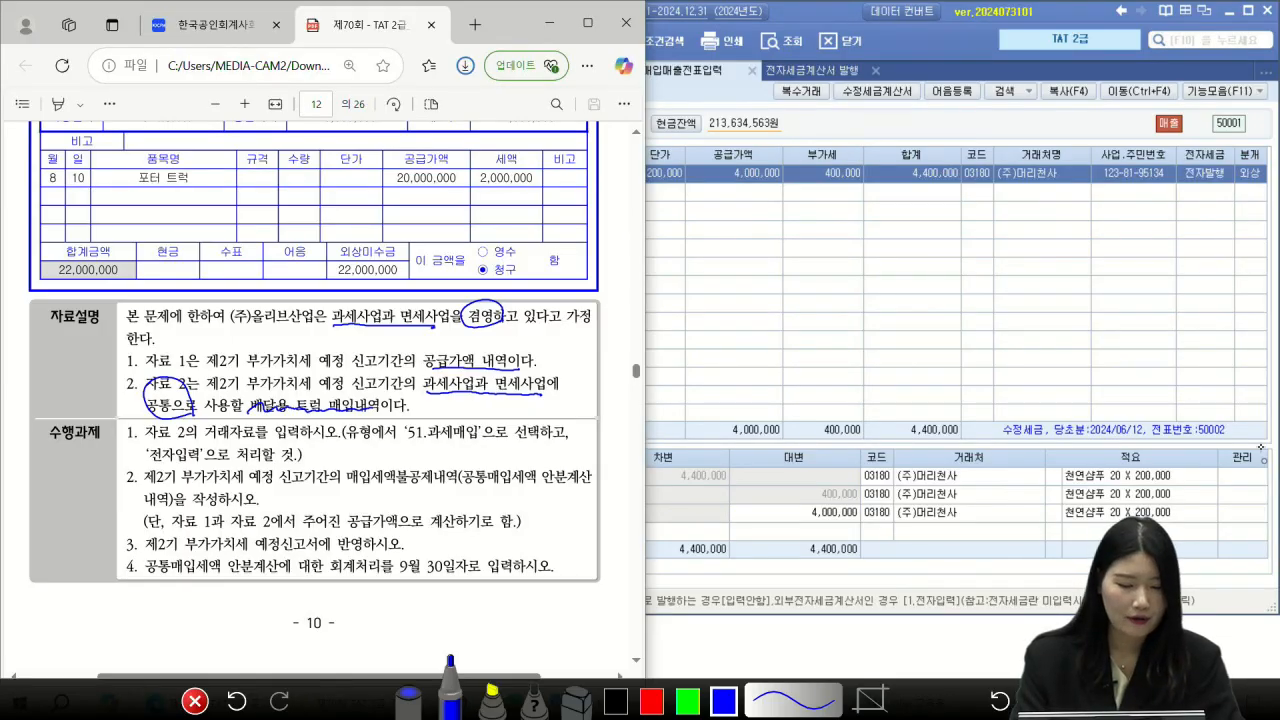
# Step: Circle the 2,000,000 tax and annotate it with 과세분 and 면세 notes
pyautogui.moveTo(544, 190)
pyautogui.mouseDown()
pyautogui.moveTo(474, 160)
pyautogui.moveTo(542, 192)
pyautogui.moveTo(450, 204)
pyautogui.moveTo(420, 224)
pyautogui.moveTo(440, 206)
pyautogui.mouseUp()
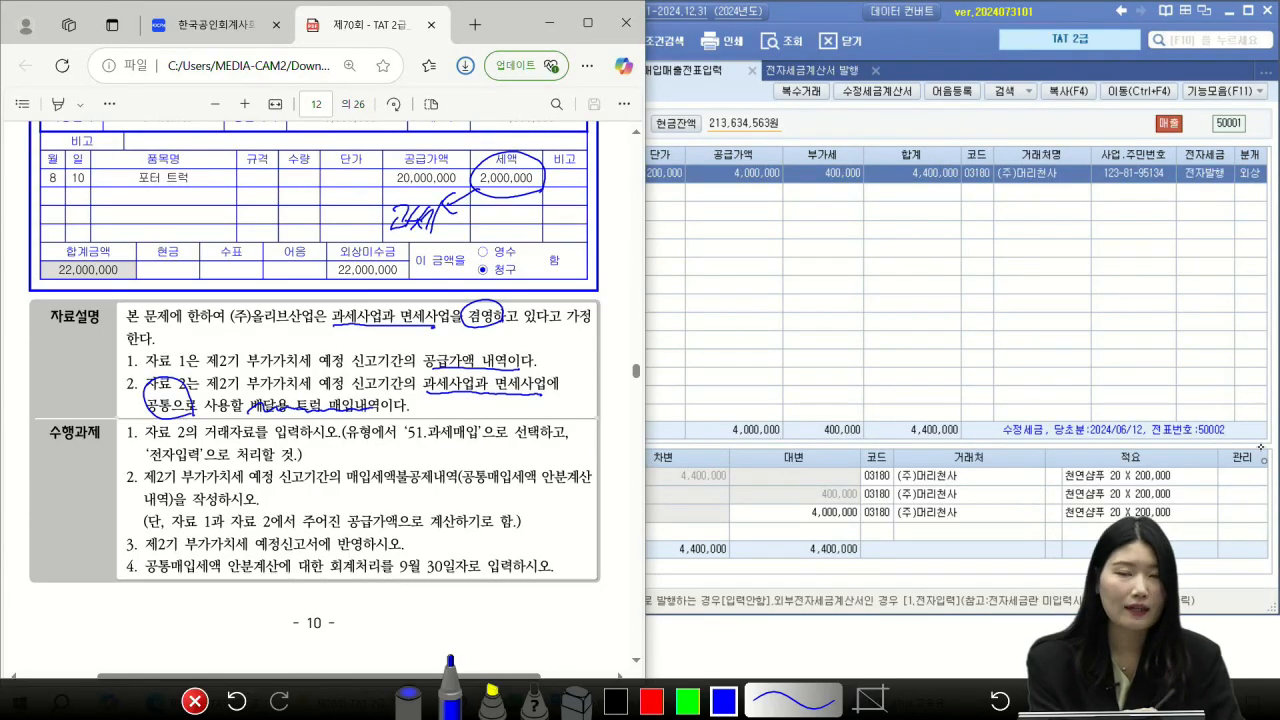
pyautogui.moveTo(448, 220); pyautogui.dragTo(460, 236)
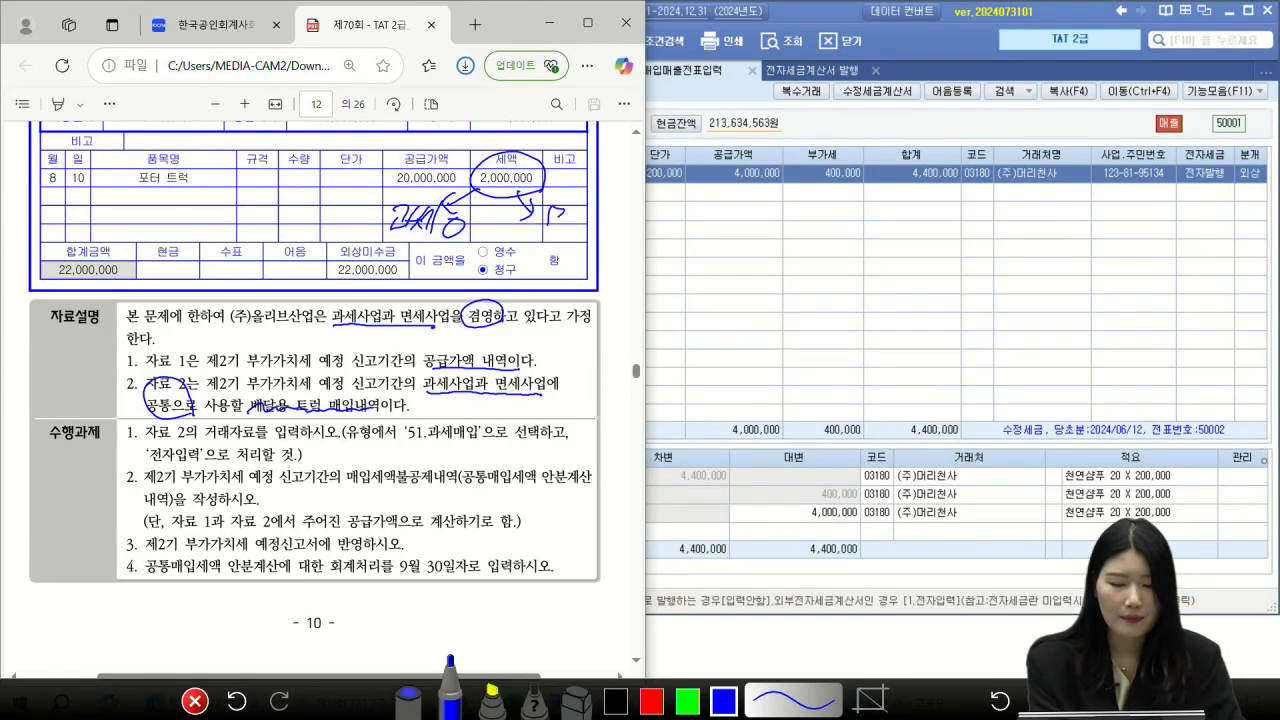
pyautogui.moveTo(590, 226); pyautogui.dragTo(568, 248)
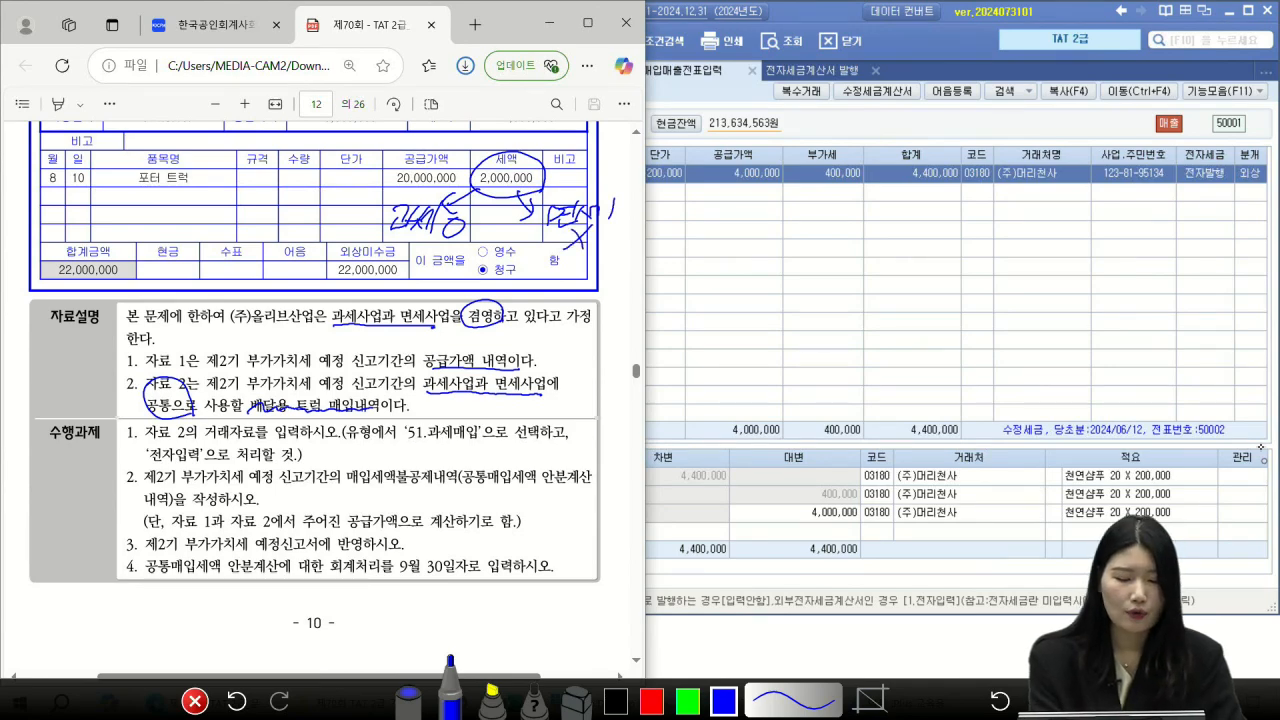
pyautogui.moveTo(164, 393)
pyautogui.mouseDown()
pyautogui.moveTo(193, 412)
pyautogui.moveTo(184, 425)
pyautogui.mouseUp()
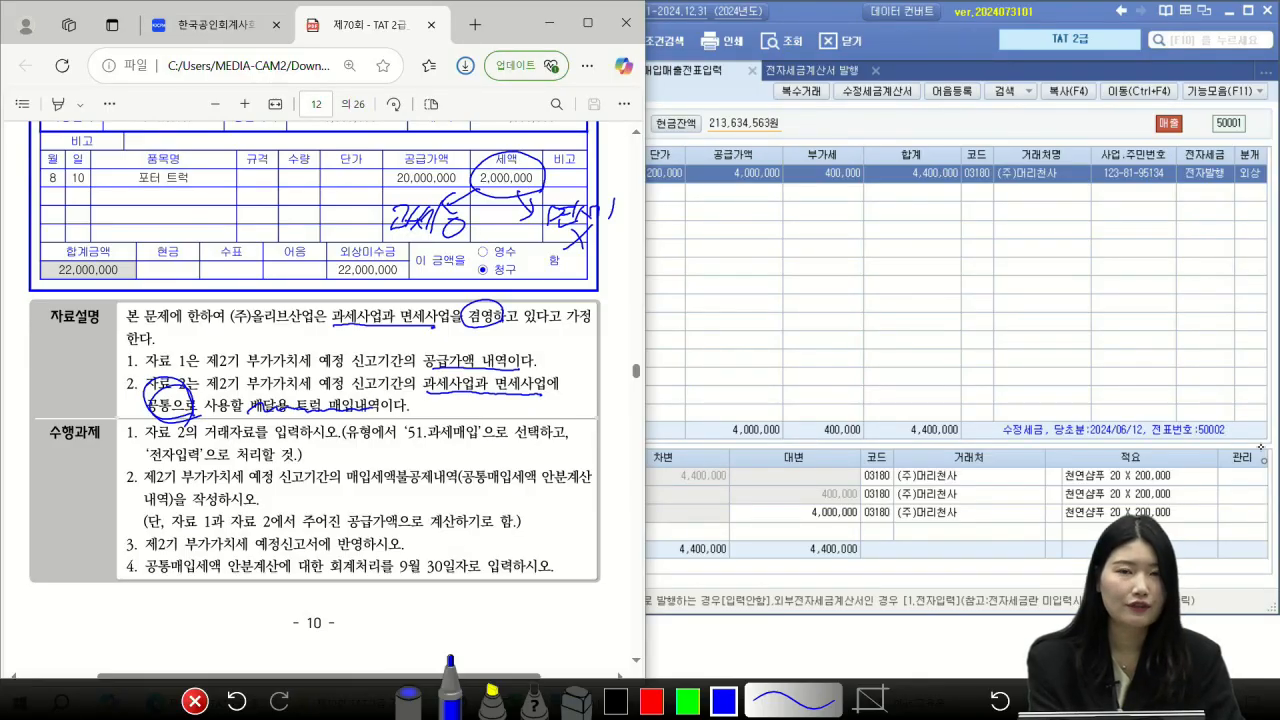
pyautogui.moveTo(488, 234)
pyautogui.mouseDown()
pyautogui.moveTo(418, 248)
pyautogui.moveTo(496, 212)
pyautogui.moveTo(458, 256)
pyautogui.mouseUp()
pyautogui.moveTo(604, 254); pyautogui.dragTo(592, 254)
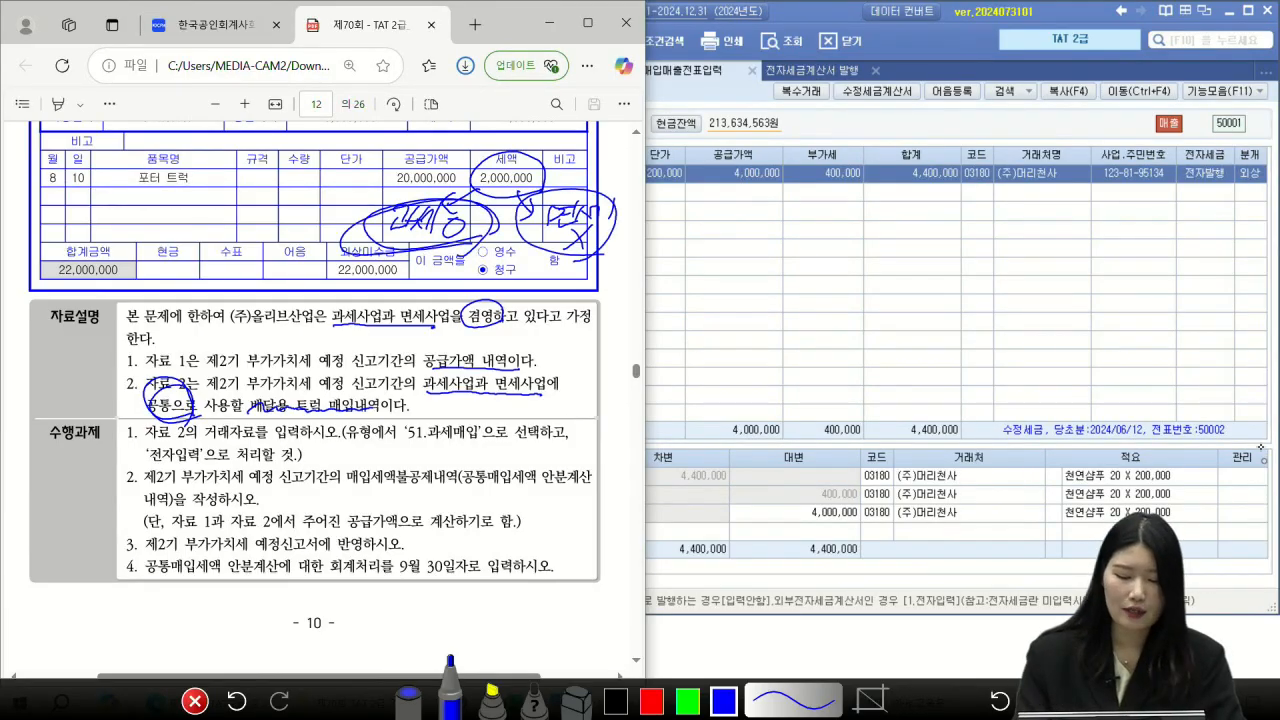
pyautogui.press('Escape')
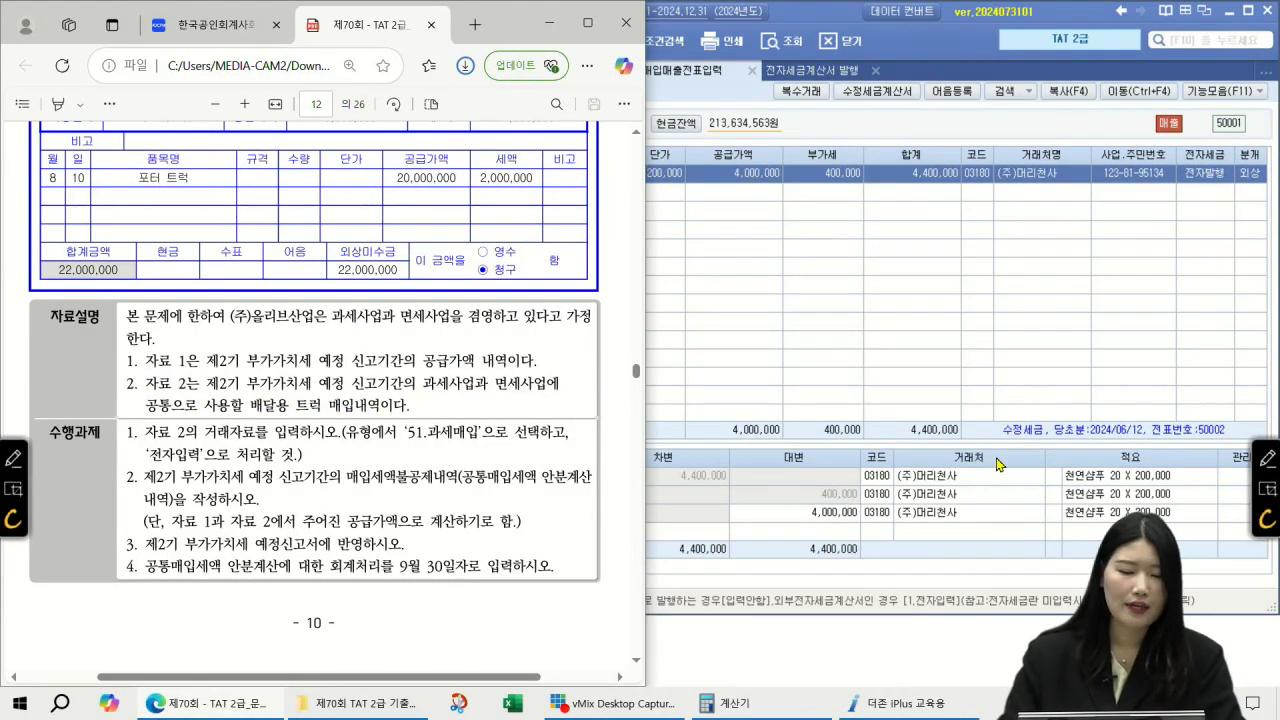
# Step: Back at 자료 1, circle the 50,400,000 tax-exempt amount and start the 면세비율 label
pyautogui.scroll(5, 325, 291)
pyautogui.scroll(3, 325, 291)
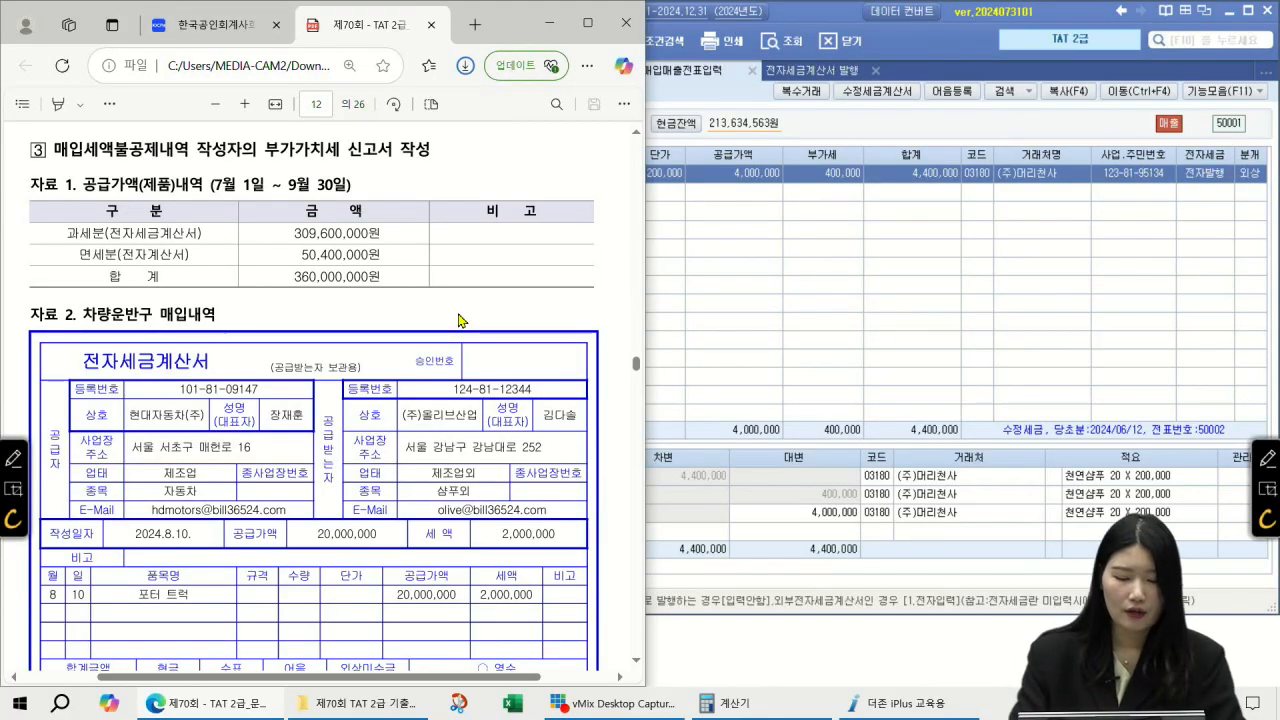
pyautogui.click(1268, 459)
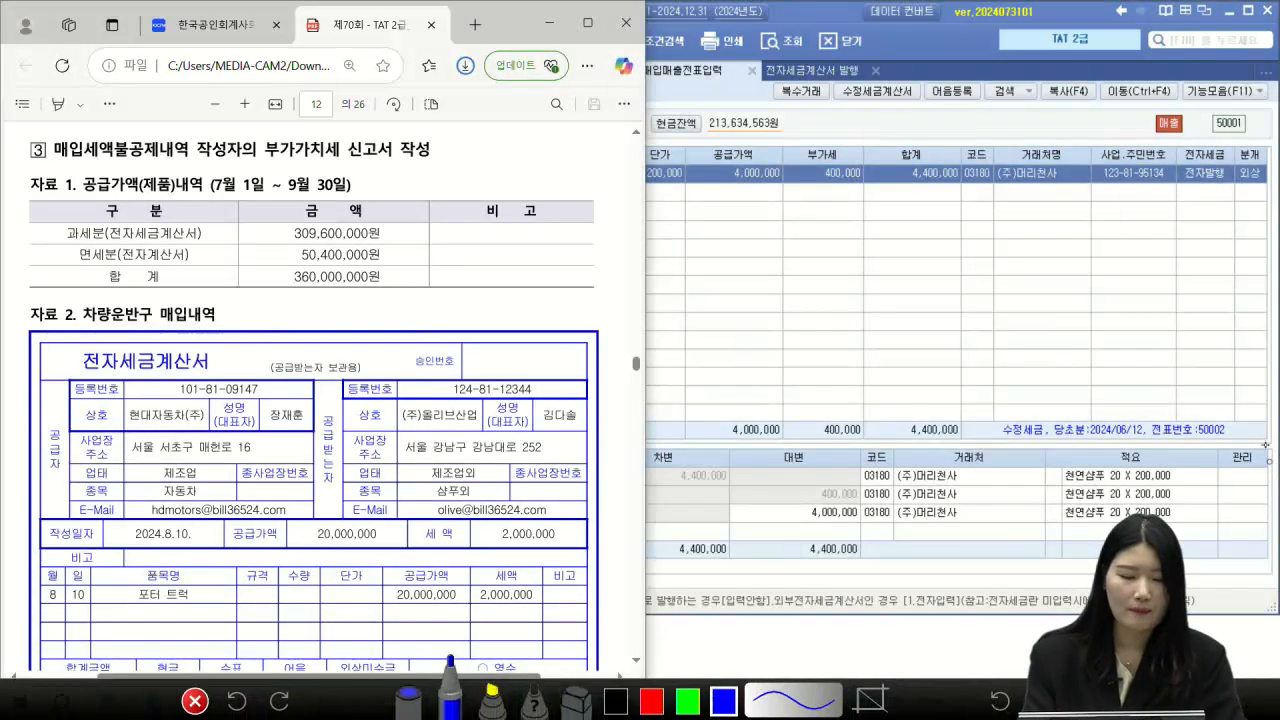
pyautogui.moveTo(374, 264)
pyautogui.mouseDown()
pyautogui.moveTo(395, 247)
pyautogui.moveTo(366, 268)
pyautogui.mouseUp()
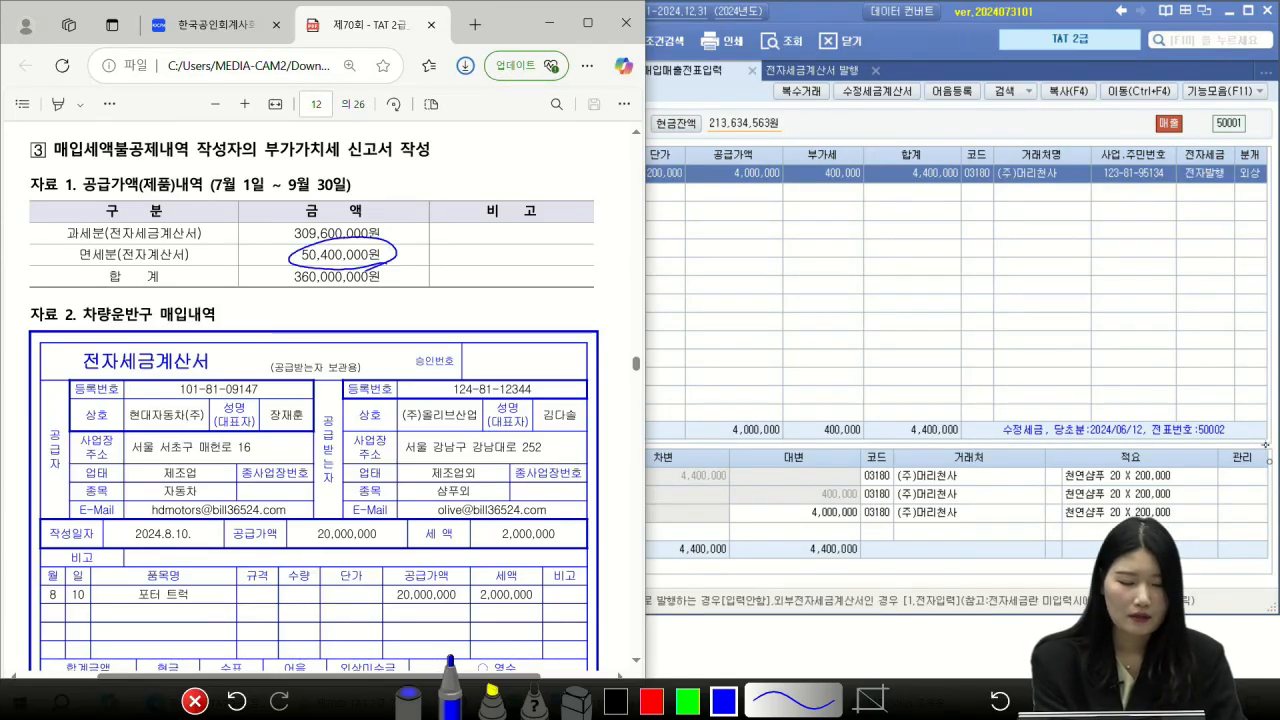
pyautogui.moveTo(268, 304)
pyautogui.mouseDown()
pyautogui.moveTo(266, 322)
pyautogui.moveTo(356, 304)
pyautogui.moveTo(354, 324)
pyautogui.moveTo(394, 309)
pyautogui.mouseUp()
pyautogui.moveTo(378, 315); pyautogui.dragTo(566, 311)
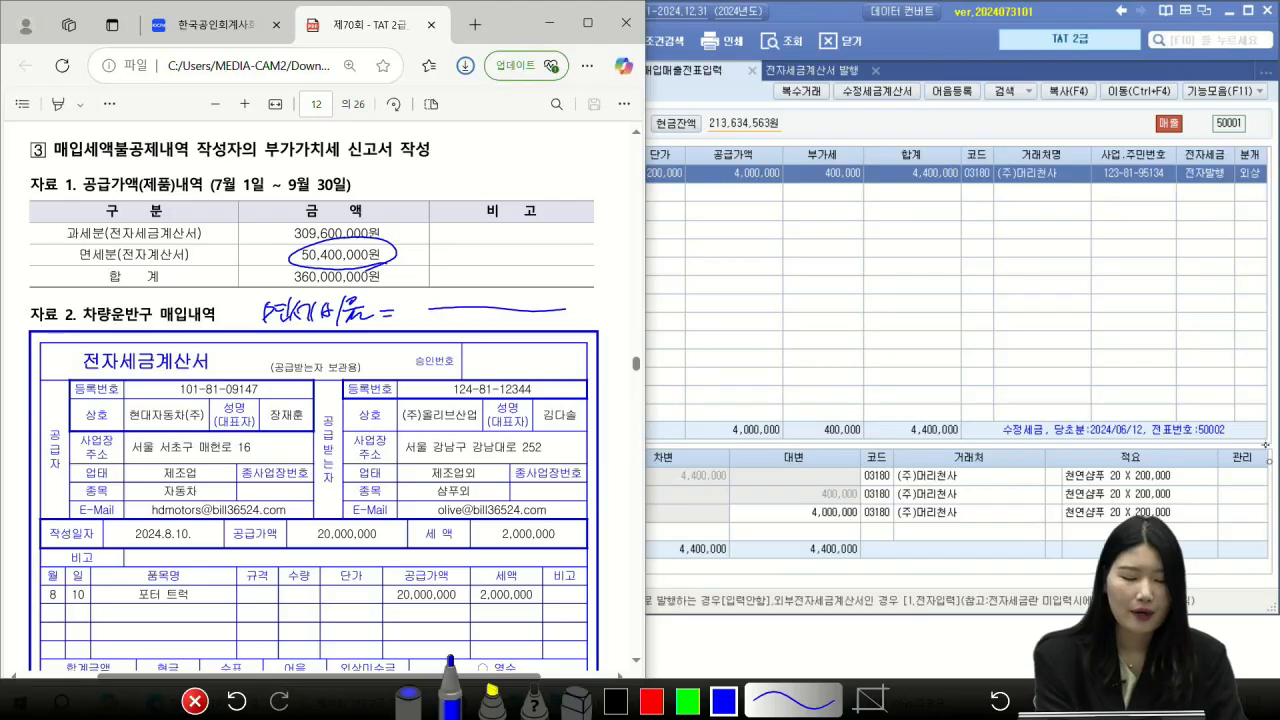
# Step: Write 50,400,000 / 360,000,000 = 14%, circle the 14% result, then clear the ink
pyautogui.moveTo(426, 314)
pyautogui.mouseDown()
pyautogui.moveTo(428, 330)
pyautogui.moveTo(488, 326)
pyautogui.mouseUp()
pyautogui.moveTo(491, 320); pyautogui.dragTo(518, 318)
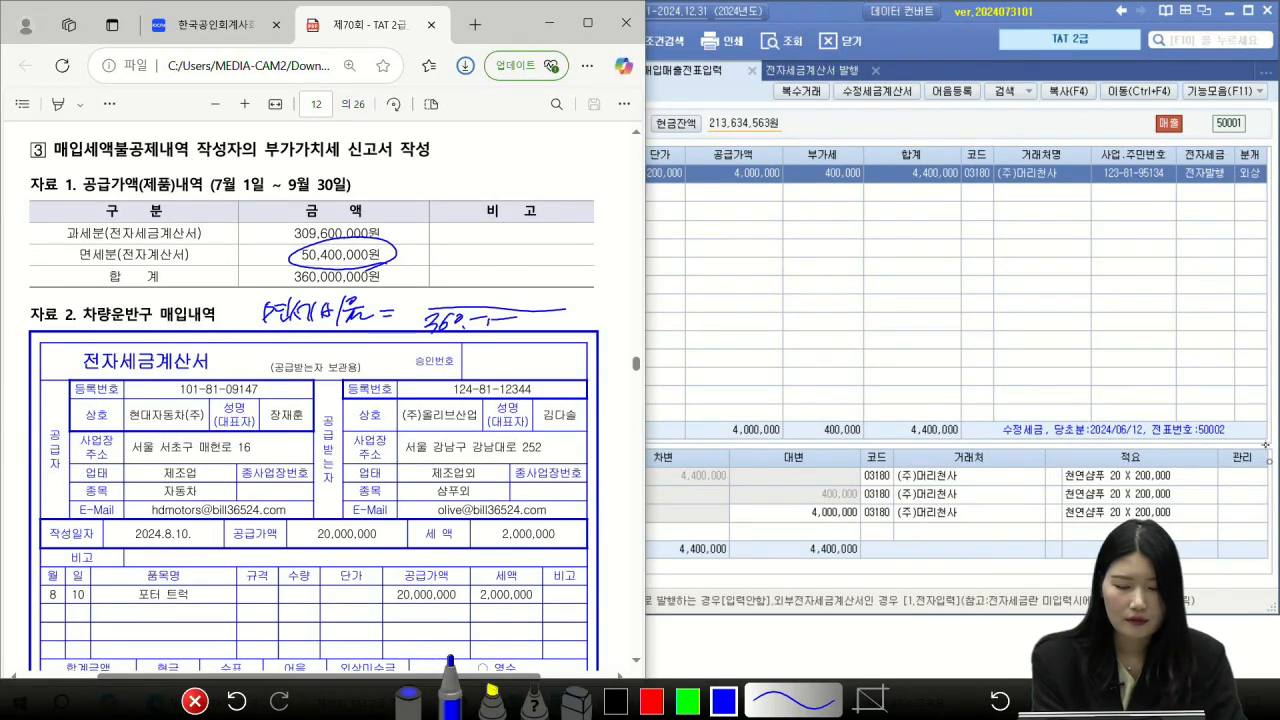
pyautogui.moveTo(456, 272)
pyautogui.mouseDown()
pyautogui.moveTo(464, 292)
pyautogui.moveTo(504, 288)
pyautogui.mouseUp()
pyautogui.moveTo(500, 280)
pyautogui.mouseDown()
pyautogui.moveTo(498, 296)
pyautogui.moveTo(582, 297)
pyautogui.mouseUp()
pyautogui.moveTo(566, 304); pyautogui.dragTo(582, 303)
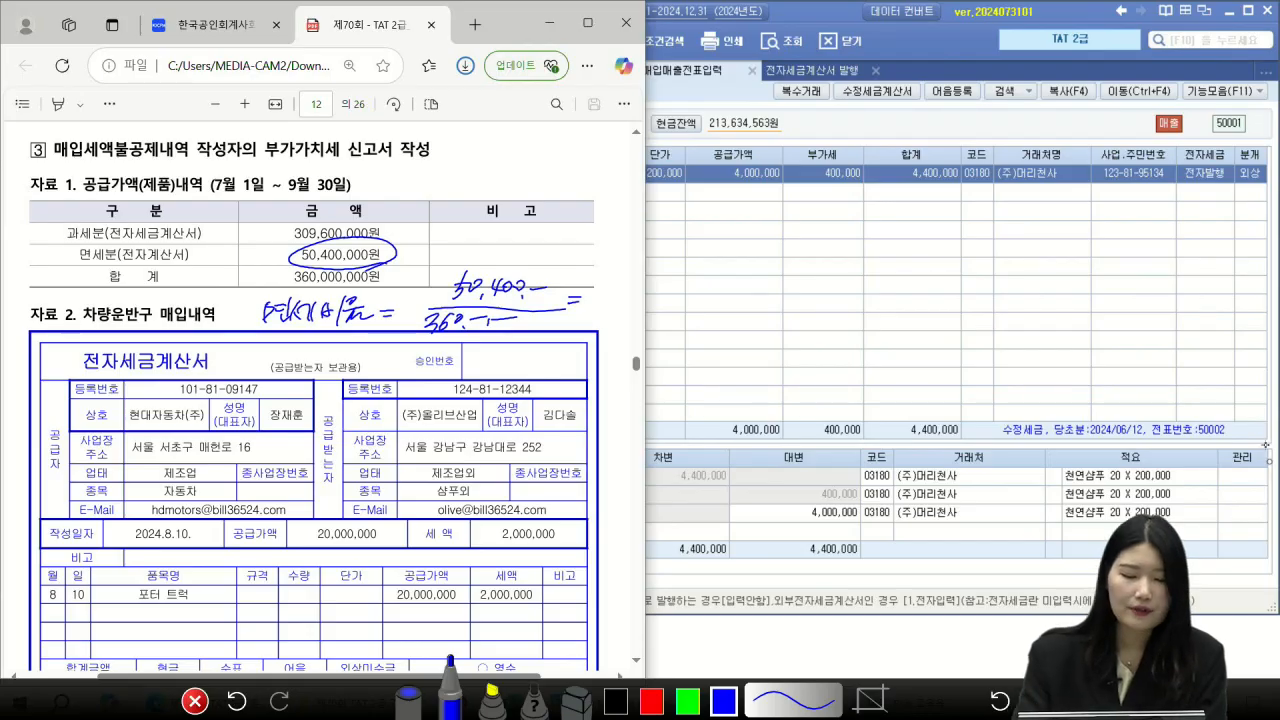
pyautogui.moveTo(598, 283); pyautogui.dragTo(587, 313)
pyautogui.moveTo(609, 287)
pyautogui.mouseDown()
pyautogui.moveTo(601, 303)
pyautogui.moveTo(617, 301)
pyautogui.mouseUp()
pyautogui.moveTo(618, 283); pyautogui.dragTo(606, 318)
pyautogui.moveTo(629, 288)
pyautogui.mouseDown()
pyautogui.moveTo(612, 314)
pyautogui.moveTo(566, 291)
pyautogui.moveTo(628, 314)
pyautogui.mouseUp()
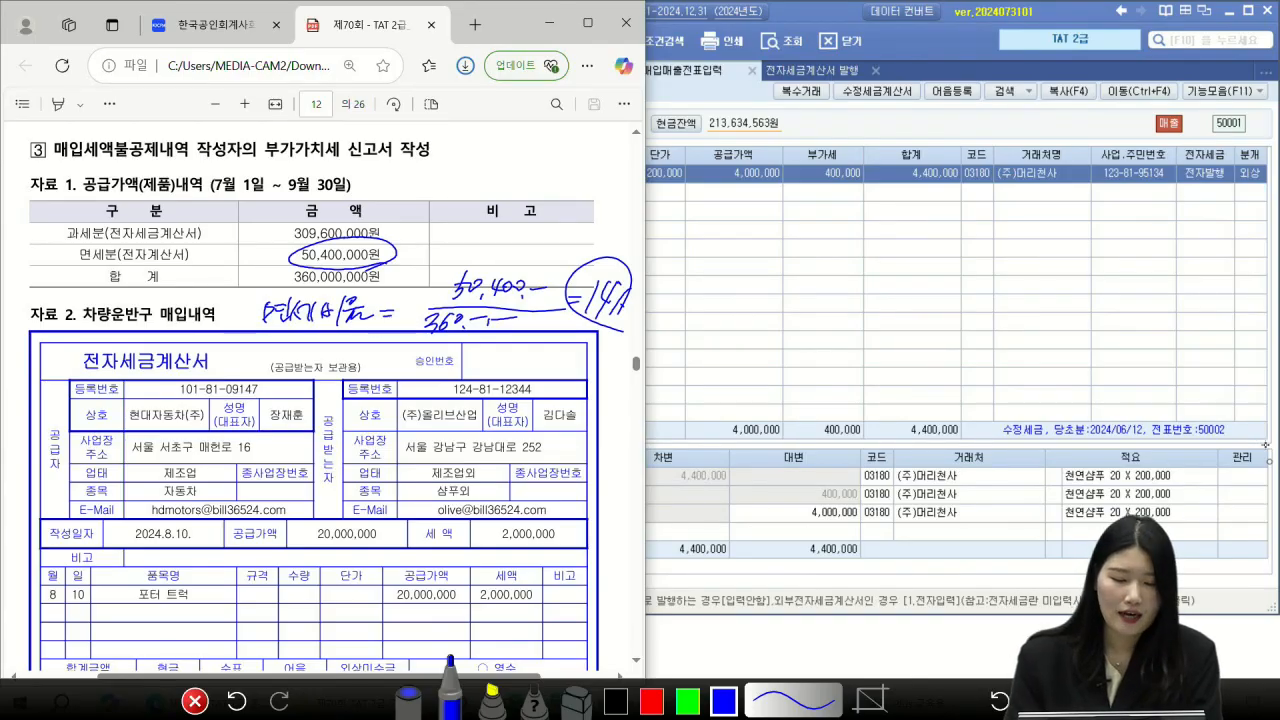
pyautogui.click(195, 701)
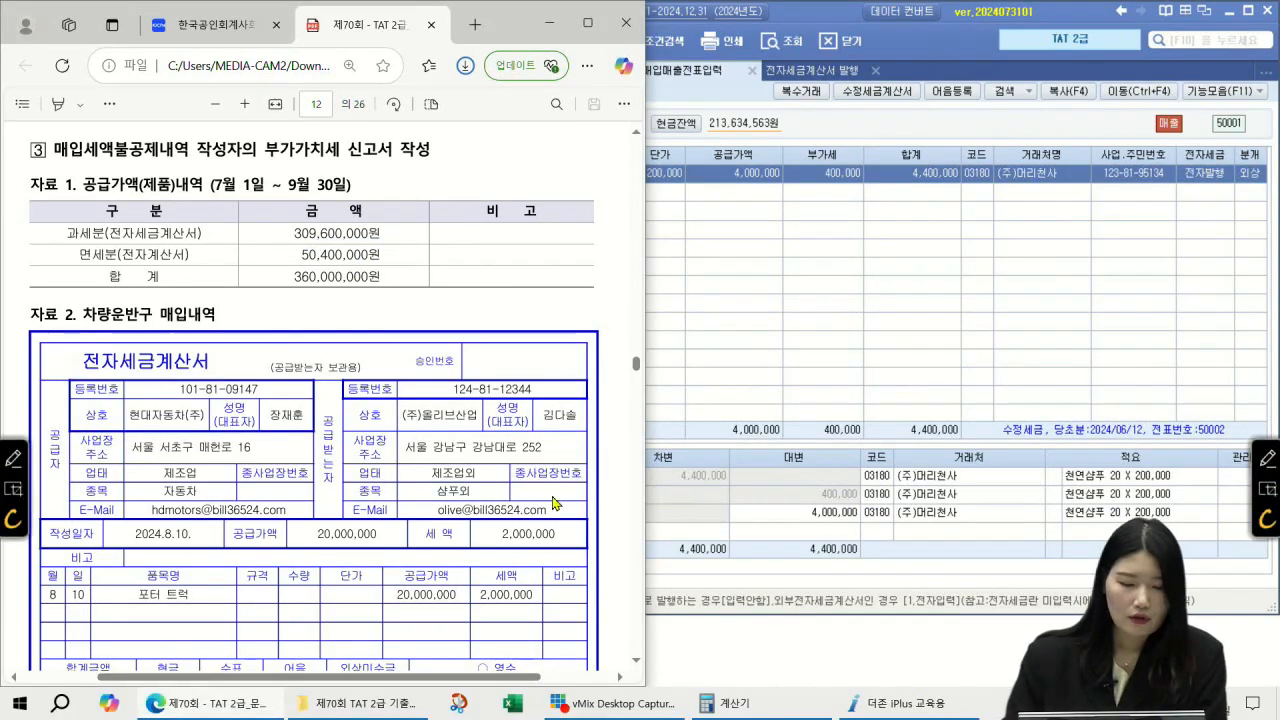
# Step: Write ×14% beside the invoice's 2,000,000 tax, giving 280,000 marked non-deductible
pyautogui.scroll(-2, 535, 499)
pyautogui.scroll(-1, 535, 499)
pyautogui.click(1265, 457)
pyautogui.moveTo(567, 379); pyautogui.dragTo(546, 388)
pyautogui.moveTo(438, 377); pyautogui.dragTo(451, 409)
pyautogui.moveTo(456, 377); pyautogui.dragTo(435, 410)
pyautogui.moveTo(463, 379)
pyautogui.mouseDown()
pyautogui.moveTo(467, 409)
pyautogui.moveTo(498, 397)
pyautogui.mouseUp()
pyautogui.moveTo(496, 377)
pyautogui.mouseDown()
pyautogui.moveTo(484, 416)
pyautogui.moveTo(507, 393)
pyautogui.mouseUp()
pyautogui.moveTo(517, 383); pyautogui.dragTo(501, 424)
pyautogui.click(522, 408)
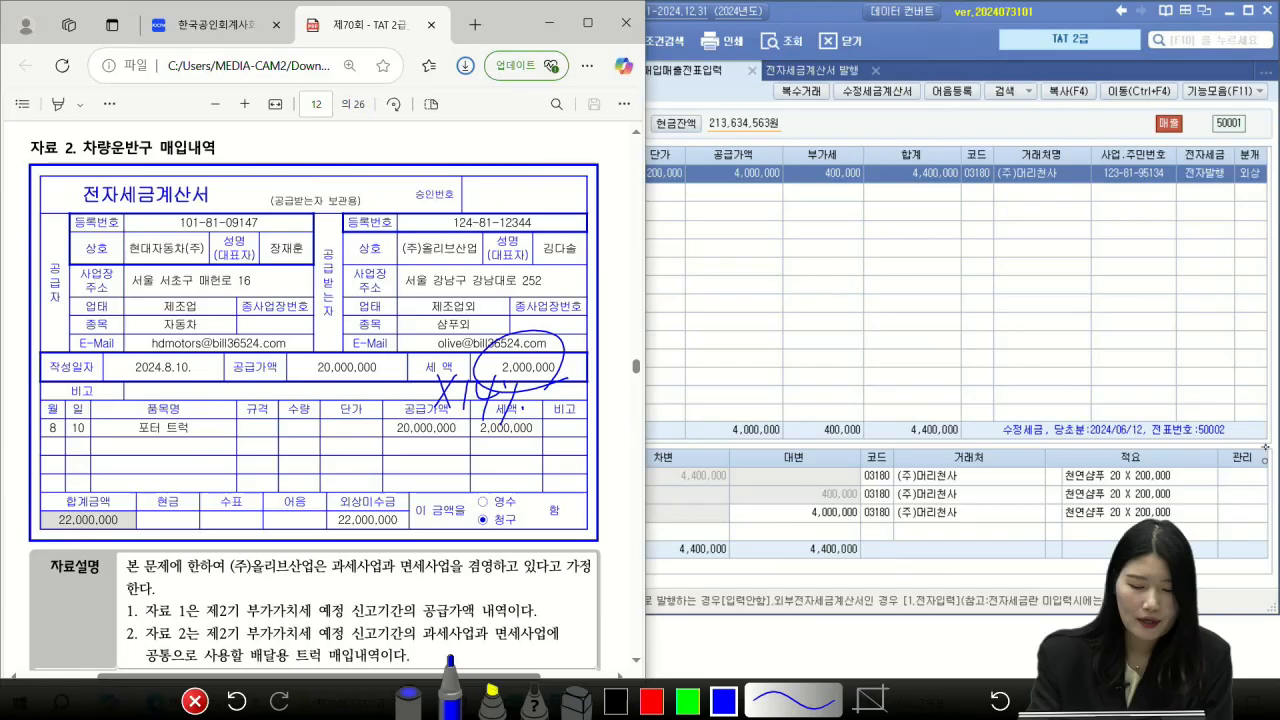
pyautogui.moveTo(443, 342)
pyautogui.mouseDown()
pyautogui.moveTo(424, 143)
pyautogui.moveTo(419, 162)
pyautogui.moveTo(500, 154)
pyautogui.mouseUp()
pyautogui.moveTo(506, 150)
pyautogui.mouseDown()
pyautogui.moveTo(522, 160)
pyautogui.moveTo(540, 120)
pyautogui.mouseUp()
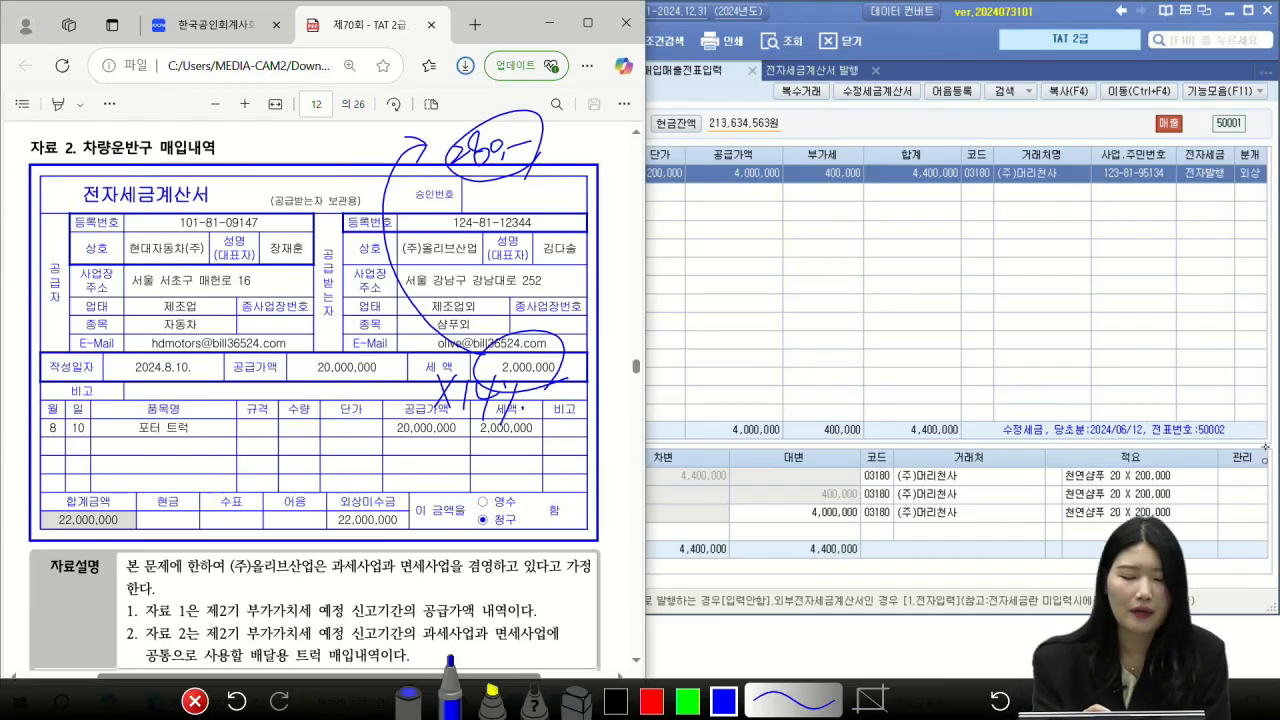
pyautogui.moveTo(574, 134)
pyautogui.mouseDown()
pyautogui.moveTo(589, 163)
pyautogui.moveTo(572, 164)
pyautogui.mouseUp()
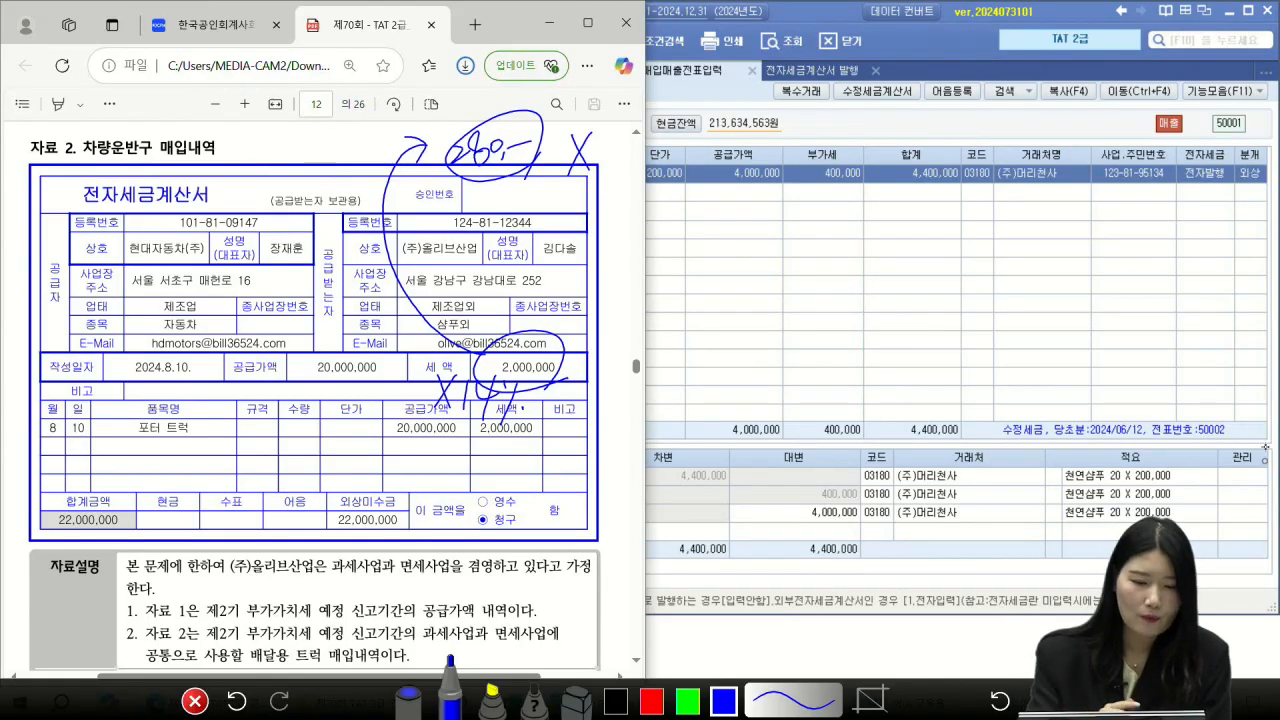
# Step: Write the 1,720,000 deductible remainder beside it, then clear the ink
pyautogui.moveTo(245, 131); pyautogui.dragTo(240, 162)
pyautogui.moveTo(250, 138)
pyautogui.mouseDown()
pyautogui.moveTo(263, 163)
pyautogui.moveTo(286, 150)
pyautogui.mouseUp()
pyautogui.moveTo(290, 141); pyautogui.dragTo(320, 137)
pyautogui.moveTo(300, 167); pyautogui.dragTo(314, 156)
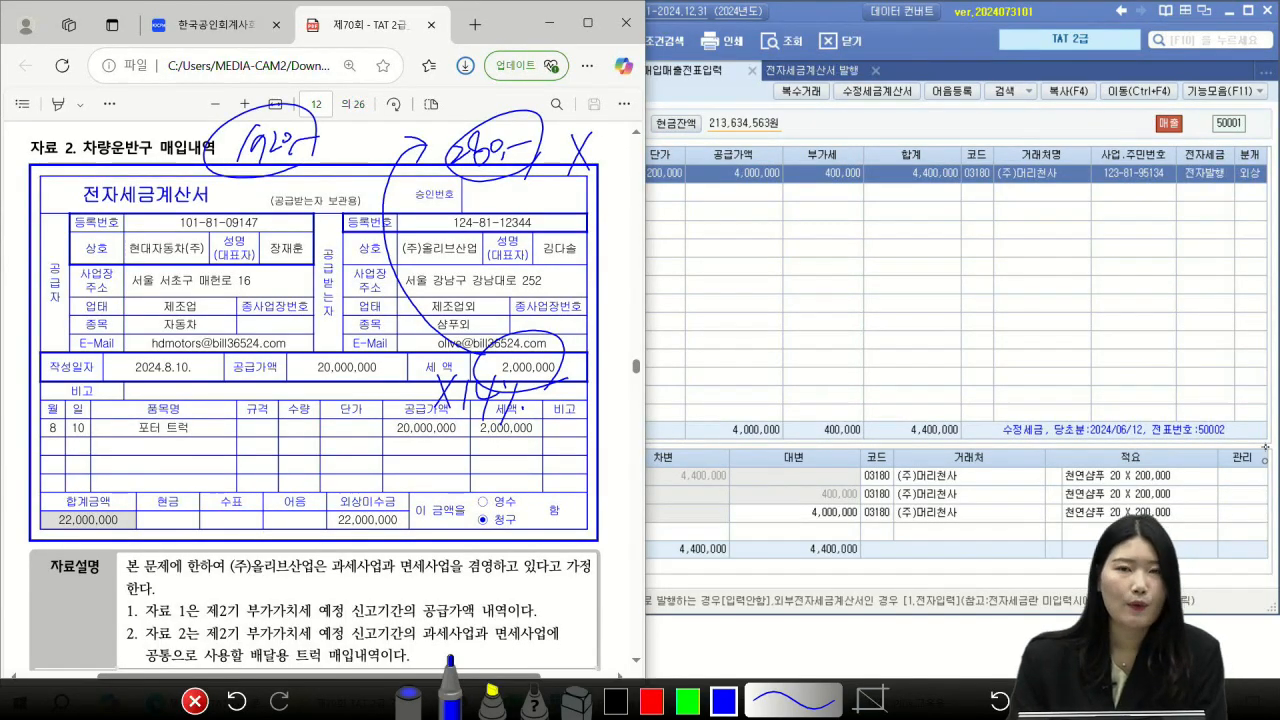
pyautogui.moveTo(352, 126)
pyautogui.mouseDown()
pyautogui.moveTo(338, 155)
pyautogui.moveTo(366, 160)
pyautogui.mouseUp()
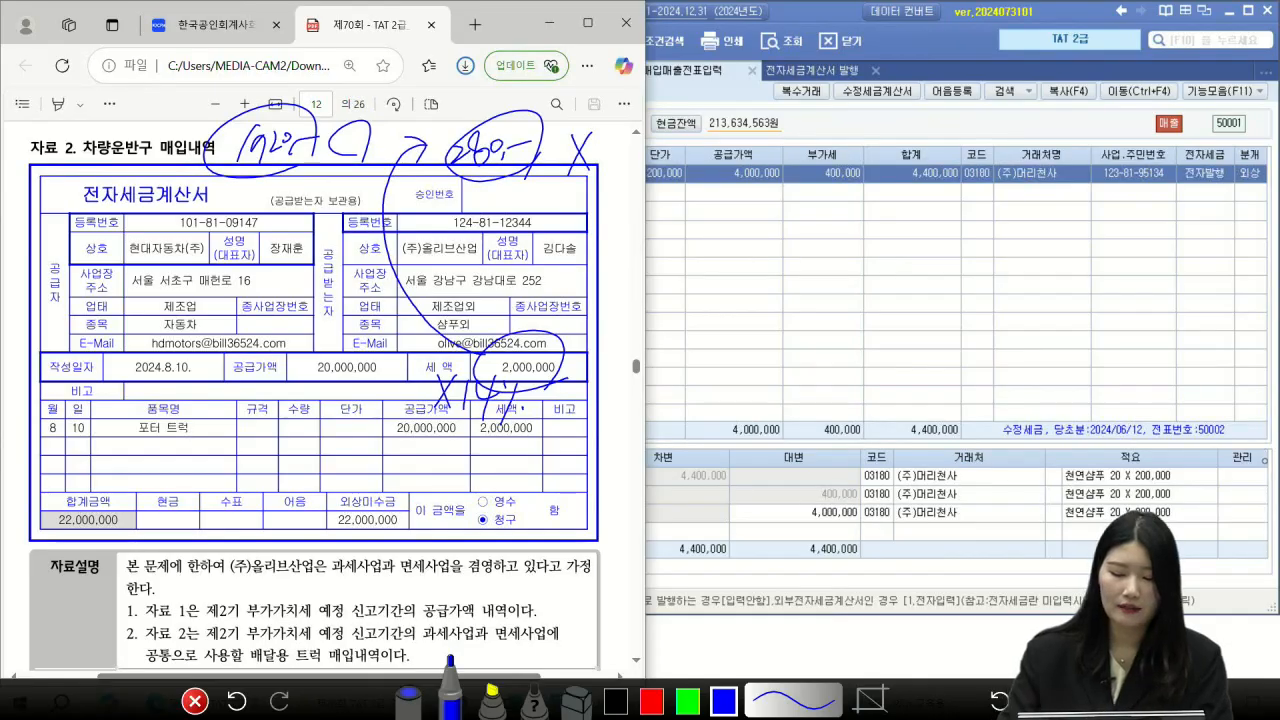
pyautogui.press('Escape')
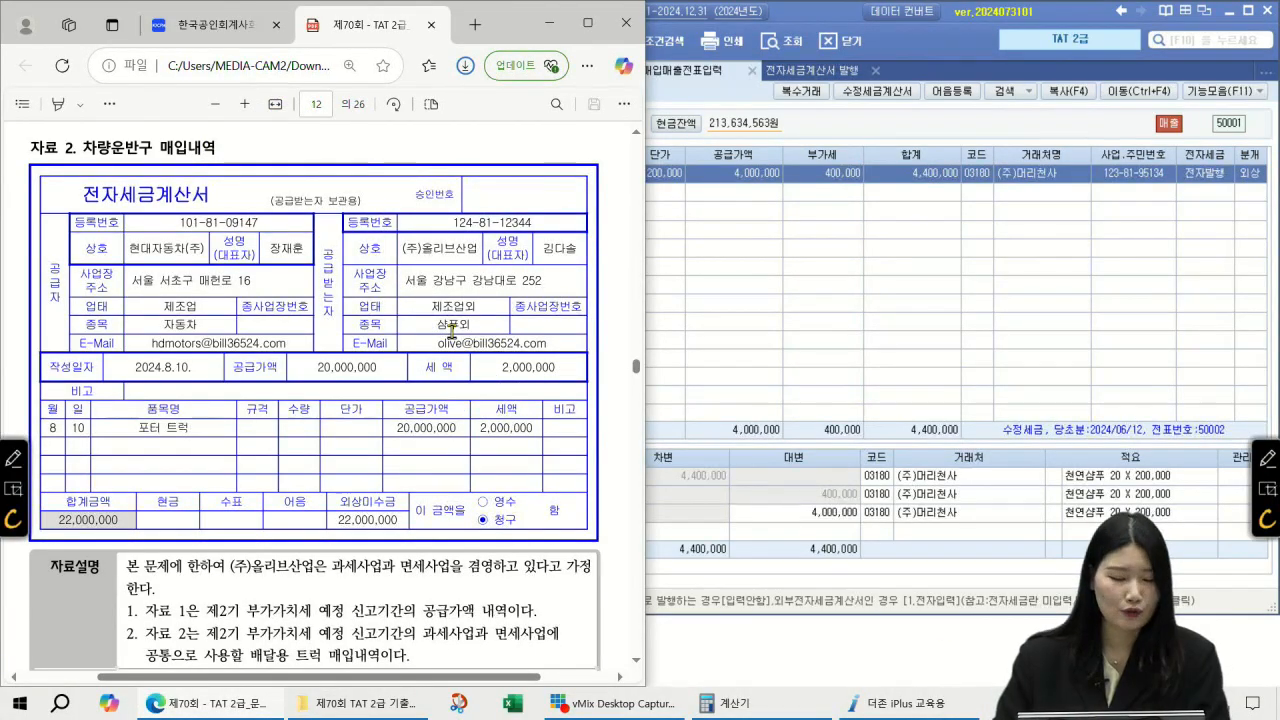
# Step: Mark the 수행과제 requirements: 51.과세매입 type, 전자입력, 예정 신고기간 and 안분
pyautogui.scroll(-4, 450, 332)
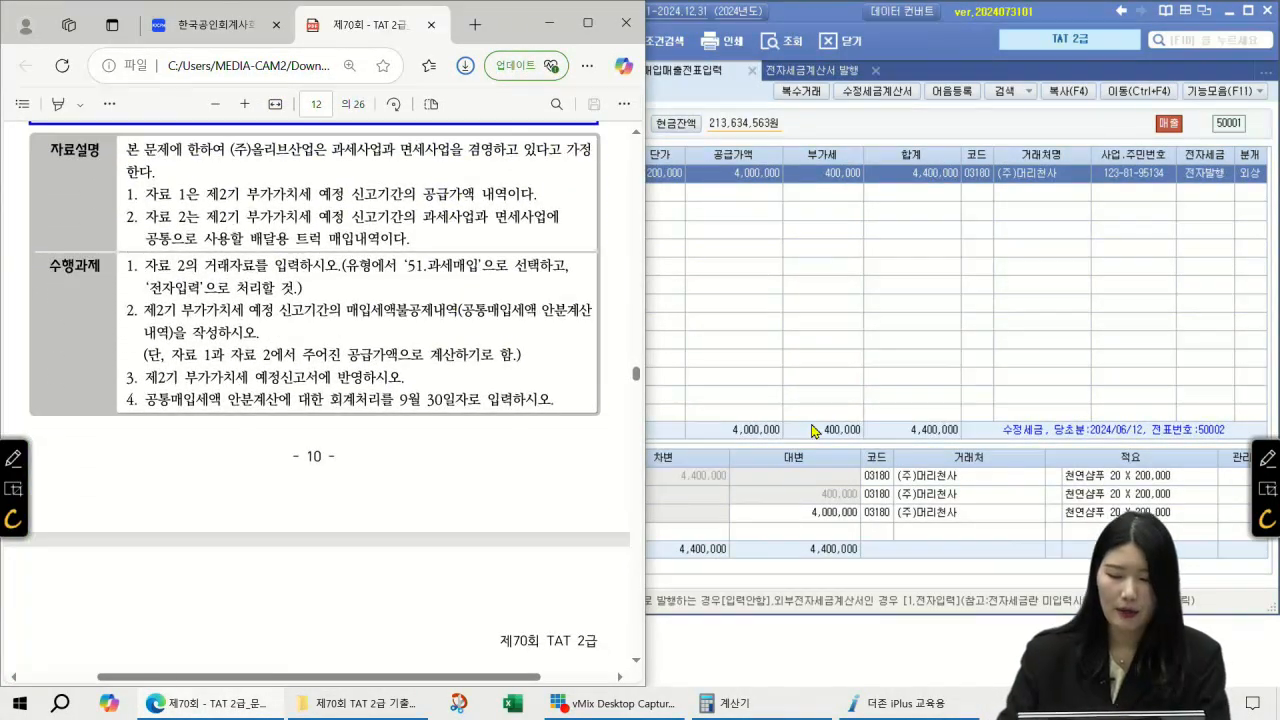
pyautogui.click(1266, 457)
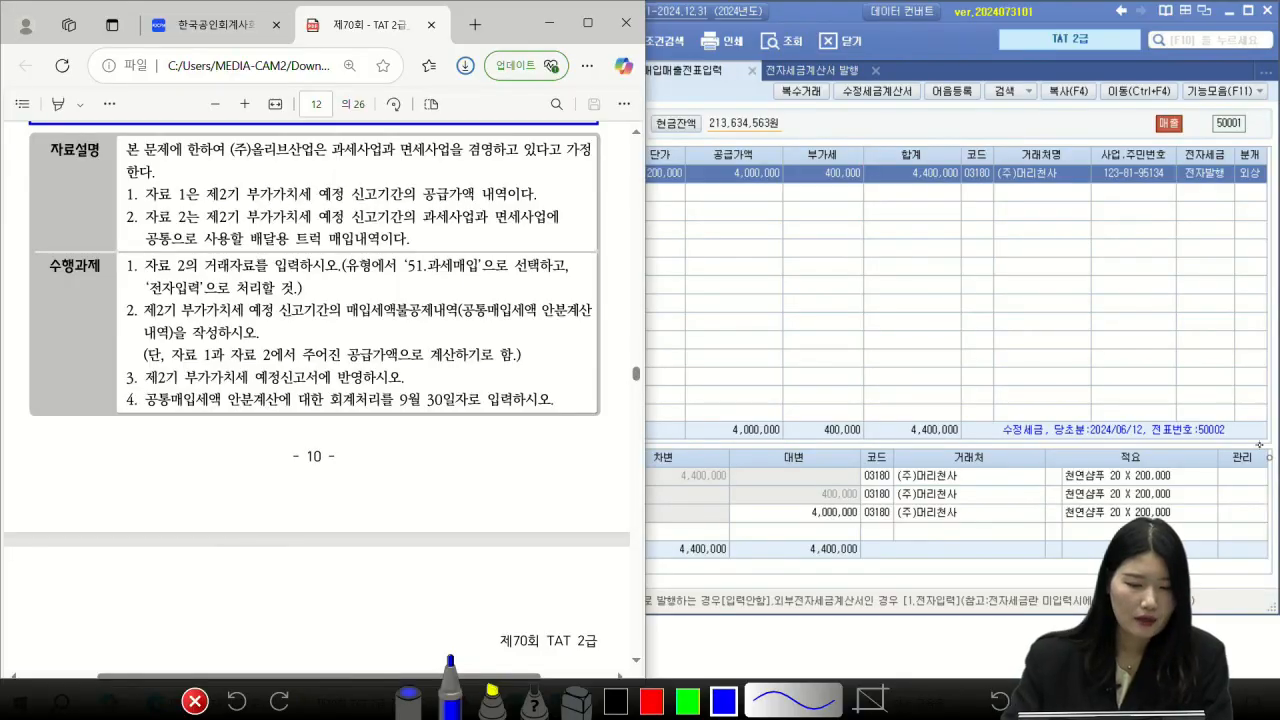
pyautogui.moveTo(201, 272); pyautogui.dragTo(322, 284)
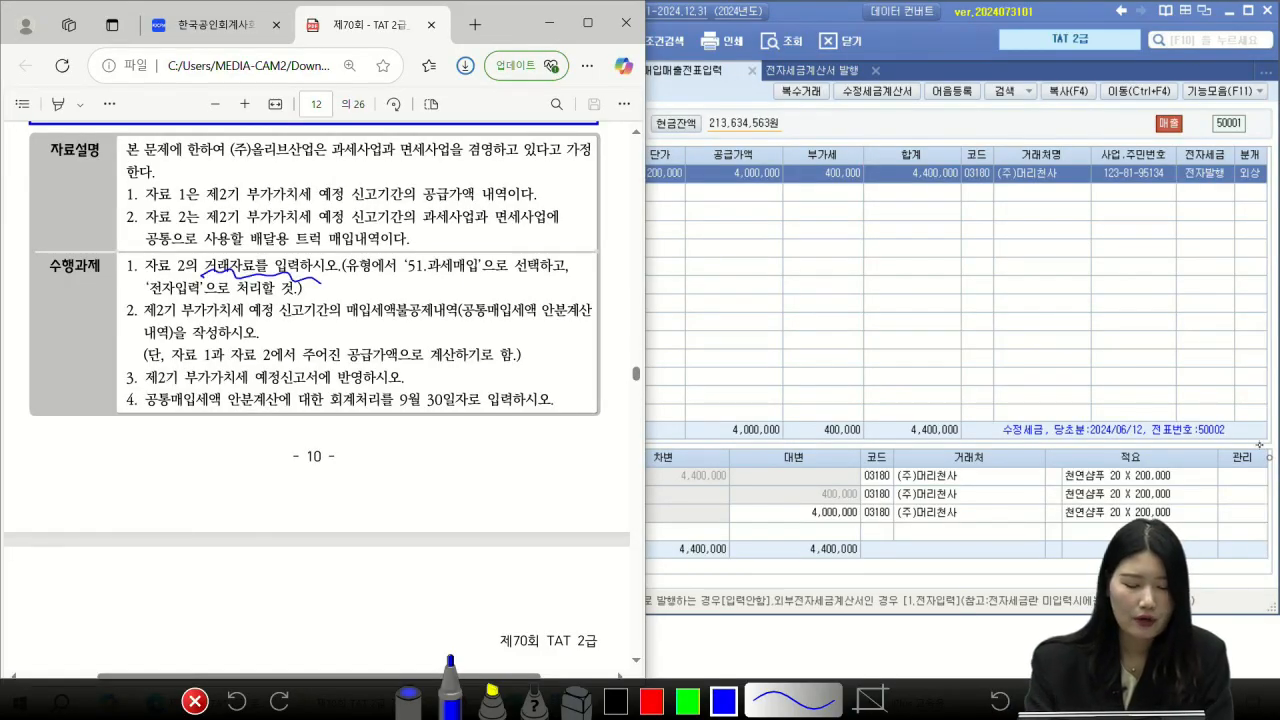
pyautogui.moveTo(414, 262)
pyautogui.mouseDown()
pyautogui.moveTo(476, 282)
pyautogui.moveTo(420, 256)
pyautogui.mouseUp()
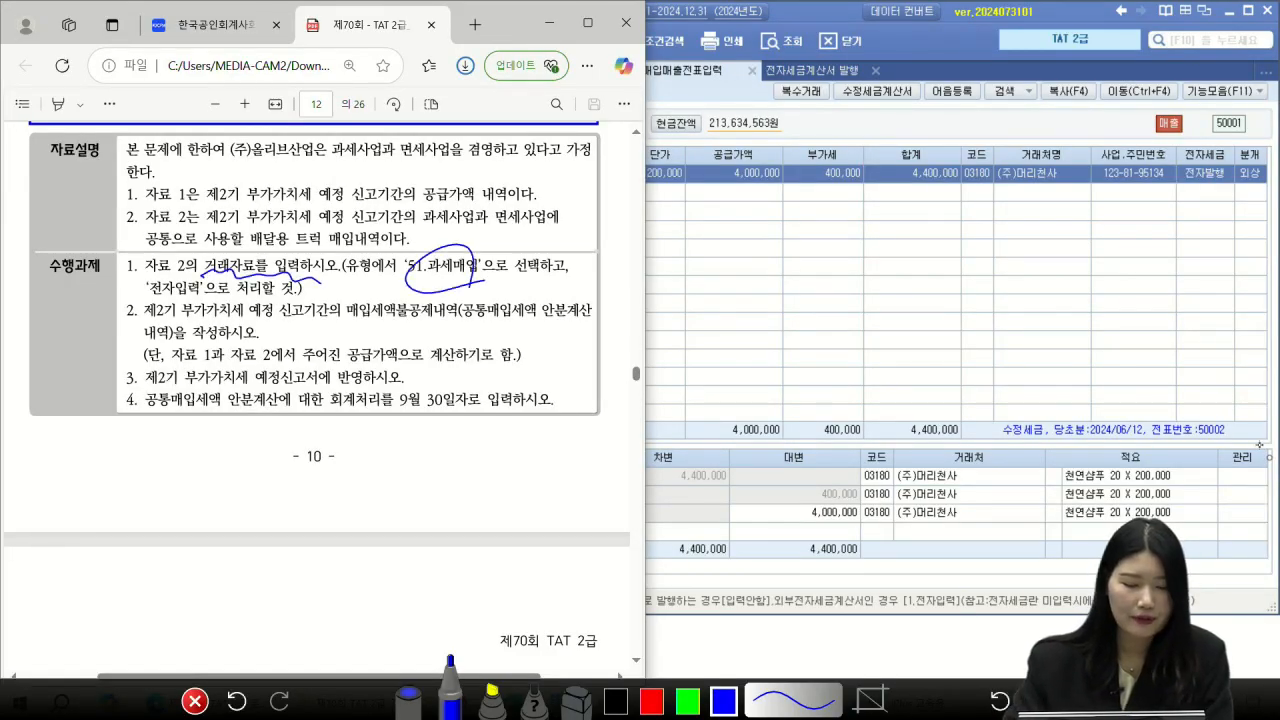
pyautogui.moveTo(198, 289)
pyautogui.mouseDown()
pyautogui.moveTo(156, 292)
pyautogui.moveTo(194, 290)
pyautogui.mouseUp()
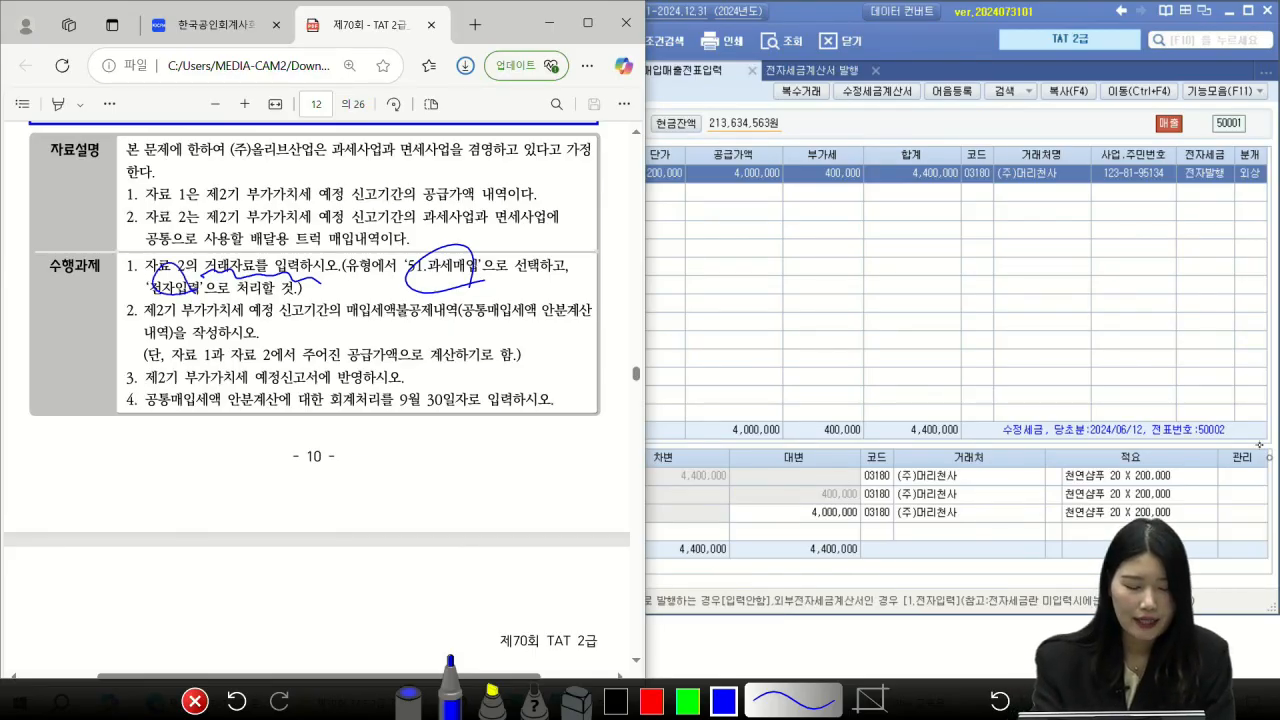
pyautogui.moveTo(246, 322); pyautogui.dragTo(287, 314)
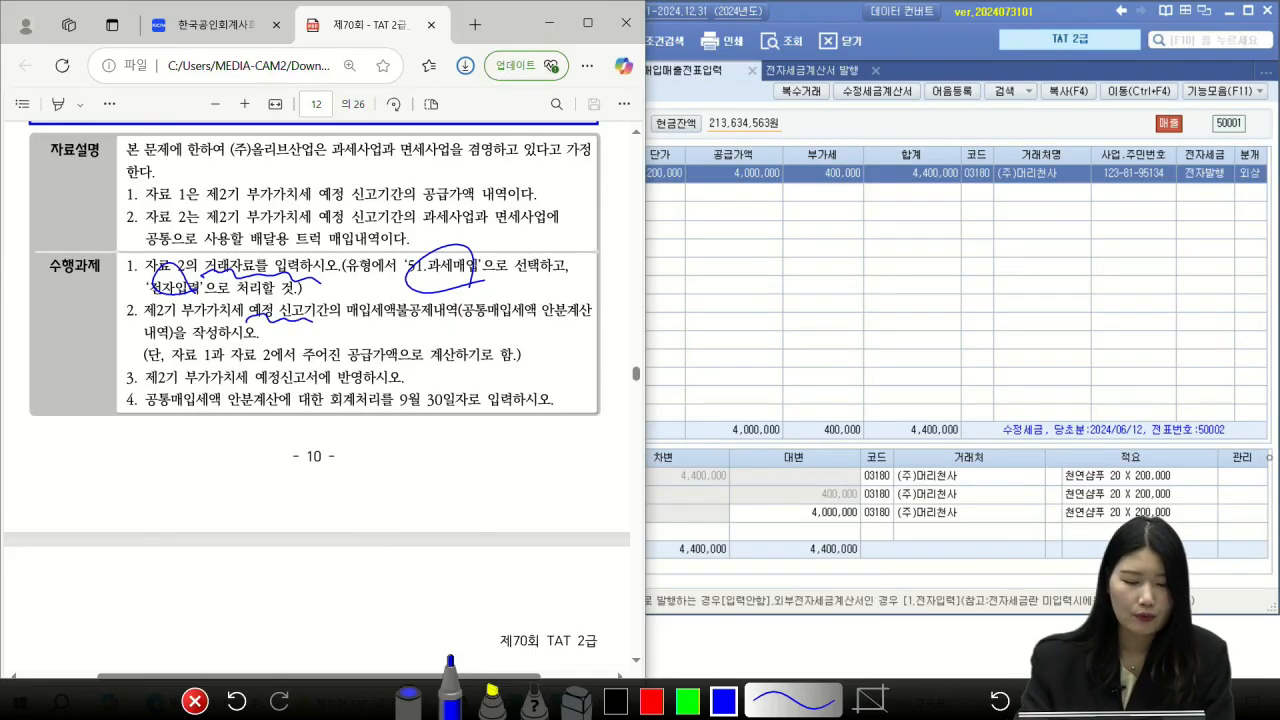
pyautogui.moveTo(322, 327)
pyautogui.mouseDown()
pyautogui.moveTo(337, 318)
pyautogui.moveTo(365, 352)
pyautogui.moveTo(440, 318)
pyautogui.mouseUp()
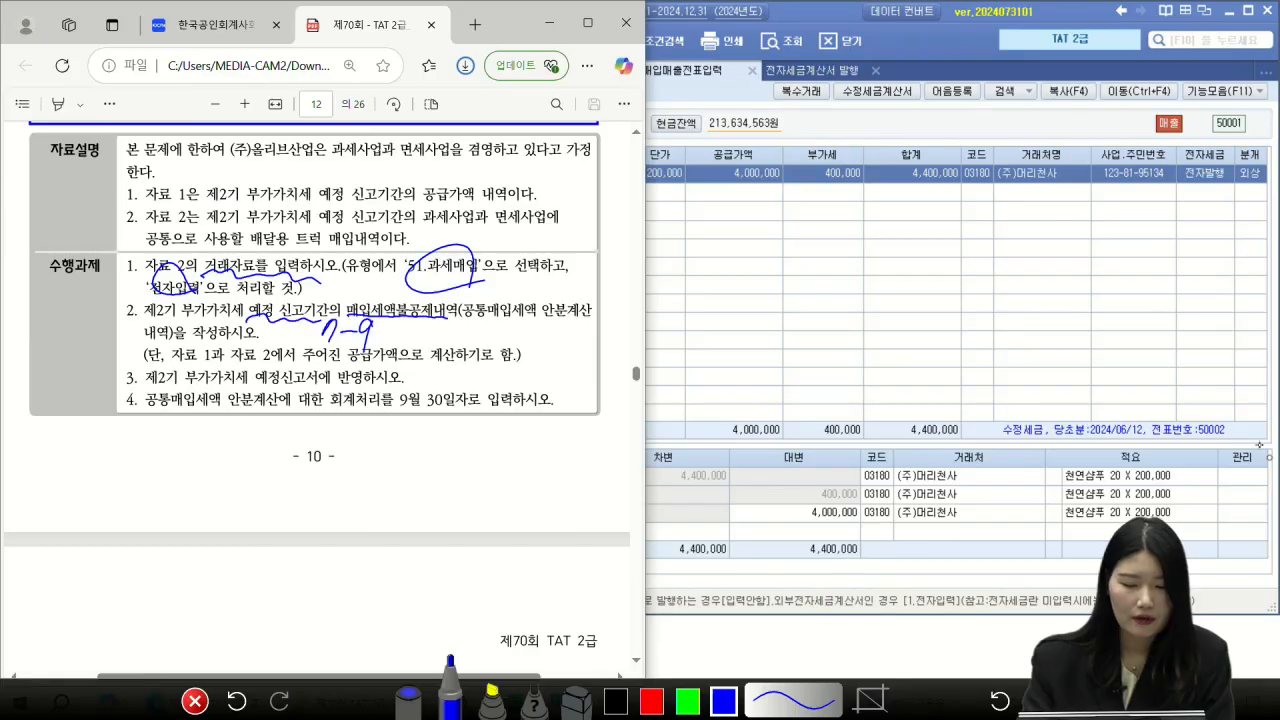
pyautogui.moveTo(574, 316)
pyautogui.mouseDown()
pyautogui.moveTo(566, 298)
pyautogui.moveTo(568, 324)
pyautogui.mouseUp()
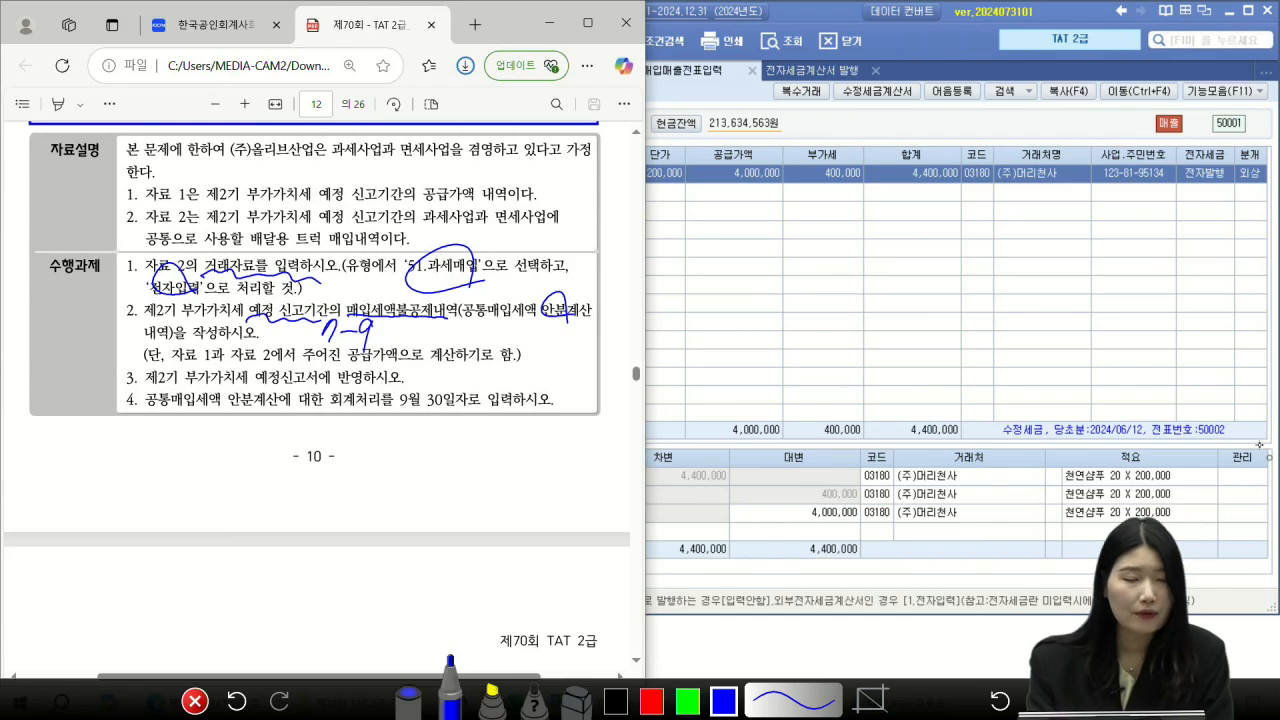
# Step: Add handwritten 예정 notes, mark task 3's 반영 and task 4's 9월 30일 입력, then clear the ink
pyautogui.moveTo(420, 450)
pyautogui.mouseDown()
pyautogui.moveTo(441, 473)
pyautogui.moveTo(450, 458)
pyautogui.mouseUp()
pyautogui.moveTo(444, 466); pyautogui.dragTo(443, 468)
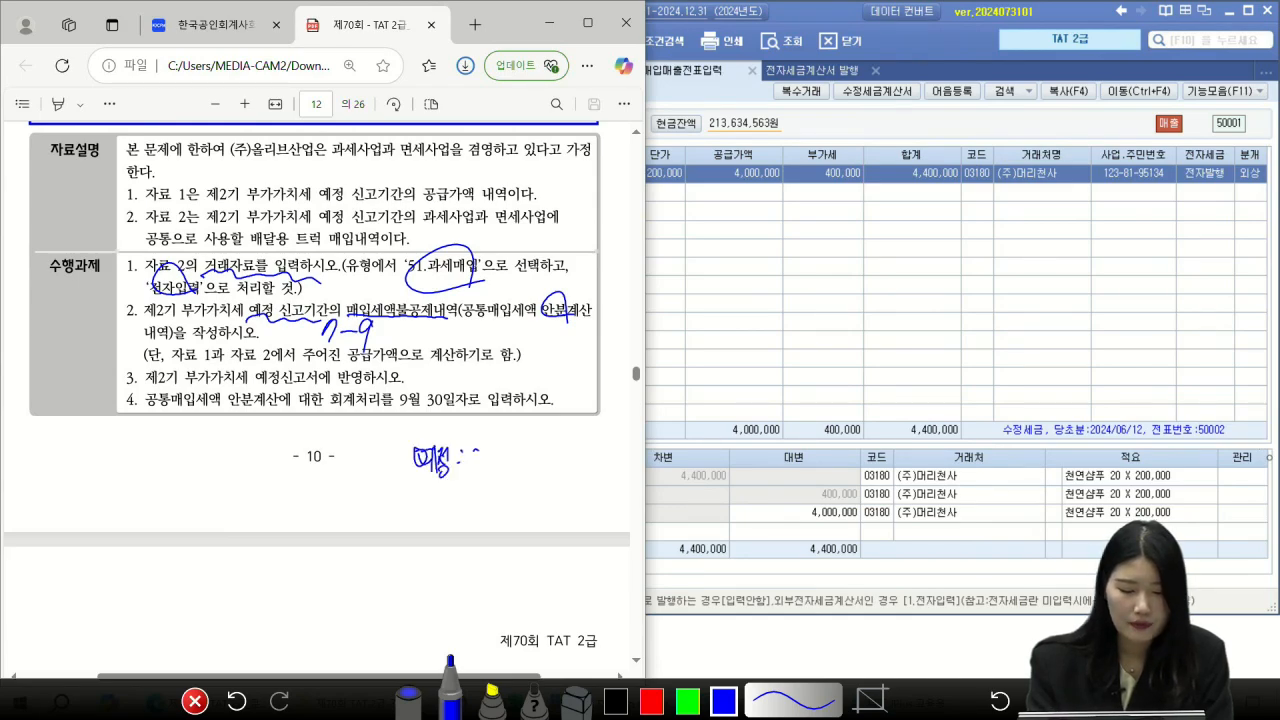
pyautogui.moveTo(500, 458); pyautogui.dragTo(512, 467)
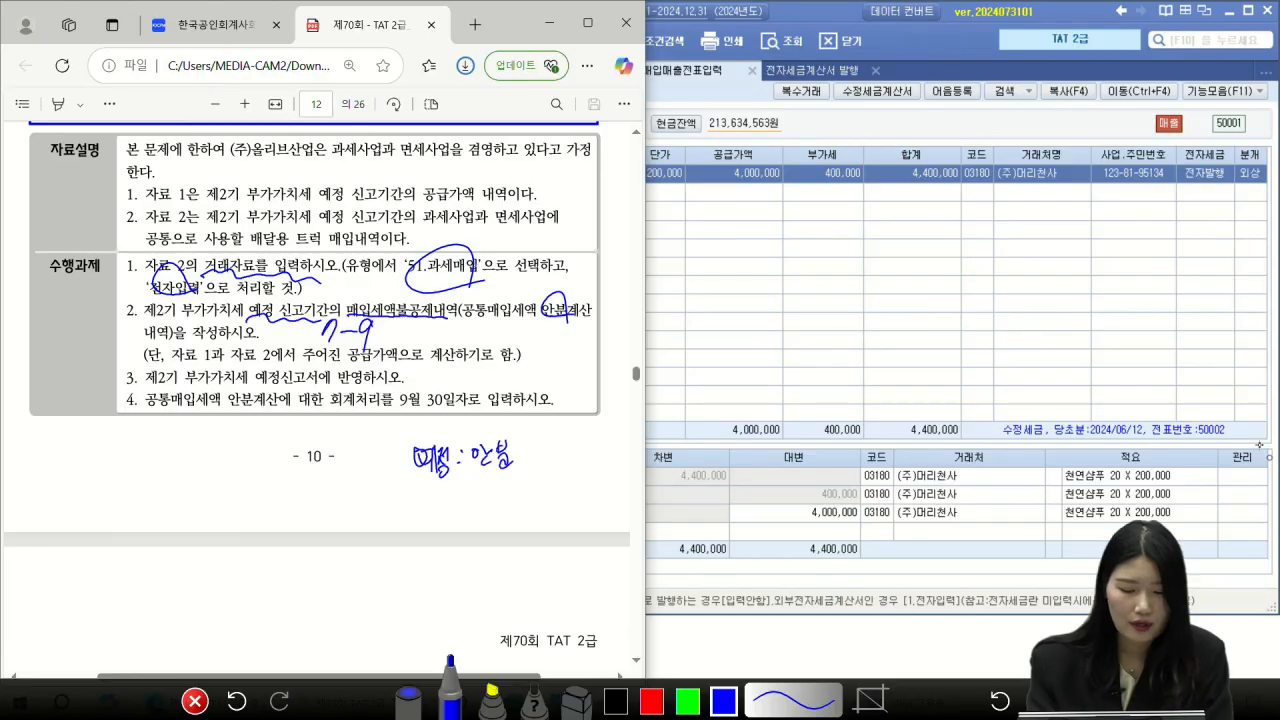
pyautogui.moveTo(418, 492)
pyautogui.mouseDown()
pyautogui.moveTo(466, 512)
pyautogui.moveTo(529, 508)
pyautogui.mouseUp()
pyautogui.moveTo(404, 460)
pyautogui.mouseDown()
pyautogui.moveTo(382, 482)
pyautogui.moveTo(404, 500)
pyautogui.mouseUp()
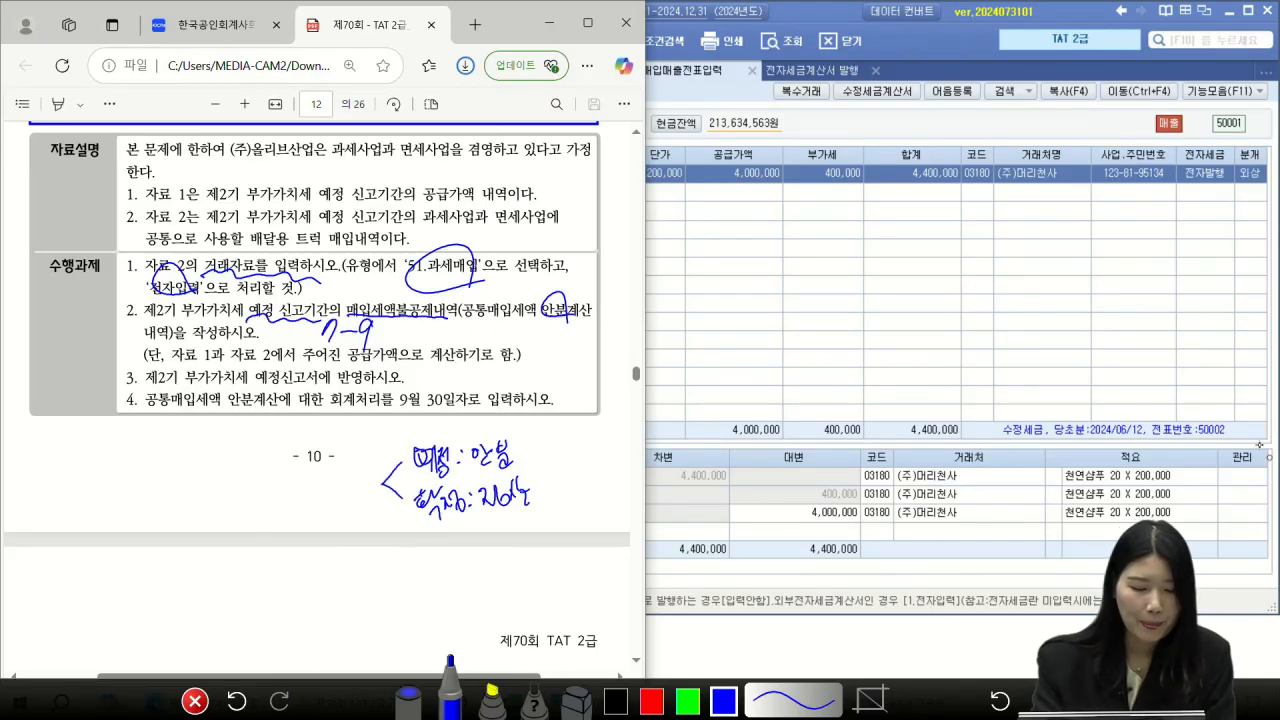
pyautogui.moveTo(282, 388); pyautogui.dragTo(338, 392)
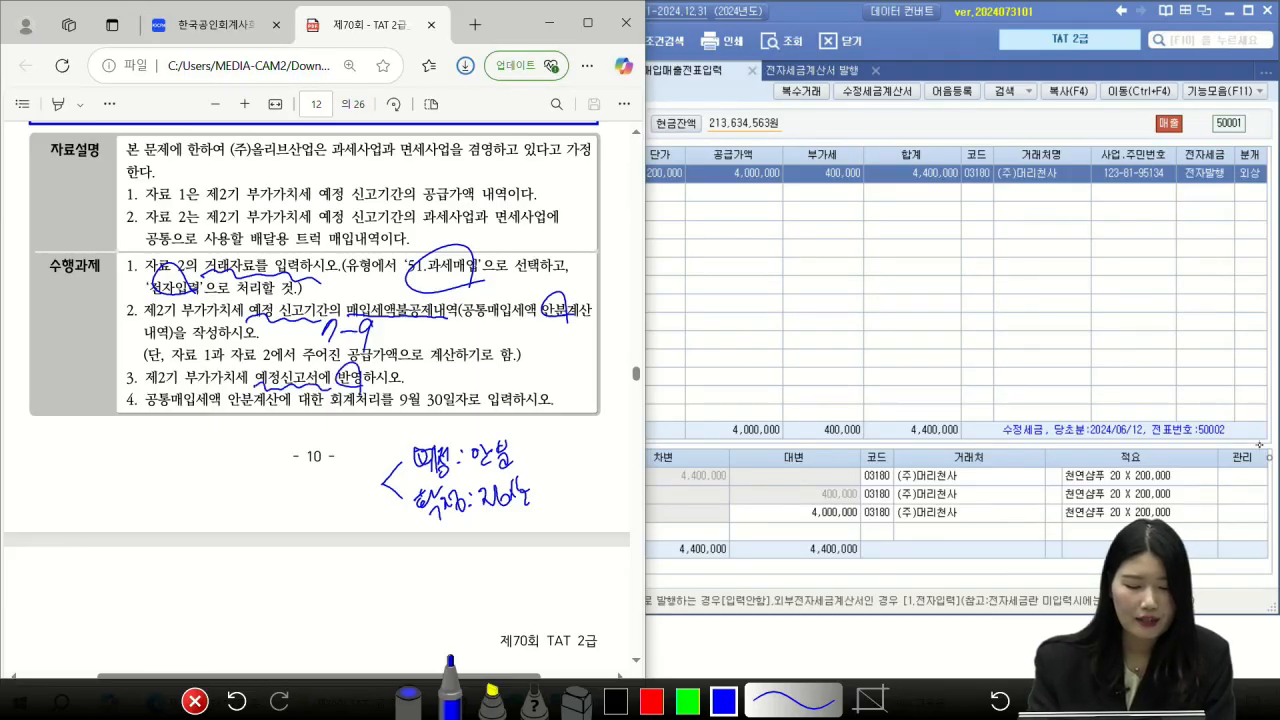
pyautogui.moveTo(390, 409); pyautogui.dragTo(448, 412)
pyautogui.moveTo(512, 380)
pyautogui.mouseDown()
pyautogui.moveTo(486, 402)
pyautogui.moveTo(506, 381)
pyautogui.mouseUp()
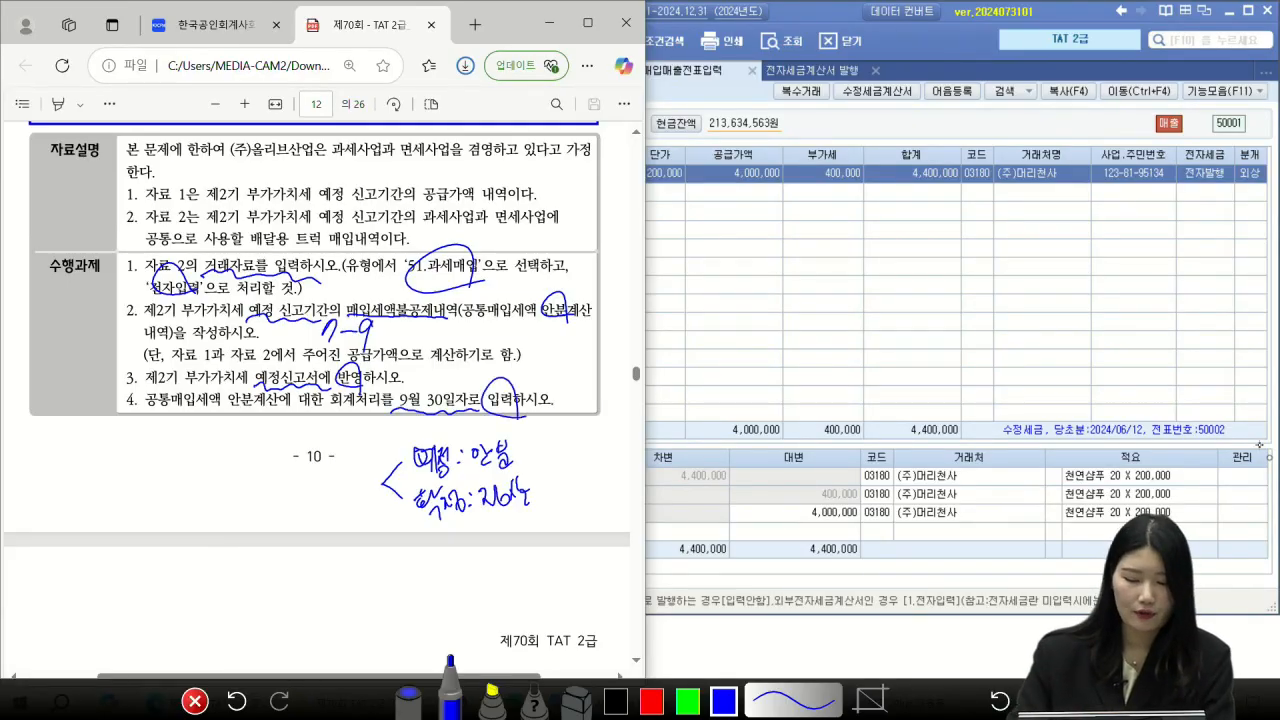
pyautogui.press('Escape')
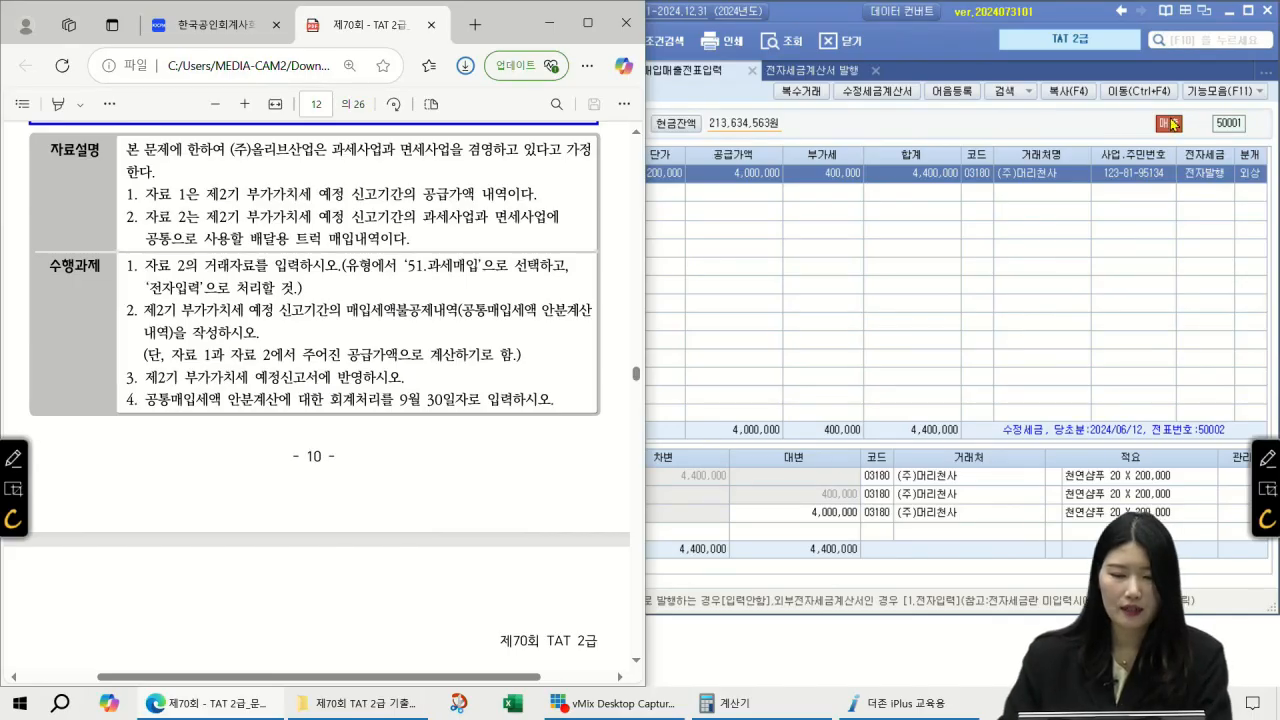
# Step: Return to Smart A and close the 전자세금계산서 발행 screen
pyautogui.click(742, 220)
pyautogui.click(876, 71)
pyautogui.scroll(5, 332, 240)
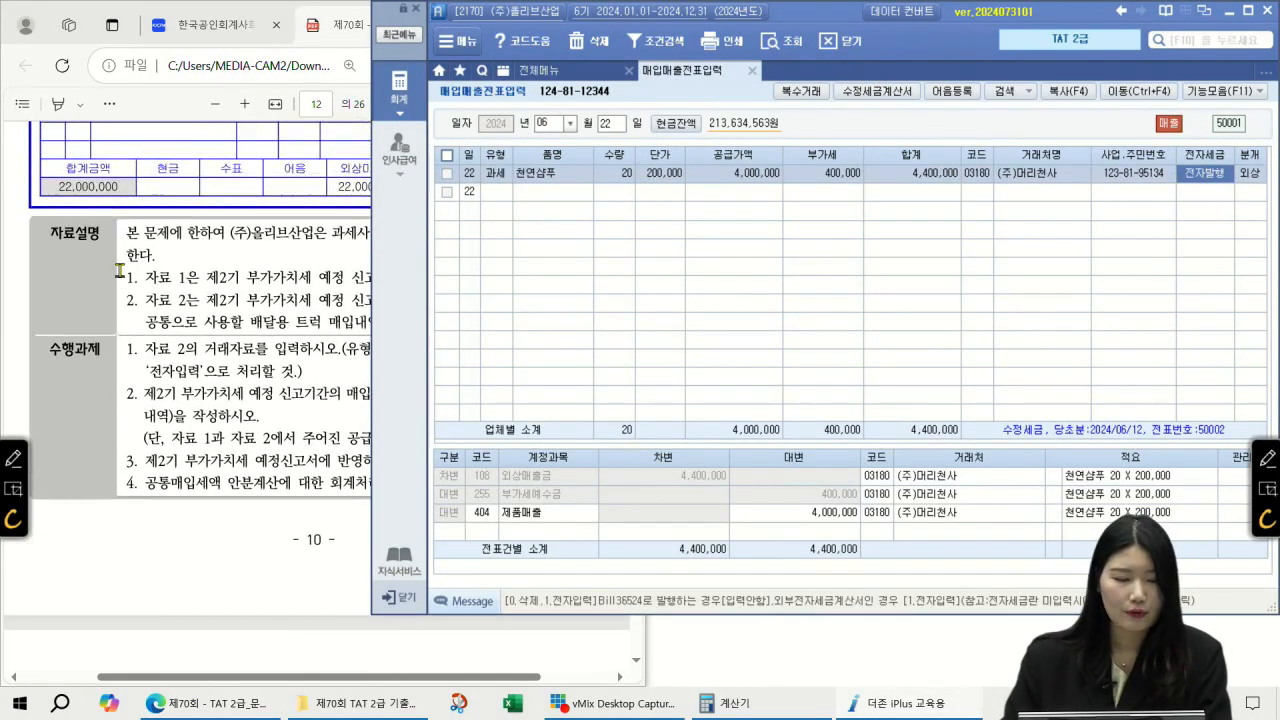
# Step: Start an 08-10 voucher with type 11 과세 purchase
pyautogui.click(550, 122)
pyautogui.write('0')
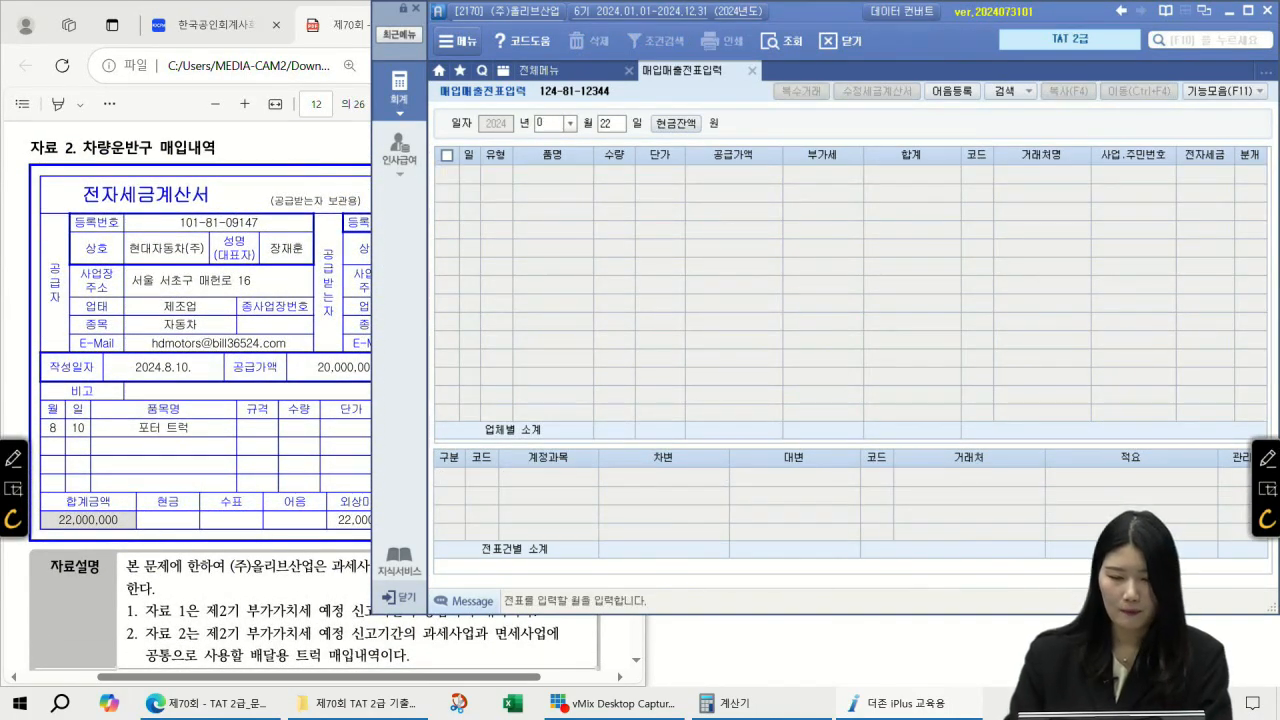
pyautogui.write('8')
pyautogui.press('Return')
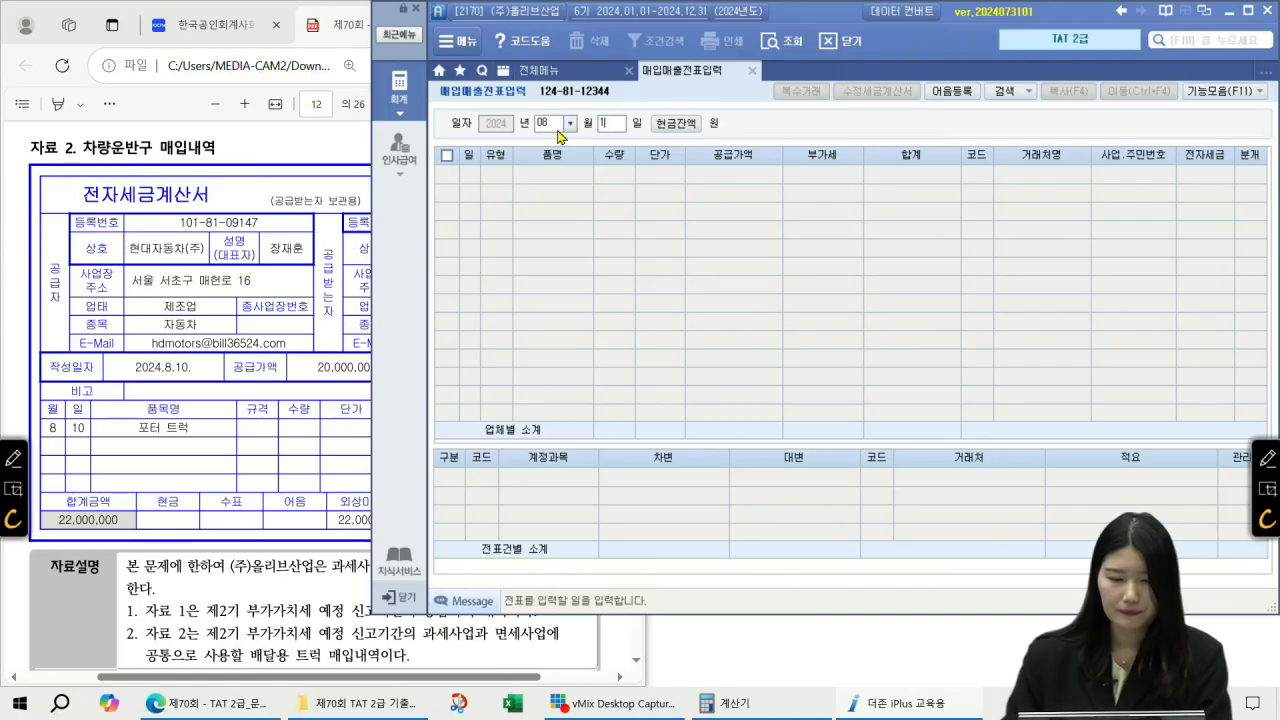
pyautogui.write('10')
pyautogui.press('Return')
pyautogui.write('11')
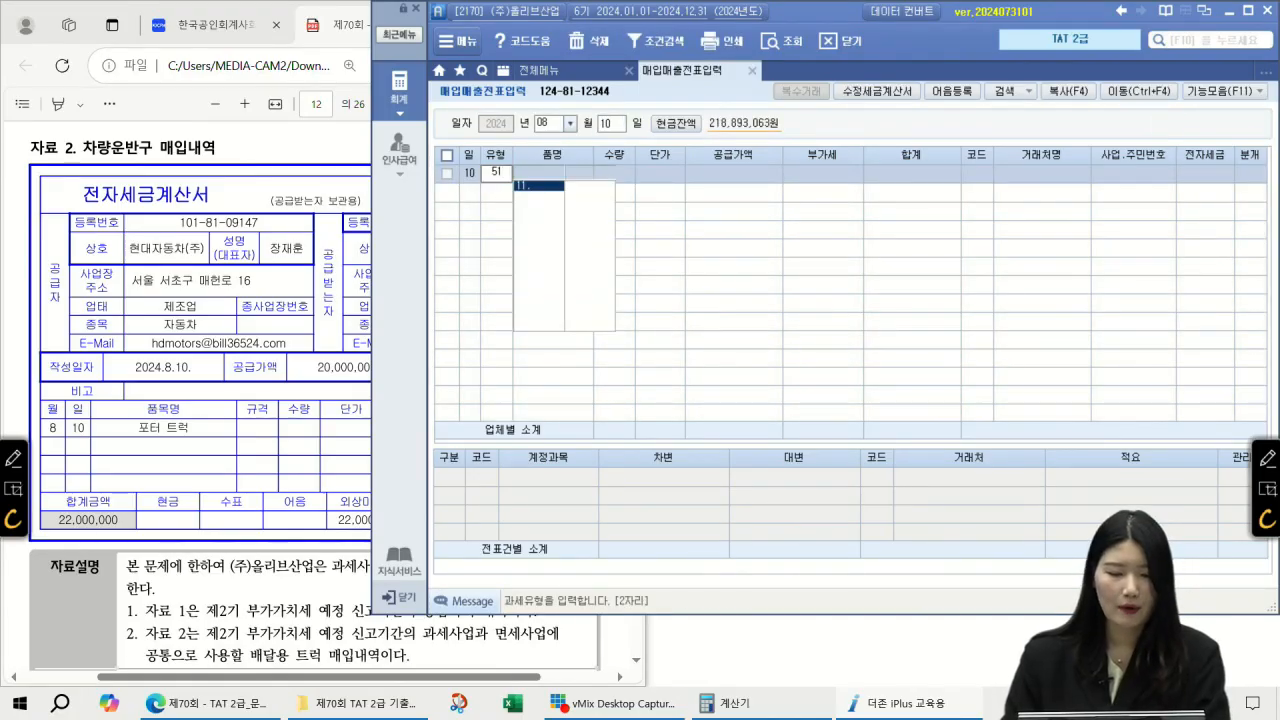
pyautogui.press('Return')
# Step: Enter 포터 트럭, 20,000,000 supply, supplier 현대자동차(주), 전자입력 and 혼합 journal type
pyautogui.write('포터 트럭')
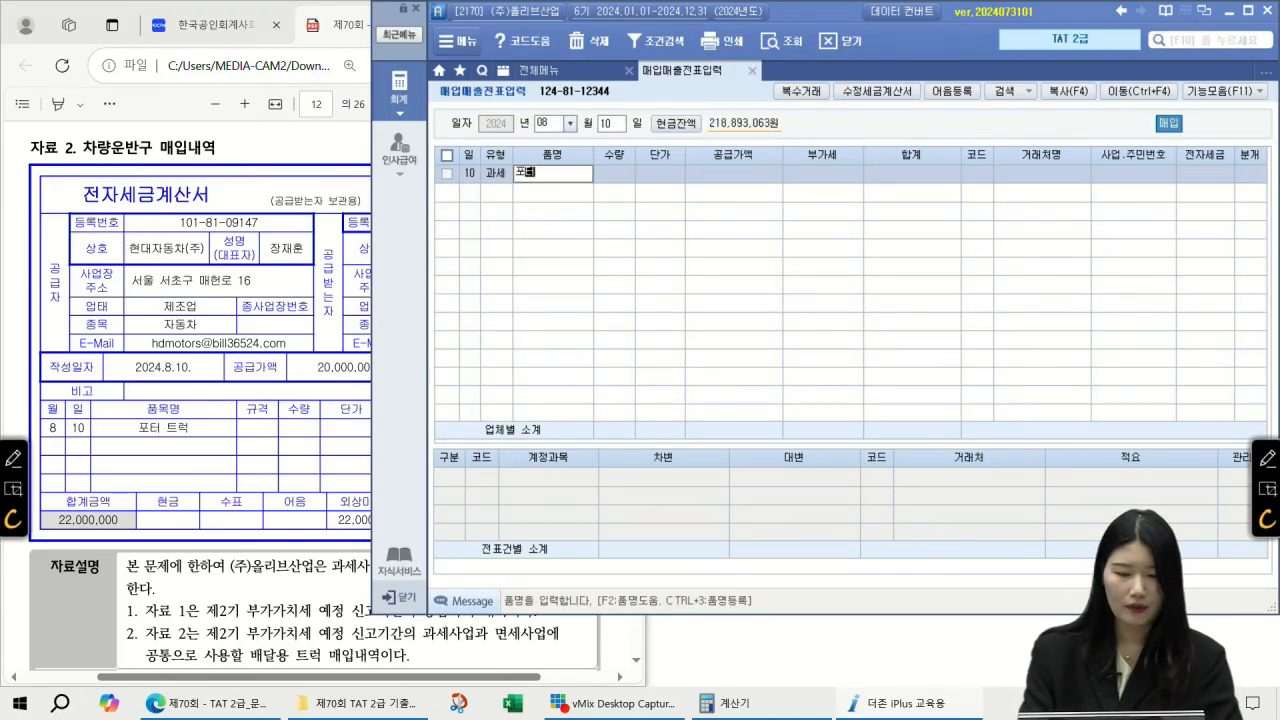
pyautogui.press('Return')
pyautogui.press('Return')
pyautogui.press('Return')
pyautogui.write('20000000')
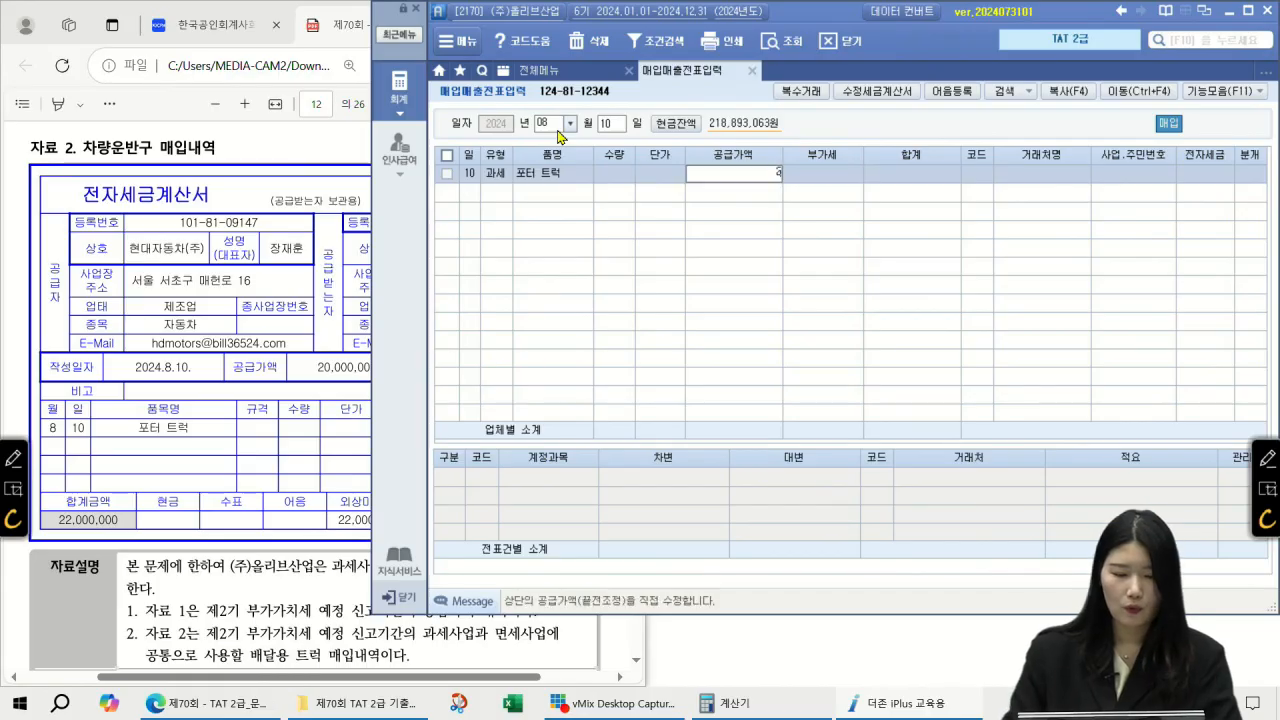
pyautogui.press('Return')
pyautogui.press('Return')
pyautogui.press('F2')
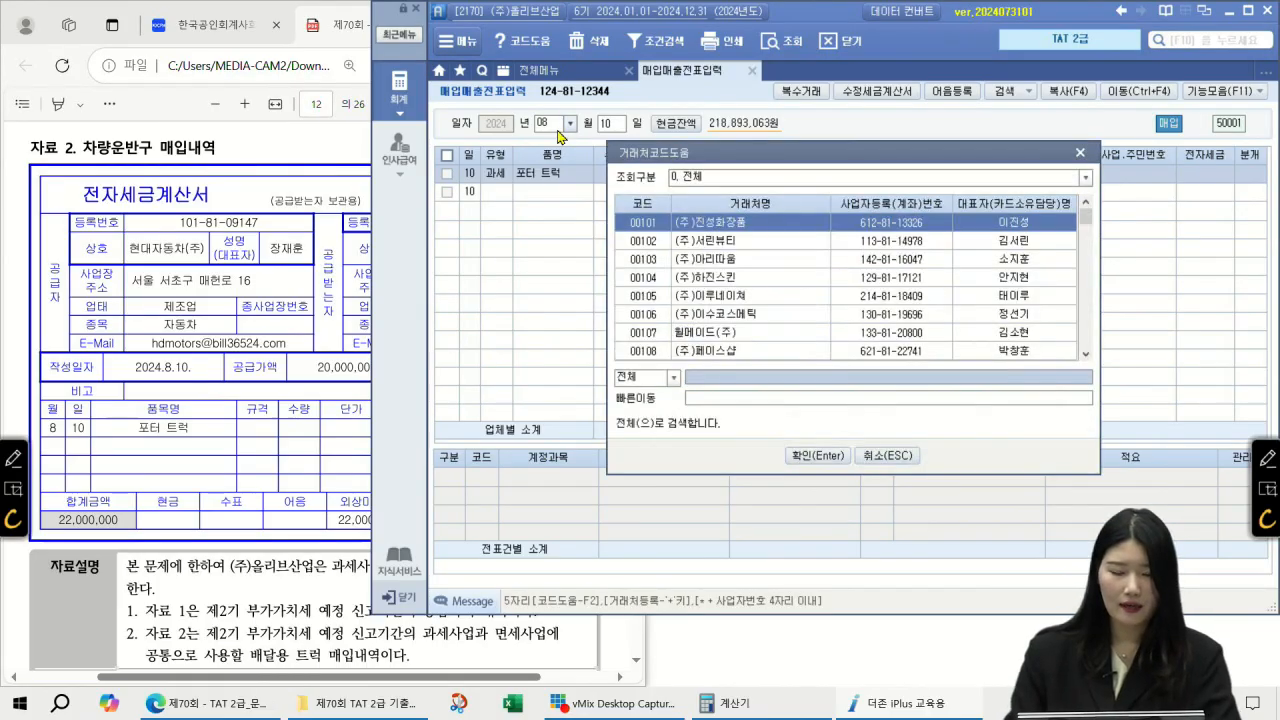
pyautogui.write('현대자동차(주')
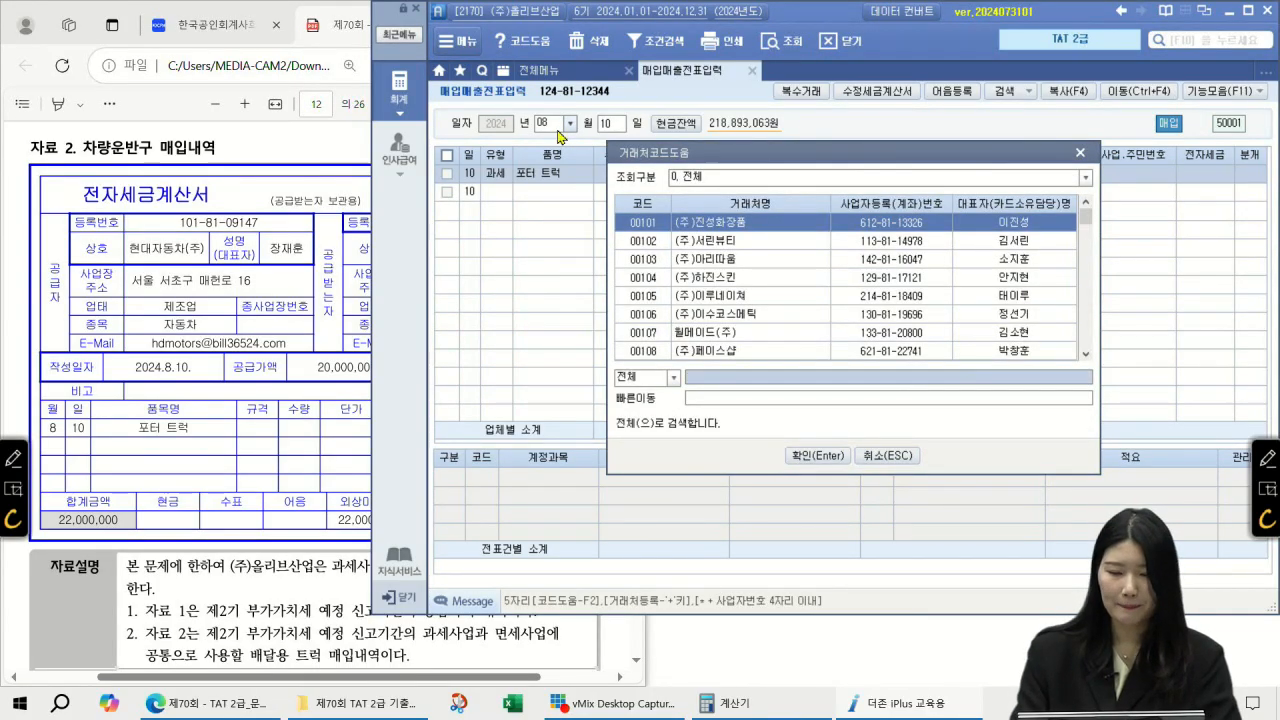
pyautogui.press('Return')
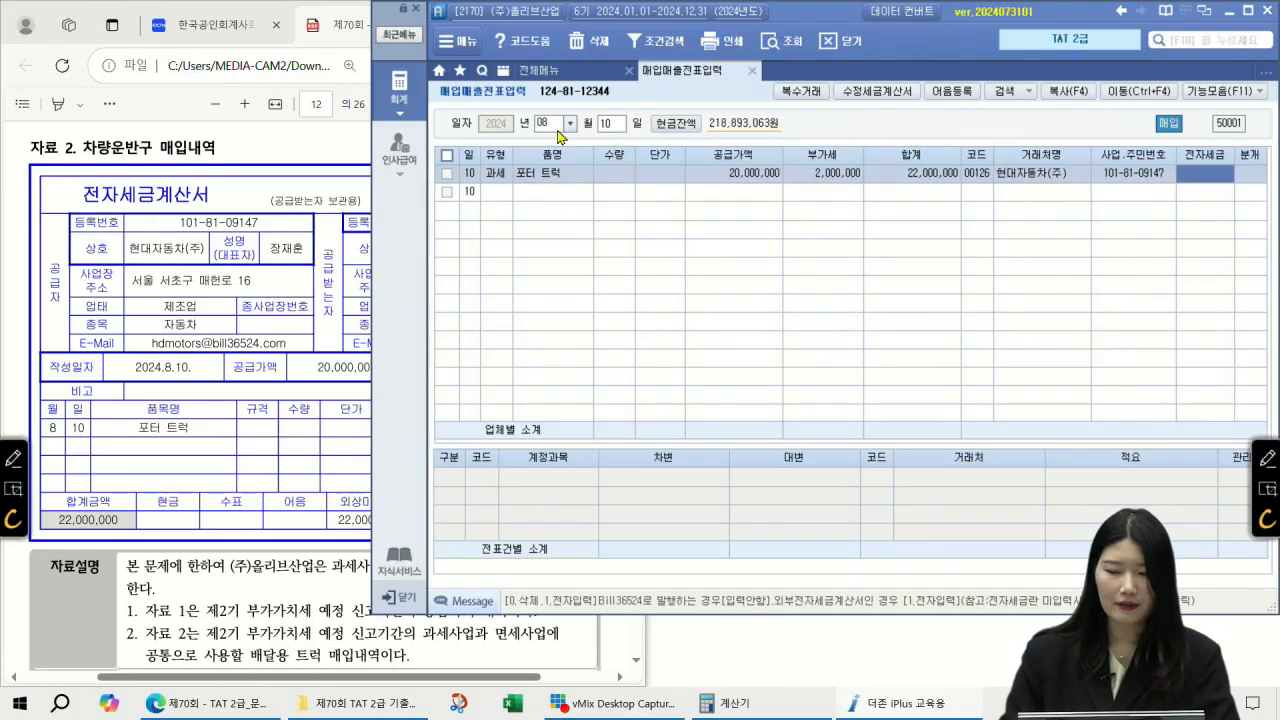
pyautogui.write('1')
pyautogui.press('Return')
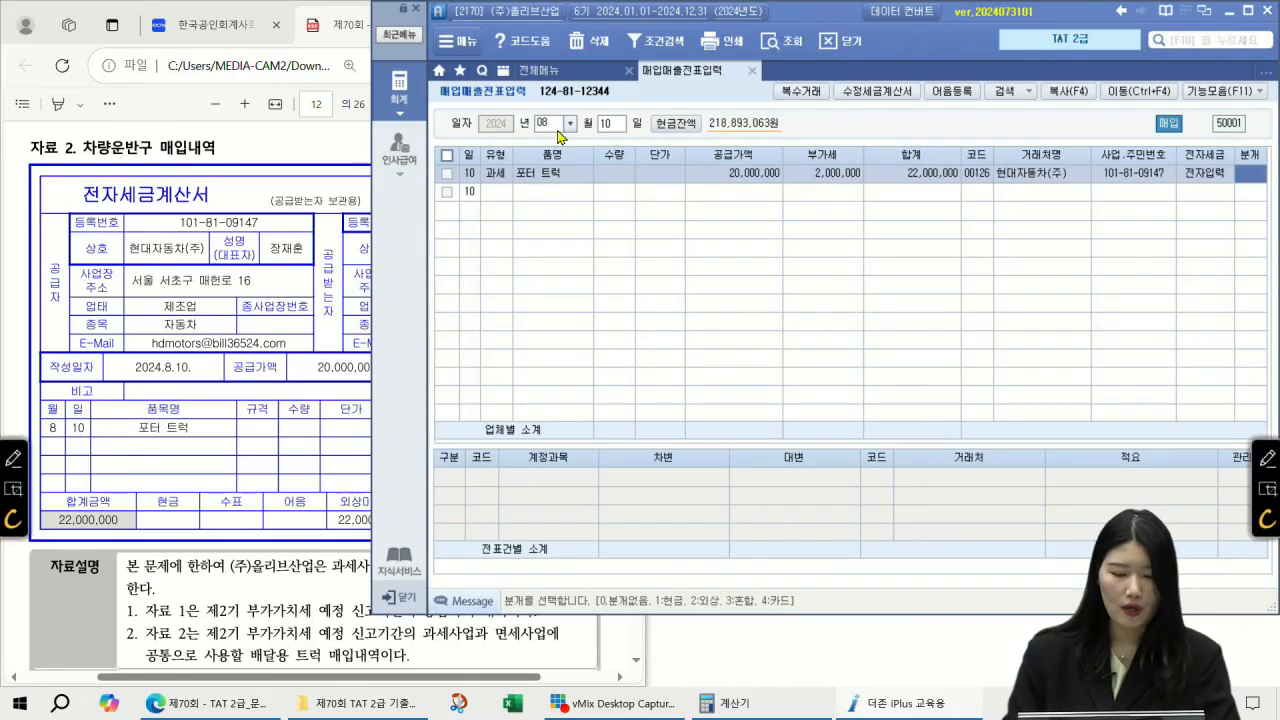
pyautogui.write('3')
pyautogui.press('Return')
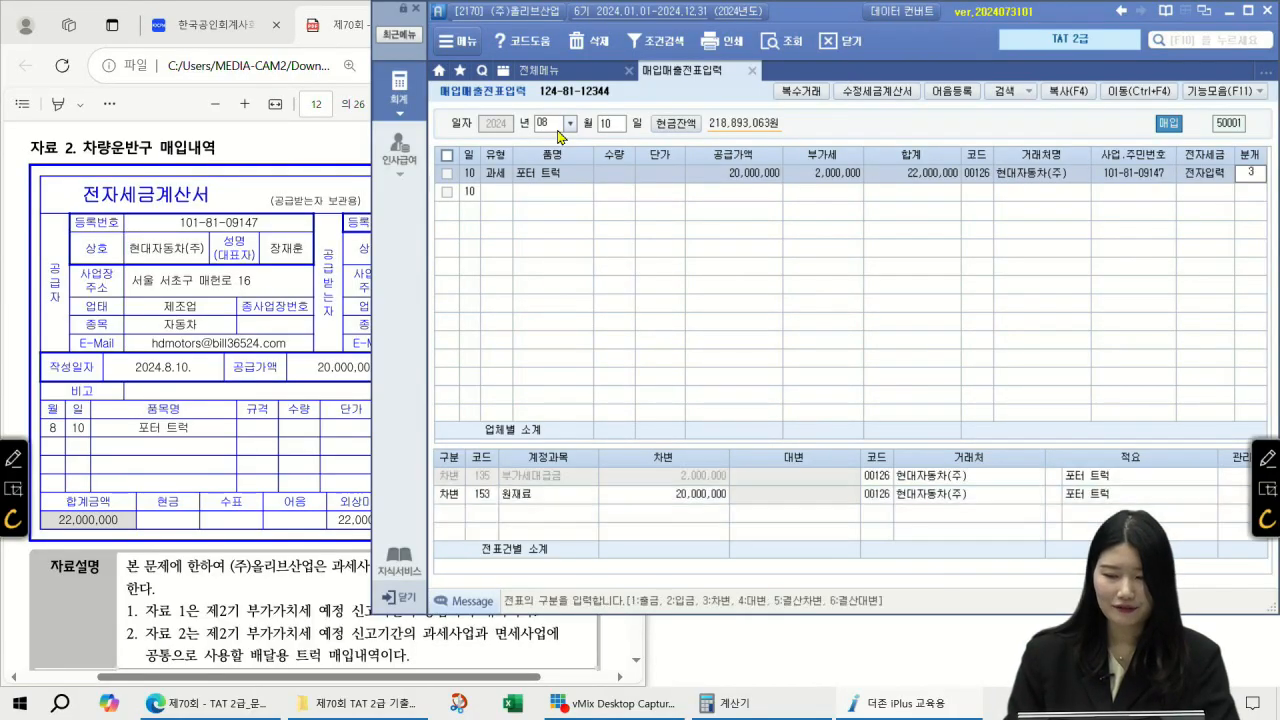
# Step: Journal the debit to 208 차량운반구 and credit 253 미지급금 22,000,000
pyautogui.press('F2')
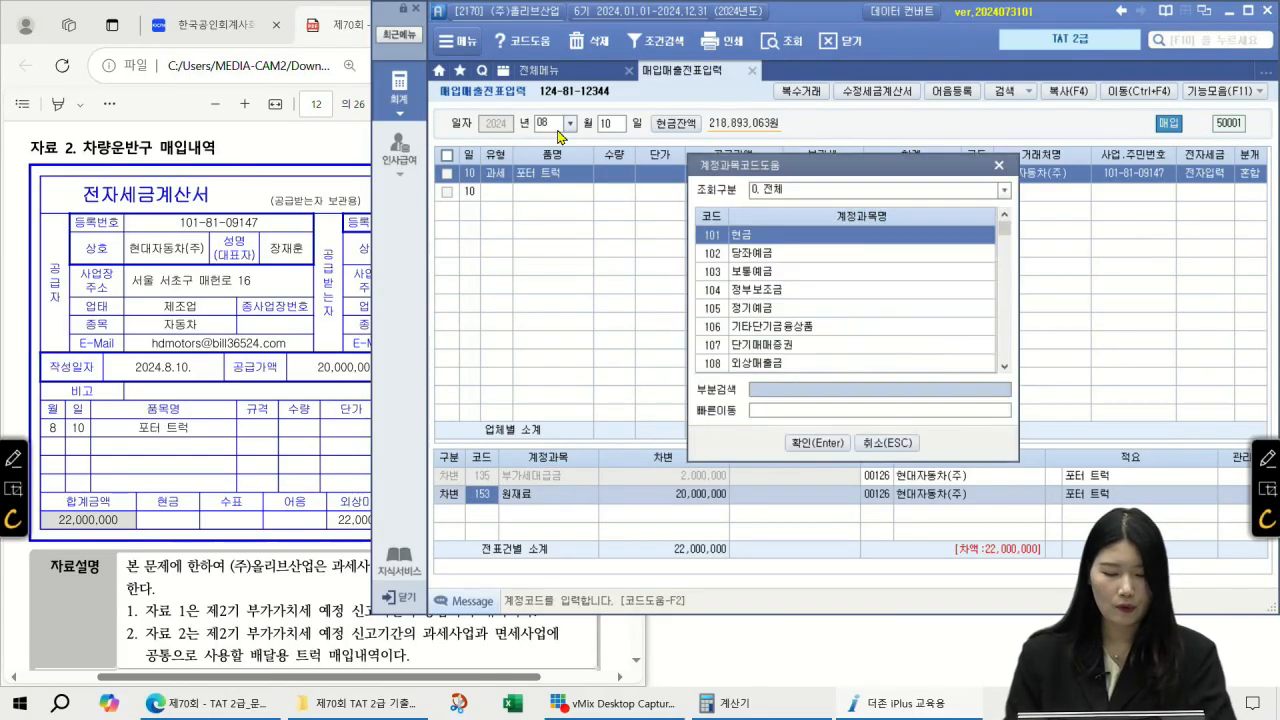
pyautogui.write('차량')
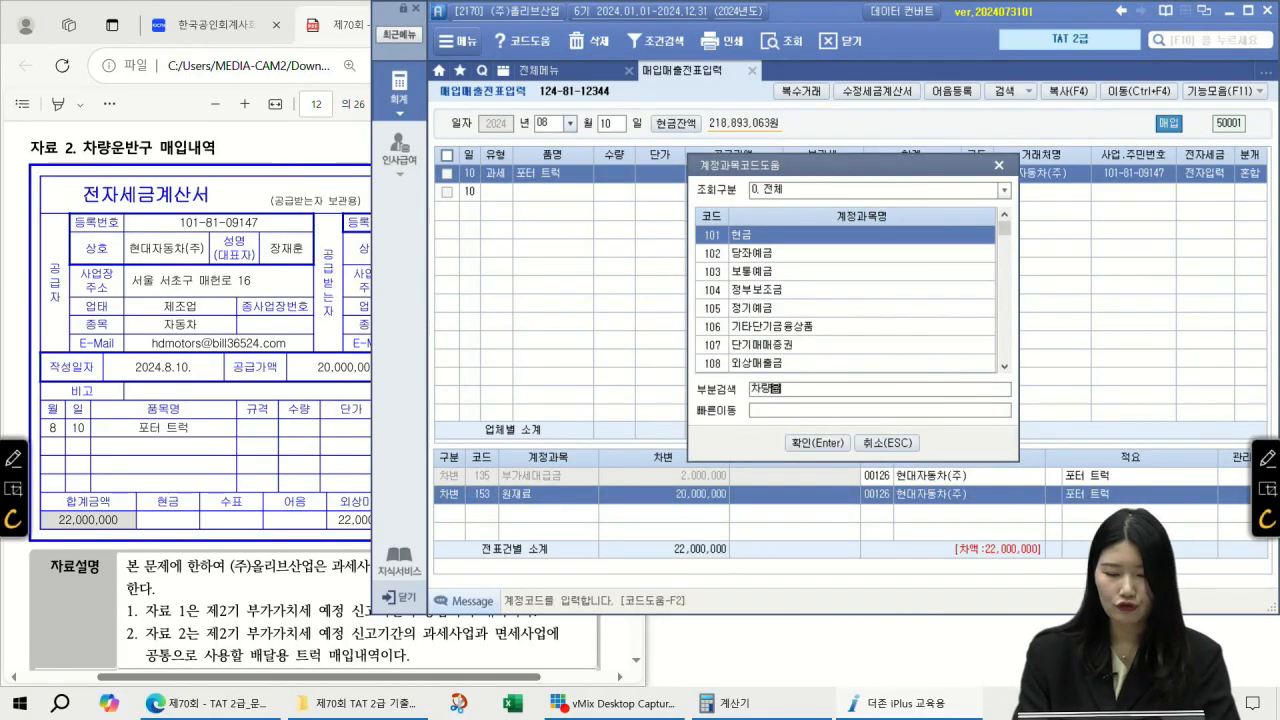
pyautogui.write('운반구')
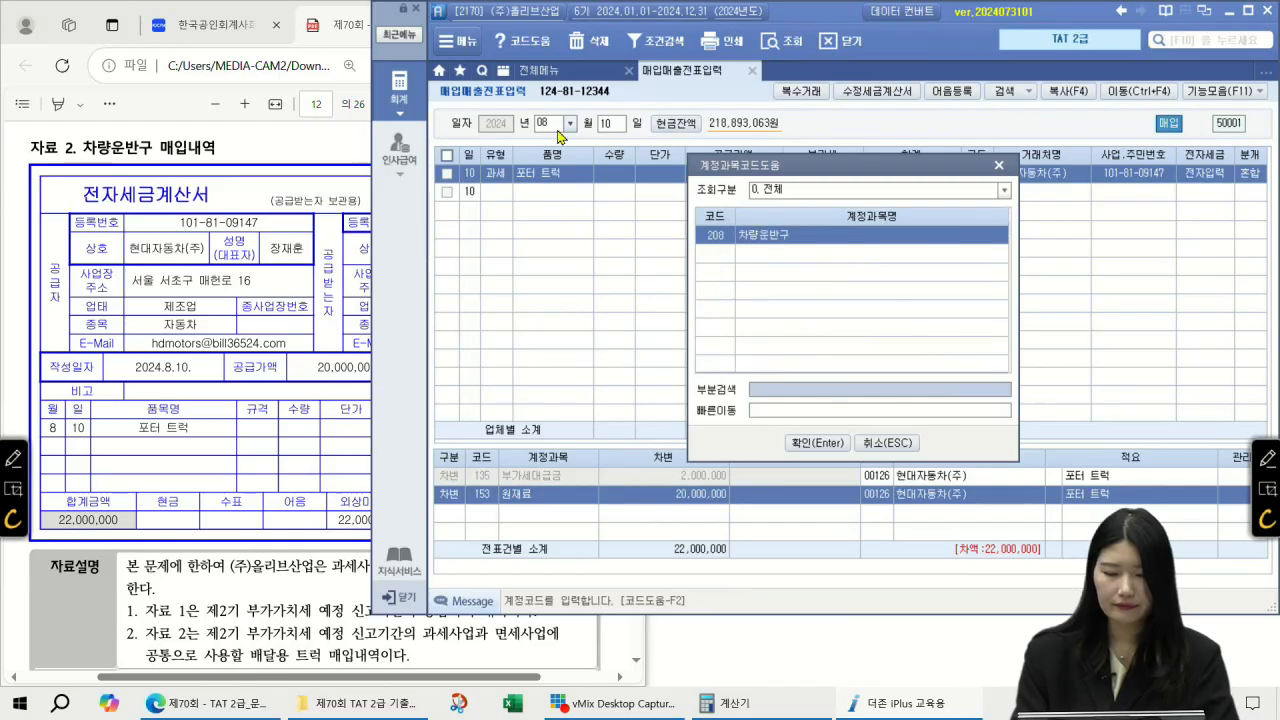
pyautogui.press('Return')
pyautogui.press('Return')
pyautogui.press('4')
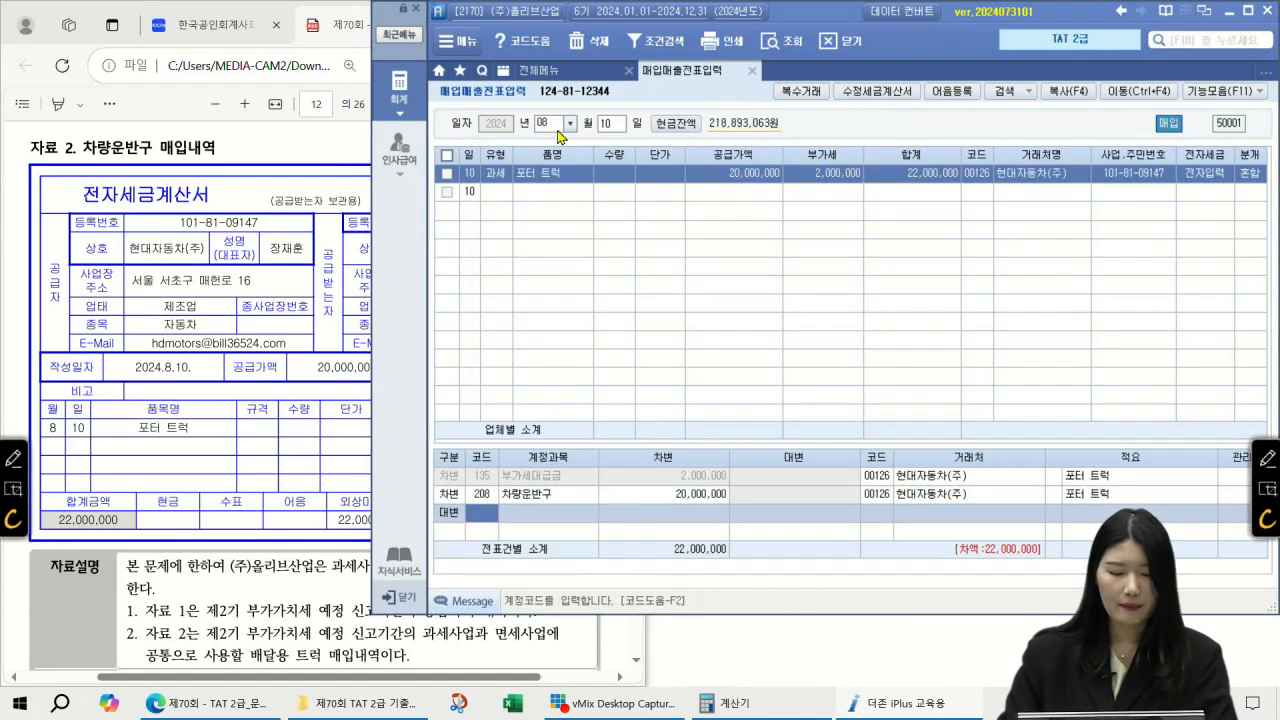
pyautogui.press('F2')
pyautogui.write('미지급금')
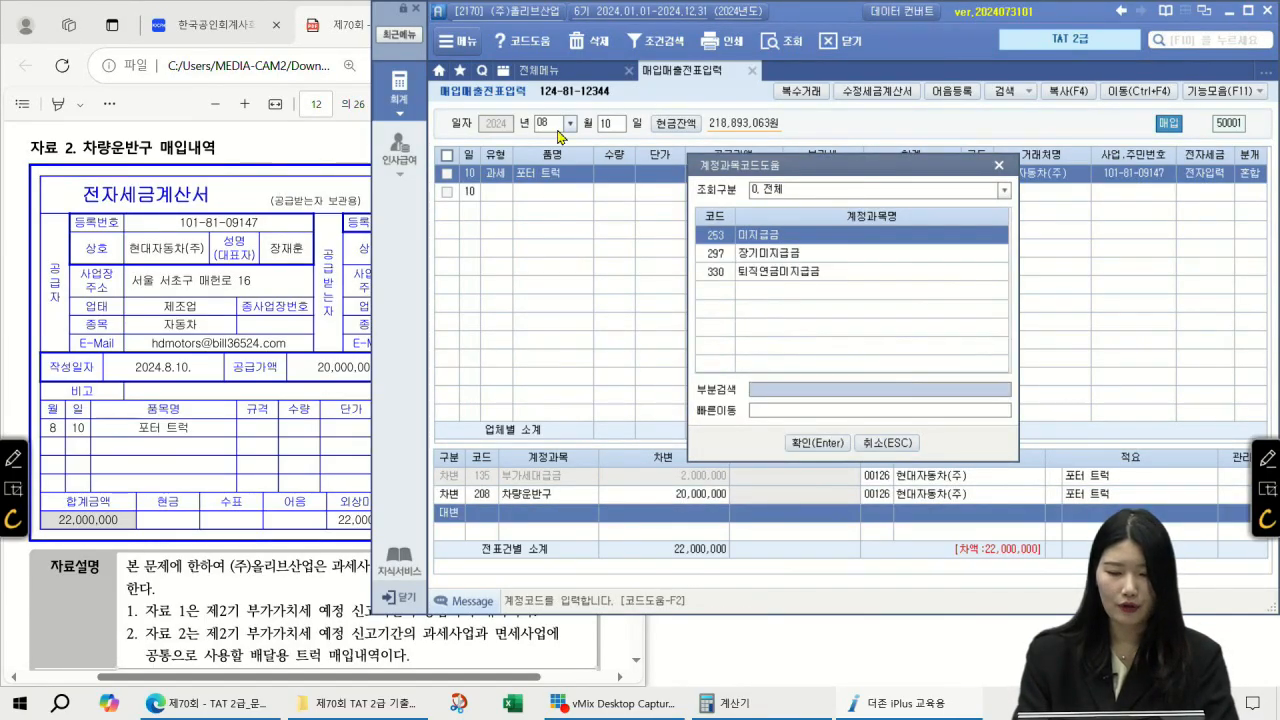
pyautogui.press('Return')
pyautogui.press('Return')
pyautogui.write('22,000,000')
pyautogui.press('Return')
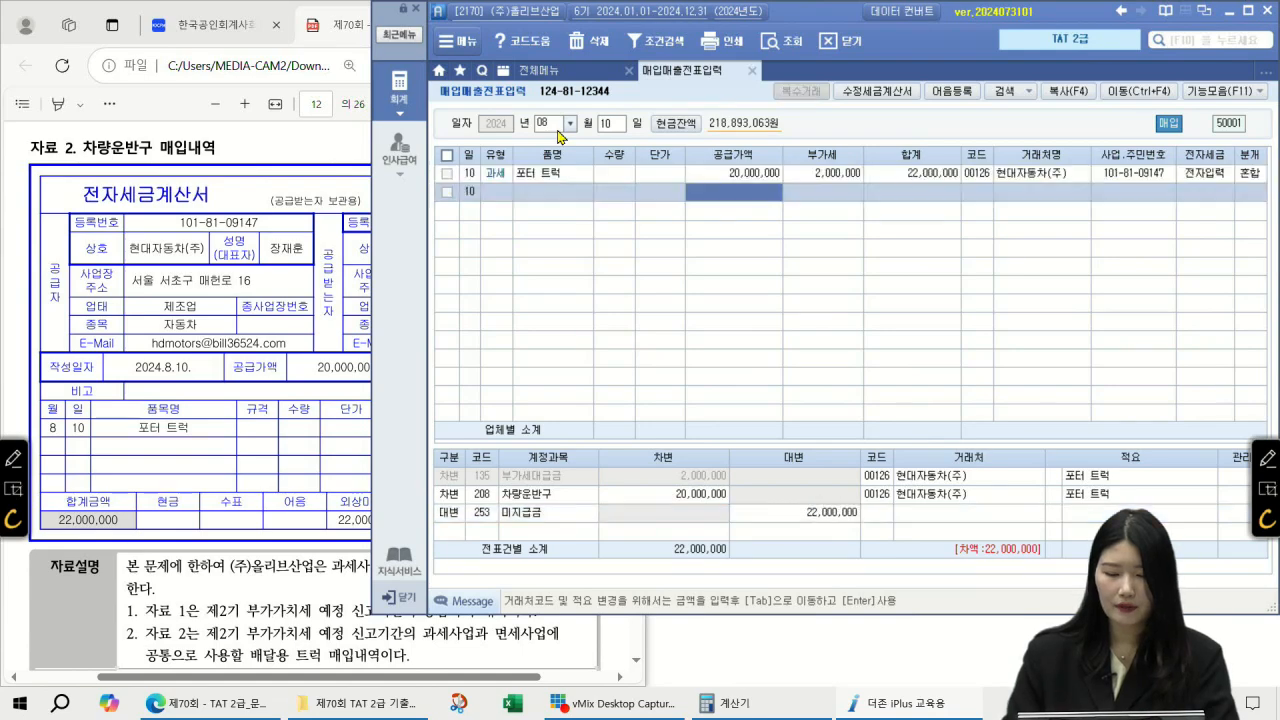
# Step: Review the 포터 트럭 row and its 208 차량운반구 debit line
pyautogui.click(1258, 175)
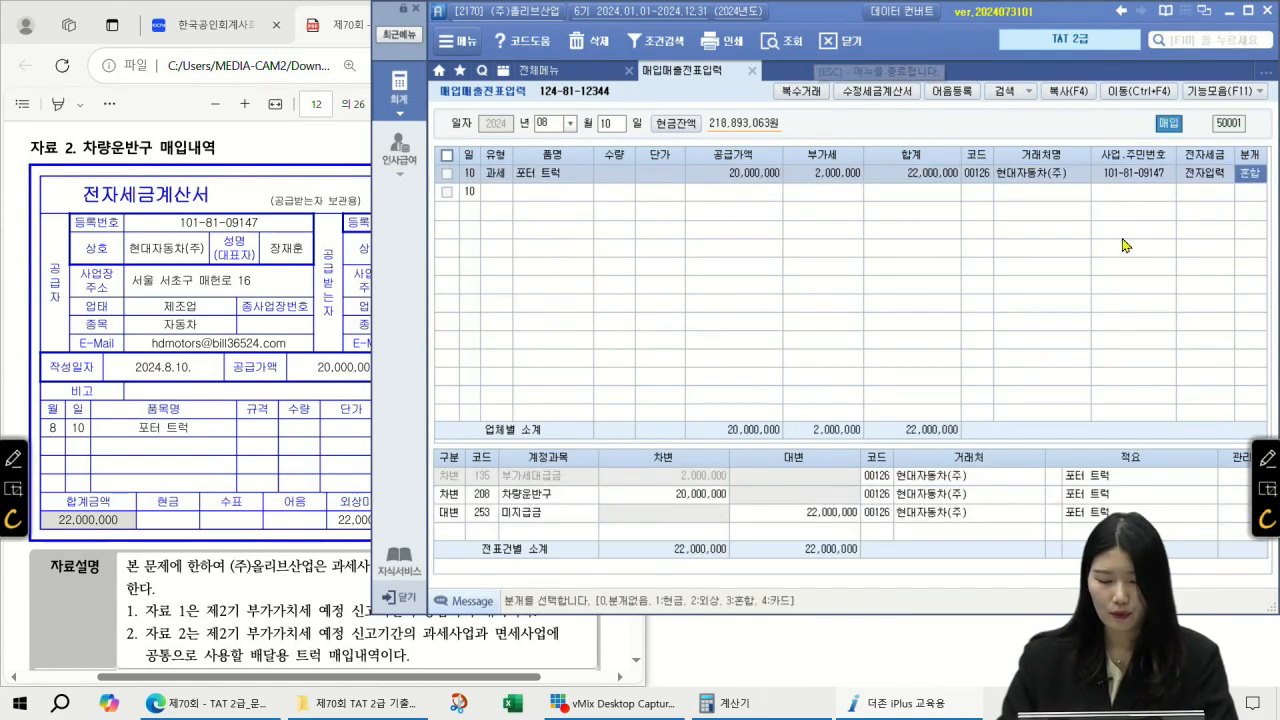
pyautogui.click(556, 498)
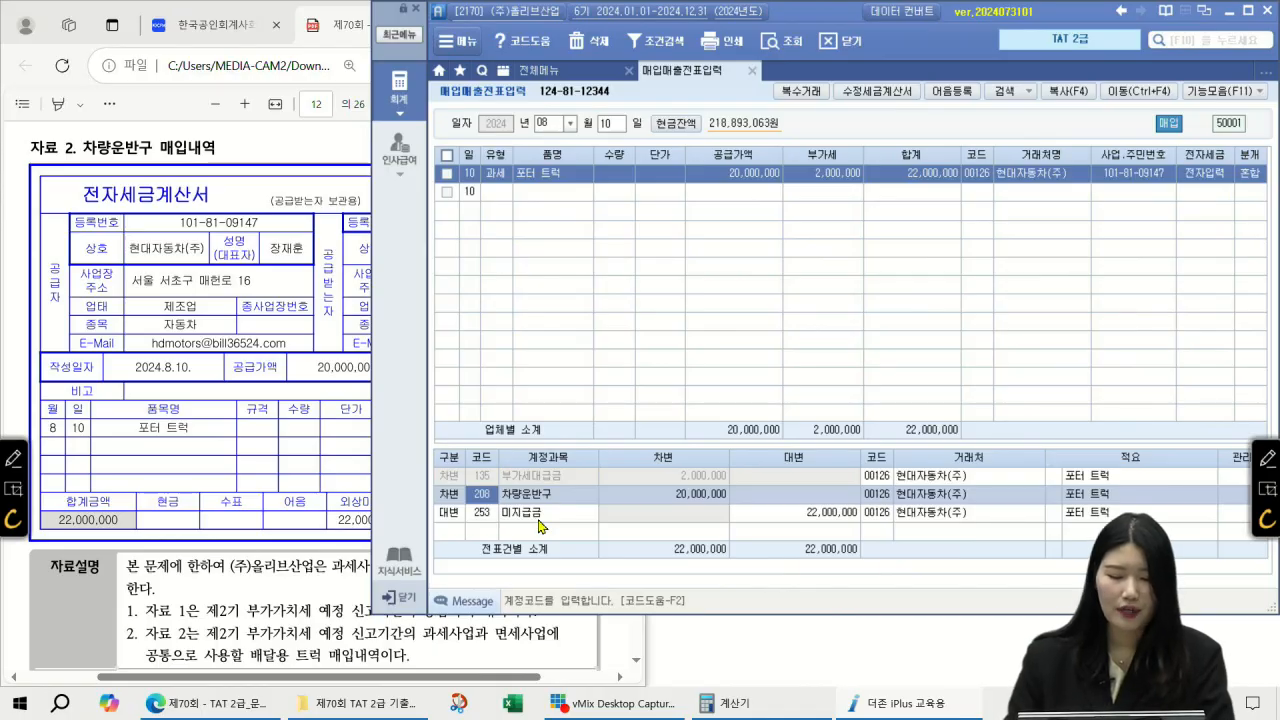
pyautogui.click(1267, 459)
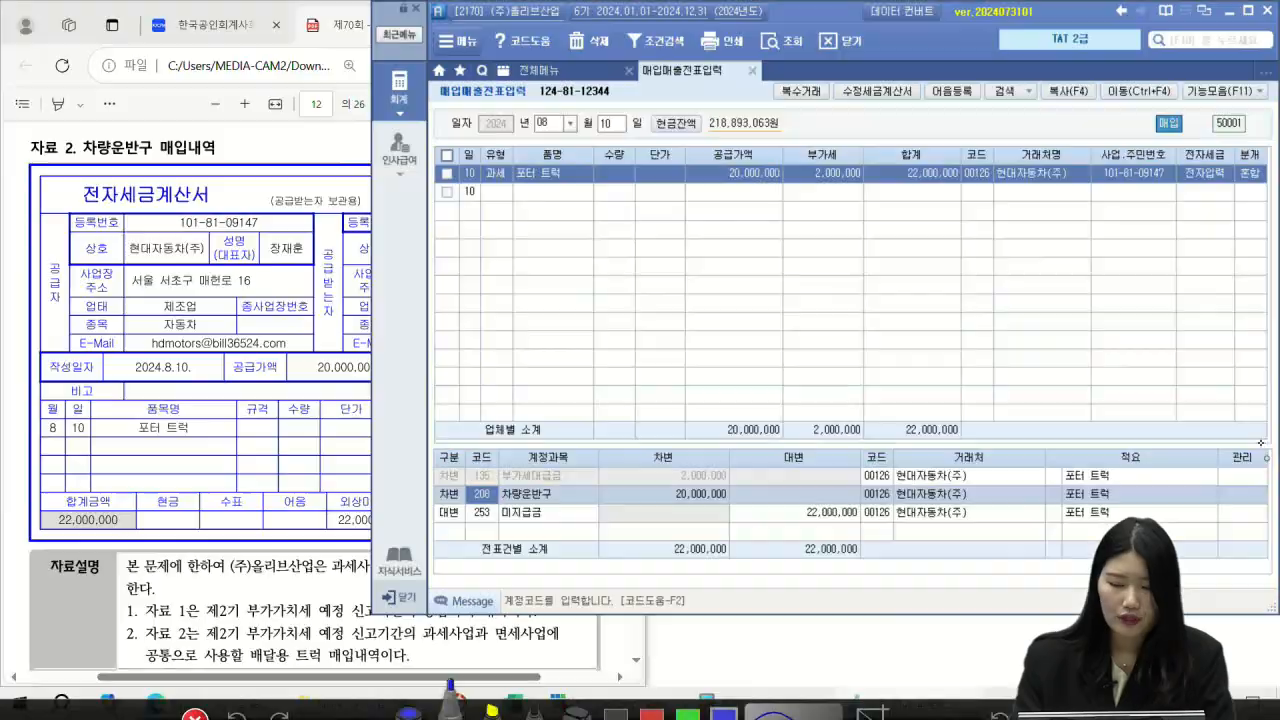
pyautogui.moveTo(508, 481)
pyautogui.mouseDown()
pyautogui.moveTo(496, 479)
pyautogui.moveTo(578, 379)
pyautogui.moveTo(620, 384)
pyautogui.mouseUp()
pyautogui.moveTo(632, 360)
pyautogui.mouseDown()
pyautogui.moveTo(630, 374)
pyautogui.moveTo(670, 390)
pyautogui.moveTo(720, 368)
pyautogui.moveTo(716, 400)
pyautogui.mouseUp()
pyautogui.moveTo(758, 346); pyautogui.dragTo(750, 392)
pyautogui.moveTo(762, 358)
pyautogui.mouseDown()
pyautogui.moveTo(778, 390)
pyautogui.moveTo(818, 378)
pyautogui.mouseUp()
pyautogui.moveTo(810, 380); pyautogui.dragTo(830, 386)
pyautogui.moveTo(836, 342); pyautogui.dragTo(840, 386)
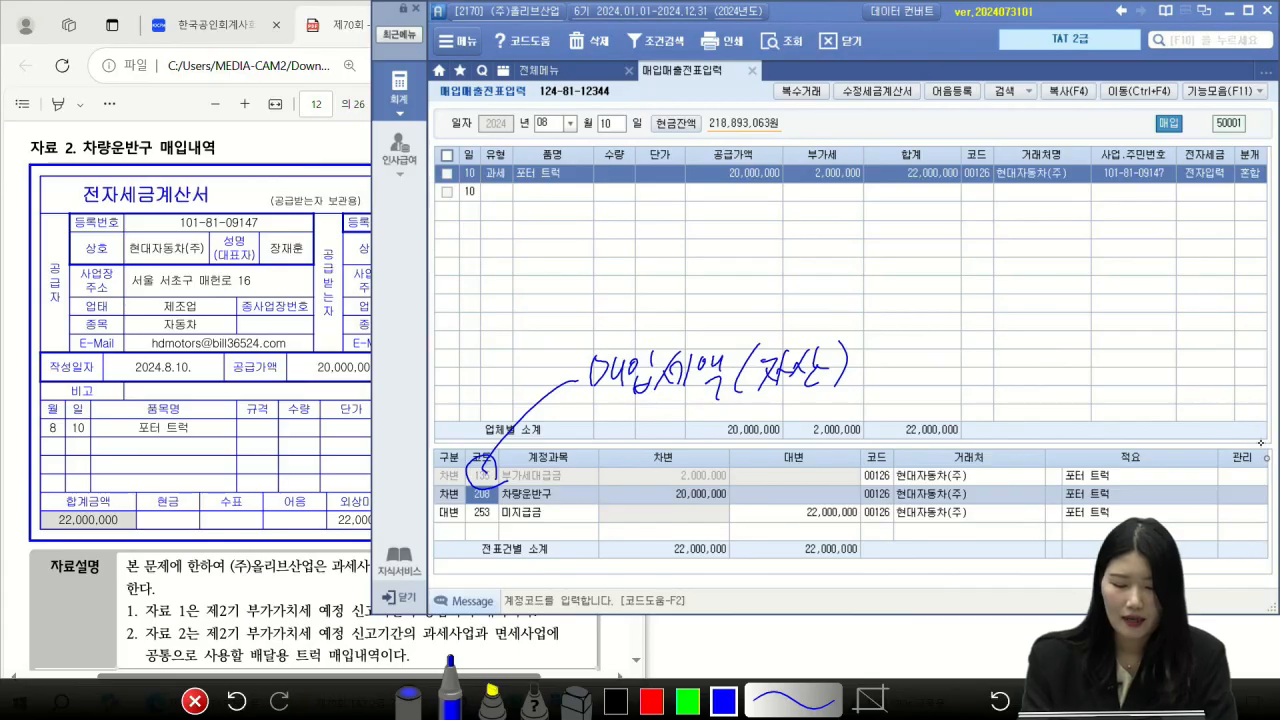
pyautogui.moveTo(726, 484)
pyautogui.mouseDown()
pyautogui.moveTo(706, 459)
pyautogui.moveTo(726, 480)
pyautogui.moveTo(935, 352)
pyautogui.moveTo(943, 383)
pyautogui.moveTo(990, 370)
pyautogui.mouseUp()
pyautogui.moveTo(985, 340)
pyautogui.mouseDown()
pyautogui.moveTo(982, 385)
pyautogui.moveTo(1006, 349)
pyautogui.mouseUp()
pyautogui.moveTo(1022, 346); pyautogui.dragTo(990, 384)
pyautogui.moveTo(1012, 376); pyautogui.dragTo(1014, 380)
pyautogui.moveTo(949, 272)
pyautogui.mouseDown()
pyautogui.moveTo(943, 305)
pyautogui.moveTo(954, 303)
pyautogui.mouseUp()
pyautogui.moveTo(970, 284); pyautogui.dragTo(987, 282)
pyautogui.moveTo(970, 293); pyautogui.dragTo(990, 298)
pyautogui.moveTo(1008, 274)
pyautogui.mouseDown()
pyautogui.moveTo(998, 302)
pyautogui.moveTo(1012, 304)
pyautogui.mouseUp()
pyautogui.moveTo(1040, 273); pyautogui.dragTo(1042, 280)
pyautogui.moveTo(1078, 345); pyautogui.dragTo(1096, 362)
pyautogui.moveTo(1112, 330)
pyautogui.mouseDown()
pyautogui.moveTo(1106, 362)
pyautogui.moveTo(1126, 346)
pyautogui.mouseUp()
pyautogui.moveTo(1140, 360); pyautogui.dragTo(1200, 342)
pyautogui.moveTo(1185, 380)
pyautogui.mouseDown()
pyautogui.moveTo(1068, 360)
pyautogui.moveTo(1190, 378)
pyautogui.mouseUp()
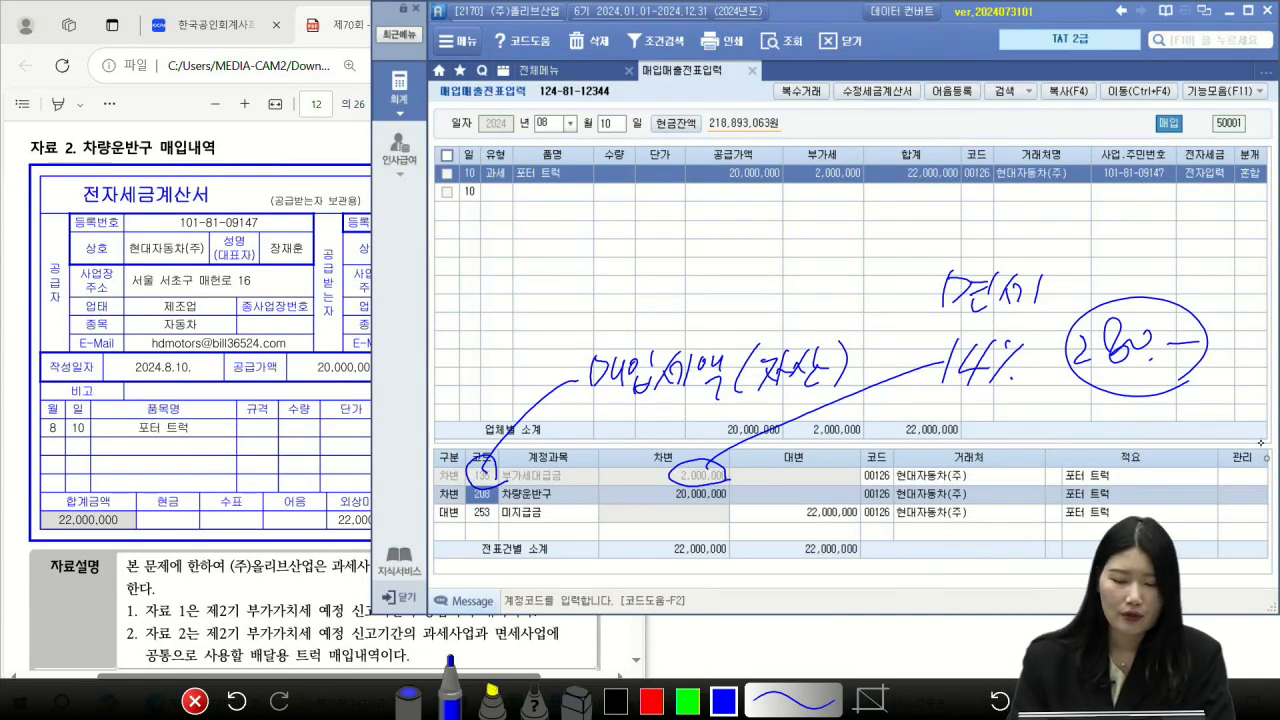
pyautogui.moveTo(558, 210); pyautogui.dragTo(556, 236)
pyautogui.moveTo(594, 202); pyautogui.dragTo(560, 264)
pyautogui.moveTo(580, 236); pyautogui.dragTo(599, 256)
pyautogui.moveTo(612, 228); pyautogui.dragTo(610, 230)
pyautogui.moveTo(580, 190); pyautogui.dragTo(634, 266)
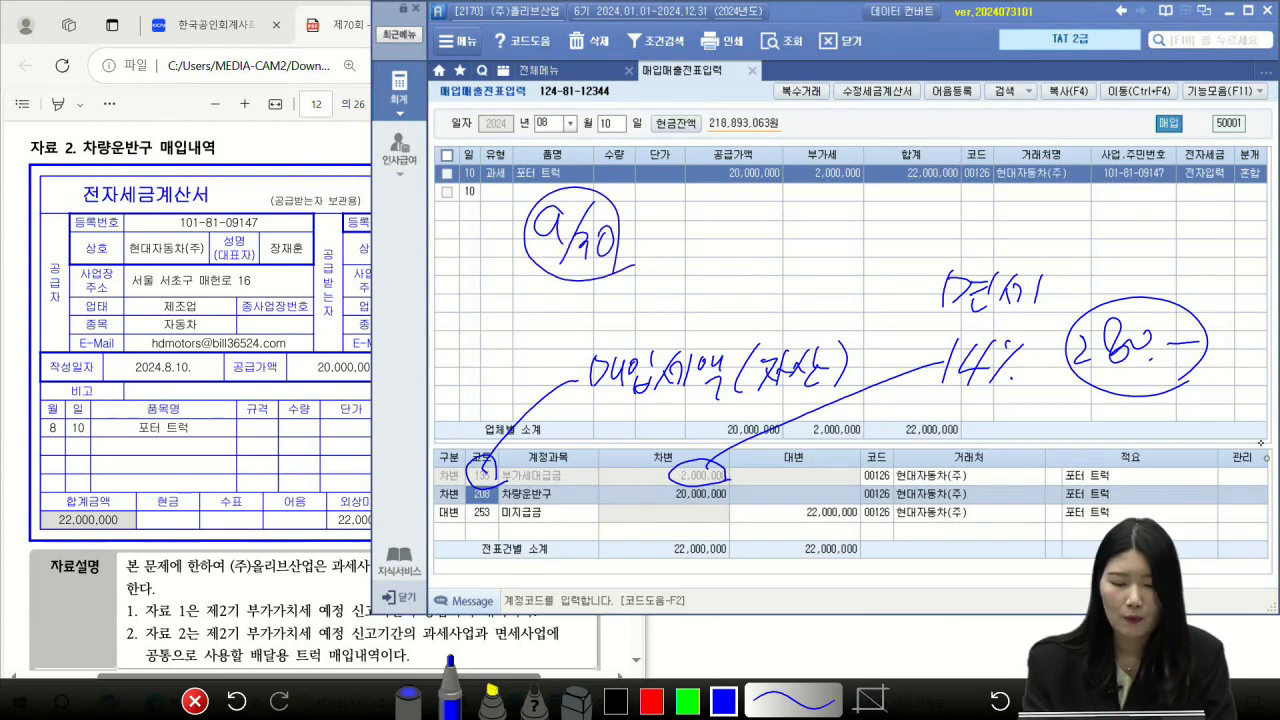
pyautogui.moveTo(765, 226); pyautogui.dragTo(797, 243)
pyautogui.moveTo(810, 213)
pyautogui.mouseDown()
pyautogui.moveTo(804, 244)
pyautogui.moveTo(816, 216)
pyautogui.mouseUp()
pyautogui.moveTo(821, 222); pyautogui.dragTo(824, 220)
pyautogui.moveTo(832, 238); pyautogui.dragTo(854, 238)
pyautogui.moveTo(911, 204); pyautogui.dragTo(911, 252)
pyautogui.moveTo(1114, 216); pyautogui.dragTo(1146, 236)
pyautogui.moveTo(1168, 216)
pyautogui.mouseDown()
pyautogui.moveTo(1166, 234)
pyautogui.moveTo(1190, 222)
pyautogui.mouseUp()
pyautogui.moveTo(1208, 212); pyautogui.dragTo(1234, 209)
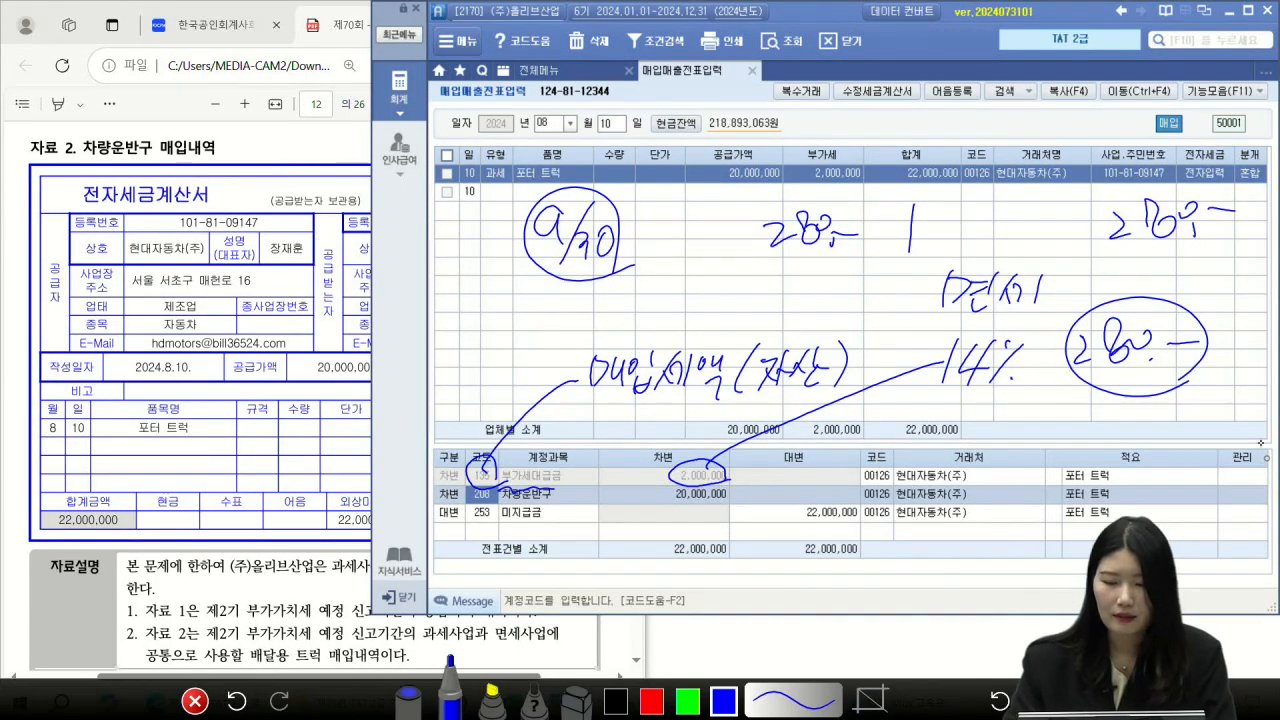
pyautogui.moveTo(950, 199); pyautogui.dragTo(950, 211)
pyautogui.moveTo(958, 197)
pyautogui.mouseDown()
pyautogui.moveTo(964, 244)
pyautogui.moveTo(1008, 218)
pyautogui.moveTo(1013, 234)
pyautogui.mouseUp()
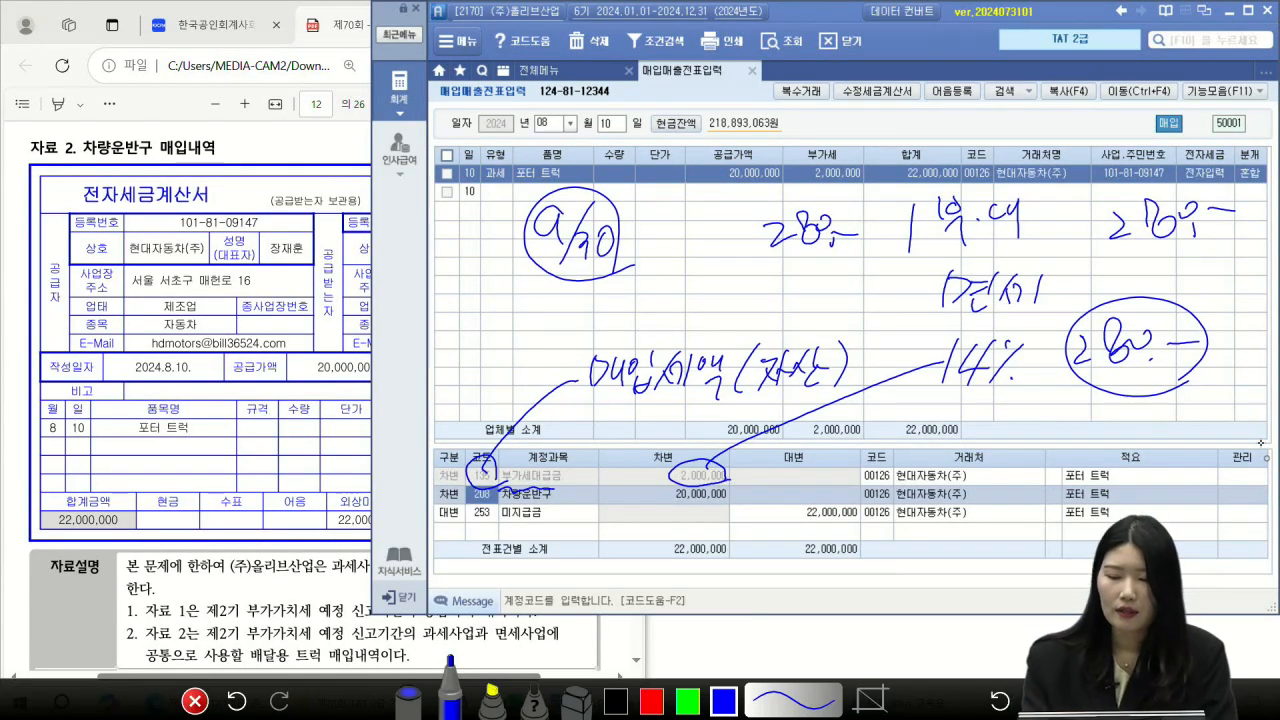
pyautogui.moveTo(928, 247)
pyautogui.mouseDown()
pyautogui.moveTo(1020, 239)
pyautogui.moveTo(1028, 258)
pyautogui.mouseUp()
pyautogui.moveTo(1228, 240)
pyautogui.mouseDown()
pyautogui.moveTo(1180, 188)
pyautogui.moveTo(1236, 232)
pyautogui.mouseUp()
pyautogui.moveTo(1126, 277); pyautogui.dragTo(1236, 258)
pyautogui.moveTo(640, 212); pyautogui.dragTo(656, 248)
pyautogui.moveTo(658, 210)
pyautogui.mouseDown()
pyautogui.moveTo(660, 252)
pyautogui.moveTo(670, 230)
pyautogui.mouseUp()
pyautogui.moveTo(664, 214)
pyautogui.mouseDown()
pyautogui.moveTo(676, 240)
pyautogui.moveTo(710, 218)
pyautogui.mouseUp()
pyautogui.moveTo(690, 220); pyautogui.dragTo(714, 242)
pyautogui.moveTo(726, 208)
pyautogui.mouseDown()
pyautogui.moveTo(726, 222)
pyautogui.moveTo(756, 226)
pyautogui.moveTo(756, 212)
pyautogui.mouseUp()
pyautogui.moveTo(750, 204)
pyautogui.mouseDown()
pyautogui.moveTo(762, 240)
pyautogui.moveTo(742, 280)
pyautogui.mouseUp()
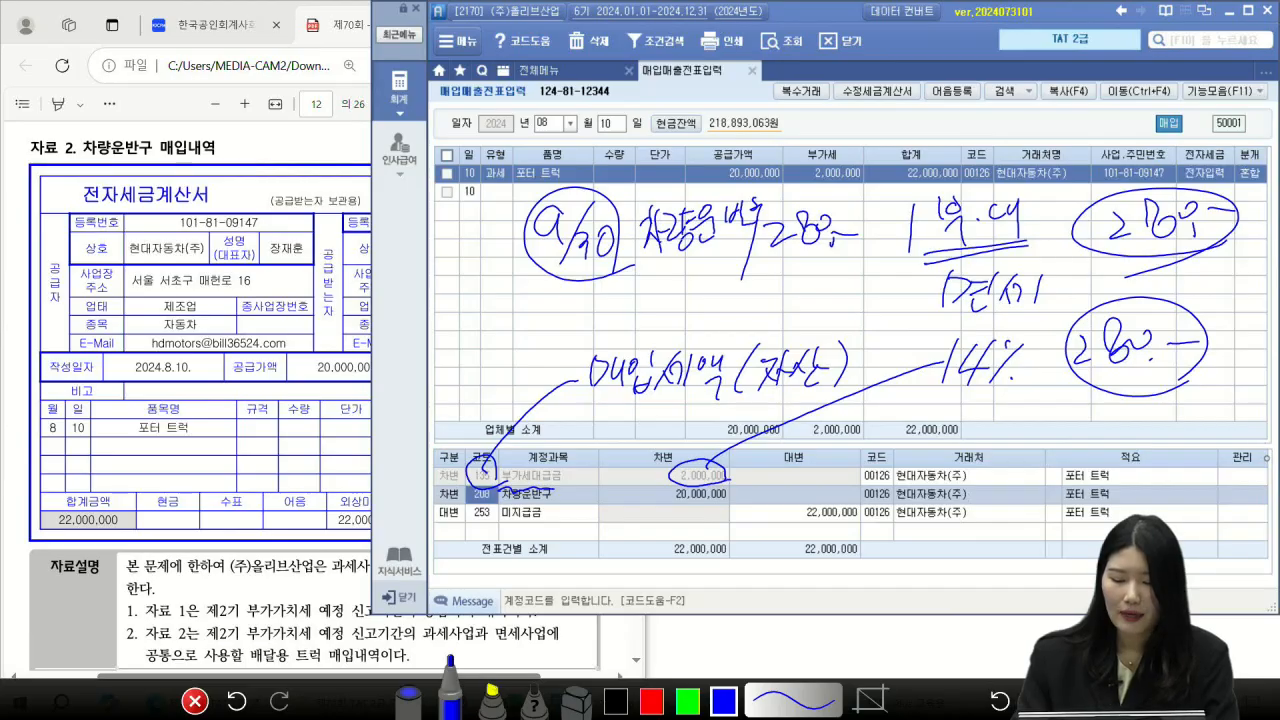
pyautogui.press('Escape')
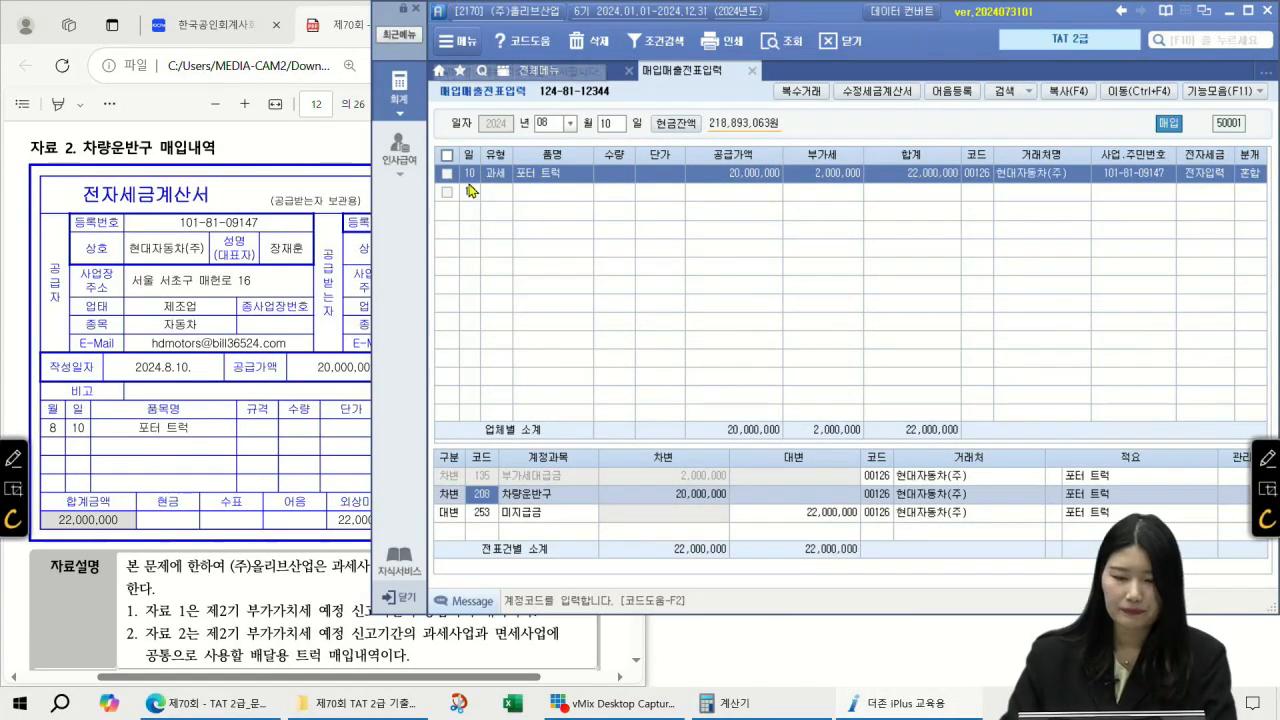
# Step: Open 매입세액불공제내역 for 07–09, go to 공통매입세액 안분계산, and list the formula choices
pyautogui.click(600, 74)
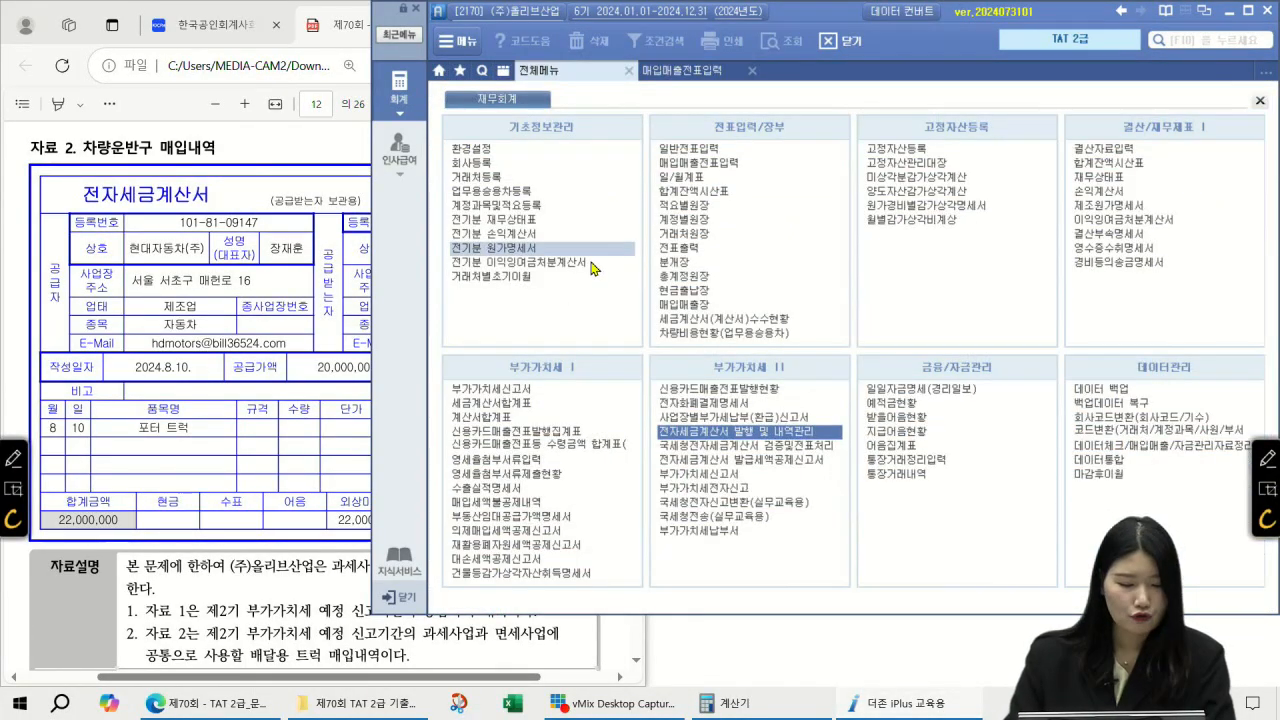
pyautogui.scroll(-3, 310, 505)
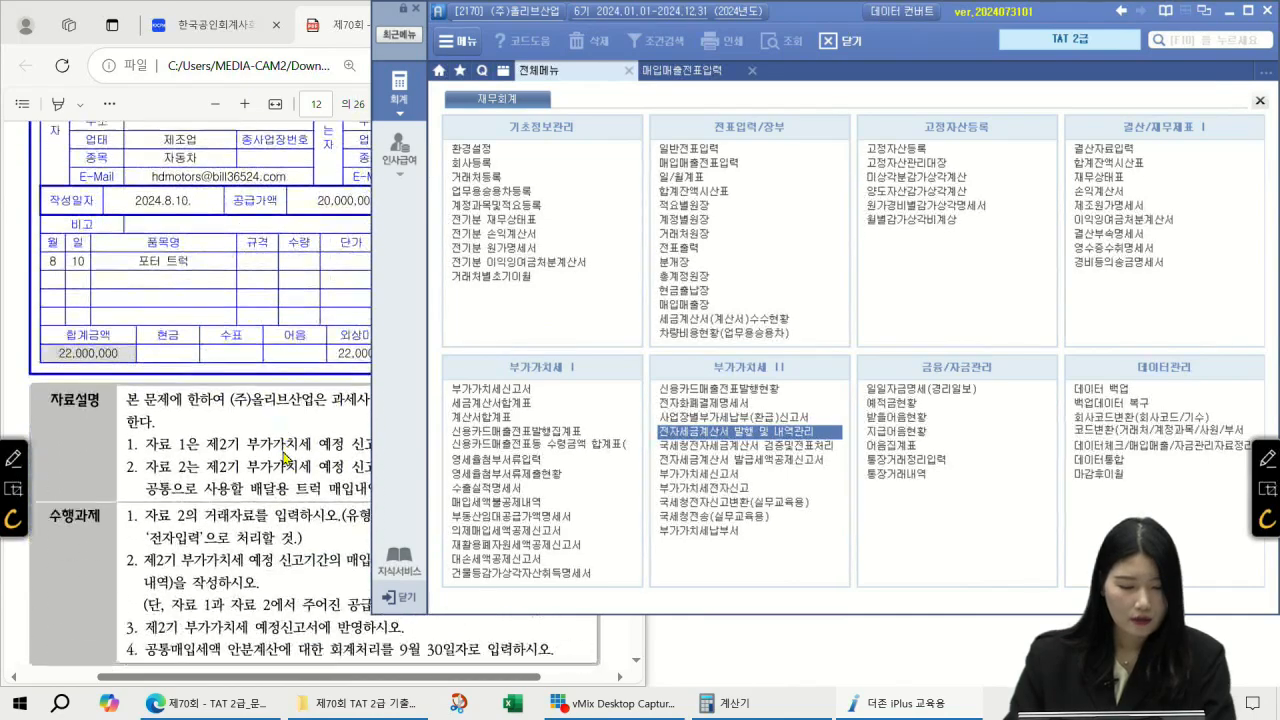
pyautogui.click(292, 538)
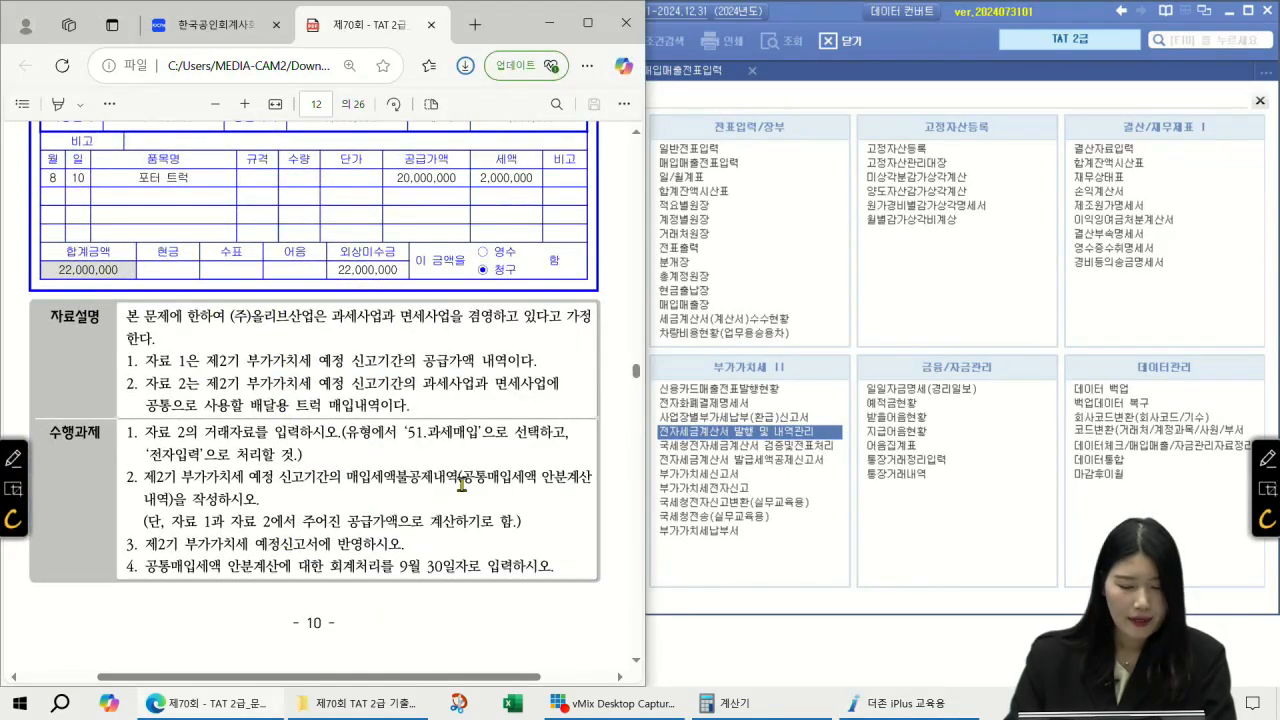
pyautogui.click(860, 370)
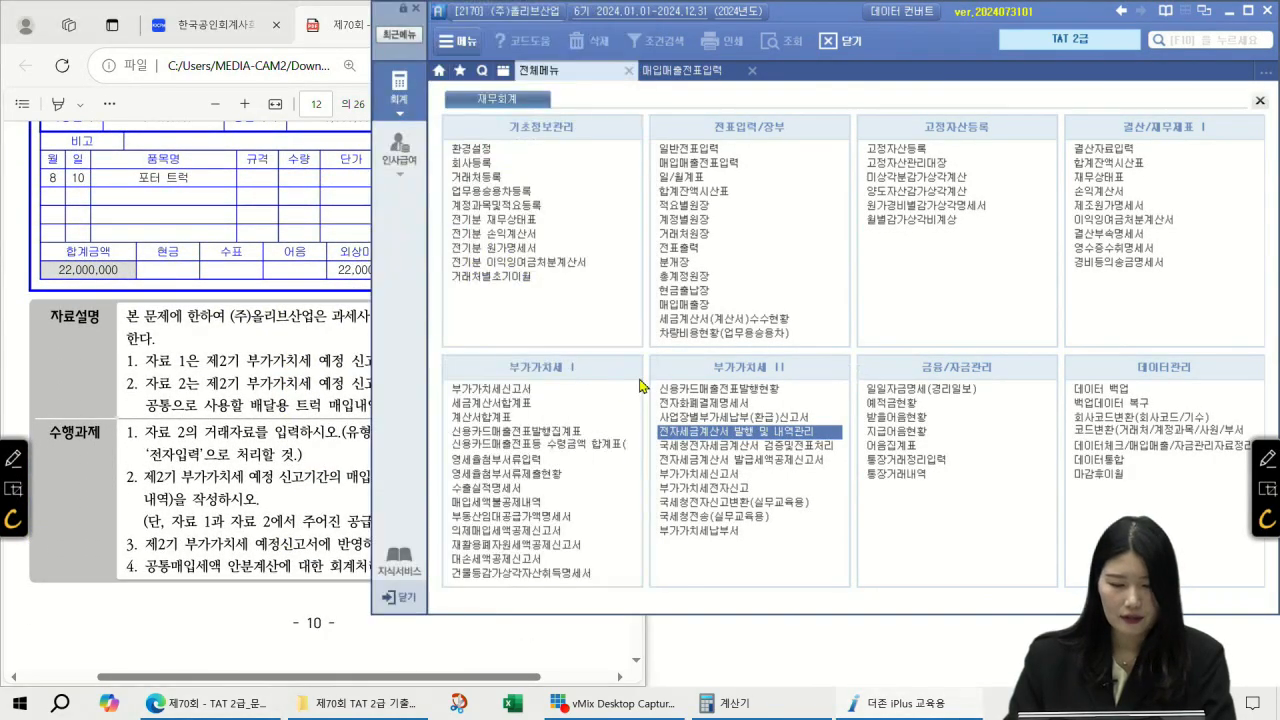
pyautogui.click(512, 502)
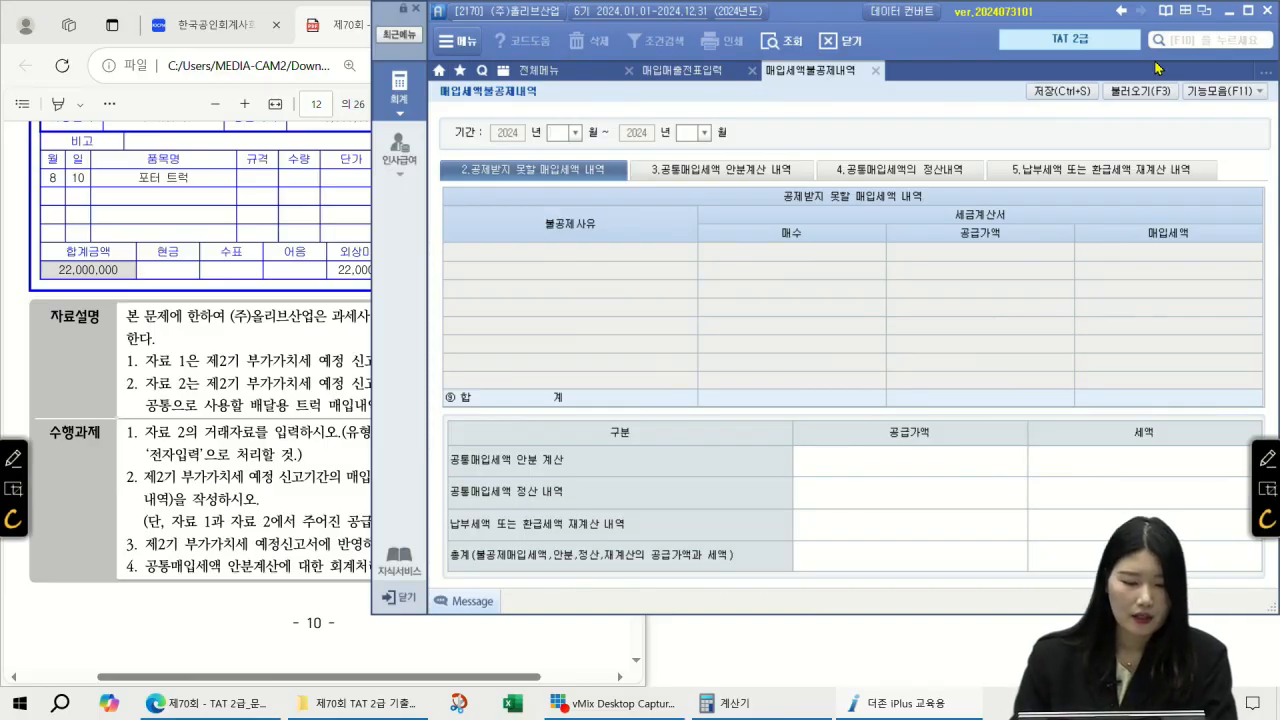
pyautogui.write('09')
pyautogui.press('Return')
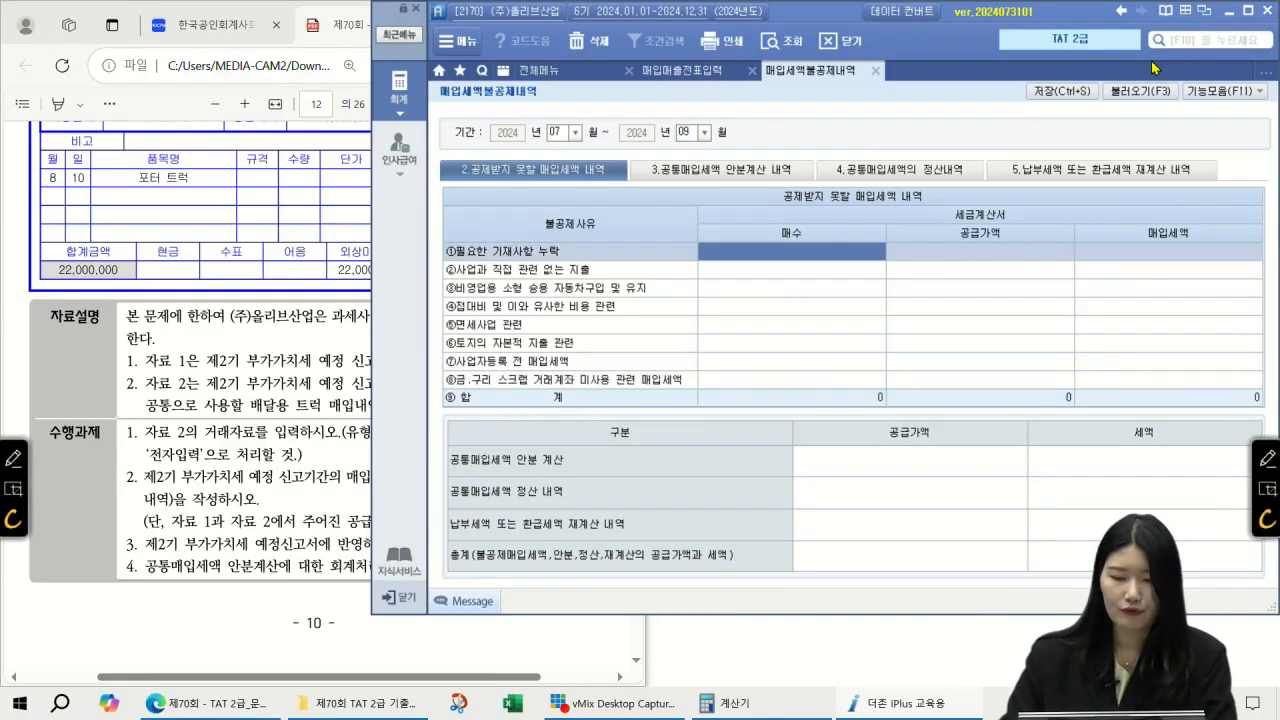
pyautogui.click(748, 172)
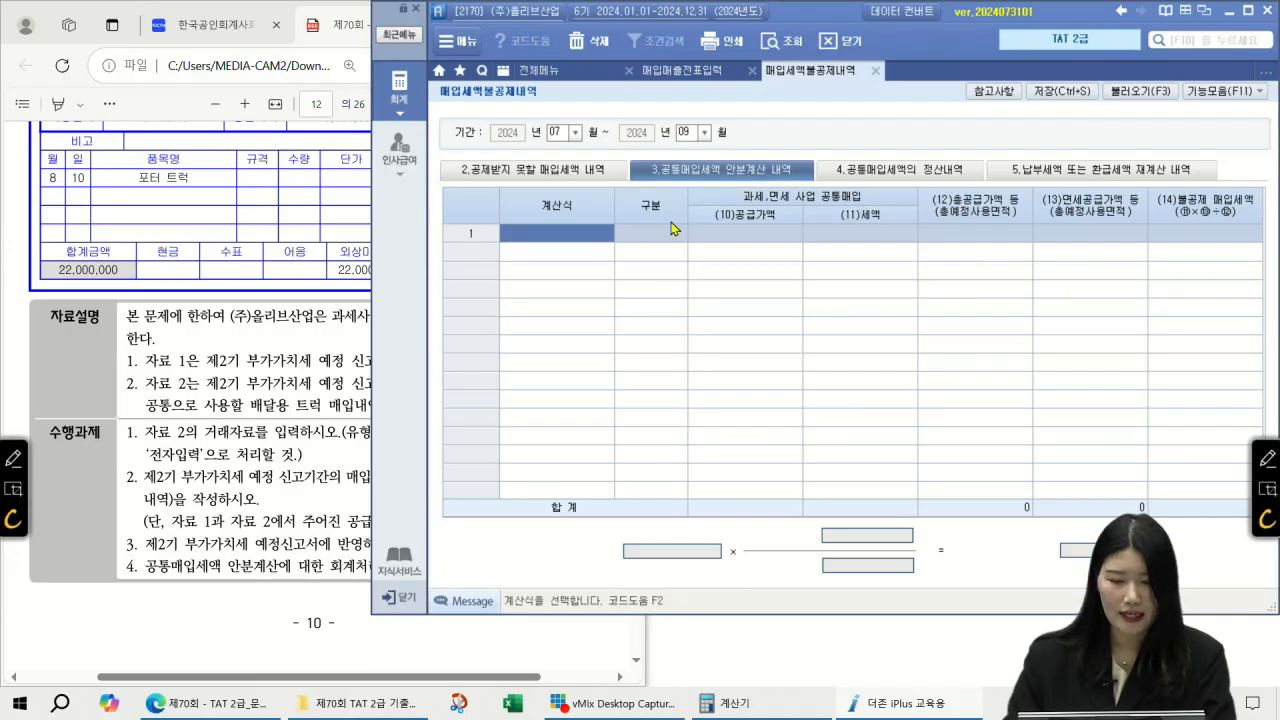
pyautogui.press('F2')
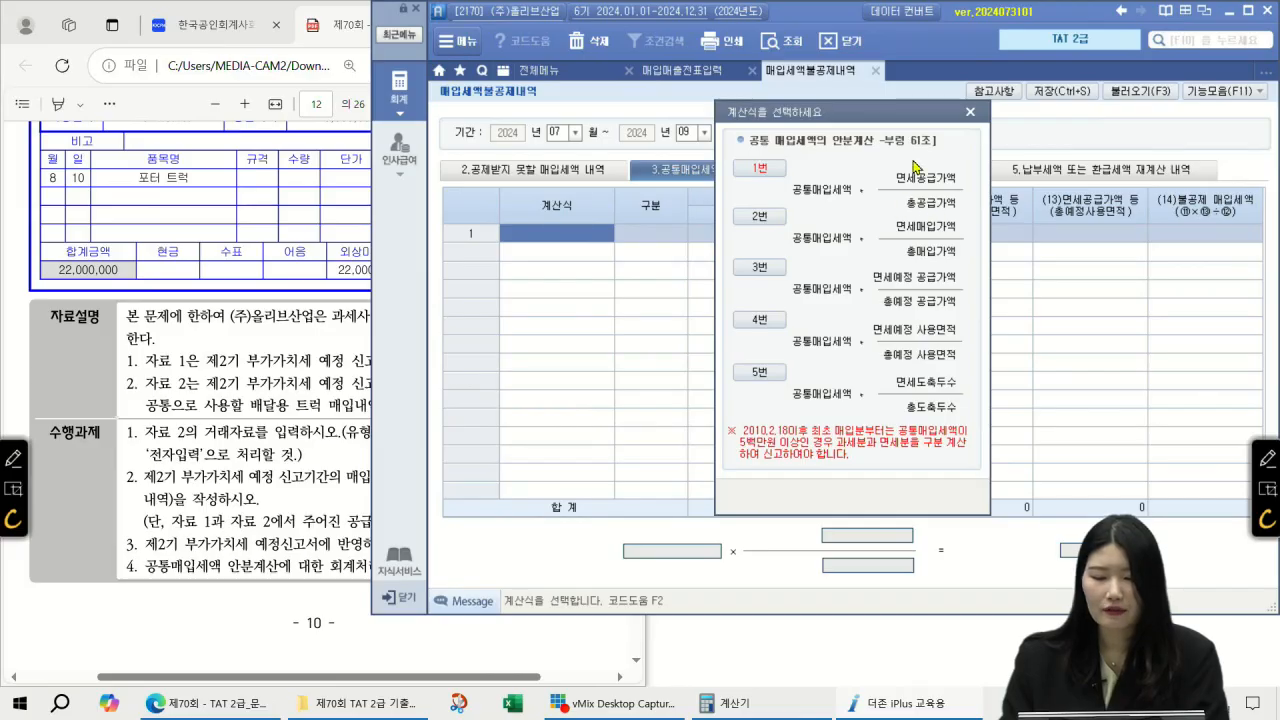
# Step: Apportion by supply value with a 20,000,000 common purchase supply value, giving 280,000 non-deductible
pyautogui.click(763, 170)
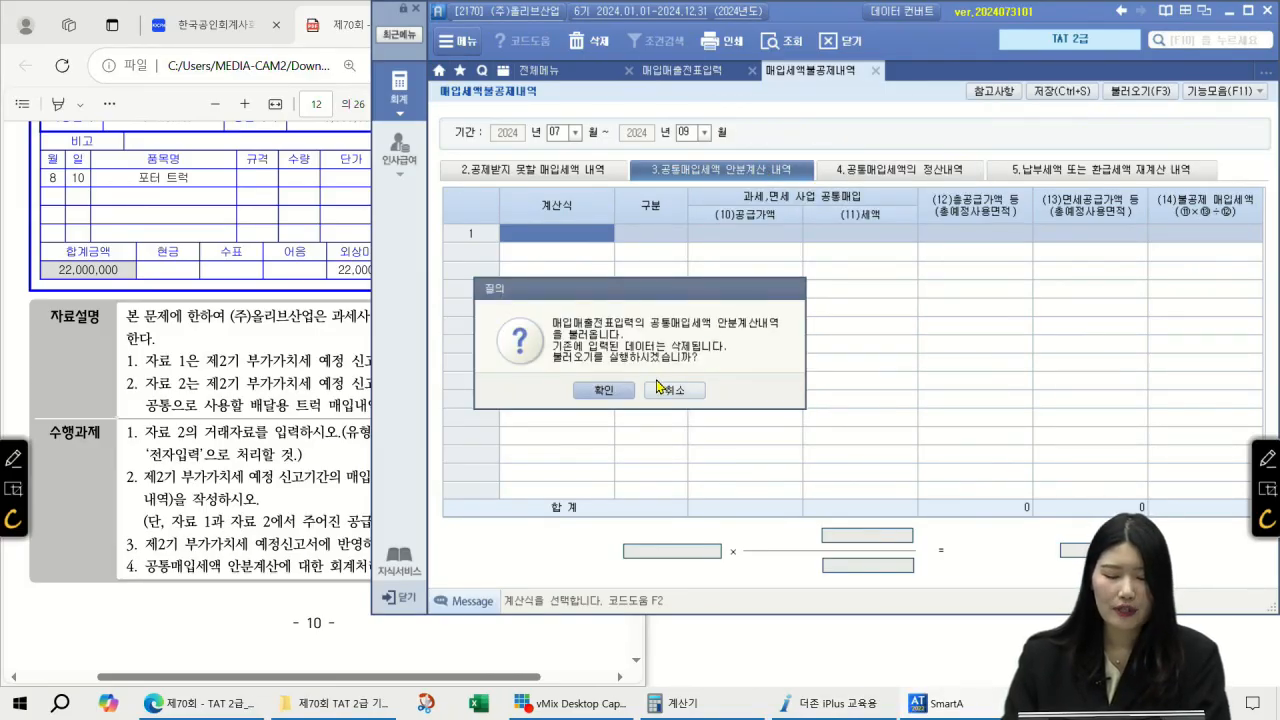
pyautogui.click(600, 398)
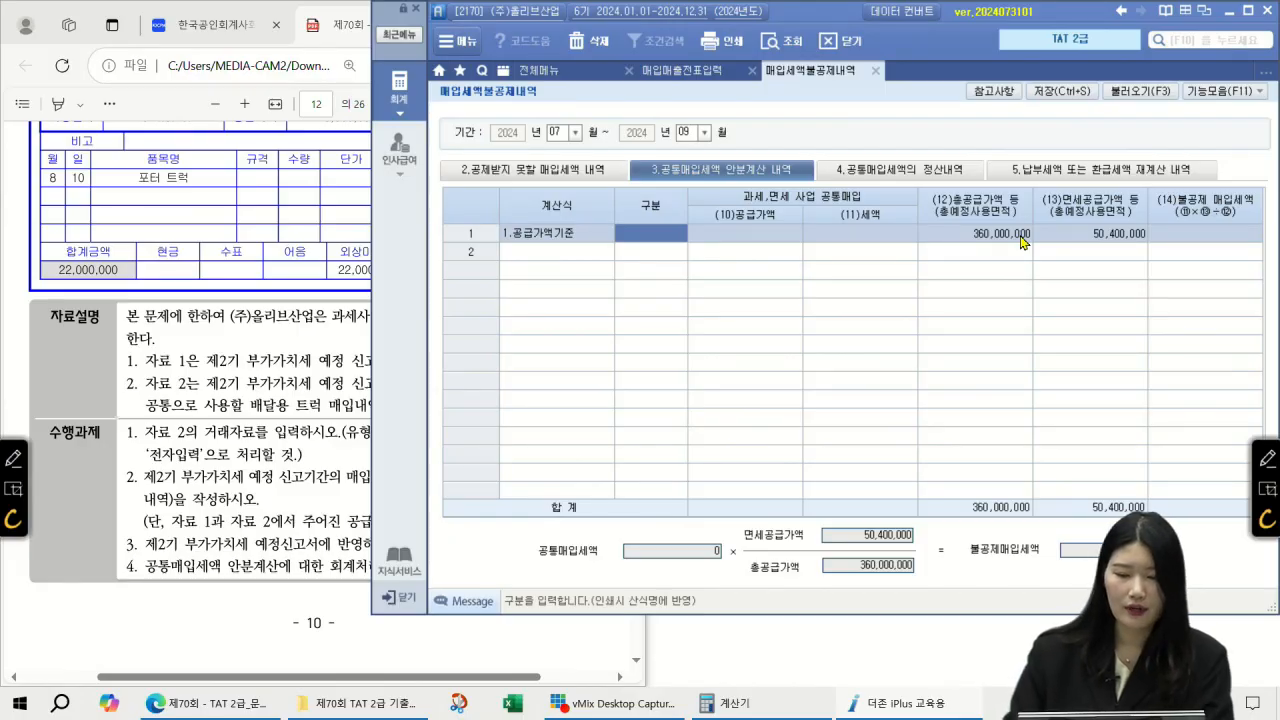
pyautogui.press('Return')
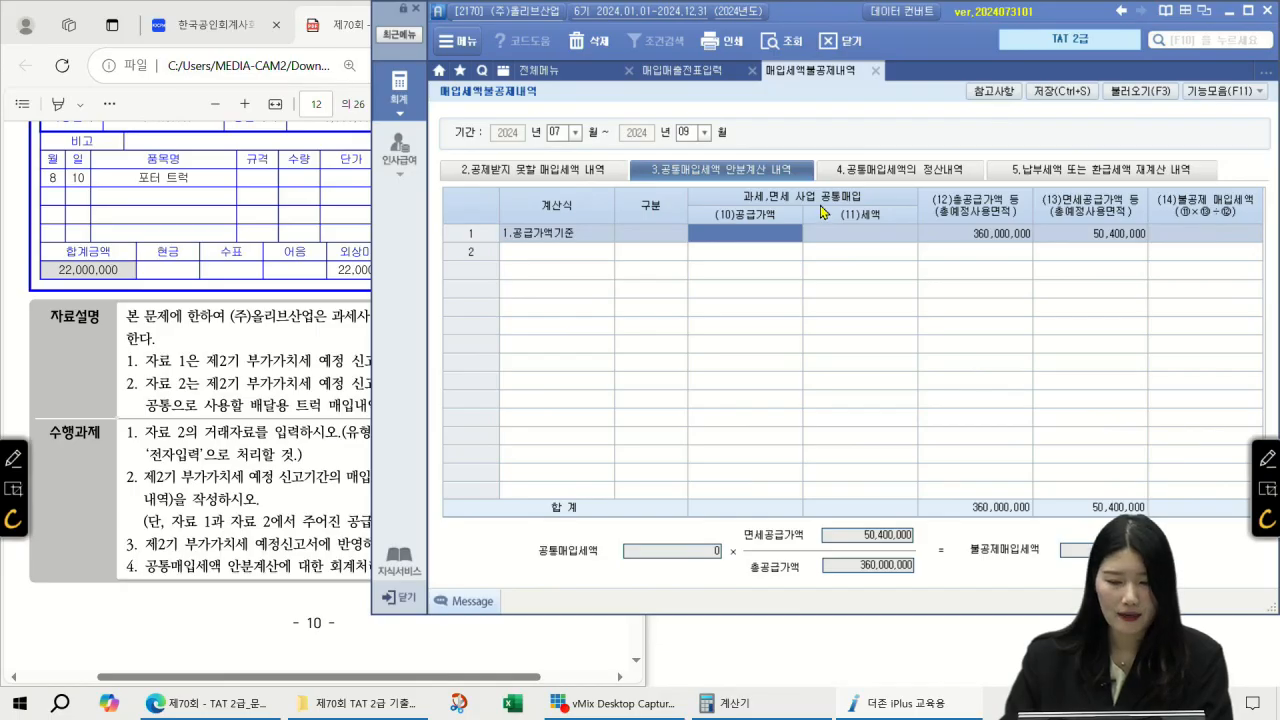
pyautogui.click(265, 291)
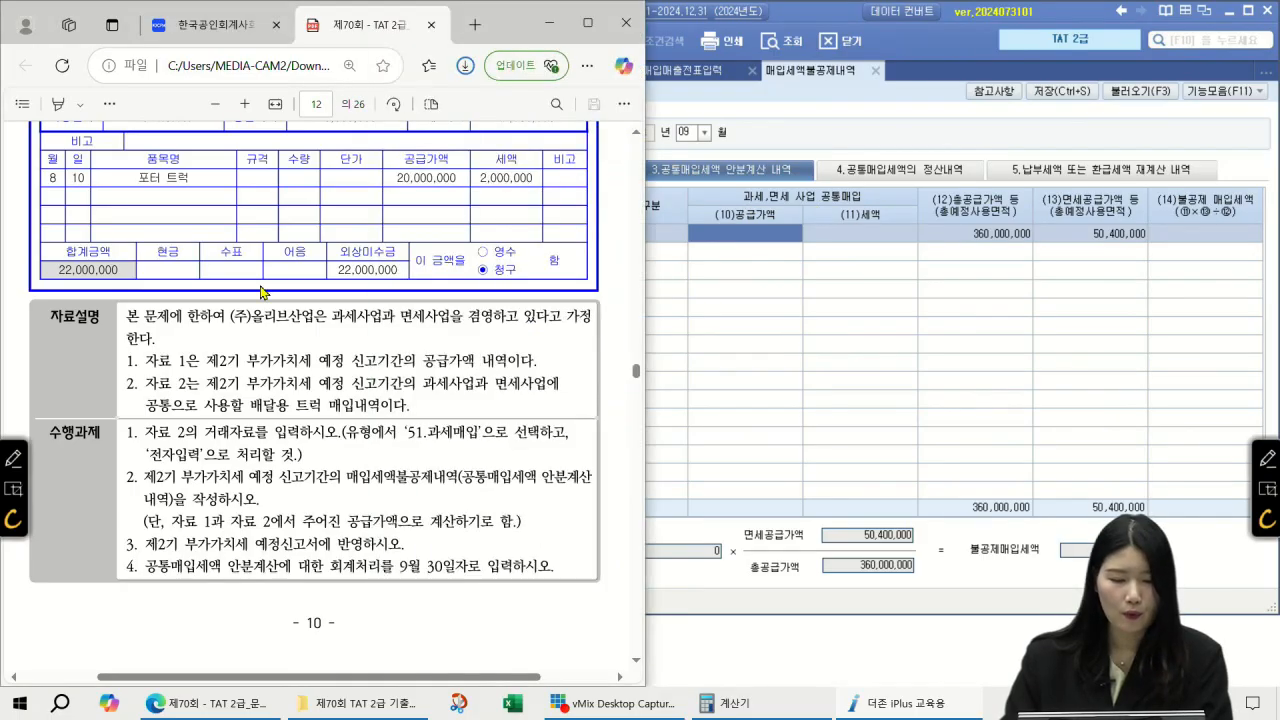
pyautogui.scroll(2, 265, 291)
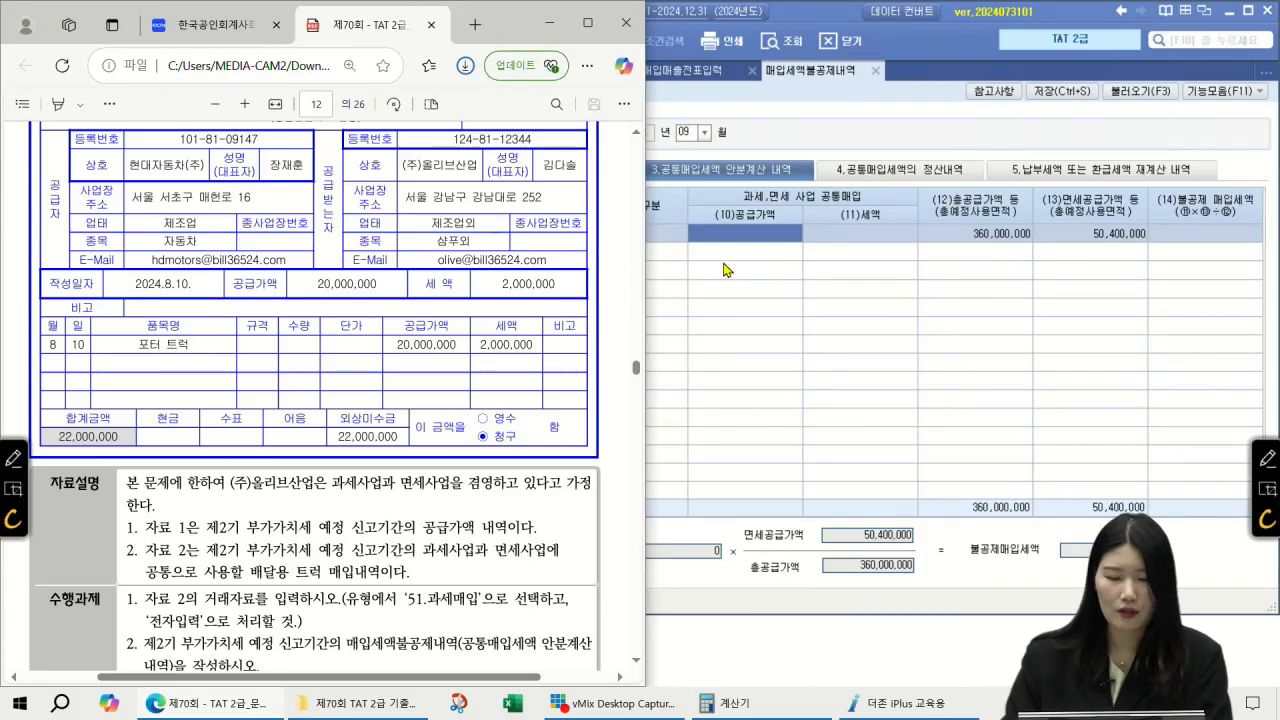
pyautogui.click(751, 242)
pyautogui.write('20000000')
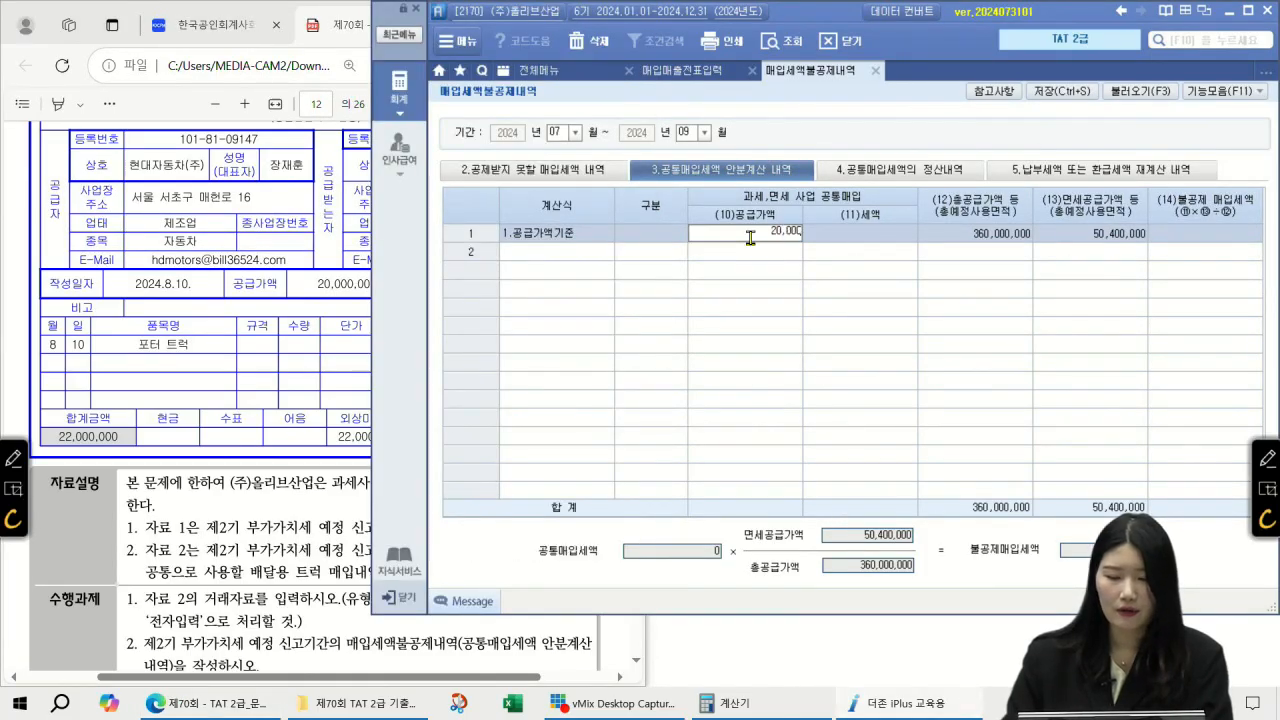
pyautogui.press('Return')
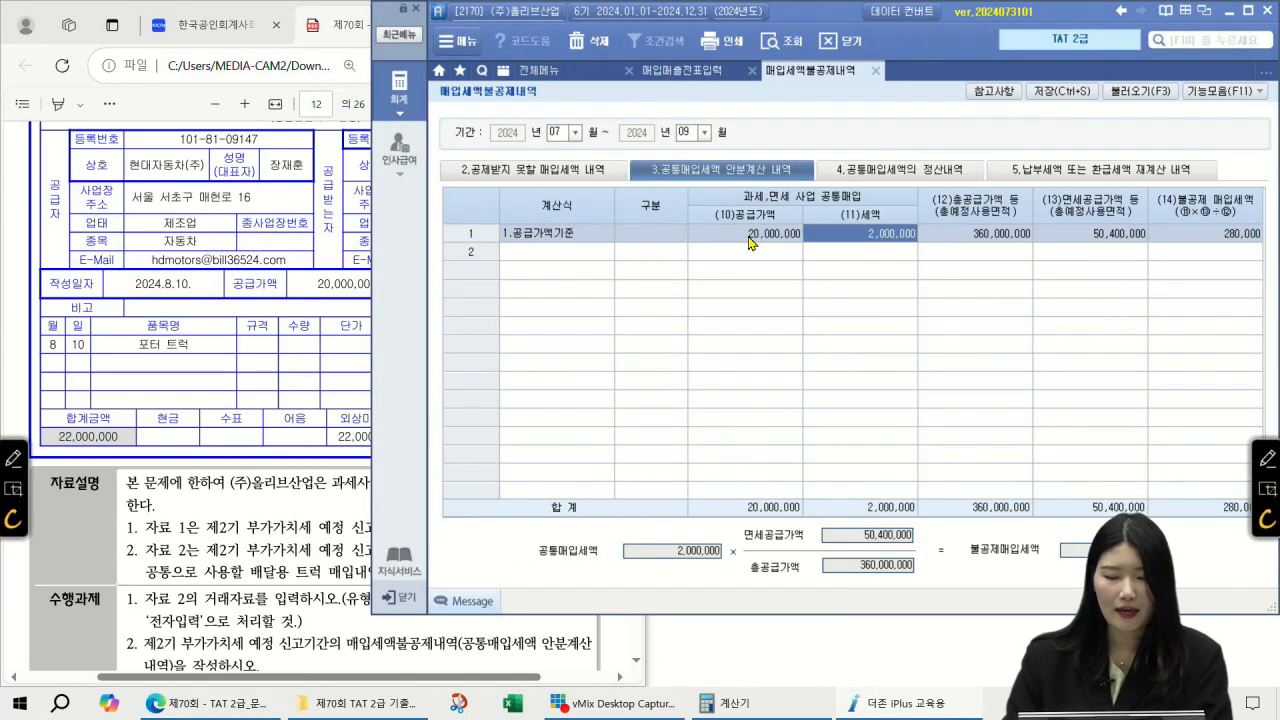
pyautogui.press('Return')
pyautogui.scroll(3, 247, 286)
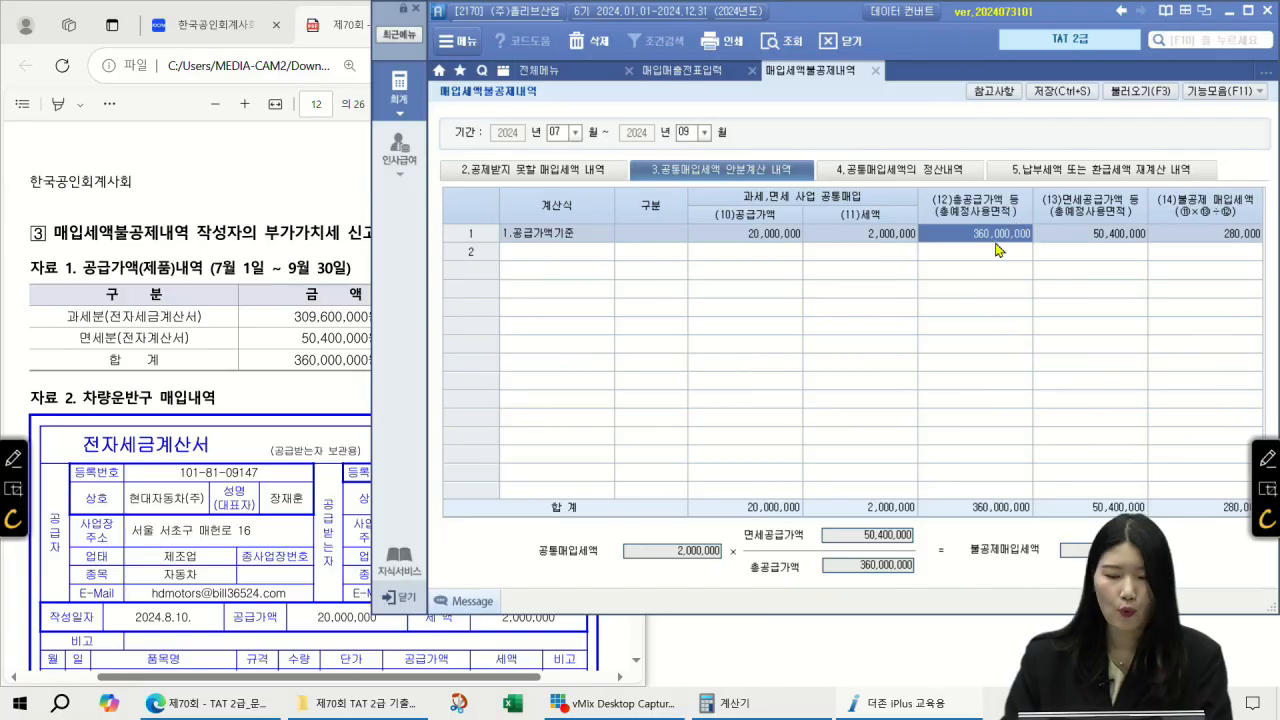
pyautogui.click(304, 202)
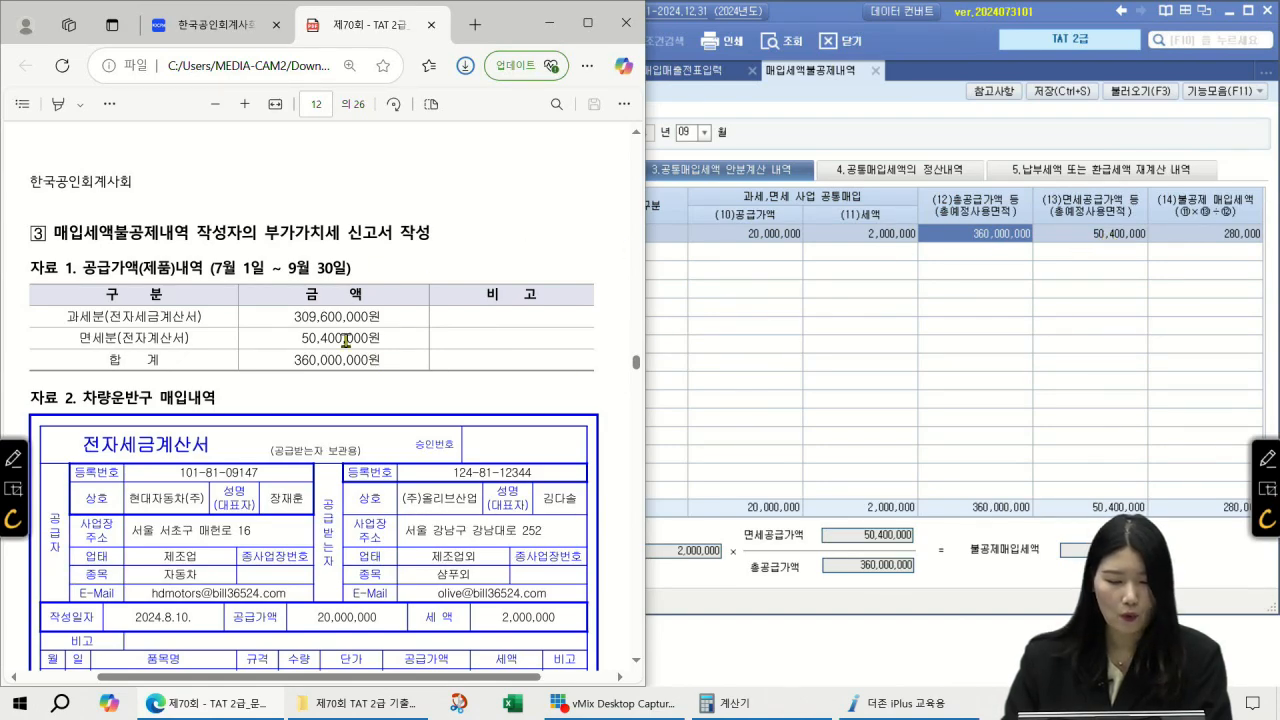
pyautogui.click(1216, 236)
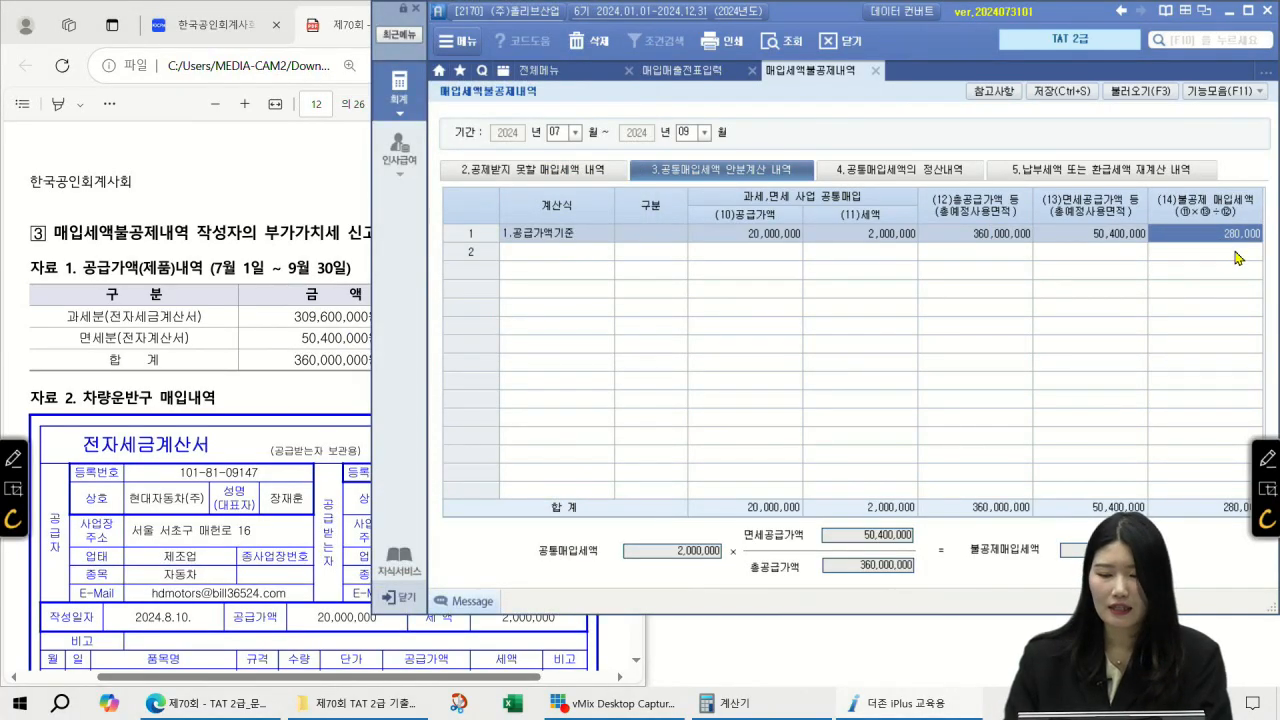
# Step: Annotate the common input tax, the exempt and total supply values, the 14% ratio and the 280,000 result
pyautogui.click(1267, 458)
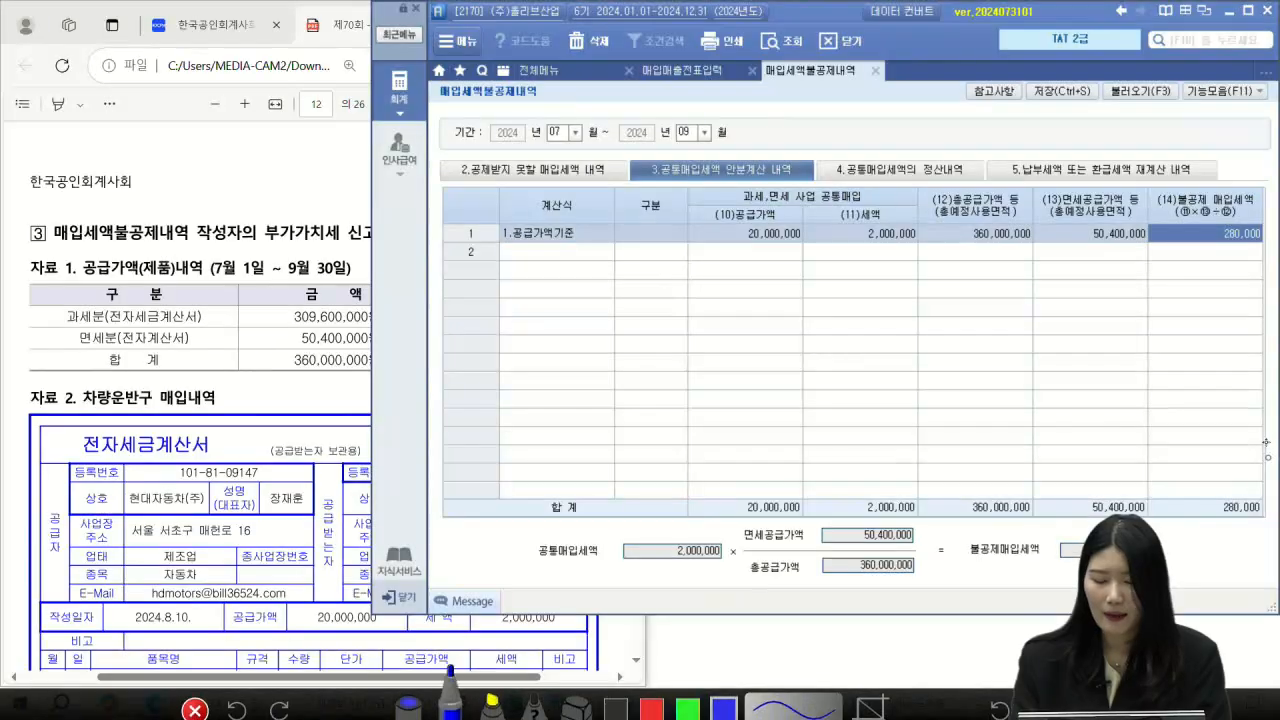
pyautogui.moveTo(588, 568); pyautogui.dragTo(710, 568)
pyautogui.moveTo(898, 588)
pyautogui.mouseDown()
pyautogui.moveTo(755, 535)
pyautogui.moveTo(900, 595)
pyautogui.mouseUp()
pyautogui.moveTo(840, 525)
pyautogui.mouseDown()
pyautogui.moveTo(883, 455)
pyautogui.moveTo(908, 462)
pyautogui.mouseUp()
pyautogui.moveTo(940, 432); pyautogui.dragTo(941, 463)
pyautogui.moveTo(968, 442); pyautogui.dragTo(956, 464)
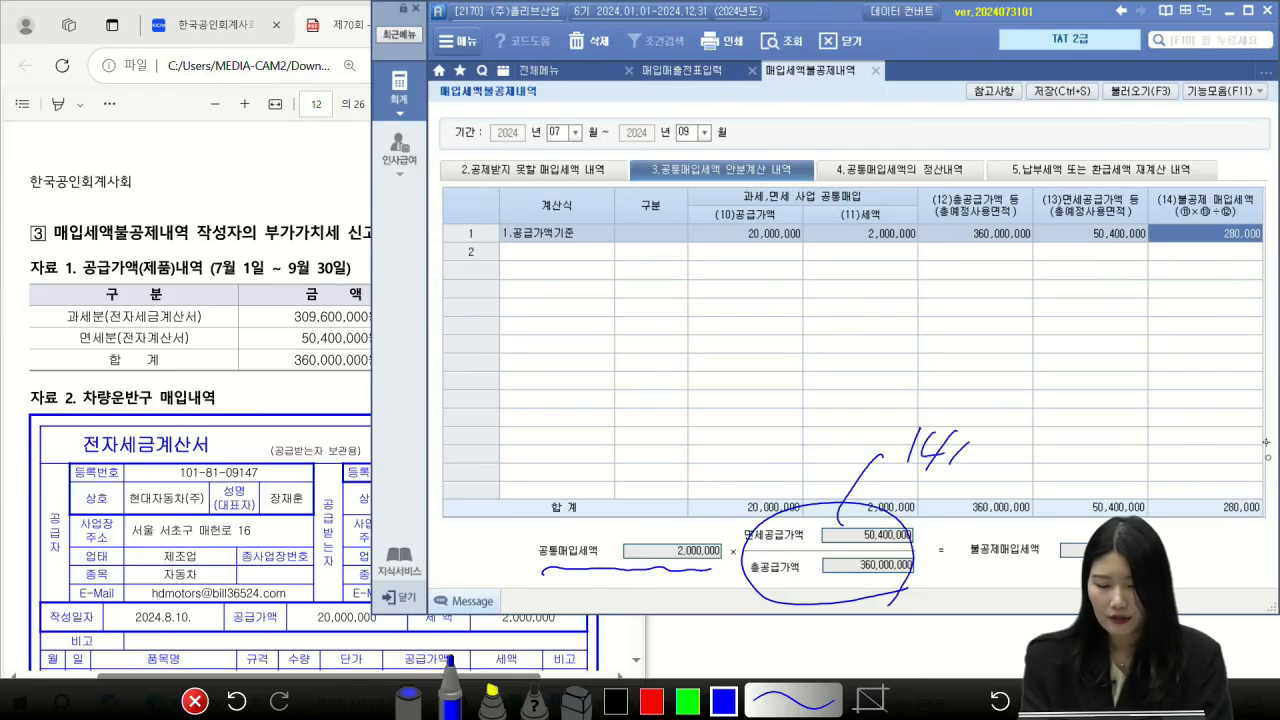
pyautogui.moveTo(1033, 580)
pyautogui.mouseDown()
pyautogui.moveTo(967, 560)
pyautogui.moveTo(1034, 578)
pyautogui.mouseUp()
pyautogui.moveTo(1000, 508)
pyautogui.mouseDown()
pyautogui.moveTo(991, 537)
pyautogui.moveTo(1026, 511)
pyautogui.mouseUp()
pyautogui.moveTo(1029, 572); pyautogui.dragTo(1002, 620)
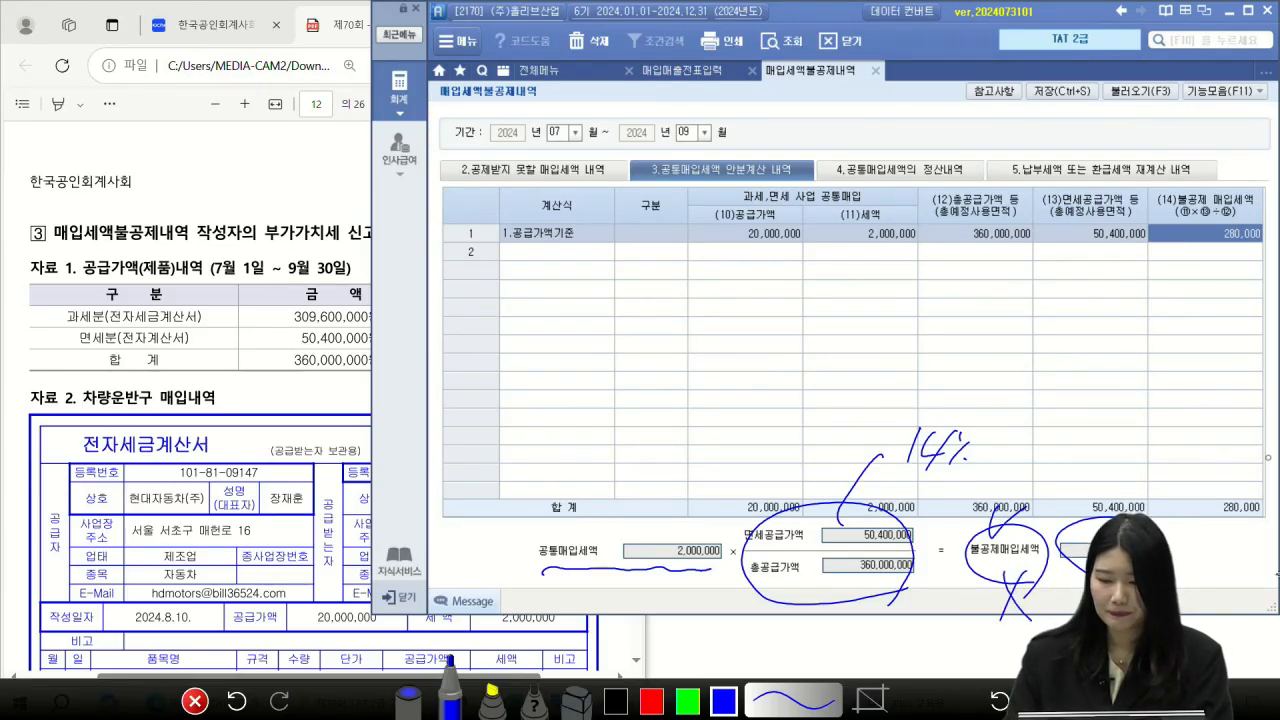
pyautogui.click(1267, 457)
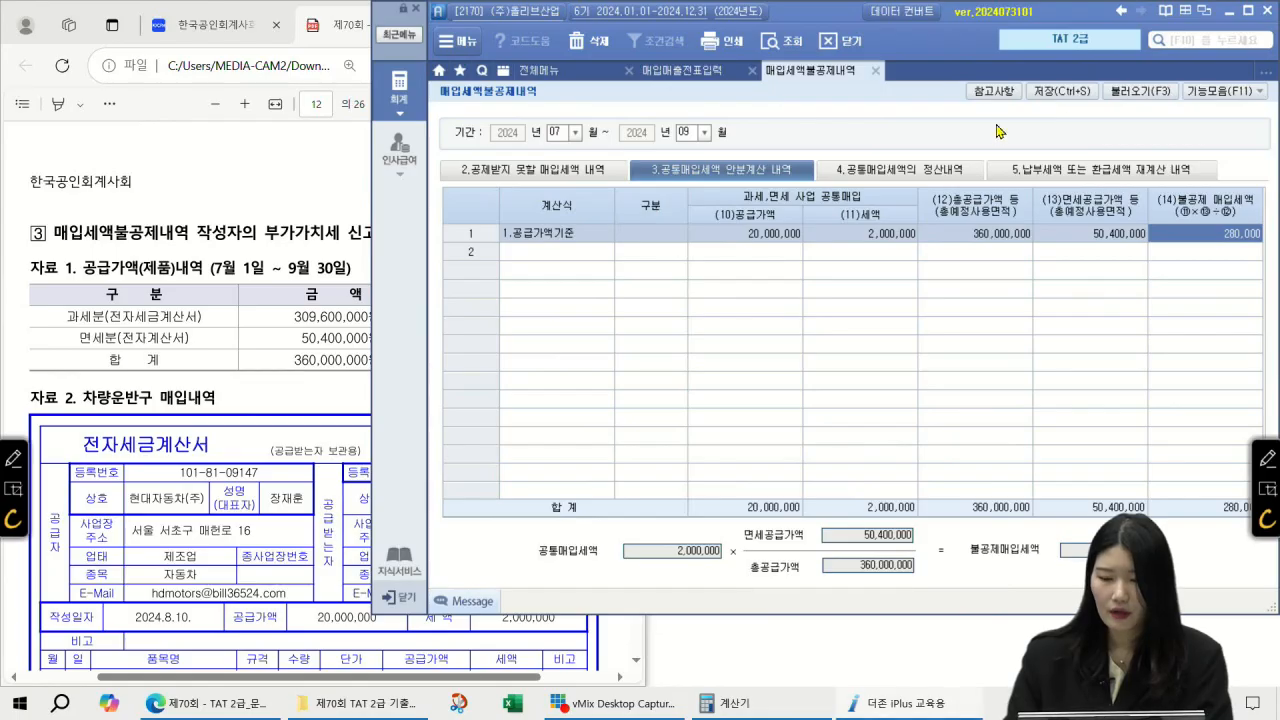
# Step: Save the apportionment and open the VAT return for the July–September period
pyautogui.click(1066, 92)
pyautogui.click(624, 389)
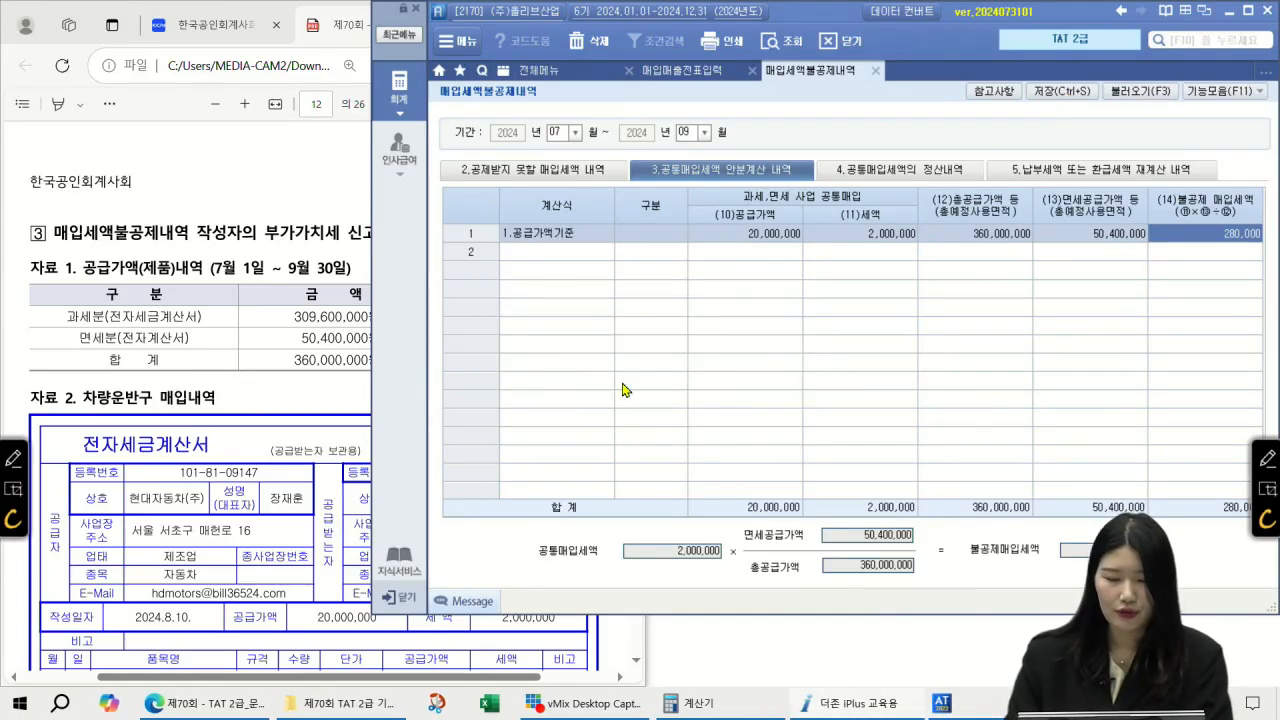
pyautogui.click(594, 75)
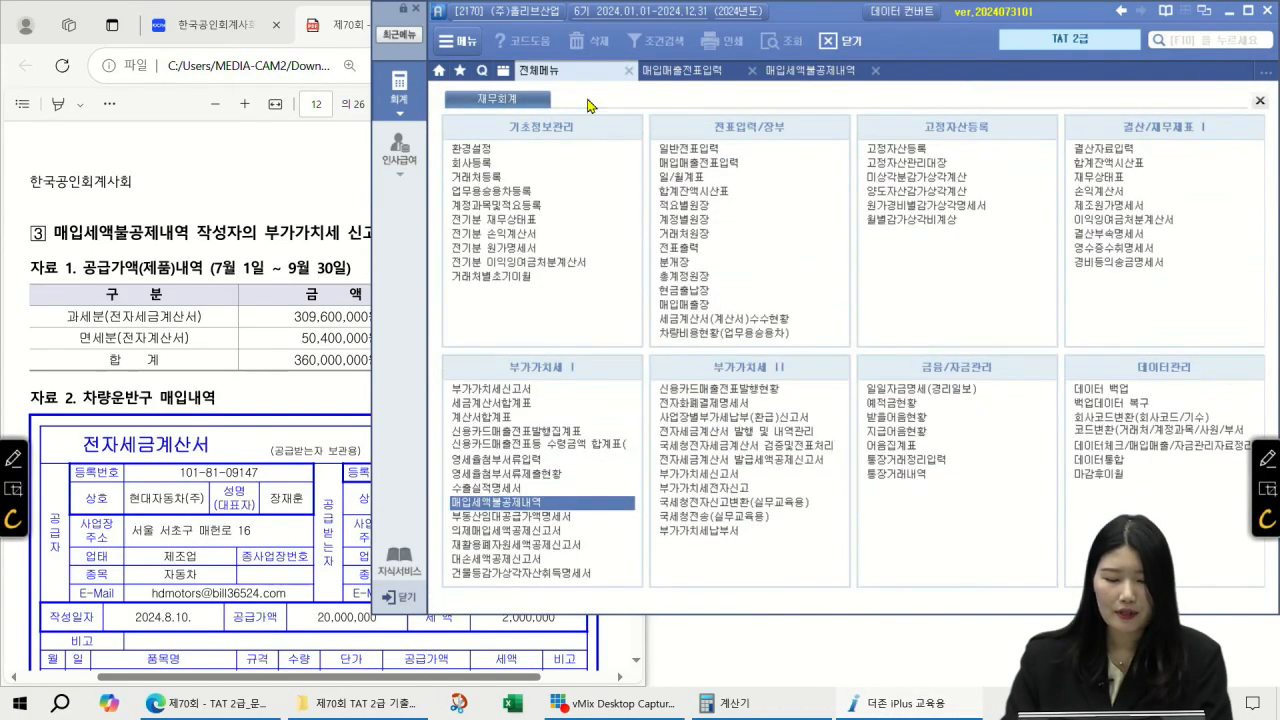
pyautogui.click(535, 390)
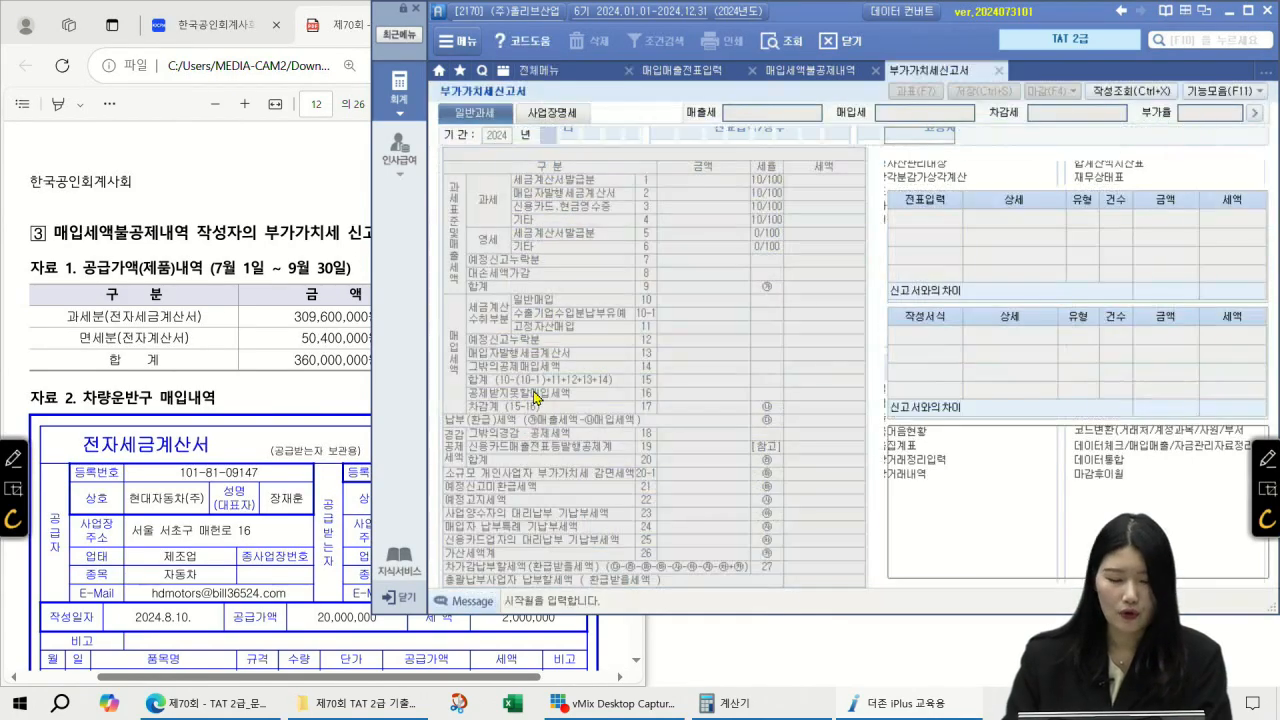
pyautogui.write('7')
pyautogui.press('Return')
pyautogui.press('Return')
pyautogui.write('9')
pyautogui.press('Return')
pyautogui.press('Return')
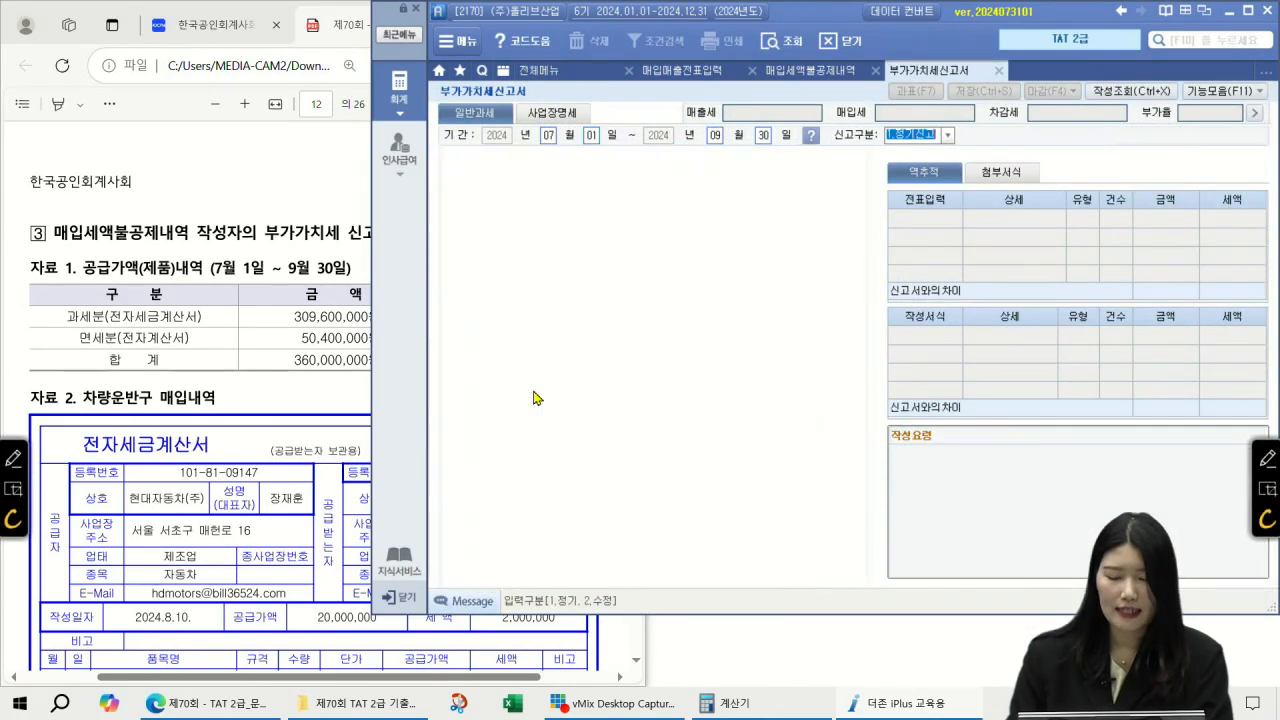
pyautogui.press('Return')
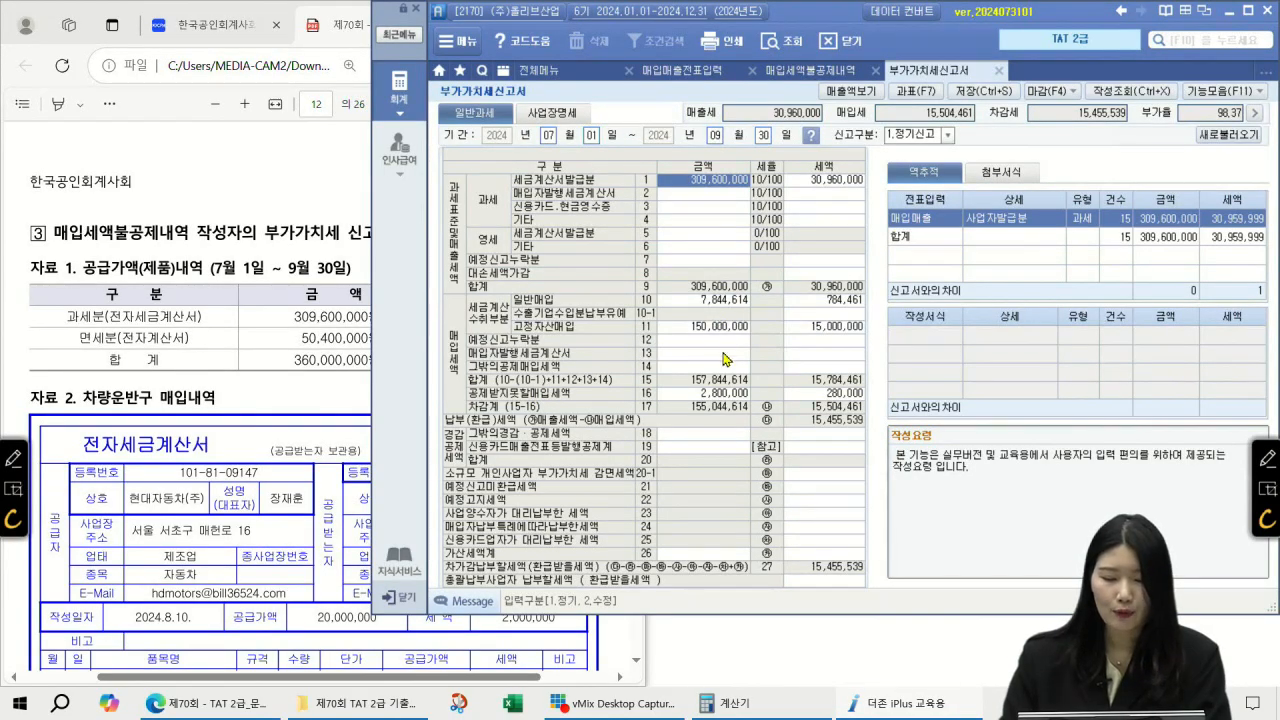
# Step: Verify line 16's 280,000 non-deductible tax in the line 51 breakdown and save the return
pyautogui.click(723, 394)
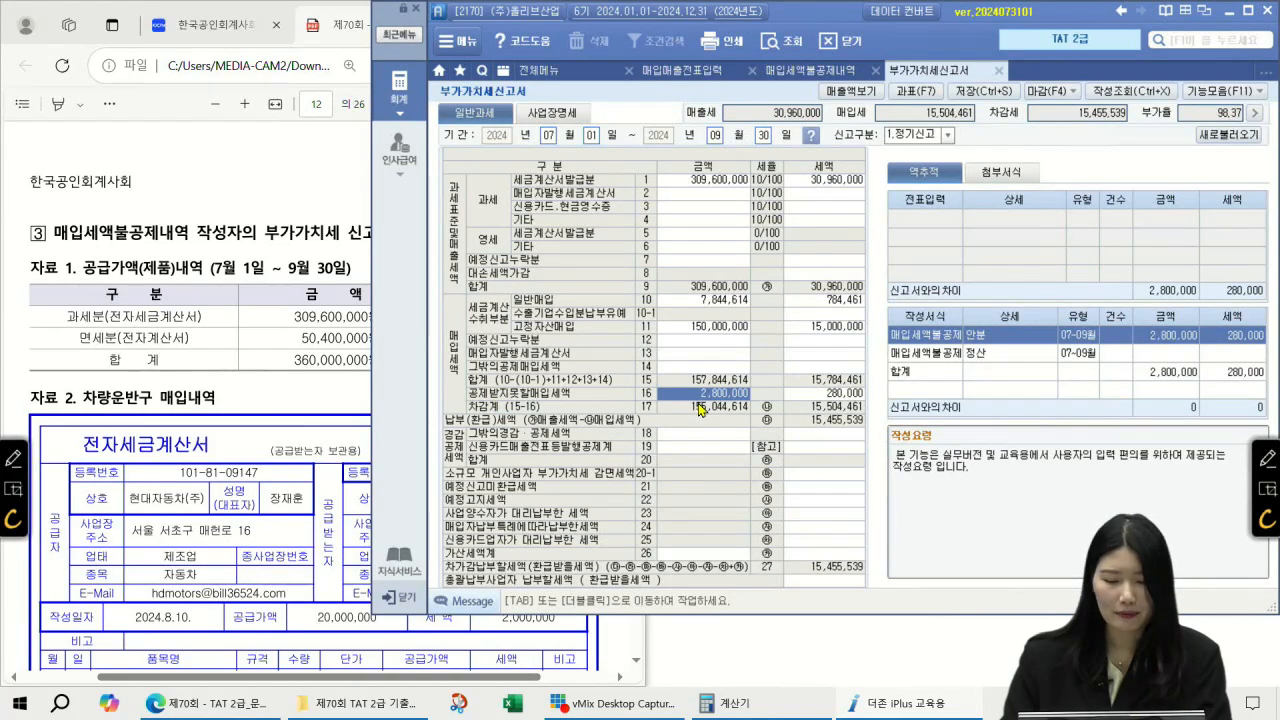
pyautogui.click(846, 396)
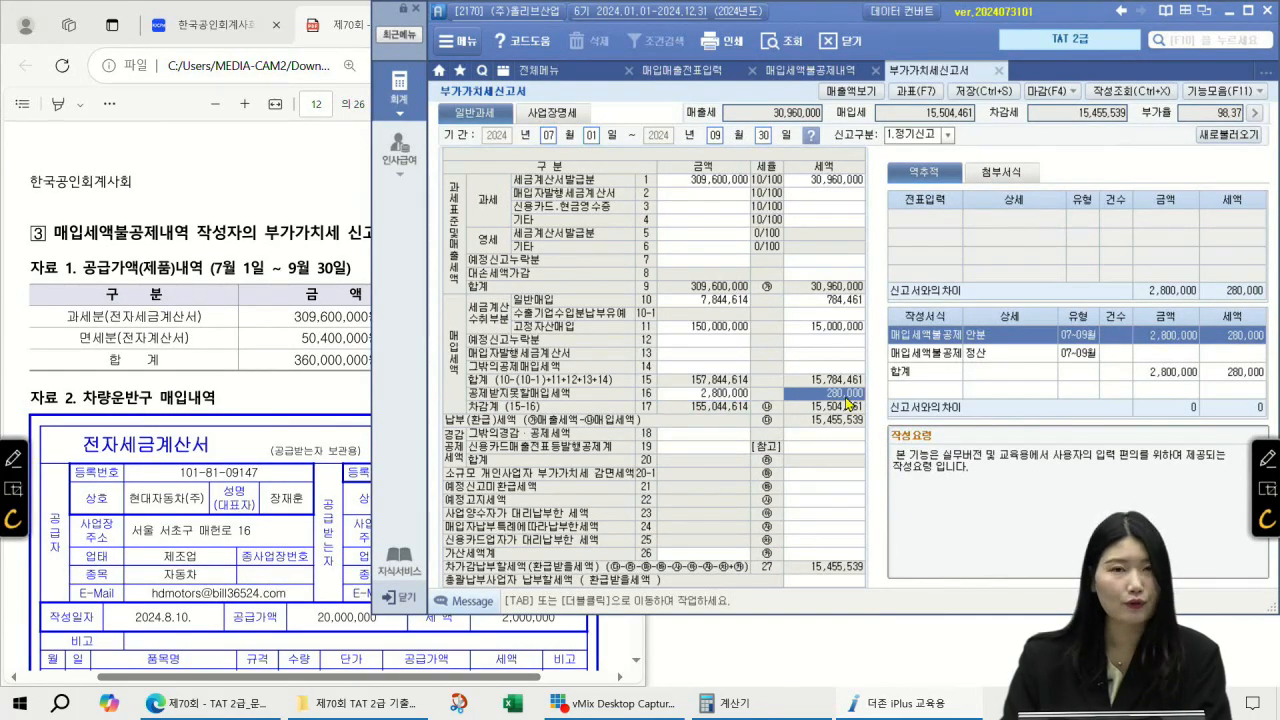
pyautogui.doubleClick(846, 398)
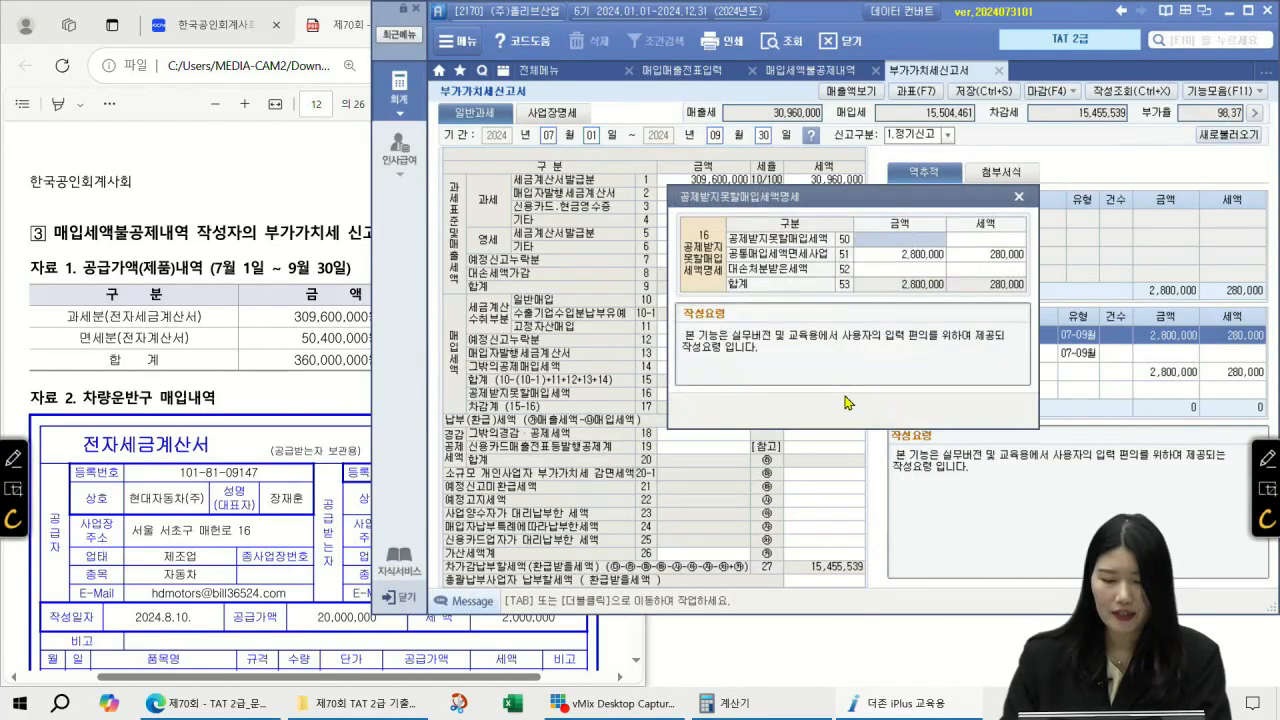
pyautogui.click(902, 258)
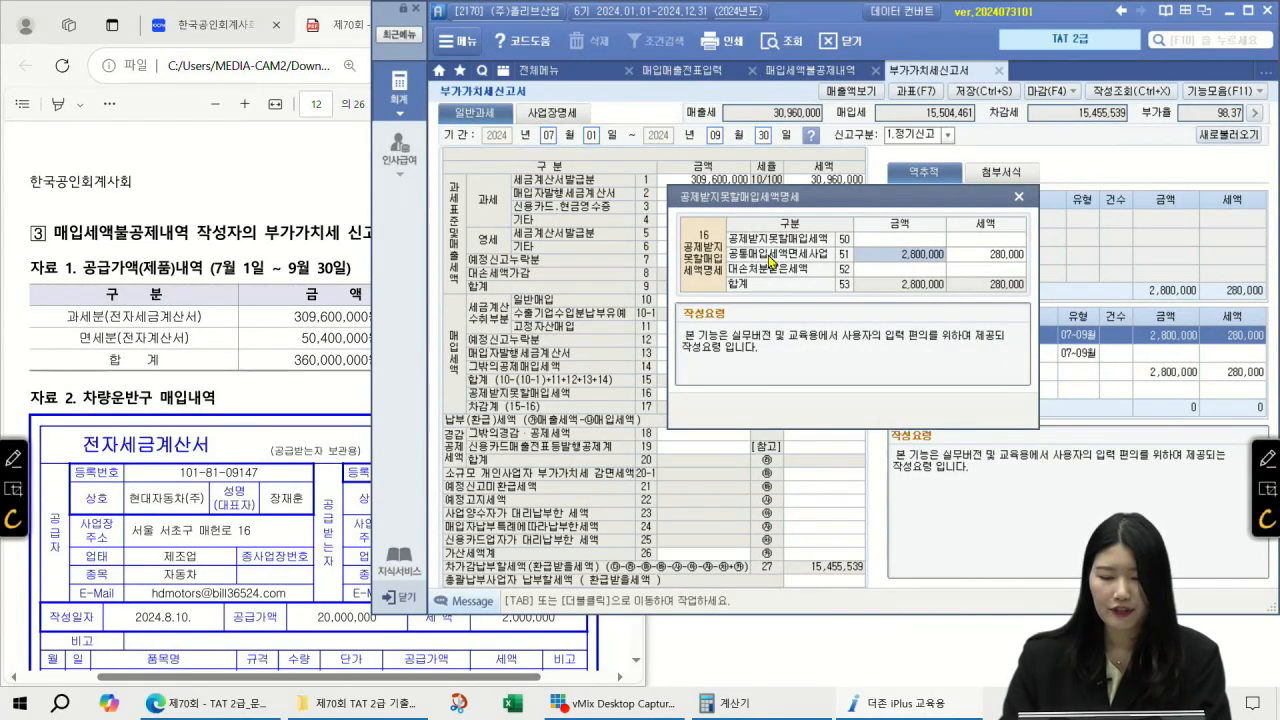
pyautogui.click(968, 258)
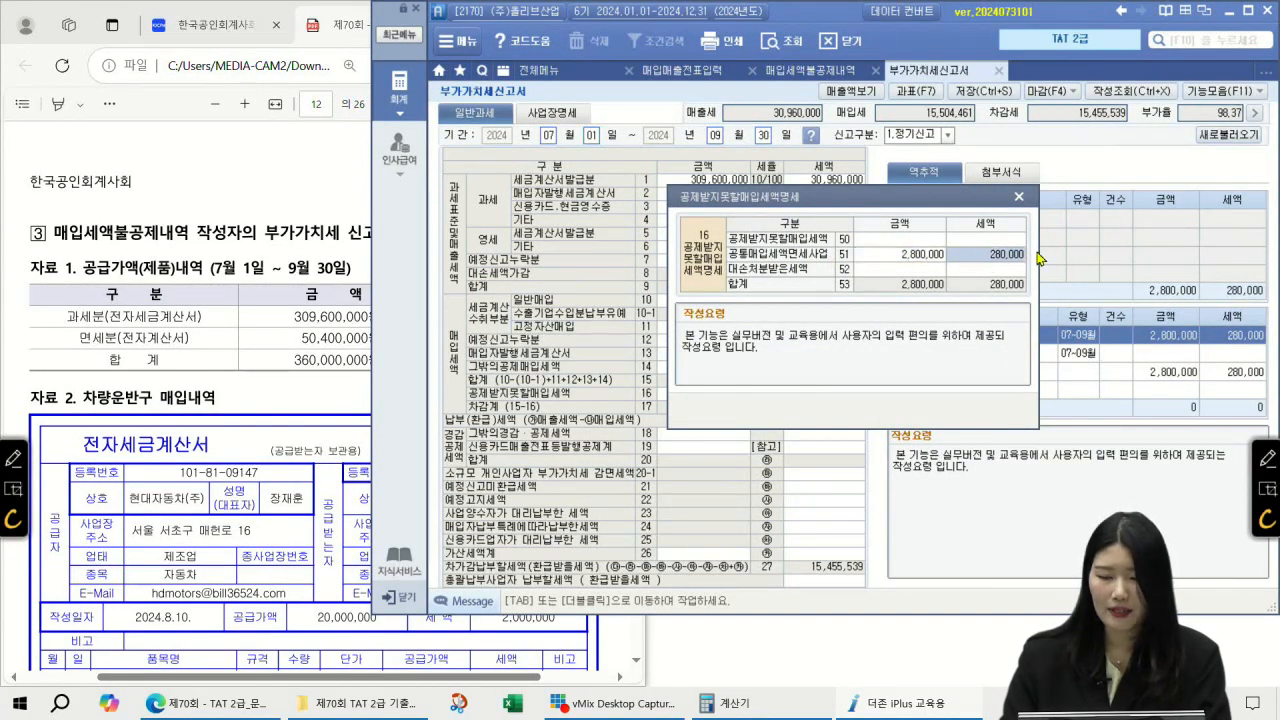
pyautogui.click(1018, 196)
pyautogui.click(1008, 92)
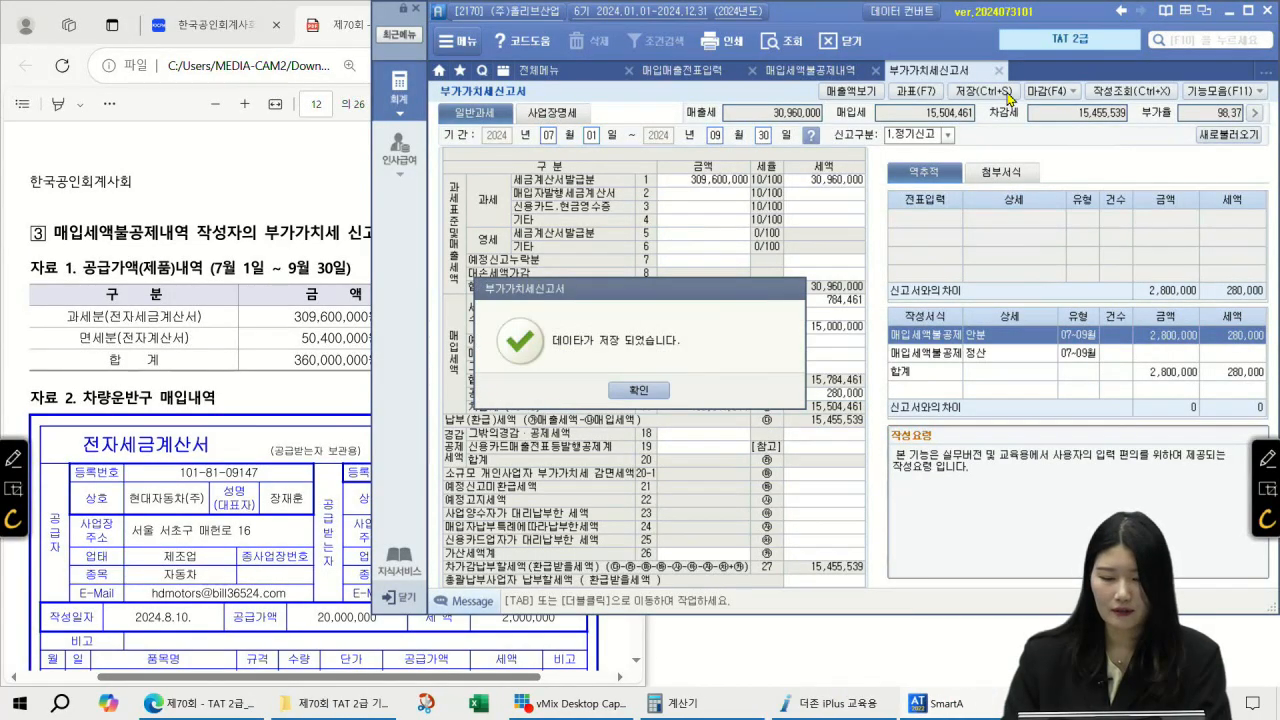
pyautogui.press('Return')
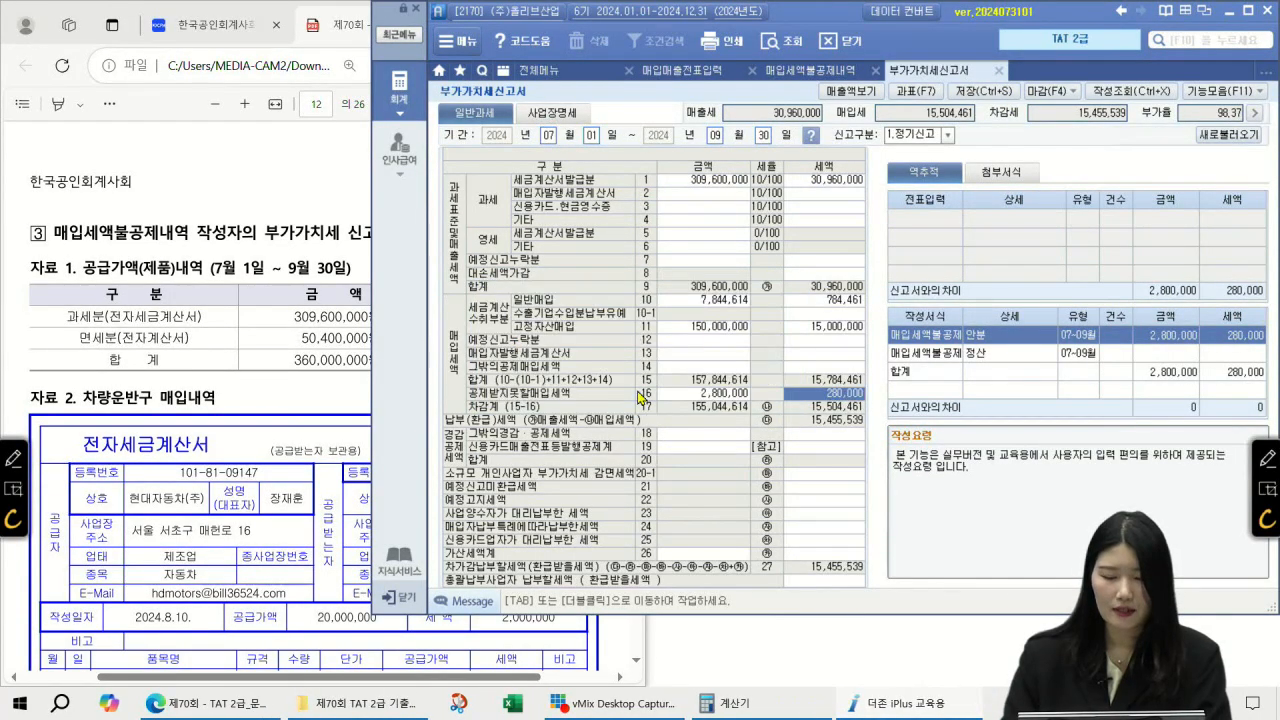
# Step: Start a 30 September general voucher debiting 208 차량운반구 280,000
pyautogui.click(550, 70)
pyautogui.click(748, 151)
pyautogui.write('0930')
pyautogui.press('Return')
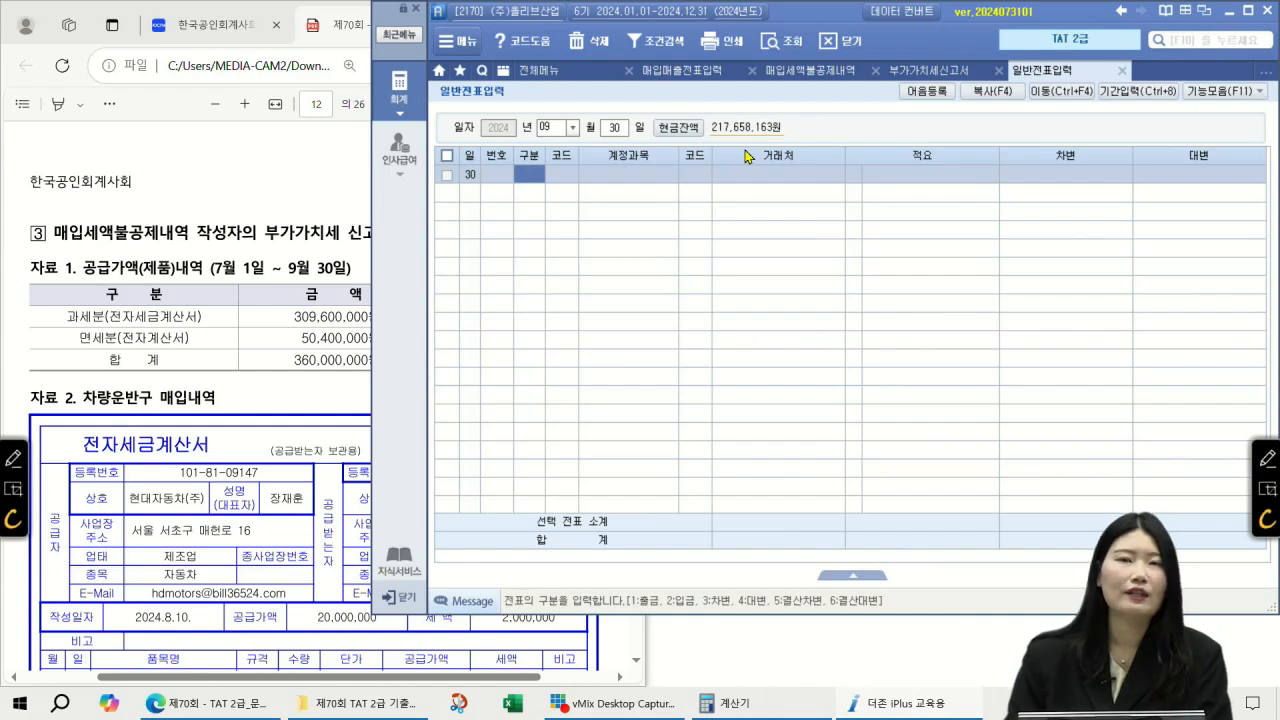
pyautogui.write('3')
pyautogui.press('F2')
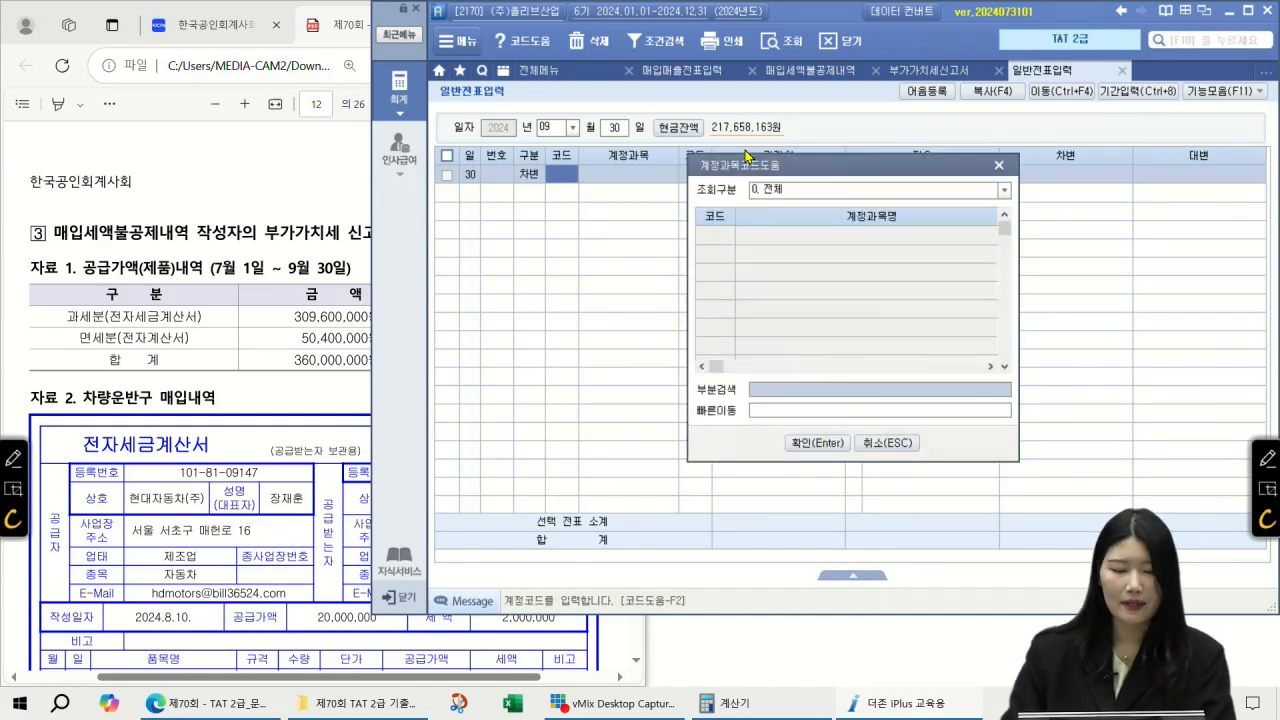
pyautogui.write('차량')
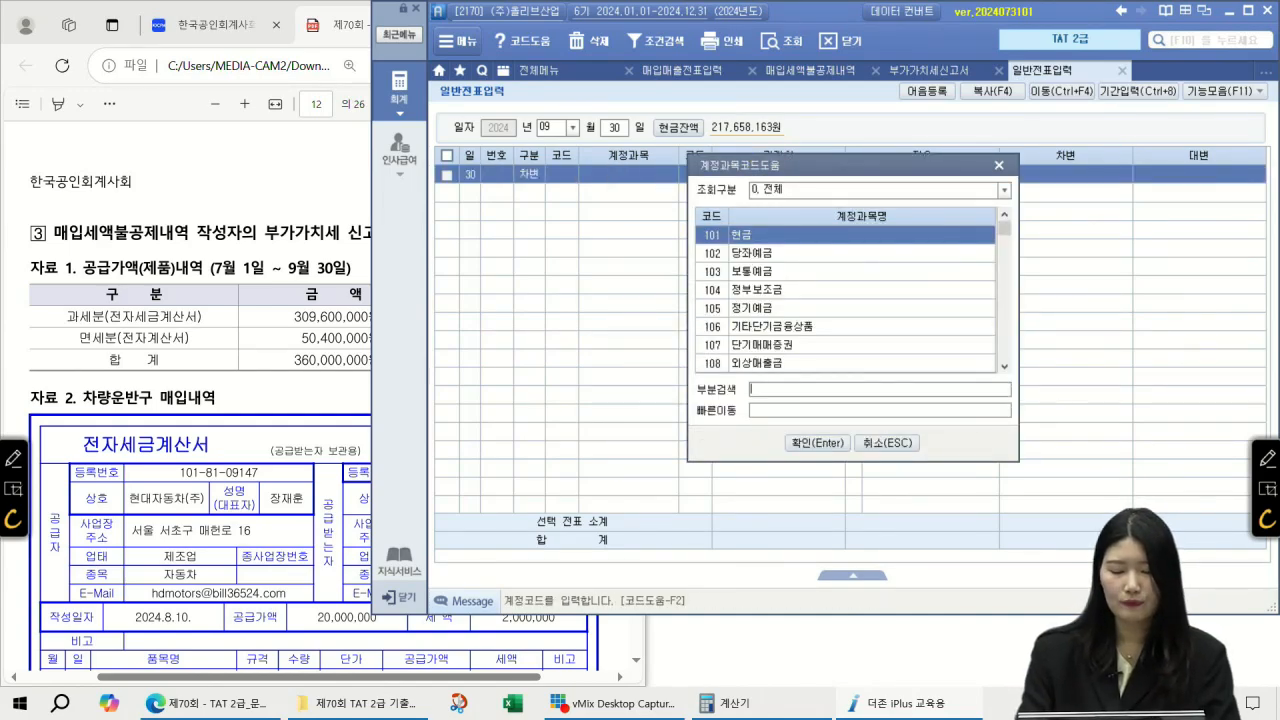
pyautogui.write('운반')
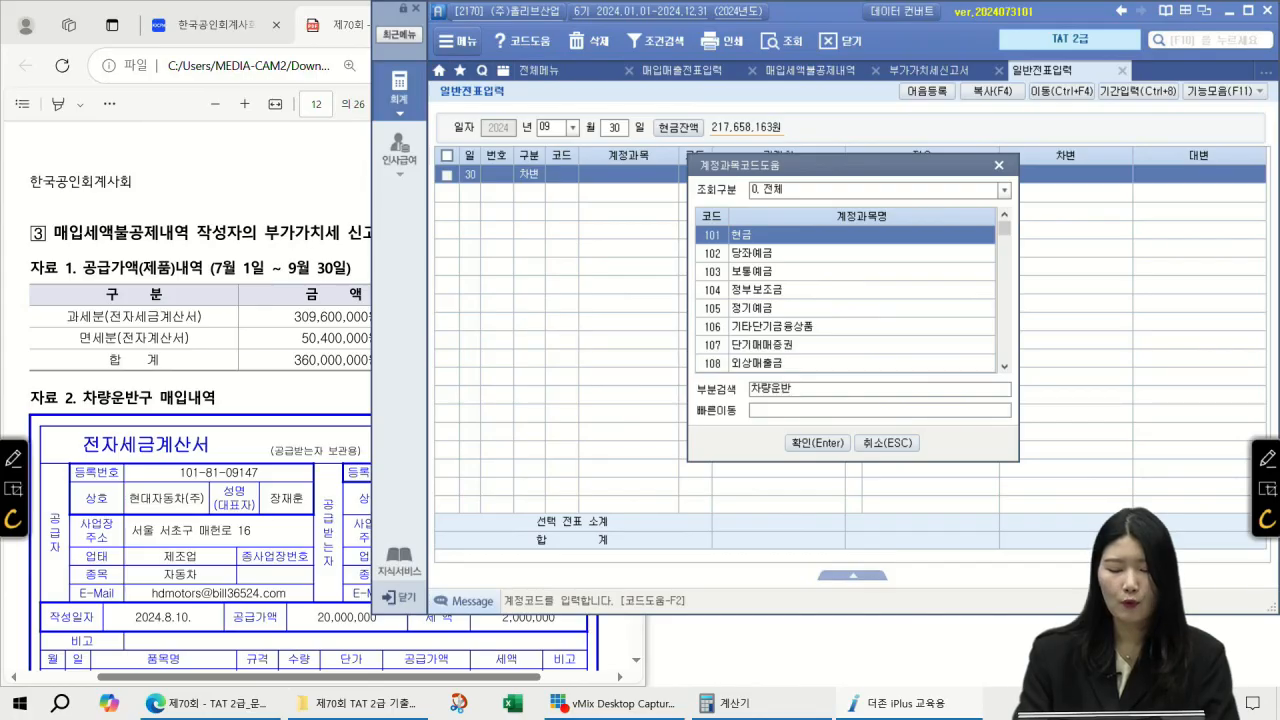
pyautogui.write('구')
pyautogui.press('Return')
pyautogui.press('Return')
pyautogui.press('Return')
pyautogui.press('Return')
pyautogui.write('280')
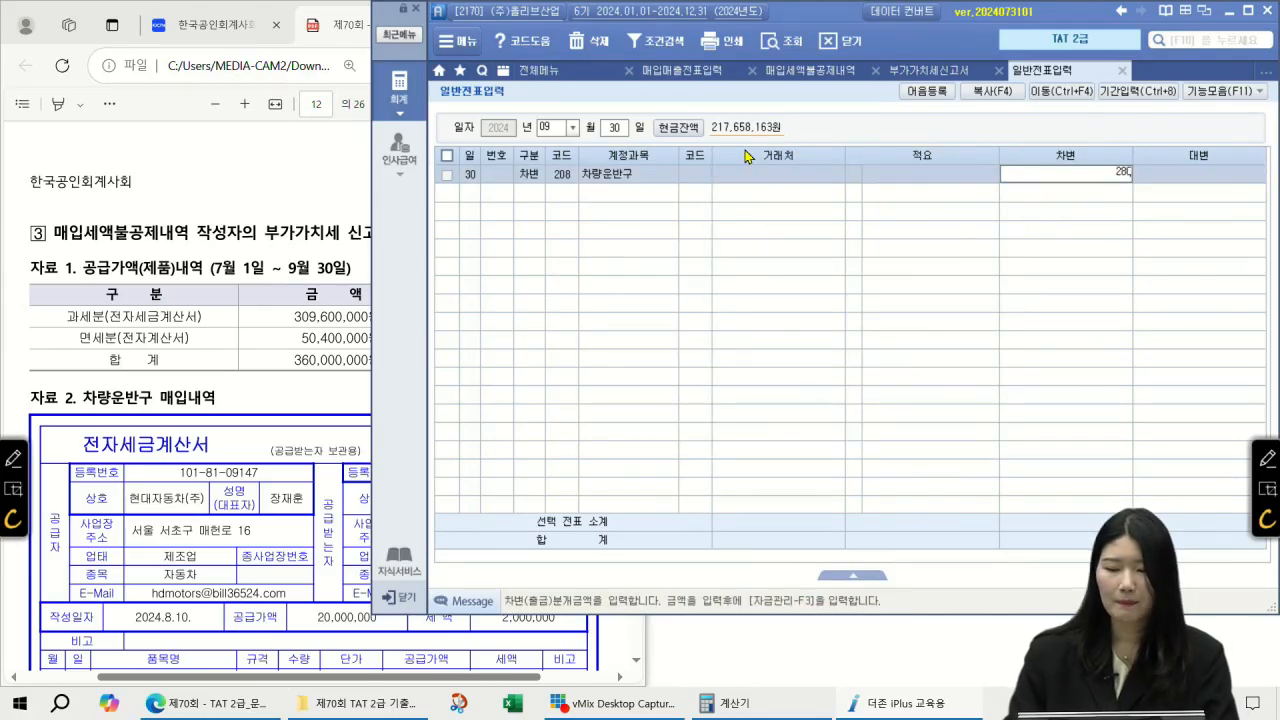
pyautogui.write(',000')
pyautogui.press('Return')
# Step: Credit 135 부가세대급금 280,000 to balance the voucher
pyautogui.write('4')
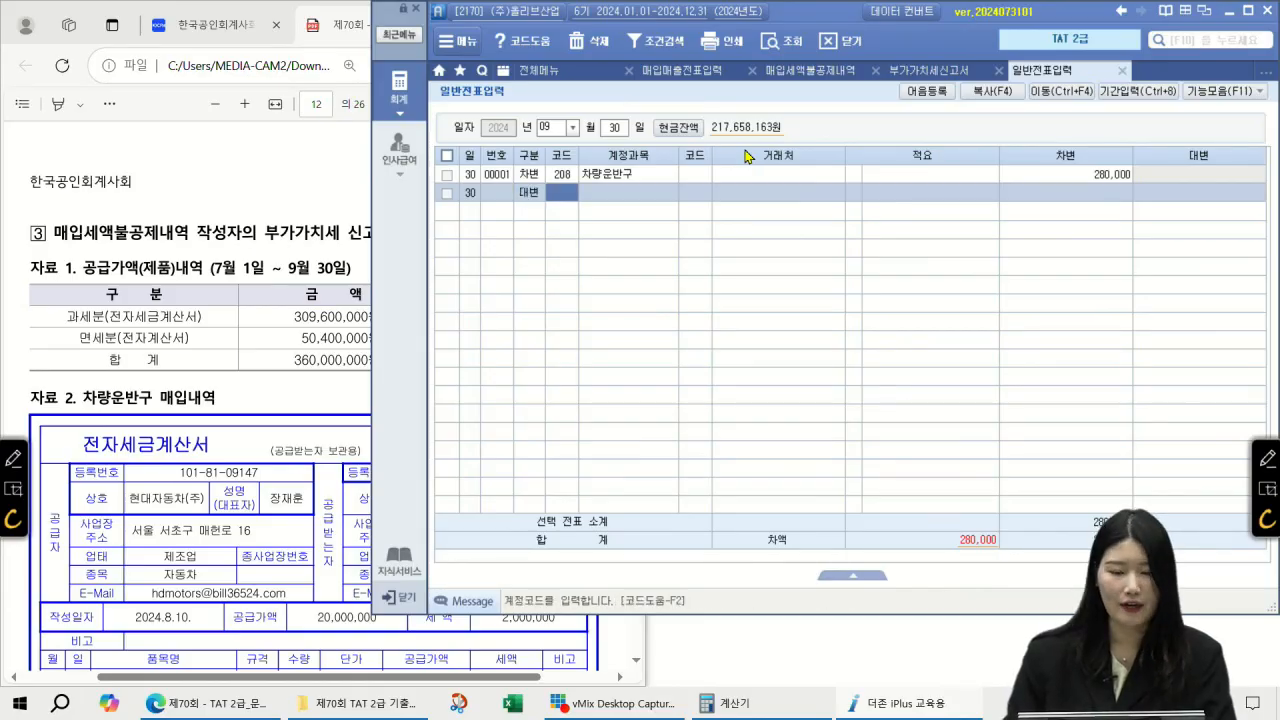
pyautogui.press('F2')
pyautogui.write('부가세대급금')
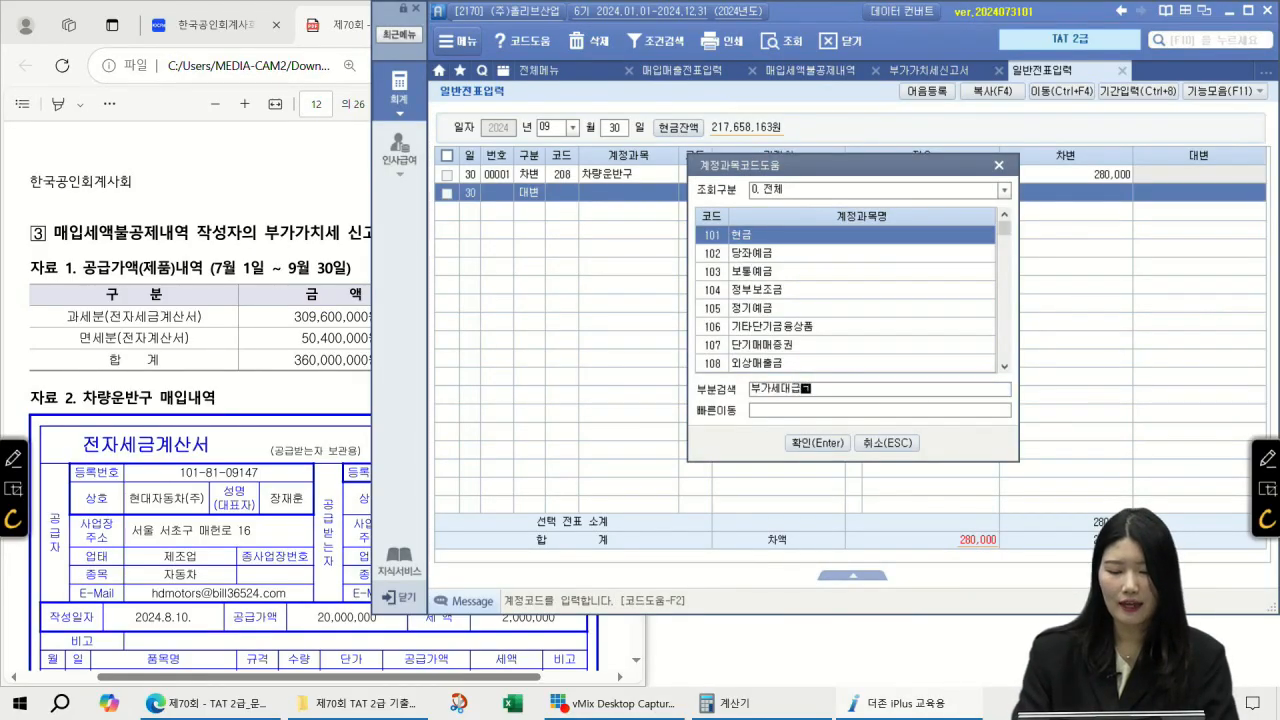
pyautogui.press('Return')
pyautogui.press('Return')
pyautogui.press('Return')
pyautogui.press('Return')
pyautogui.press('Return')
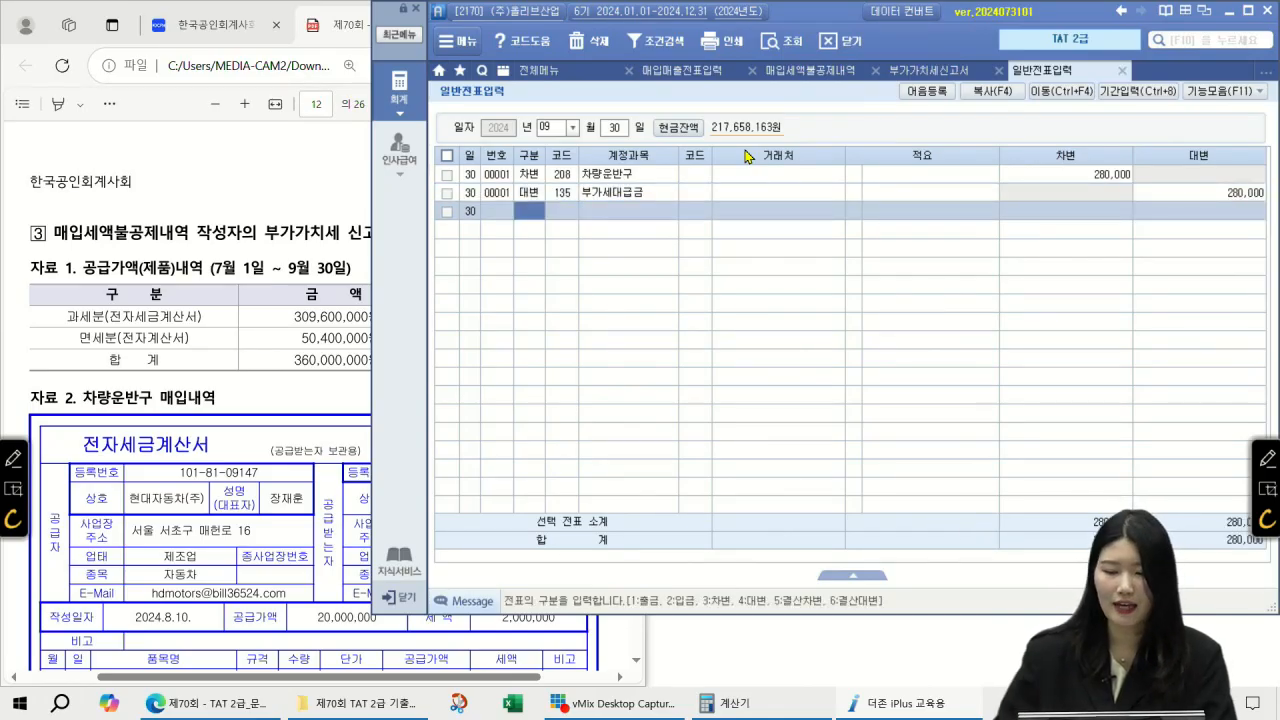
pyautogui.click(682, 196)
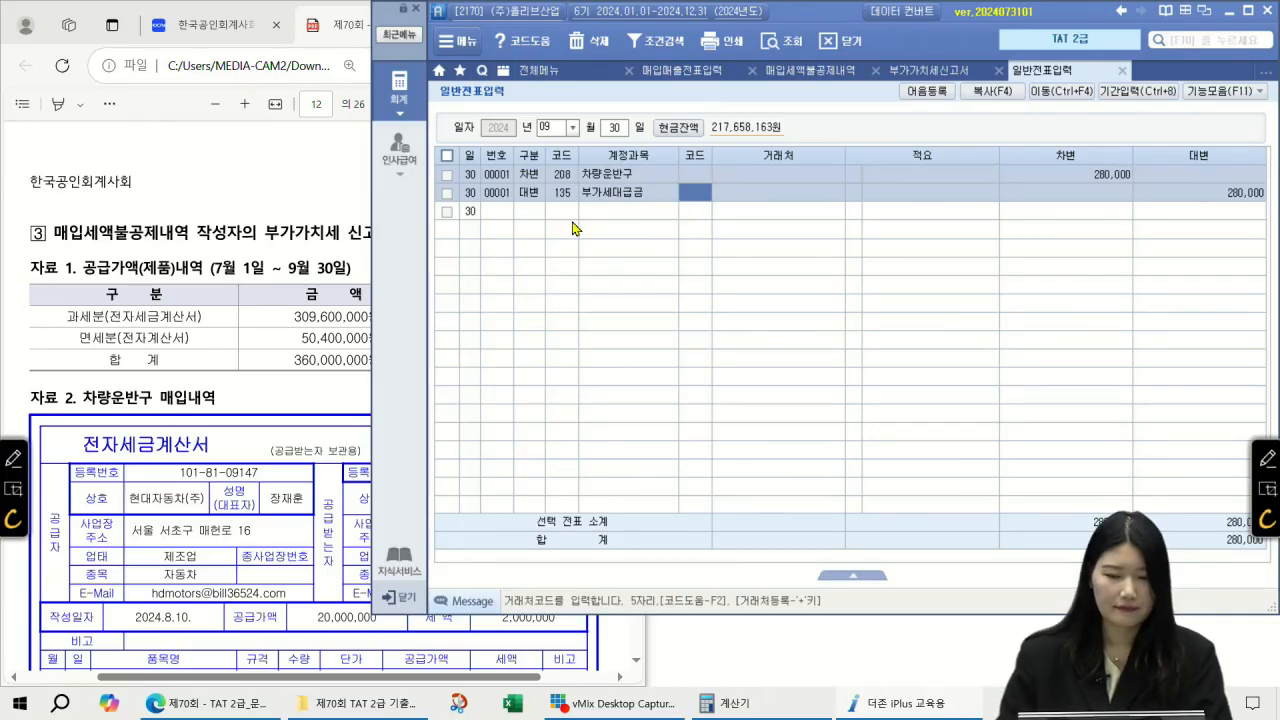
pyautogui.click(271, 195)
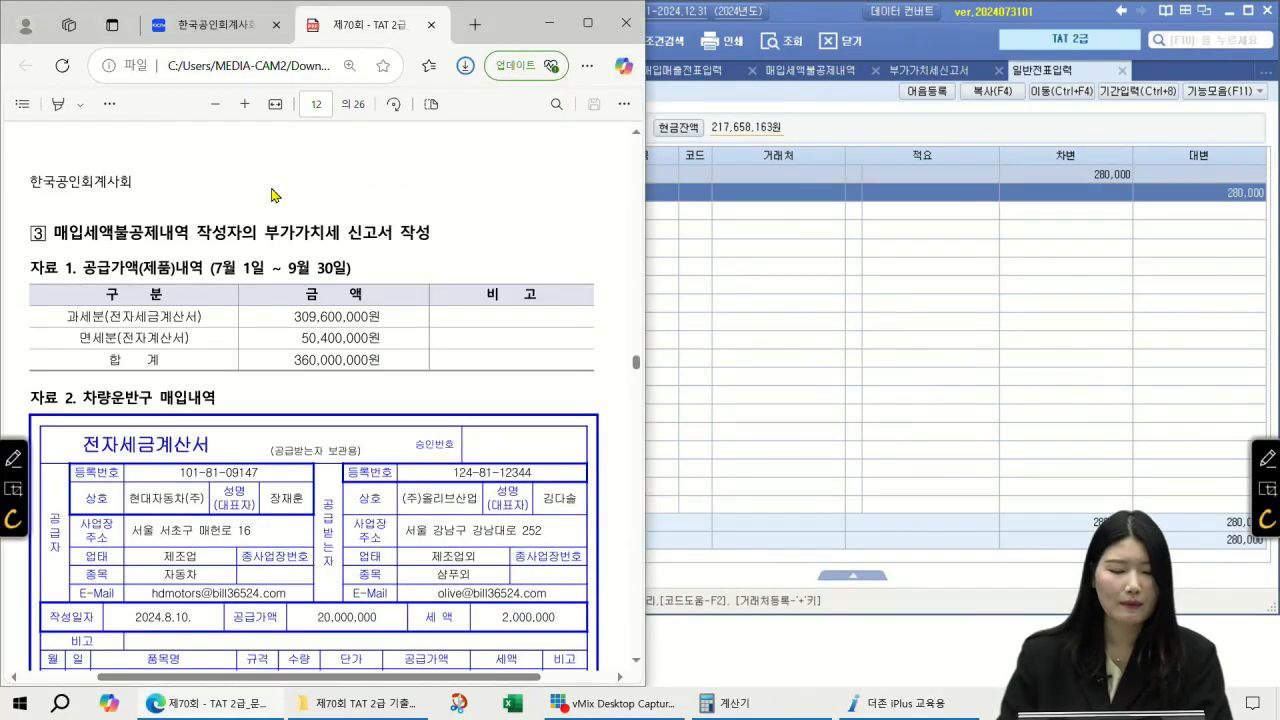
# Step: Scroll the exam PDF to problem 4's 2,750,000 invoice and its three 대손세액공제 tasks
pyautogui.scroll(-8, 271, 195)
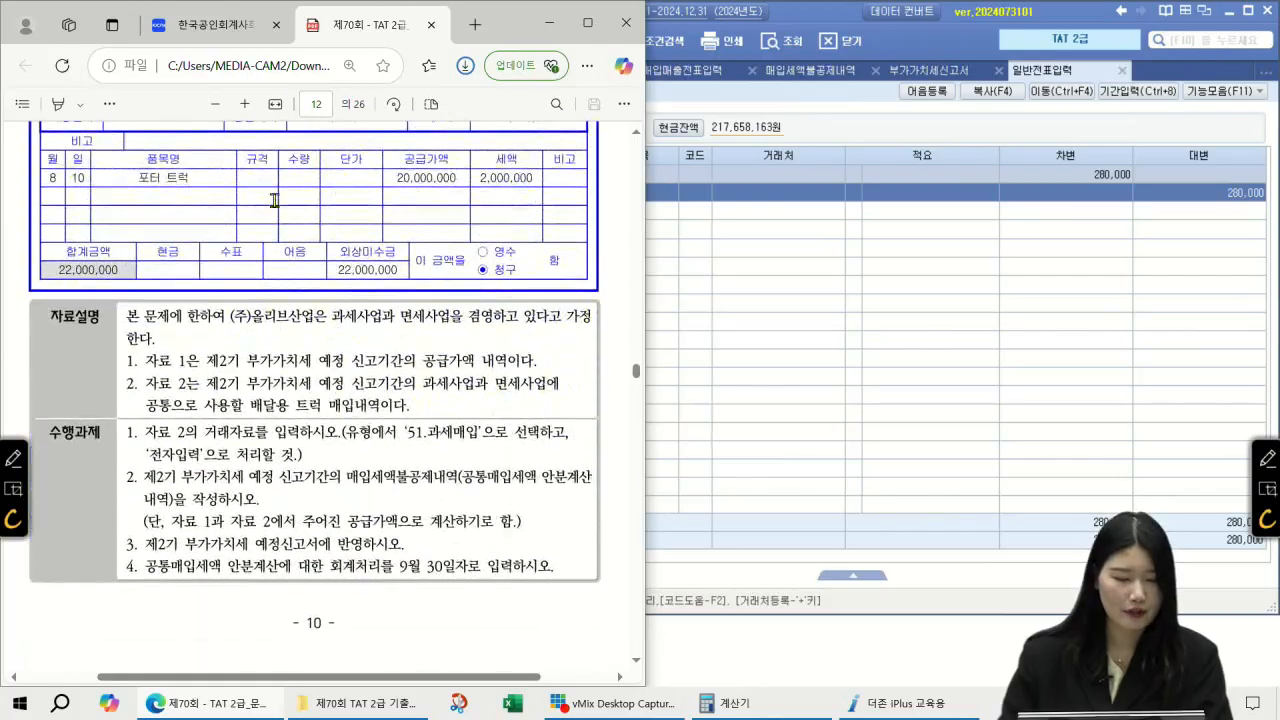
pyautogui.scroll(-6, 278, 215)
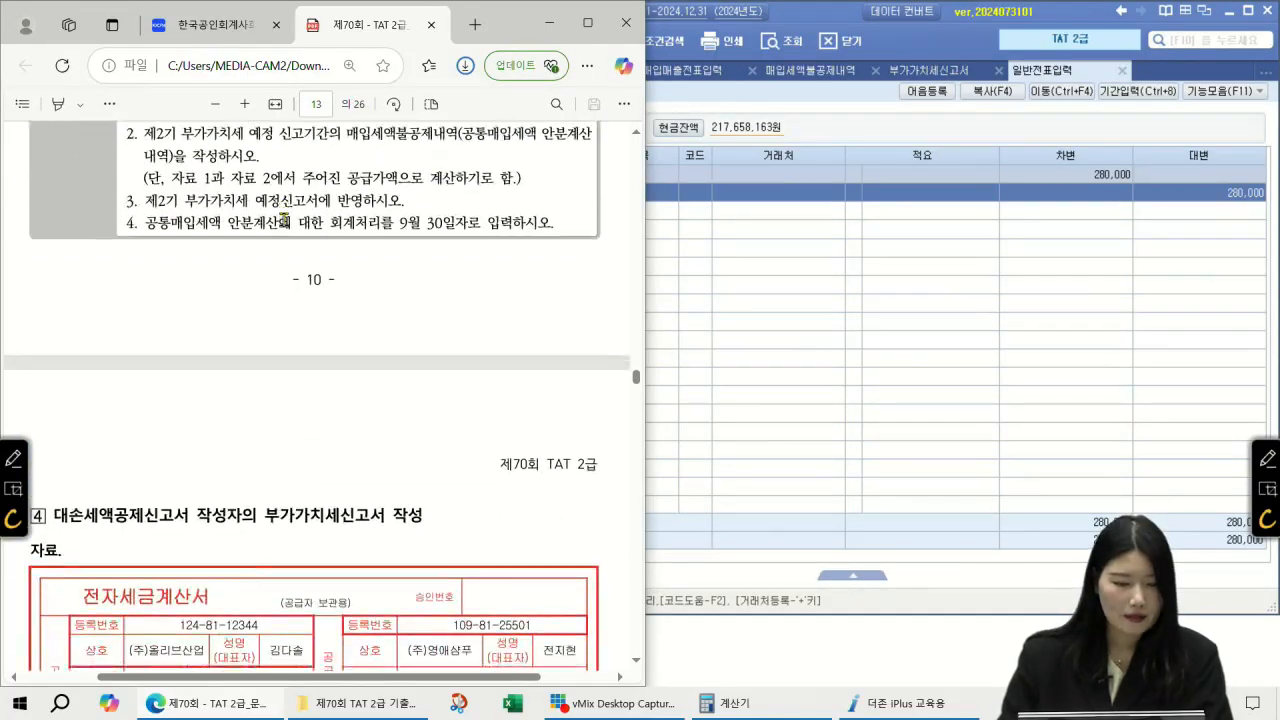
pyautogui.scroll(-1, 296, 225)
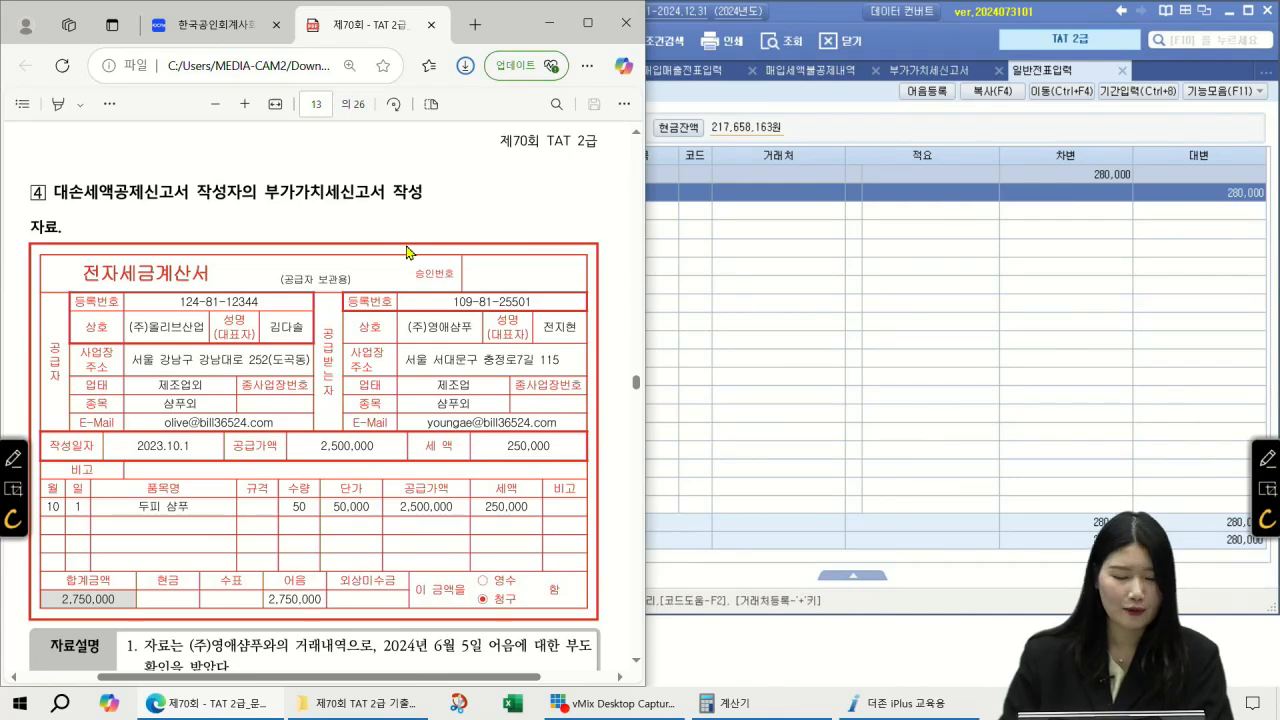
pyautogui.scroll(-1, 406, 252)
pyautogui.scroll(1, 406, 252)
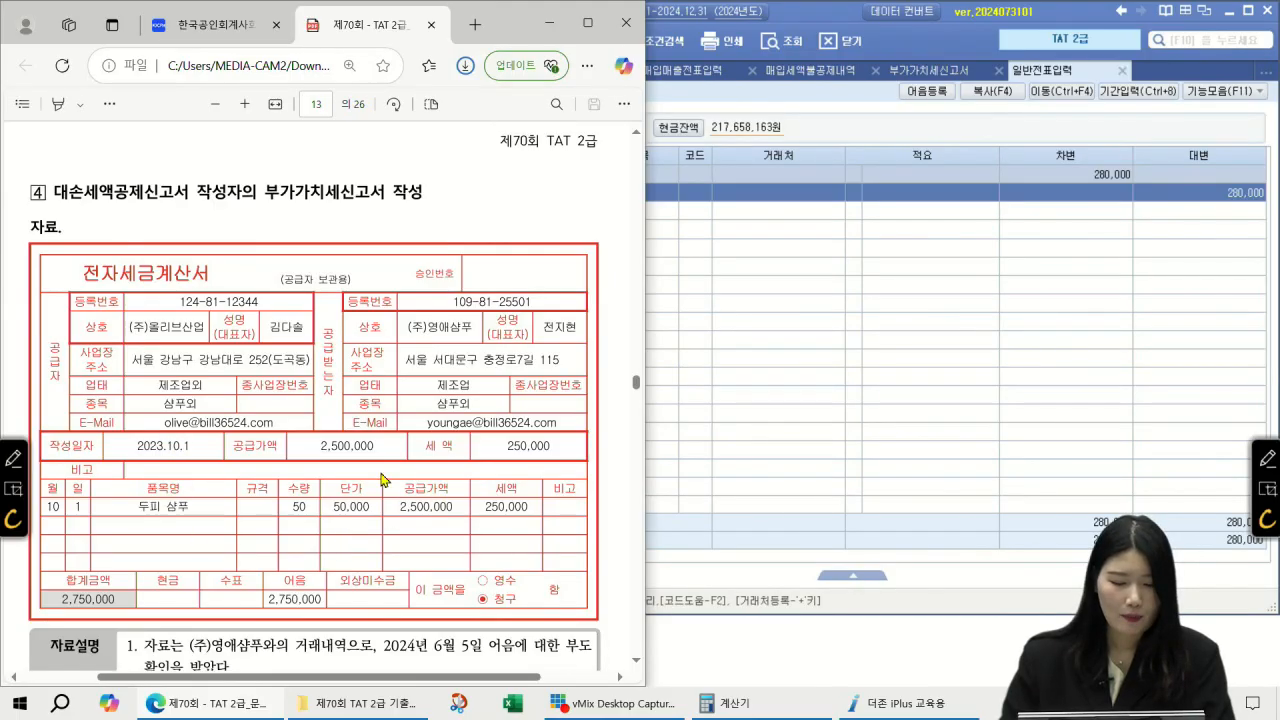
pyautogui.scroll(-3, 516, 465)
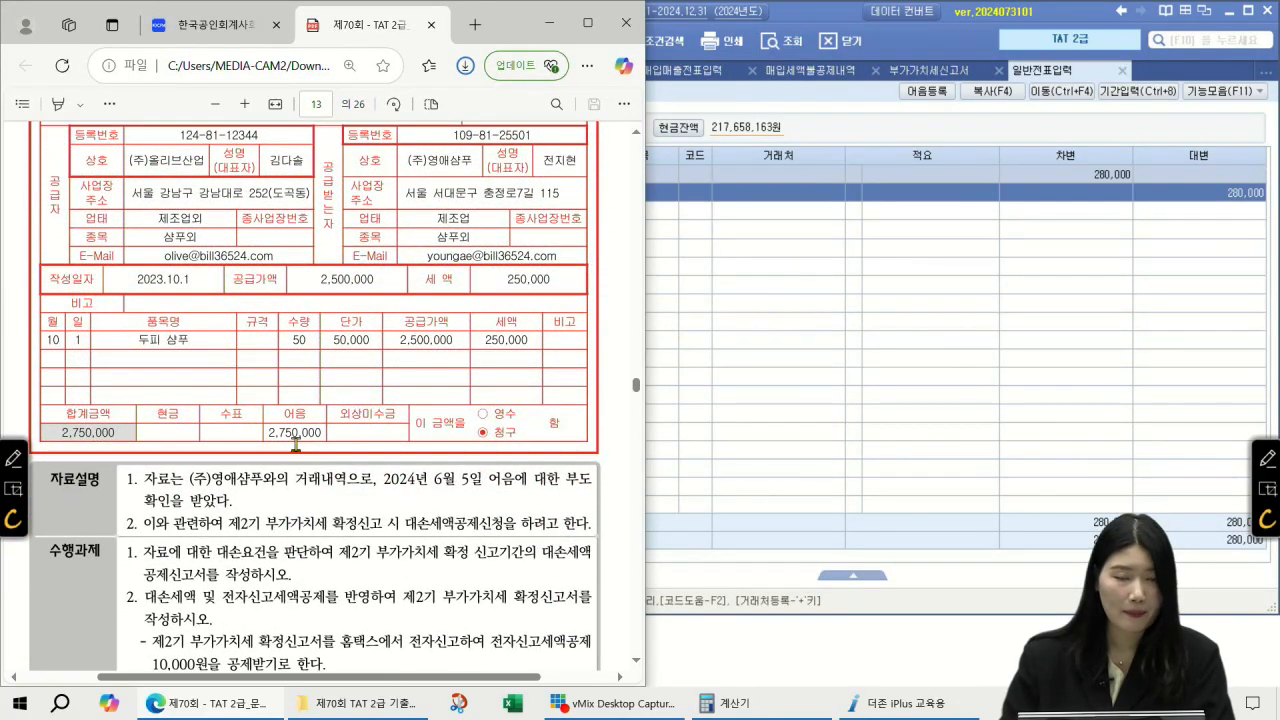
pyautogui.scroll(-2, 308, 416)
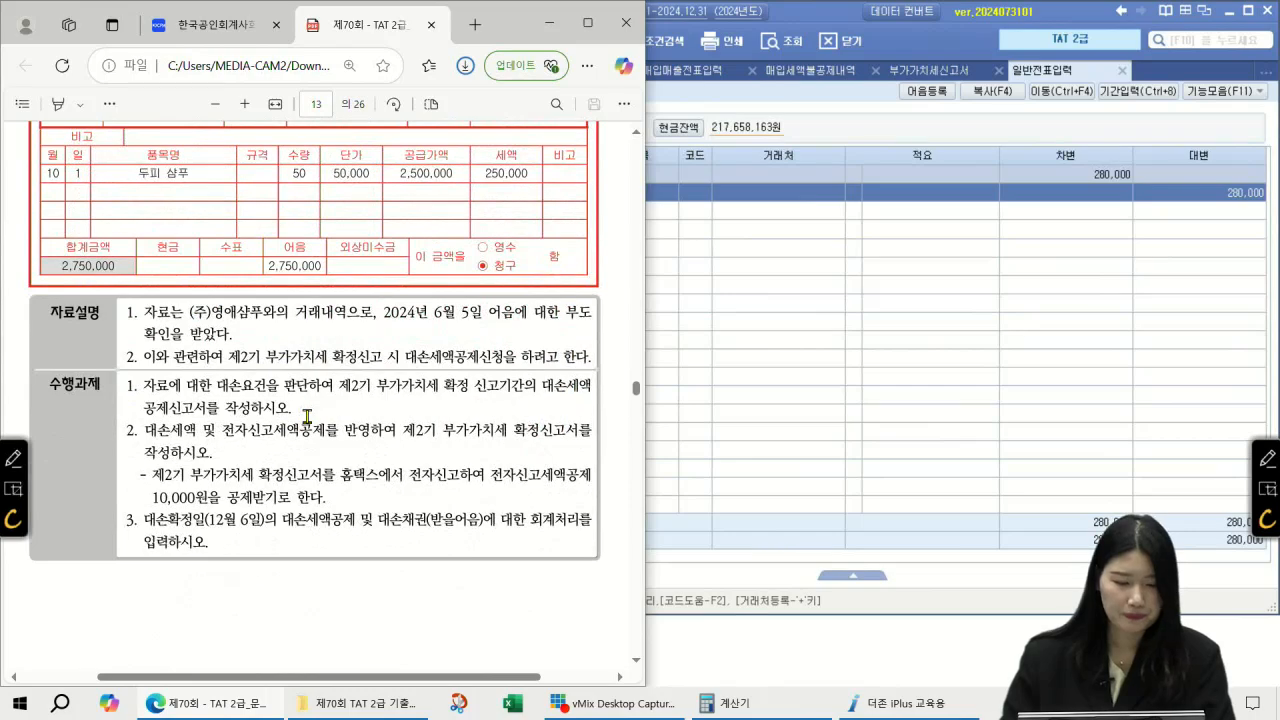
# Step: Underline 2024년 6월 5일, the 어음 부도, 제2기 확정신고 and 대손세액공제신고서 in the question
pyautogui.click(1265, 458)
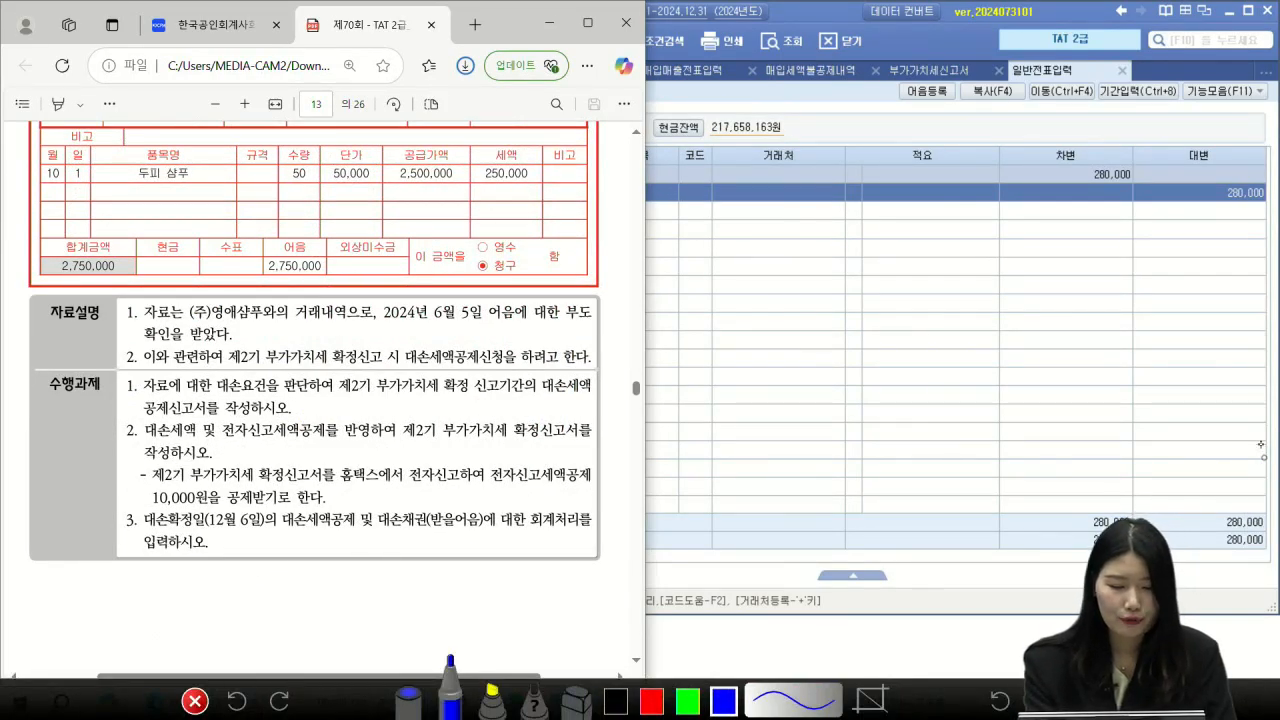
pyautogui.moveTo(387, 327); pyautogui.dragTo(476, 319)
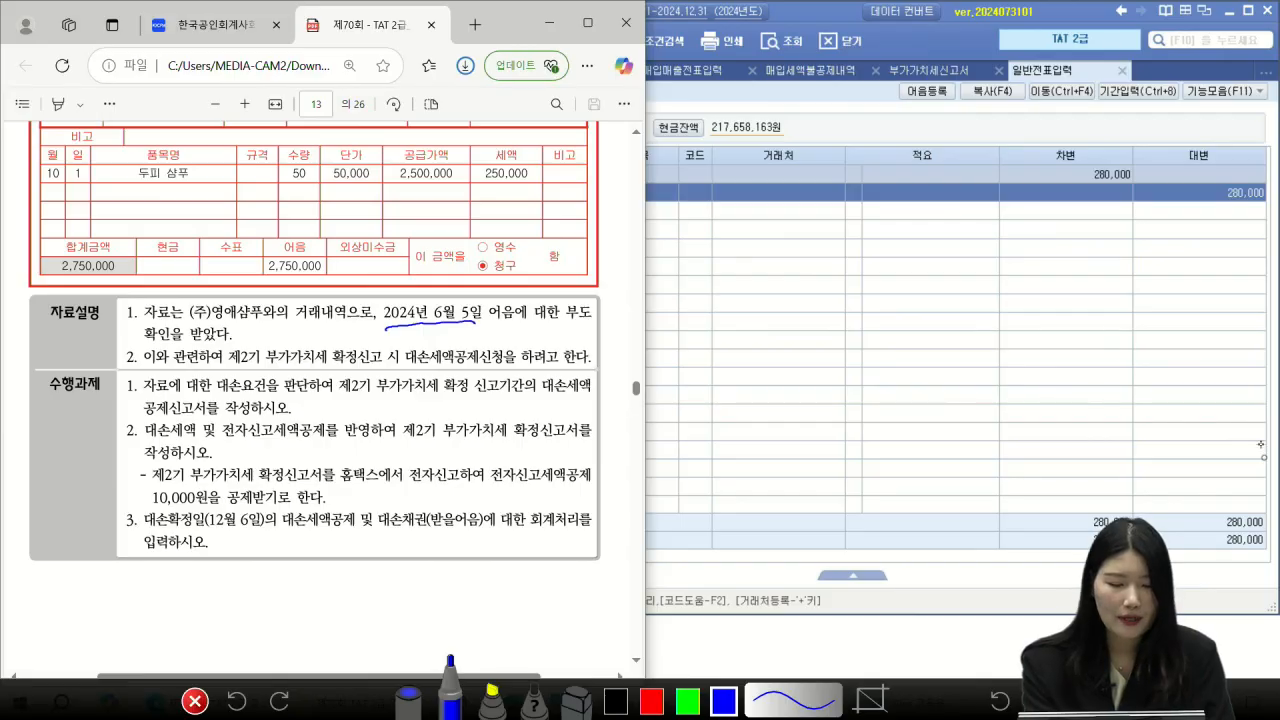
pyautogui.moveTo(524, 300)
pyautogui.mouseDown()
pyautogui.moveTo(521, 323)
pyautogui.moveTo(597, 318)
pyautogui.mouseUp()
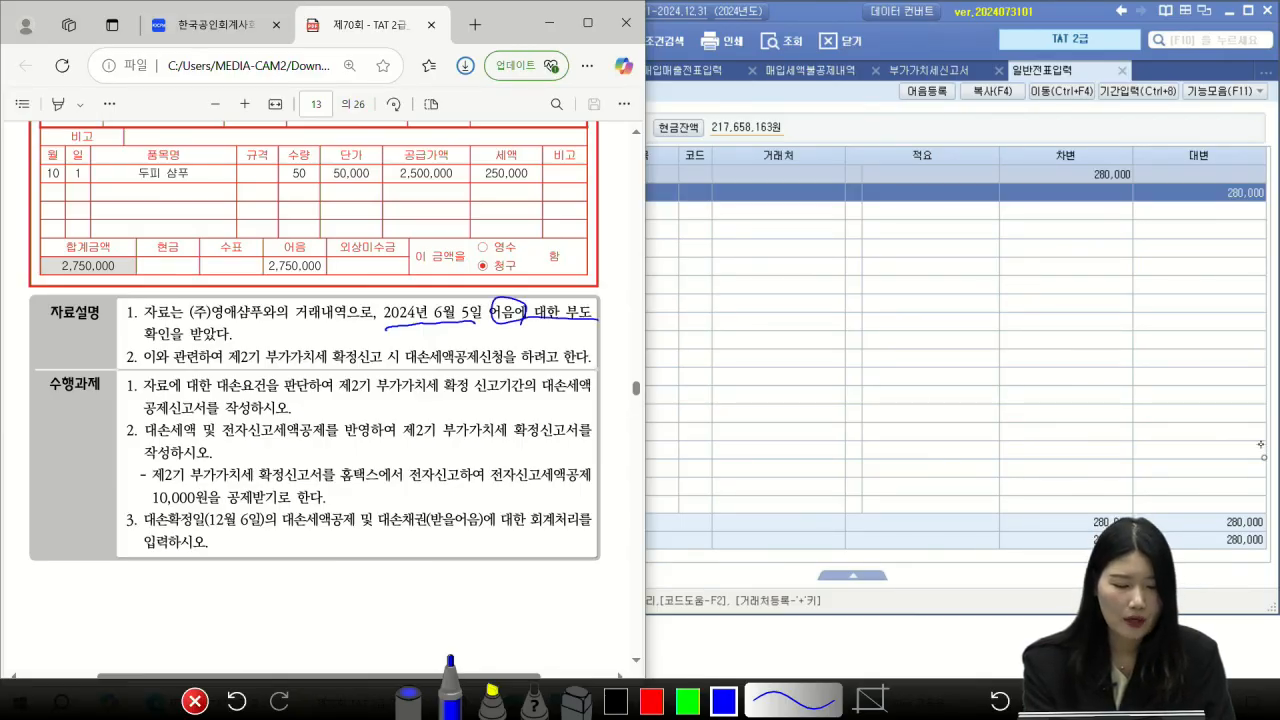
pyautogui.moveTo(222, 368); pyautogui.dragTo(380, 366)
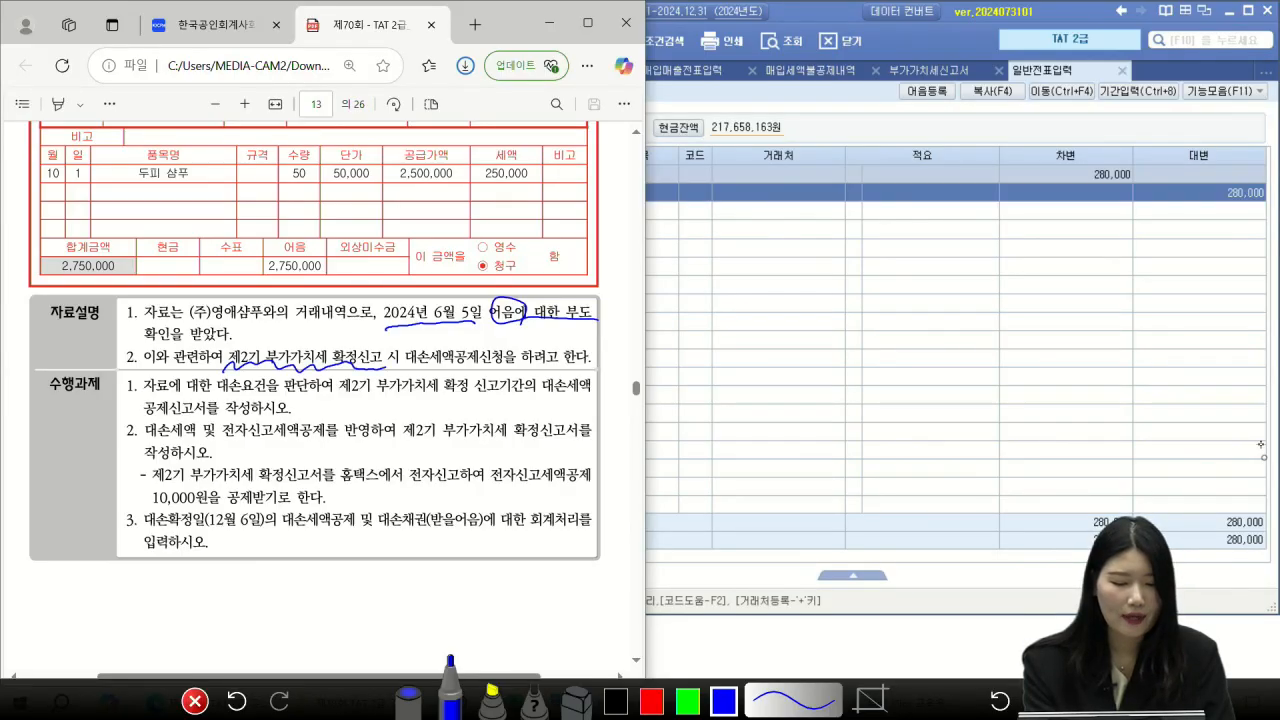
pyautogui.moveTo(266, 326)
pyautogui.mouseDown()
pyautogui.moveTo(266, 346)
pyautogui.moveTo(331, 334)
pyautogui.mouseUp()
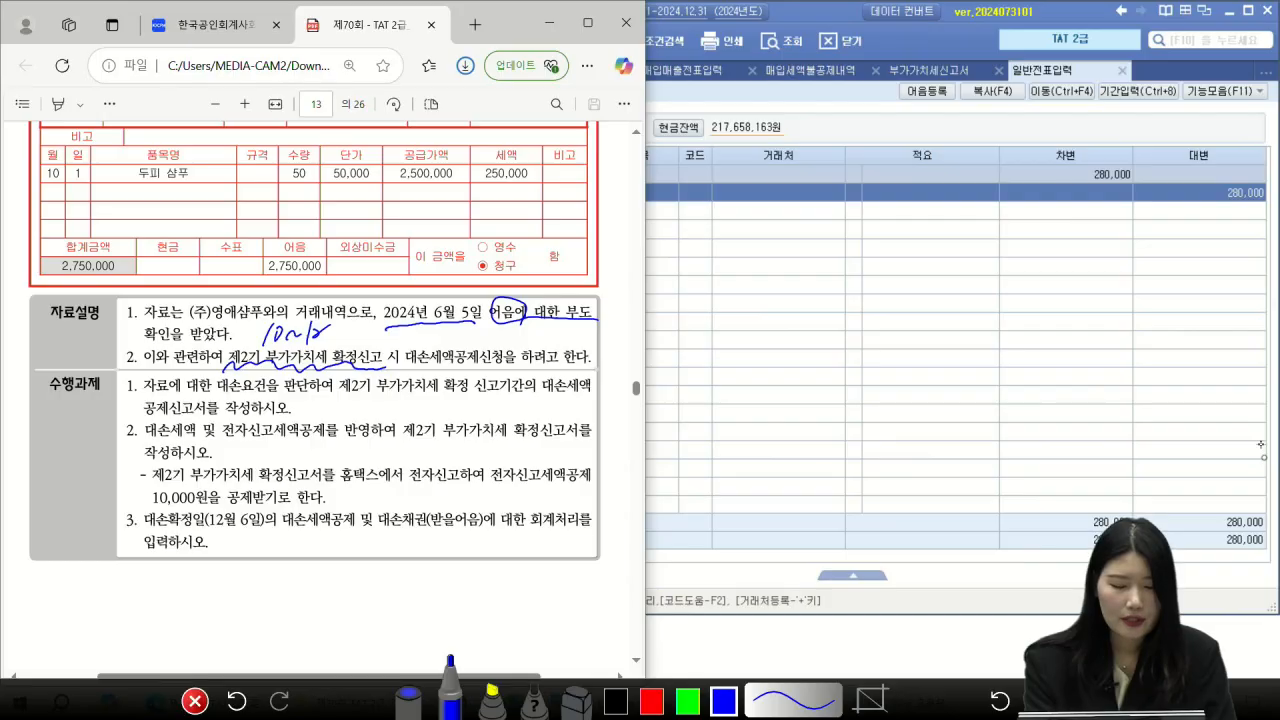
pyautogui.moveTo(534, 396); pyautogui.dragTo(590, 398)
pyautogui.moveTo(142, 413); pyautogui.dragTo(236, 423)
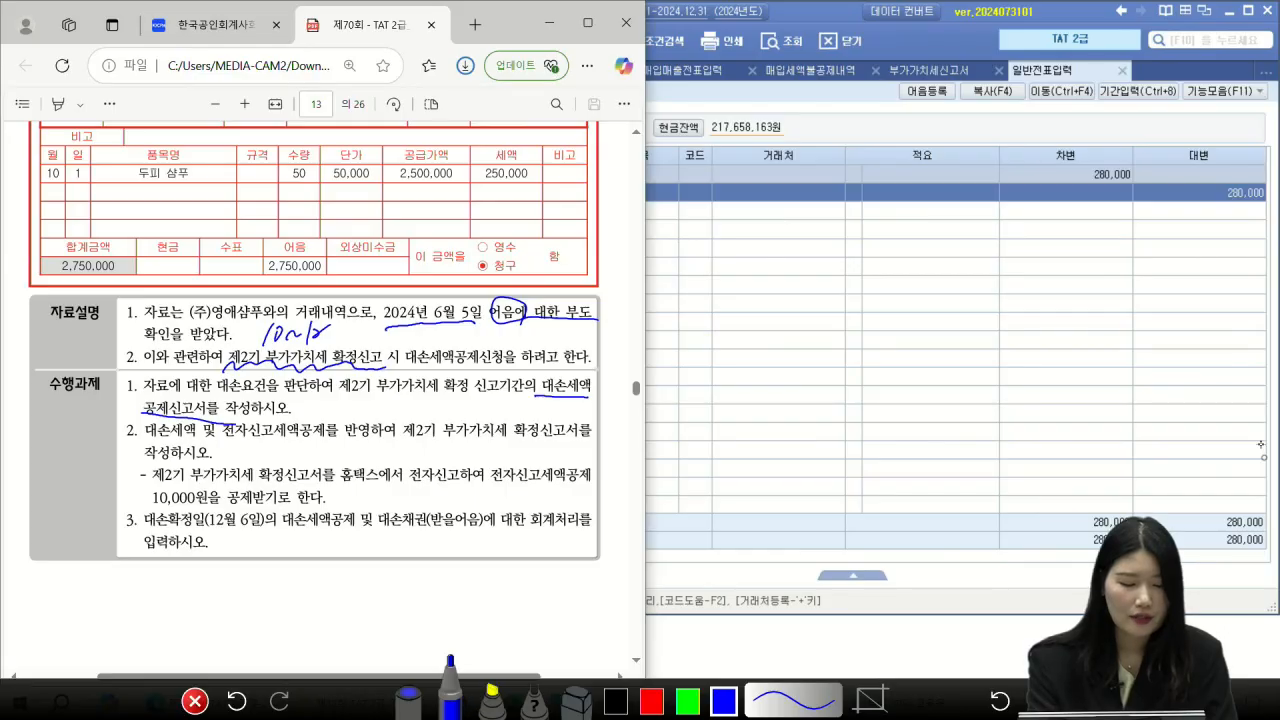
# Step: Mark the 10,000원 e-filing credit, 대손확정일 12월 6일 and journal-entry task, then return to Smart A
pyautogui.moveTo(226, 438); pyautogui.dragTo(310, 439)
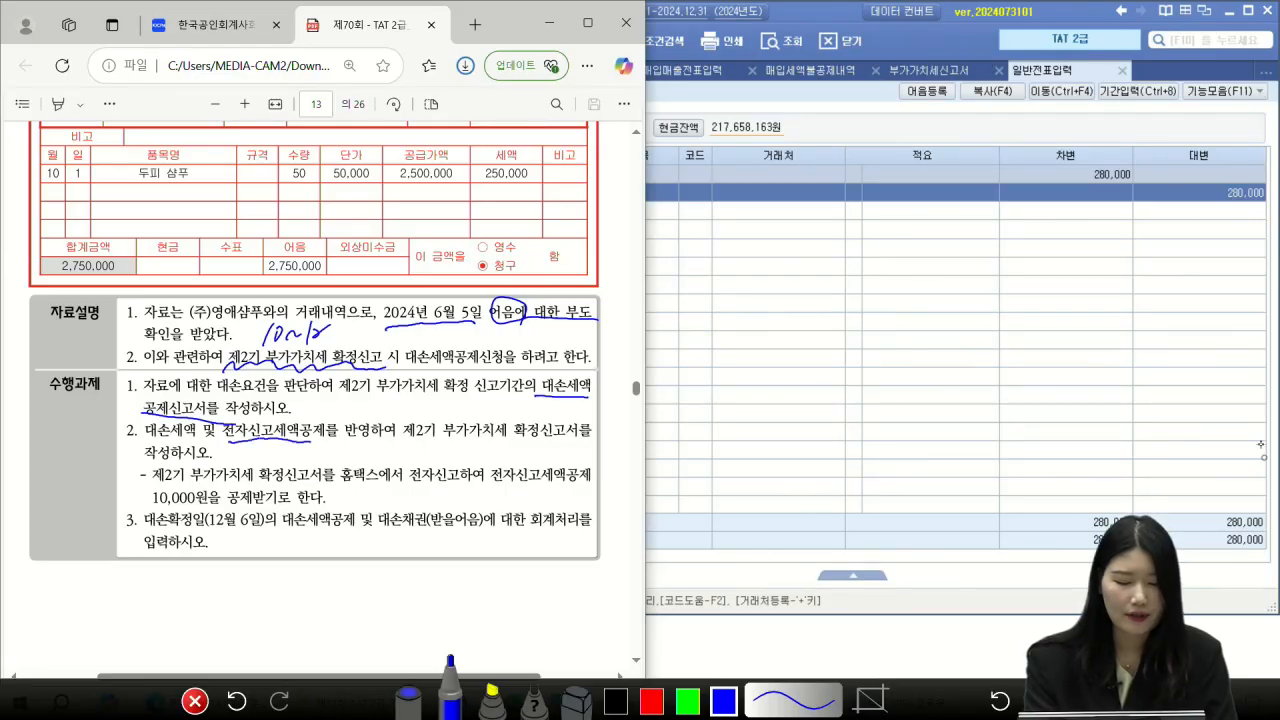
pyautogui.moveTo(446, 436); pyautogui.dragTo(570, 437)
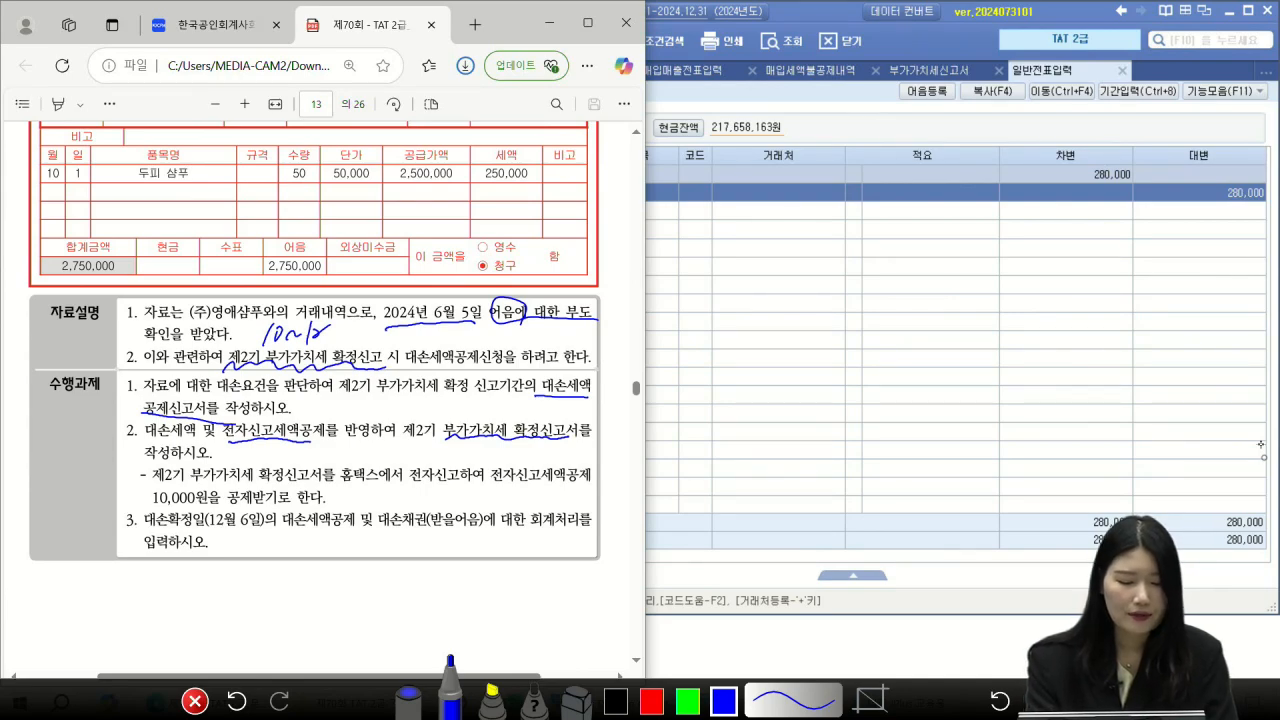
pyautogui.moveTo(340, 481); pyautogui.dragTo(456, 480)
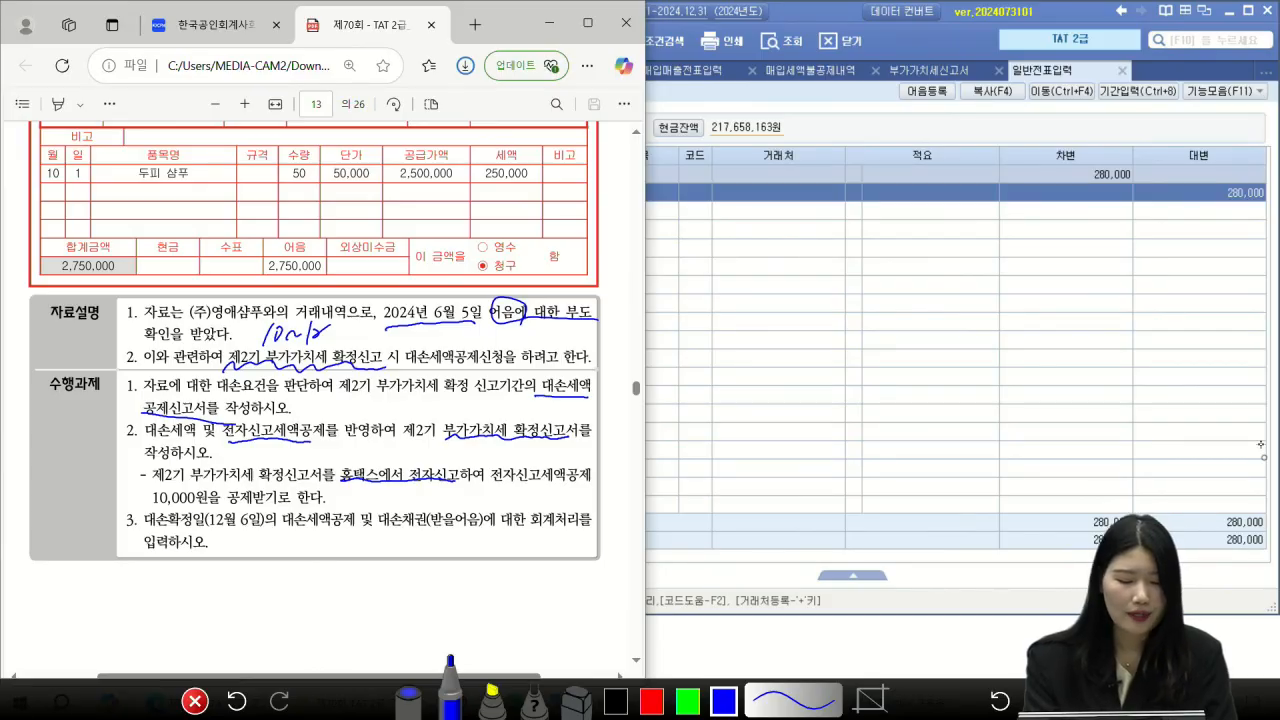
pyautogui.moveTo(156, 509); pyautogui.dragTo(302, 513)
pyautogui.moveTo(292, 437)
pyautogui.mouseDown()
pyautogui.moveTo(282, 488)
pyautogui.moveTo(303, 474)
pyautogui.moveTo(346, 494)
pyautogui.mouseUp()
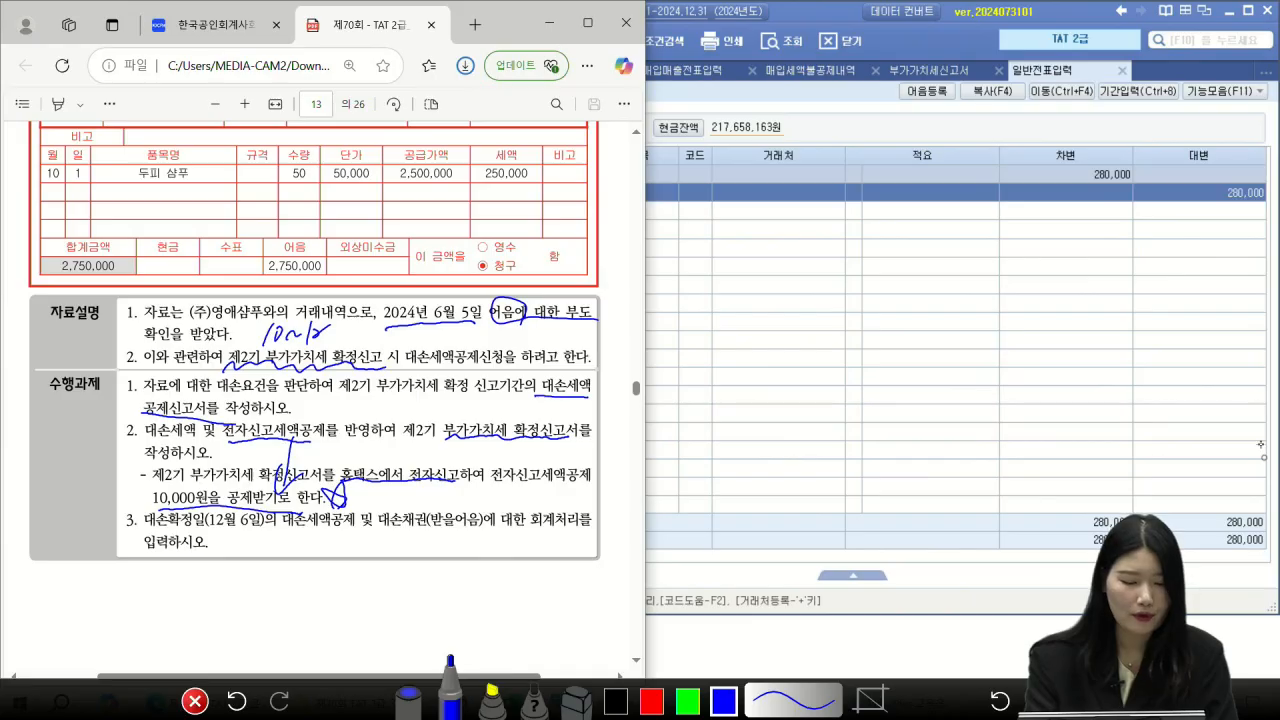
pyautogui.moveTo(158, 529); pyautogui.dragTo(272, 530)
pyautogui.moveTo(524, 533); pyautogui.dragTo(590, 517)
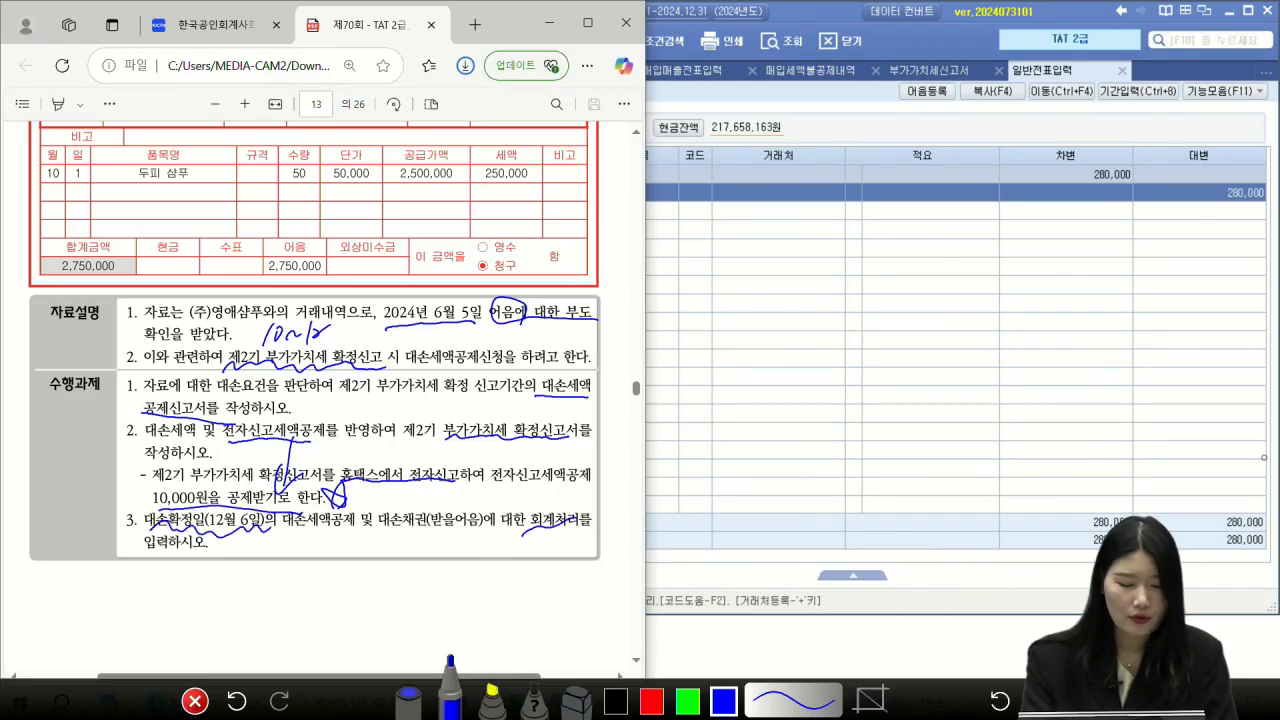
pyautogui.moveTo(140, 562); pyautogui.dragTo(218, 548)
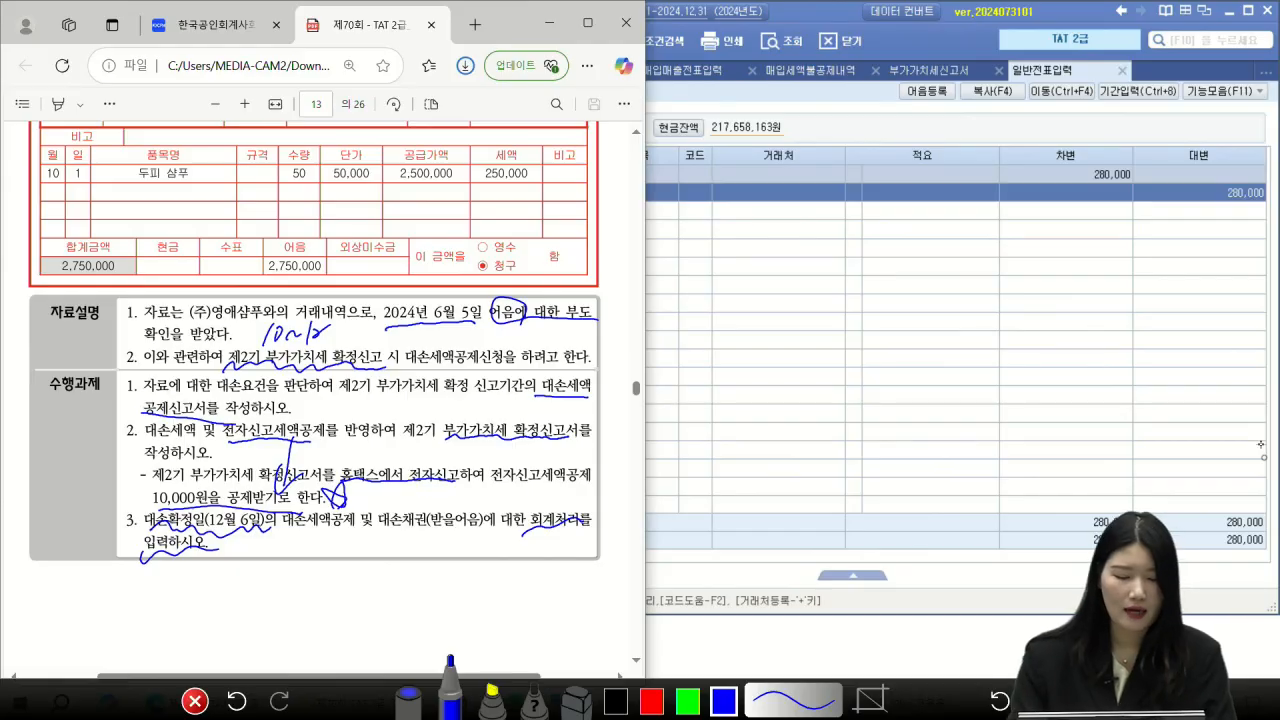
pyautogui.click(195, 701)
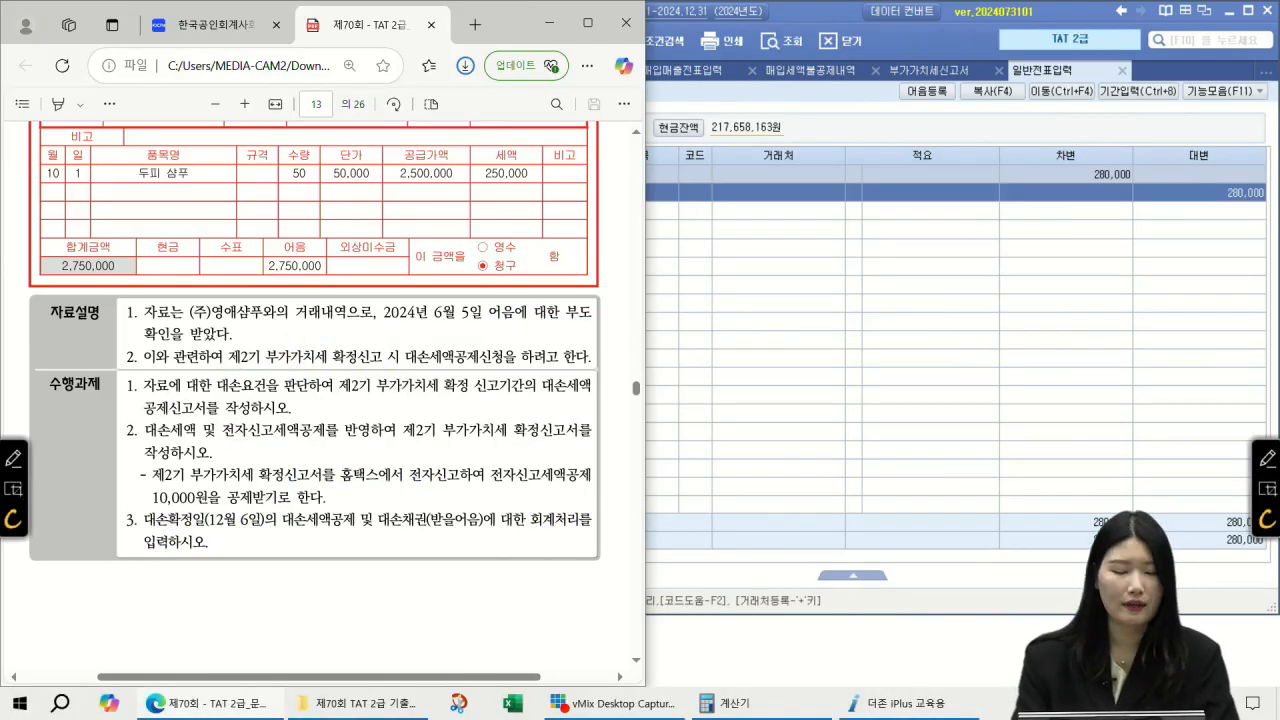
pyautogui.click(945, 150)
# Step: Close the four open screens and open the 10–12 month bad-debt tax credit report
pyautogui.click(750, 72)
pyautogui.click(750, 72)
pyautogui.click(750, 72)
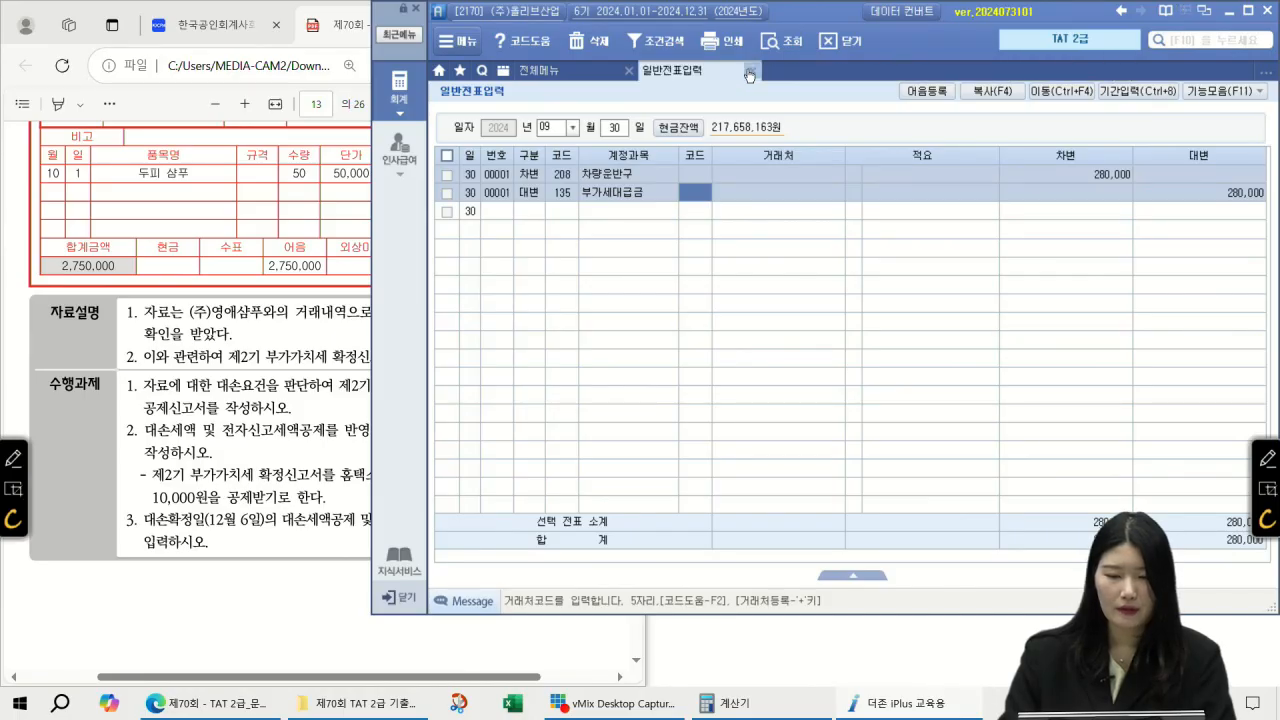
pyautogui.click(750, 72)
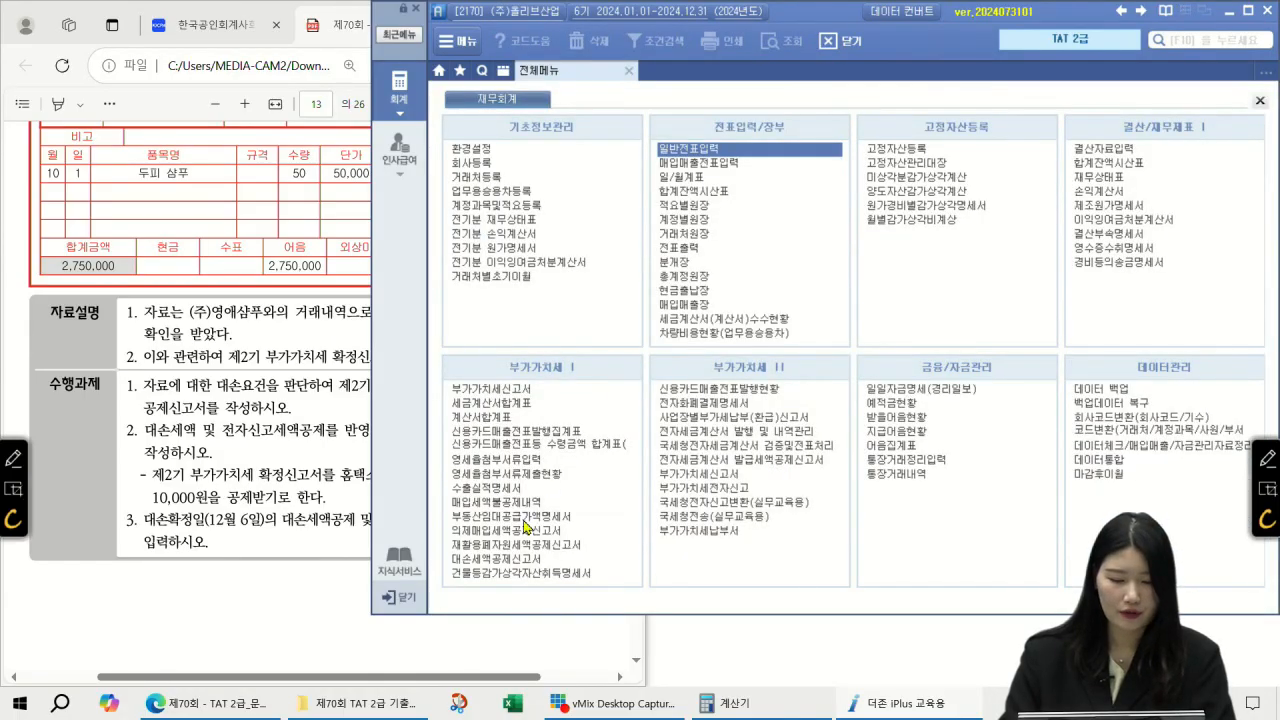
pyautogui.click(506, 560)
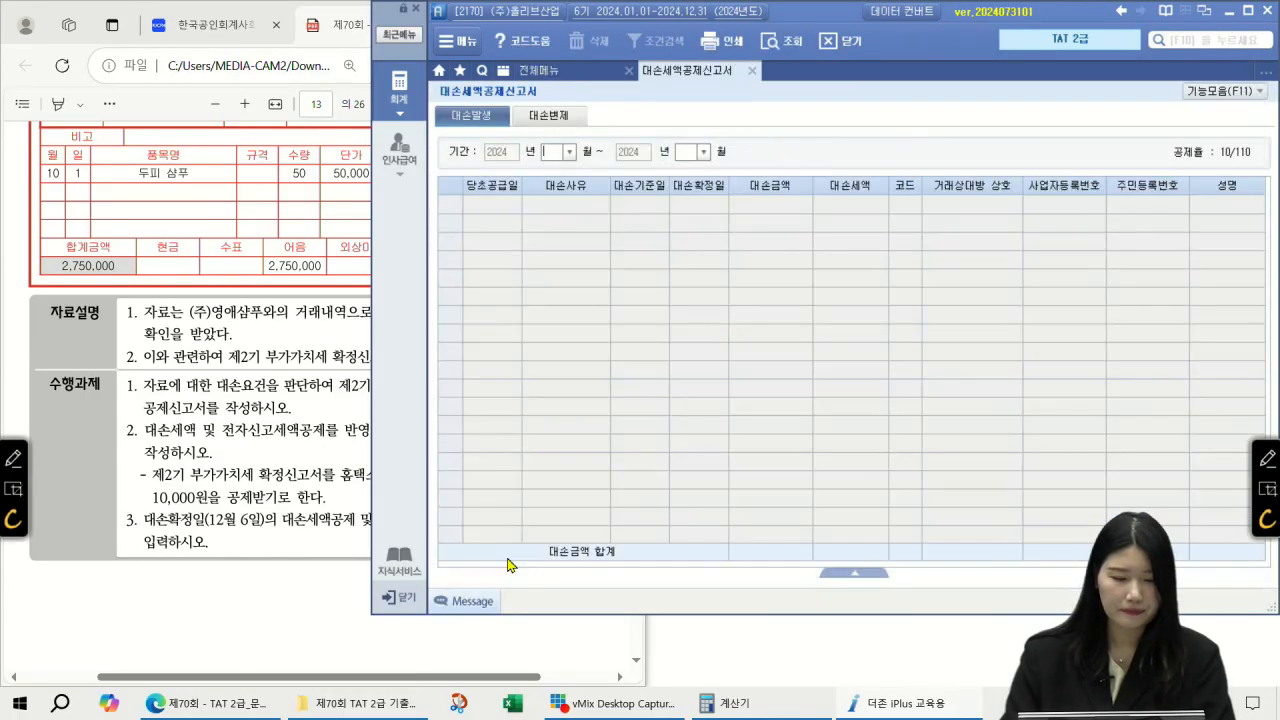
pyautogui.write('10')
pyautogui.press('Return')
pyautogui.write('12')
pyautogui.press('Return')
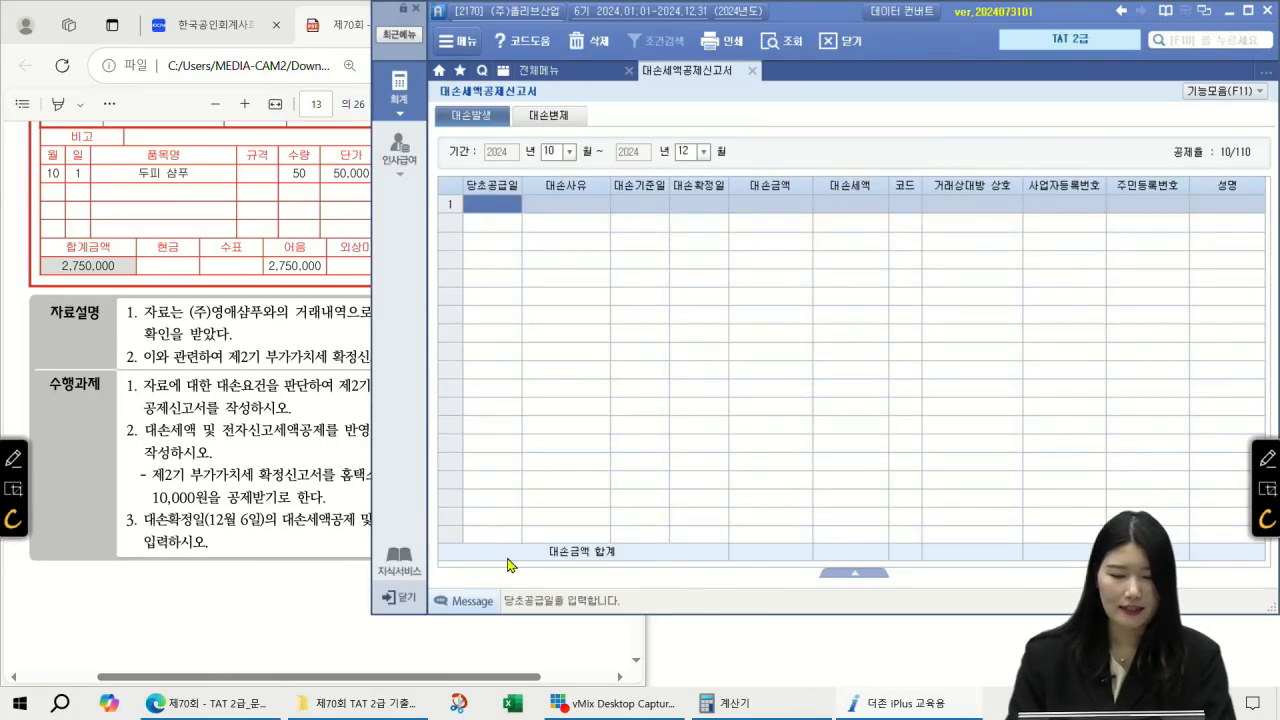
# Step: Enter supply date 2023-10-01, reason 부도, and base date 2024-06-05 in the first row
pyautogui.scroll(5, 150, 250)
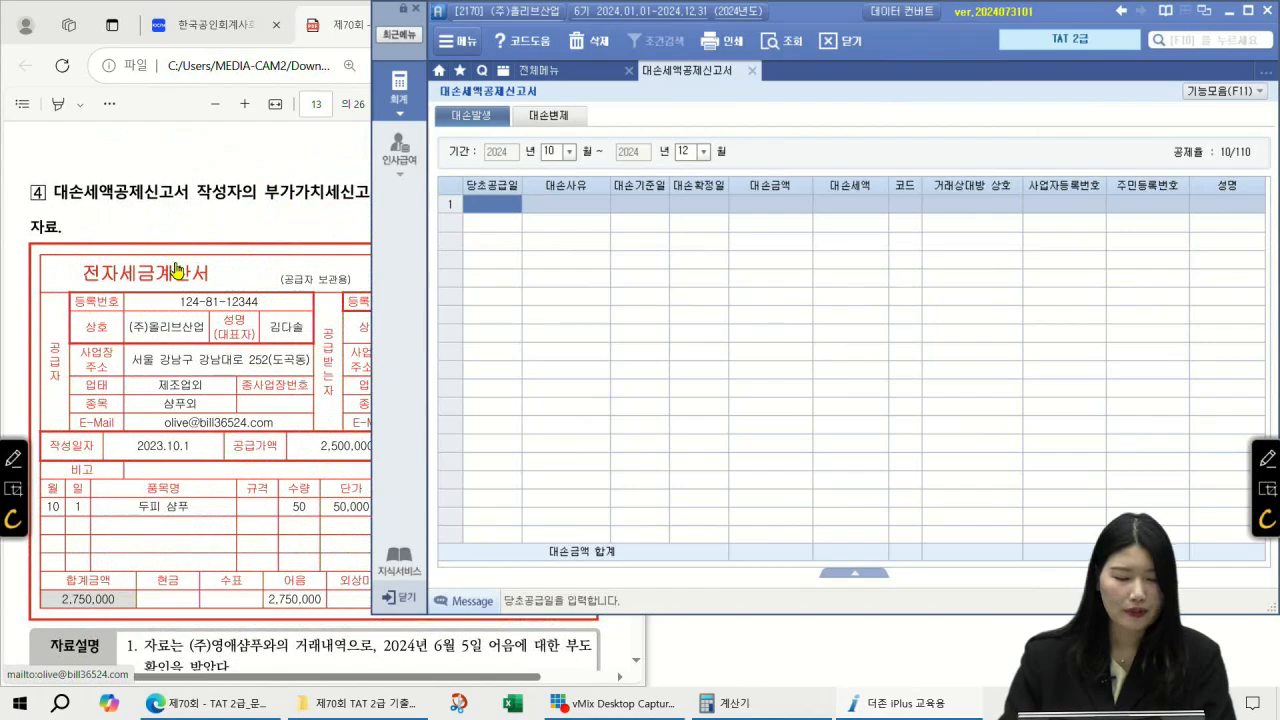
pyautogui.scroll(-1, 176, 270)
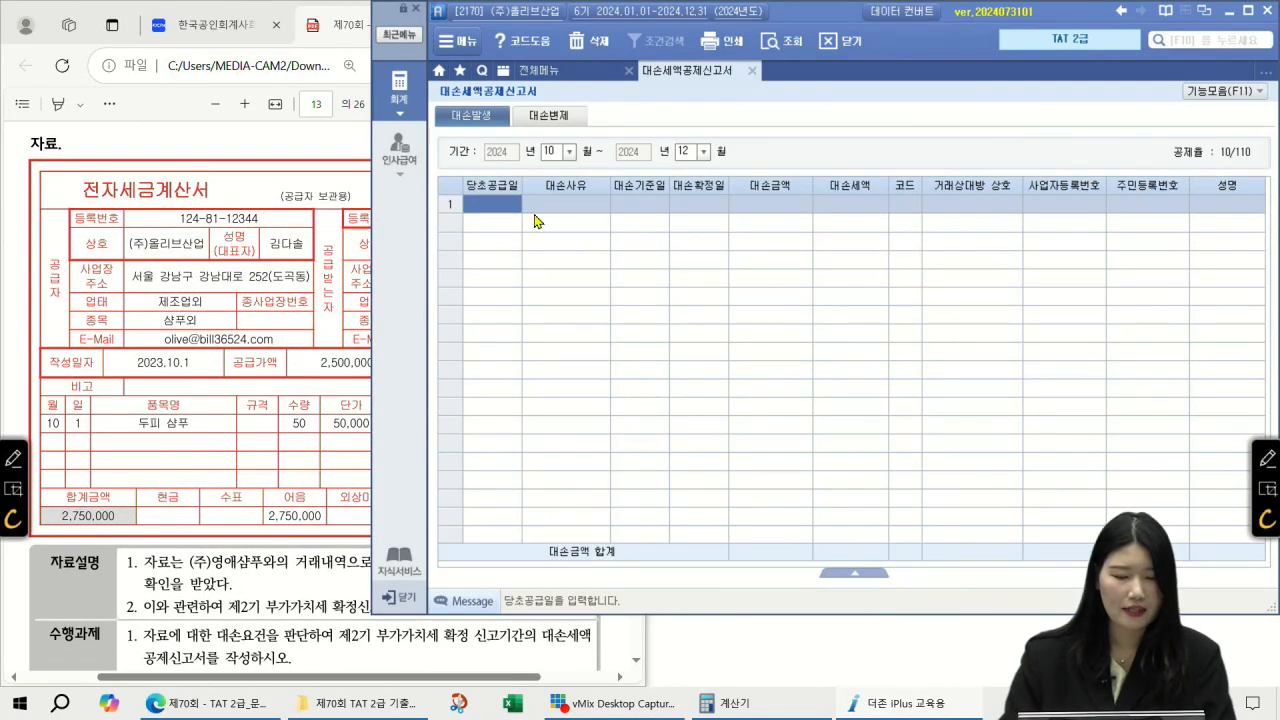
pyautogui.write('2023-10-')
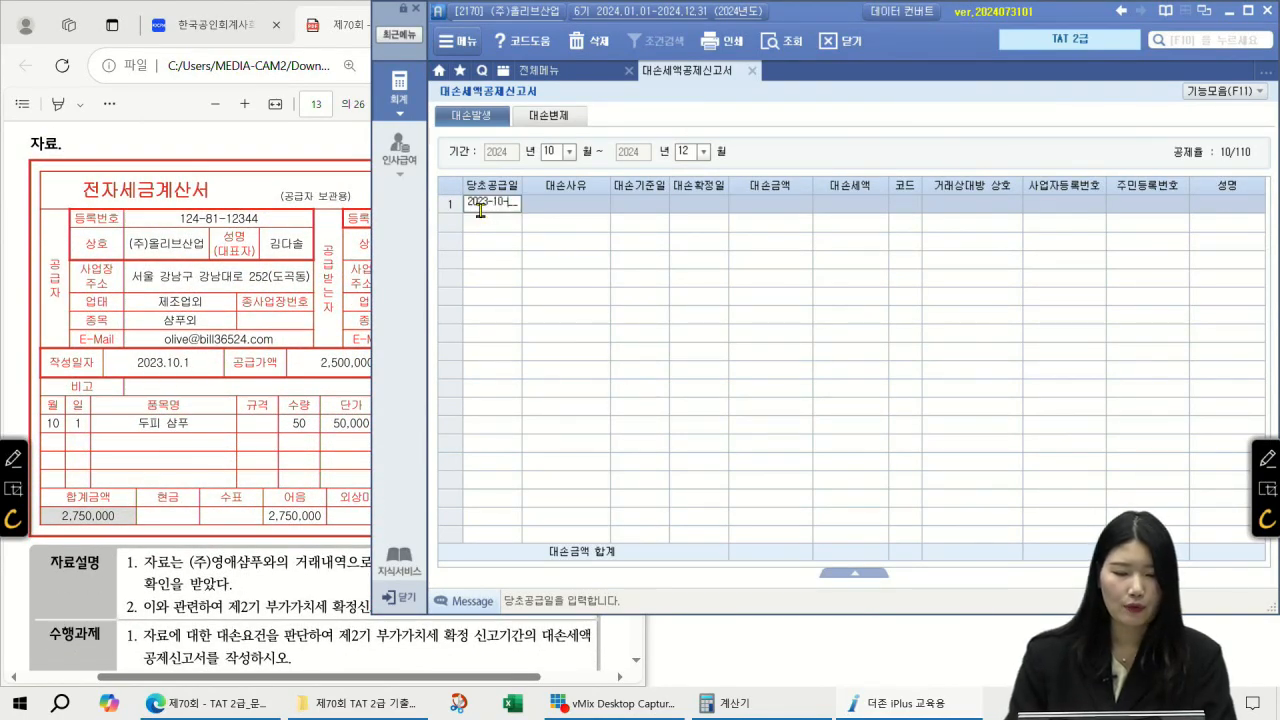
pyautogui.write('01')
pyautogui.press('Return')
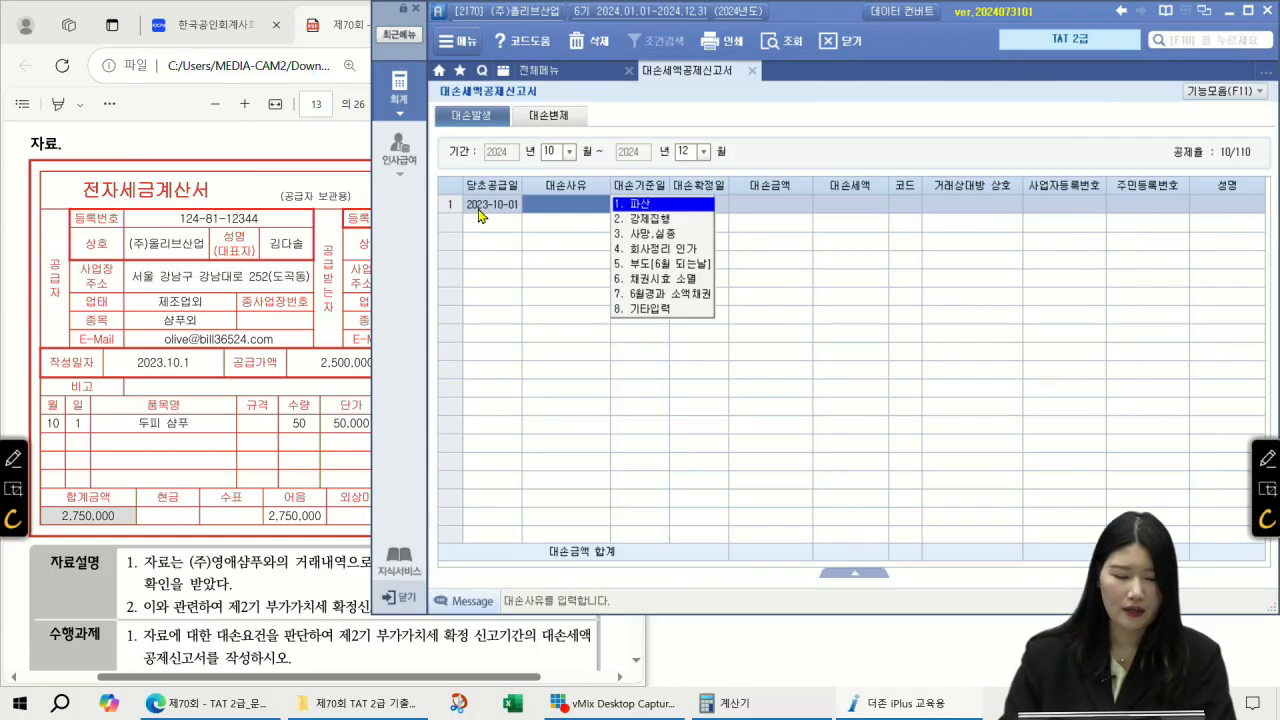
pyautogui.click(641, 264)
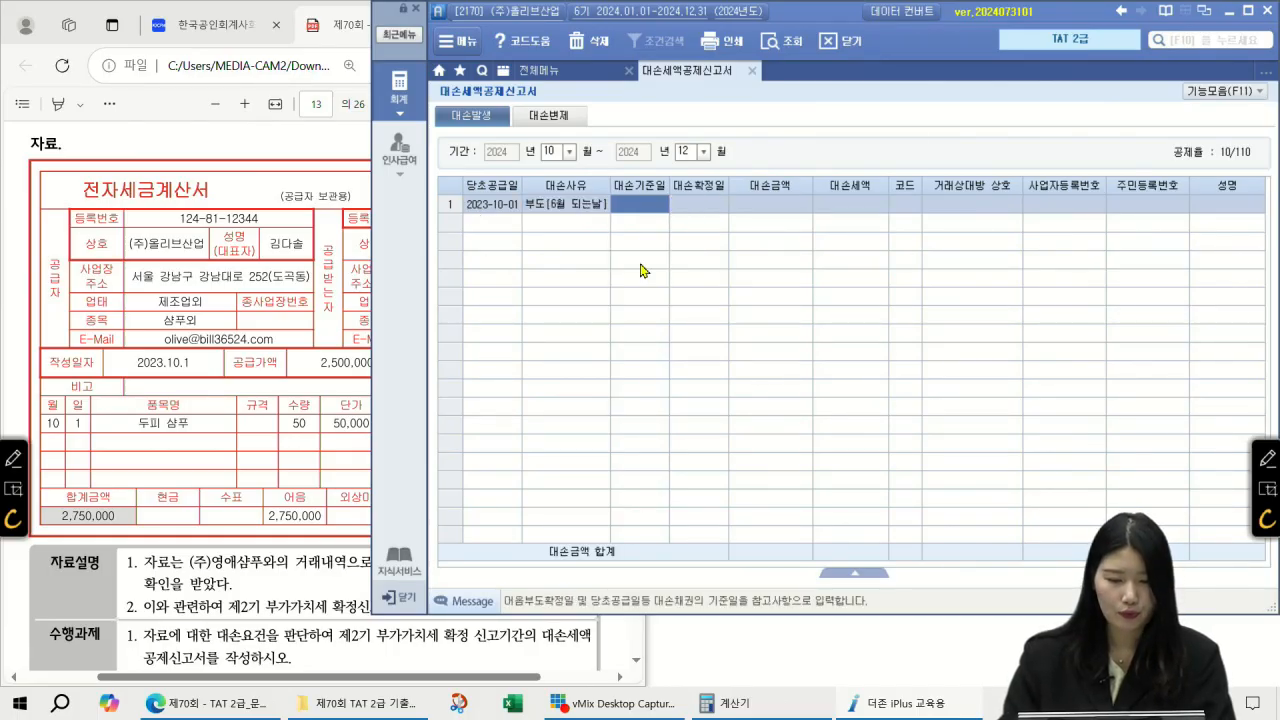
pyautogui.click(267, 143)
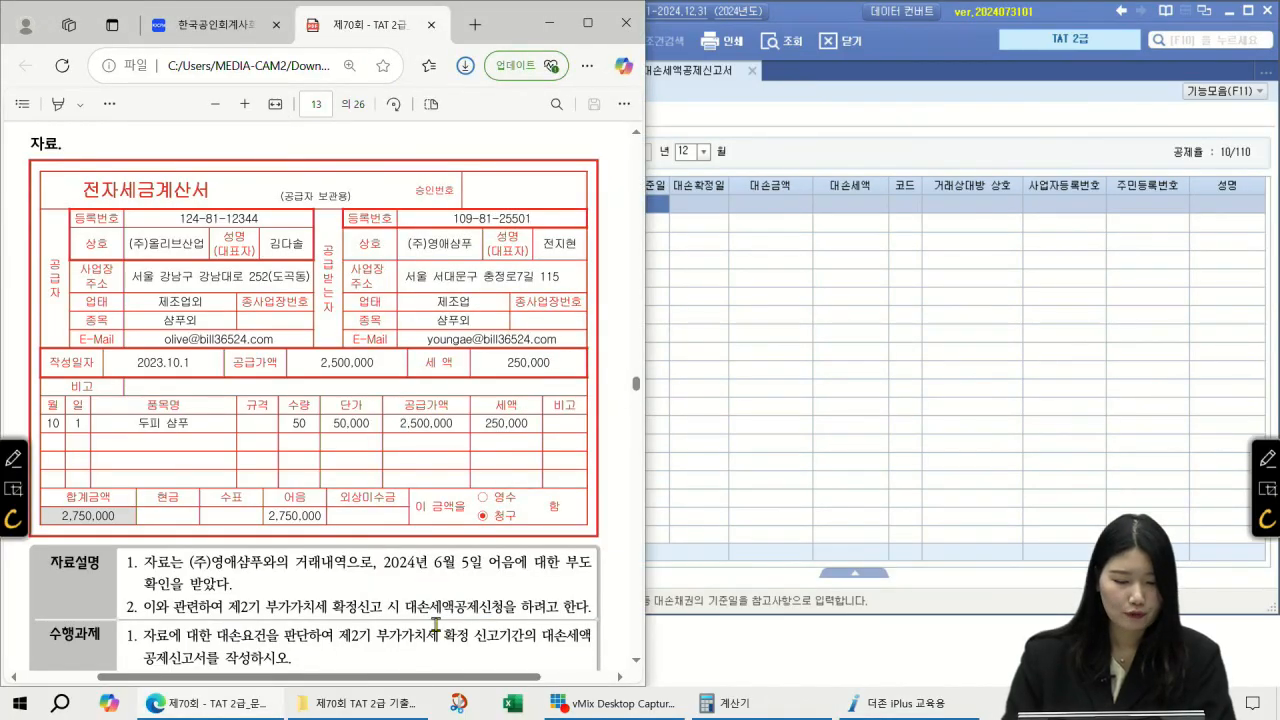
pyautogui.scroll(-1, 458, 598)
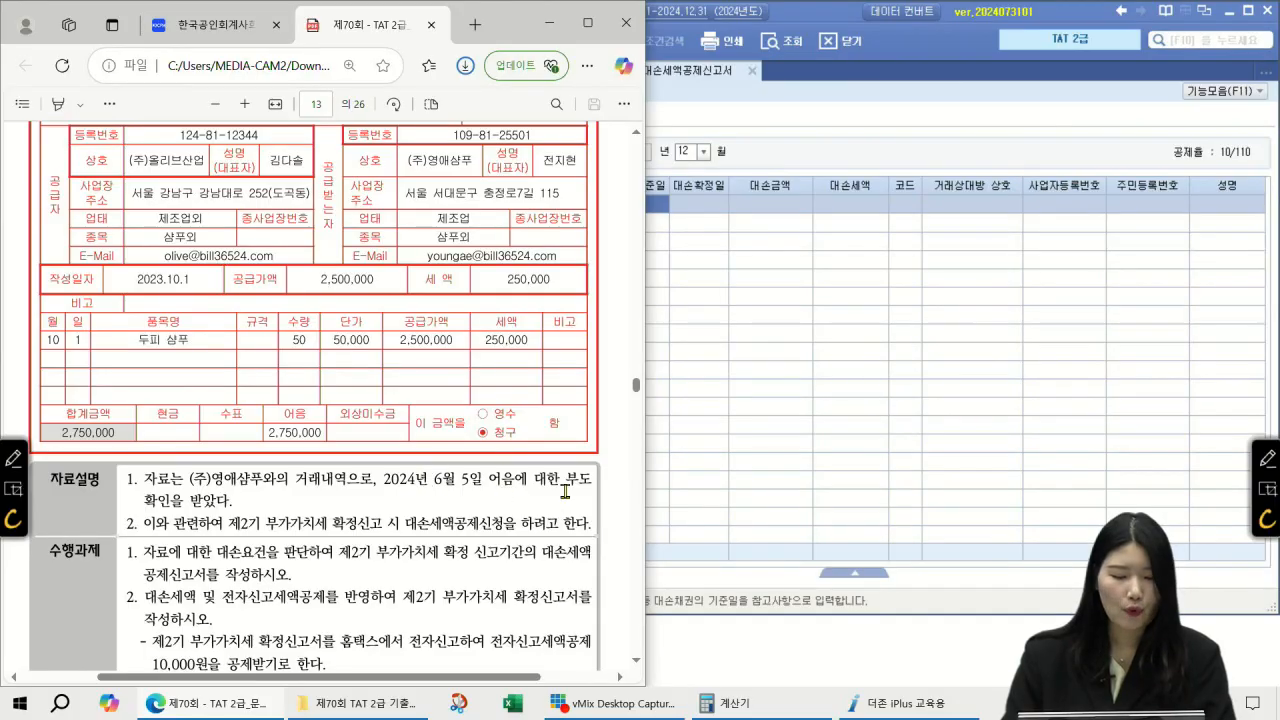
pyautogui.click(667, 205)
pyautogui.write('2024-06-05')
pyautogui.press('Return')
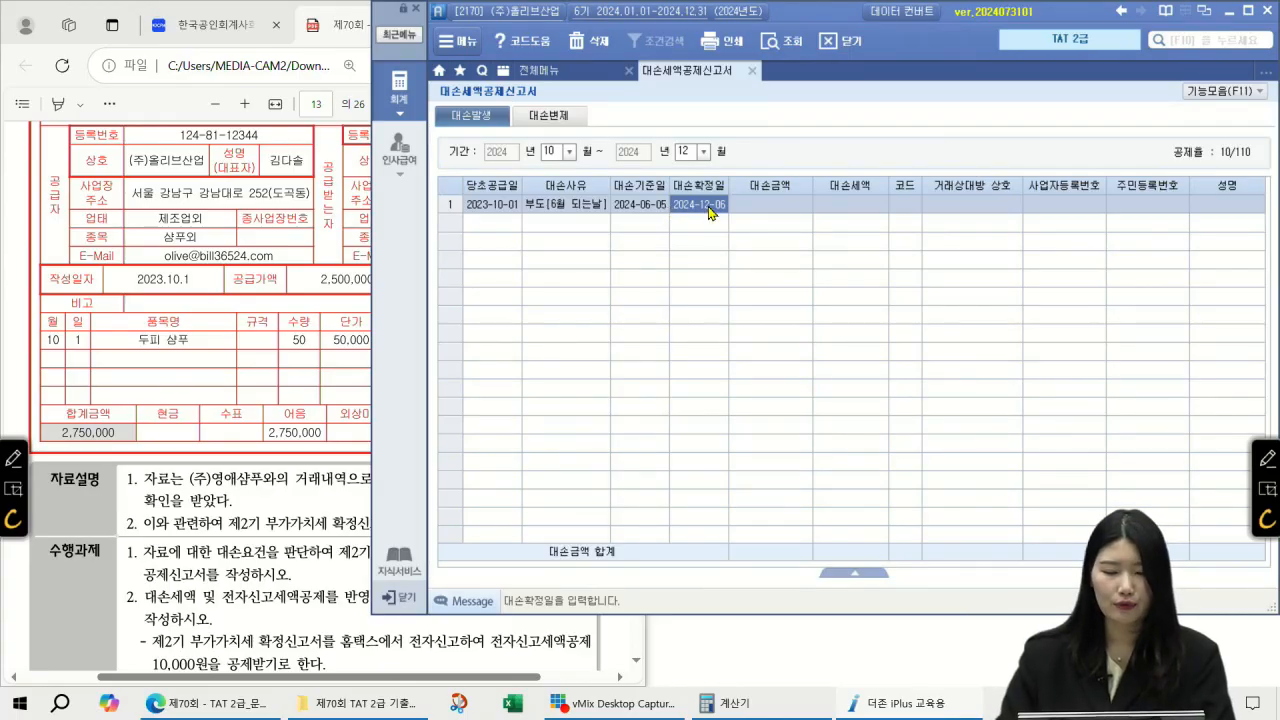
pyautogui.click(1263, 455)
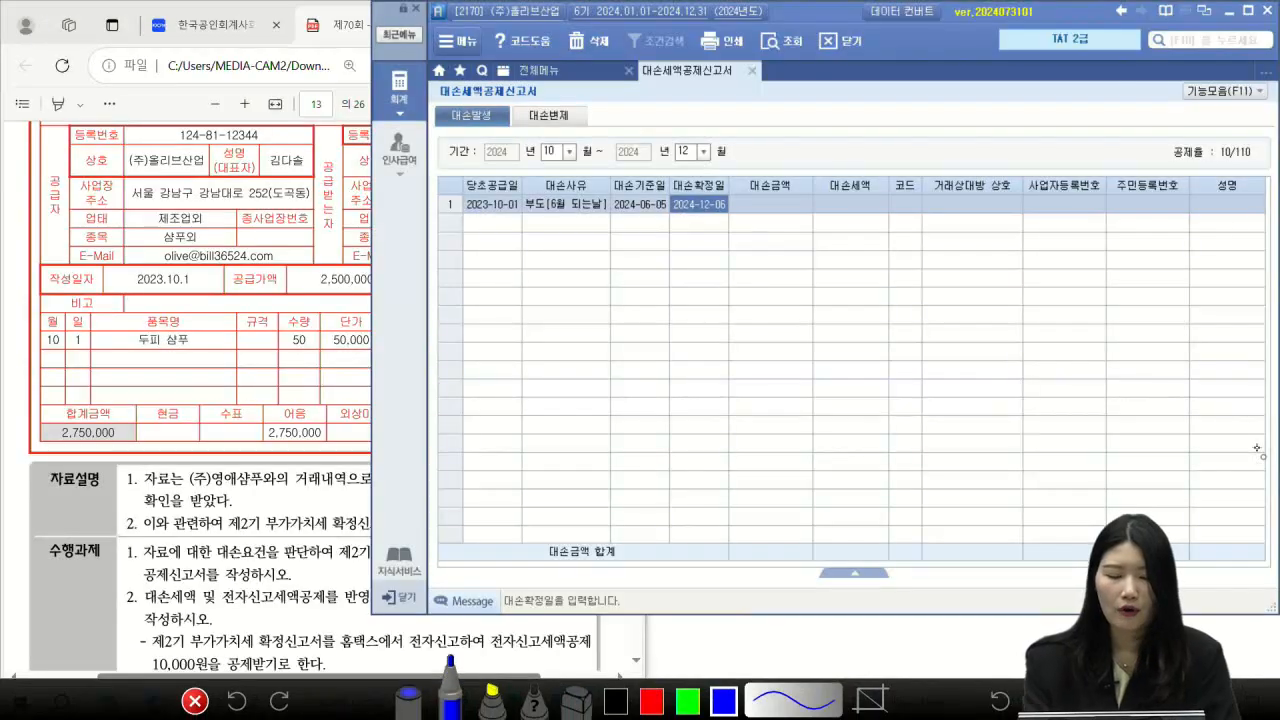
pyautogui.moveTo(672, 213)
pyautogui.mouseDown()
pyautogui.moveTo(622, 171)
pyautogui.moveTo(669, 216)
pyautogui.moveTo(564, 264)
pyautogui.moveTo(584, 258)
pyautogui.mouseUp()
pyautogui.moveTo(488, 273)
pyautogui.mouseDown()
pyautogui.moveTo(509, 270)
pyautogui.moveTo(513, 302)
pyautogui.moveTo(545, 282)
pyautogui.mouseUp()
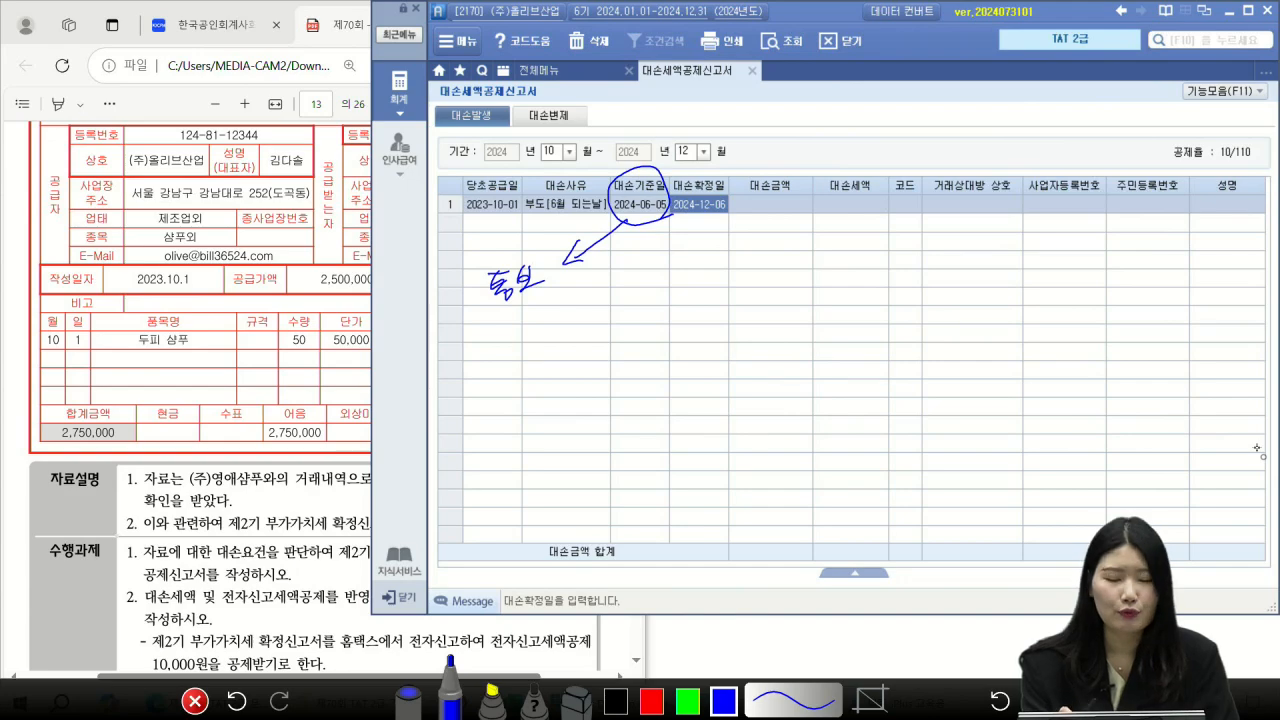
pyautogui.moveTo(530, 290); pyautogui.dragTo(552, 287)
pyautogui.moveTo(476, 262); pyautogui.dragTo(500, 244)
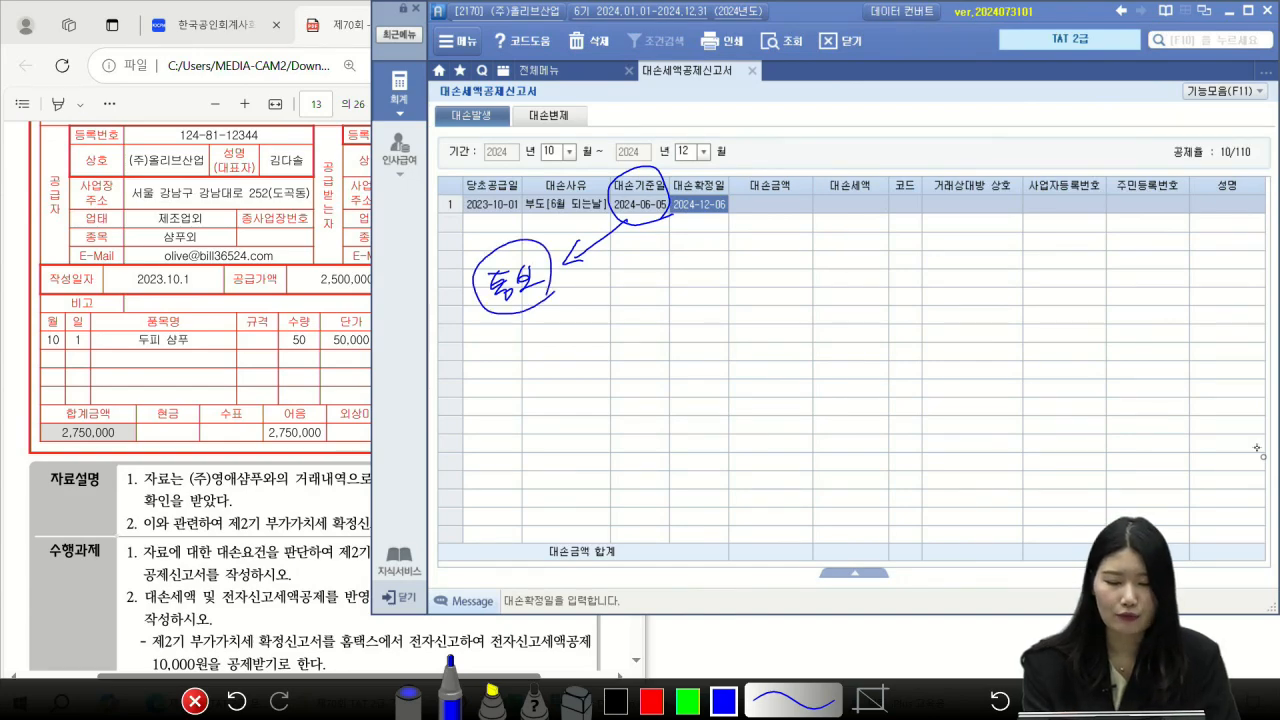
pyautogui.moveTo(731, 186)
pyautogui.mouseDown()
pyautogui.moveTo(714, 162)
pyautogui.moveTo(716, 192)
pyautogui.mouseUp()
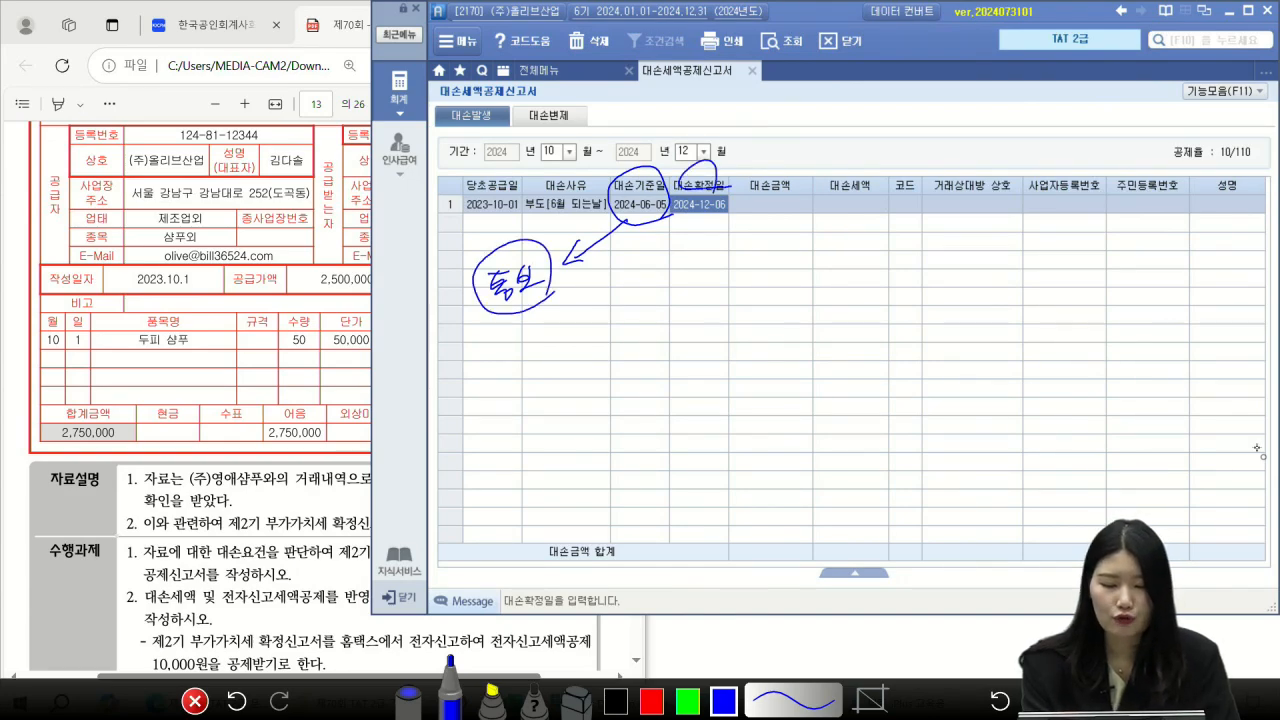
pyautogui.moveTo(640, 213)
pyautogui.mouseDown()
pyautogui.moveTo(644, 262)
pyautogui.moveTo(622, 282)
pyautogui.mouseUp()
pyautogui.moveTo(614, 272)
pyautogui.mouseDown()
pyautogui.moveTo(612, 300)
pyautogui.moveTo(628, 300)
pyautogui.mouseUp()
pyautogui.moveTo(657, 212); pyautogui.dragTo(681, 279)
pyautogui.moveTo(673, 264)
pyautogui.mouseDown()
pyautogui.moveTo(672, 296)
pyautogui.moveTo(696, 300)
pyautogui.mouseUp()
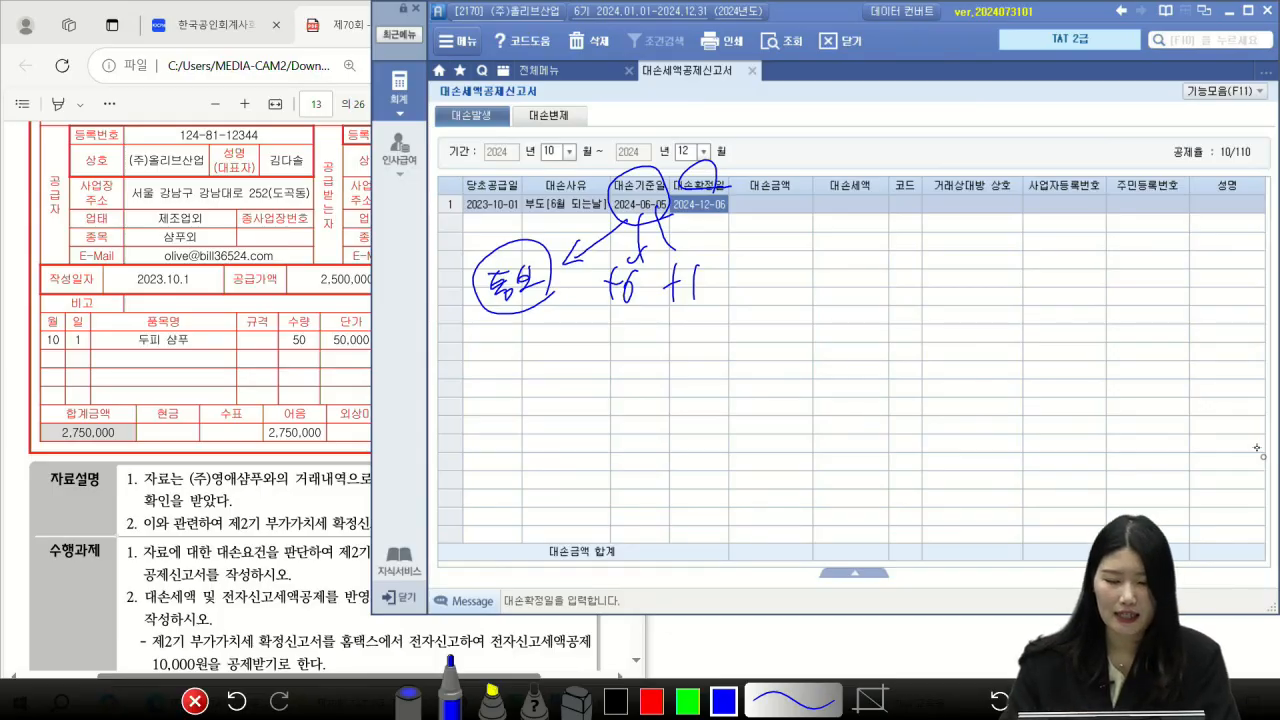
pyautogui.moveTo(683, 211)
pyautogui.mouseDown()
pyautogui.moveTo(729, 212)
pyautogui.moveTo(713, 171)
pyautogui.moveTo(705, 215)
pyautogui.mouseUp()
pyautogui.moveTo(524, 162)
pyautogui.mouseDown()
pyautogui.moveTo(720, 162)
pyautogui.moveTo(745, 176)
pyautogui.moveTo(732, 202)
pyautogui.mouseUp()
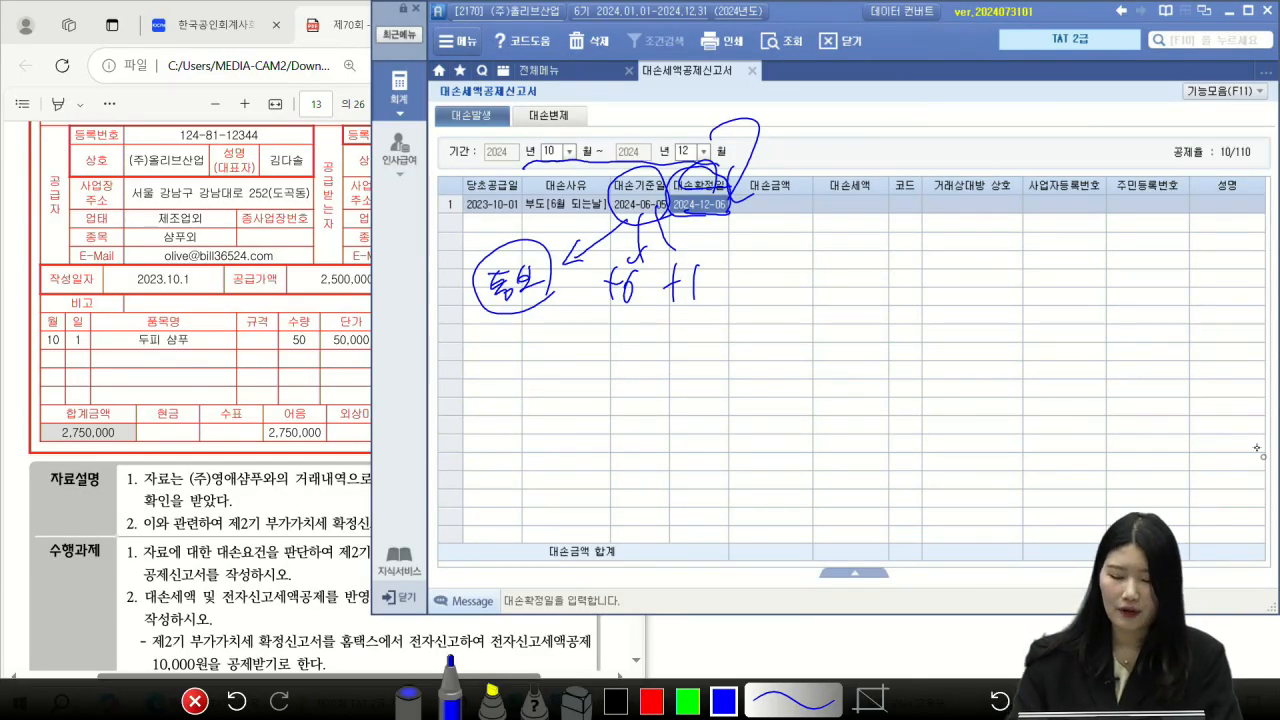
pyautogui.press('Escape')
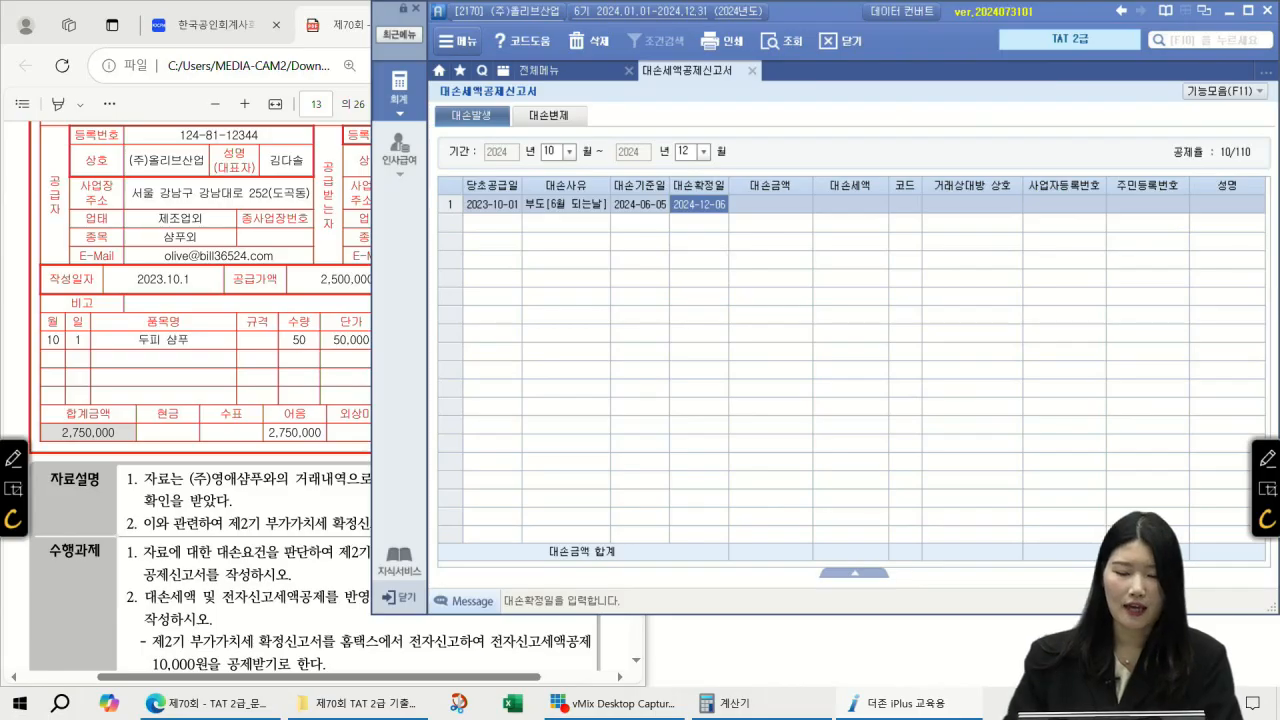
# Step: Enter the 2,750,000 bad-debt amount and select partner 00114 (주)영애샴푸 via an 영애 search
pyautogui.press('Return')
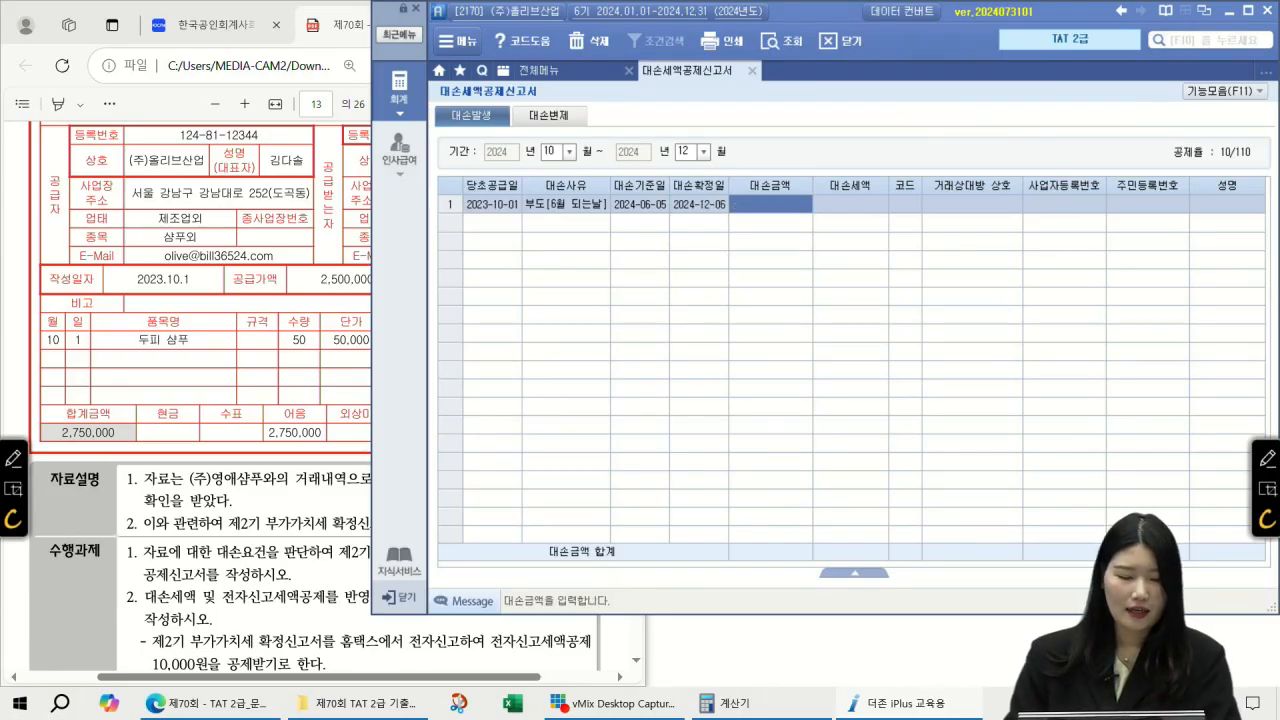
pyautogui.write('2750000')
pyautogui.press('Return')
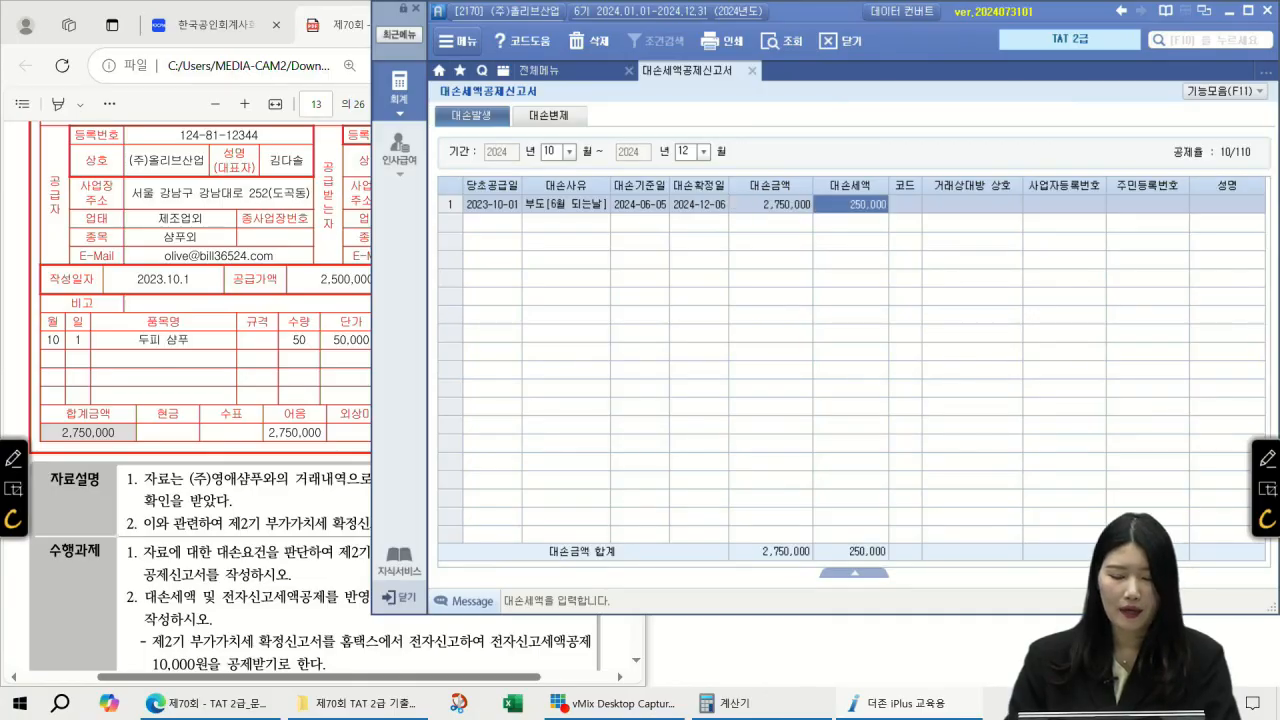
pyautogui.click(899, 205)
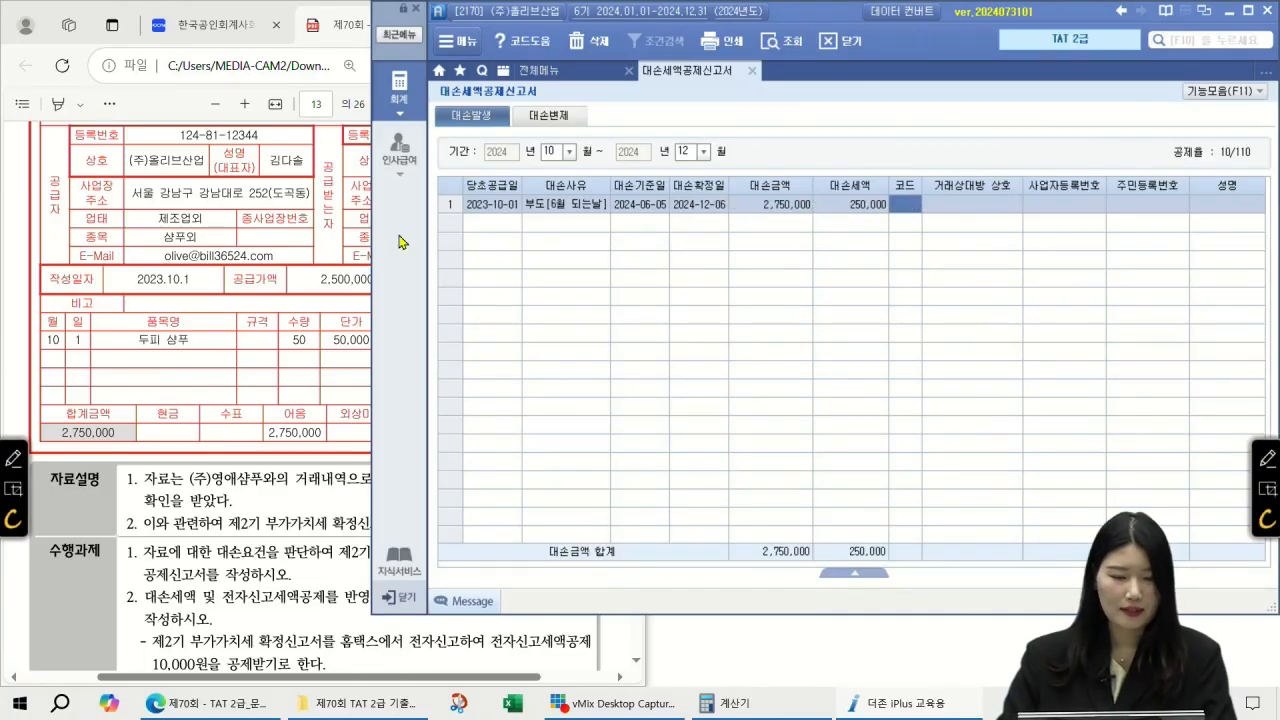
pyautogui.click(14, 277)
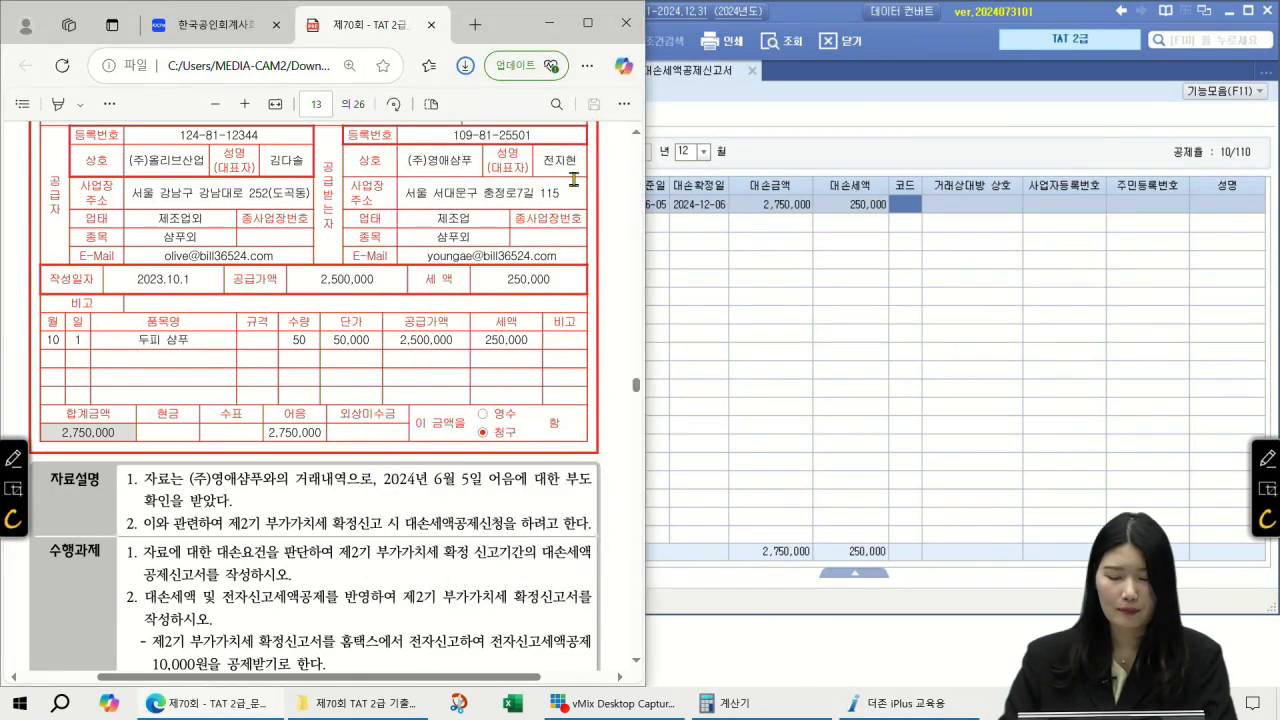
pyautogui.doubleClick(912, 205)
pyautogui.write('영애샴푸')
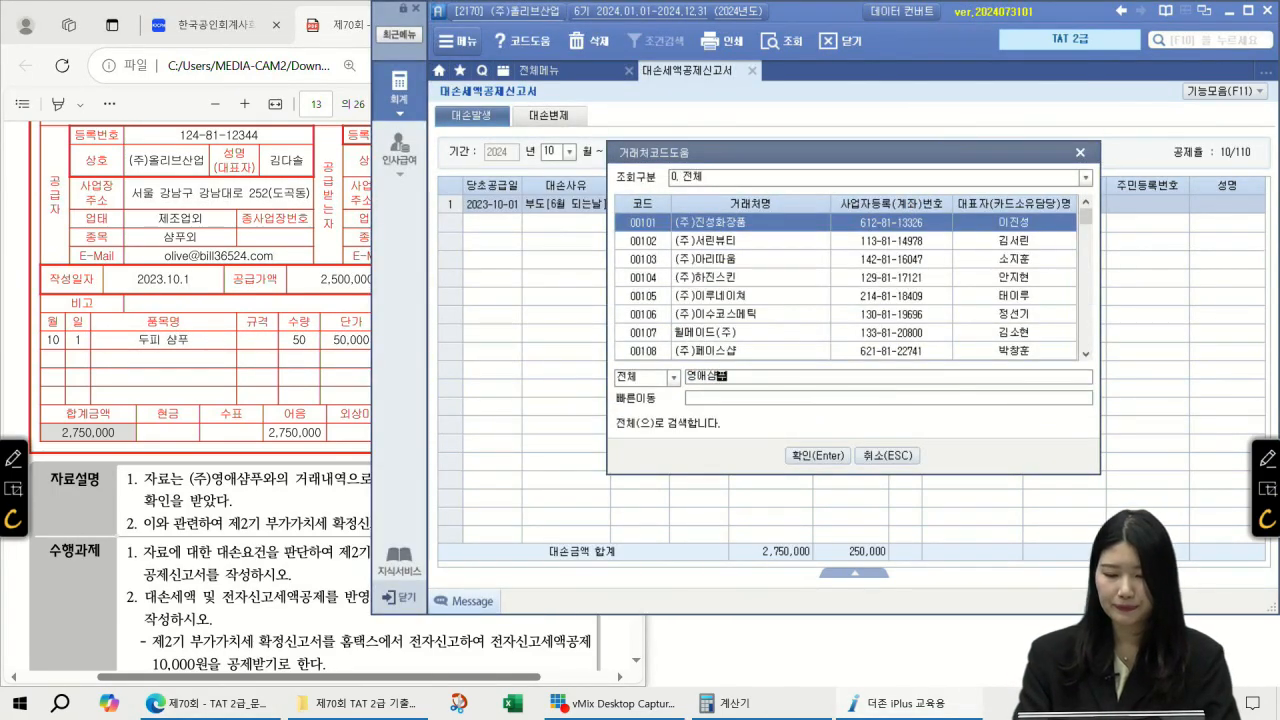
pyautogui.press('Return')
pyautogui.press('Return')
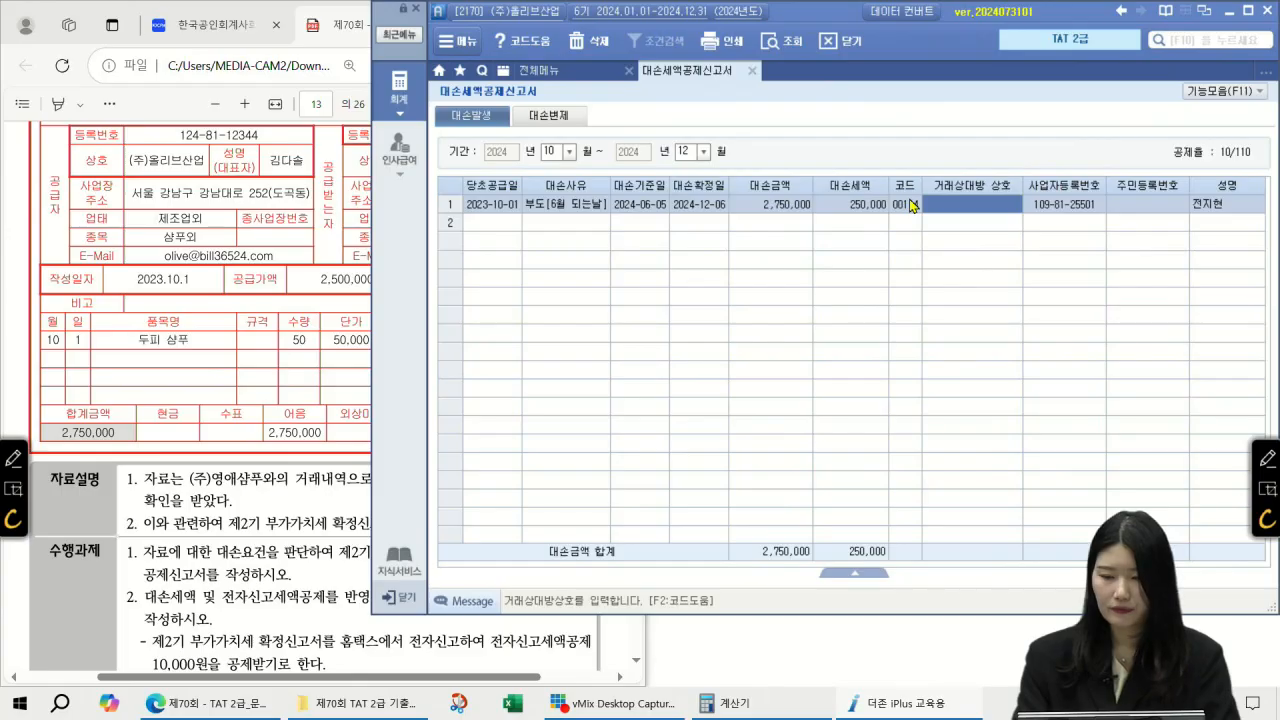
pyautogui.write('(주')
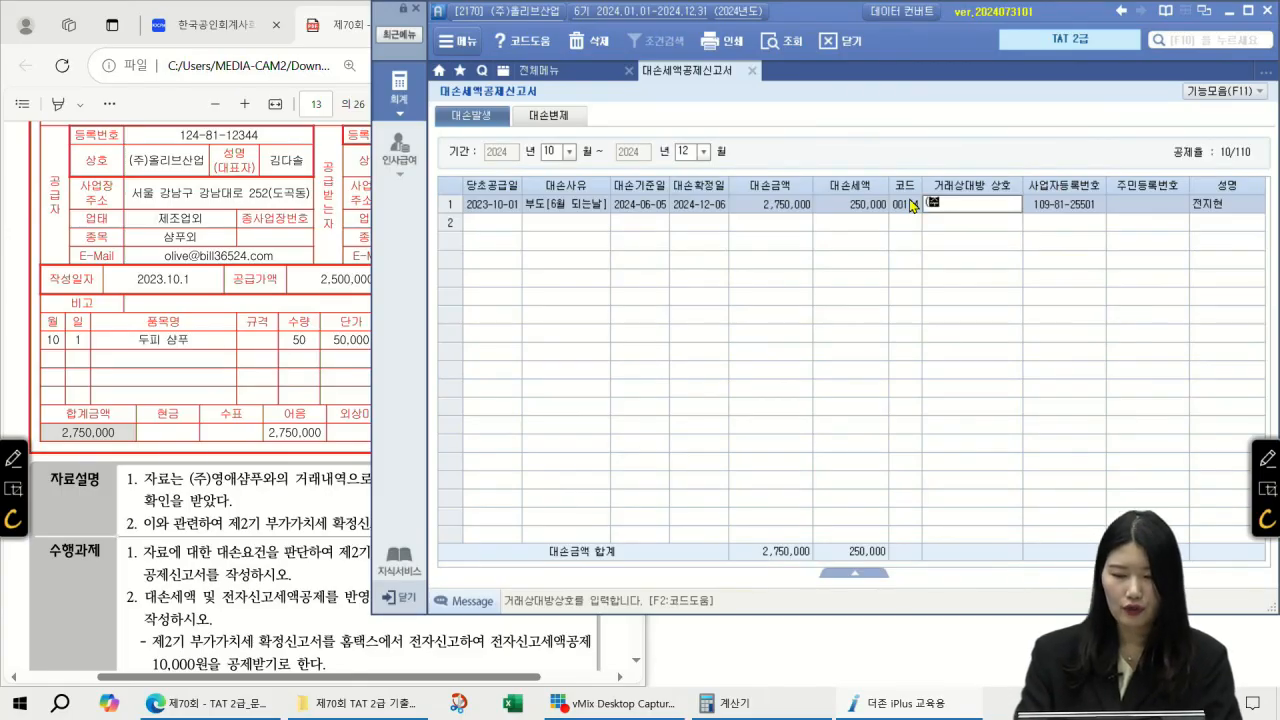
pyautogui.write(')영애샴푸')
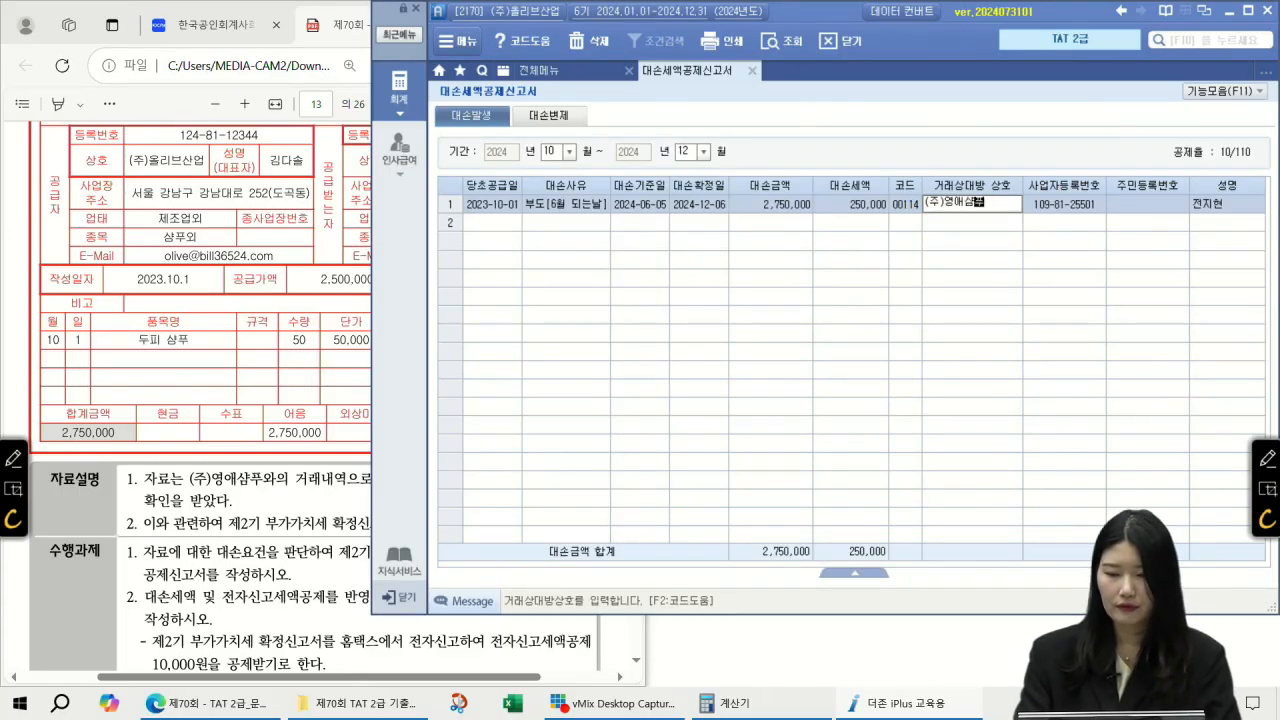
pyautogui.press('Return')
pyautogui.press('Return')
pyautogui.press('Return')
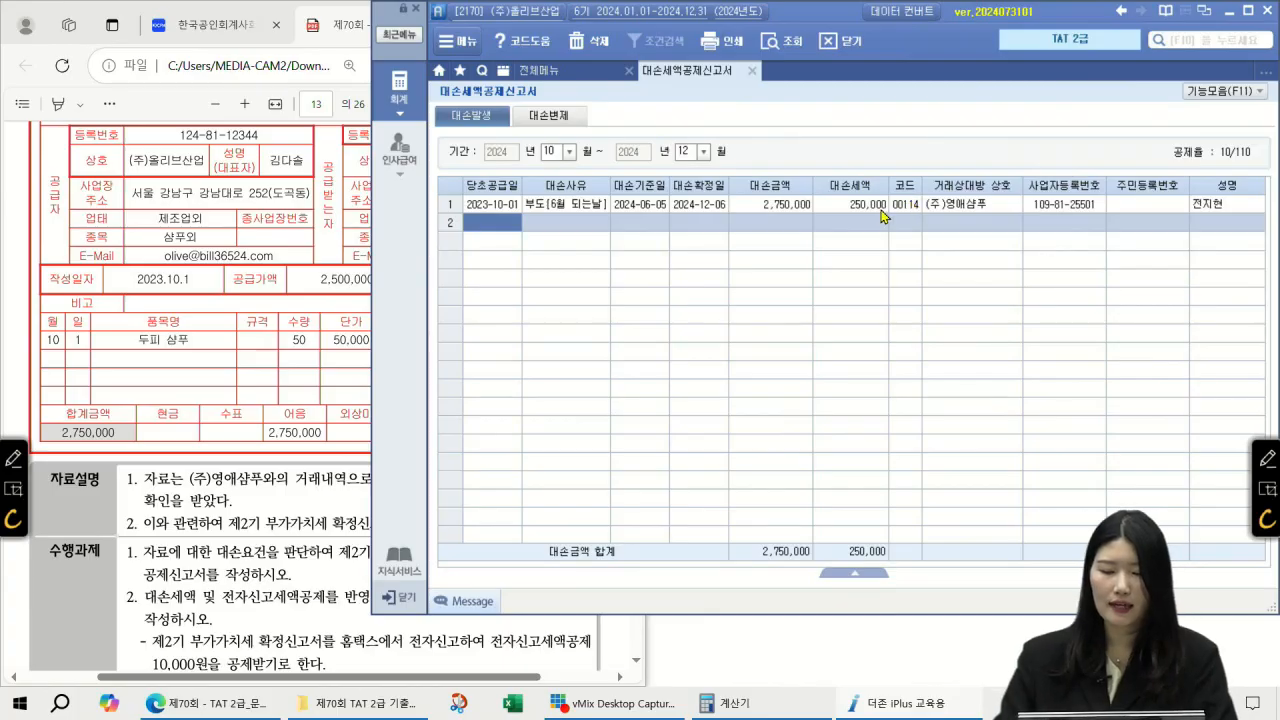
pyautogui.click(868, 206)
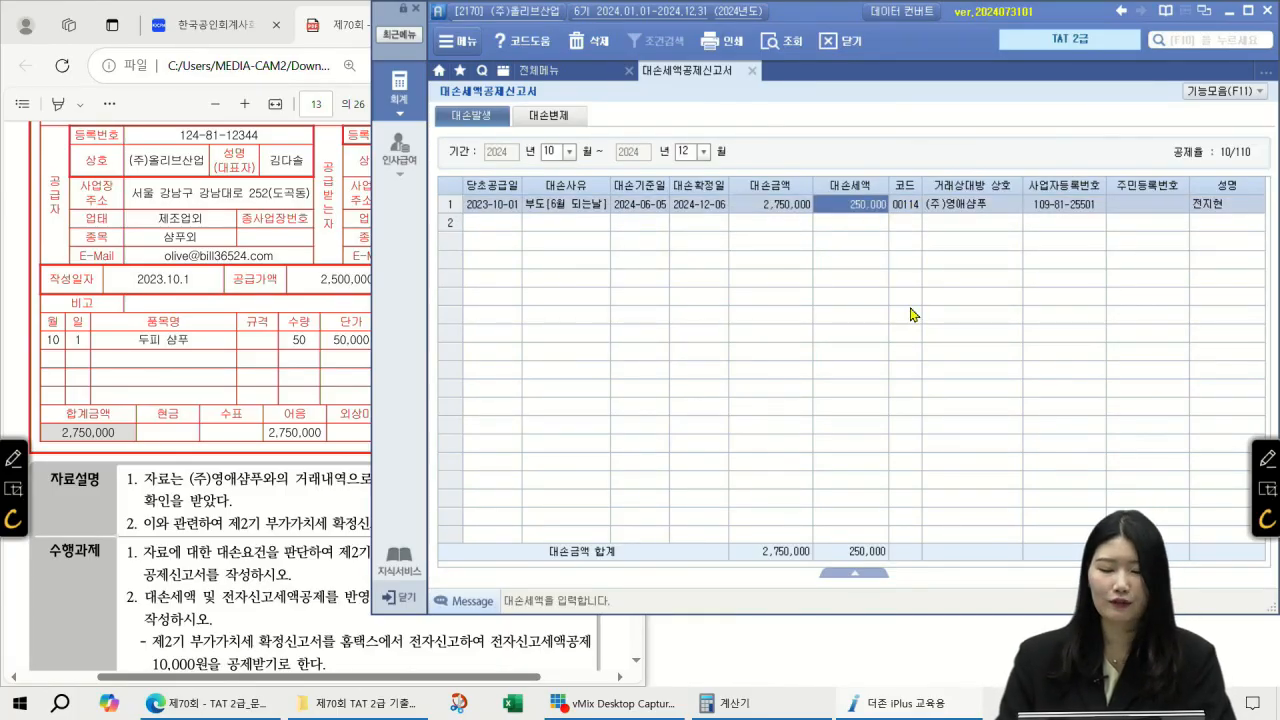
# Step: Open the 10–12 month VAT return as a regular filing and check line 8's -250,000
pyautogui.click(589, 75)
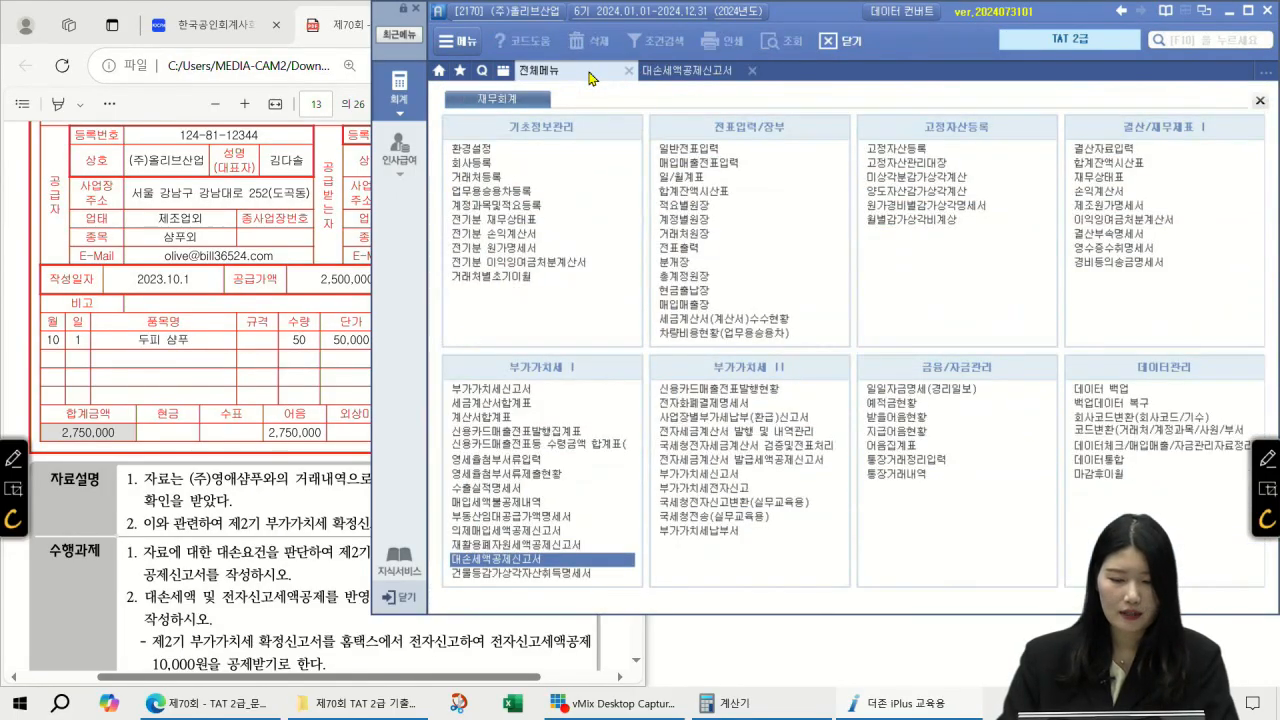
pyautogui.click(541, 390)
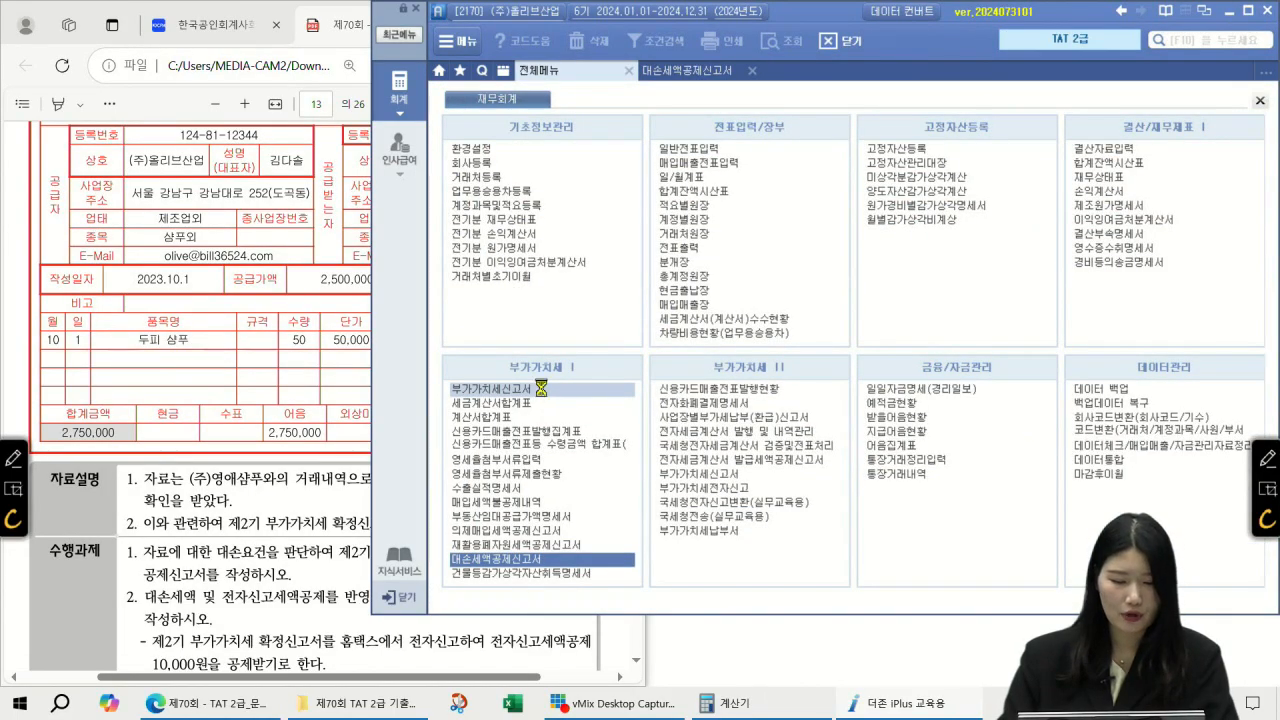
pyautogui.write('1012')
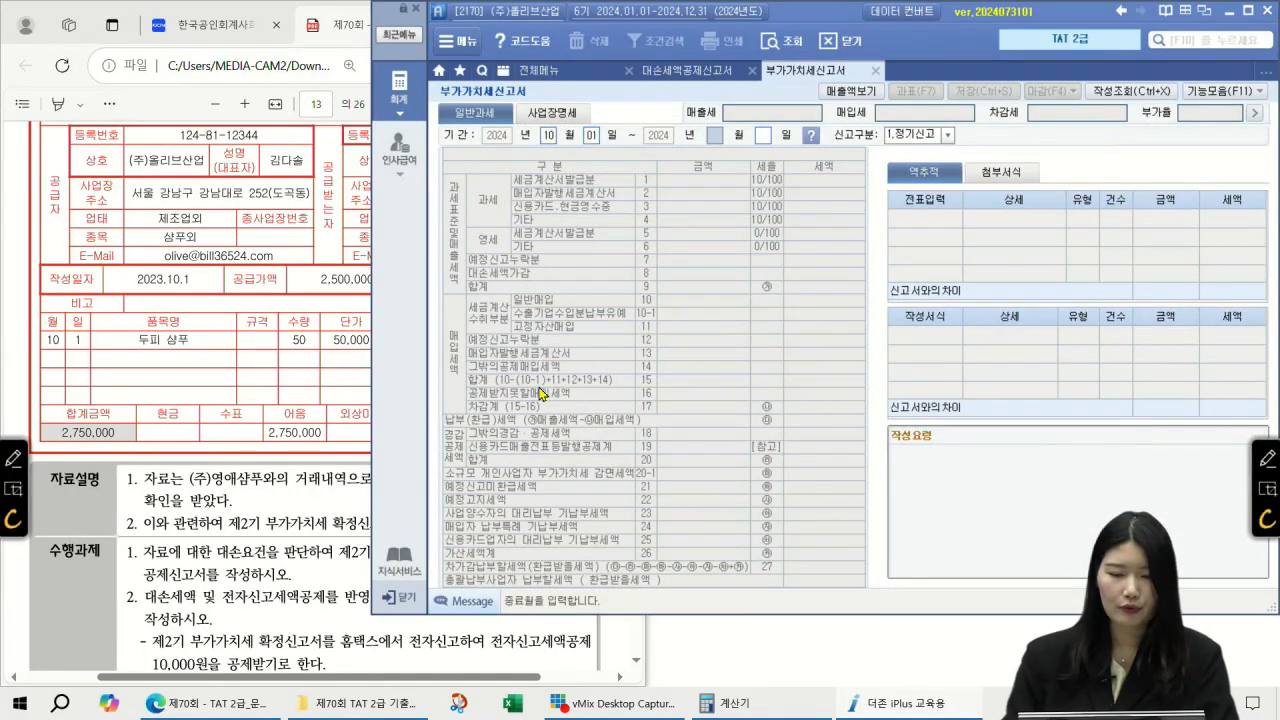
pyautogui.press('Return')
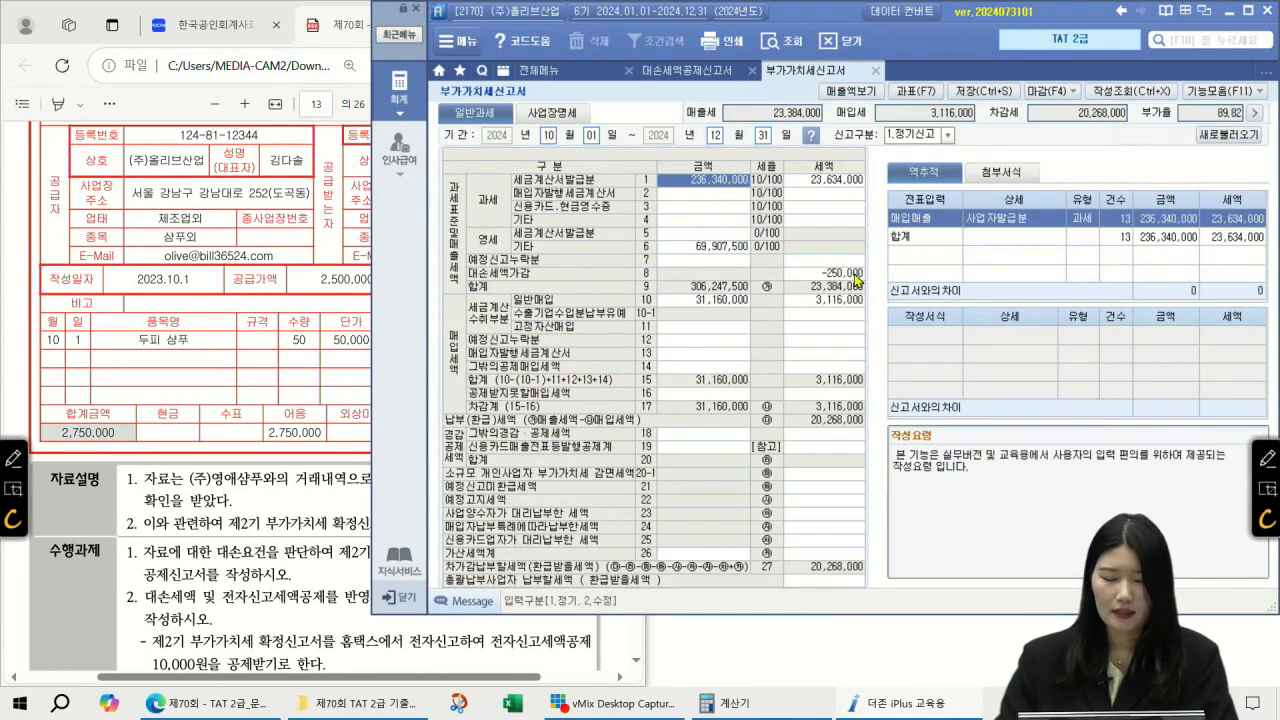
pyautogui.click(858, 274)
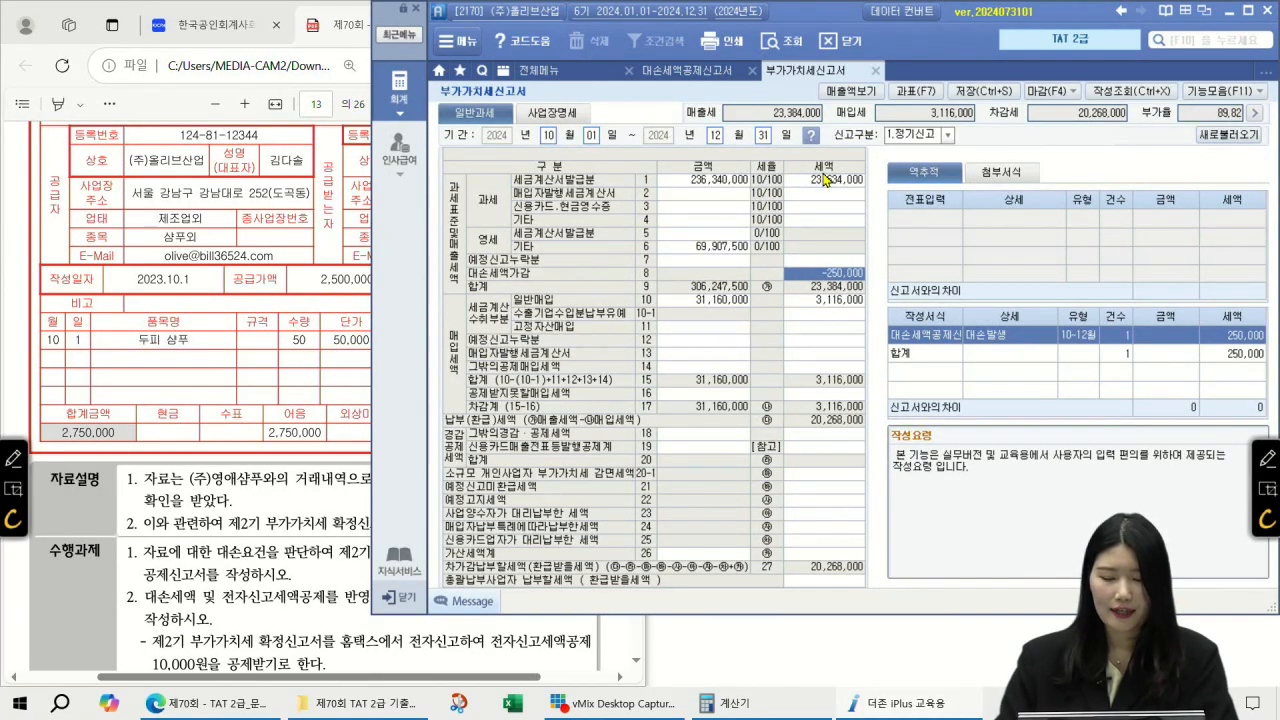
pyautogui.click(820, 437)
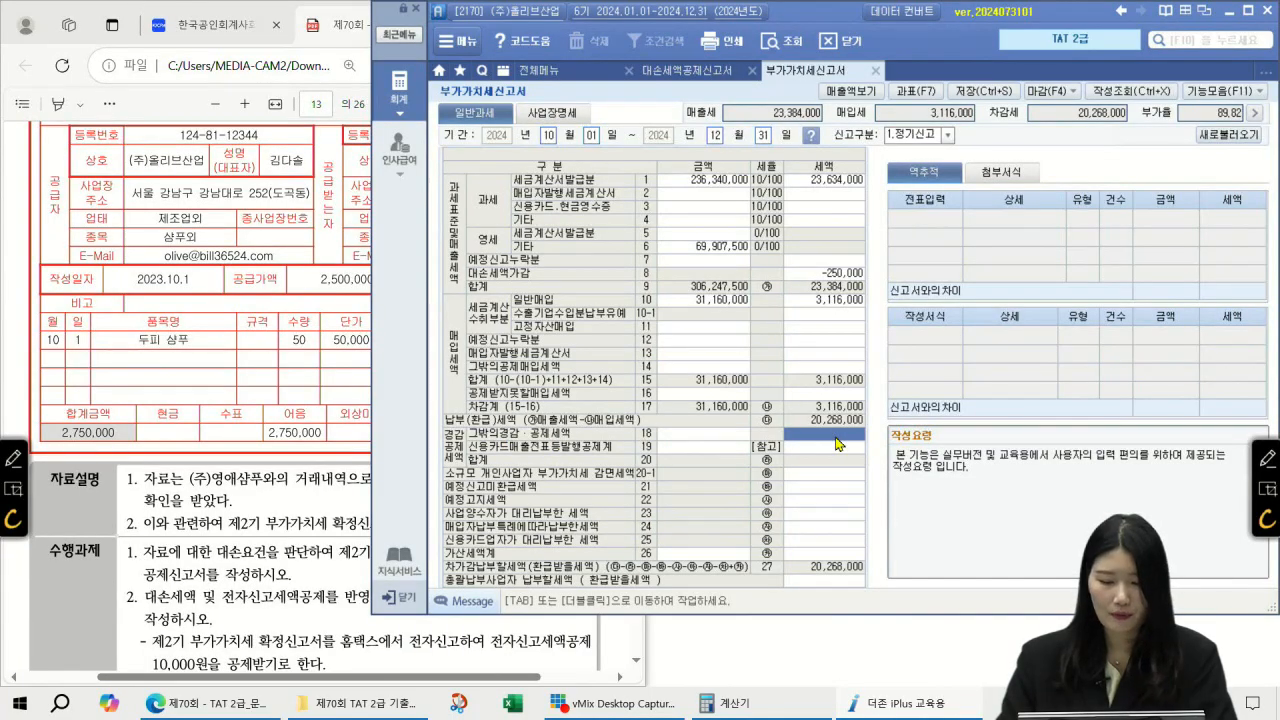
# Step: Enter a 10,000 e-filing tax credit on line 54 and save the VAT return
pyautogui.doubleClick(838, 443)
pyautogui.click(985, 224)
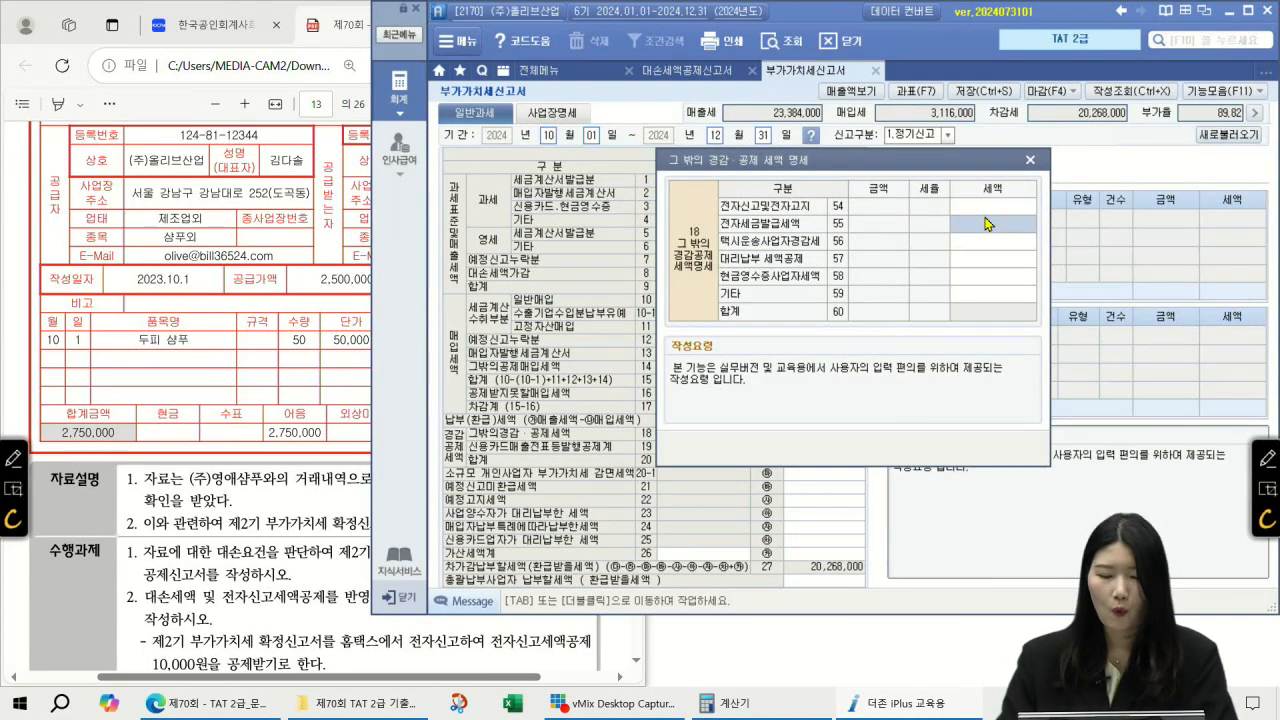
pyautogui.click(1010, 208)
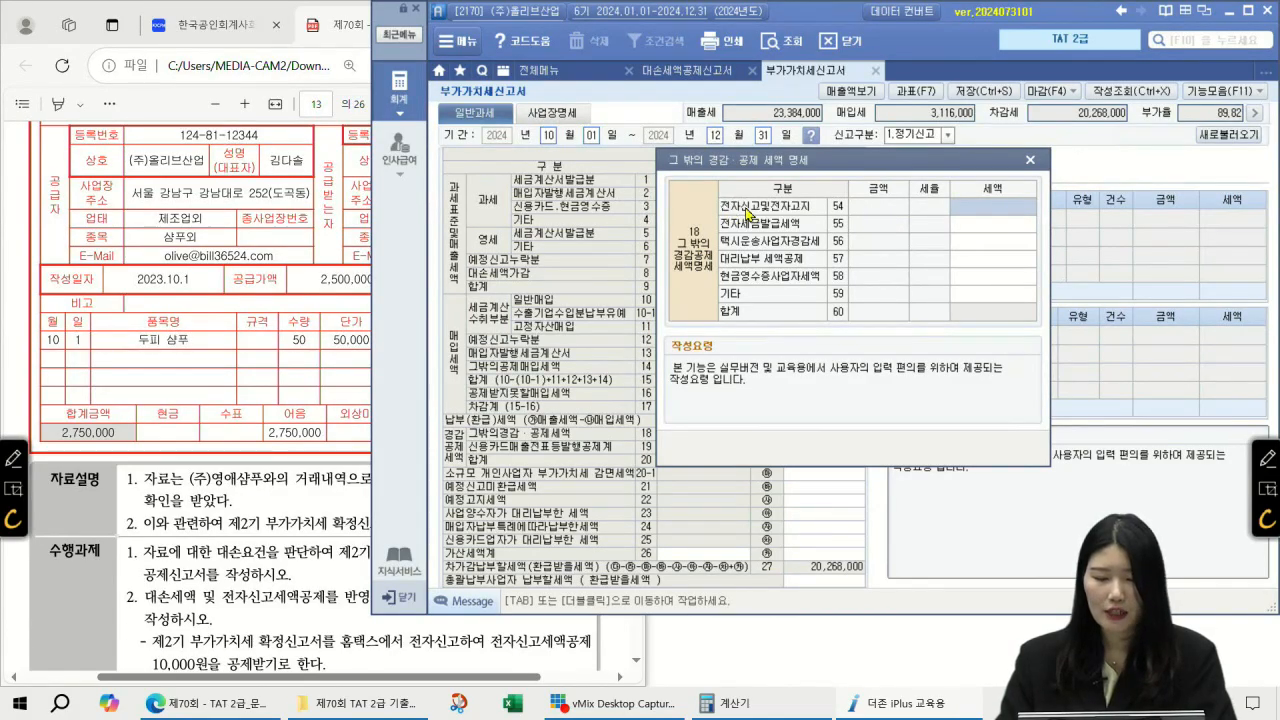
pyautogui.write('10000')
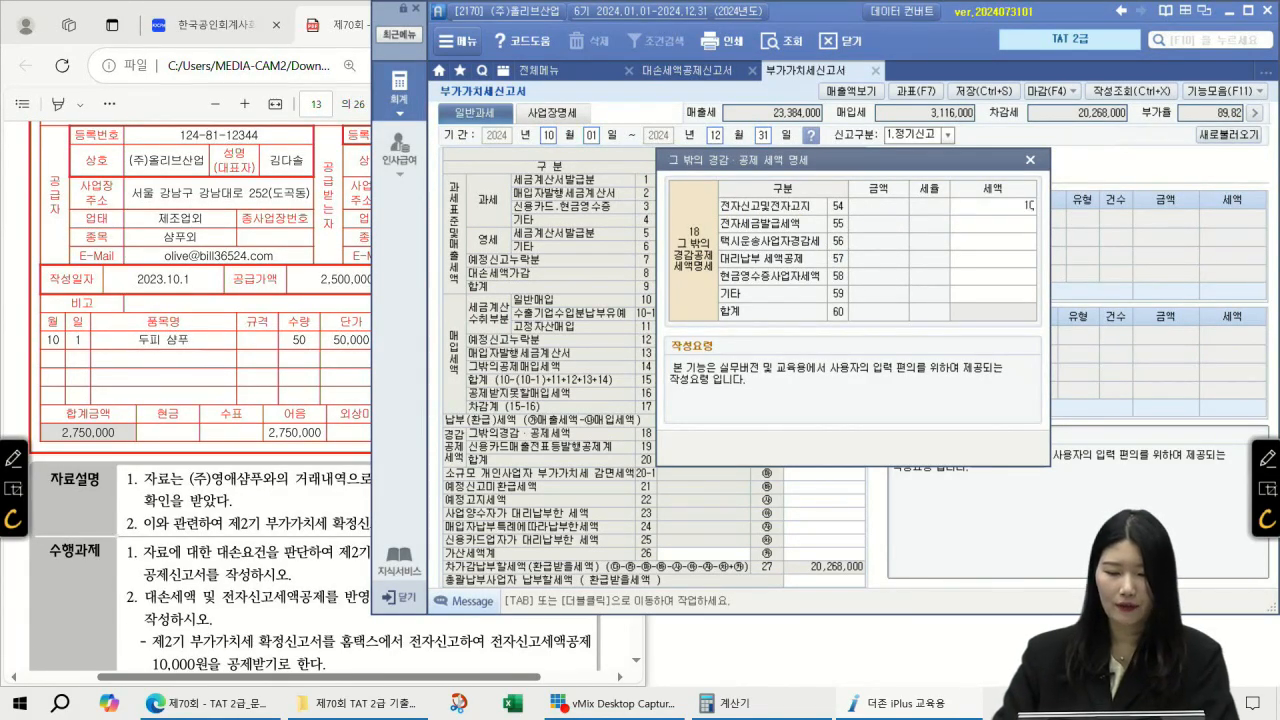
pyautogui.press('Return')
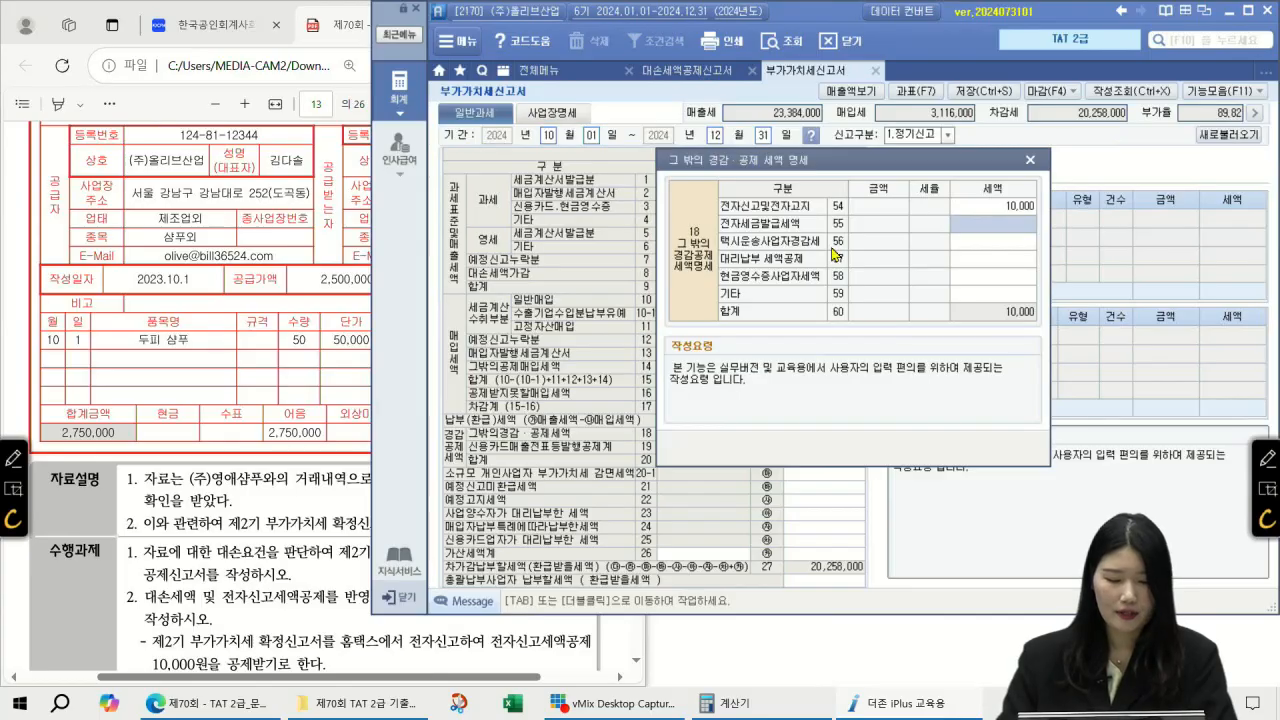
pyautogui.click(1029, 160)
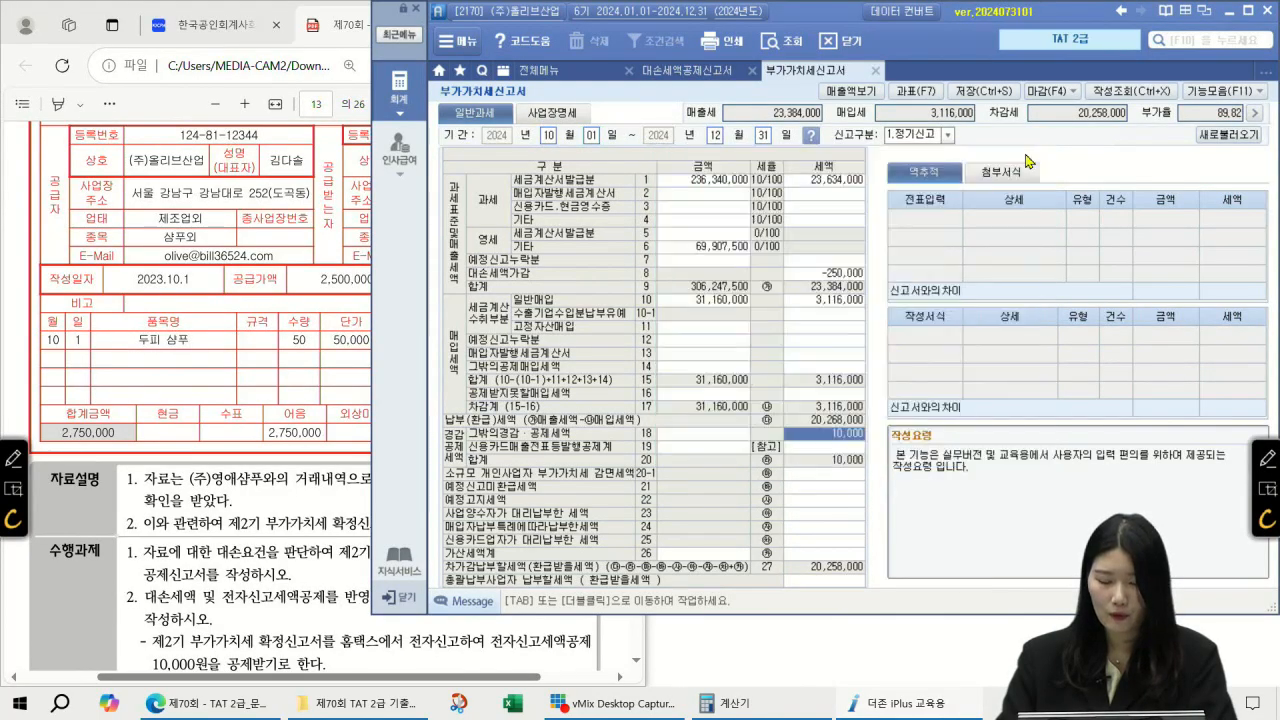
pyautogui.click(985, 95)
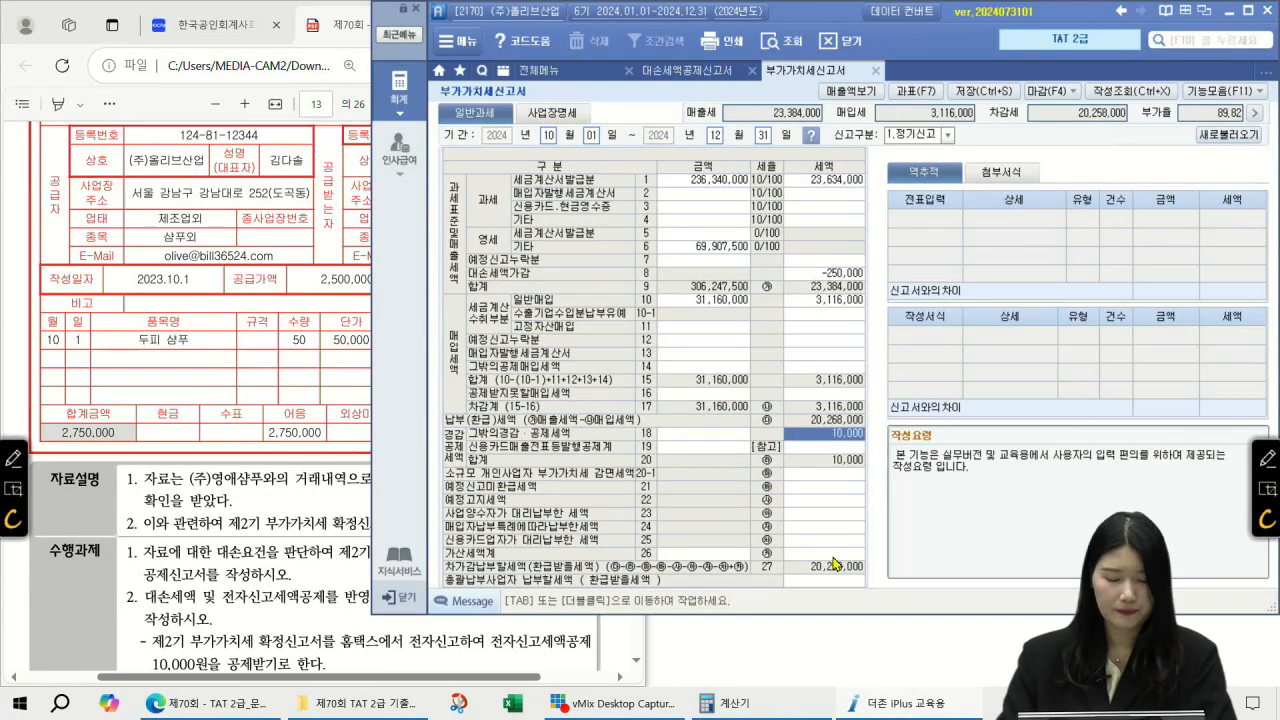
# Step: Review the next exam task and open general journal entry at month 12
pyautogui.scroll(-2, 272, 535)
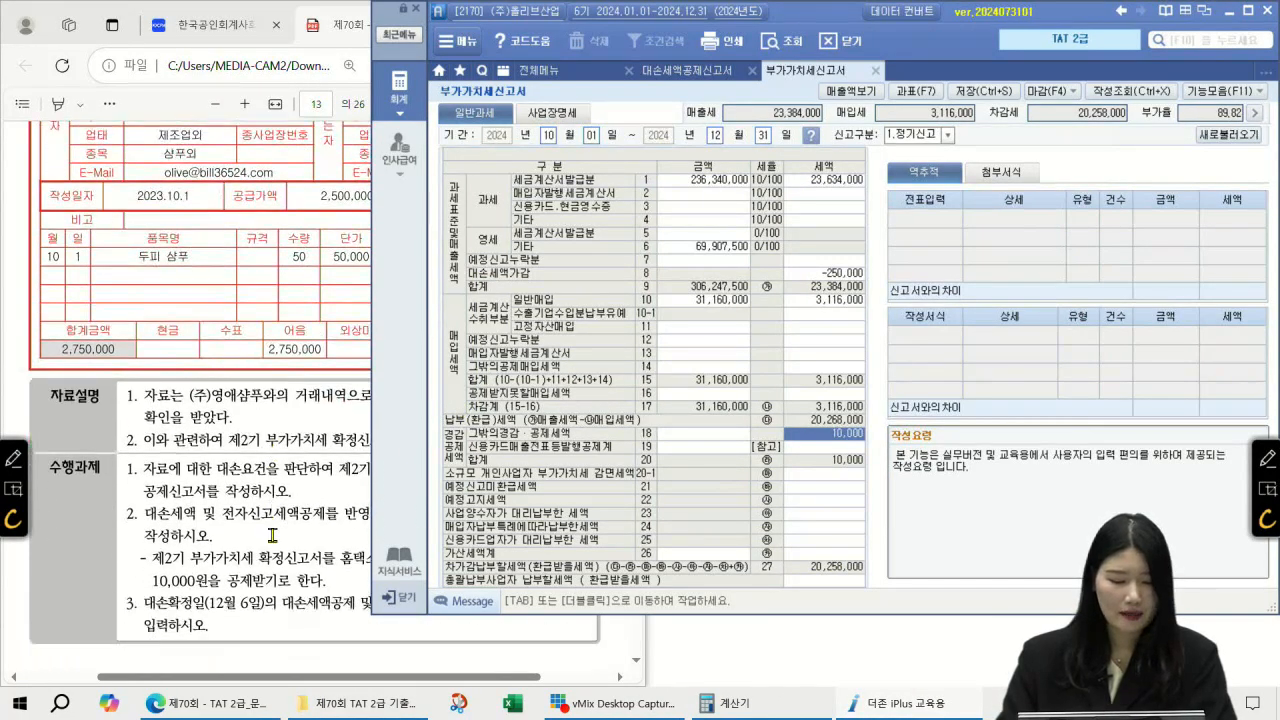
pyautogui.click(213, 640)
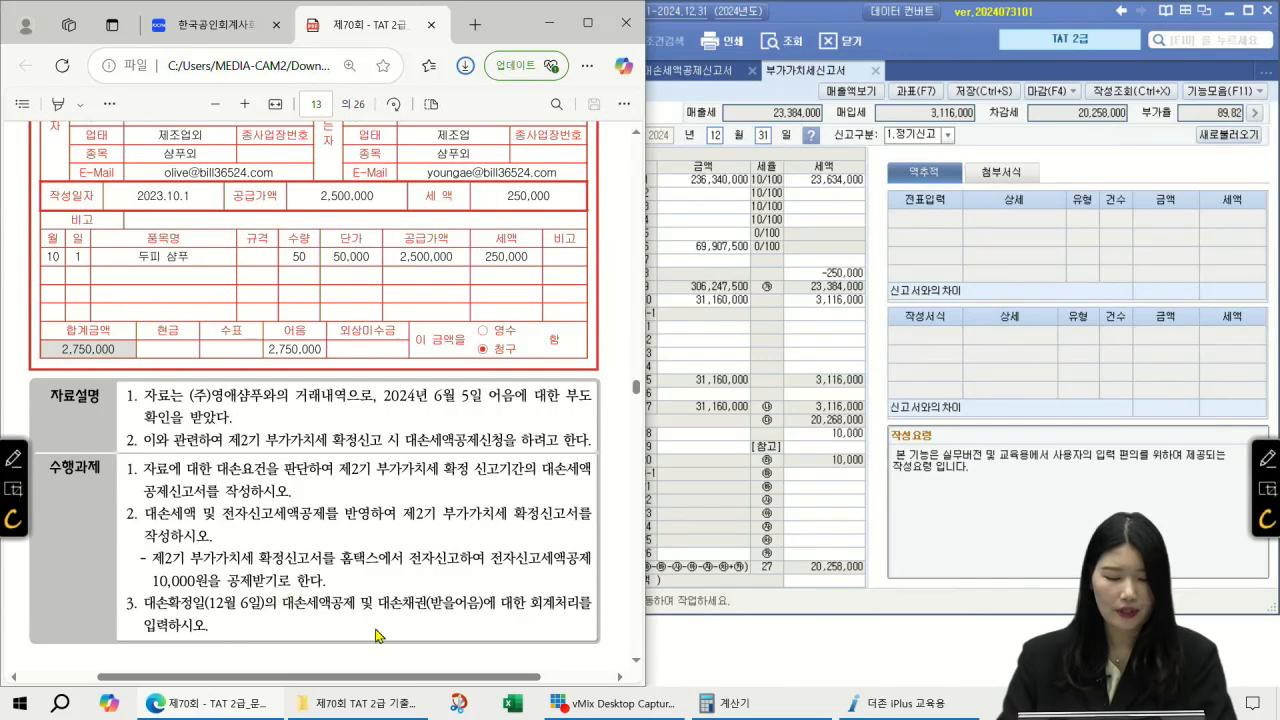
pyautogui.click(950, 533)
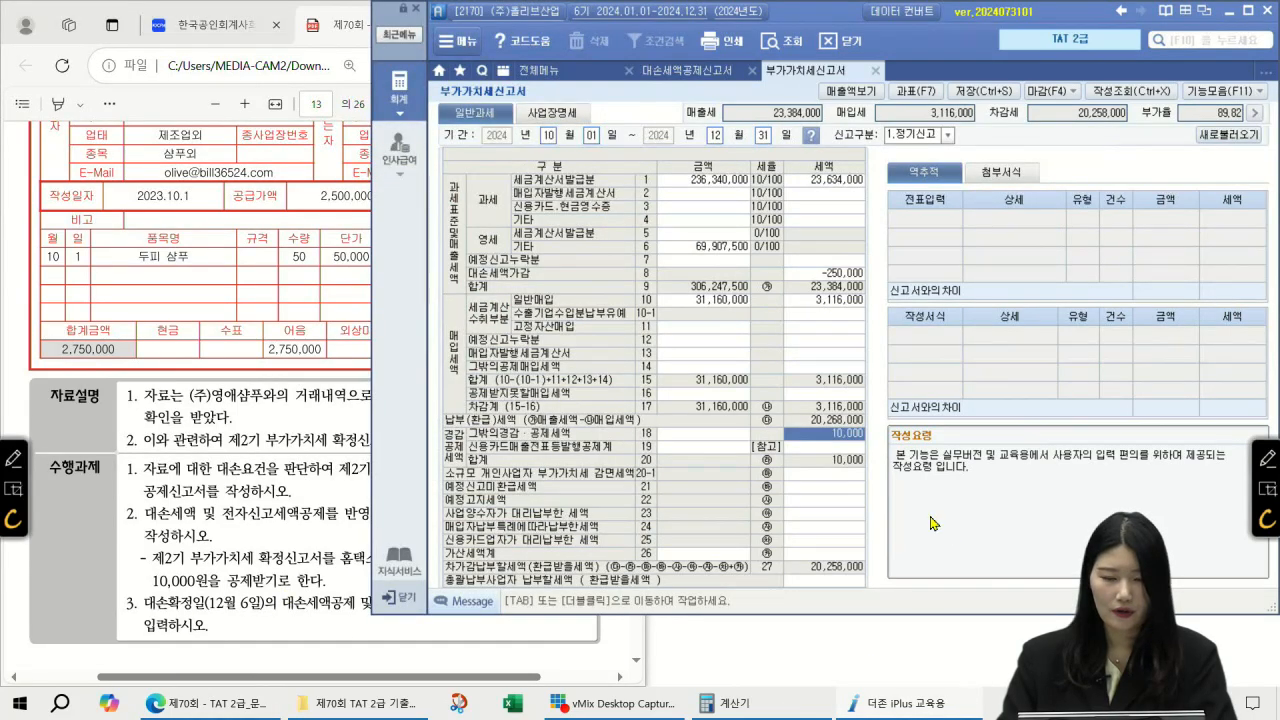
pyautogui.click(562, 72)
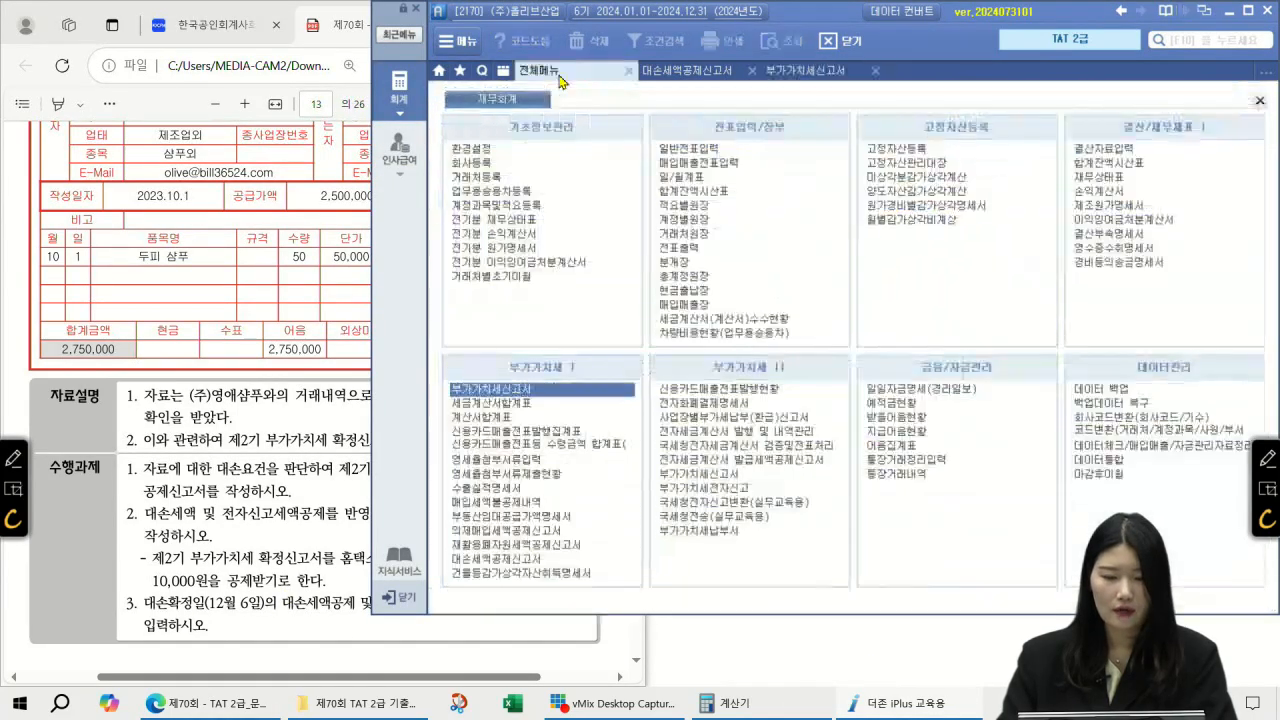
pyautogui.click(678, 148)
pyautogui.write('12')
pyautogui.press('Return')
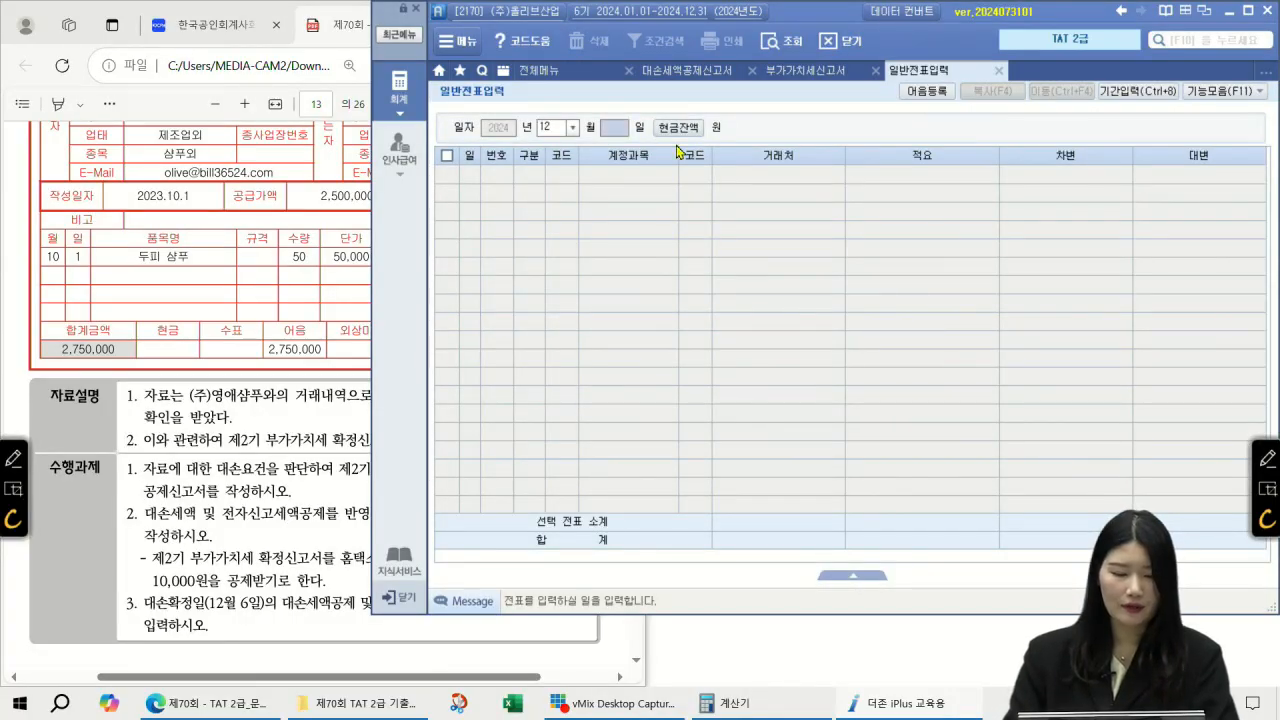
# Step: Confirm day 06 in the journal entry screen and glance at the exam paper
pyautogui.write('6')
pyautogui.press('Return')
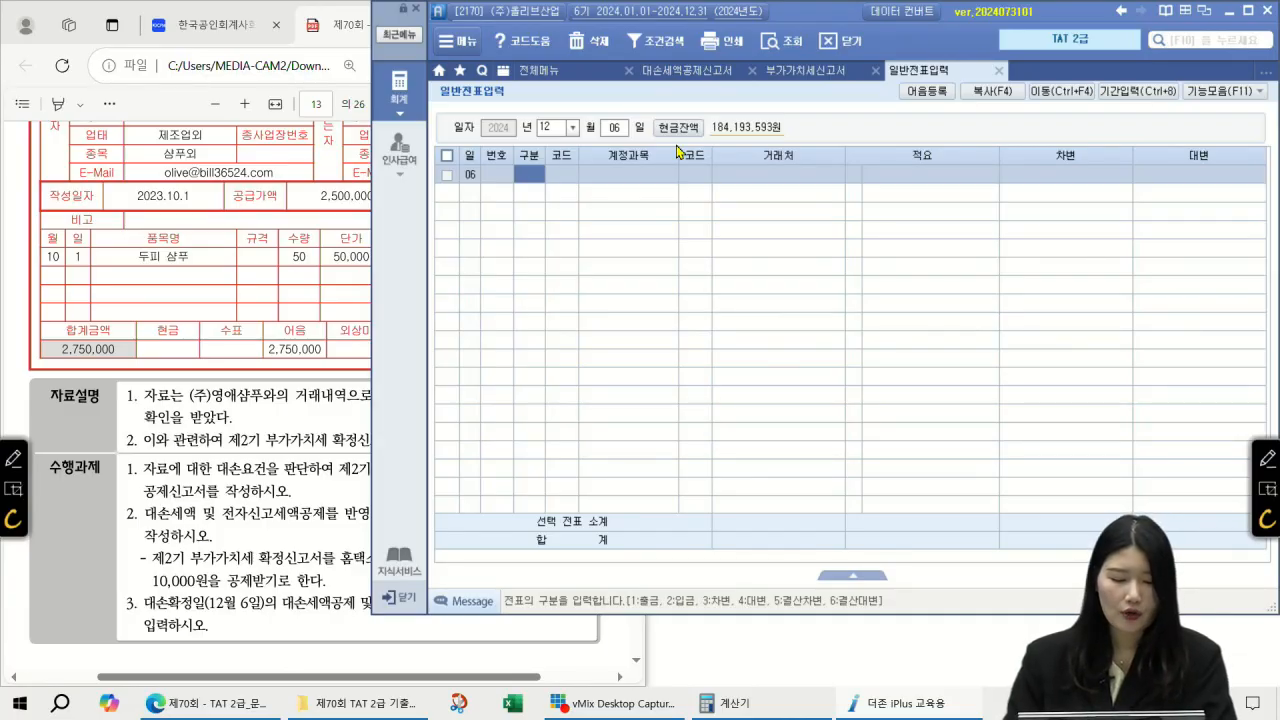
pyautogui.click(314, 359)
pyautogui.click(800, 333)
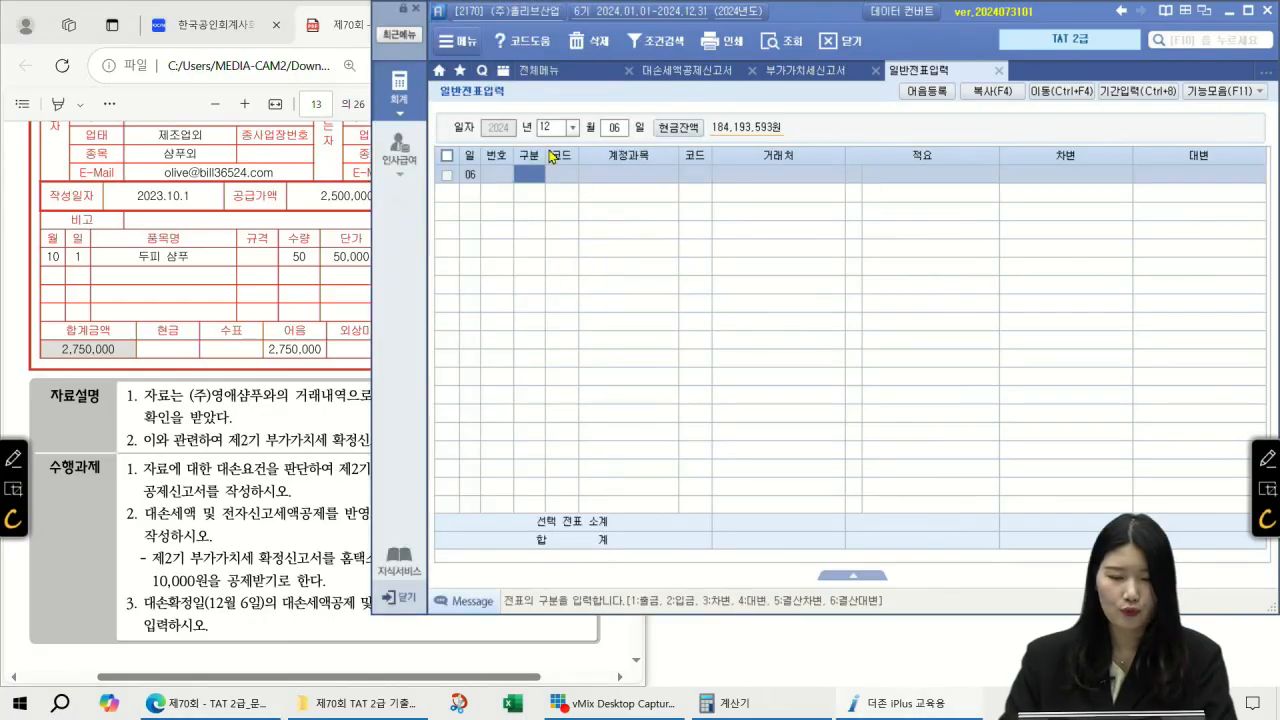
# Step: Switch the journal date to 06/05 and inspect its 소모품 and 차량유지비 entries
pyautogui.click(552, 131)
pyautogui.write('0605')
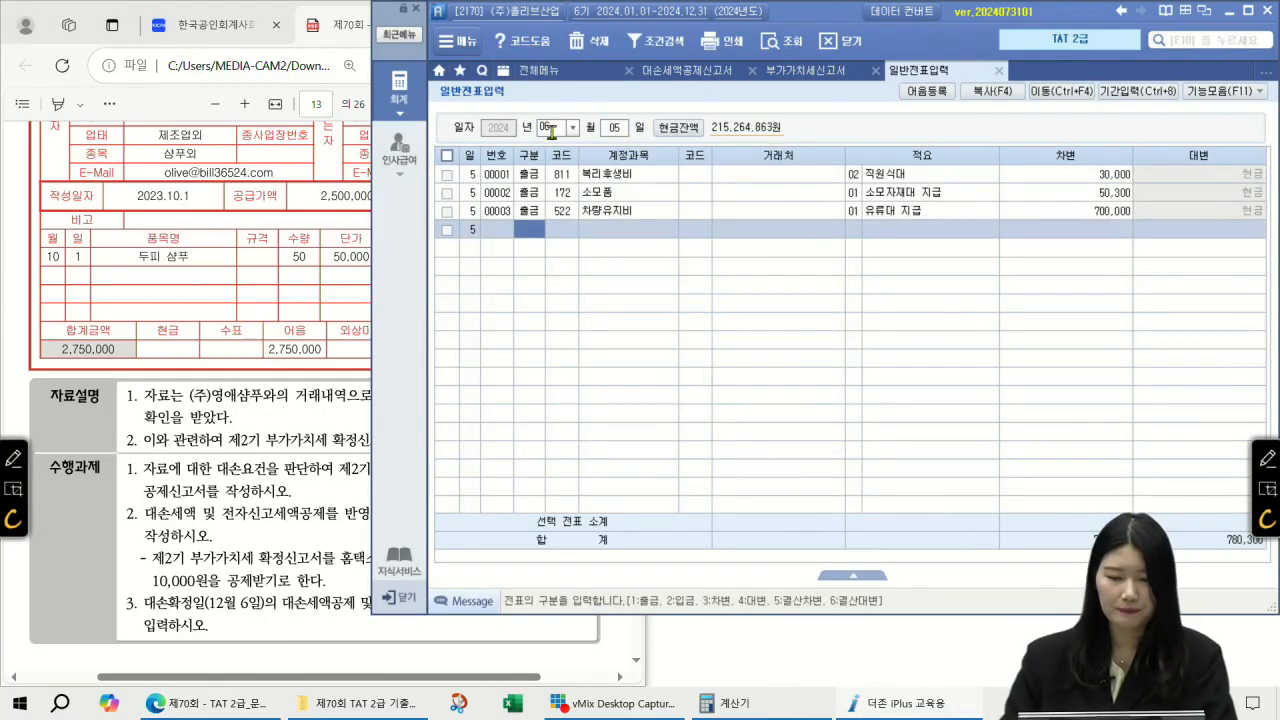
pyautogui.click(608, 193)
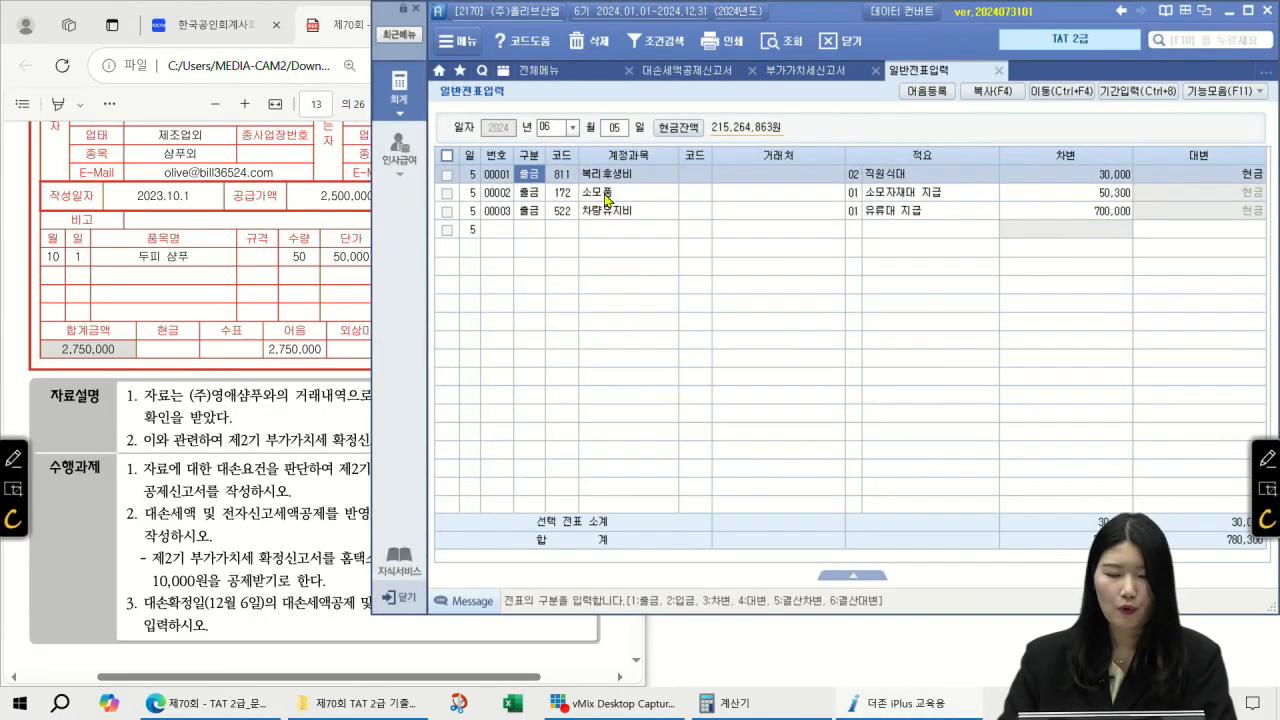
pyautogui.click(607, 212)
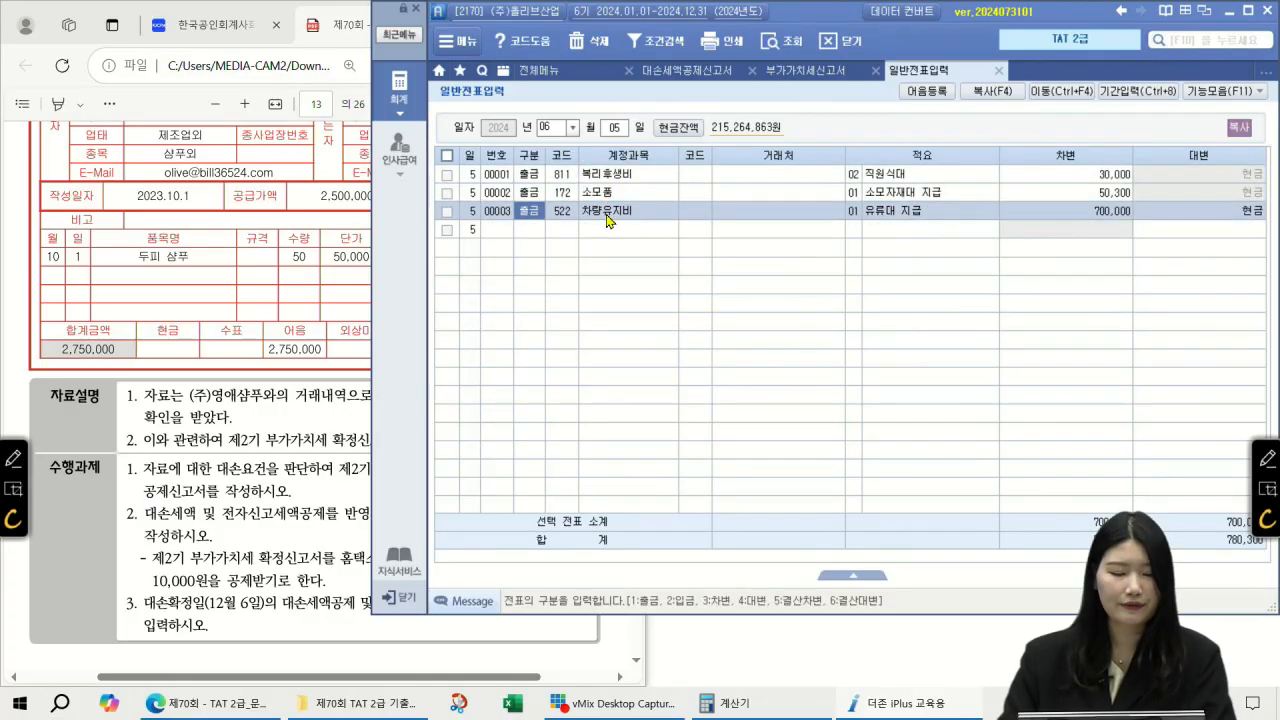
pyautogui.press('Escape')
pyautogui.press('Escape')
# Step: Set the journal entry date to 12월 06일 and bring up the full menu
pyautogui.write('12')
pyautogui.press('Return')
pyautogui.write('06')
pyautogui.press('Return')
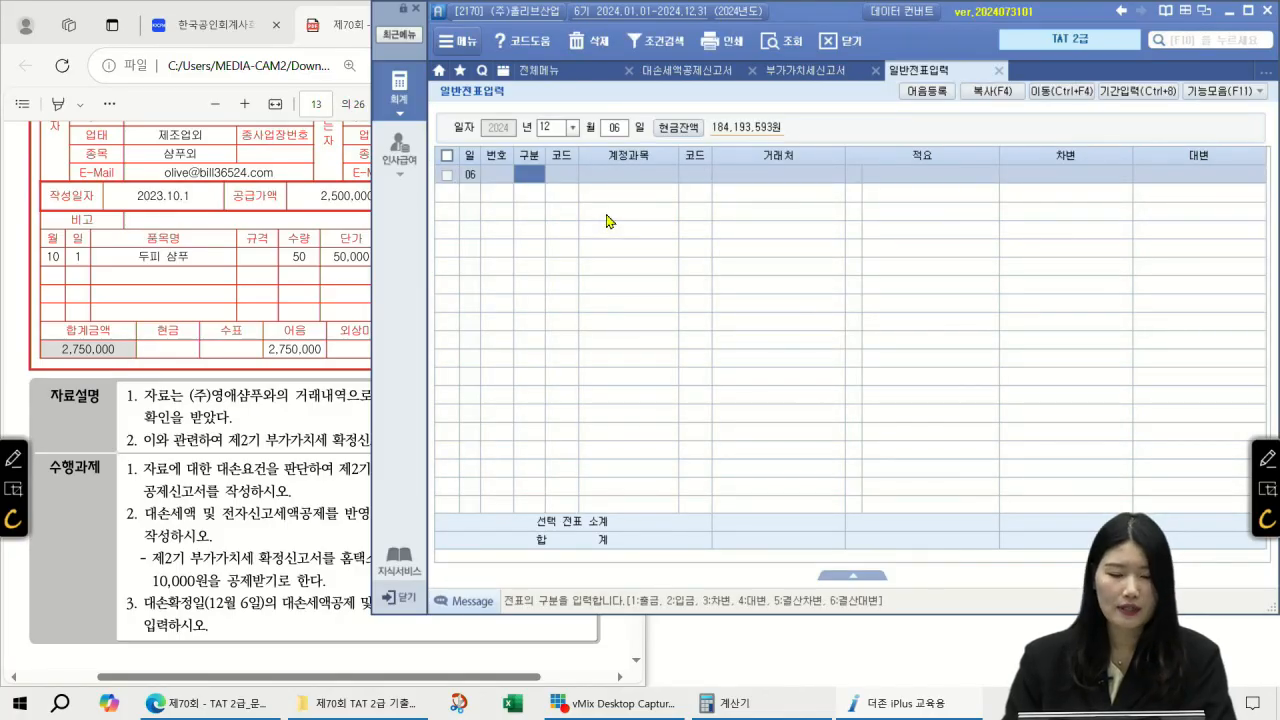
pyautogui.click(571, 77)
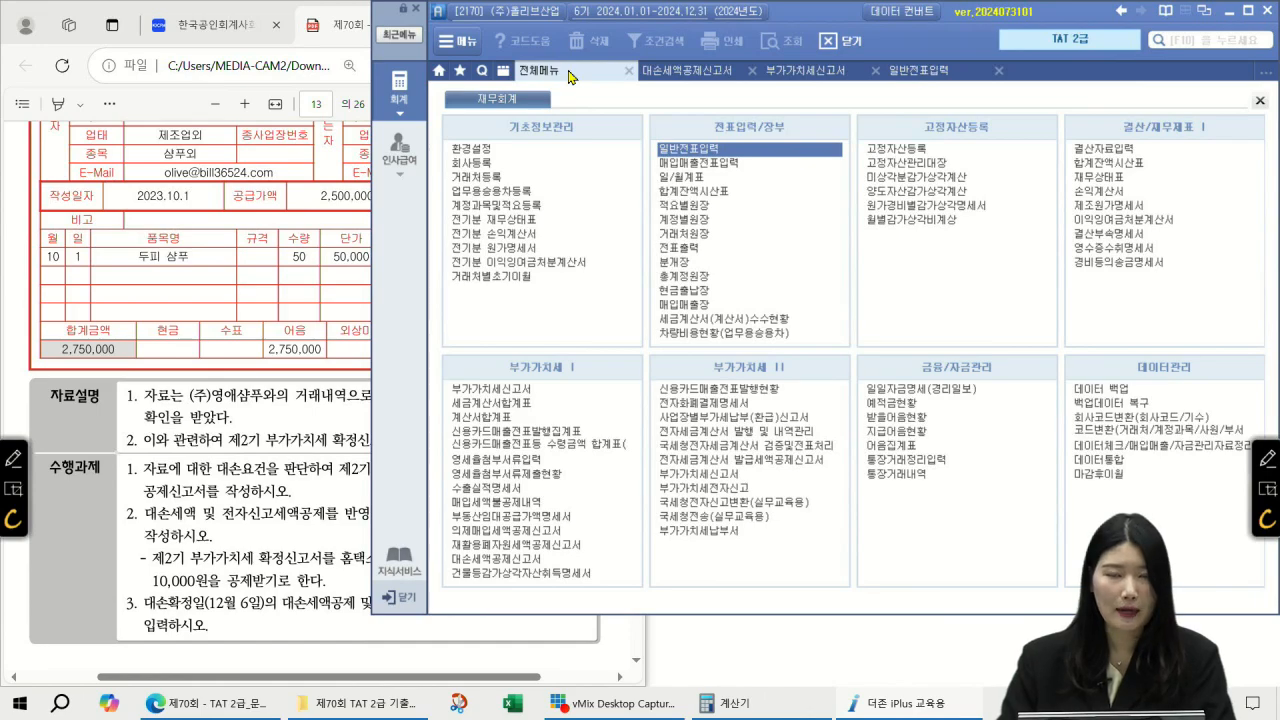
# Step: Load the December 2024 재무상태표 to check 받을어음, then return to 일반전표입력
pyautogui.click(1100, 177)
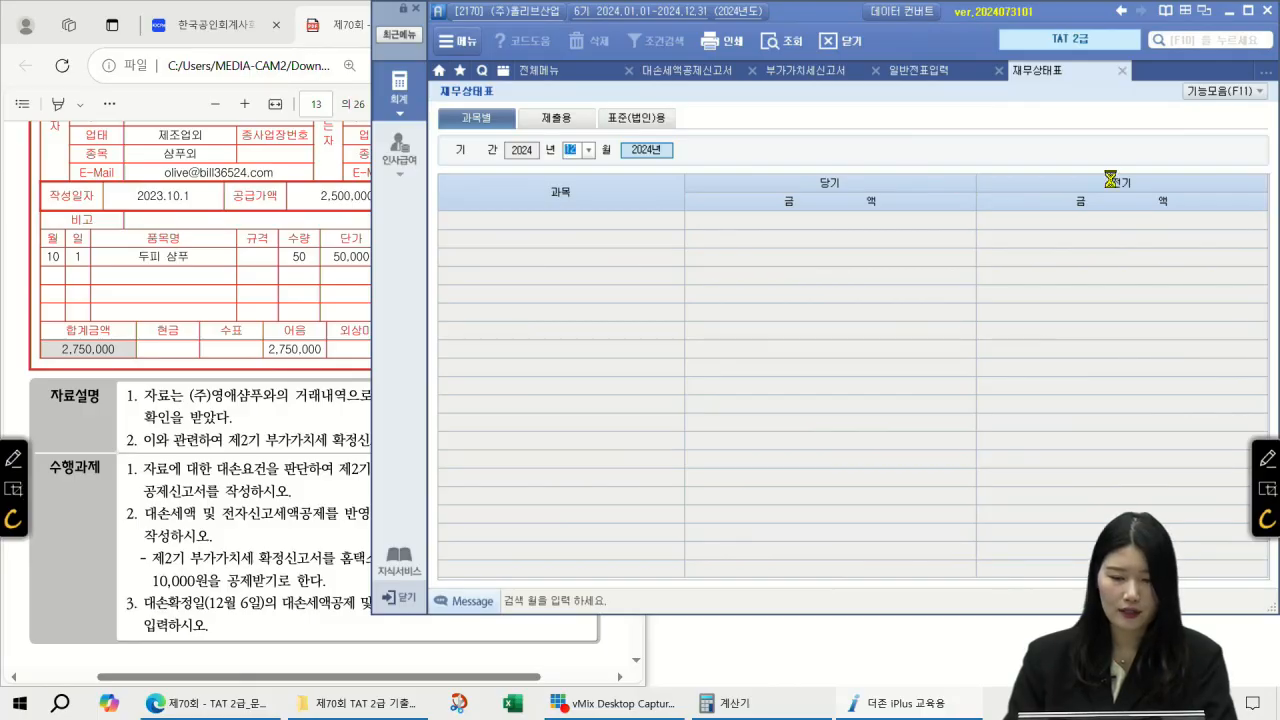
pyautogui.click(651, 398)
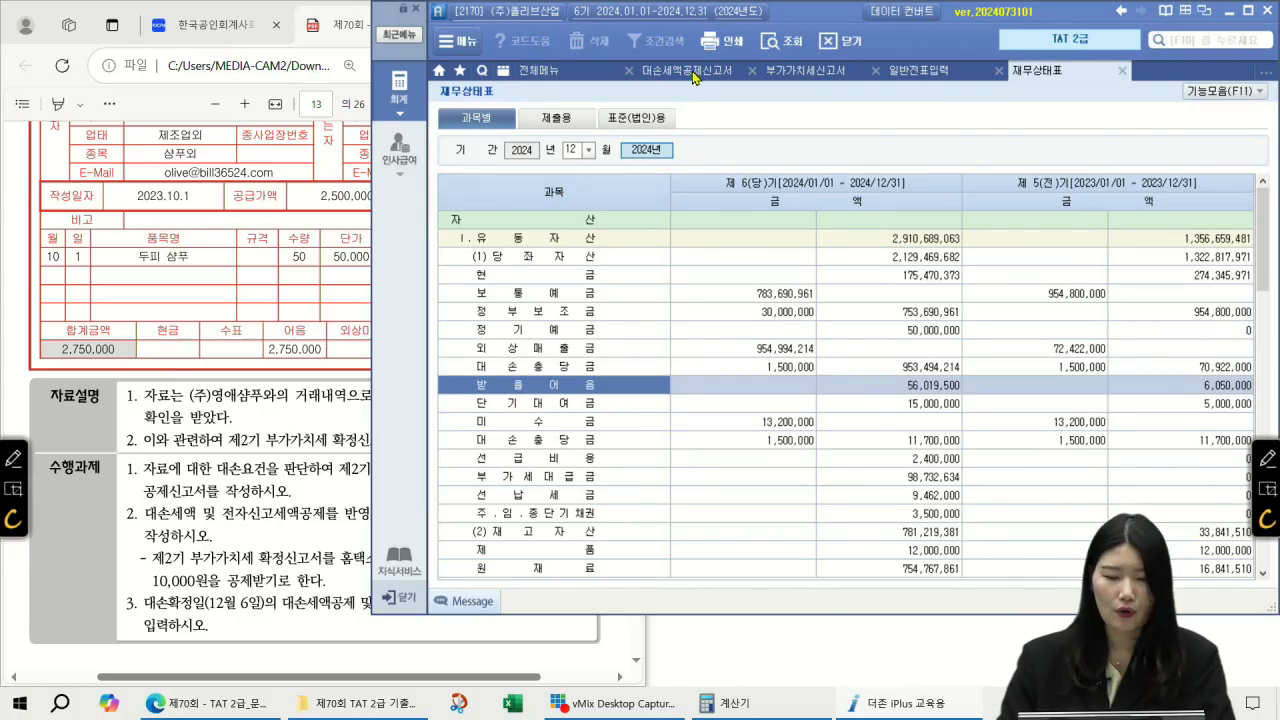
pyautogui.click(918, 71)
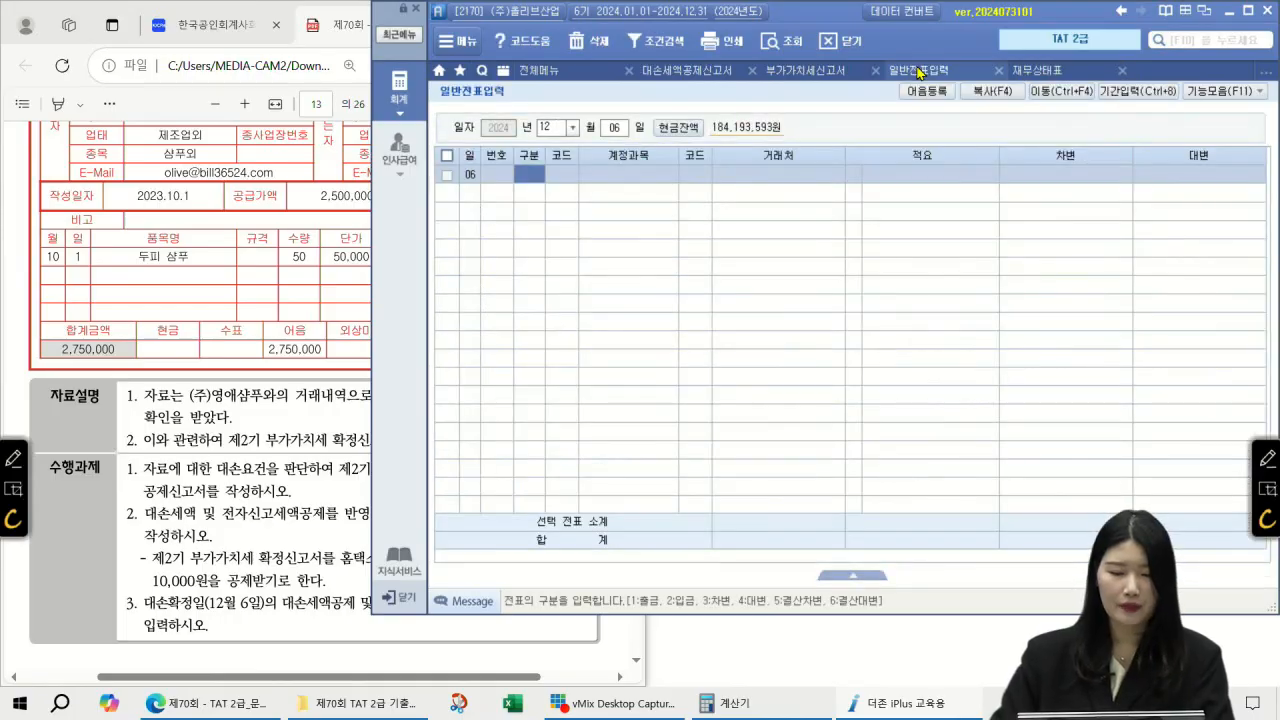
# Step: Debit 835 대손상각비 for 2,500,000, correcting a mistaken 2,750,000 amount
pyautogui.press('Return')
pyautogui.write('3')
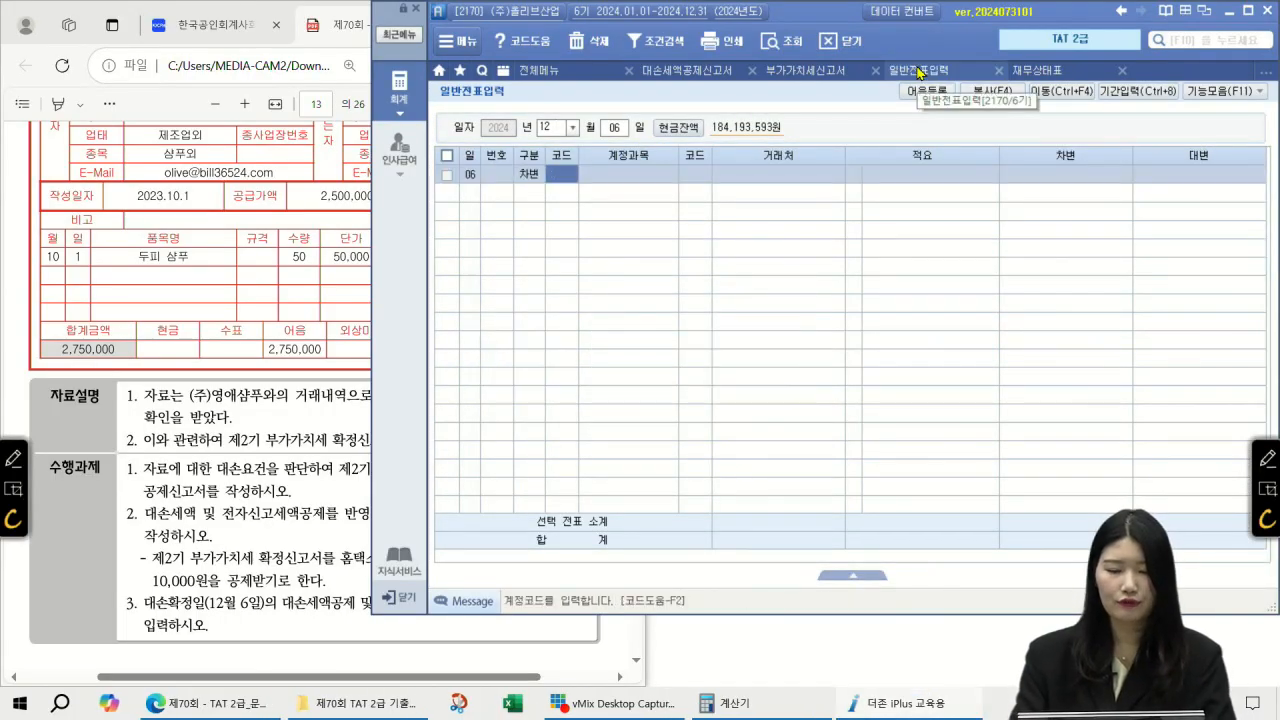
pyautogui.press('F2')
pyautogui.write('대손상각비')
pyautogui.press('Return')
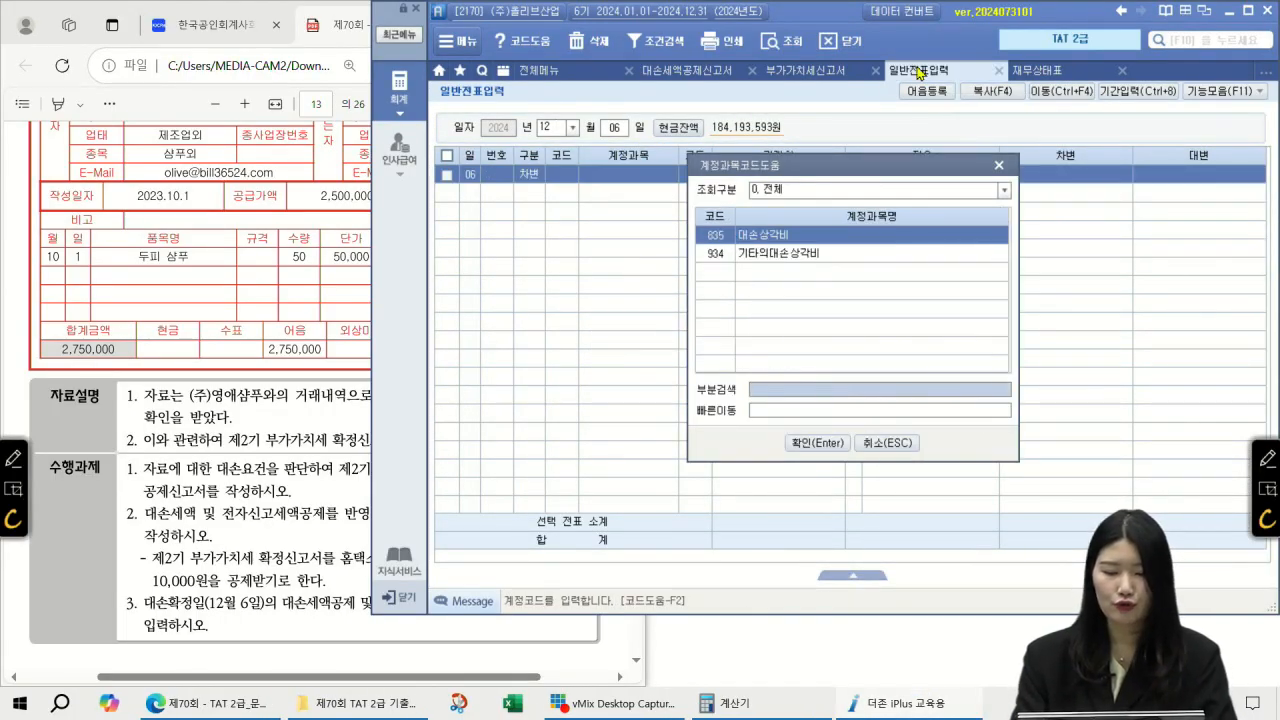
pyautogui.press('Return')
pyautogui.press('Return')
pyautogui.press('Return')
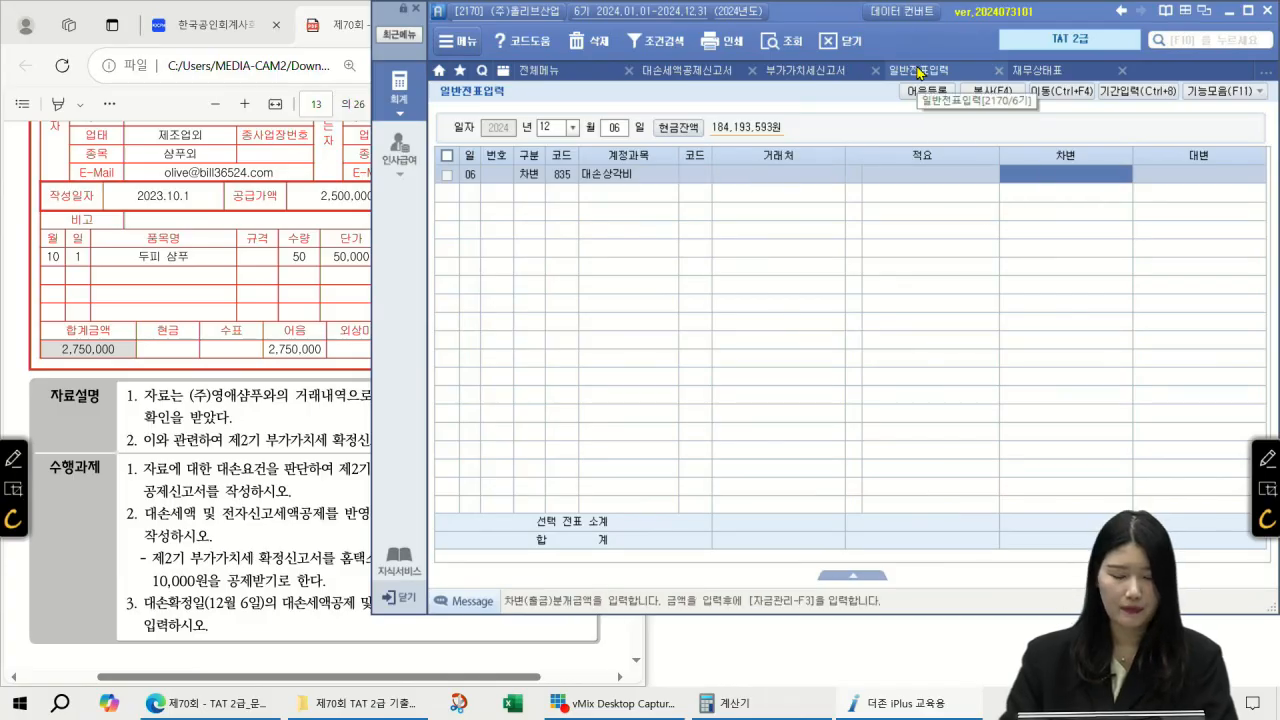
pyautogui.write('2750000')
pyautogui.press('Return')
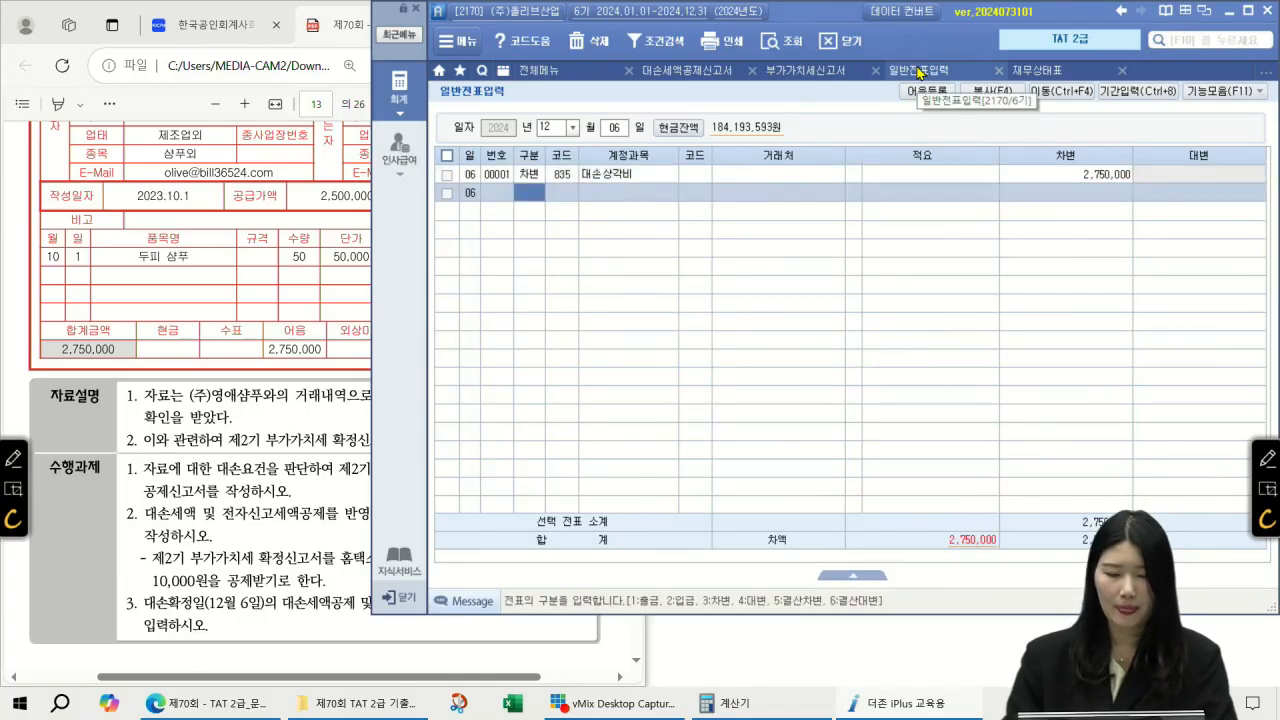
pyautogui.write('4')
pyautogui.press('Return')
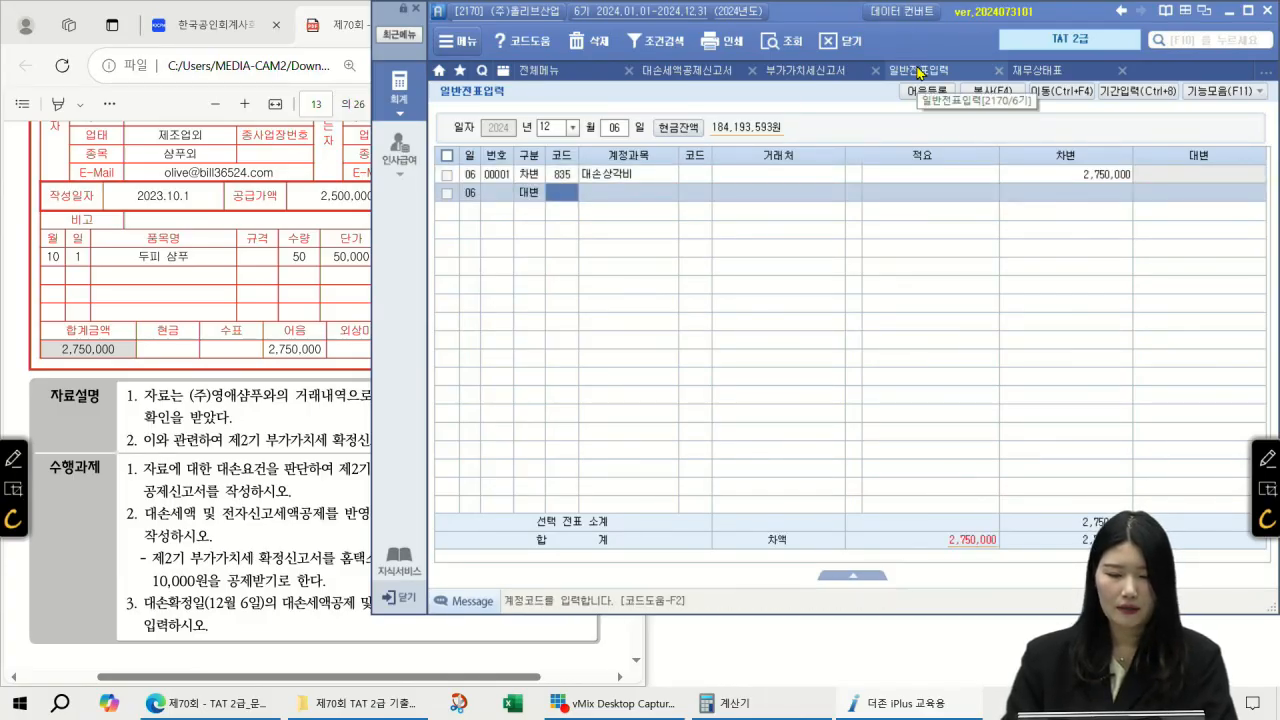
pyautogui.press('Up')
pyautogui.press('Return')
pyautogui.press('Return')
pyautogui.press('Return')
pyautogui.press('Return')
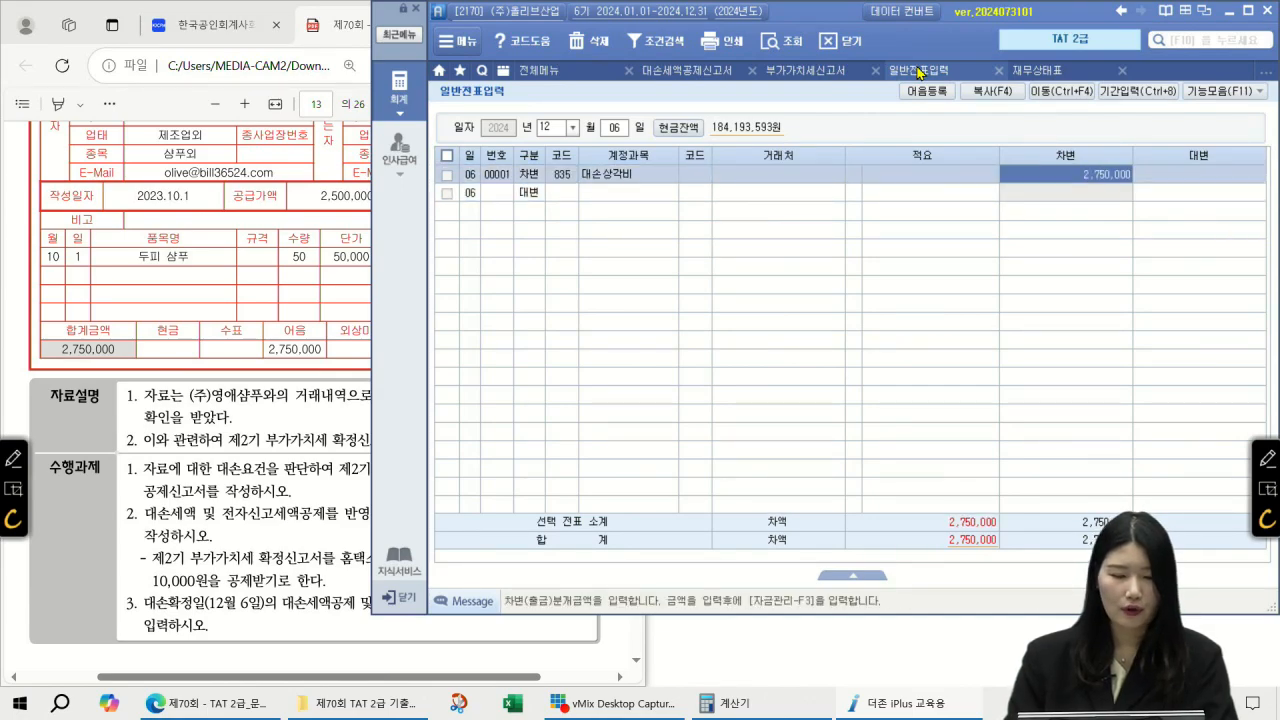
pyautogui.write('2500000')
pyautogui.press('Return')
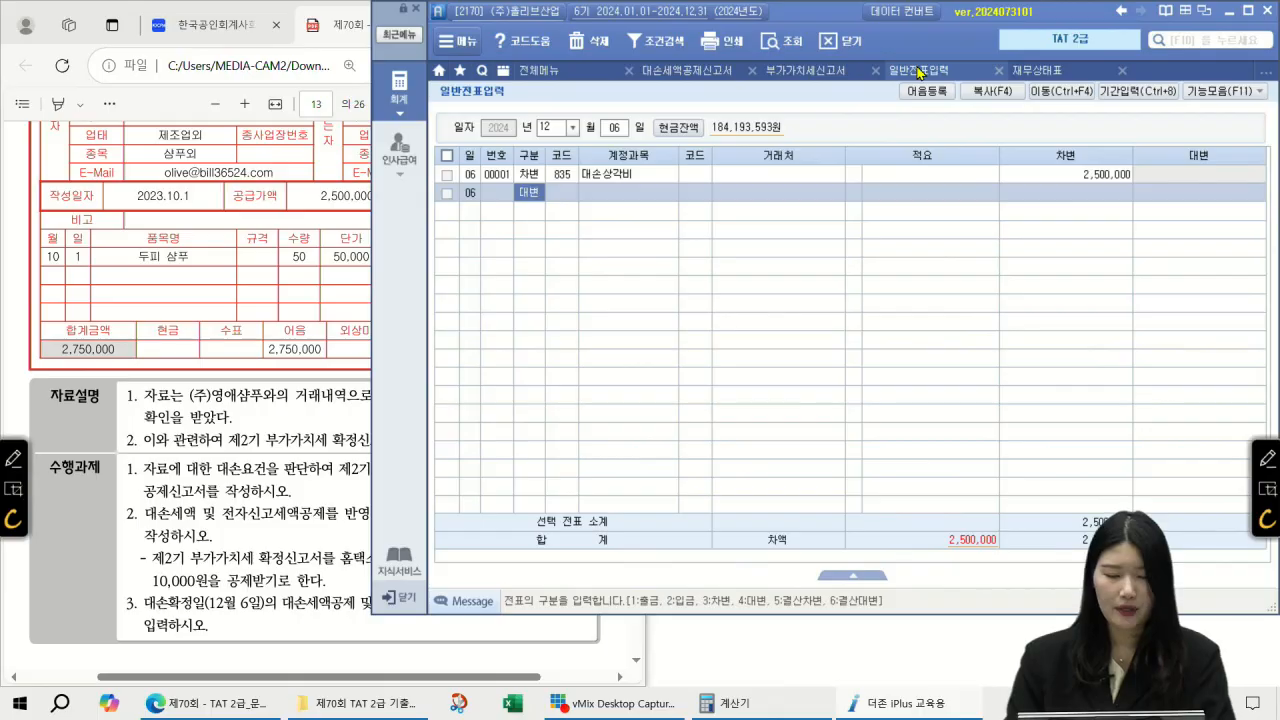
# Step: Add a debit line for 255 부가세예수금 of 250,000
pyautogui.write('3')
pyautogui.press('Return')
pyautogui.press('F2')
pyautogui.write('부가세예수금')
pyautogui.press('Return')
pyautogui.press('Return')
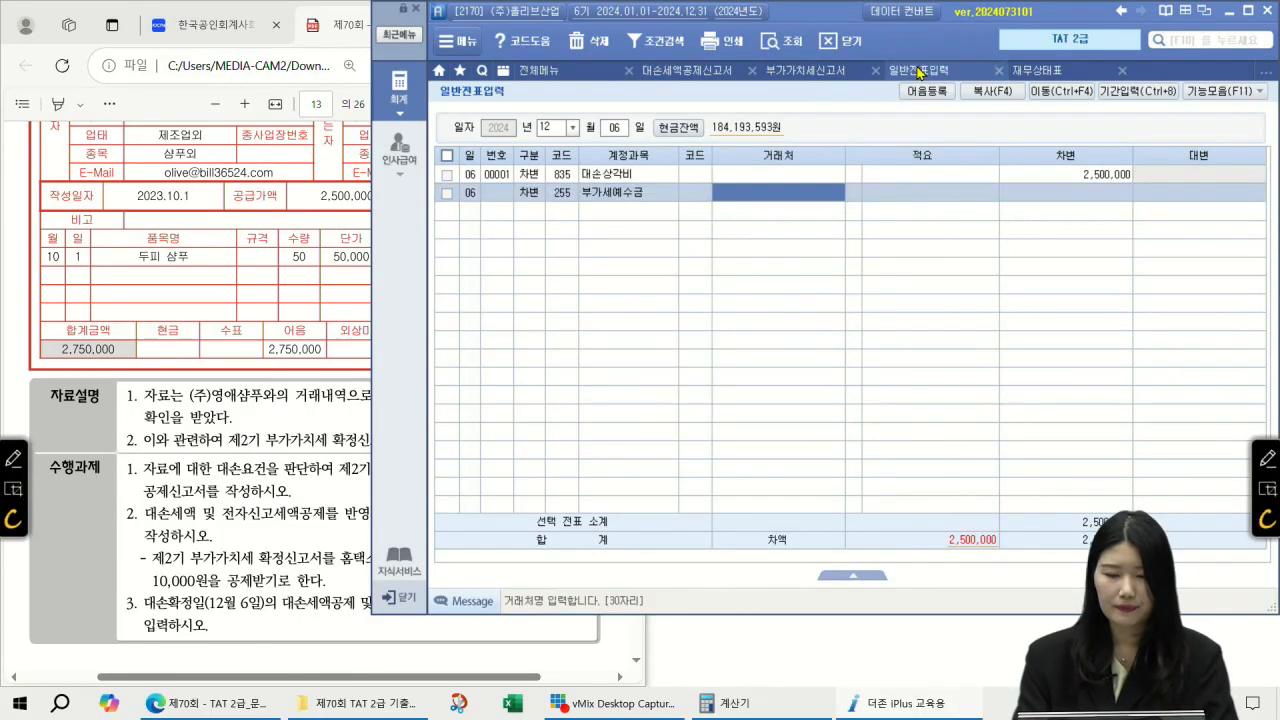
pyautogui.press('Return')
pyautogui.press('Return')
pyautogui.write('23')
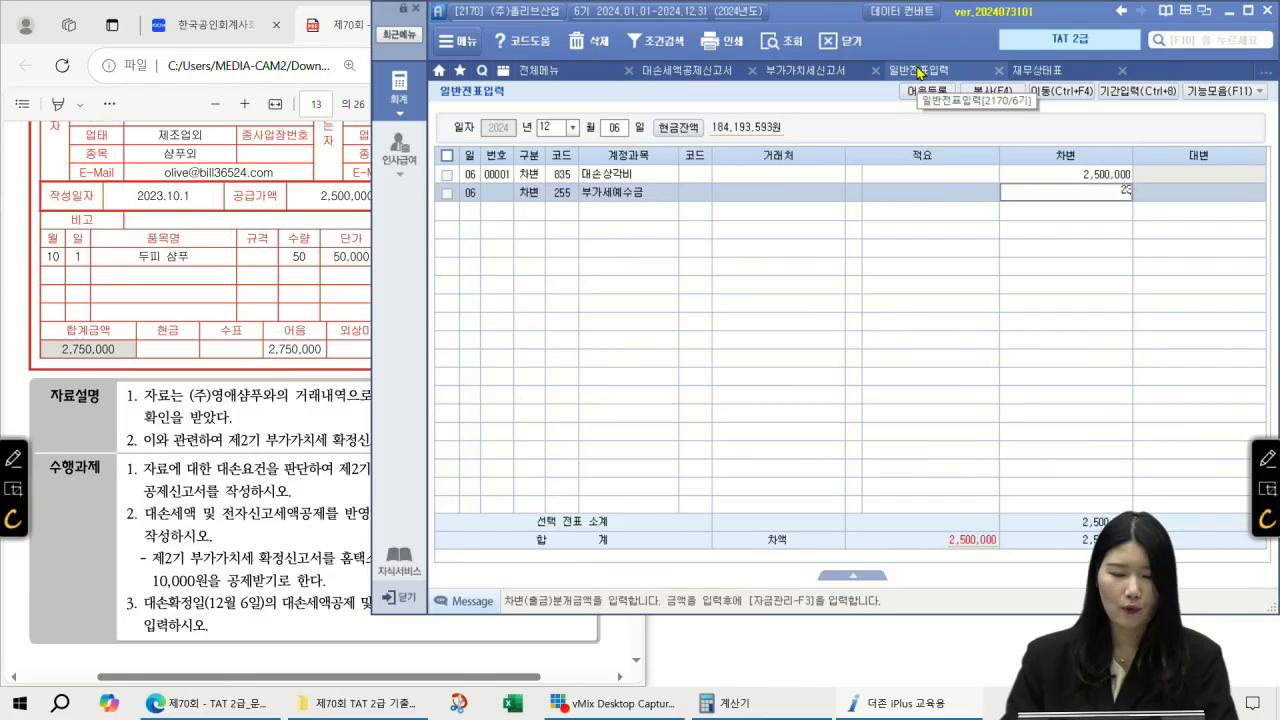
pyautogui.write('0000')
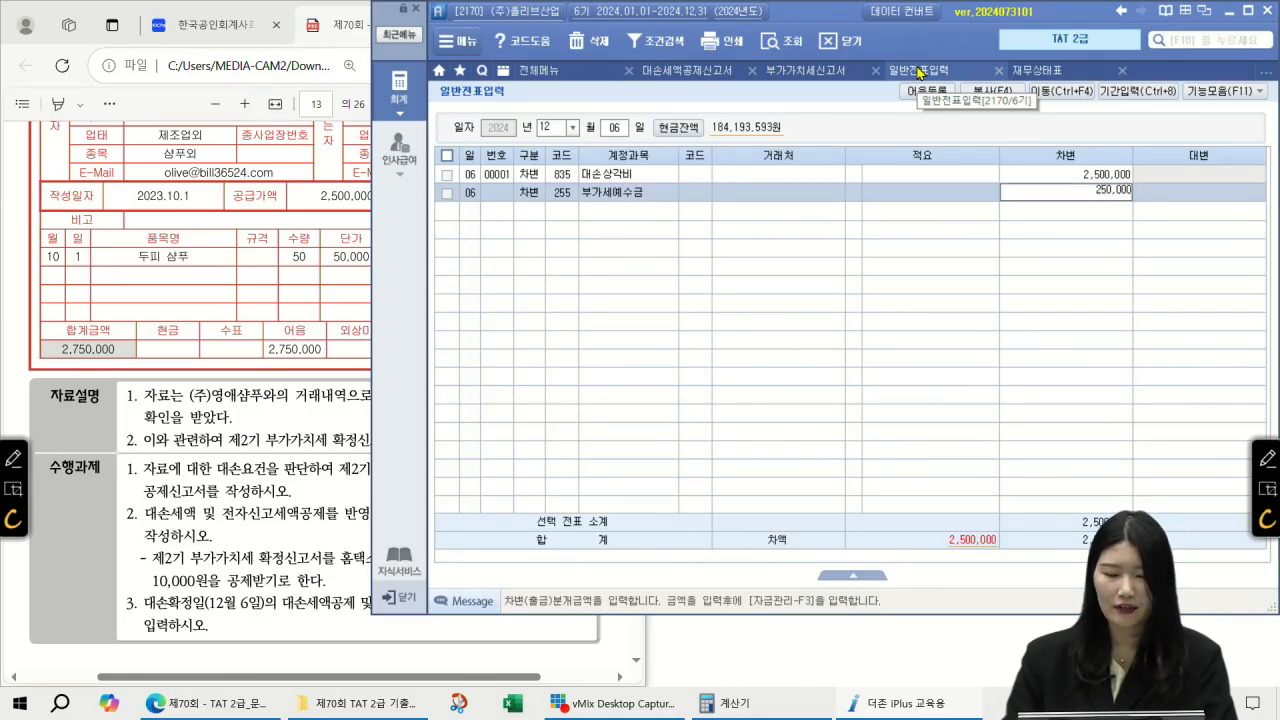
pyautogui.press('Return')
# Step: Credit 110 받을어음 of 2,750,000 with client (주)영애샴푸
pyautogui.write('4')
pyautogui.press('Return')
pyautogui.press('F2')
pyautogui.write('받을어음')
pyautogui.press('Return')
pyautogui.press('Return')
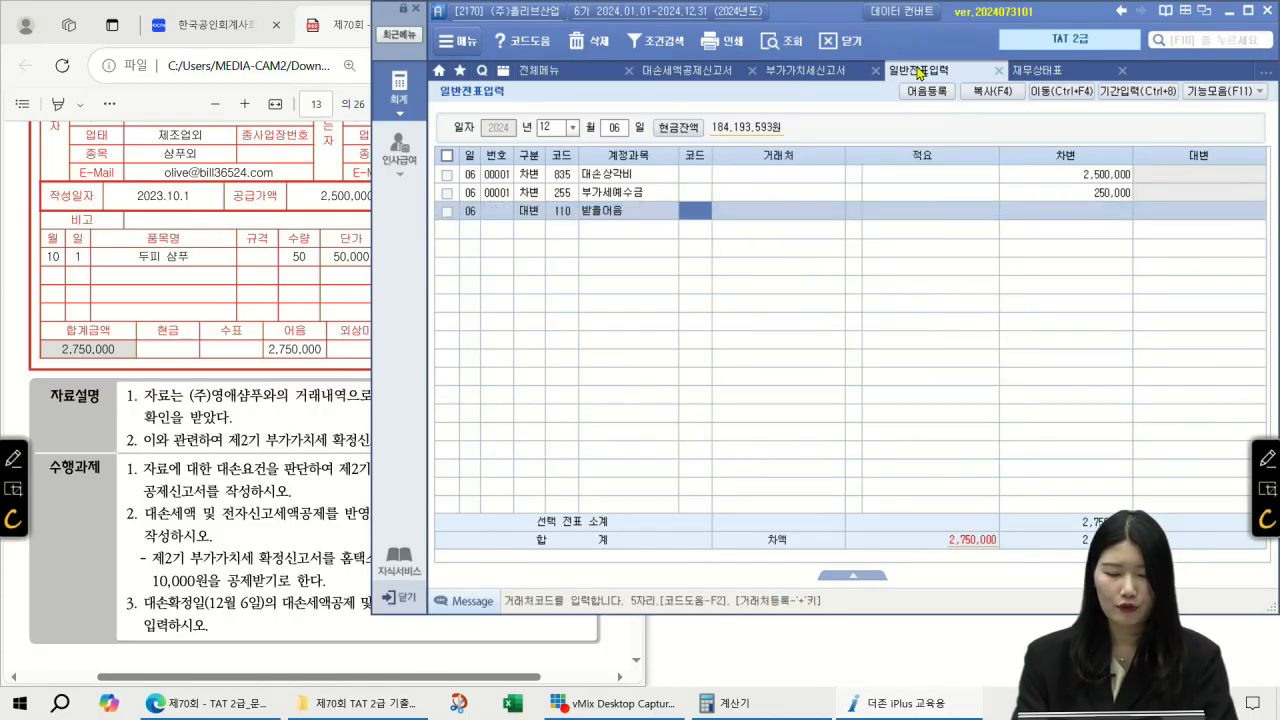
pyautogui.press('F2')
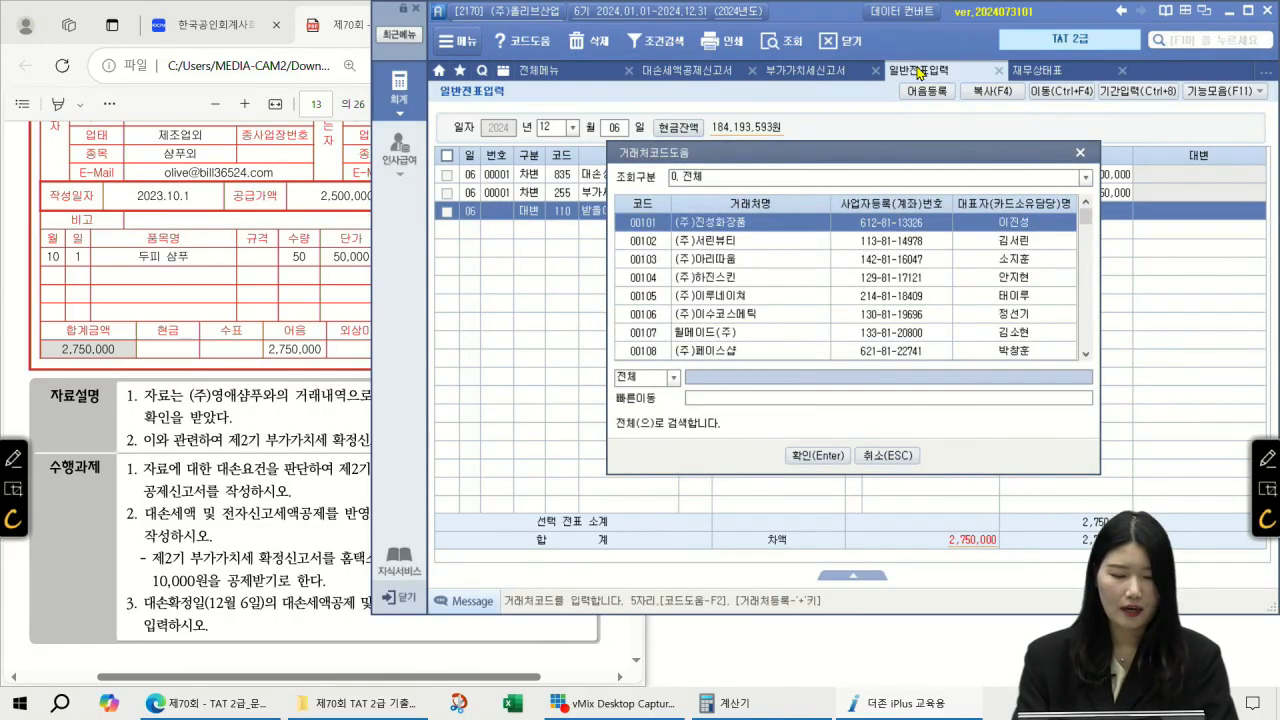
pyautogui.write('영애샴푸')
pyautogui.press('Return')
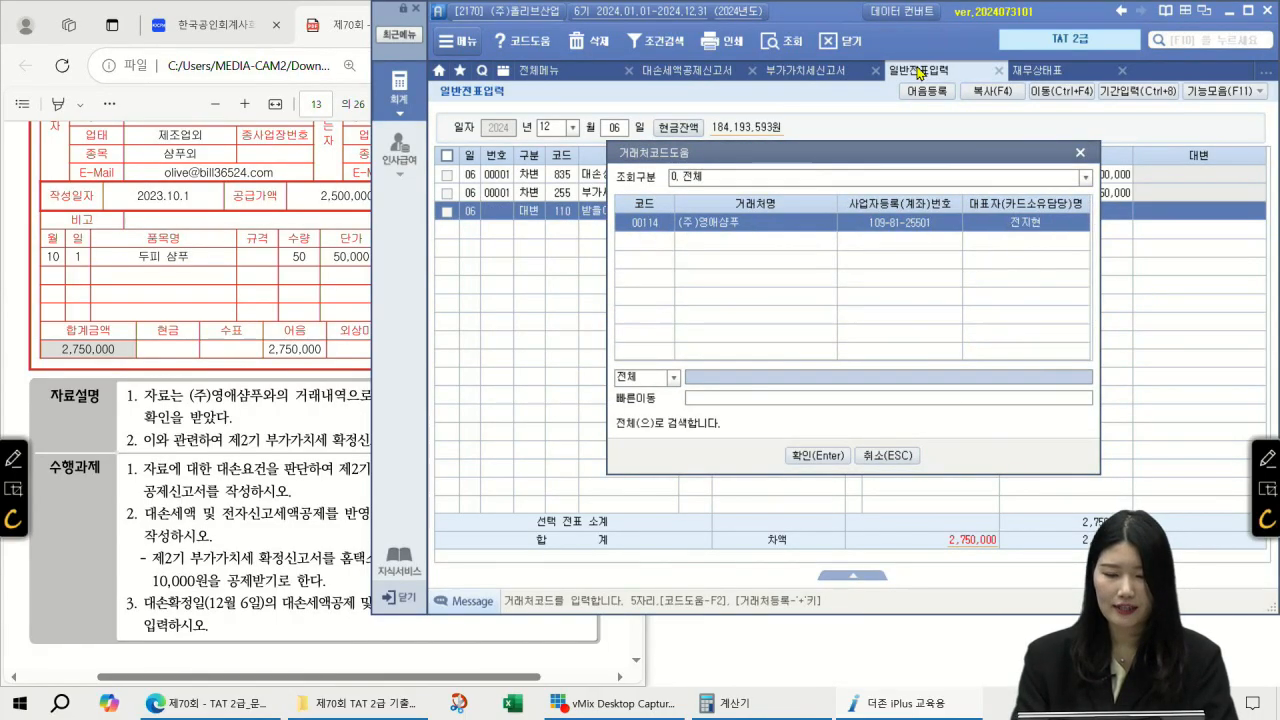
pyautogui.press('Return')
pyautogui.press('Return')
pyautogui.write('2750000')
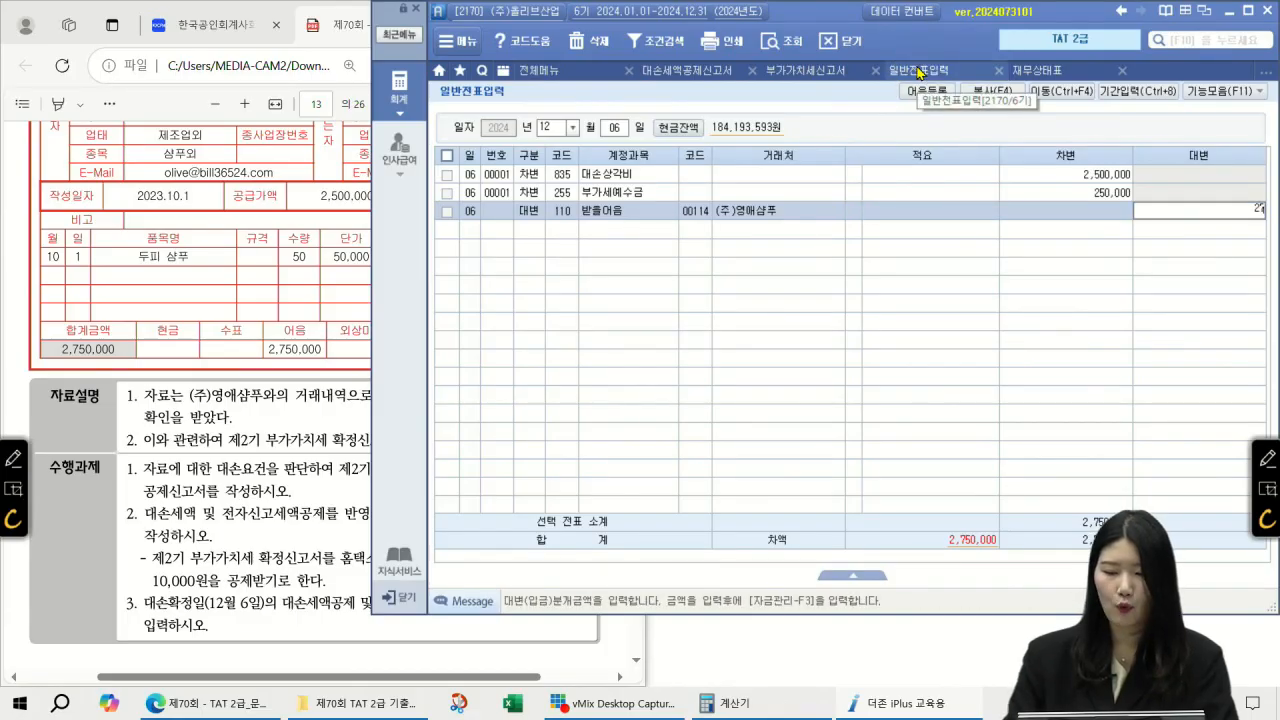
pyautogui.press('Return')
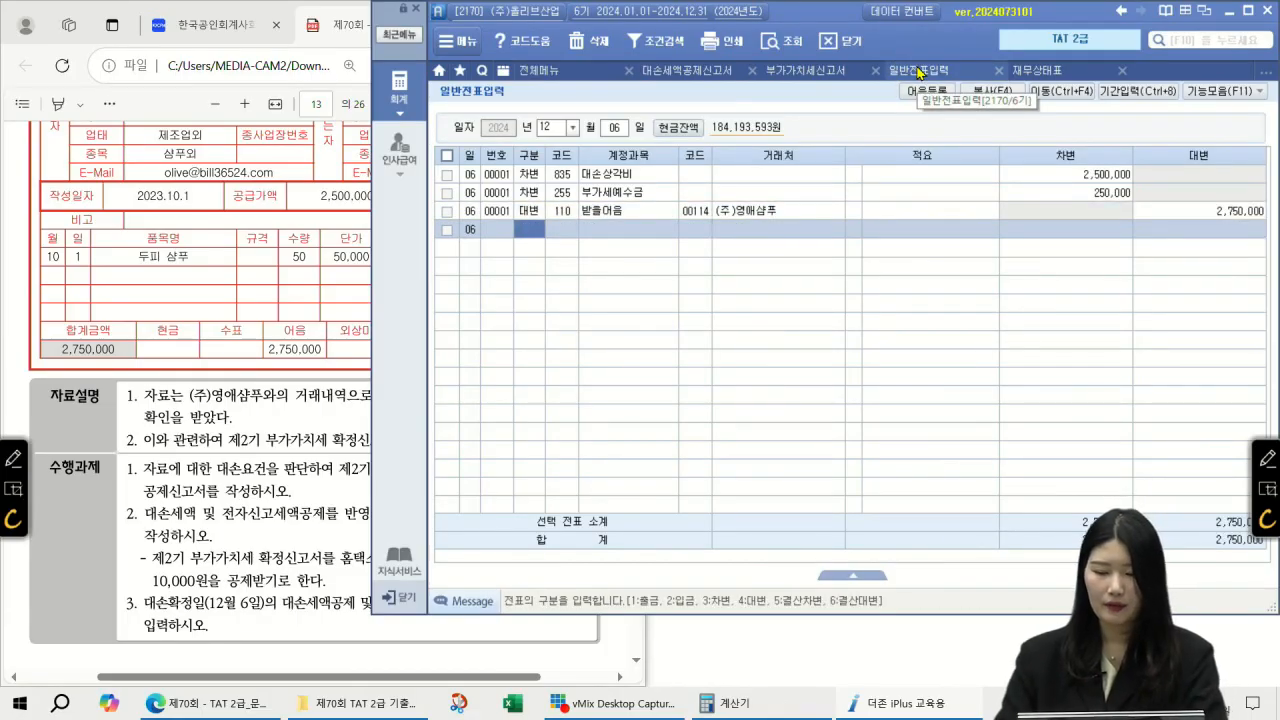
pyautogui.click(1266, 456)
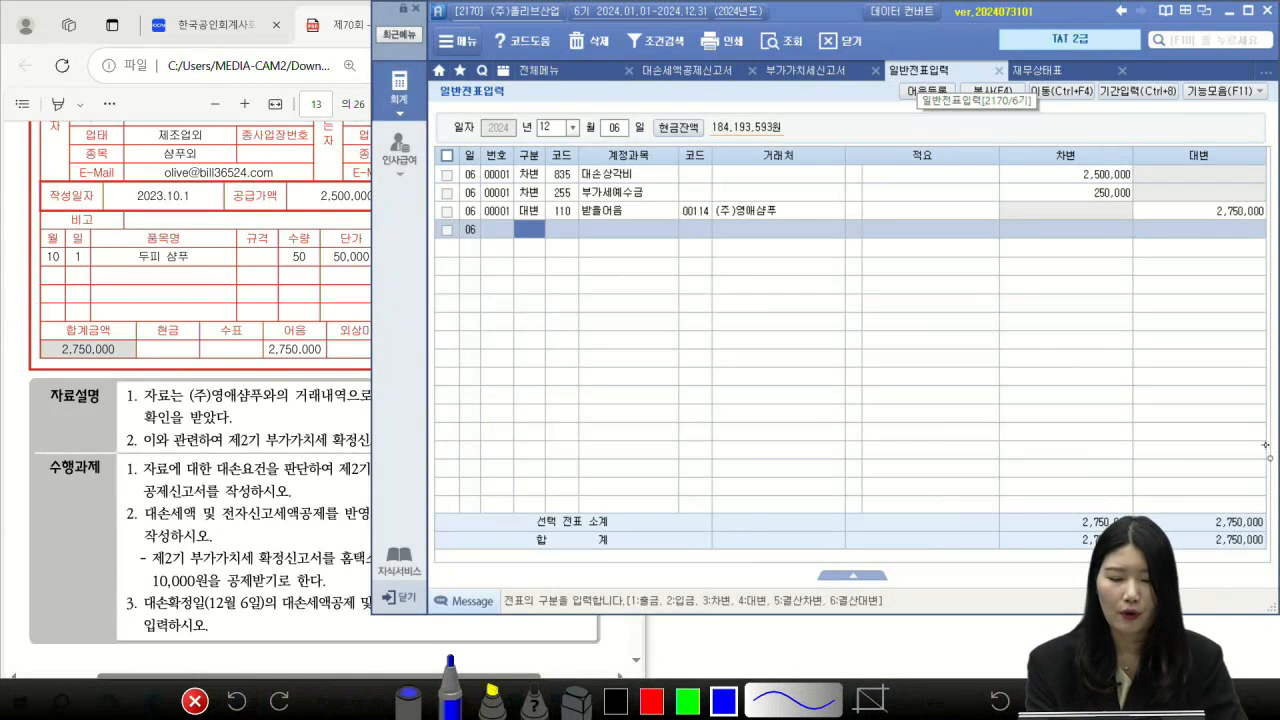
# Step: Handwrite explanatory notes over the 12/06 write-off voucher
pyautogui.moveTo(540, 288)
pyautogui.mouseDown()
pyautogui.moveTo(541, 308)
pyautogui.moveTo(538, 280)
pyautogui.mouseUp()
pyautogui.moveTo(568, 282)
pyautogui.mouseDown()
pyautogui.moveTo(588, 281)
pyautogui.moveTo(584, 299)
pyautogui.mouseUp()
pyautogui.moveTo(598, 274)
pyautogui.mouseDown()
pyautogui.moveTo(600, 311)
pyautogui.moveTo(658, 290)
pyautogui.mouseUp()
pyautogui.moveTo(652, 292)
pyautogui.mouseDown()
pyautogui.moveTo(660, 308)
pyautogui.moveTo(694, 282)
pyautogui.mouseUp()
pyautogui.moveTo(687, 284)
pyautogui.mouseDown()
pyautogui.moveTo(682, 316)
pyautogui.moveTo(712, 302)
pyautogui.mouseUp()
pyautogui.moveTo(722, 276); pyautogui.dragTo(730, 298)
pyautogui.moveTo(740, 280); pyautogui.dragTo(748, 296)
pyautogui.moveTo(736, 304); pyautogui.dragTo(766, 298)
pyautogui.moveTo(776, 272)
pyautogui.mouseDown()
pyautogui.moveTo(784, 314)
pyautogui.moveTo(806, 302)
pyautogui.mouseUp()
pyautogui.moveTo(810, 280); pyautogui.dragTo(822, 302)
pyautogui.moveTo(828, 274); pyautogui.dragTo(854, 304)
pyautogui.moveTo(862, 268); pyautogui.dragTo(866, 310)
pyautogui.moveTo(542, 340); pyautogui.dragTo(558, 356)
pyautogui.moveTo(548, 328)
pyautogui.mouseDown()
pyautogui.moveTo(546, 372)
pyautogui.moveTo(606, 356)
pyautogui.mouseUp()
pyautogui.moveTo(604, 336); pyautogui.dragTo(608, 384)
pyautogui.moveTo(644, 338); pyautogui.dragTo(654, 356)
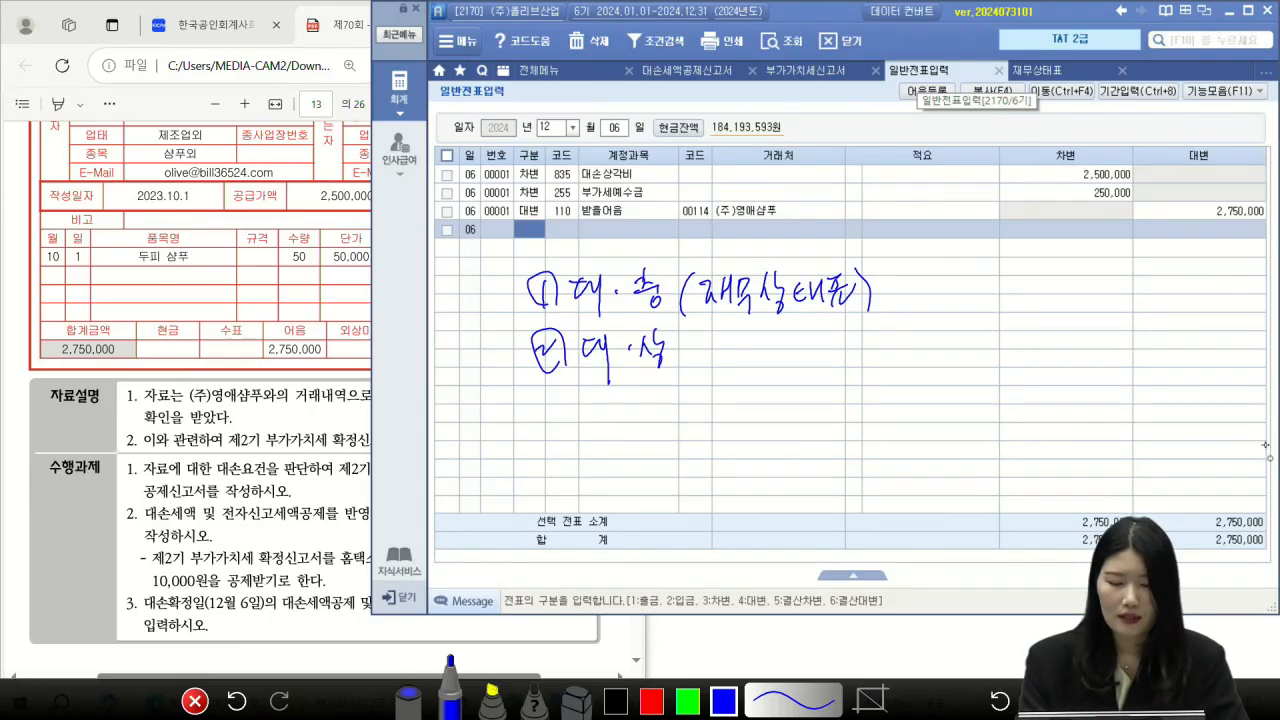
pyautogui.moveTo(552, 402)
pyautogui.mouseDown()
pyautogui.moveTo(564, 436)
pyautogui.moveTo(548, 432)
pyautogui.mouseUp()
pyautogui.moveTo(592, 400); pyautogui.dragTo(598, 446)
pyautogui.moveTo(606, 410)
pyautogui.mouseDown()
pyautogui.moveTo(614, 432)
pyautogui.moveTo(664, 426)
pyautogui.moveTo(686, 400)
pyautogui.moveTo(696, 424)
pyautogui.moveTo(730, 410)
pyautogui.moveTo(726, 434)
pyautogui.mouseUp()
pyautogui.moveTo(582, 456); pyautogui.dragTo(724, 446)
pyautogui.moveTo(760, 384); pyautogui.dragTo(752, 430)
pyautogui.moveTo(778, 400)
pyautogui.mouseDown()
pyautogui.moveTo(770, 416)
pyautogui.moveTo(782, 402)
pyautogui.mouseUp()
pyautogui.moveTo(790, 394); pyautogui.dragTo(800, 430)
pyautogui.moveTo(806, 398); pyautogui.dragTo(828, 404)
pyautogui.moveTo(812, 410)
pyautogui.mouseDown()
pyautogui.moveTo(824, 422)
pyautogui.moveTo(846, 406)
pyautogui.mouseUp()
pyautogui.moveTo(824, 418); pyautogui.dragTo(852, 422)
pyautogui.moveTo(866, 390)
pyautogui.mouseDown()
pyautogui.moveTo(866, 426)
pyautogui.moveTo(880, 408)
pyautogui.mouseUp()
pyautogui.moveTo(888, 390); pyautogui.dragTo(910, 424)
pyautogui.moveTo(910, 414); pyautogui.dragTo(914, 430)
pyautogui.moveTo(924, 388); pyautogui.dragTo(928, 436)
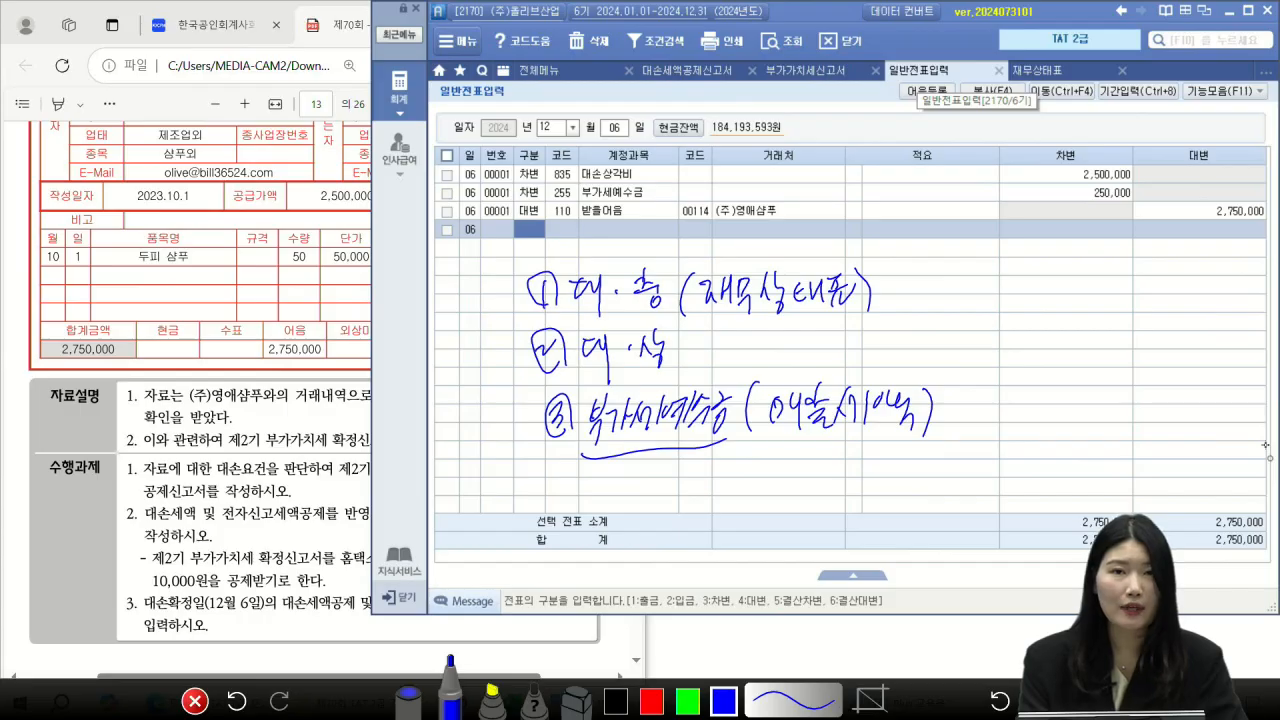
pyautogui.moveTo(742, 450); pyautogui.dragTo(750, 480)
pyautogui.moveTo(762, 448)
pyautogui.mouseDown()
pyautogui.moveTo(768, 500)
pyautogui.moveTo(786, 480)
pyautogui.mouseUp()
pyautogui.moveTo(790, 450); pyautogui.dragTo(804, 486)
pyautogui.moveTo(812, 468); pyautogui.dragTo(820, 482)
pyautogui.moveTo(824, 456); pyautogui.dragTo(824, 490)
pyautogui.moveTo(990, 400)
pyautogui.mouseDown()
pyautogui.moveTo(1016, 418)
pyautogui.moveTo(1034, 410)
pyautogui.mouseUp()
pyautogui.moveTo(1040, 388); pyautogui.dragTo(1060, 402)
pyautogui.moveTo(1064, 398)
pyautogui.mouseDown()
pyautogui.moveTo(1088, 398)
pyautogui.moveTo(1090, 440)
pyautogui.mouseUp()
pyautogui.moveTo(1098, 434); pyautogui.dragTo(1048, 474)
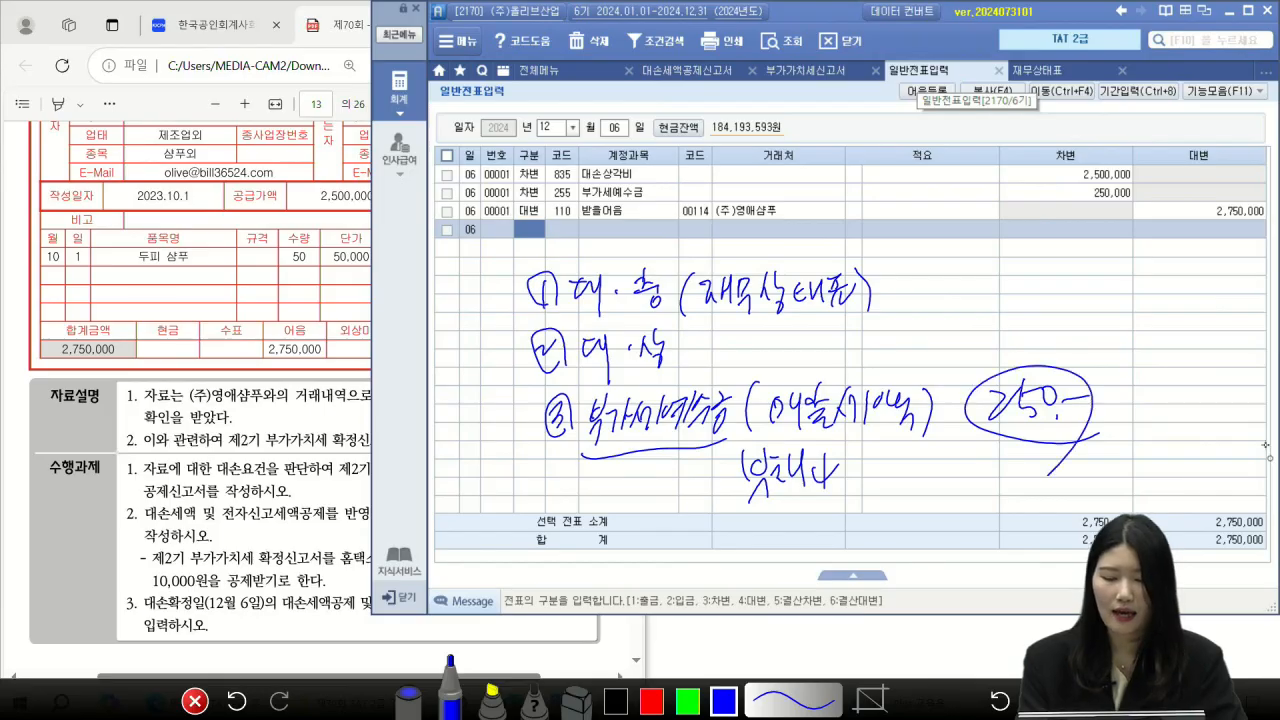
# Step: Underline the 받거나 note, circle the 2,750,000 credit and mark client code 00114, then clear
pyautogui.moveTo(758, 510)
pyautogui.mouseDown()
pyautogui.moveTo(838, 494)
pyautogui.moveTo(852, 504)
pyautogui.mouseUp()
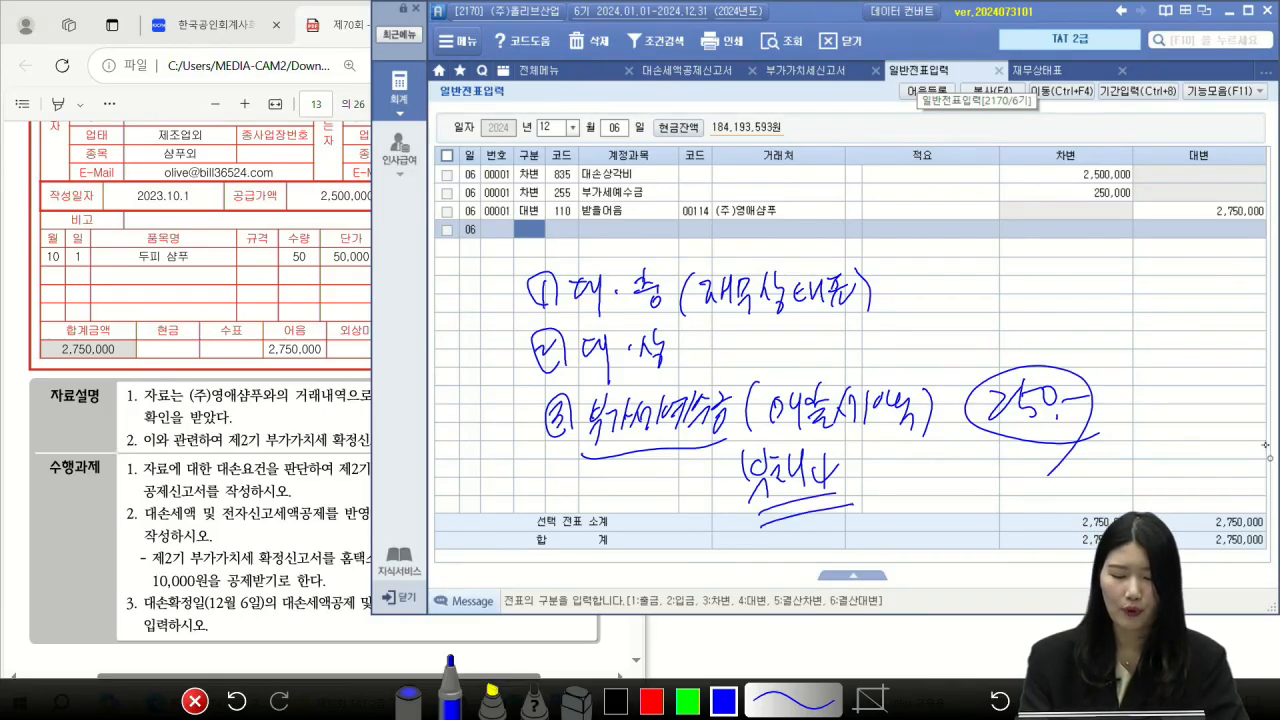
pyautogui.moveTo(1241, 198); pyautogui.dragTo(1184, 266)
pyautogui.moveTo(712, 212)
pyautogui.mouseDown()
pyautogui.moveTo(660, 220)
pyautogui.moveTo(710, 188)
pyautogui.mouseUp()
pyautogui.click(195, 701)
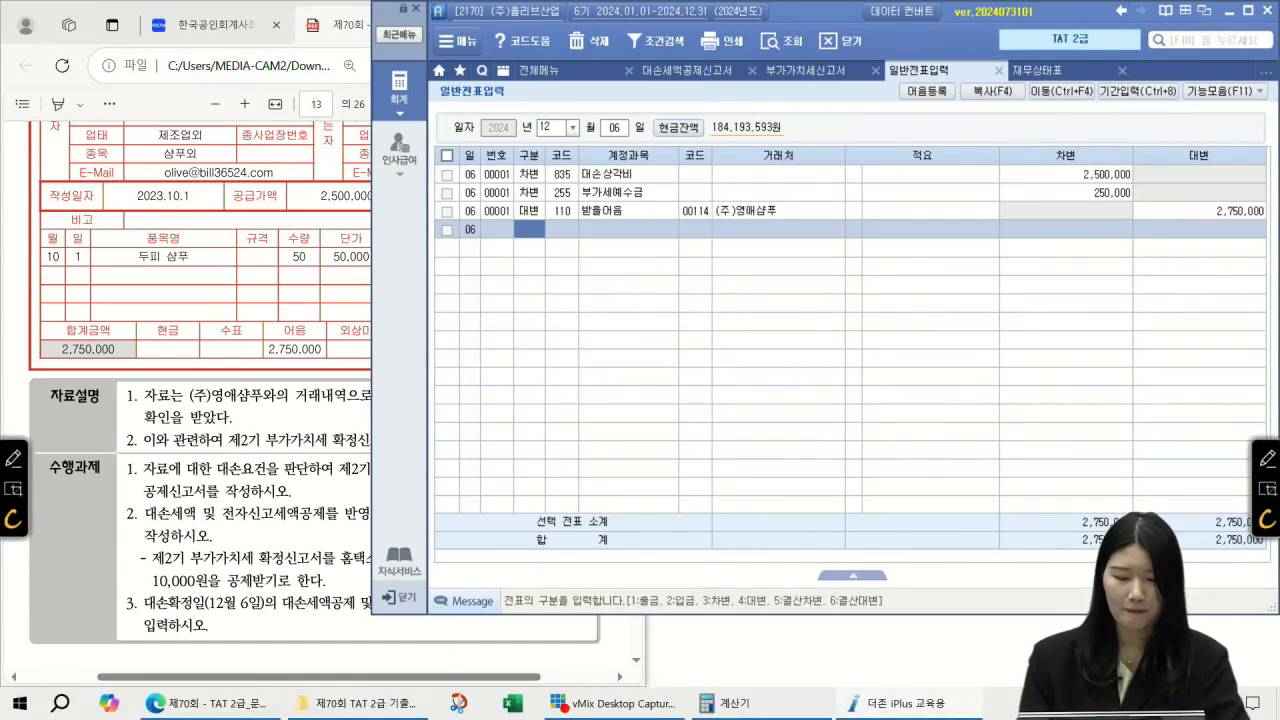
# Step: Close the four open Smart A screens, including 대손세액공제신고서 and 일반전표입력
pyautogui.click(698, 75)
pyautogui.click(753, 71)
pyautogui.click(753, 71)
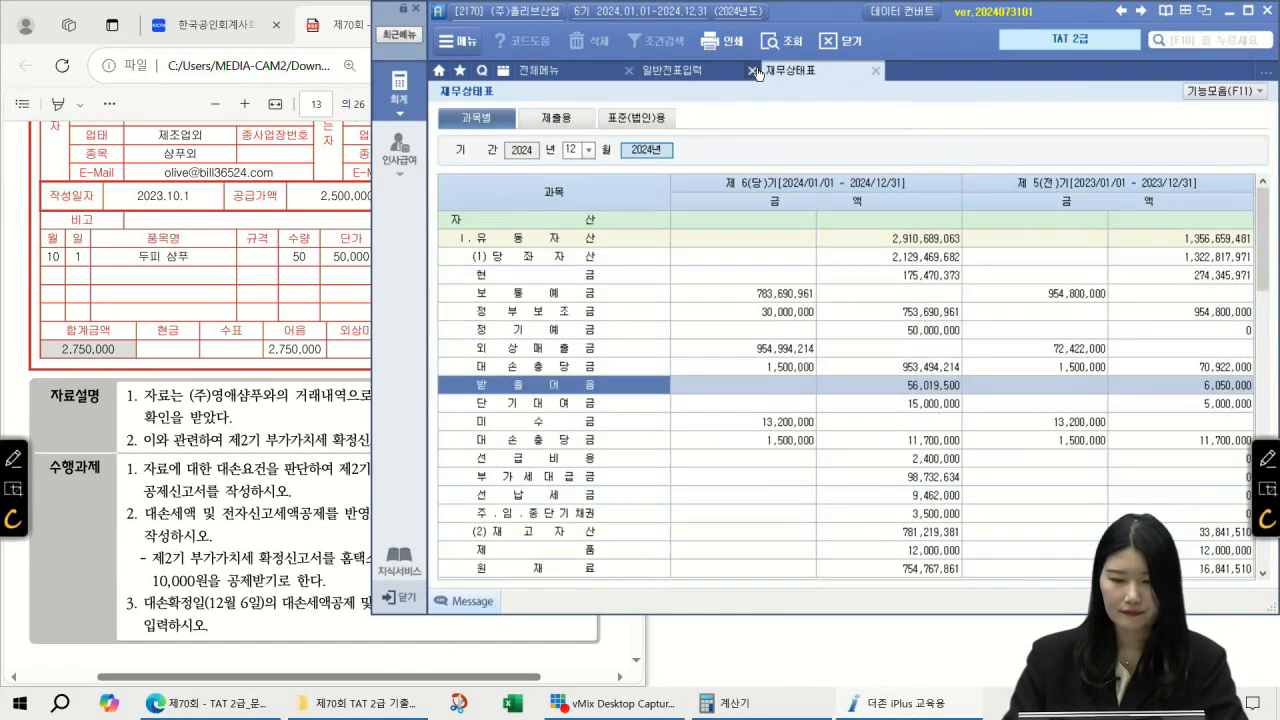
pyautogui.click(753, 71)
pyautogui.click(753, 71)
# Step: Scroll the exam PDF to page 15's 부가가치세관리 questions 11–17
pyautogui.scroll(-3, 192, 360)
pyautogui.click(56, 290)
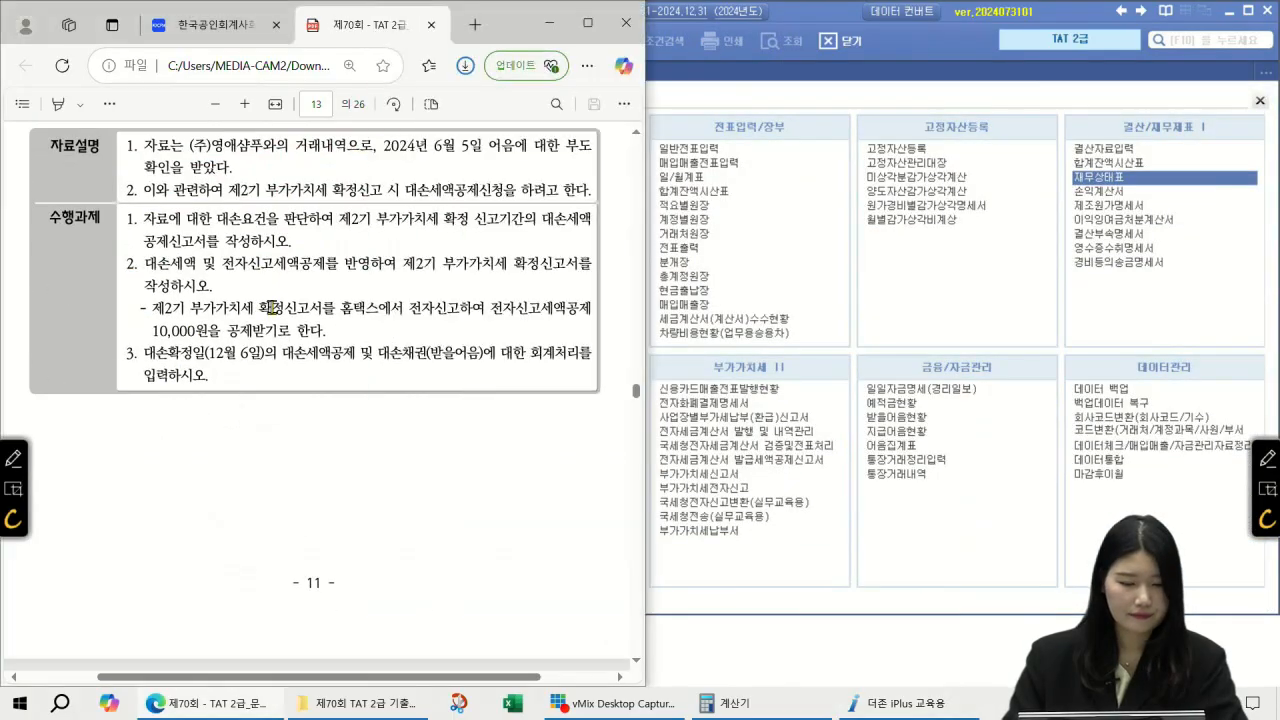
pyautogui.scroll(-5, 277, 321)
pyautogui.scroll(-8, 277, 321)
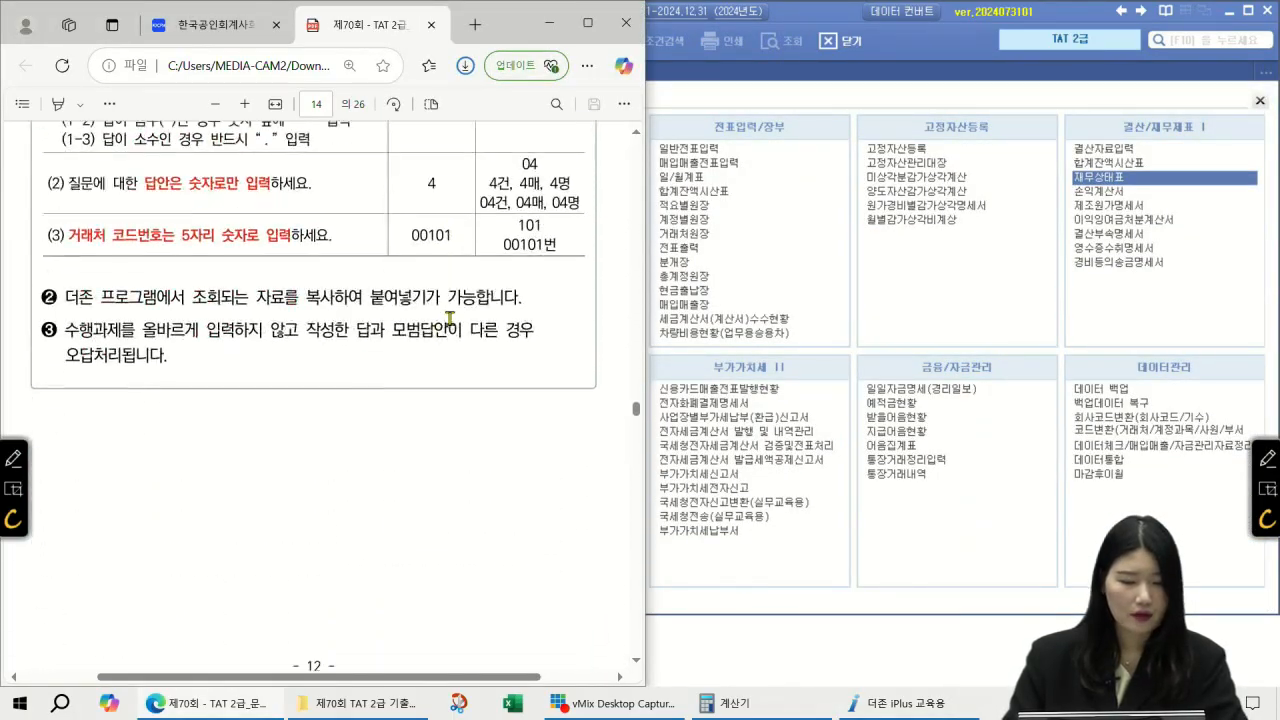
pyautogui.scroll(-5, 450, 318)
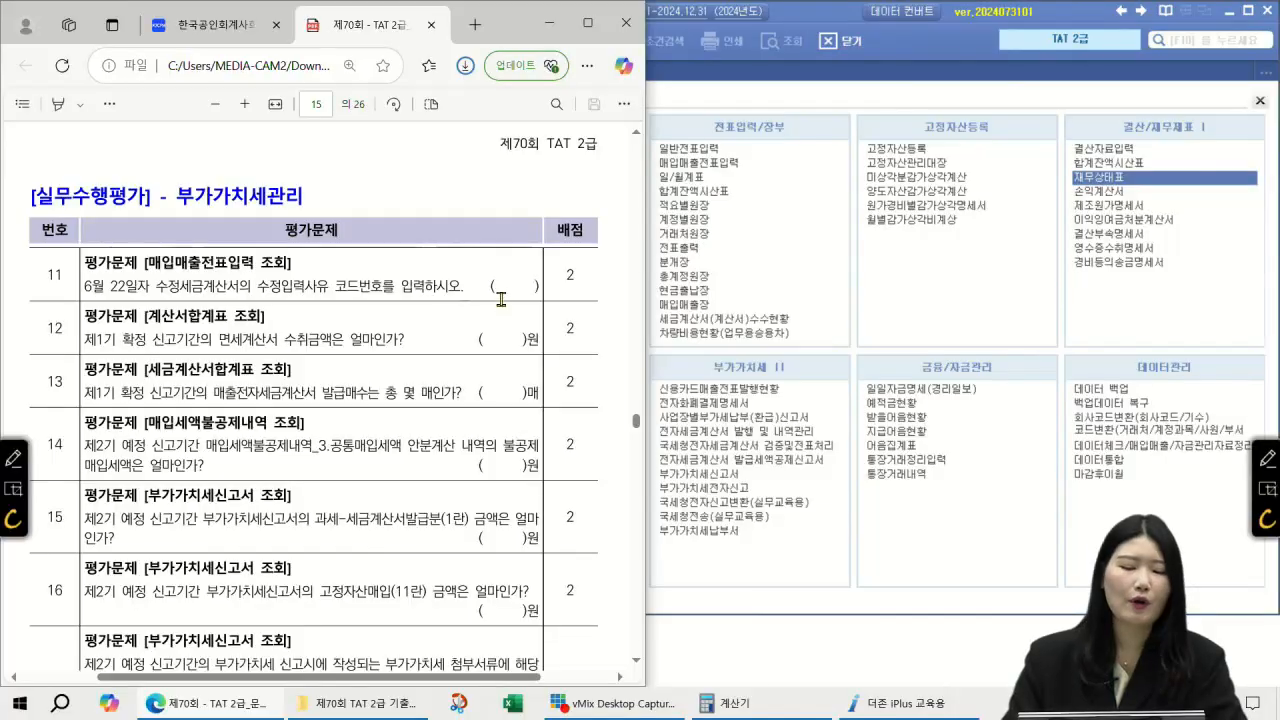
pyautogui.click(638, 664)
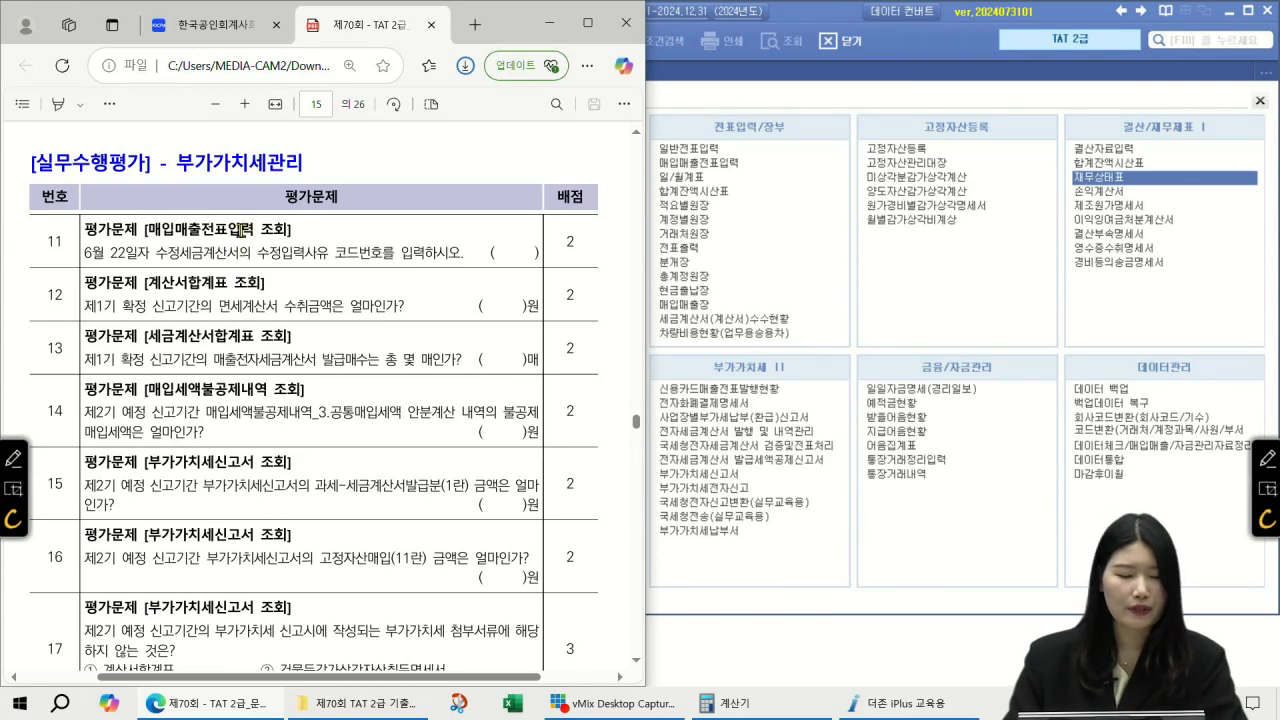
pyautogui.click(866, 78)
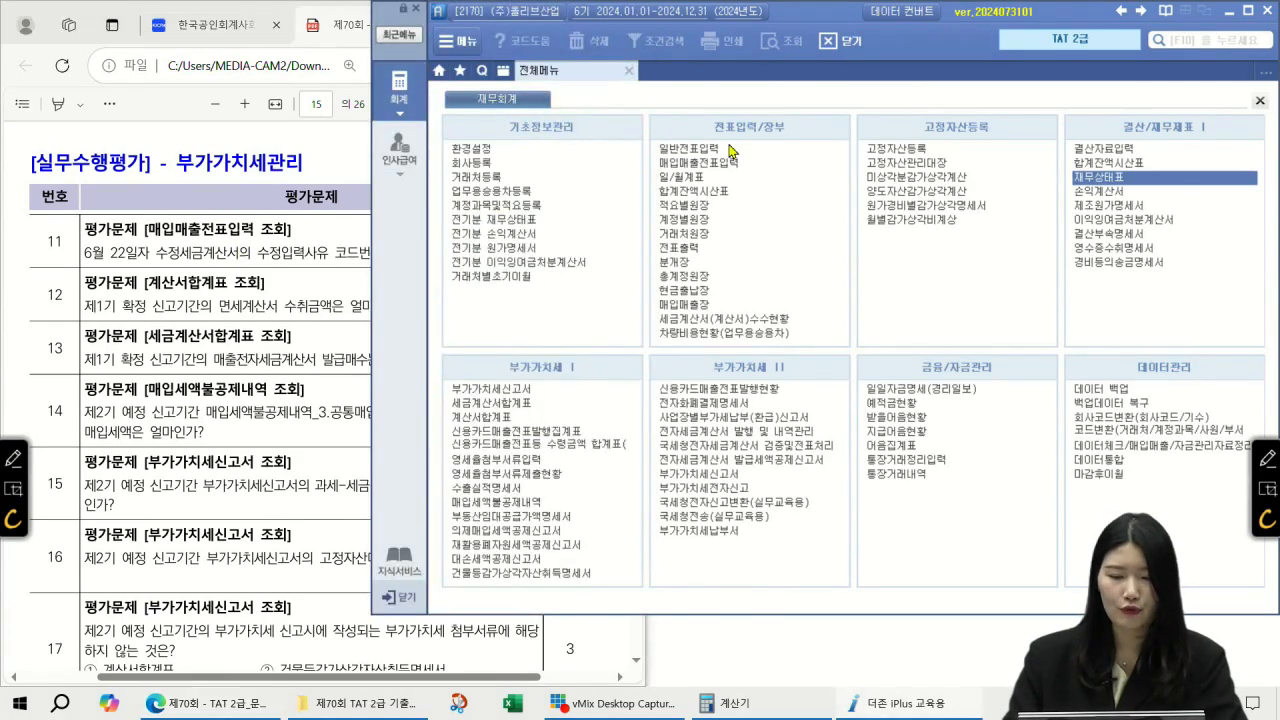
# Step: In 매입매출전표입력, open the revised tax invoice of the 06/22 천연샴푸 sales entry
pyautogui.click(712, 163)
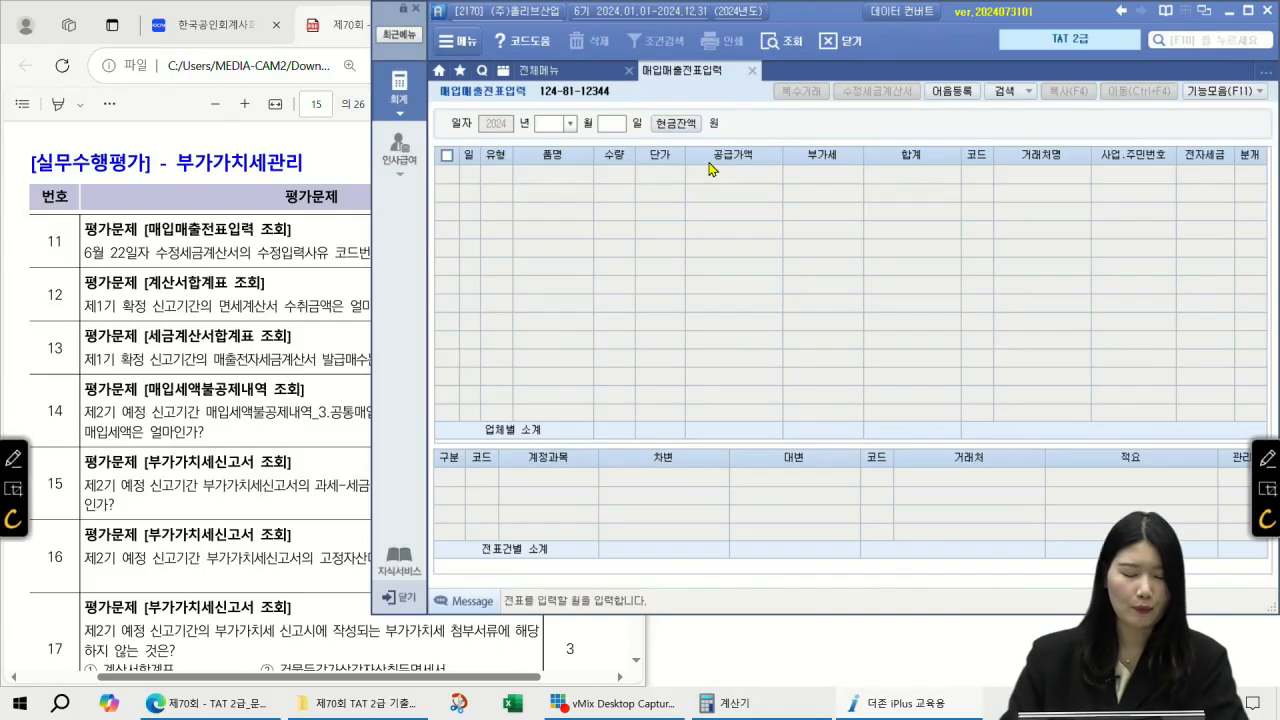
pyautogui.write('06')
pyautogui.press('Return')
pyautogui.write('22')
pyautogui.press('Return')
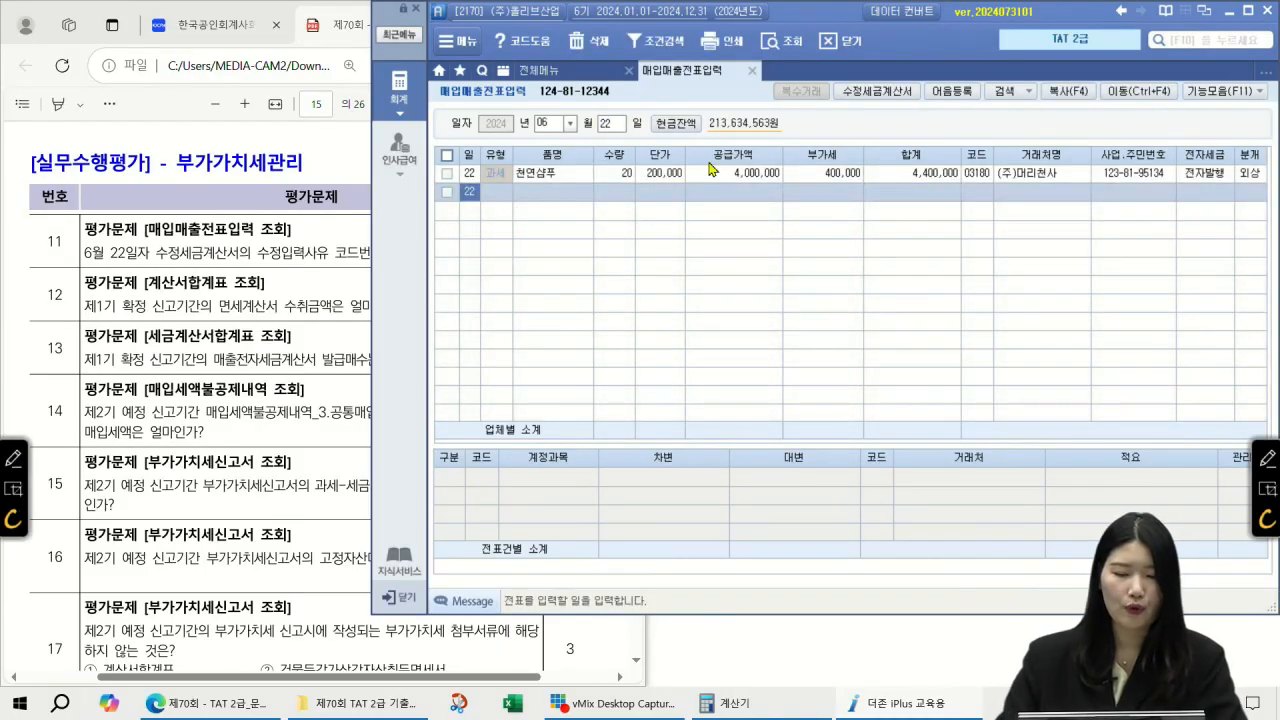
pyautogui.click(720, 176)
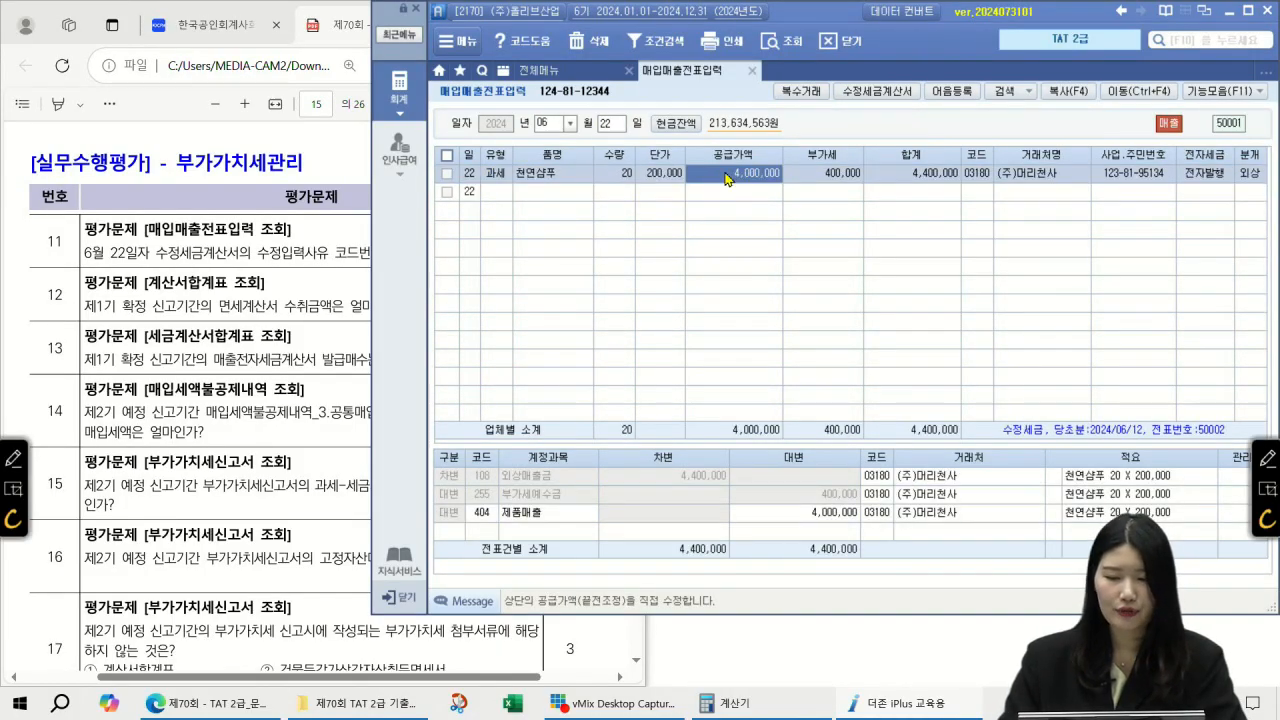
pyautogui.click(872, 92)
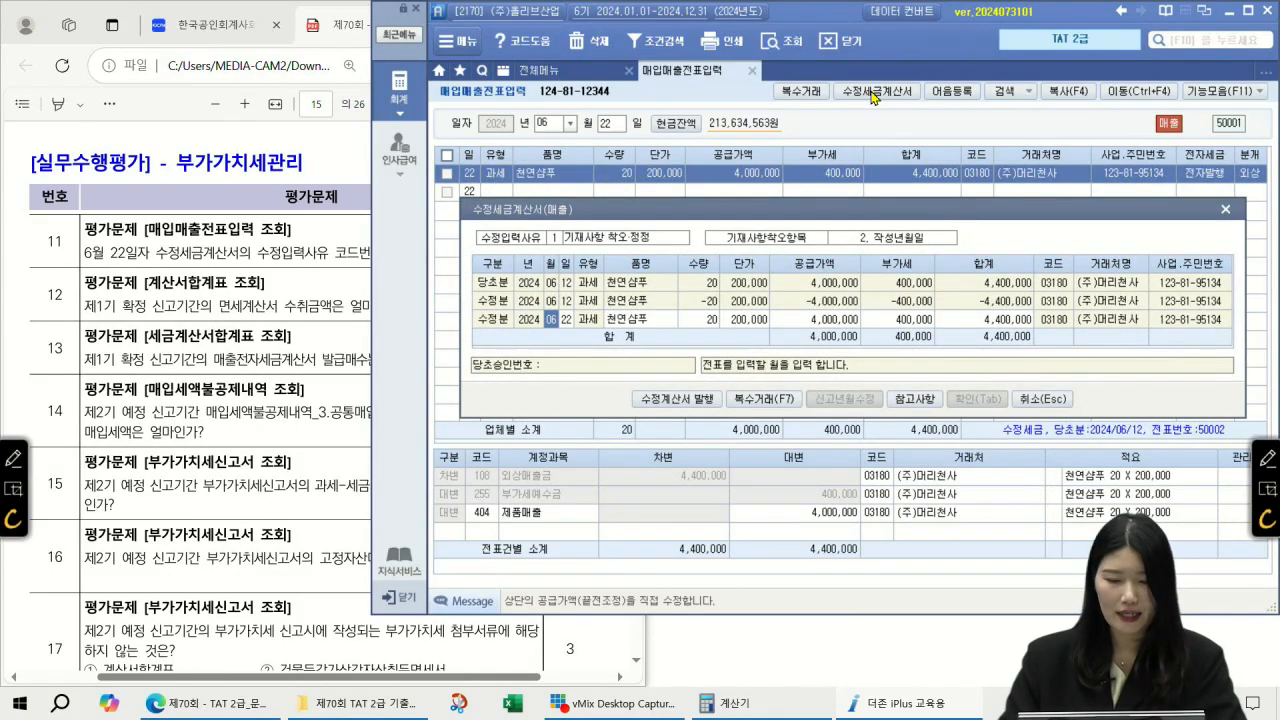
# Step: Circle correction reason code 1 on the revised invoice details and close them
pyautogui.click(1268, 458)
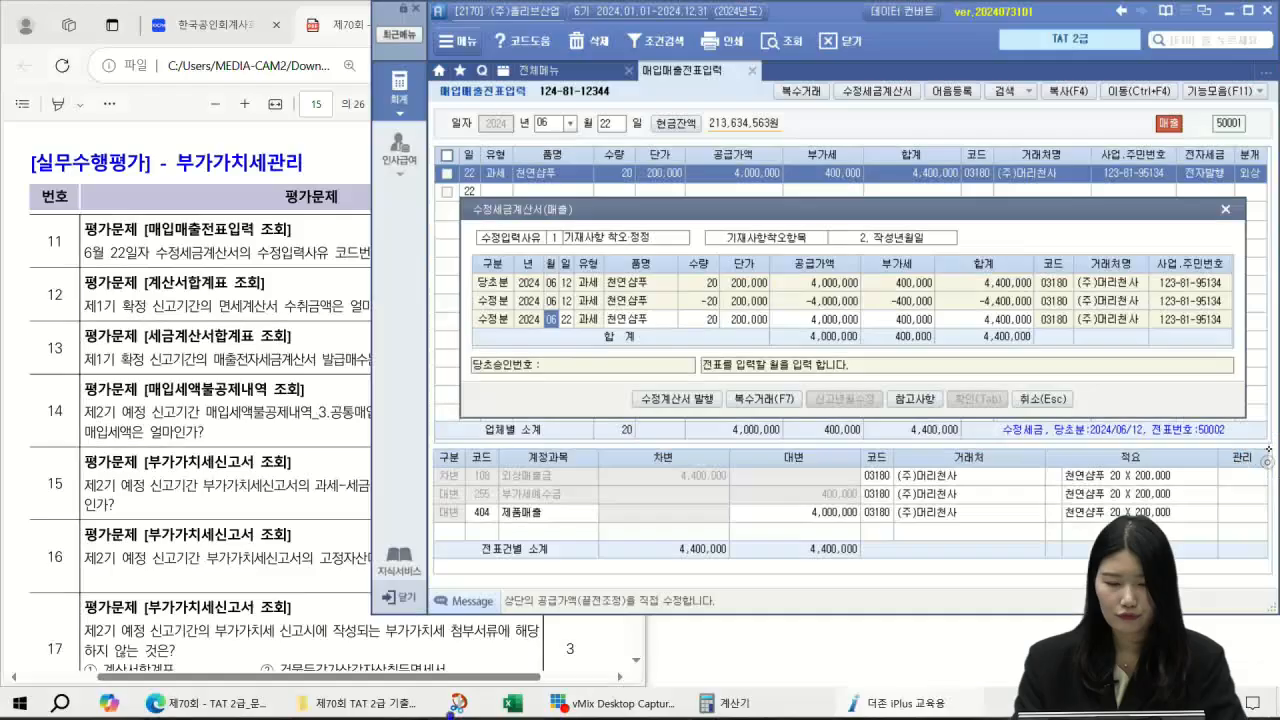
pyautogui.moveTo(578, 237)
pyautogui.mouseDown()
pyautogui.moveTo(528, 238)
pyautogui.moveTo(569, 262)
pyautogui.mouseUp()
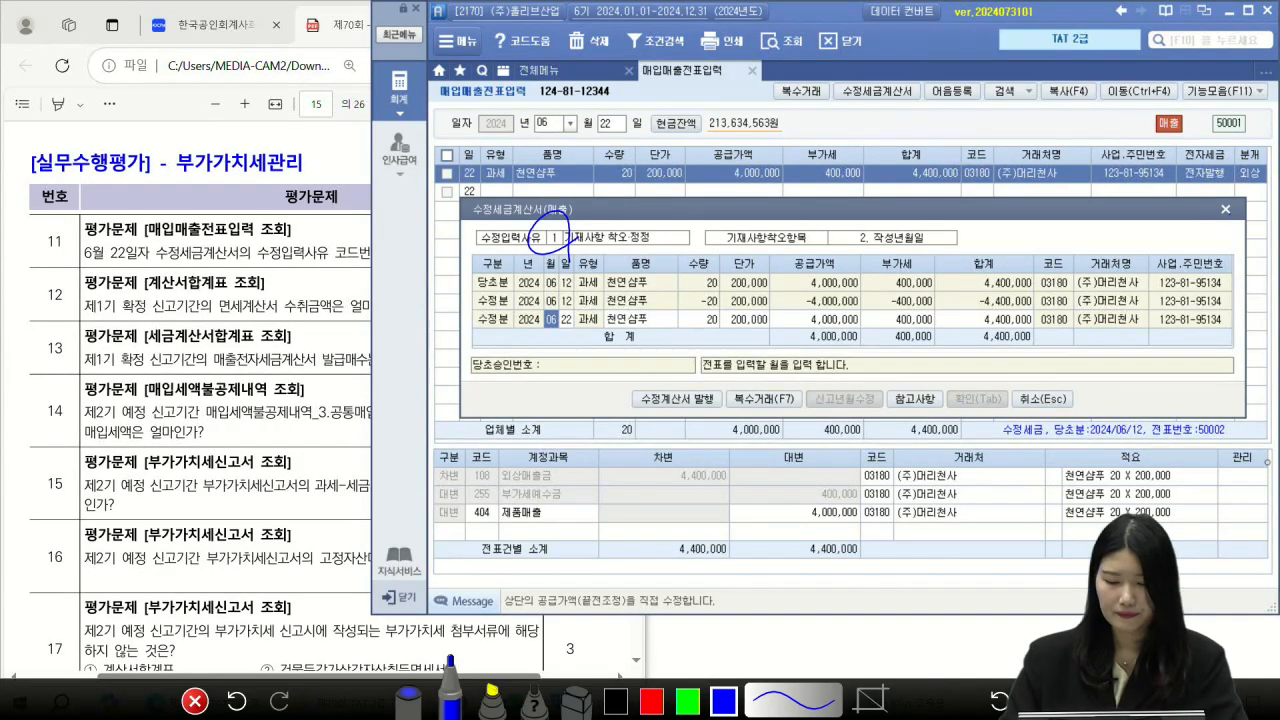
pyautogui.click(195, 700)
pyautogui.click(1043, 398)
# Step: Write answer 1 for question 11 and underline question 12's key terms on the exam
pyautogui.click(355, 172)
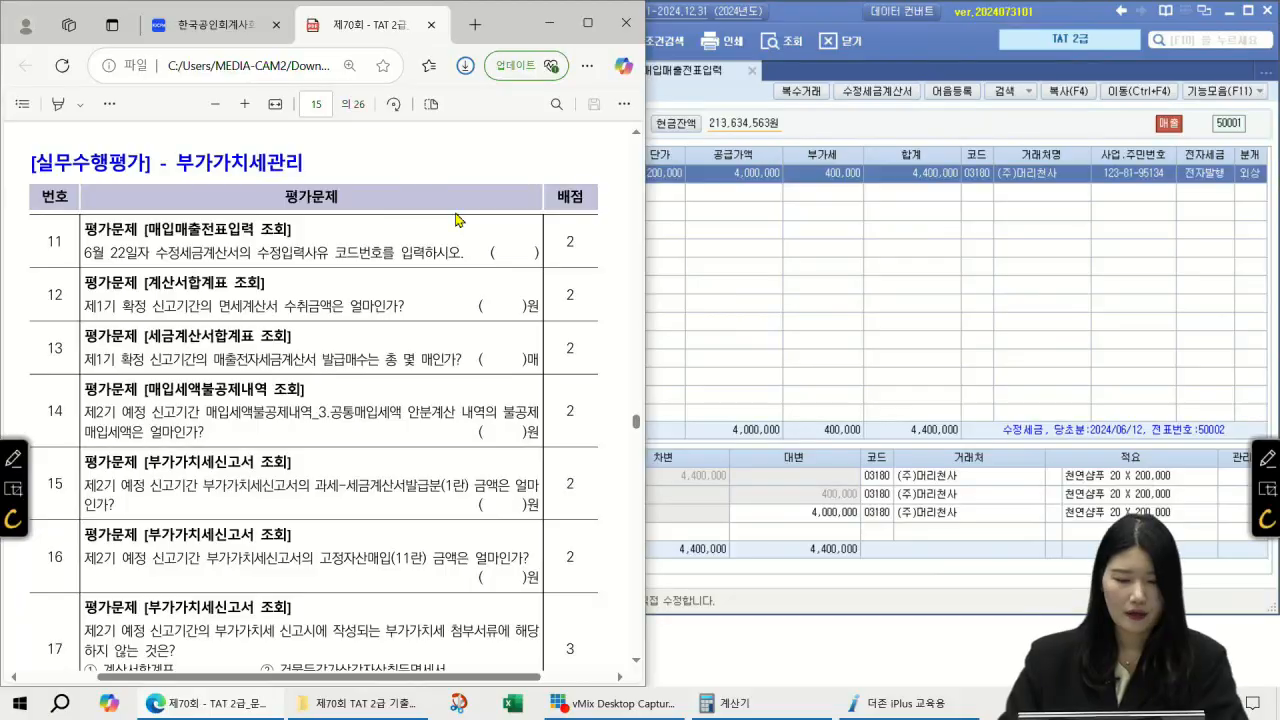
pyautogui.click(1268, 457)
pyautogui.moveTo(521, 237); pyautogui.dragTo(508, 268)
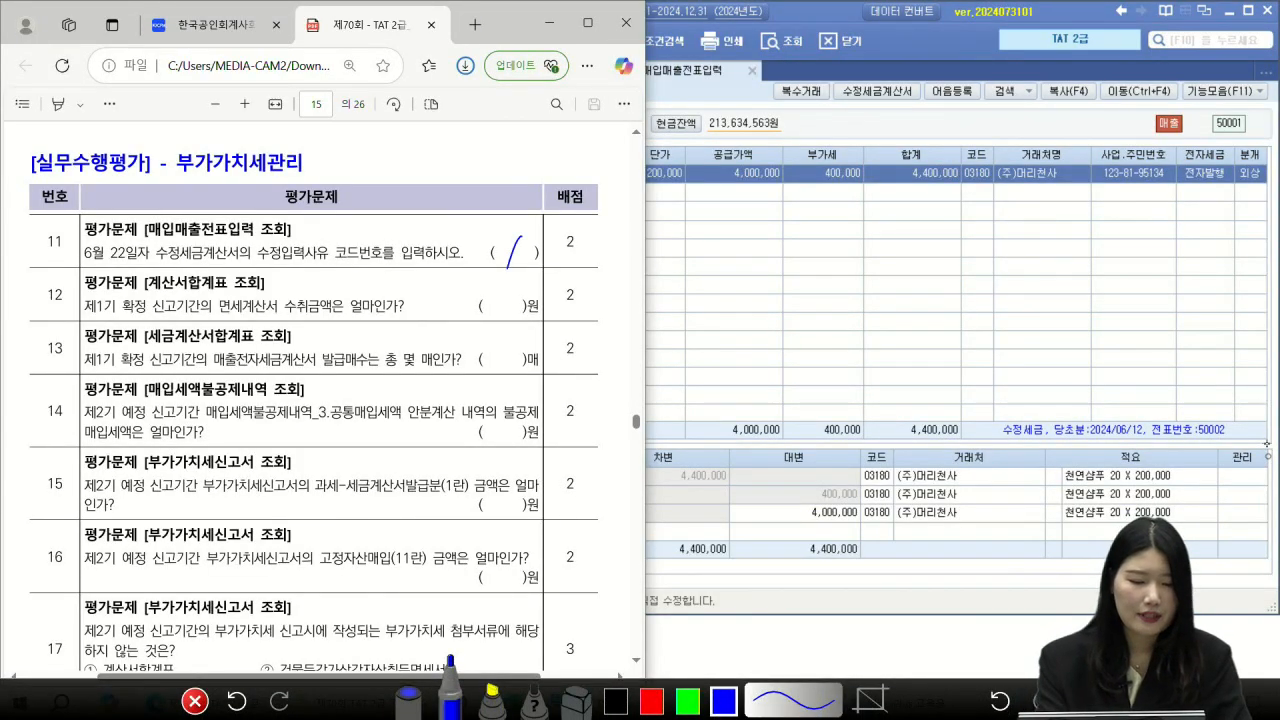
pyautogui.moveTo(134, 290); pyautogui.dragTo(232, 287)
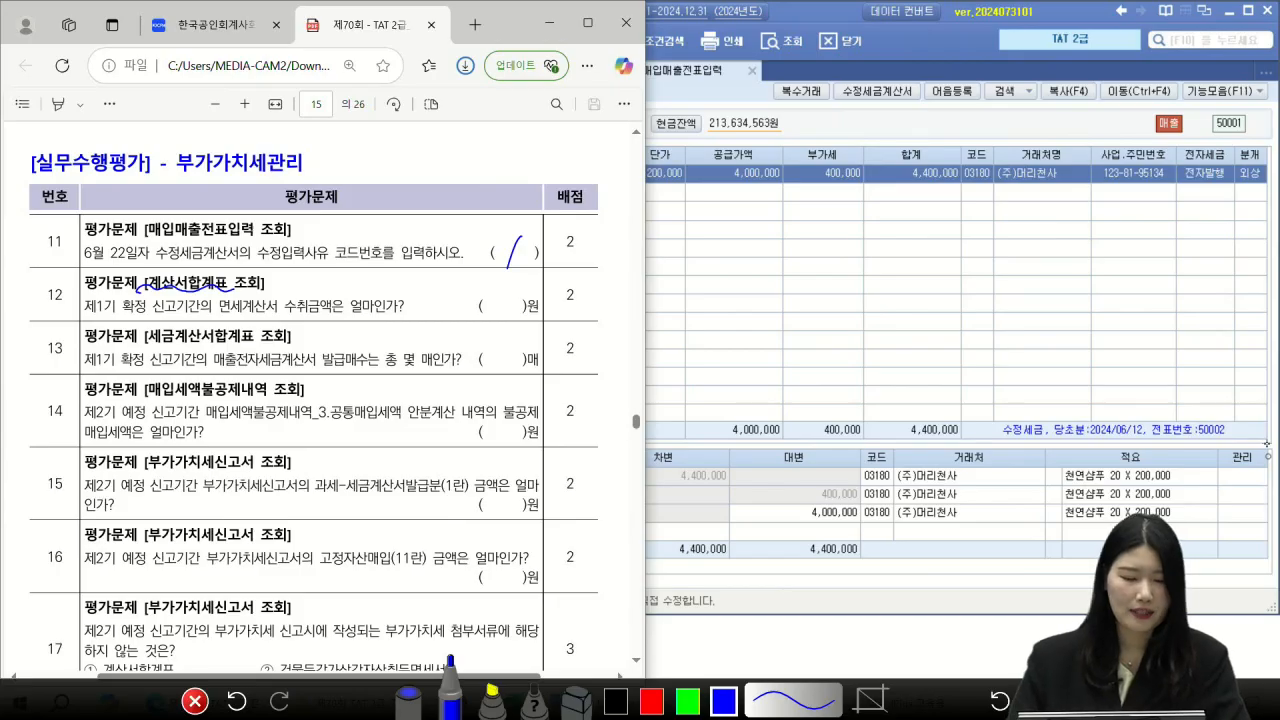
pyautogui.moveTo(119, 307); pyautogui.dragTo(189, 313)
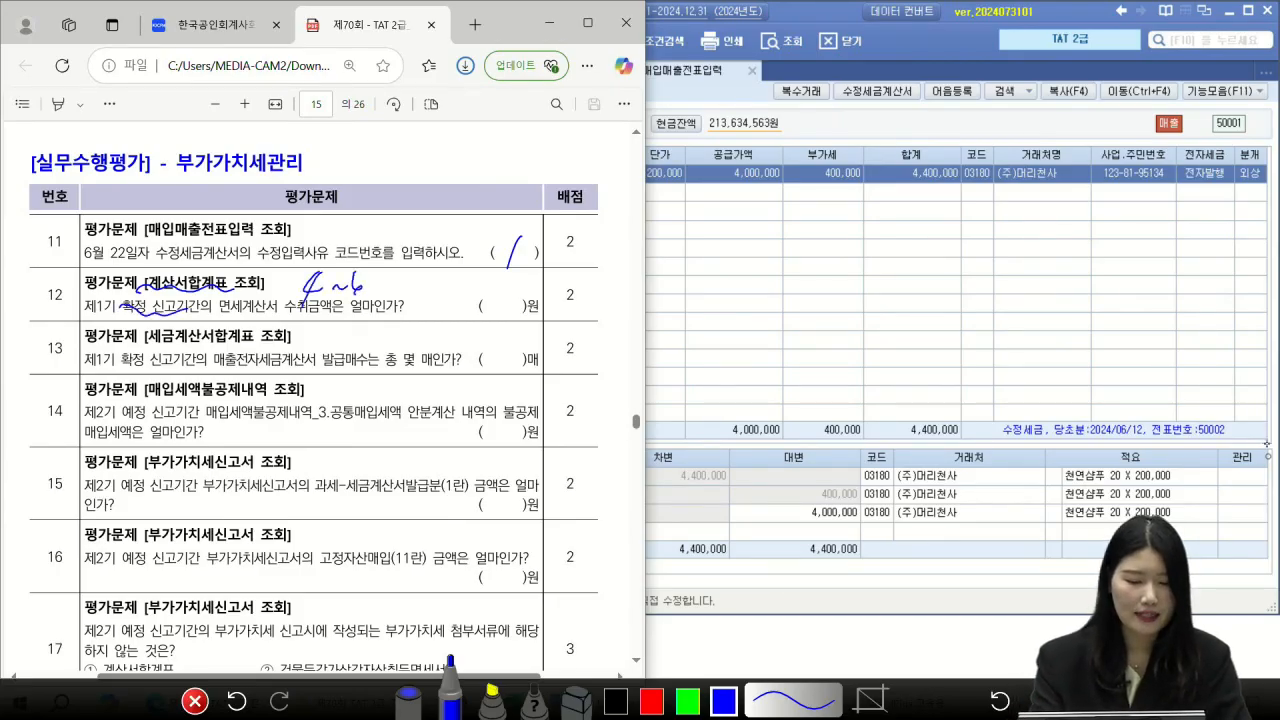
pyautogui.moveTo(216, 321)
pyautogui.mouseDown()
pyautogui.moveTo(326, 324)
pyautogui.moveTo(322, 334)
pyautogui.mouseUp()
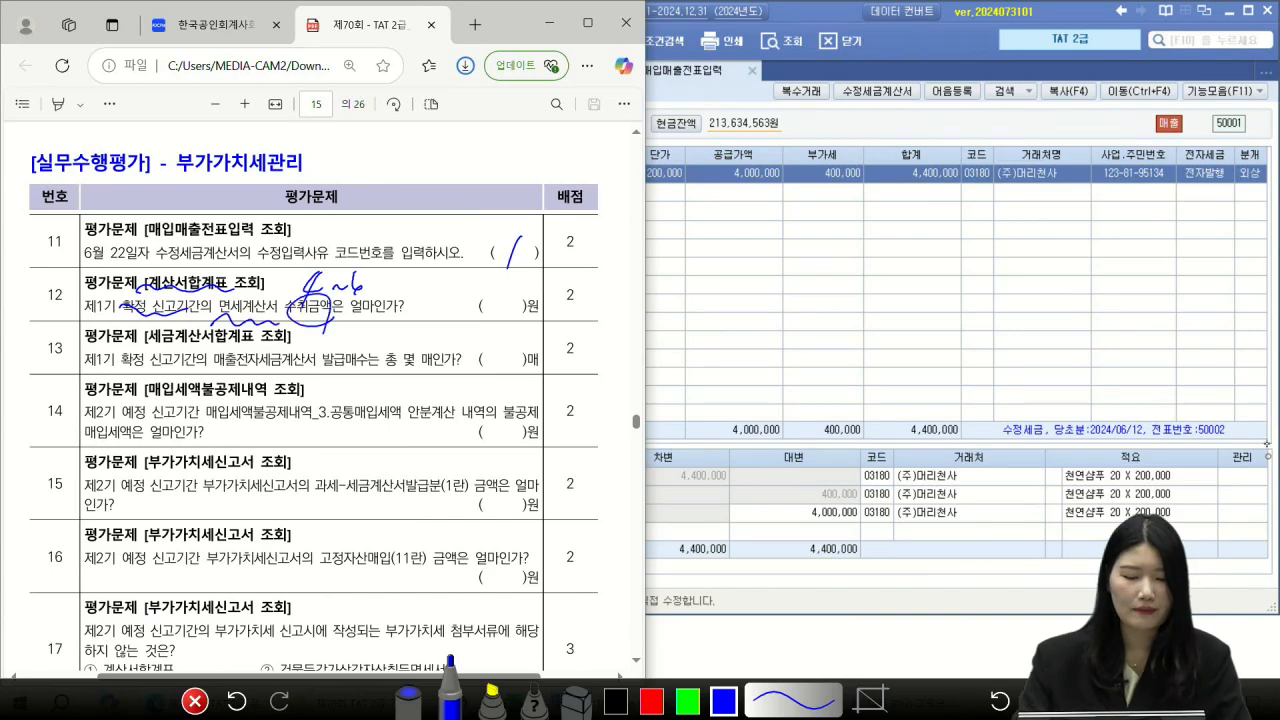
pyautogui.click(195, 701)
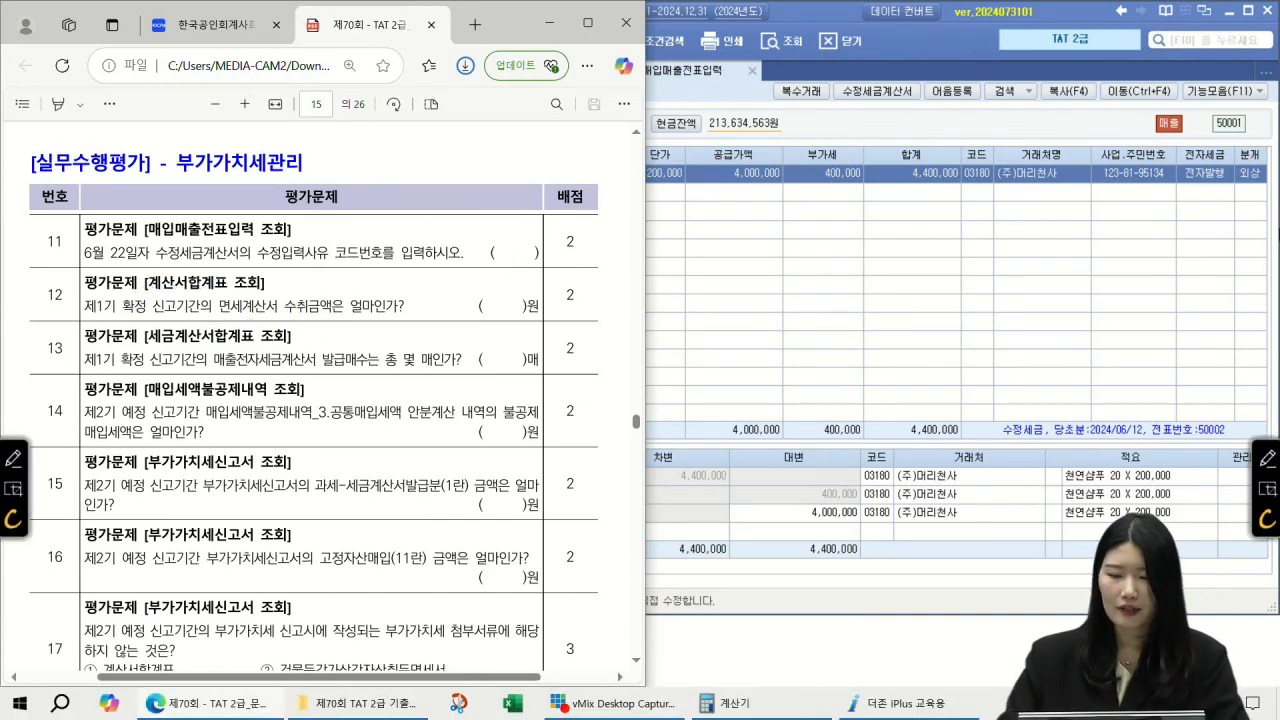
# Step: Open the 2024 04–06 regular 계산서합계표: two purchase invoices totalling 2,150,000
pyautogui.click(1182, 39)
pyautogui.write('ㄱ계산서')
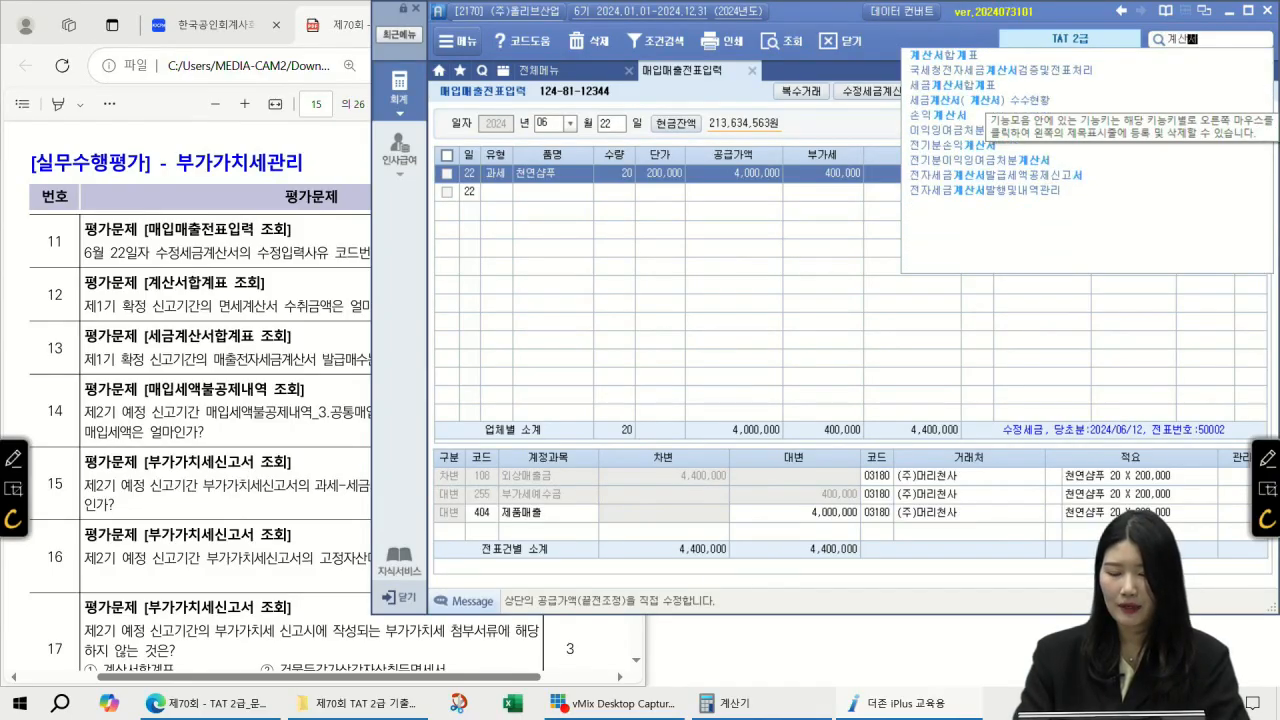
pyautogui.press('Down')
pyautogui.press('Return')
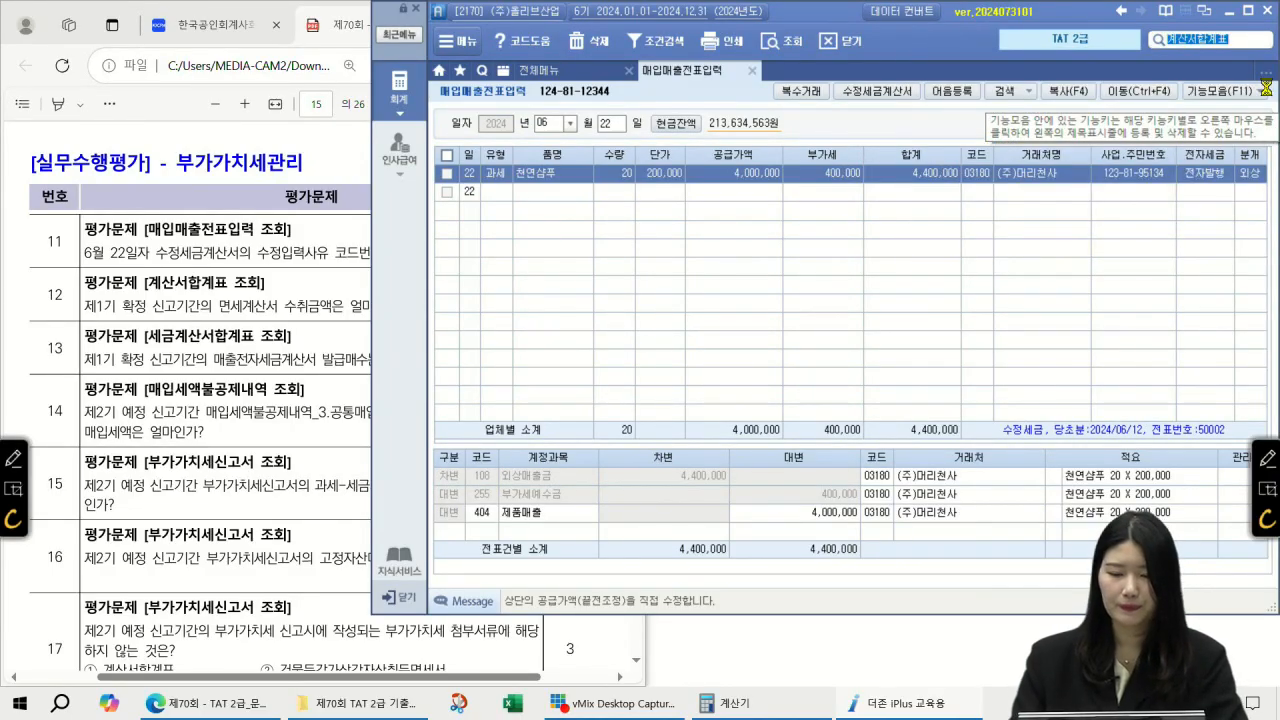
pyautogui.write('0406')
pyautogui.press('Return')
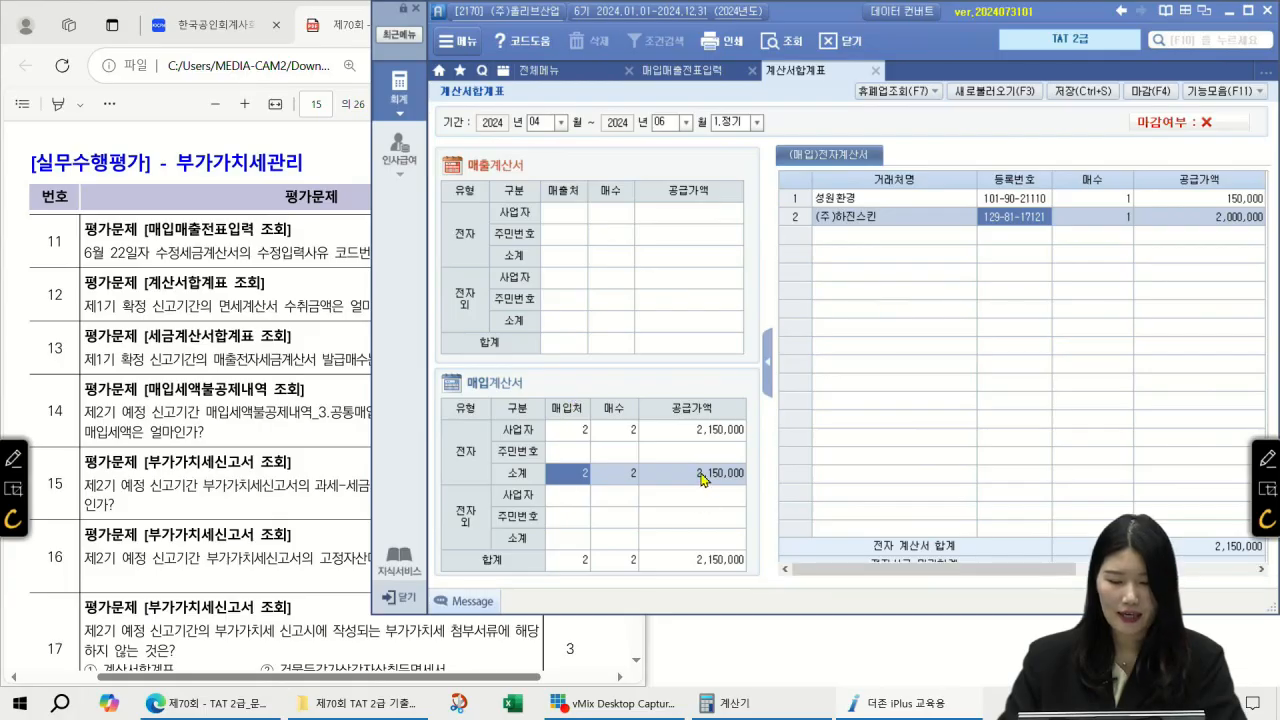
pyautogui.click(283, 294)
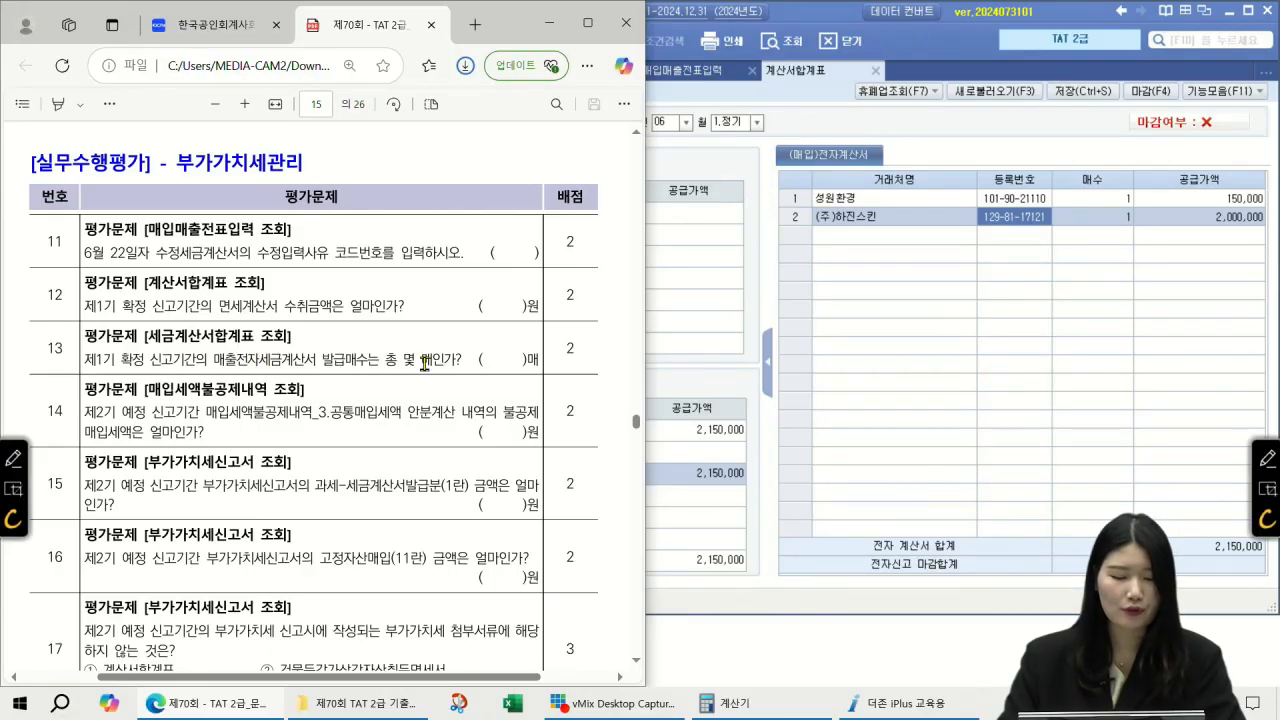
pyautogui.click(1228, 42)
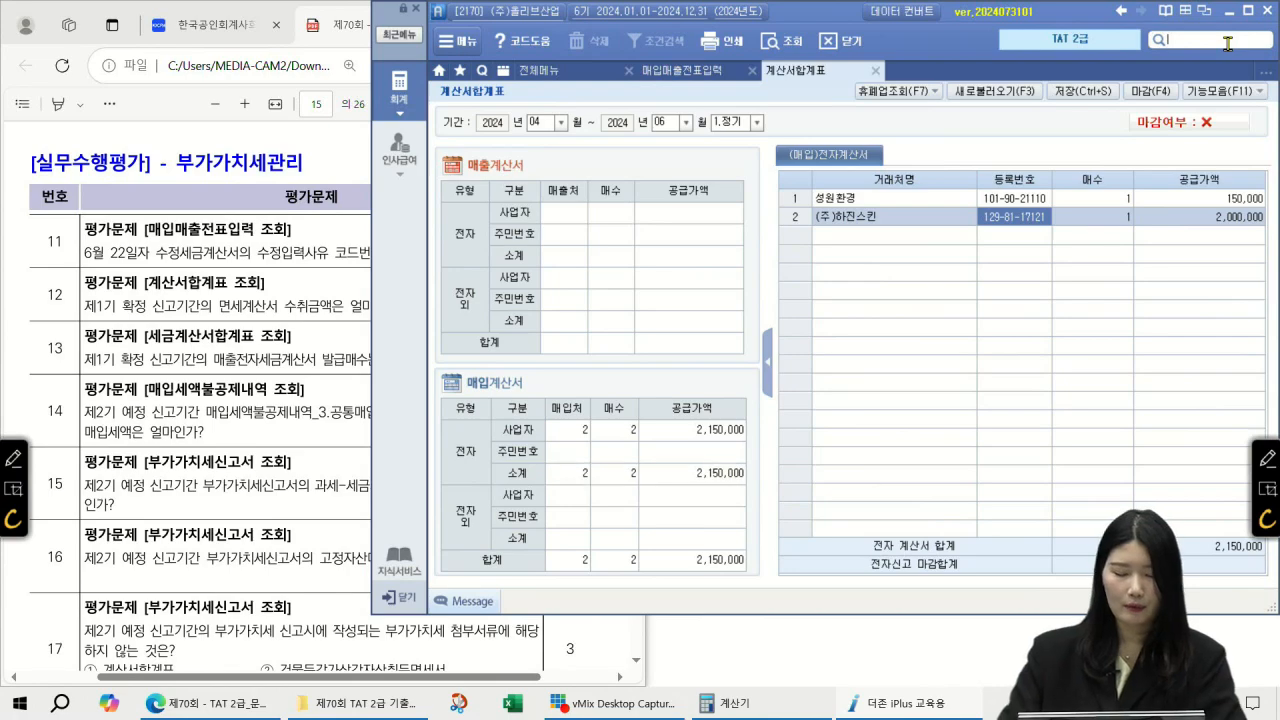
pyautogui.write('세금계')
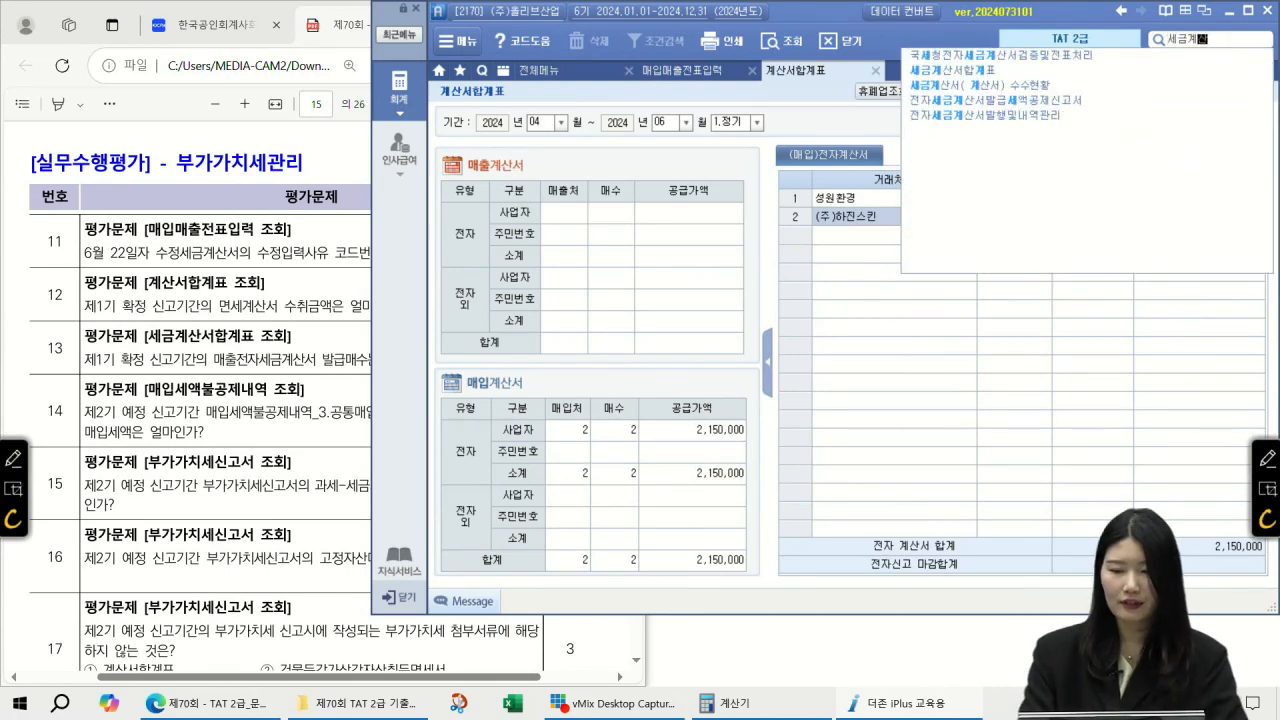
pyautogui.write('산서합계표')
pyautogui.press('Return')
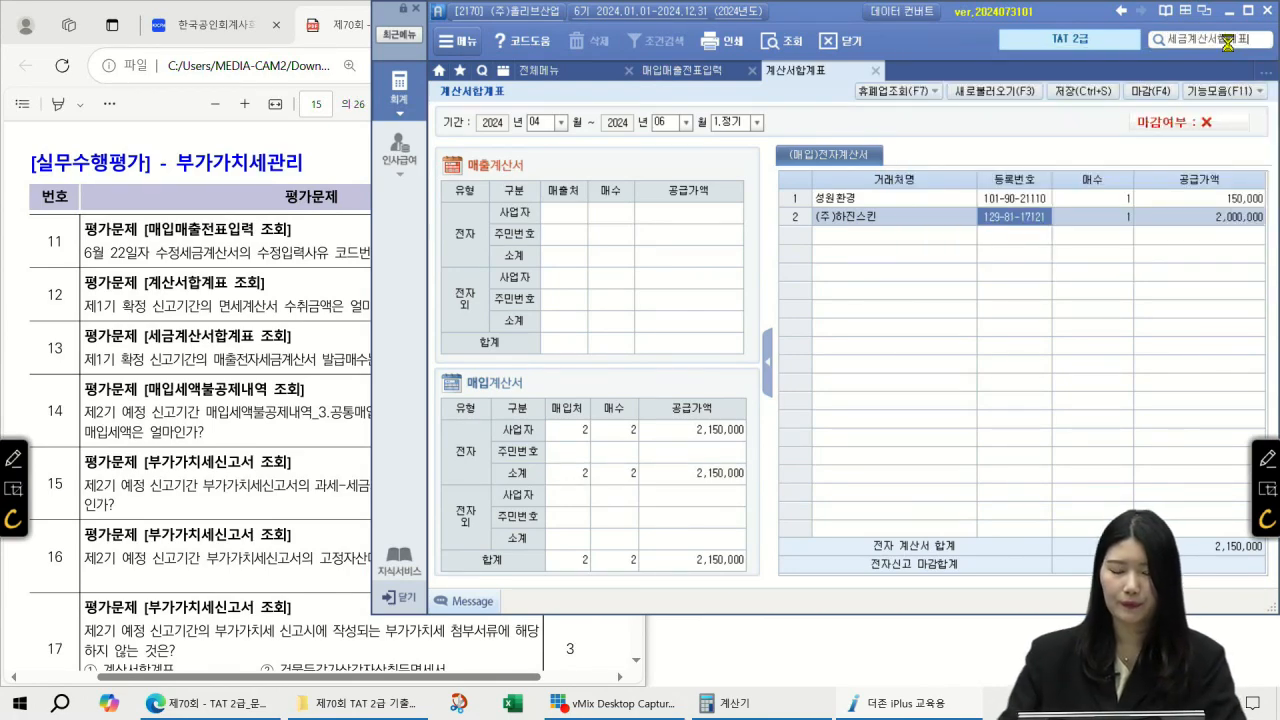
pyautogui.write('4')
pyautogui.press('Return')
pyautogui.write('6')
pyautogui.press('Return')
pyautogui.press('Return')
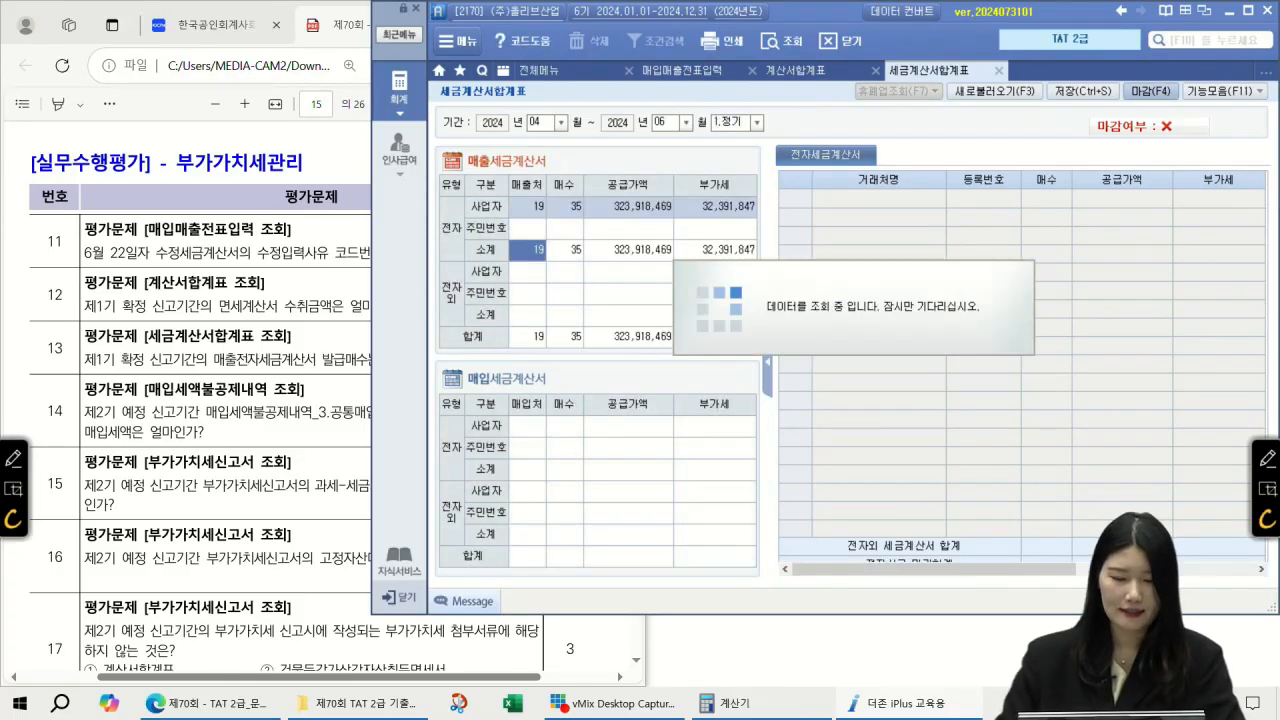
pyautogui.click(573, 210)
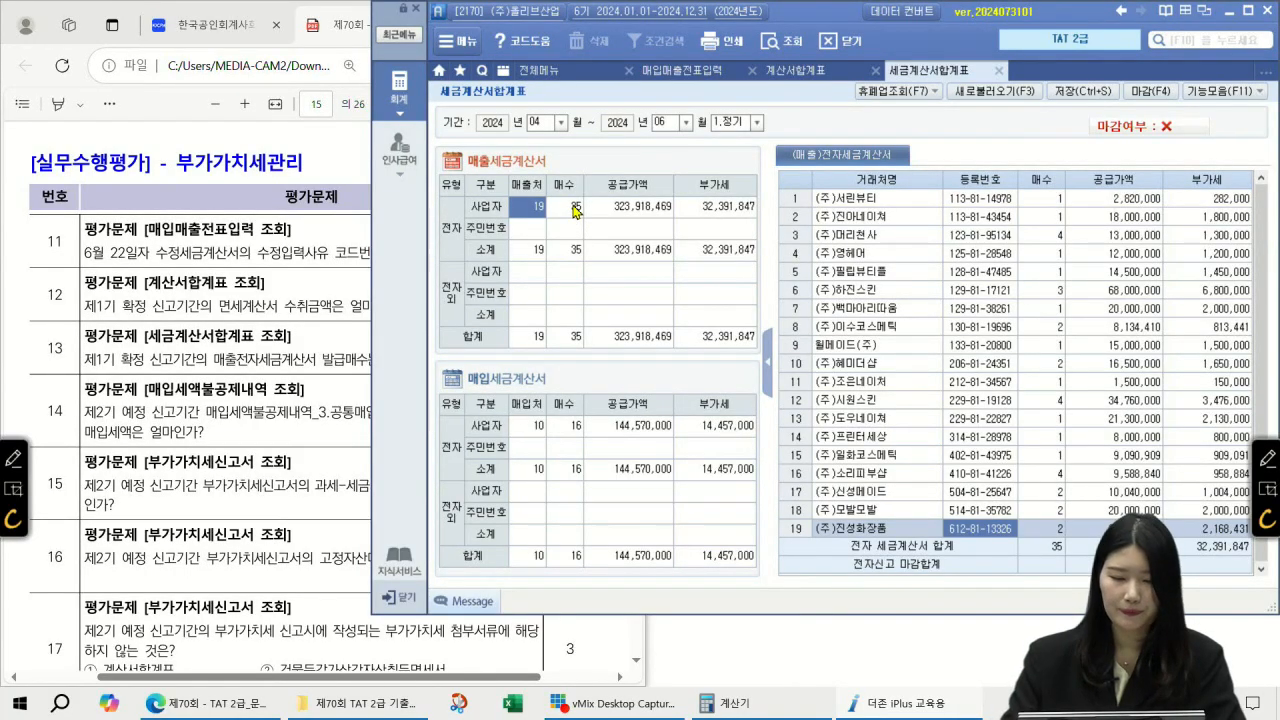
pyautogui.click(317, 374)
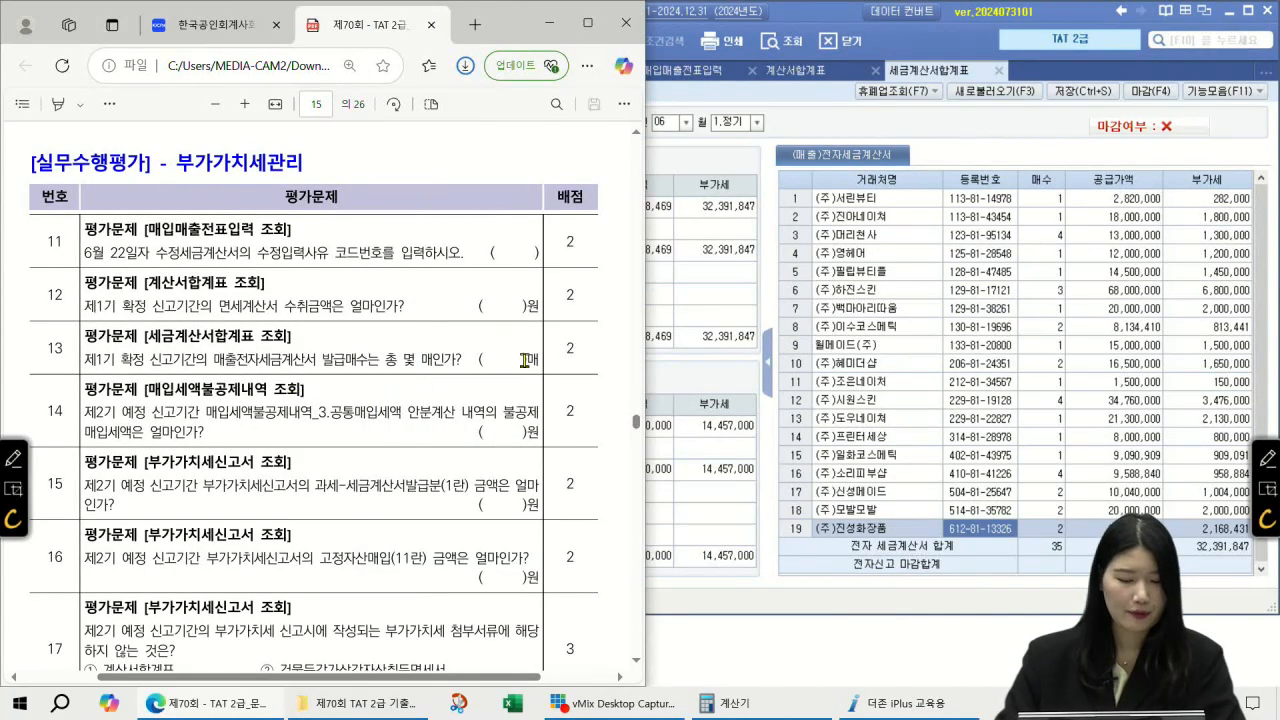
pyautogui.scroll(-5, 523, 361)
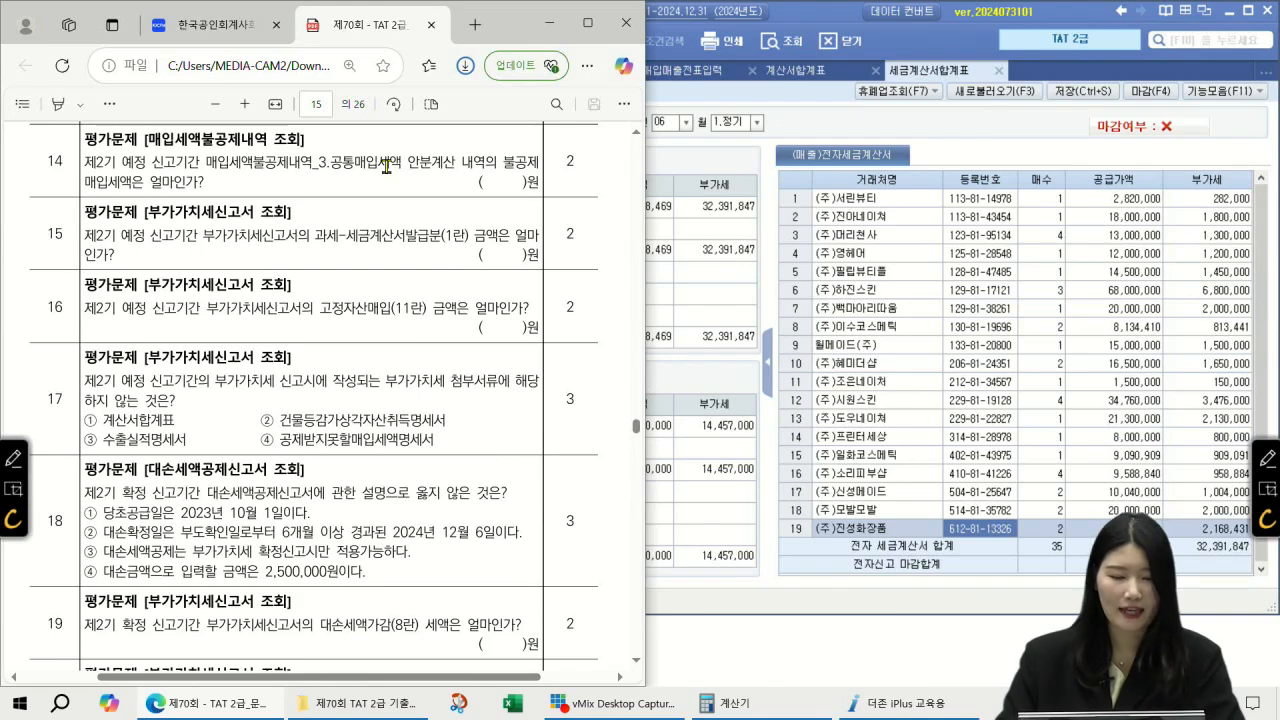
# Step: Open 매입세액불공제내역 for the 07–09 period
pyautogui.click(1217, 45)
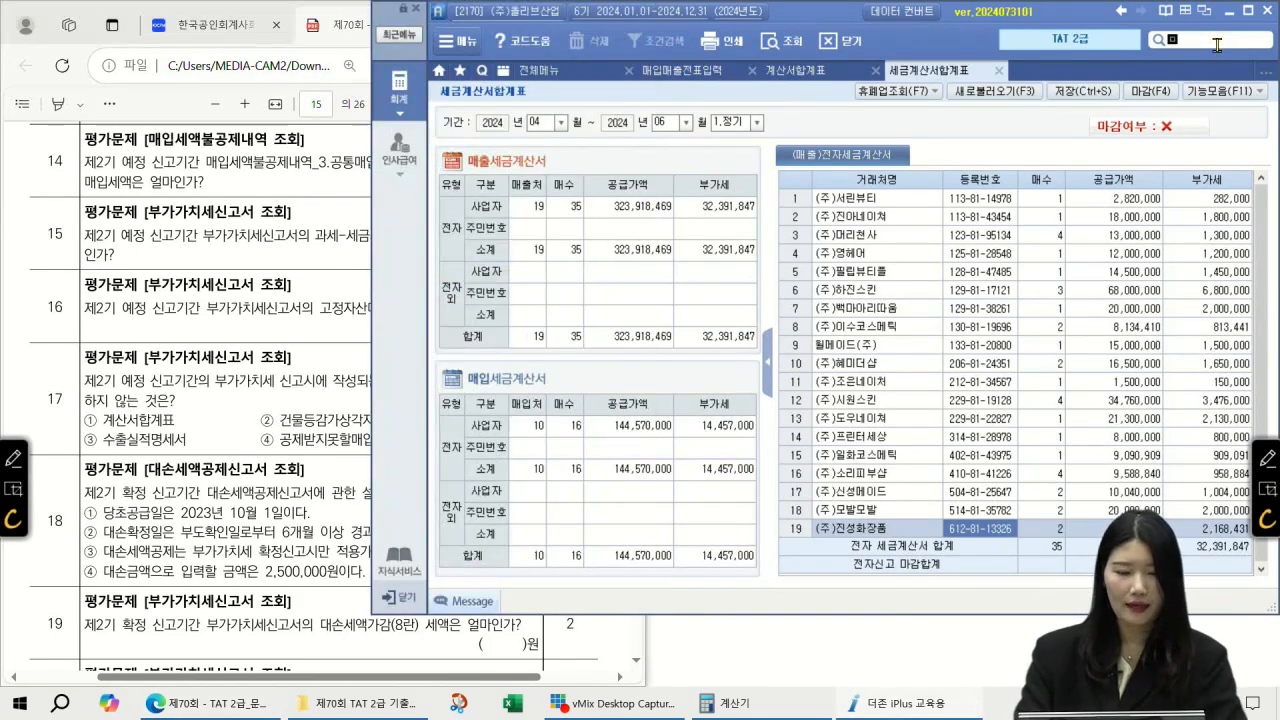
pyautogui.write('매입세액 비')
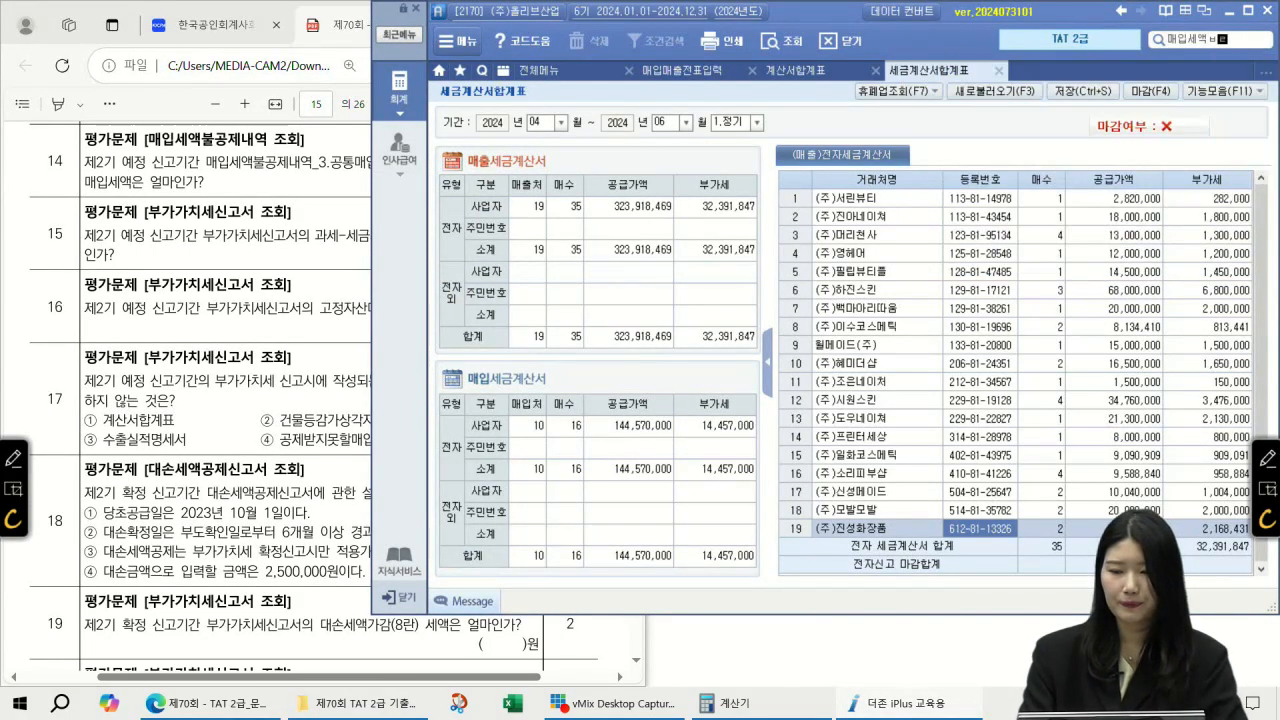
pyautogui.press('Down')
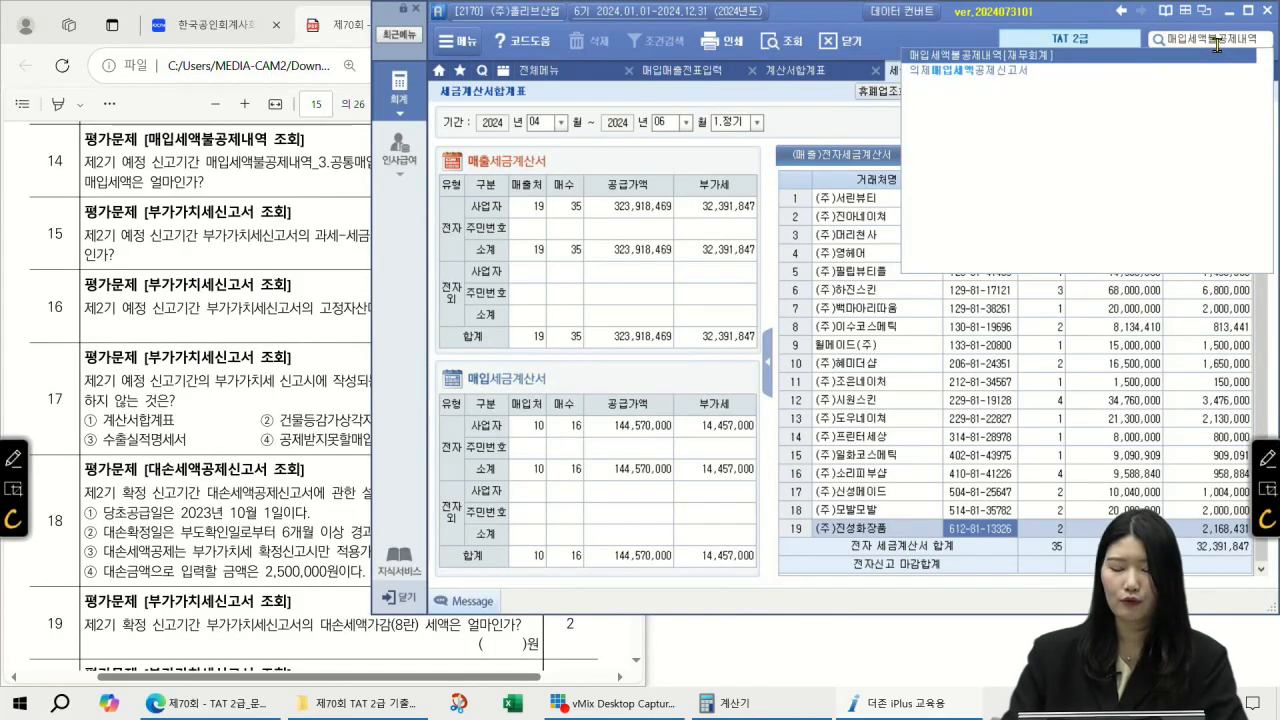
pyautogui.press('Return')
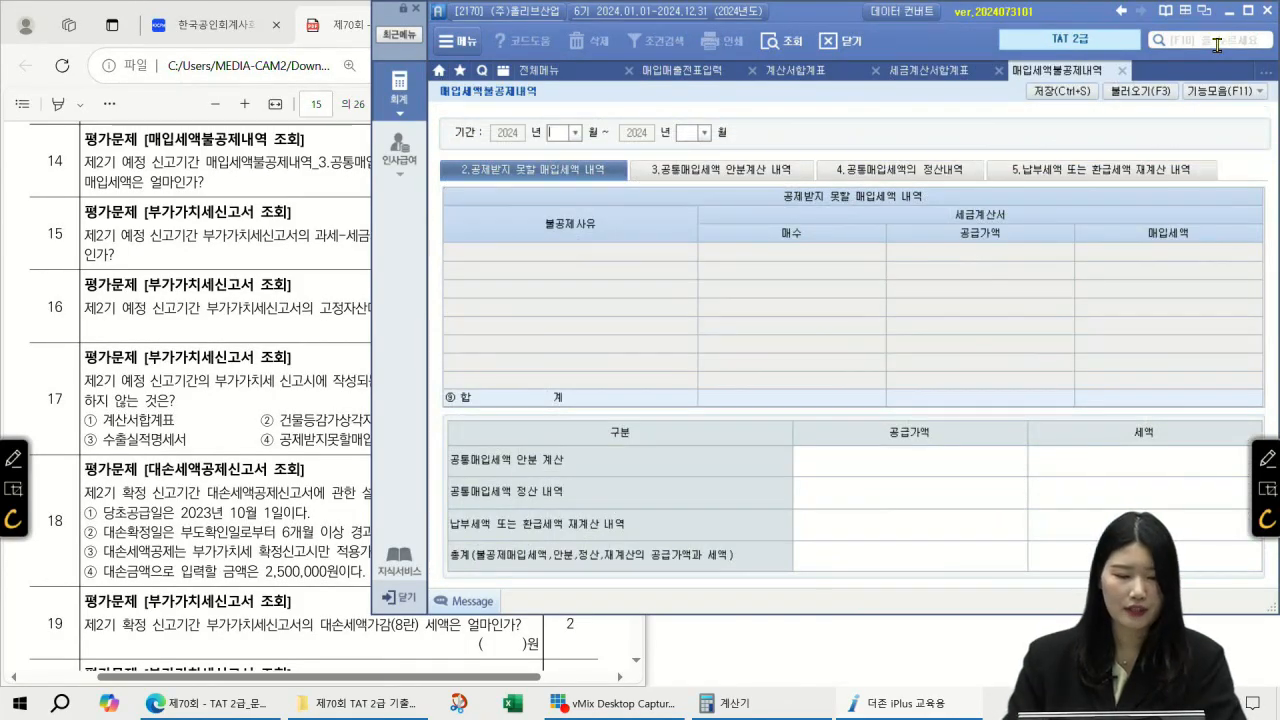
pyautogui.write('7')
pyautogui.press('Return')
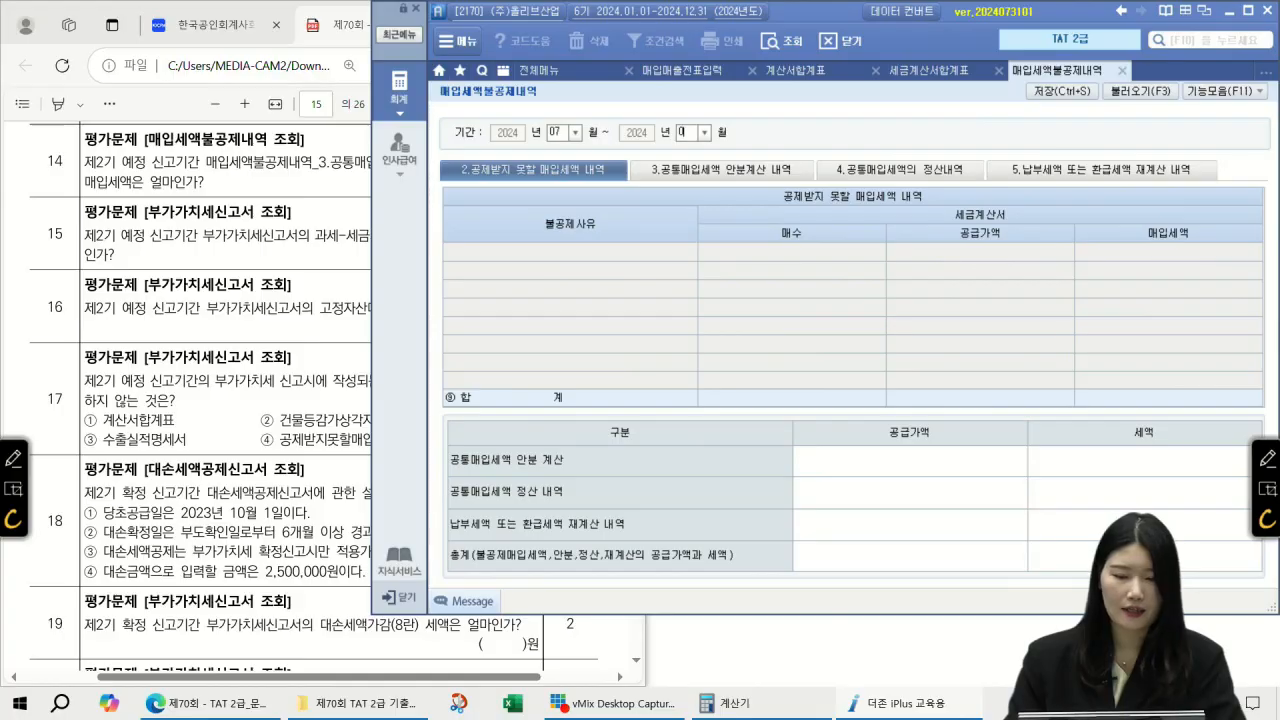
pyautogui.write('9')
pyautogui.press('Return')
pyautogui.press('Return')
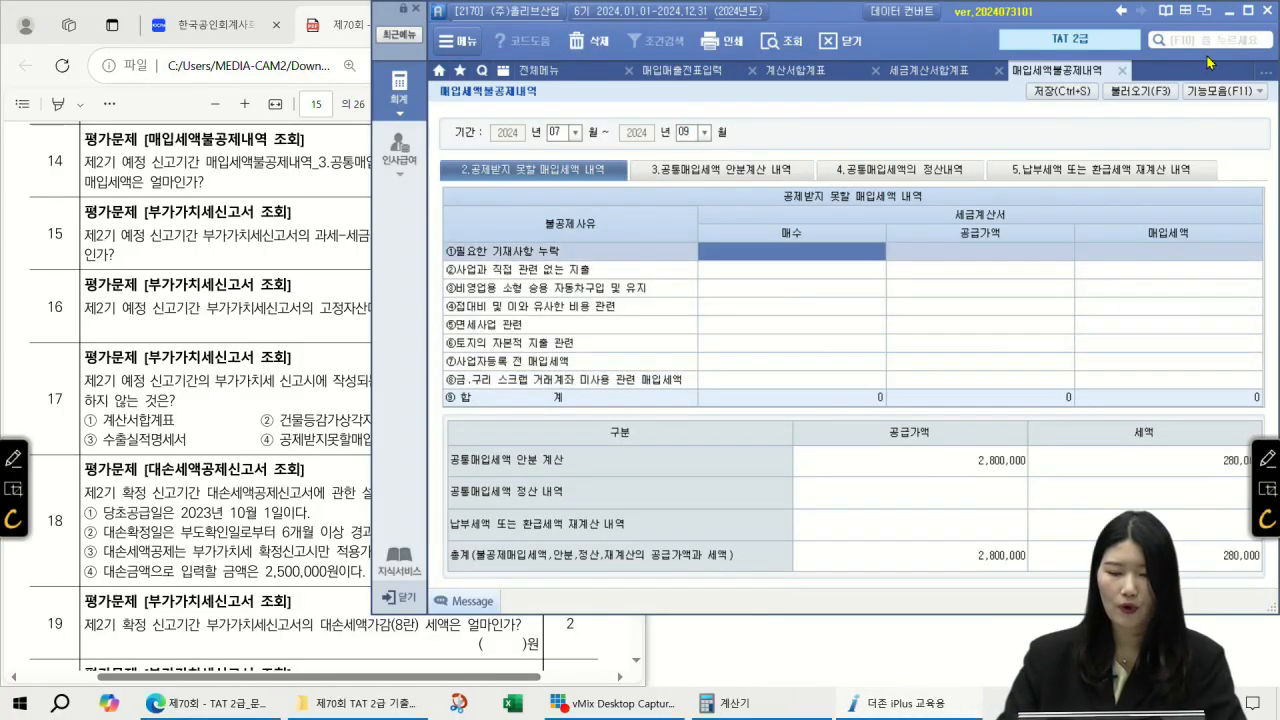
# Step: Read the 공통매입세액 안분계산 non-deductible amount of 280,000 for question 14
pyautogui.click(724, 180)
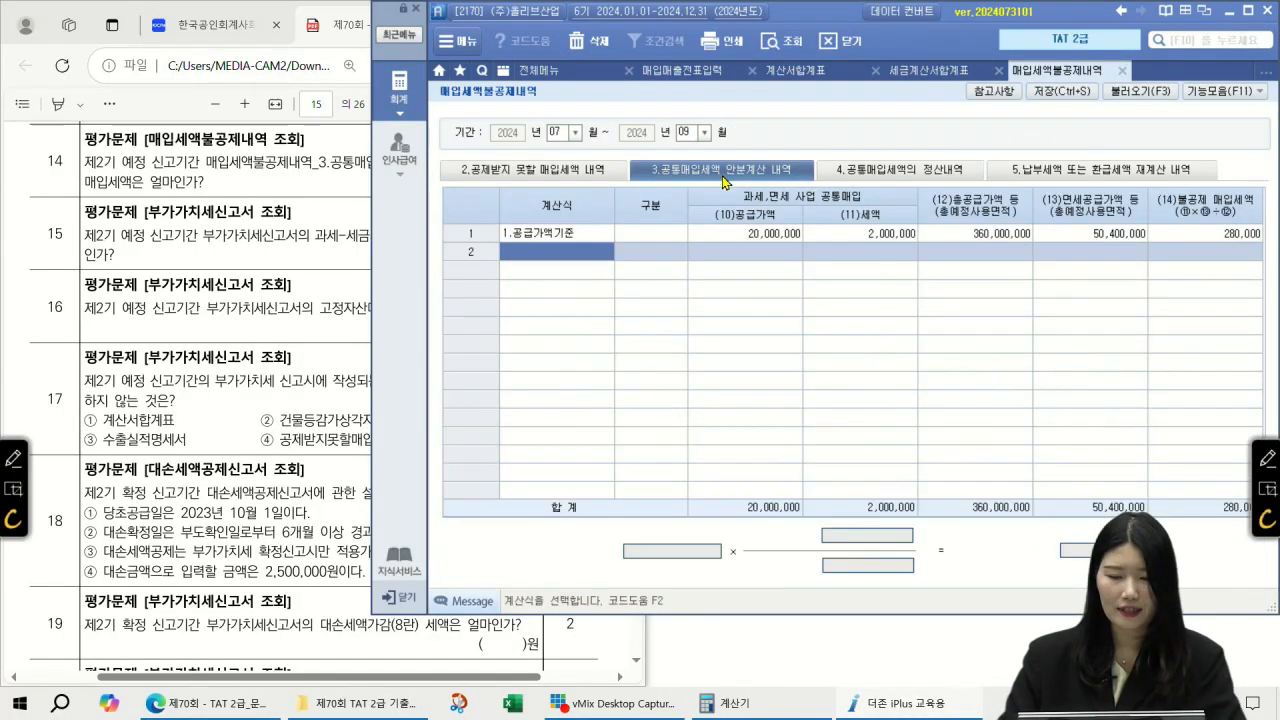
pyautogui.click(1222, 234)
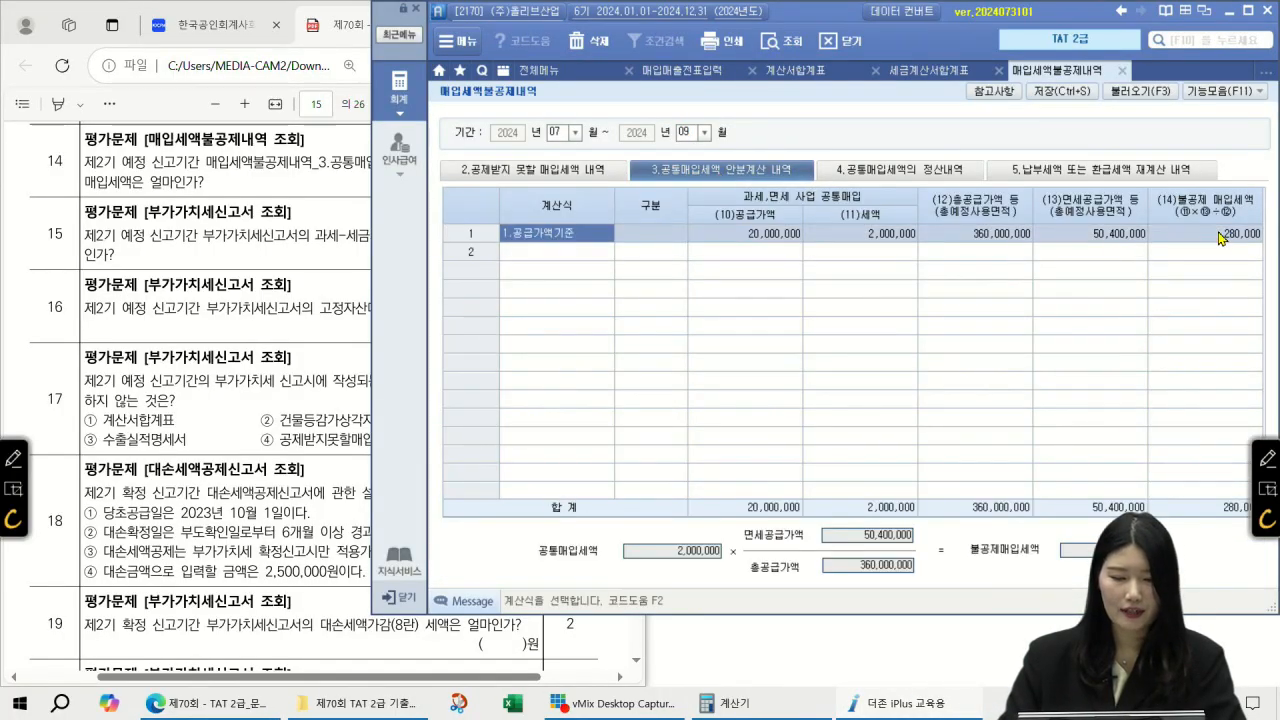
pyautogui.click(293, 257)
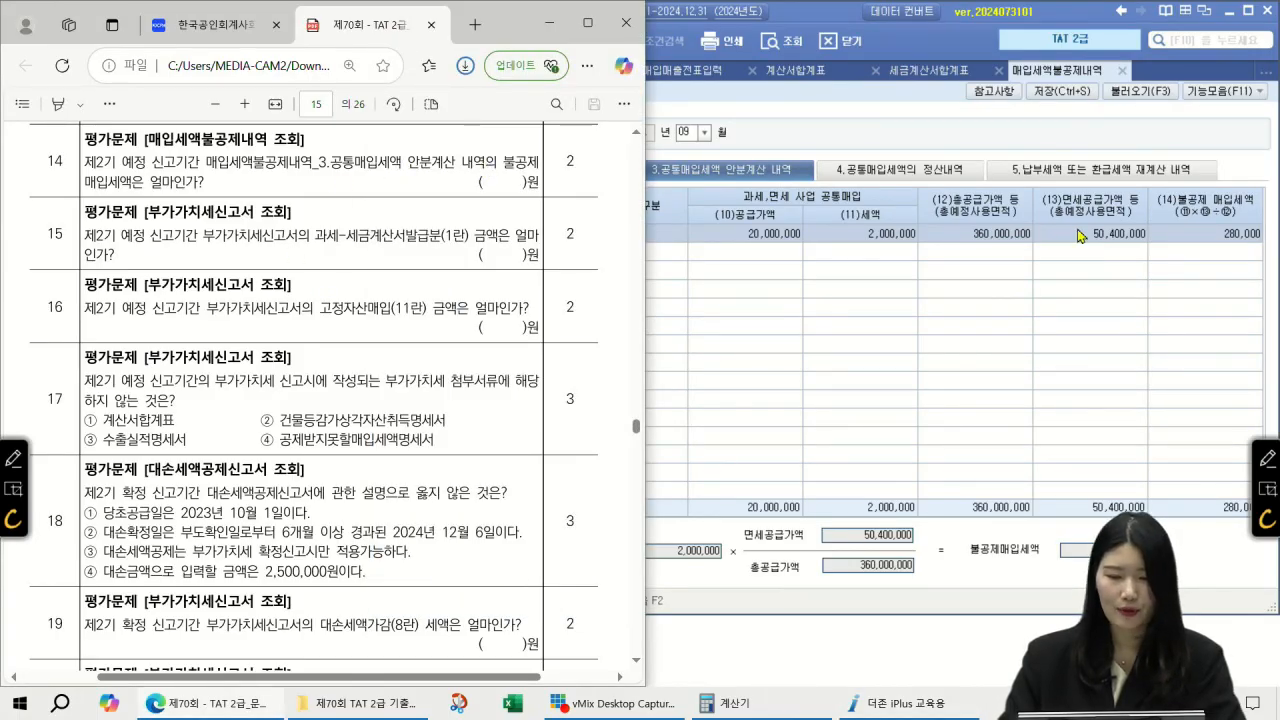
pyautogui.click(1226, 237)
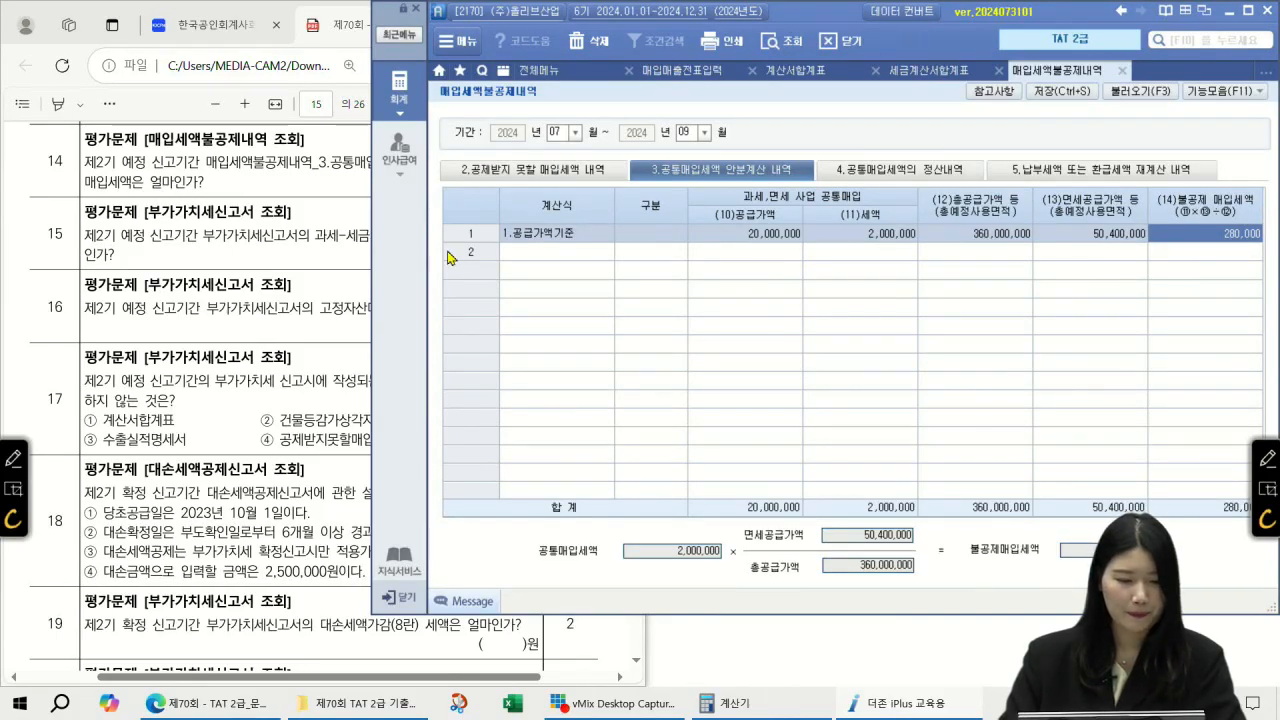
pyautogui.click(243, 286)
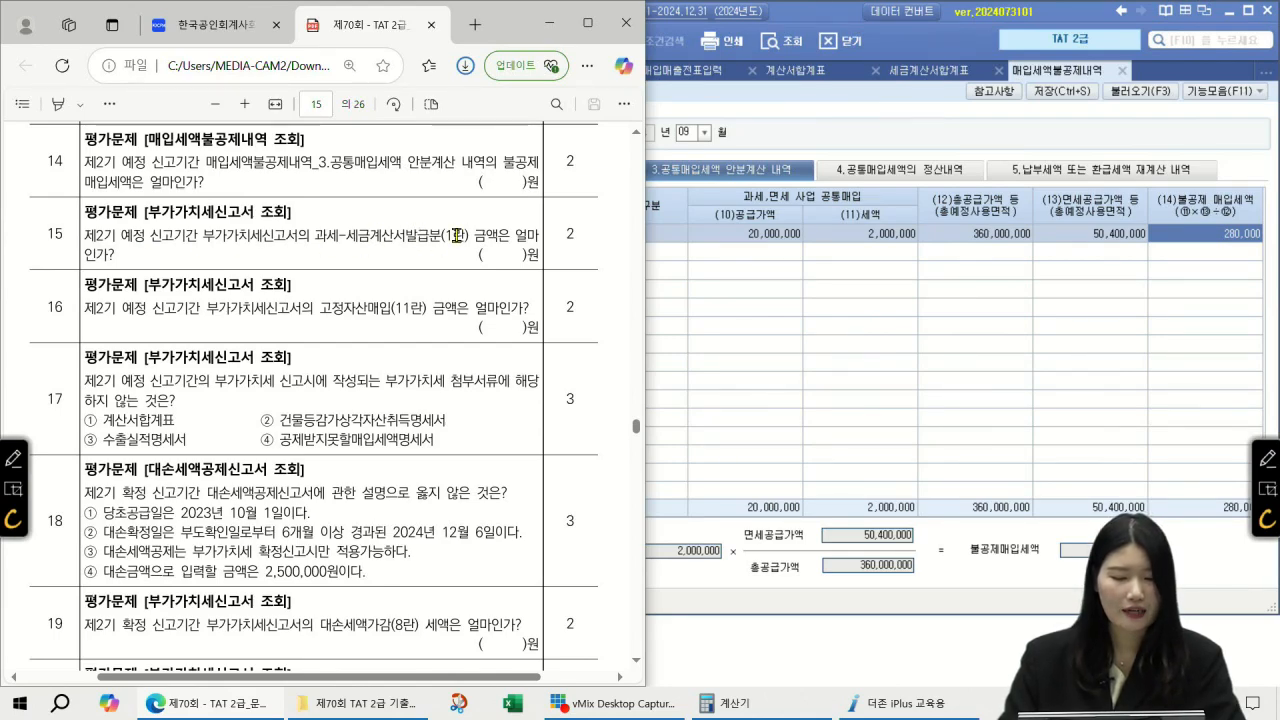
pyautogui.click(1157, 44)
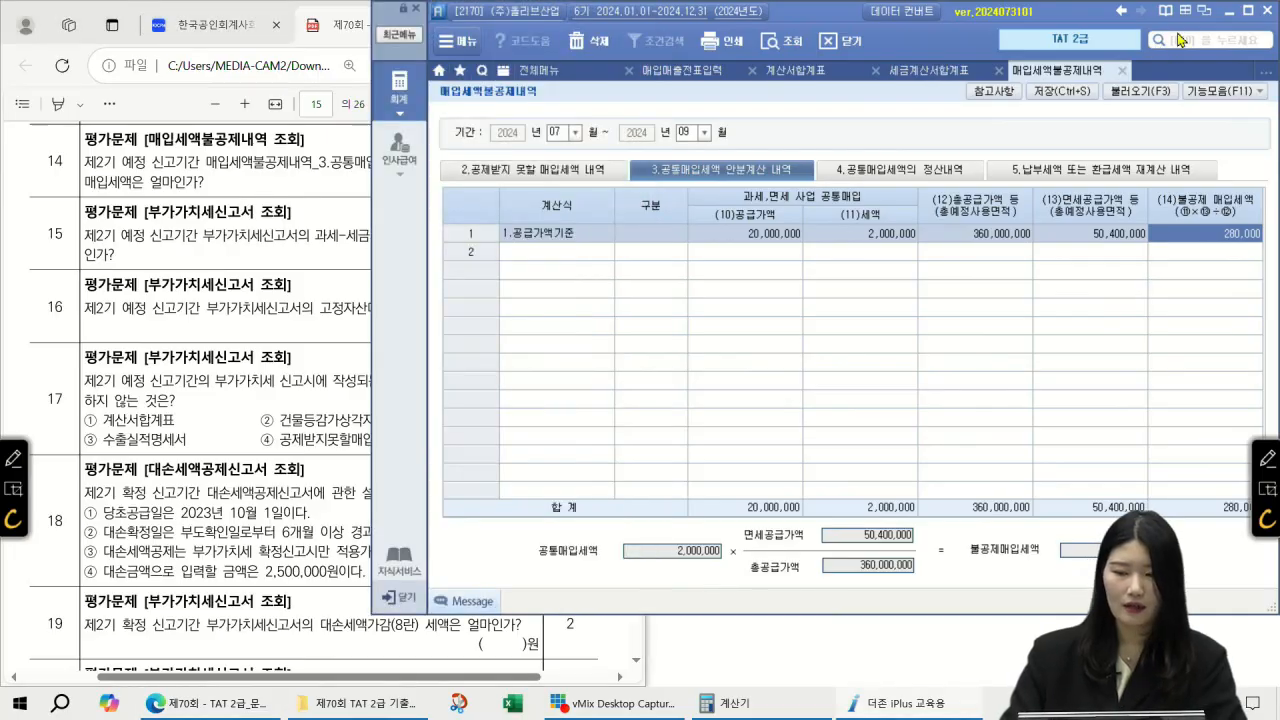
# Step: Open the 부가가치세신고서 for 07/01–09/30 as a regular return with saved data loaded
pyautogui.write('부')
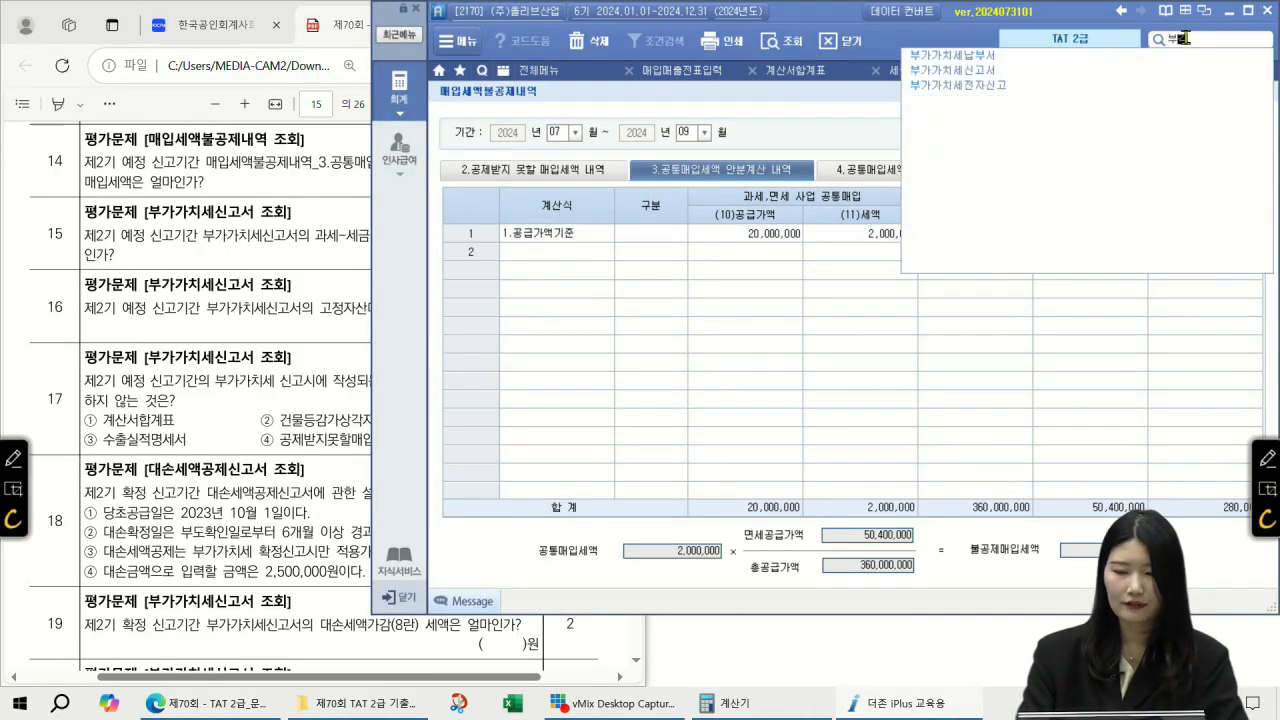
pyautogui.write('가가칫세납부서')
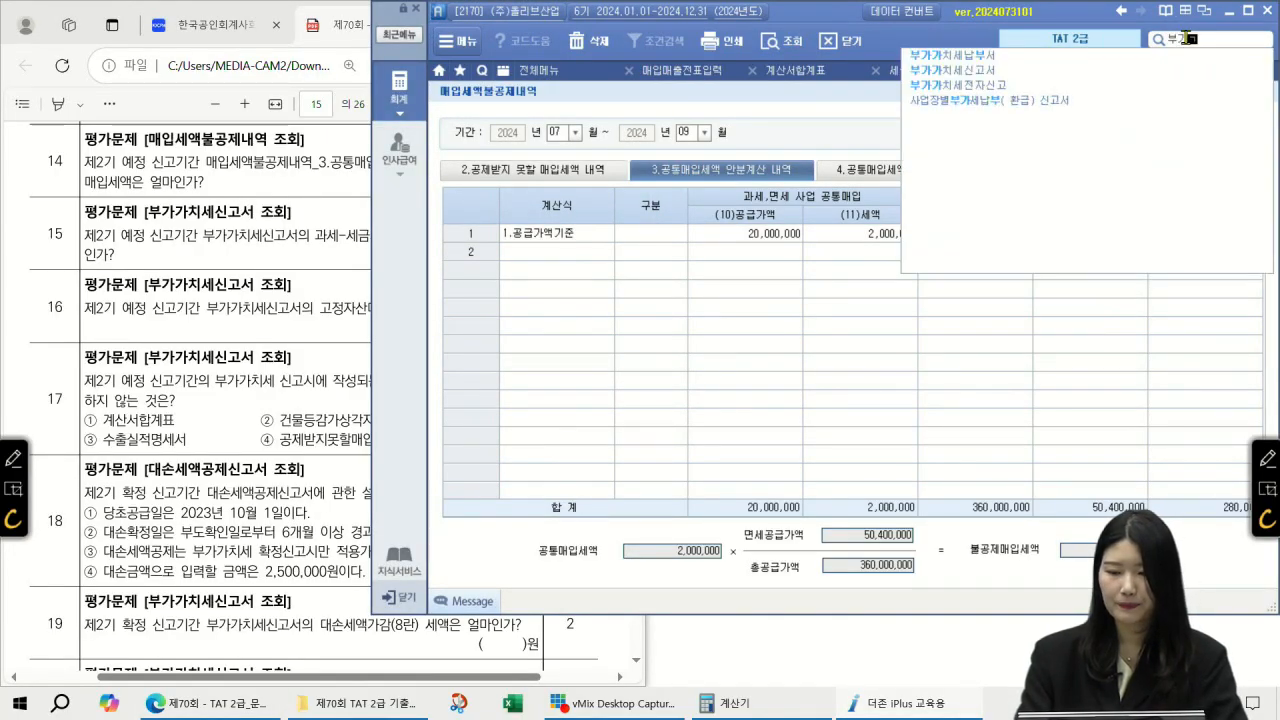
pyautogui.press('Return')
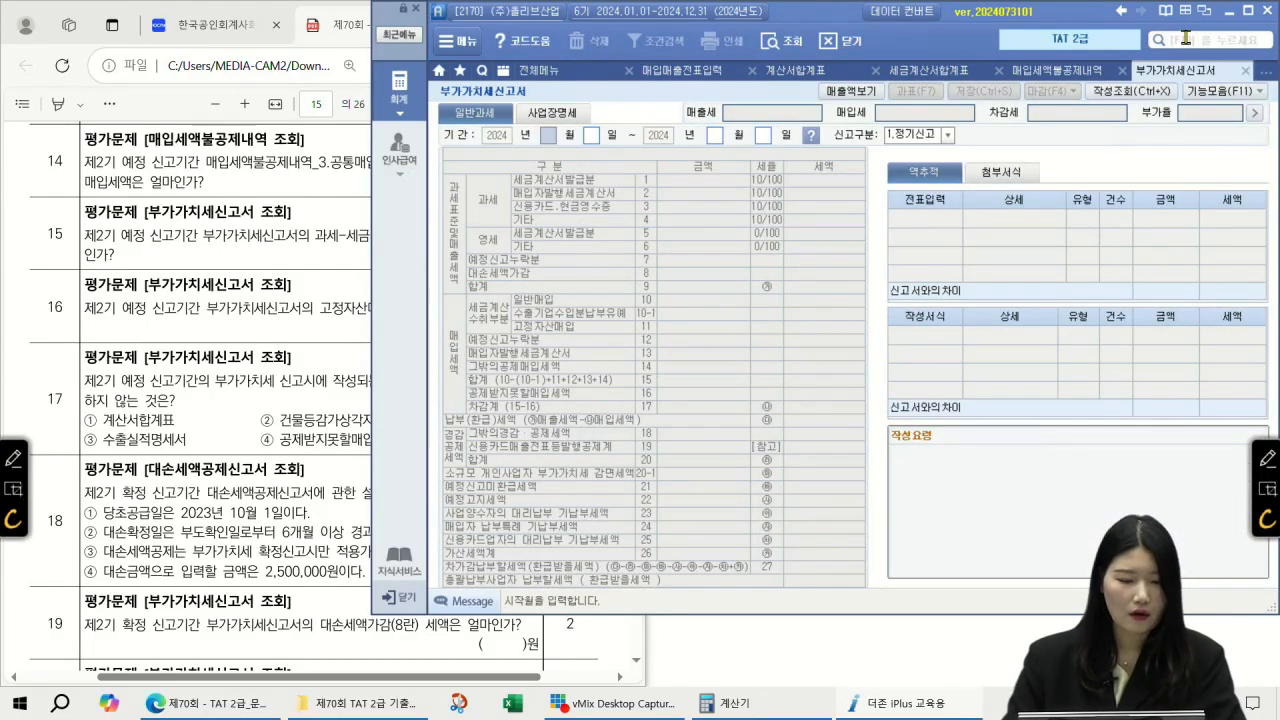
pyautogui.write('07010930')
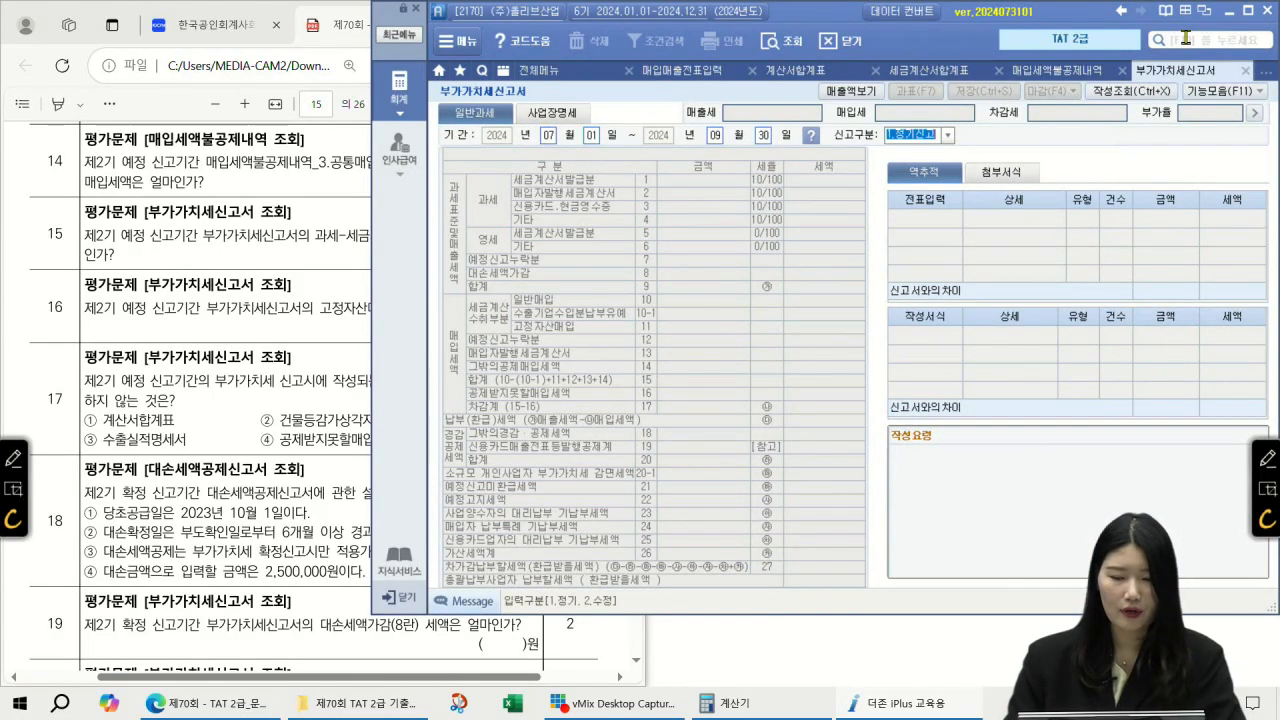
pyautogui.press('Return')
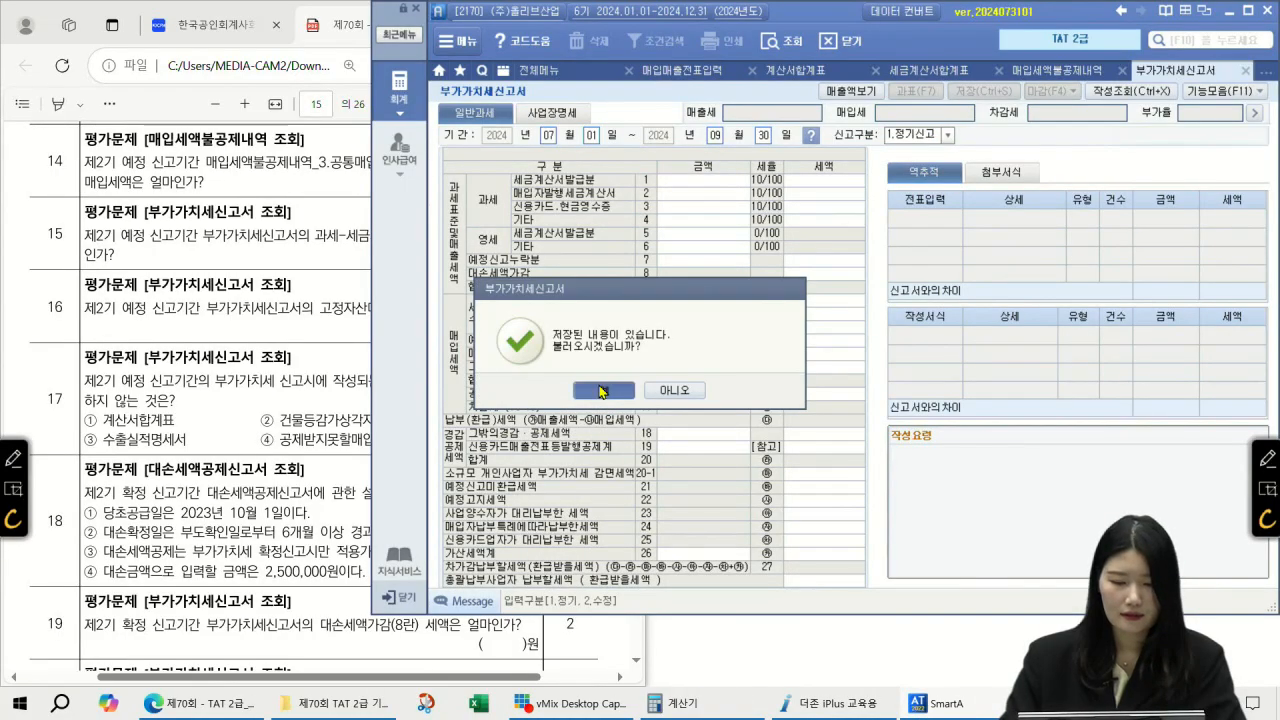
pyautogui.press('Return')
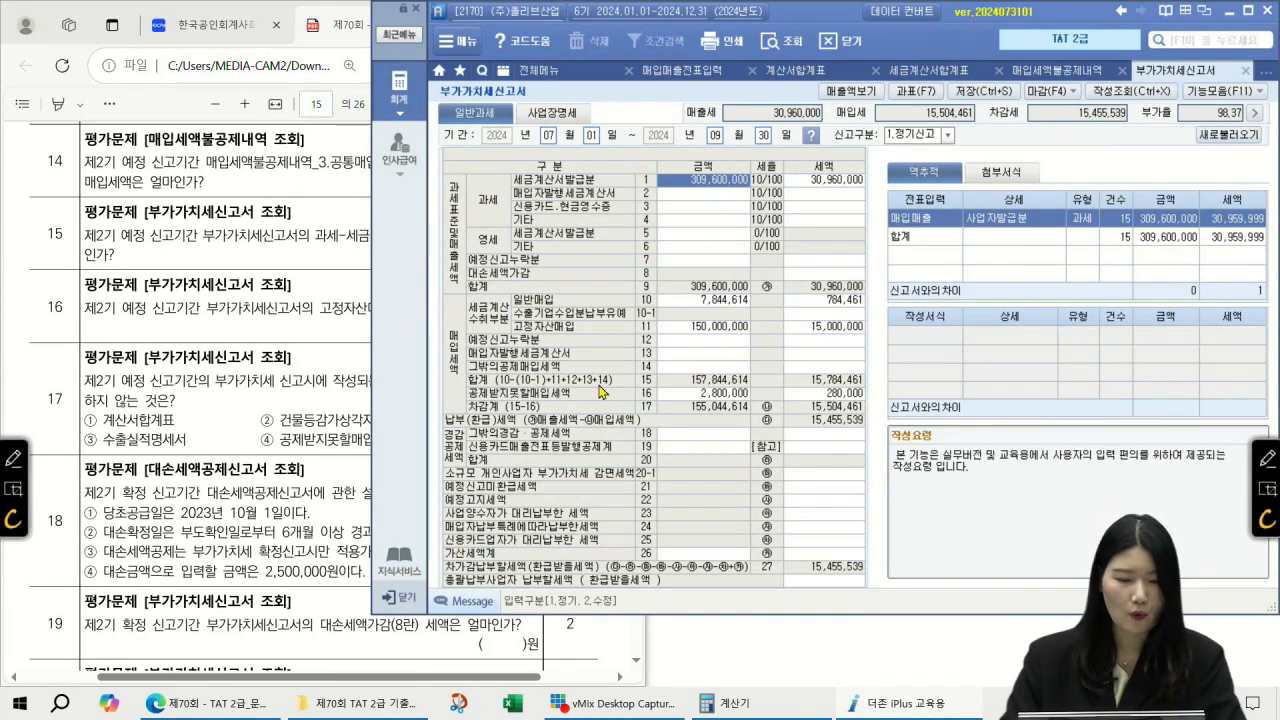
# Step: Check the line 1 invoice sales of 309,600,000 against the exam questions
pyautogui.click(342, 267)
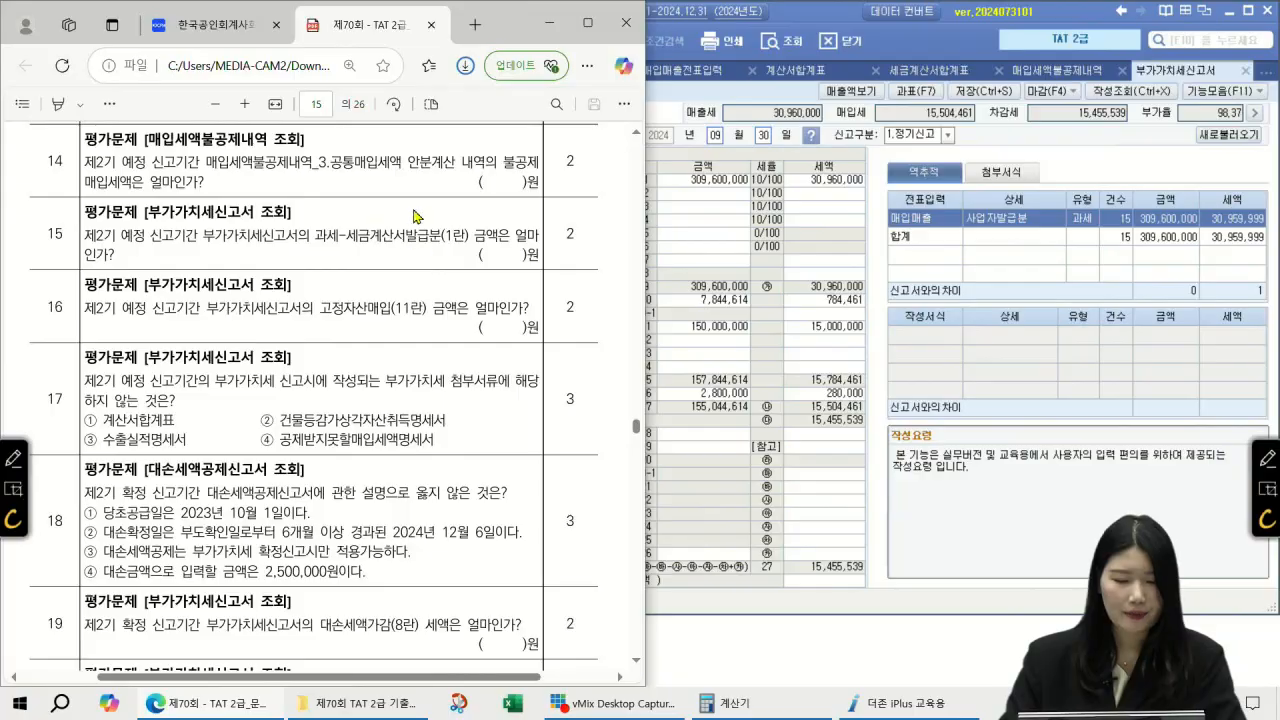
pyautogui.click(743, 185)
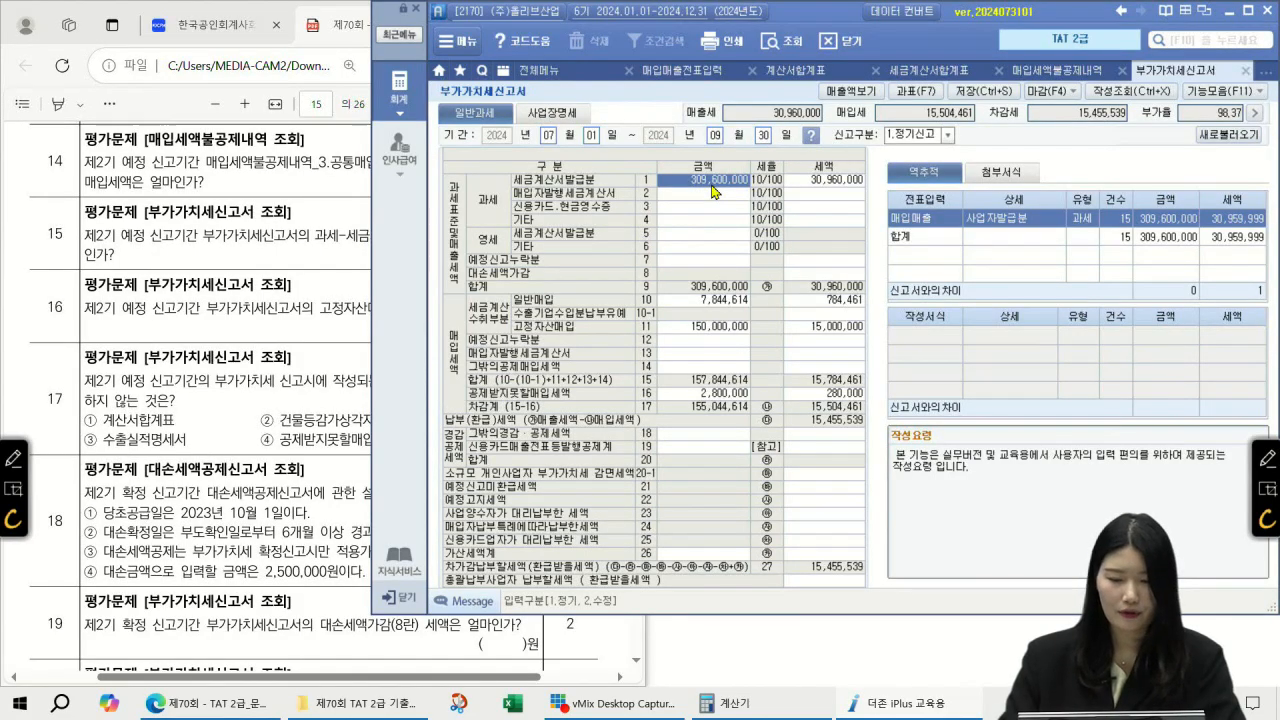
pyautogui.click(336, 312)
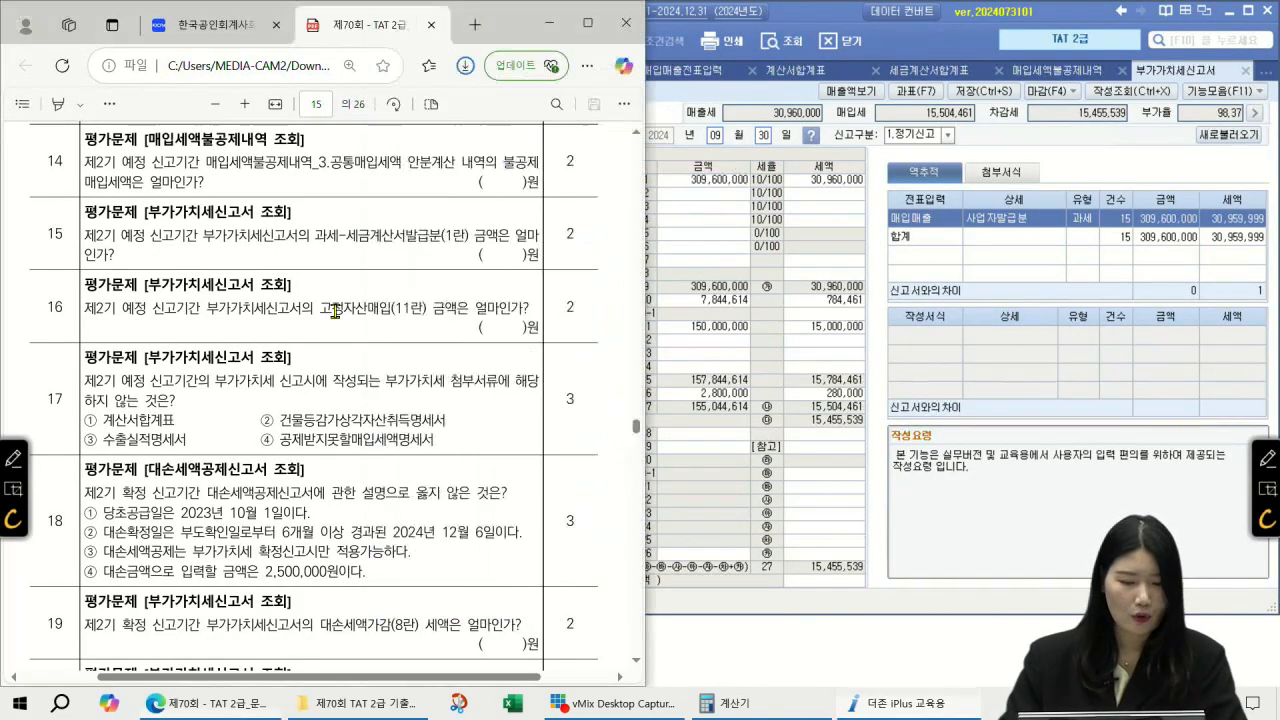
pyautogui.scroll(-3, 335, 311)
pyautogui.scroll(1, 336, 311)
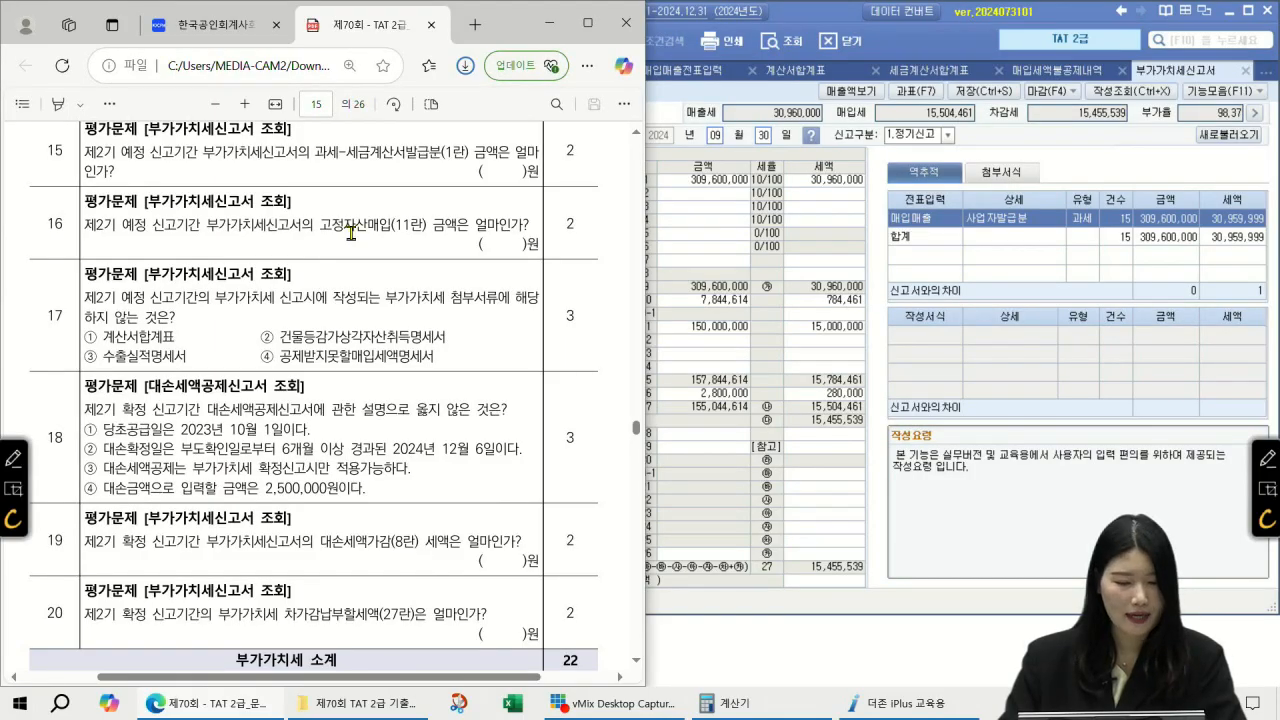
# Step: Read line 11 fixed asset purchases, 150,000,000 with 15,000,000 tax, for question 16
pyautogui.click(840, 332)
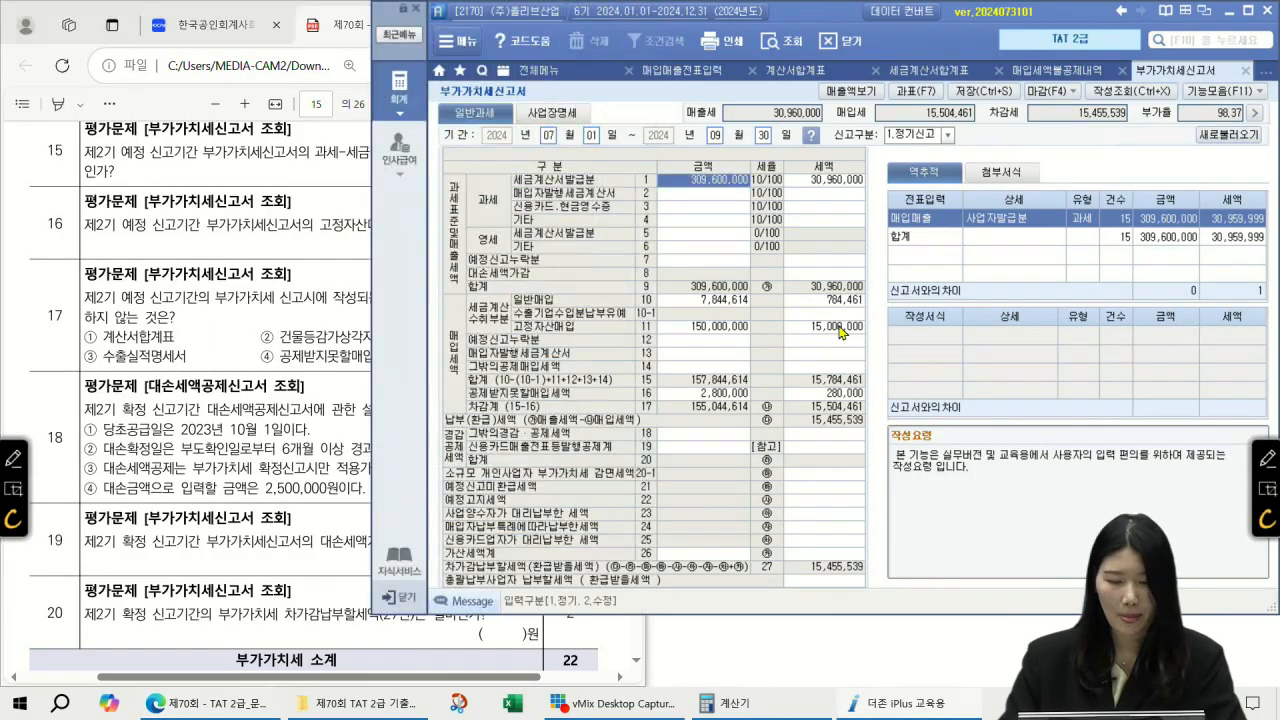
pyautogui.click(682, 332)
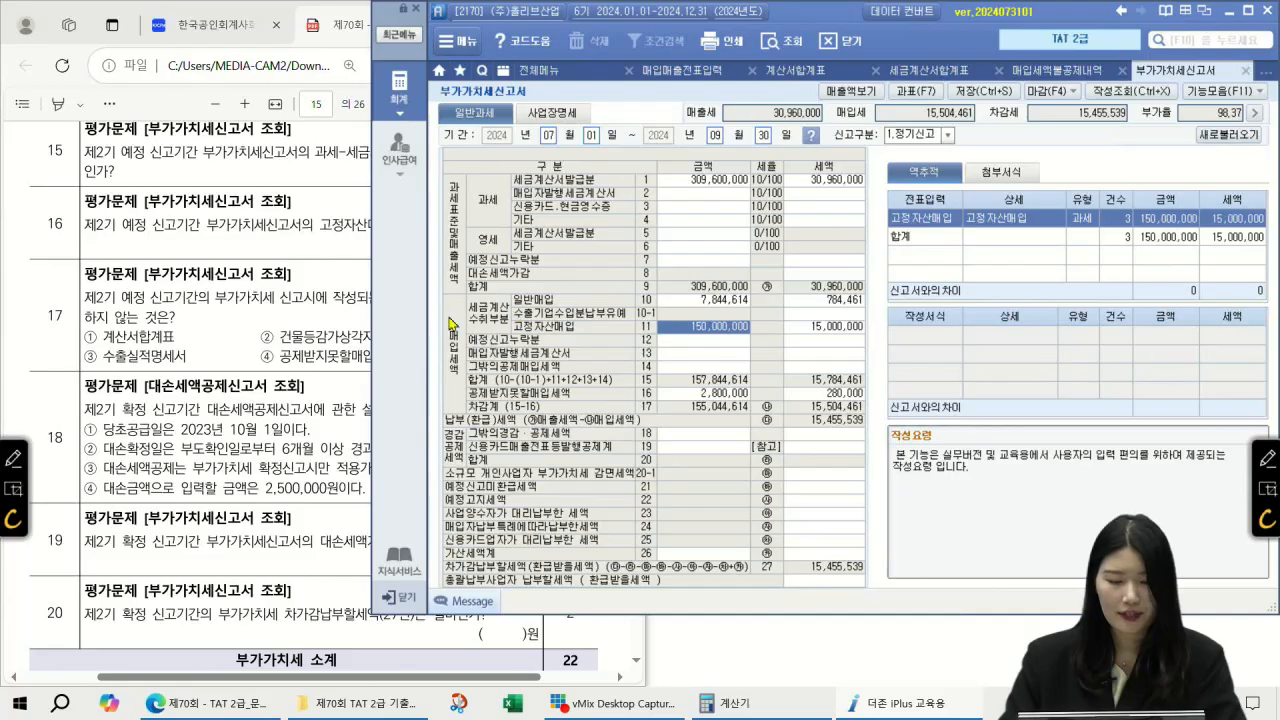
pyautogui.click(737, 304)
pyautogui.click(731, 328)
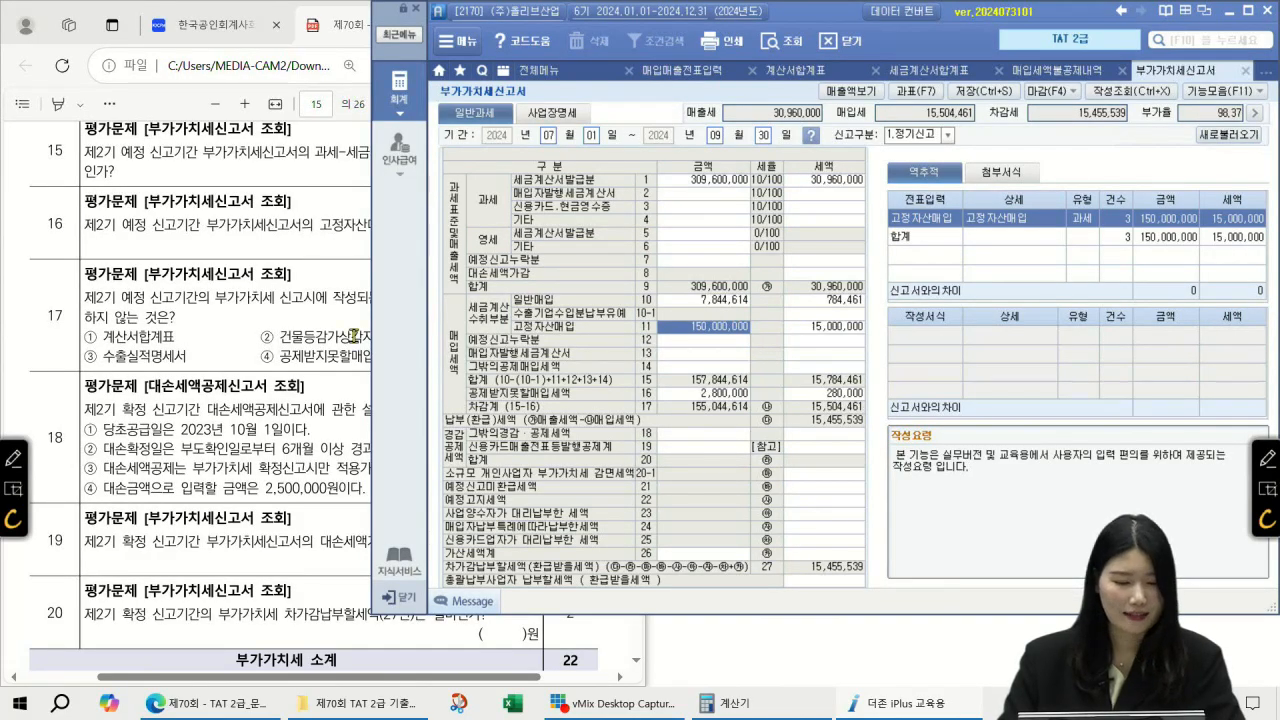
pyautogui.click(270, 300)
pyautogui.scroll(-2, 268, 298)
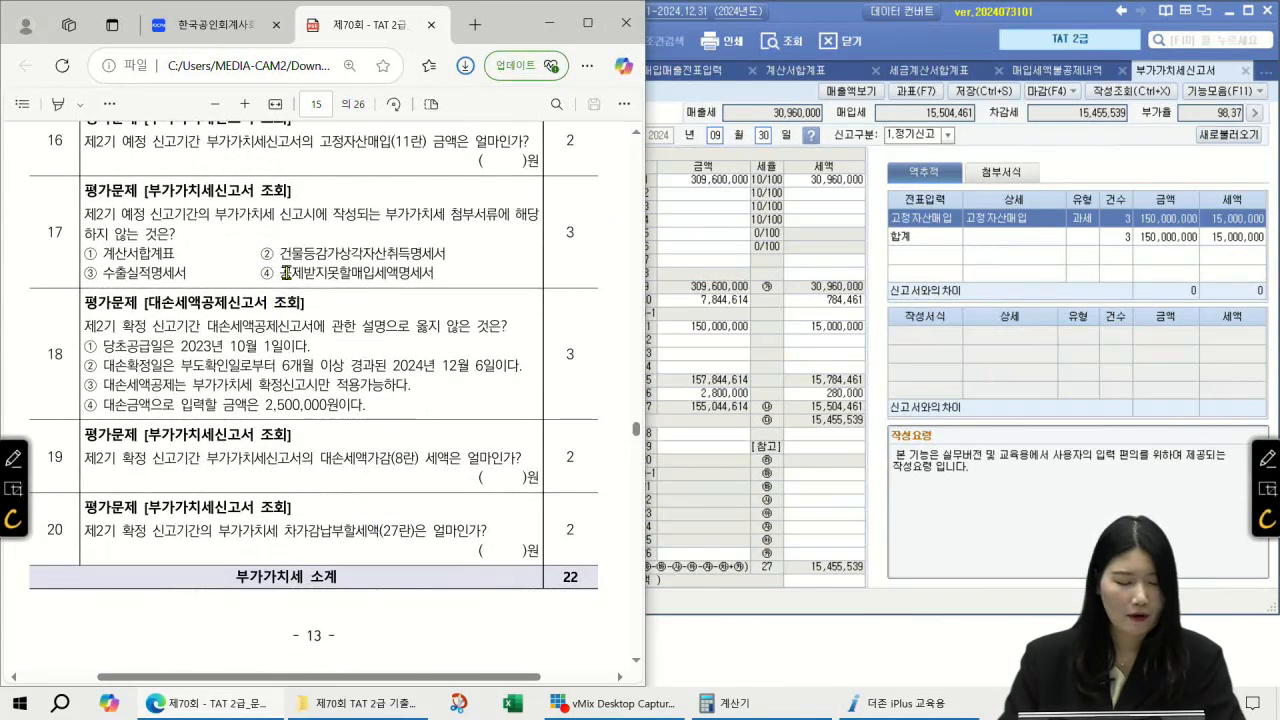
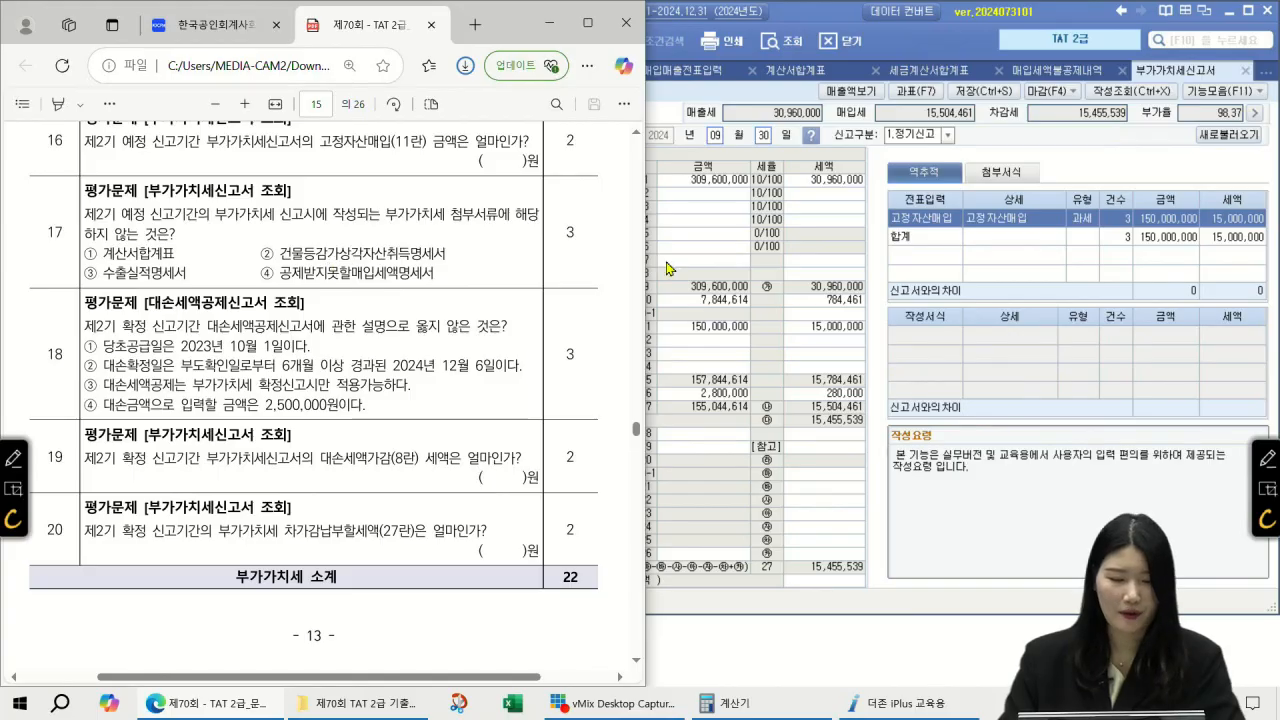
# Step: Bring the July–September VAT return forward and open its 과세표준명세 breakdown
pyautogui.click(758, 253)
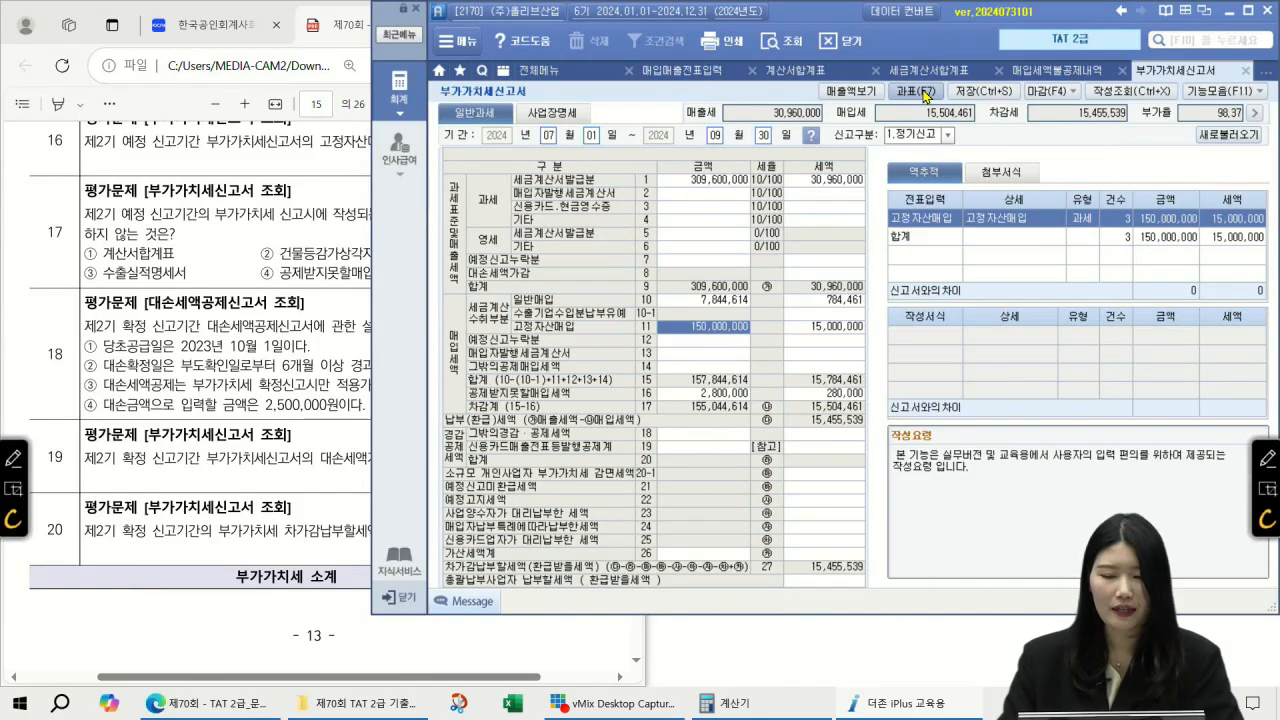
pyautogui.click(915, 91)
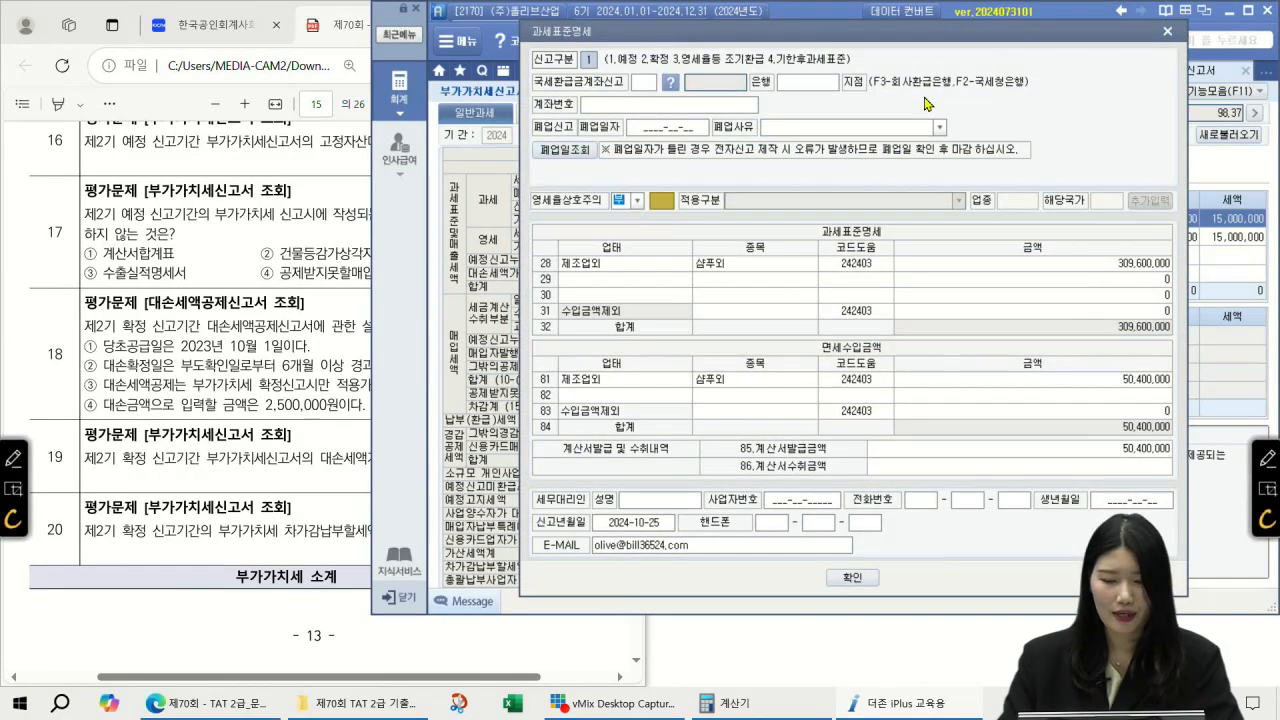
# Step: Mark the 50,400,000 invoices issued in the tax base breakdown, tick 계산서합계표 in question 17, then close the breakdown
pyautogui.click(14, 458)
pyautogui.moveTo(838, 482)
pyautogui.mouseDown()
pyautogui.moveTo(786, 416)
pyautogui.moveTo(843, 478)
pyautogui.mouseUp()
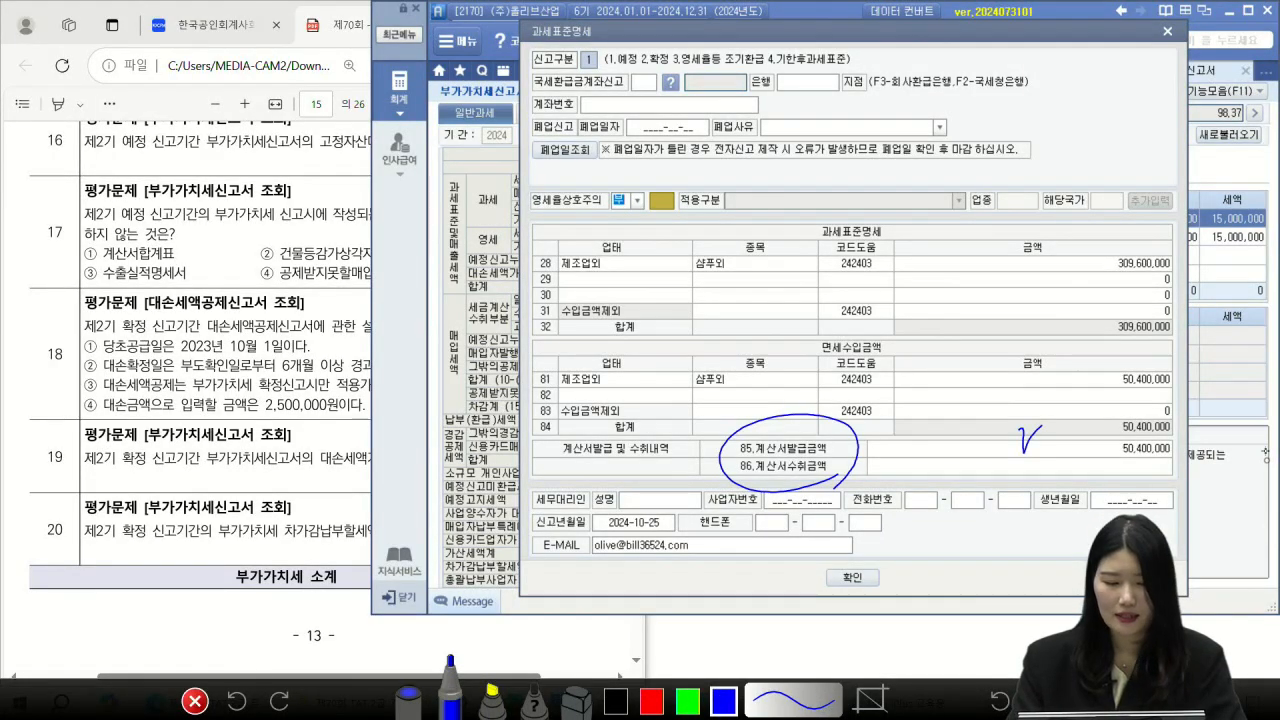
pyautogui.moveTo(1116, 462); pyautogui.dragTo(1170, 466)
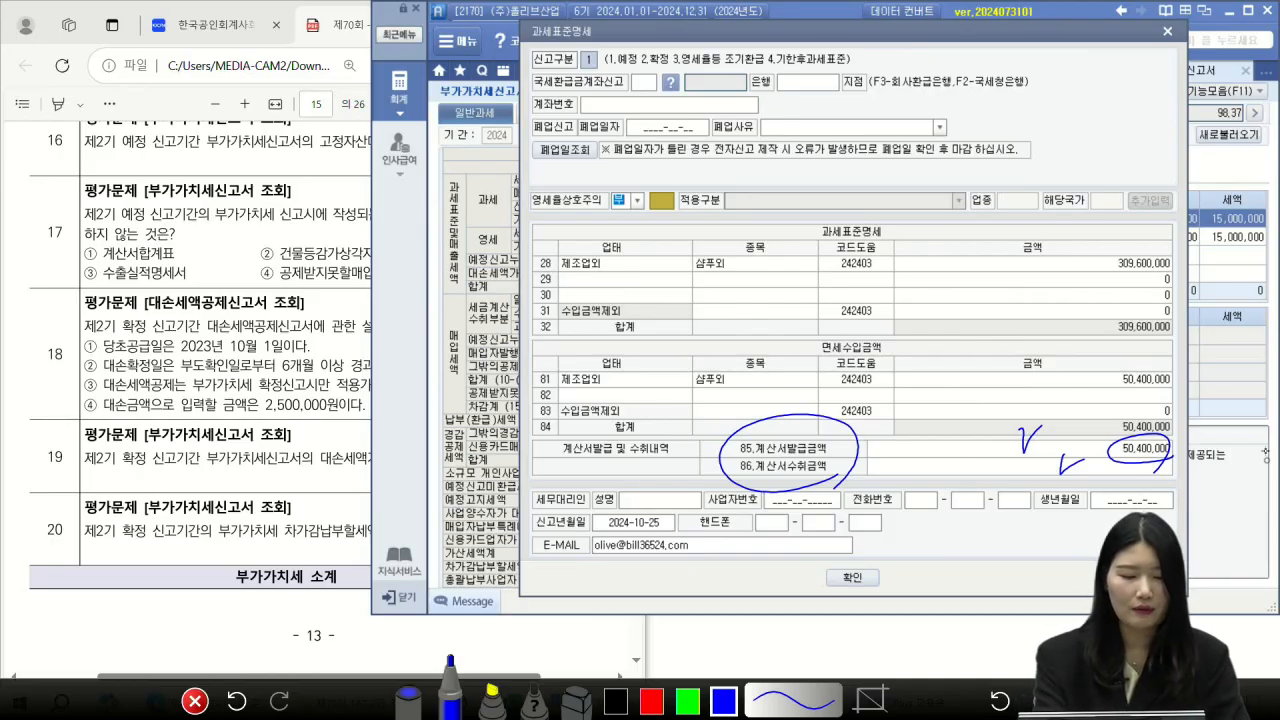
pyautogui.moveTo(120, 261); pyautogui.dragTo(188, 246)
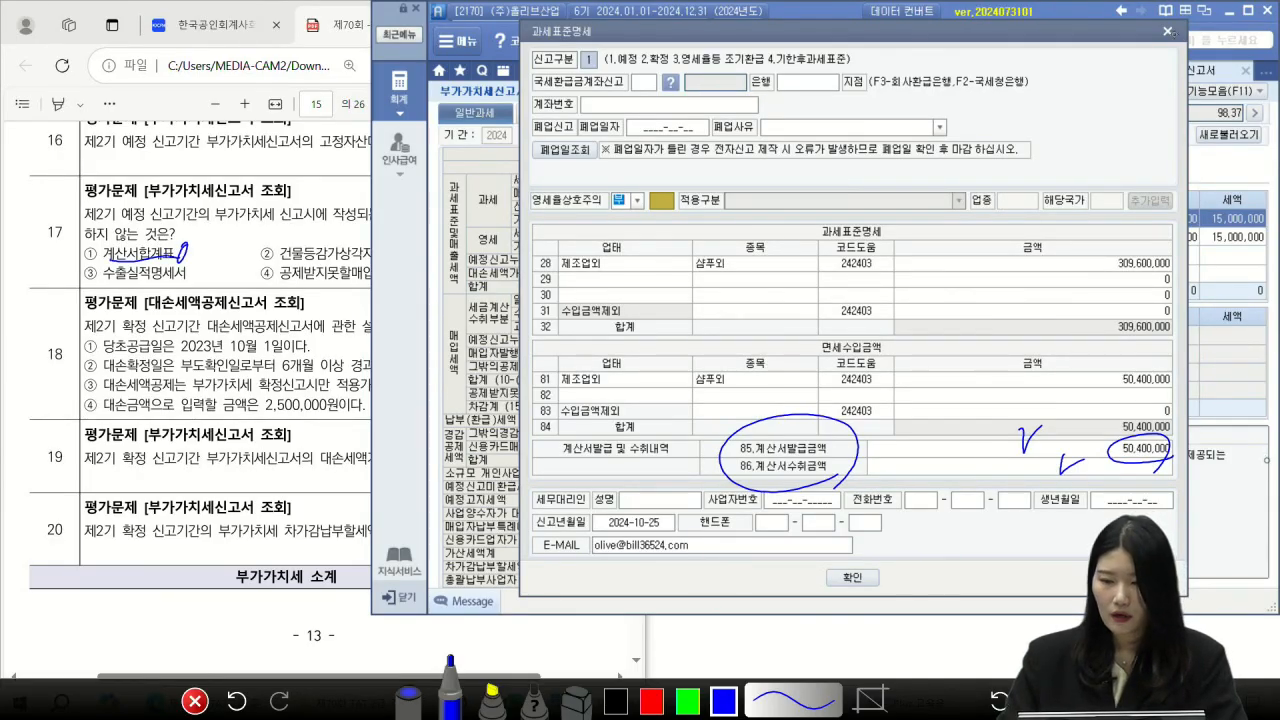
pyautogui.click(1168, 33)
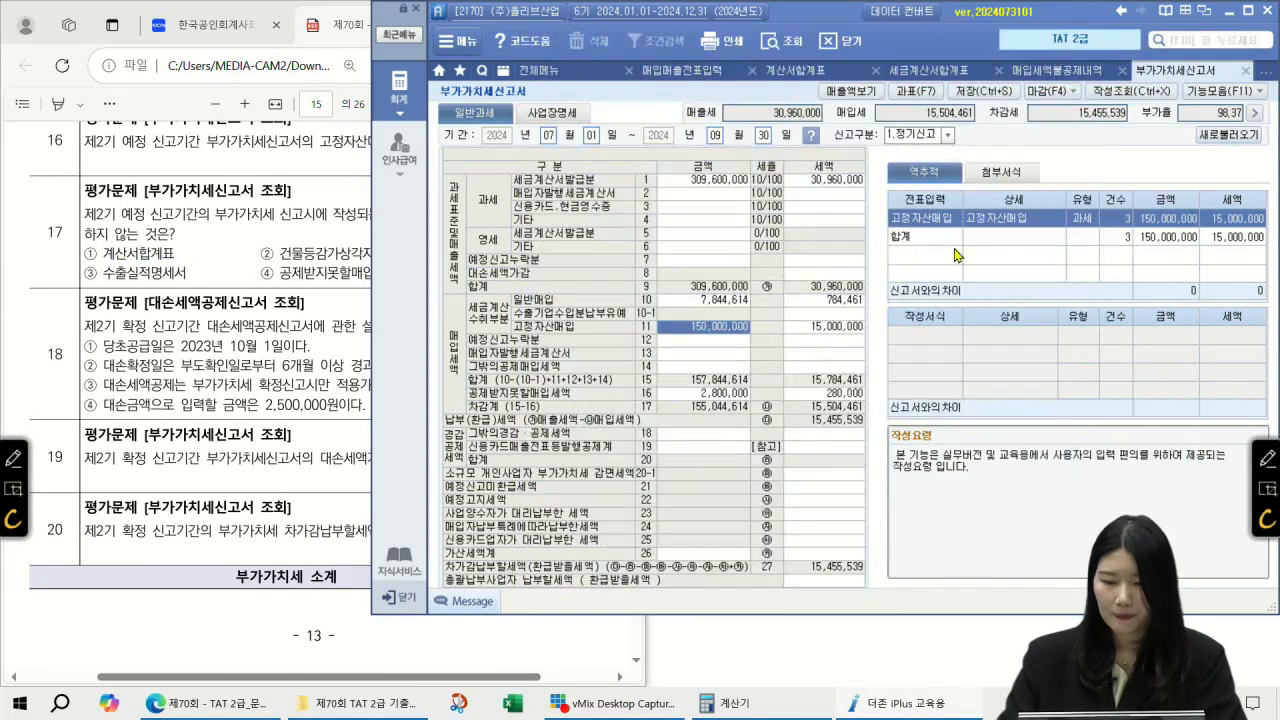
# Step: Review row 11 fixed-asset purchases and the zero-rated amounts on rows 5 and 6
pyautogui.click(836, 329)
pyautogui.click(727, 331)
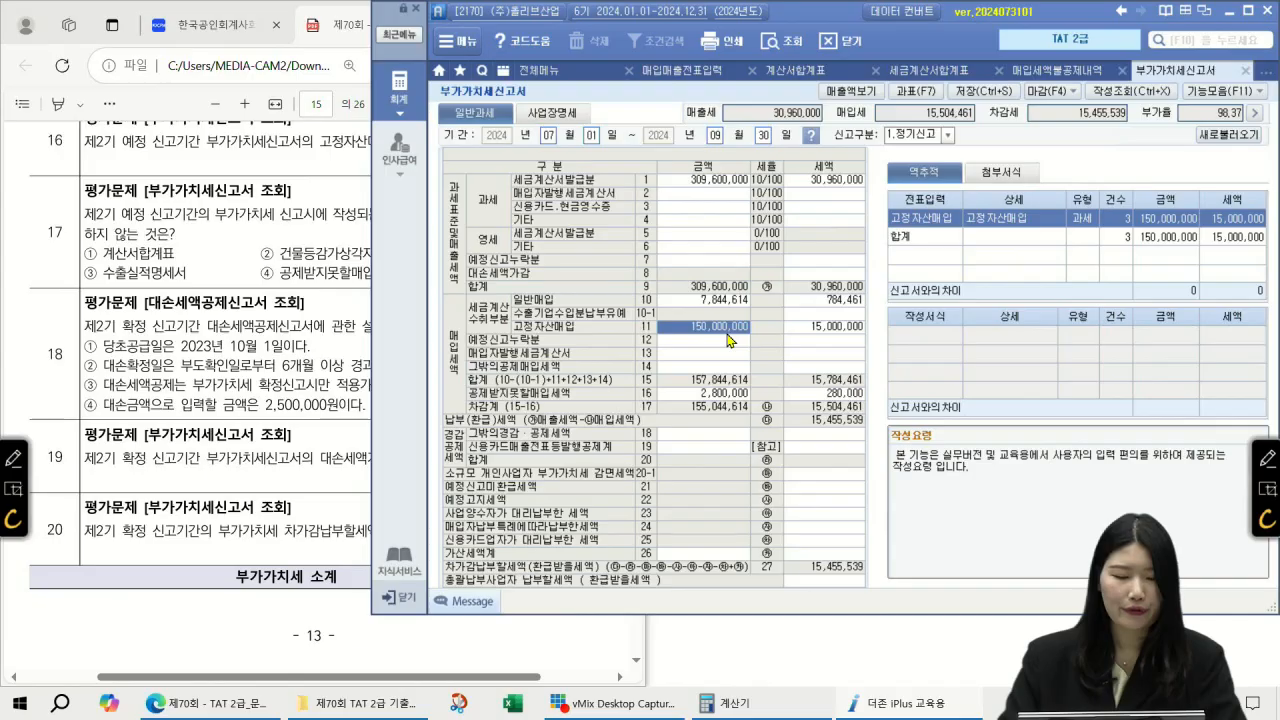
pyautogui.click(322, 276)
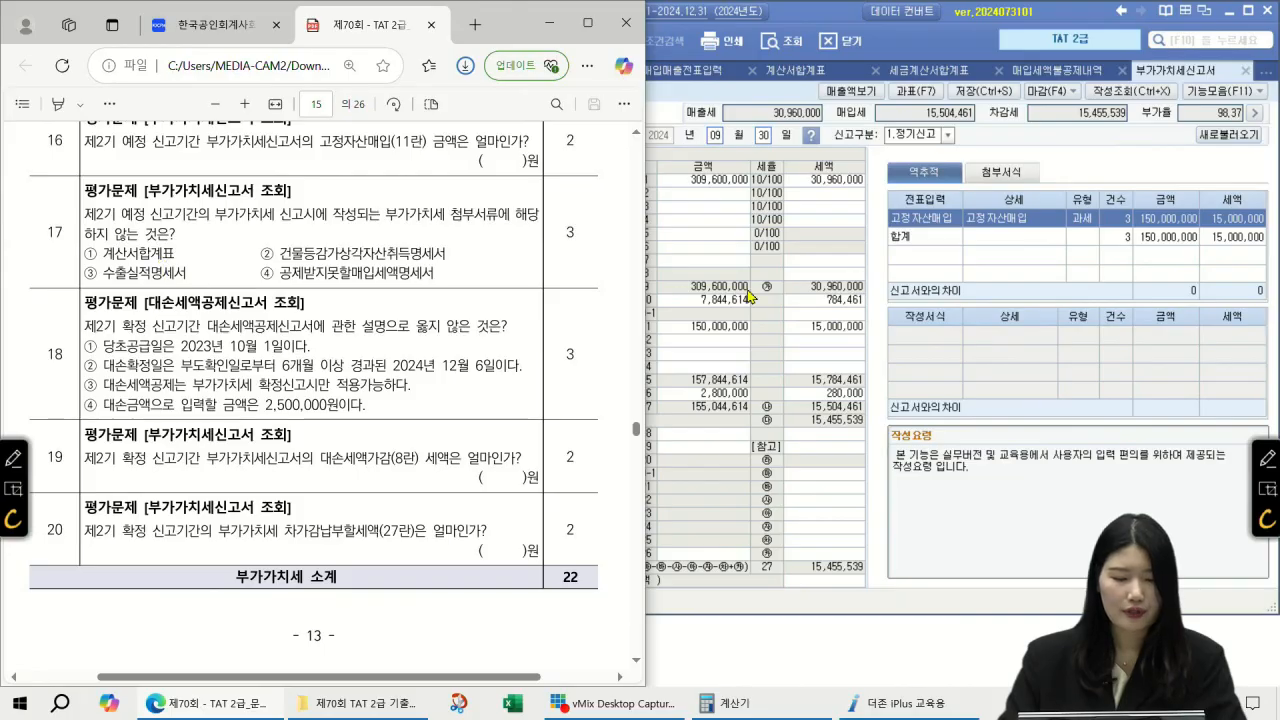
pyautogui.click(786, 270)
pyautogui.click(702, 246)
pyautogui.click(694, 233)
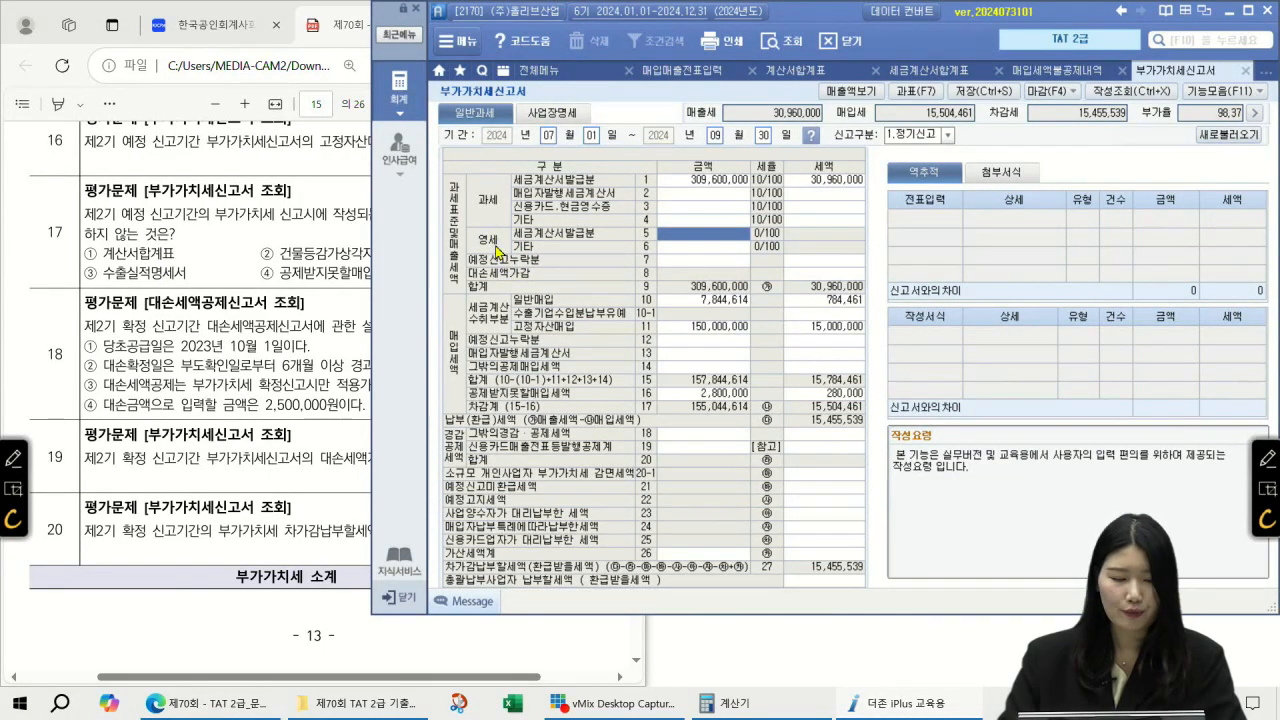
pyautogui.click(676, 248)
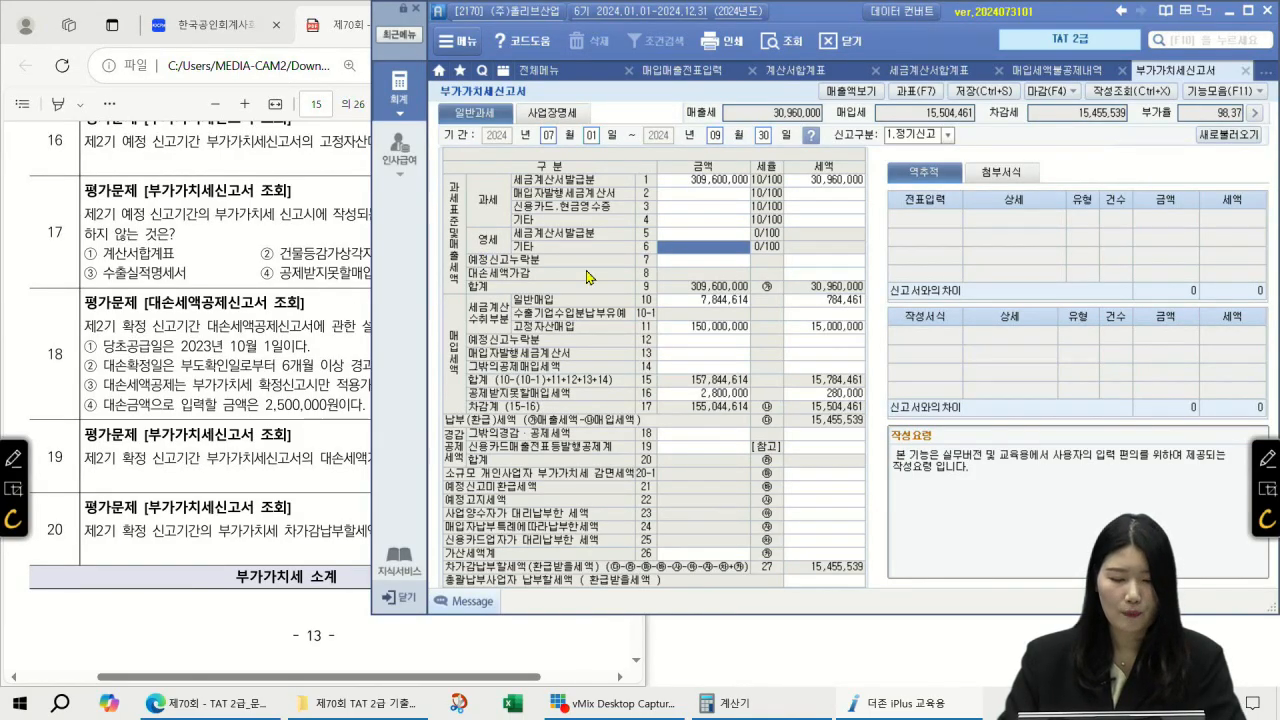
# Step: Tick option ① 계산서합계표 for question 17 and underline option ④ 공제받지못할매입세액명세서
pyautogui.click(214, 285)
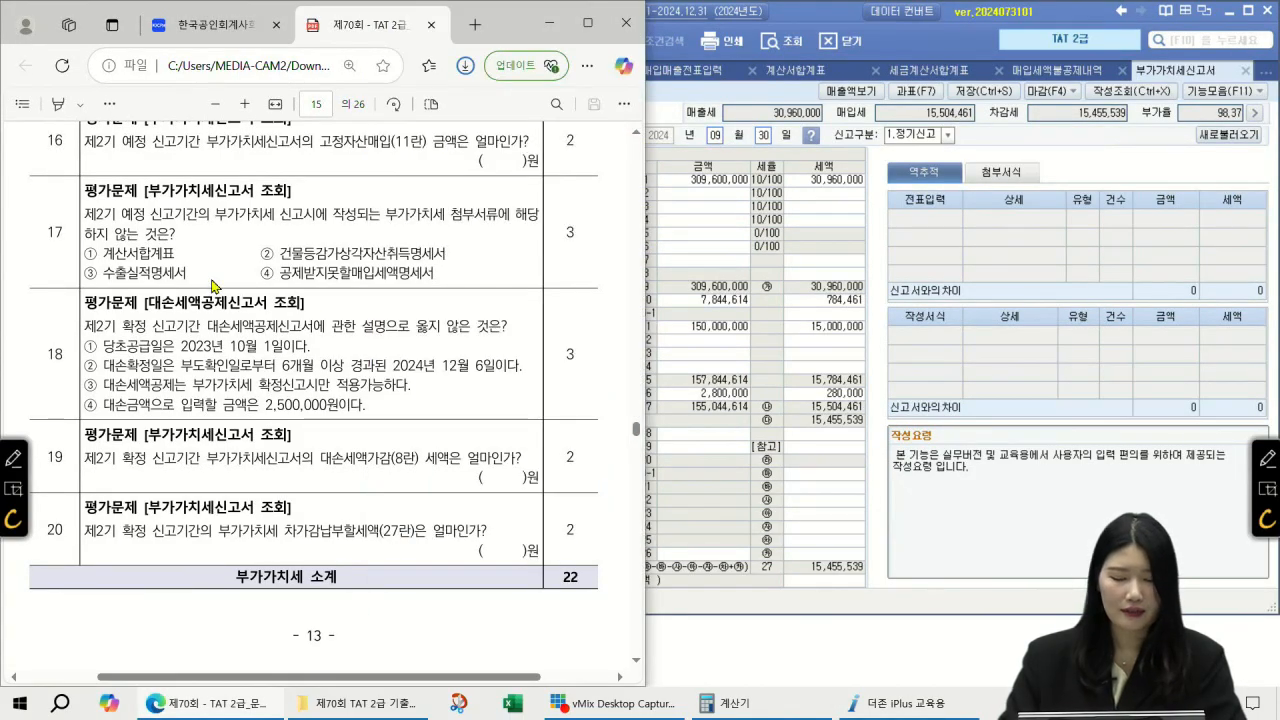
pyautogui.click(1270, 460)
pyautogui.moveTo(91, 247)
pyautogui.mouseDown()
pyautogui.moveTo(92, 261)
pyautogui.moveTo(115, 240)
pyautogui.mouseUp()
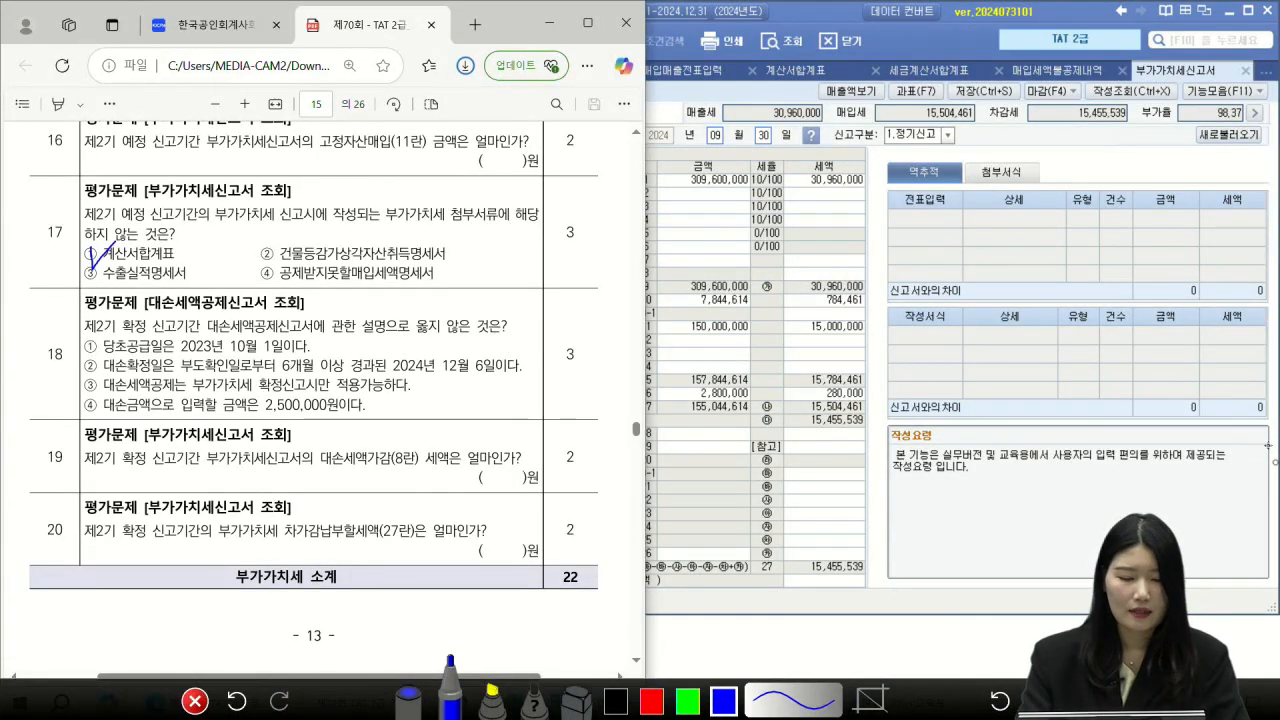
pyautogui.moveTo(281, 285); pyautogui.dragTo(457, 301)
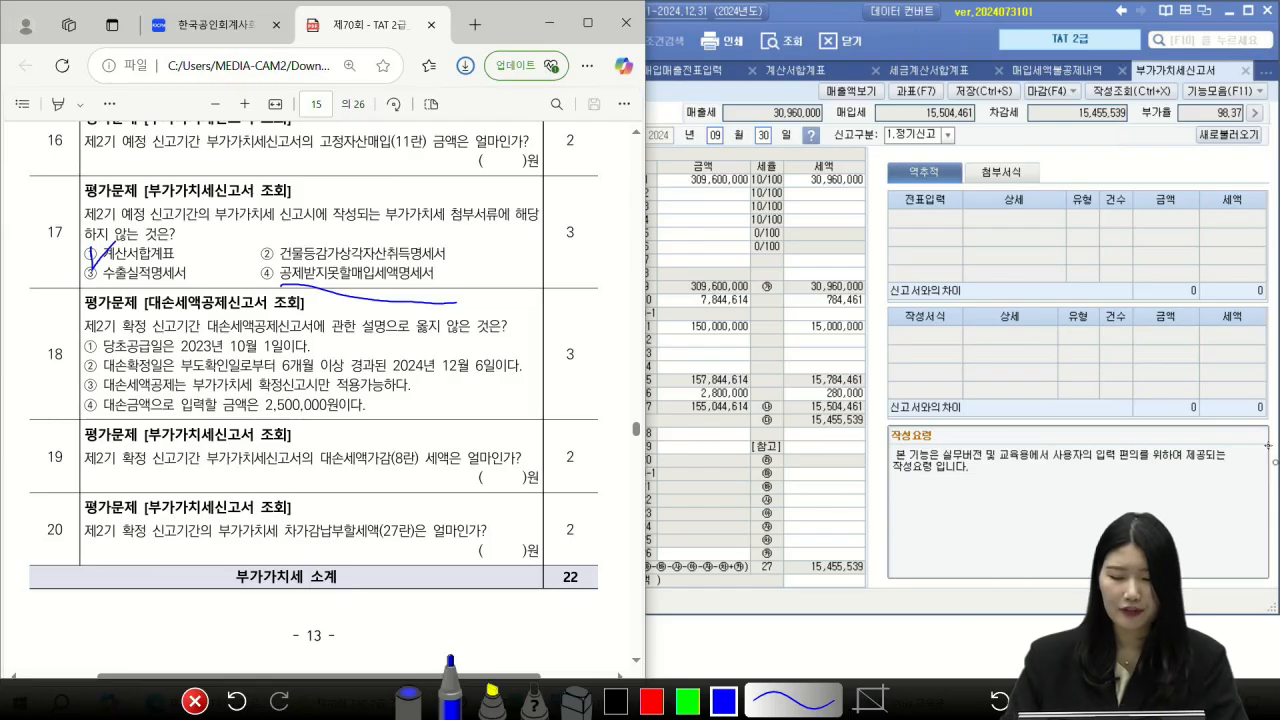
# Step: Check row 16's non-deductible input tax details, 2,800,000 with 280,000 tax, then return to the exam questions
pyautogui.press('Escape')
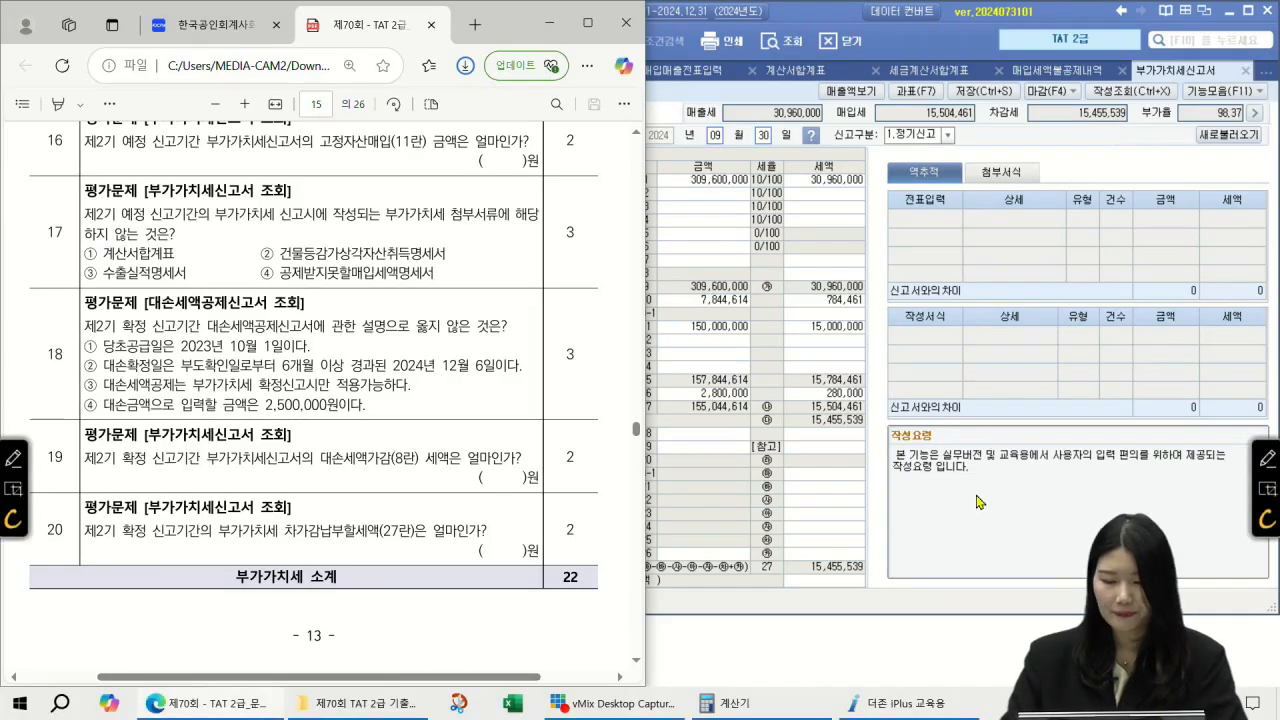
pyautogui.click(973, 500)
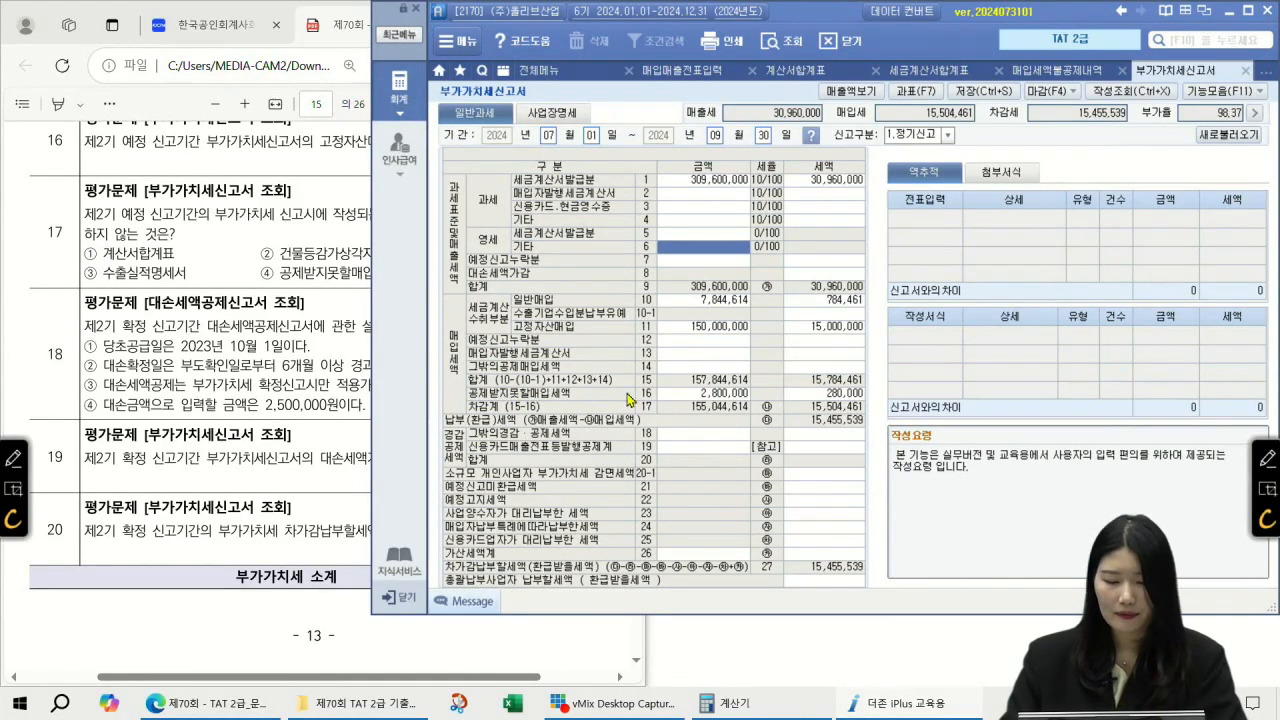
pyautogui.click(666, 395)
pyautogui.click(826, 393)
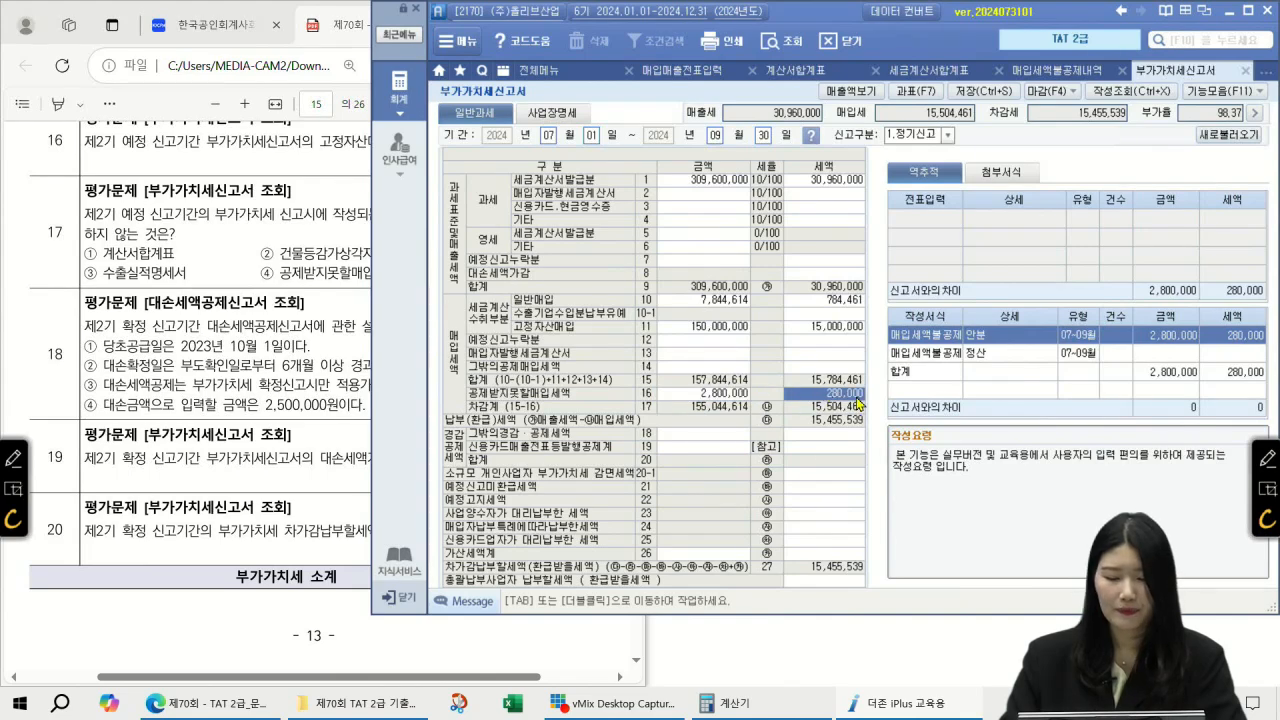
pyautogui.doubleClick(860, 400)
pyautogui.click(908, 258)
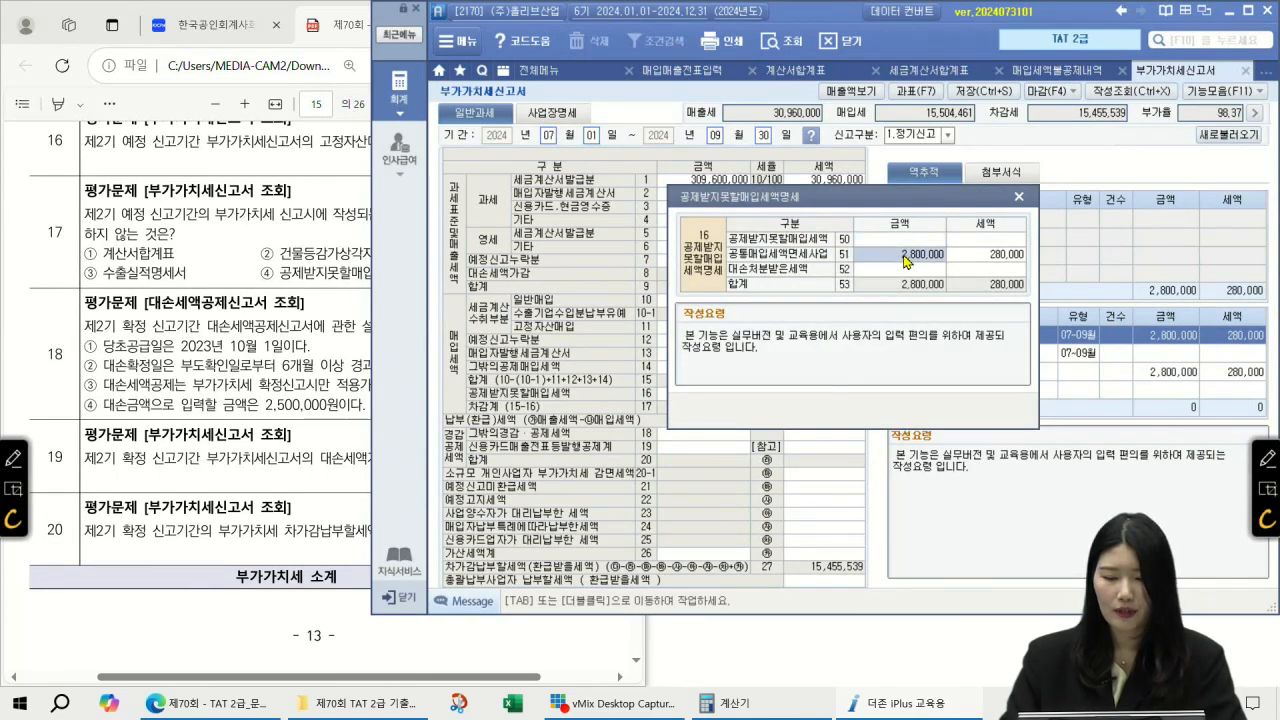
pyautogui.click(1019, 199)
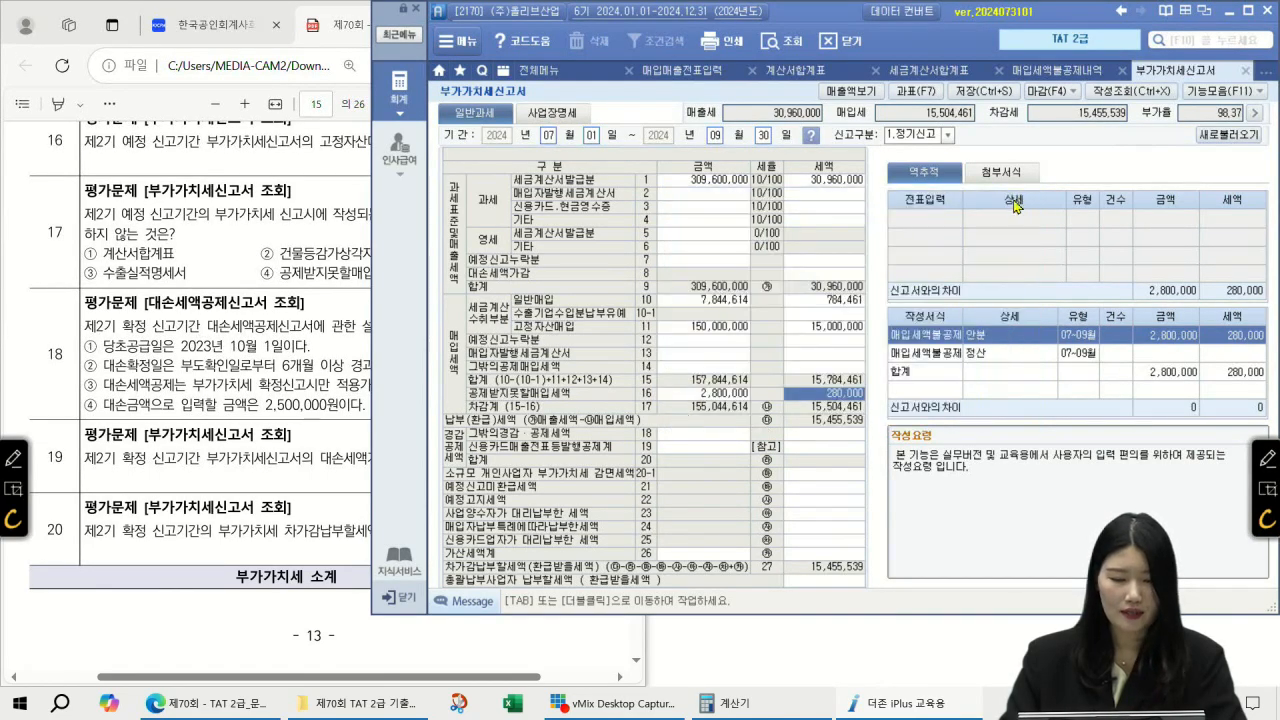
pyautogui.click(308, 295)
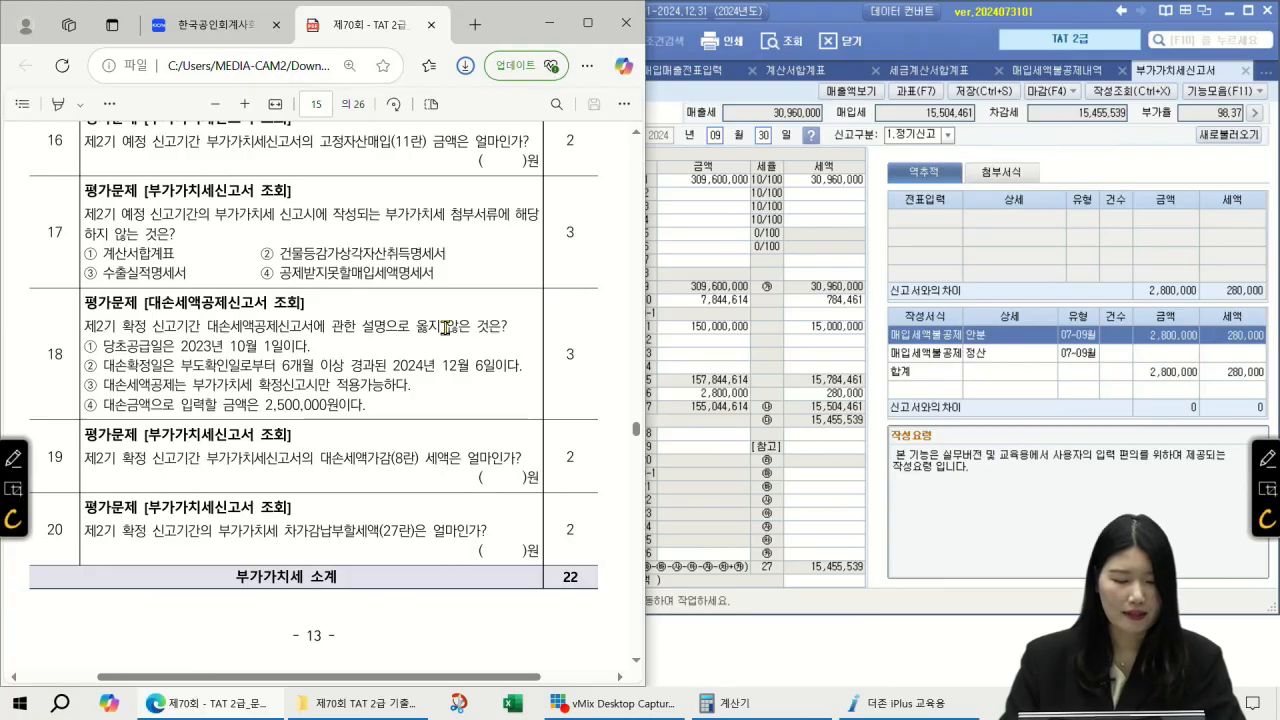
# Step: Open the 대손세액공제신고서 for months 10–12 with its saved data loaded
pyautogui.click(1195, 40)
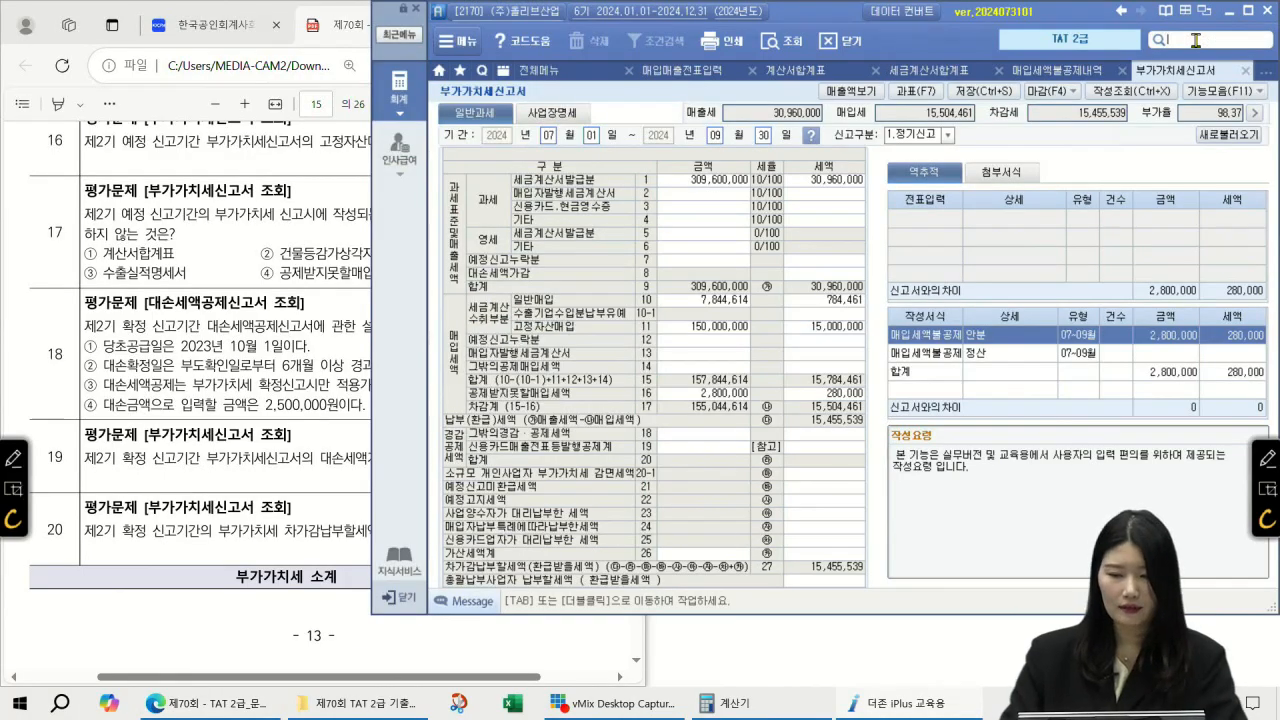
pyautogui.write('대손세액공제신고서')
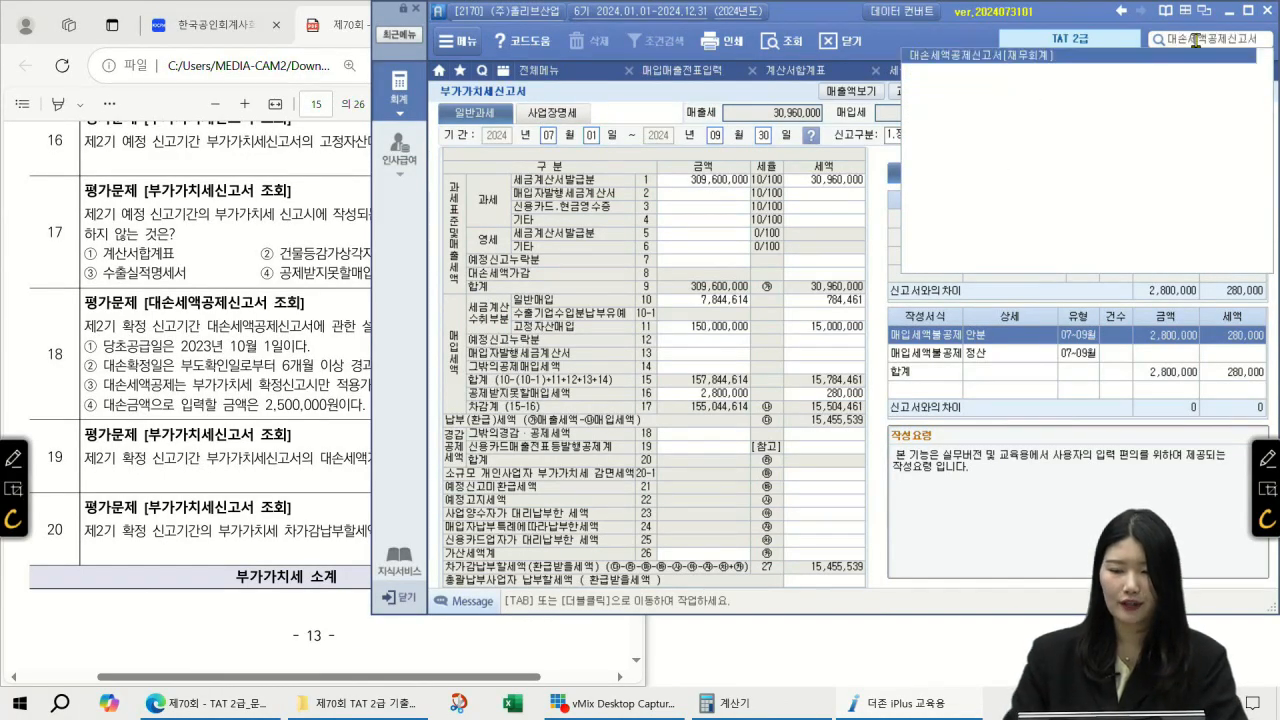
pyautogui.press('Return')
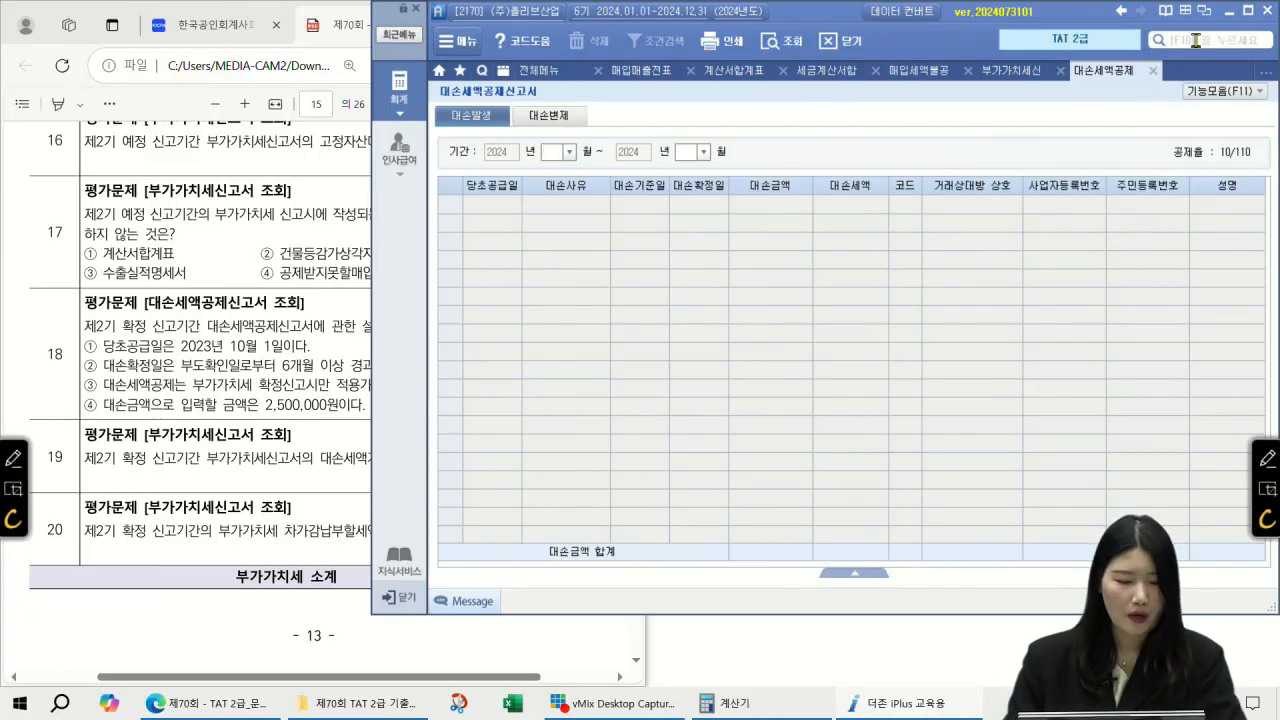
pyautogui.write('1012')
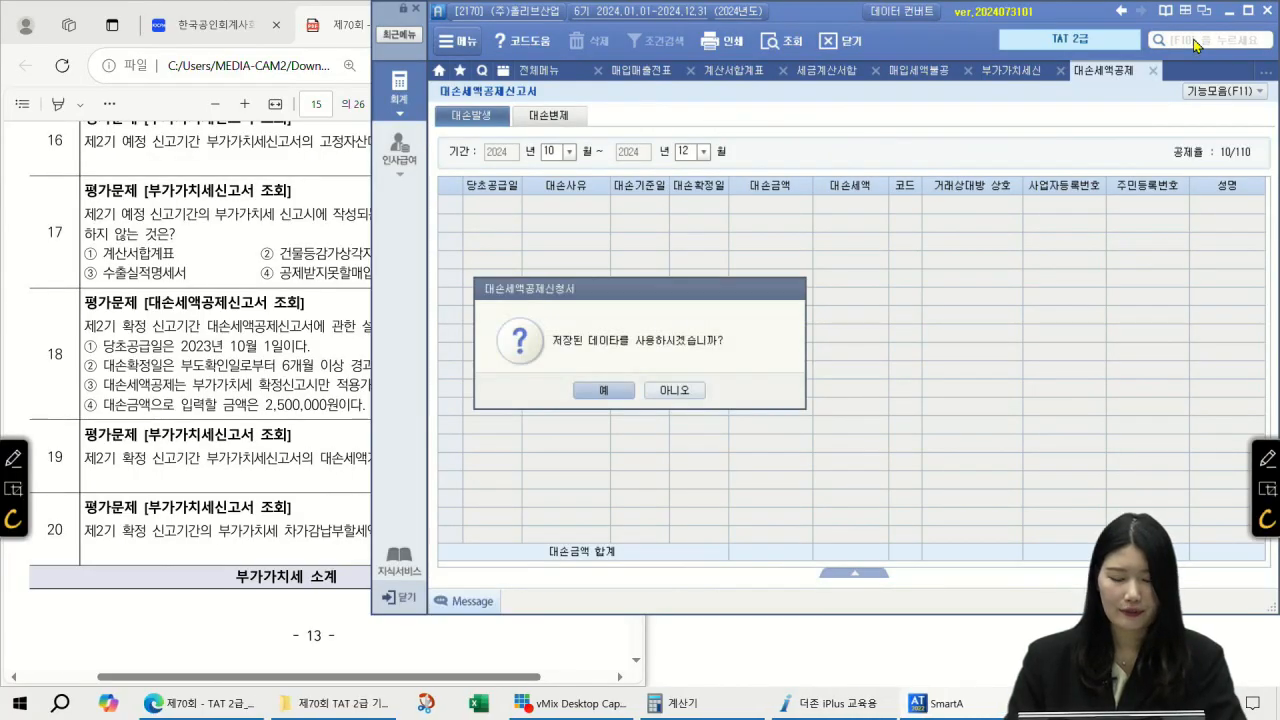
pyautogui.press('Return')
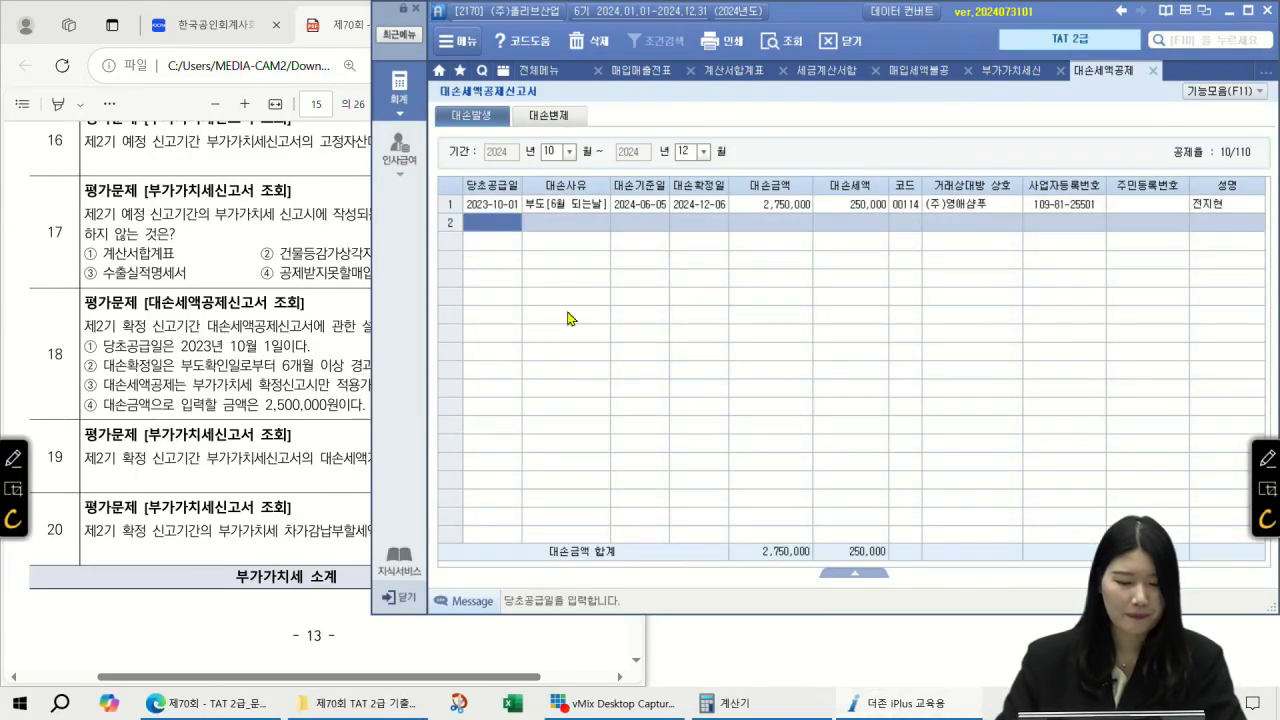
# Step: Compare the bad-debt entry (2024-06-05, confirmed 2024-12-06, 2,750,000) against question 18
pyautogui.click(262, 354)
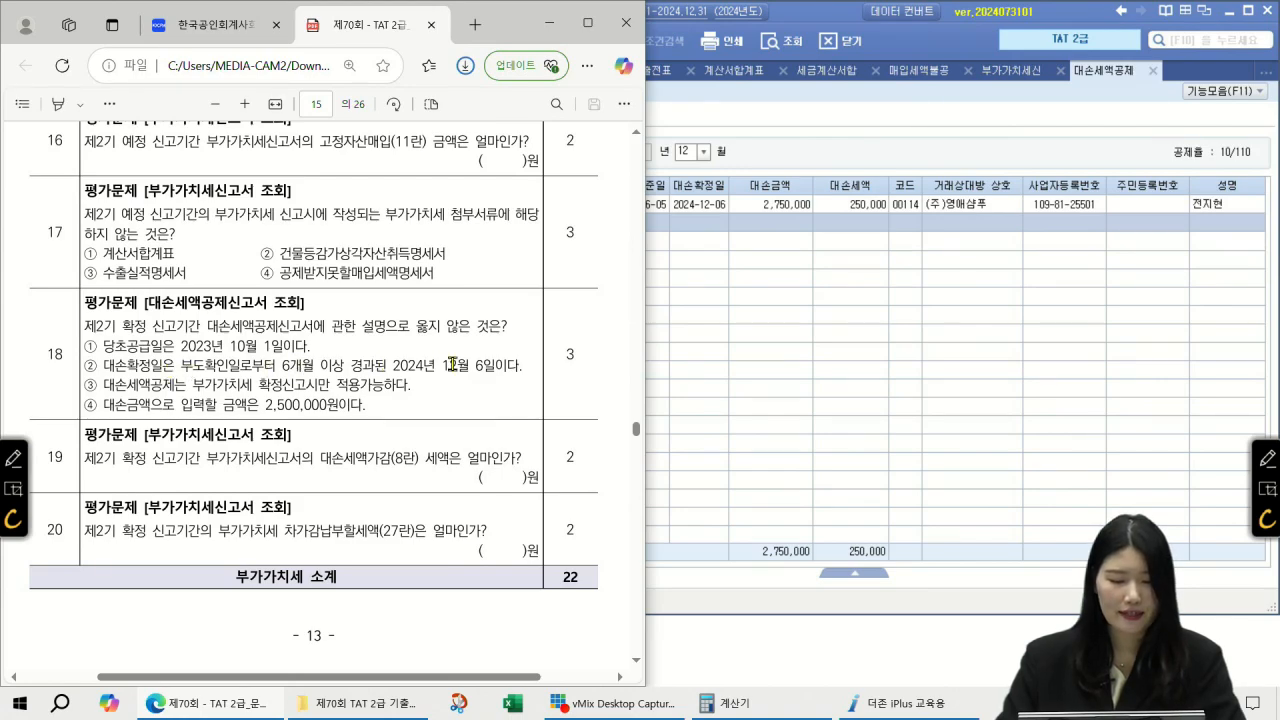
pyautogui.click(718, 205)
pyautogui.click(646, 206)
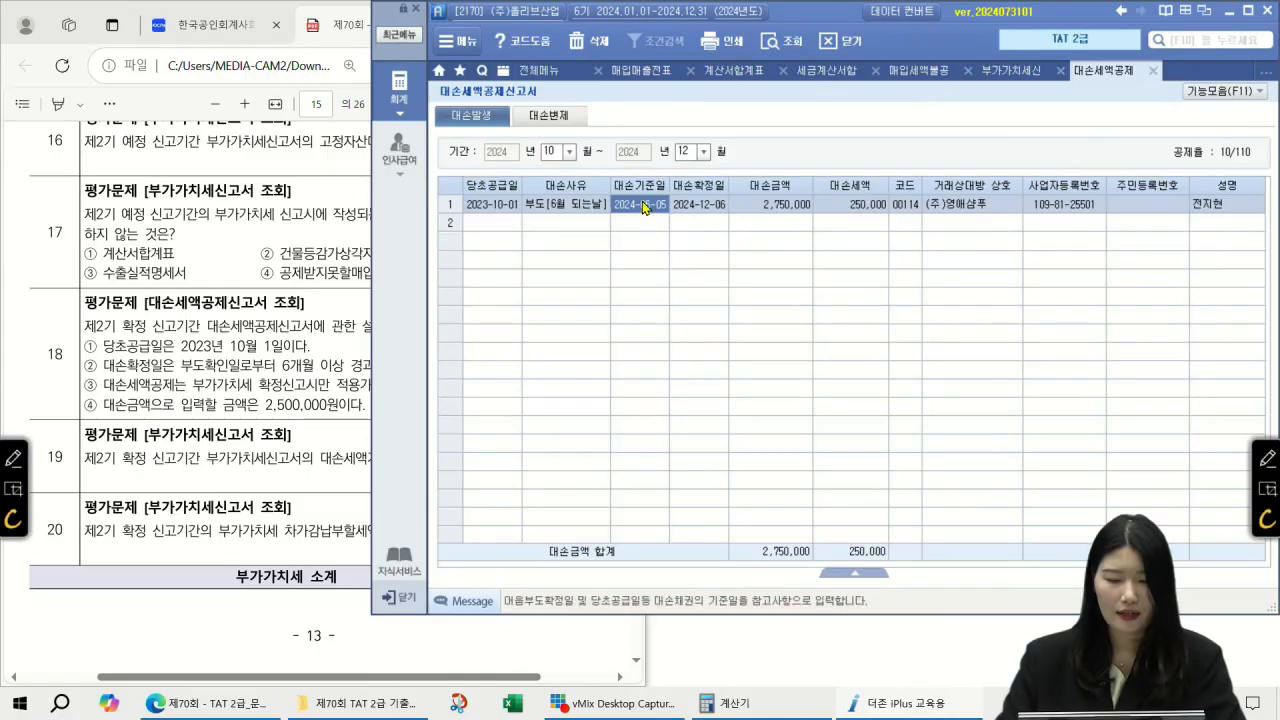
pyautogui.click(705, 212)
pyautogui.click(163, 415)
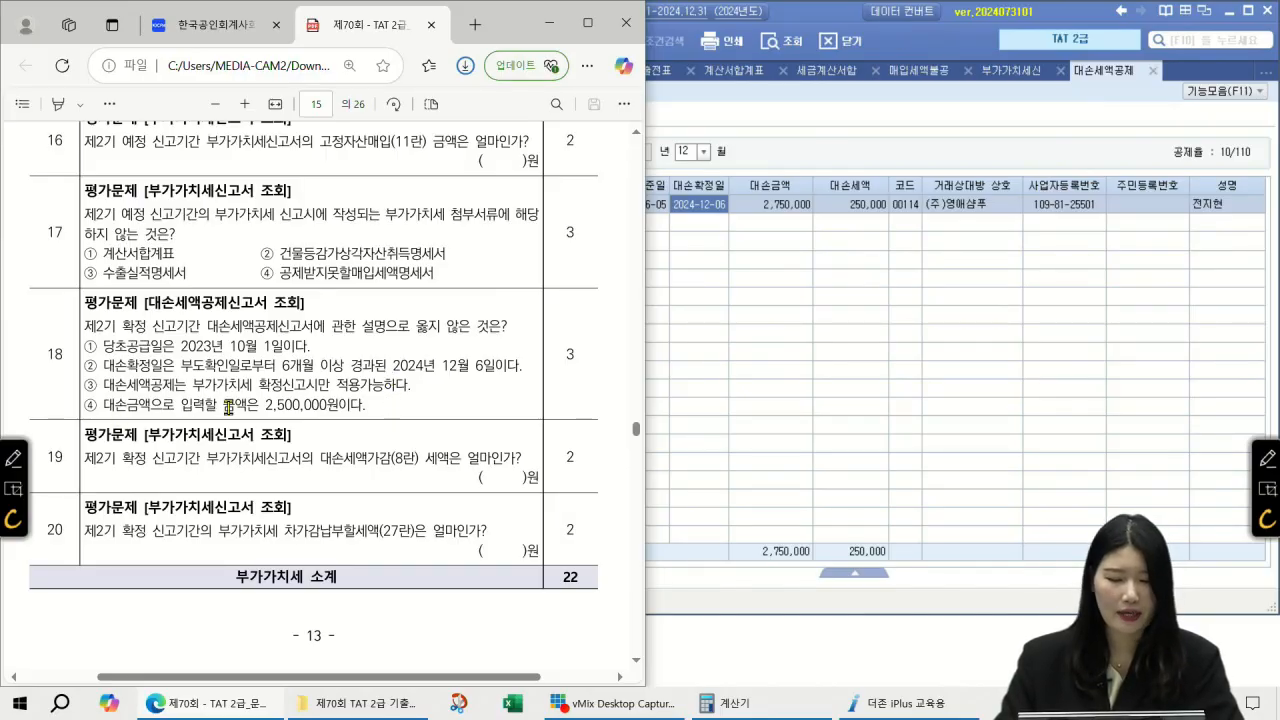
pyautogui.click(773, 212)
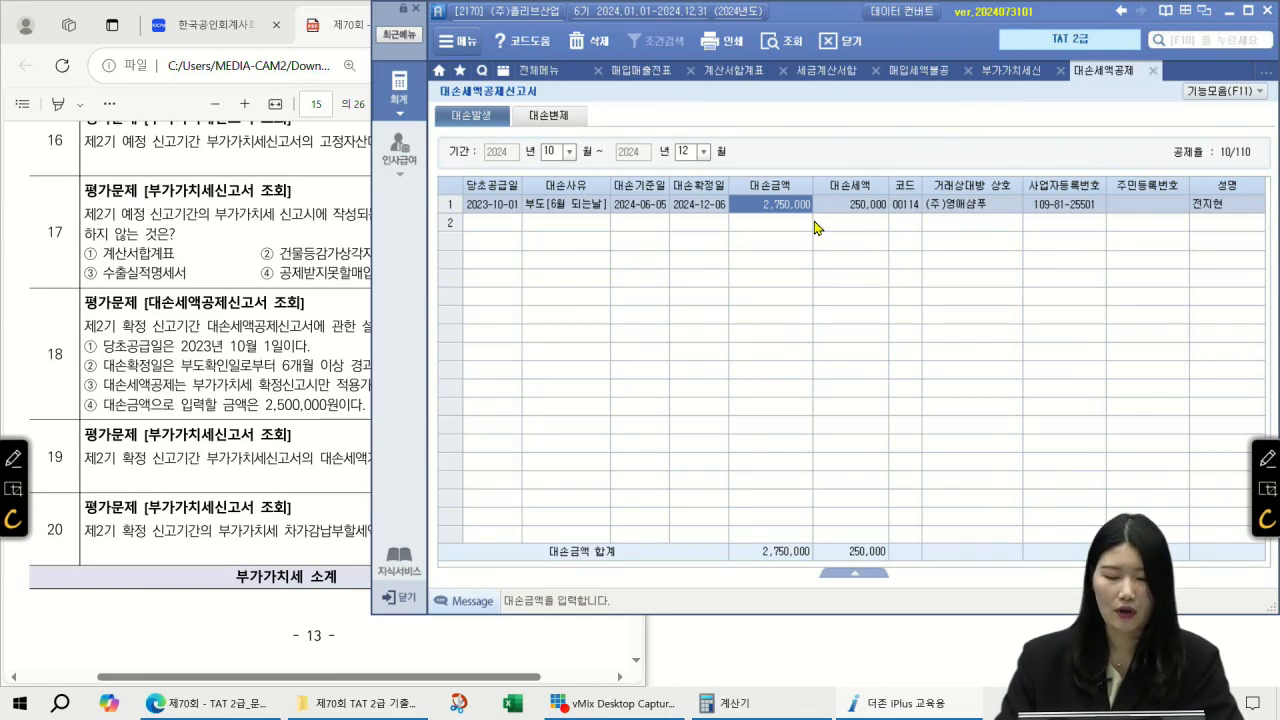
pyautogui.click(349, 400)
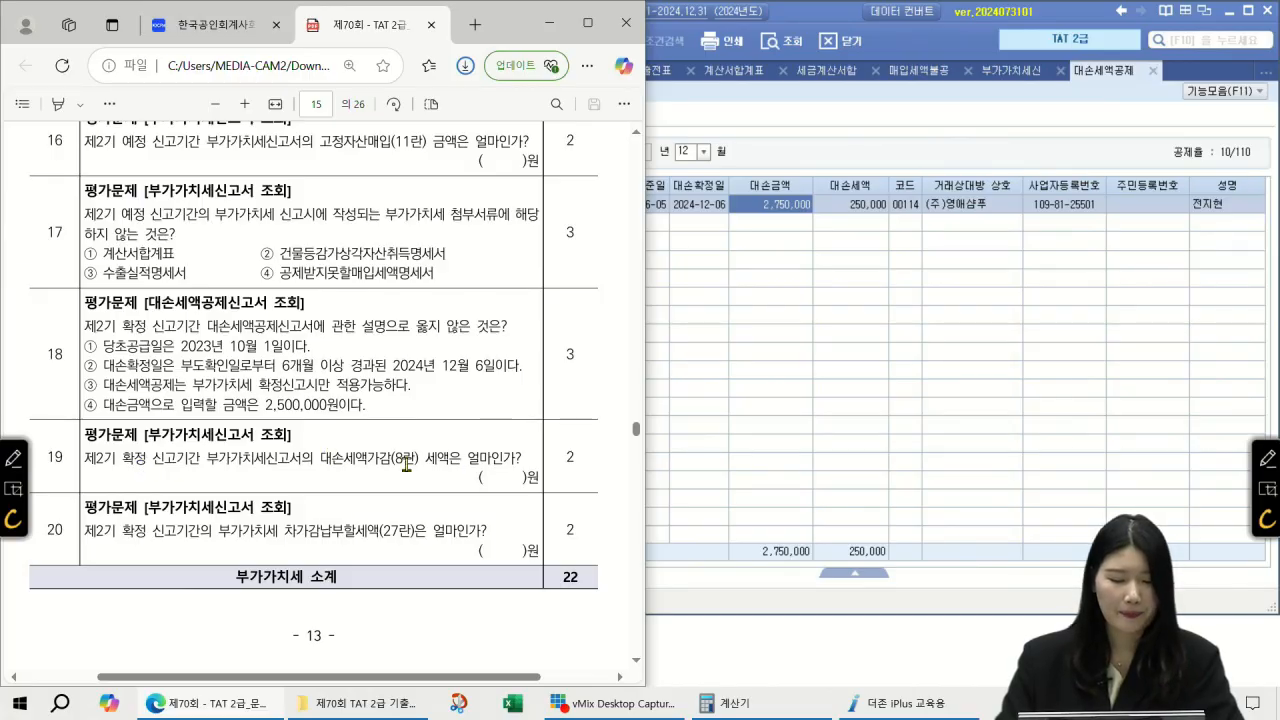
pyautogui.click(1207, 49)
pyautogui.write('부가가치세')
# Step: Open the 부가가치세신고서 for months 10–12 with the saved return loaded
pyautogui.press('Down')
pyautogui.press('Down')
pyautogui.press('Return')
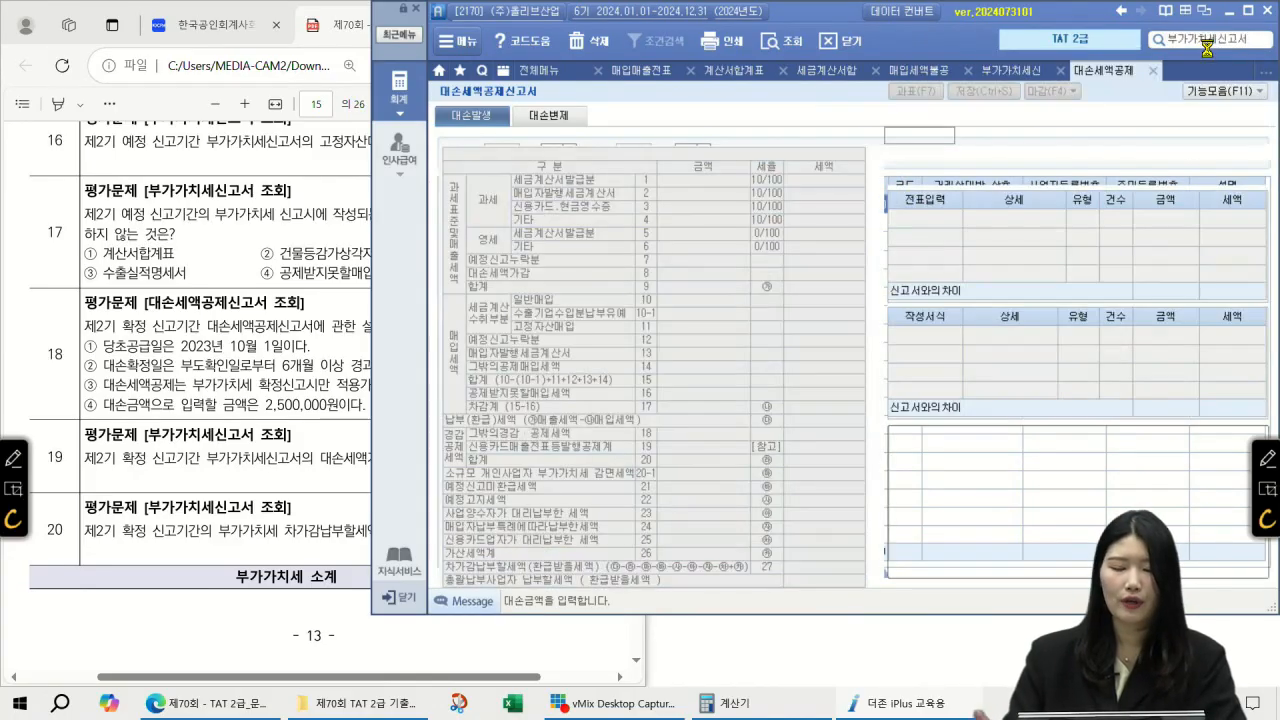
pyautogui.write('10')
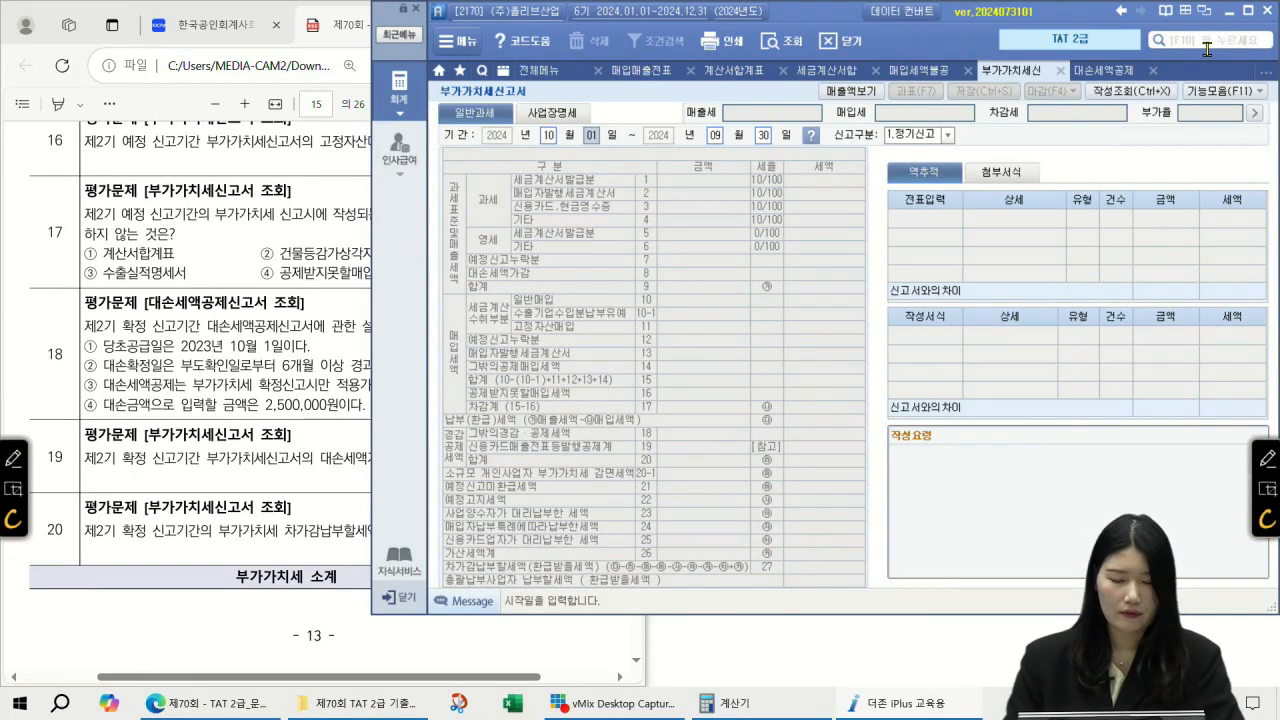
pyautogui.press('Return')
pyautogui.write('12')
pyautogui.press('Return')
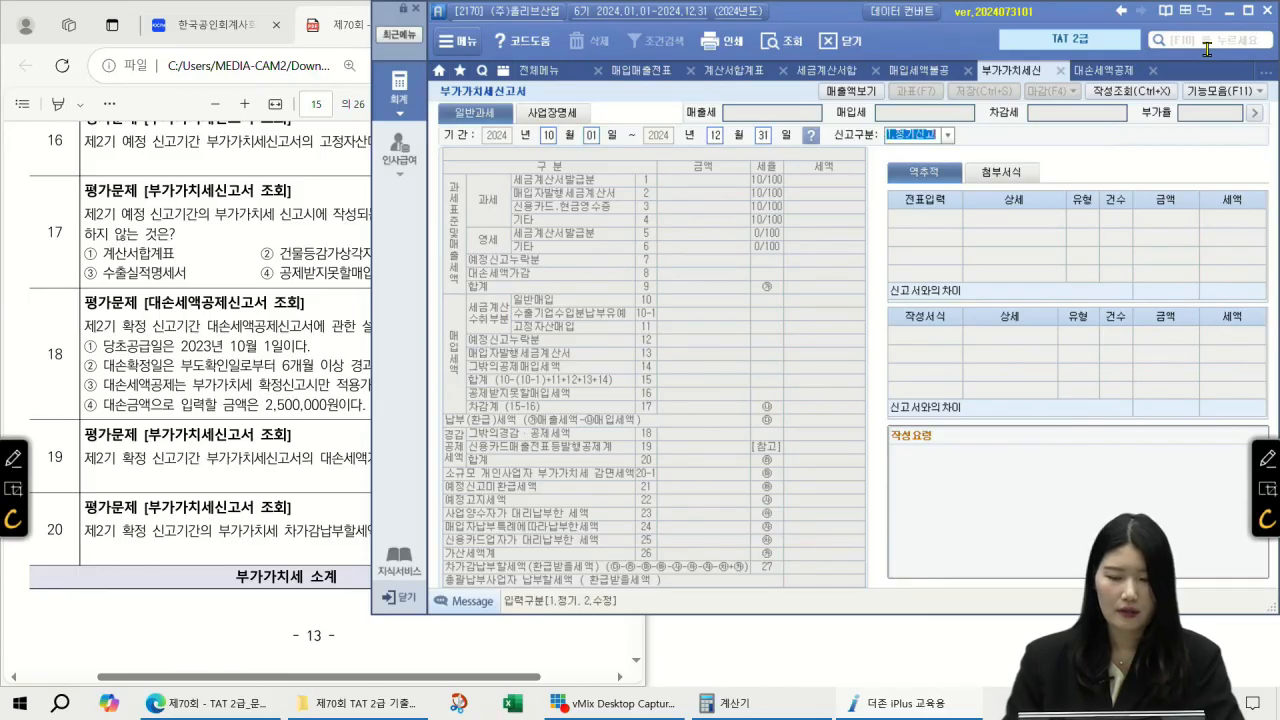
pyautogui.press('Return')
pyautogui.press('Return')
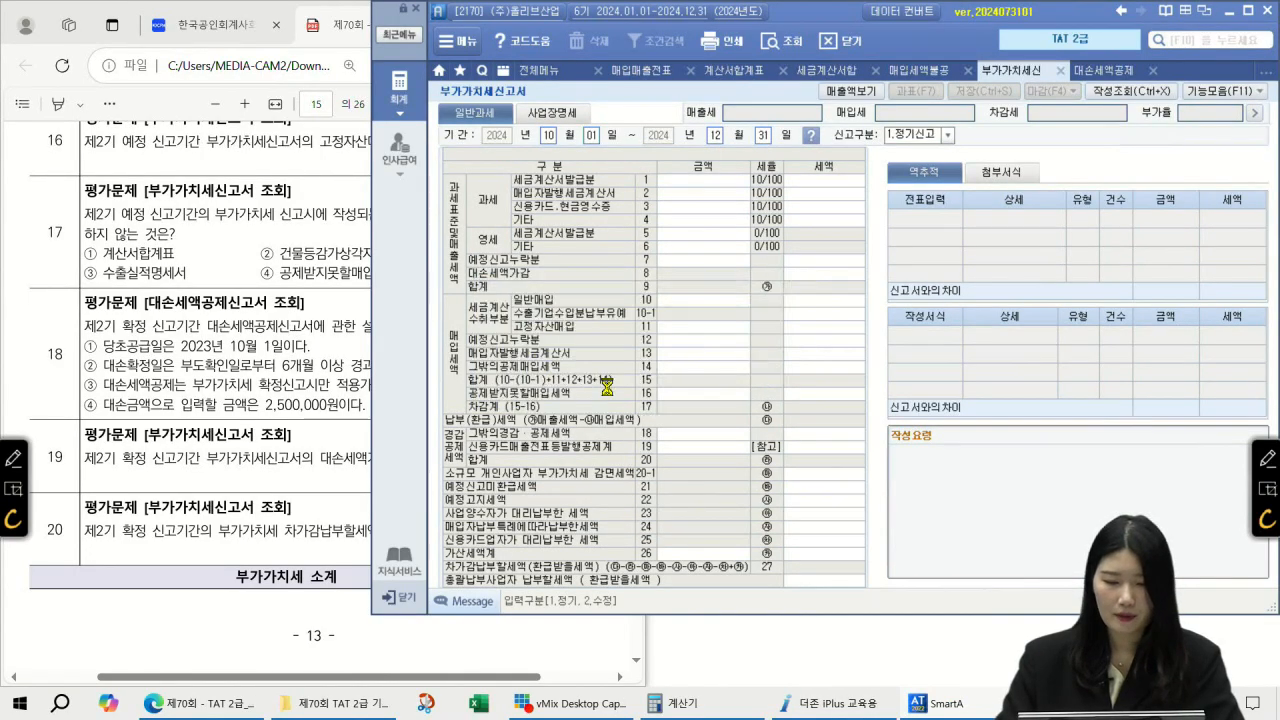
# Step: Check the row 8 bad-debt adjustment and write -250,000 as question 19's answer
pyautogui.click(843, 272)
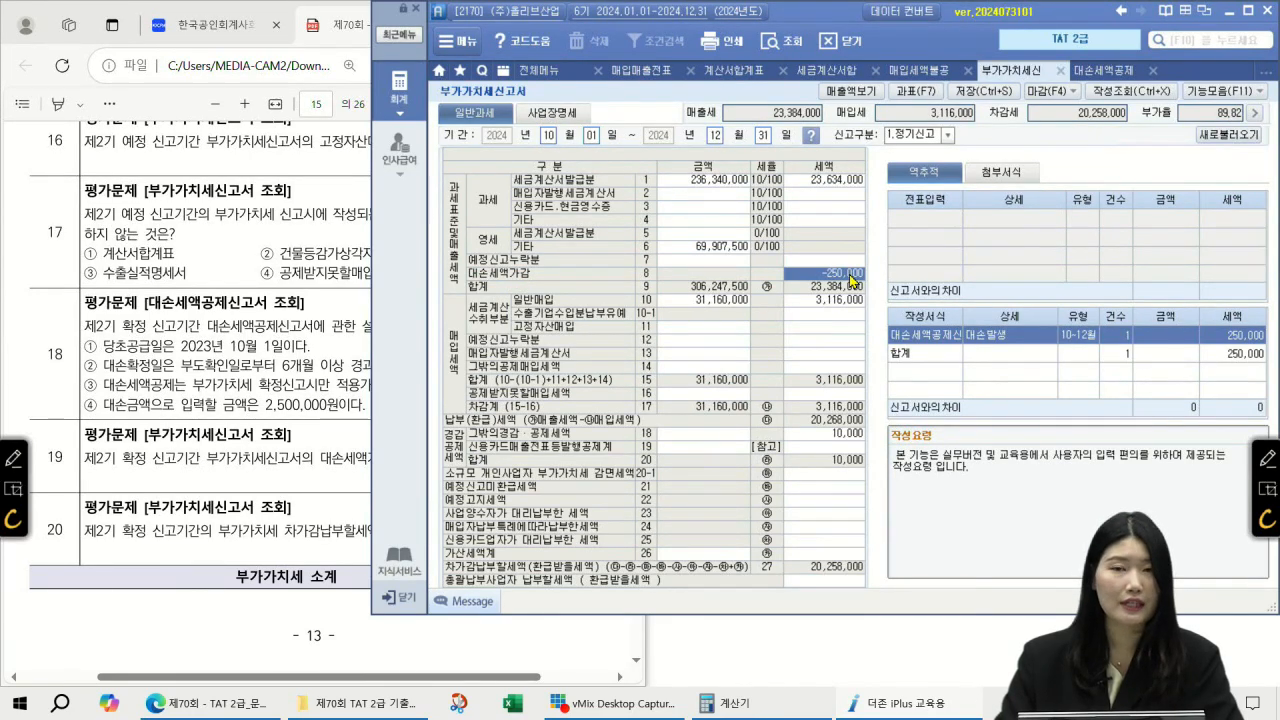
pyautogui.click(325, 376)
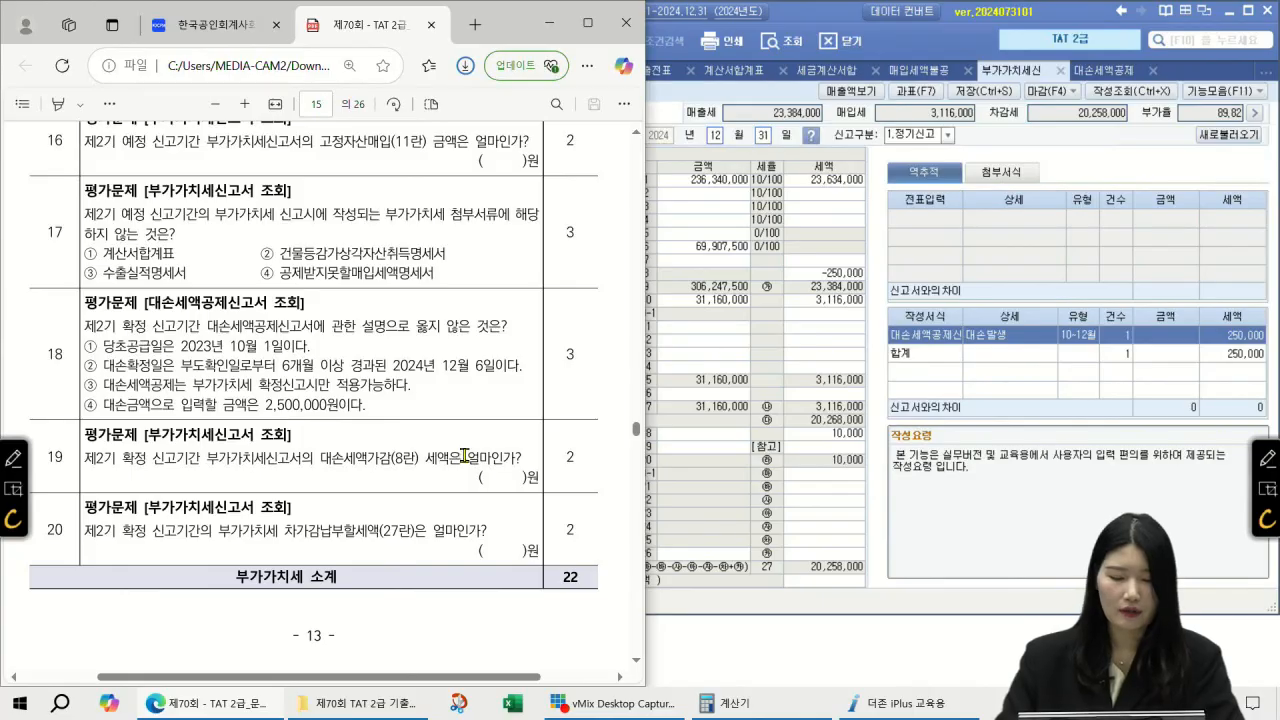
pyautogui.click(1267, 458)
pyautogui.moveTo(381, 480); pyautogui.dragTo(418, 480)
pyautogui.moveTo(428, 478); pyautogui.dragTo(451, 472)
pyautogui.moveTo(450, 470); pyautogui.dragTo(457, 470)
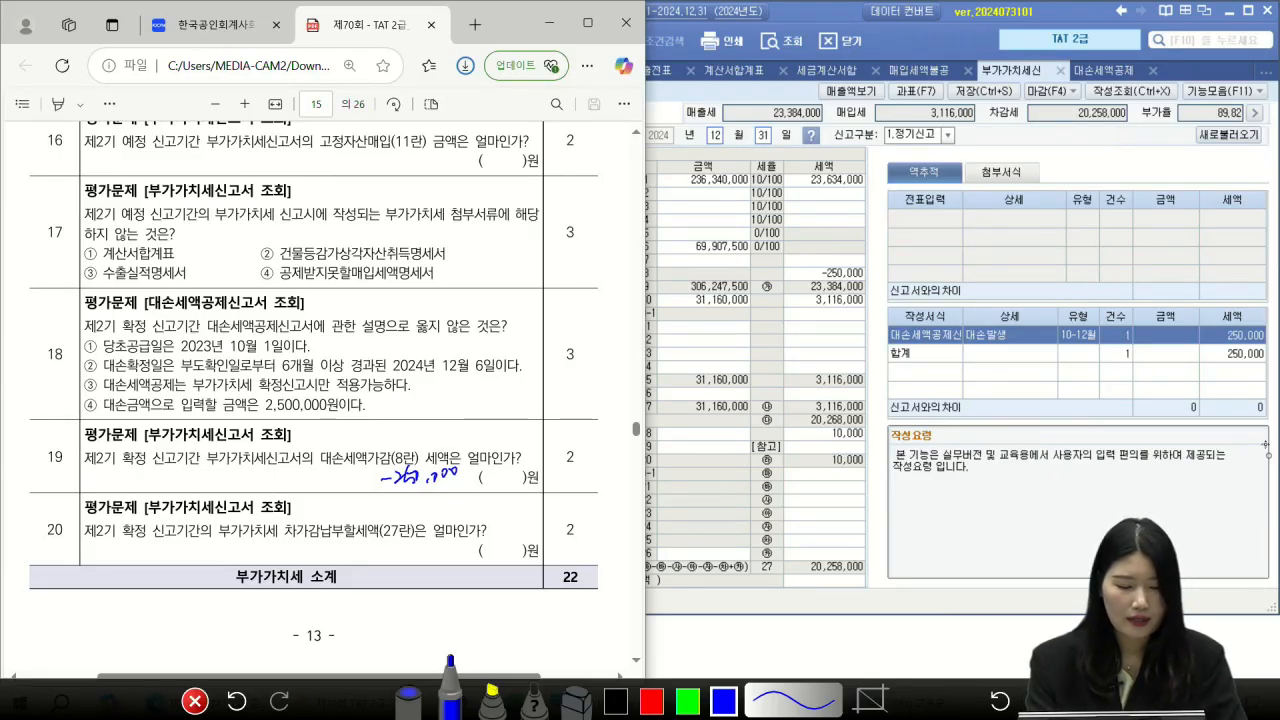
# Step: Mark question 20 with the row 27 refund total of 20,258,000, then clear the ink
pyautogui.moveTo(278, 540); pyautogui.dragTo(432, 540)
pyautogui.moveTo(410, 497); pyautogui.dragTo(428, 553)
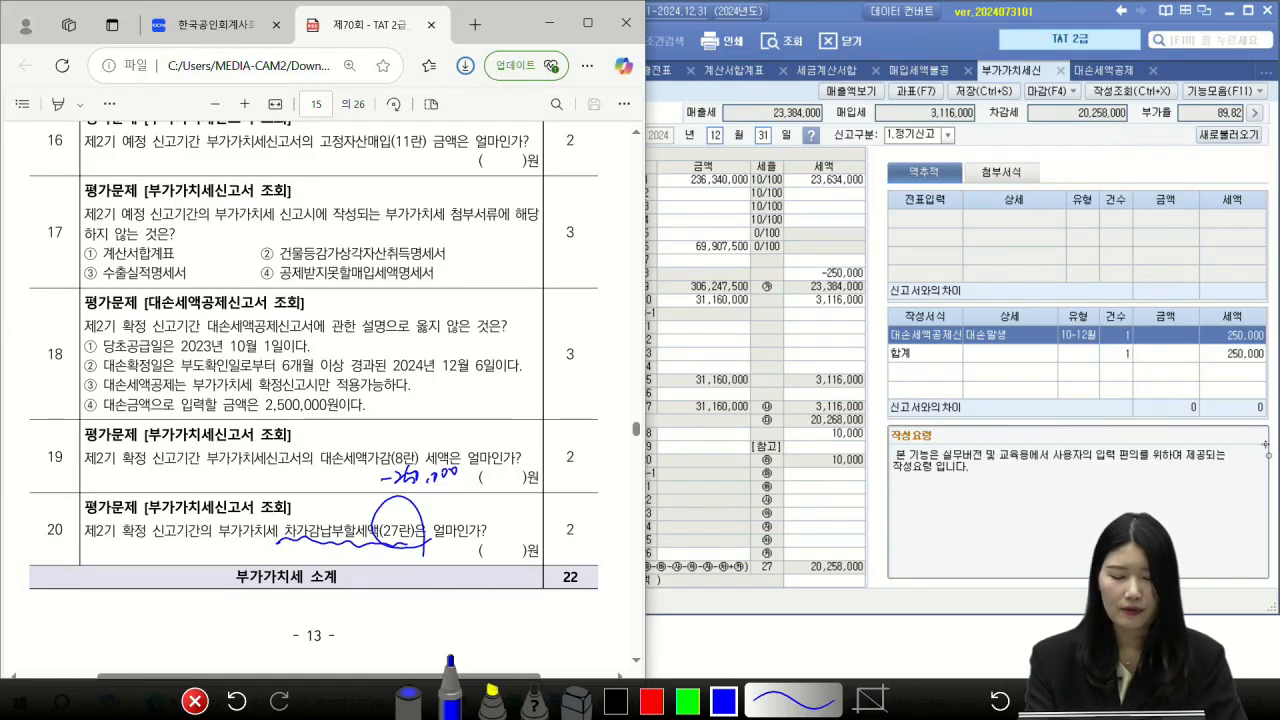
pyautogui.moveTo(812, 545)
pyautogui.mouseDown()
pyautogui.moveTo(862, 585)
pyautogui.moveTo(845, 601)
pyautogui.moveTo(780, 582)
pyautogui.moveTo(872, 580)
pyautogui.mouseUp()
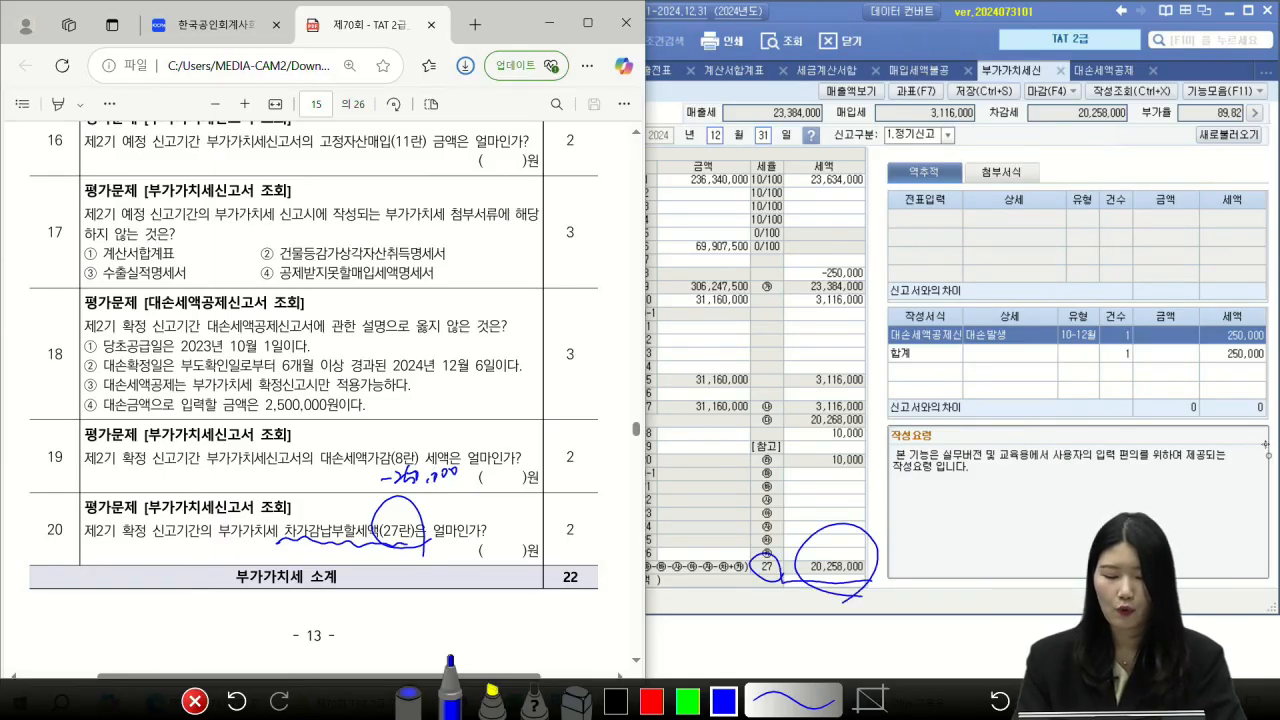
pyautogui.moveTo(362, 558)
pyautogui.mouseDown()
pyautogui.moveTo(392, 549)
pyautogui.moveTo(436, 566)
pyautogui.moveTo(458, 548)
pyautogui.moveTo(504, 550)
pyautogui.mouseUp()
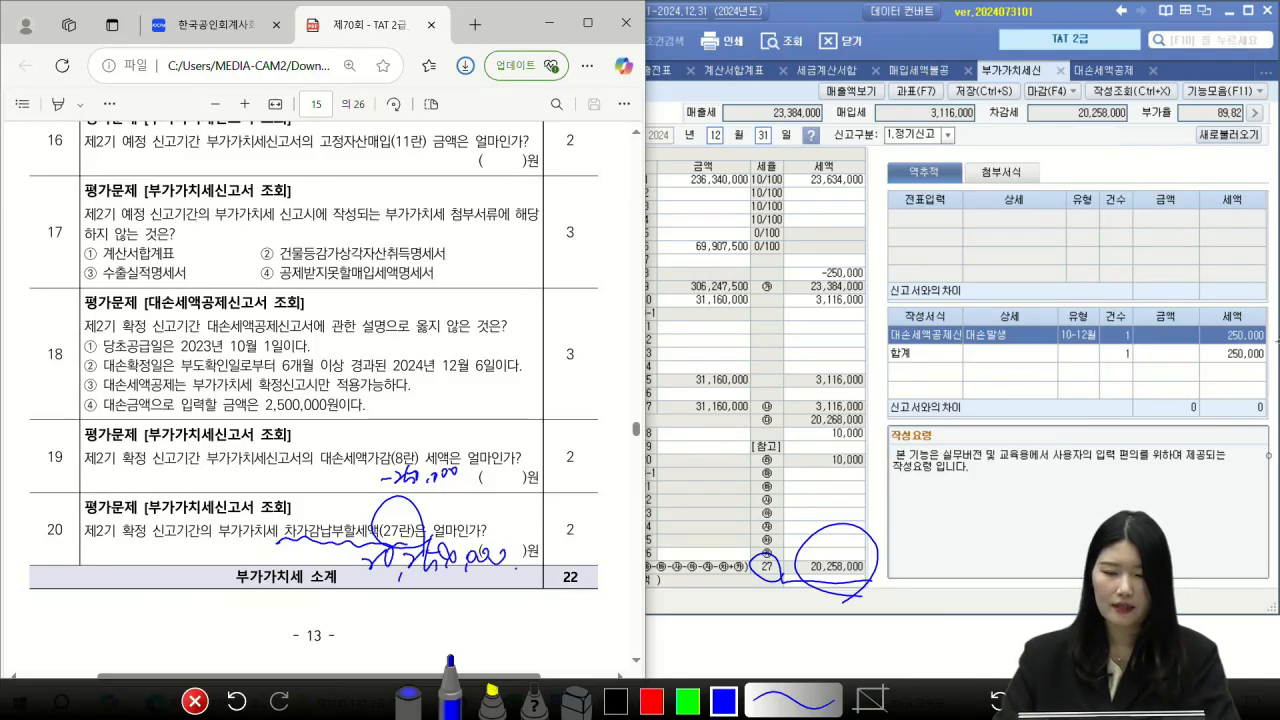
pyautogui.press('Escape')
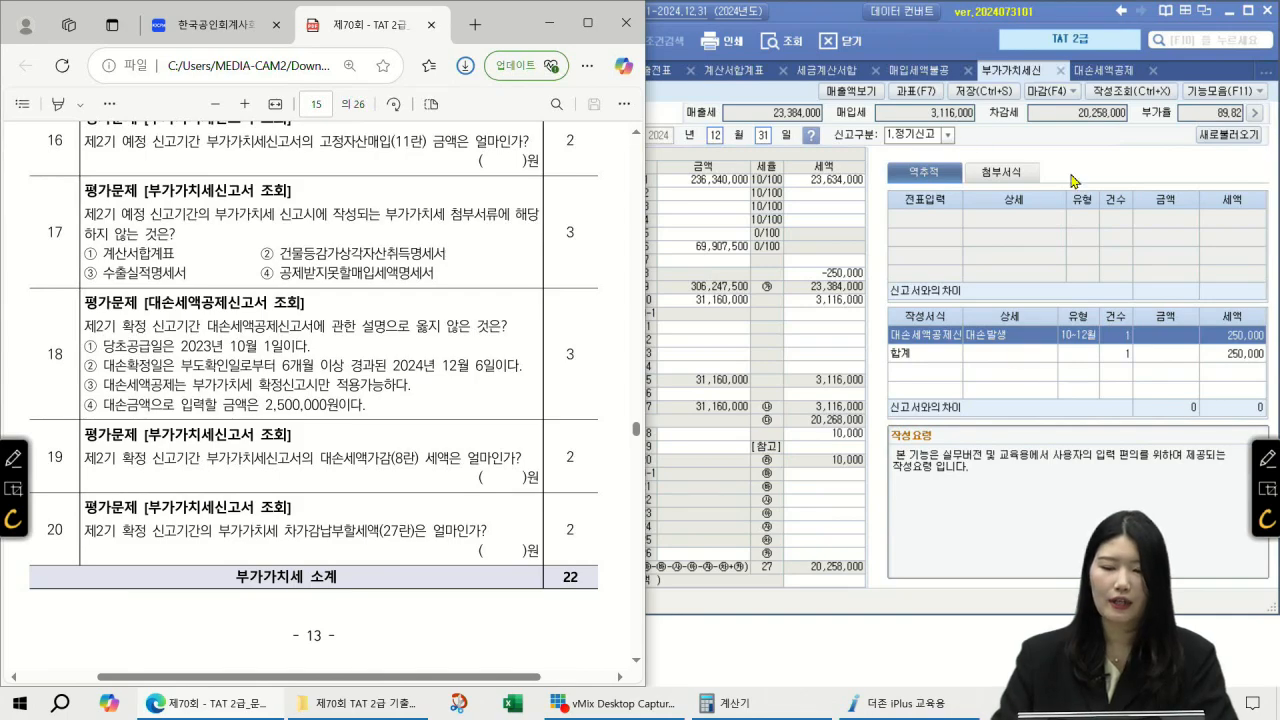
# Step: Close the open forms, including 계산서합계표 and 세금계산서합계표
pyautogui.click(1185, 57)
pyautogui.click(1100, 71)
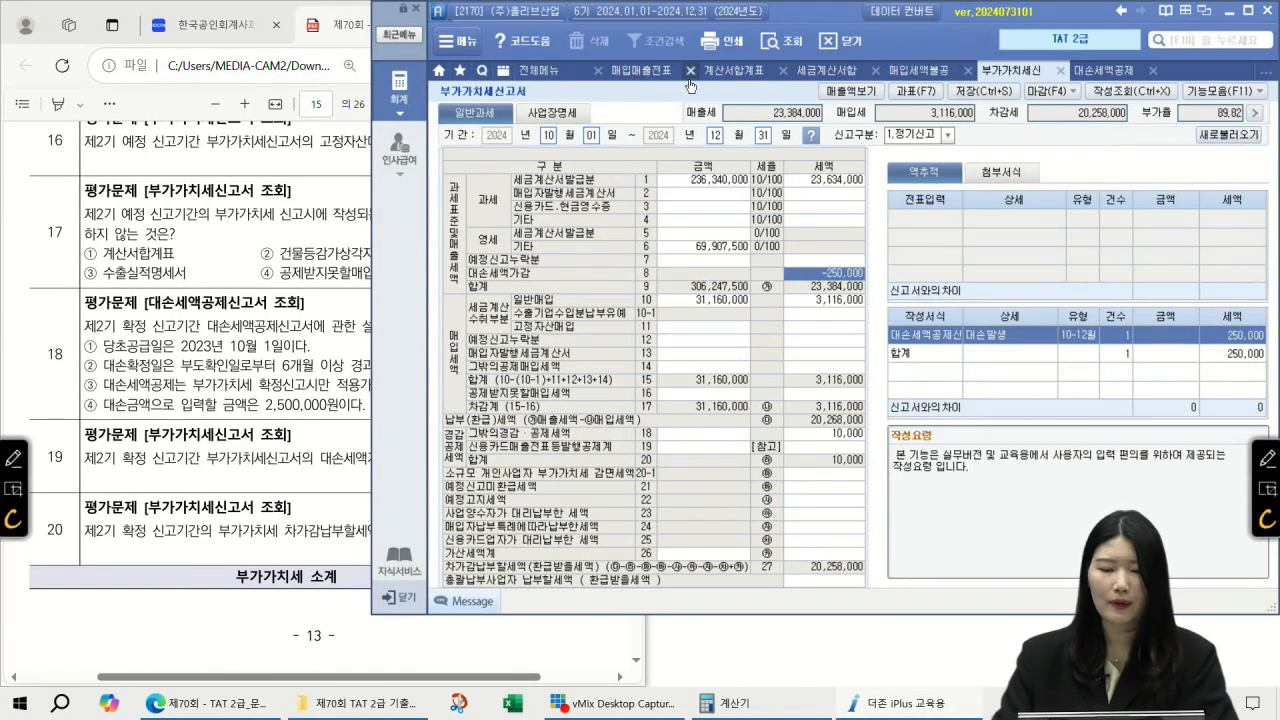
pyautogui.click(748, 72)
pyautogui.click(749, 72)
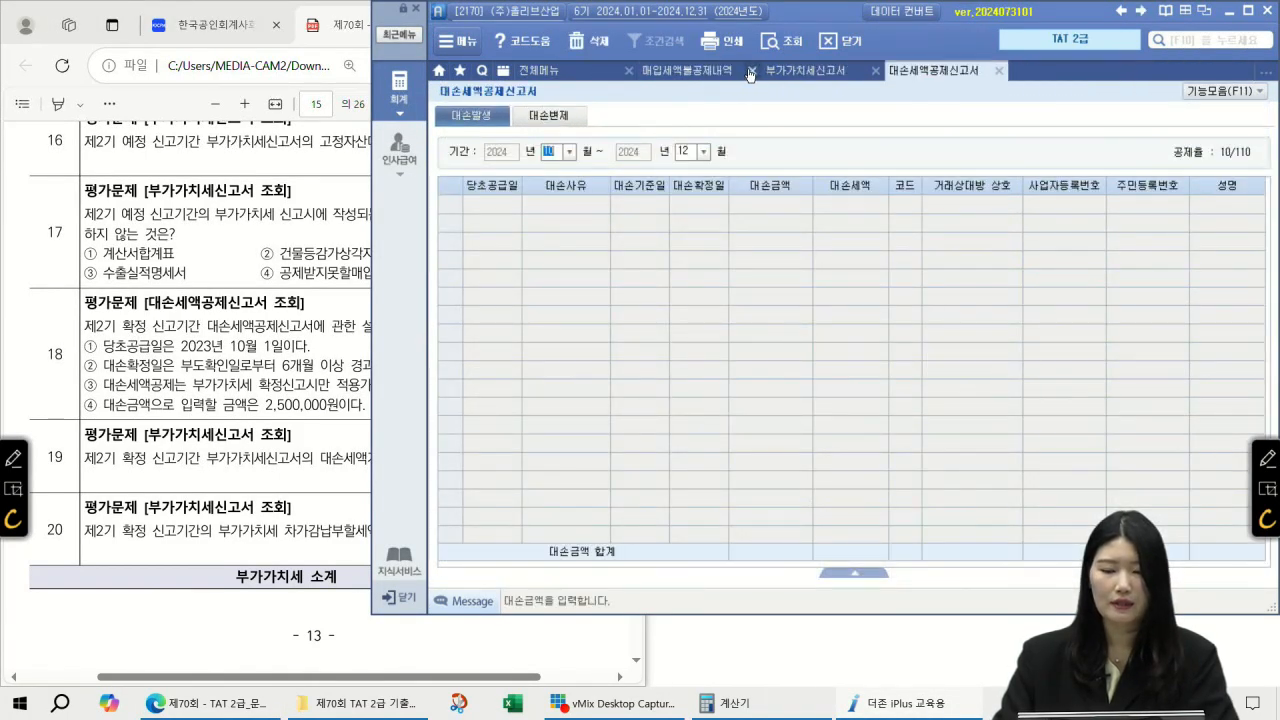
pyautogui.click(750, 73)
pyautogui.click(750, 73)
pyautogui.click(751, 73)
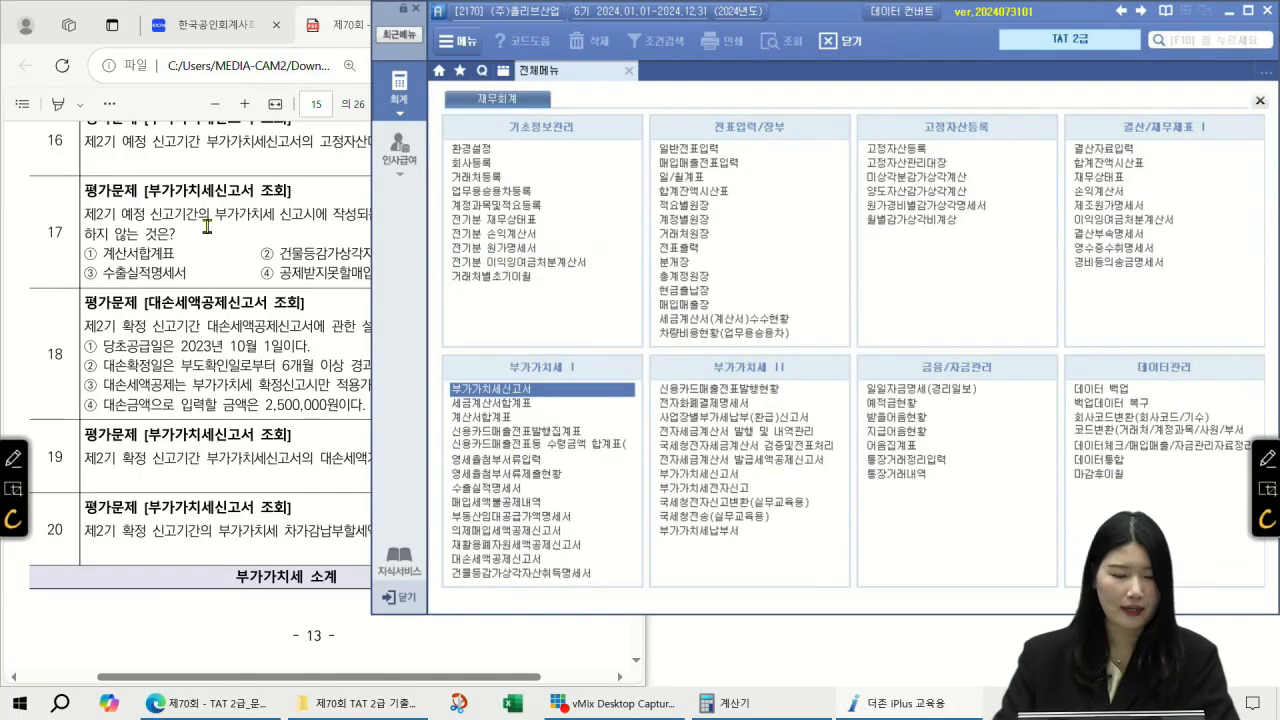
# Step: Close the last open form and bring up page 16's 실무수행 3 결산 task
pyautogui.click(207, 226)
pyautogui.scroll(-8, 418, 262)
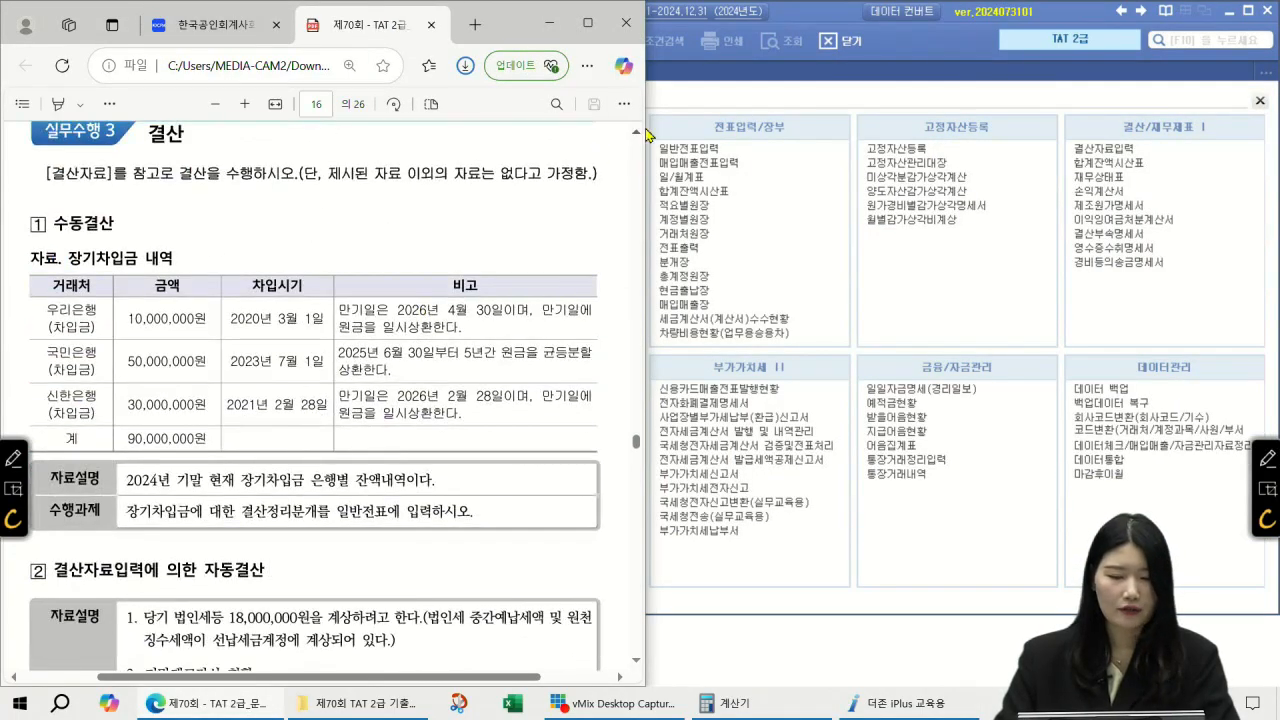
pyautogui.click(637, 133)
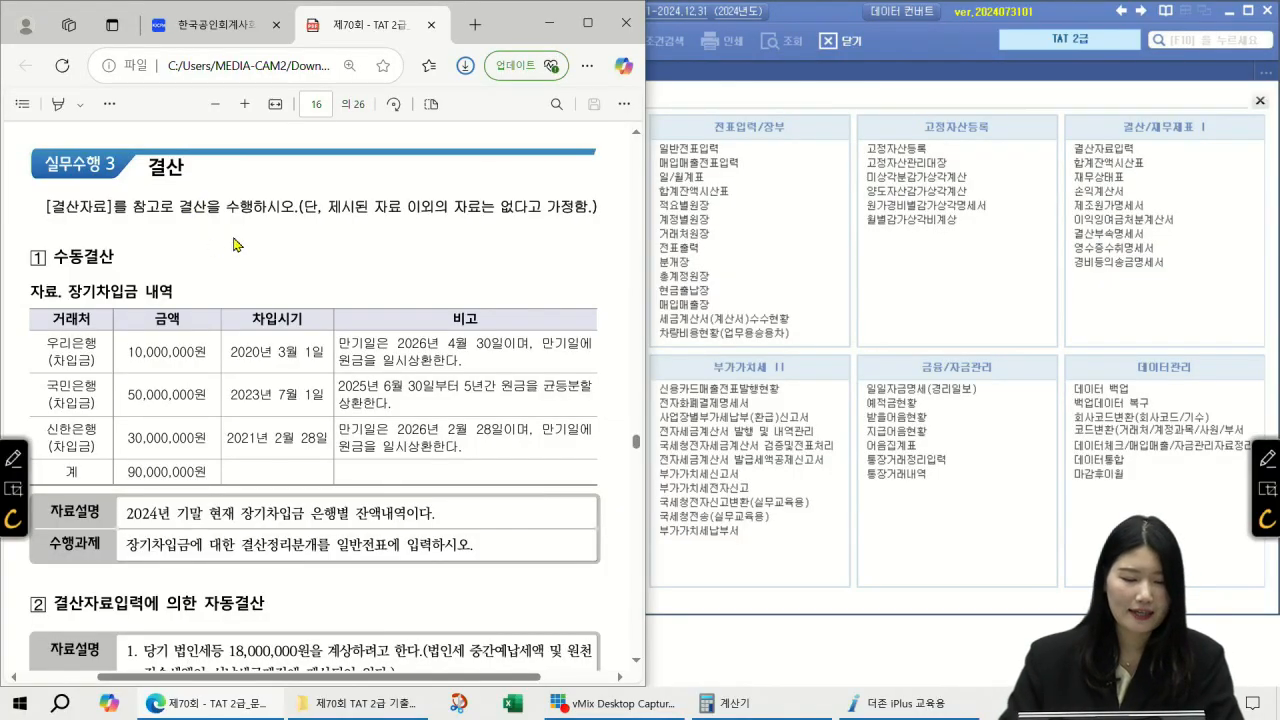
# Step: Annotate the year-end 24.12.31 and the 국민은행 repayment terms: 2025년 6월 30일 start, 5년간 equal installments
pyautogui.click(1267, 457)
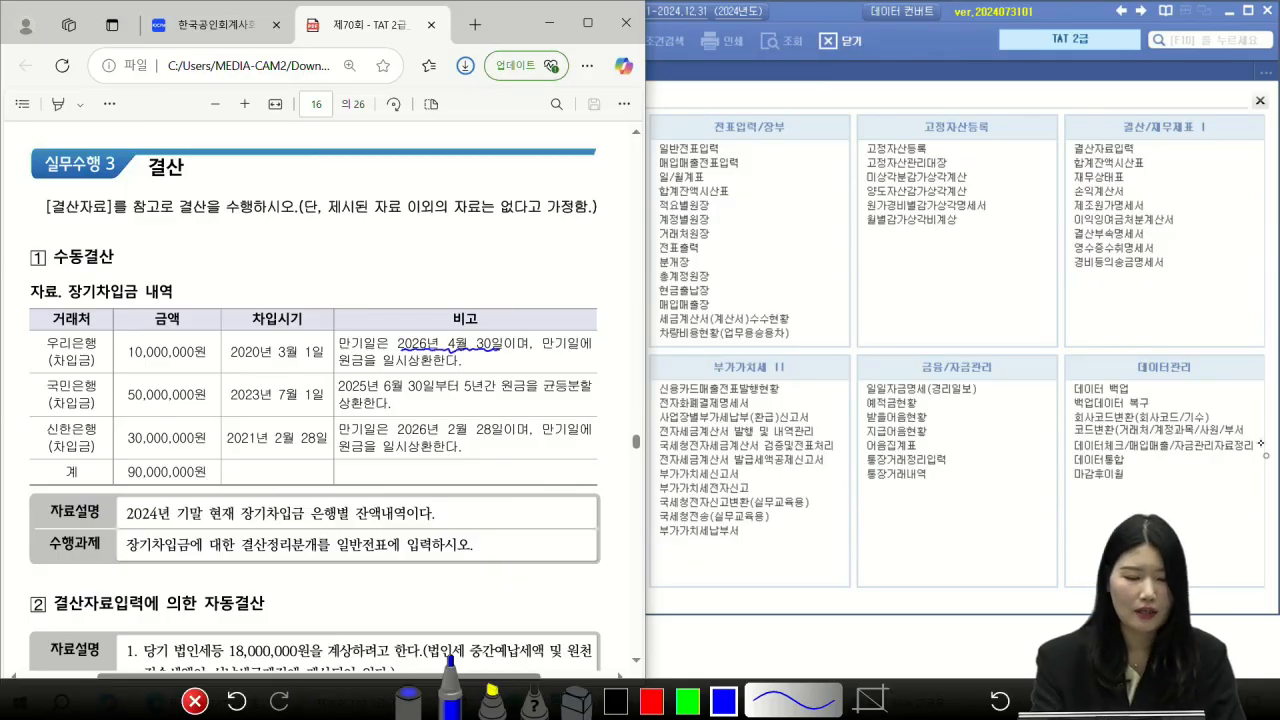
pyautogui.moveTo(281, 238); pyautogui.dragTo(302, 253)
pyautogui.moveTo(293, 237); pyautogui.dragTo(287, 283)
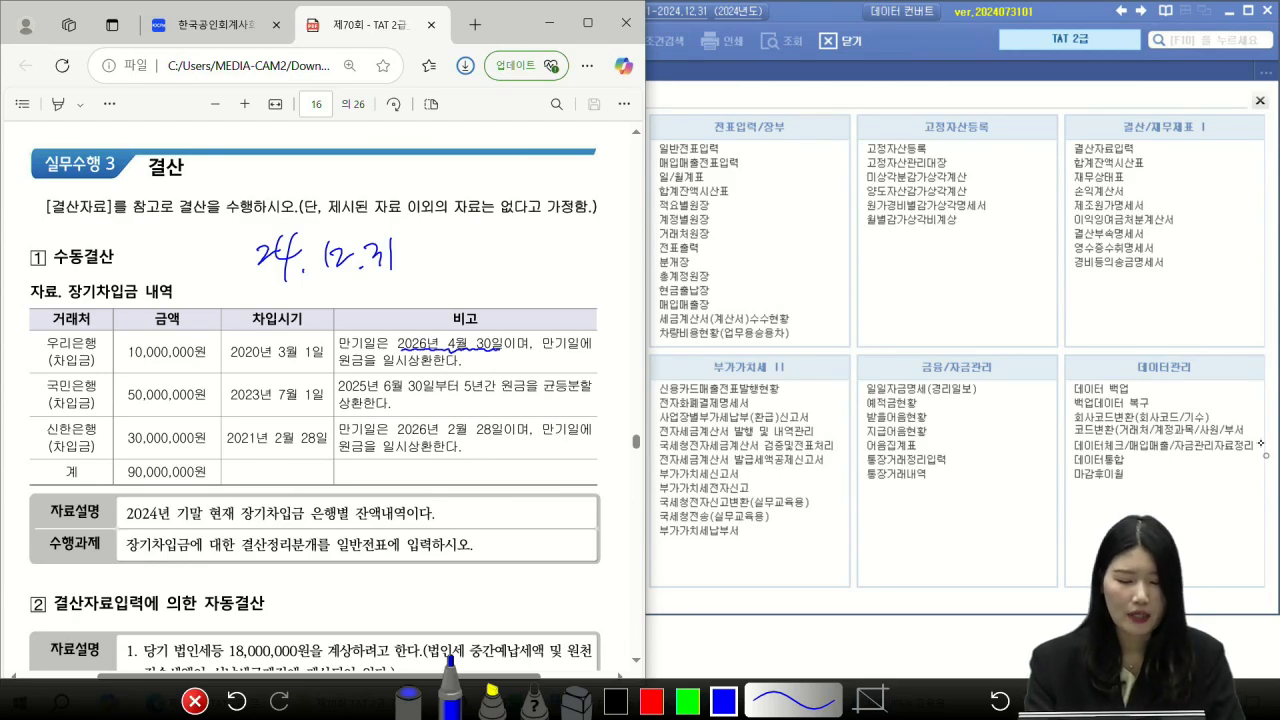
pyautogui.moveTo(345, 395); pyautogui.dragTo(426, 396)
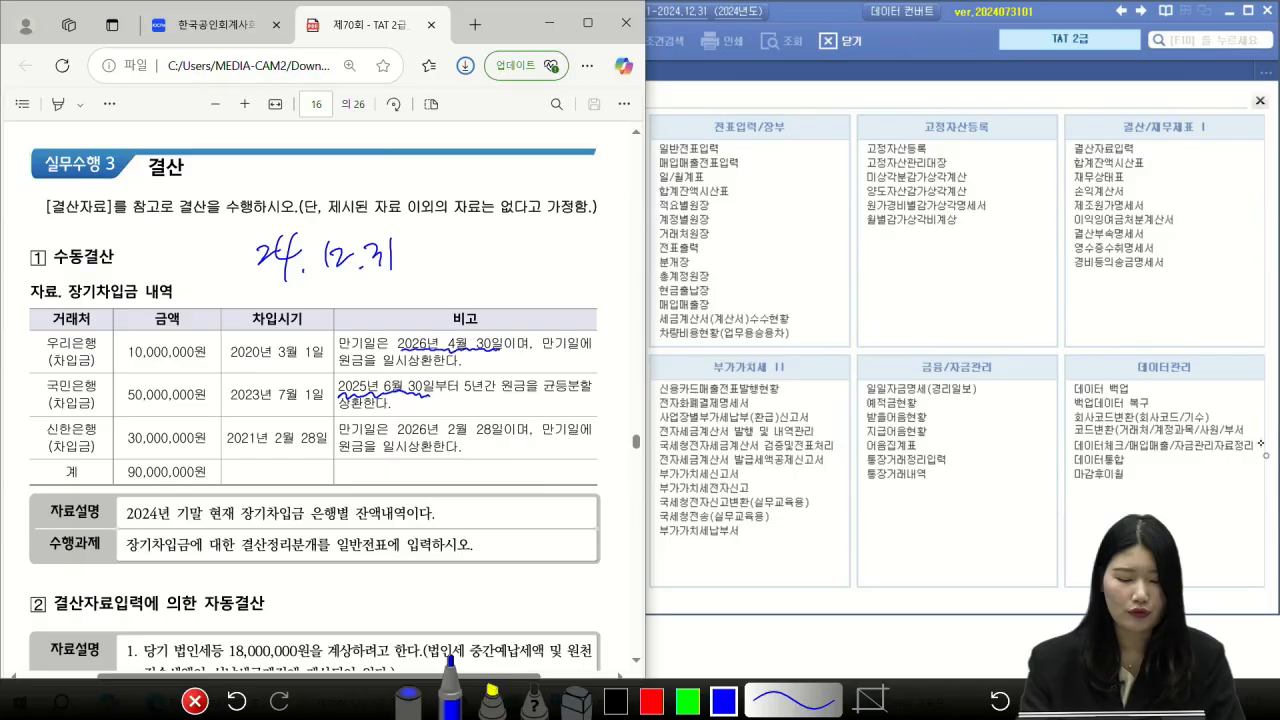
pyautogui.moveTo(495, 366)
pyautogui.mouseDown()
pyautogui.moveTo(470, 398)
pyautogui.moveTo(498, 364)
pyautogui.moveTo(536, 396)
pyautogui.moveTo(584, 392)
pyautogui.mouseUp()
pyautogui.moveTo(336, 418); pyautogui.dragTo(393, 411)
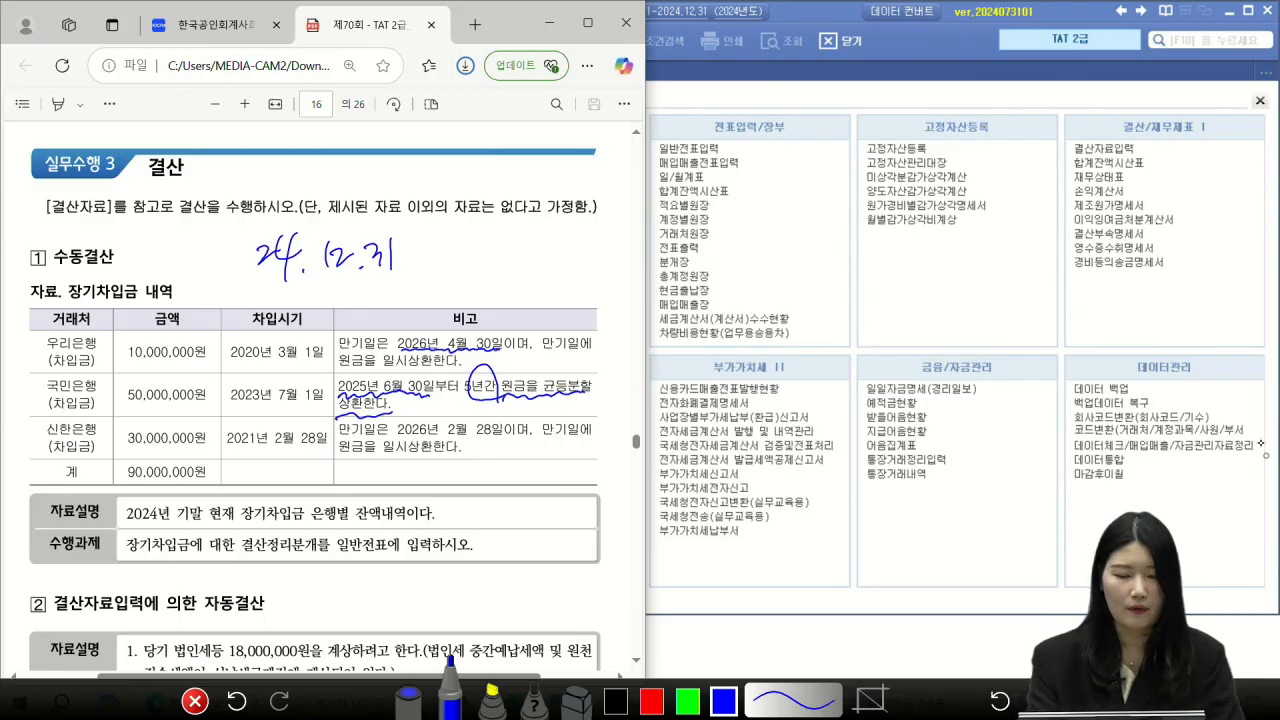
# Step: Box 24.12.31 and 26.6.30, circle the 50,000,000원 국민은행 loan, then clear the ink
pyautogui.moveTo(410, 263); pyautogui.dragTo(467, 262)
pyautogui.moveTo(240, 228)
pyautogui.mouseDown()
pyautogui.moveTo(360, 284)
pyautogui.moveTo(360, 220)
pyautogui.moveTo(238, 218)
pyautogui.mouseUp()
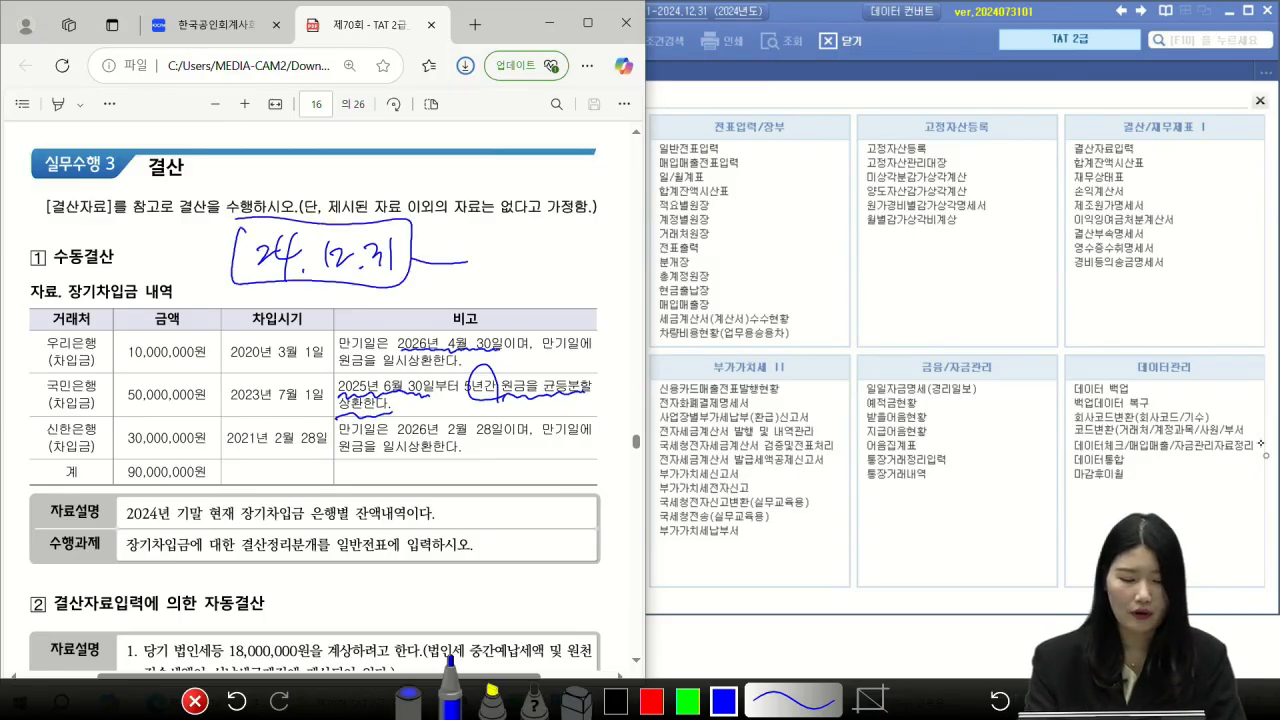
pyautogui.moveTo(486, 241); pyautogui.dragTo(506, 258)
pyautogui.moveTo(550, 220)
pyautogui.mouseDown()
pyautogui.moveTo(544, 262)
pyautogui.moveTo(566, 268)
pyautogui.moveTo(581, 246)
pyautogui.moveTo(478, 218)
pyautogui.moveTo(588, 270)
pyautogui.mouseUp()
pyautogui.moveTo(372, 276)
pyautogui.mouseDown()
pyautogui.moveTo(490, 284)
pyautogui.moveTo(508, 314)
pyautogui.moveTo(542, 300)
pyautogui.mouseUp()
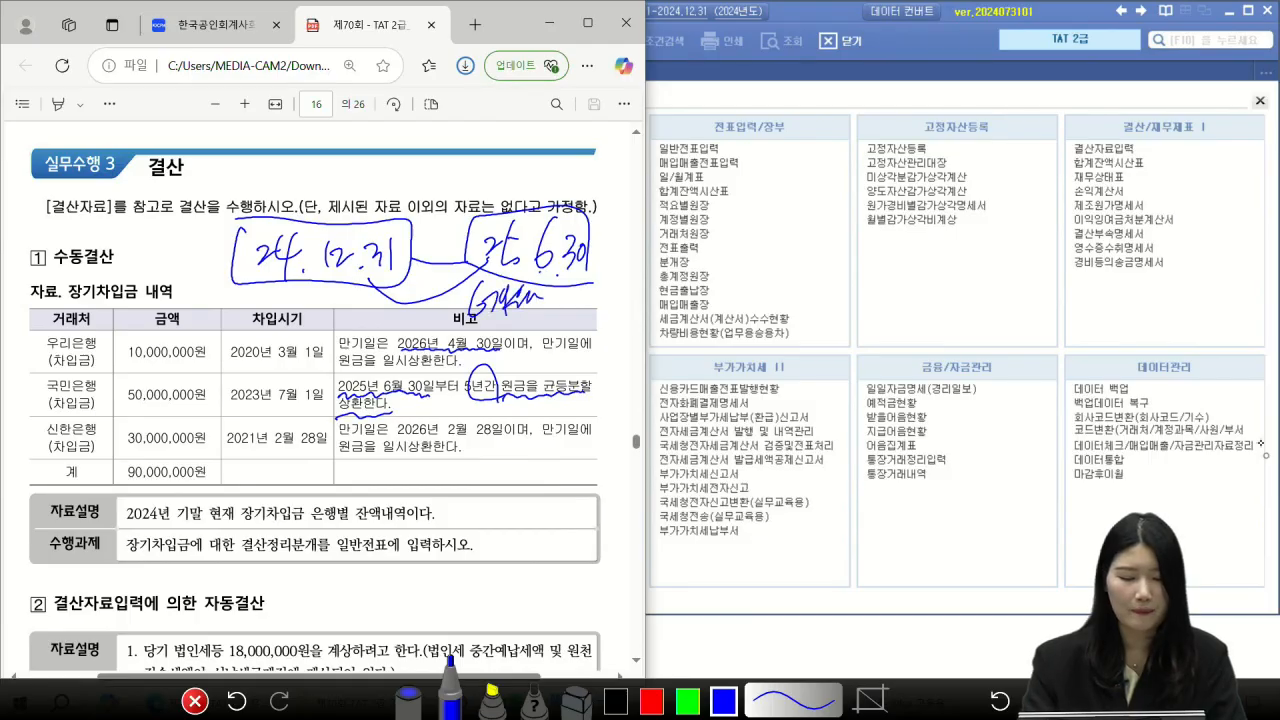
pyautogui.moveTo(206, 398)
pyautogui.mouseDown()
pyautogui.moveTo(204, 378)
pyautogui.moveTo(168, 446)
pyautogui.moveTo(218, 428)
pyautogui.mouseUp()
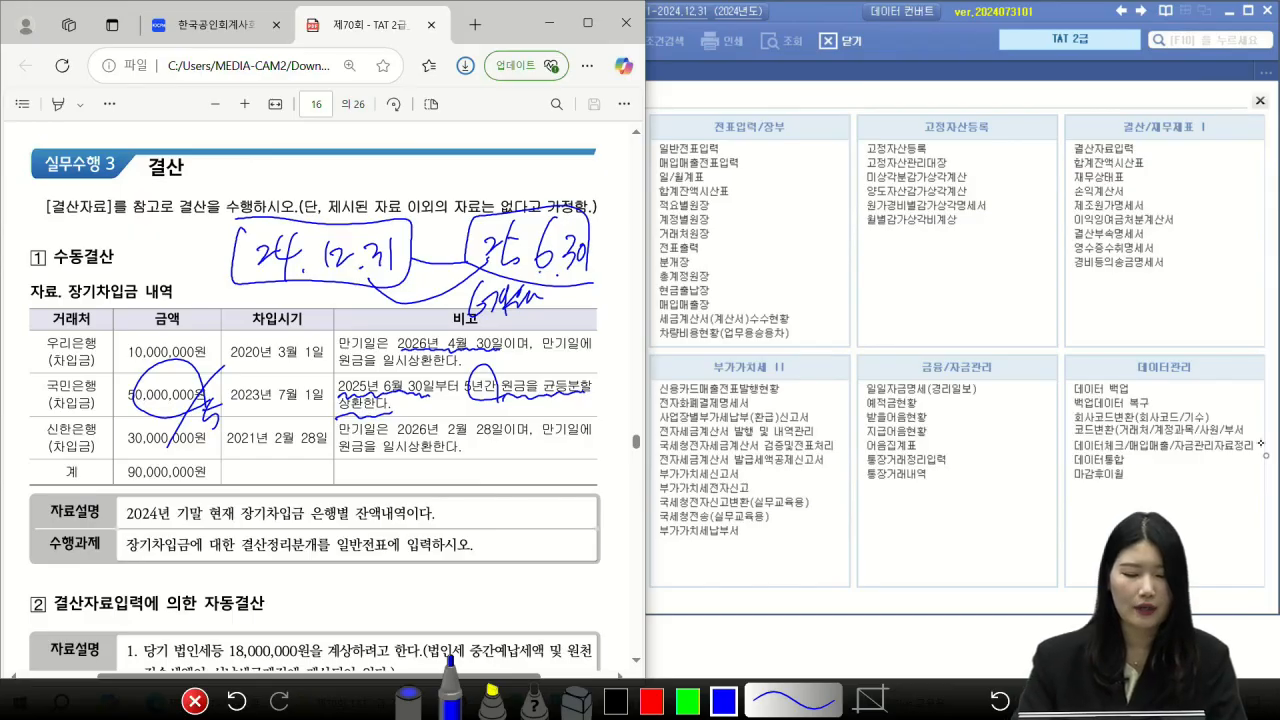
pyautogui.moveTo(486, 158)
pyautogui.mouseDown()
pyautogui.moveTo(466, 198)
pyautogui.moveTo(532, 172)
pyautogui.moveTo(572, 206)
pyautogui.moveTo(456, 140)
pyautogui.mouseUp()
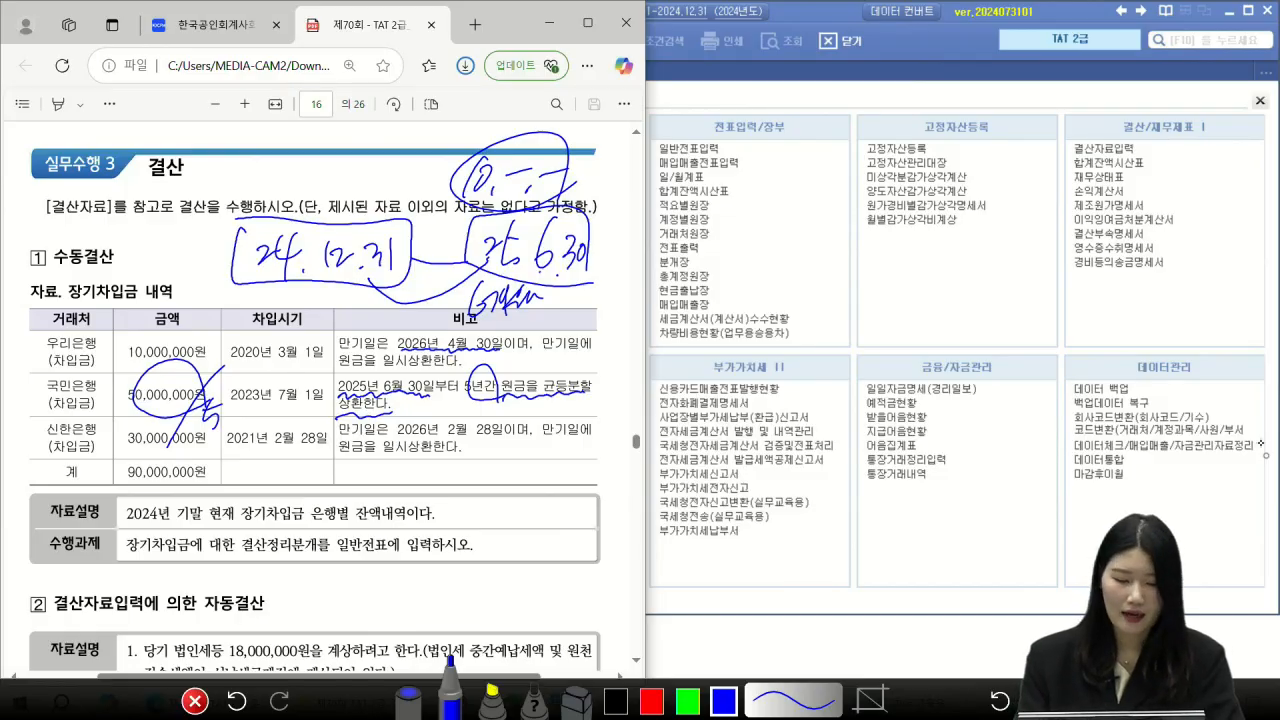
pyautogui.press('Escape')
pyautogui.scroll(1, 315, 397)
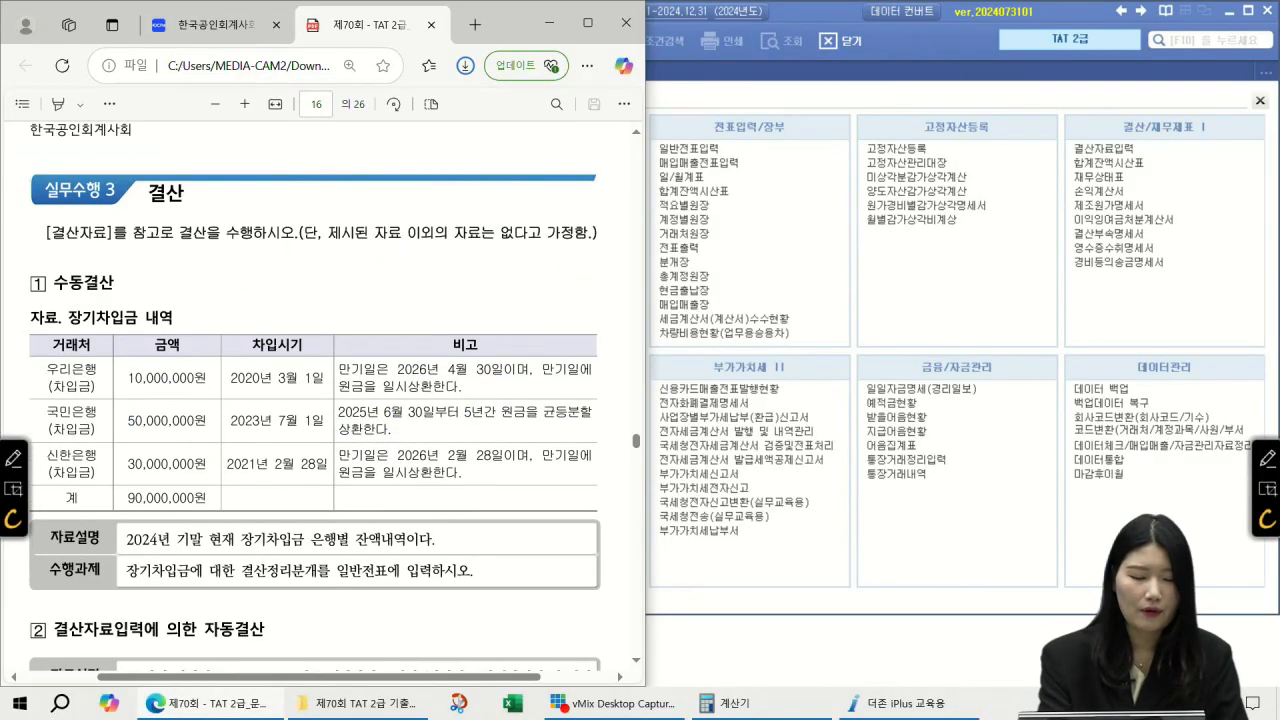
# Step: Handwrite a 12/31/24 year-end note with the amount and a divider on the borrowings page
pyautogui.click(1267, 461)
pyautogui.moveTo(173, 248)
pyautogui.mouseDown()
pyautogui.moveTo(160, 281)
pyautogui.moveTo(192, 267)
pyautogui.mouseUp()
pyautogui.moveTo(206, 238); pyautogui.dragTo(179, 285)
pyautogui.moveTo(190, 267); pyautogui.dragTo(206, 309)
pyautogui.moveTo(242, 268); pyautogui.dragTo(256, 284)
pyautogui.moveTo(262, 262)
pyautogui.mouseDown()
pyautogui.moveTo(255, 280)
pyautogui.moveTo(270, 275)
pyautogui.mouseUp()
pyautogui.moveTo(266, 263)
pyautogui.mouseDown()
pyautogui.moveTo(262, 297)
pyautogui.moveTo(296, 270)
pyautogui.mouseUp()
pyautogui.moveTo(288, 272); pyautogui.dragTo(304, 310)
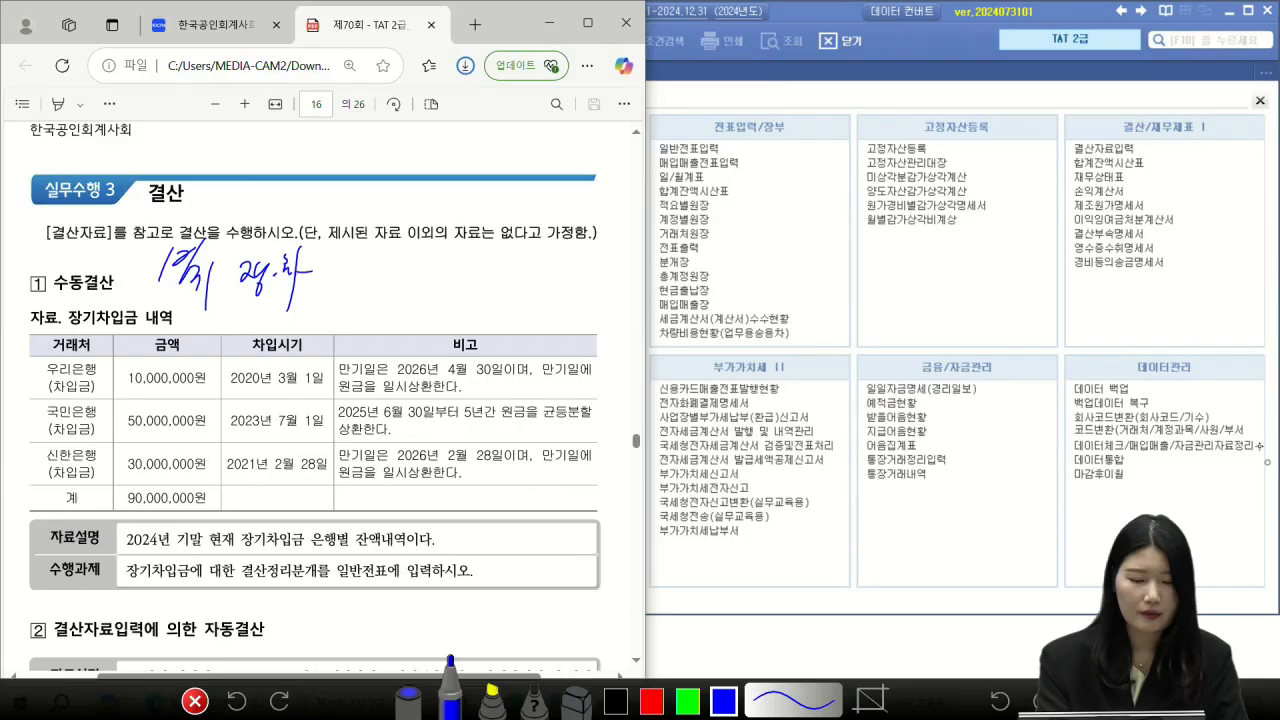
pyautogui.moveTo(338, 256); pyautogui.dragTo(331, 290)
pyautogui.moveTo(344, 270); pyautogui.dragTo(360, 272)
pyautogui.moveTo(366, 278)
pyautogui.mouseDown()
pyautogui.moveTo(388, 276)
pyautogui.moveTo(386, 304)
pyautogui.mouseUp()
pyautogui.moveTo(396, 288); pyautogui.dragTo(418, 285)
pyautogui.moveTo(450, 246); pyautogui.dragTo(433, 336)
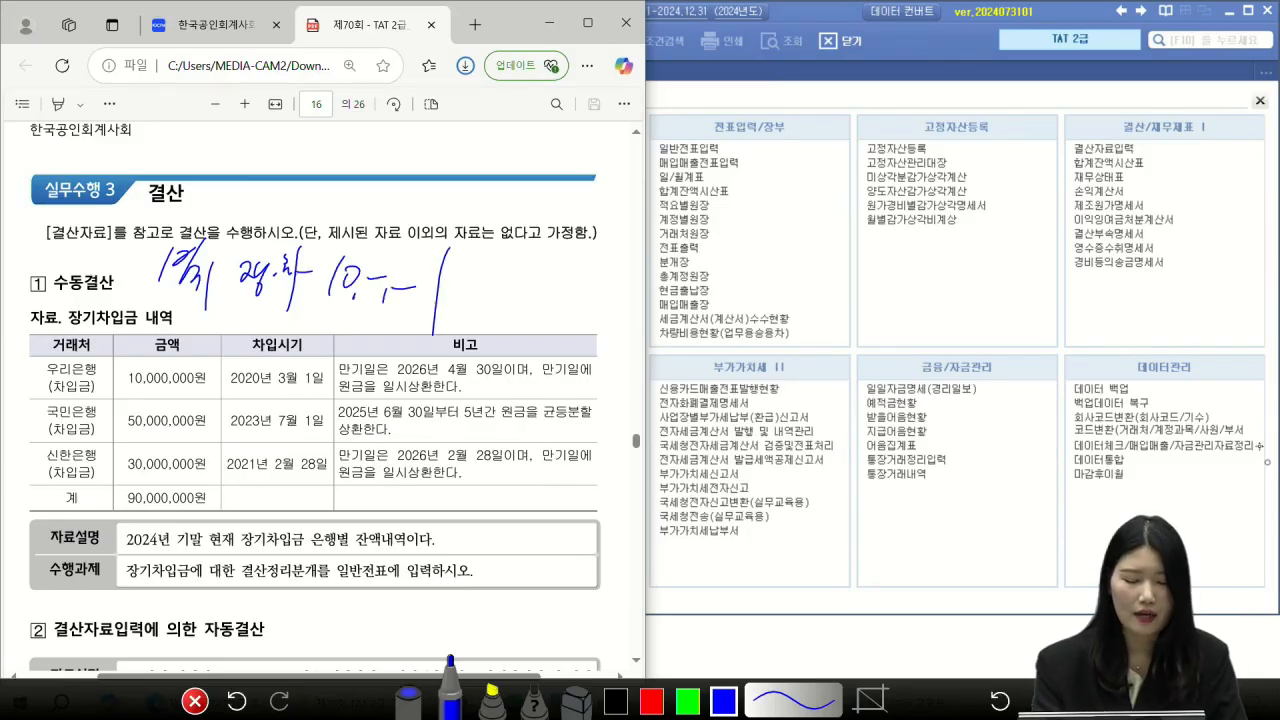
# Step: Write a 유동성장기부채 note with its amount, star it, and link it to the table
pyautogui.moveTo(472, 250); pyautogui.dragTo(482, 272)
pyautogui.moveTo(456, 280)
pyautogui.mouseDown()
pyautogui.moveTo(486, 274)
pyautogui.moveTo(476, 300)
pyautogui.mouseUp()
pyautogui.moveTo(486, 250); pyautogui.dragTo(494, 264)
pyautogui.moveTo(488, 262); pyautogui.dragTo(510, 288)
pyautogui.moveTo(510, 254)
pyautogui.mouseDown()
pyautogui.moveTo(518, 276)
pyautogui.moveTo(530, 266)
pyautogui.mouseUp()
pyautogui.moveTo(456, 304); pyautogui.dragTo(470, 322)
pyautogui.moveTo(486, 292); pyautogui.dragTo(494, 328)
pyautogui.moveTo(496, 302); pyautogui.dragTo(514, 324)
pyautogui.moveTo(524, 286)
pyautogui.mouseDown()
pyautogui.moveTo(524, 340)
pyautogui.moveTo(538, 314)
pyautogui.mouseUp()
pyautogui.moveTo(546, 290); pyautogui.dragTo(556, 334)
pyautogui.moveTo(576, 262)
pyautogui.mouseDown()
pyautogui.moveTo(594, 298)
pyautogui.moveTo(630, 264)
pyautogui.moveTo(580, 318)
pyautogui.moveTo(596, 390)
pyautogui.moveTo(604, 348)
pyautogui.mouseUp()
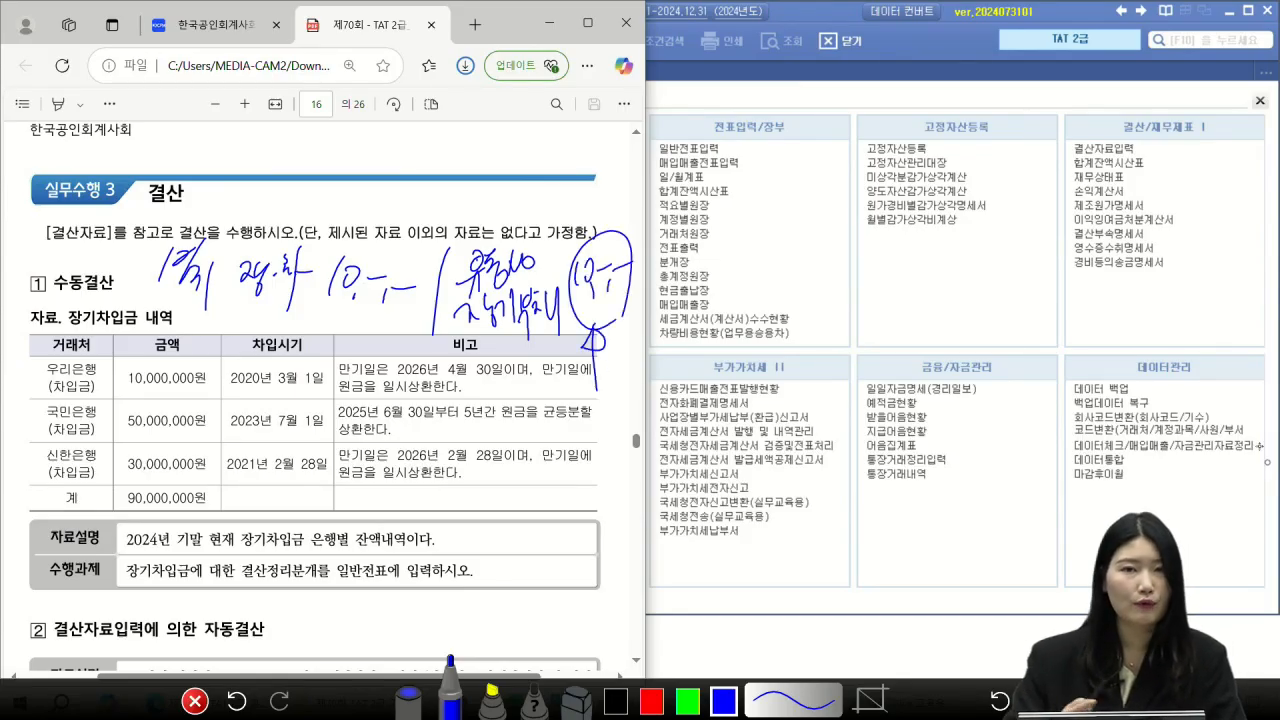
pyautogui.moveTo(256, 310)
pyautogui.mouseDown()
pyautogui.moveTo(244, 344)
pyautogui.moveTo(268, 356)
pyautogui.mouseUp()
pyautogui.moveTo(561, 342)
pyautogui.mouseDown()
pyautogui.moveTo(449, 278)
pyautogui.moveTo(548, 369)
pyautogui.mouseUp()
pyautogui.moveTo(522, 218)
pyautogui.mouseDown()
pyautogui.moveTo(530, 190)
pyautogui.moveTo(526, 238)
pyautogui.mouseUp()
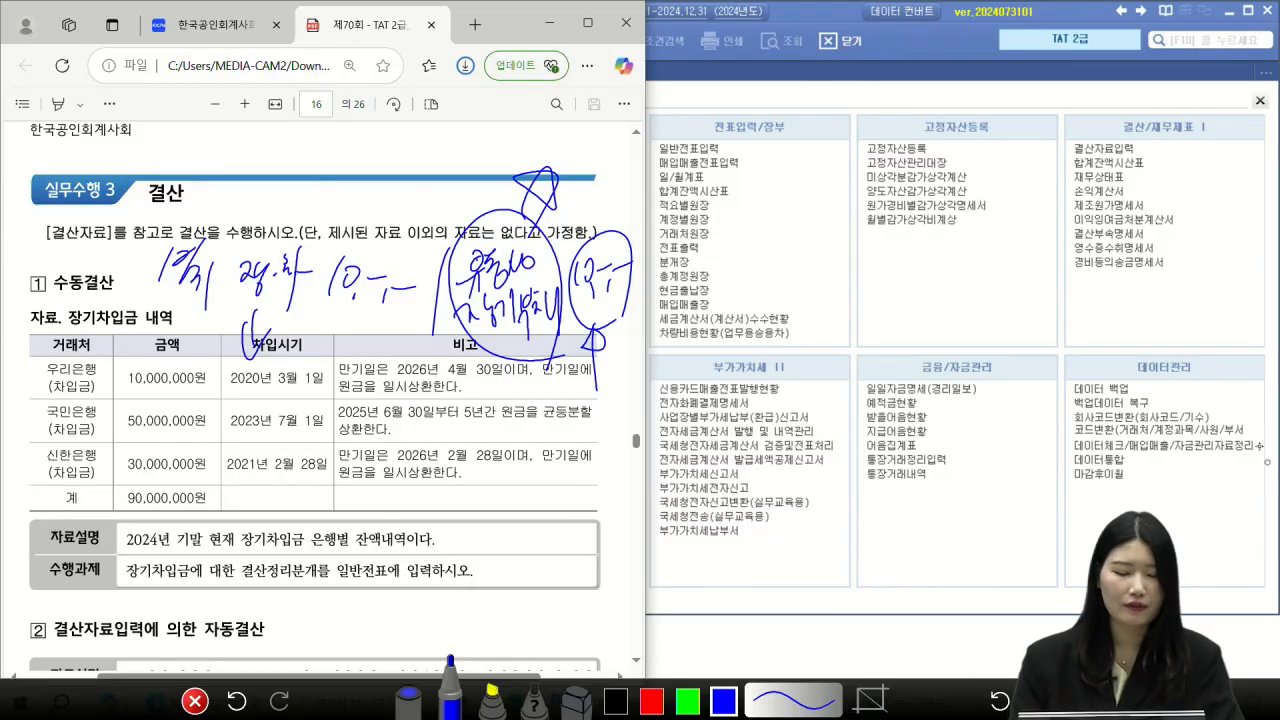
pyautogui.moveTo(386, 328); pyautogui.dragTo(476, 332)
# Step: Mark the 신한은행 loan's 2026년 2월 28일 maturity and 일시상환 terms, then exit pen mode
pyautogui.moveTo(103, 484); pyautogui.dragTo(98, 450)
pyautogui.moveTo(386, 460); pyautogui.dragTo(498, 458)
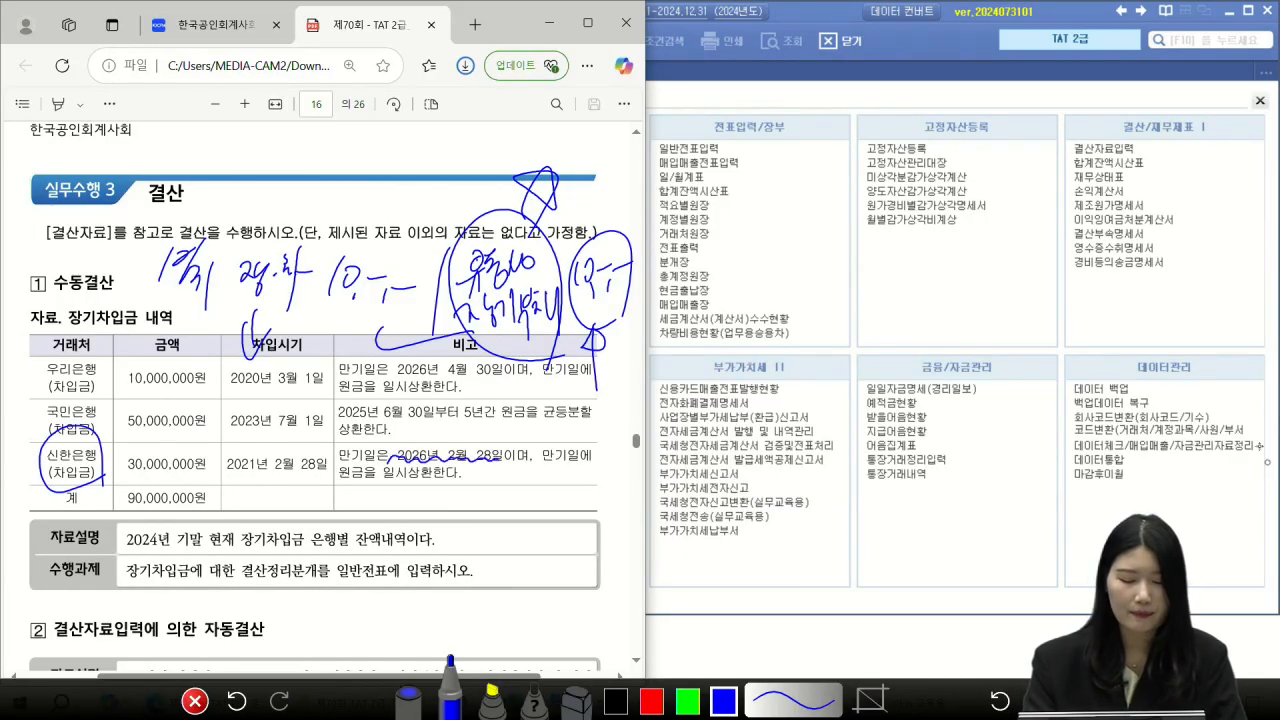
pyautogui.moveTo(378, 484); pyautogui.dragTo(440, 480)
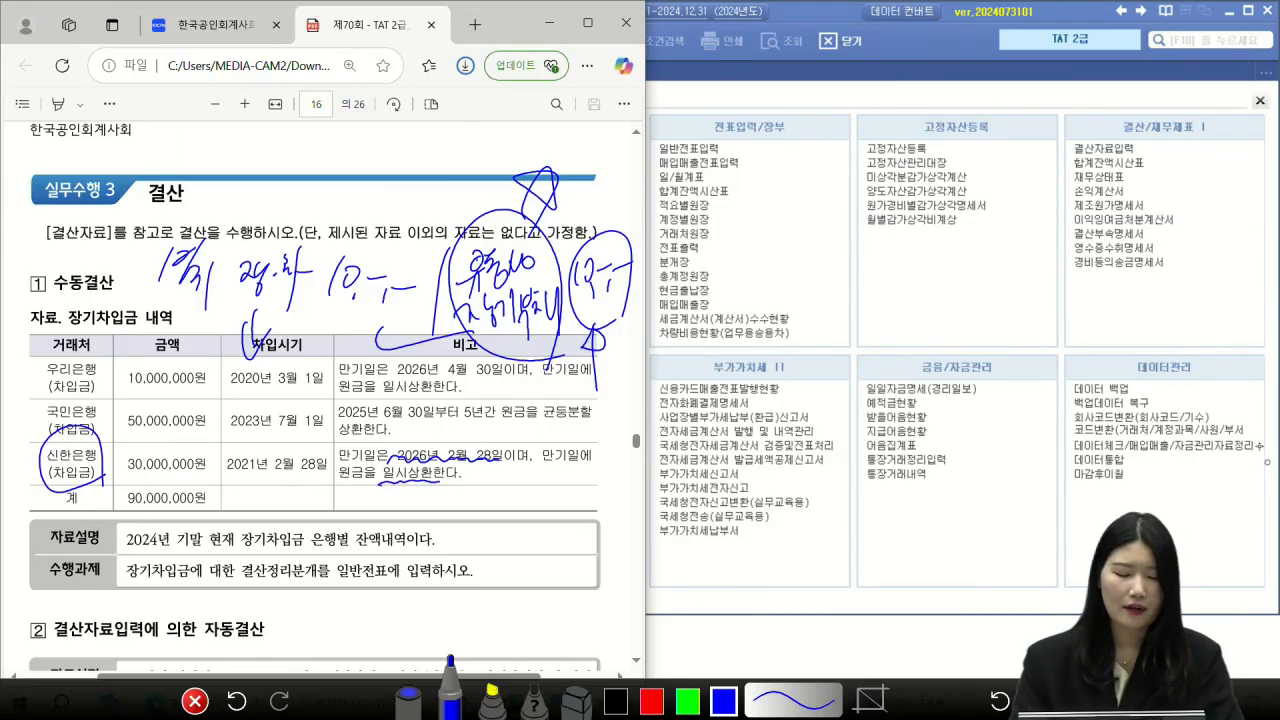
pyautogui.moveTo(440, 428); pyautogui.dragTo(476, 416)
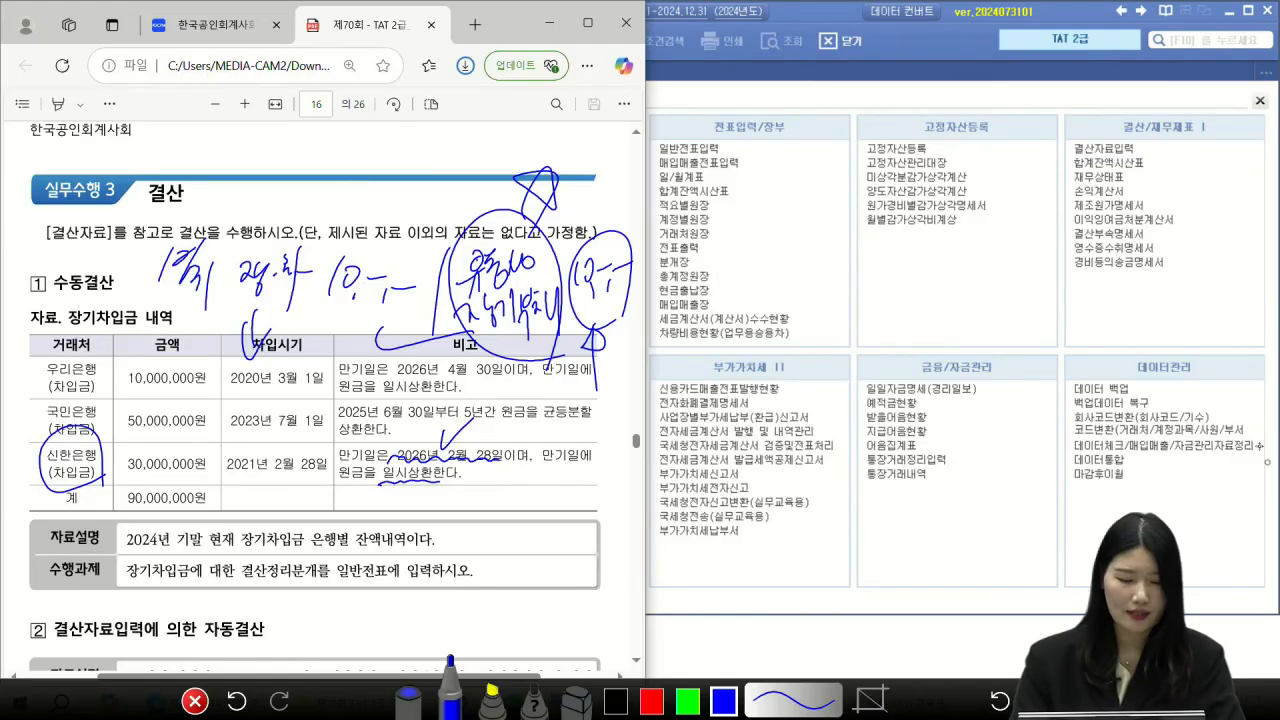
pyautogui.click(195, 701)
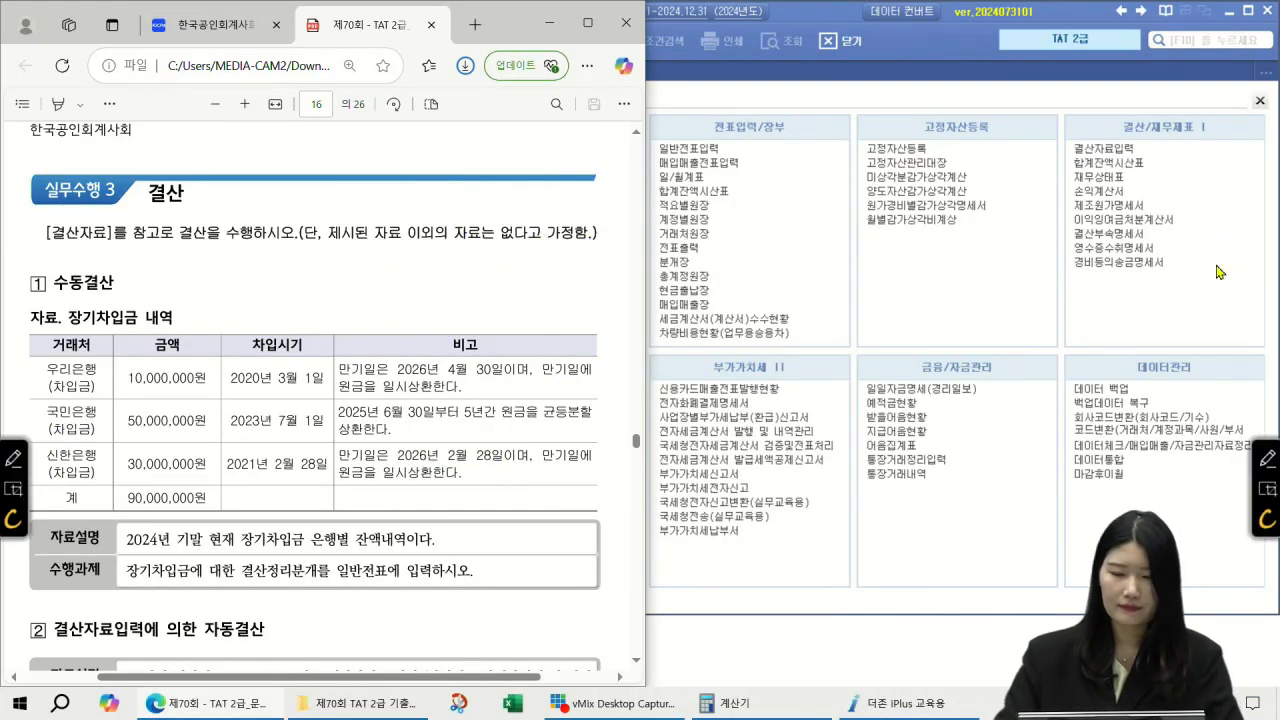
# Step: Start a 12/31 voucher debiting 293 장기차입금 10,000,000 for partner 국민은행(차입금)
pyautogui.click(908, 126)
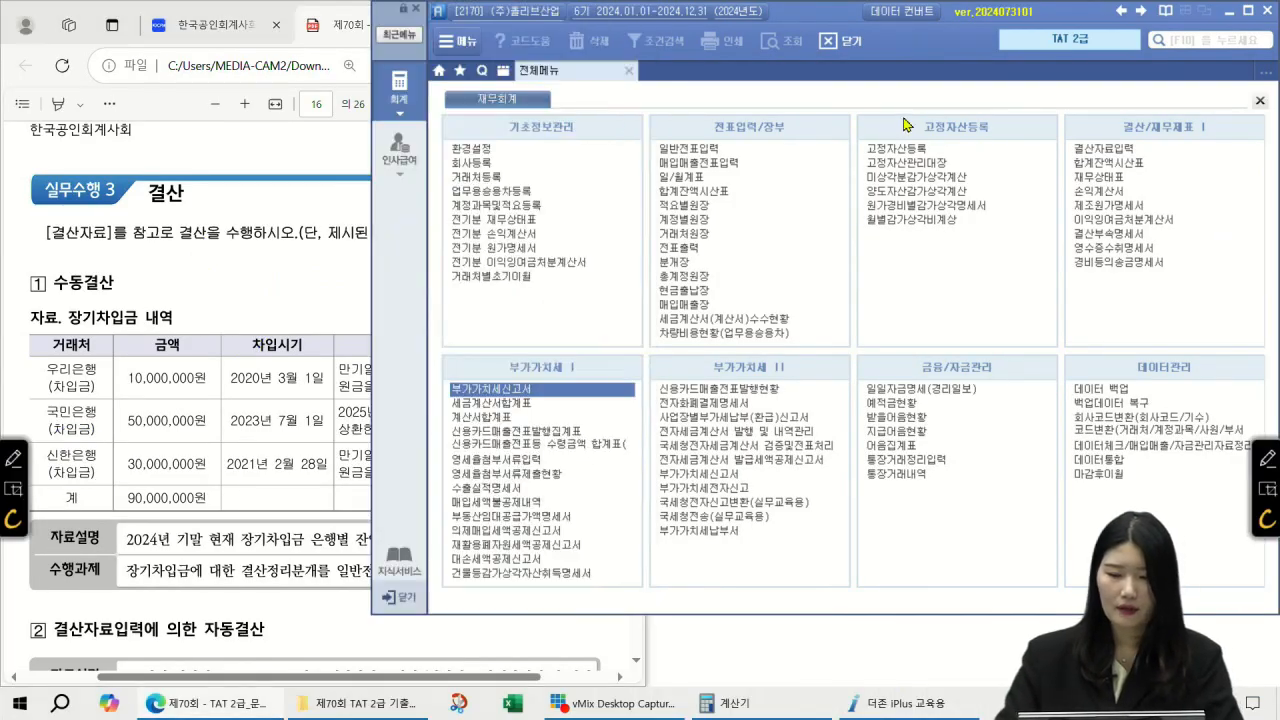
pyautogui.click(719, 148)
pyautogui.write('12313')
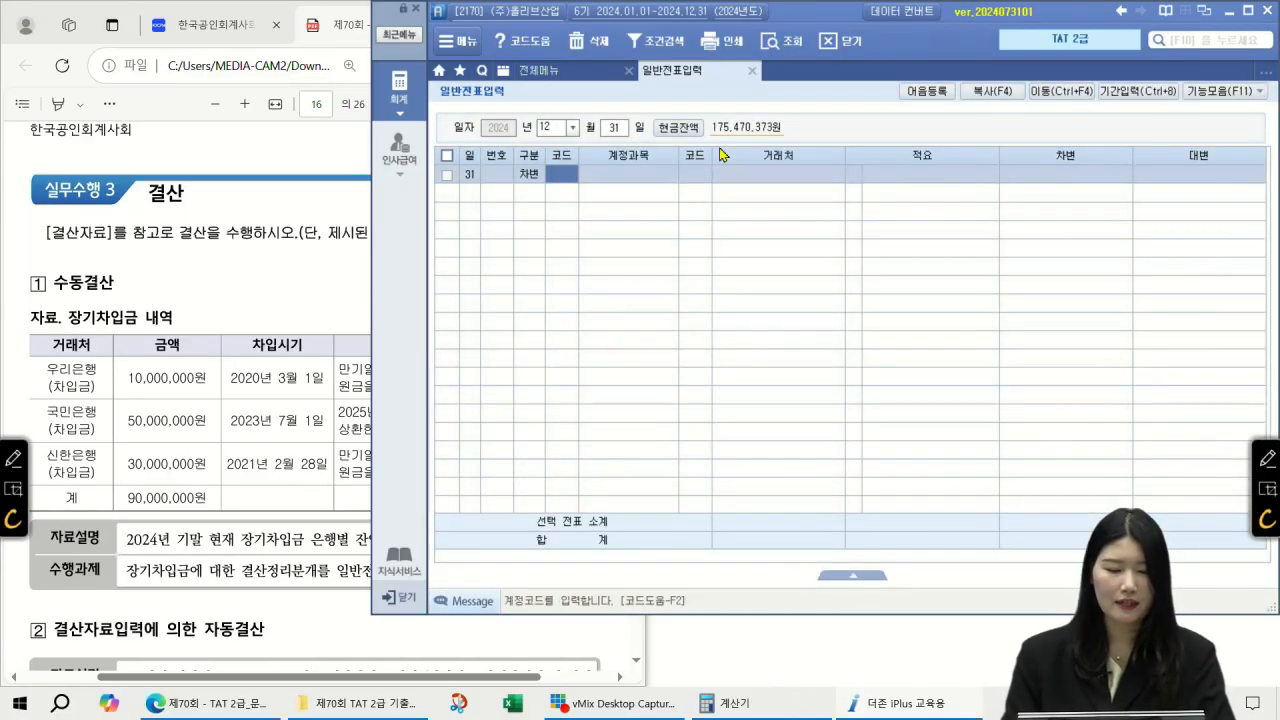
pyautogui.press('F2')
pyautogui.write('장기차입금')
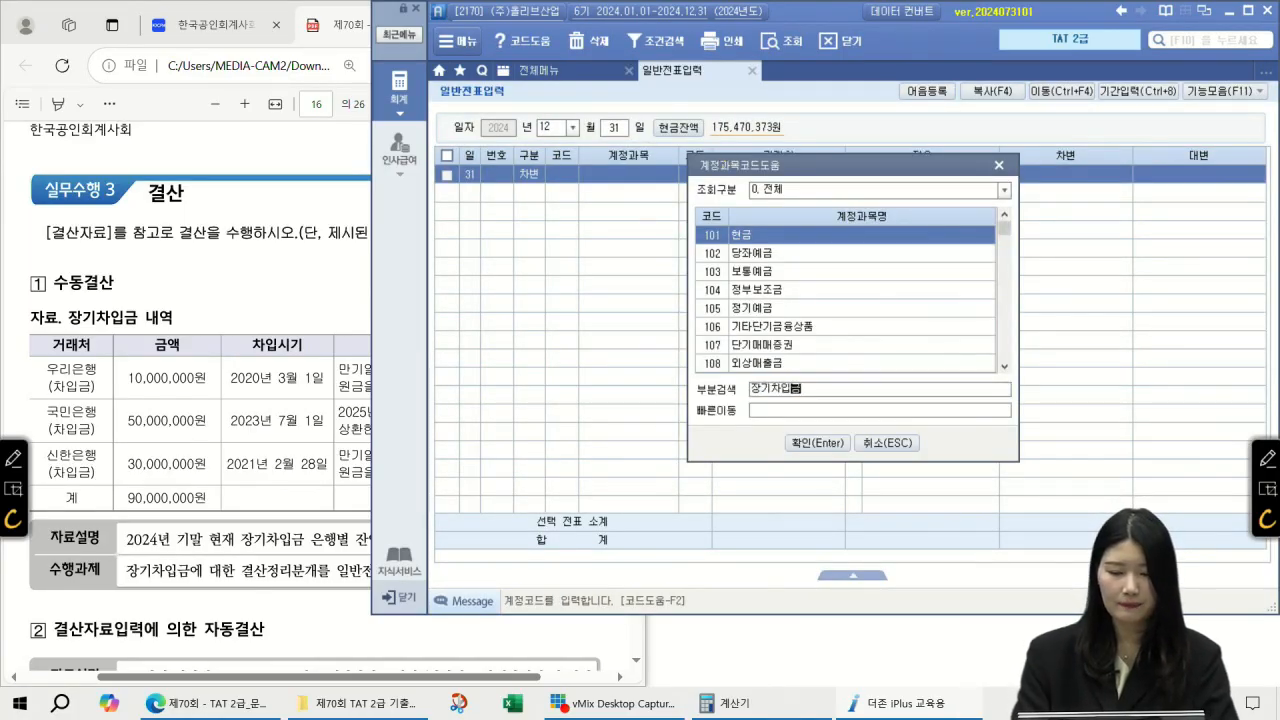
pyautogui.press('Return')
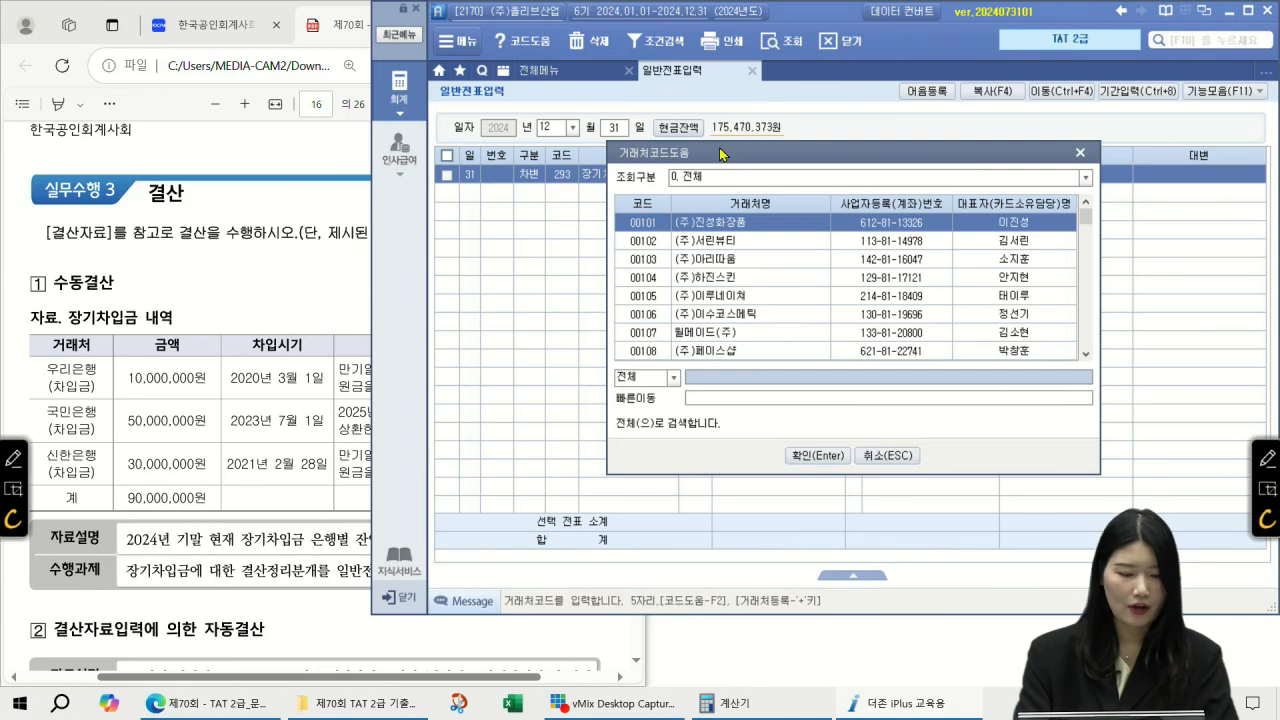
pyautogui.write('국민은')
pyautogui.press('BackSpace')
pyautogui.press('BackSpace')
pyautogui.write('은')
pyautogui.press('Return')
pyautogui.press('Down')
pyautogui.press('Return')
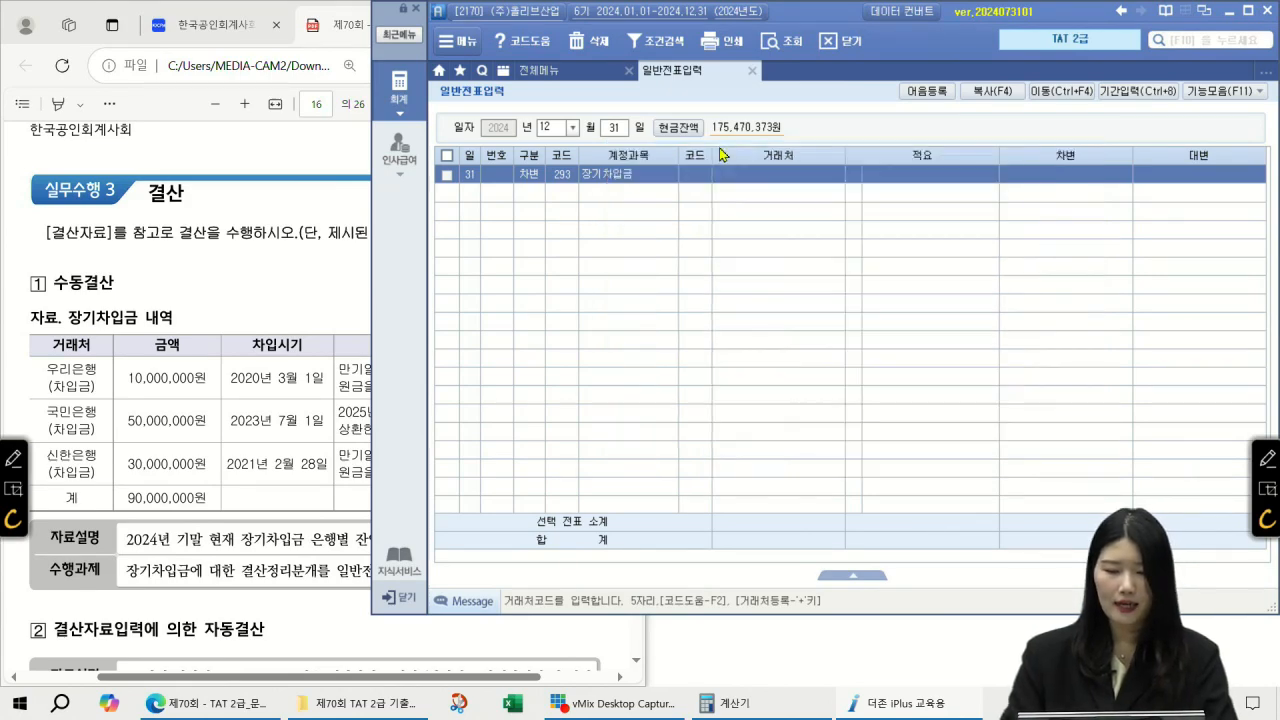
pyautogui.press('Return')
pyautogui.write('10000000')
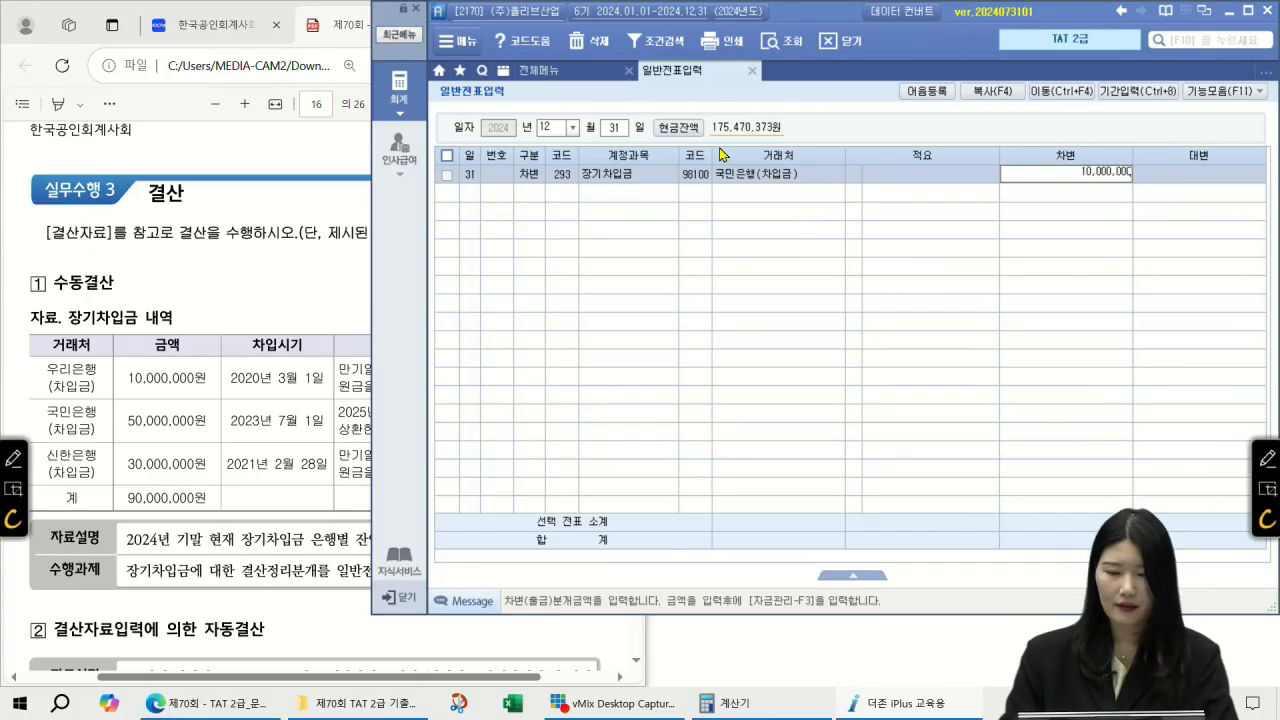
pyautogui.press('Return')
# Step: Credit 264 유동성장기부채 10,000,000 for 국민은행(차입금) to balance the entry
pyautogui.press('F2')
pyautogui.write('유동')
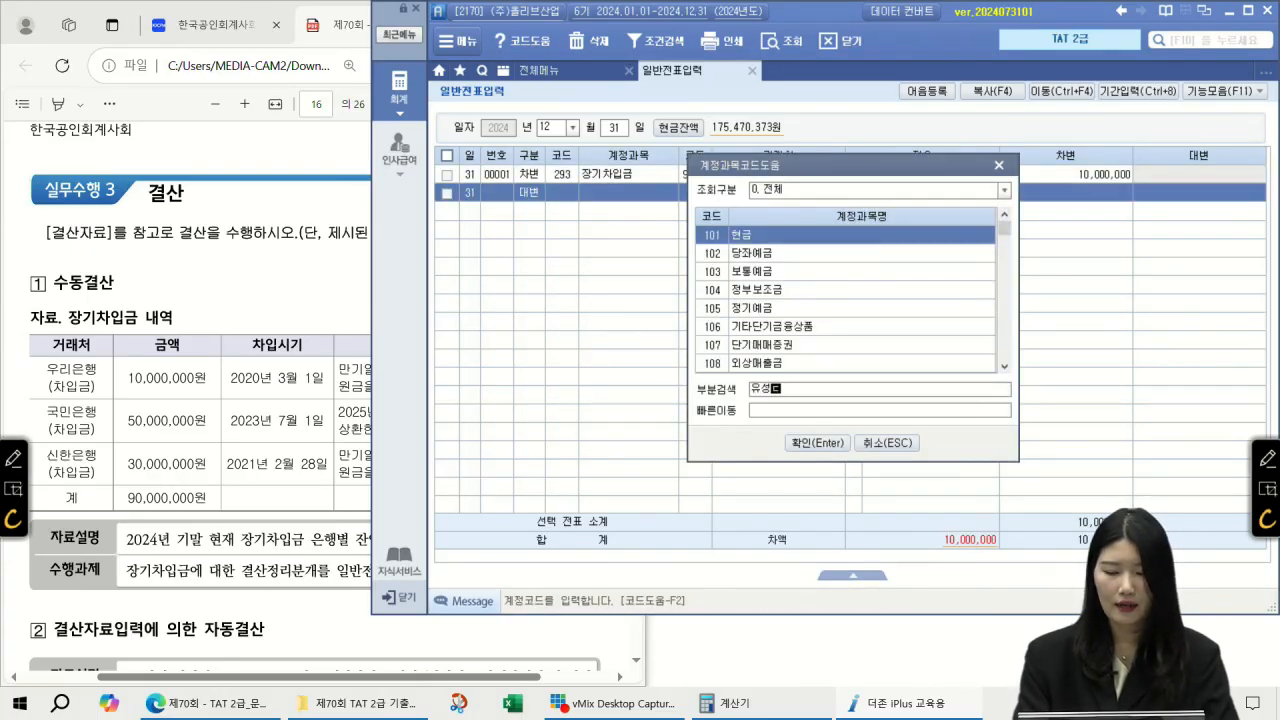
pyautogui.write('ㅅ성장기')
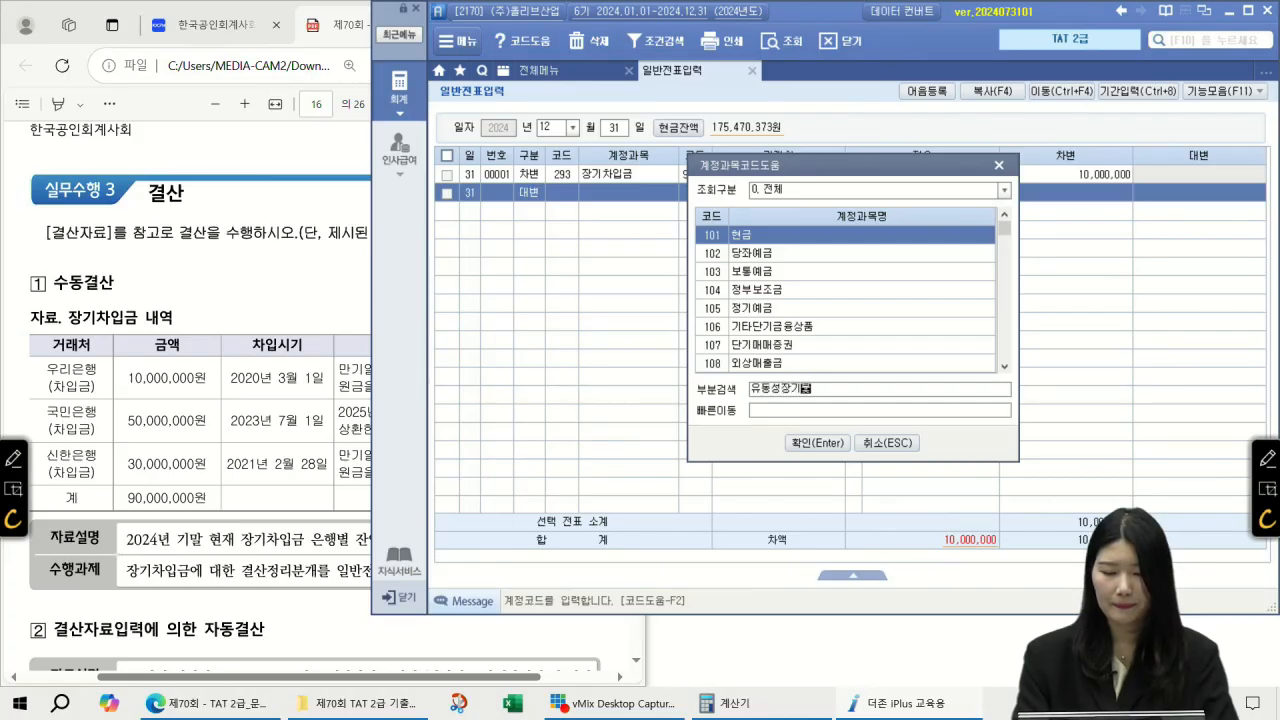
pyautogui.press('Return')
pyautogui.press('Return')
pyautogui.press('F2')
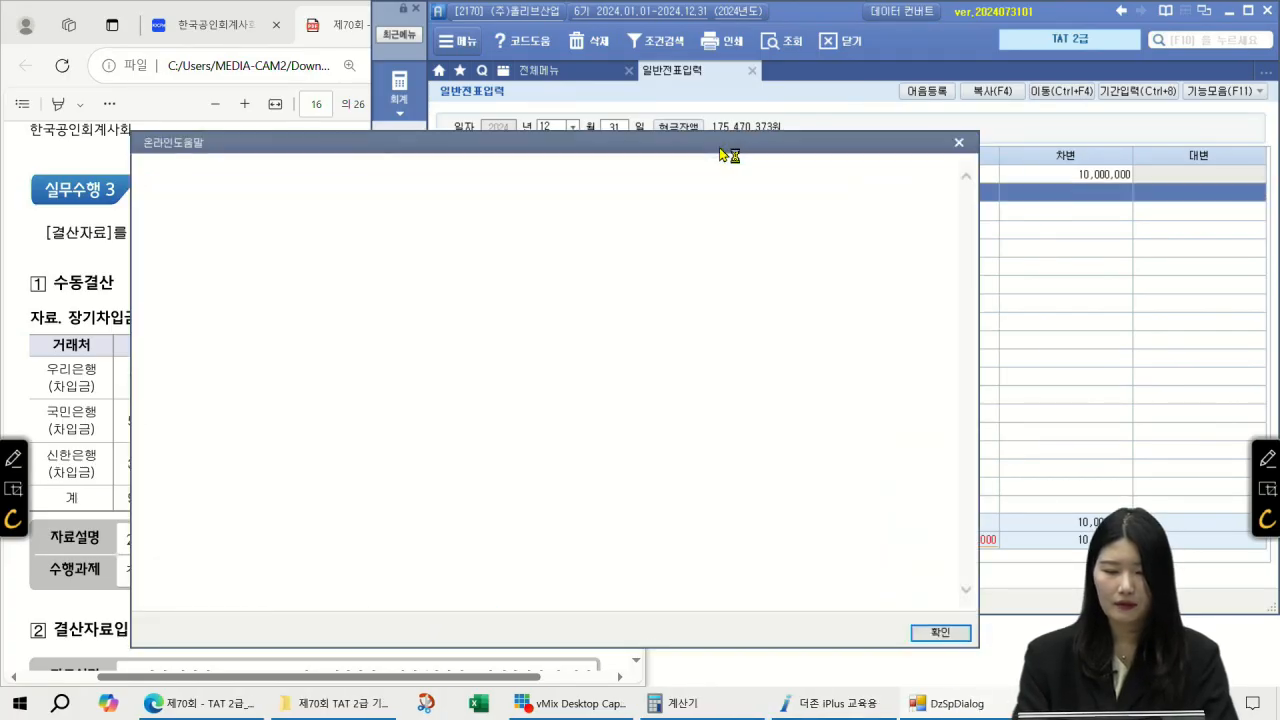
pyautogui.click(1260, 16)
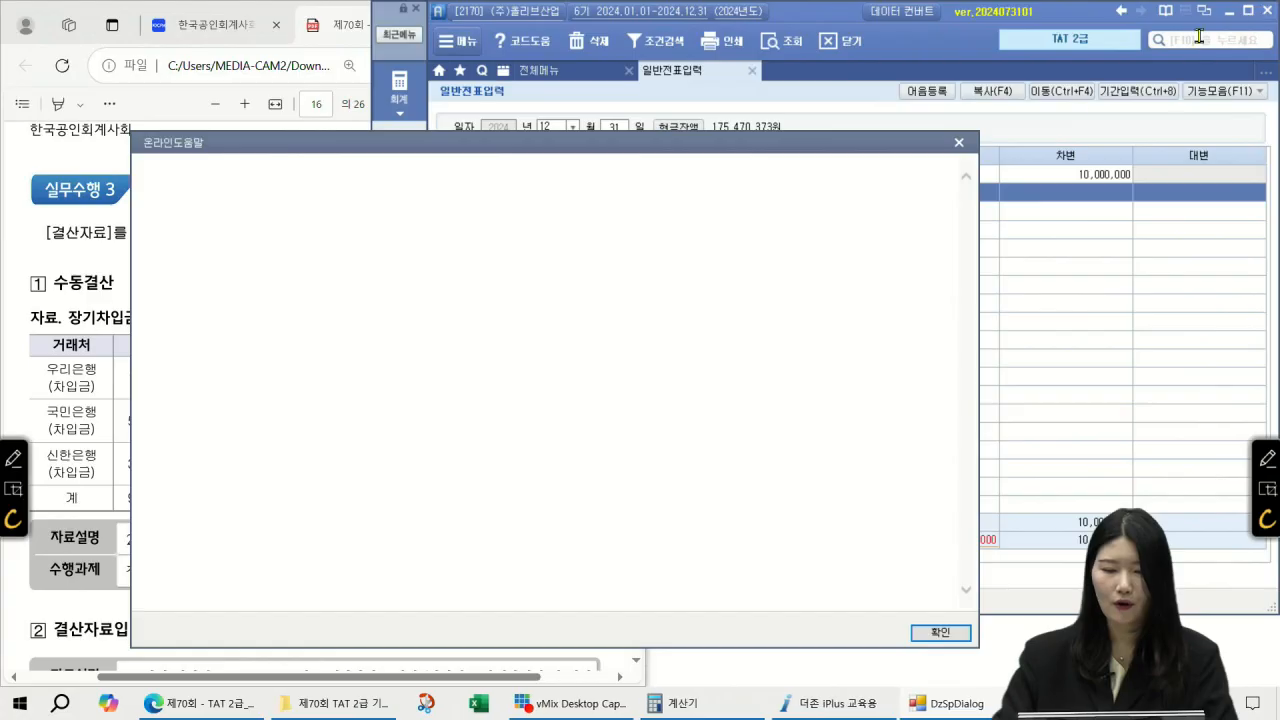
pyautogui.click(957, 145)
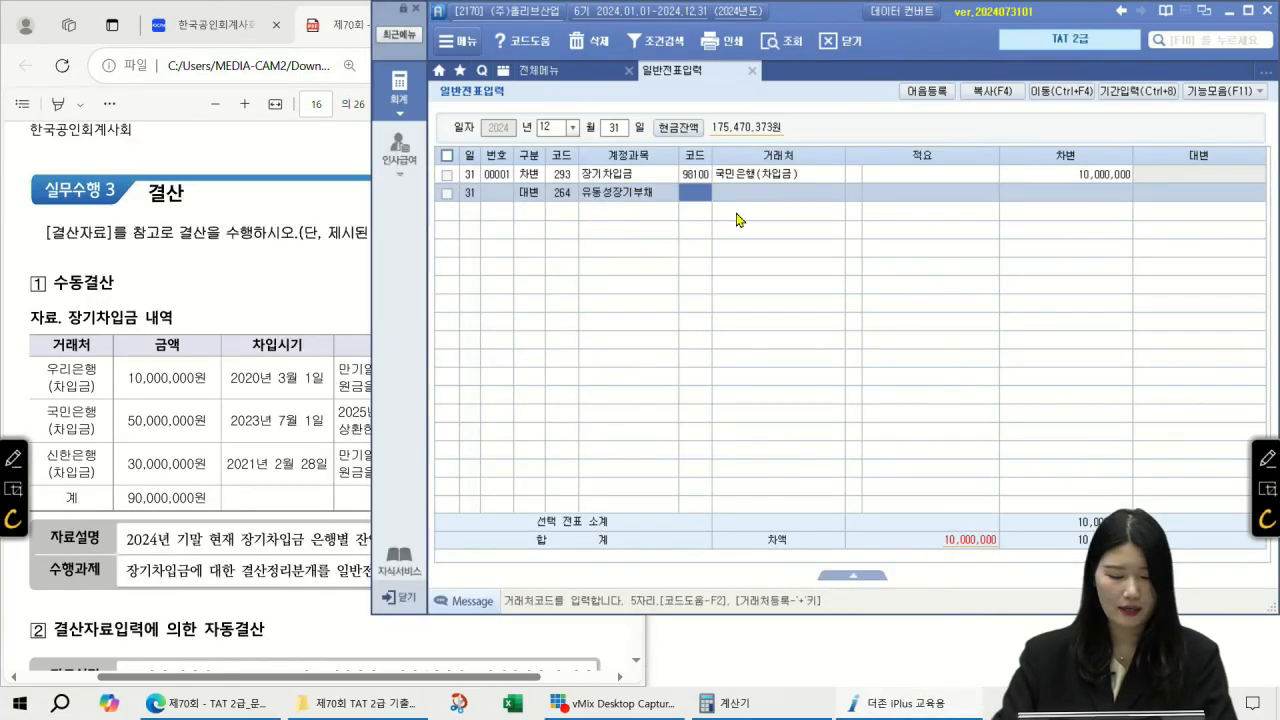
pyautogui.write('국민은행')
pyautogui.press('Return')
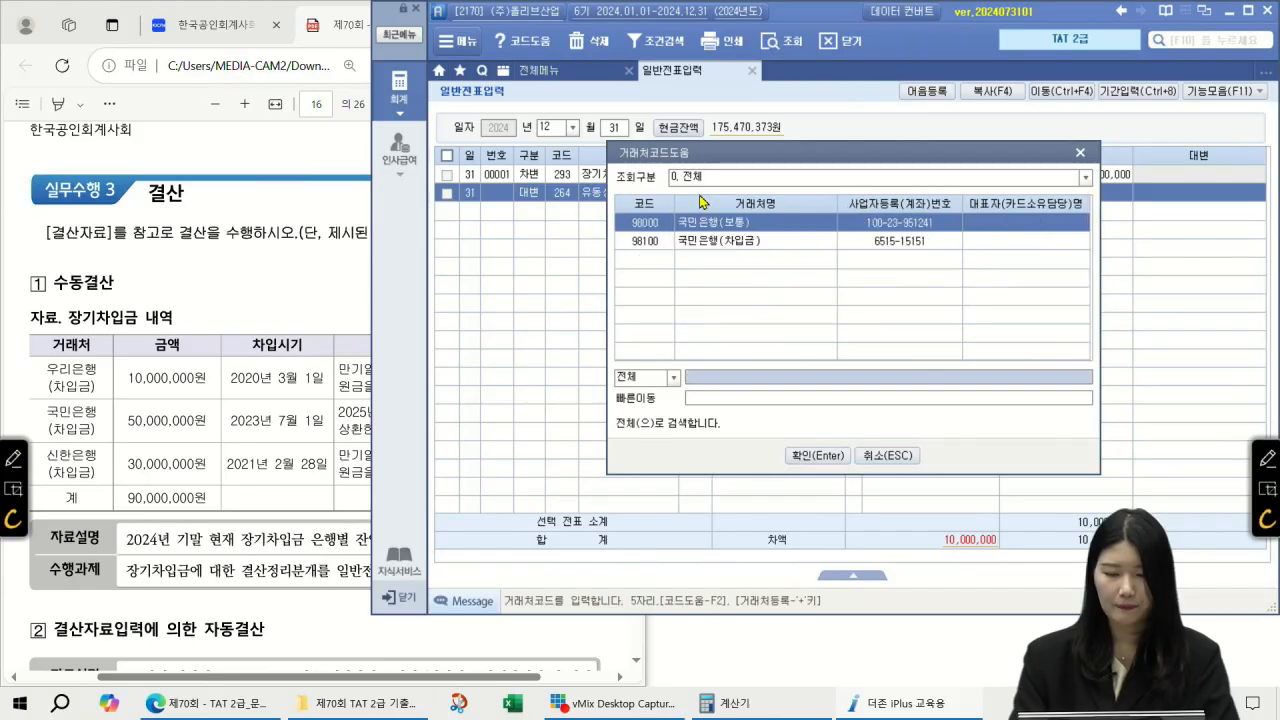
pyautogui.press('Down')
pyautogui.press('Return')
pyautogui.press('Return')
pyautogui.press('Return')
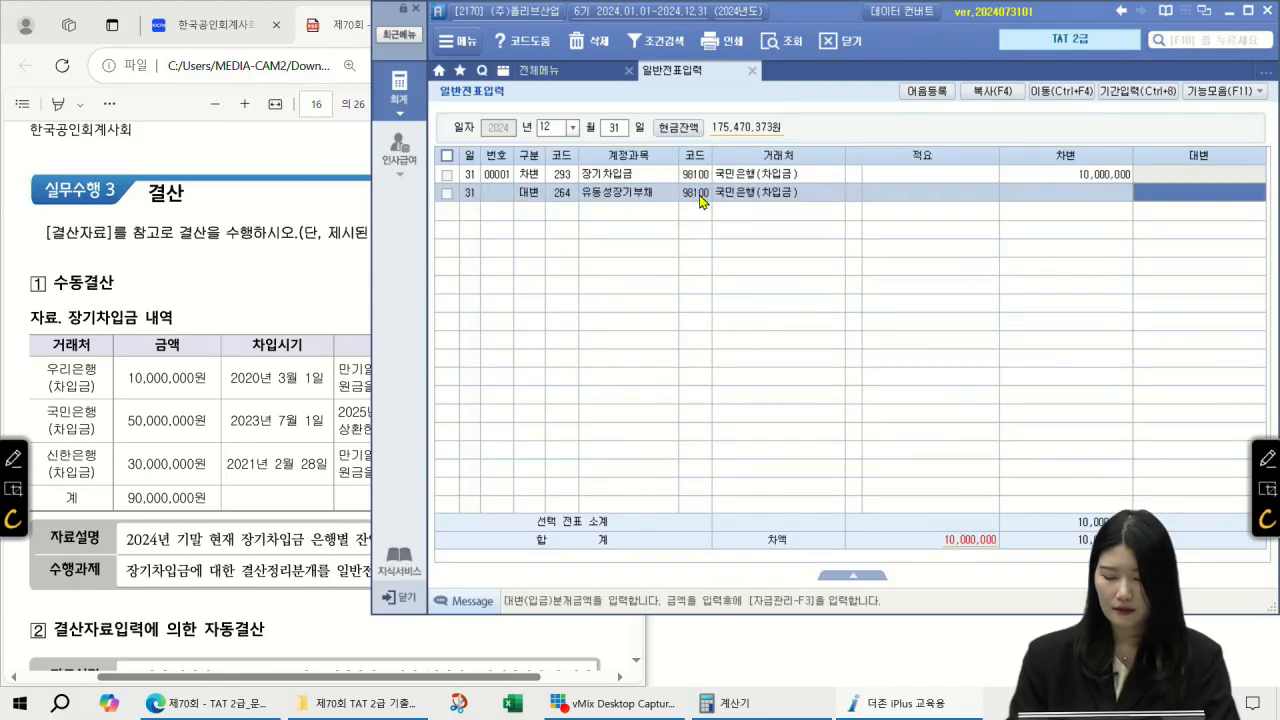
pyautogui.write('10,000,000')
pyautogui.press('Return')
pyautogui.click(700, 200)
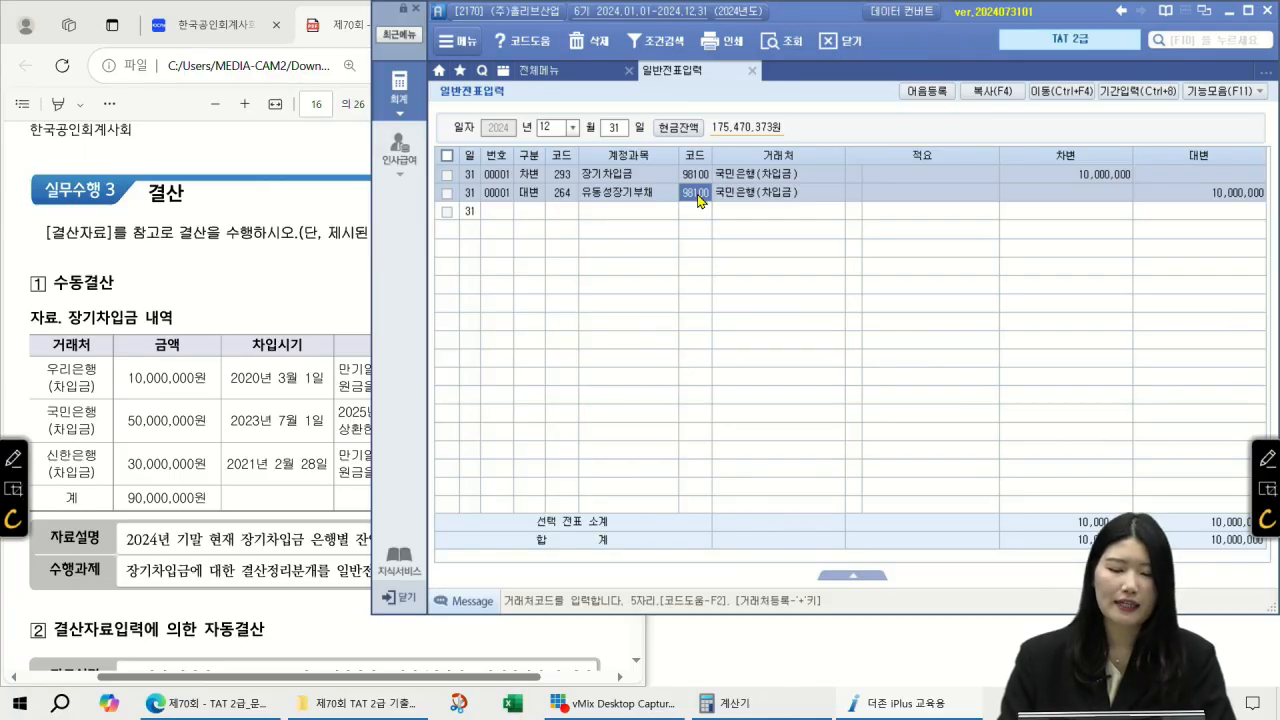
pyautogui.press('Up')
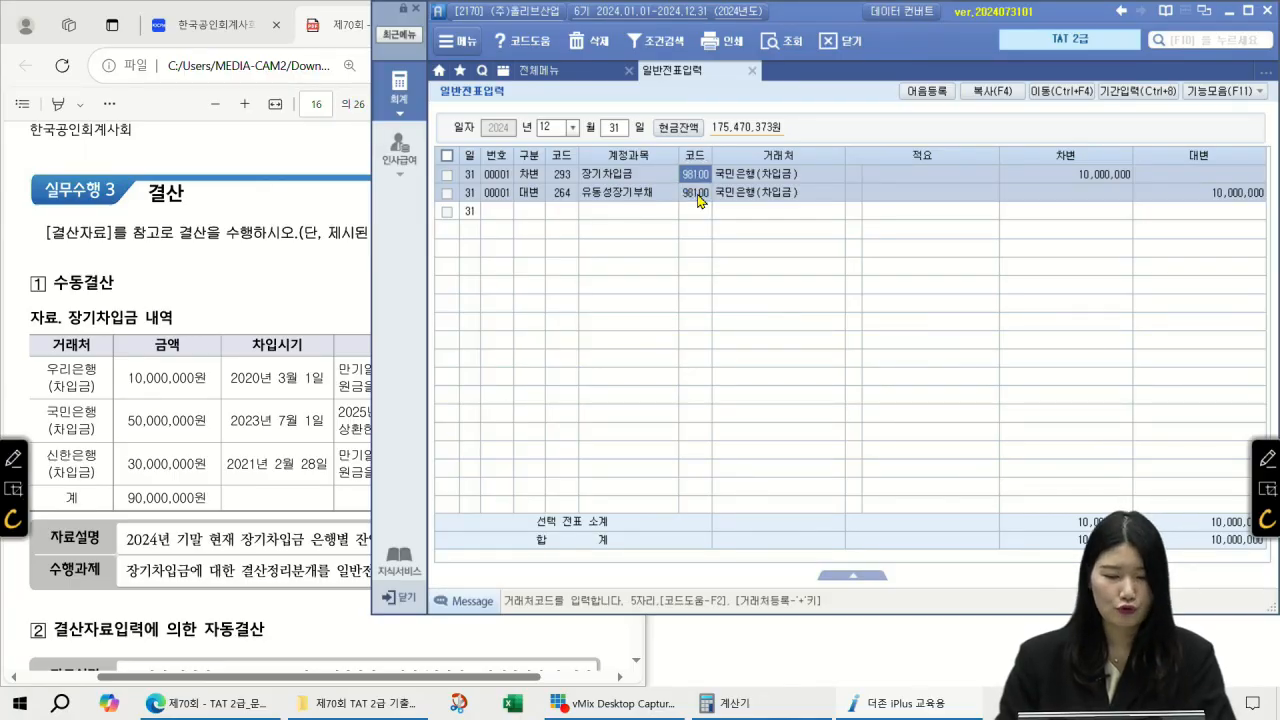
pyautogui.press('Down')
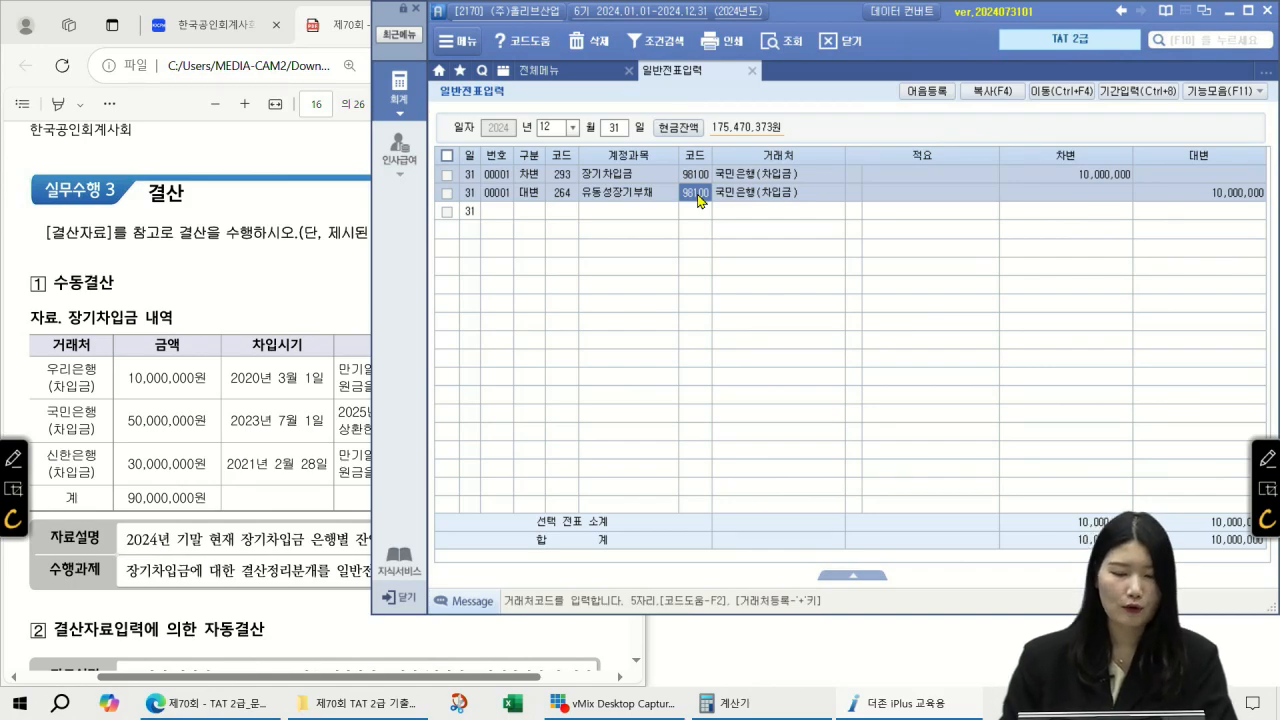
# Step: Scroll the exam PDF down to the automatic-closing question
pyautogui.click(223, 237)
pyautogui.scroll(-8, 441, 308)
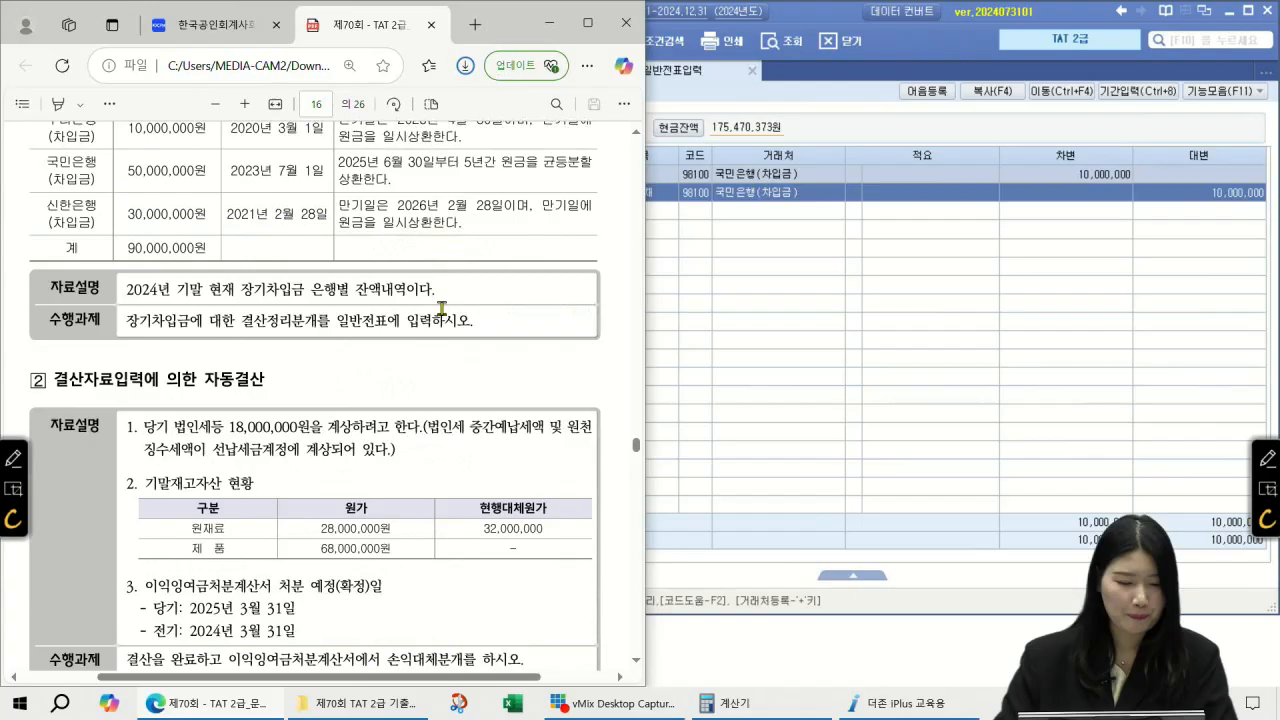
pyautogui.scroll(-2, 441, 308)
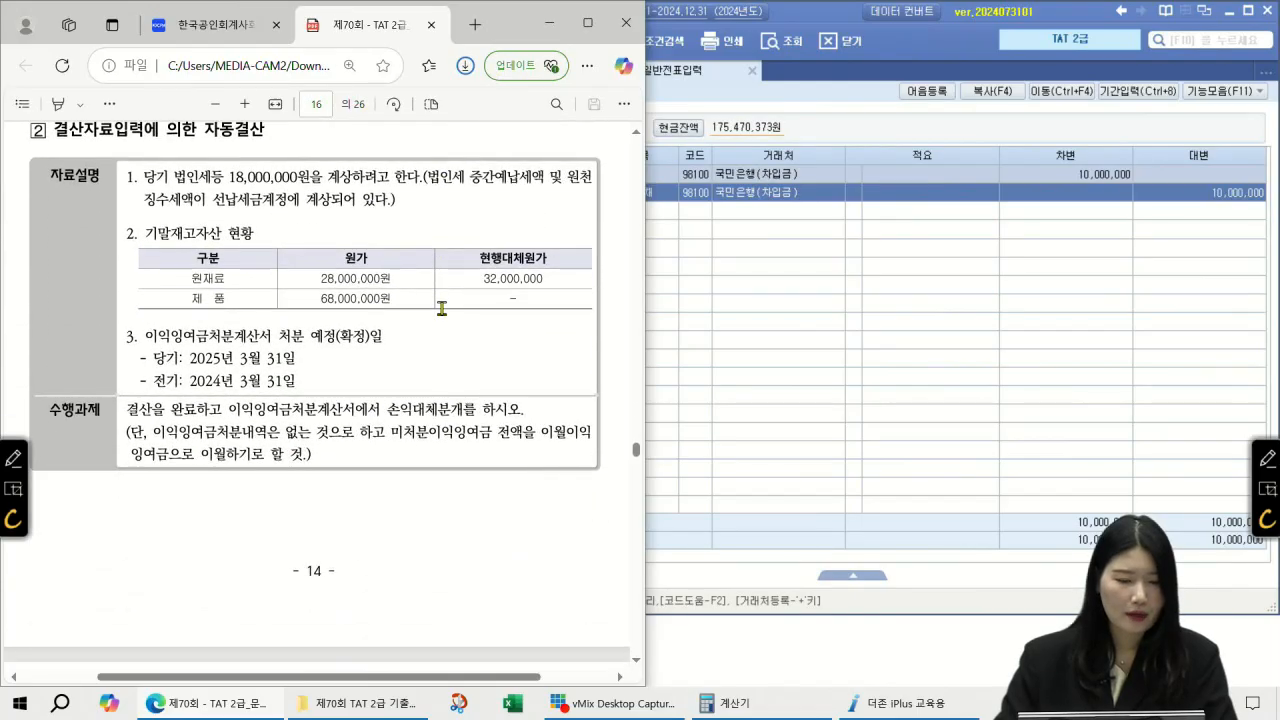
pyautogui.click(635, 133)
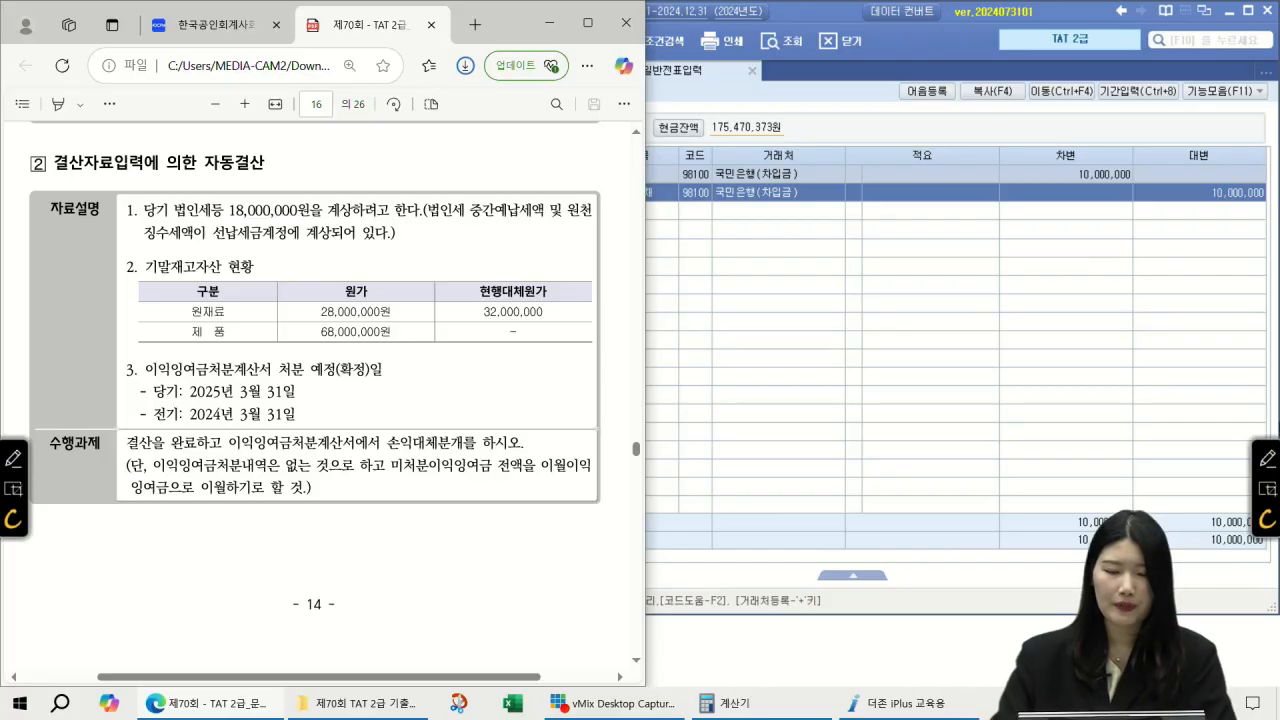
# Step: Load the December 2024 재무상태표 and read the 선납세금 balance of 9,462,000
pyautogui.click(796, 108)
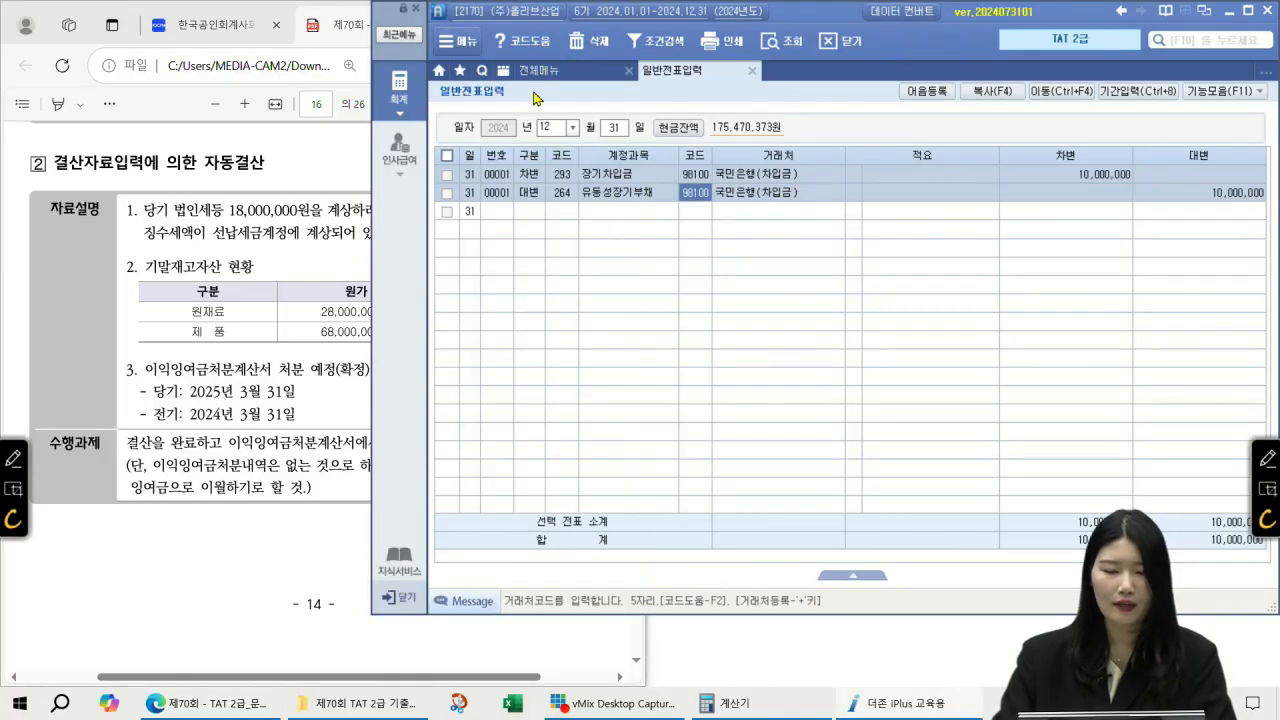
pyautogui.click(556, 70)
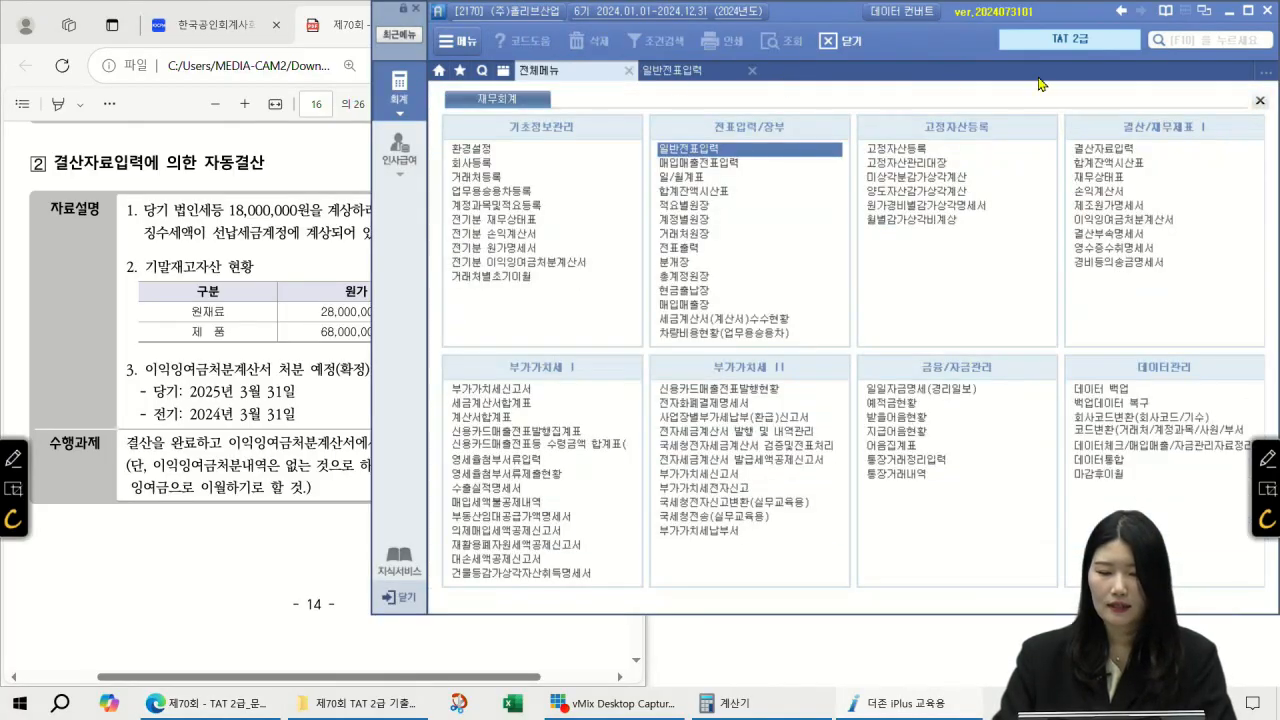
pyautogui.click(1126, 176)
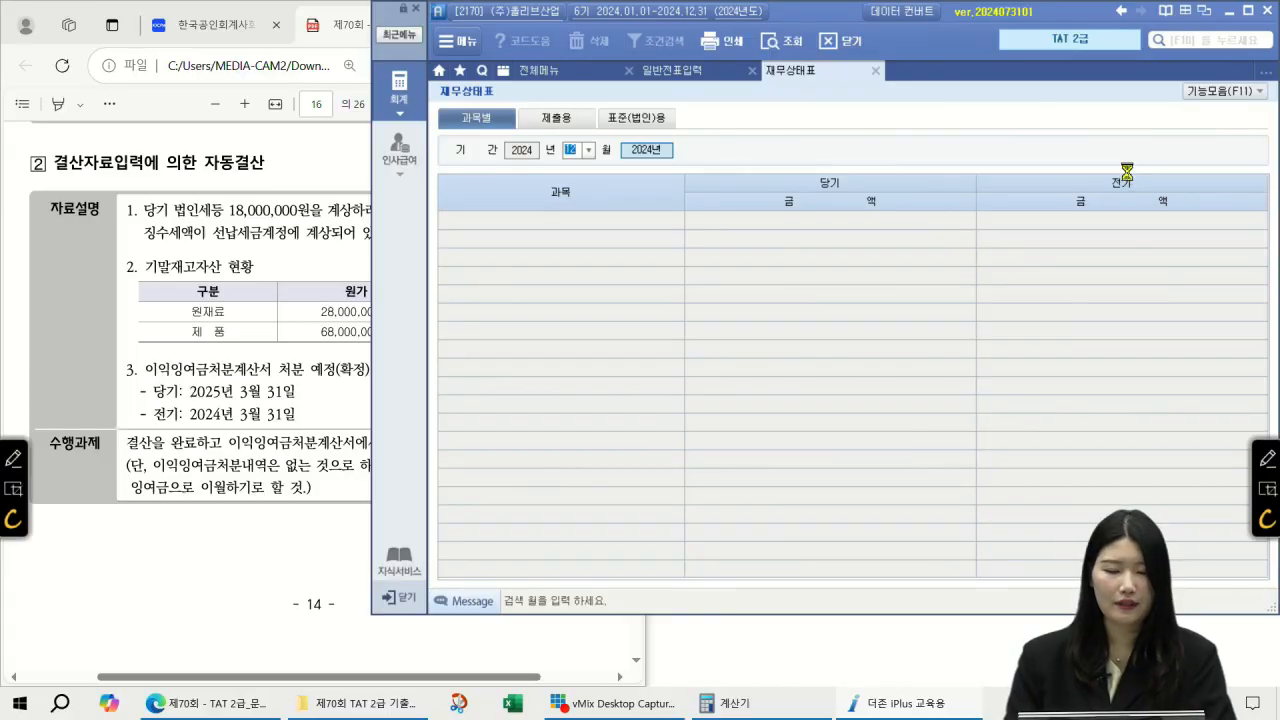
pyautogui.press('Return')
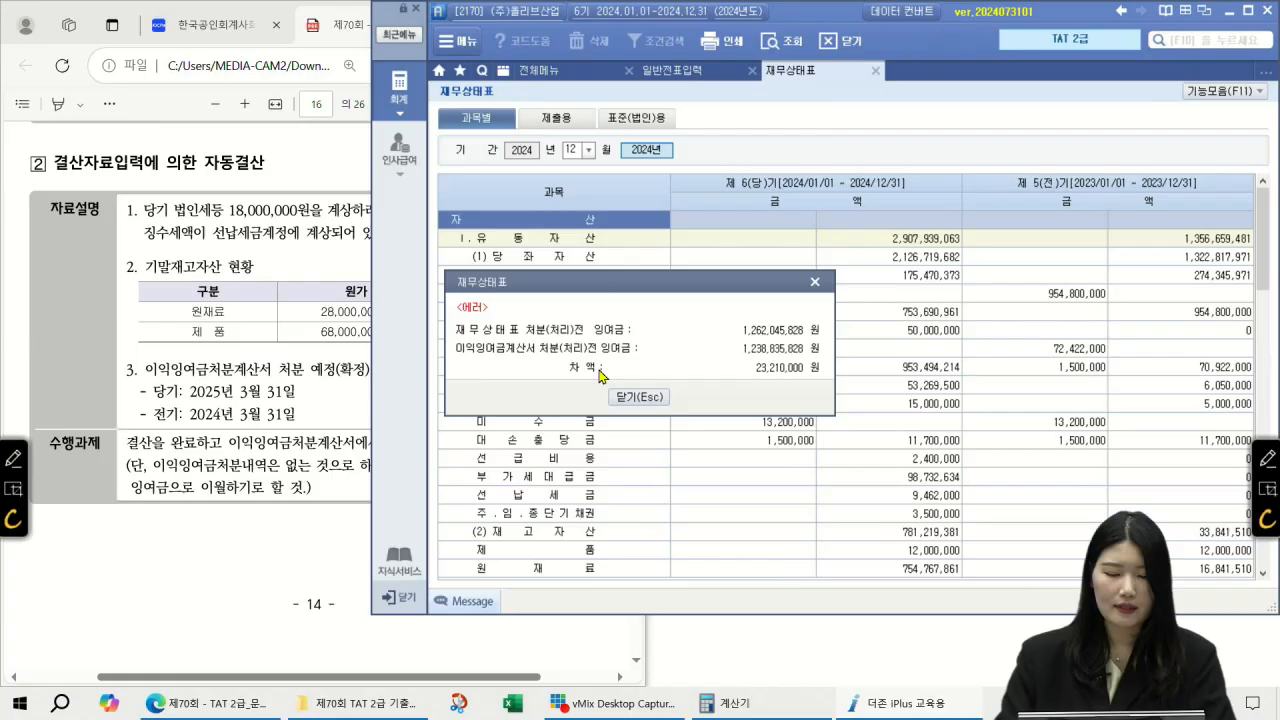
pyautogui.click(648, 398)
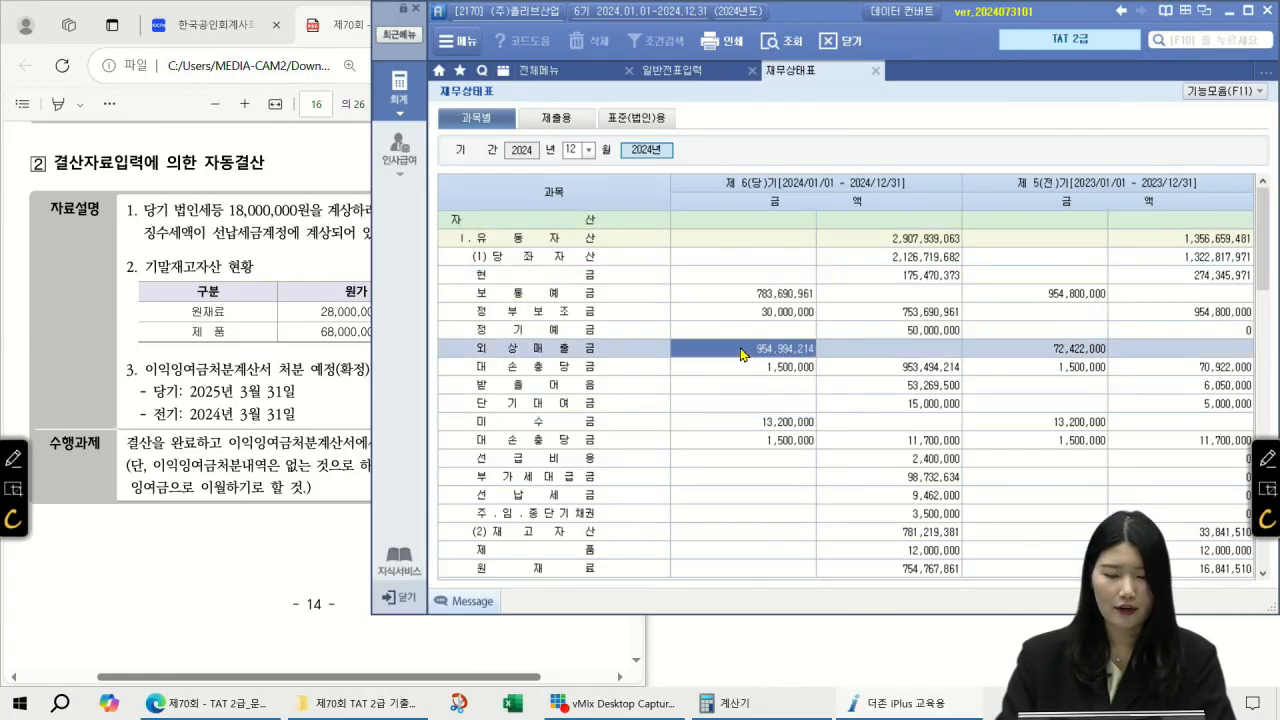
pyautogui.scroll(-3, 730, 378)
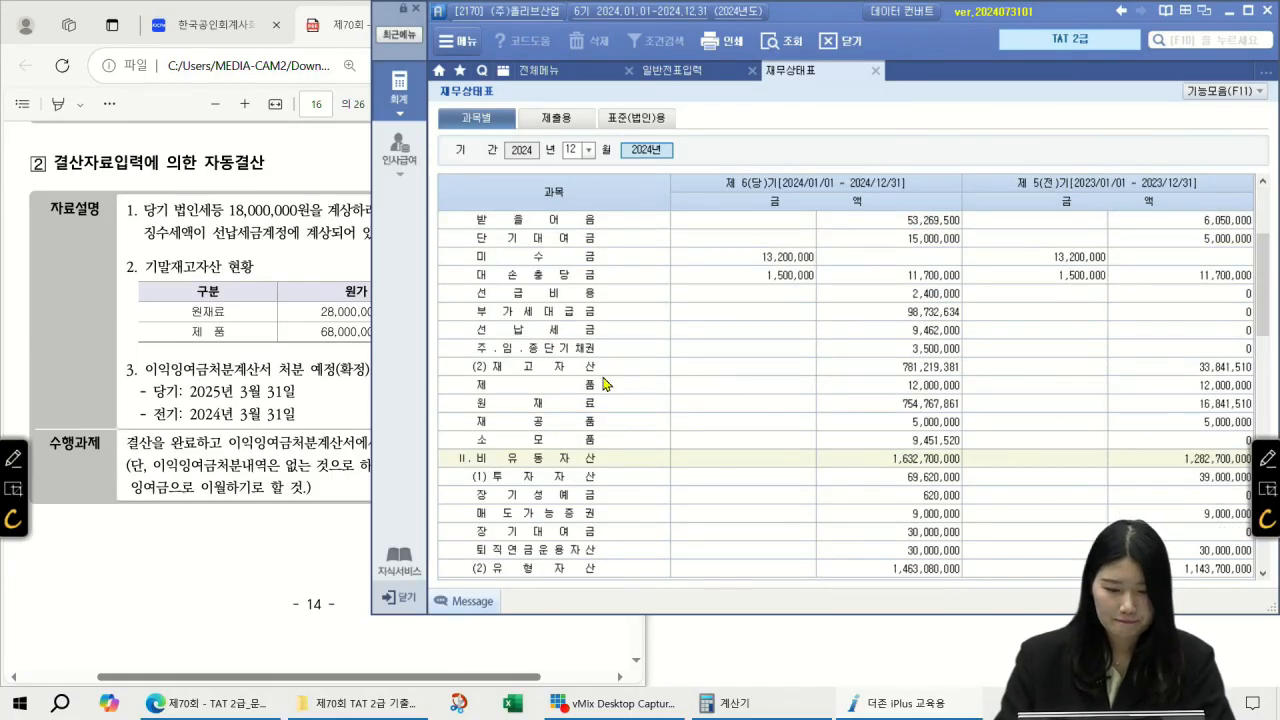
pyautogui.scroll(3, 564, 340)
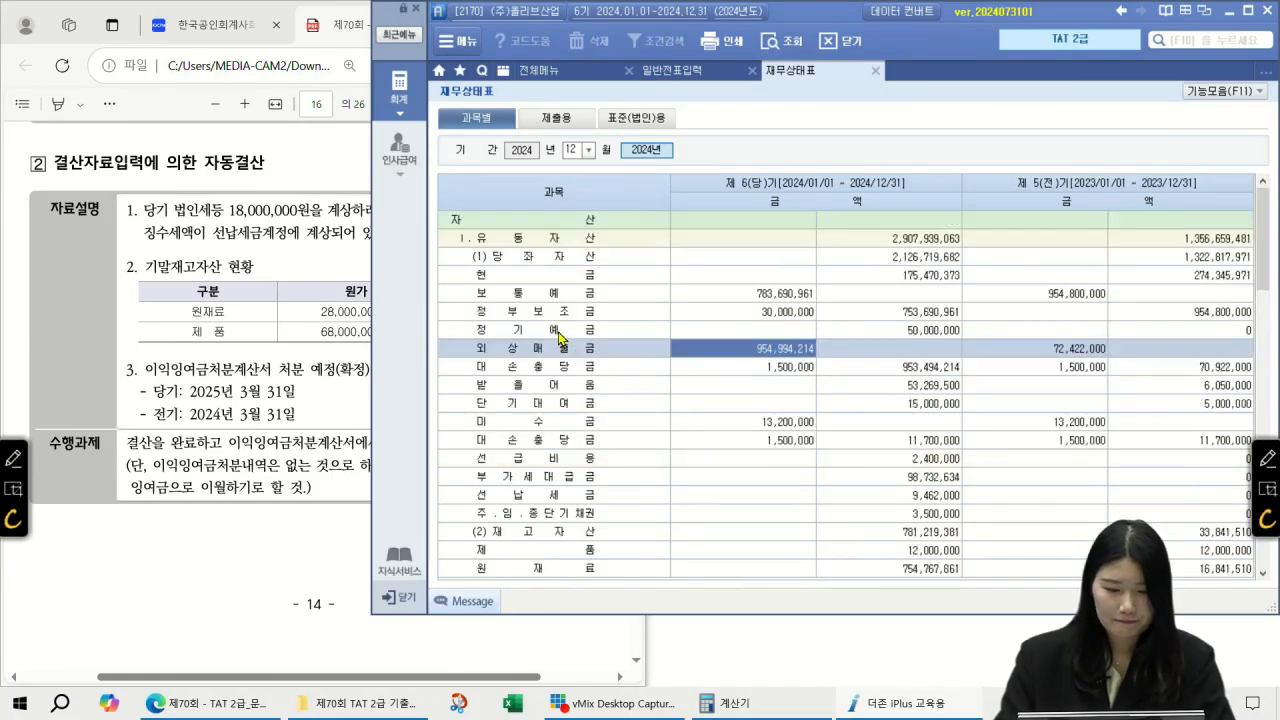
pyautogui.click(545, 421)
pyautogui.click(565, 493)
pyautogui.click(922, 495)
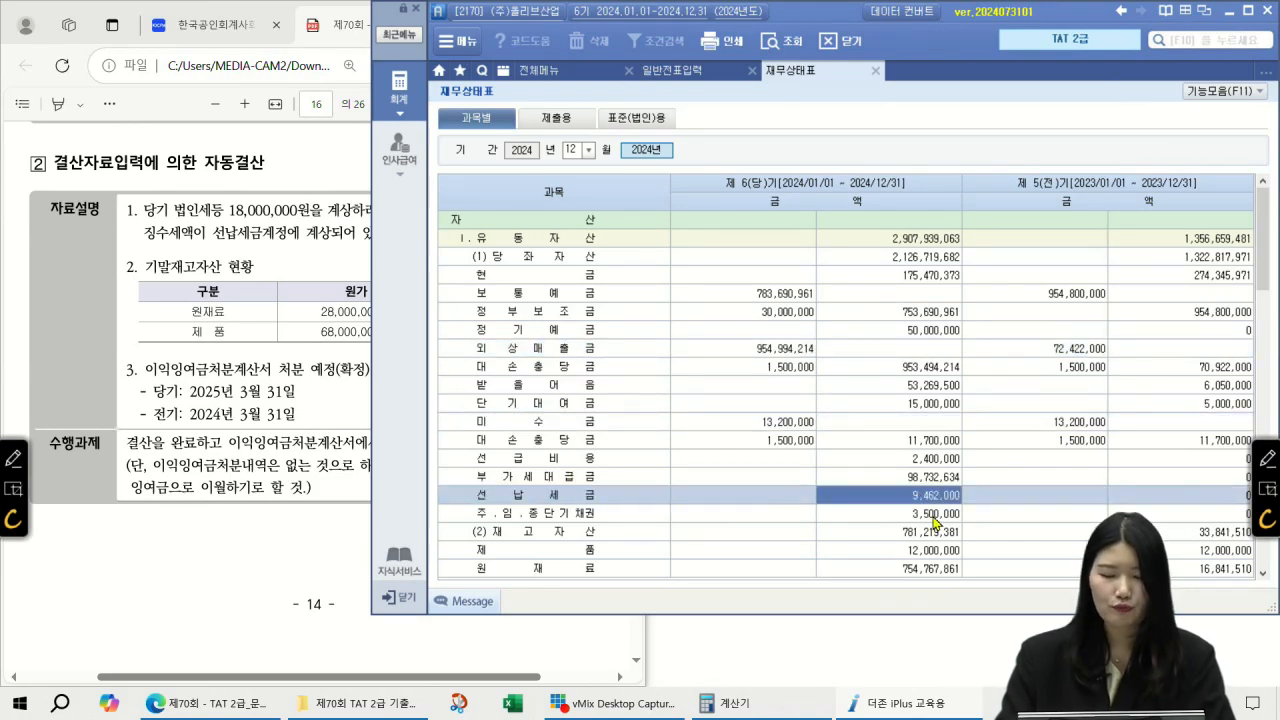
# Step: Handwrite 9,462 beside the exam question with the screen pen, then clear the ink
pyautogui.click(1261, 457)
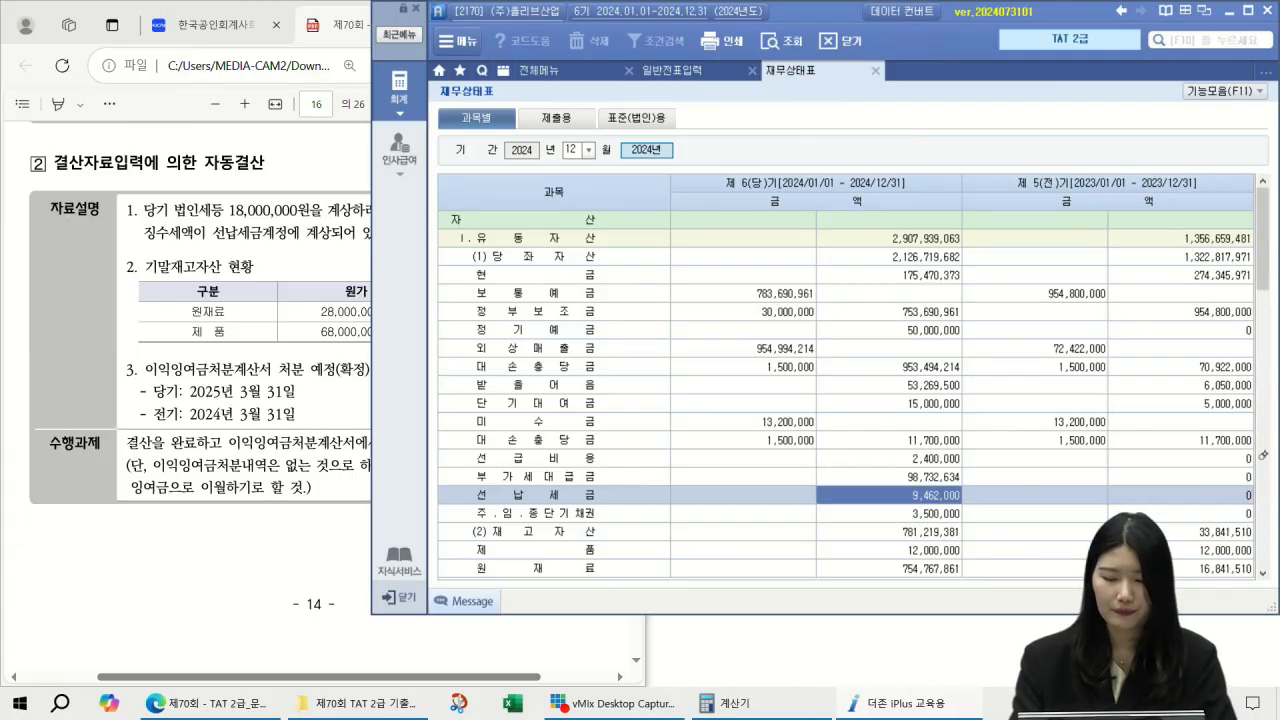
pyautogui.moveTo(104, 526); pyautogui.dragTo(112, 565)
pyautogui.click(121, 550)
pyautogui.moveTo(150, 517); pyautogui.dragTo(168, 536)
pyautogui.moveTo(160, 513); pyautogui.dragTo(157, 554)
pyautogui.moveTo(171, 506)
pyautogui.mouseDown()
pyautogui.moveTo(168, 550)
pyautogui.moveTo(191, 542)
pyautogui.mouseUp()
pyautogui.moveTo(204, 541); pyautogui.dragTo(230, 524)
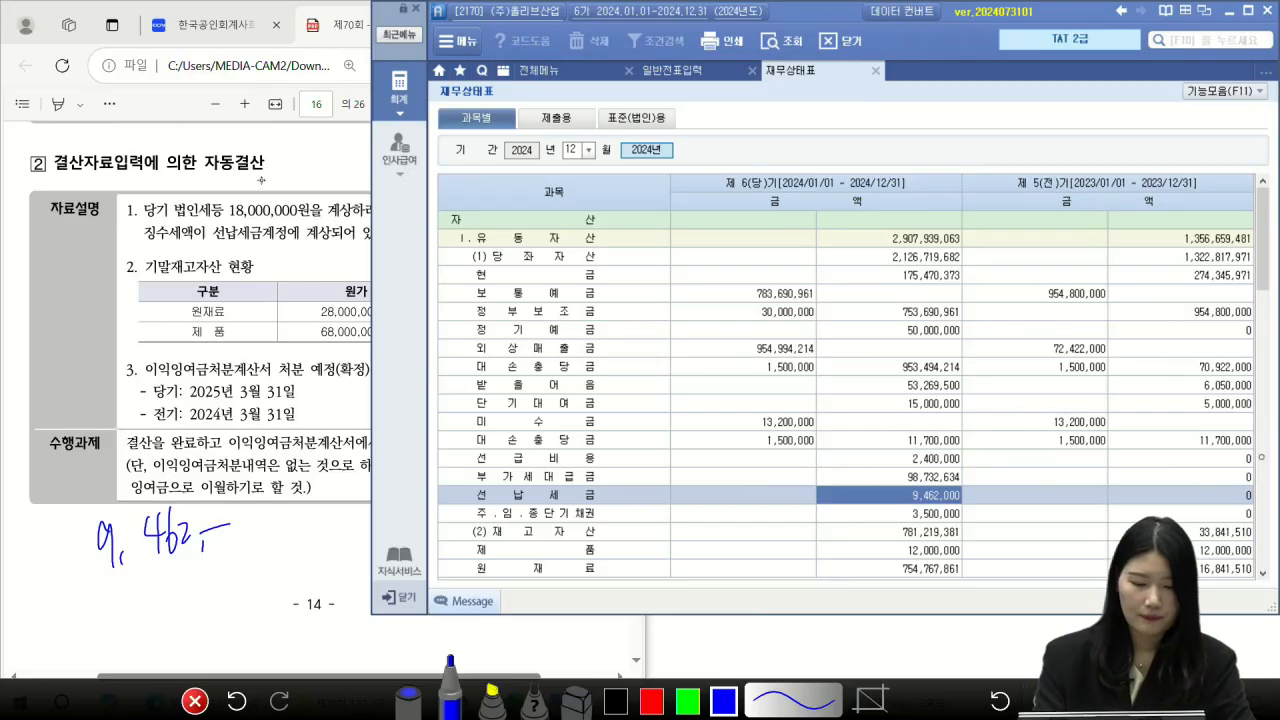
pyautogui.click(195, 701)
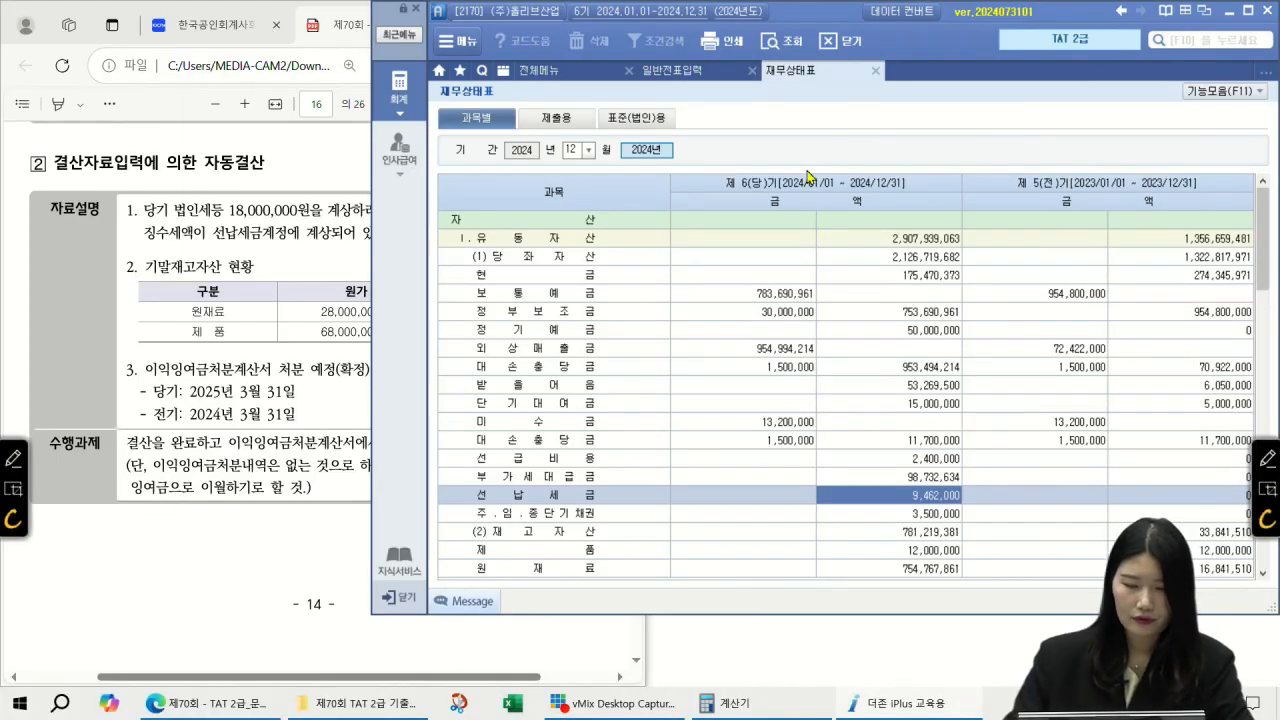
pyautogui.click(142, 172)
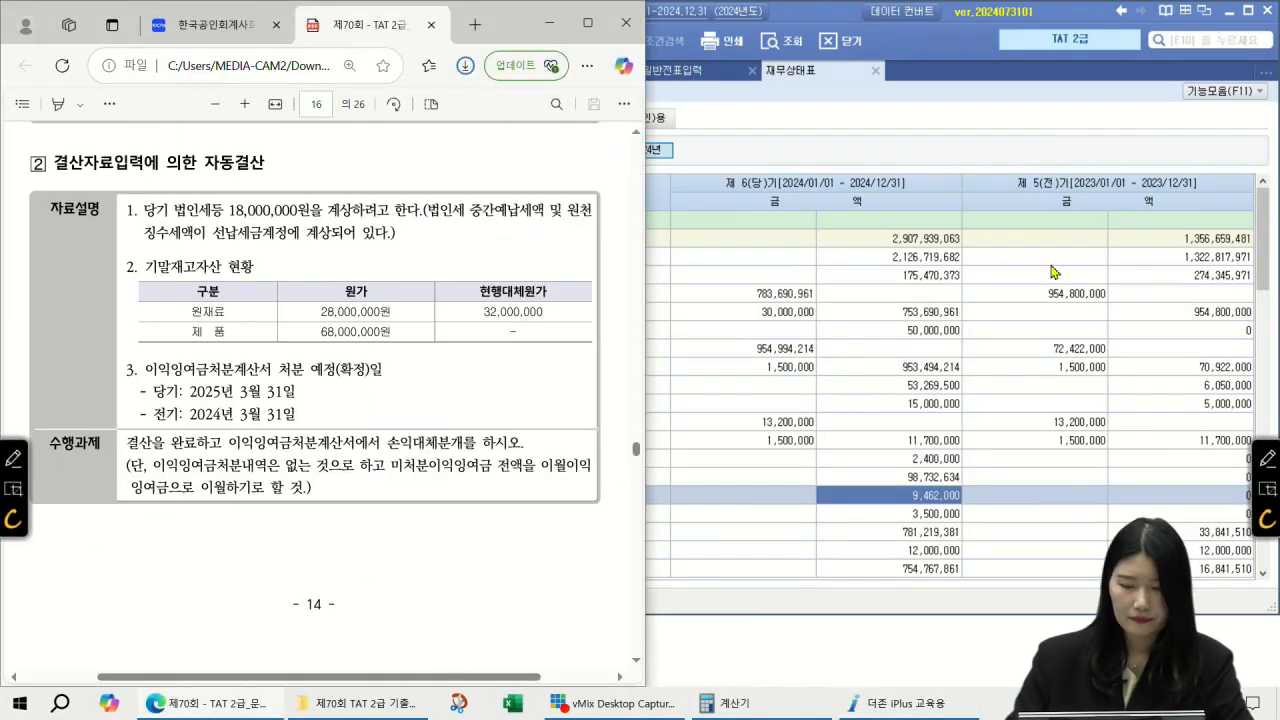
pyautogui.click(1015, 101)
# Step: On a new 12/31 line, debit 998 법인세등 18,000,000
pyautogui.click(688, 74)
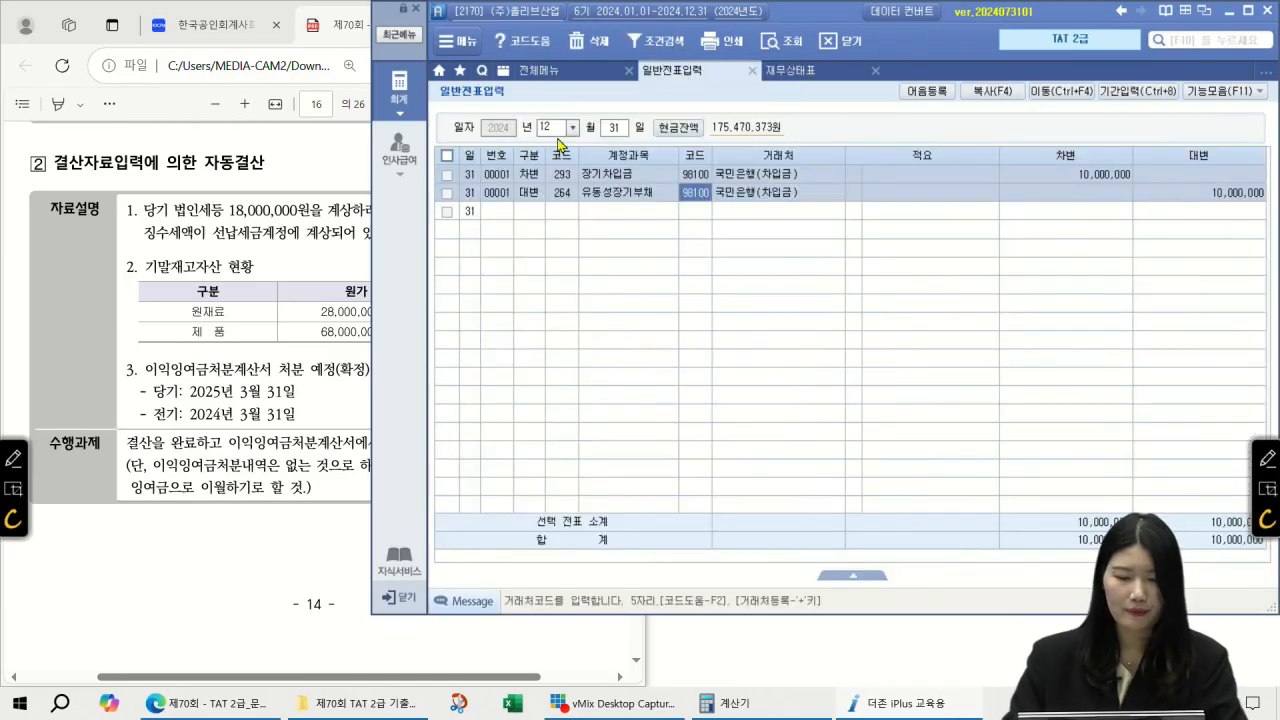
pyautogui.click(537, 214)
pyautogui.write('3')
pyautogui.press('F2')
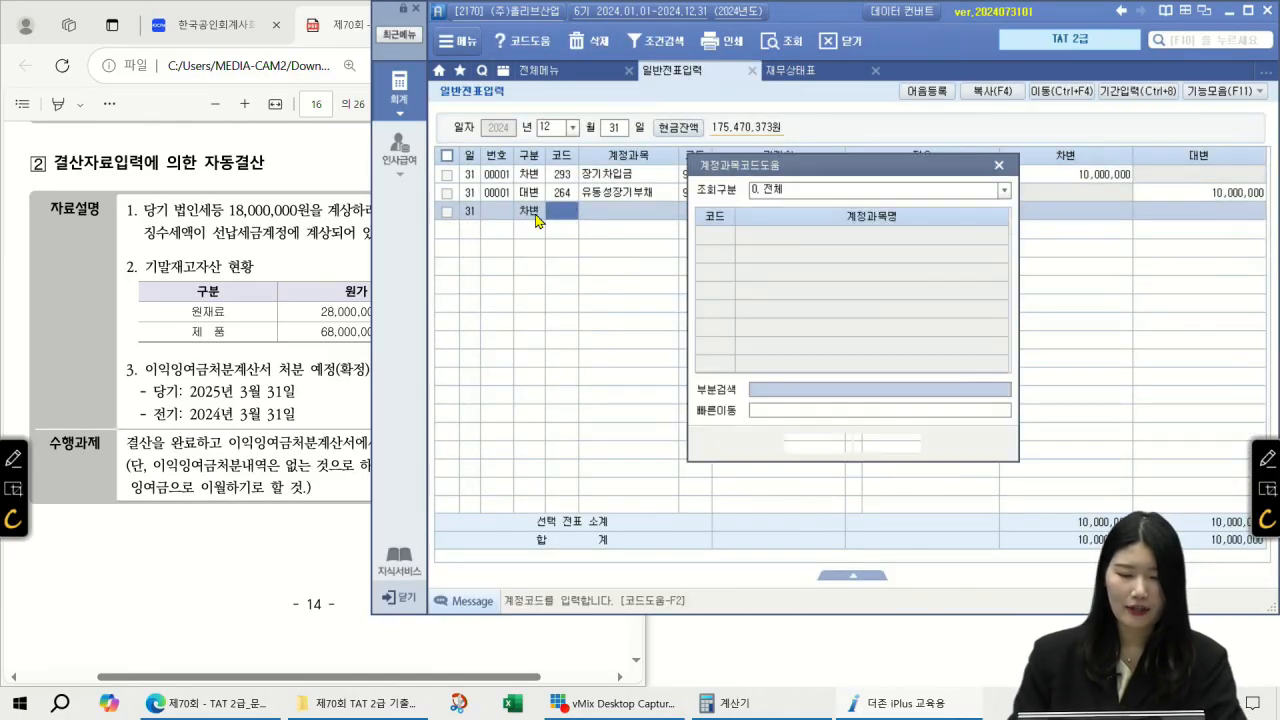
pyautogui.write('법인세등')
pyautogui.press('Return')
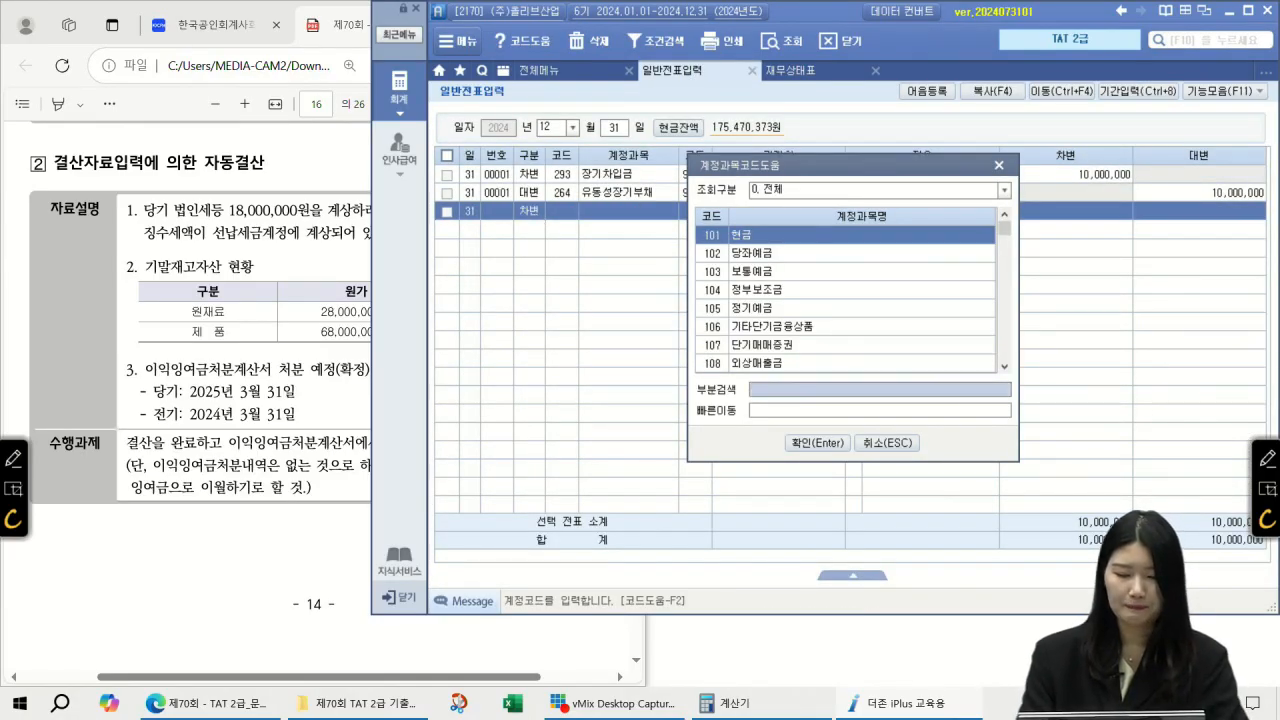
pyautogui.press('Return')
pyautogui.press('Return')
pyautogui.press('Return')
pyautogui.press('Return')
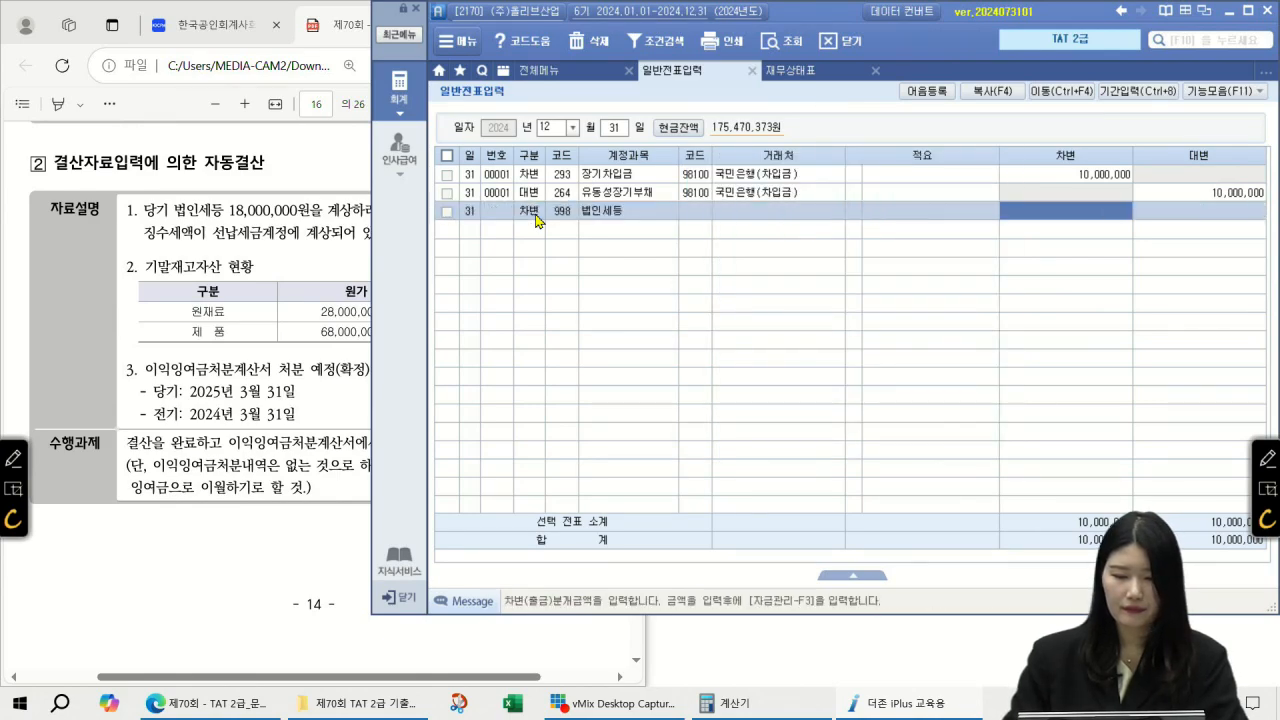
pyautogui.write('18,000,000')
pyautogui.press('Return')
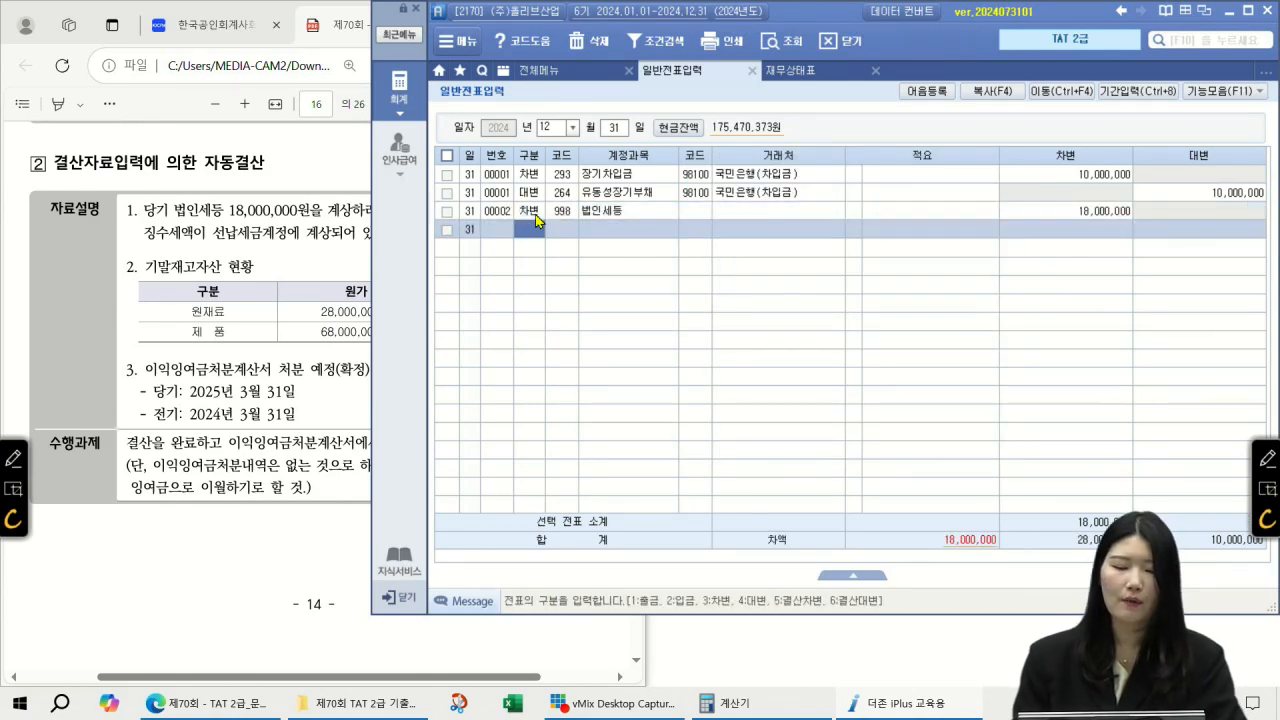
# Step: Credit 136 선납세금 9,462,000, correcting the mistyped 9,460,000 amount
pyautogui.write('4')
pyautogui.press('F2')
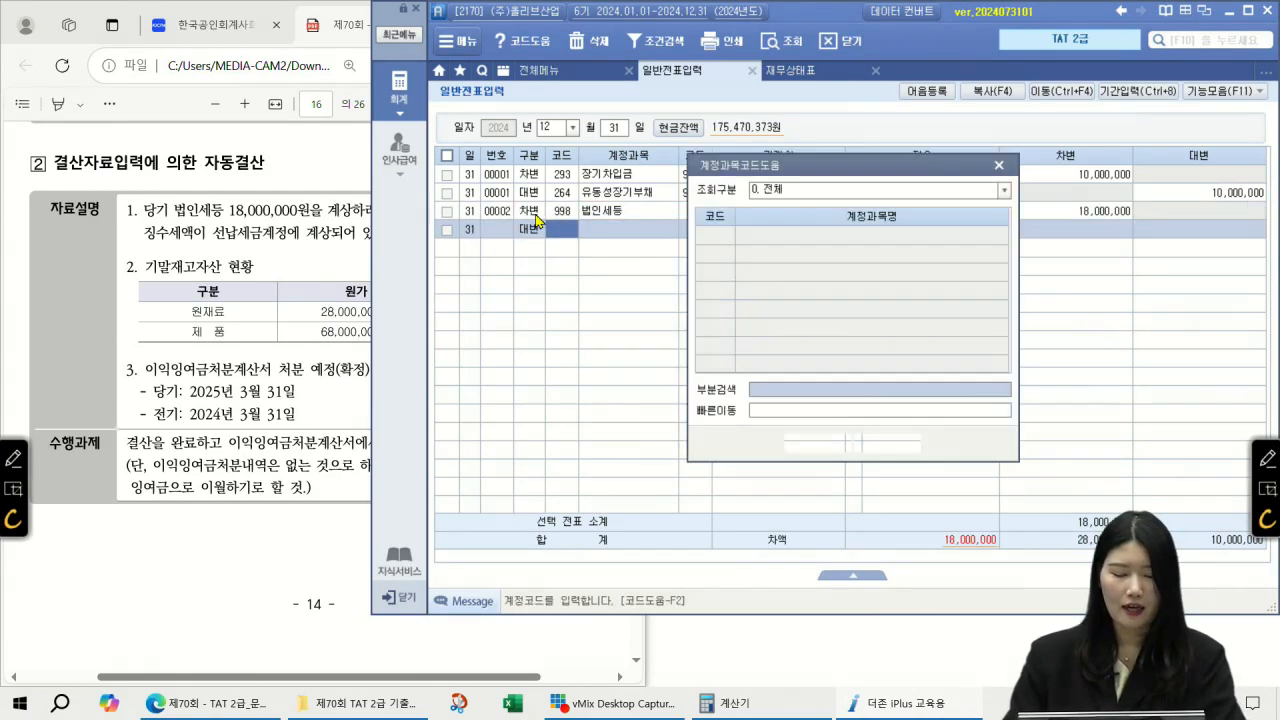
pyautogui.write('선납세')
pyautogui.press('Return')
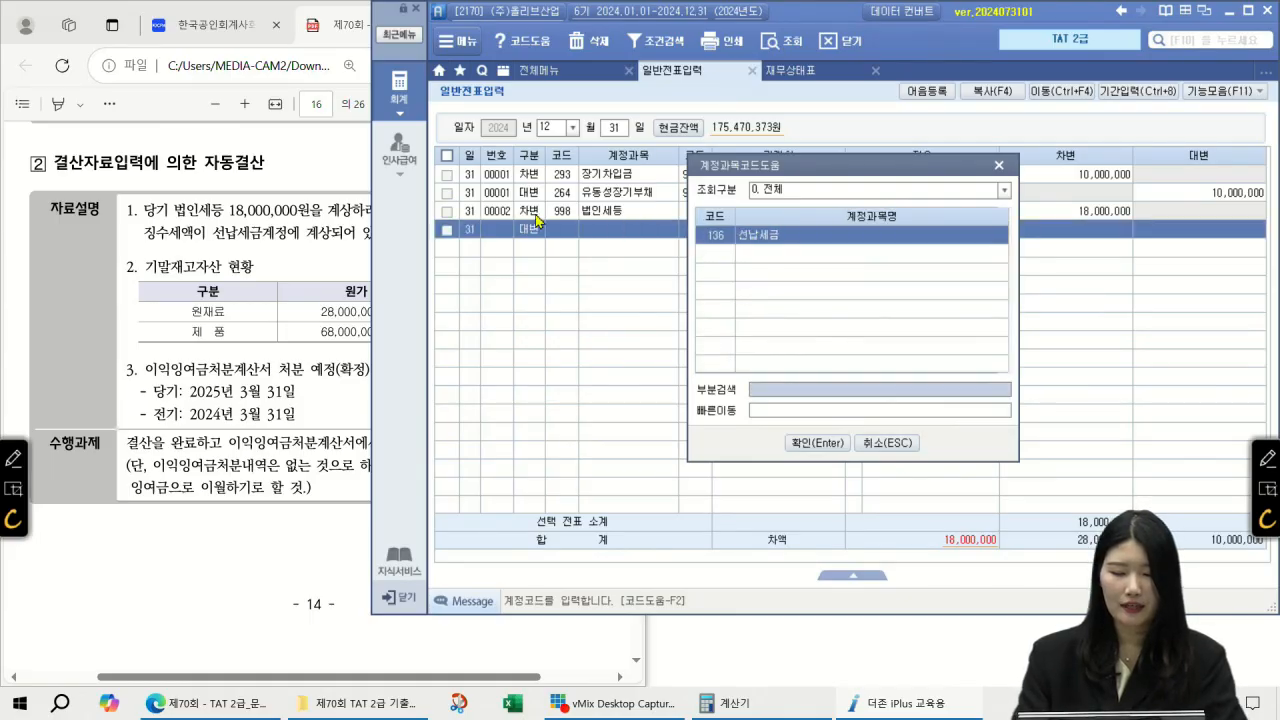
pyautogui.press('Return')
pyautogui.press('Return')
pyautogui.press('Return')
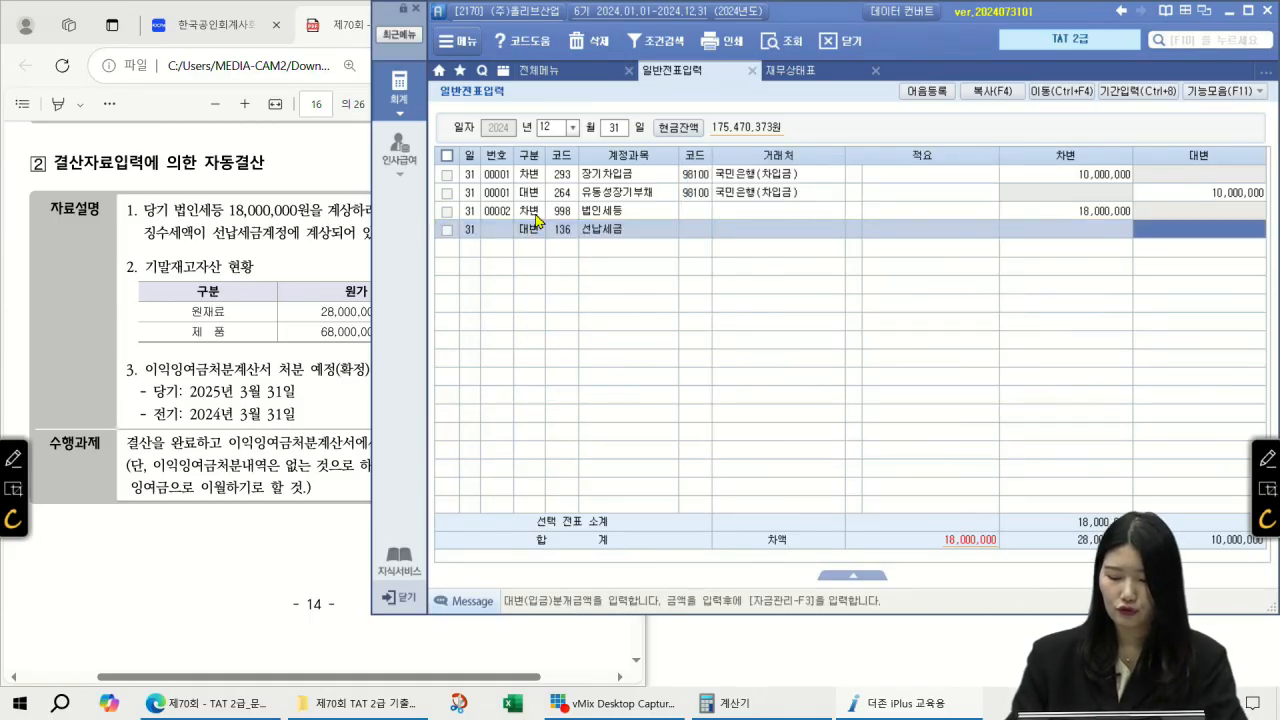
pyautogui.write('9460000')
pyautogui.press('Return')
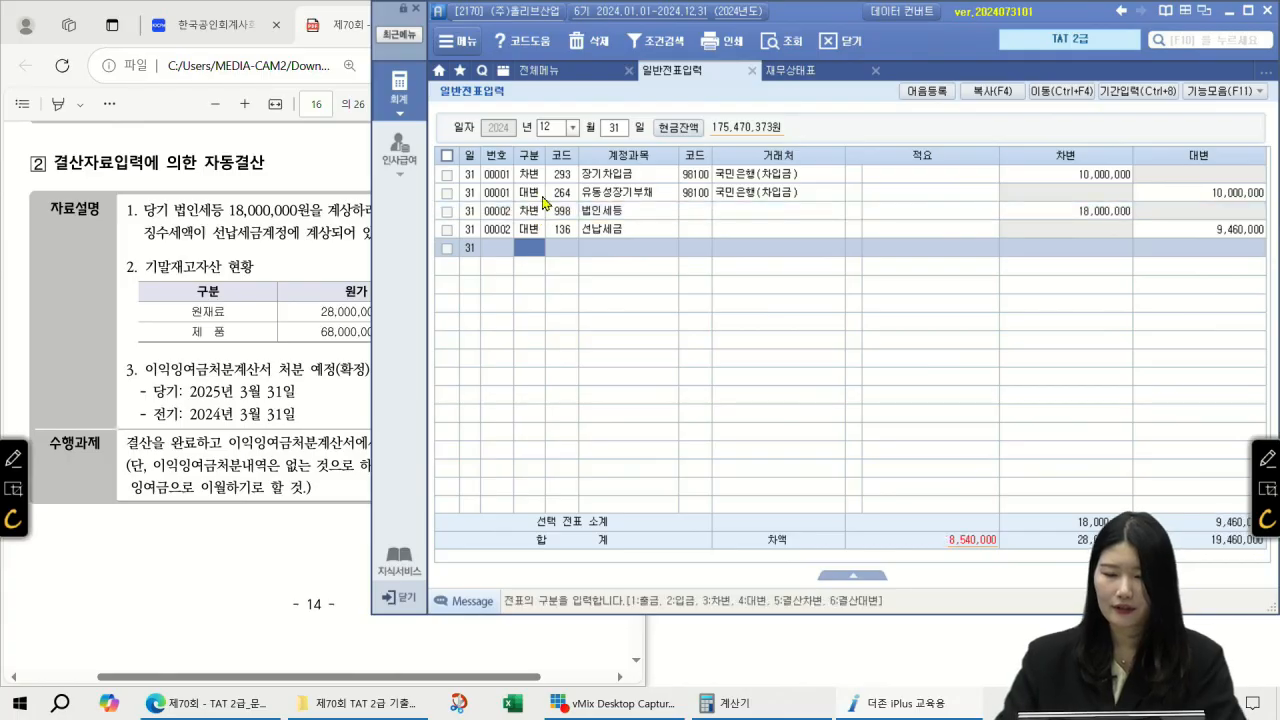
pyautogui.click(836, 75)
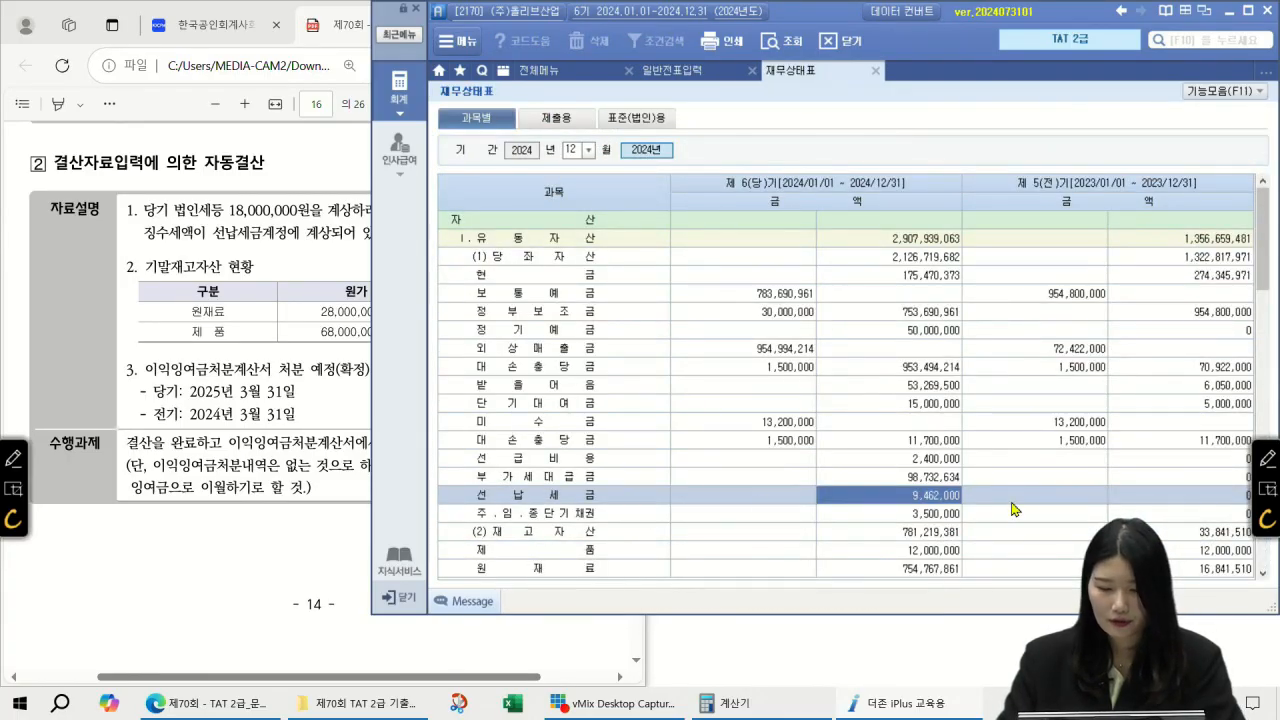
pyautogui.click(705, 71)
pyautogui.click(1211, 231)
pyautogui.write('9462000')
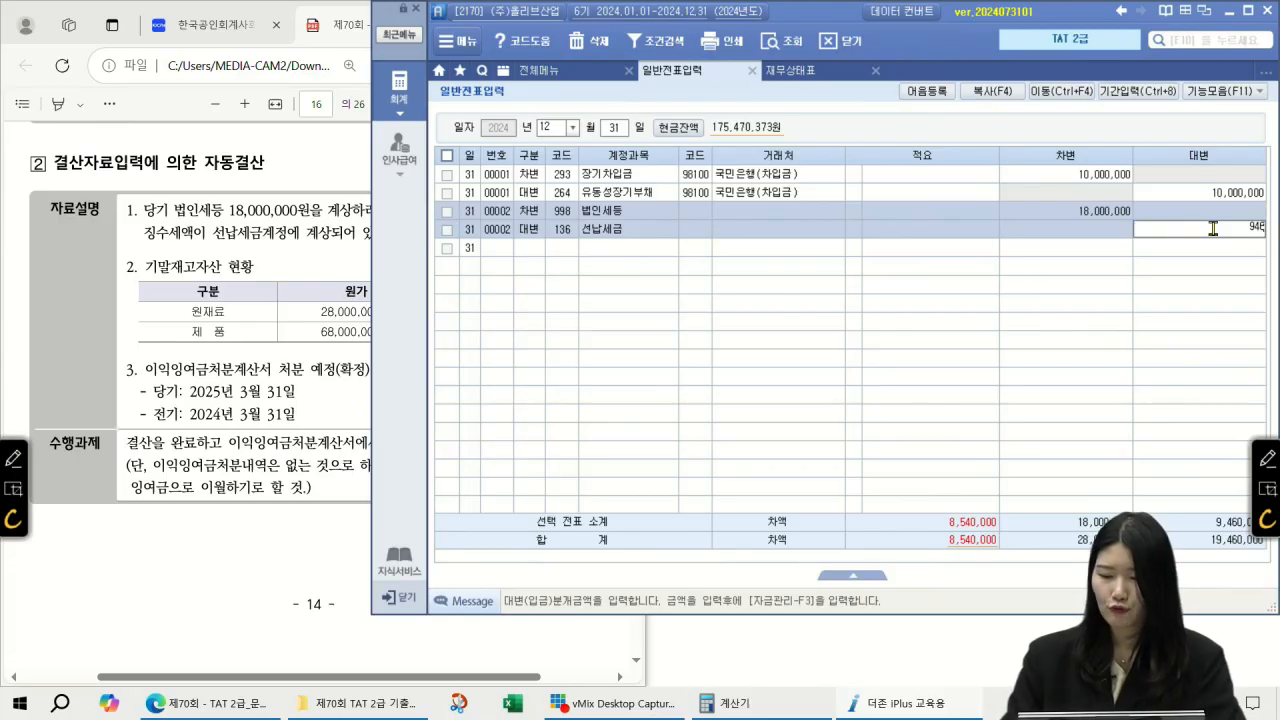
pyautogui.press('Return')
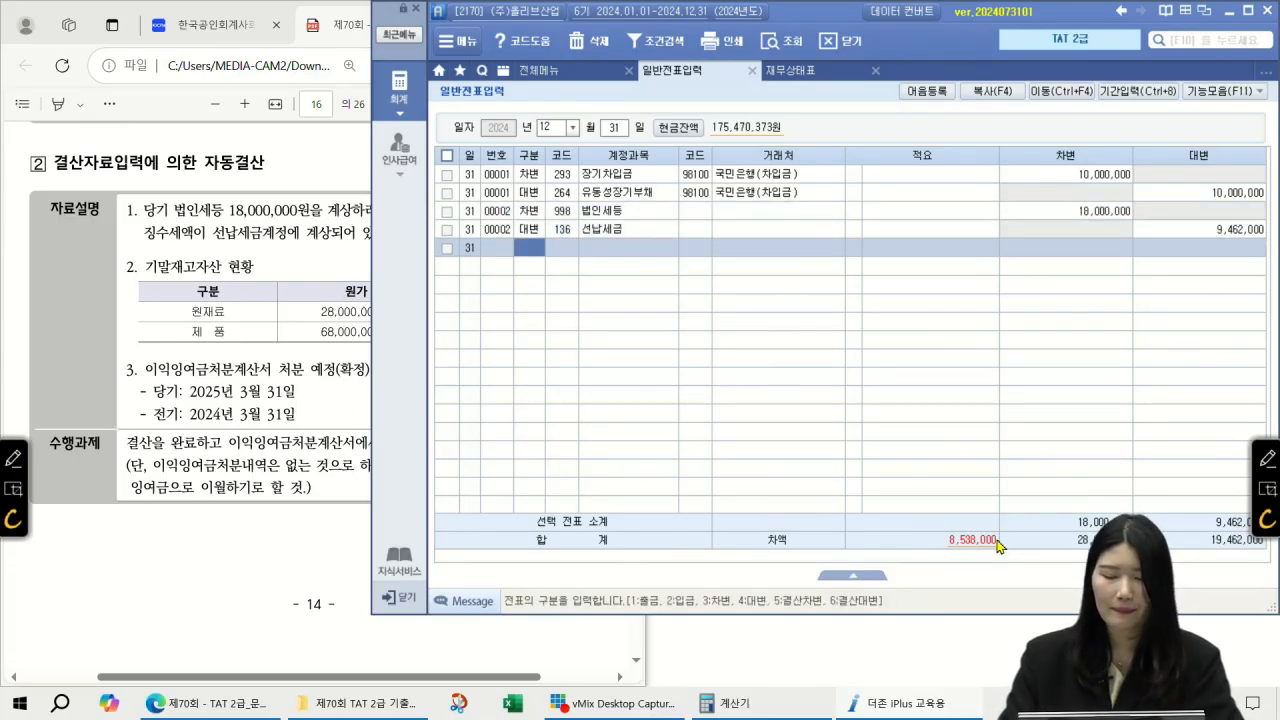
# Step: Credit 261 미지급세금 8,538,000 and review the three-line tax entry
pyautogui.write('4')
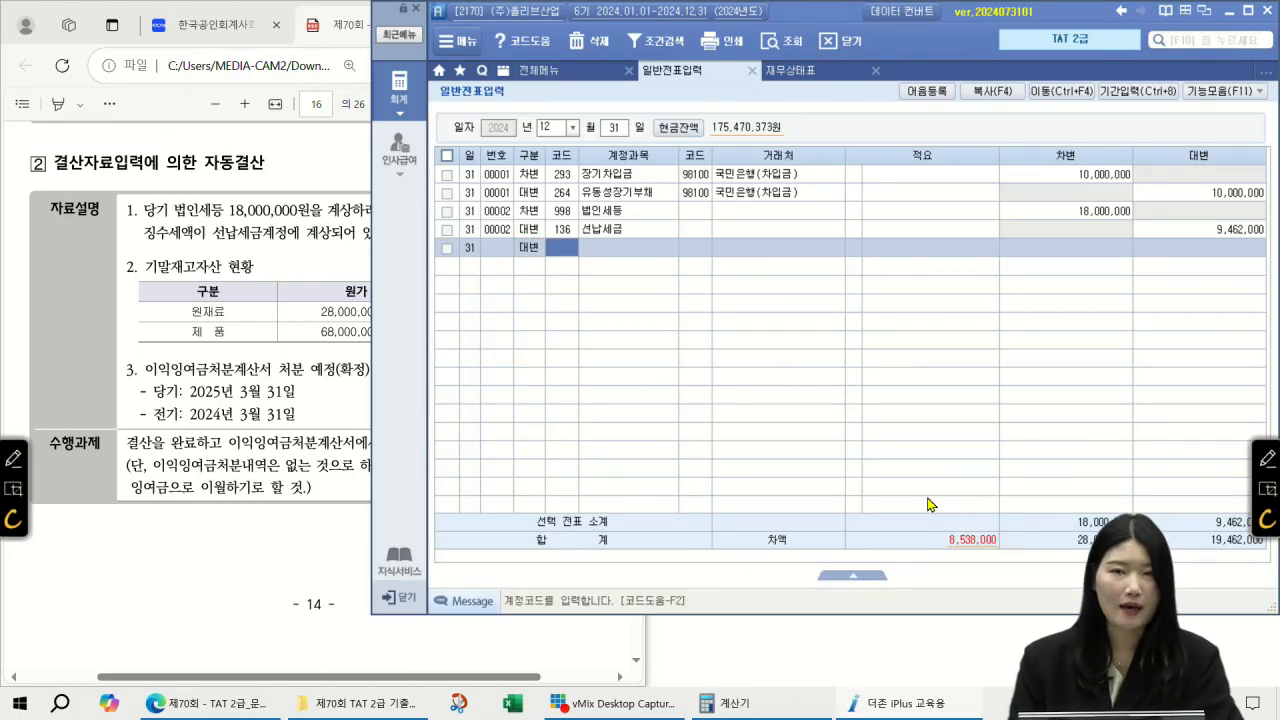
pyautogui.press('F2')
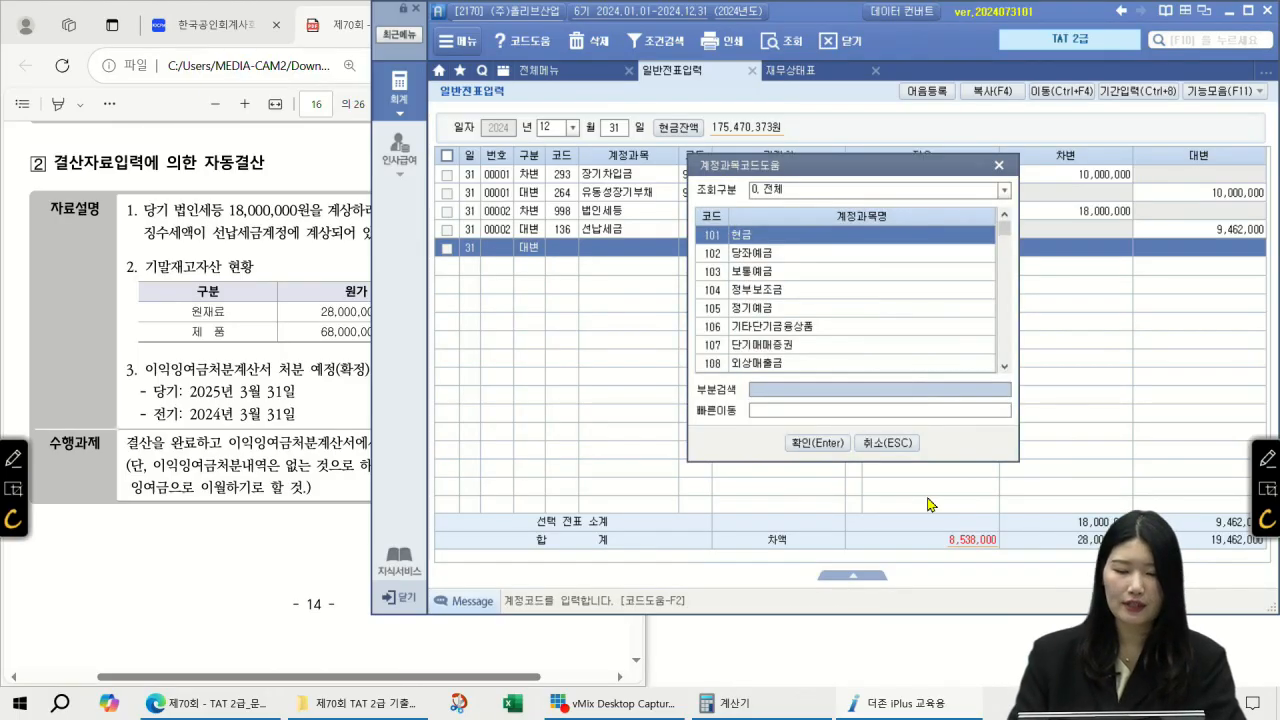
pyautogui.write('미지급세금')
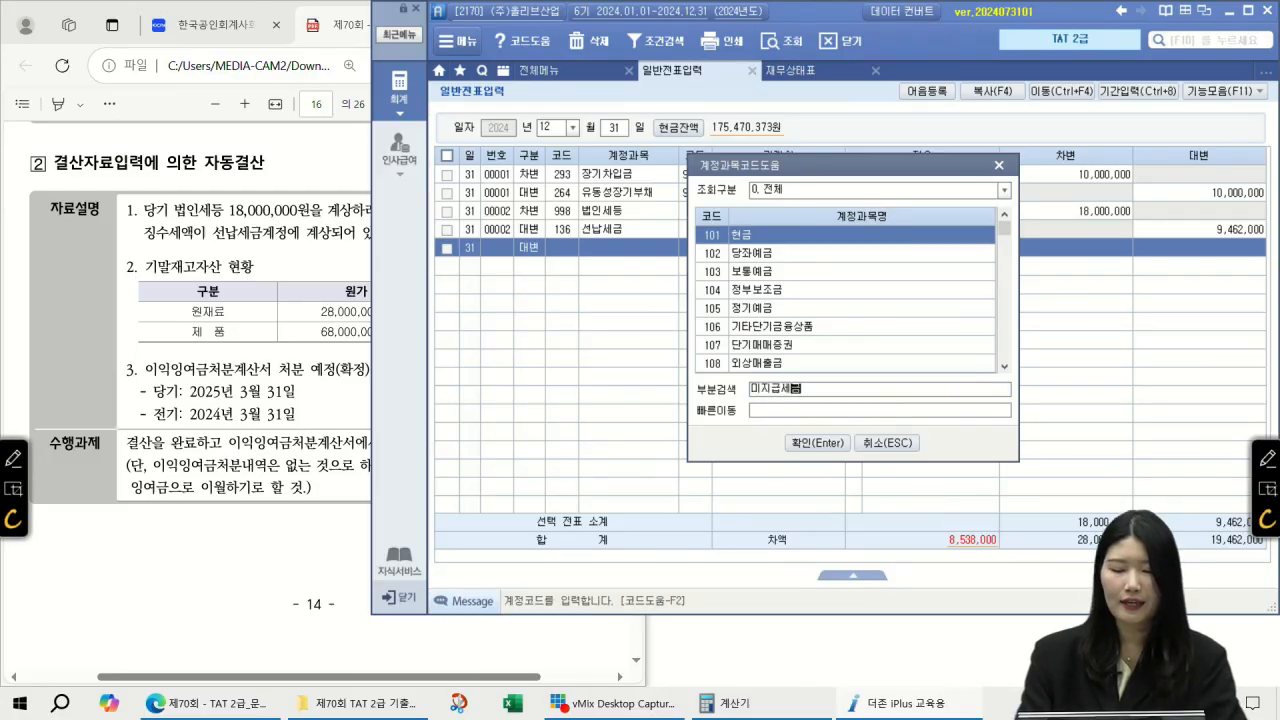
pyautogui.press('Return')
pyautogui.press('Return')
pyautogui.press('Return')
pyautogui.press('Return')
pyautogui.press('Return')
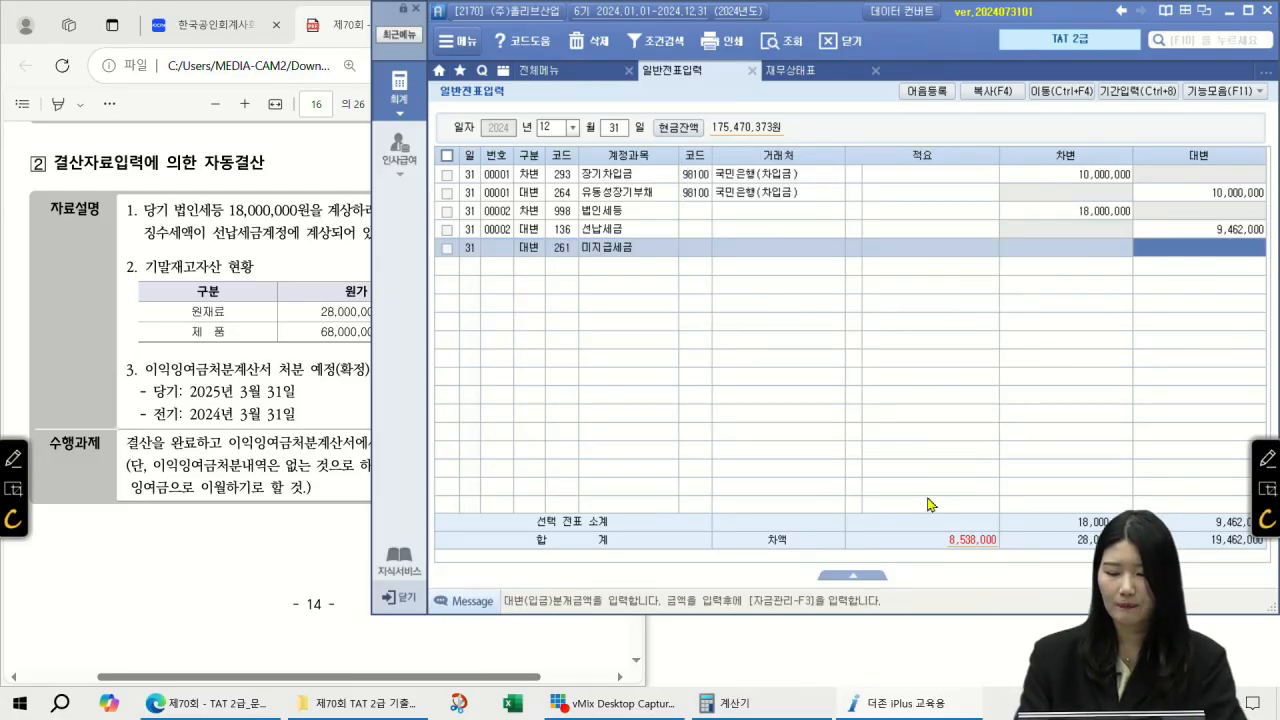
pyautogui.write('8538000')
pyautogui.press('Return')
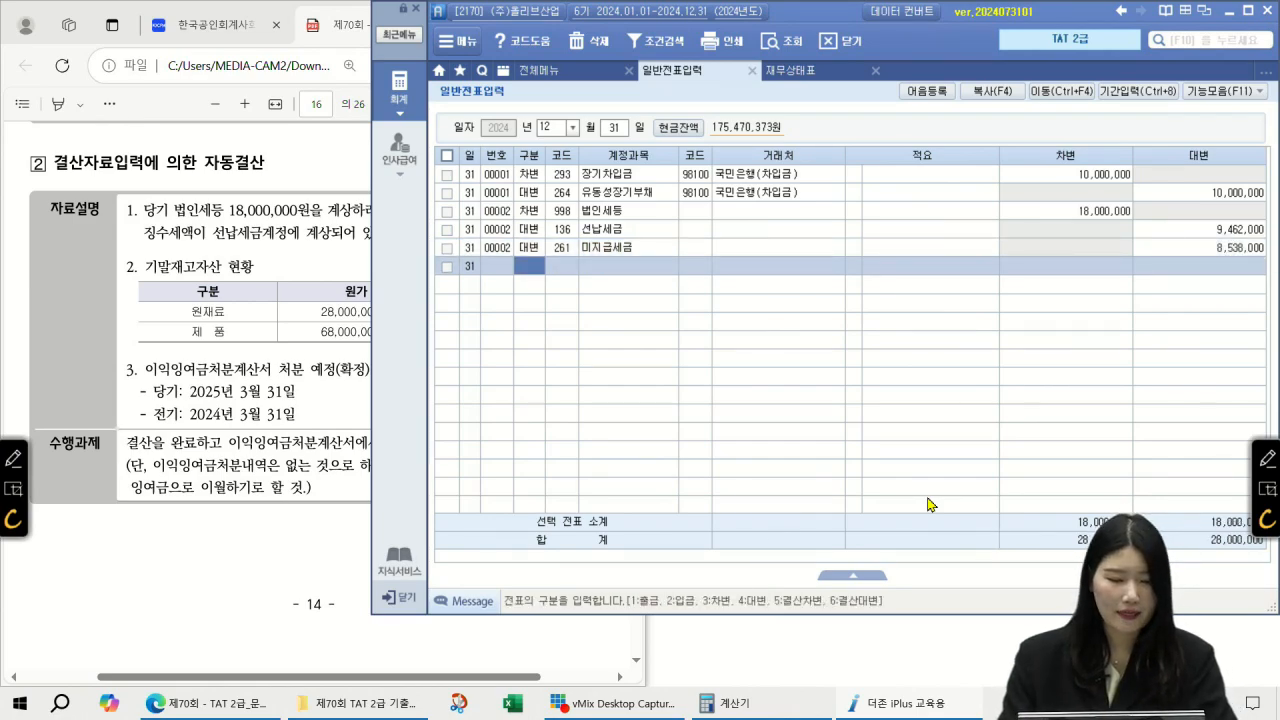
pyautogui.click(540, 249)
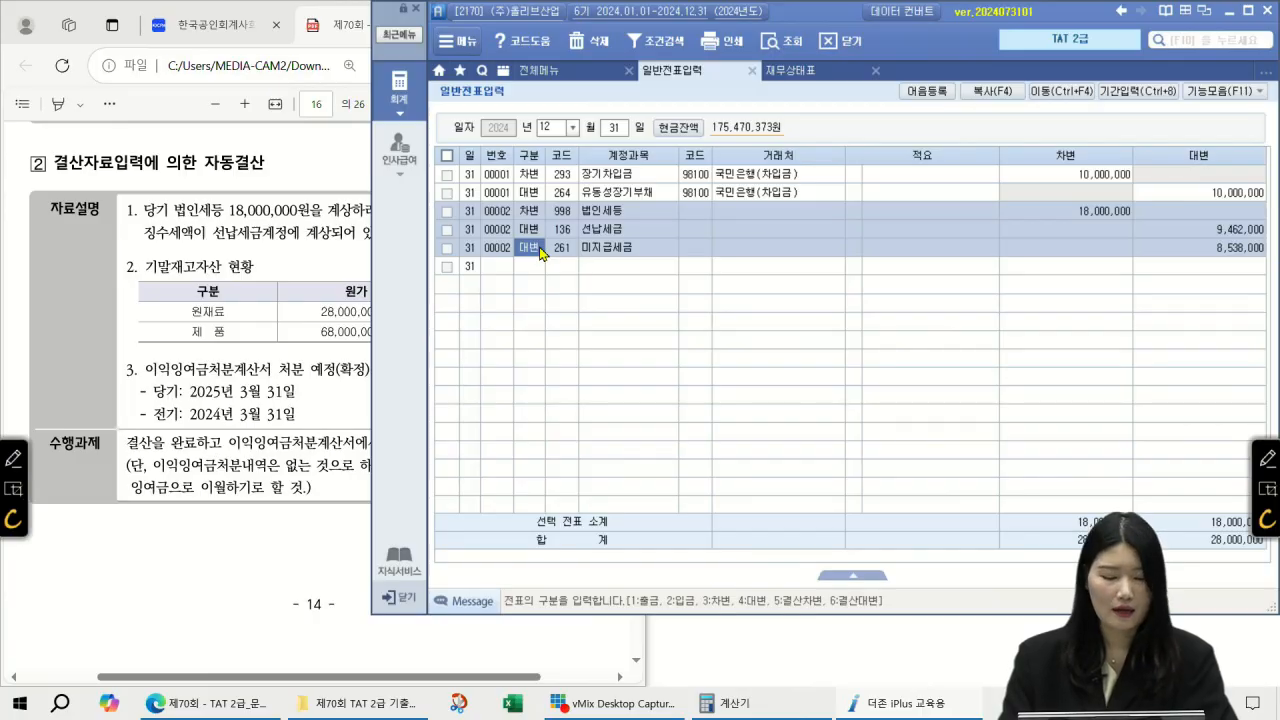
# Step: Enter a 12/31 voucher debiting 998 법인세등 and crediting 136 선납세금, 9,462,000 each
pyautogui.press('Down')
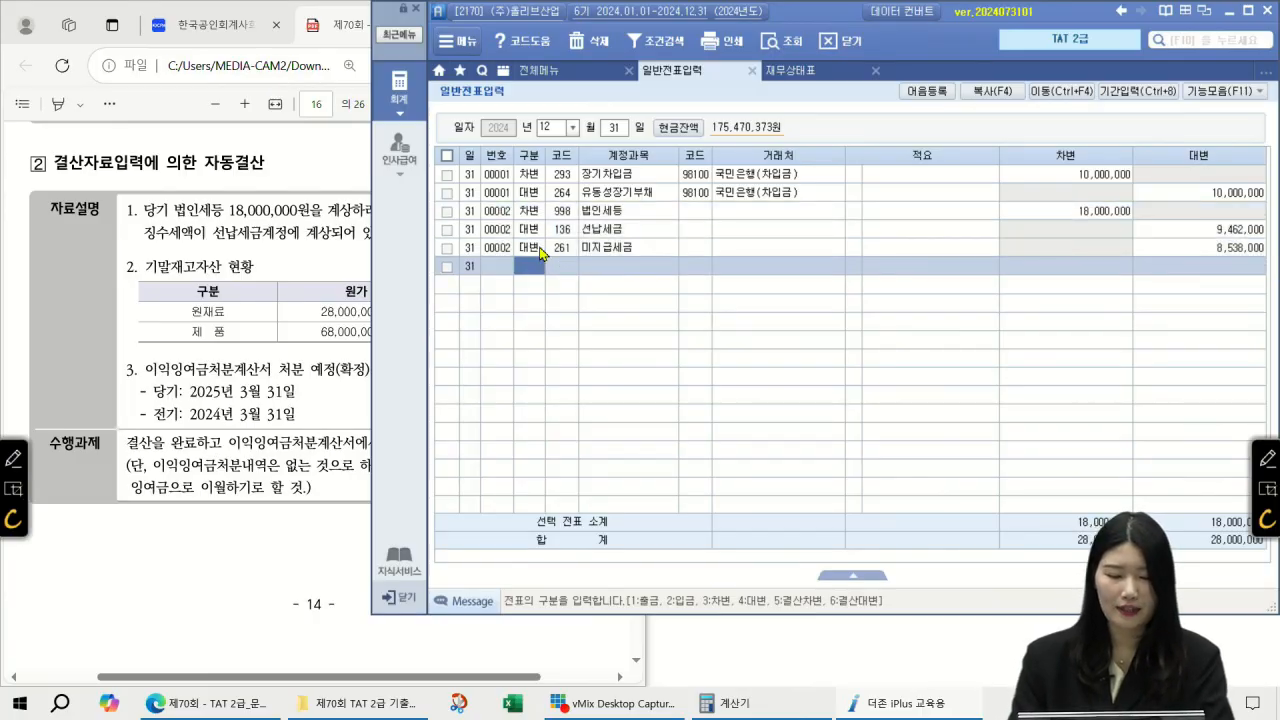
pyautogui.write('3')
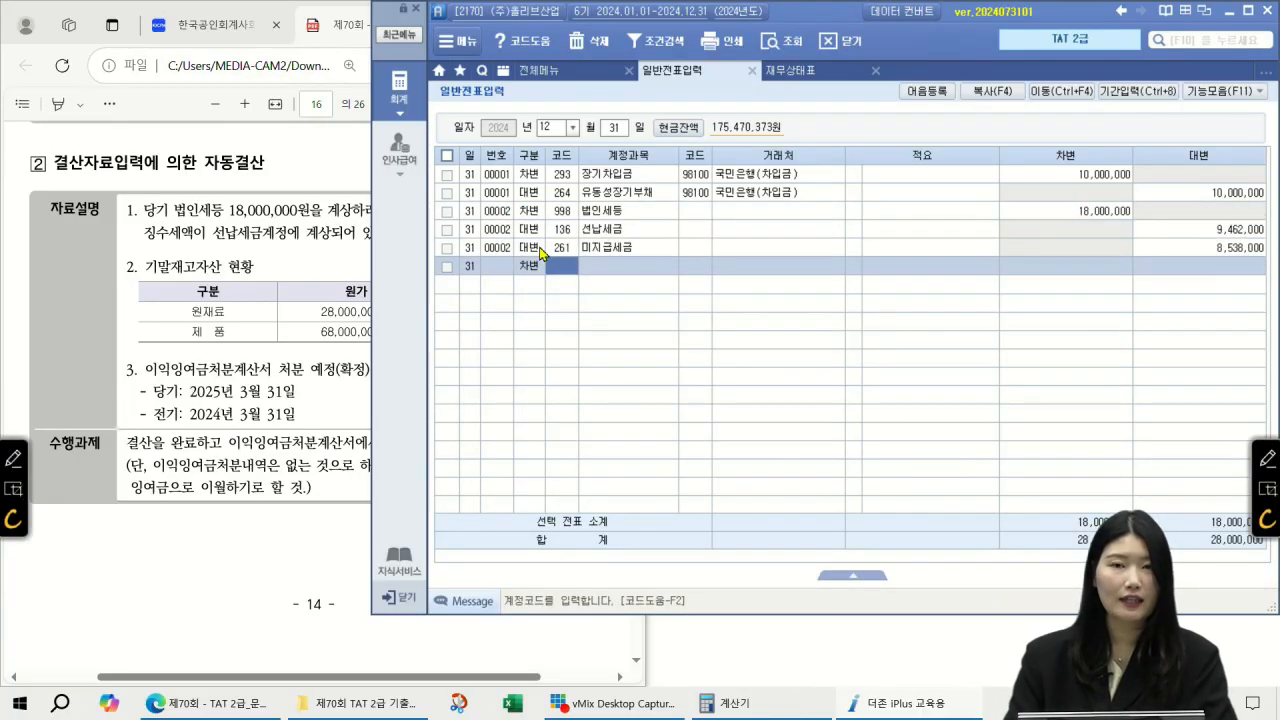
pyautogui.press('F2')
pyautogui.write('법인세')
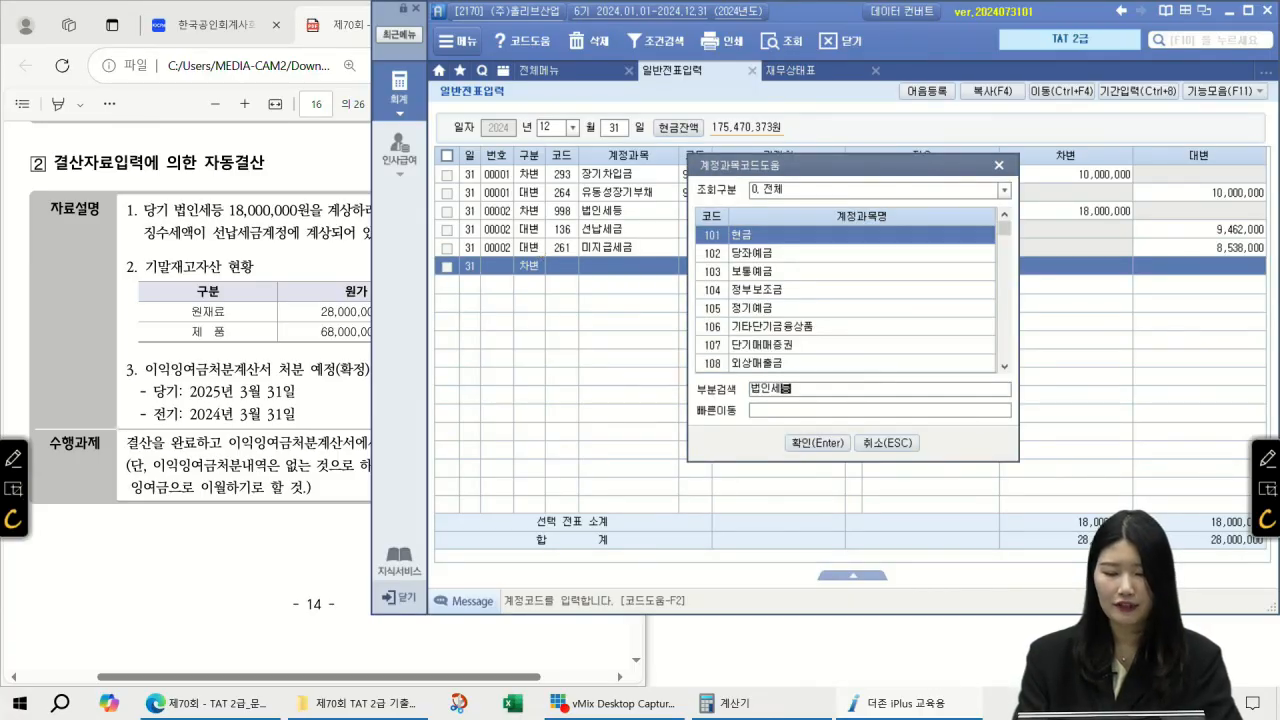
pyautogui.write('등')
pyautogui.press('Return')
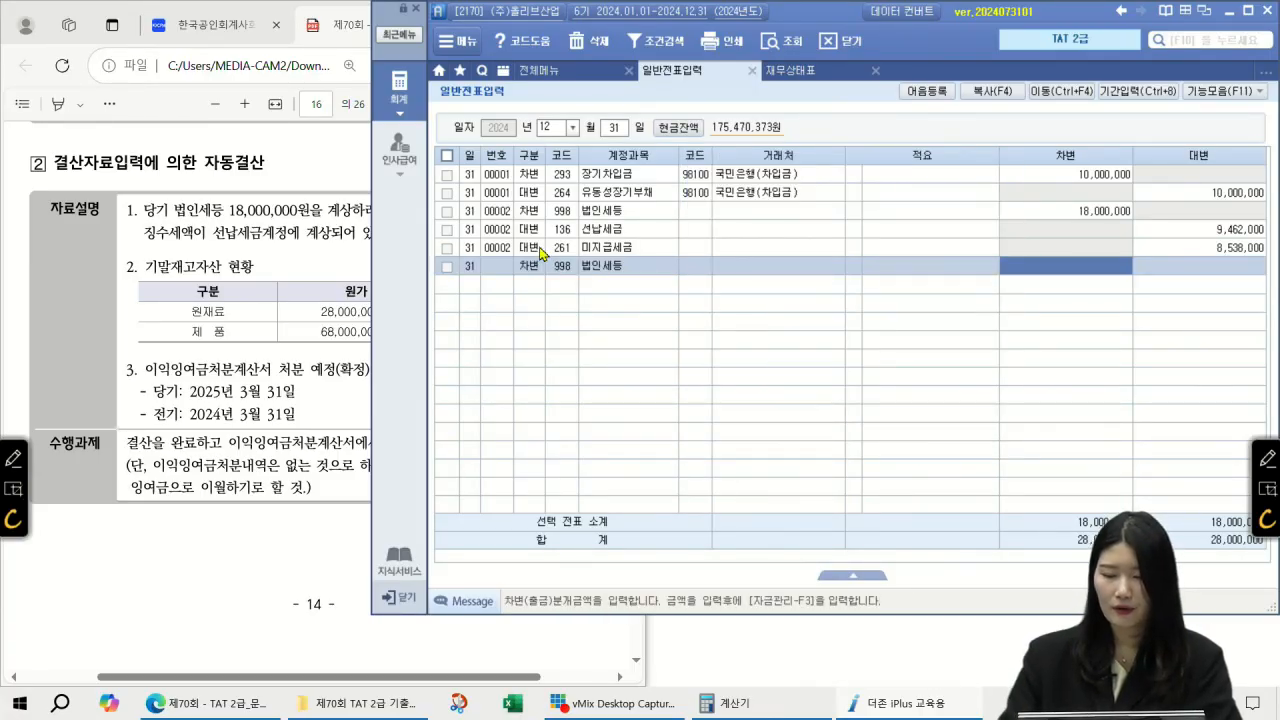
pyautogui.write('9453')
pyautogui.press('Escape')
pyautogui.write('9,462')
pyautogui.press('Return')
pyautogui.write('4')
pyautogui.press('F2')
pyautogui.write('선납세금')
pyautogui.press('Return')
pyautogui.press('Return')
pyautogui.press('Return')
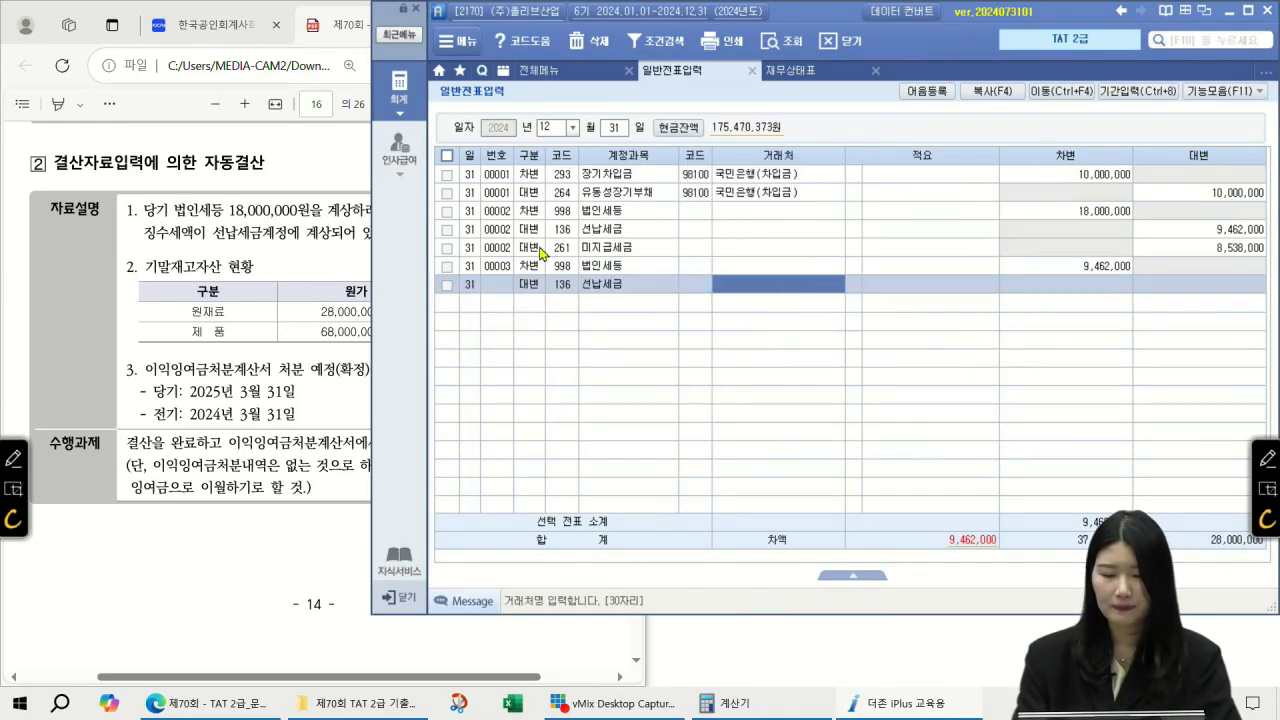
pyautogui.press('Return')
pyautogui.press('Return')
pyautogui.write('9462000')
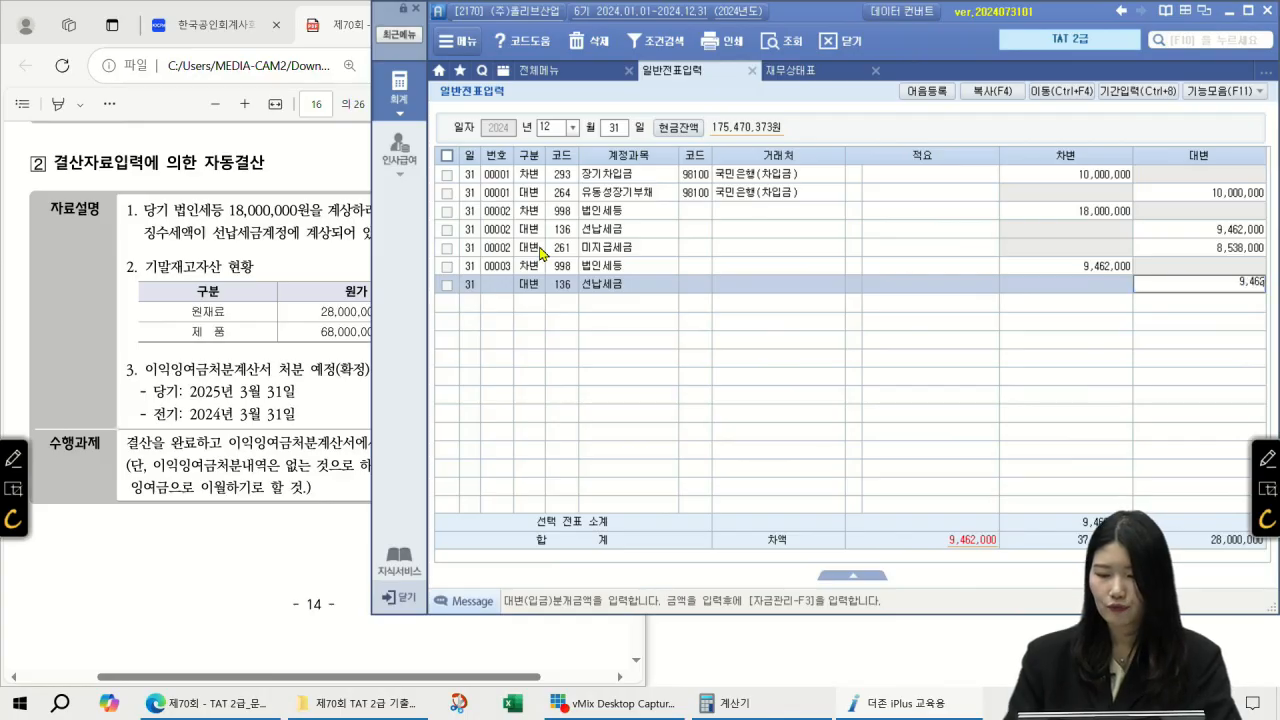
pyautogui.press('Return')
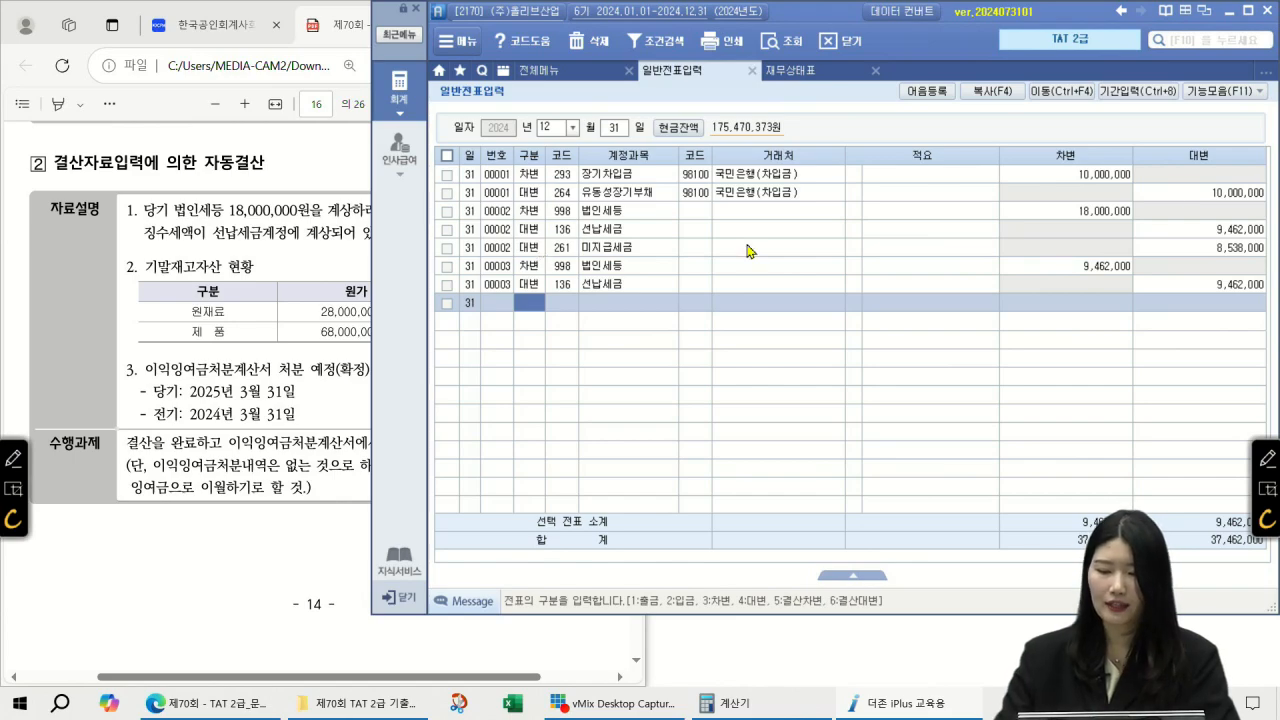
# Step: Delete all three lines of the 18,000,000 tax voucher 00002
pyautogui.click(1191, 249)
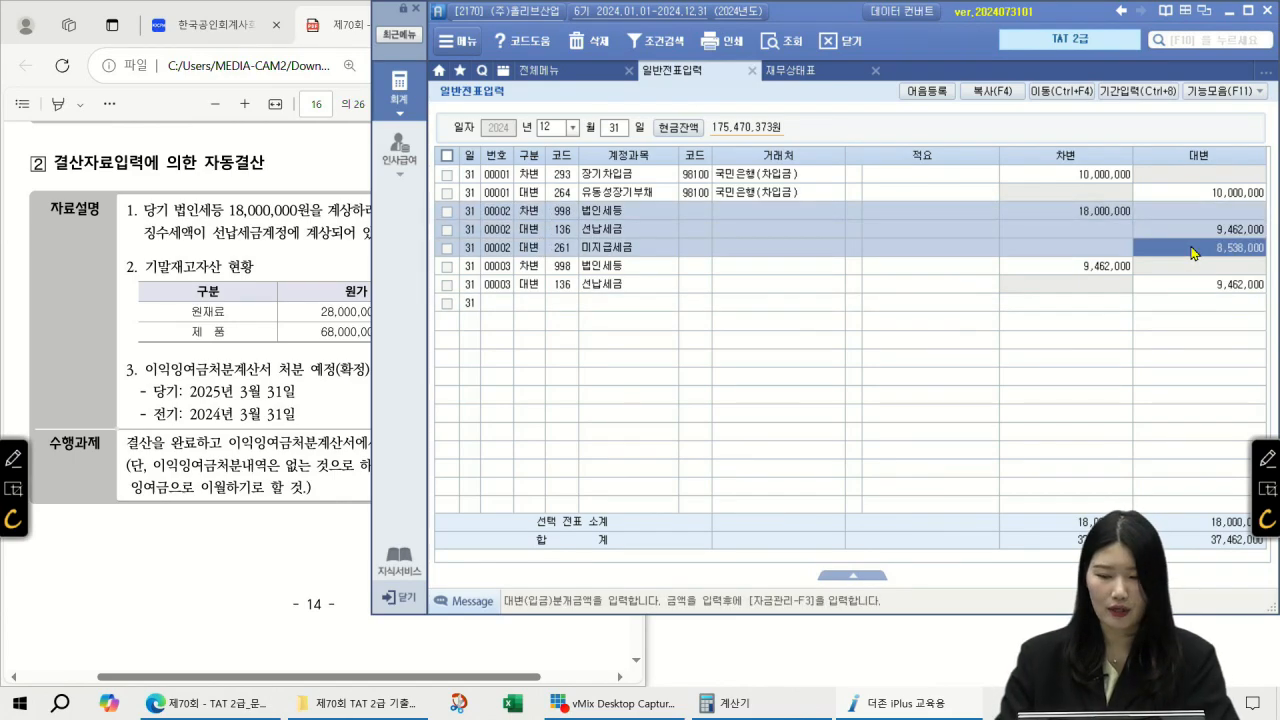
pyautogui.click(1131, 213)
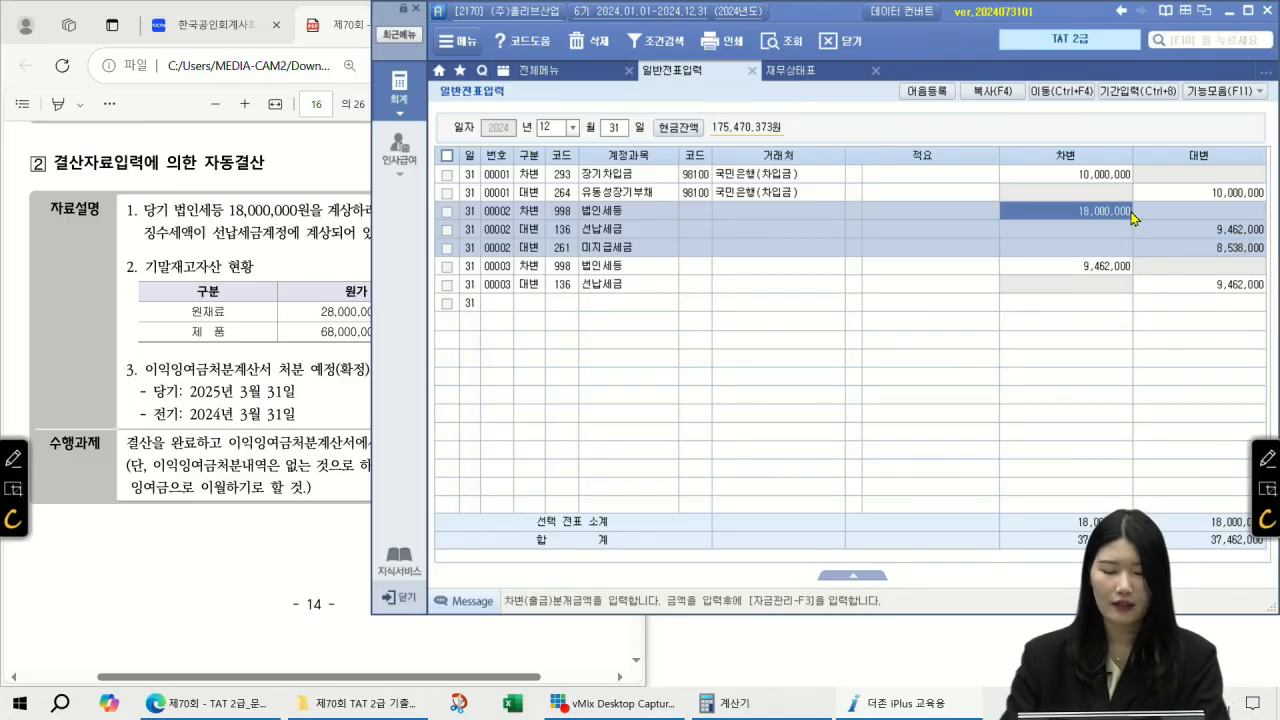
pyautogui.press('F5')
pyautogui.press('Return')
pyautogui.press('F5')
pyautogui.press('Return')
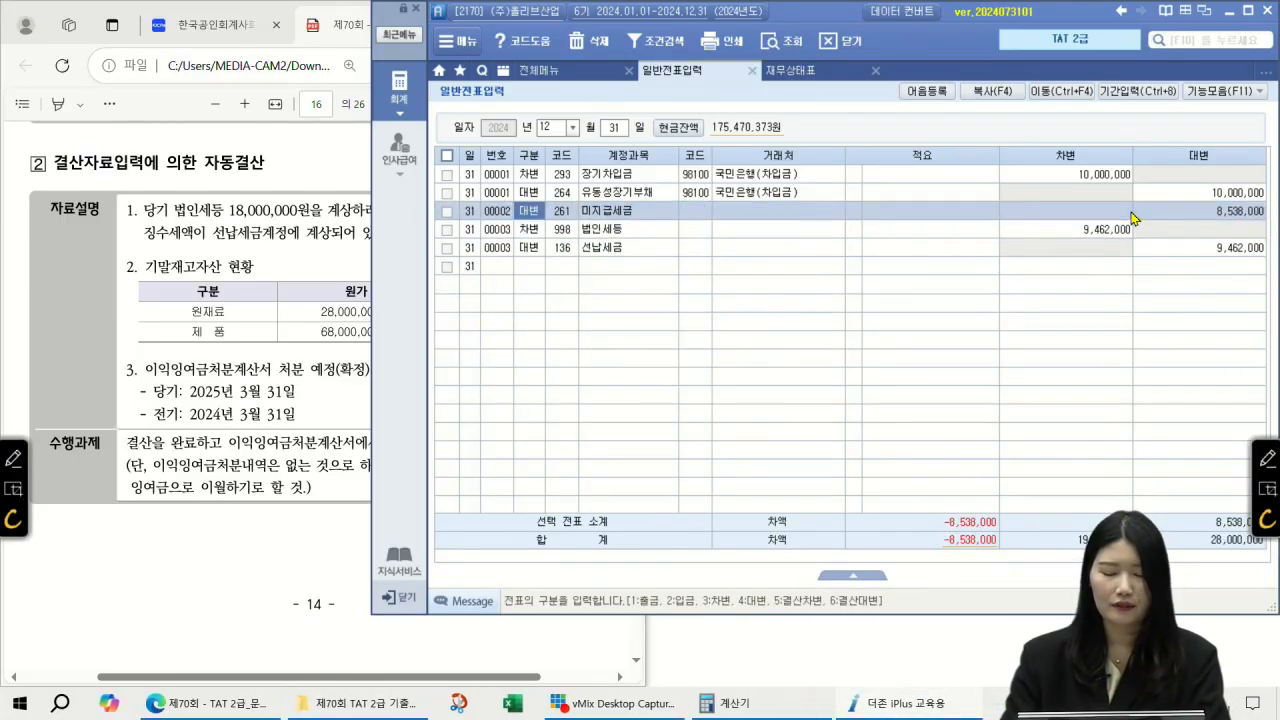
pyautogui.press('F5')
pyautogui.press('Return')
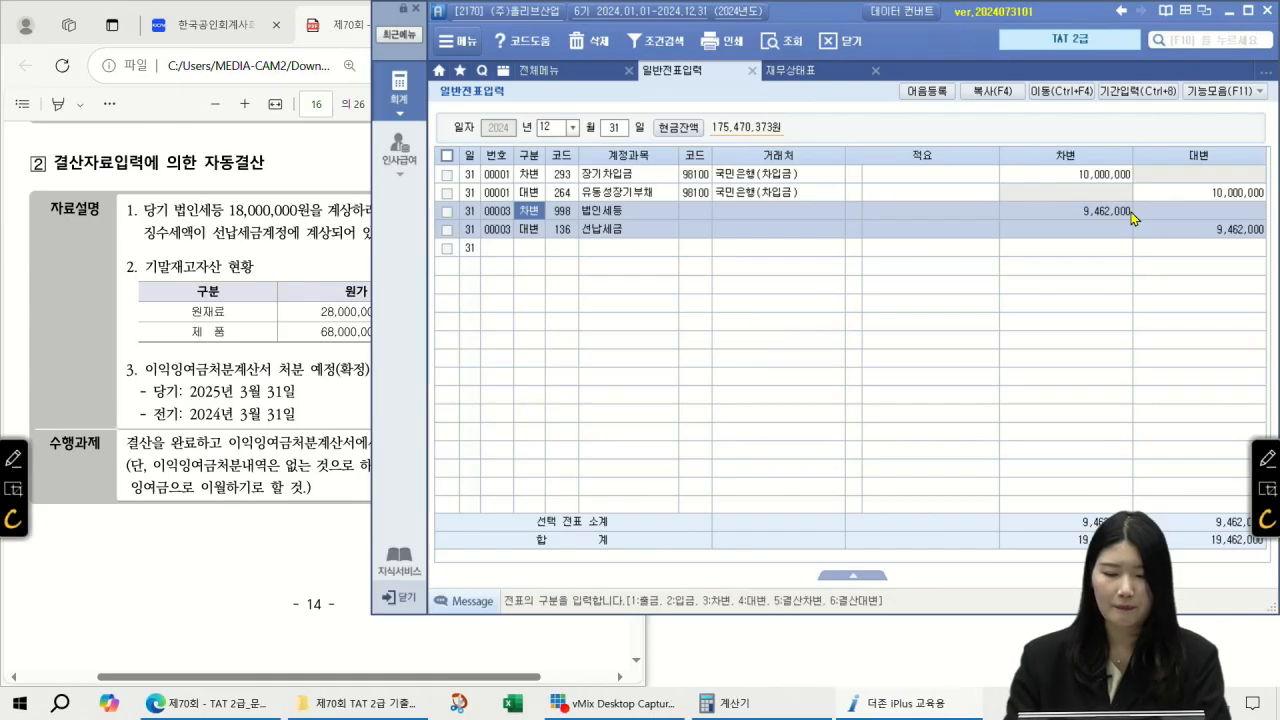
pyautogui.click(558, 72)
# Step: In 결산자료입력 for months 01–12, enter 8,538,000 as 법인세 계상, making 법인세등 18,000,000
pyautogui.click(1104, 149)
pyautogui.write('0112')
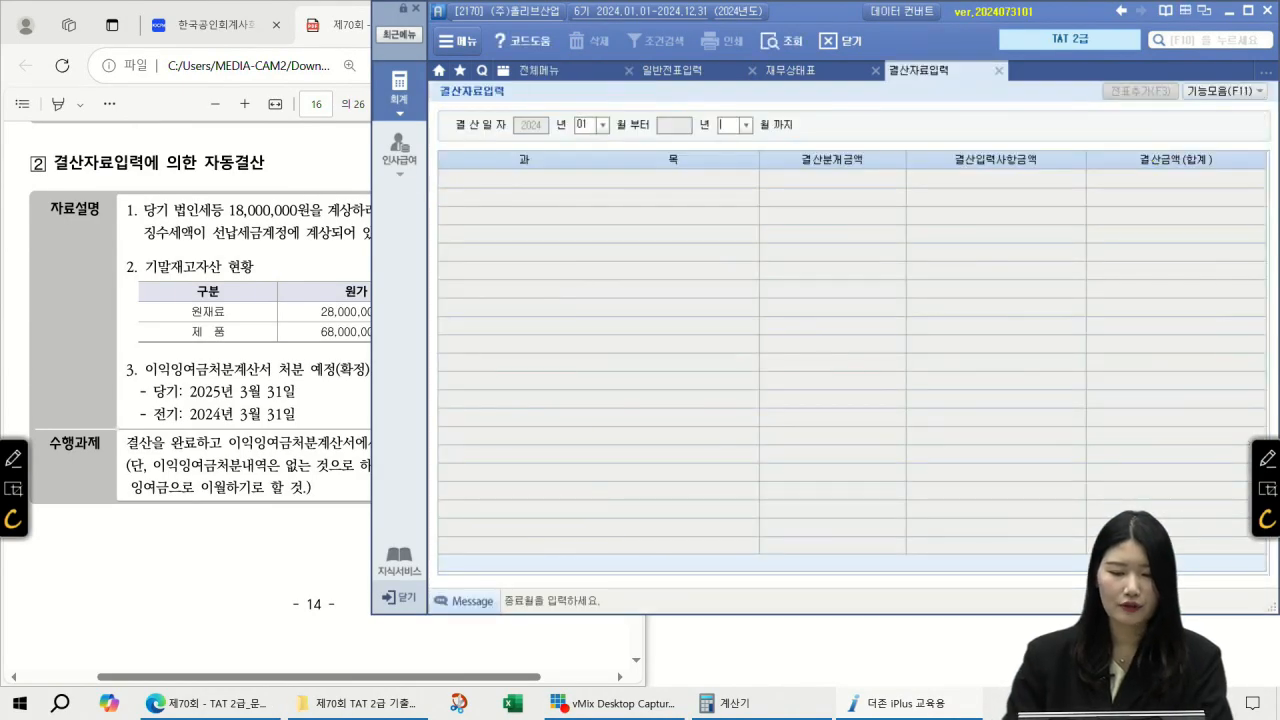
pyautogui.scroll(-10, 1174, 236)
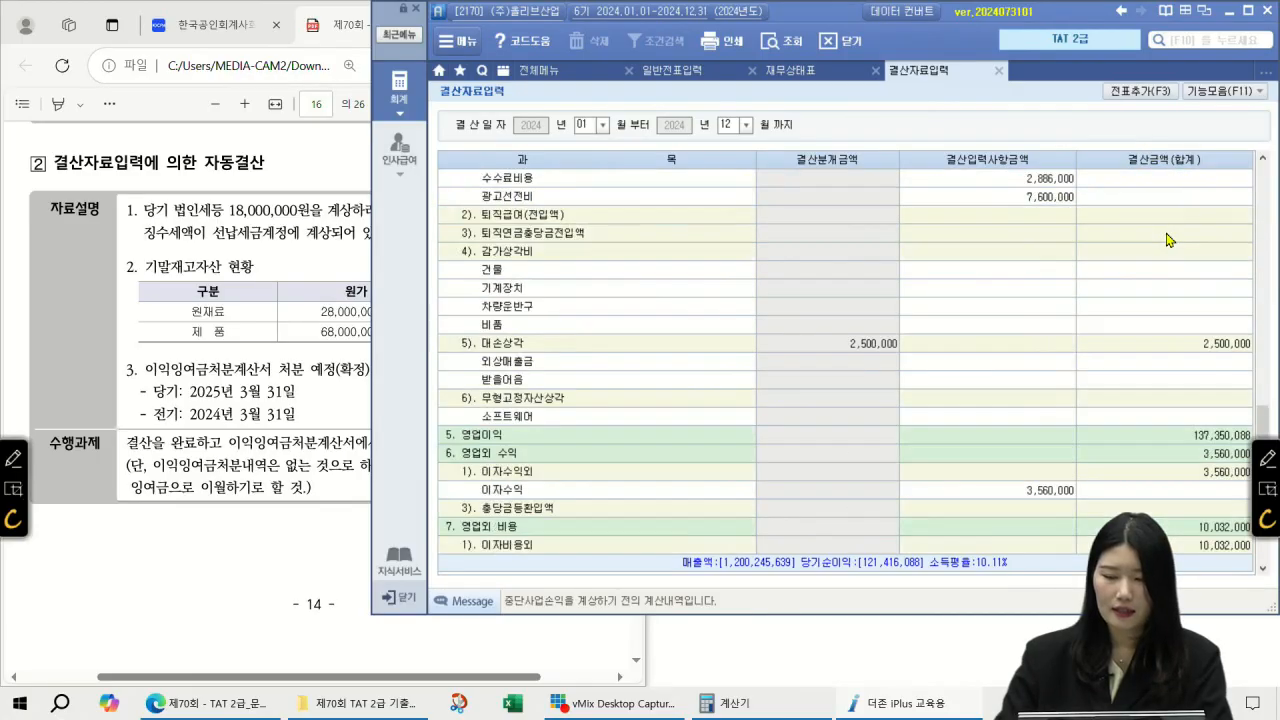
pyautogui.click(679, 510)
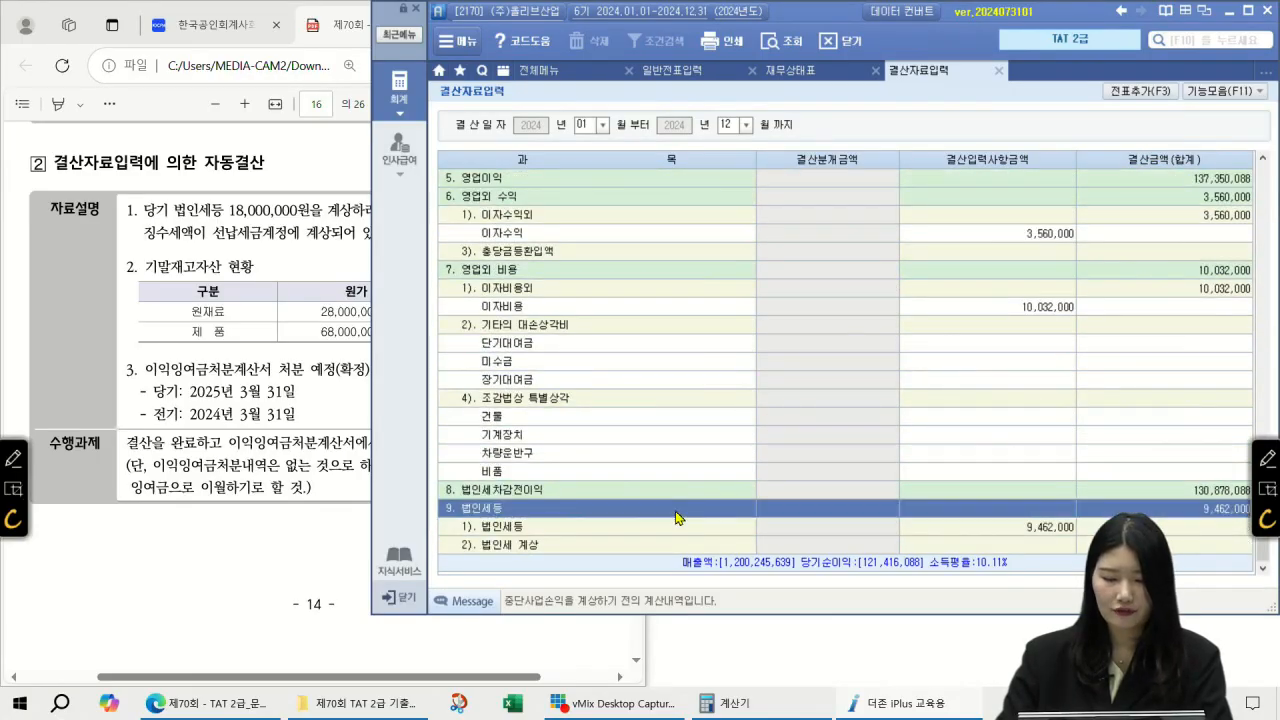
pyautogui.click(680, 528)
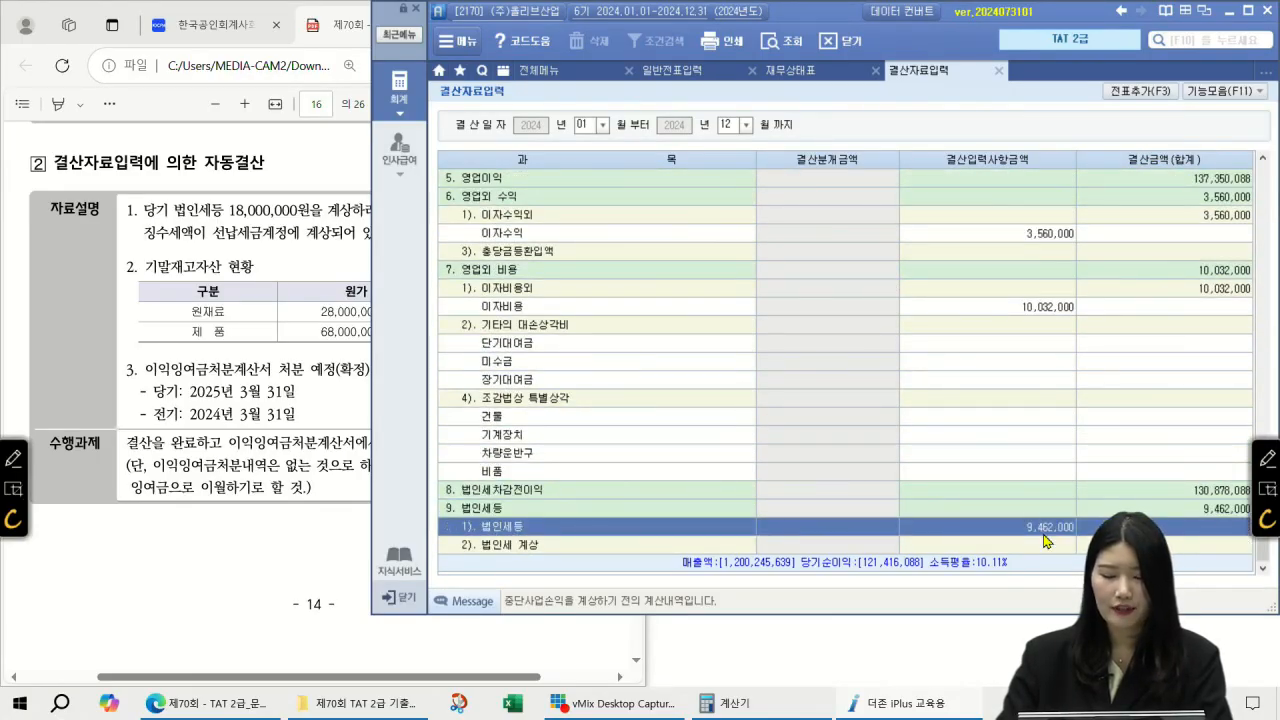
pyautogui.click(1045, 545)
pyautogui.click(1044, 529)
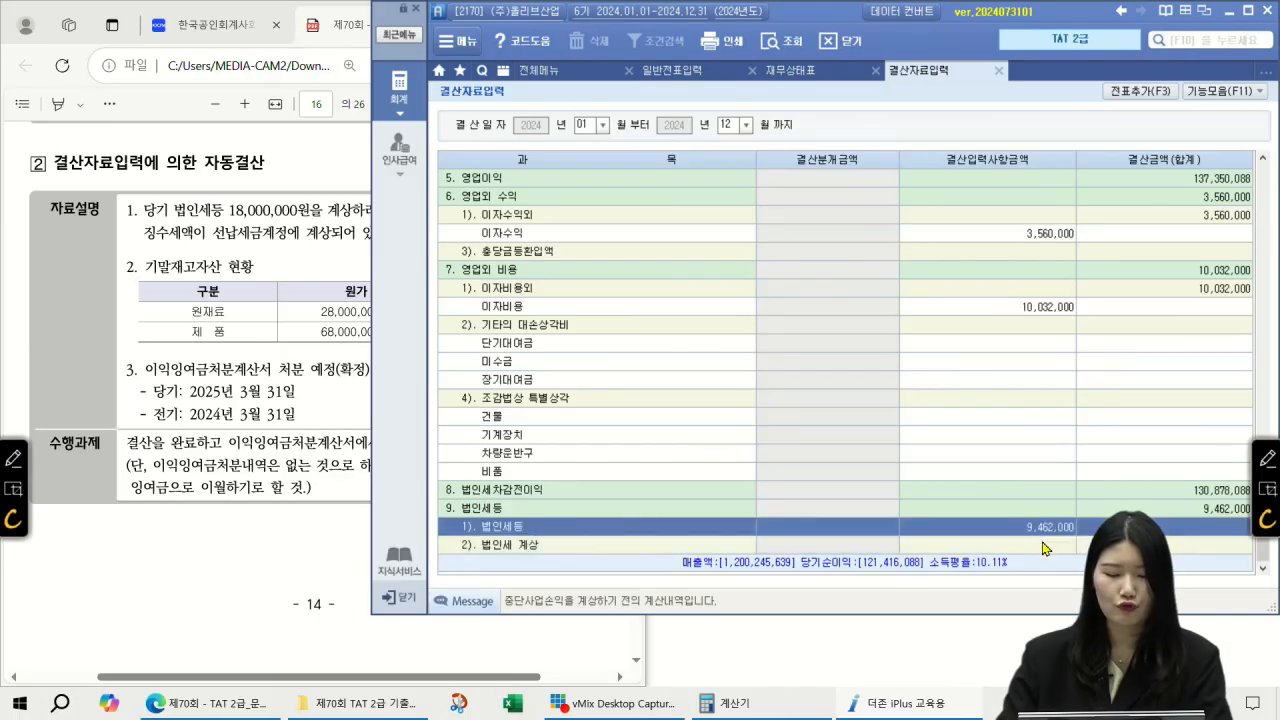
pyautogui.click(1045, 545)
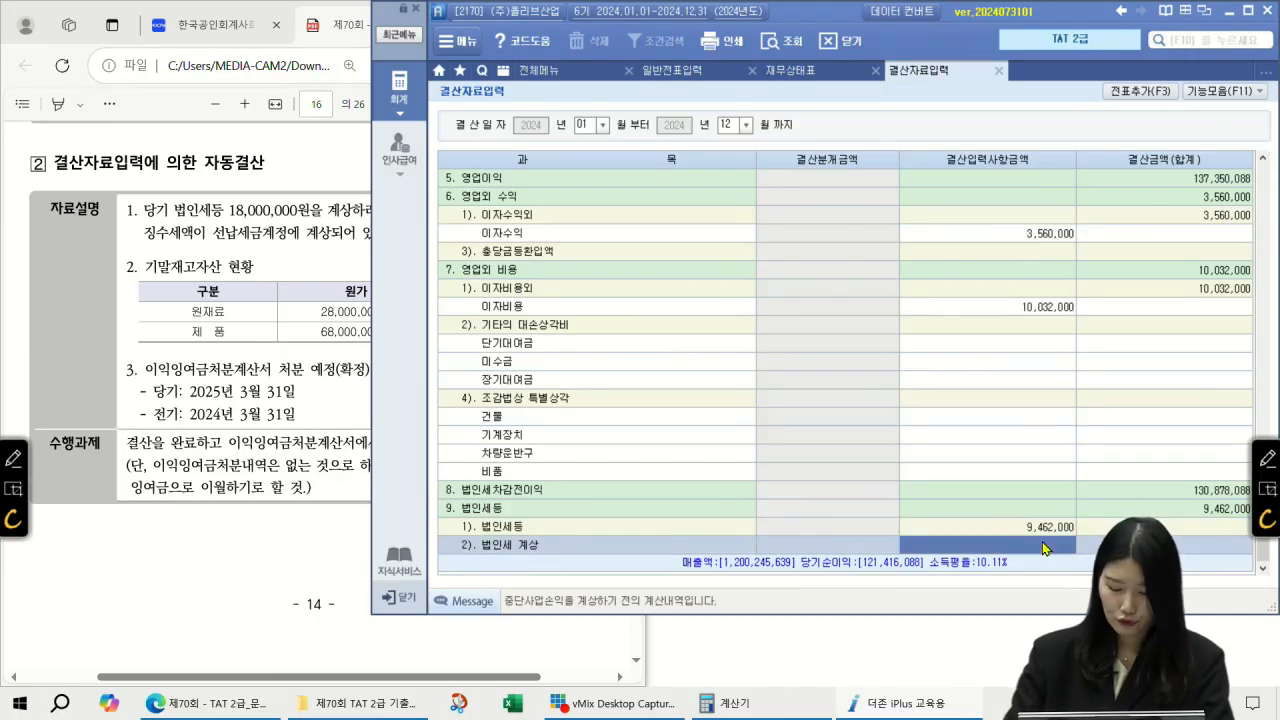
pyautogui.write('8,538,000')
pyautogui.press('Return')
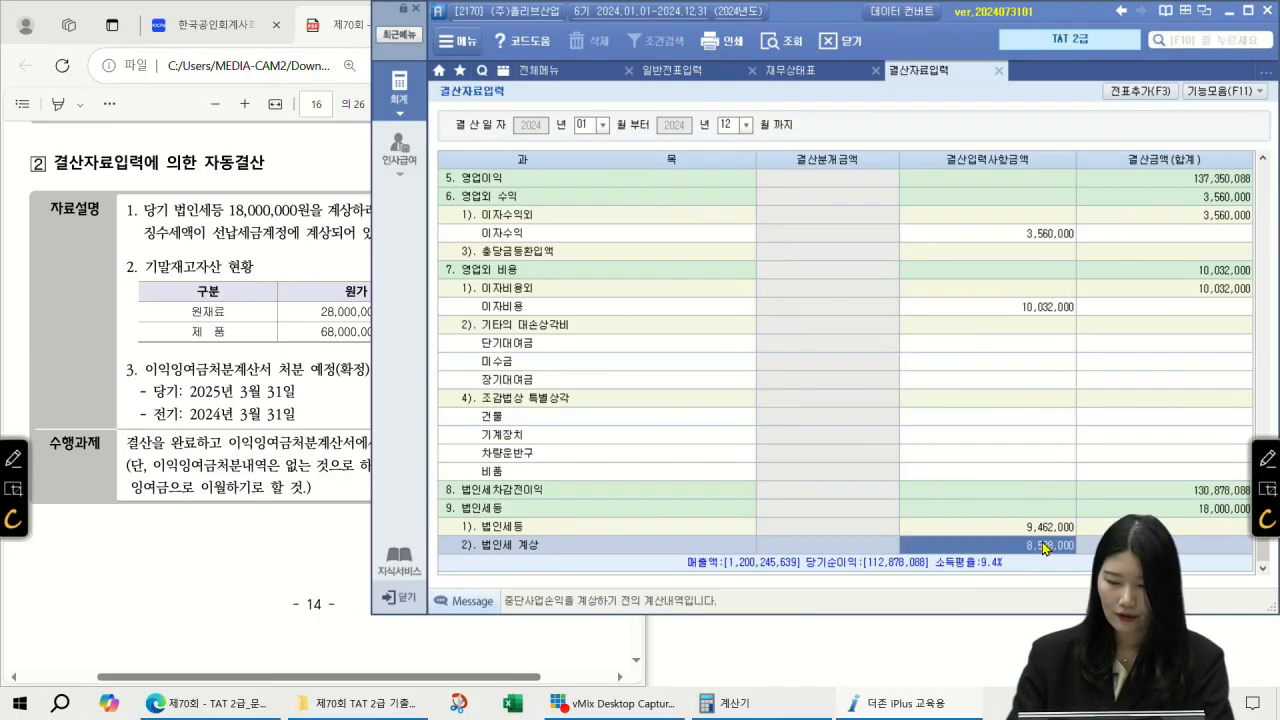
pyautogui.click(1045, 529)
pyautogui.click(1201, 510)
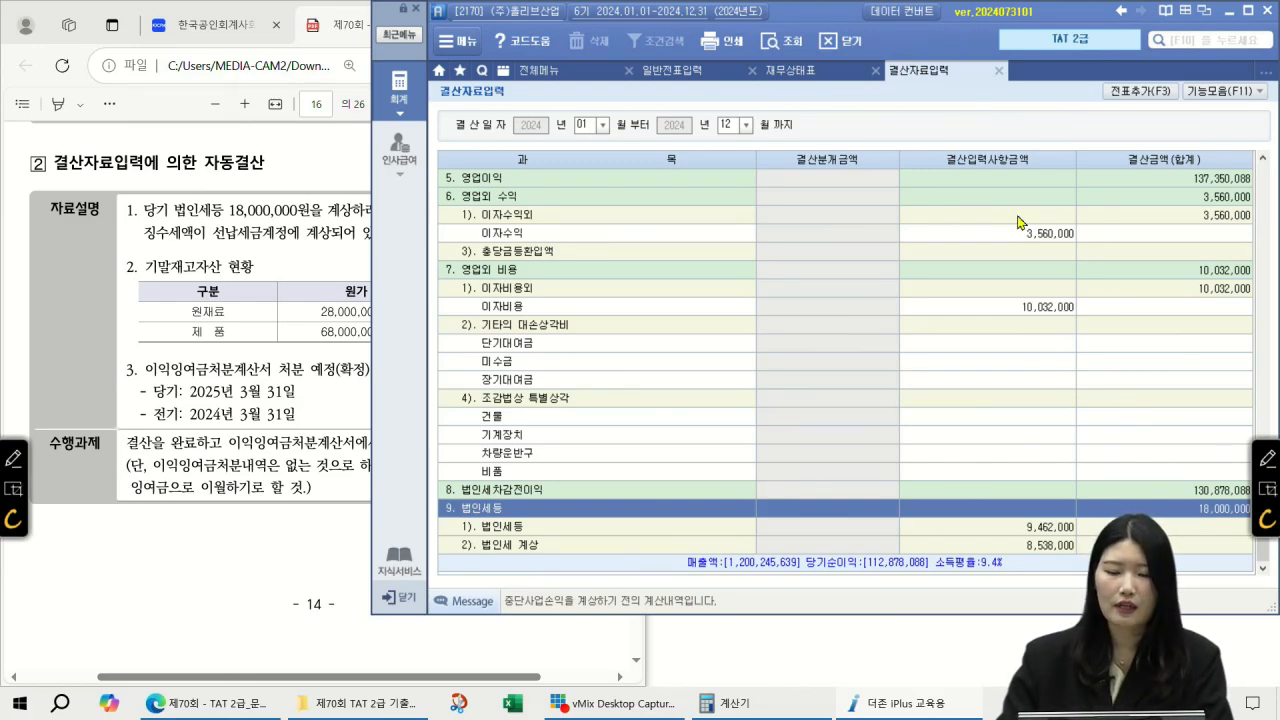
# Step: Check the vouchers in 일반전표입력, then return to the settlement screen and exam PDF
pyautogui.click(706, 76)
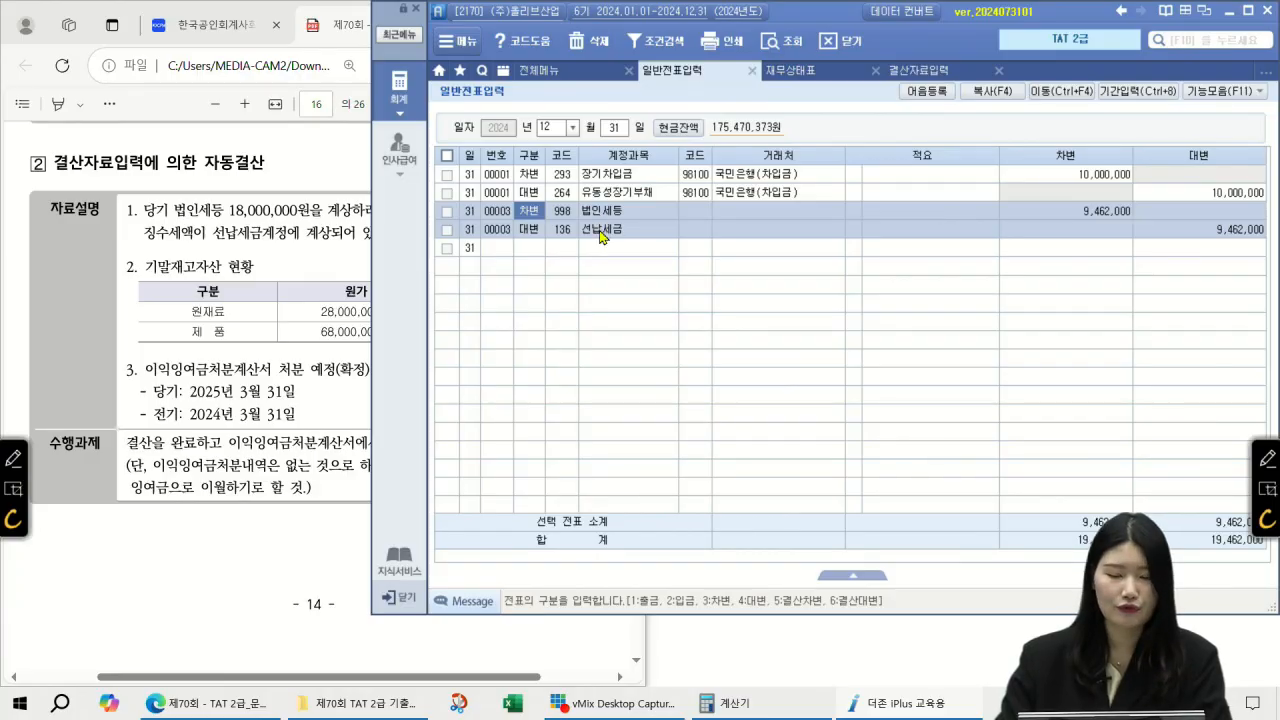
pyautogui.click(938, 72)
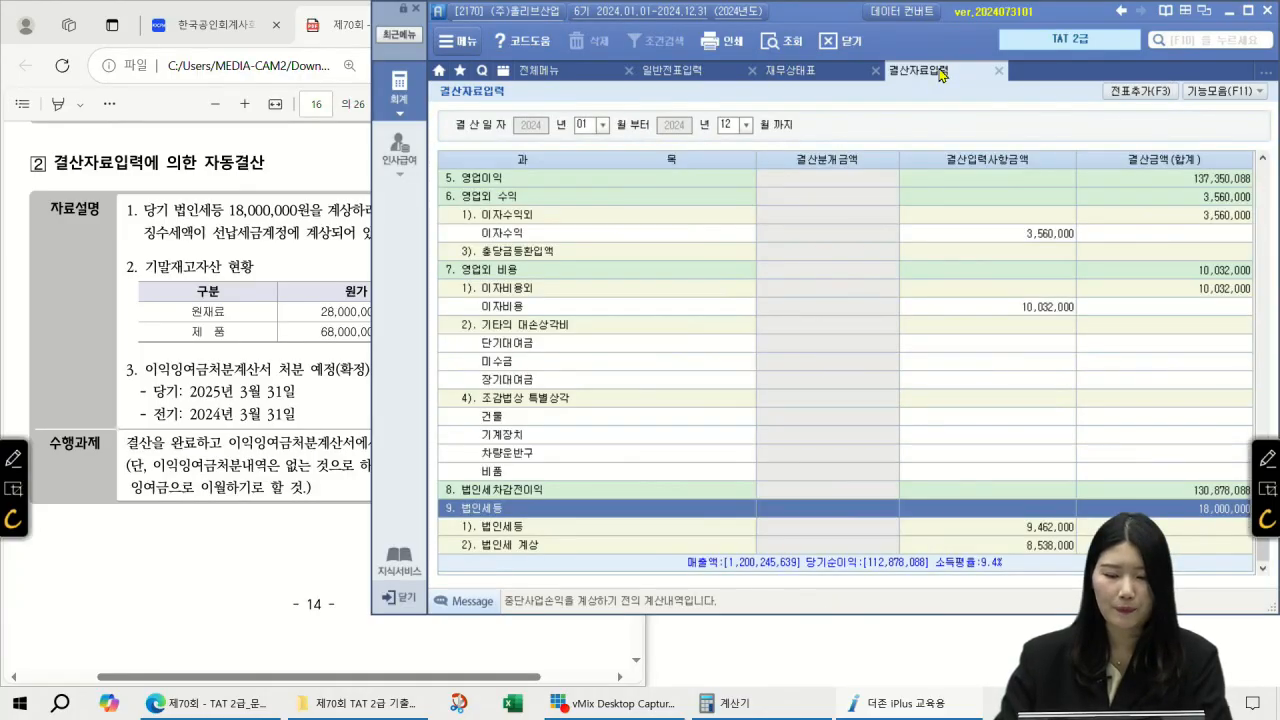
pyautogui.click(189, 455)
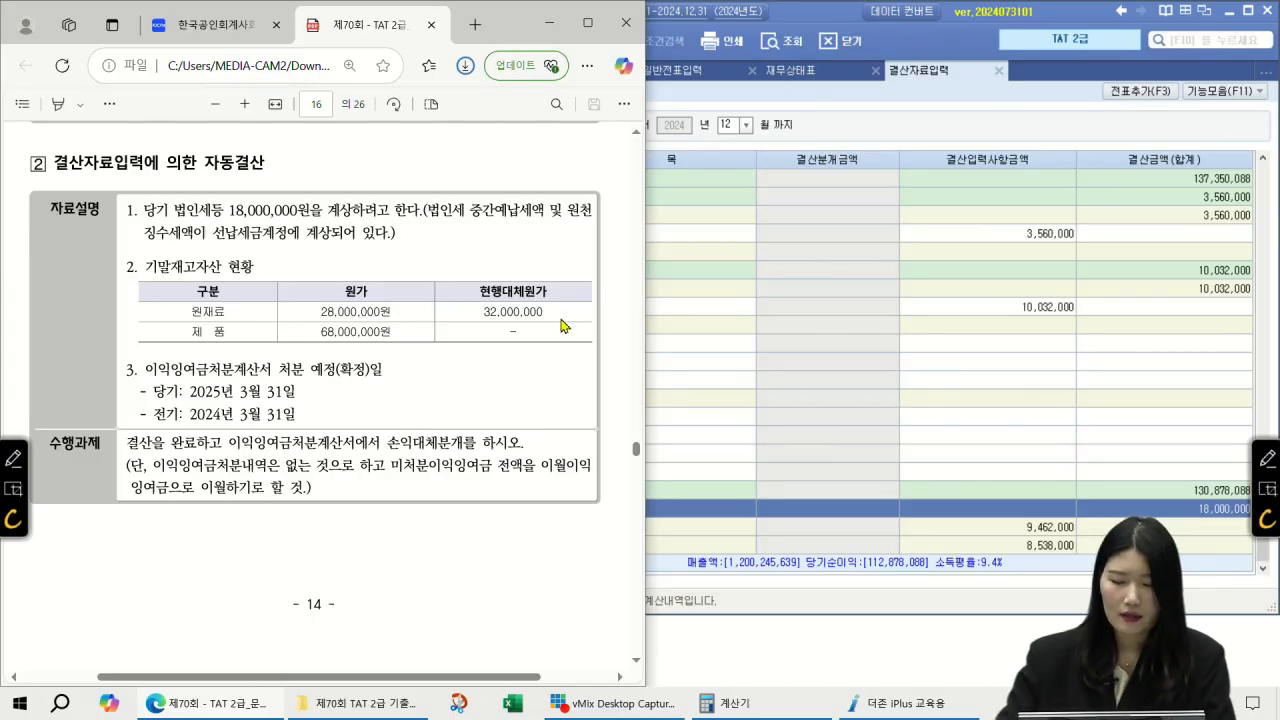
pyautogui.click(1268, 456)
pyautogui.moveTo(362, 266)
pyautogui.mouseDown()
pyautogui.moveTo(376, 302)
pyautogui.moveTo(384, 291)
pyautogui.mouseUp()
pyautogui.moveTo(312, 322); pyautogui.dragTo(398, 315)
pyautogui.moveTo(512, 256); pyautogui.dragTo(498, 284)
pyautogui.moveTo(520, 240)
pyautogui.mouseDown()
pyautogui.moveTo(542, 264)
pyautogui.moveTo(562, 242)
pyautogui.mouseUp()
pyautogui.moveTo(468, 324); pyautogui.dragTo(558, 314)
pyautogui.moveTo(418, 310)
pyautogui.mouseDown()
pyautogui.moveTo(444, 309)
pyautogui.moveTo(438, 318)
pyautogui.mouseUp()
pyautogui.moveTo(440, 302); pyautogui.dragTo(446, 306)
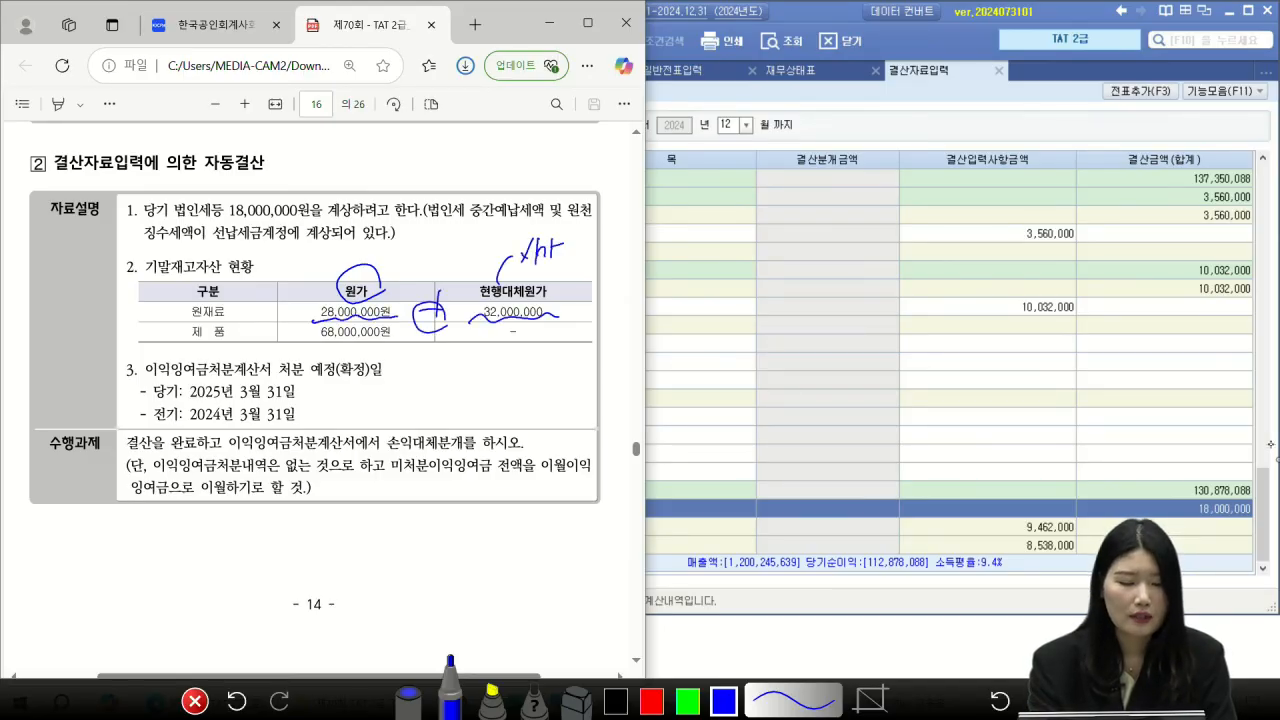
pyautogui.moveTo(208, 288)
pyautogui.mouseDown()
pyautogui.moveTo(140, 268)
pyautogui.moveTo(202, 284)
pyautogui.moveTo(262, 248)
pyautogui.moveTo(296, 261)
pyautogui.mouseUp()
pyautogui.moveTo(285, 248)
pyautogui.mouseDown()
pyautogui.moveTo(285, 276)
pyautogui.moveTo(298, 250)
pyautogui.mouseUp()
pyautogui.moveTo(312, 244)
pyautogui.mouseDown()
pyautogui.moveTo(330, 277)
pyautogui.moveTo(310, 278)
pyautogui.mouseUp()
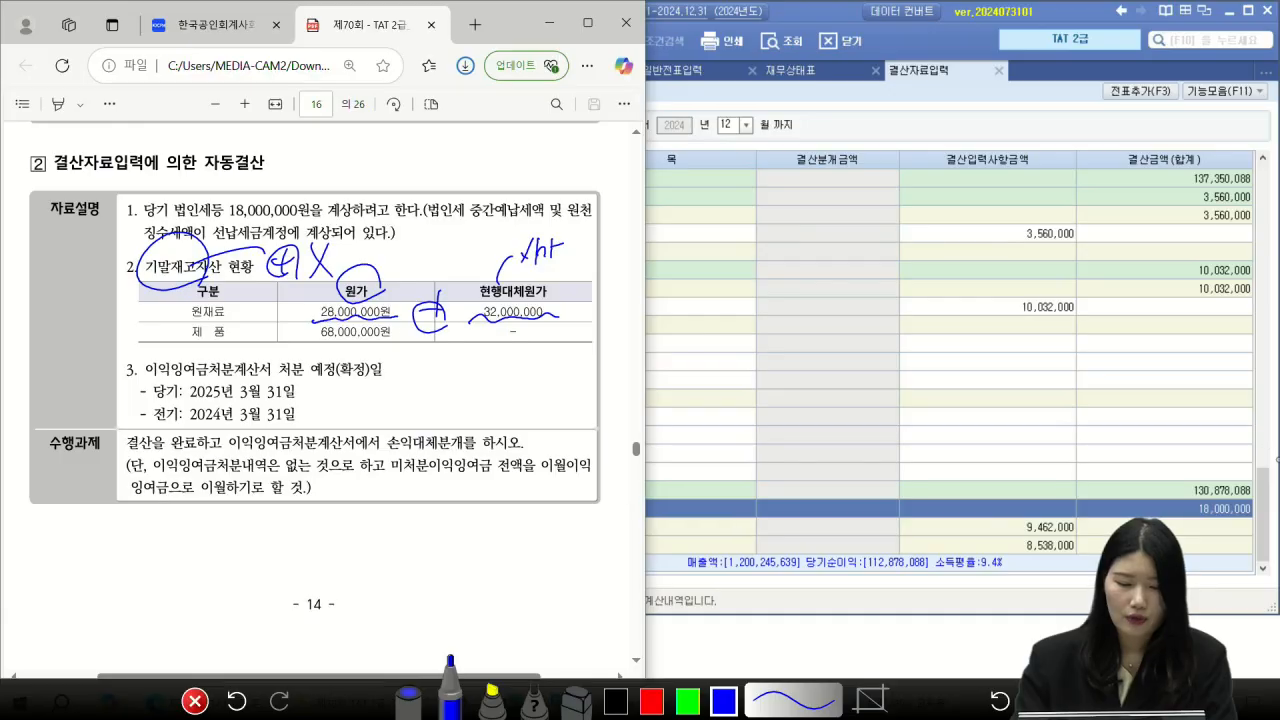
pyautogui.click(195, 701)
pyautogui.click(1268, 459)
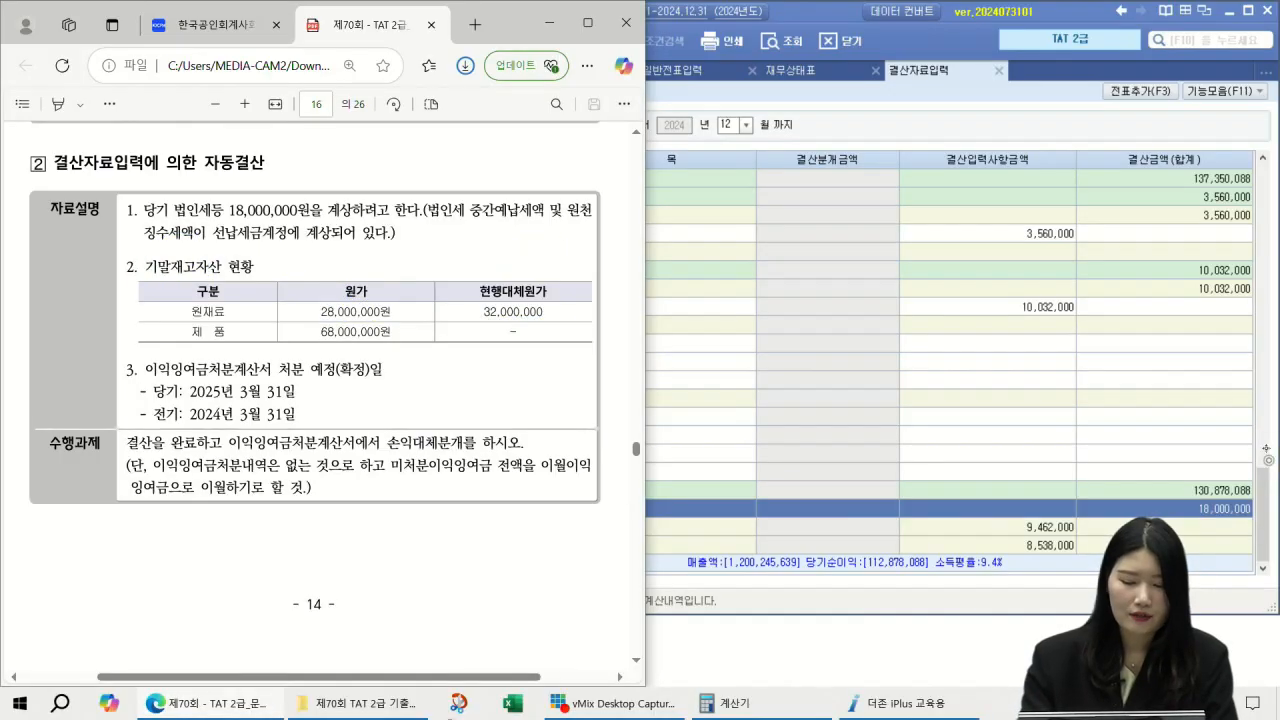
pyautogui.moveTo(182, 285); pyautogui.dragTo(228, 273)
pyautogui.moveTo(205, 230); pyautogui.dragTo(208, 272)
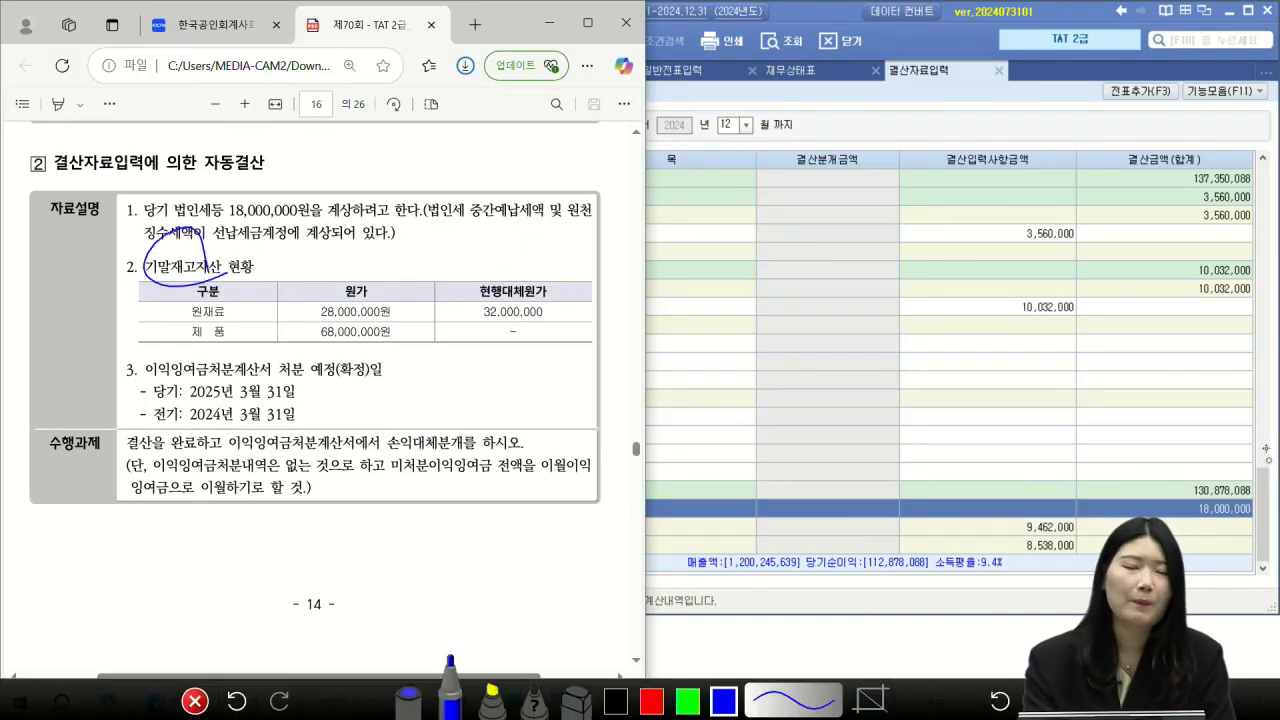
pyautogui.moveTo(390, 266)
pyautogui.mouseDown()
pyautogui.moveTo(414, 263)
pyautogui.moveTo(414, 284)
pyautogui.mouseUp()
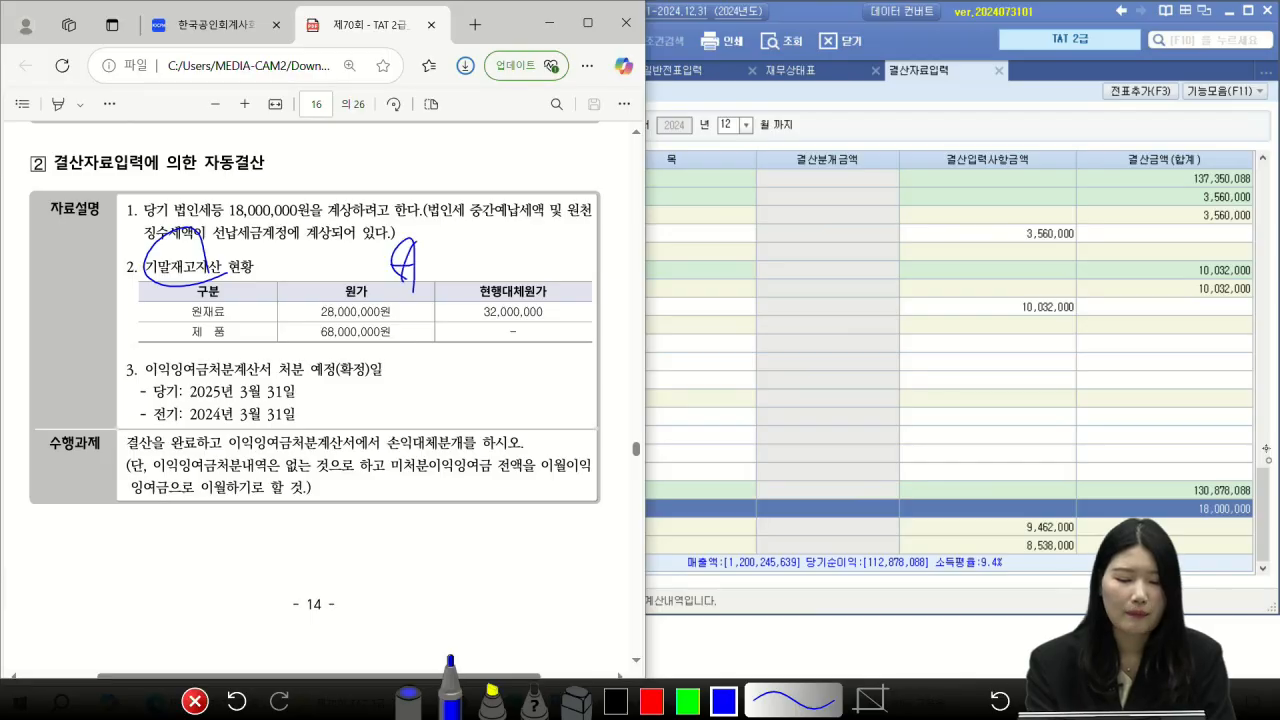
pyautogui.moveTo(494, 236)
pyautogui.mouseDown()
pyautogui.moveTo(518, 250)
pyautogui.moveTo(566, 244)
pyautogui.mouseUp()
pyautogui.moveTo(492, 270)
pyautogui.mouseDown()
pyautogui.moveTo(566, 260)
pyautogui.moveTo(606, 210)
pyautogui.moveTo(590, 243)
pyautogui.mouseUp()
pyautogui.moveTo(552, 292)
pyautogui.mouseDown()
pyautogui.moveTo(578, 288)
pyautogui.moveTo(564, 312)
pyautogui.mouseUp()
pyautogui.moveTo(584, 274)
pyautogui.mouseDown()
pyautogui.moveTo(580, 300)
pyautogui.moveTo(592, 290)
pyautogui.mouseUp()
pyautogui.moveTo(552, 328)
pyautogui.mouseDown()
pyautogui.moveTo(566, 324)
pyautogui.moveTo(562, 354)
pyautogui.mouseUp()
pyautogui.moveTo(578, 308)
pyautogui.mouseDown()
pyautogui.moveTo(580, 354)
pyautogui.moveTo(584, 340)
pyautogui.mouseUp()
pyautogui.moveTo(594, 318); pyautogui.dragTo(592, 320)
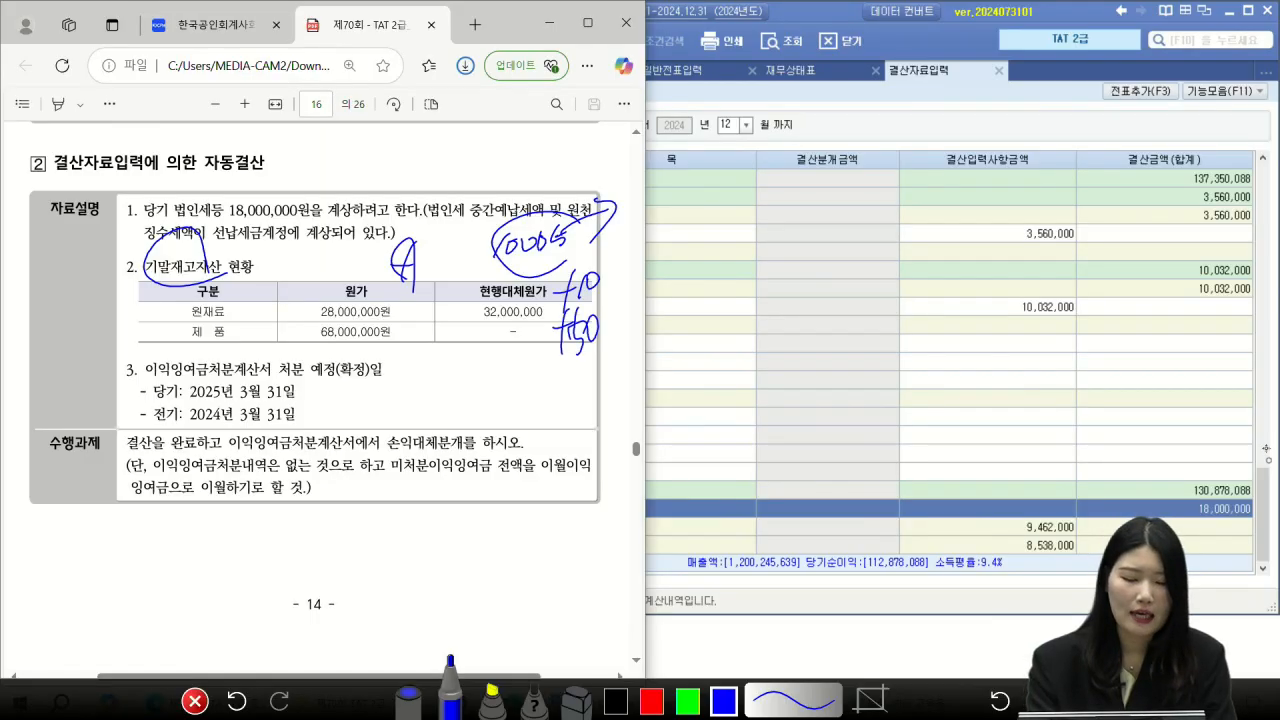
pyautogui.moveTo(534, 276); pyautogui.dragTo(490, 326)
pyautogui.moveTo(504, 292); pyautogui.dragTo(518, 352)
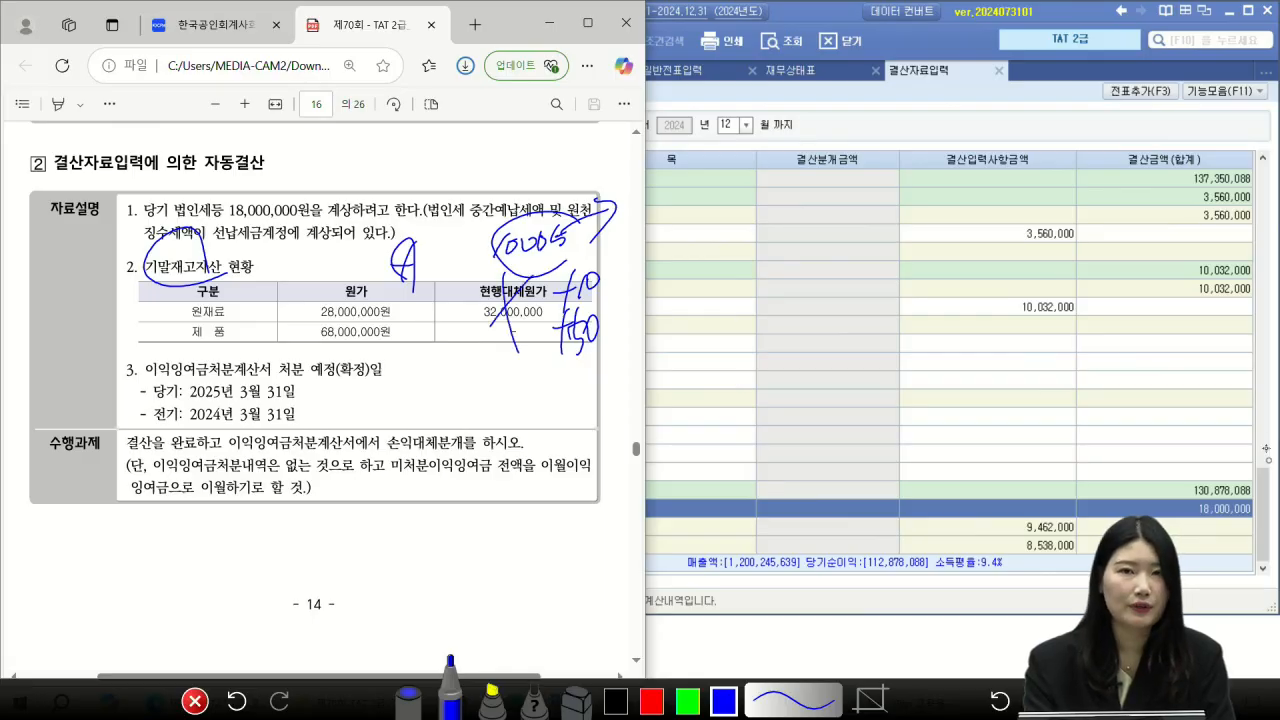
pyautogui.click(195, 701)
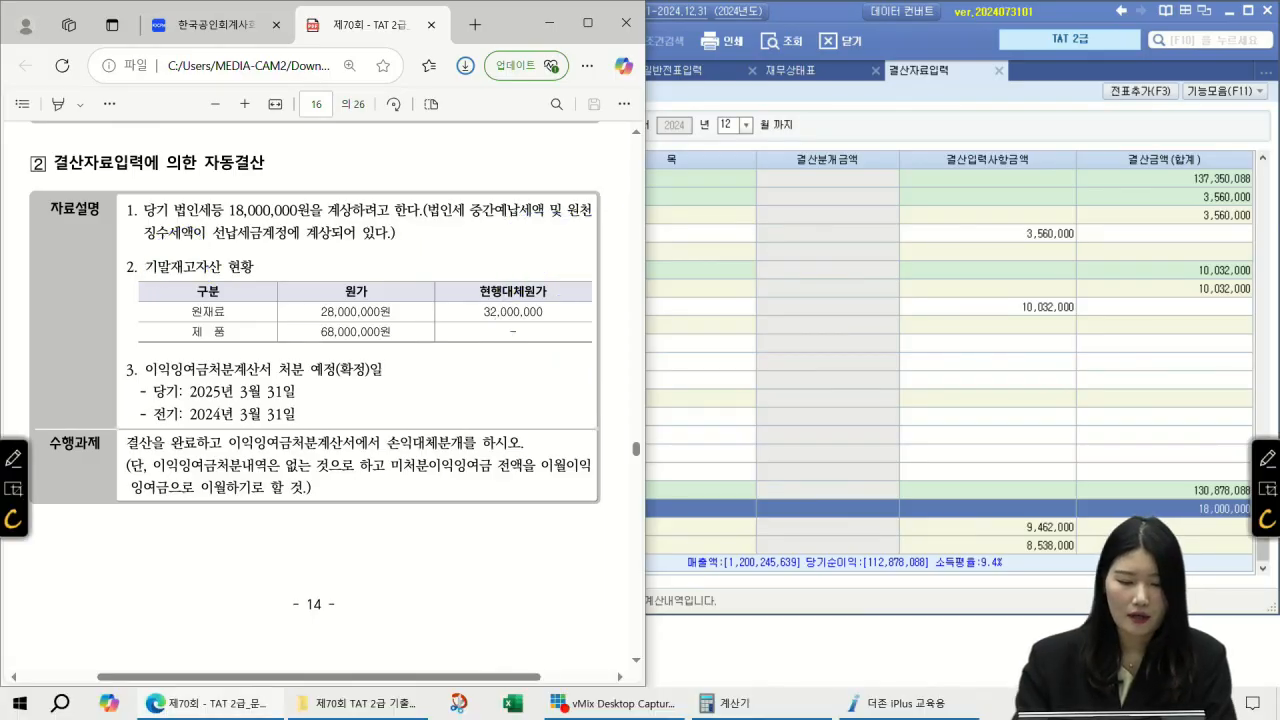
pyautogui.hscroll(1, 318, 400)
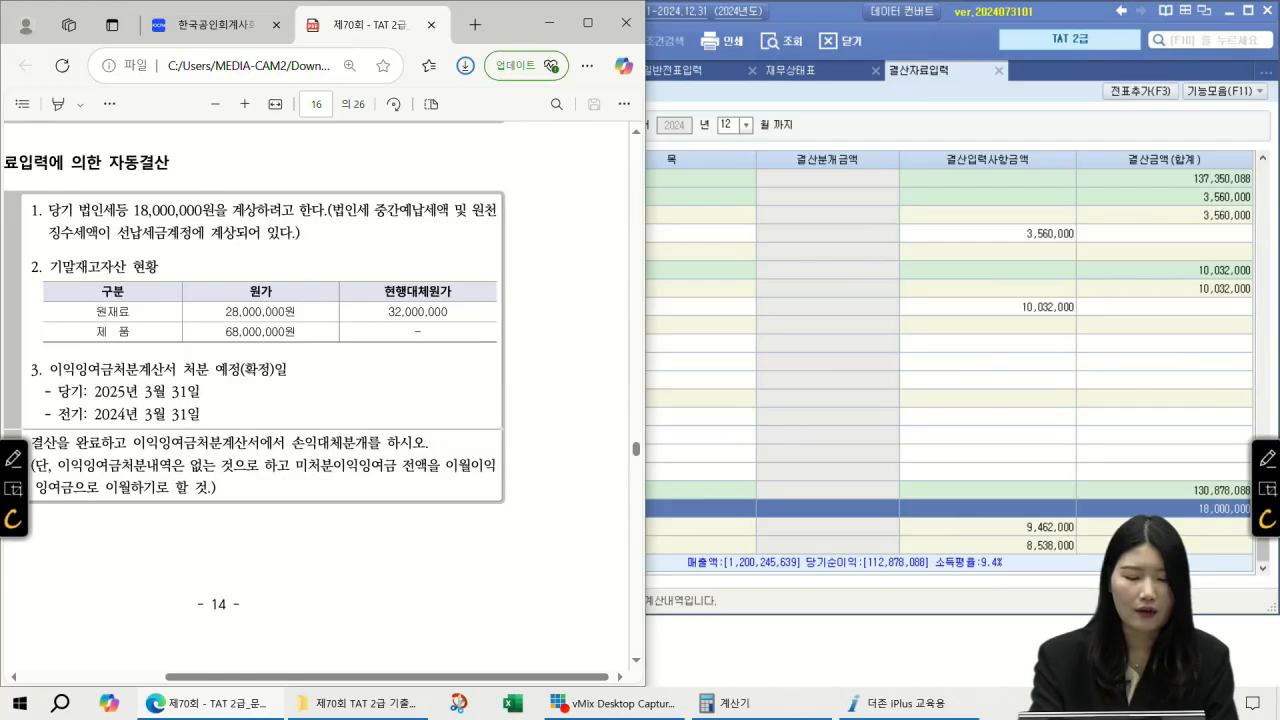
pyautogui.hscroll(-1, 318, 400)
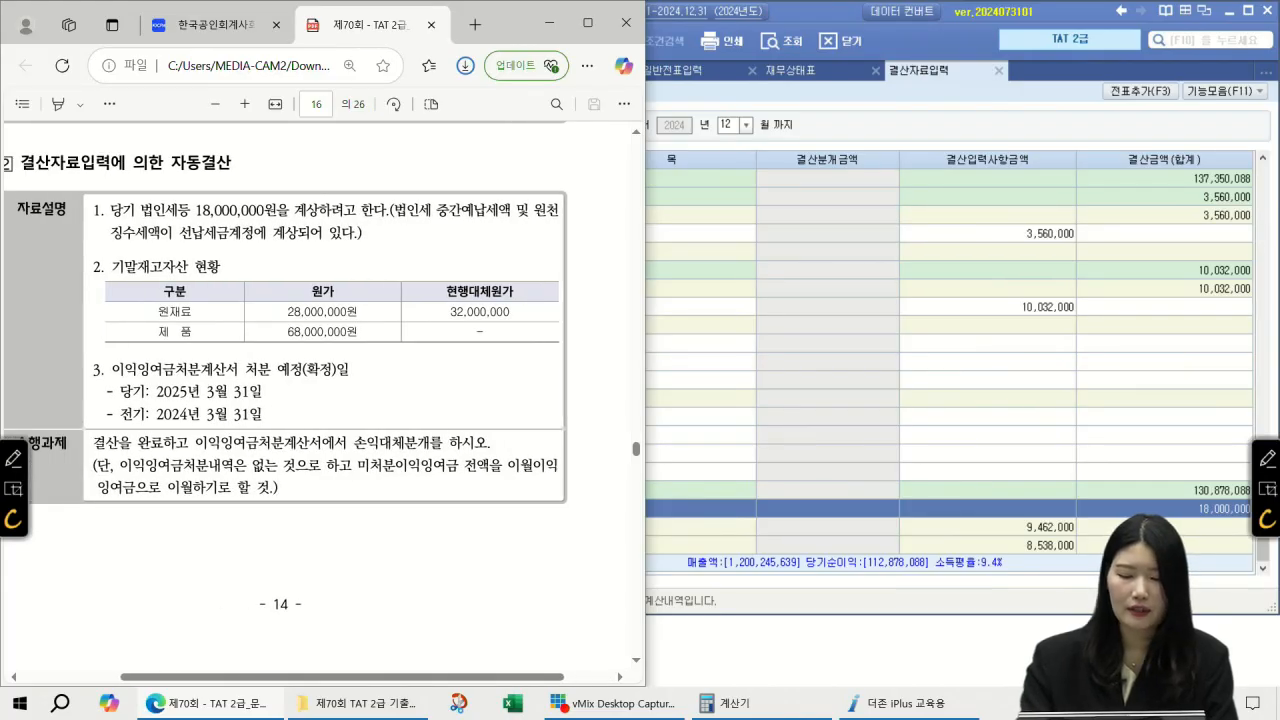
pyautogui.click(1267, 455)
pyautogui.moveTo(250, 252)
pyautogui.mouseDown()
pyautogui.moveTo(258, 276)
pyautogui.moveTo(282, 250)
pyautogui.moveTo(282, 264)
pyautogui.mouseUp()
pyautogui.moveTo(274, 260); pyautogui.dragTo(285, 270)
pyautogui.moveTo(286, 254); pyautogui.dragTo(305, 258)
pyautogui.moveTo(501, 279); pyautogui.dragTo(449, 360)
pyautogui.moveTo(451, 284); pyautogui.dragTo(469, 346)
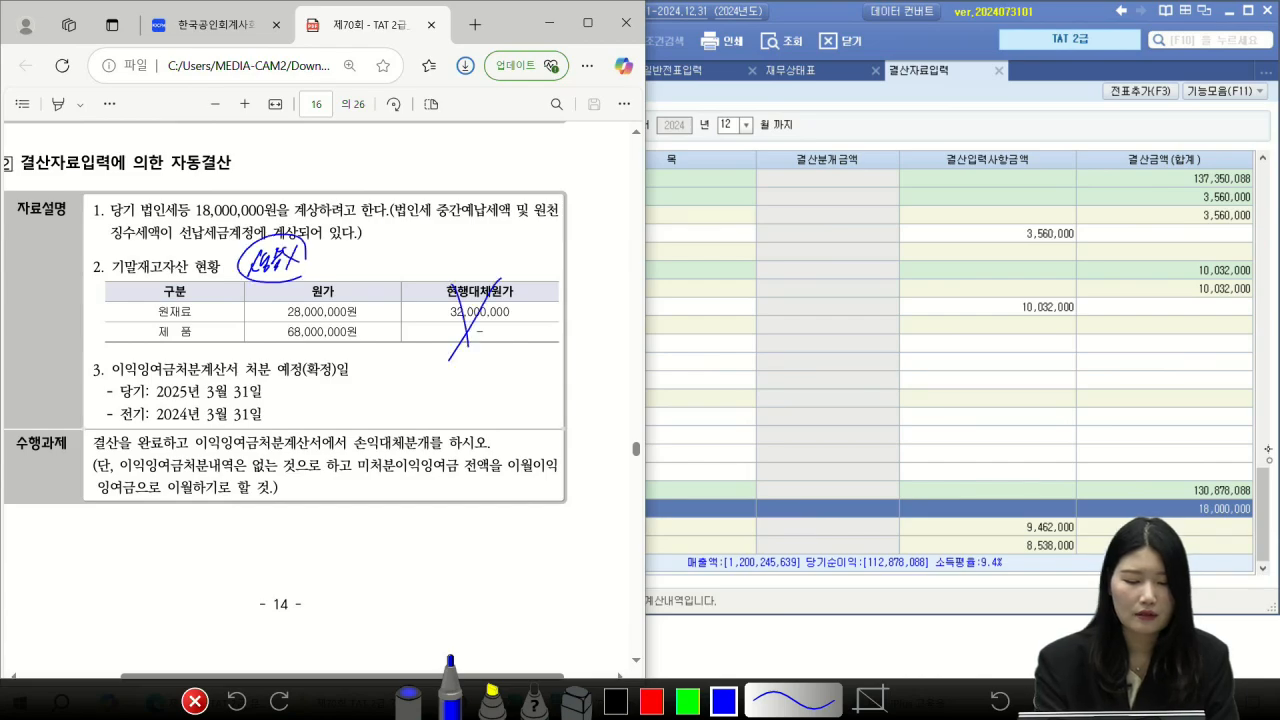
pyautogui.moveTo(357, 250)
pyautogui.mouseDown()
pyautogui.moveTo(368, 272)
pyautogui.moveTo(400, 266)
pyautogui.mouseUp()
pyautogui.moveTo(404, 262)
pyautogui.mouseDown()
pyautogui.moveTo(422, 234)
pyautogui.moveTo(380, 288)
pyautogui.mouseUp()
pyautogui.moveTo(380, 288)
pyautogui.mouseDown()
pyautogui.moveTo(420, 218)
pyautogui.moveTo(442, 258)
pyautogui.mouseUp()
pyautogui.moveTo(448, 228); pyautogui.dragTo(446, 276)
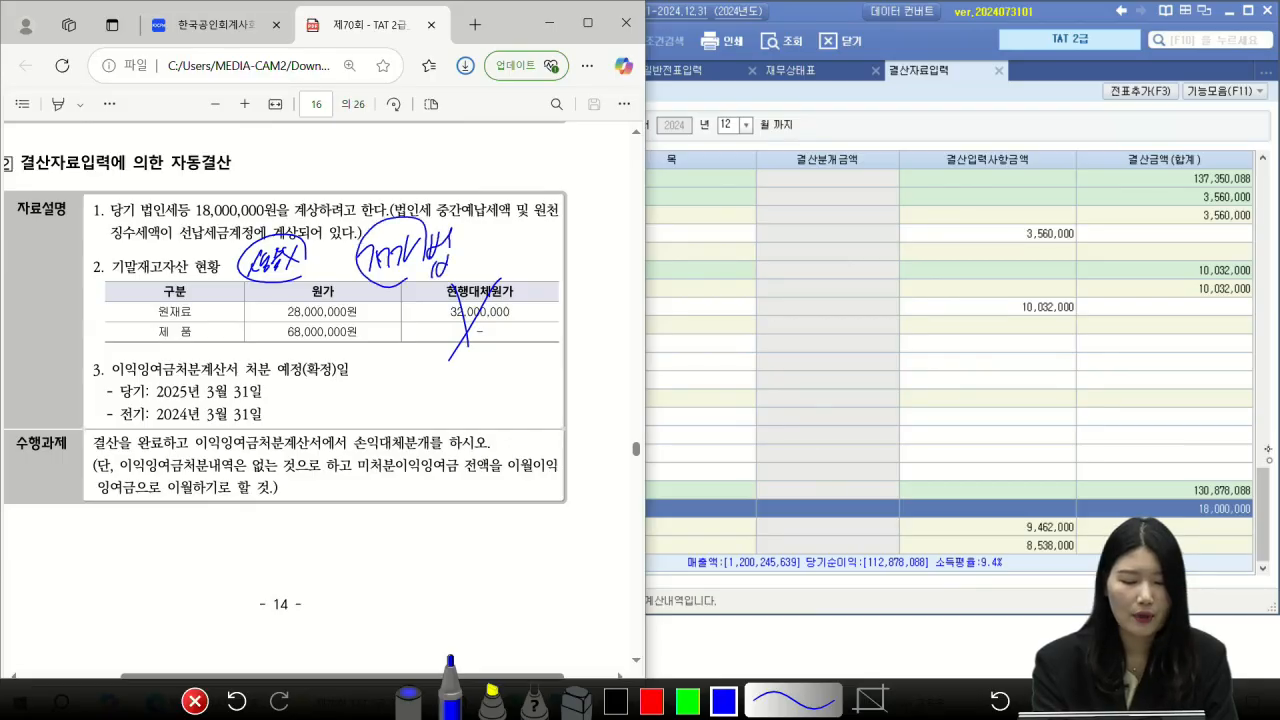
pyautogui.moveTo(338, 285); pyautogui.dragTo(466, 272)
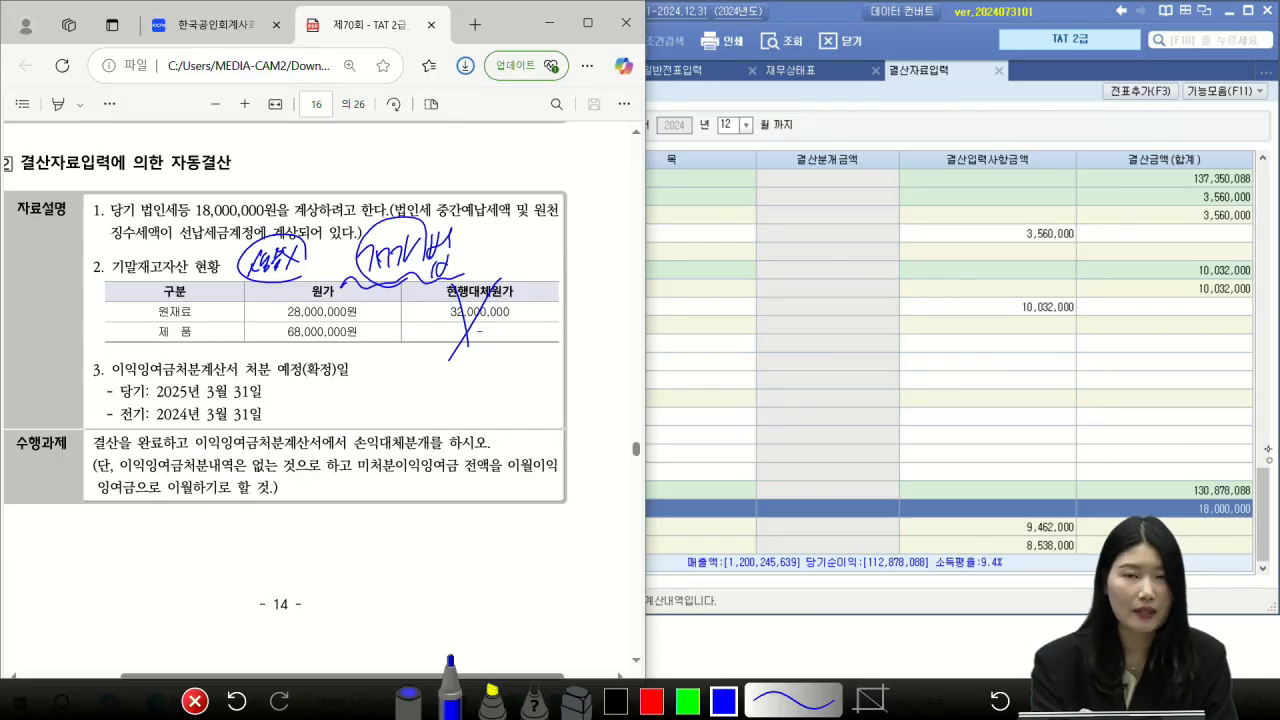
pyautogui.moveTo(385, 274); pyautogui.dragTo(403, 397)
pyautogui.moveTo(388, 378)
pyautogui.mouseDown()
pyautogui.moveTo(396, 408)
pyautogui.moveTo(443, 382)
pyautogui.moveTo(451, 420)
pyautogui.moveTo(474, 402)
pyautogui.mouseUp()
pyautogui.moveTo(462, 412); pyautogui.dragTo(502, 418)
pyautogui.moveTo(514, 378)
pyautogui.mouseDown()
pyautogui.moveTo(514, 432)
pyautogui.moveTo(536, 390)
pyautogui.moveTo(536, 418)
pyautogui.mouseUp()
pyautogui.moveTo(536, 388)
pyautogui.mouseDown()
pyautogui.moveTo(546, 404)
pyautogui.moveTo(582, 400)
pyautogui.mouseUp()
pyautogui.moveTo(580, 386); pyautogui.dragTo(602, 398)
pyautogui.moveTo(548, 350)
pyautogui.mouseDown()
pyautogui.moveTo(598, 408)
pyautogui.moveTo(568, 328)
pyautogui.mouseUp()
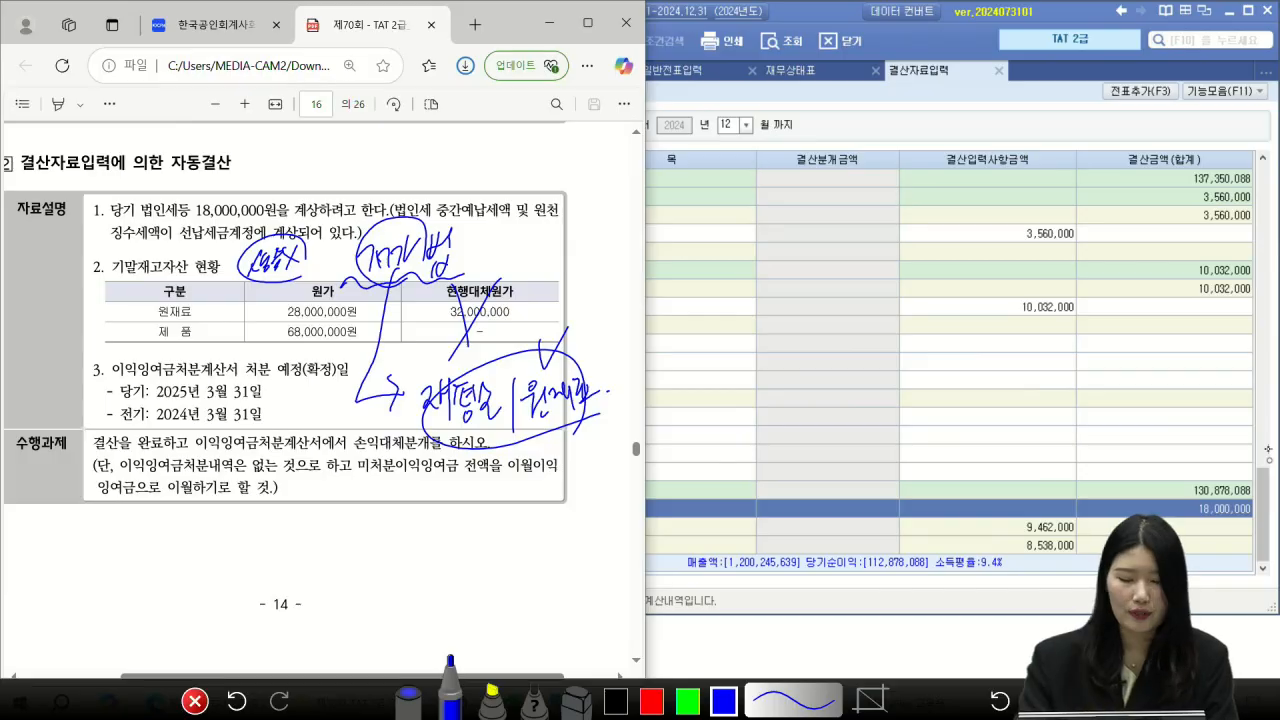
pyautogui.click(195, 701)
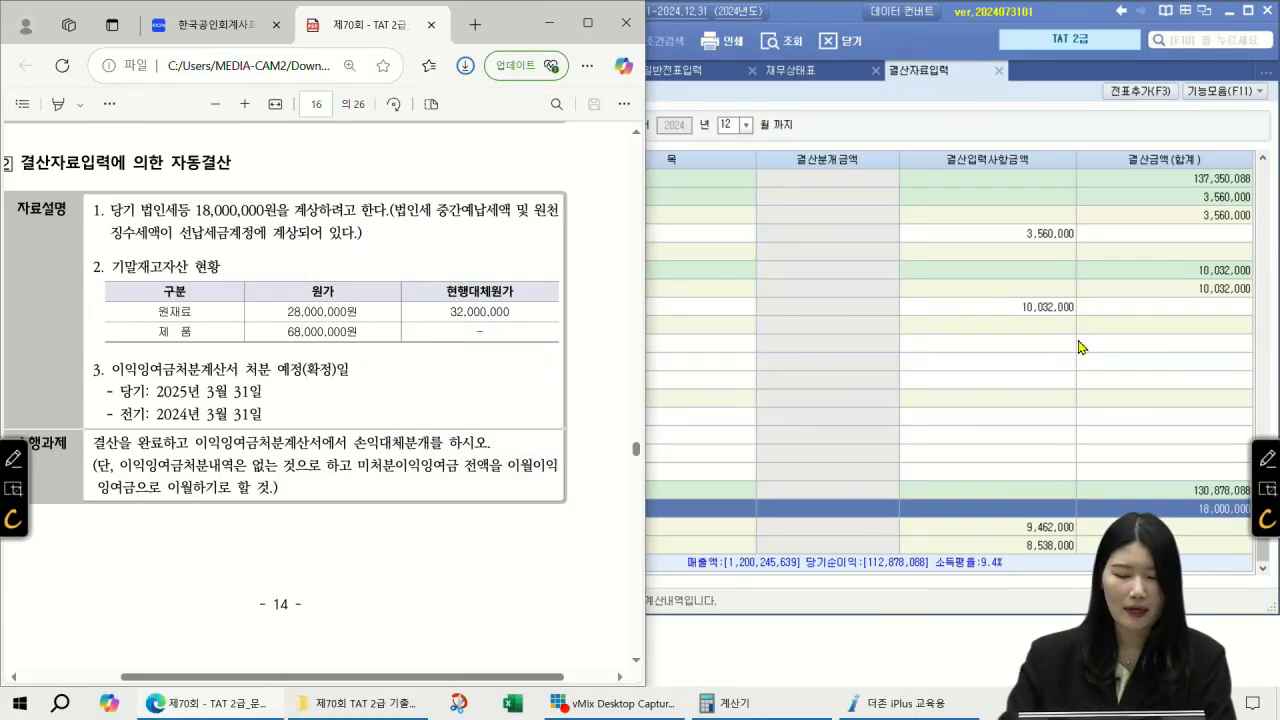
pyautogui.click(1040, 366)
# Step: Enter ending inventories: raw materials 28,000,000 and finished goods 68,000,000
pyautogui.scroll(10, 990, 400)
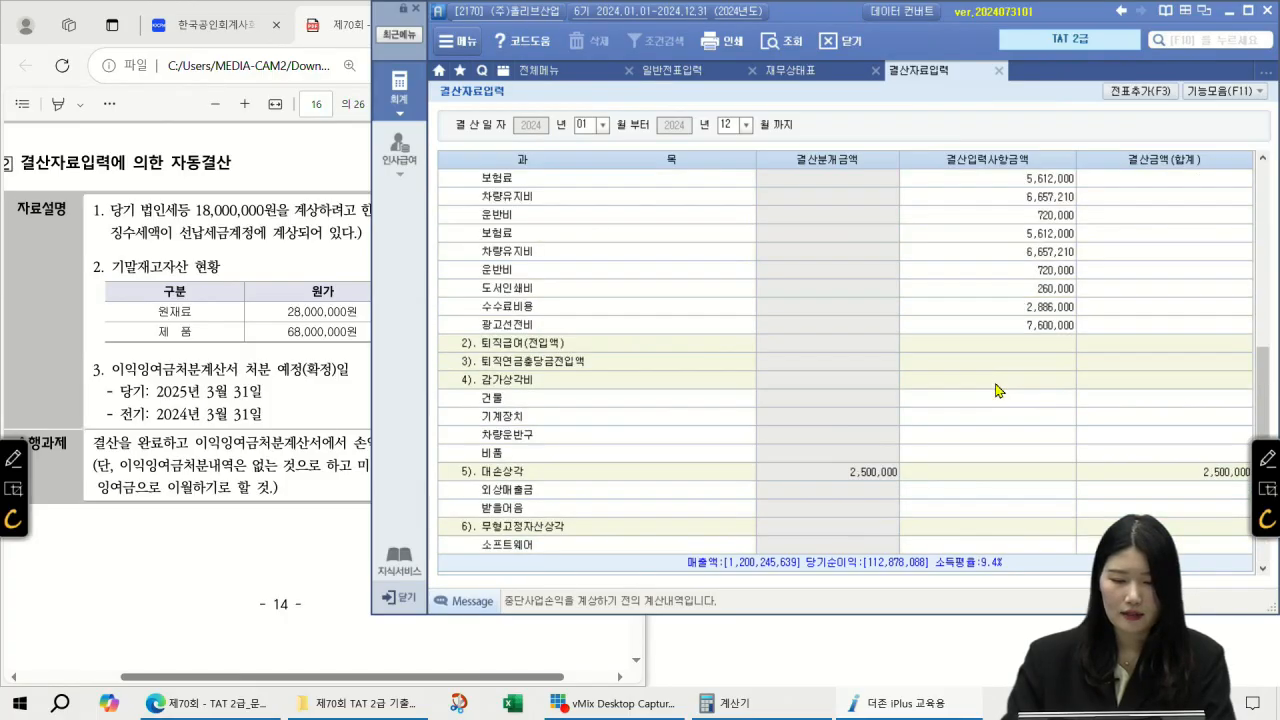
pyautogui.click(1029, 331)
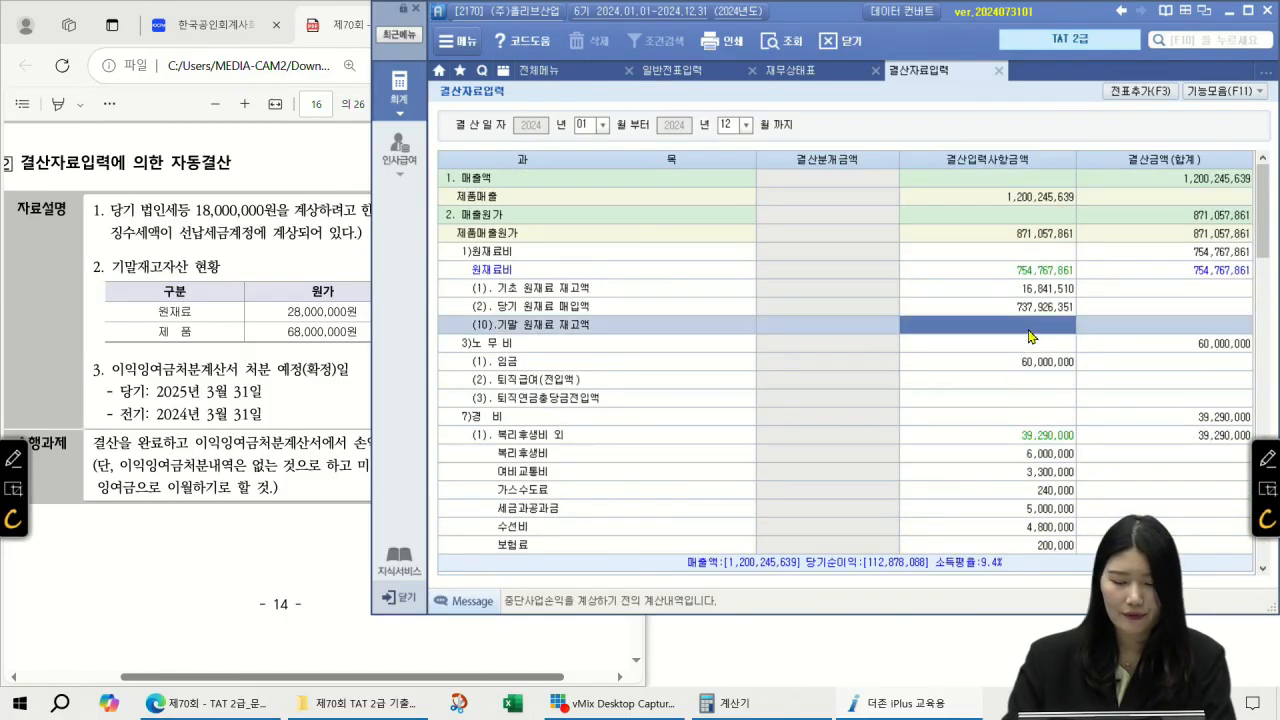
pyautogui.write('28000000')
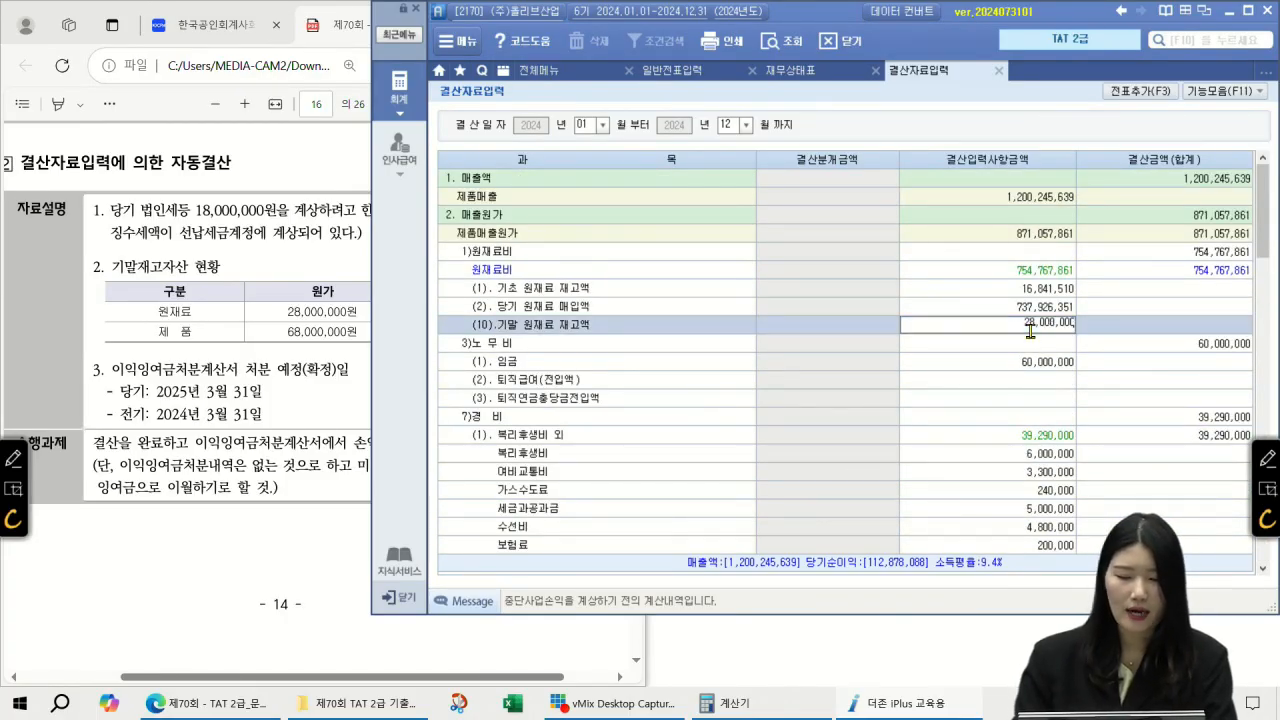
pyautogui.press('Return')
pyautogui.click(1029, 328)
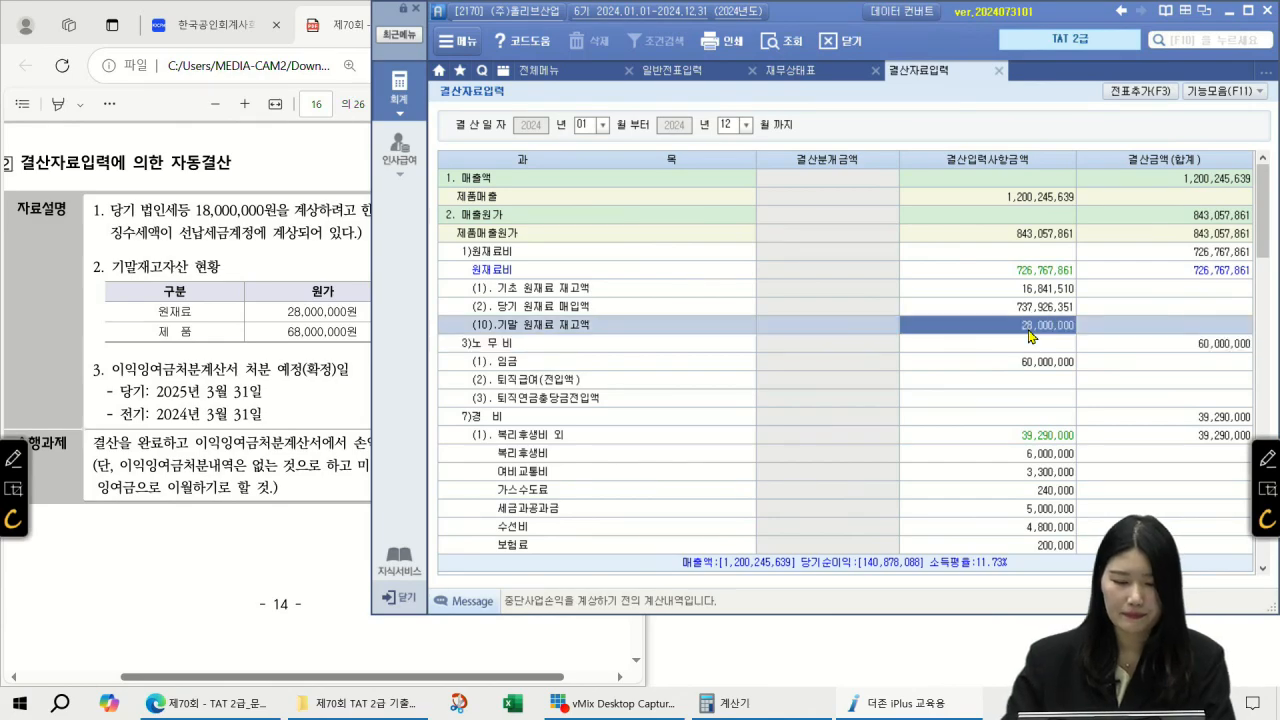
pyautogui.scroll(-6, 1030, 336)
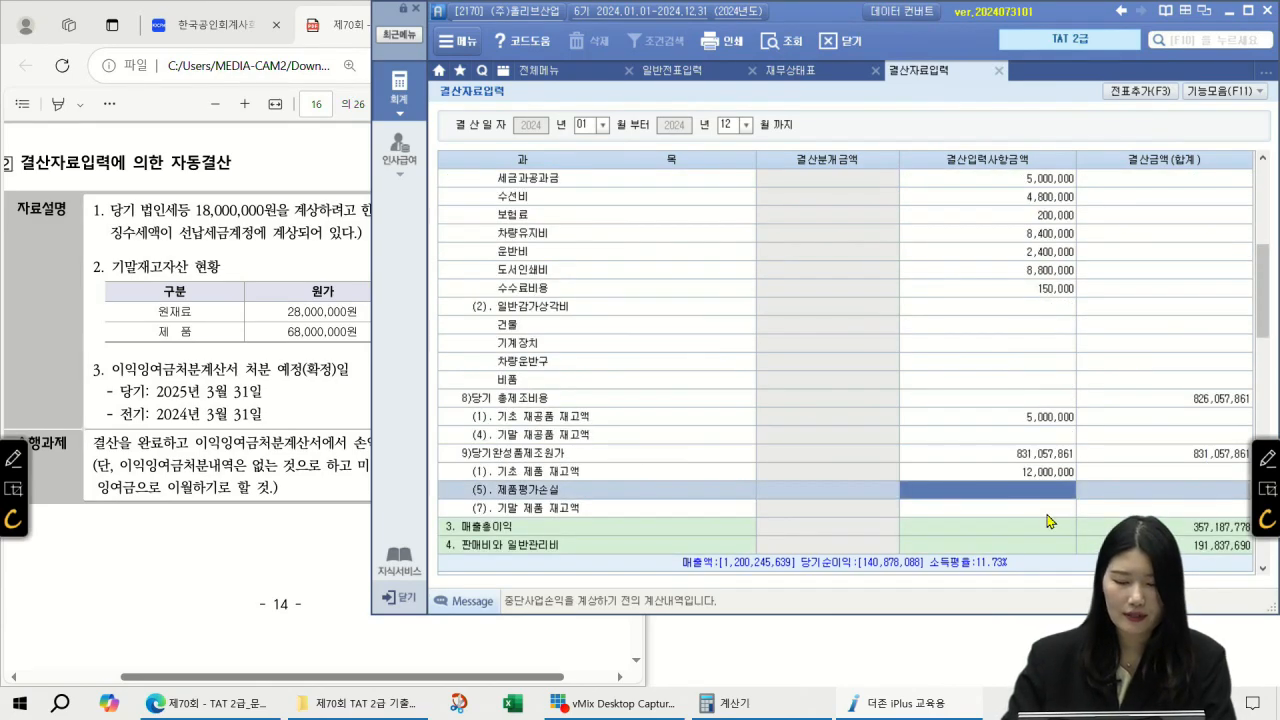
pyautogui.click(1043, 512)
pyautogui.write('68000000')
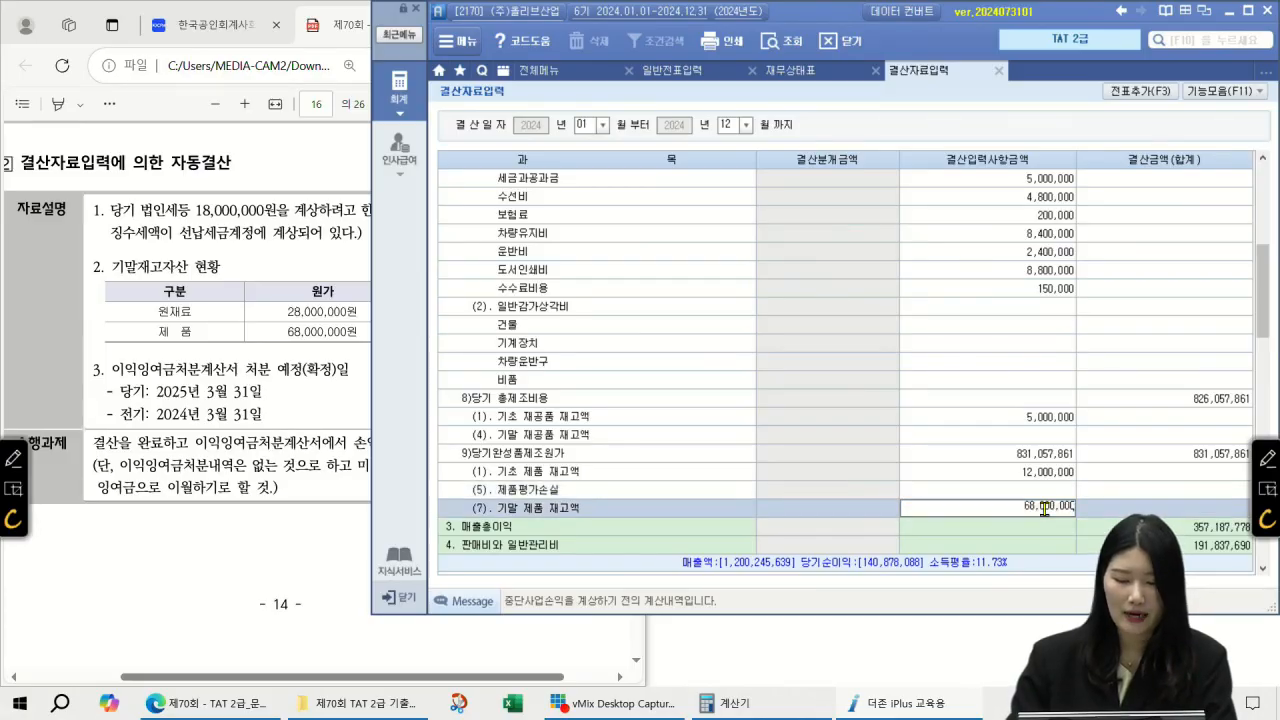
pyautogui.press('Return')
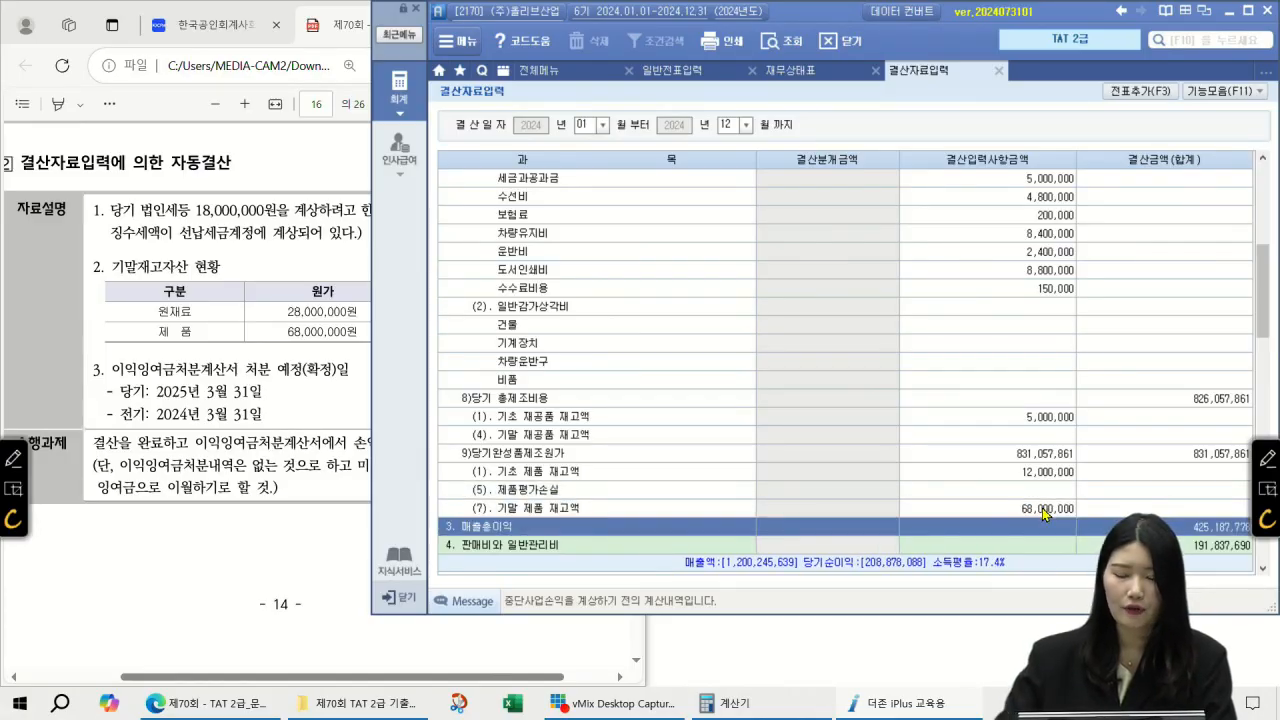
# Step: Post the closing entries to the general journal with 전표추가 and confirm
pyautogui.click(1121, 92)
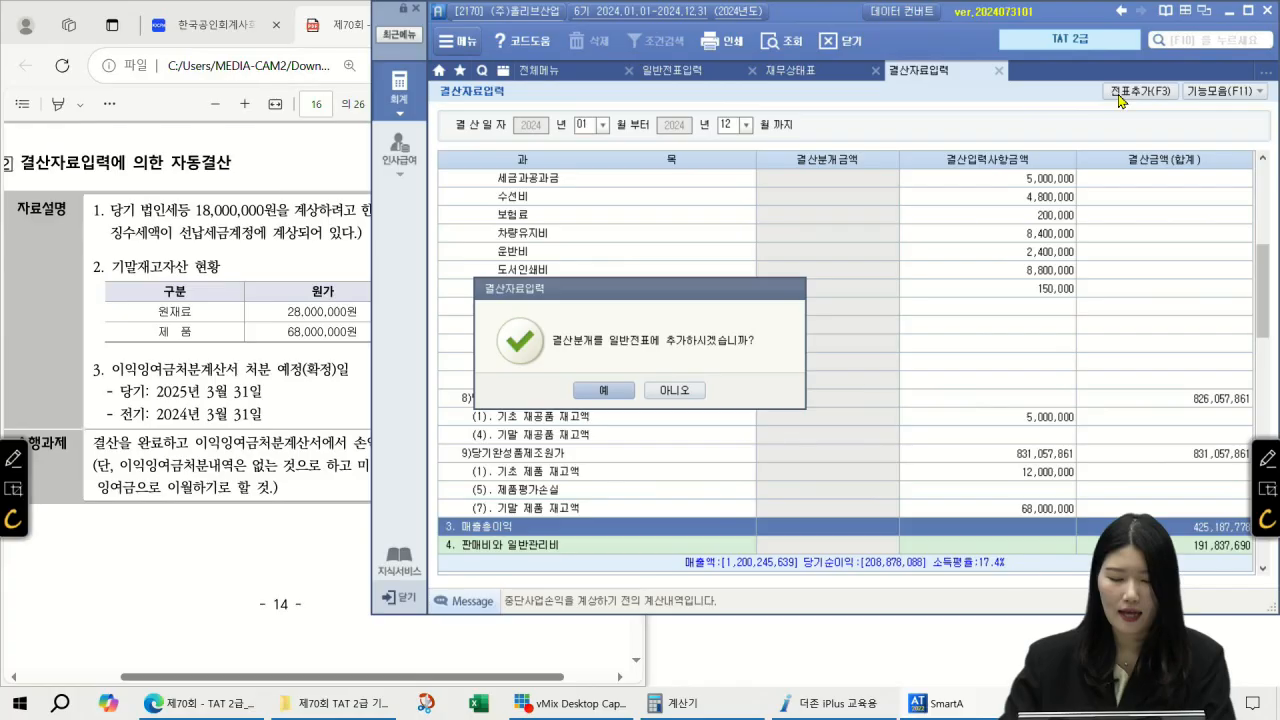
pyautogui.click(624, 390)
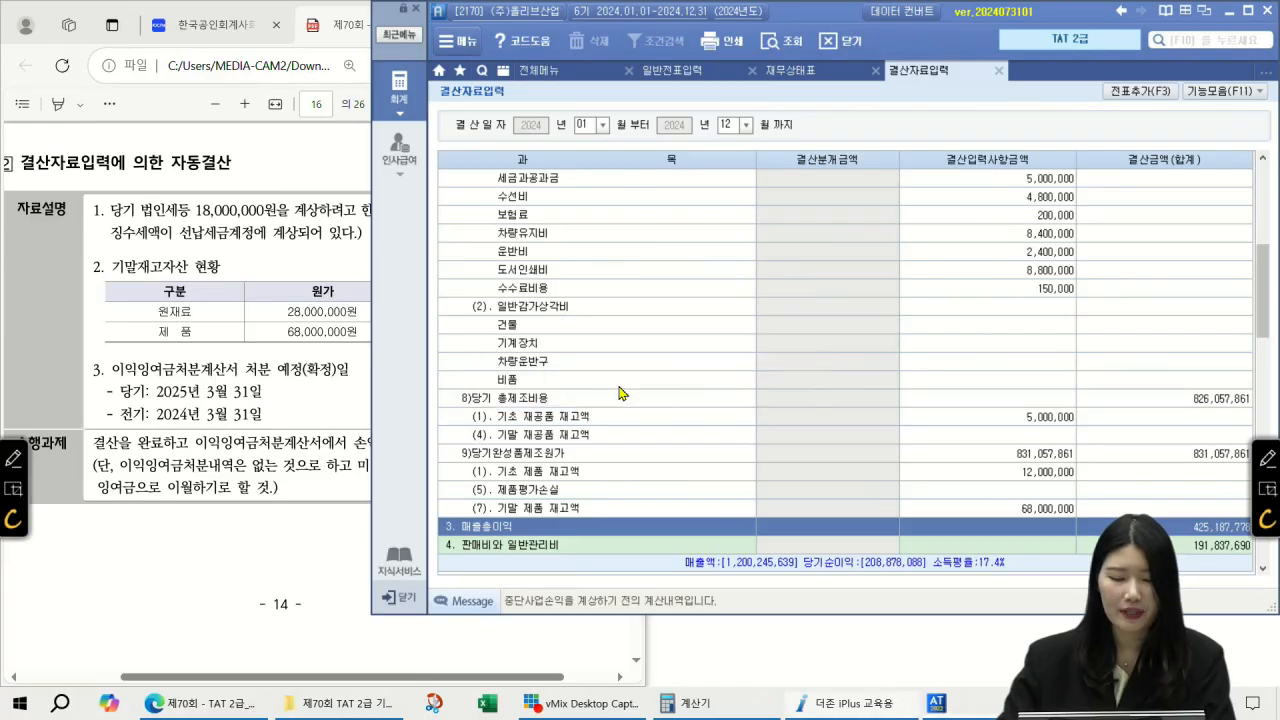
pyautogui.click(636, 390)
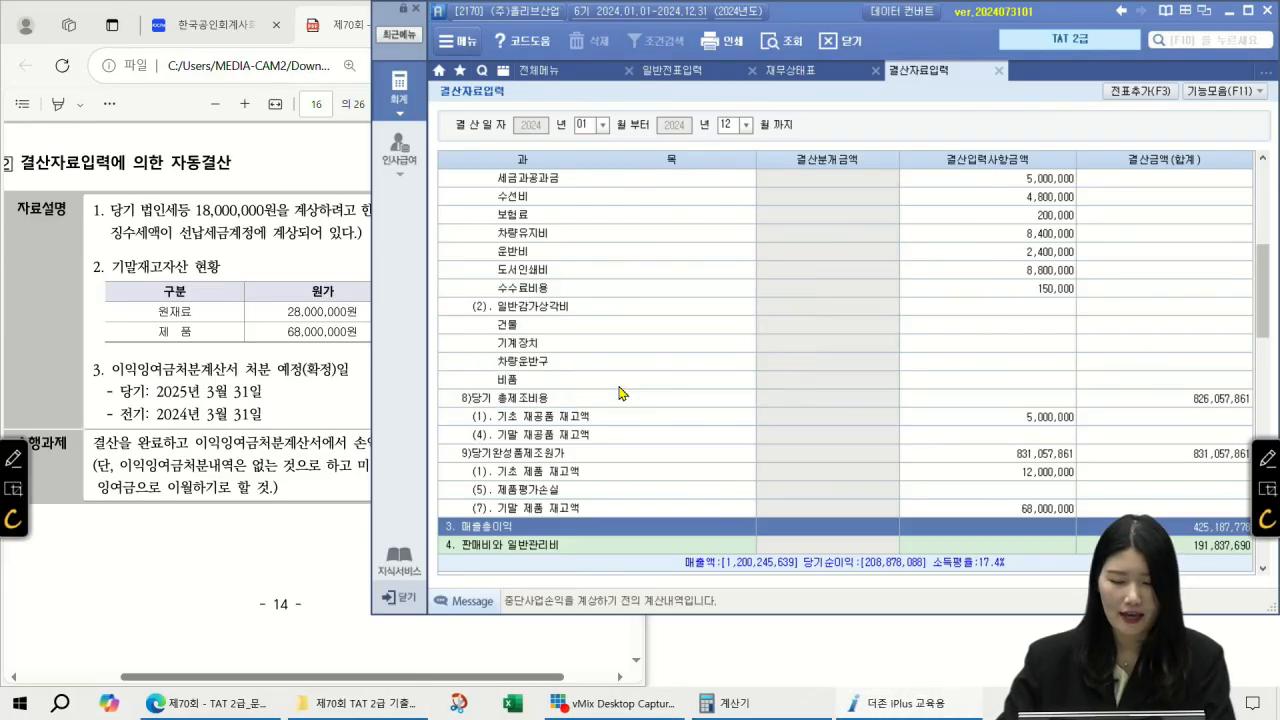
# Step: Review the month-12 closing vouchers 00007 and 00004 (결차/결대) in 일반전표입력, then glance at the exam PDF
pyautogui.click(674, 72)
pyautogui.click(551, 131)
pyautogui.press('Return')
pyautogui.press('Return')
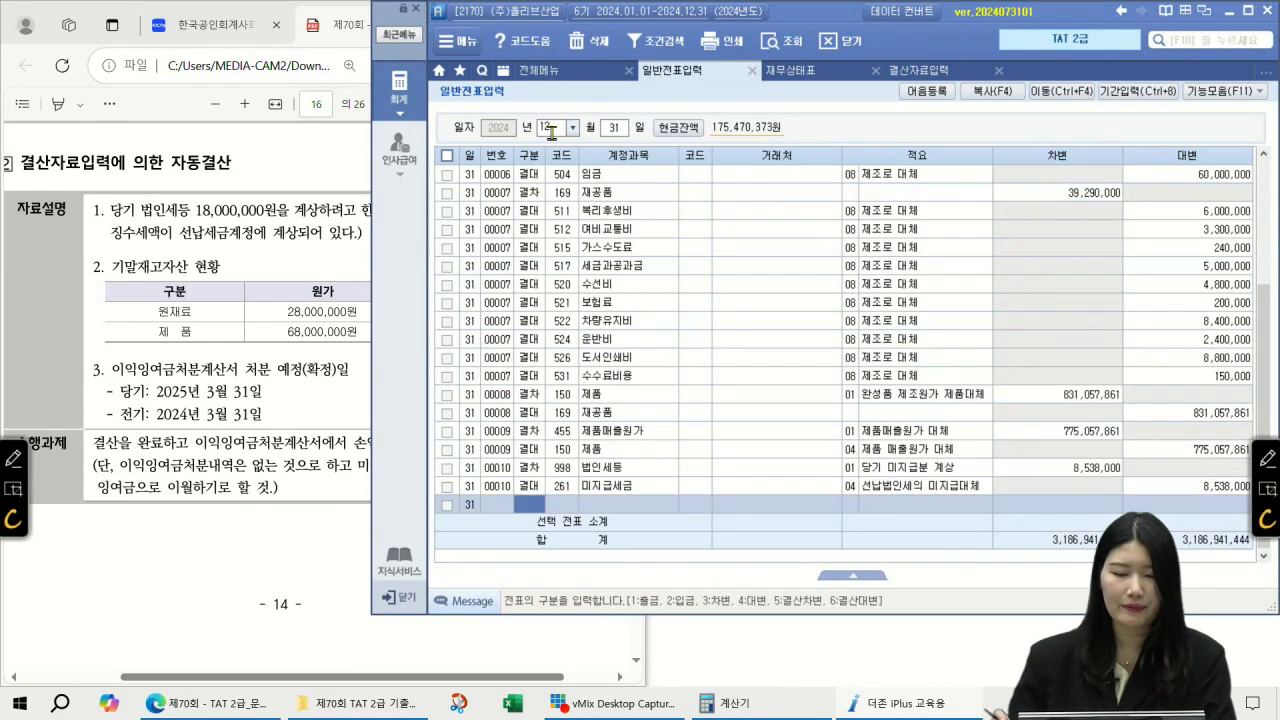
pyautogui.click(624, 262)
pyautogui.scroll(3, 624, 260)
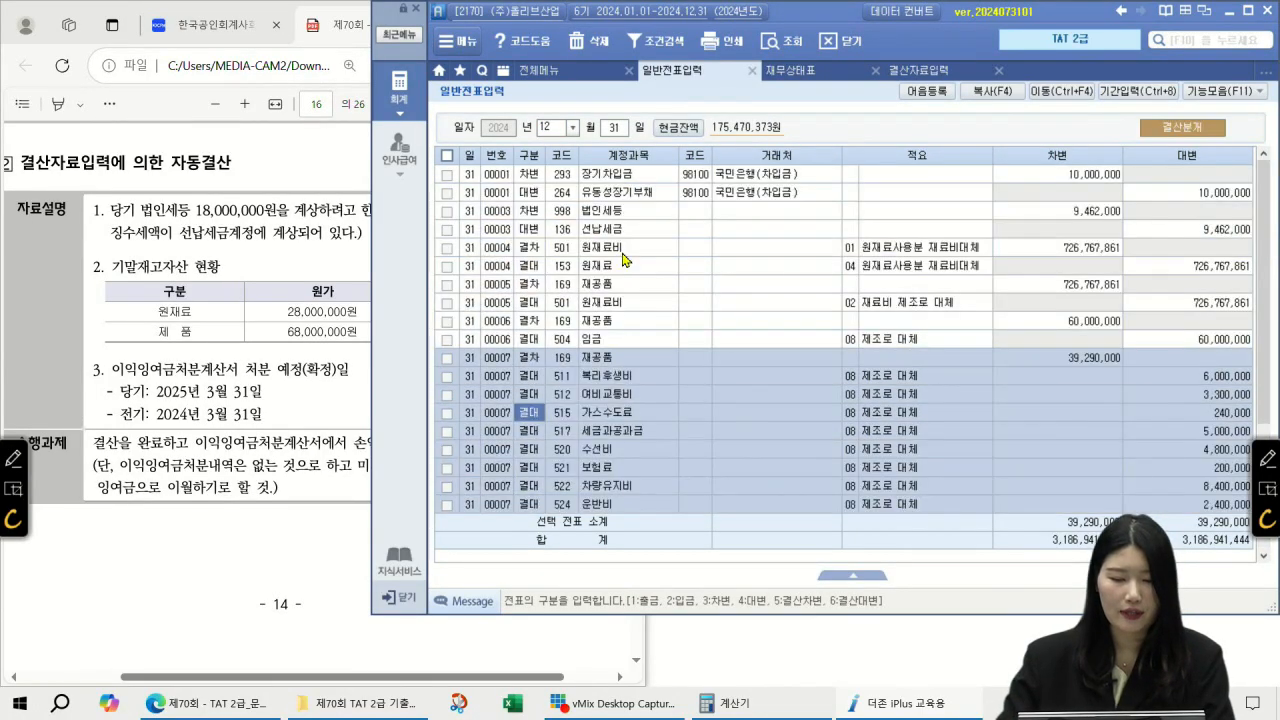
pyautogui.click(622, 250)
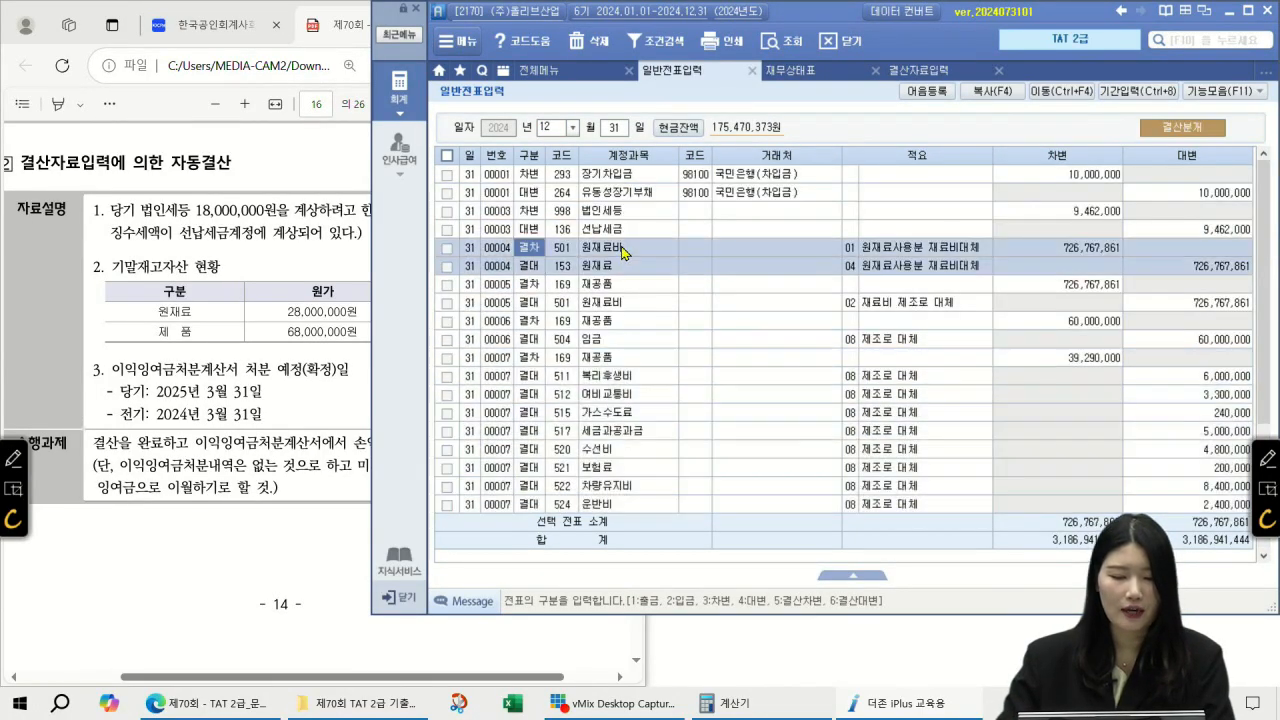
pyautogui.click(529, 268)
pyautogui.scroll(-3, 588, 290)
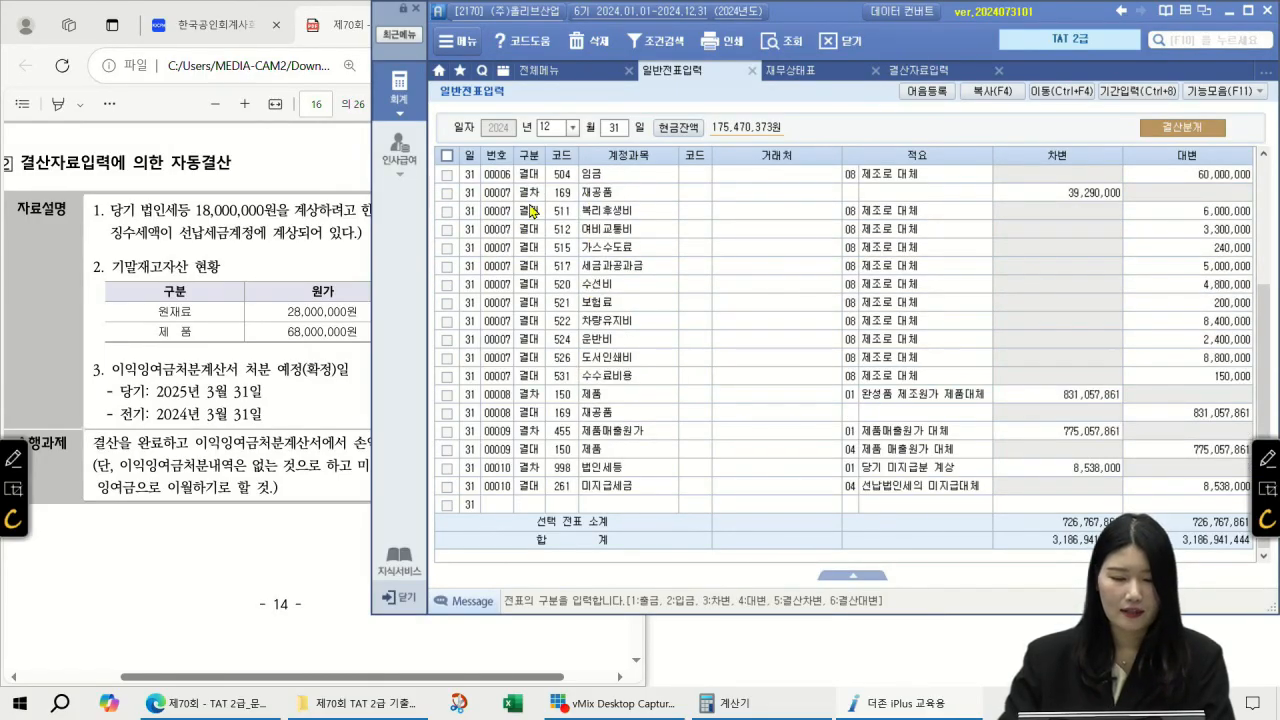
pyautogui.click(245, 377)
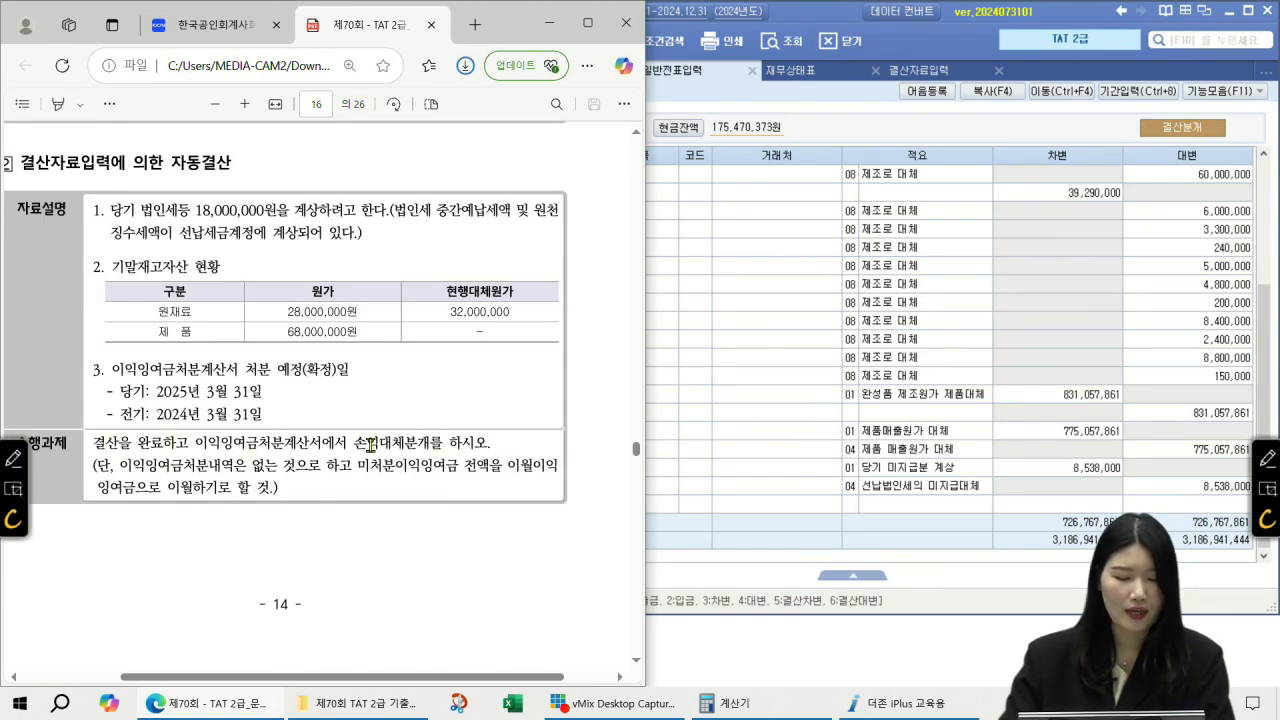
pyautogui.click(926, 138)
# Step: Open 이익잉여금처분계산서 without saved data, enter dates 2025-03-31 and 2024-03-31, and close it
pyautogui.click(543, 71)
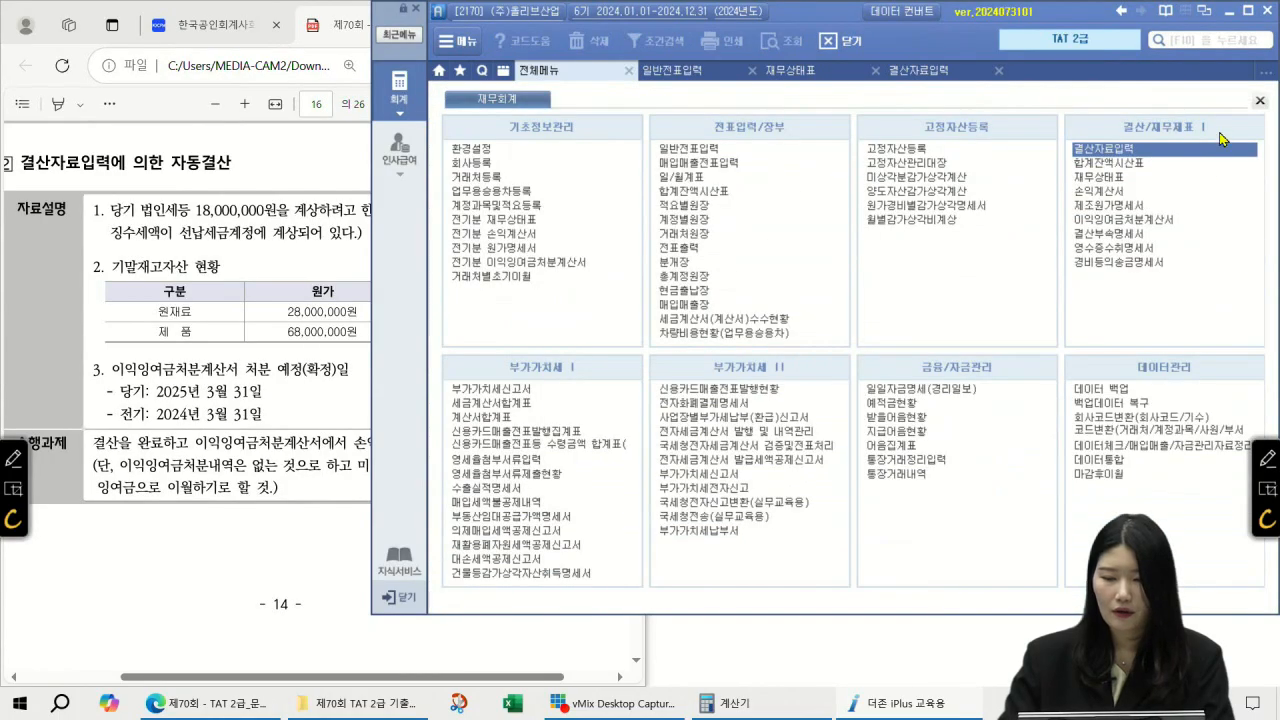
pyautogui.click(1111, 220)
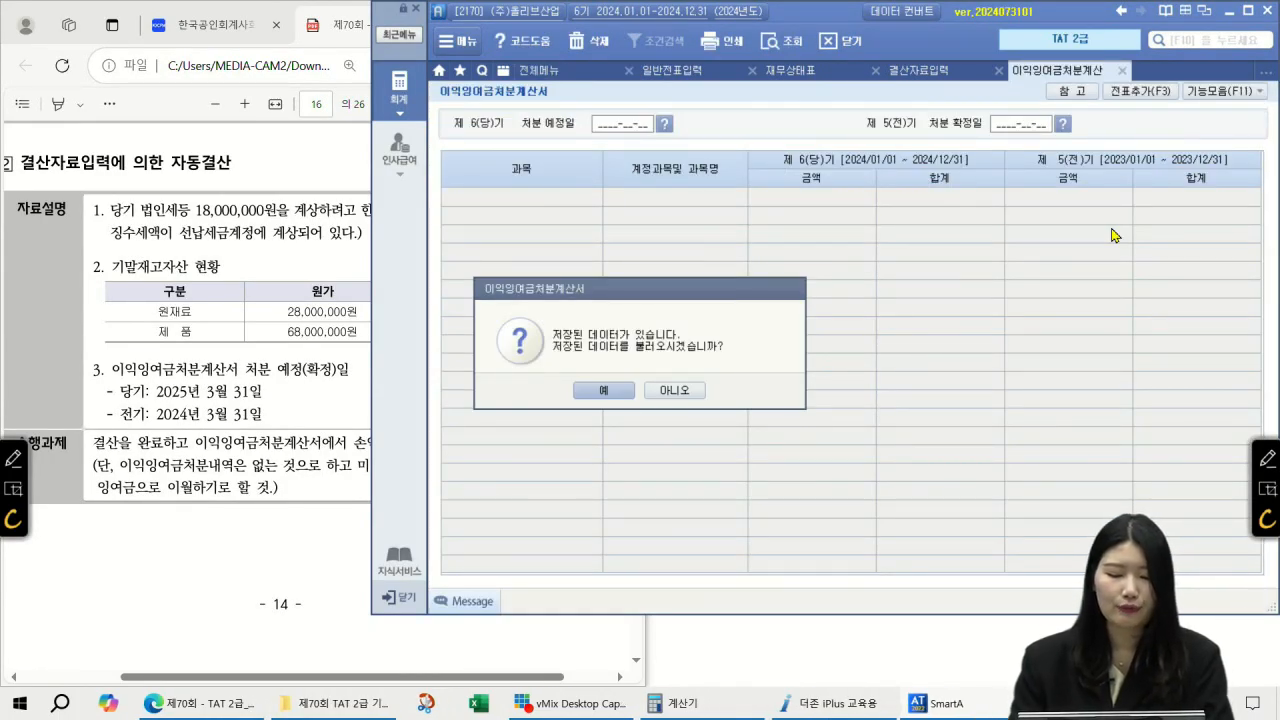
pyautogui.press('Tab')
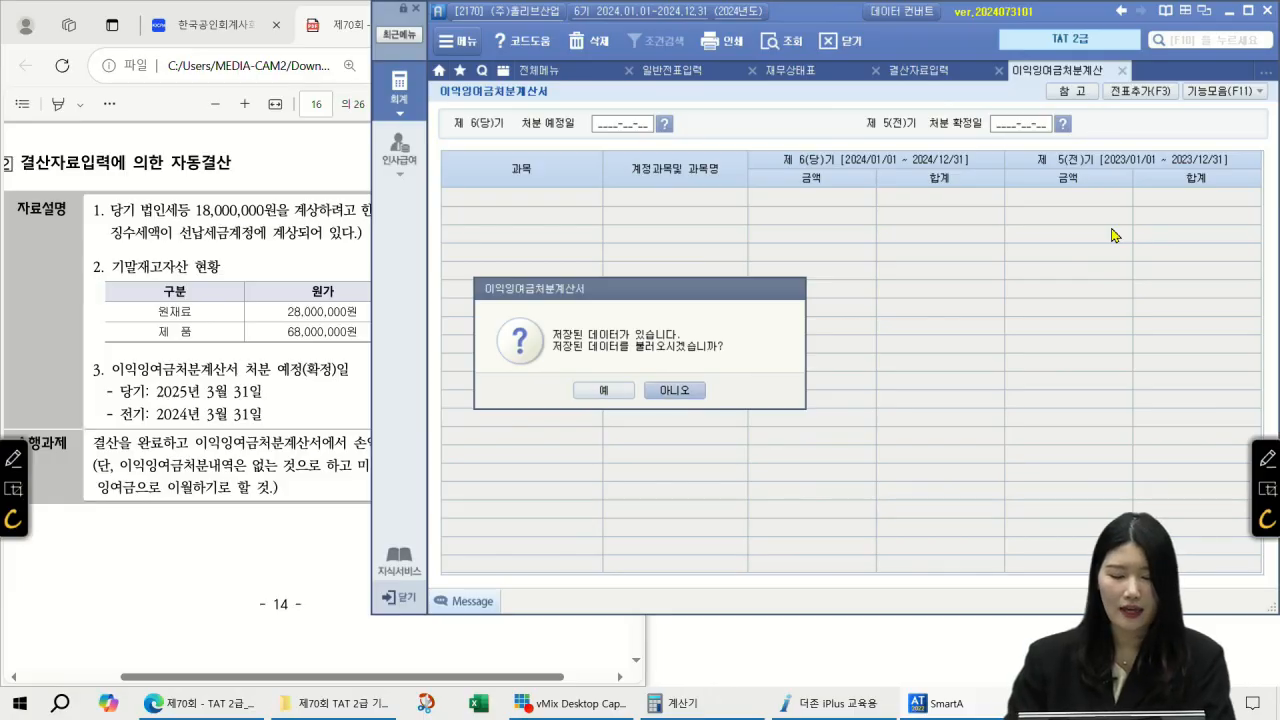
pyautogui.press('Return')
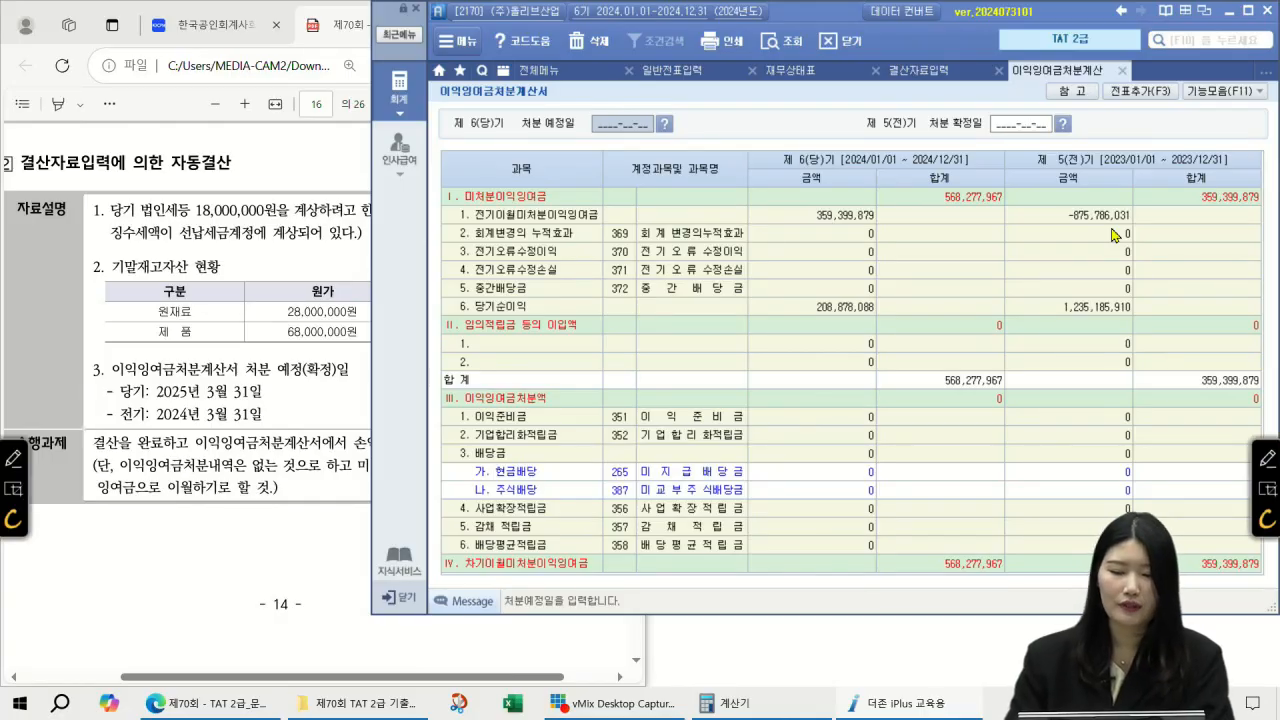
pyautogui.write('20')
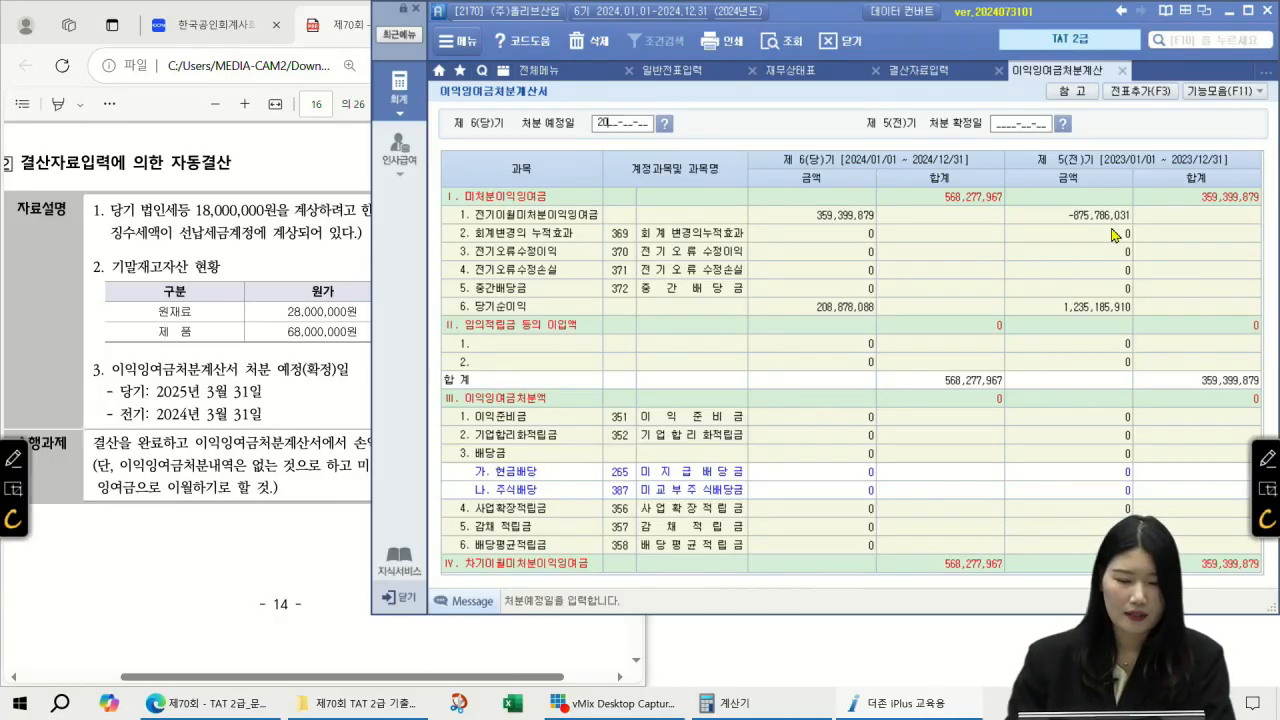
pyautogui.write('25033')
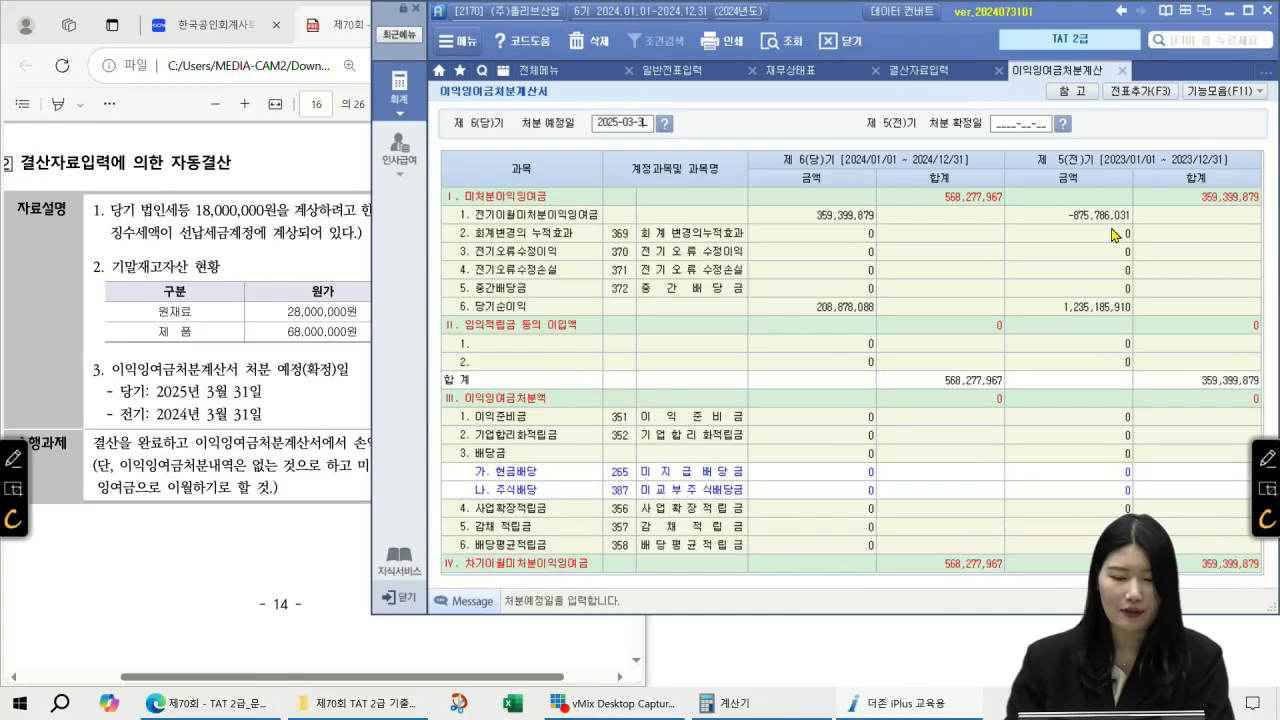
pyautogui.write('1')
pyautogui.write('20')
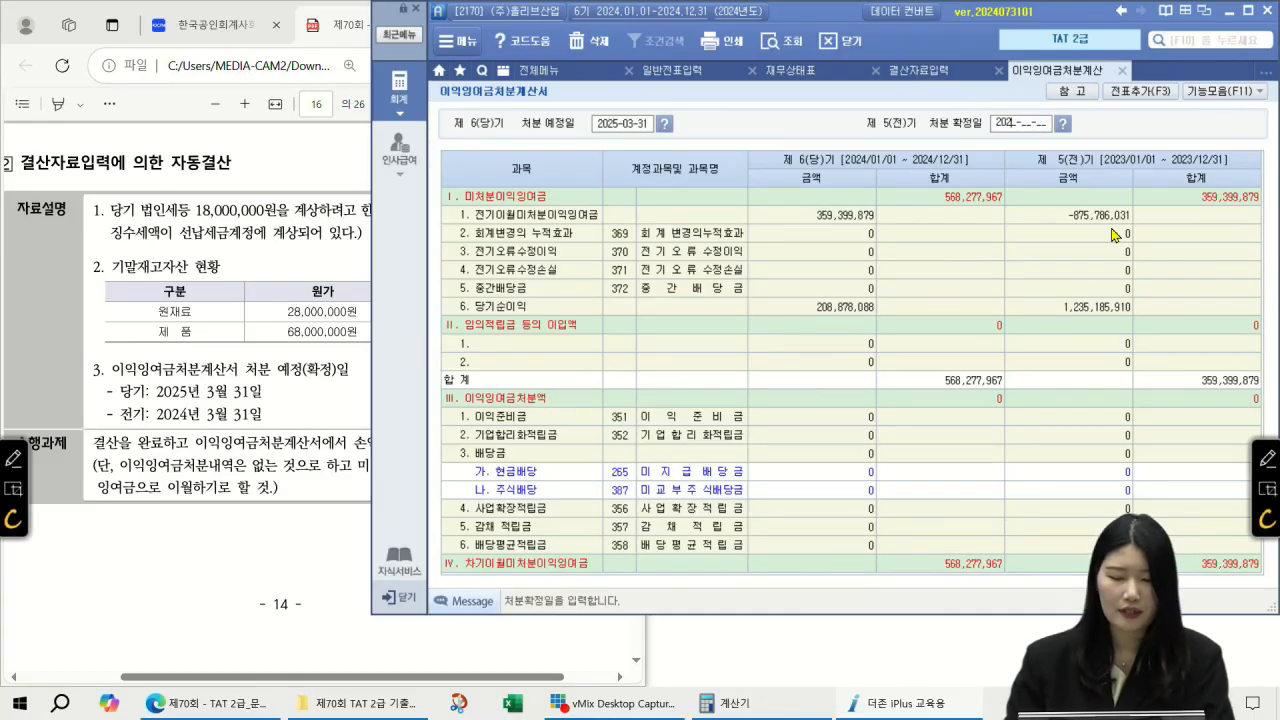
pyautogui.write('240331')
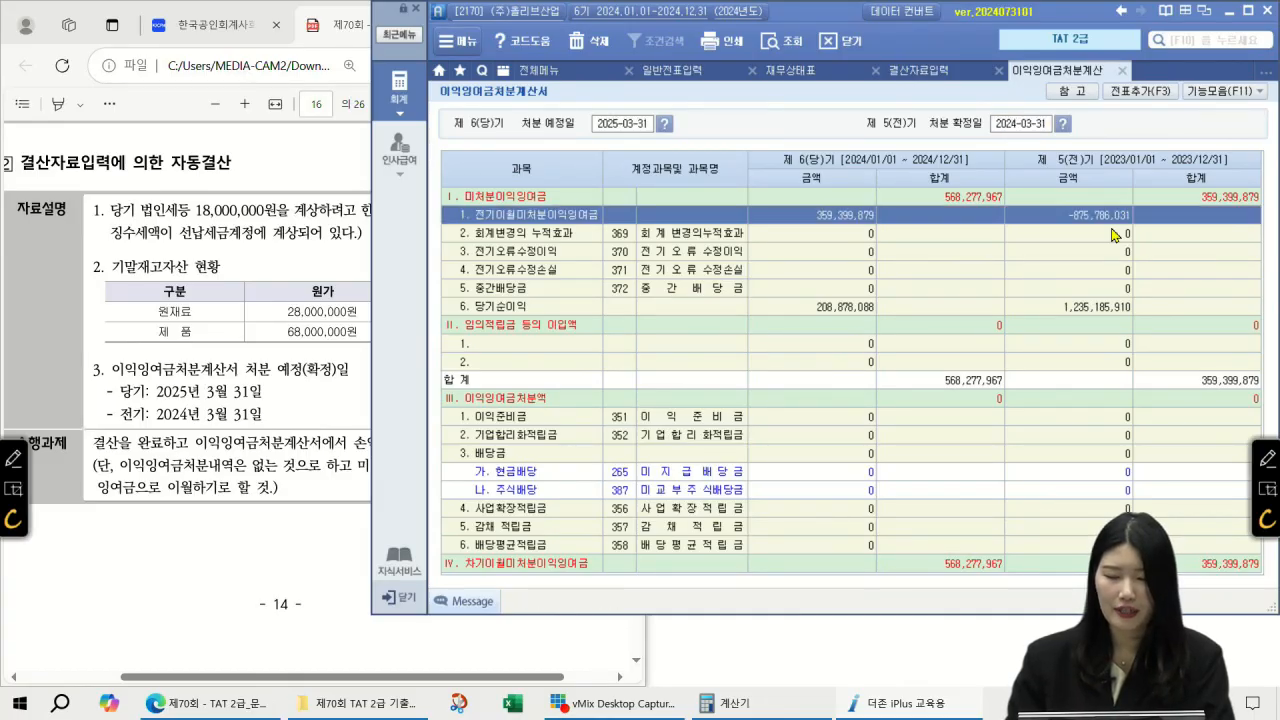
pyautogui.click(1122, 71)
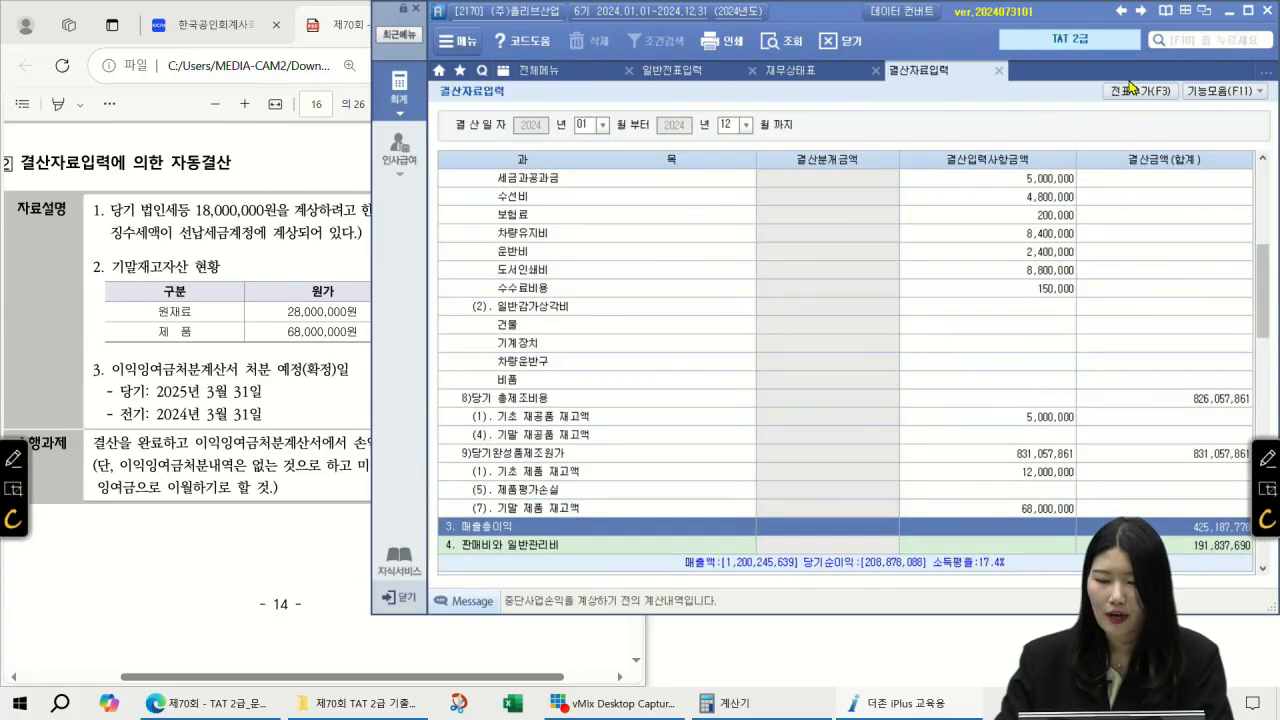
# Step: Reopen 이익잉여금처분계산서, re-enter 2025-03-31 and 2024-03-31, and add its five closing entries to the journal
pyautogui.click(576, 76)
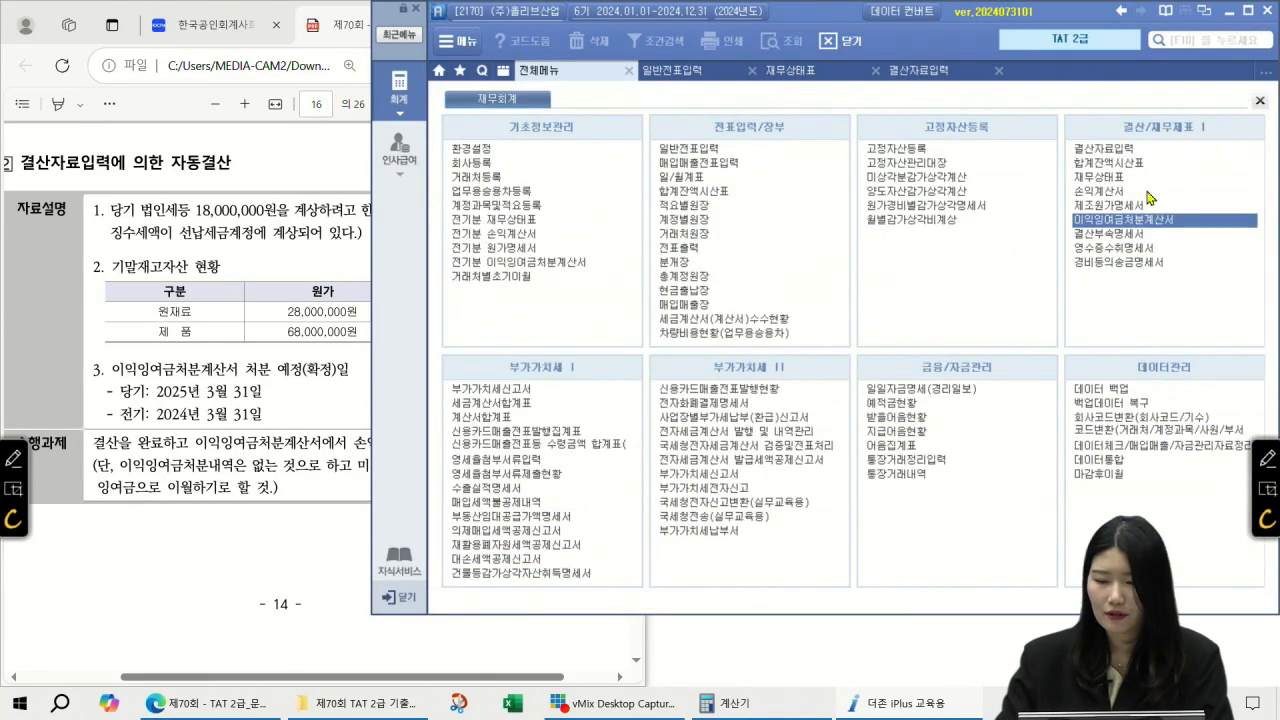
pyautogui.click(1137, 222)
pyautogui.press('Return')
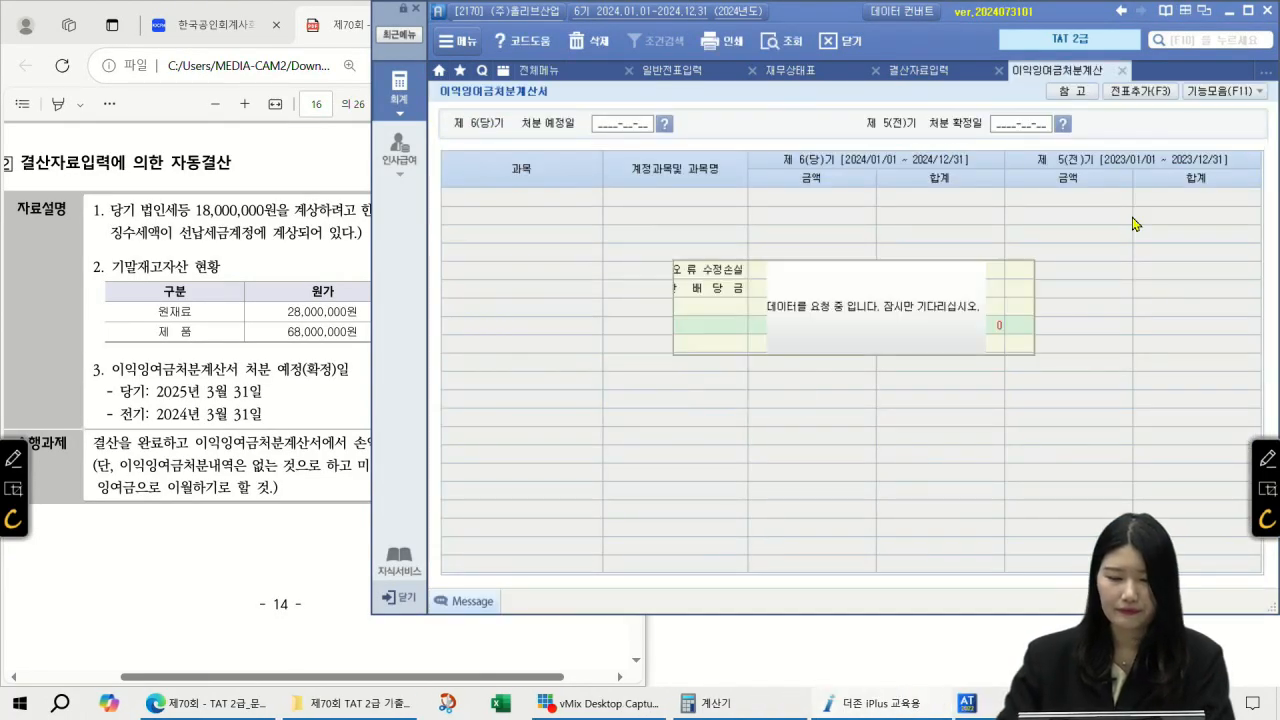
pyautogui.write('202')
pyautogui.write('5033120')
pyautogui.write('24033')
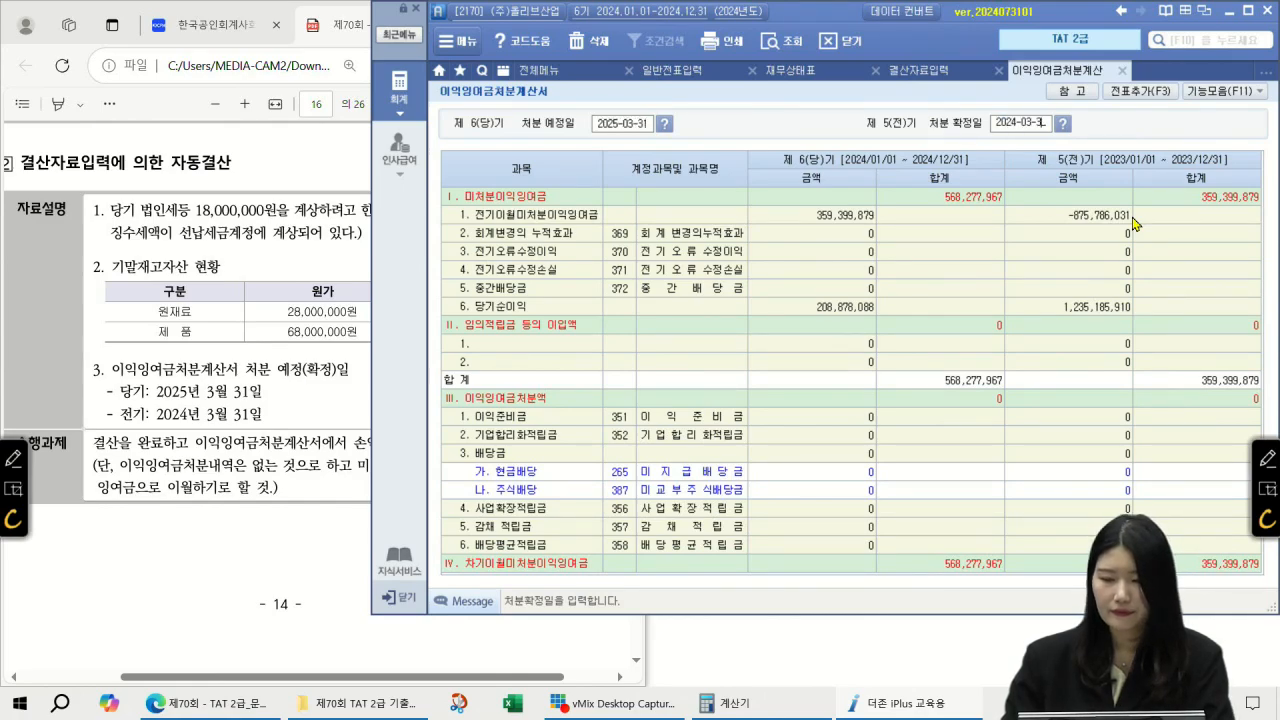
pyautogui.write('1')
pyautogui.click(1166, 91)
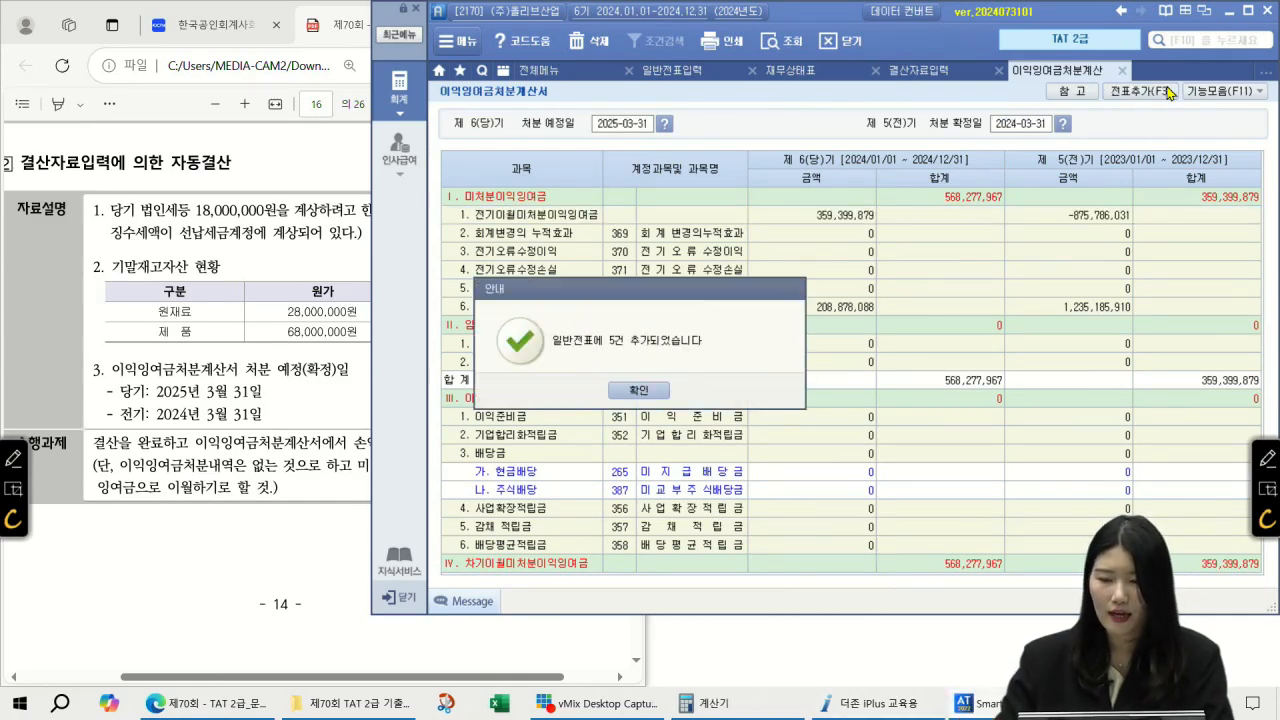
pyautogui.click(650, 392)
pyautogui.click(700, 72)
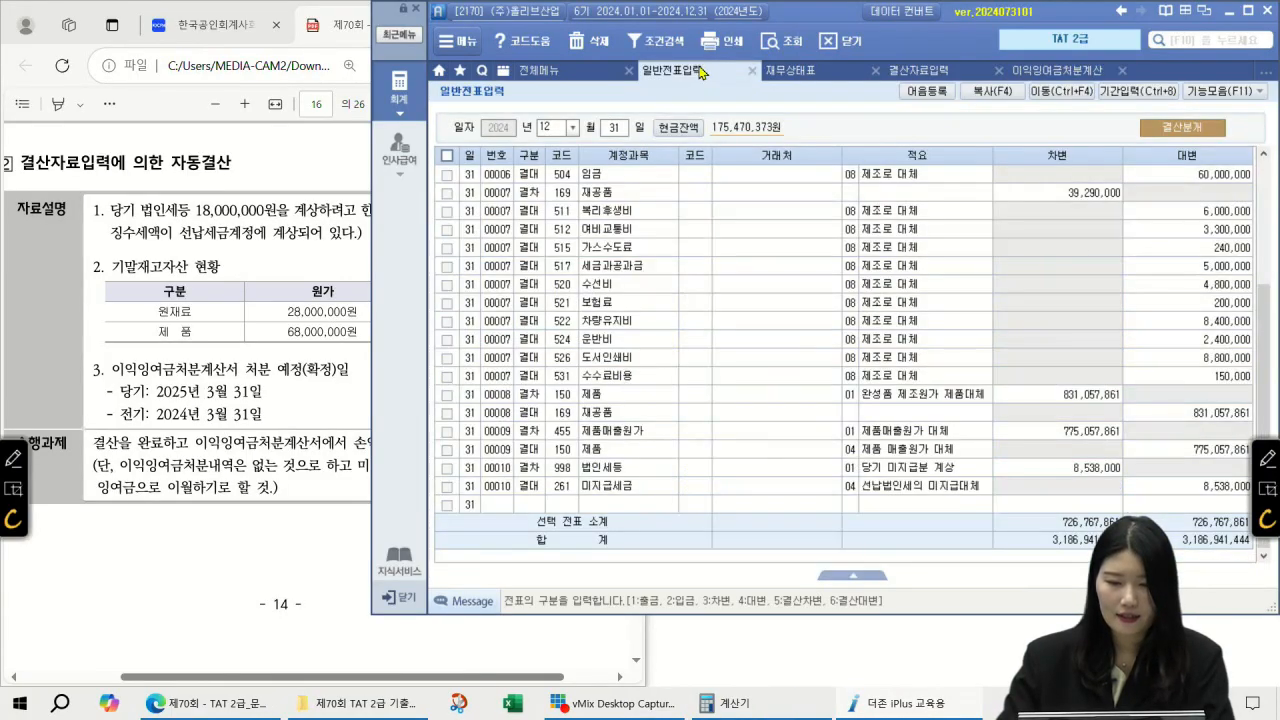
# Step: Reload the December journal and check vouchers 00013 and 00014, the retained earnings transfer
pyautogui.click(543, 130)
pyautogui.press('Return')
pyautogui.press('Return')
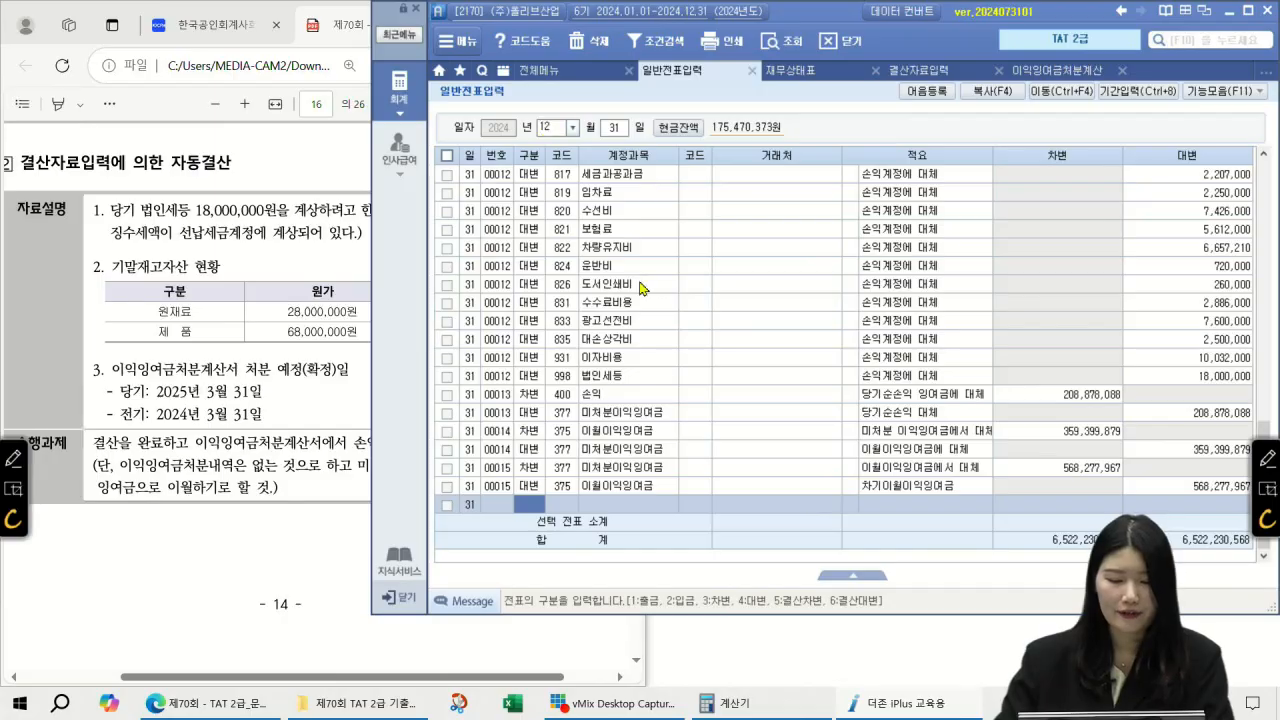
pyautogui.click(626, 421)
pyautogui.click(619, 450)
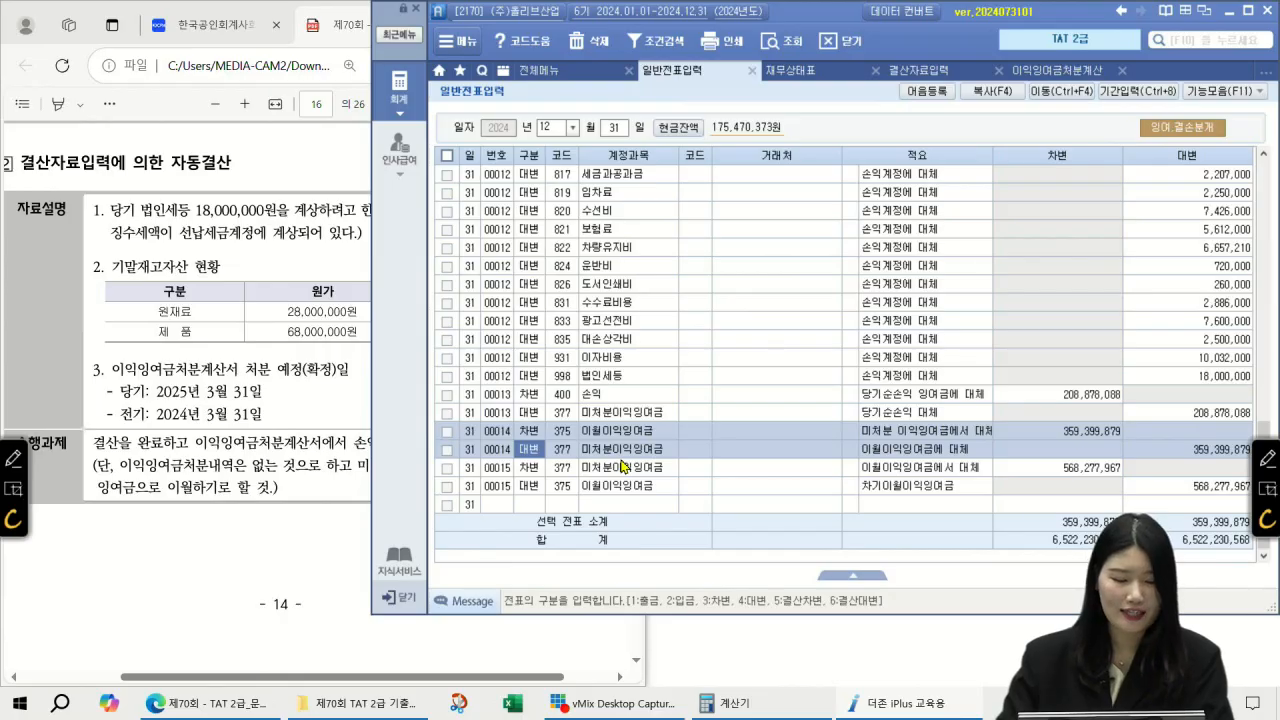
# Step: Scroll the exam PDF to page 17, the 재무회계 evaluation questions starting at question 21
pyautogui.click(118, 553)
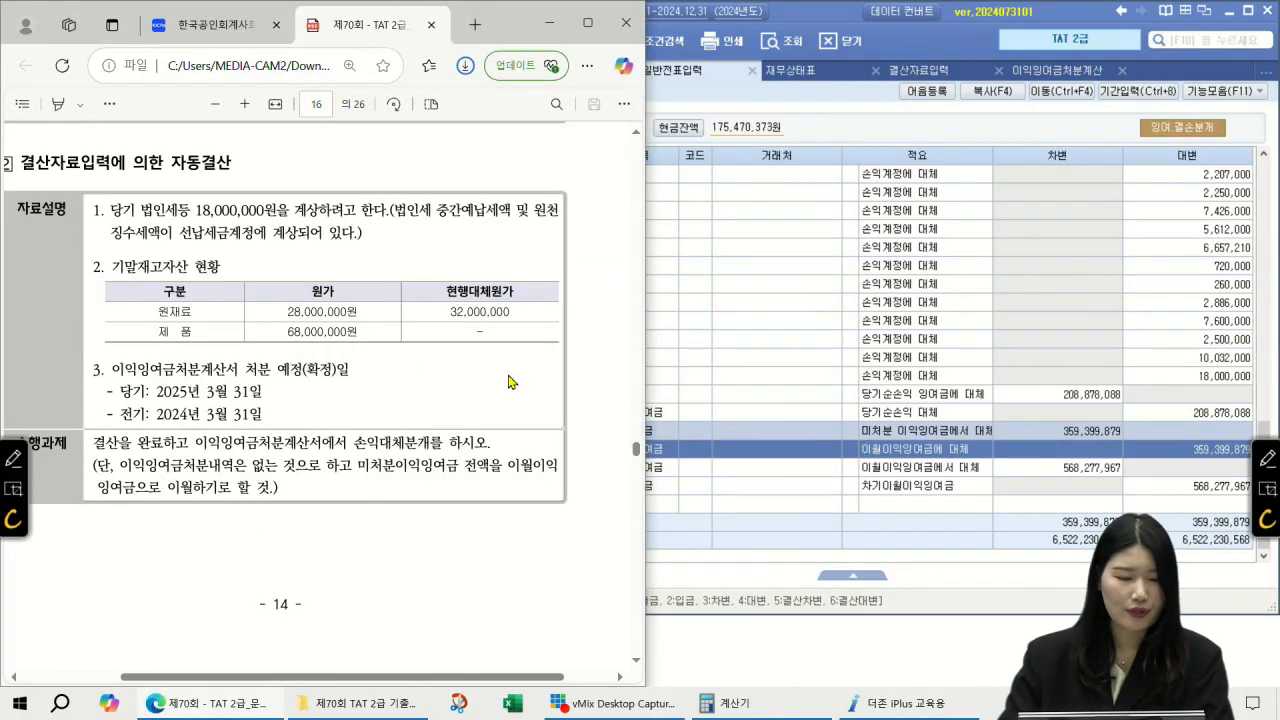
pyautogui.moveTo(334, 677); pyautogui.dragTo(323, 682)
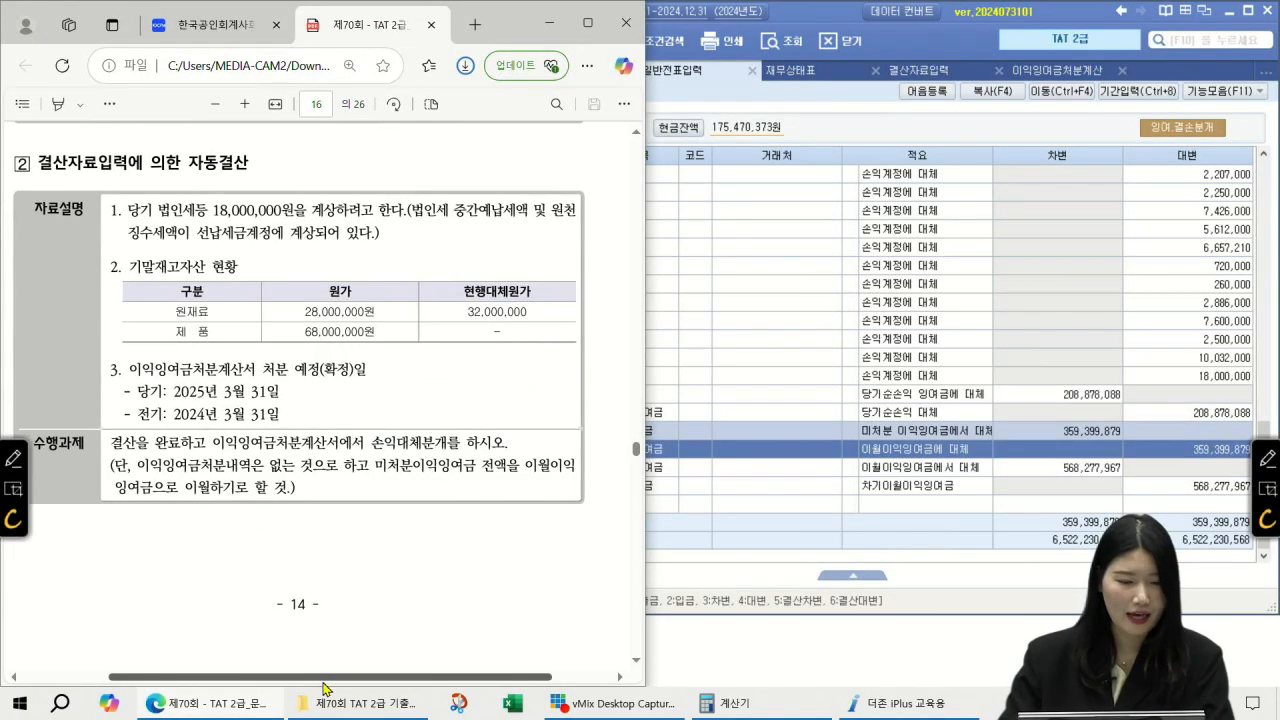
pyautogui.scroll(-8, 330, 357)
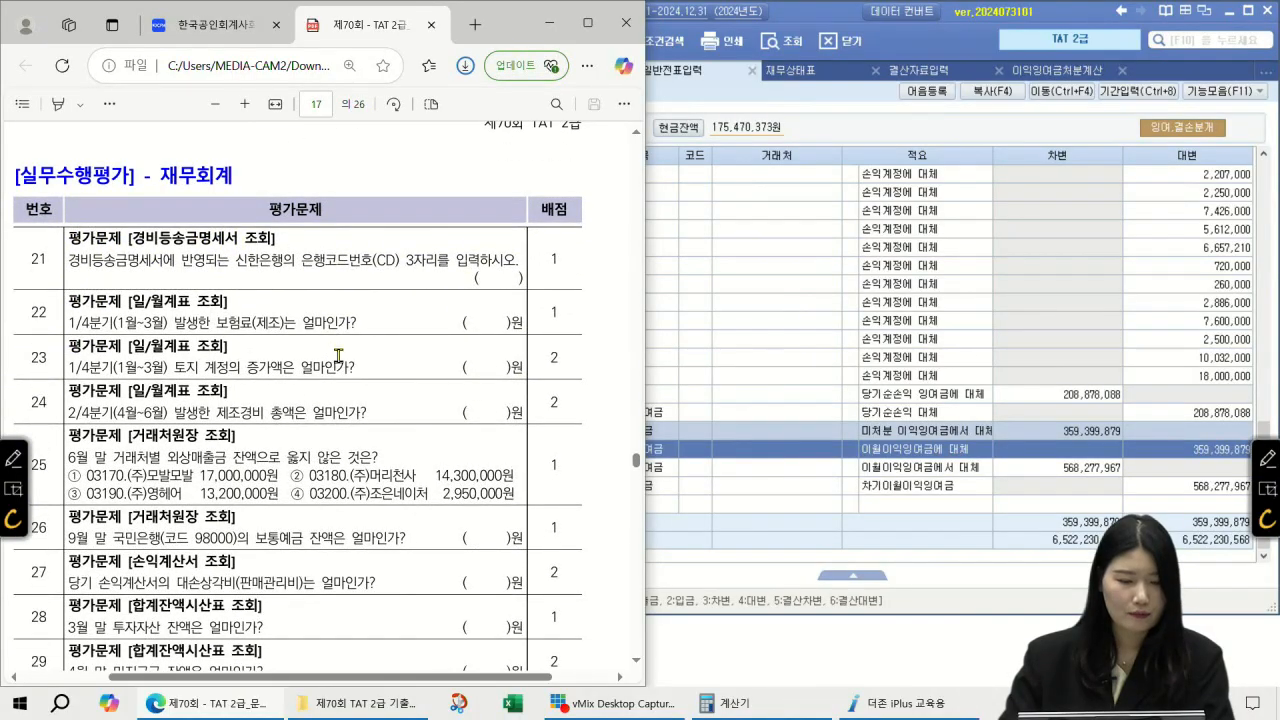
pyautogui.click(635, 660)
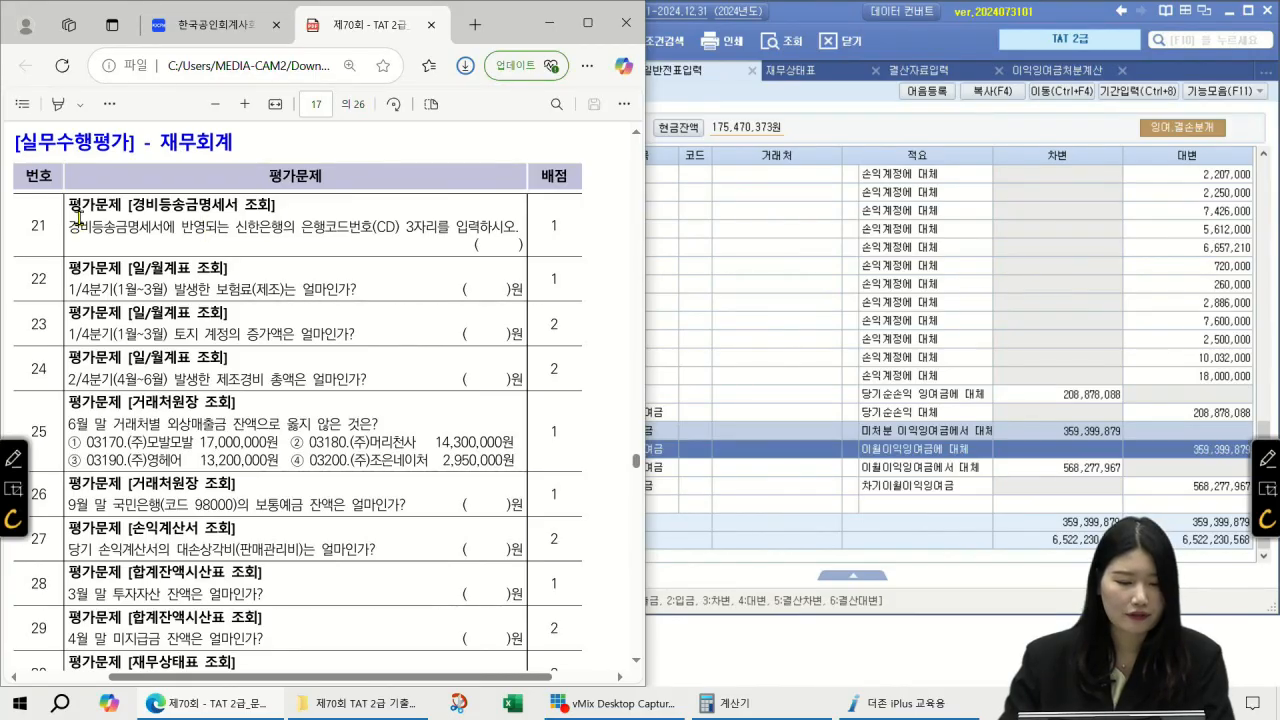
pyautogui.click(1190, 44)
# Step: Open 경비등의송금명세서 and read the 신한은행 bank code 088
pyautogui.write('경비등')
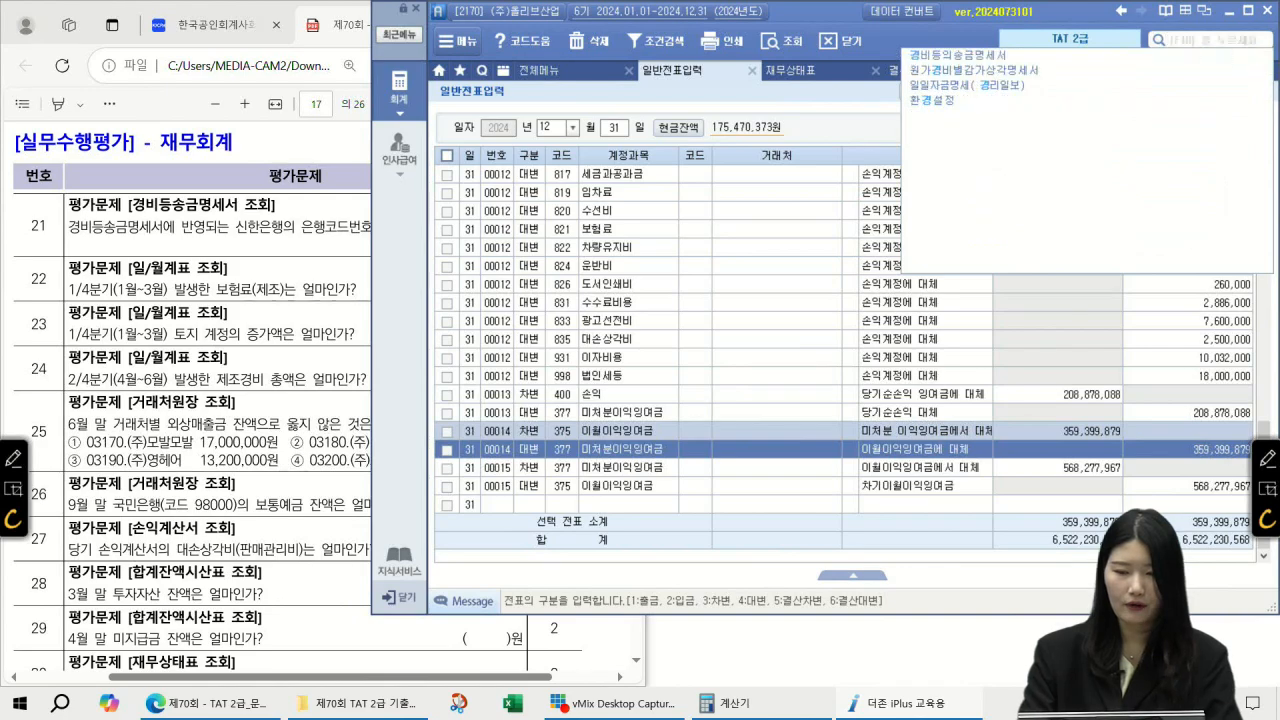
pyautogui.press('Return')
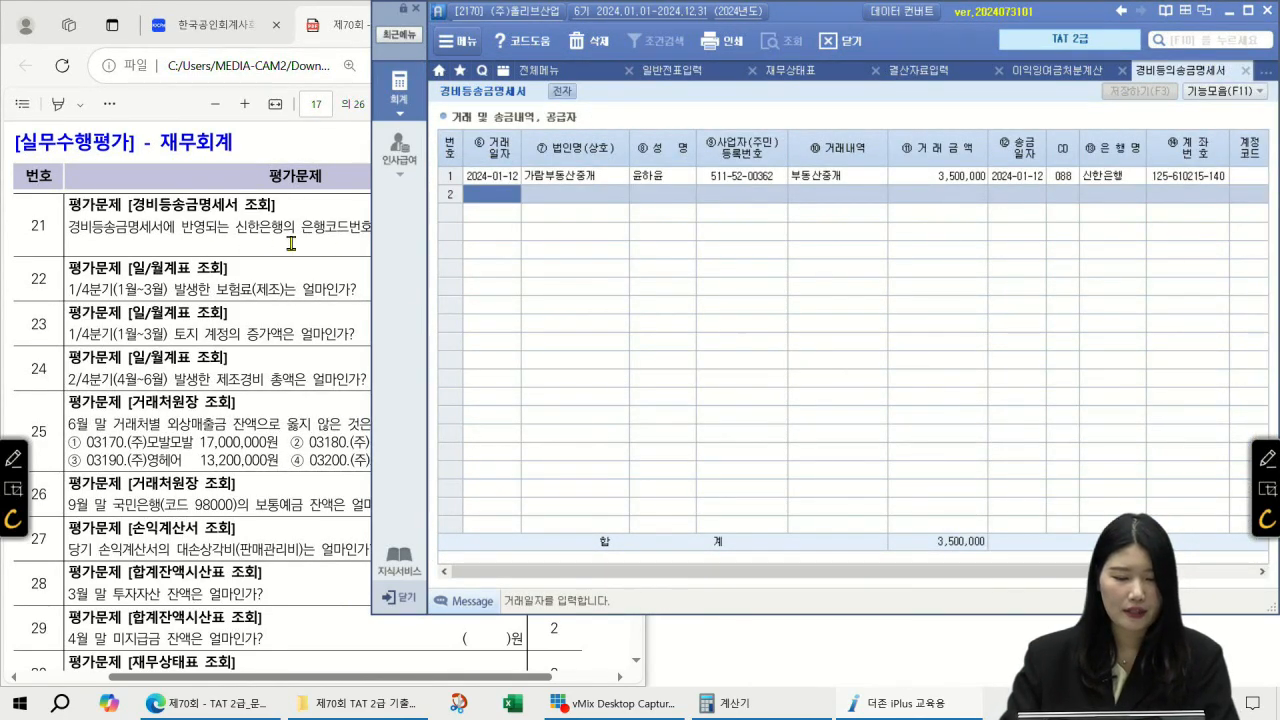
pyautogui.click(1068, 180)
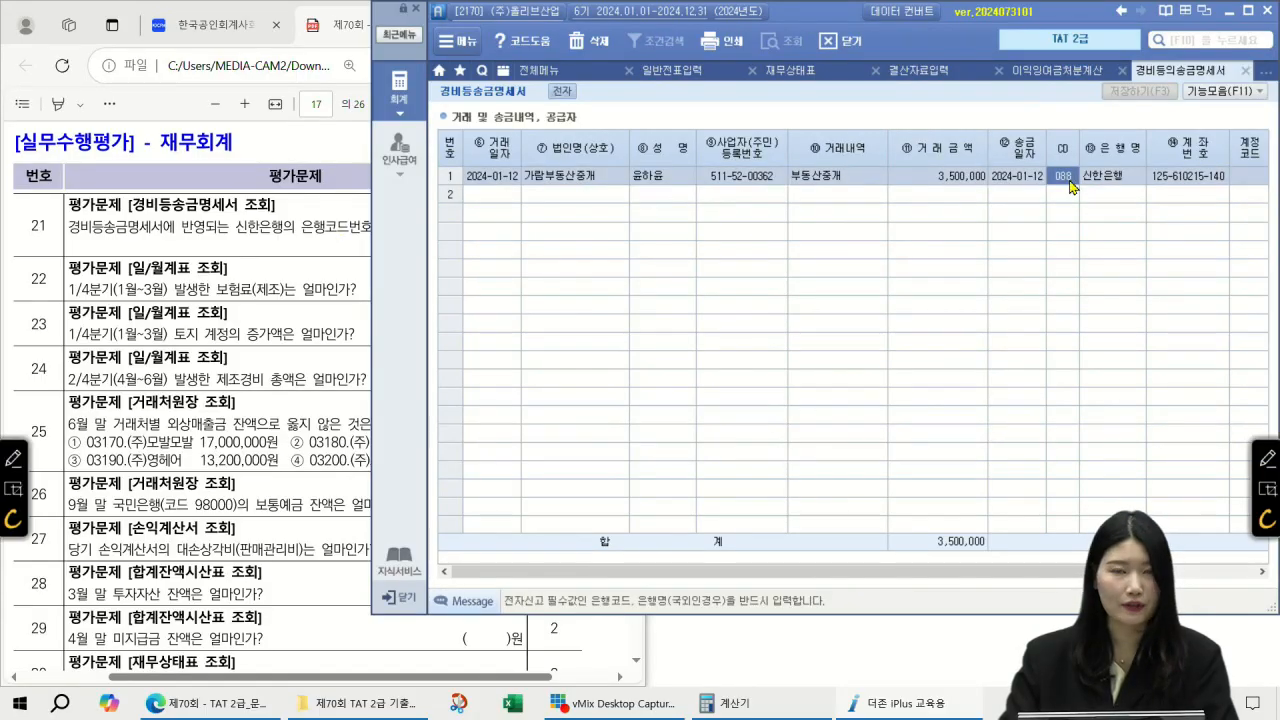
# Step: Handwrite 088 as question 21's answer in the exam PDF
pyautogui.click(285, 190)
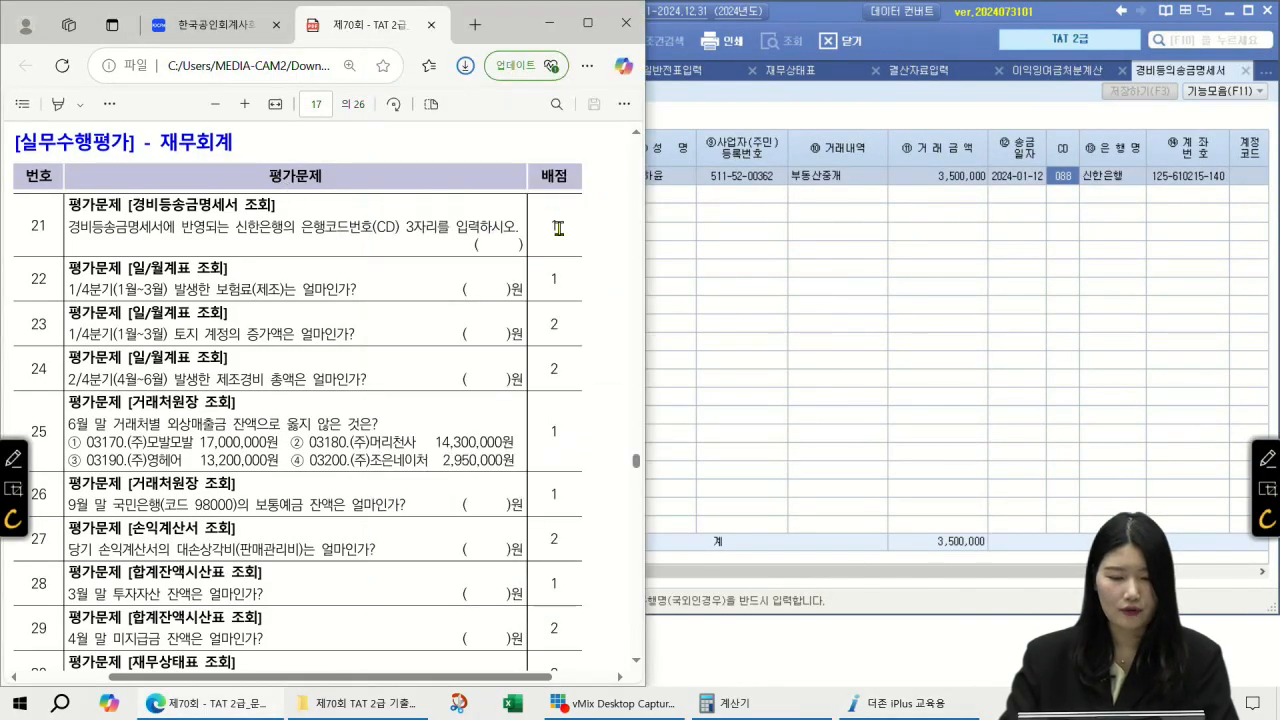
pyautogui.click(58, 105)
pyautogui.moveTo(478, 246); pyautogui.dragTo(484, 246)
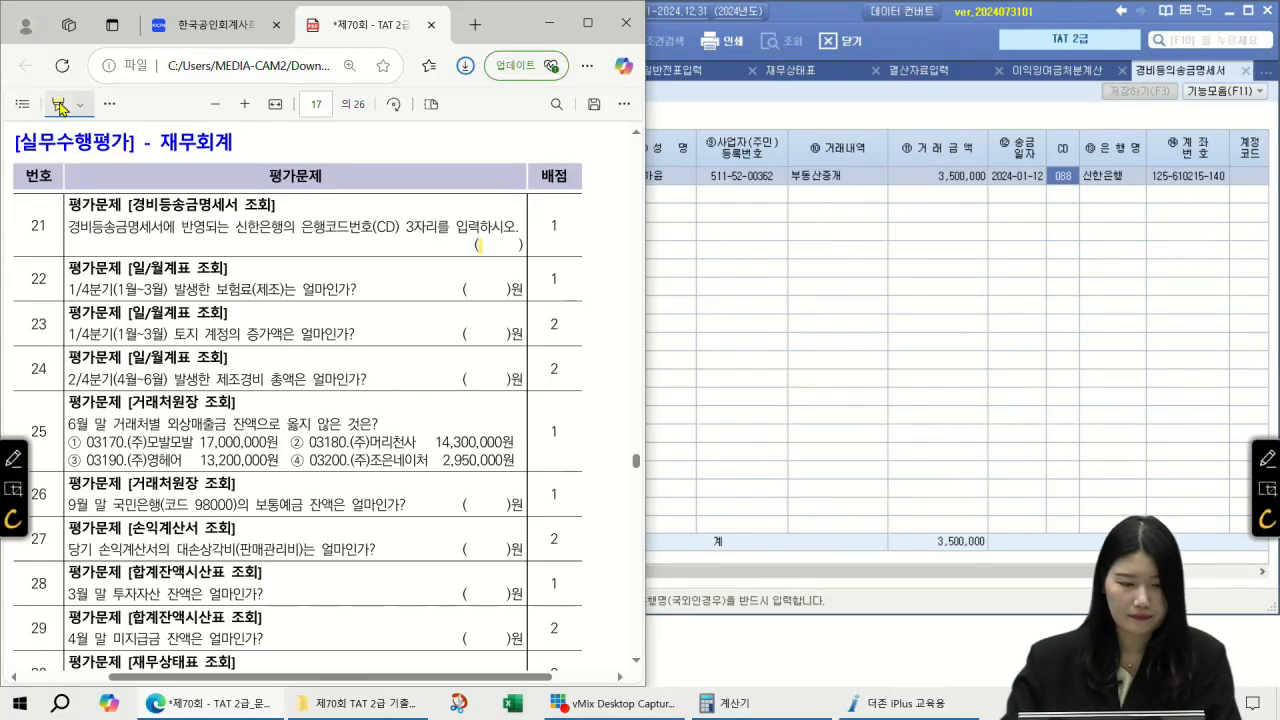
pyautogui.click(1266, 459)
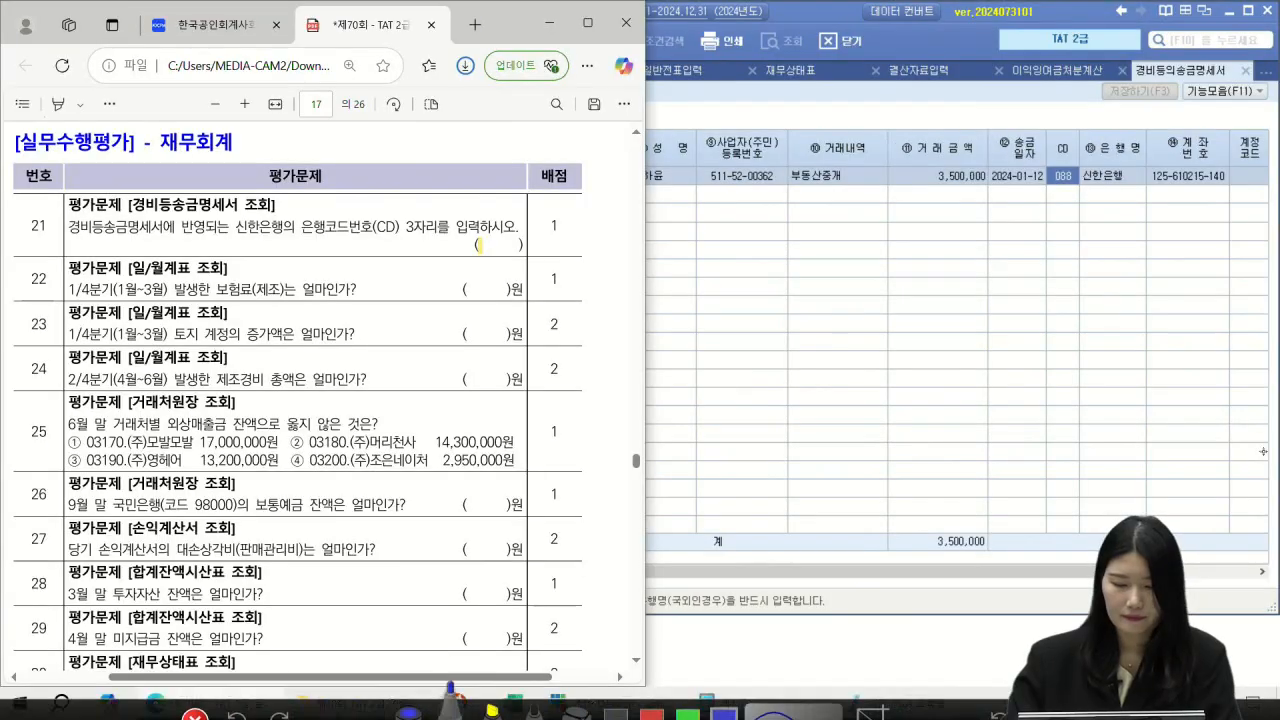
pyautogui.moveTo(484, 237); pyautogui.dragTo(480, 238)
pyautogui.moveTo(500, 227); pyautogui.dragTo(494, 240)
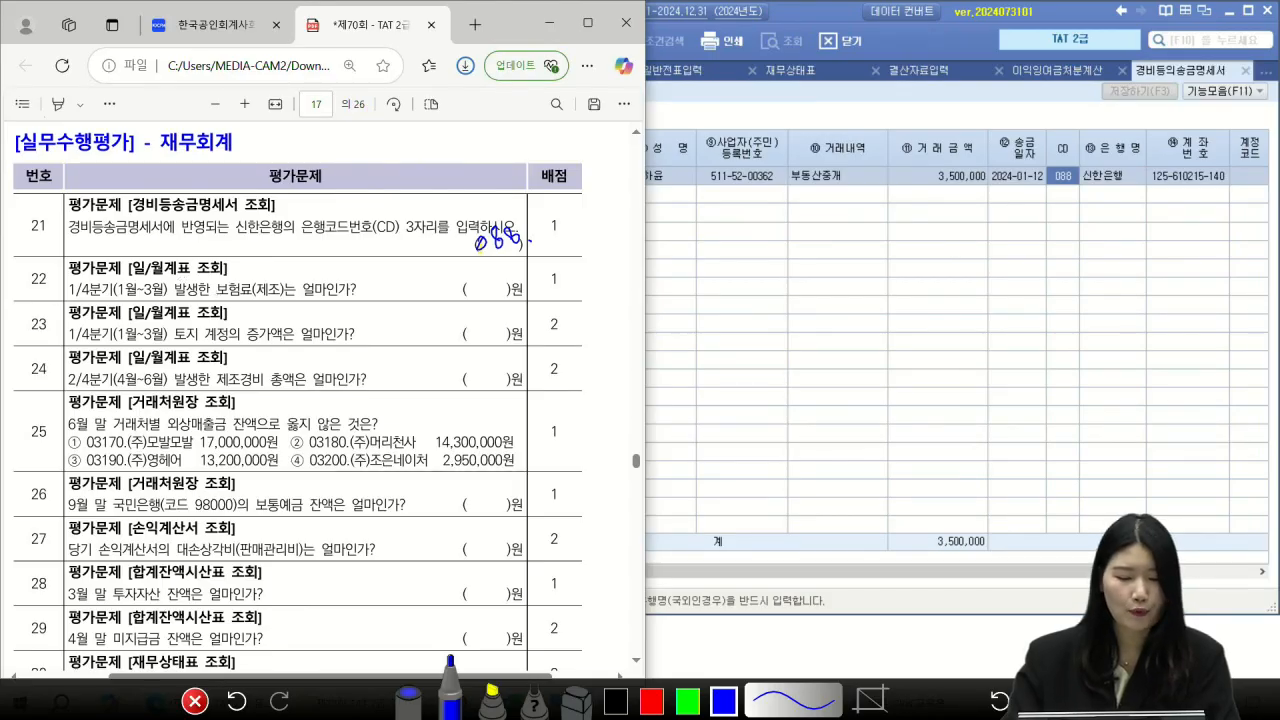
pyautogui.press('Escape')
# Step: Open 일/월계표 for 01/01–03/31 and find the 제조경비 보험료 of 200,000
pyautogui.click(1181, 40)
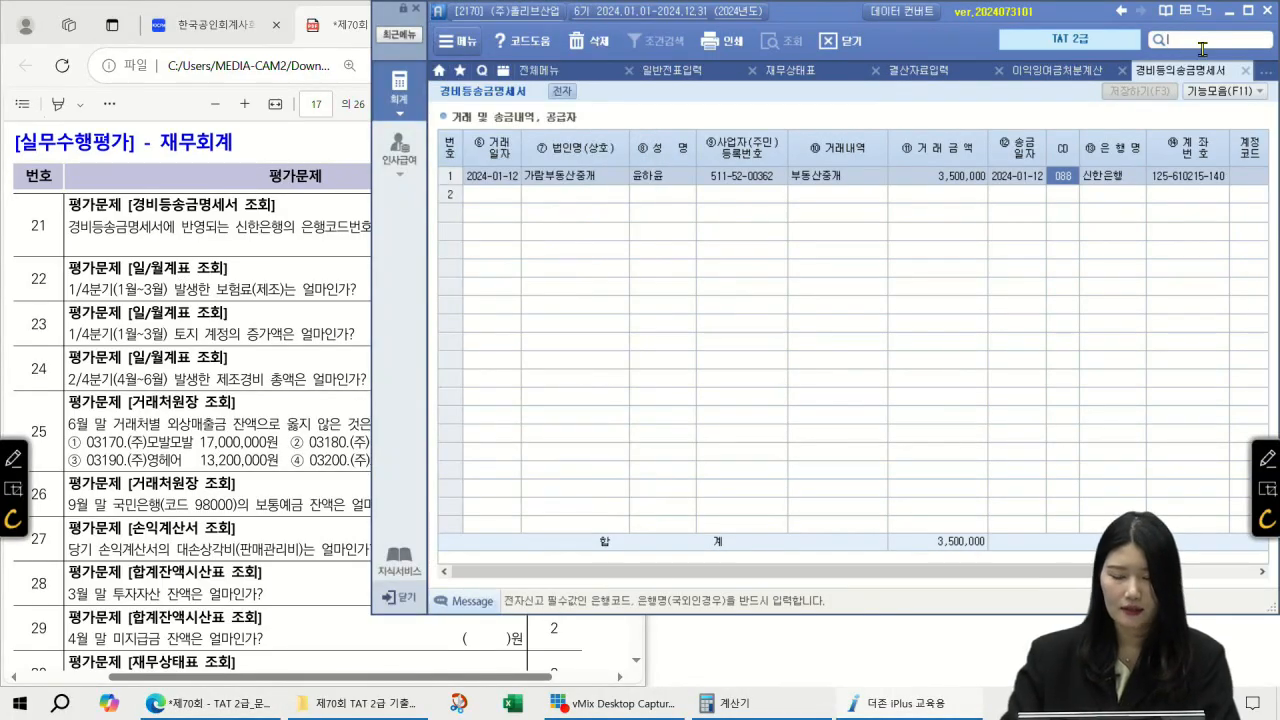
pyautogui.write('ㅇㅕㄹ')
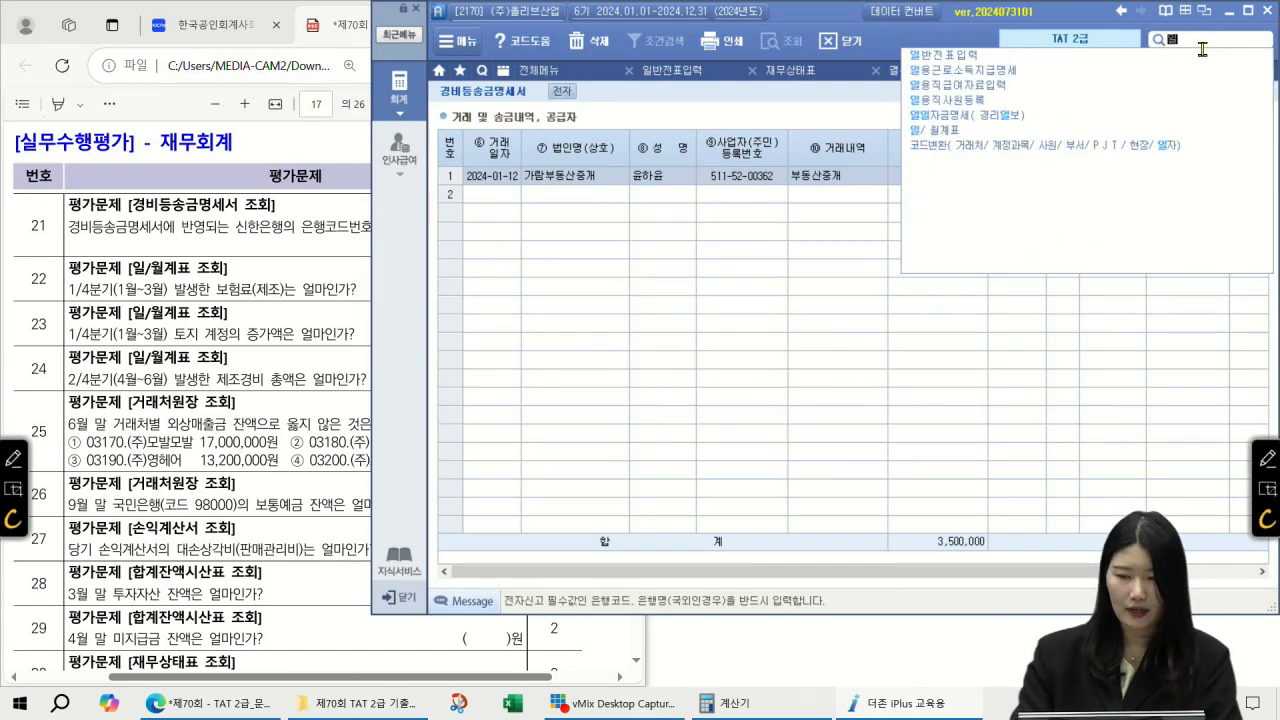
pyautogui.write('/')
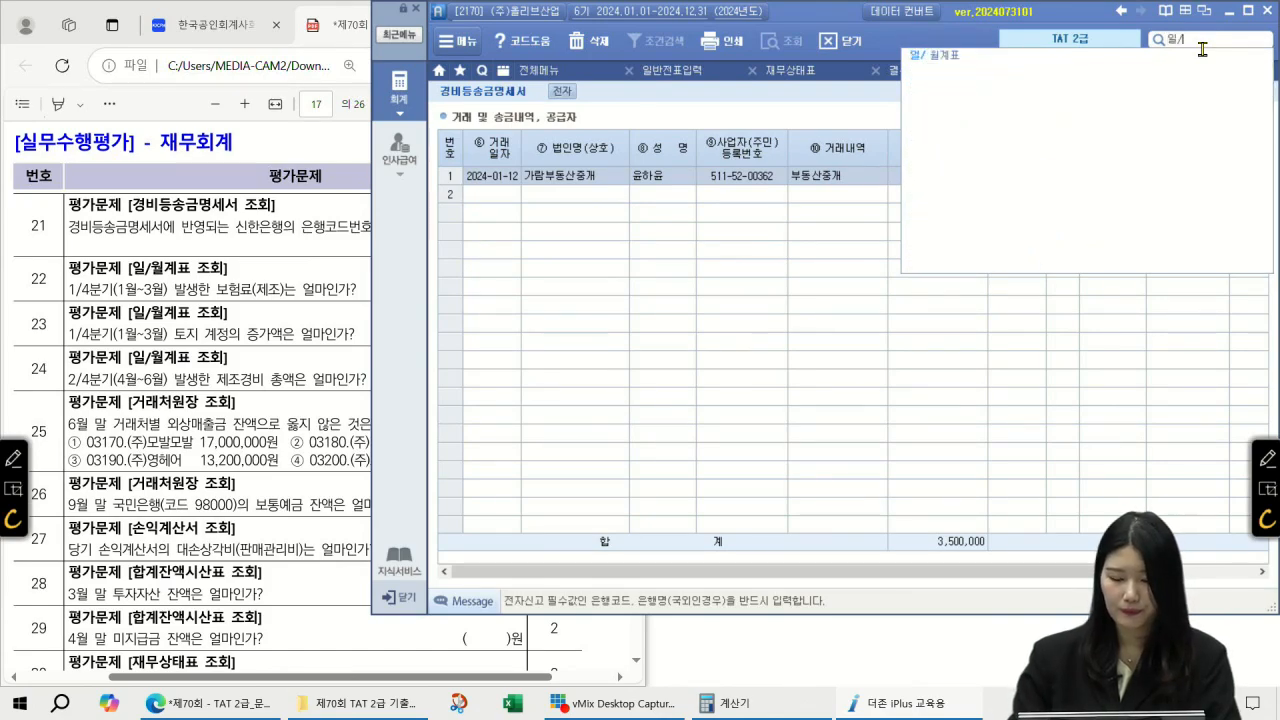
pyautogui.press('Return')
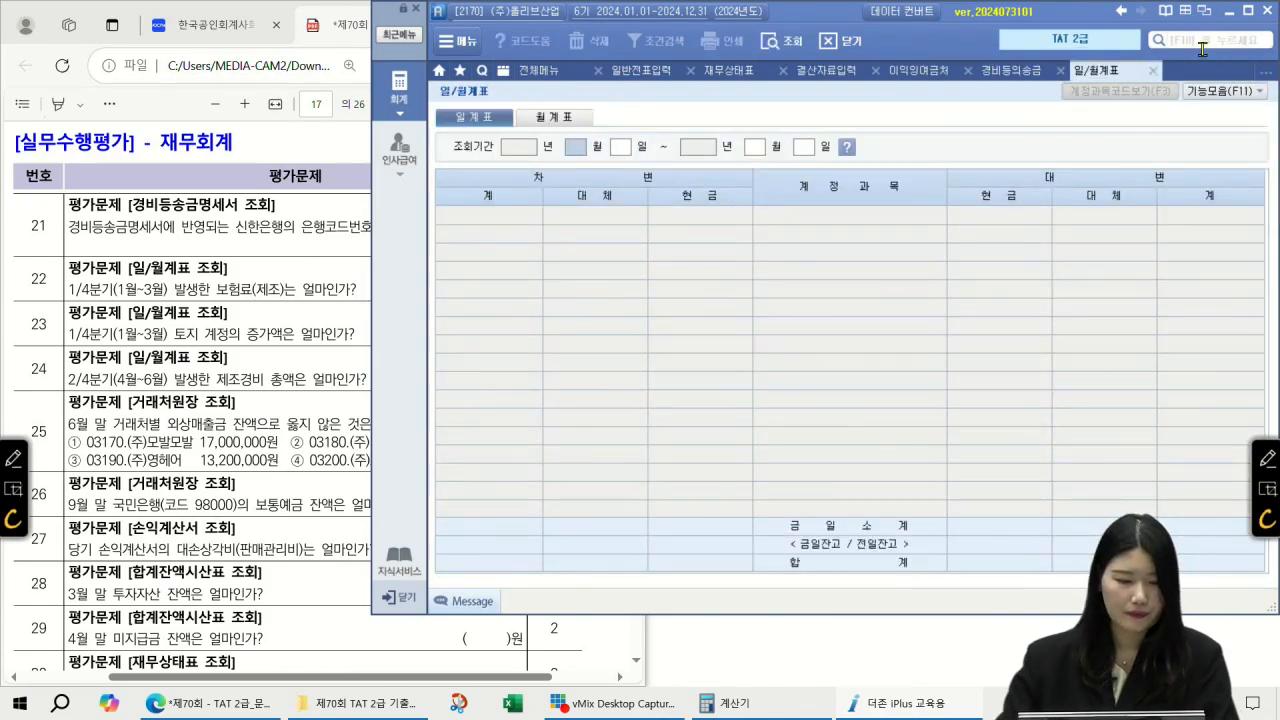
pyautogui.write('01010331')
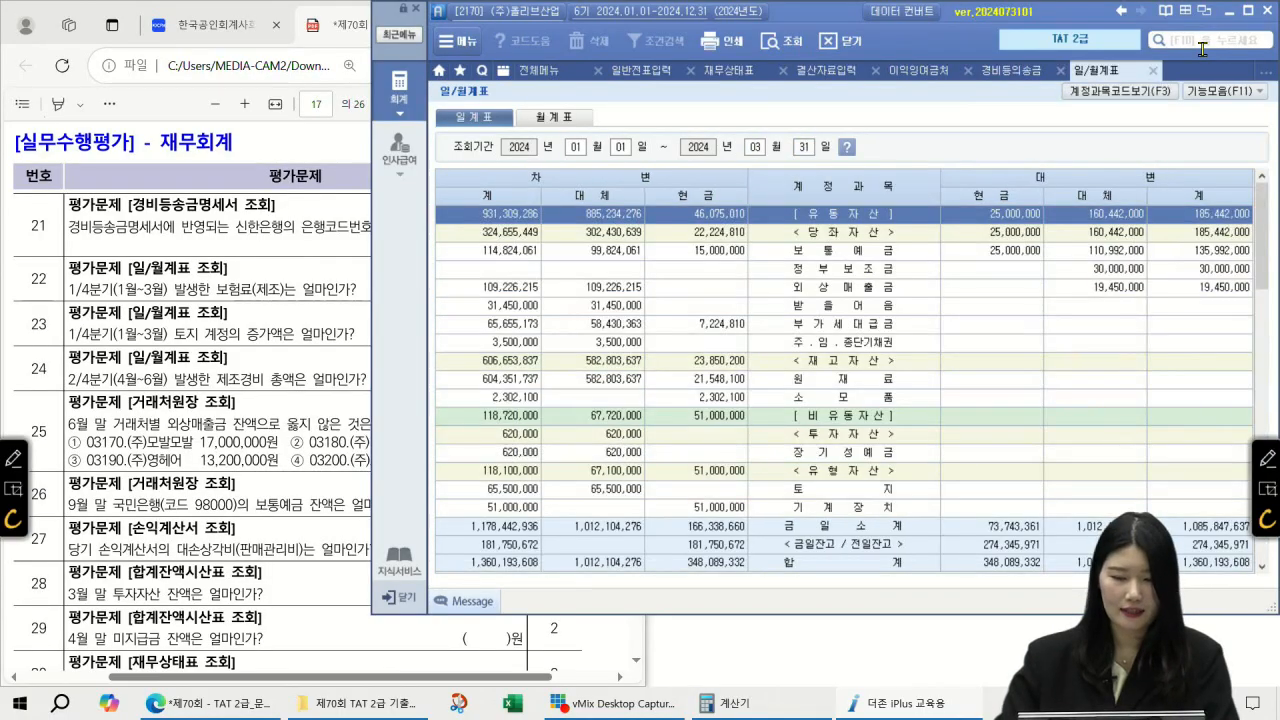
pyautogui.scroll(-5, 862, 224)
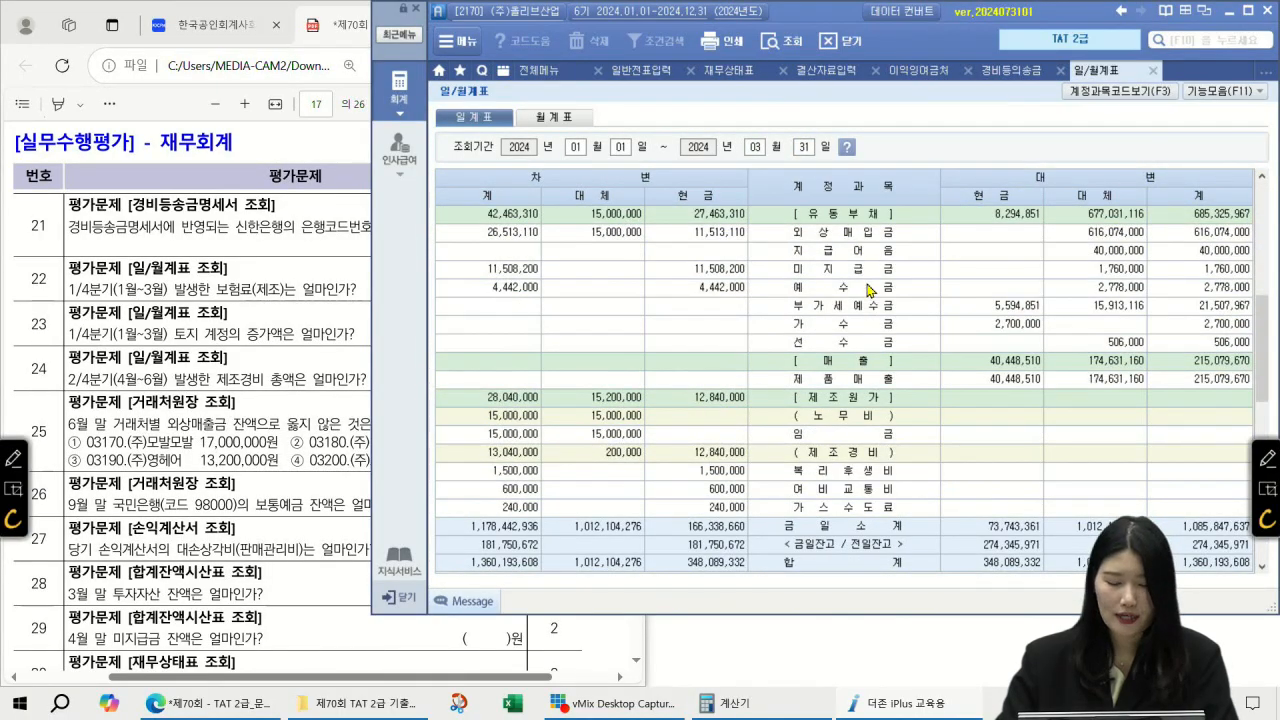
pyautogui.scroll(-3, 870, 444)
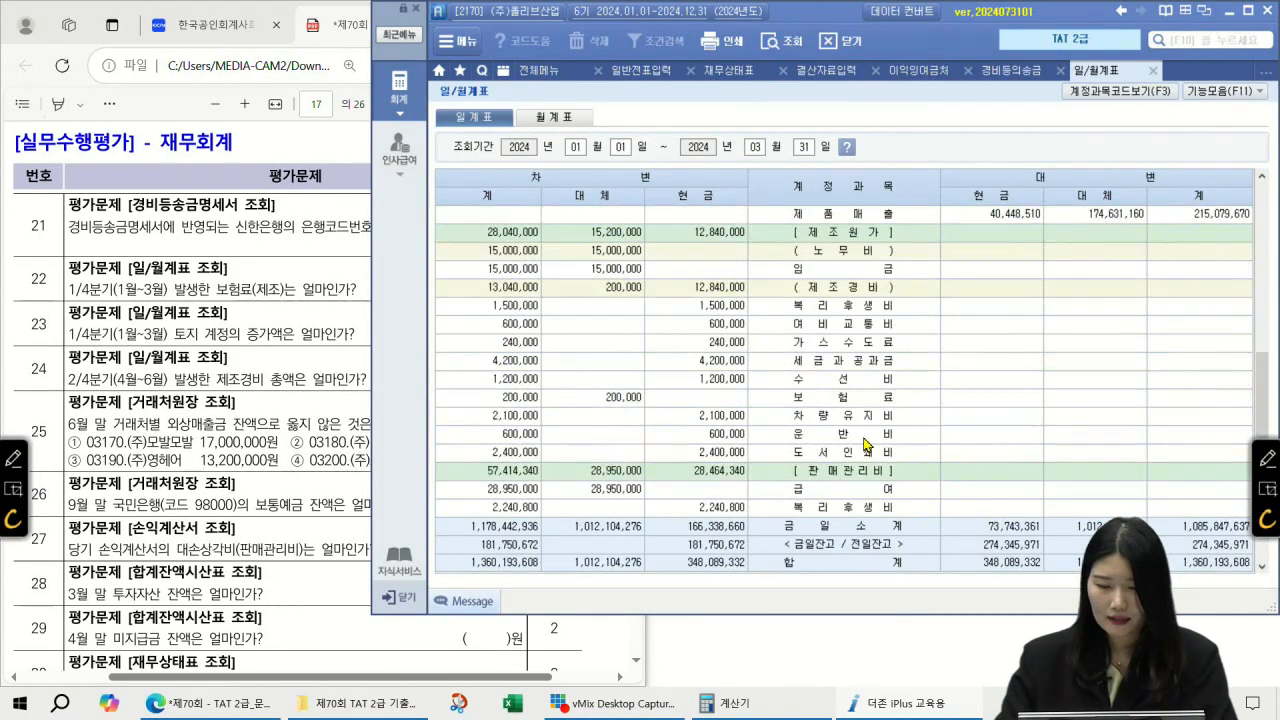
pyautogui.click(848, 310)
pyautogui.click(858, 398)
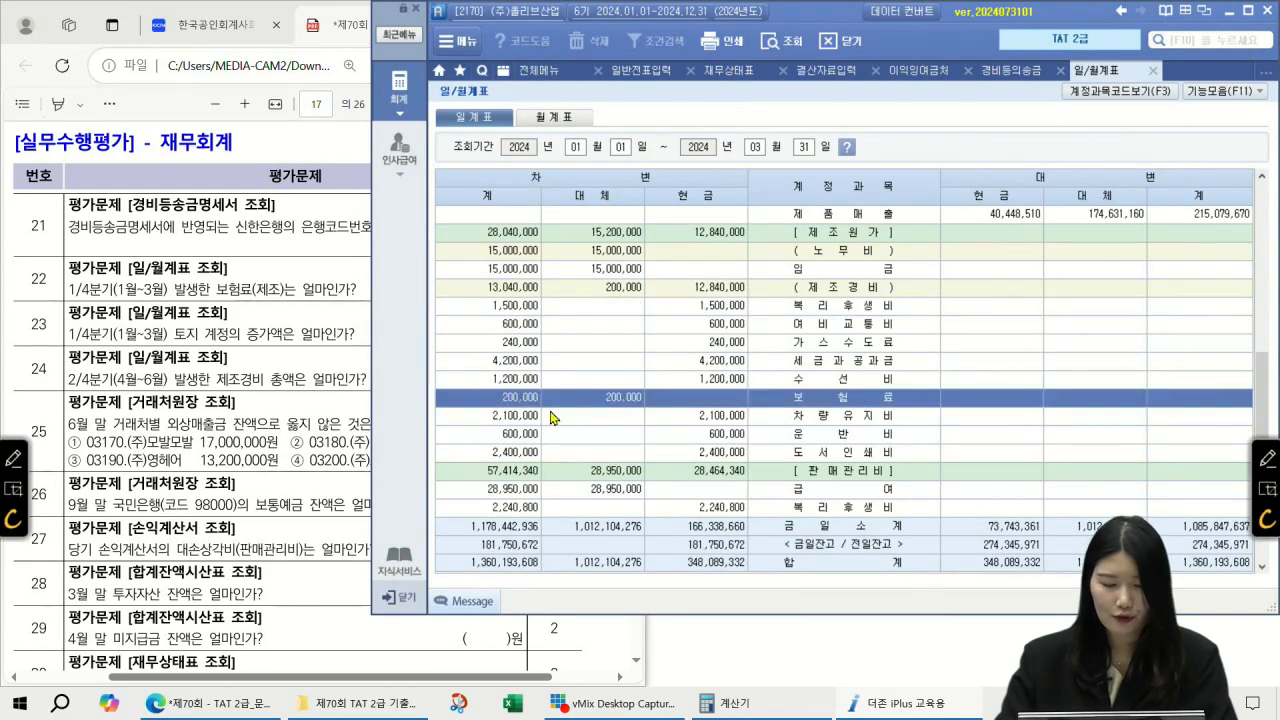
# Step: Check the next question in the PDF, then open the ledger for the 토지 row
pyautogui.click(288, 279)
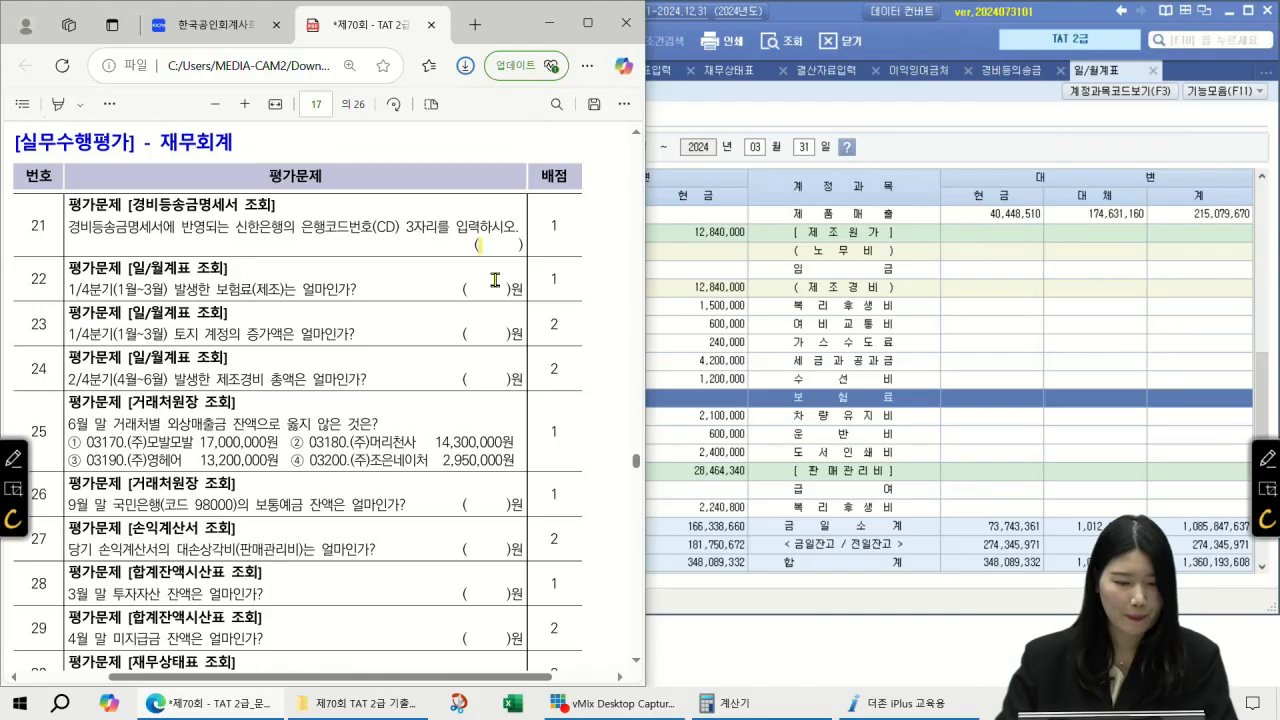
pyautogui.scroll(-3, 494, 280)
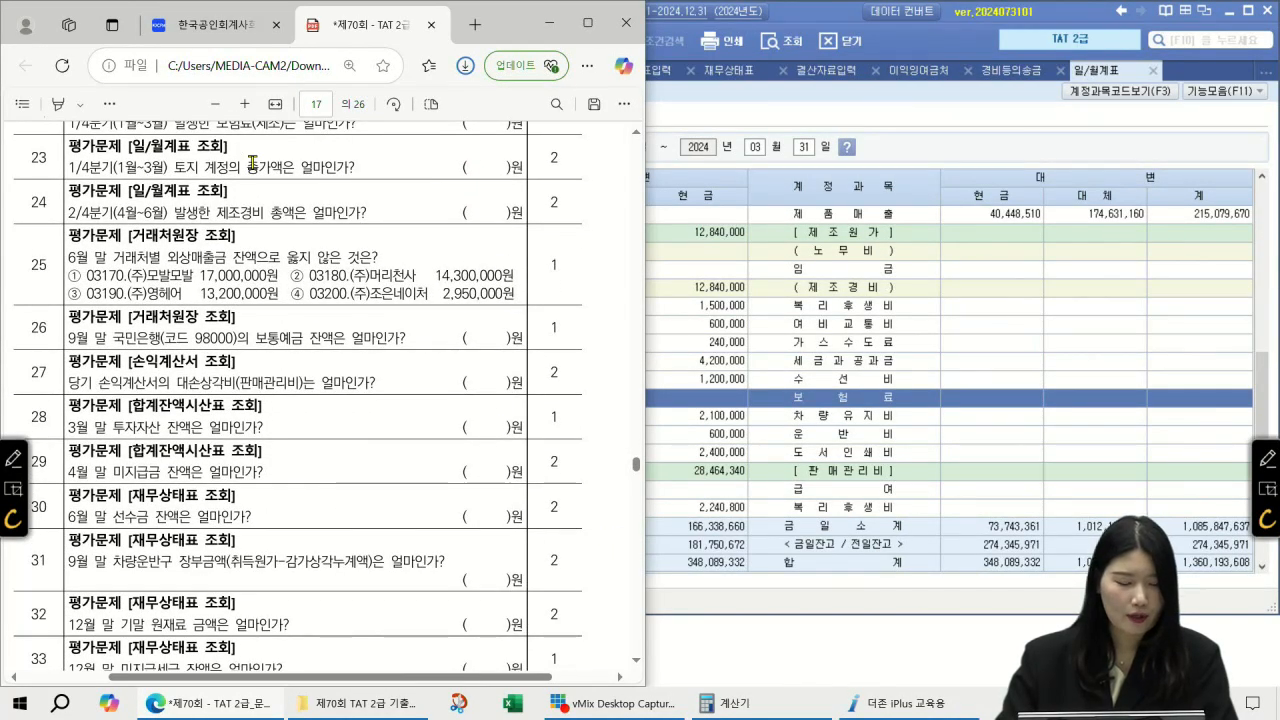
pyautogui.click(897, 357)
pyautogui.scroll(5, 895, 364)
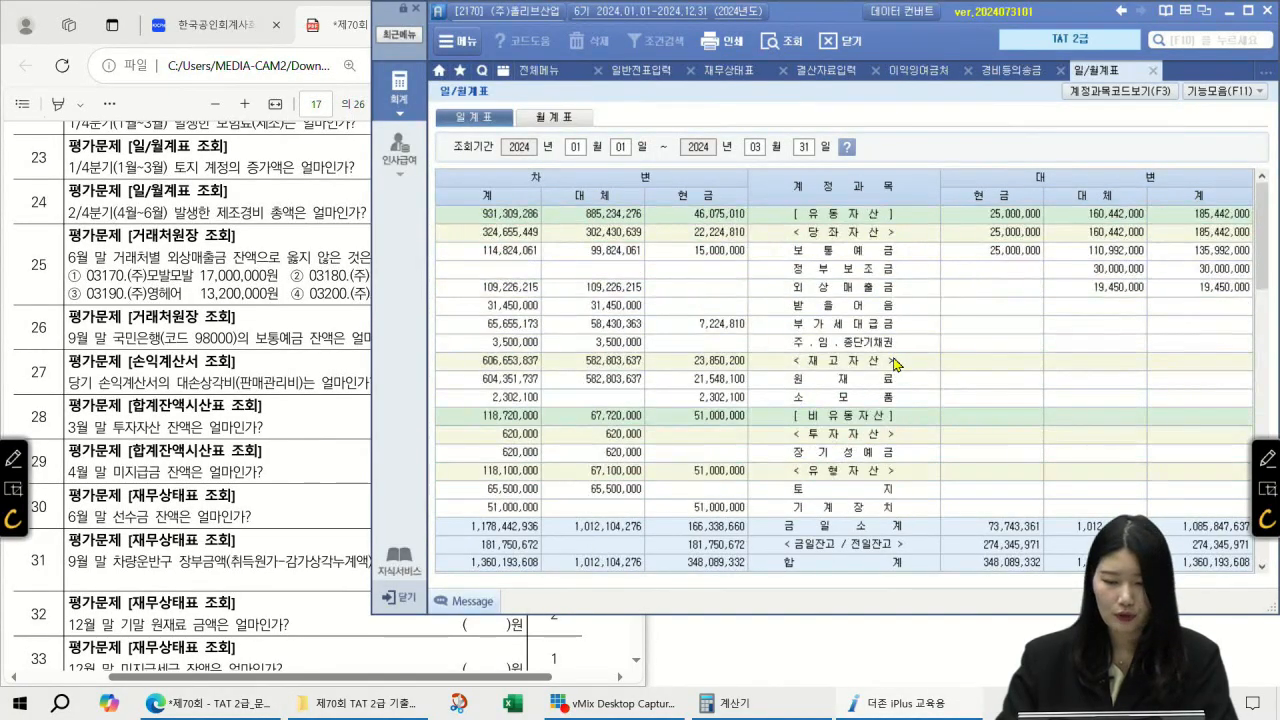
pyautogui.click(880, 492)
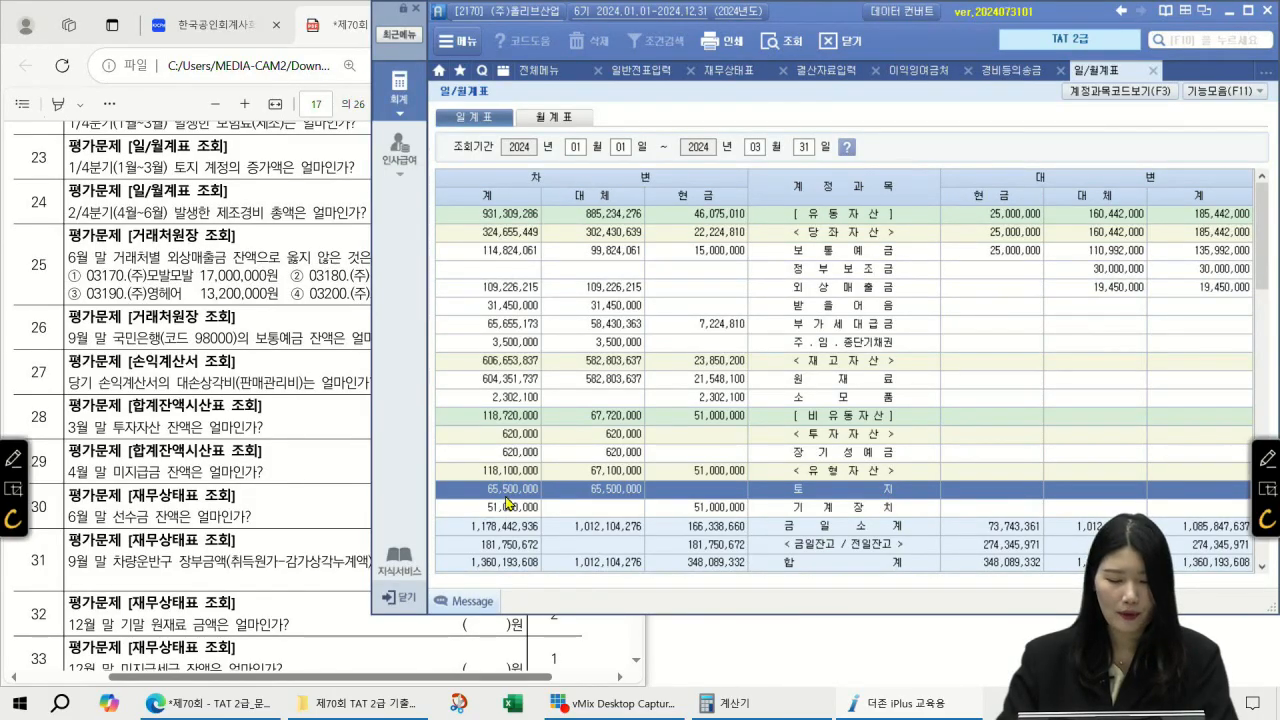
pyautogui.doubleClick(900, 490)
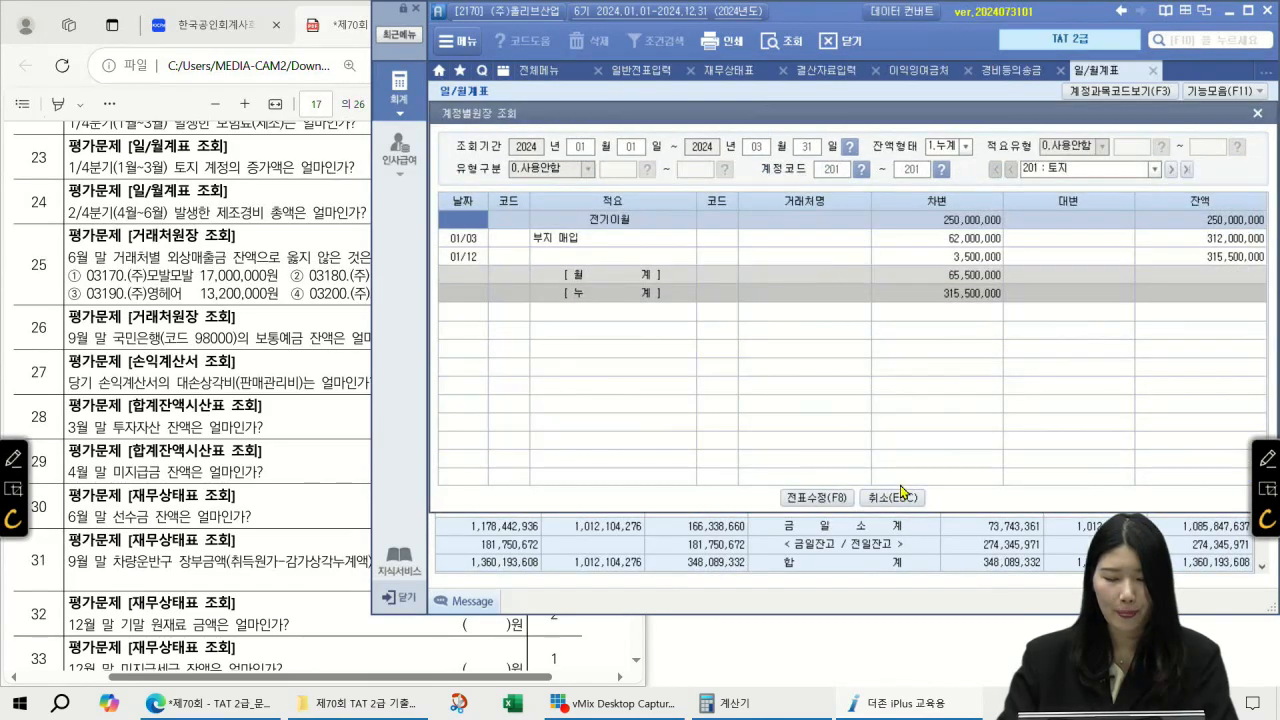
# Step: Inspect the land ledger: 250,000,000 carried forward, 01/03 62,000,000, 01/12 3,500,000, monthly total 65,500,000
pyautogui.click(968, 257)
pyautogui.click(977, 242)
pyautogui.click(972, 259)
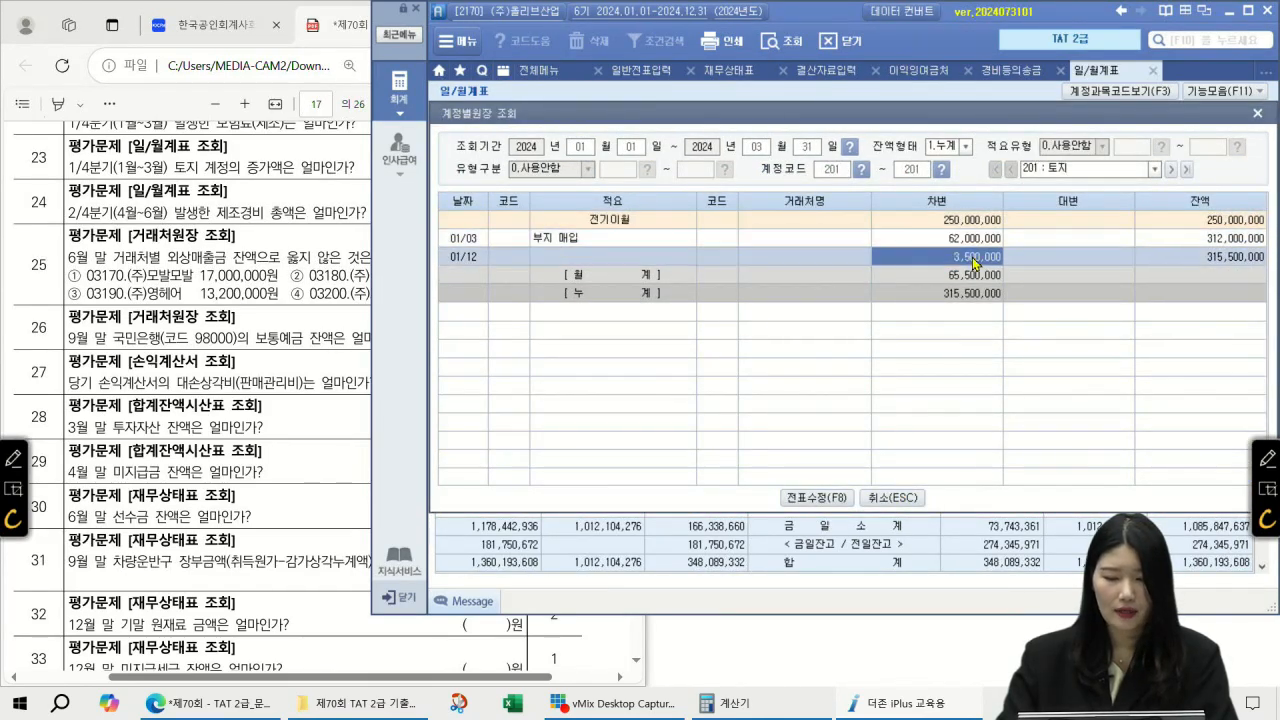
pyautogui.click(975, 239)
pyautogui.click(970, 258)
pyautogui.click(969, 226)
pyautogui.click(974, 245)
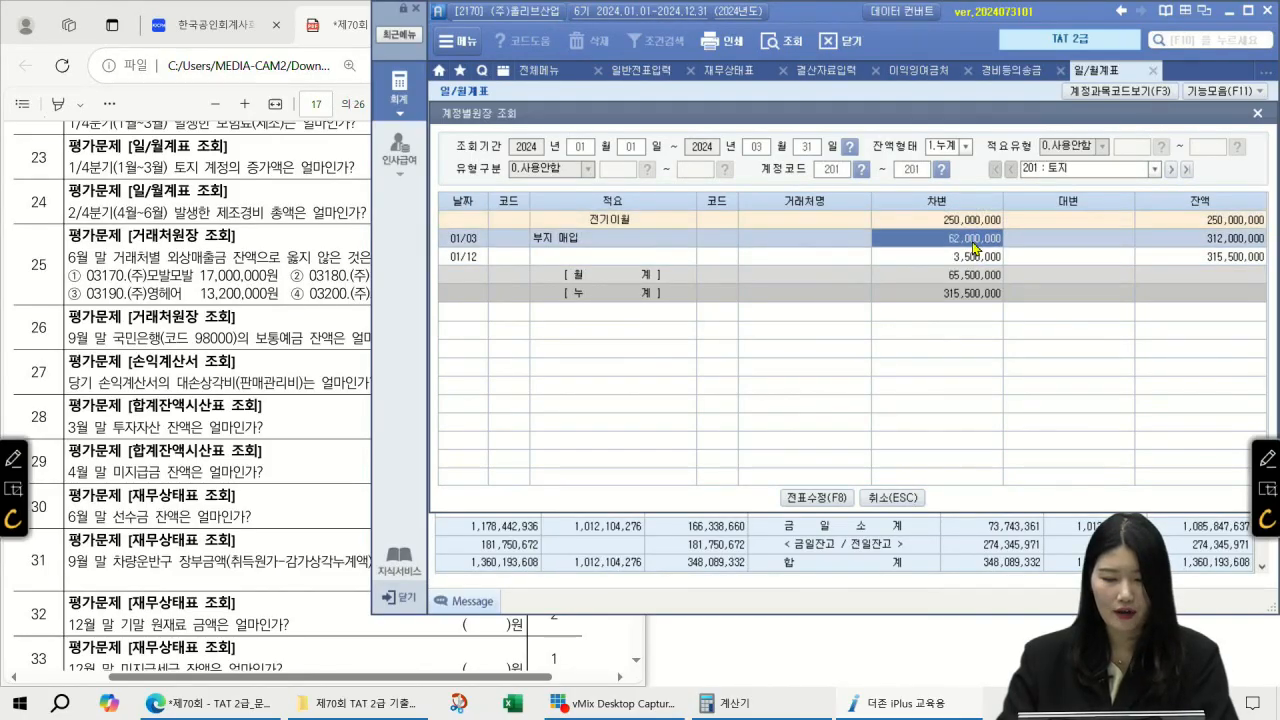
pyautogui.click(975, 258)
pyautogui.click(975, 238)
pyautogui.click(976, 257)
pyautogui.click(977, 275)
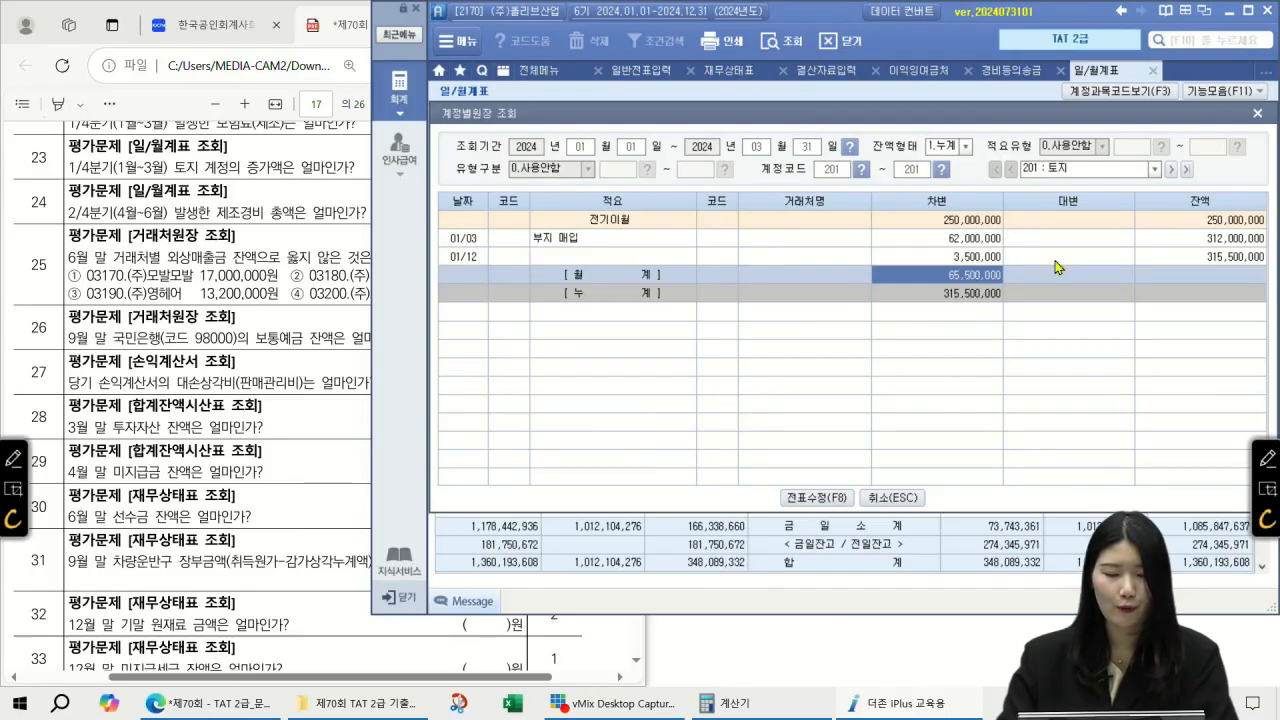
# Step: Close the land ledger and check question 24 in the exam PDF
pyautogui.click(1257, 114)
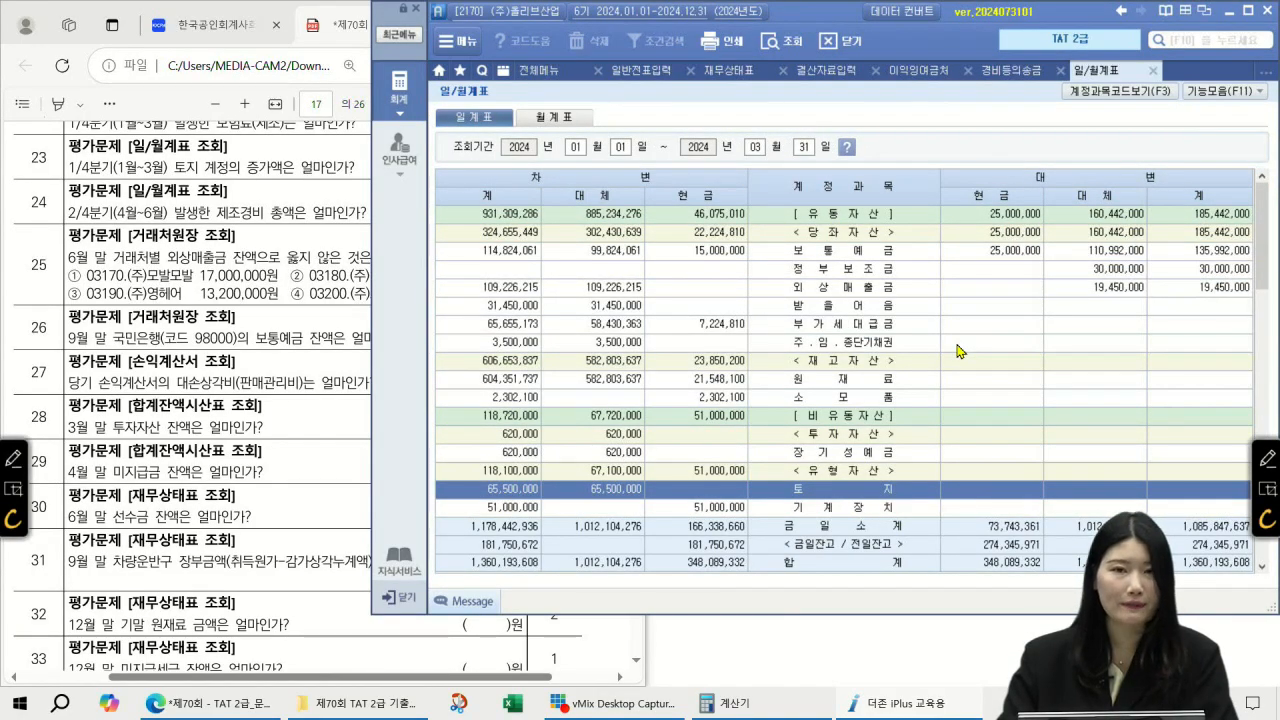
pyautogui.click(204, 320)
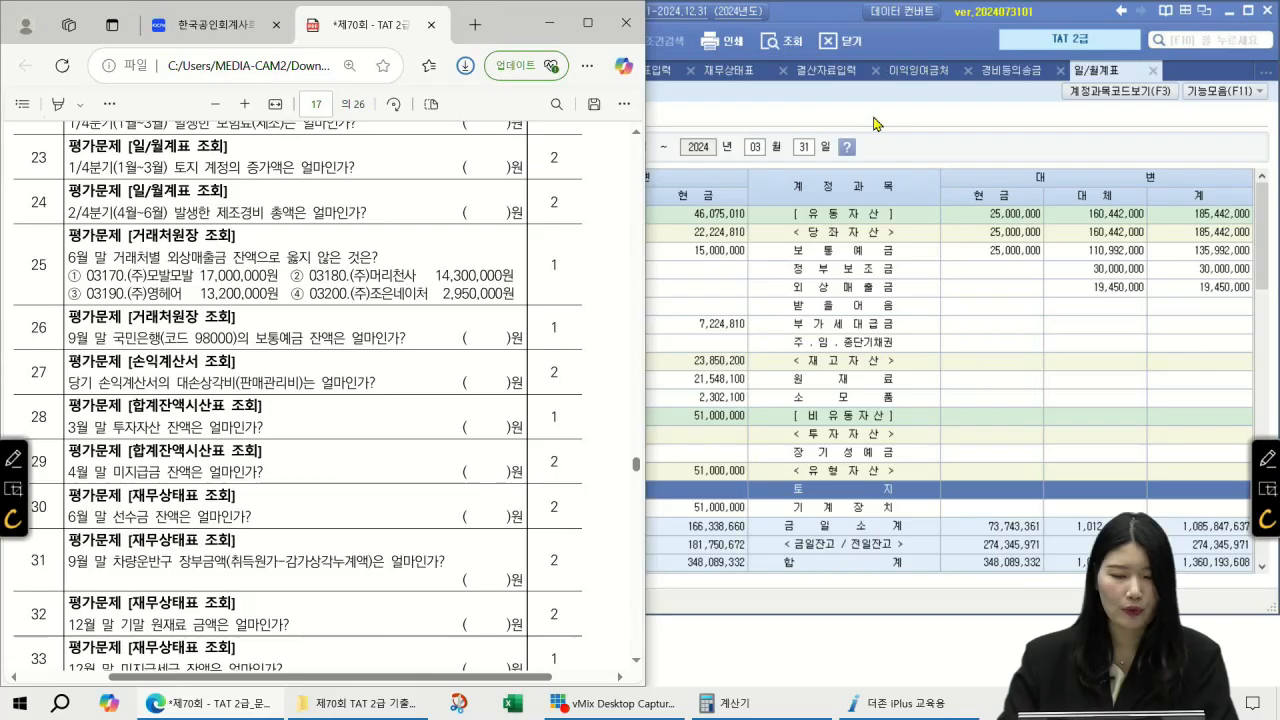
pyautogui.click(740, 150)
# Step: Change the 일/월계표 period to 04/01–06/30 and read the 제조경비 total of 8,050,000
pyautogui.click(576, 148)
pyautogui.write('0406')
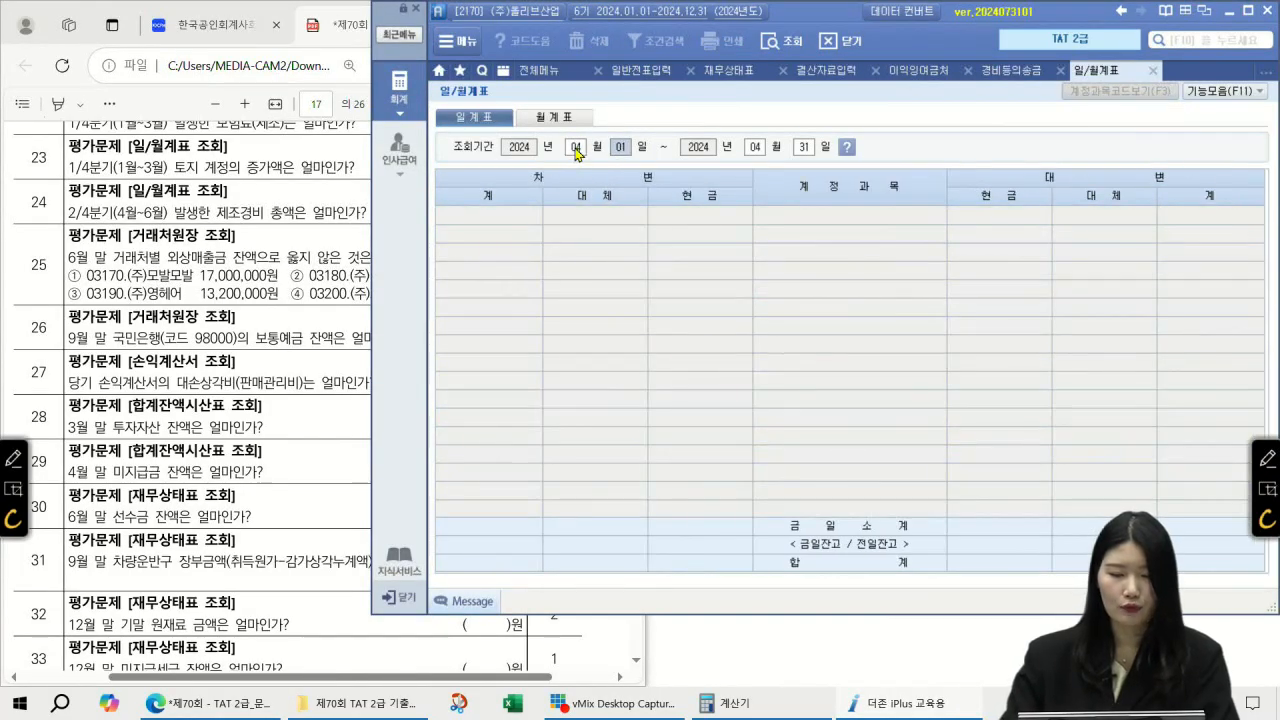
pyautogui.write('30')
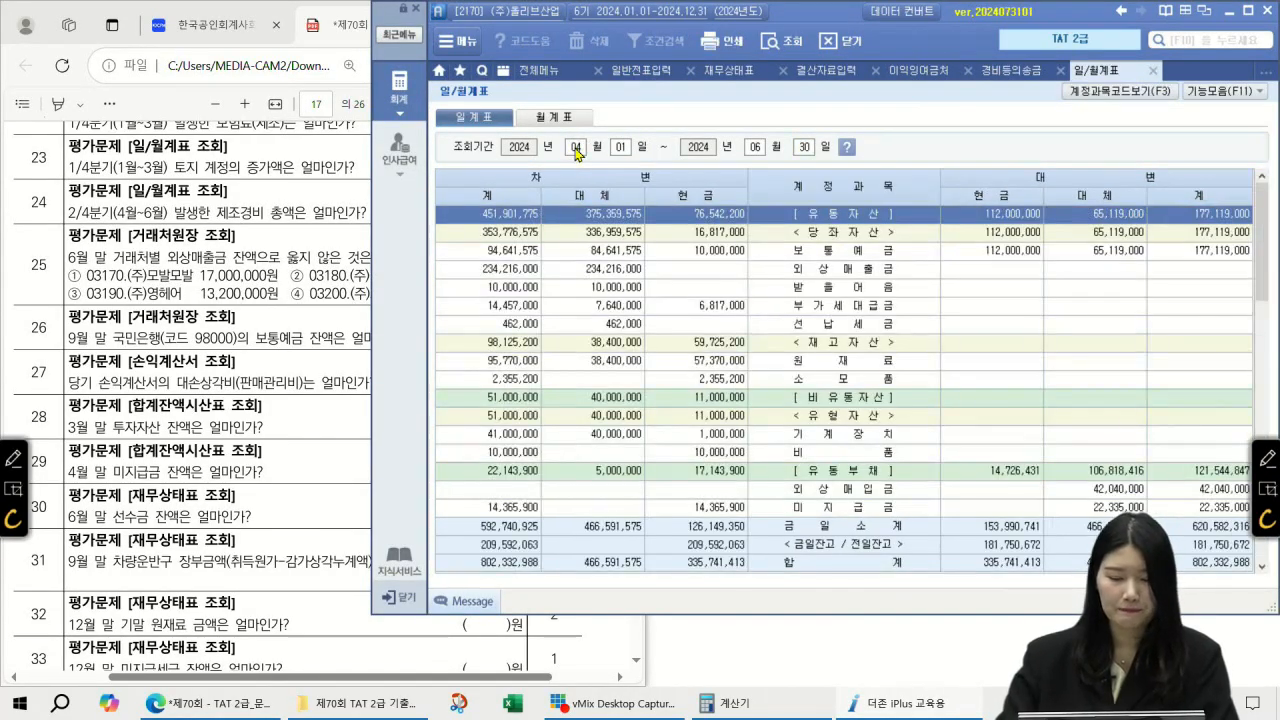
pyautogui.scroll(-10, 800, 370)
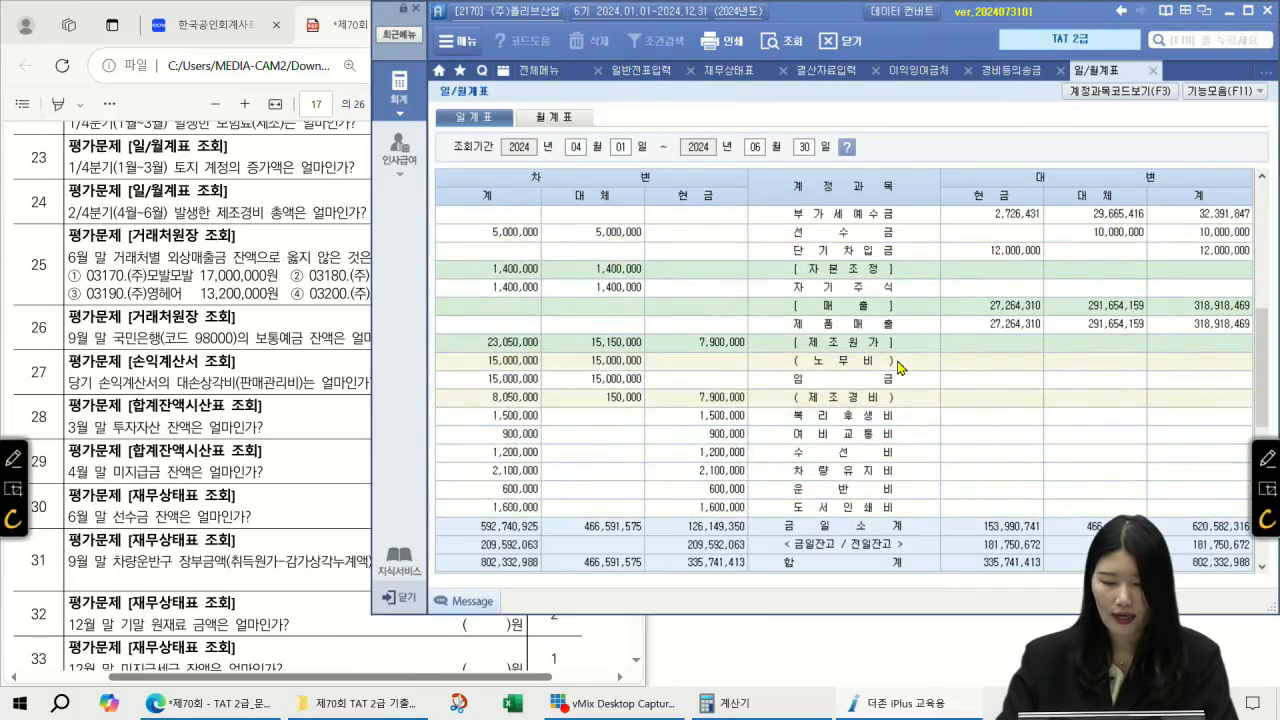
pyautogui.click(846, 236)
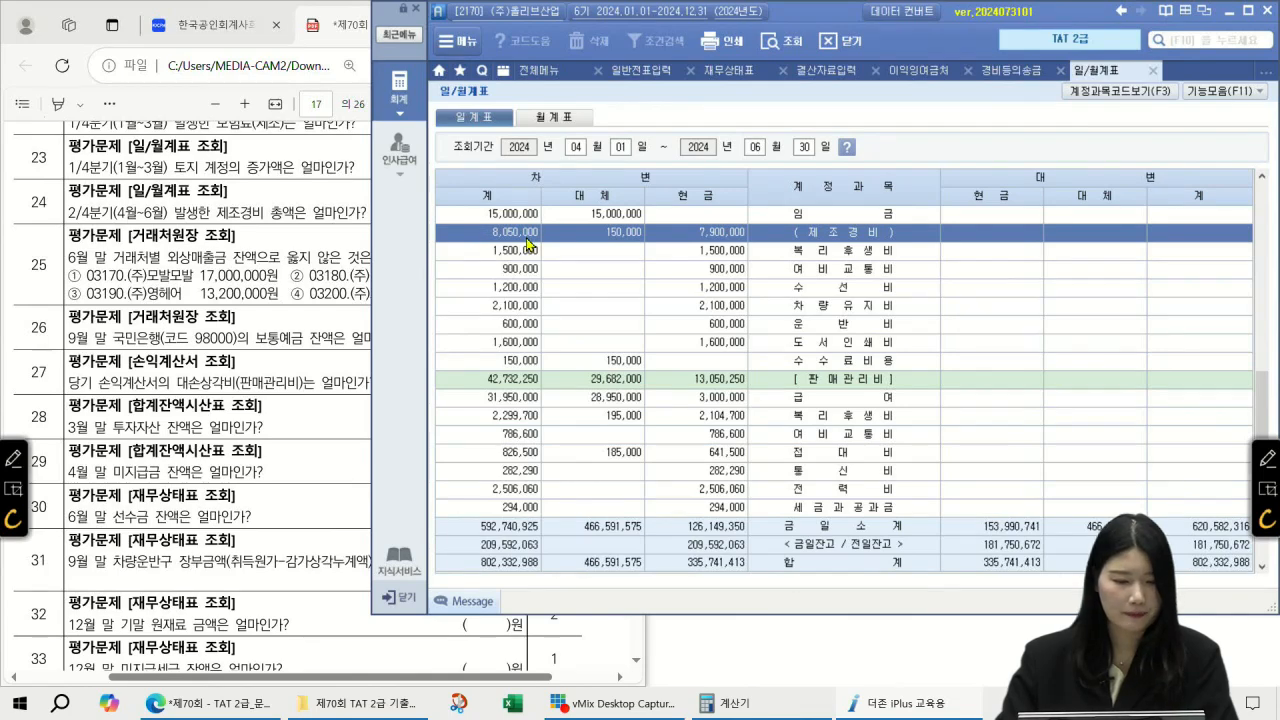
# Step: Read the next exam question and search the menu for 거래처원장
pyautogui.click(312, 244)
pyautogui.scroll(-2, 312, 244)
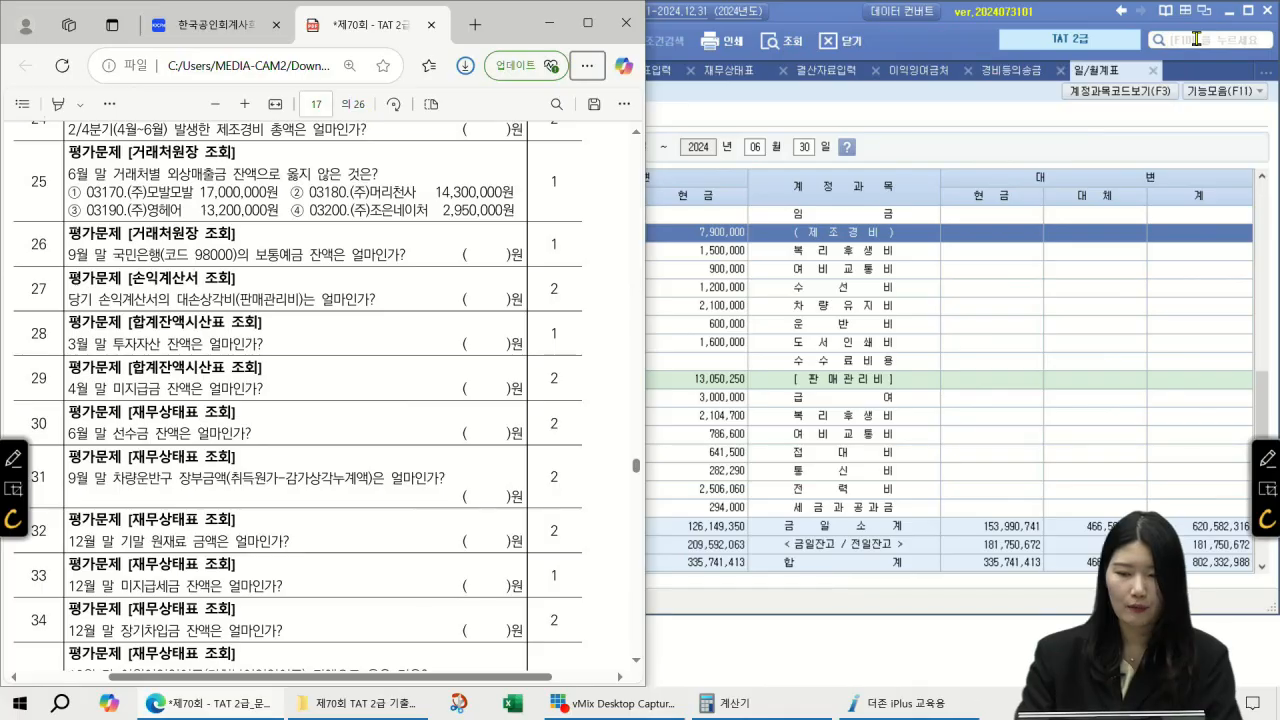
pyautogui.click(1236, 40)
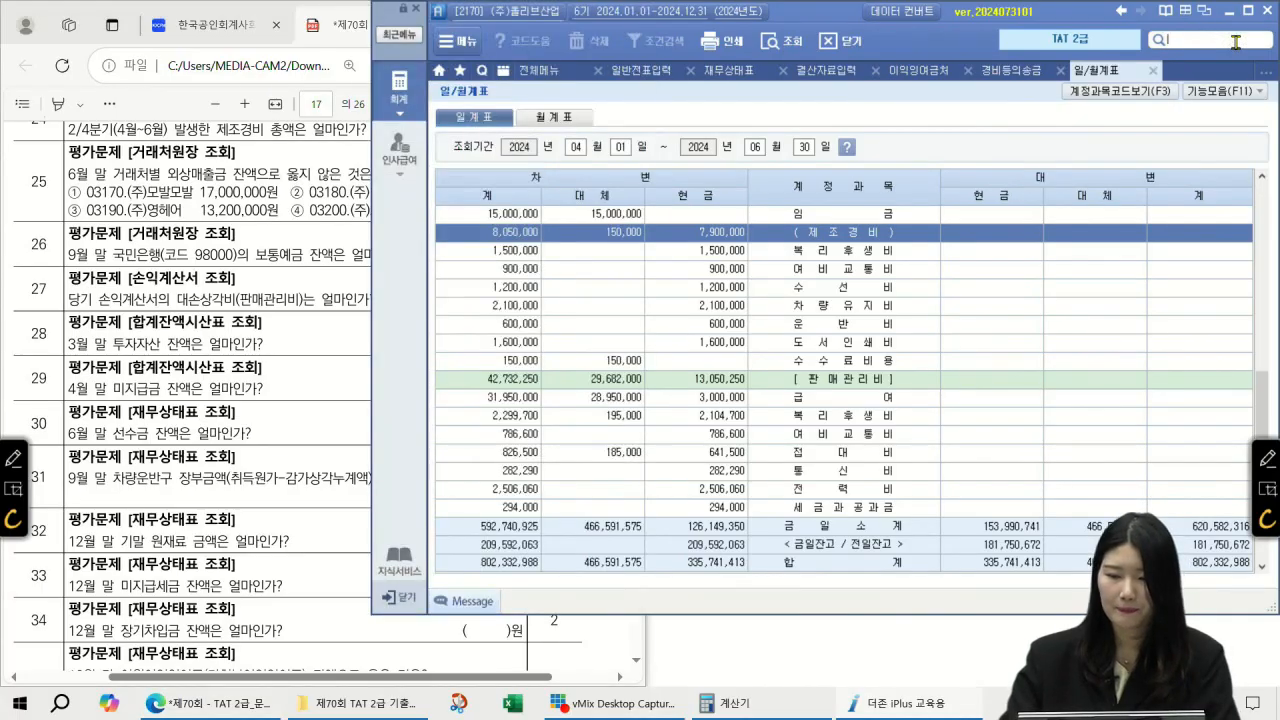
pyautogui.write('거래처원장')
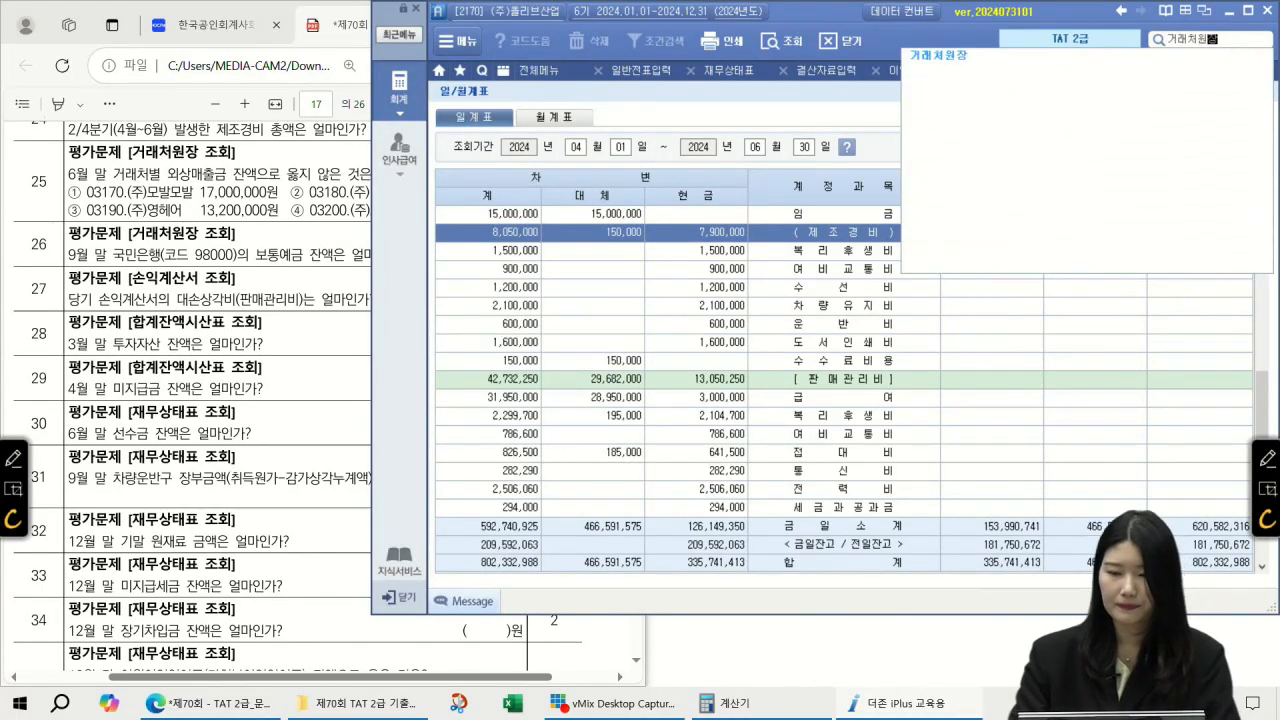
# Step: List 108 외상매출금 balances for all customers 00101–99602 for 2024-01-01 to 06-30 in 거래처원장
pyautogui.press('Return')
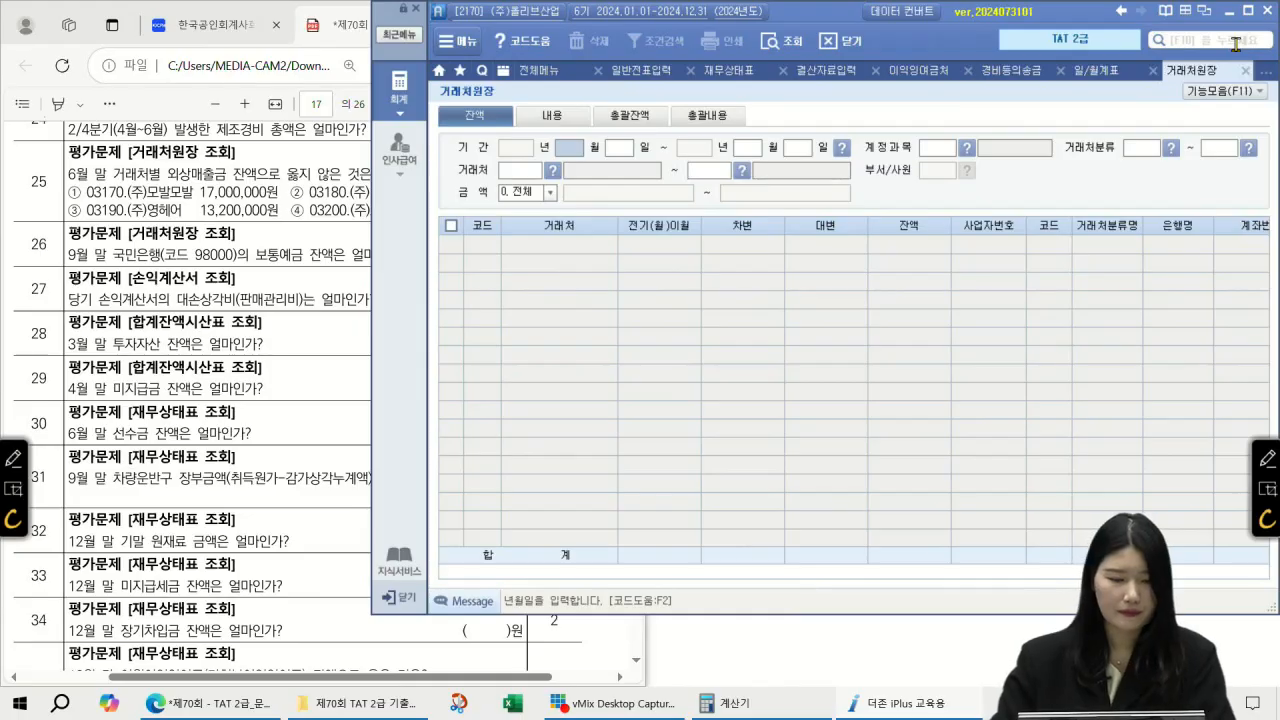
pyautogui.write('01010630')
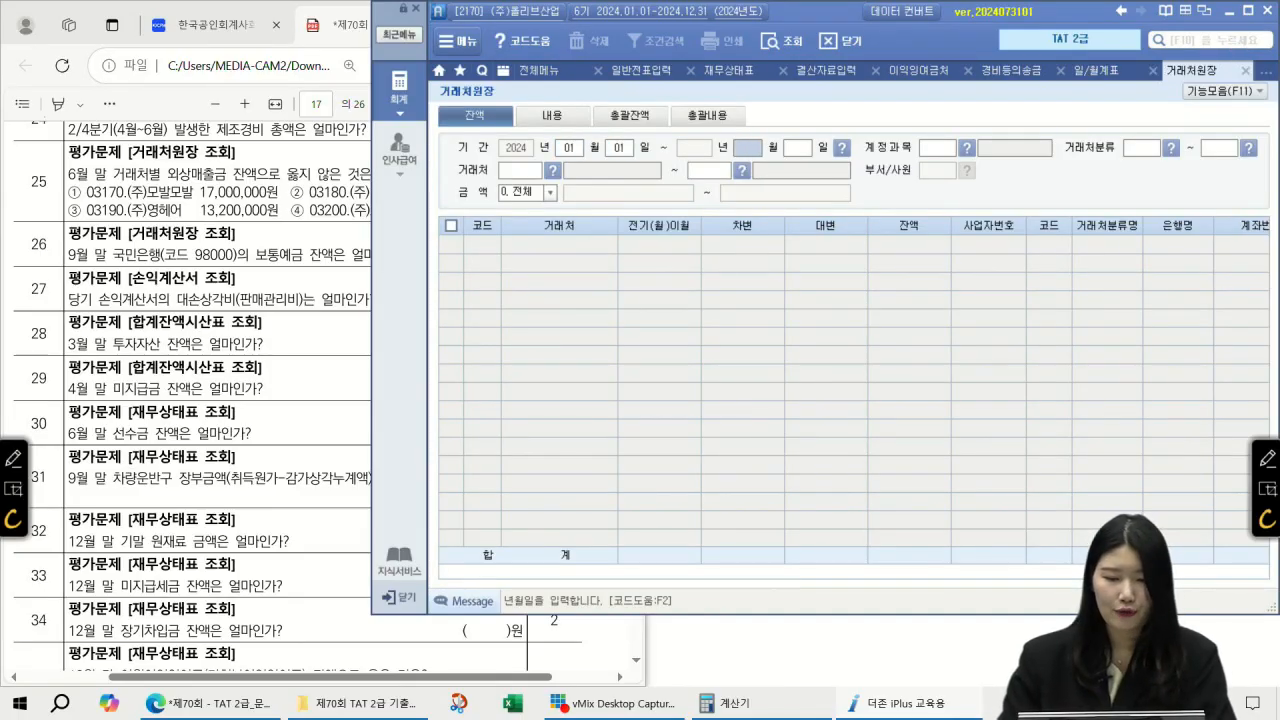
pyautogui.press('F2')
pyautogui.write('외상매출')
pyautogui.press('Return')
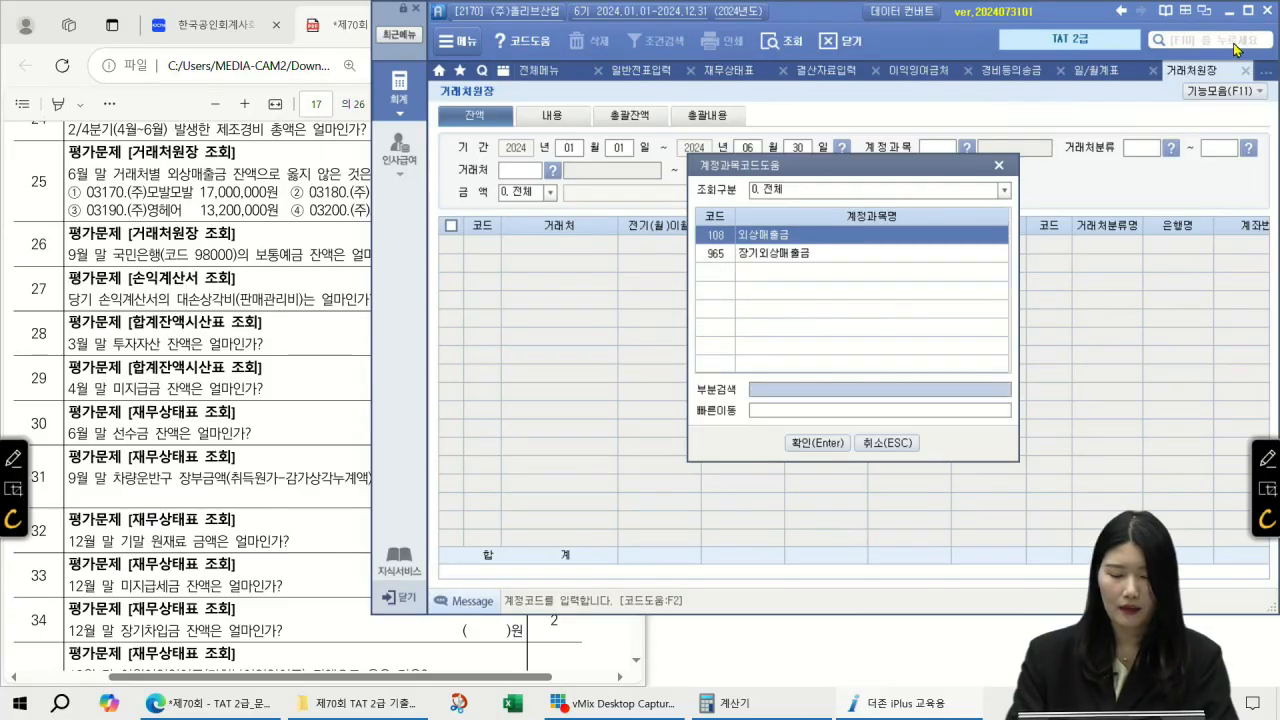
pyautogui.press('Return')
pyautogui.press('Return')
pyautogui.press('Return')
pyautogui.press('Return')
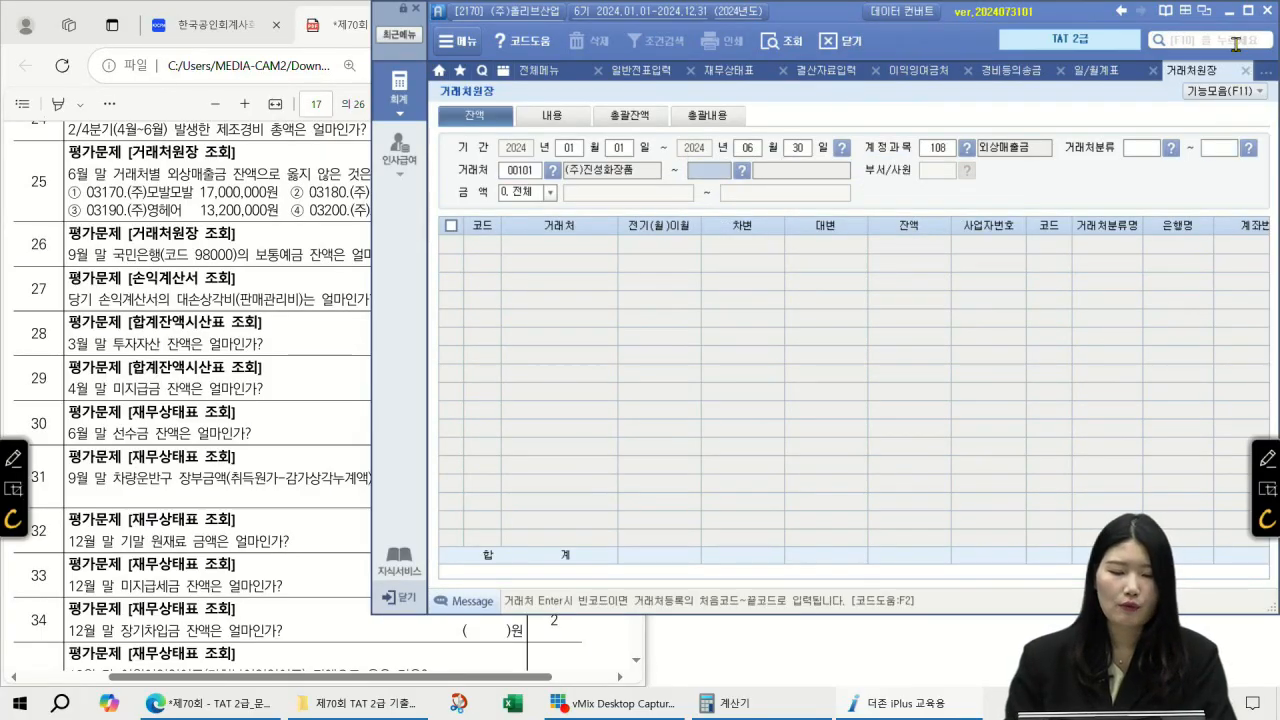
pyautogui.press('Return')
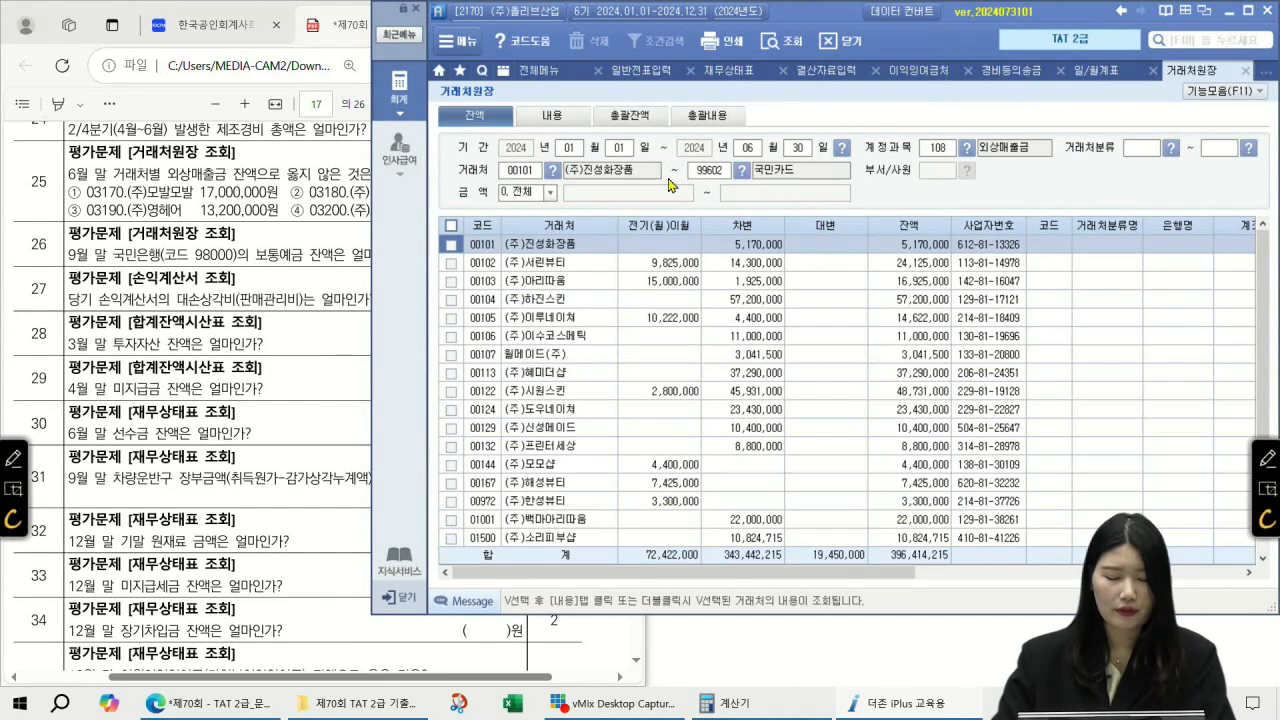
pyautogui.click(552, 289)
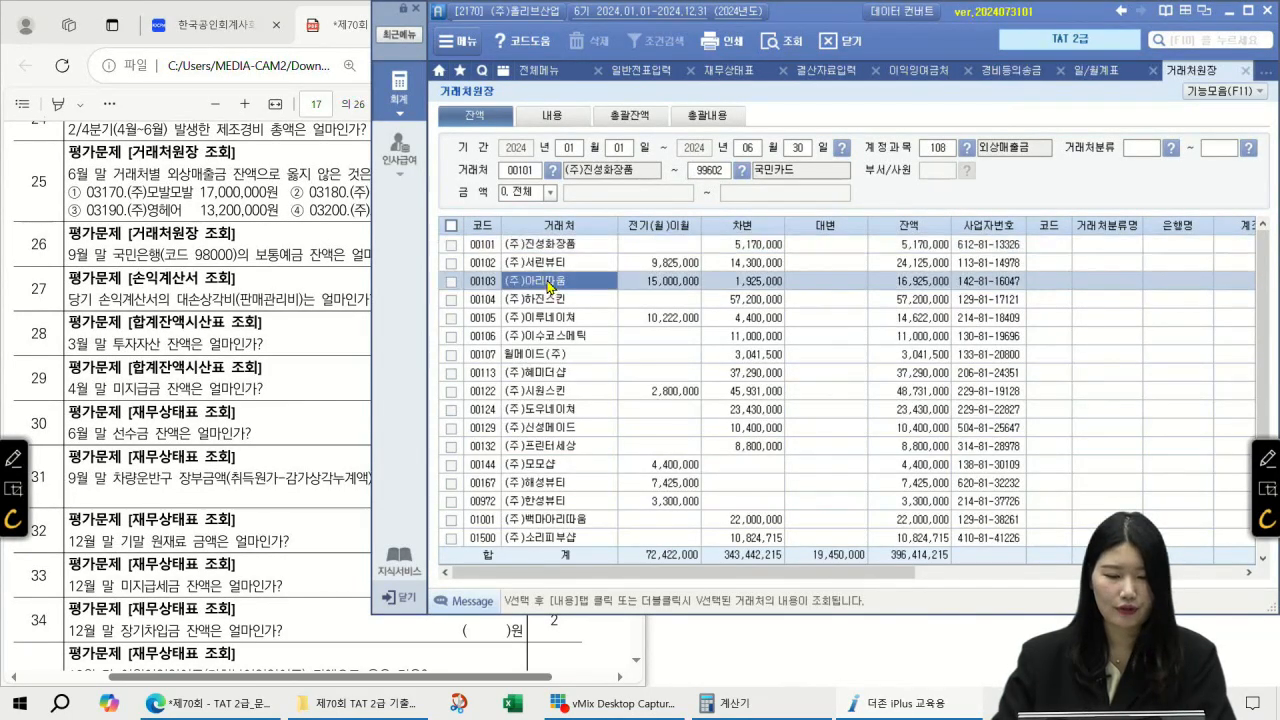
pyautogui.click(513, 176)
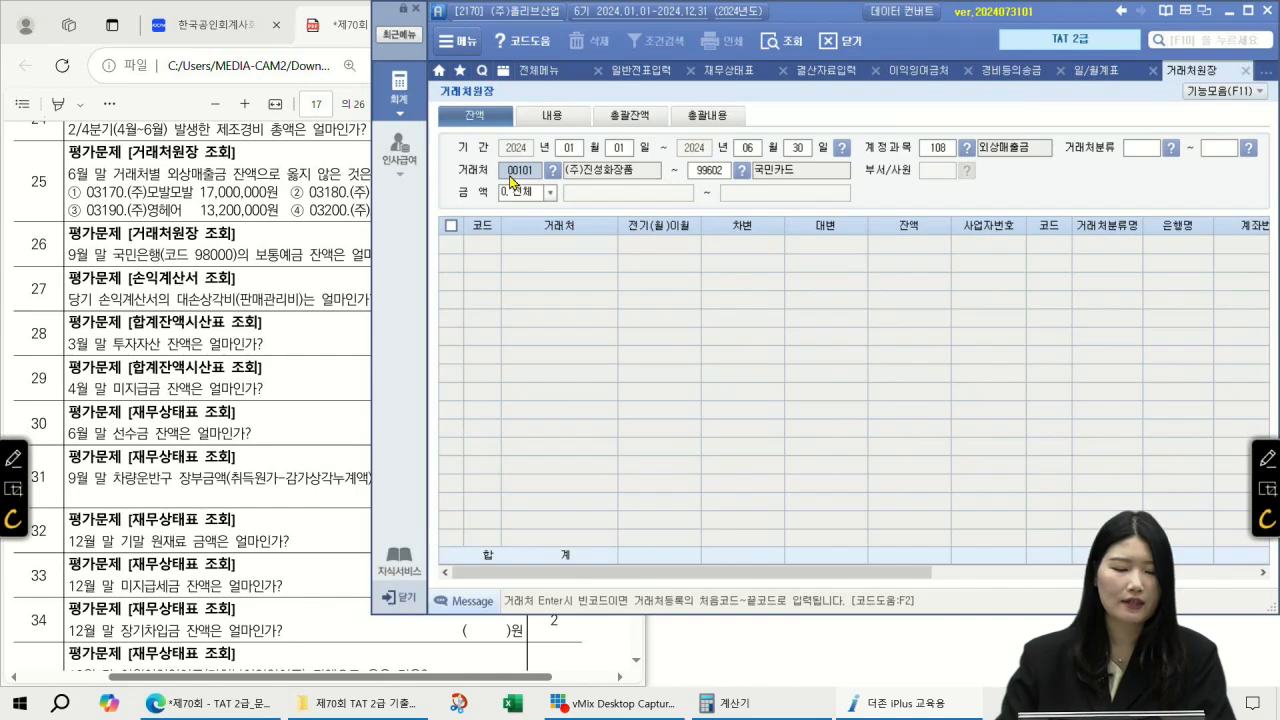
pyautogui.press('Return')
pyautogui.press('Return')
pyautogui.press('Return')
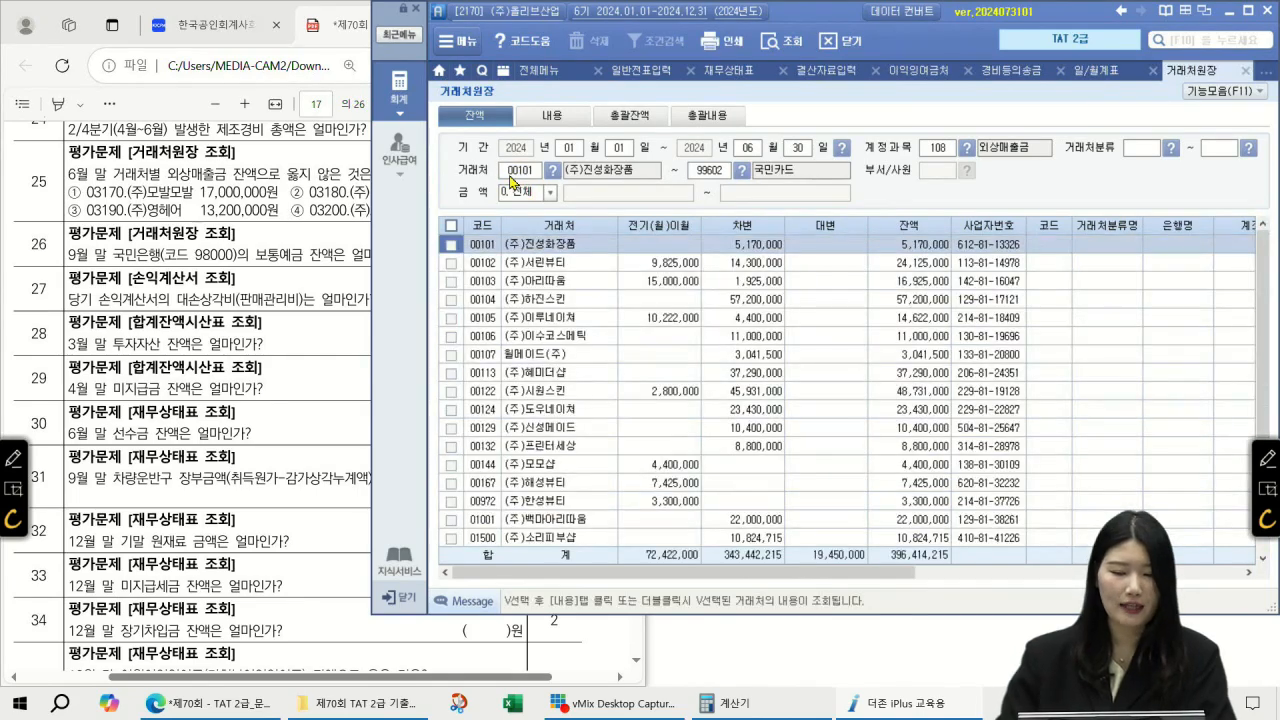
pyautogui.click(534, 338)
pyautogui.hotkey('ctrl', 'f')
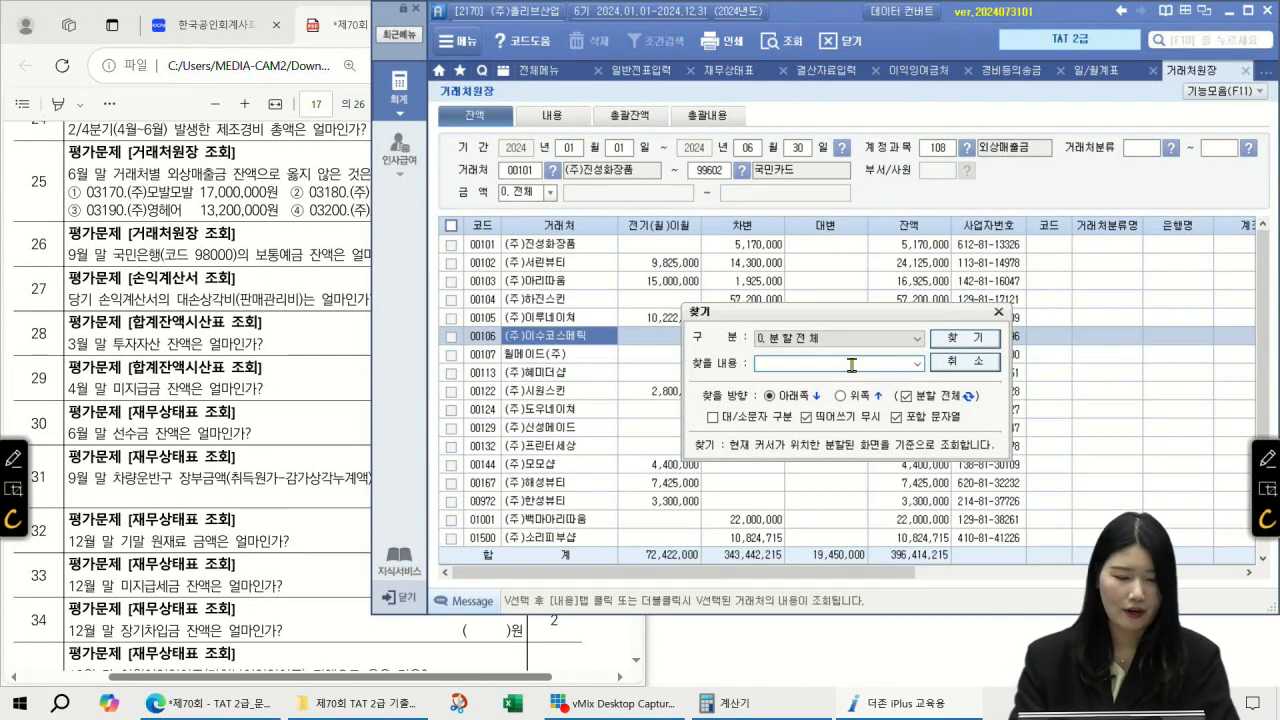
# Step: Find (주)모발모발's 17,000,000 and (주)머리천사's 14,300,000 balances and compare them with question 25's options
pyautogui.write('모발')
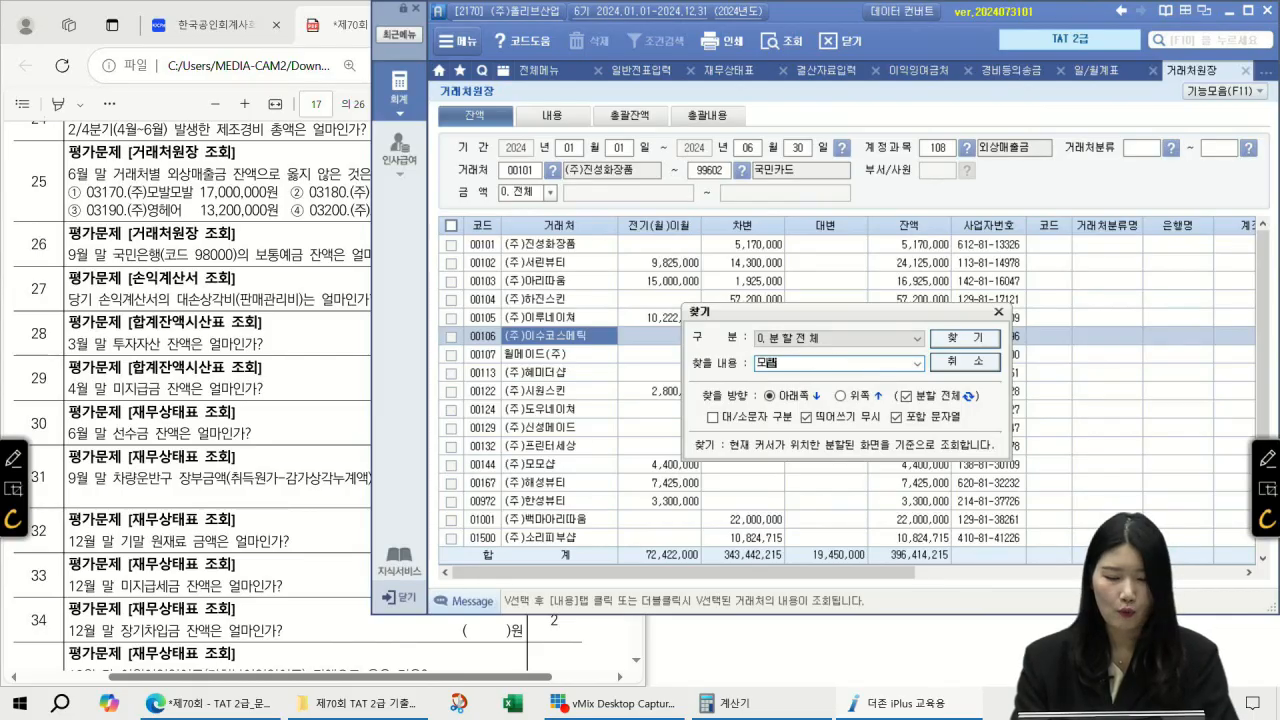
pyautogui.press('Return')
pyautogui.press('Escape')
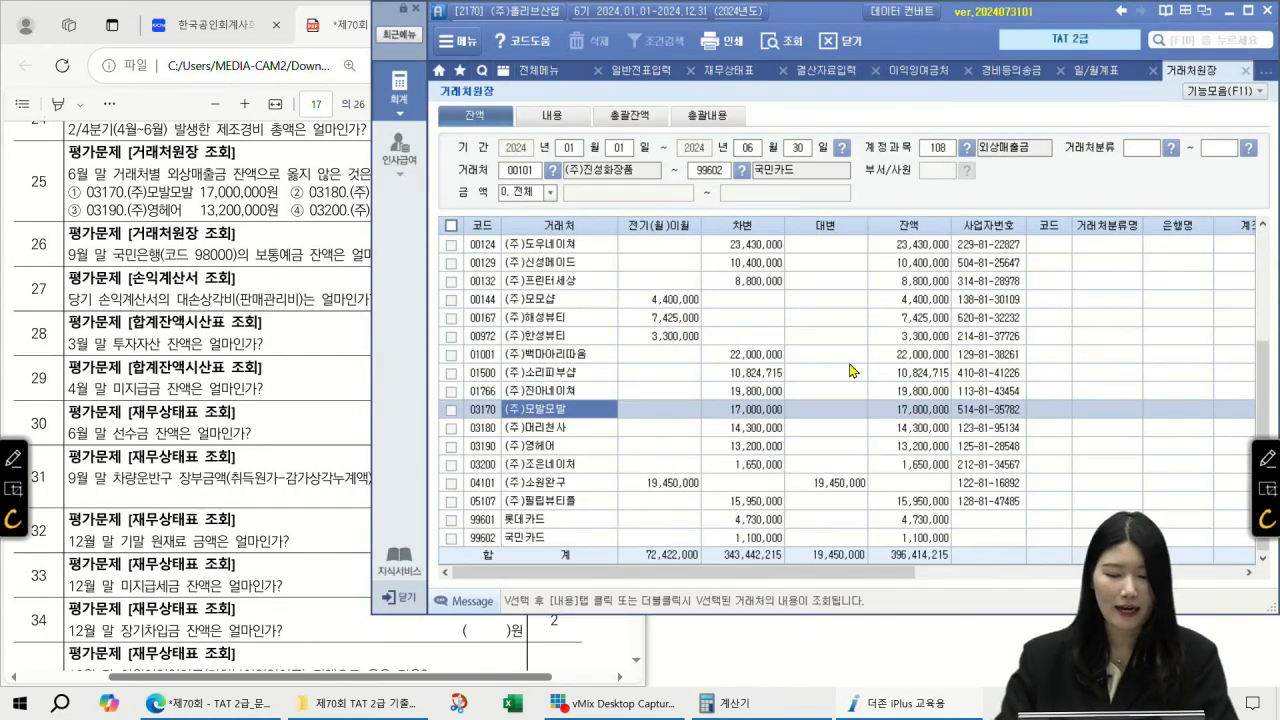
pyautogui.click(755, 411)
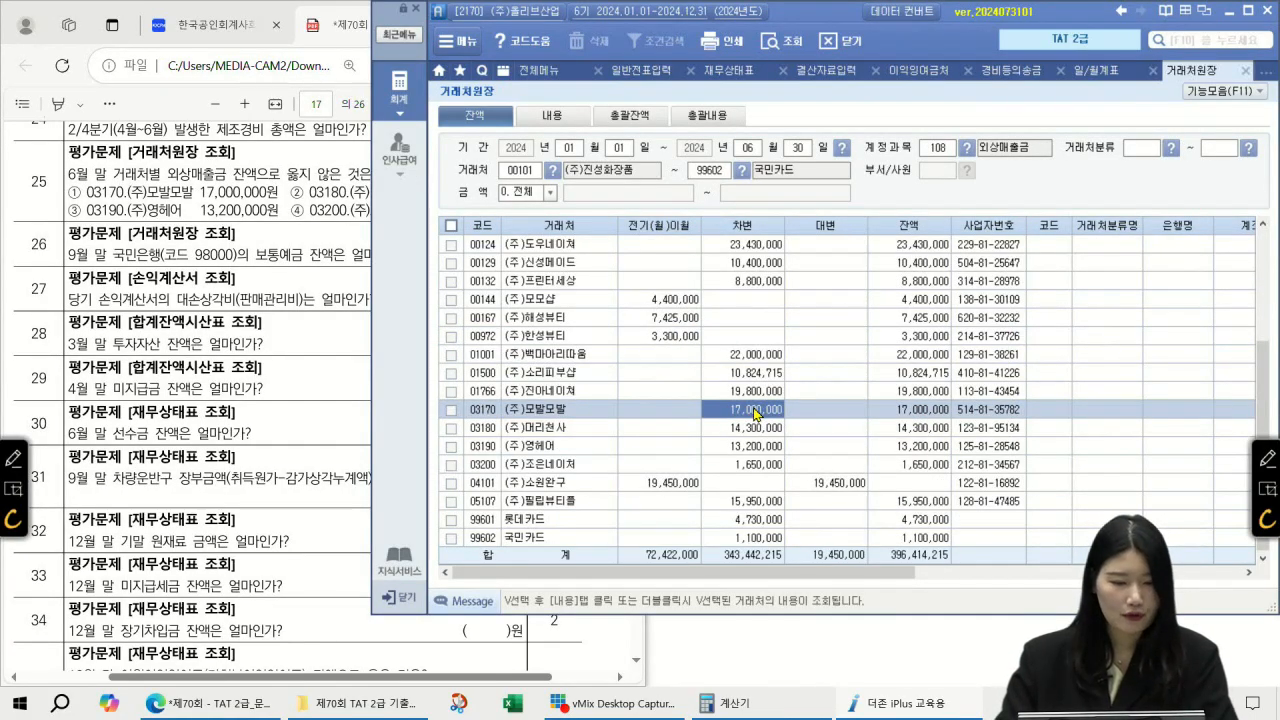
pyautogui.click(945, 414)
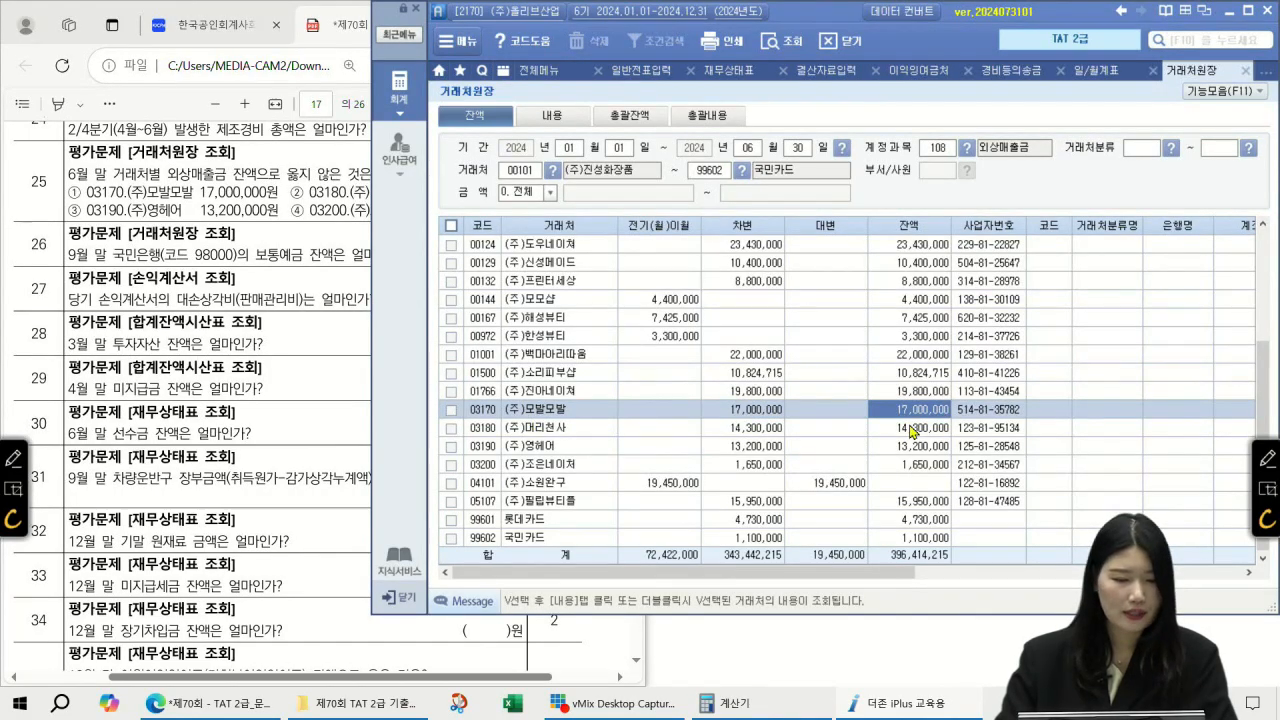
pyautogui.click(303, 216)
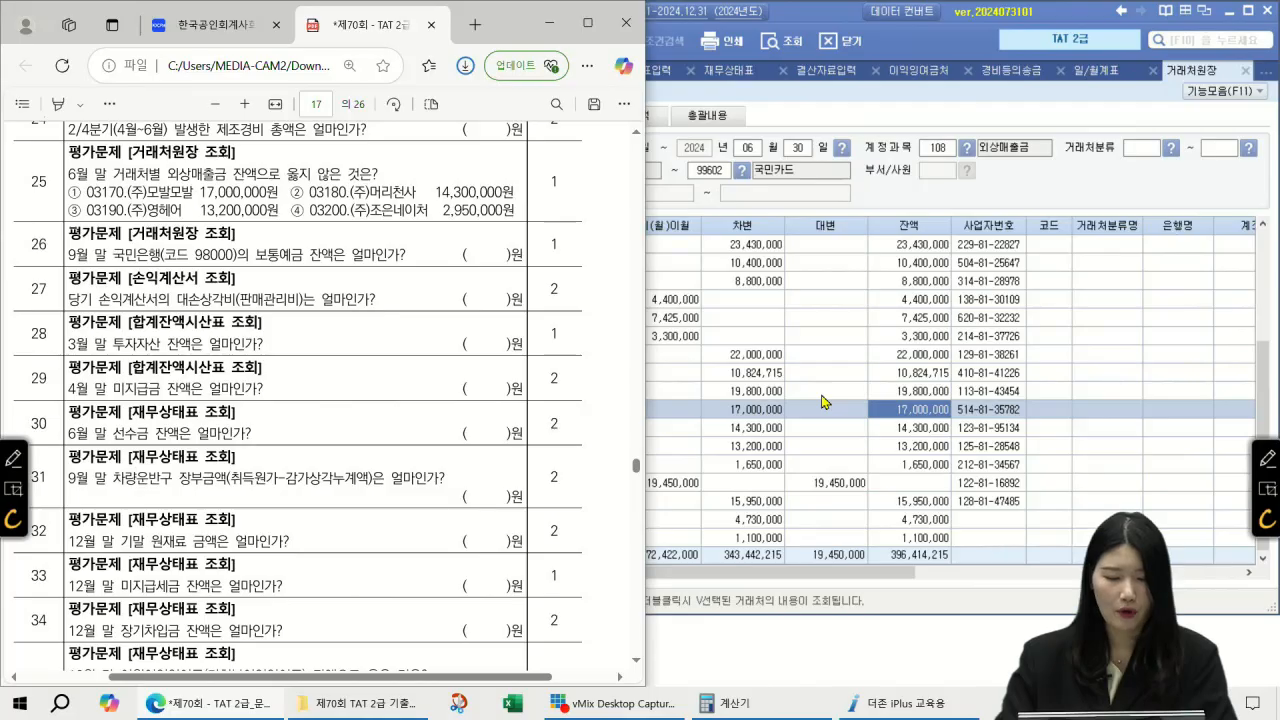
pyautogui.click(822, 401)
pyautogui.click(545, 430)
pyautogui.click(910, 428)
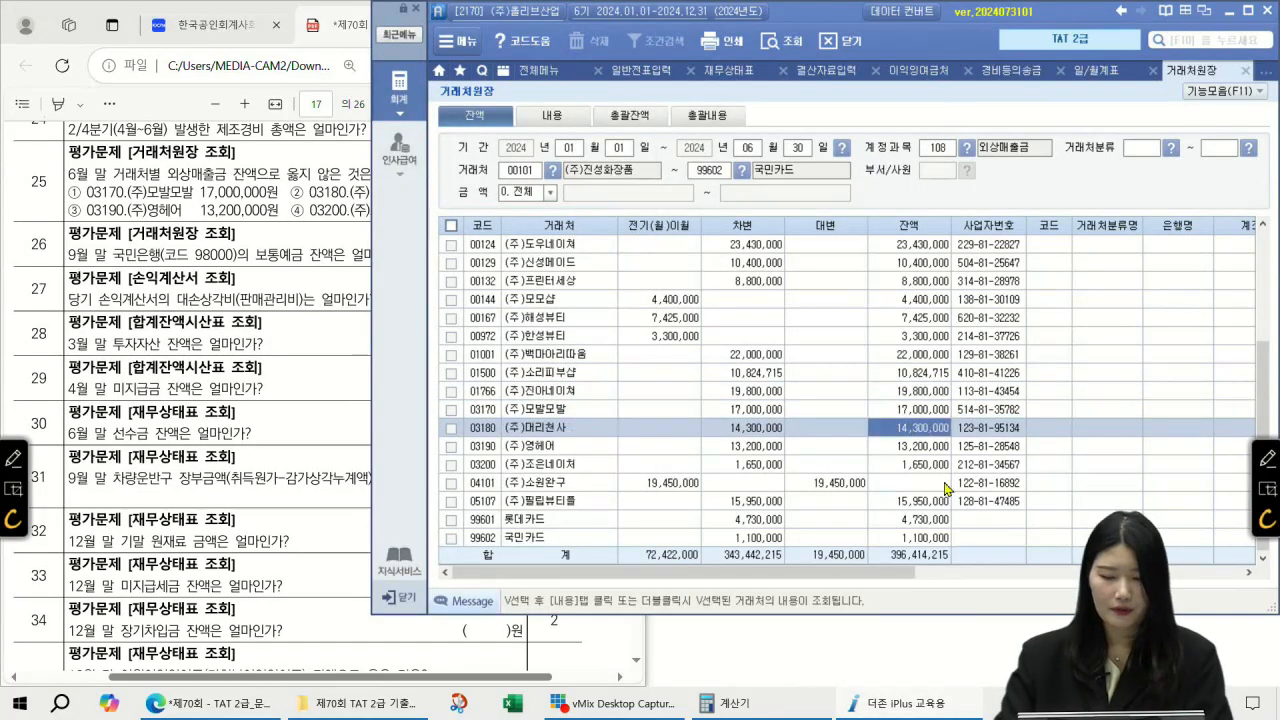
pyautogui.click(343, 205)
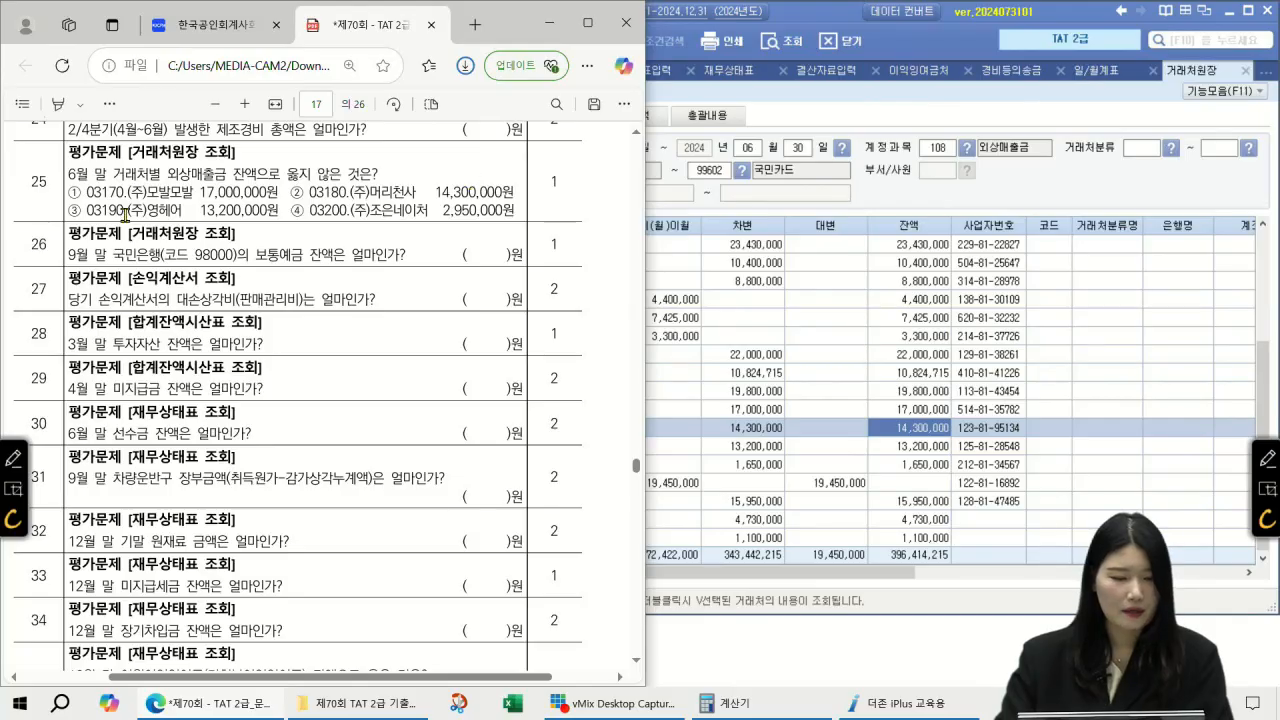
# Step: Find (주)영혜어's 13,200,000 and (주)조은네이처's 1,650,000 balances, noting option ④'s 2,950,000 is wrong
pyautogui.click(826, 410)
pyautogui.hotkey('ctrl', 'f')
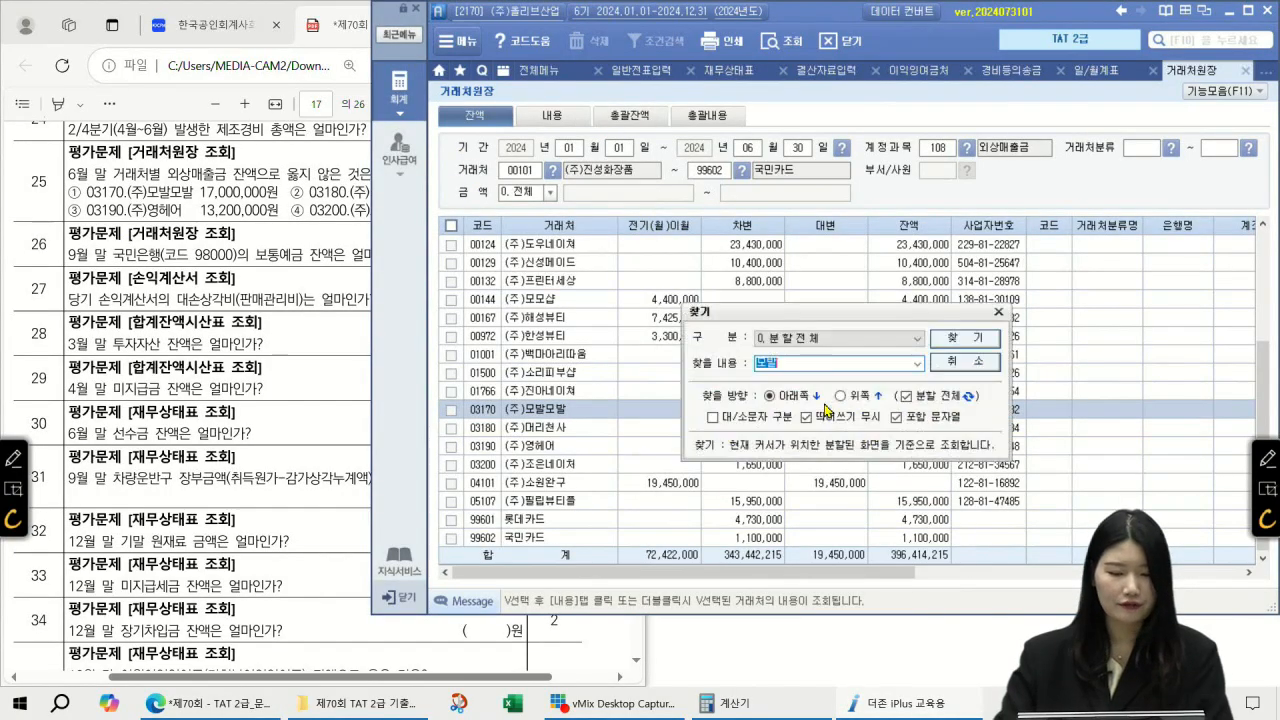
pyautogui.write('영혜어')
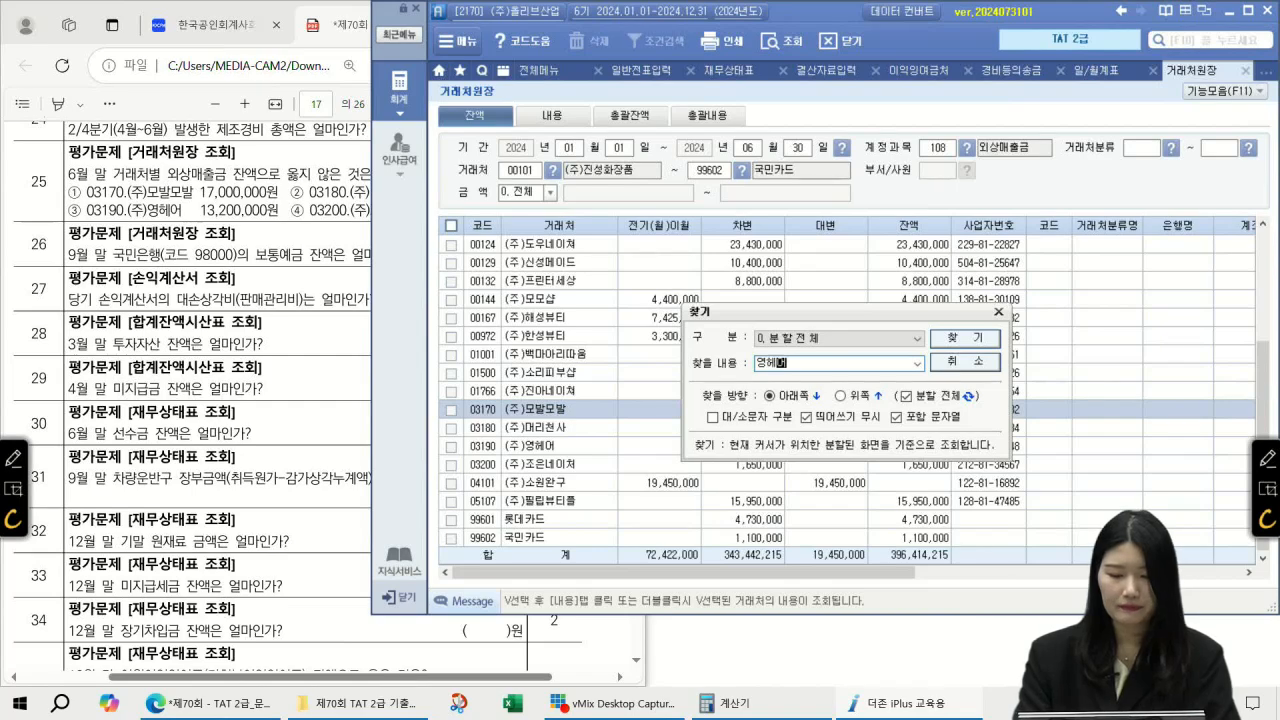
pyautogui.press('Return')
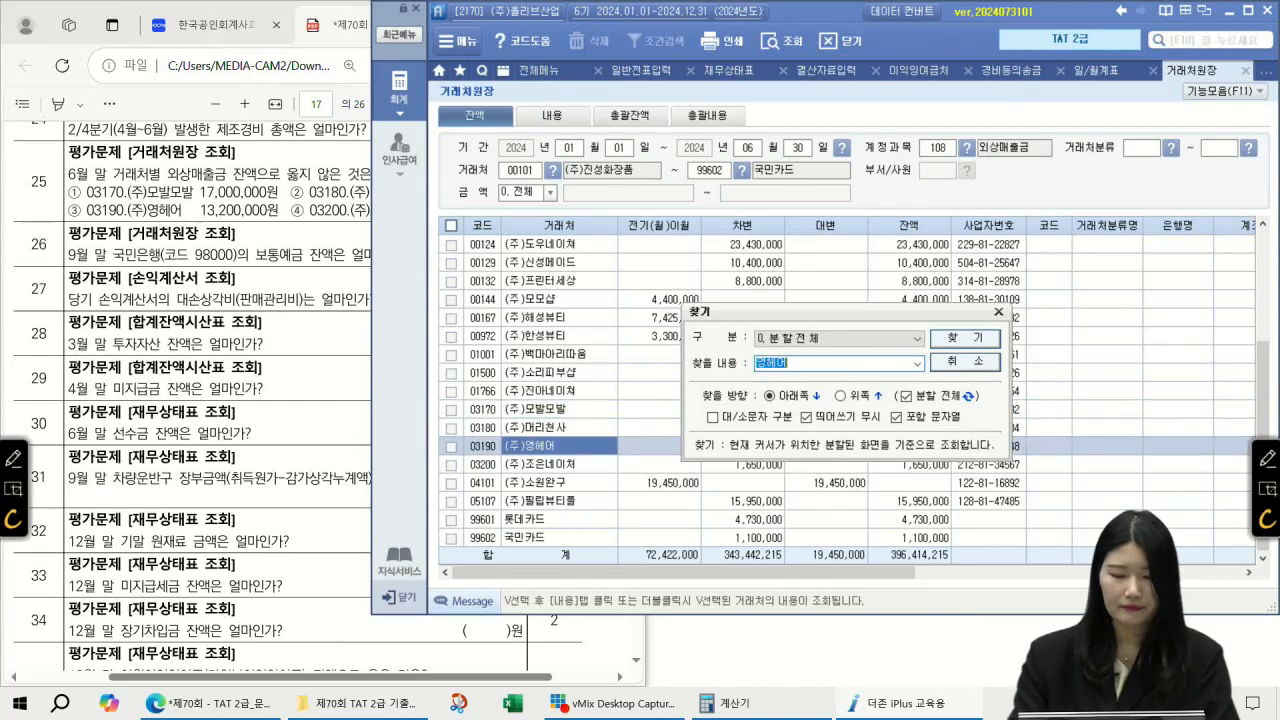
pyautogui.click(912, 451)
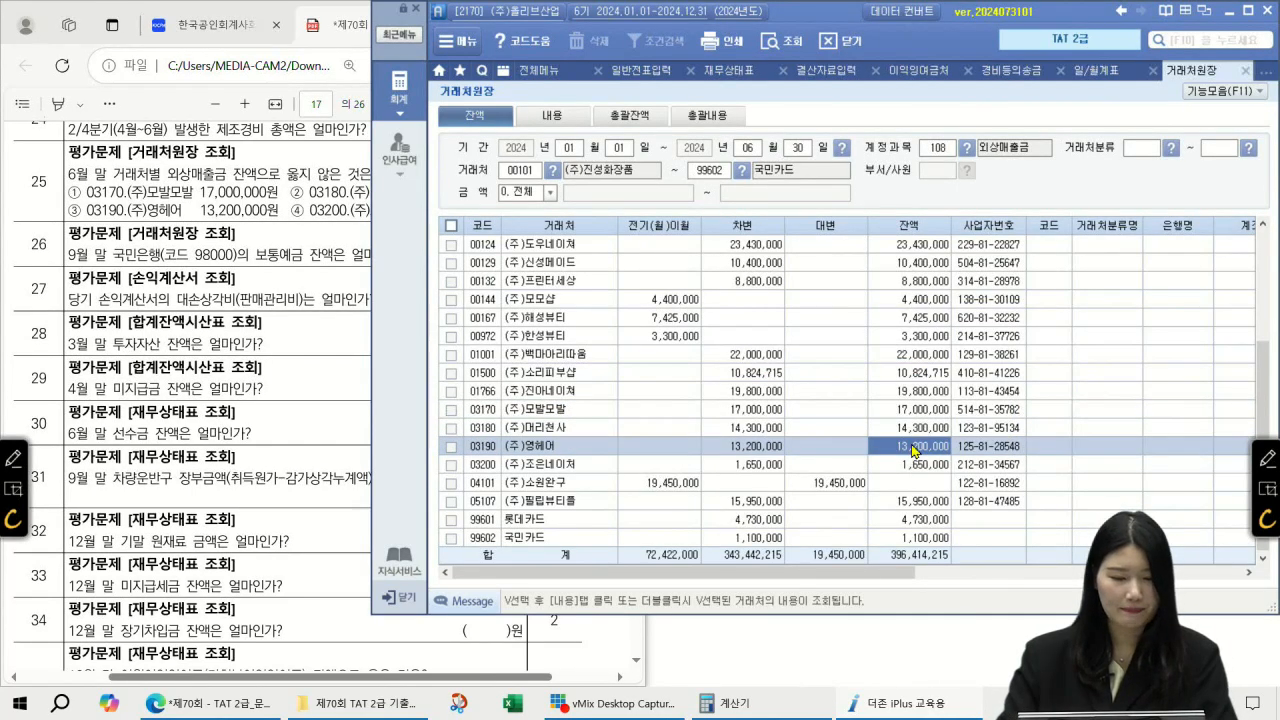
pyautogui.click(337, 236)
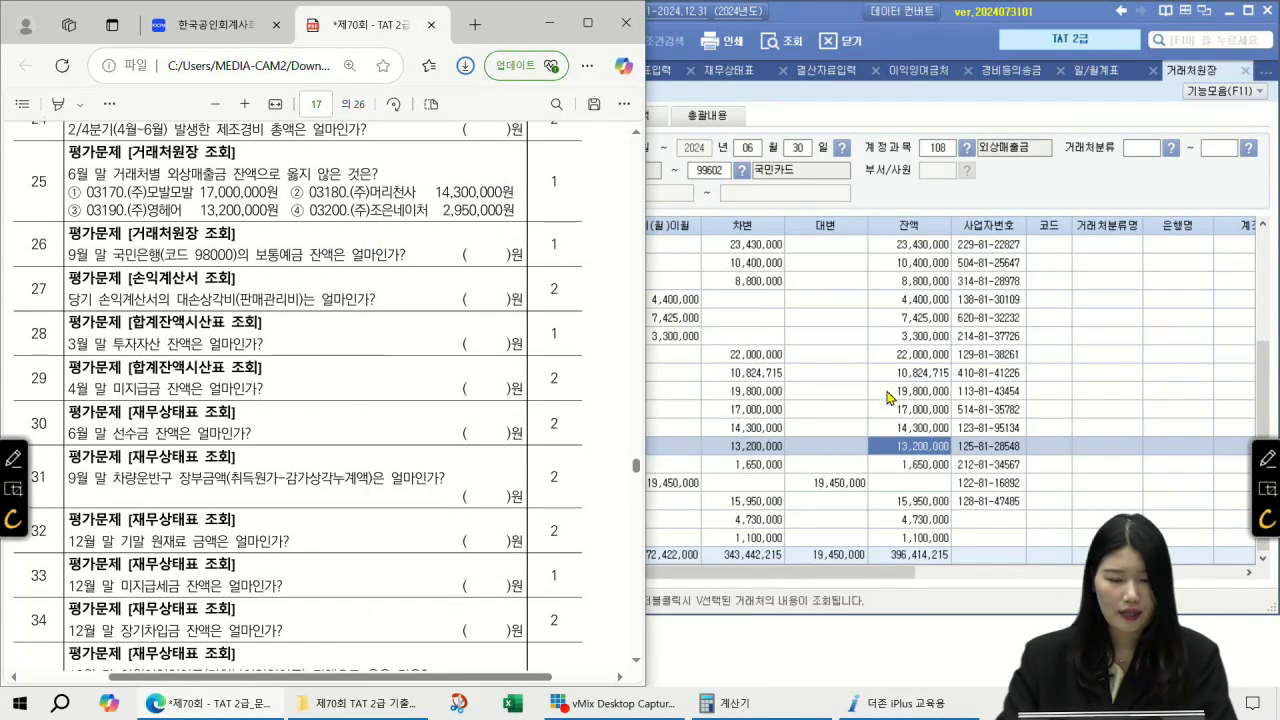
pyautogui.click(946, 453)
pyautogui.click(940, 466)
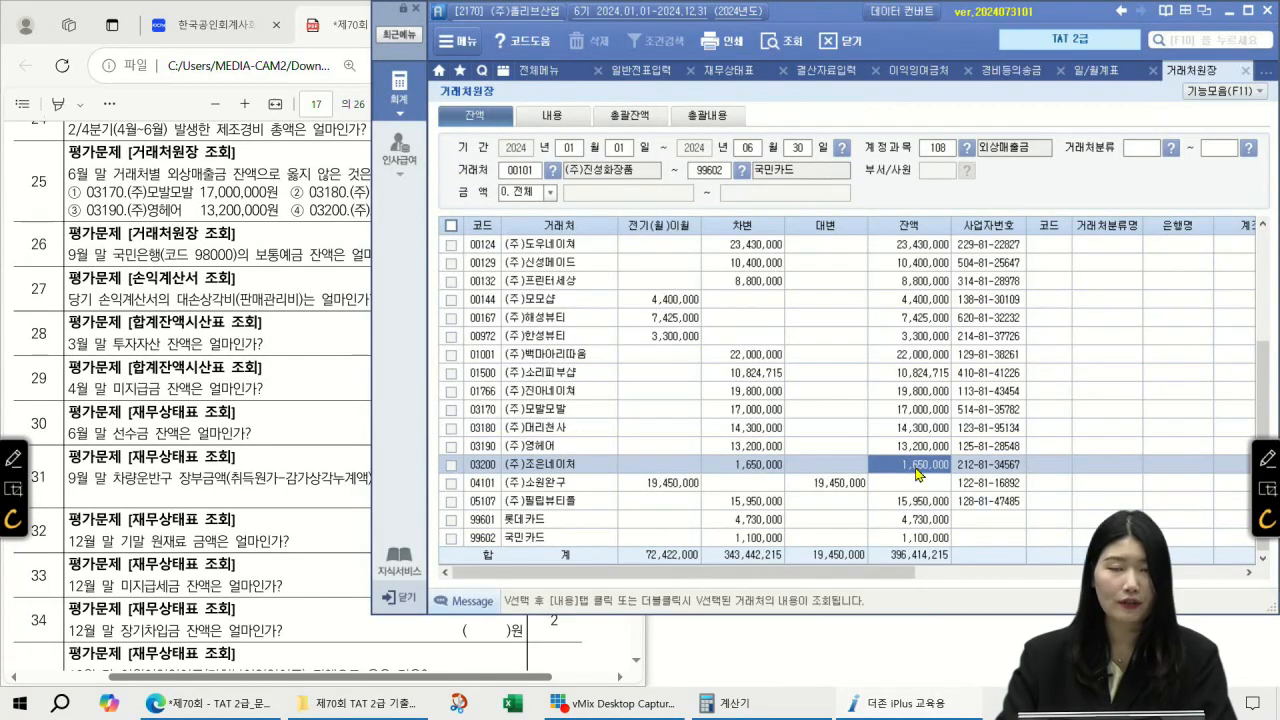
pyautogui.click(301, 244)
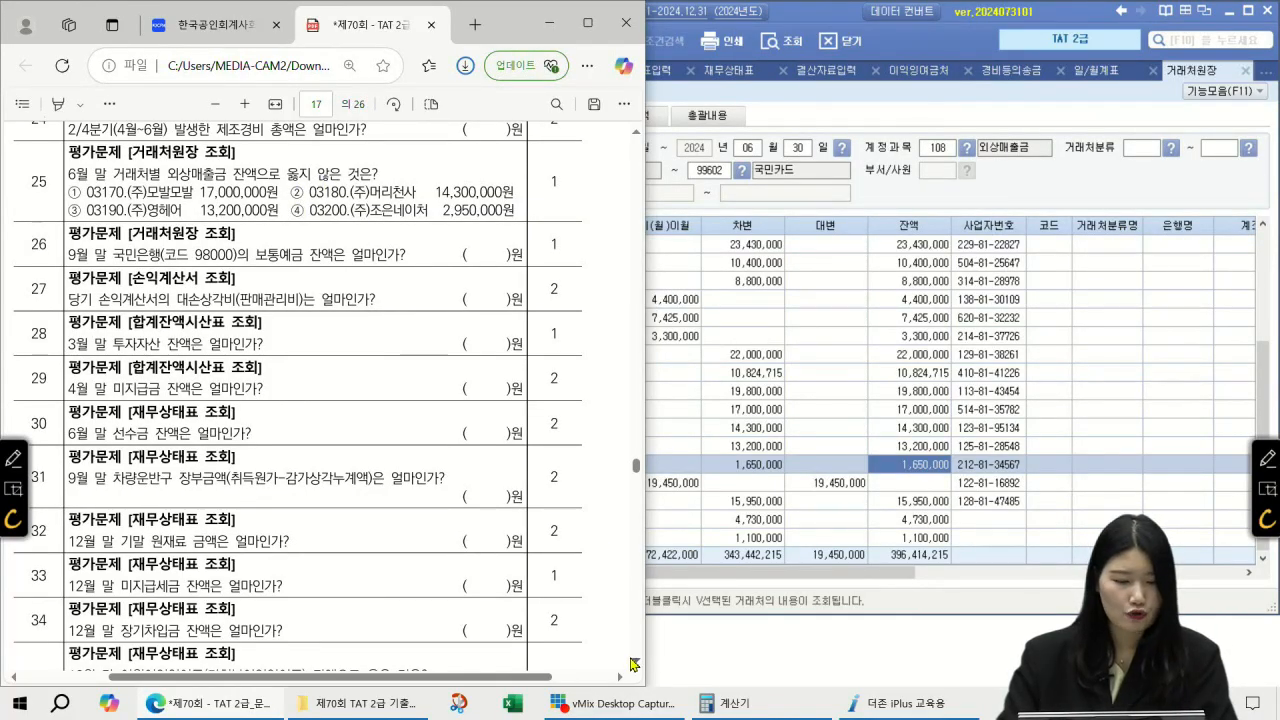
pyautogui.scroll(-2, 474, 505)
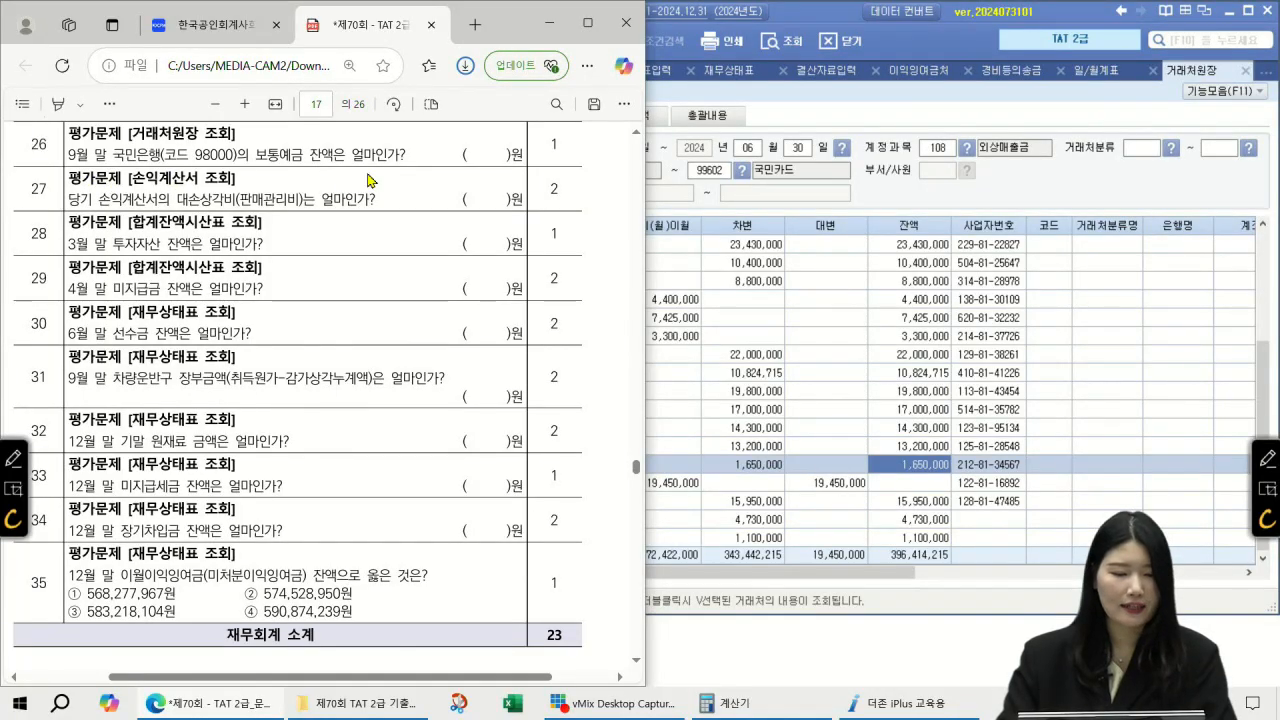
pyautogui.click(942, 116)
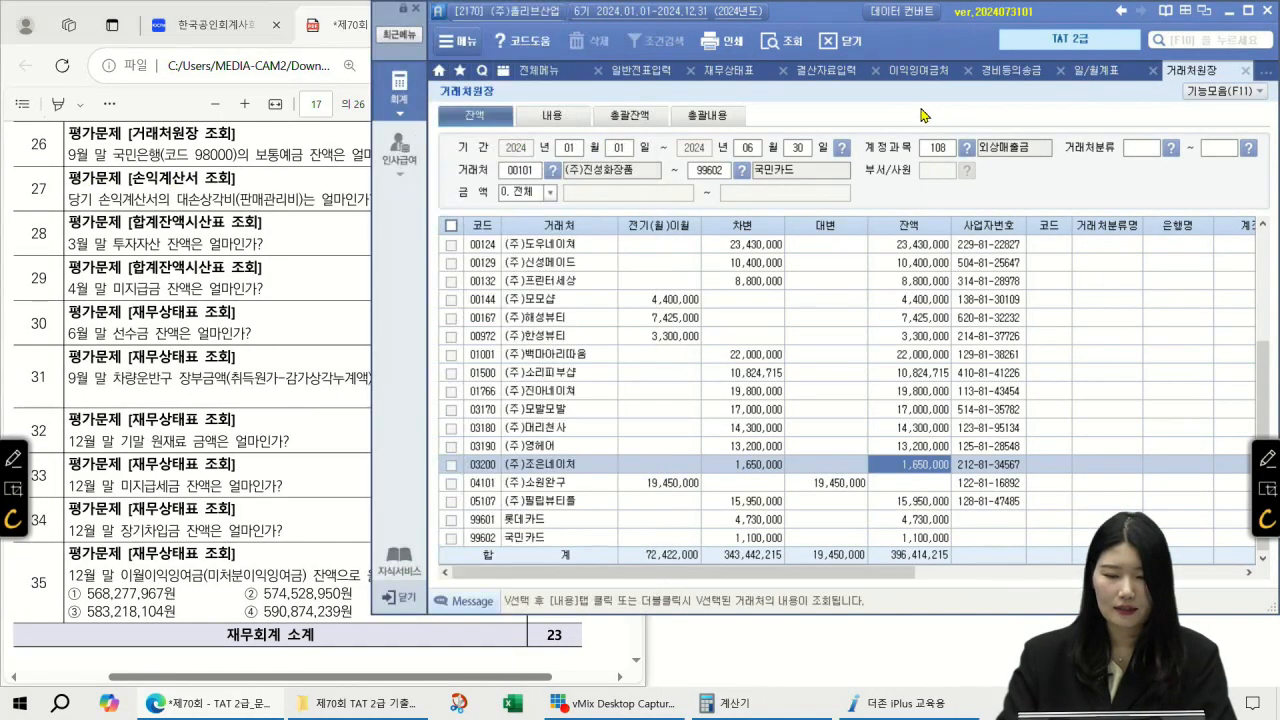
# Step: Show the 103 보통예금 ledger through 09-30 for 국민은행(보통), reading its 52,195,400 balance
pyautogui.click(745, 150)
pyautogui.write('09')
pyautogui.press('Return')
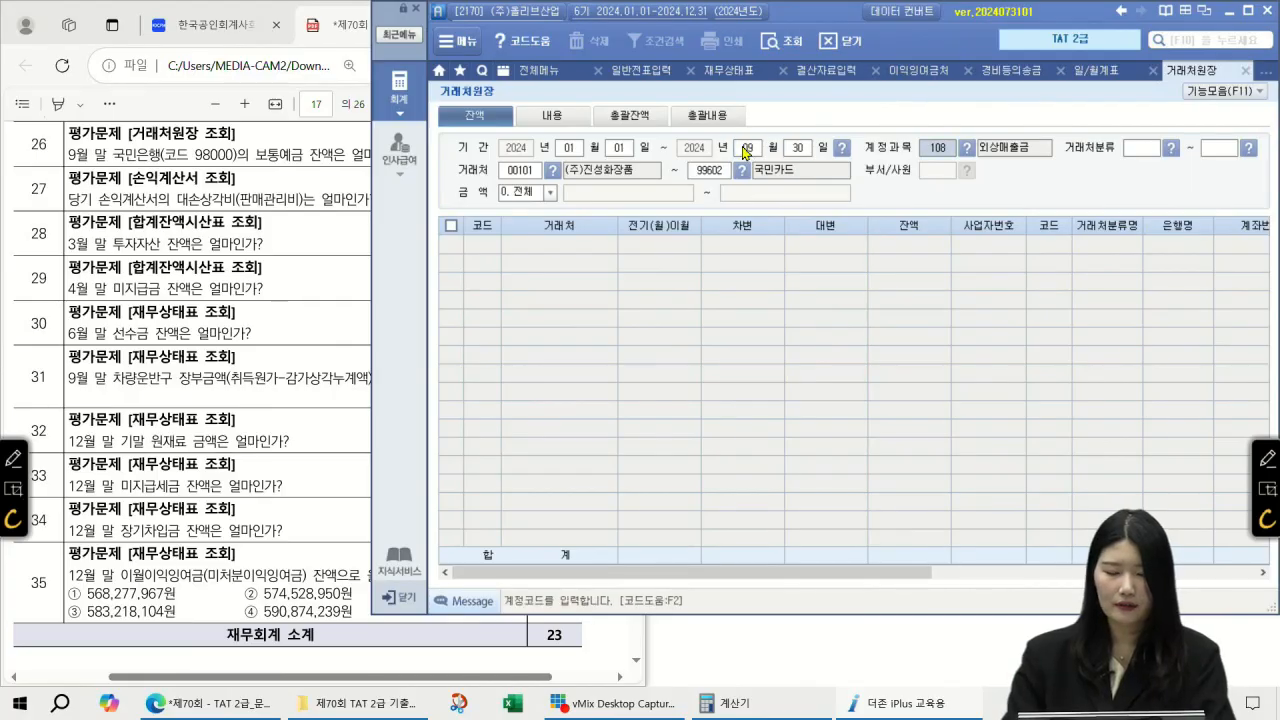
pyautogui.press('F2')
pyautogui.write('보통예')
pyautogui.press('Return')
pyautogui.press('Return')
pyautogui.press('Return')
pyautogui.press('Return')
pyautogui.press('F2')
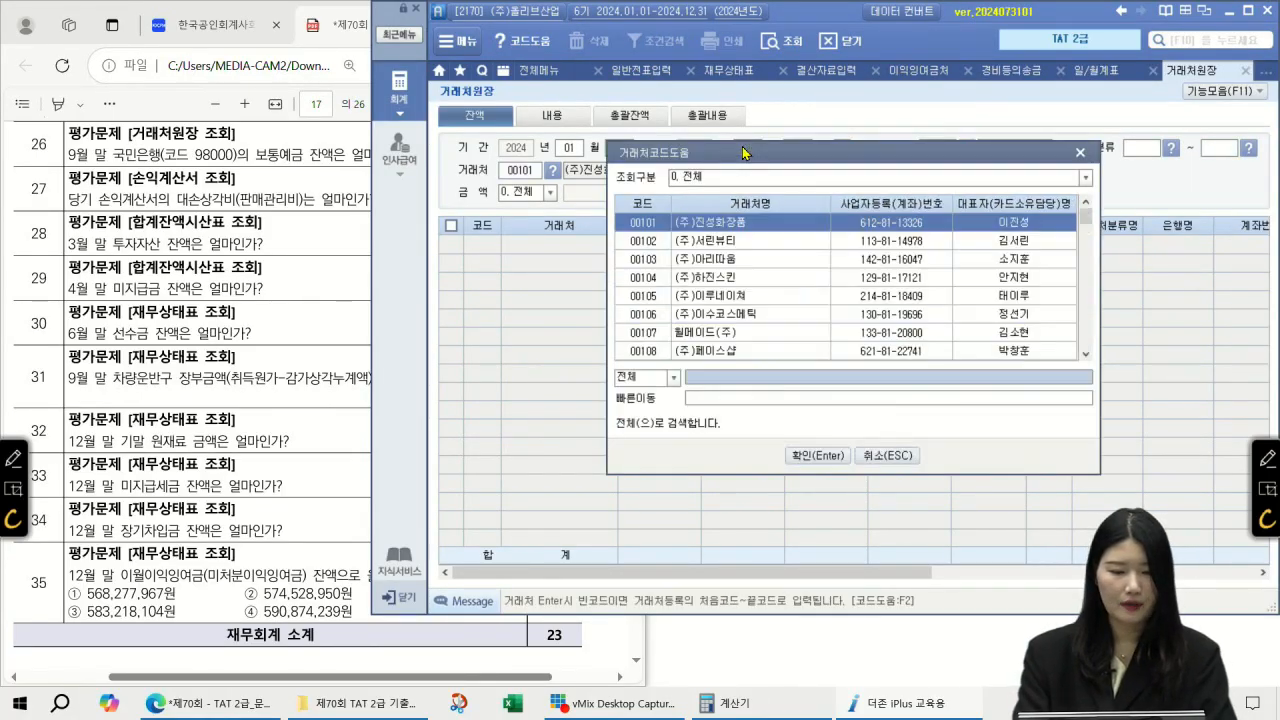
pyautogui.write('보통')
pyautogui.press('Return')
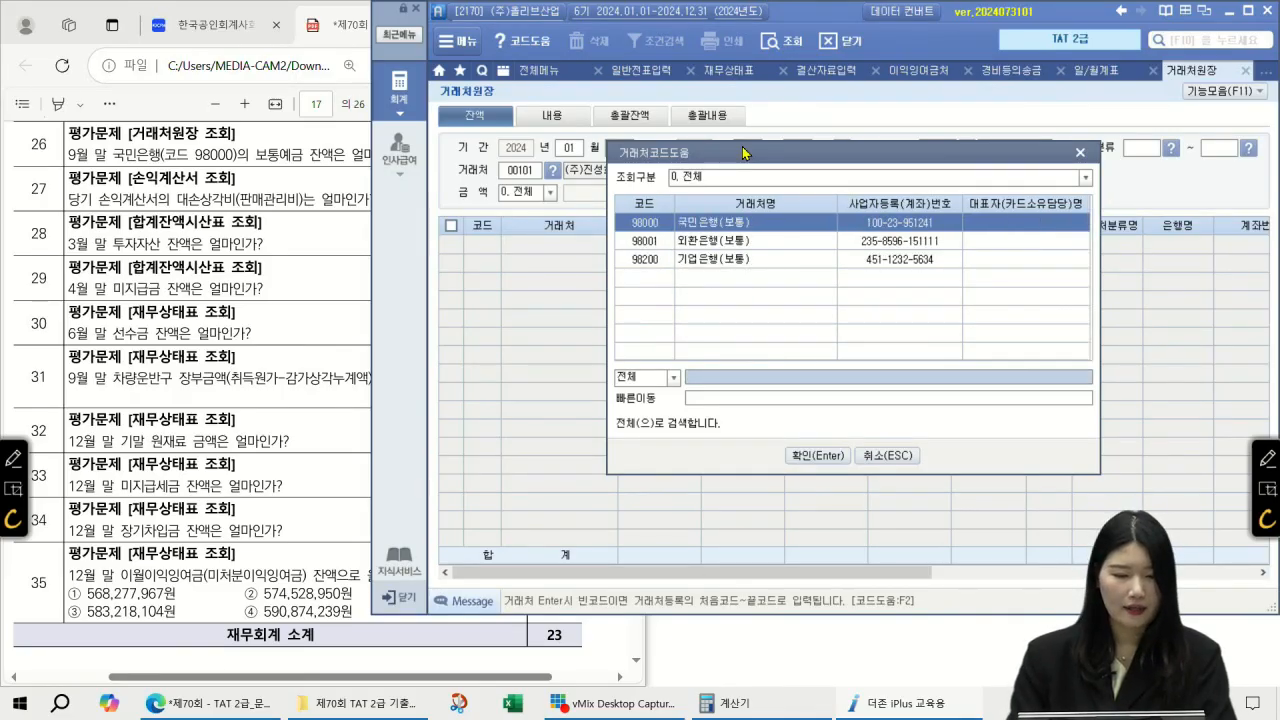
pyautogui.press('Return')
pyautogui.press('Return')
pyautogui.press('Return')
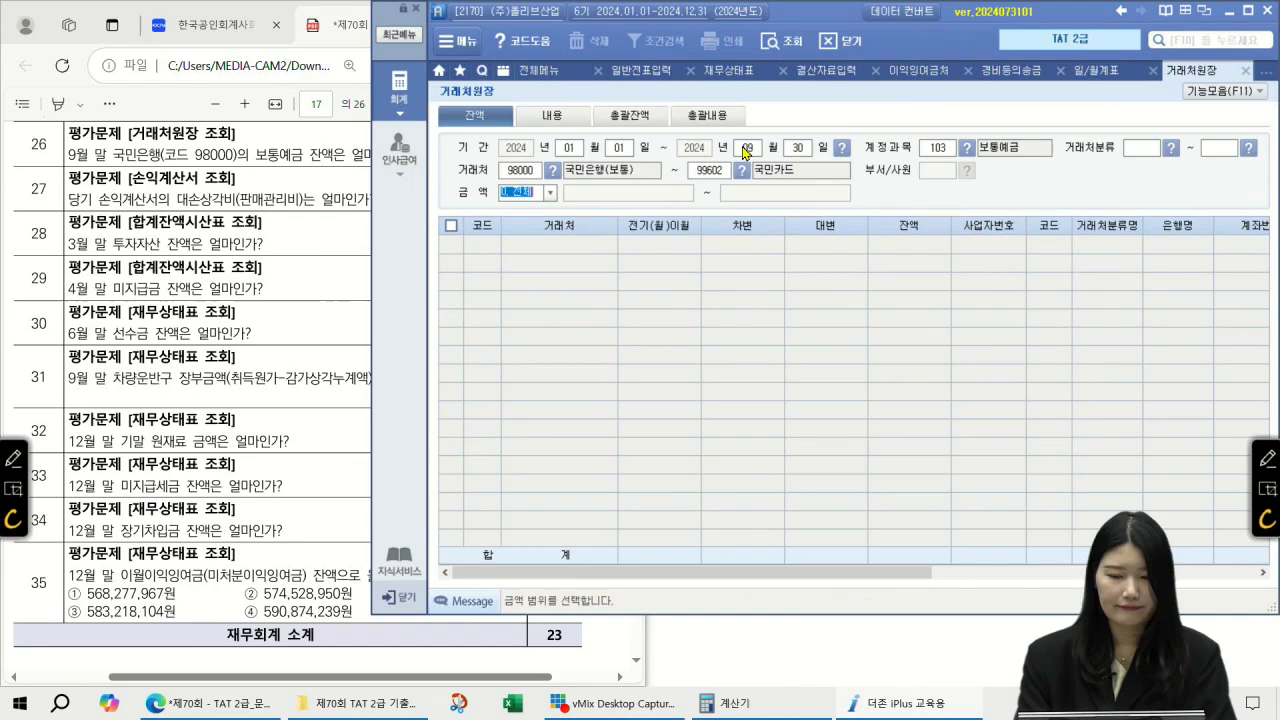
pyautogui.click(548, 245)
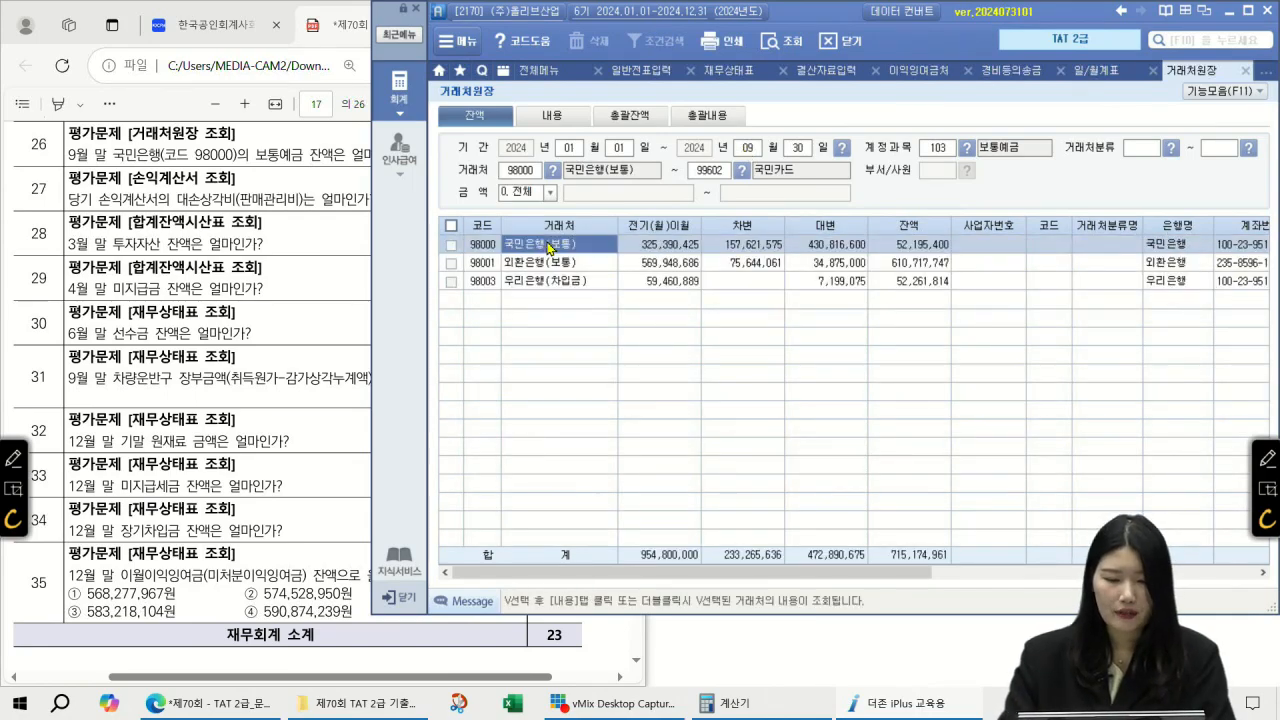
pyautogui.click(914, 245)
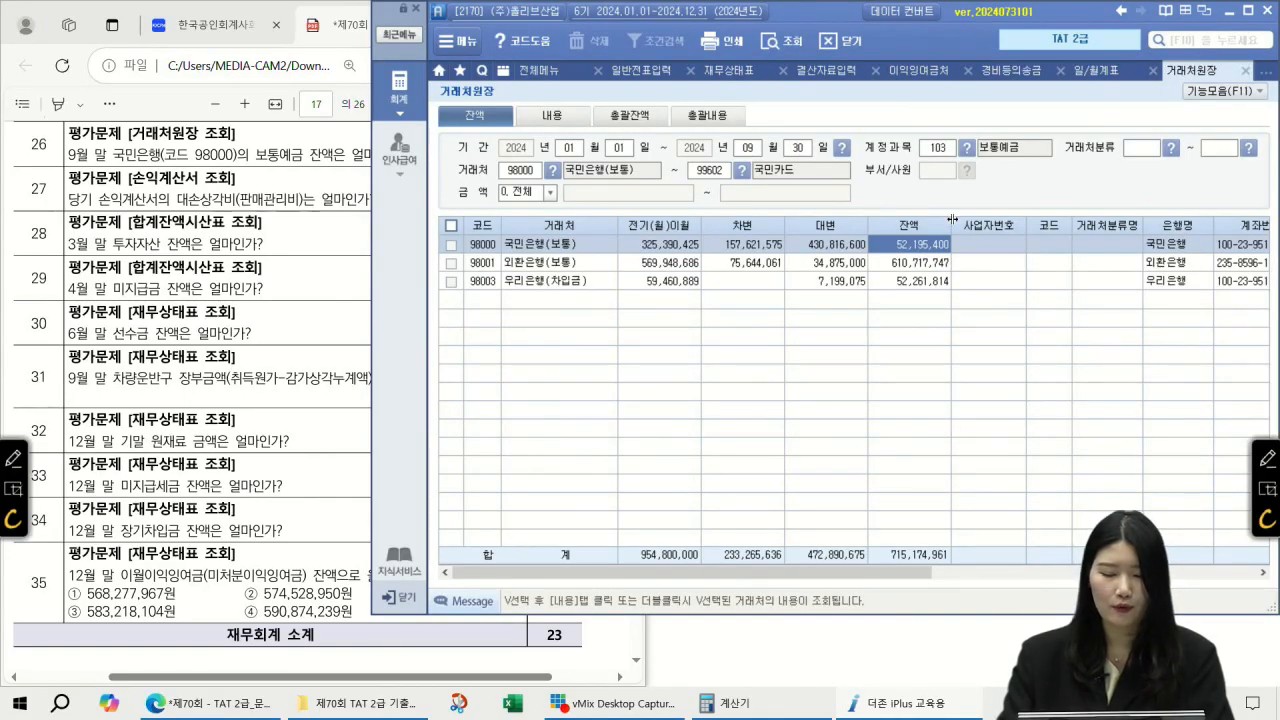
# Step: Review the next question in the exam PDF, then search the menu for 손익계산서
pyautogui.click(356, 232)
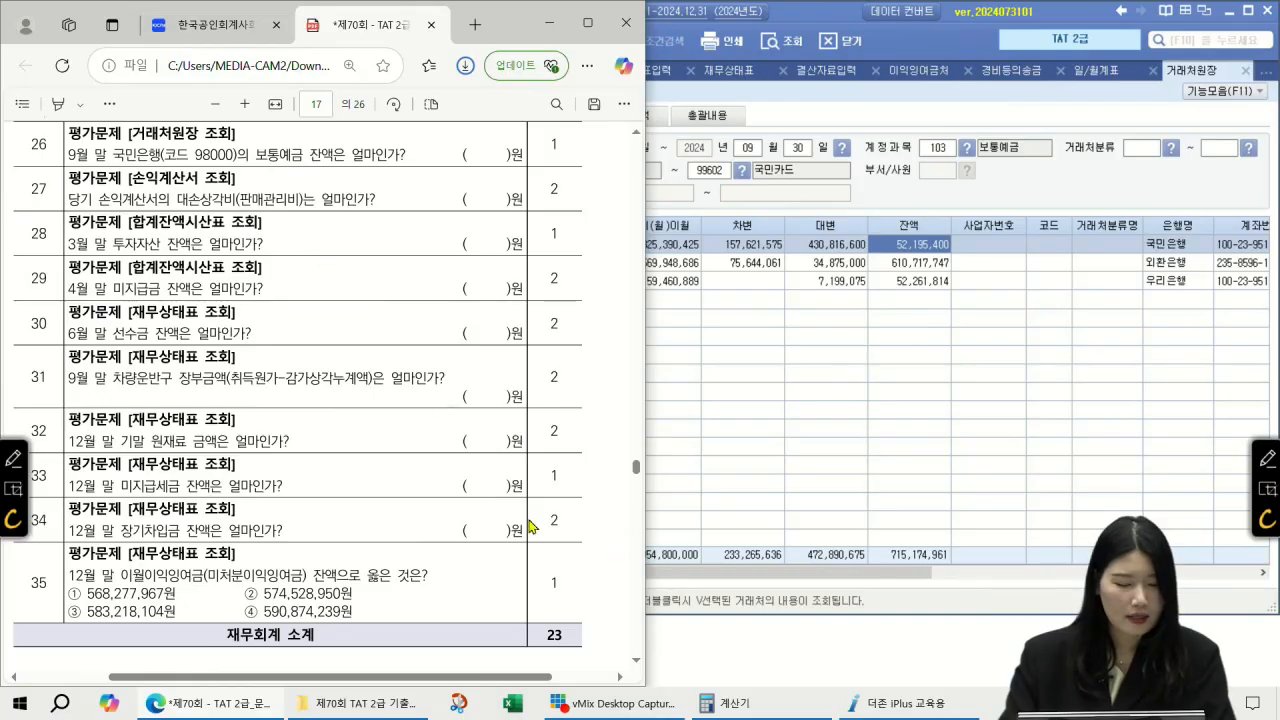
pyautogui.scroll(-5, 630, 651)
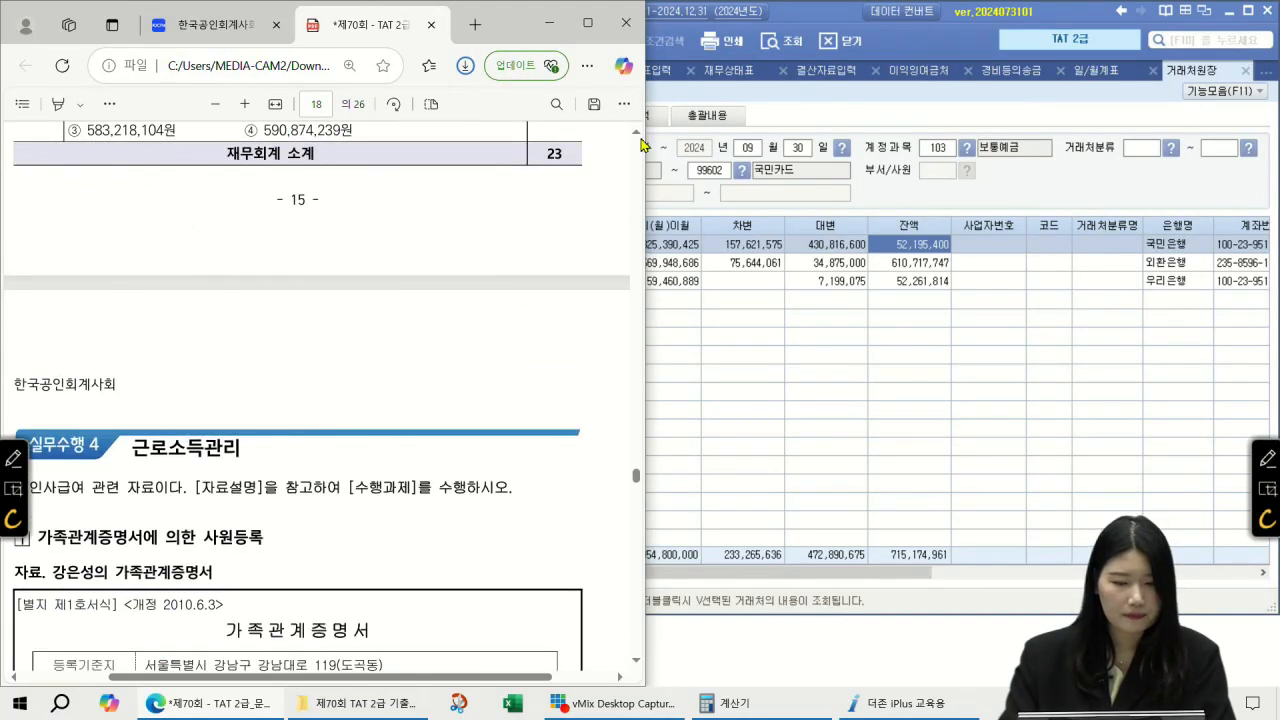
pyautogui.click(635, 134)
pyautogui.scroll(4, 633, 135)
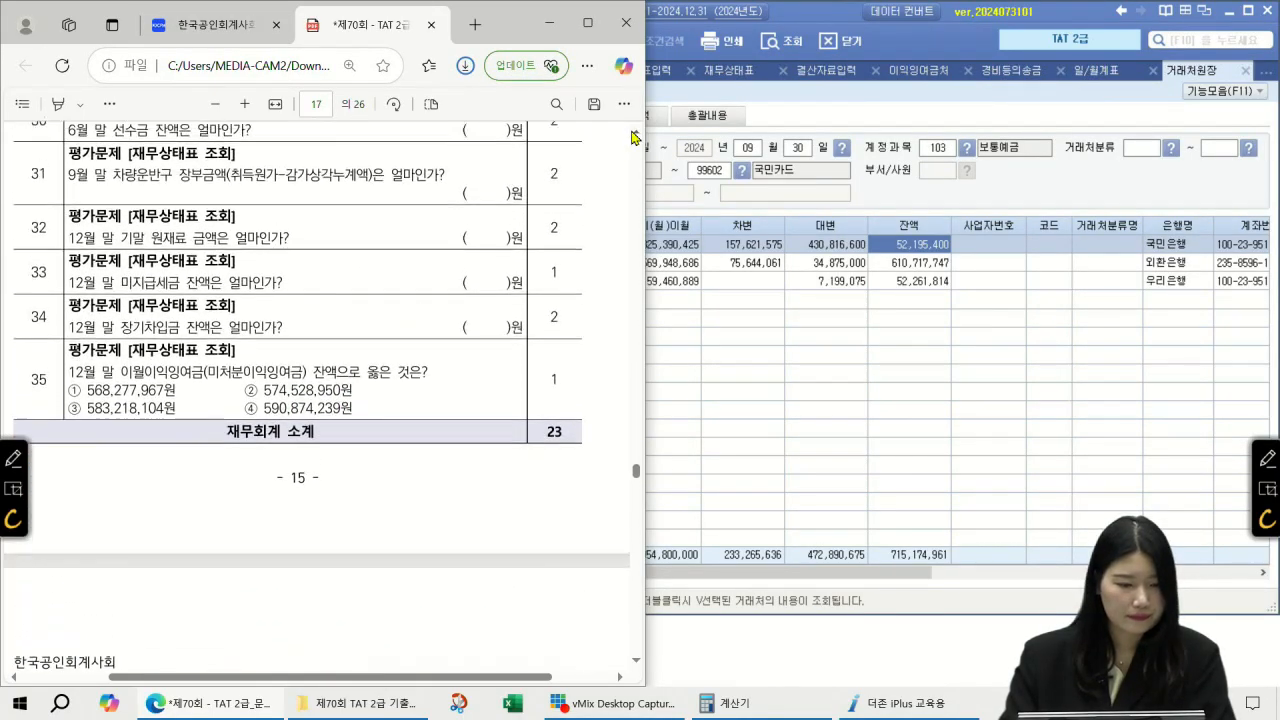
pyautogui.scroll(2, 633, 135)
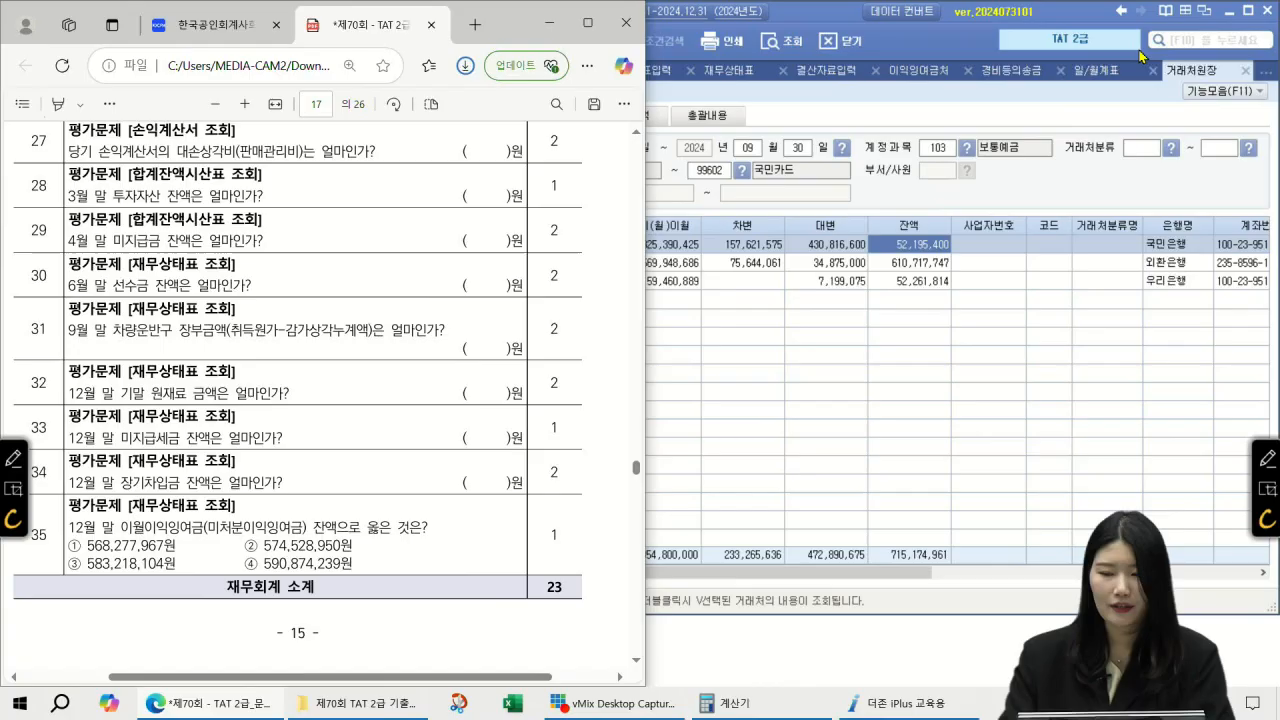
pyautogui.click(1170, 40)
pyautogui.click(1170, 38)
pyautogui.write('손익계산ㄱ서ㅆ')
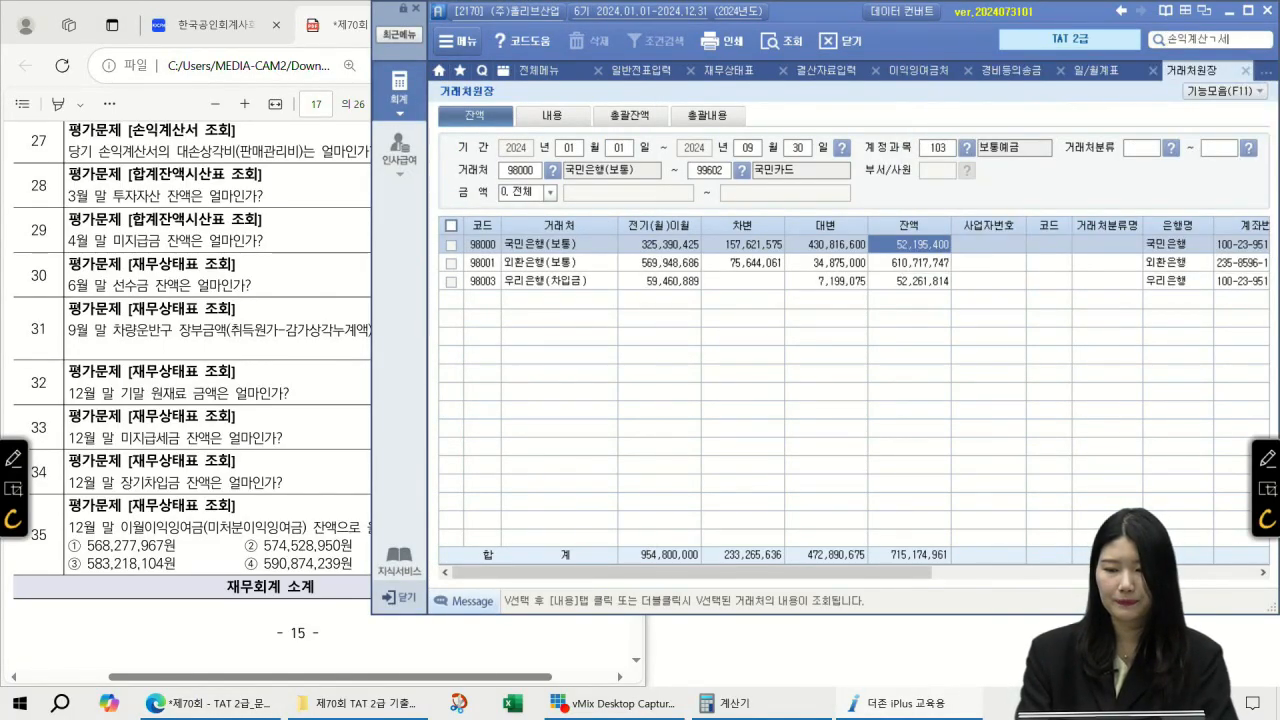
# Step: Fix the menu search to 손익계산서 and load the income statement through month 12
pyautogui.press('BackSpace')
pyautogui.press('BackSpace')
pyautogui.write('서')
pyautogui.press('Return')
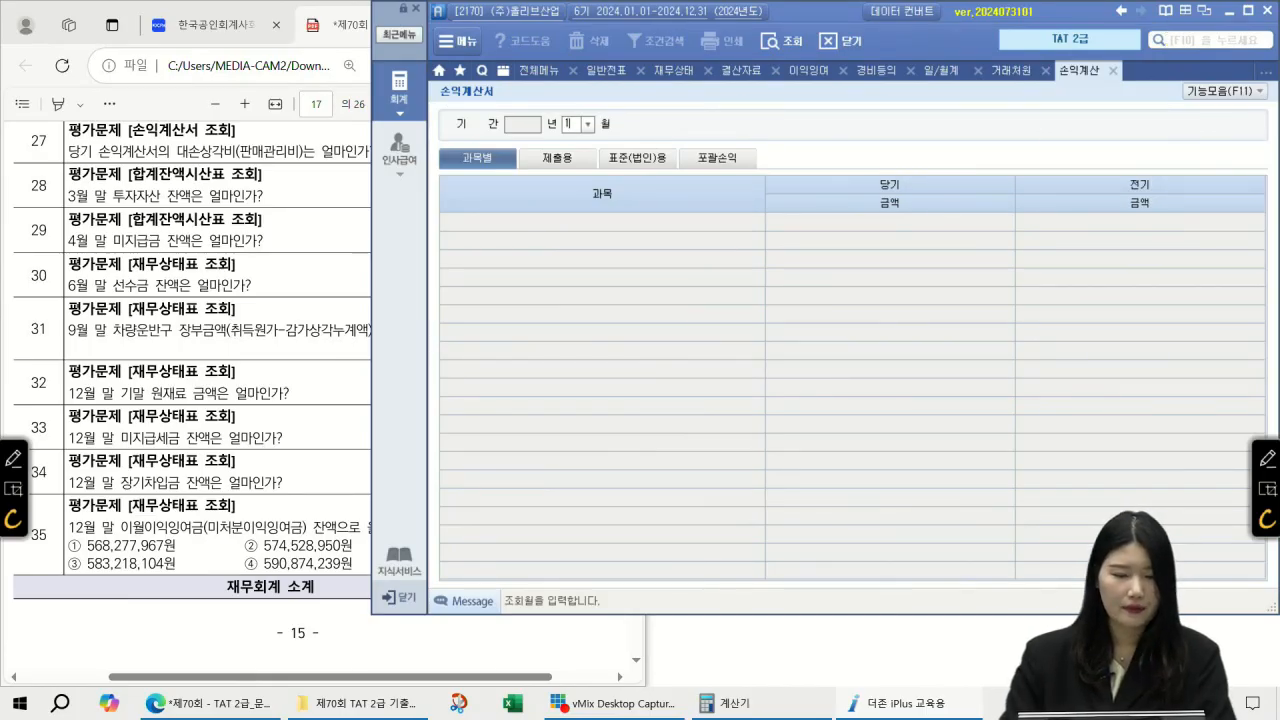
pyautogui.write('2')
pyautogui.press('Return')
# Step: Read the current-period 대손상각비 of 2,500,000 under 판매비와관리비
pyautogui.click(688, 322)
pyautogui.scroll(-3, 688, 346)
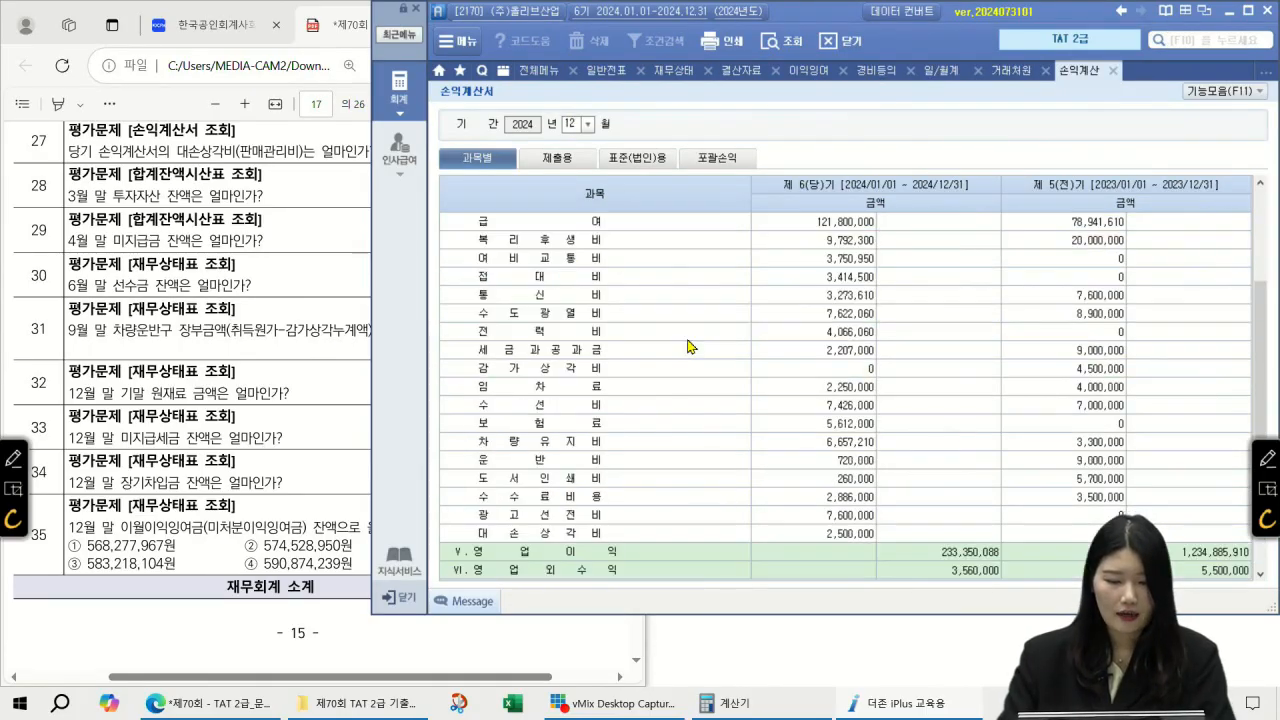
pyautogui.scroll(3, 610, 415)
pyautogui.click(590, 370)
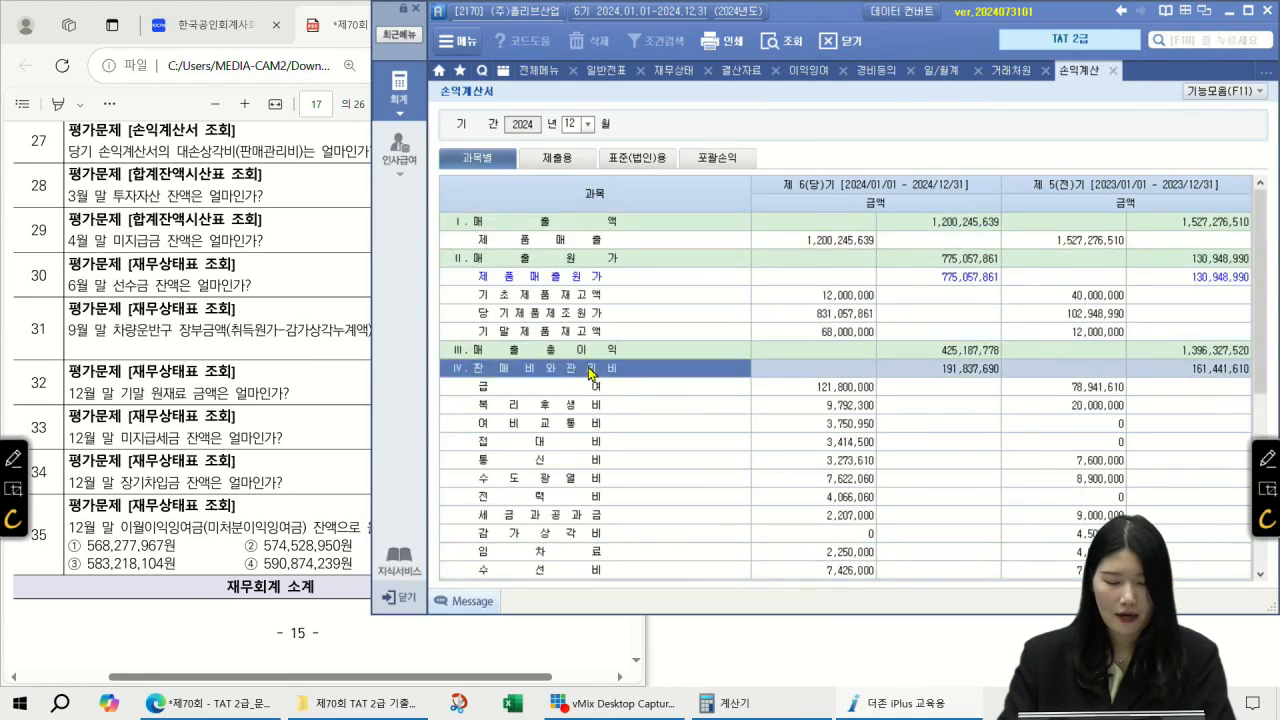
pyautogui.scroll(-3, 586, 386)
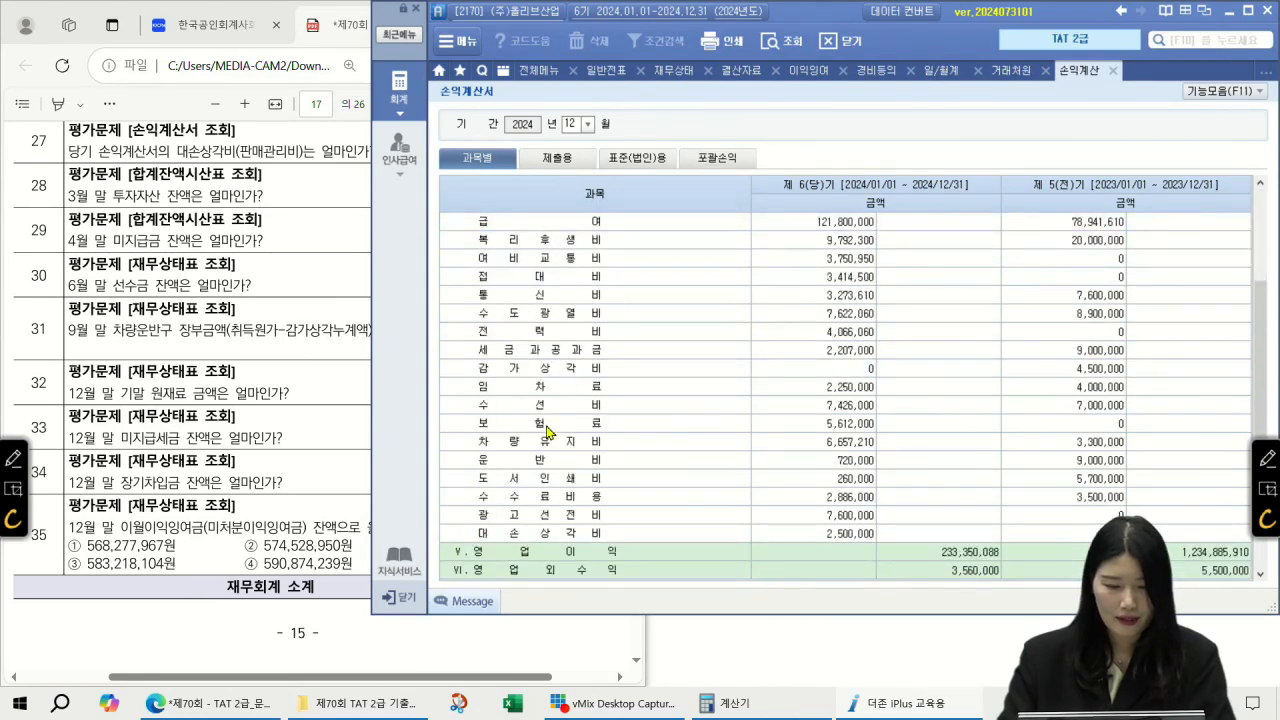
pyautogui.click(564, 533)
pyautogui.click(824, 536)
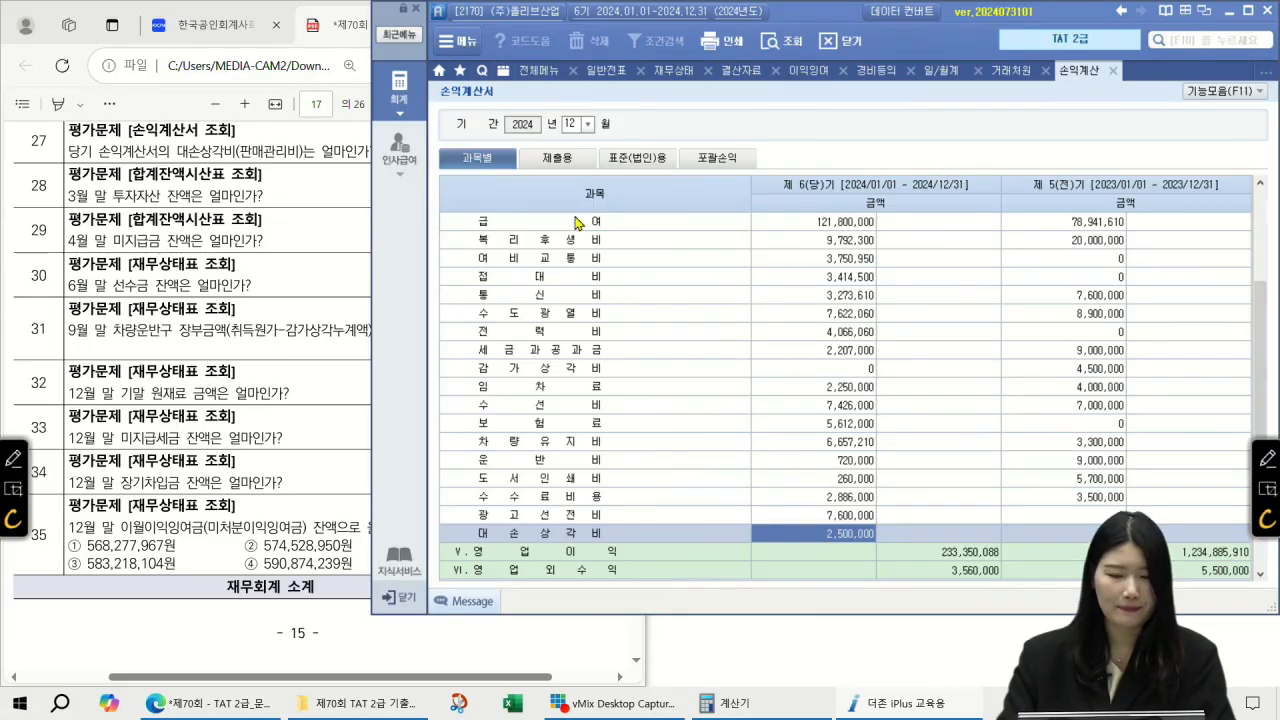
# Step: Close the 재무상태표 and 결산자료입력 screens
pyautogui.click(645, 72)
pyautogui.click(689, 70)
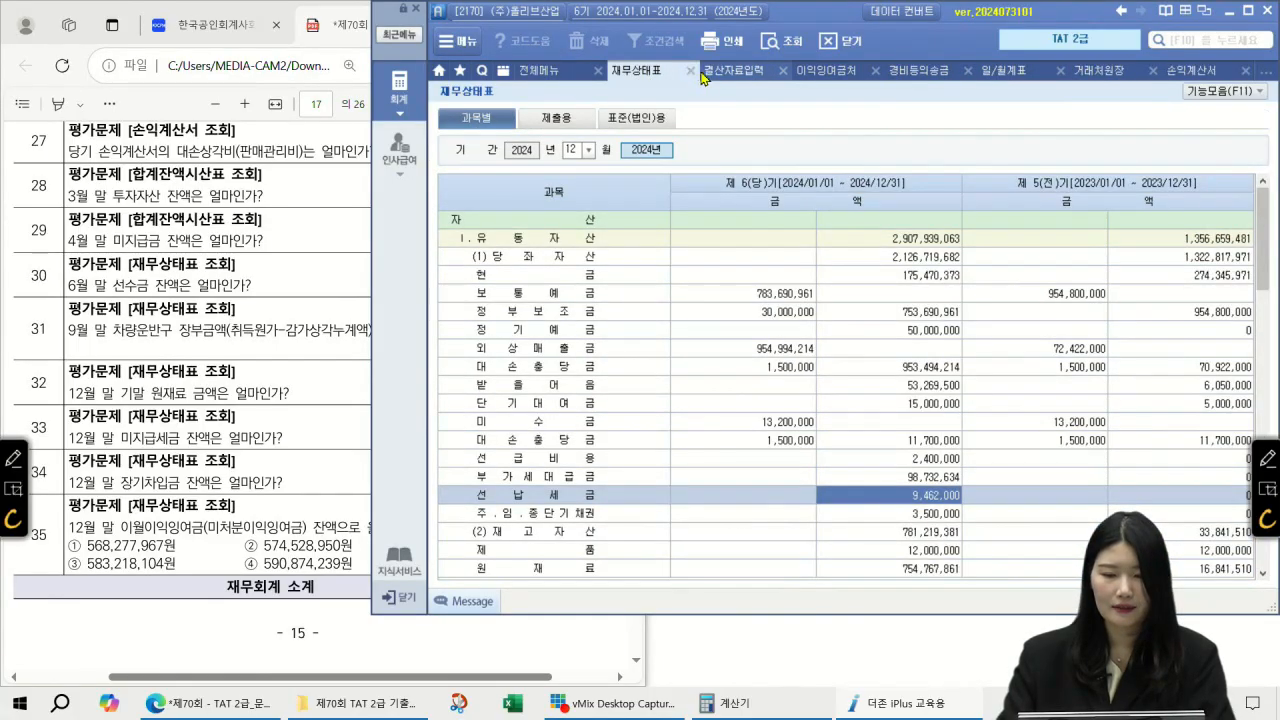
pyautogui.click(689, 70)
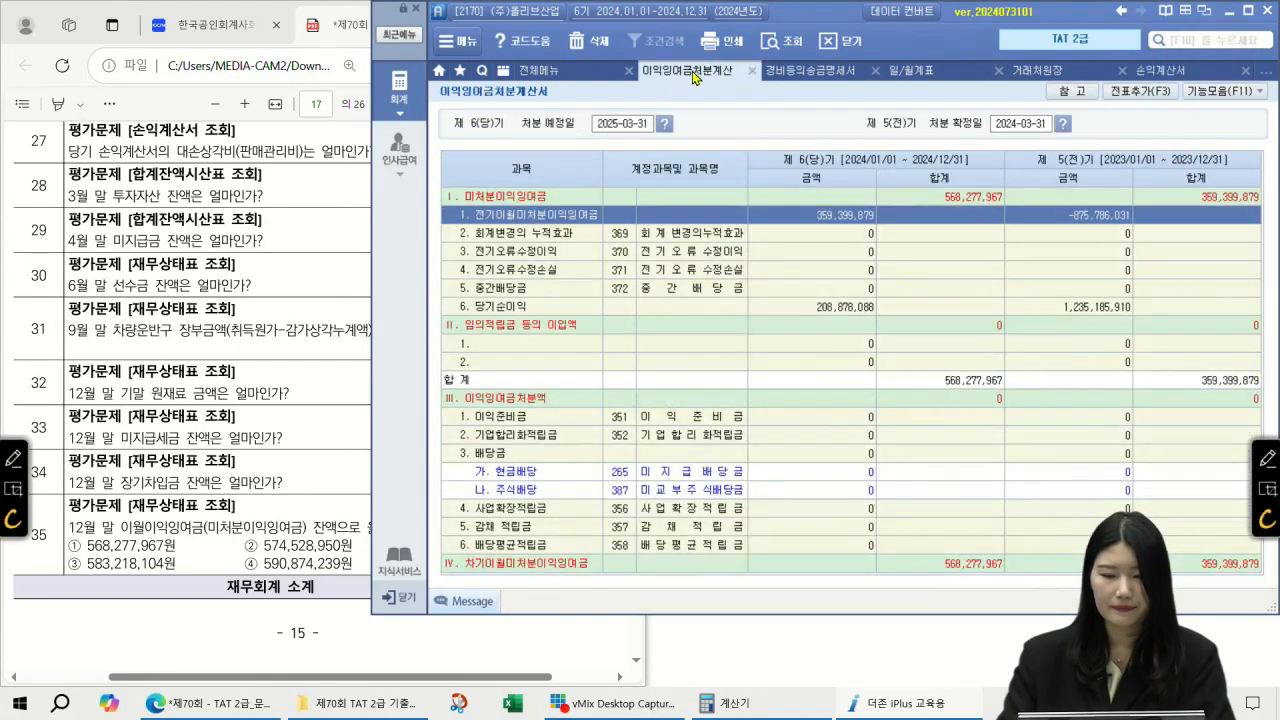
# Step: Close the remaining open screens and check the exam question sheet
pyautogui.click(752, 70)
pyautogui.click(752, 70)
pyautogui.click(752, 70)
pyautogui.click(752, 70)
pyautogui.click(752, 70)
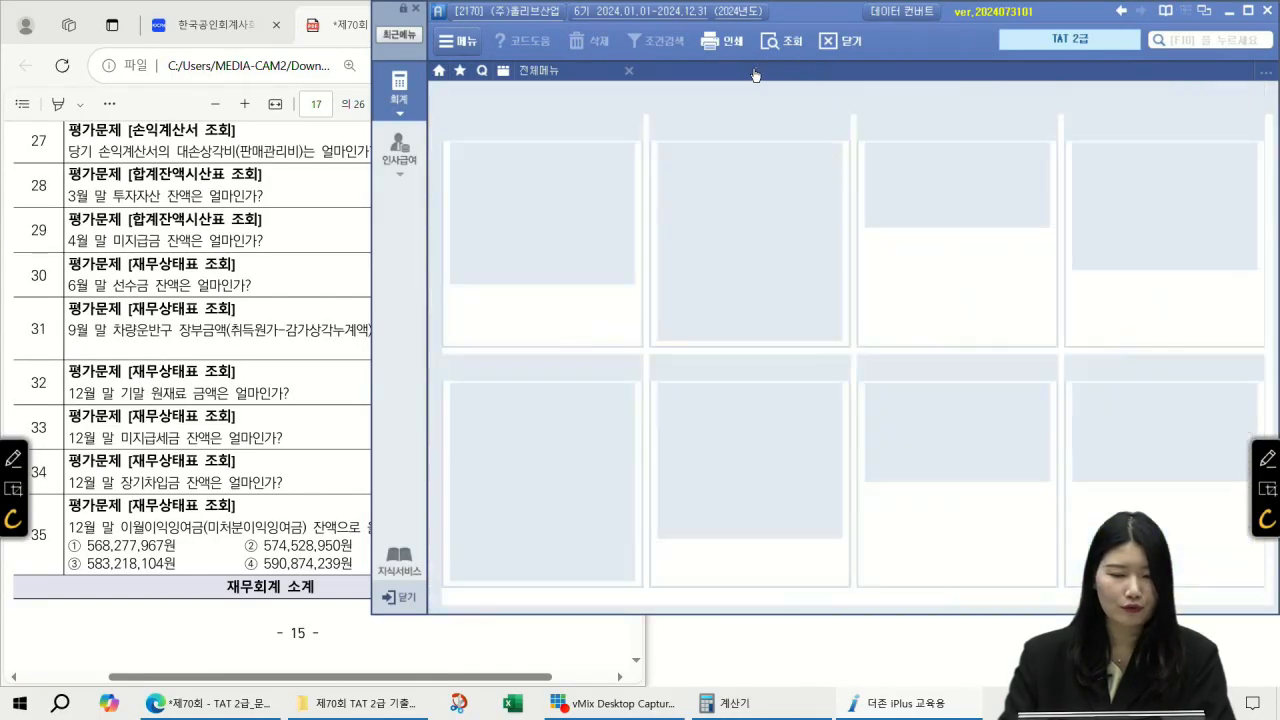
pyautogui.click(266, 188)
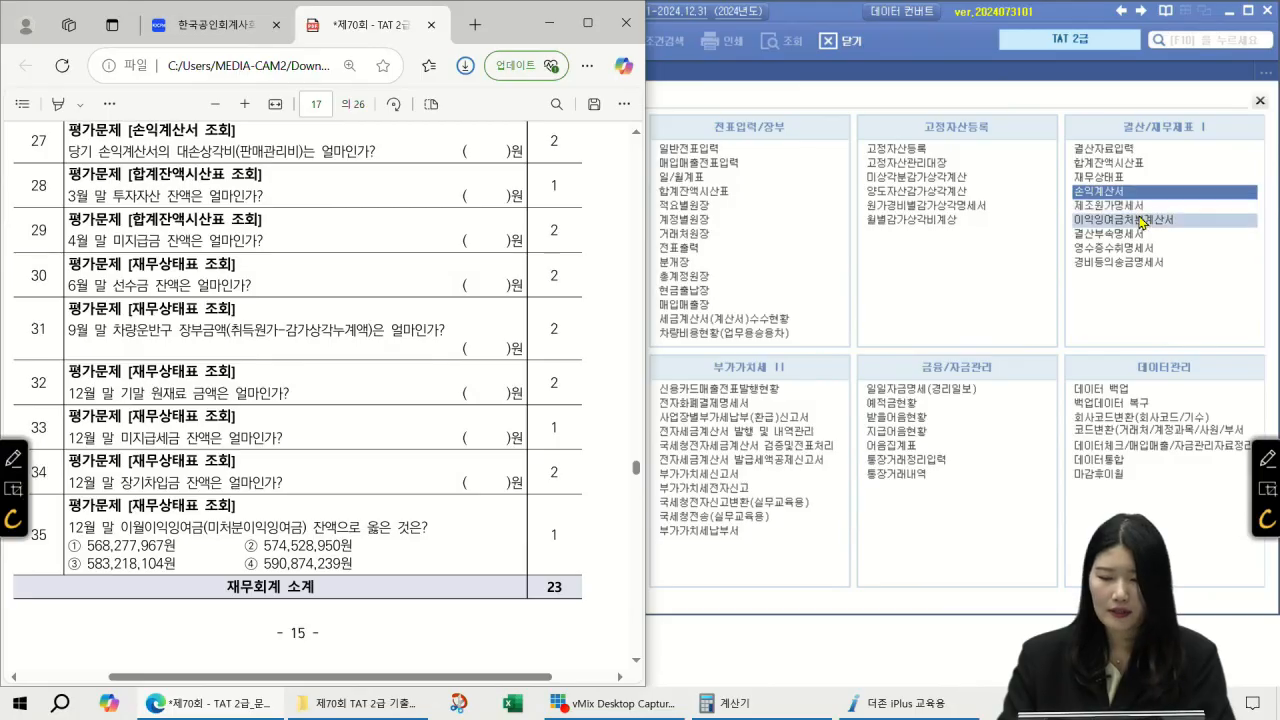
# Step: Load the 합계잔액시산표 through month 03 (March 31, 2024)
pyautogui.click(1135, 172)
pyautogui.click(1133, 164)
pyautogui.write('03')
pyautogui.press('Return')
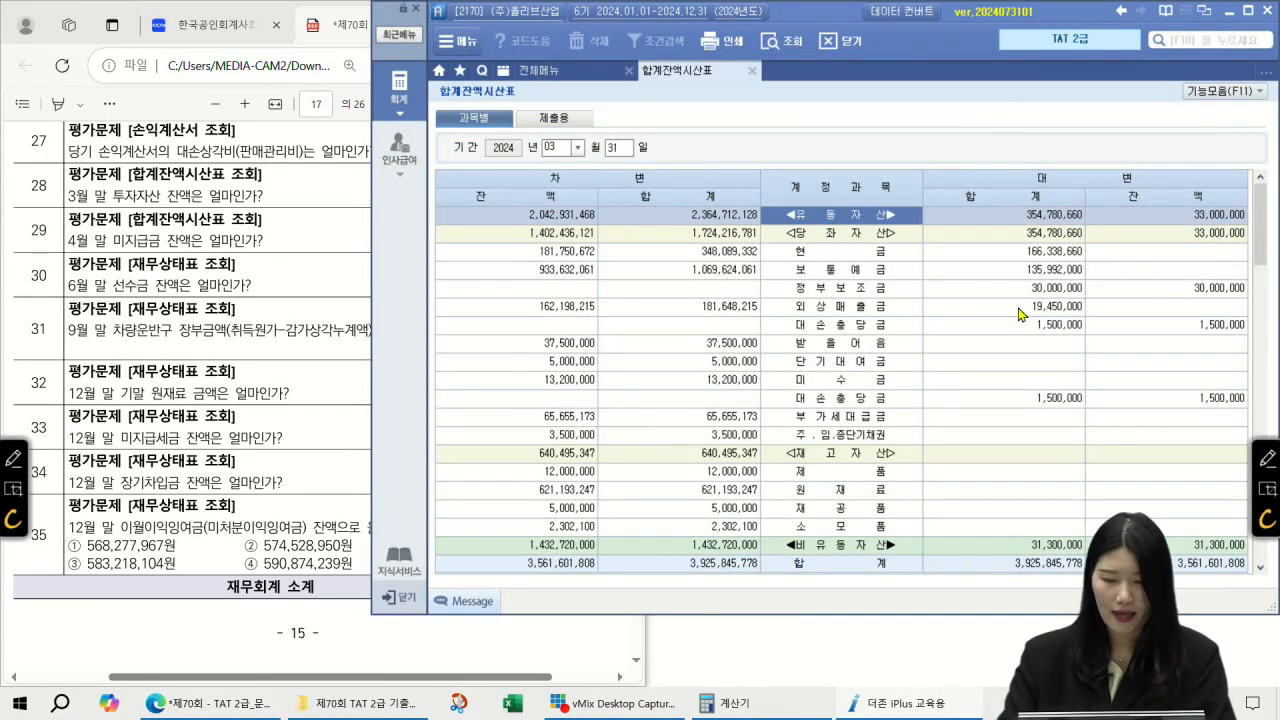
# Step: Find the <투자자산> debit balance of 39,620,000 in the March trial balance
pyautogui.scroll(-3, 964, 336)
pyautogui.scroll(-3, 964, 336)
pyautogui.click(827, 239)
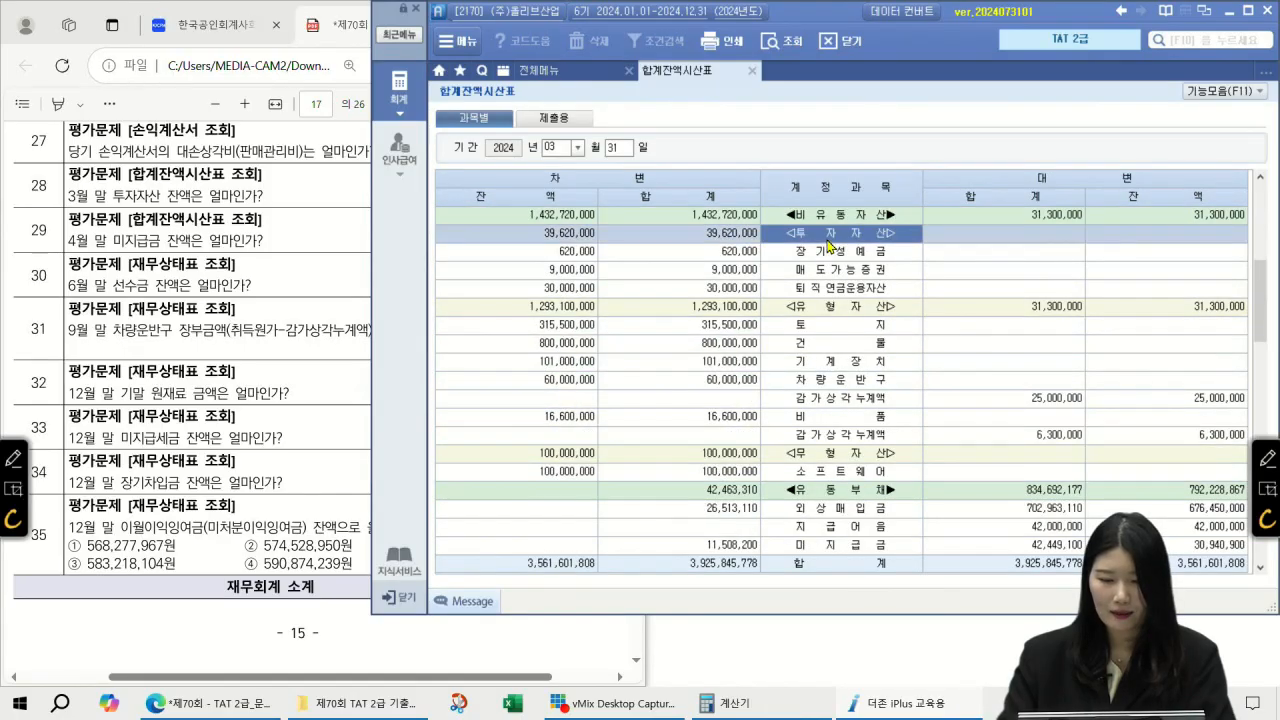
pyautogui.click(594, 240)
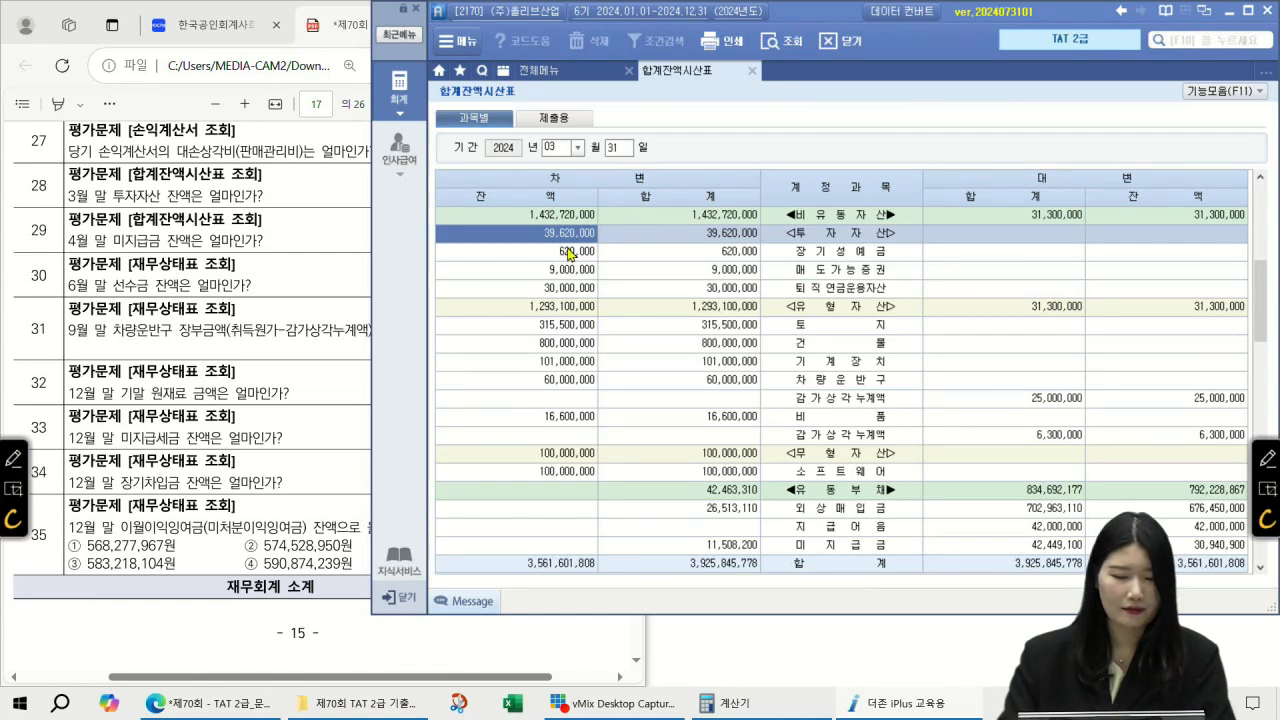
# Step: Check the next exam question and select a new trial balance month
pyautogui.click(233, 205)
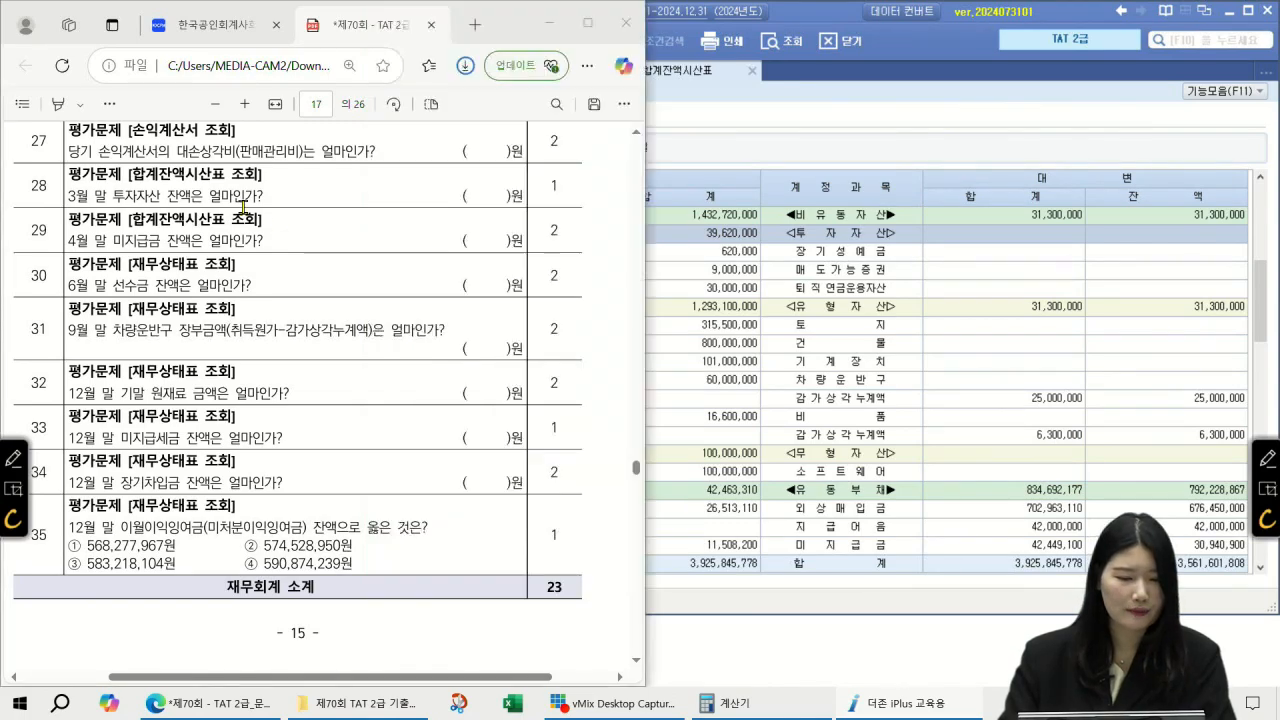
pyautogui.click(636, 660)
pyautogui.click(636, 660)
pyautogui.click(636, 660)
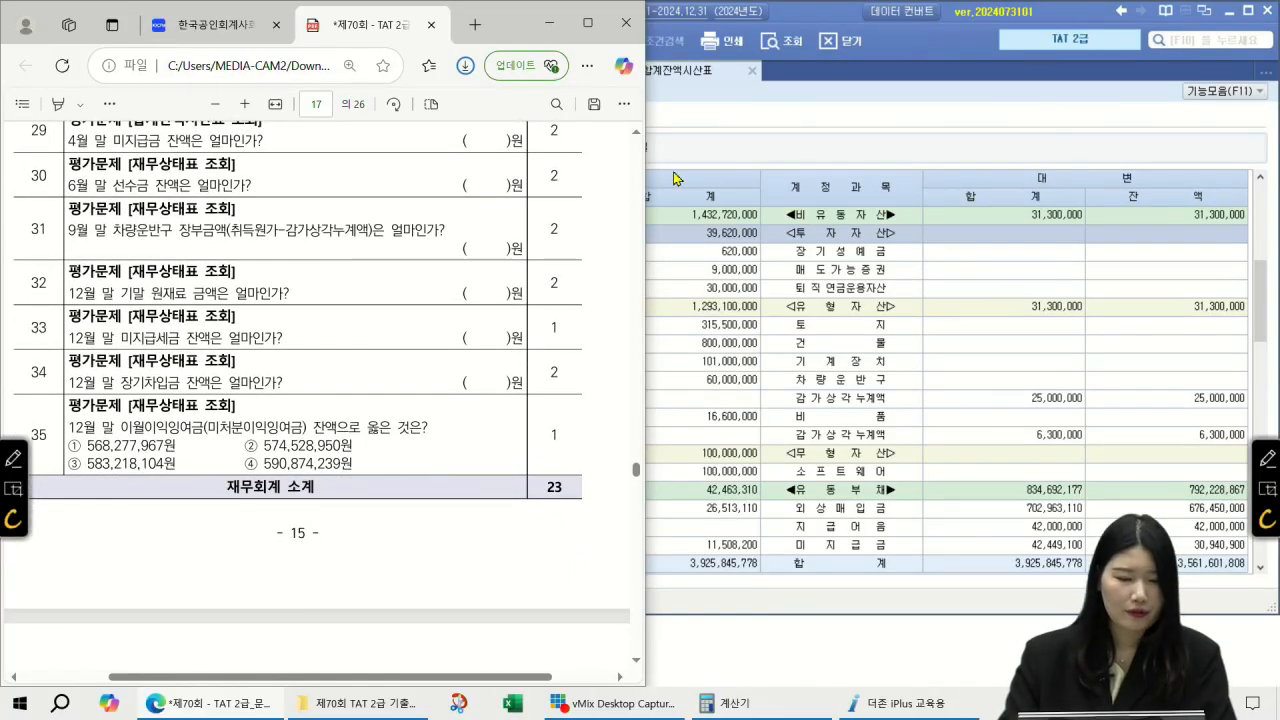
pyautogui.click(825, 147)
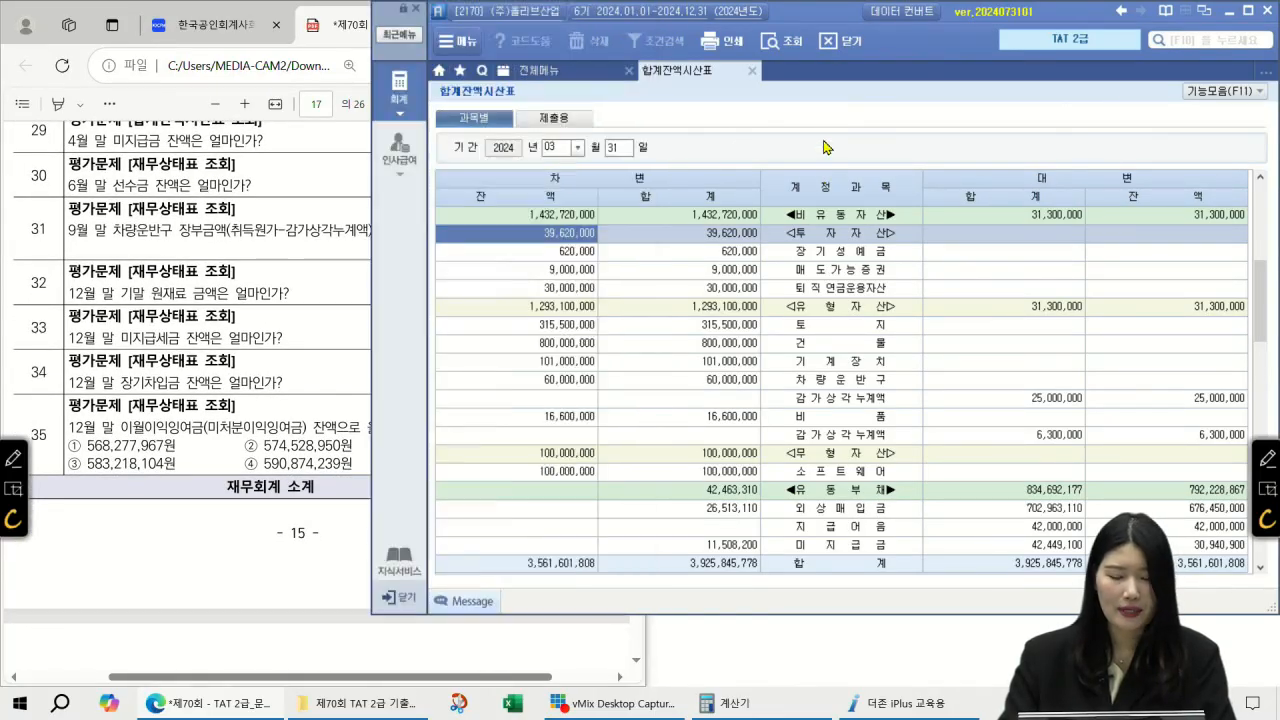
pyautogui.click(549, 148)
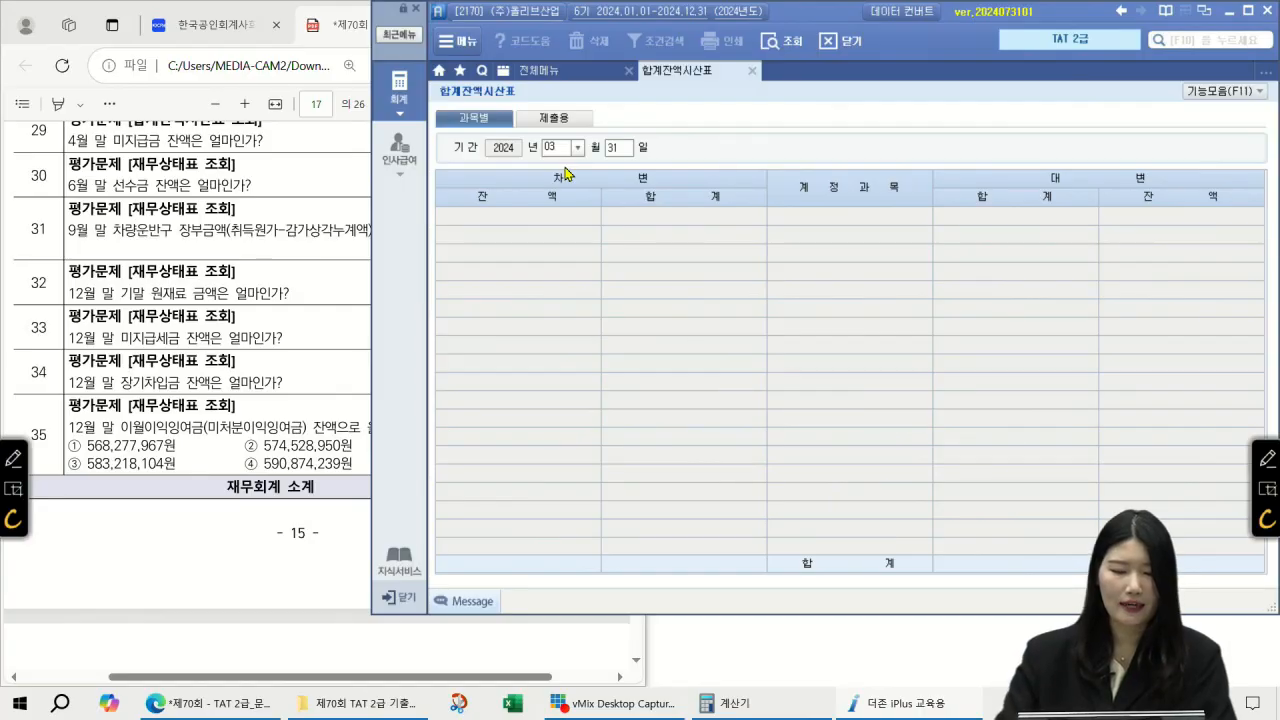
pyautogui.click(577, 148)
# Step: Load the trial balance as of April 30 and scroll through the accounts
pyautogui.click(560, 214)
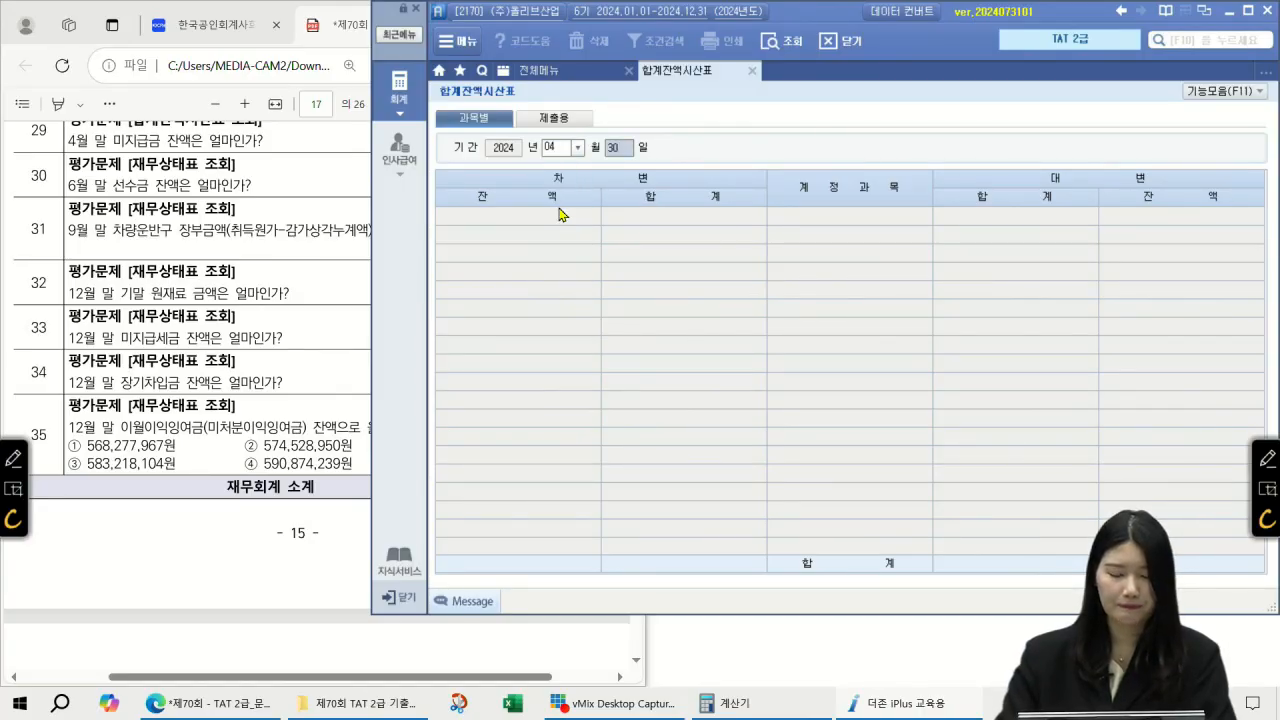
pyautogui.press('Return')
pyautogui.click(903, 395)
pyautogui.scroll(-3, 889, 396)
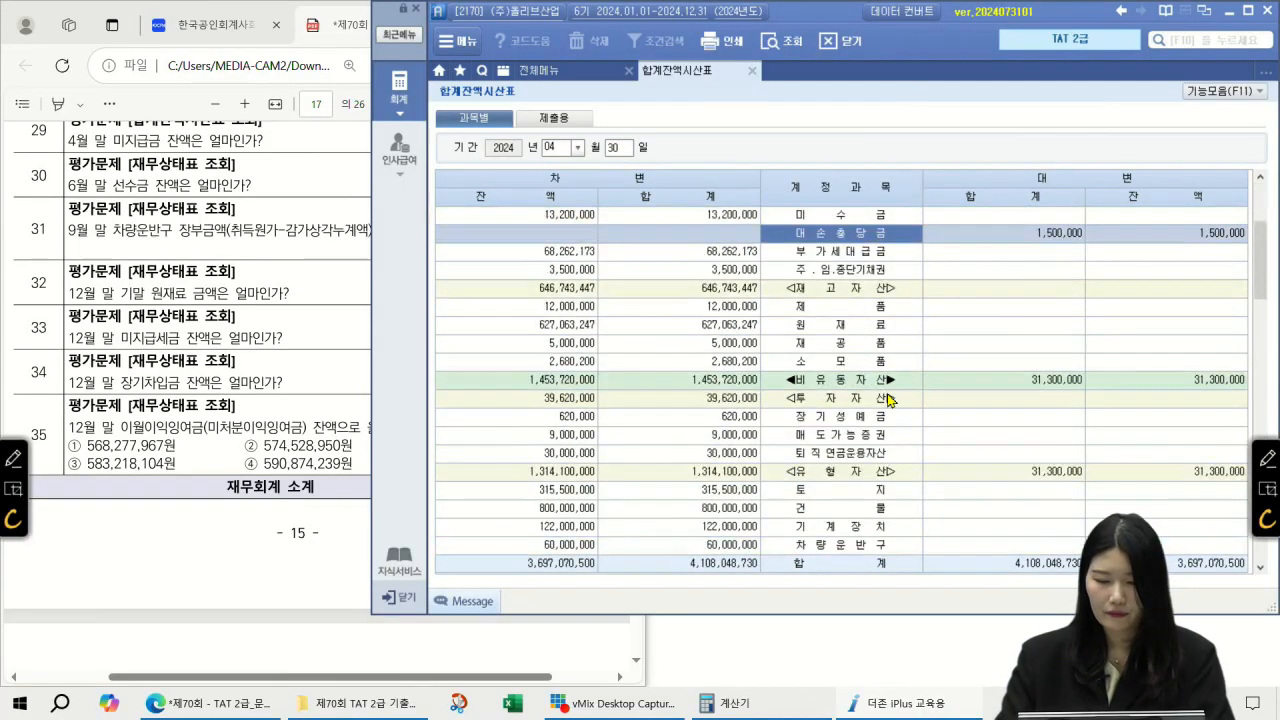
pyautogui.scroll(-3, 889, 397)
pyautogui.scroll(6, 889, 397)
pyautogui.scroll(-3, 889, 397)
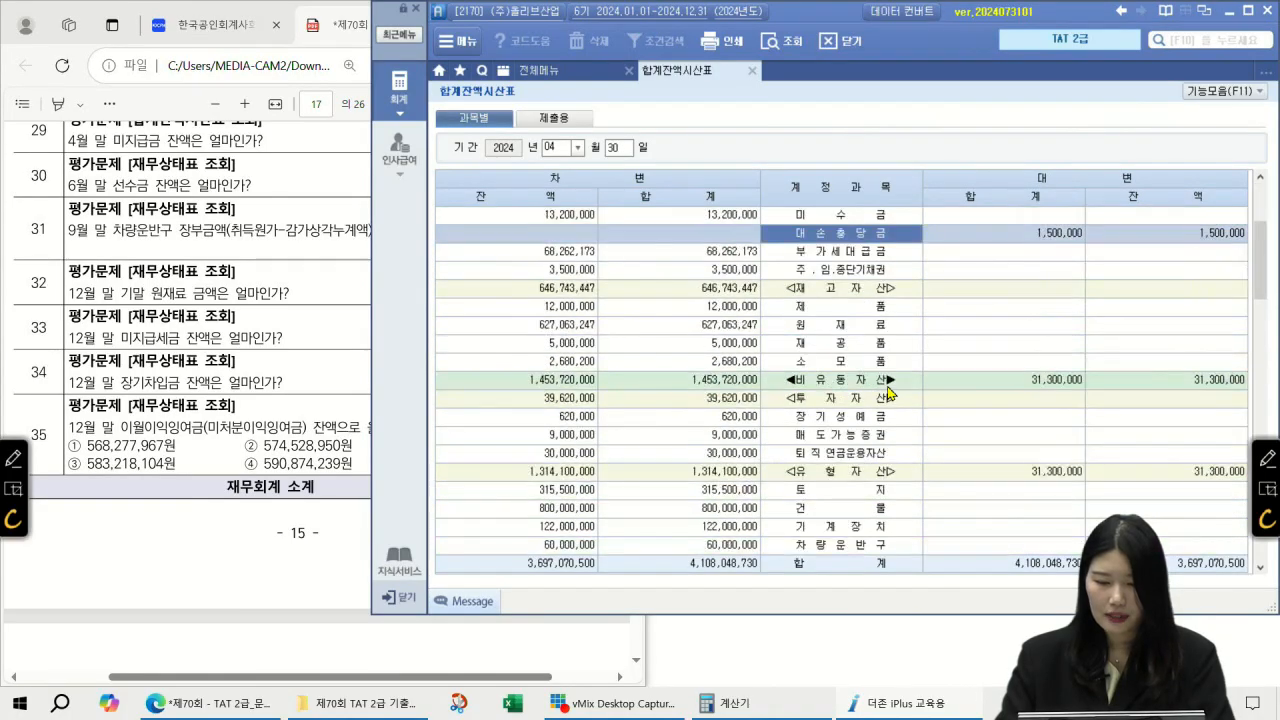
pyautogui.scroll(-3, 889, 396)
pyautogui.scroll(-3, 869, 384)
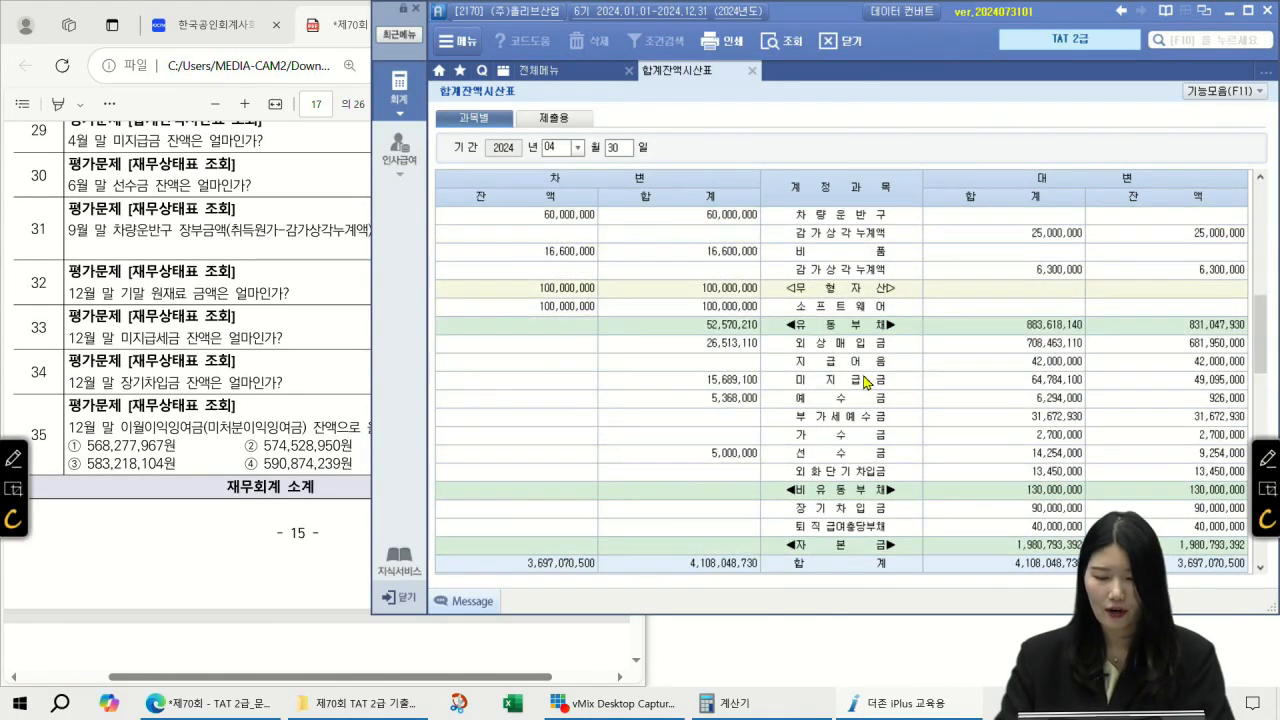
# Step: Search for 미지급금 and read its balance of 49,095,000
pyautogui.click(868, 382)
pyautogui.hotkey('ctrl', 'f')
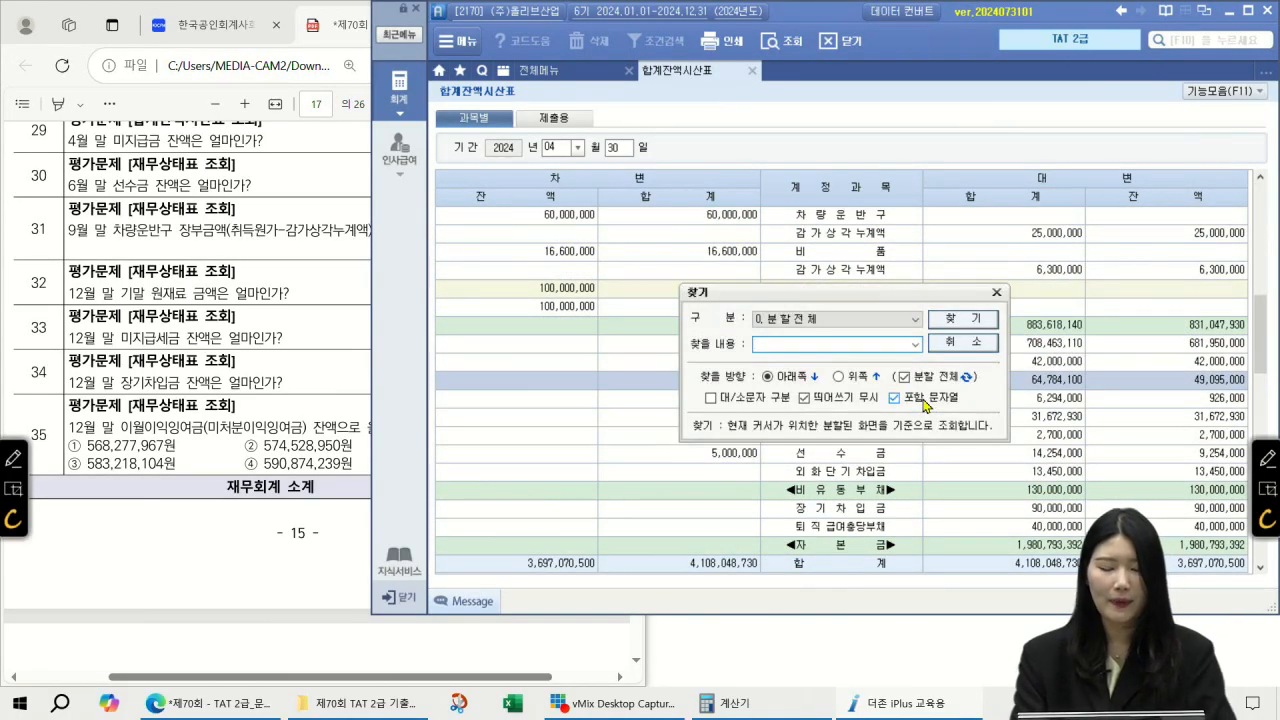
pyautogui.write('미지급금')
pyautogui.press('Return')
pyautogui.press('Escape')
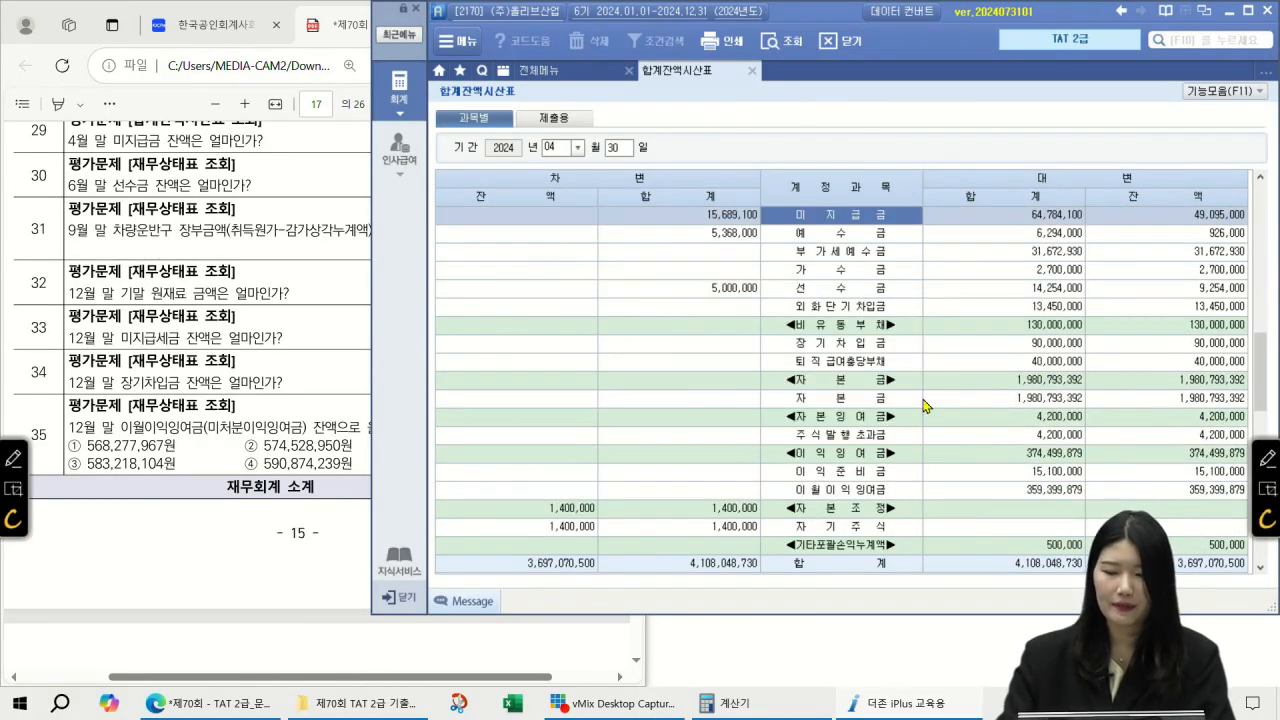
pyautogui.click(1206, 217)
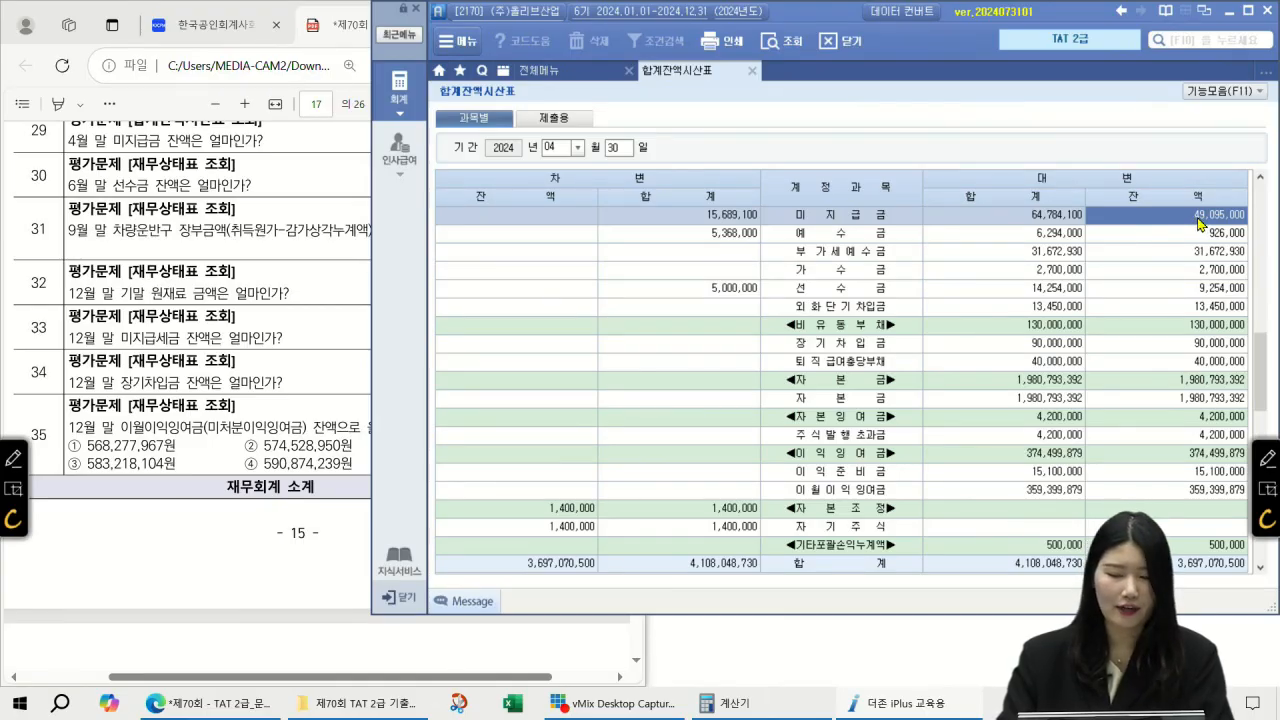
# Step: Check the exam questions PDF, then close the 합계잔액시산표 report
pyautogui.click(215, 190)
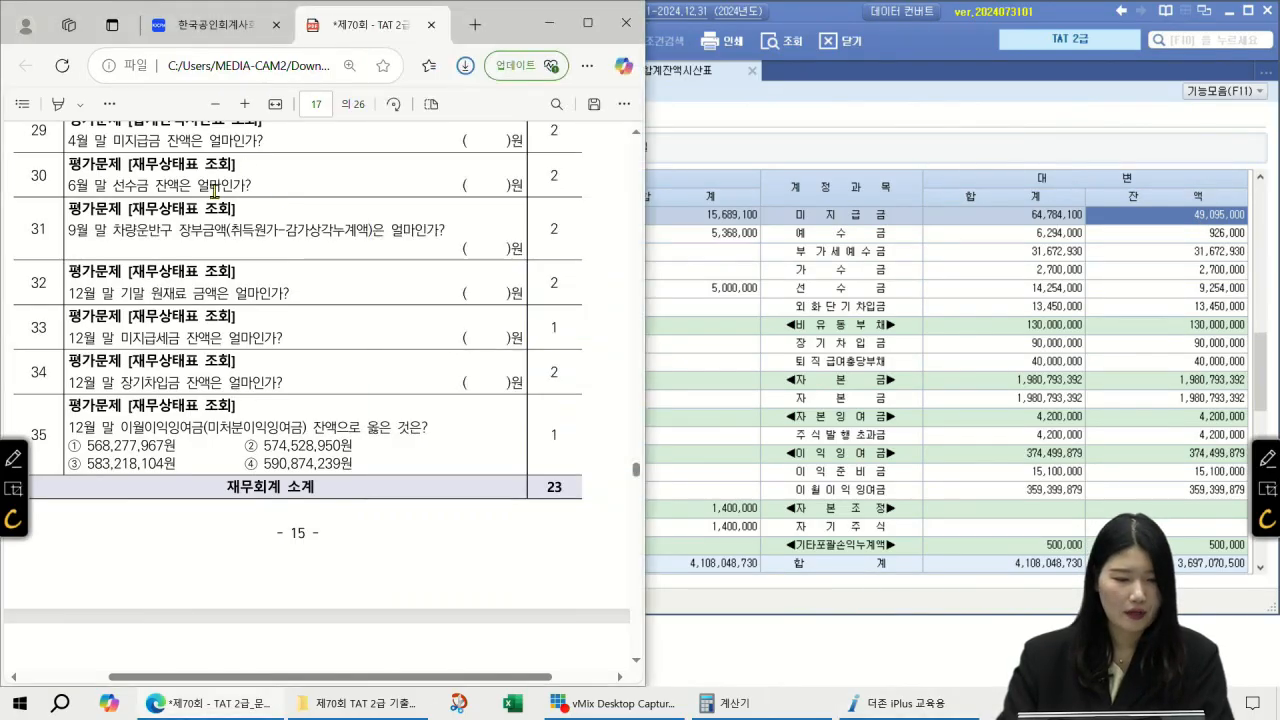
pyautogui.click(638, 133)
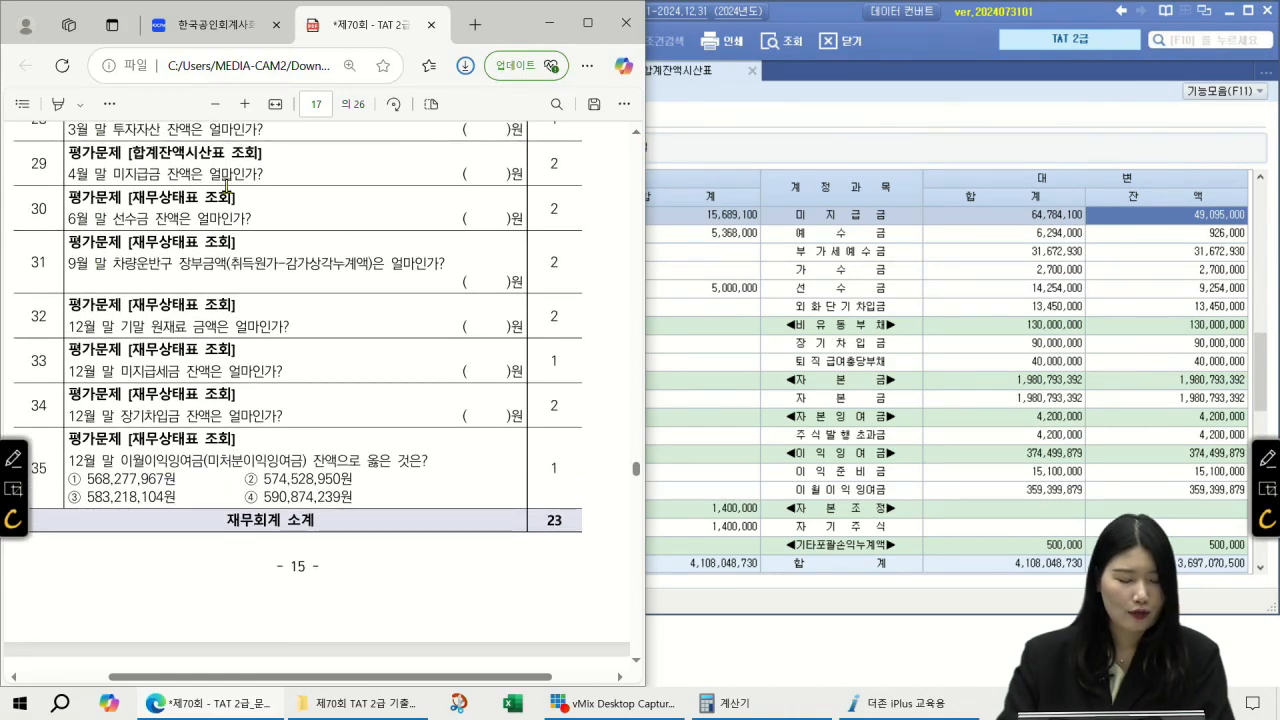
pyautogui.click(775, 93)
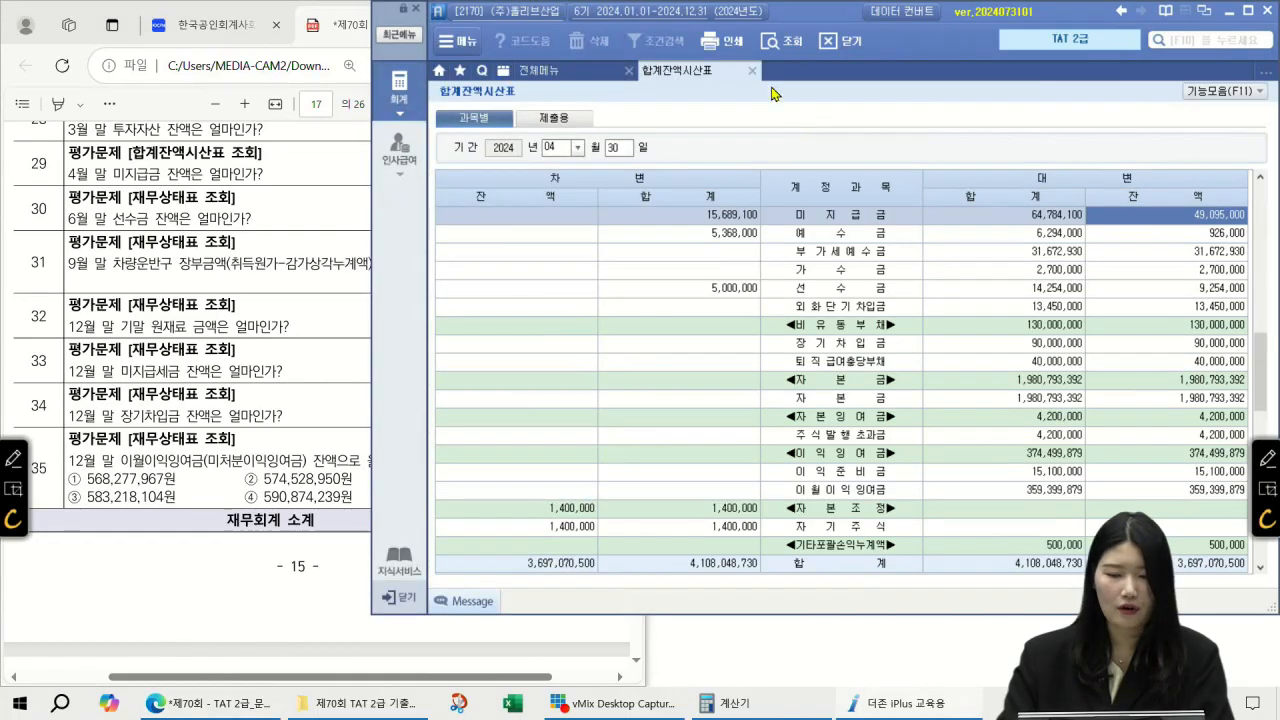
pyautogui.click(752, 70)
# Step: Open 재무상태표 and find the June-end 선수금 amount of 9,254,000
pyautogui.click(1105, 177)
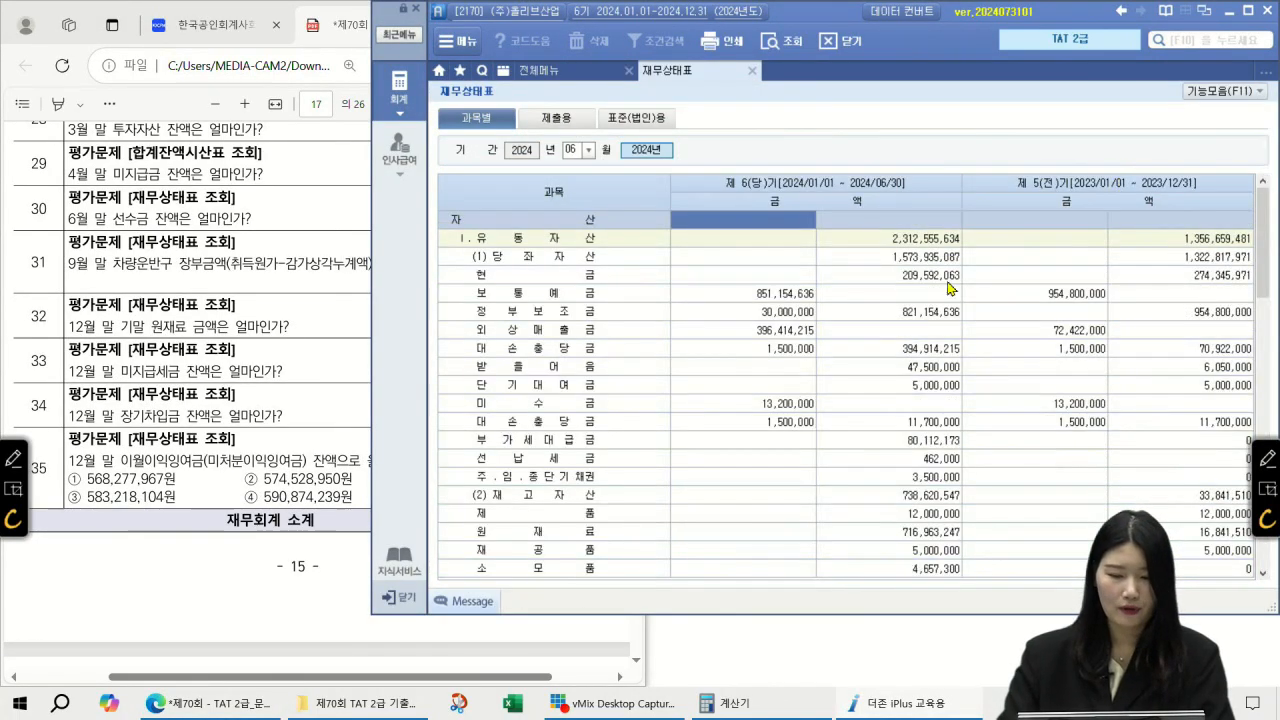
pyautogui.click(632, 369)
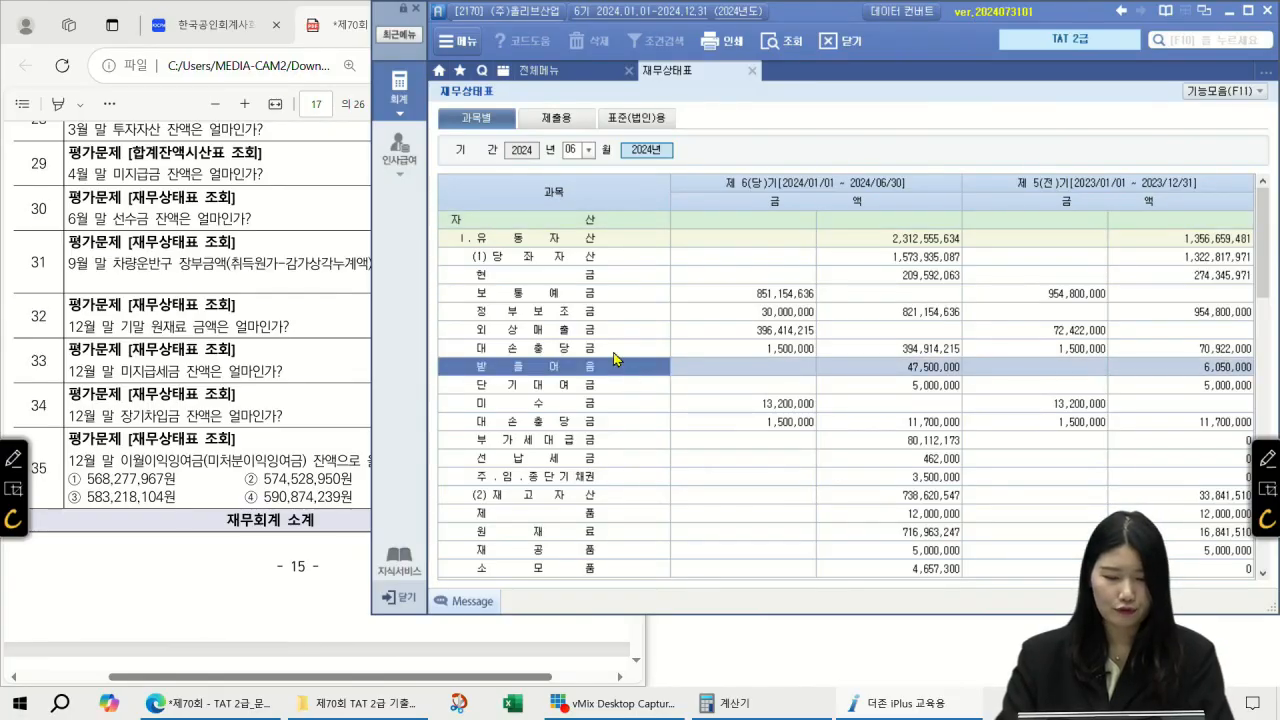
pyautogui.hotkey('ctrl', 'f')
pyautogui.write('선수금')
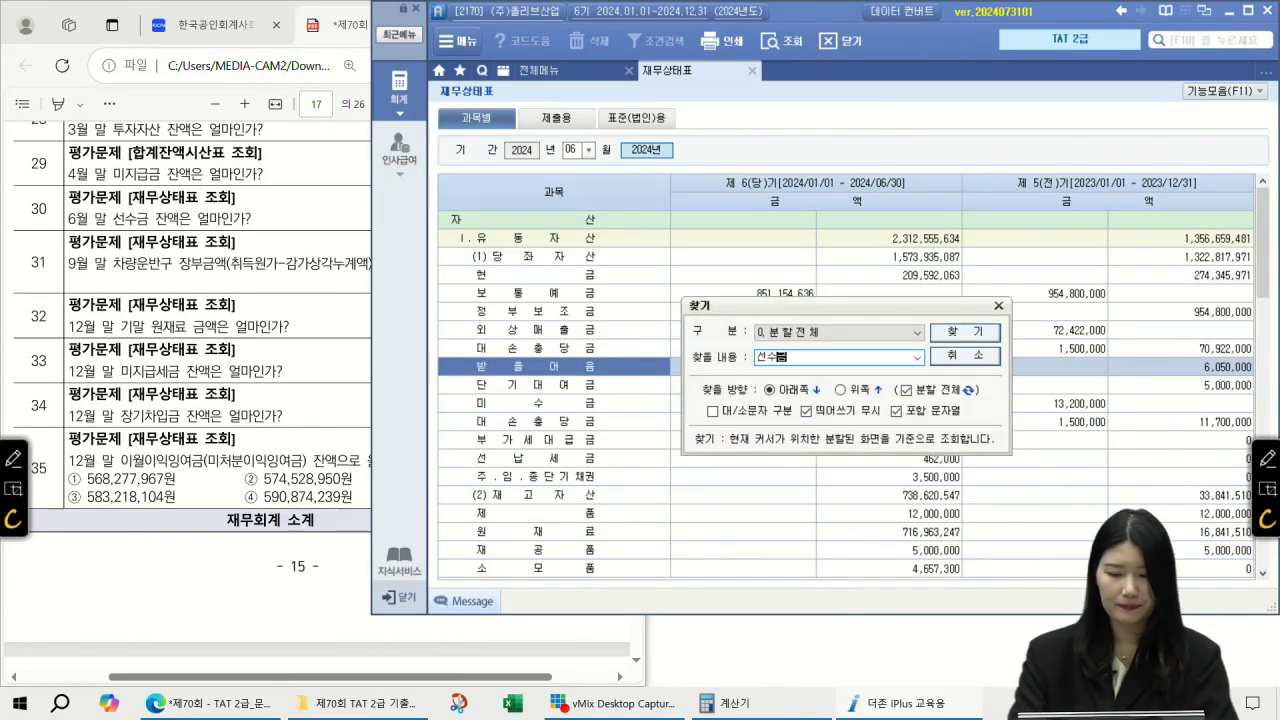
pyautogui.press('Return')
pyautogui.press('Escape')
pyautogui.click(906, 220)
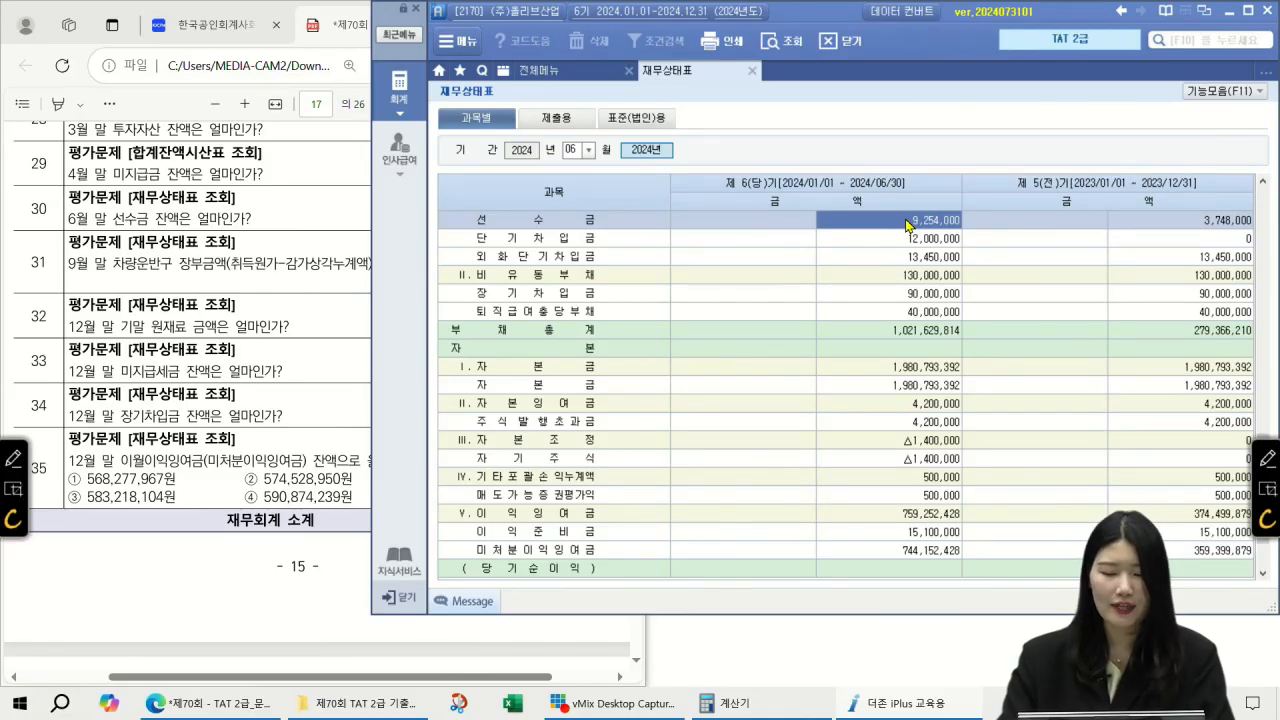
# Step: Check the exam question, then change the balance sheet month to 09
pyautogui.click(287, 225)
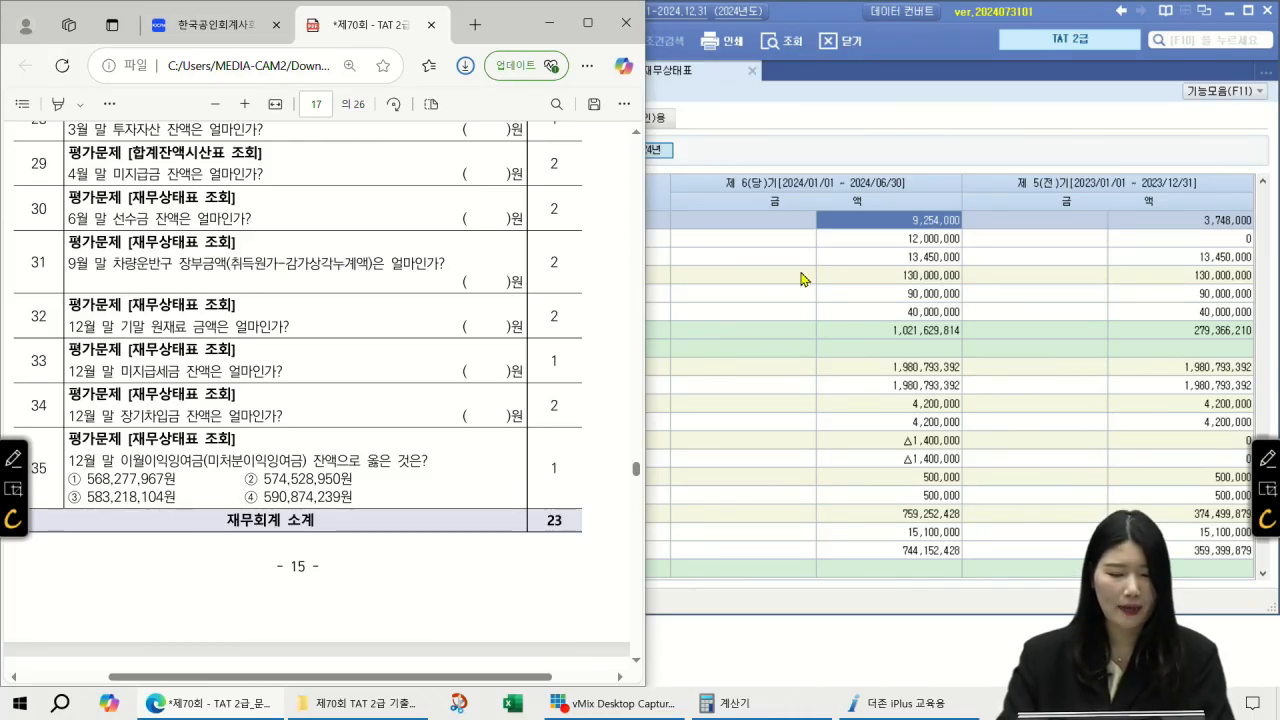
pyautogui.click(800, 279)
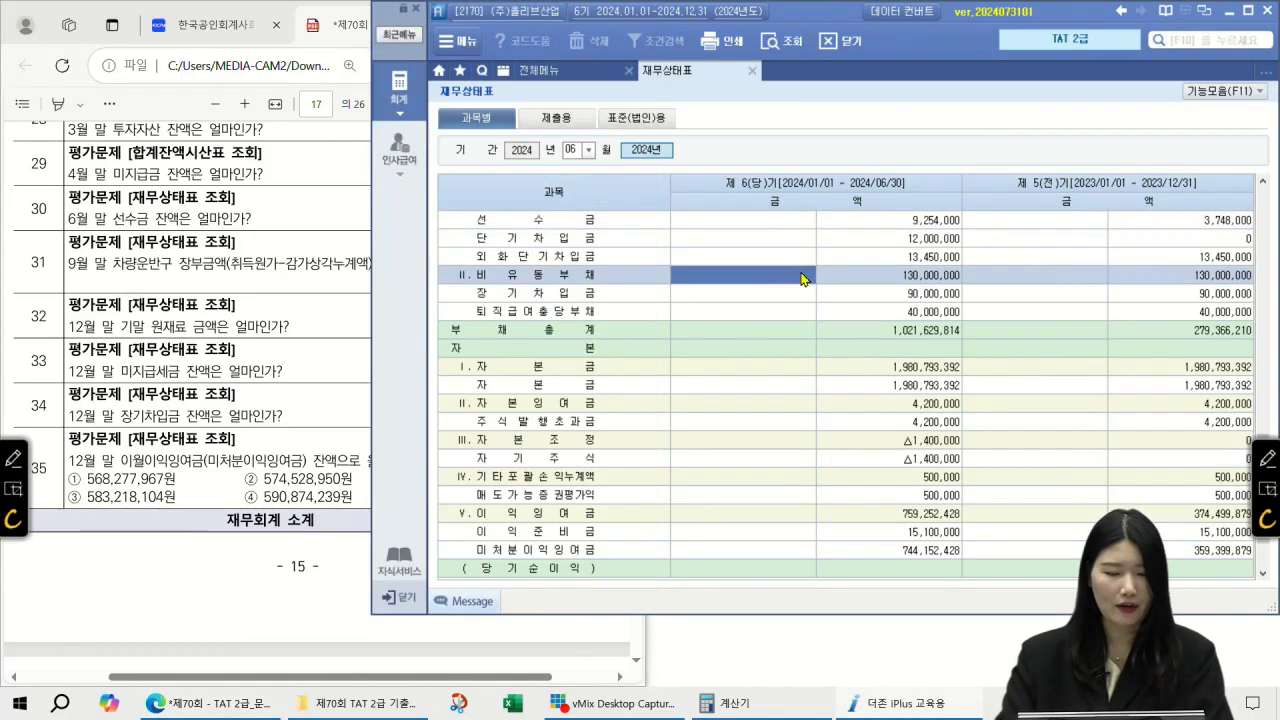
pyautogui.click(576, 150)
pyautogui.write('09')
pyautogui.press('Return')
# Step: Read 차량운반구 80,280,000 less 25,000,000 depreciation, net book value 55,280,000
pyautogui.click(599, 344)
pyautogui.scroll(-6, 603, 347)
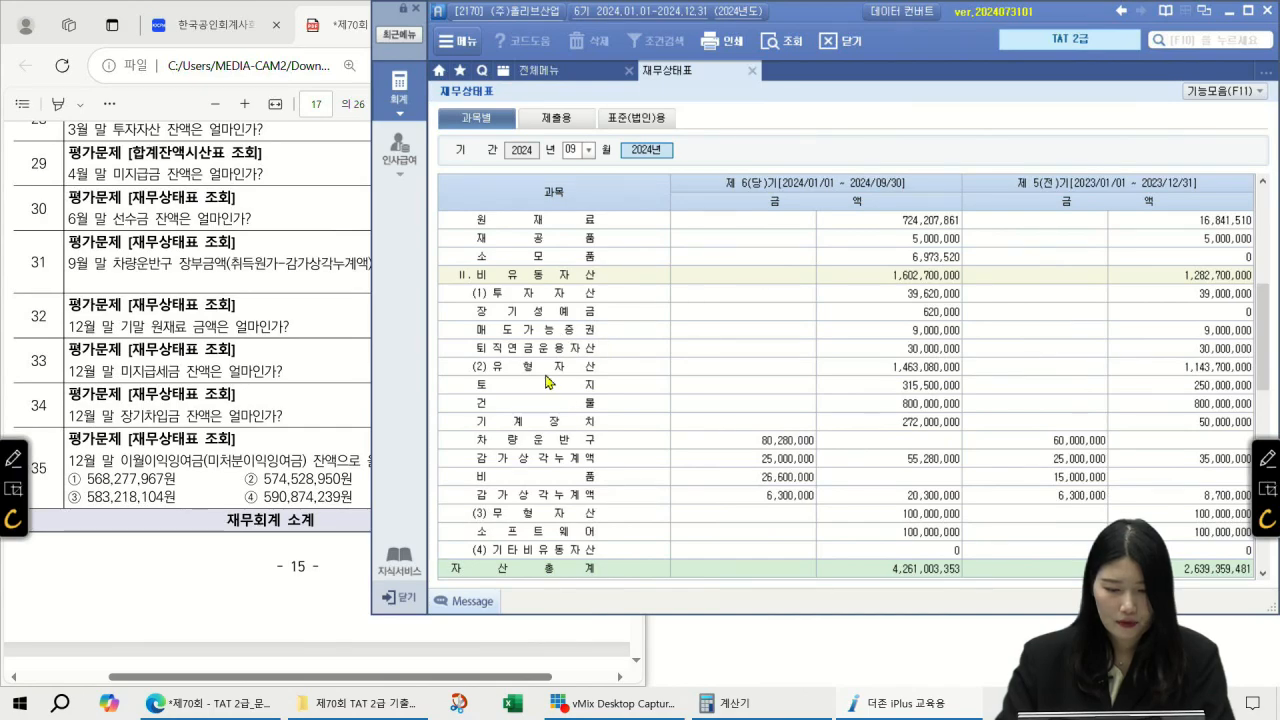
pyautogui.click(539, 439)
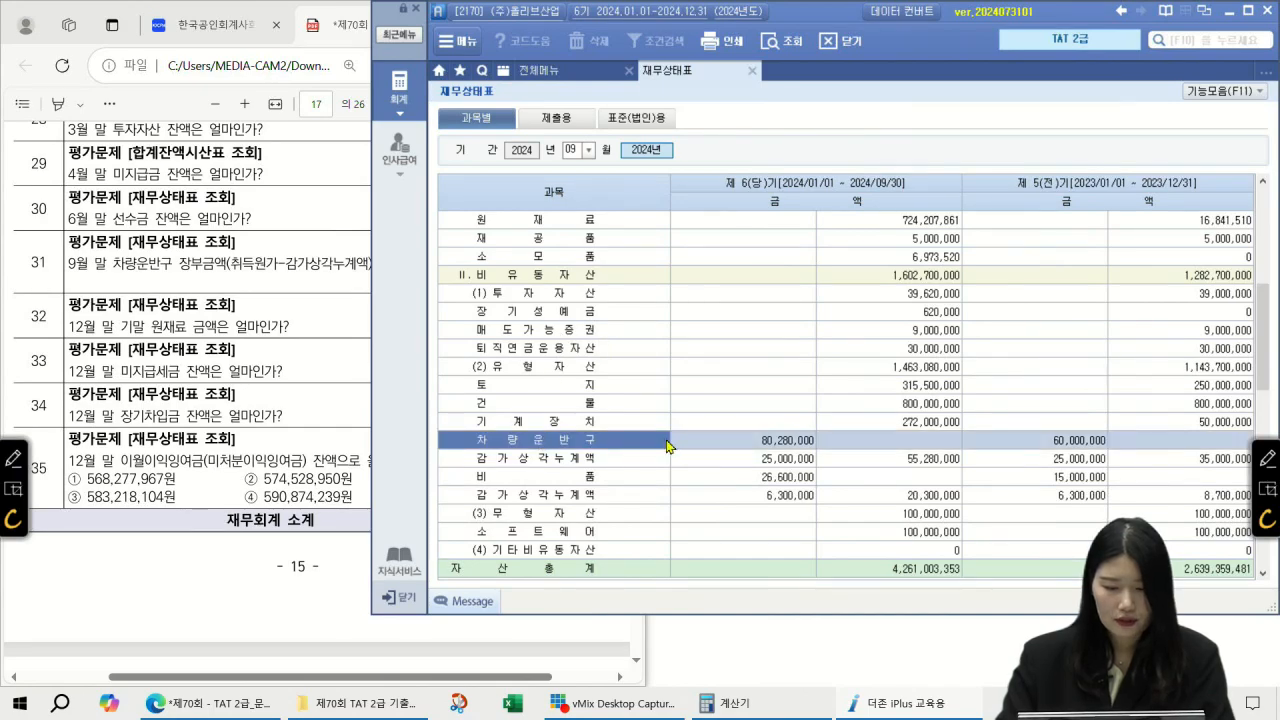
pyautogui.click(756, 440)
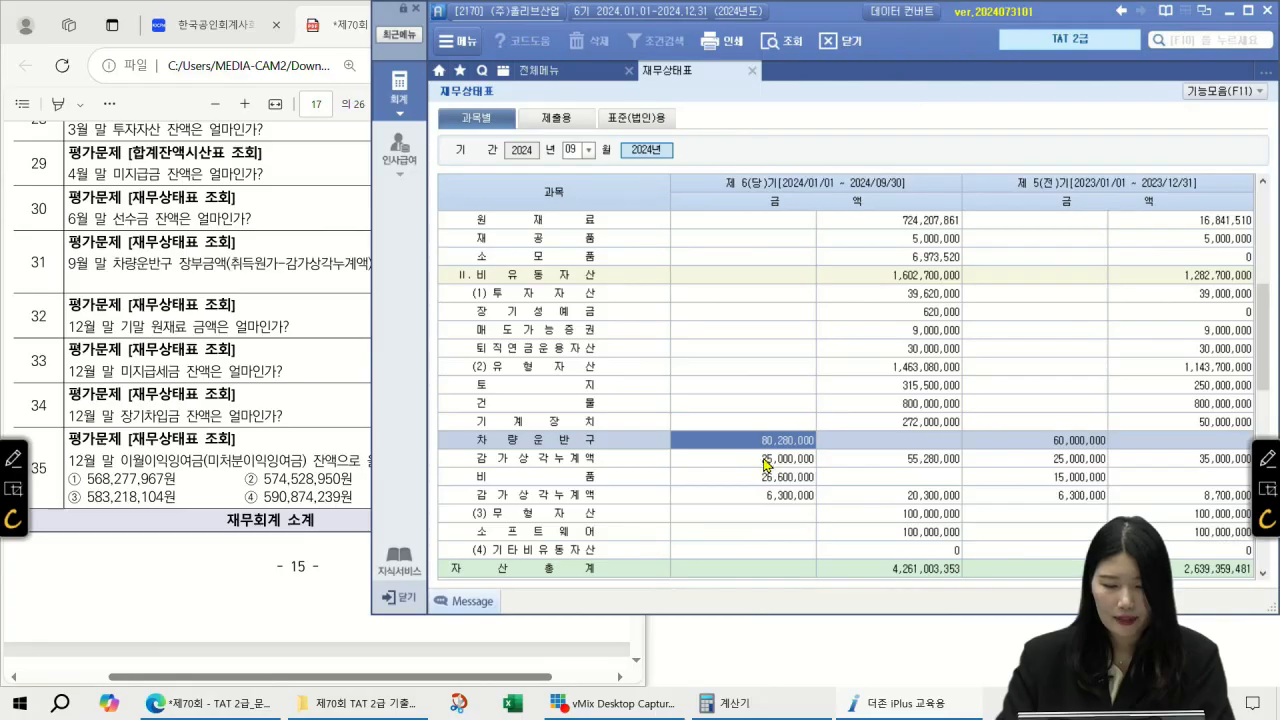
pyautogui.click(767, 460)
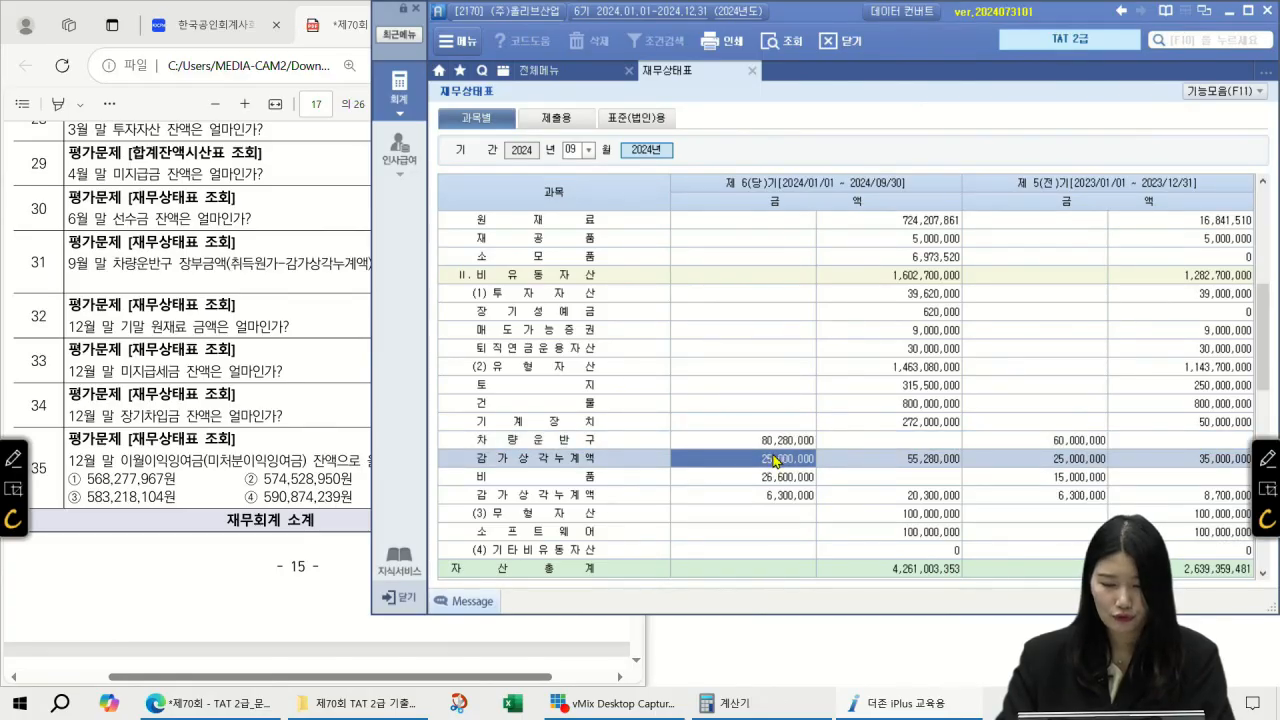
pyautogui.click(906, 460)
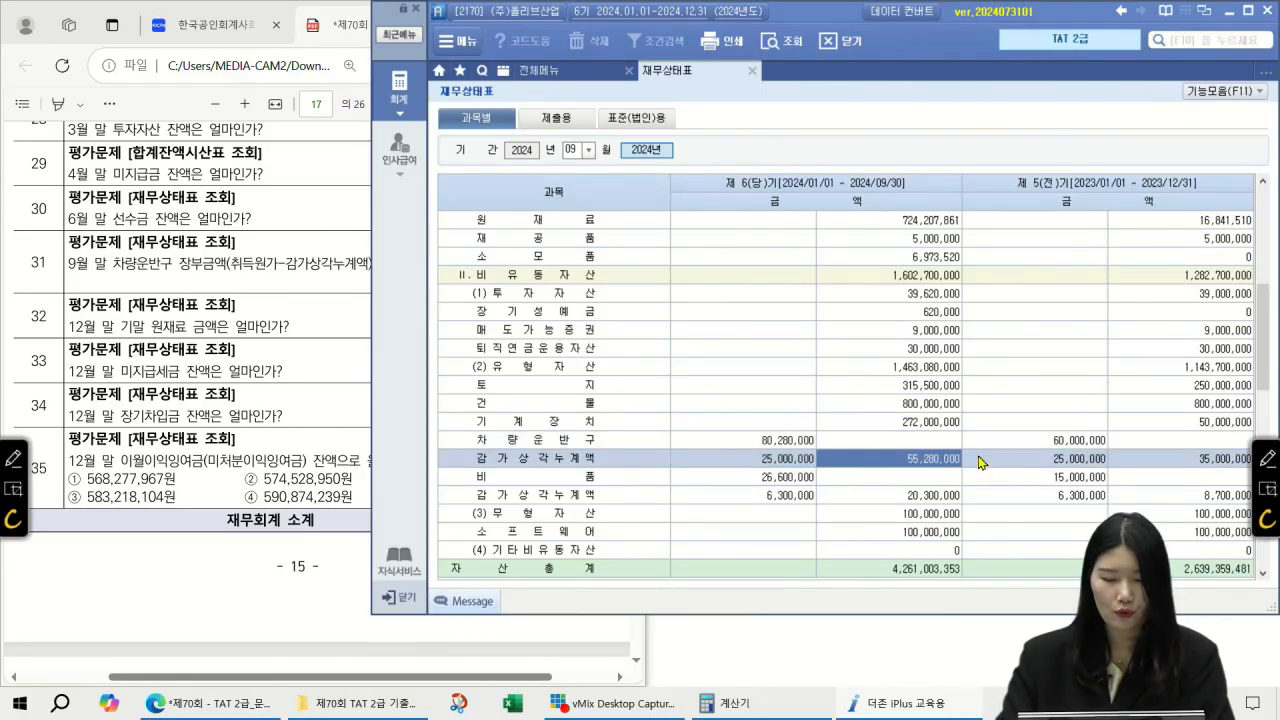
pyautogui.click(788, 442)
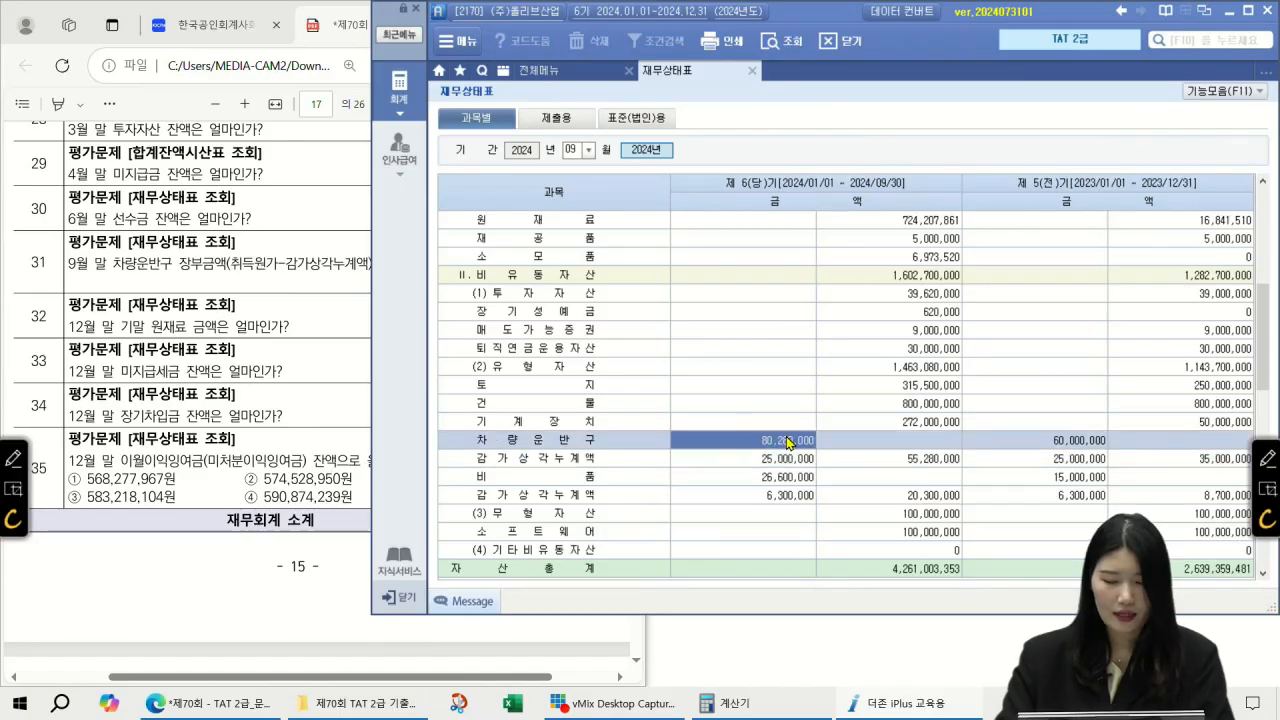
pyautogui.click(946, 458)
pyautogui.click(801, 446)
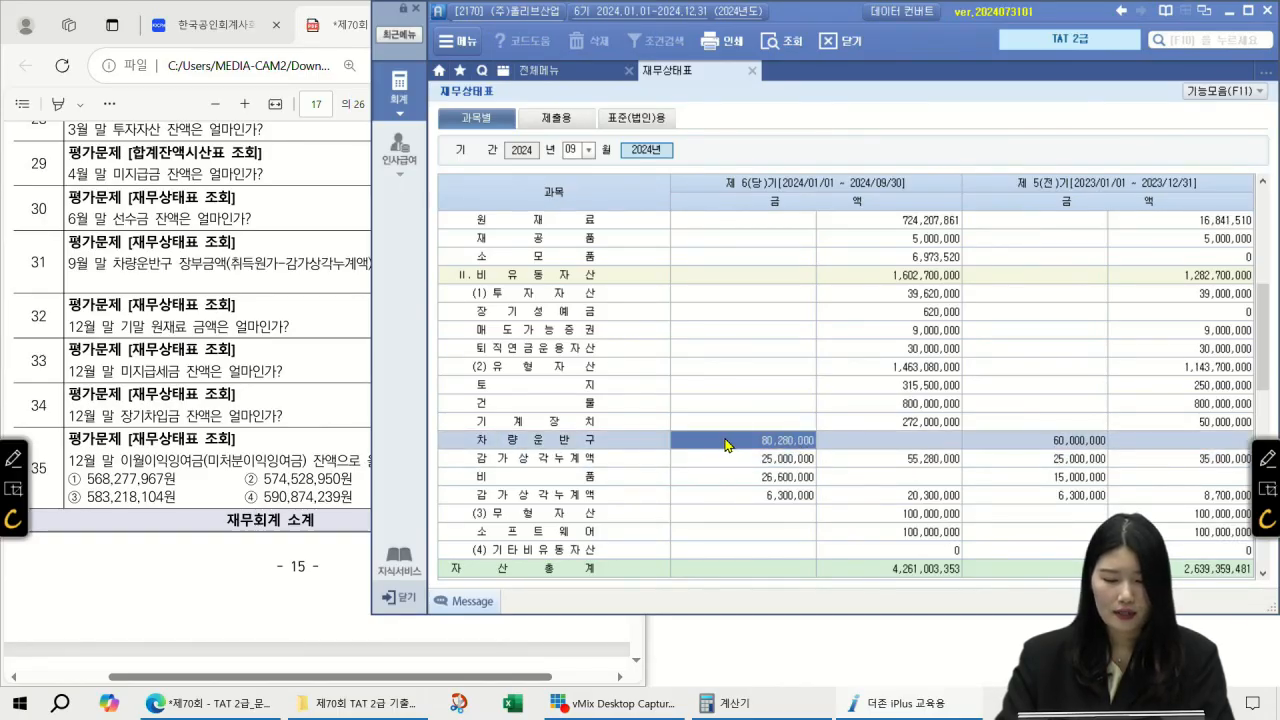
pyautogui.click(780, 462)
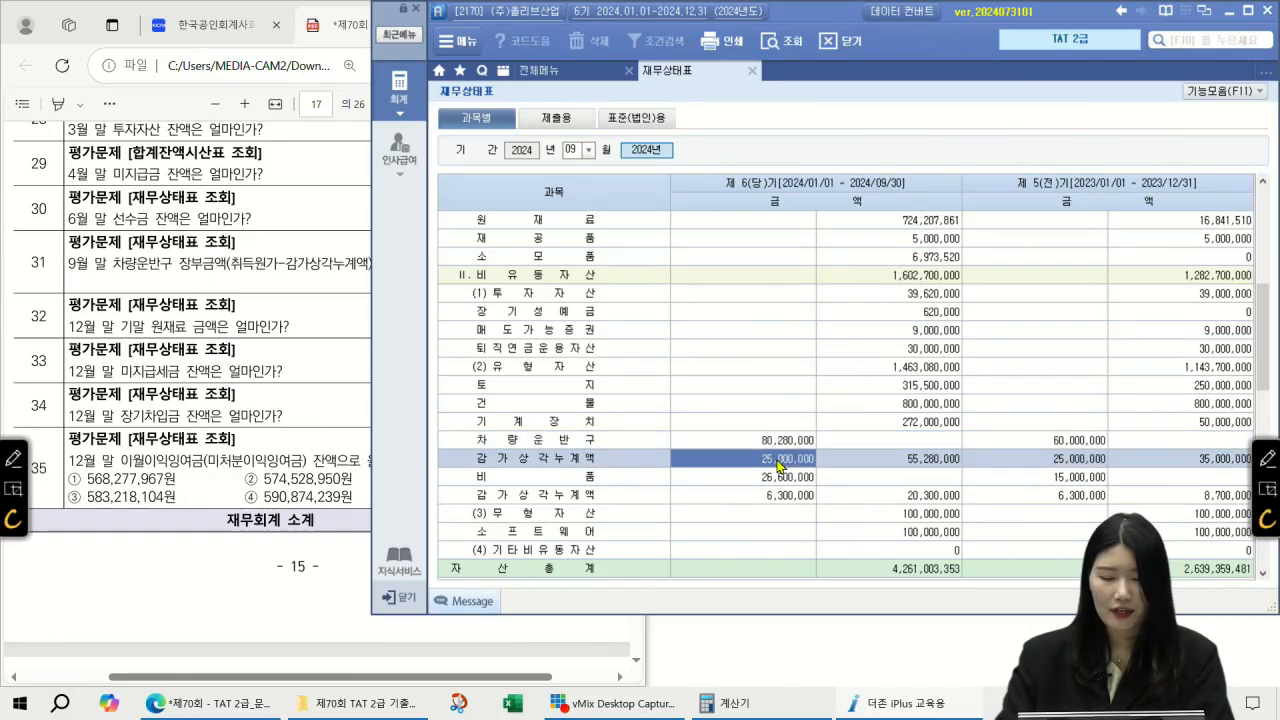
pyautogui.click(908, 466)
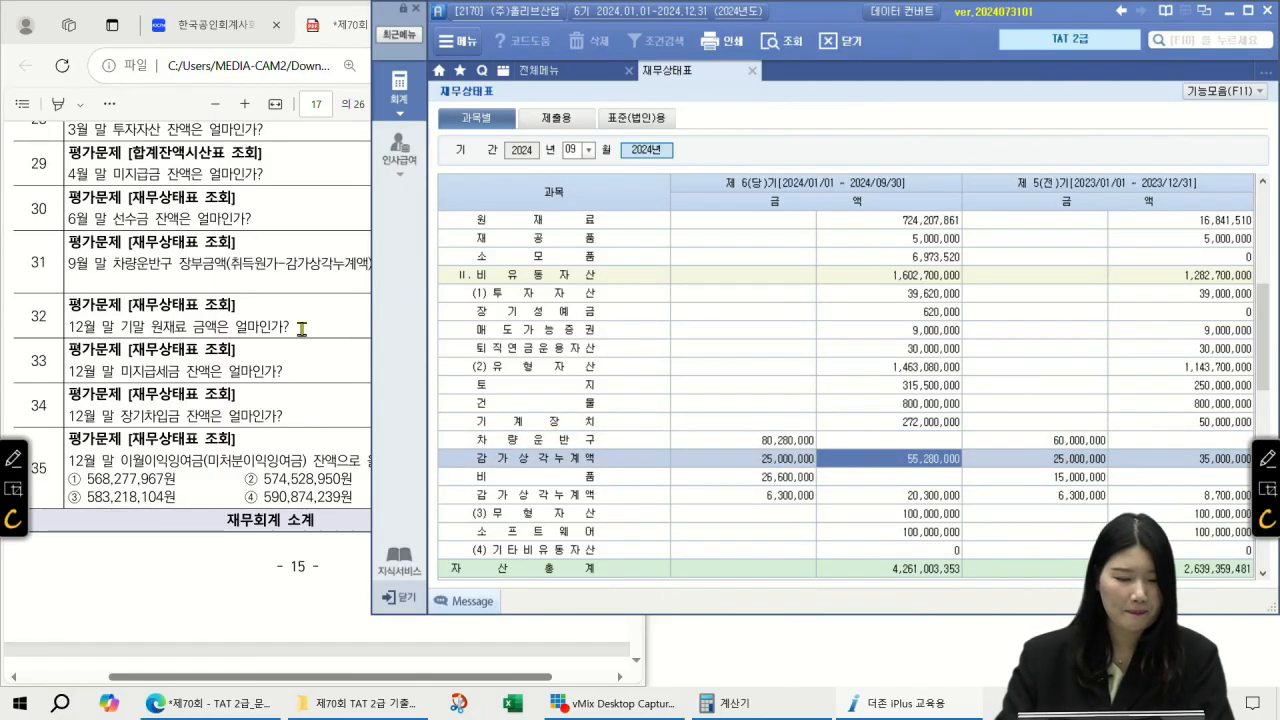
# Step: Check the exam question, then read the 원재료 balance of 724,207,861
pyautogui.click(300, 328)
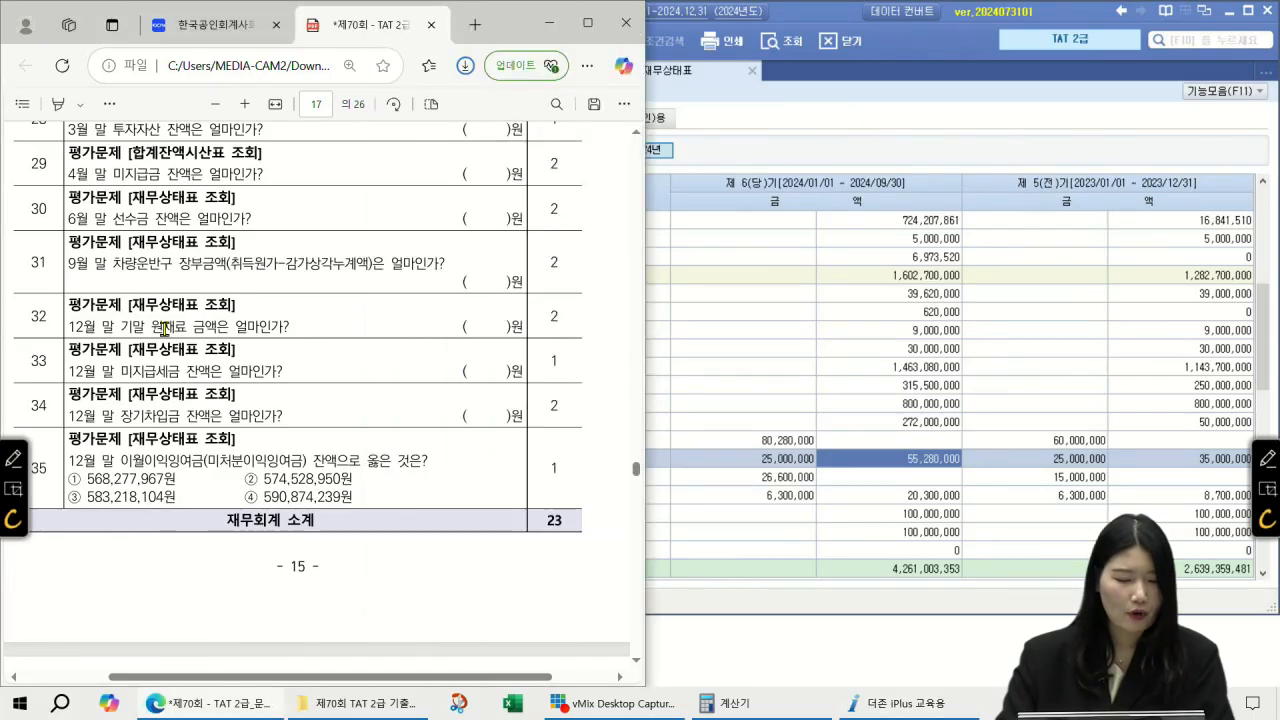
pyautogui.click(882, 389)
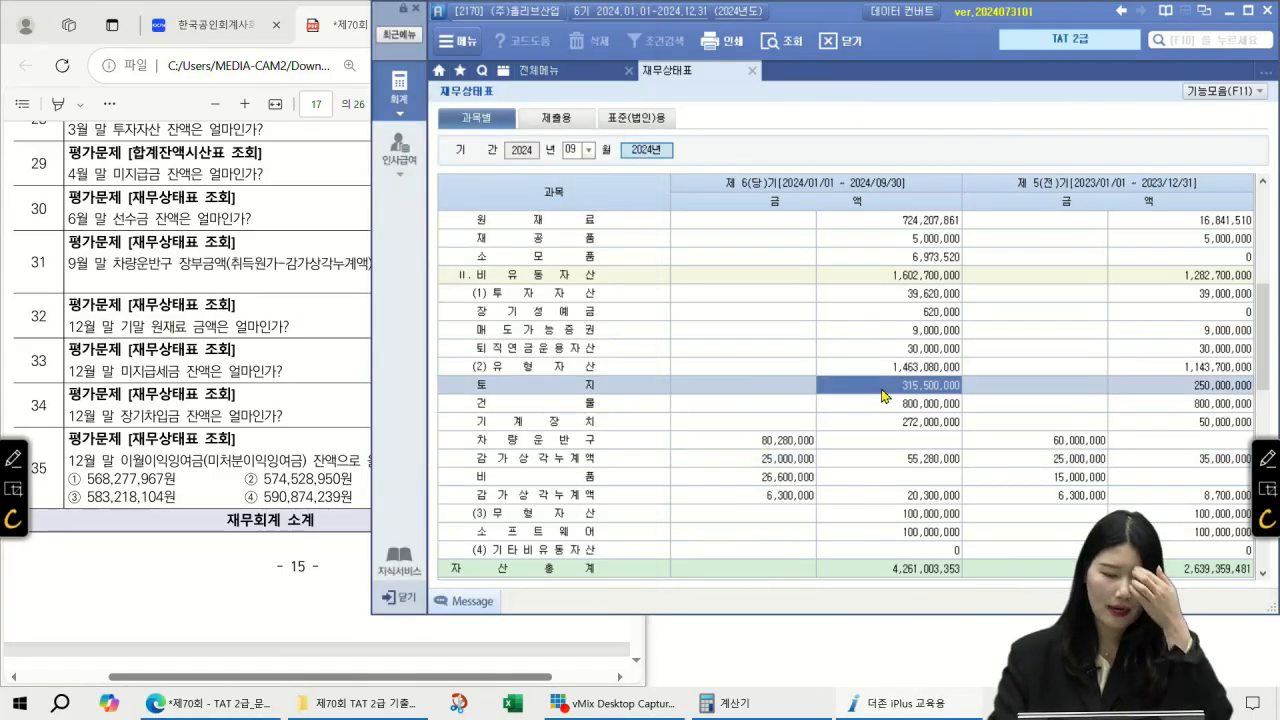
pyautogui.scroll(5, 660, 250)
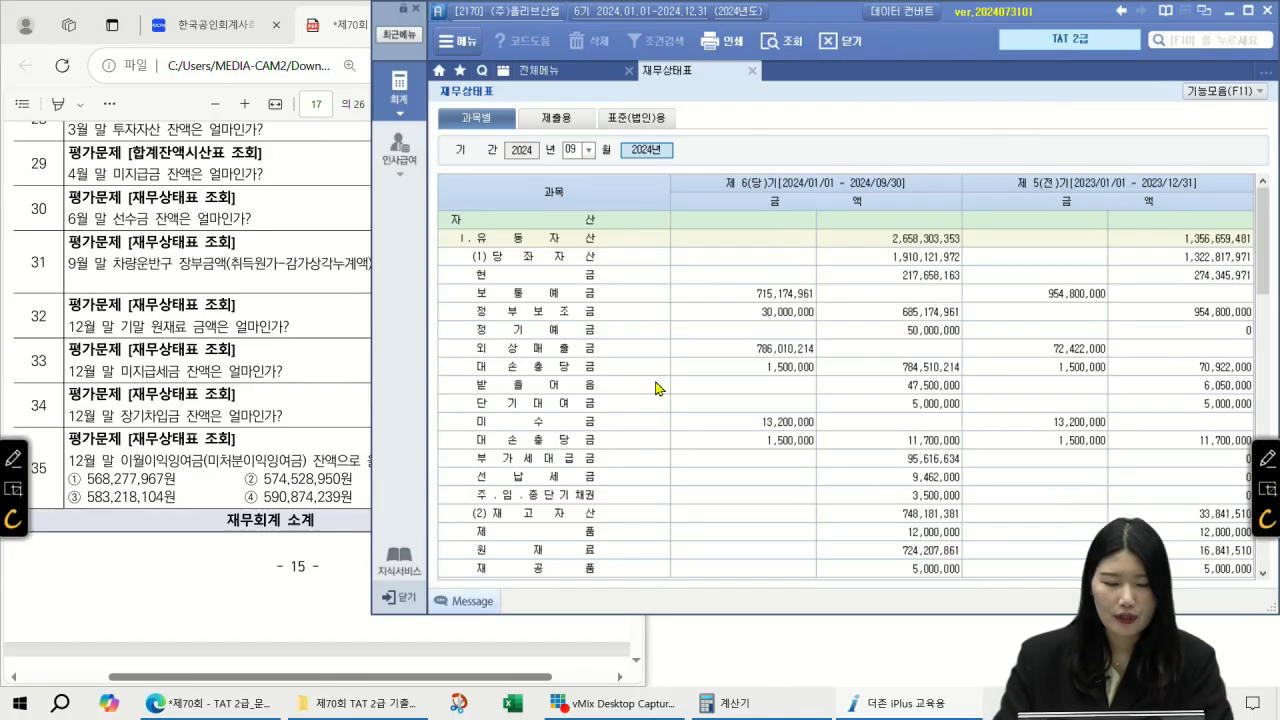
pyautogui.scroll(-2, 655, 388)
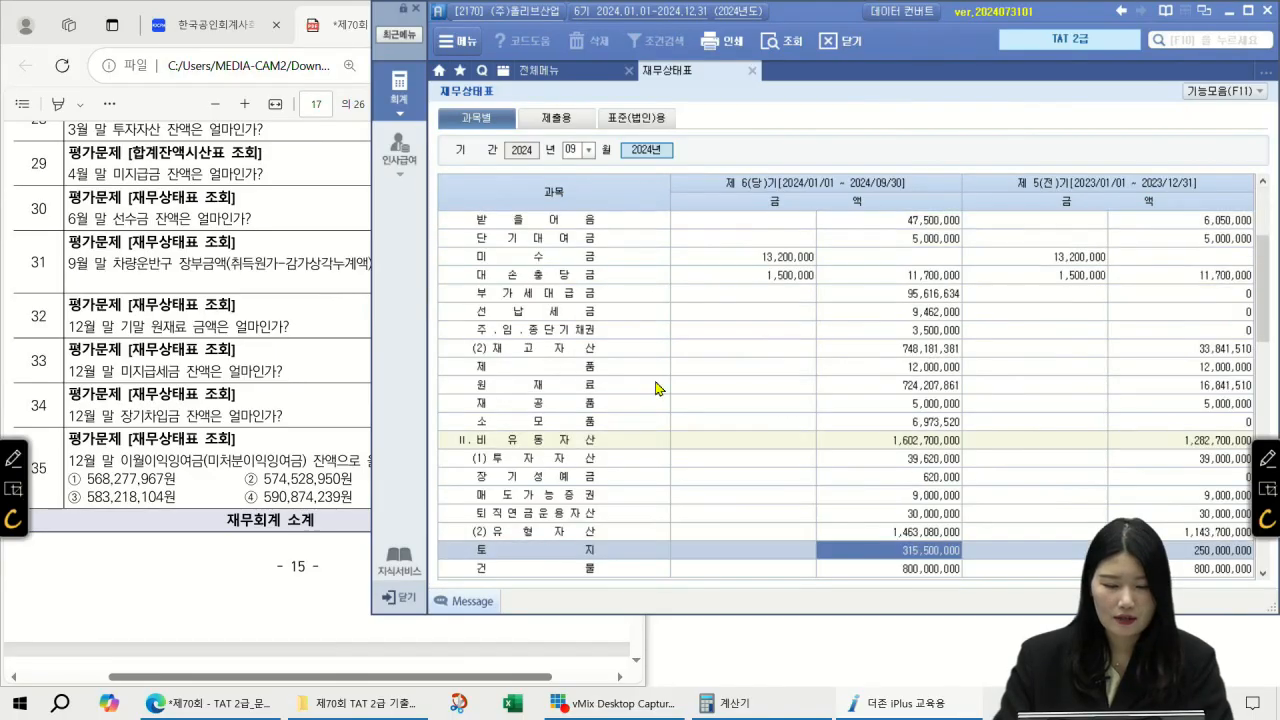
pyautogui.click(549, 390)
pyautogui.click(884, 389)
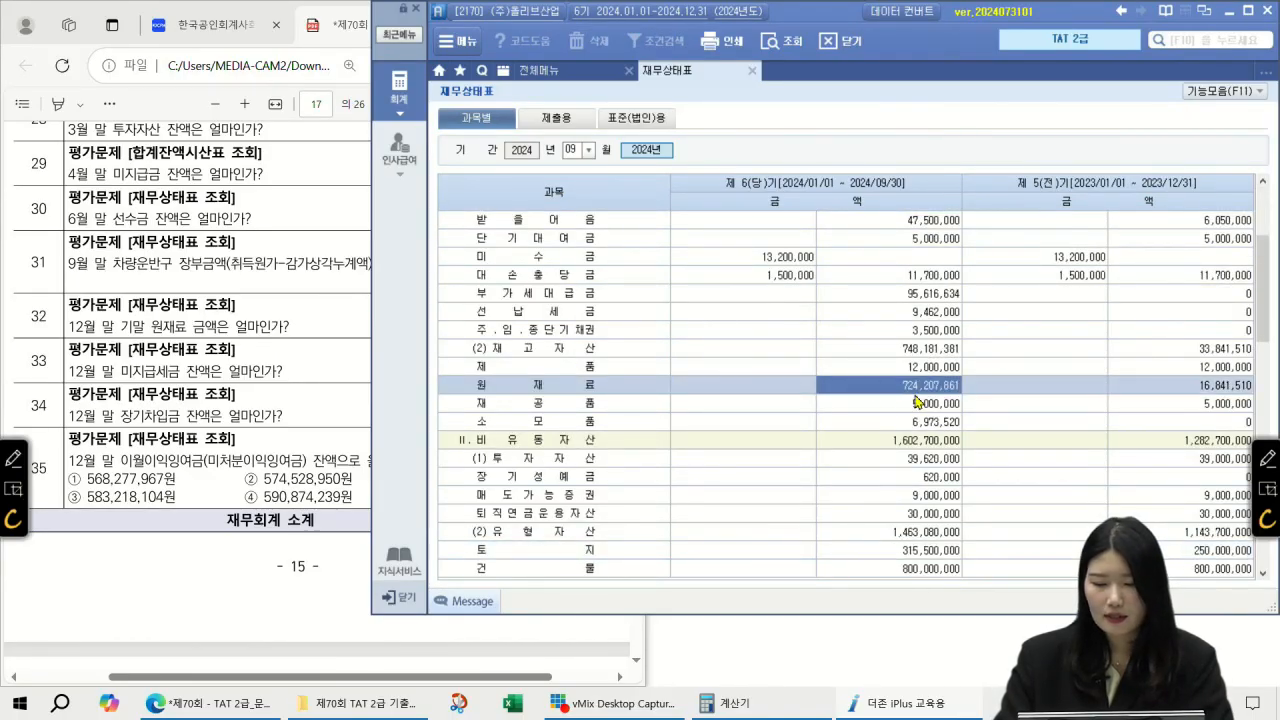
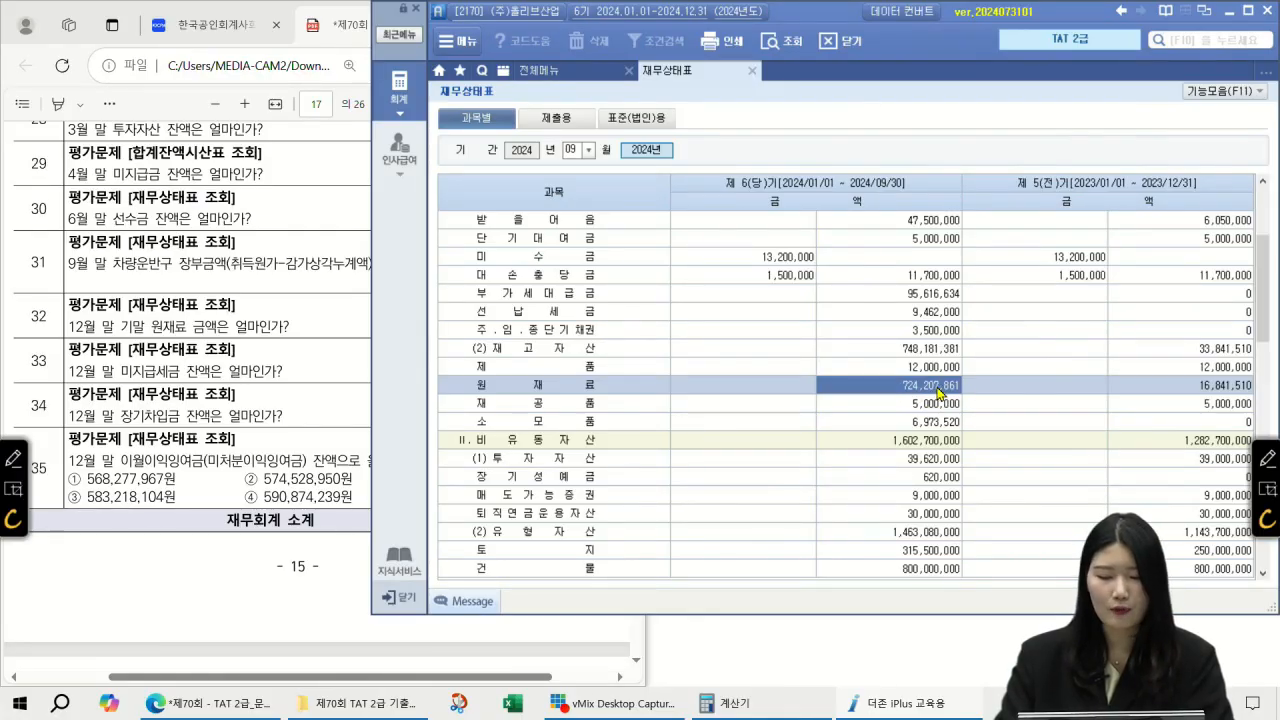
# Step: Check the exam question, then begin changing the balance sheet month
pyautogui.click(333, 312)
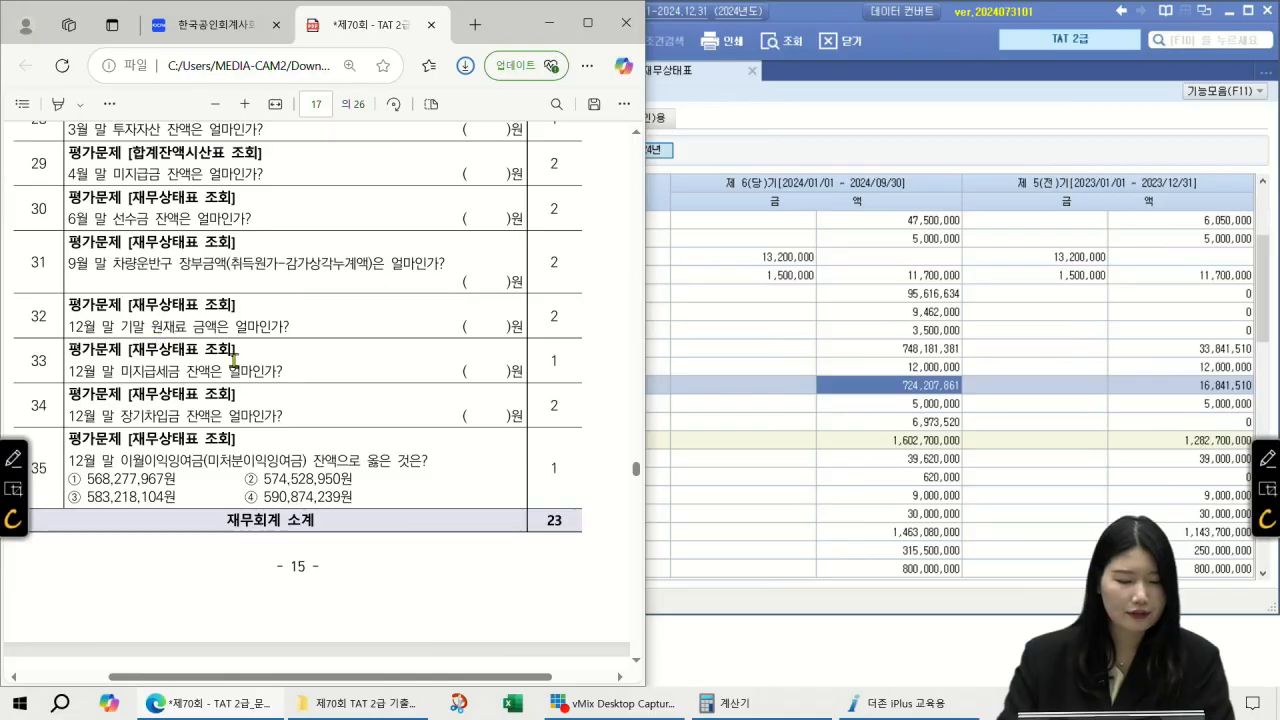
pyautogui.click(870, 354)
pyautogui.click(571, 150)
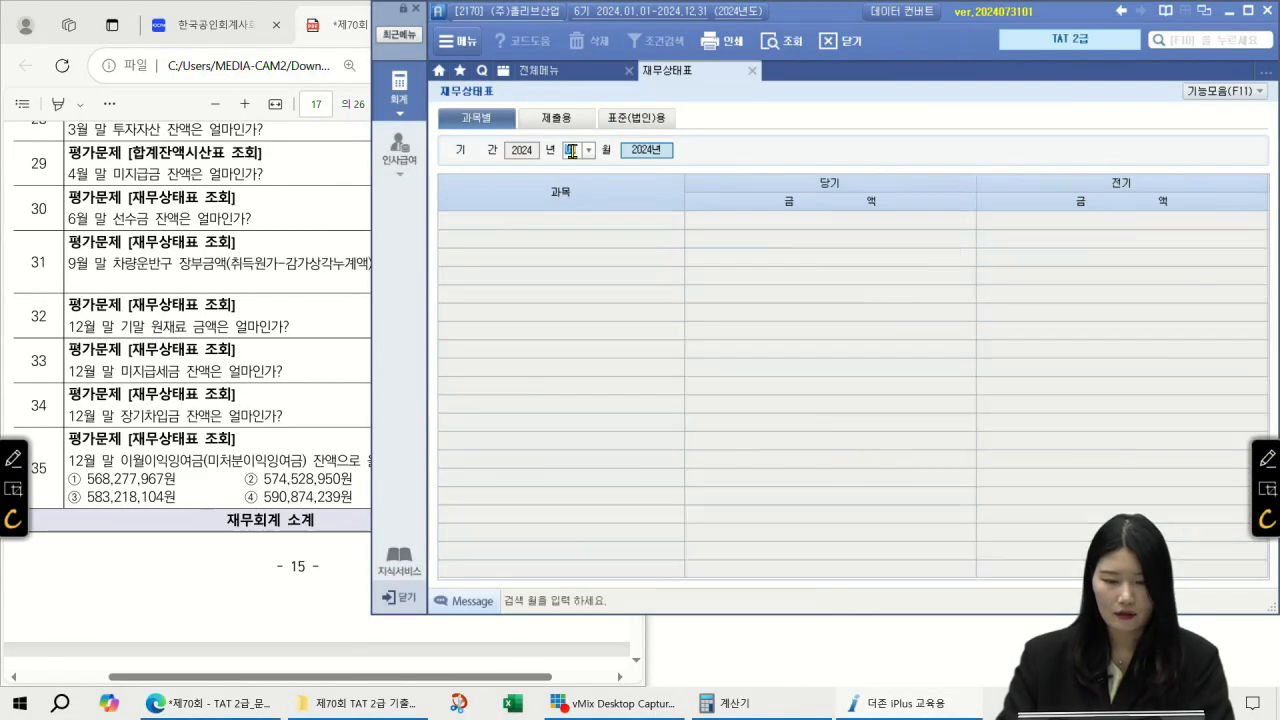
# Step: Load the balance sheet through month 12 (December 2024)
pyautogui.write('12')
pyautogui.press('Return')
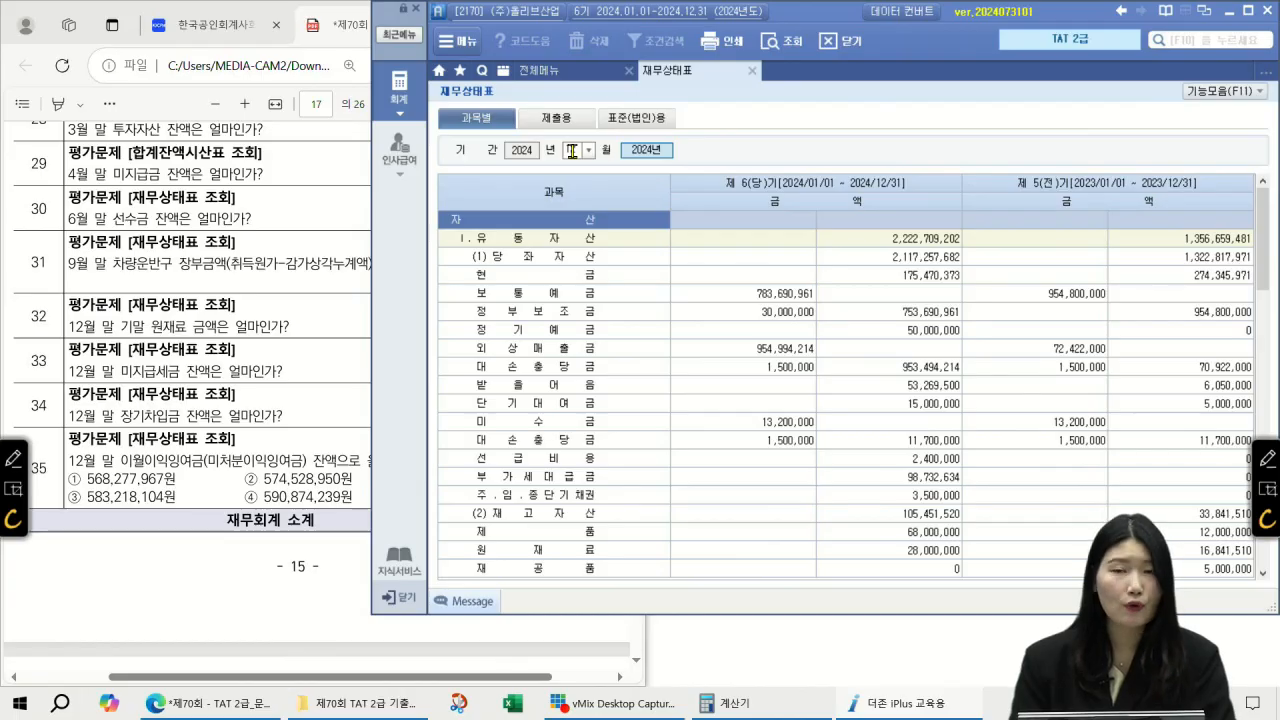
pyautogui.click(572, 150)
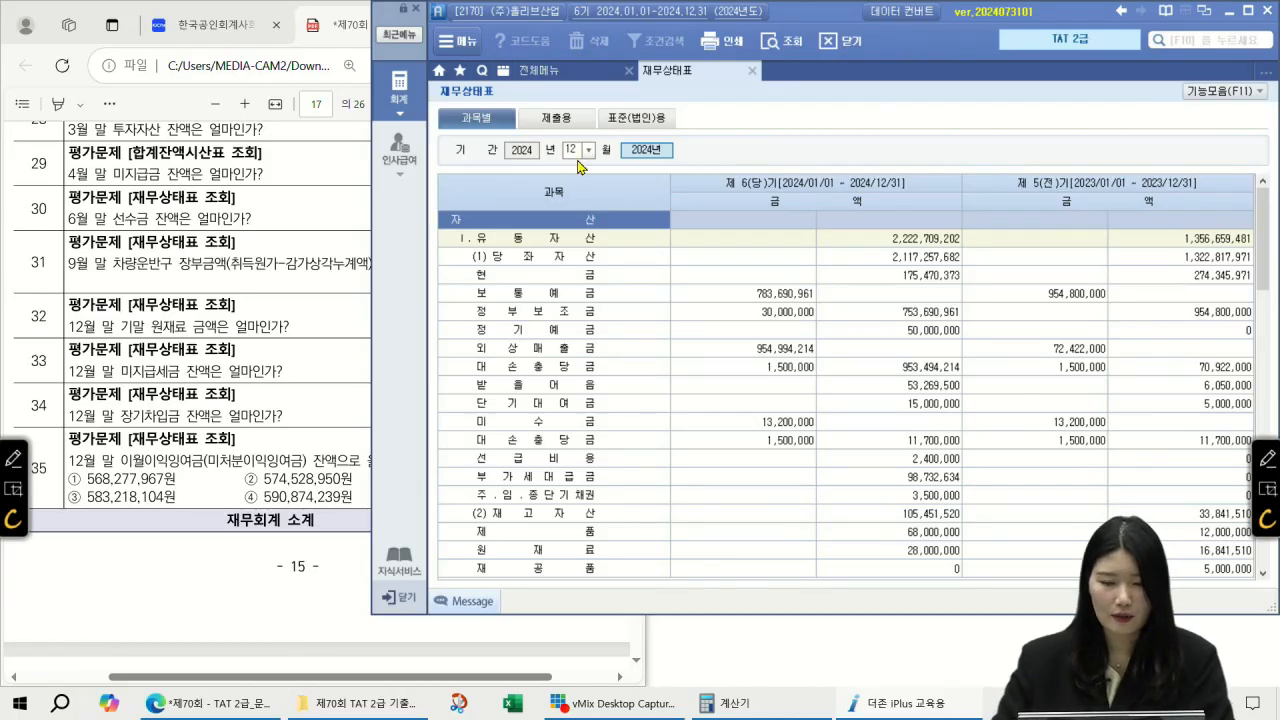
pyautogui.press('Return')
# Step: Read the 원재료 balance of 28,000,000 and circle it against question 32
pyautogui.click(613, 404)
pyautogui.scroll(-3, 600, 400)
pyautogui.click(572, 388)
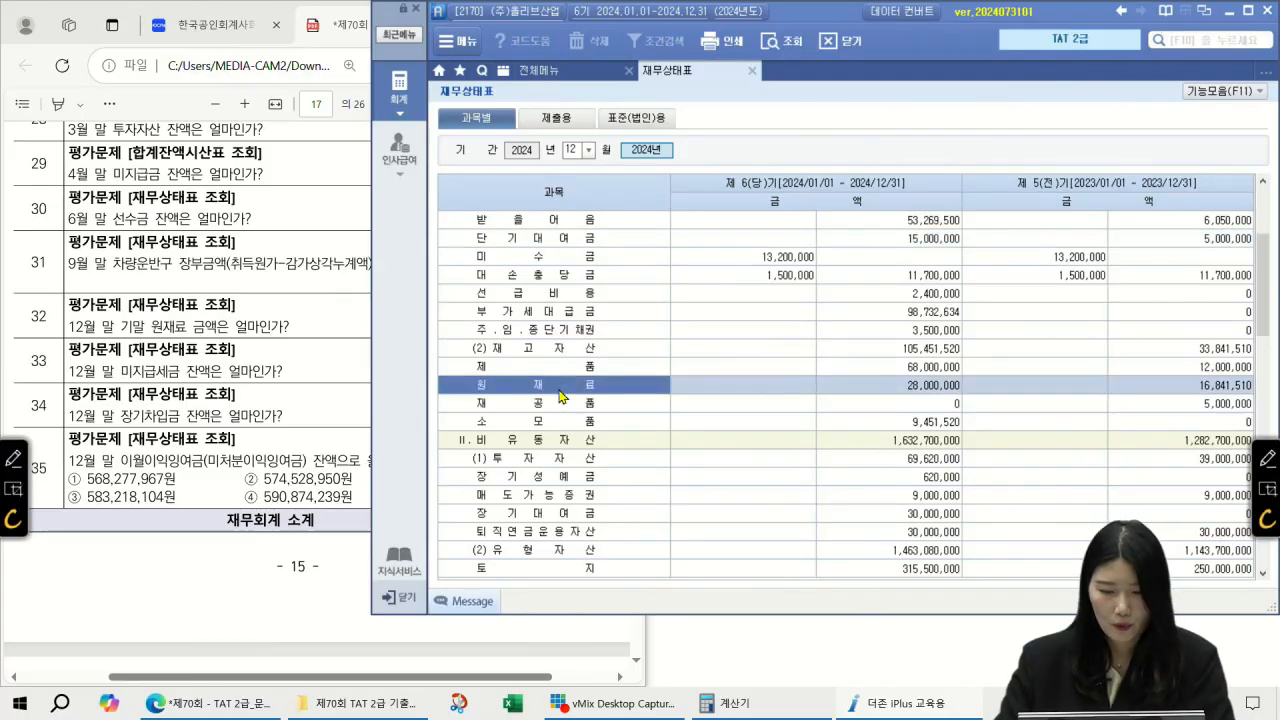
pyautogui.click(928, 385)
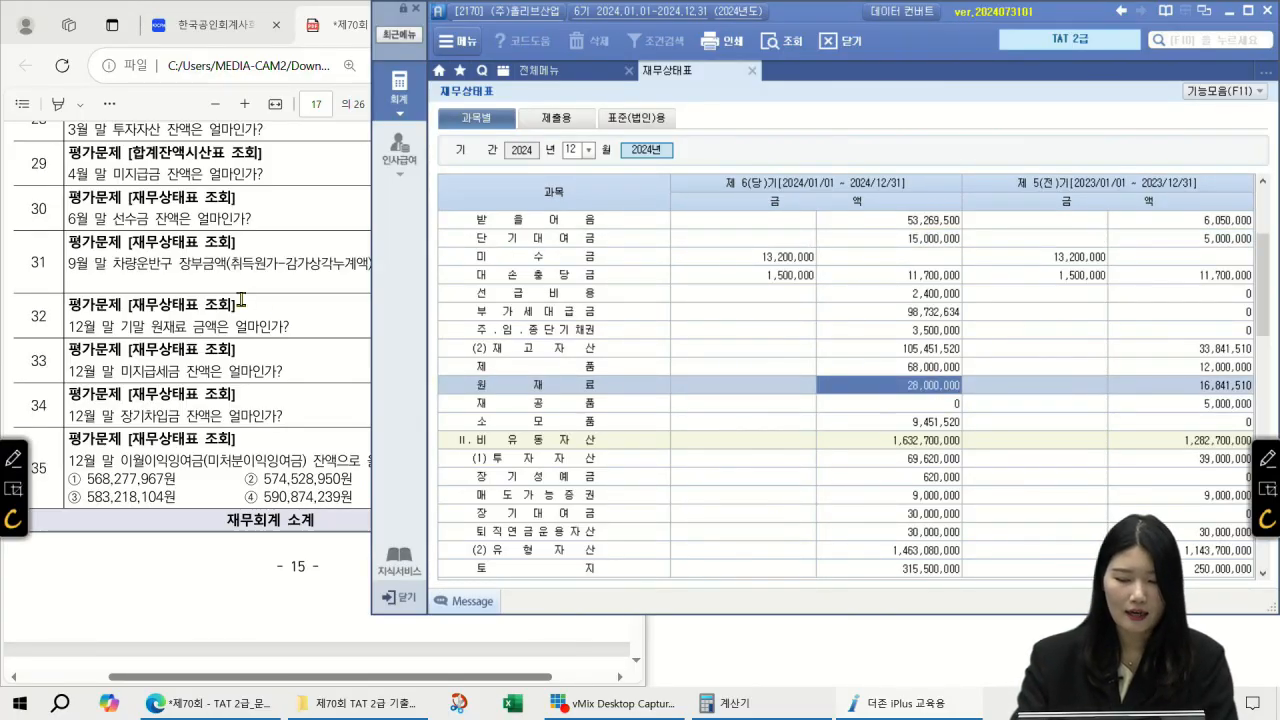
pyautogui.click(1266, 458)
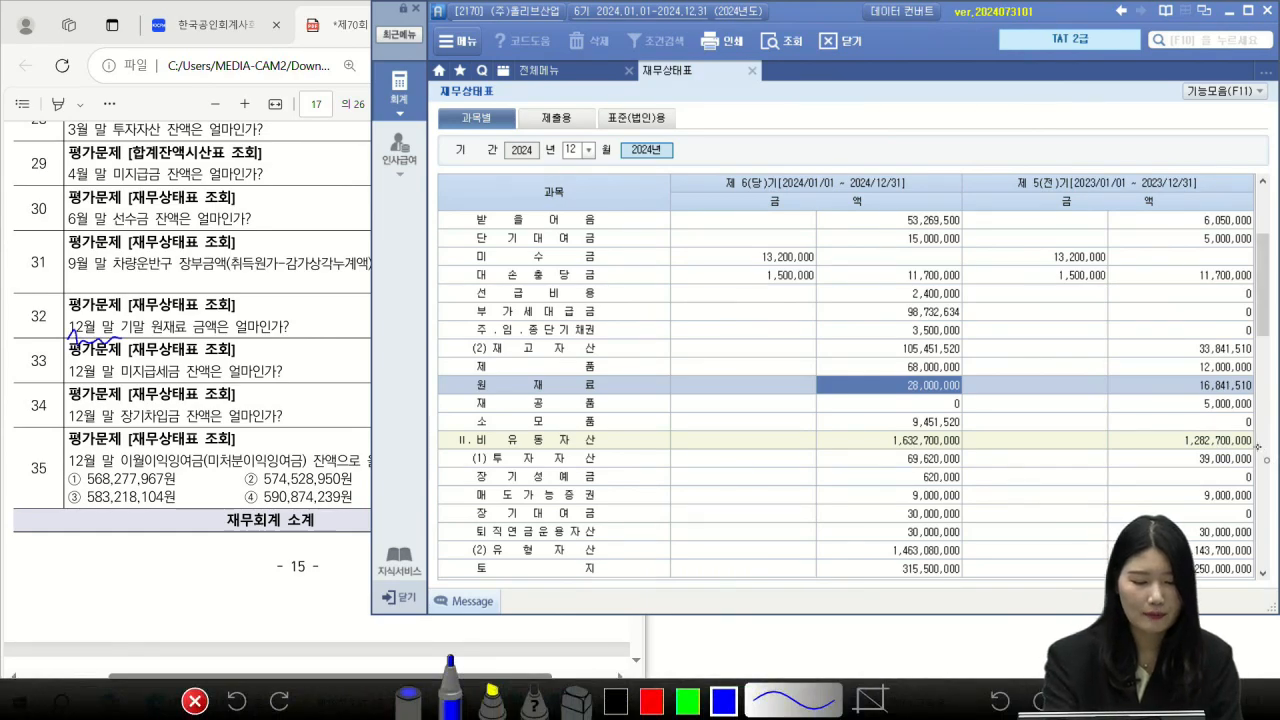
pyautogui.moveTo(192, 338); pyautogui.dragTo(192, 312)
pyautogui.moveTo(966, 397); pyautogui.dragTo(972, 377)
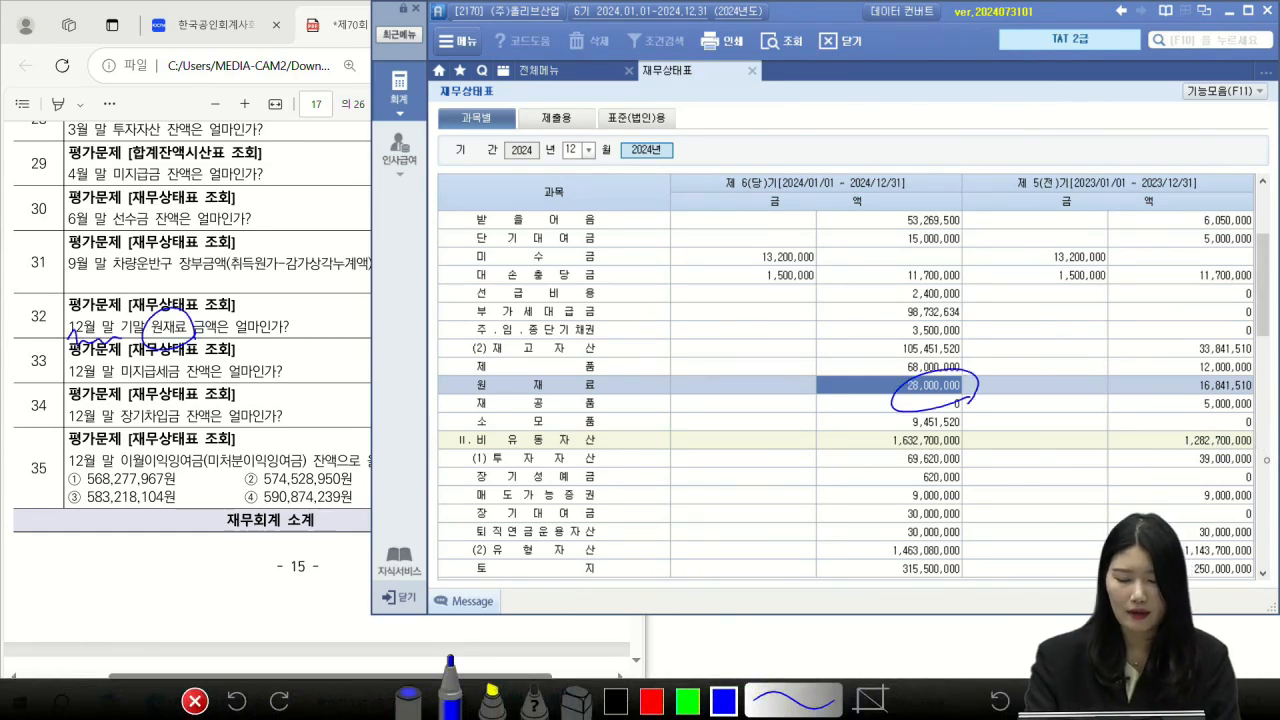
pyautogui.click(195, 701)
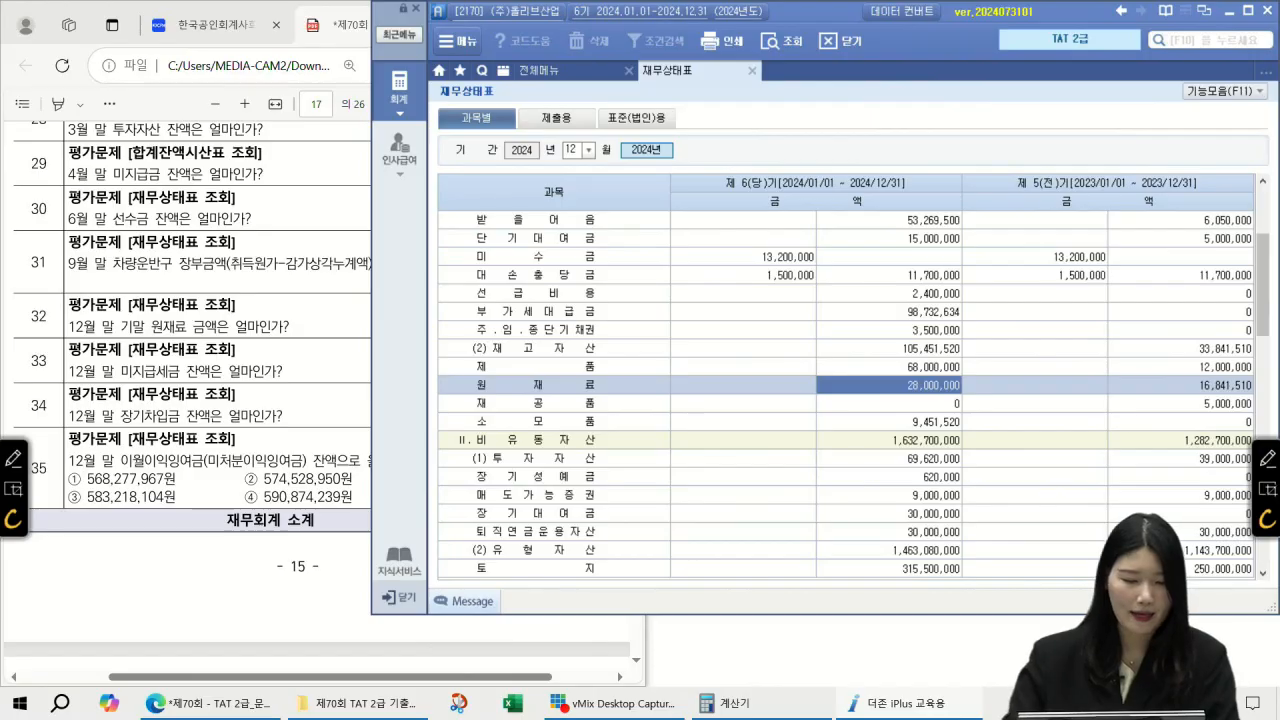
# Step: Read the 미지급세금 balance of 8,538,000
pyautogui.click(720, 372)
pyautogui.scroll(-6, 718, 380)
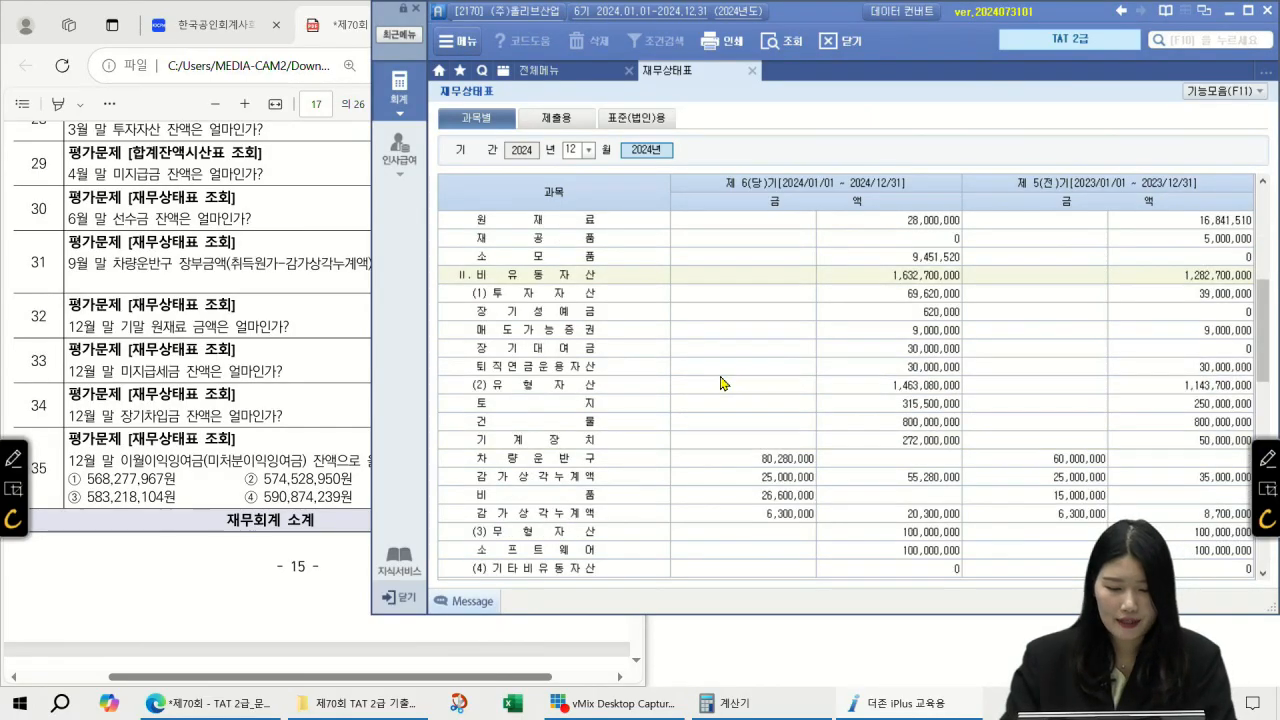
pyautogui.scroll(-3, 668, 450)
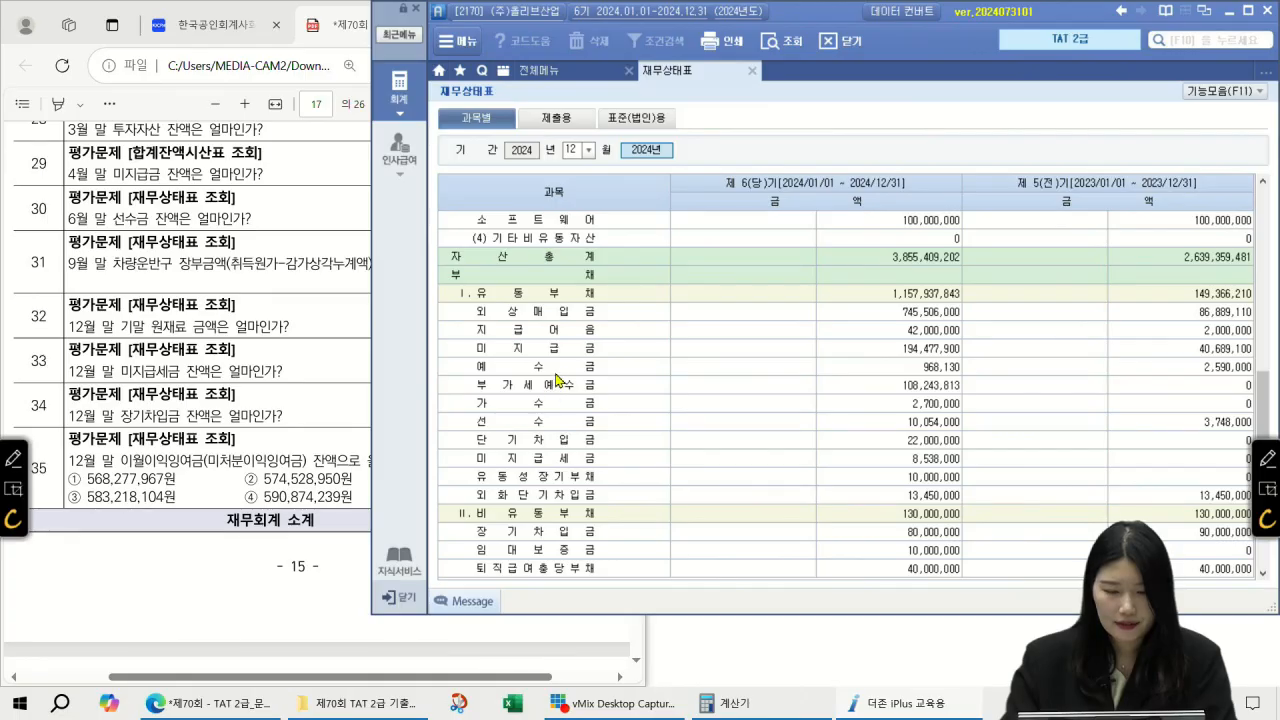
pyautogui.click(587, 467)
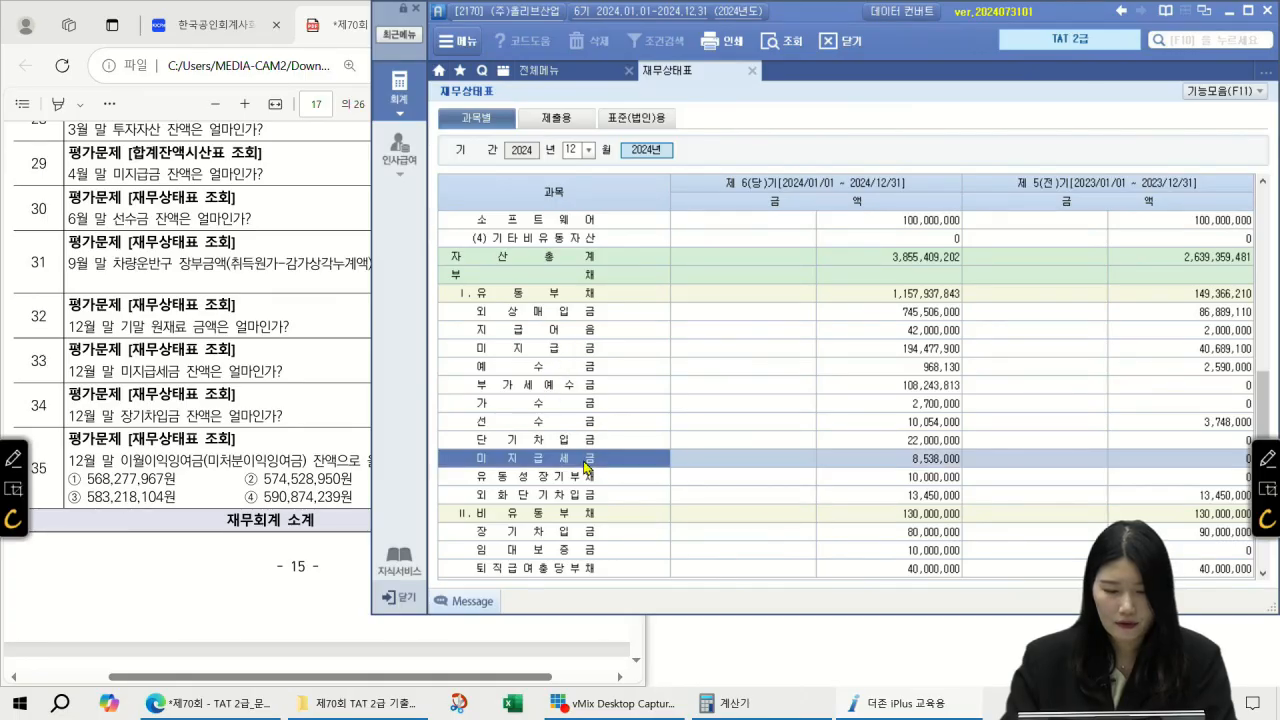
pyautogui.click(908, 464)
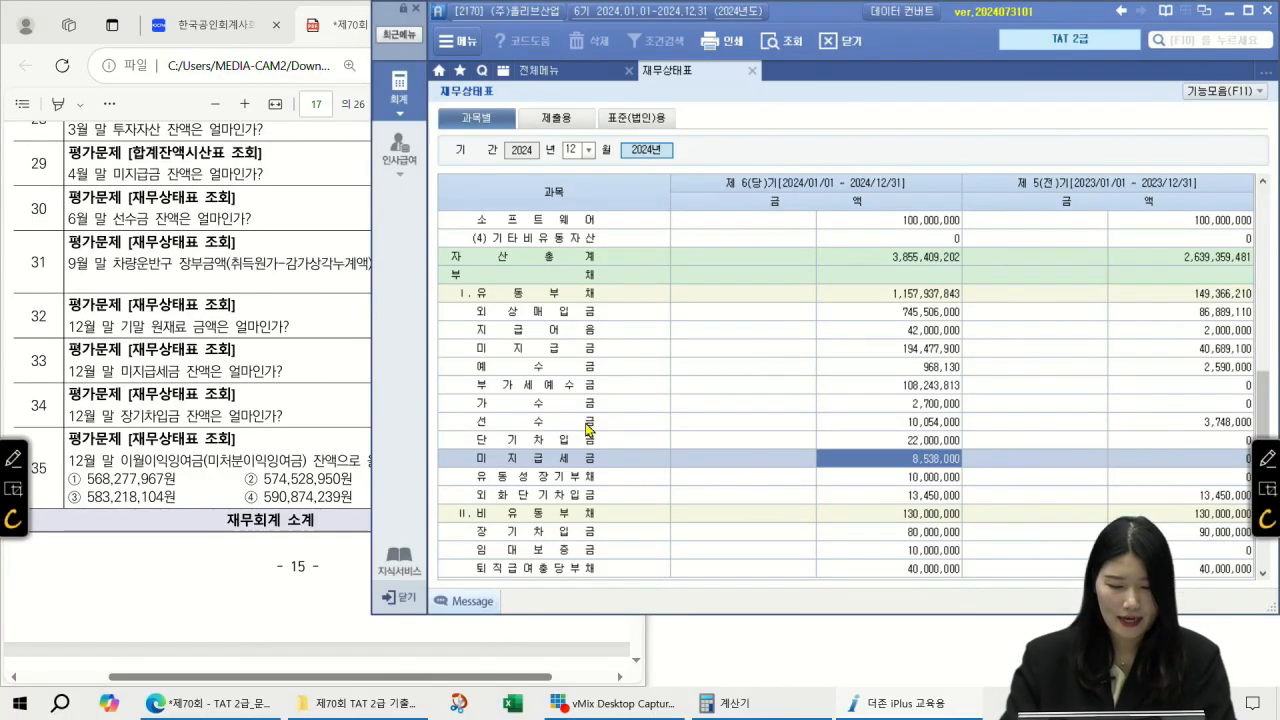
# Step: Read the 장기차입금 balance of 80,000,000 and compare it with the exam question
pyautogui.click(567, 516)
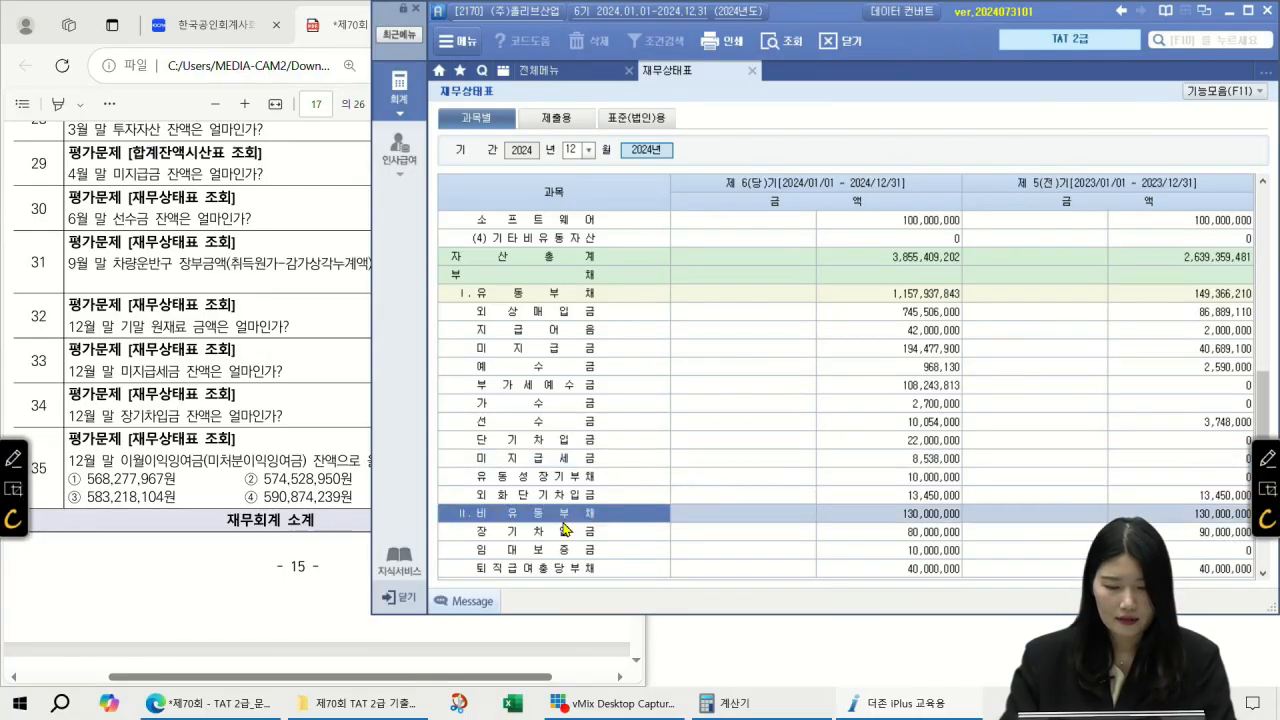
pyautogui.scroll(-3, 574, 526)
pyautogui.click(893, 372)
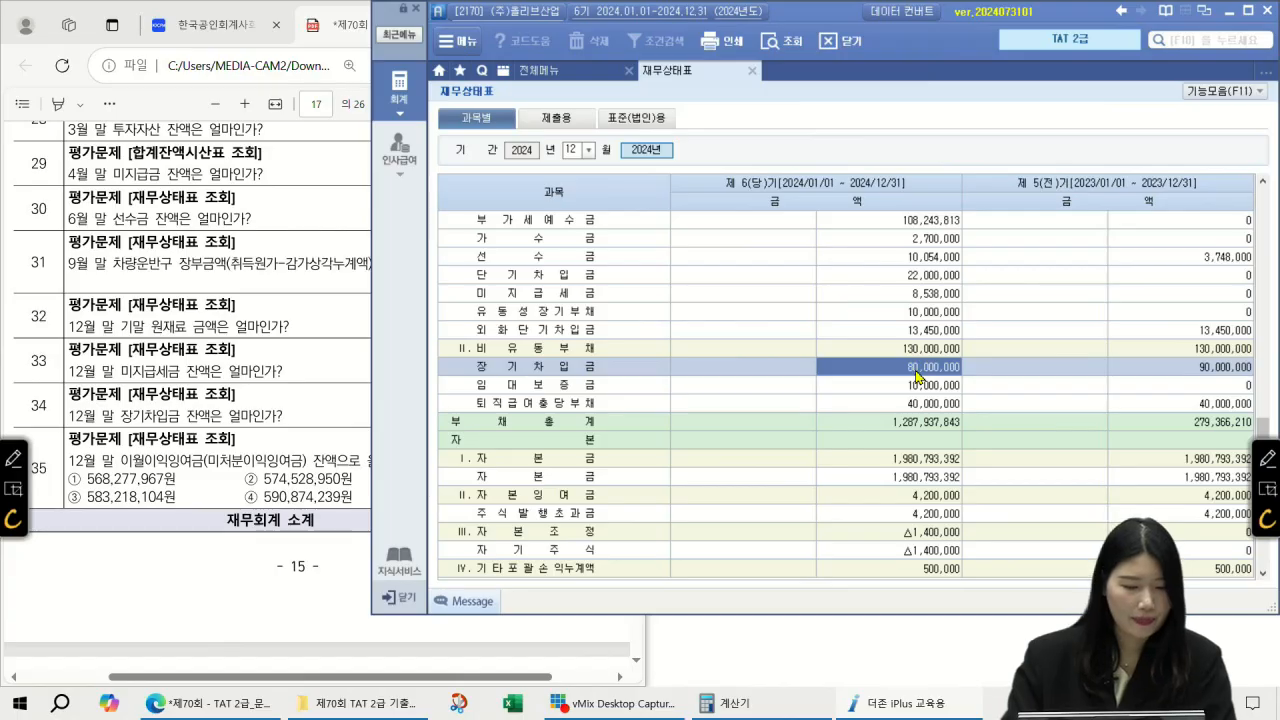
pyautogui.click(205, 436)
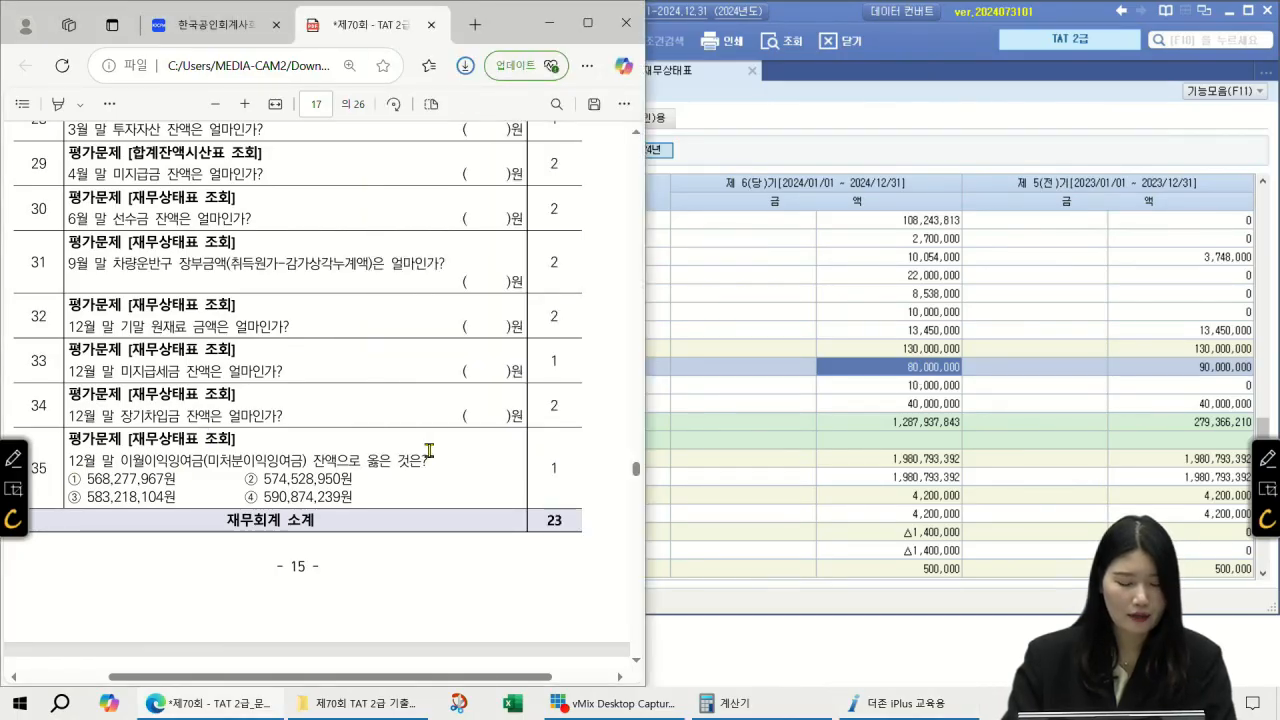
pyautogui.click(808, 424)
# Step: Read 미처분이익잉여금 568,277,967 and mark option ① of question 35
pyautogui.scroll(-3, 716, 406)
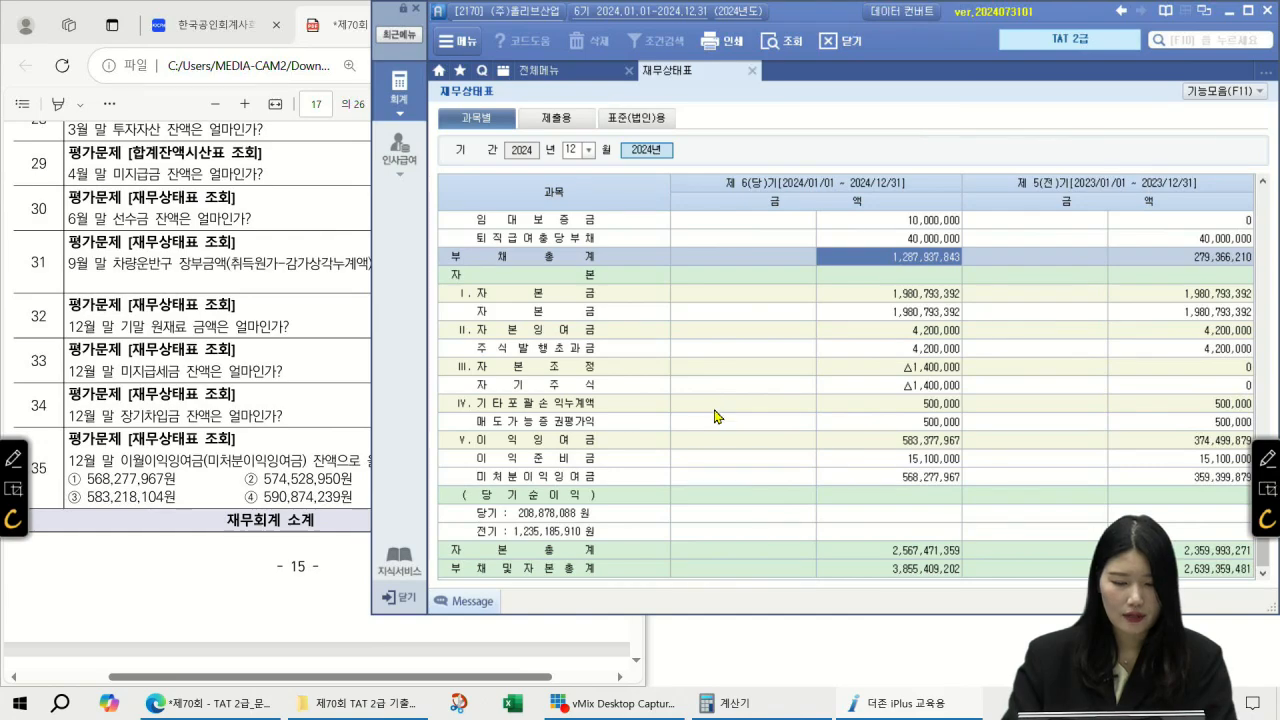
pyautogui.click(635, 480)
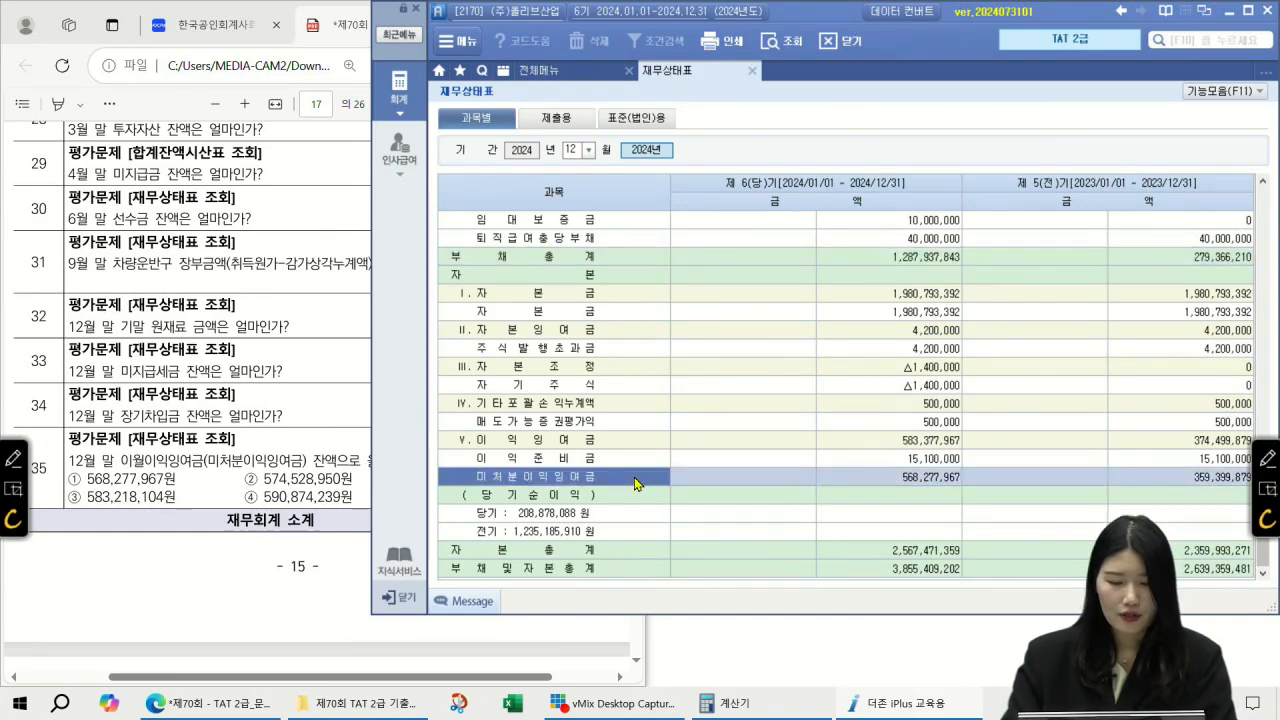
pyautogui.click(930, 479)
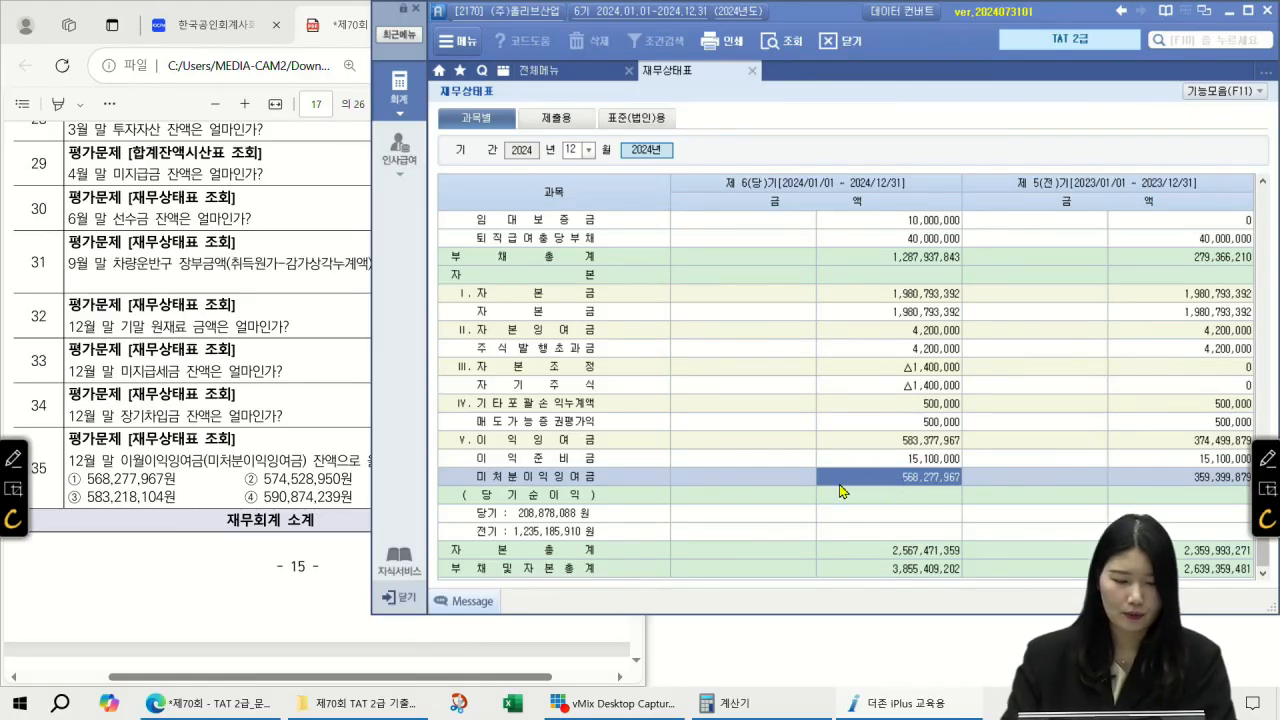
pyautogui.click(1269, 458)
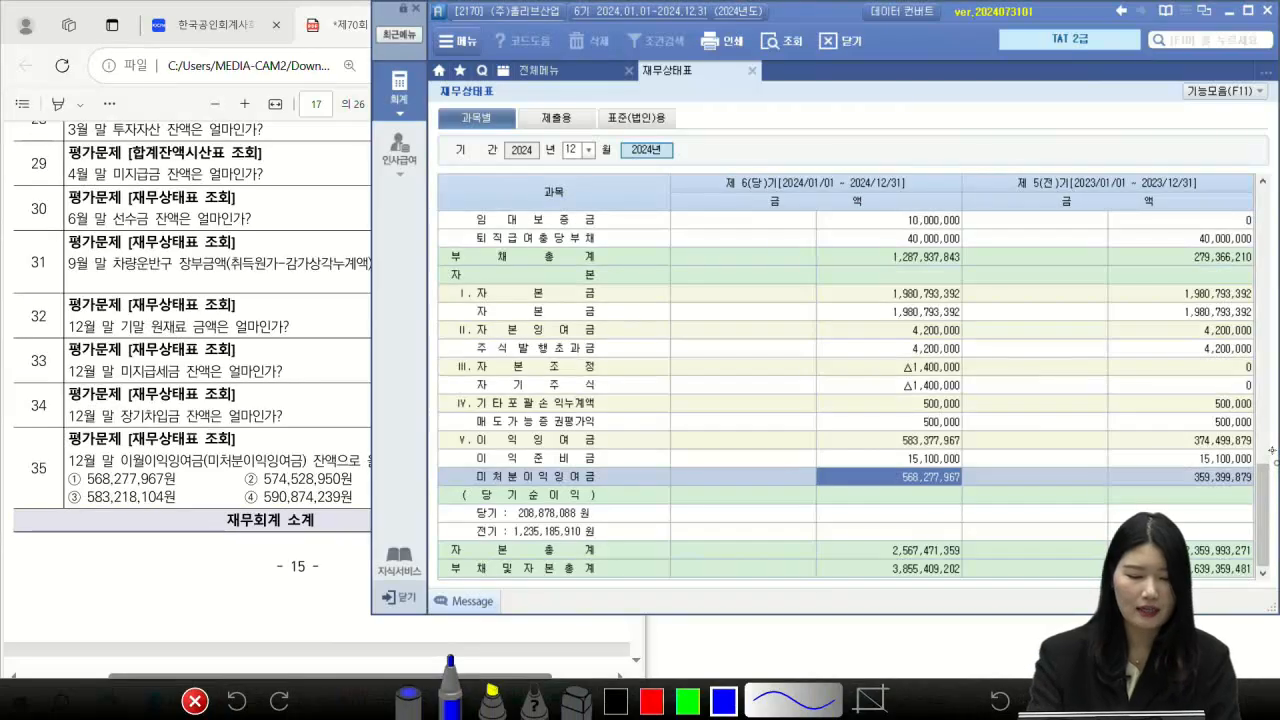
pyautogui.moveTo(73, 459); pyautogui.dragTo(184, 479)
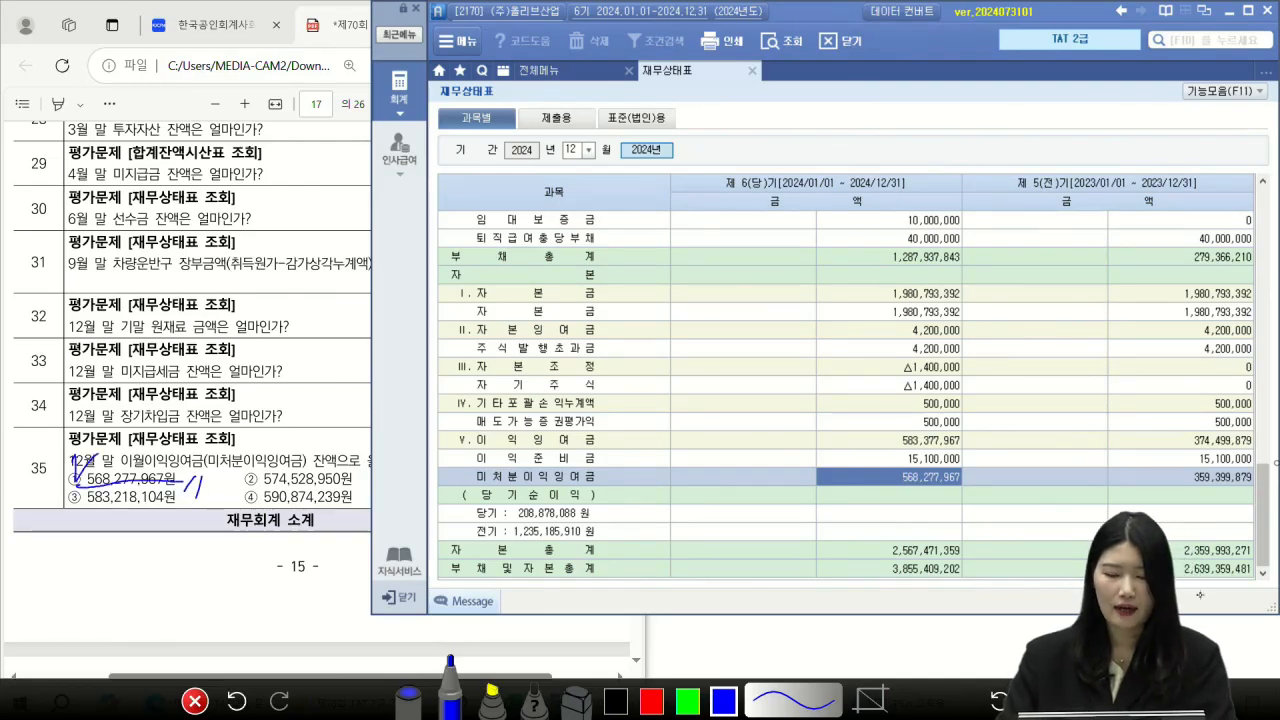
pyautogui.click(1084, 701)
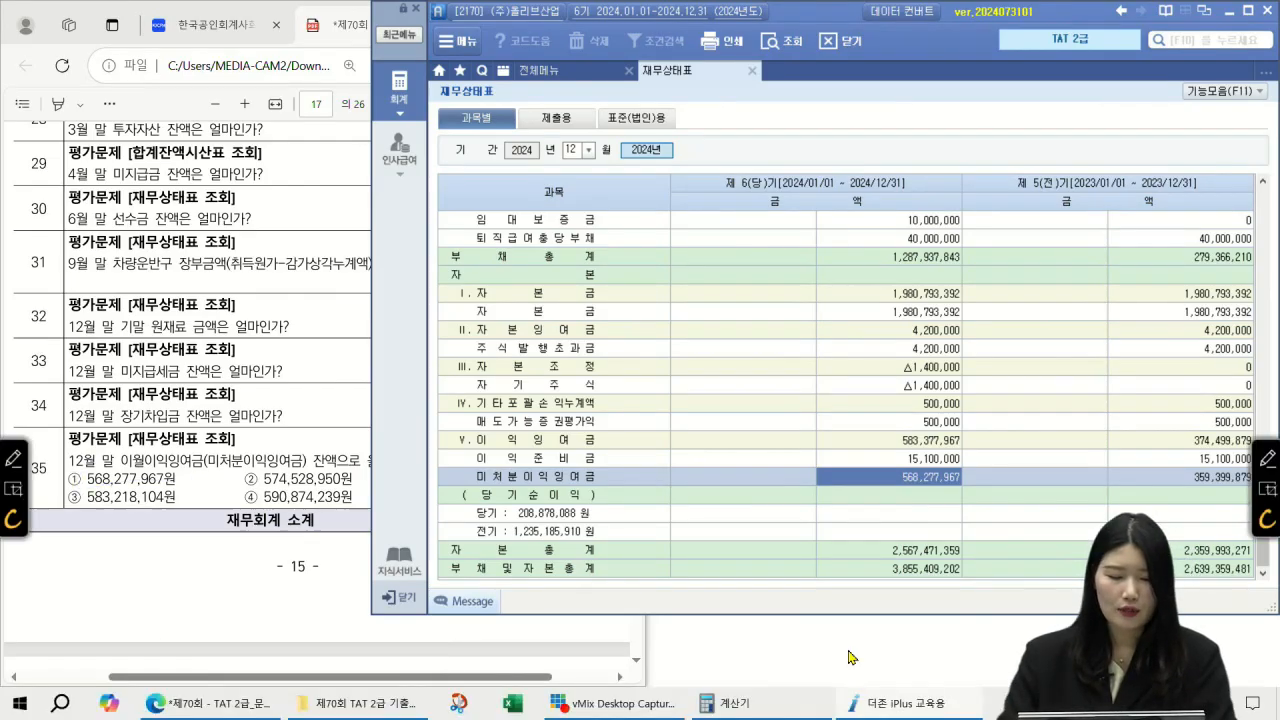
pyautogui.click(249, 565)
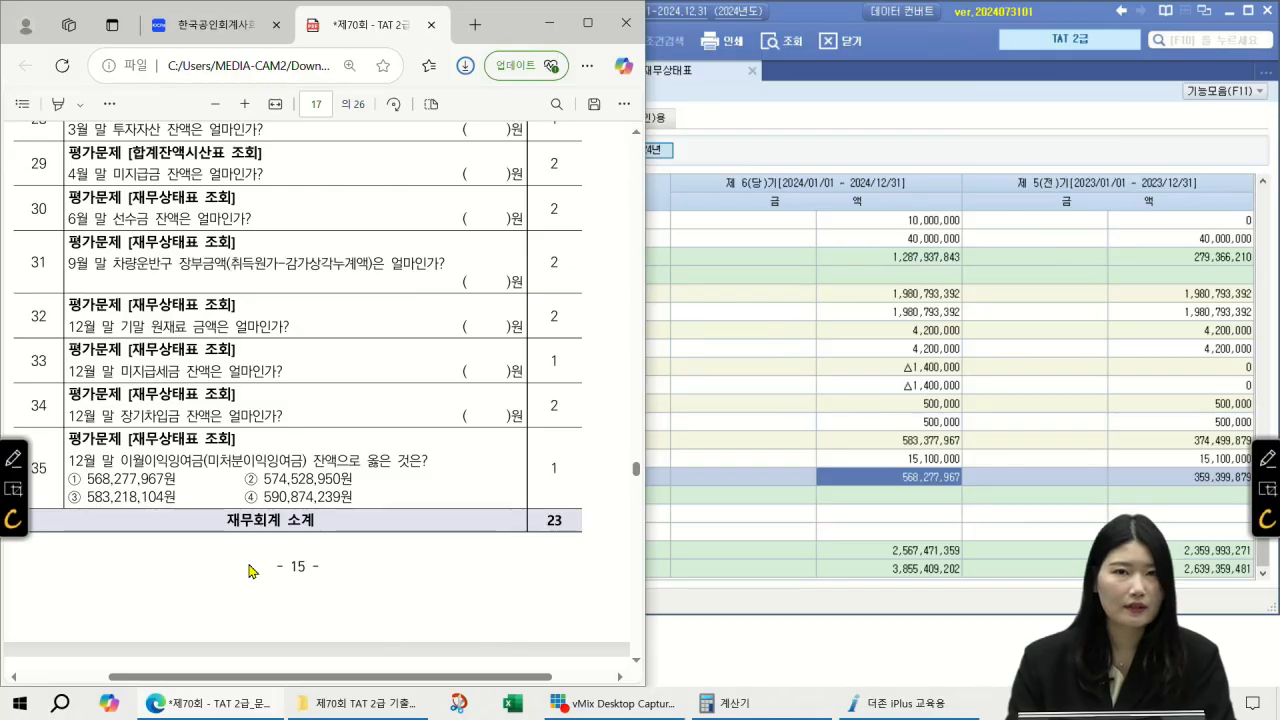
pyautogui.click(13, 457)
pyautogui.moveTo(90, 482); pyautogui.dragTo(175, 479)
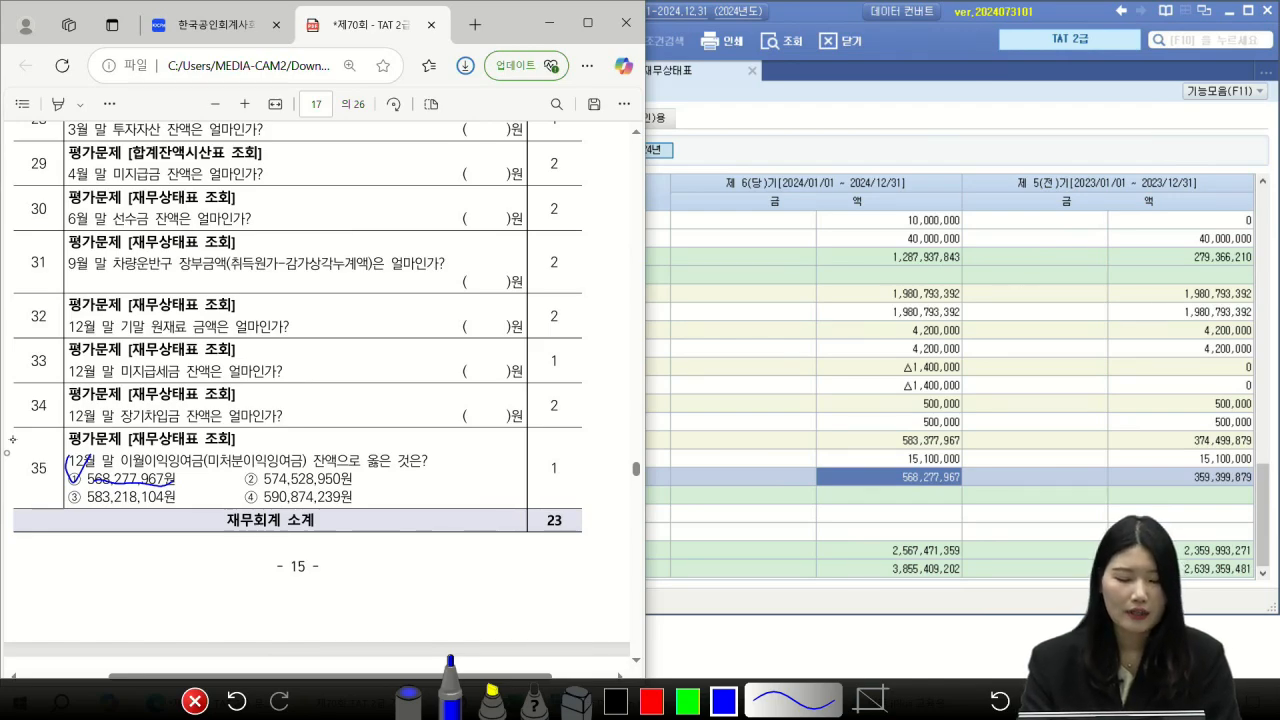
pyautogui.moveTo(23, 476)
pyautogui.mouseDown()
pyautogui.moveTo(52, 421)
pyautogui.moveTo(24, 502)
pyautogui.mouseUp()
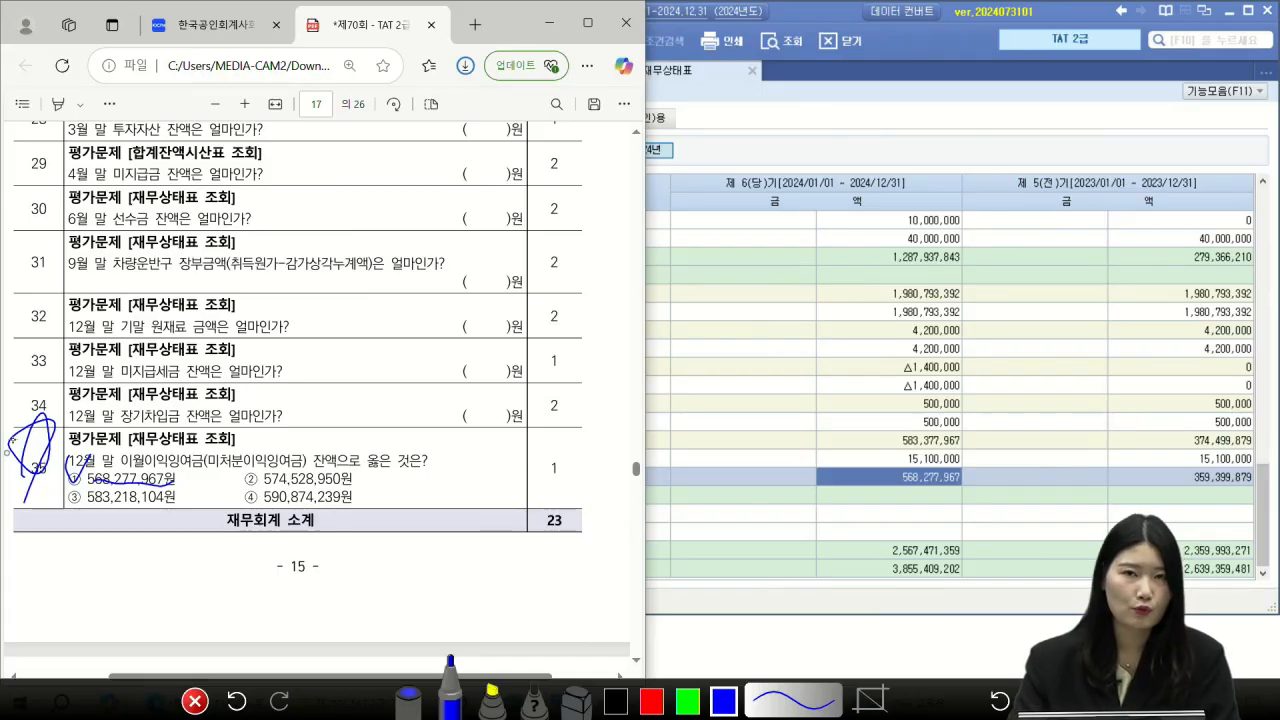
pyautogui.moveTo(568, 482); pyautogui.dragTo(560, 440)
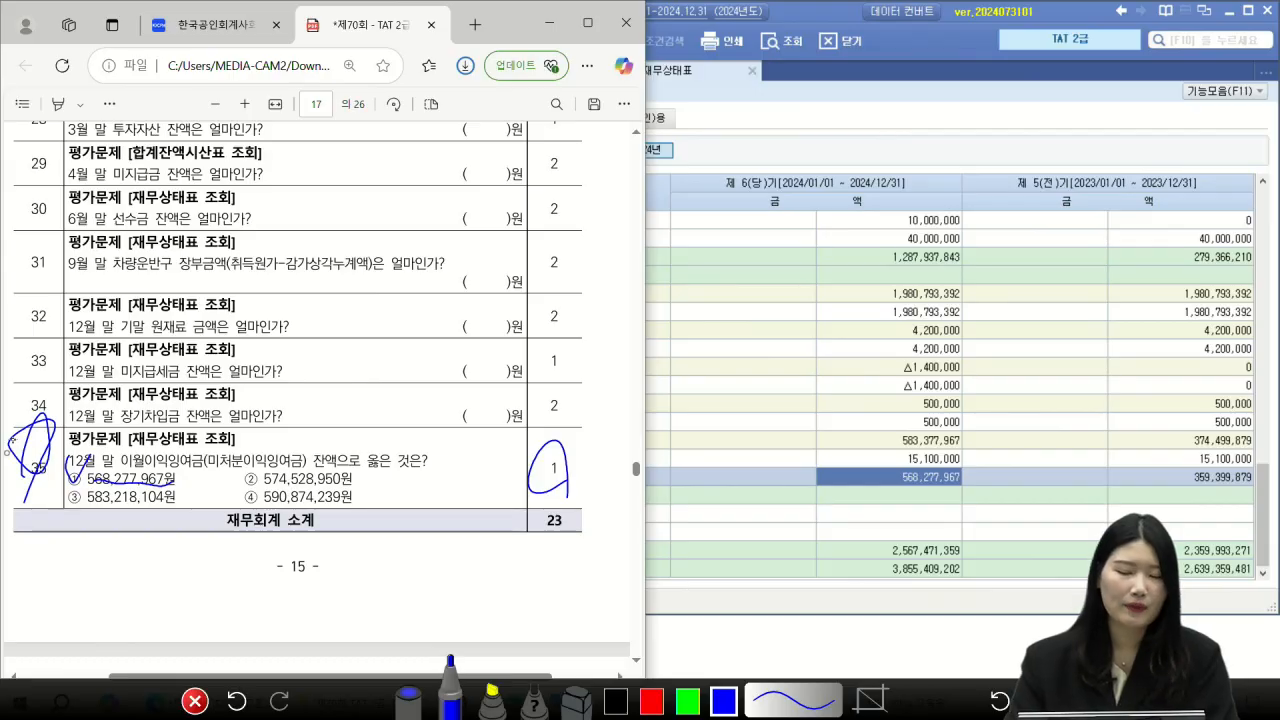
pyautogui.moveTo(928, 493)
pyautogui.mouseDown()
pyautogui.moveTo(975, 464)
pyautogui.moveTo(935, 494)
pyautogui.mouseUp()
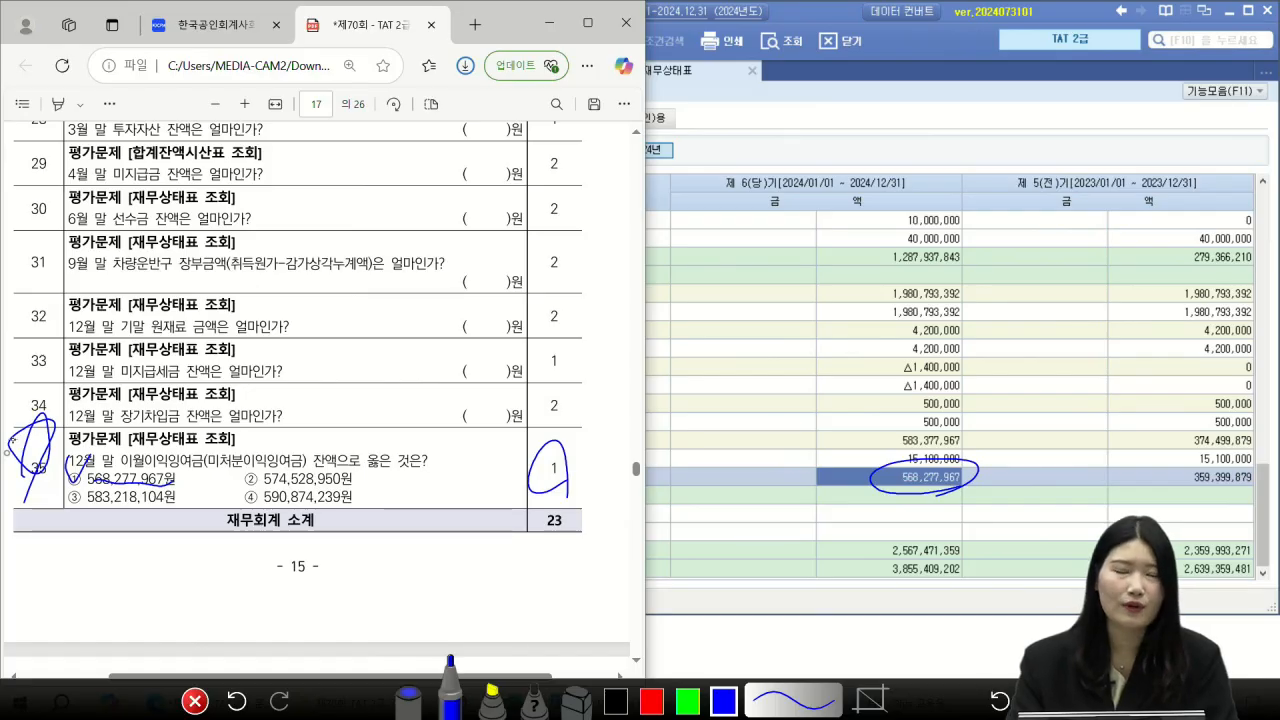
pyautogui.click(195, 701)
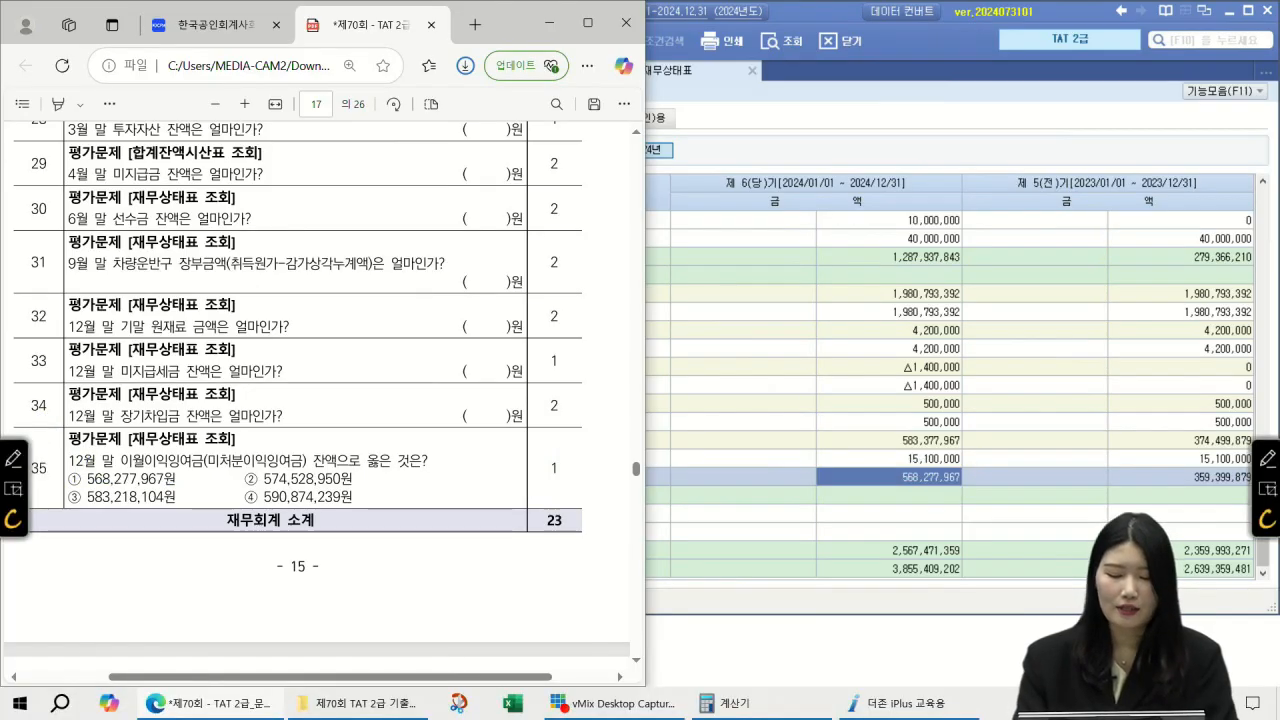